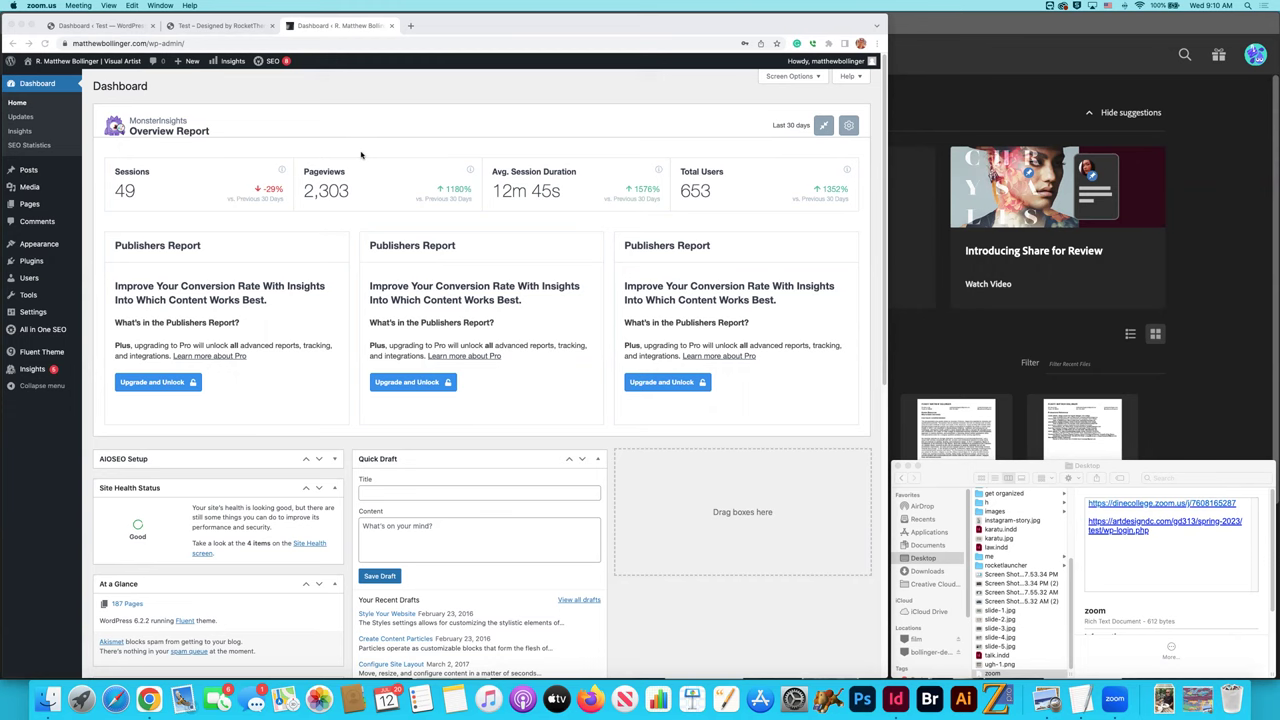
Switch to the test site's home page and review its image slideshow and Projects grid.
click(100, 25)
click(198, 27)
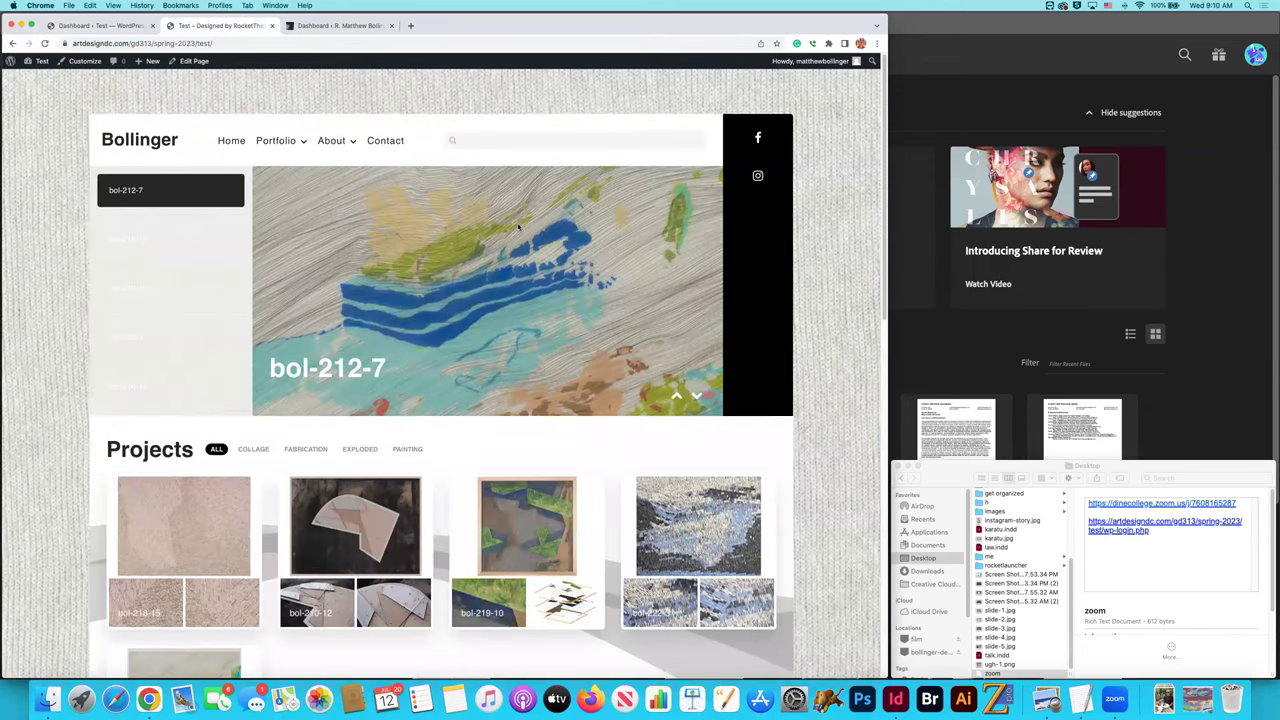
scroll(520, 226, down, 5)
scroll(520, 226, up, 5)
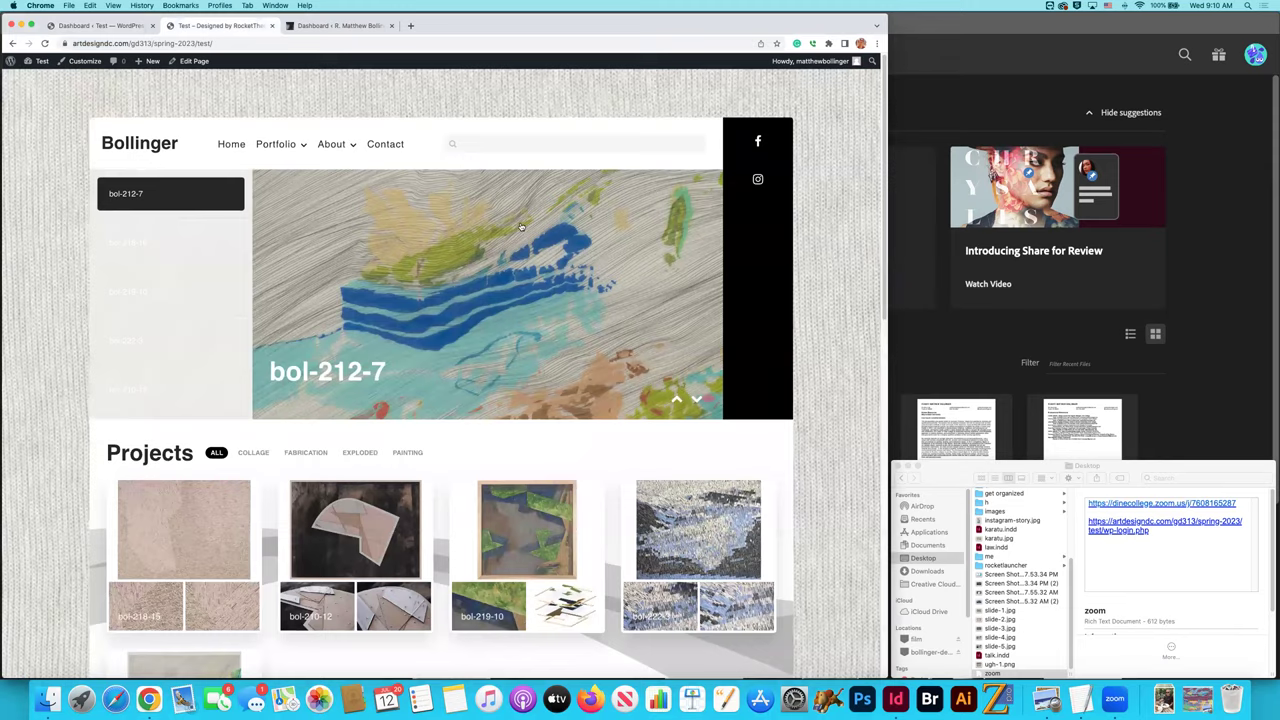
scroll(520, 226, down, 8)
scroll(520, 226, up, 10)
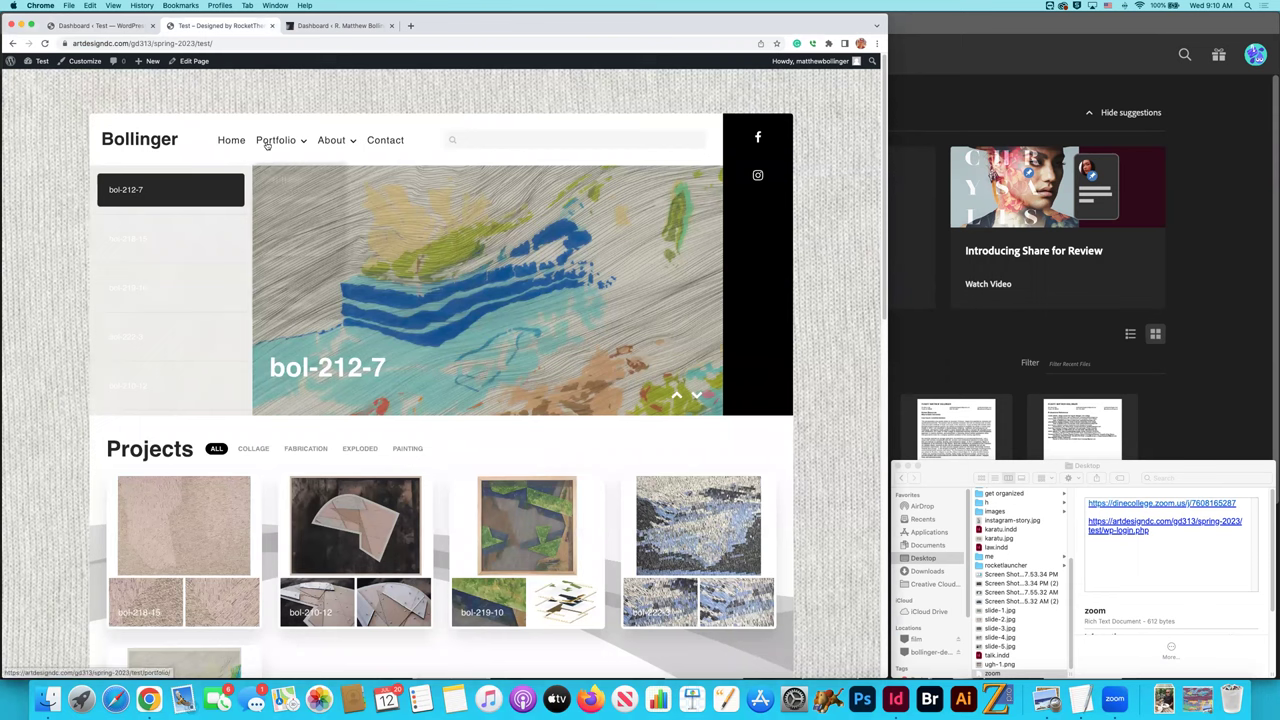
View the Caulfield and Exploded Axon III project pages and examine their right sidebar layout.
mouse_move(268, 143)
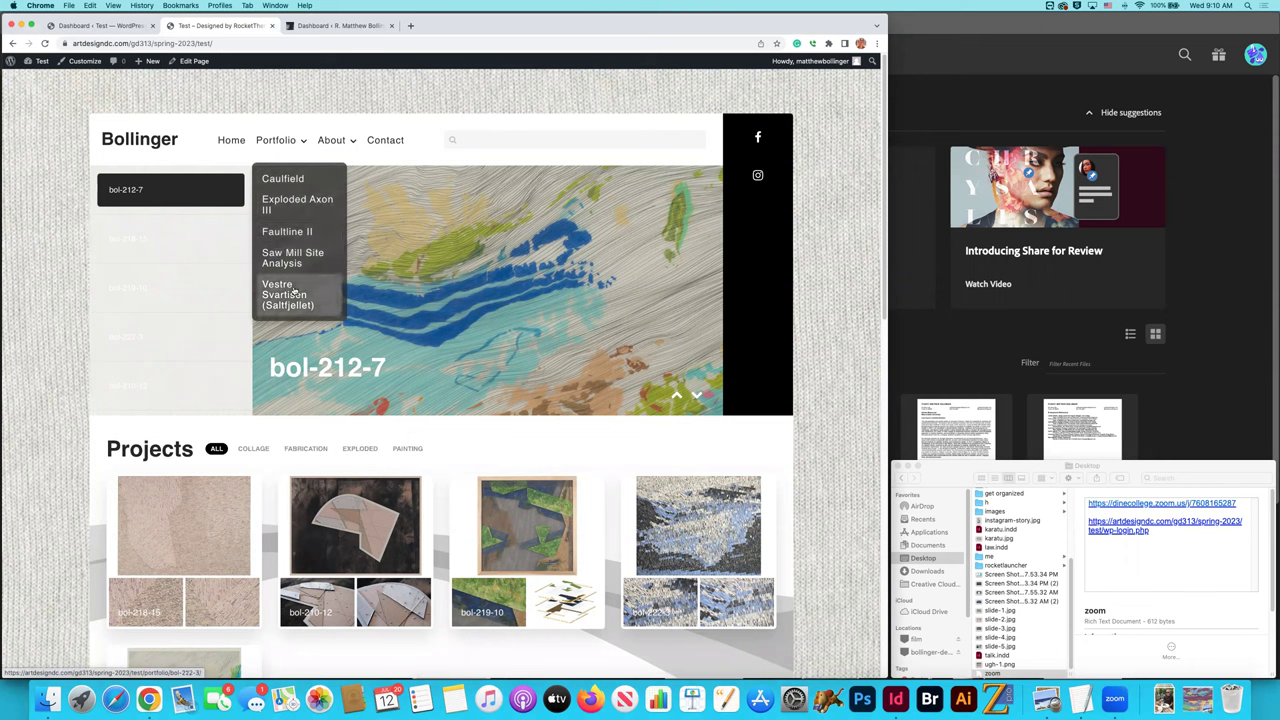
click(286, 180)
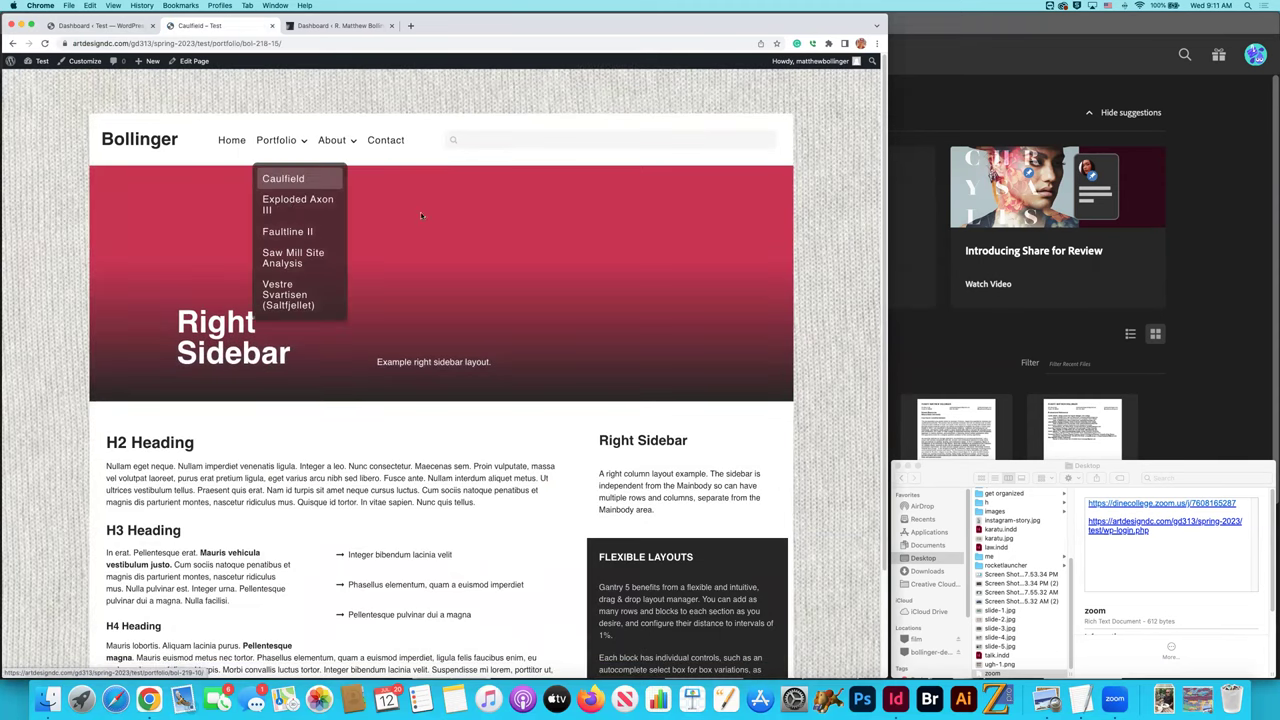
scroll(497, 224, down, 3)
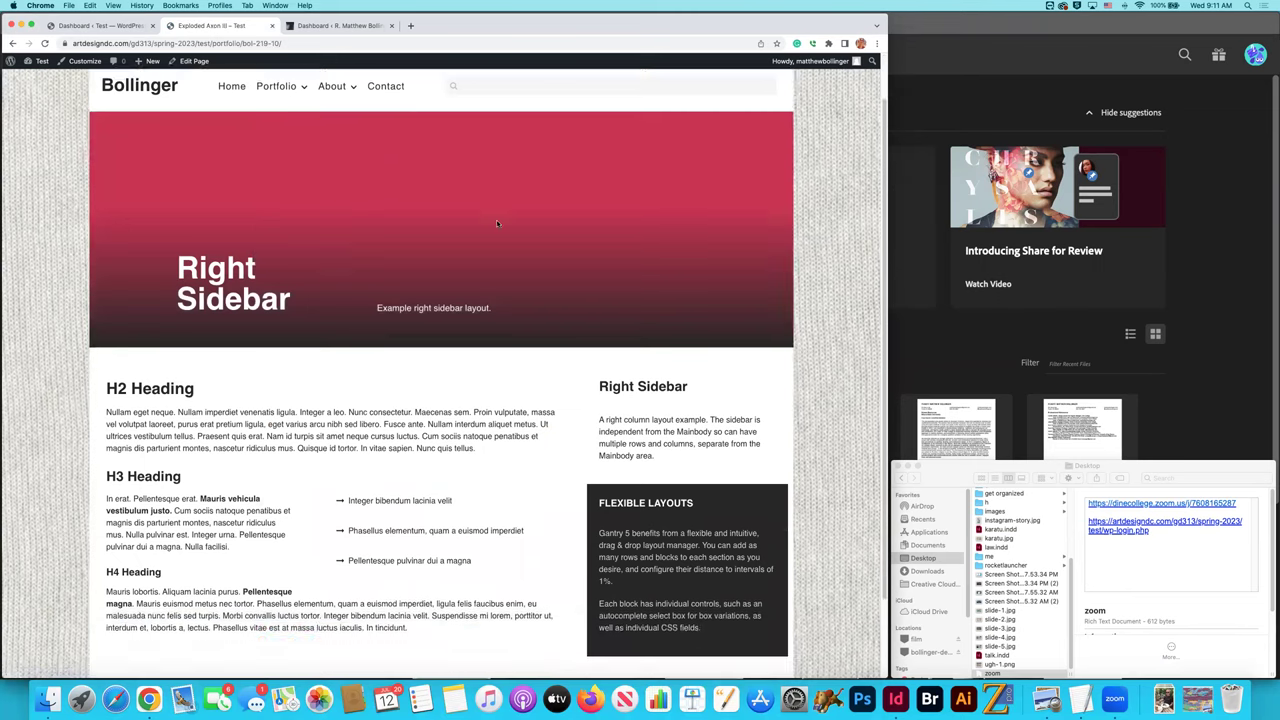
scroll(498, 225, up, 3)
scroll(498, 224, down, 1)
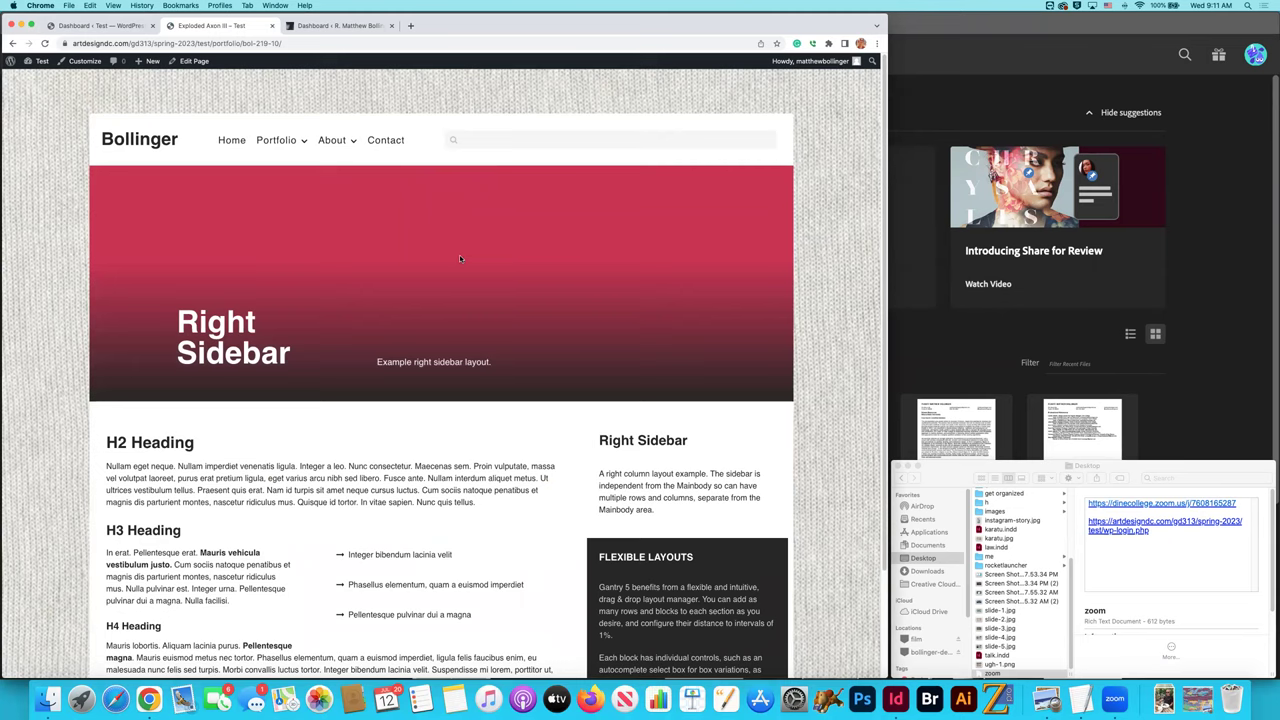
scroll(557, 349, down, 3)
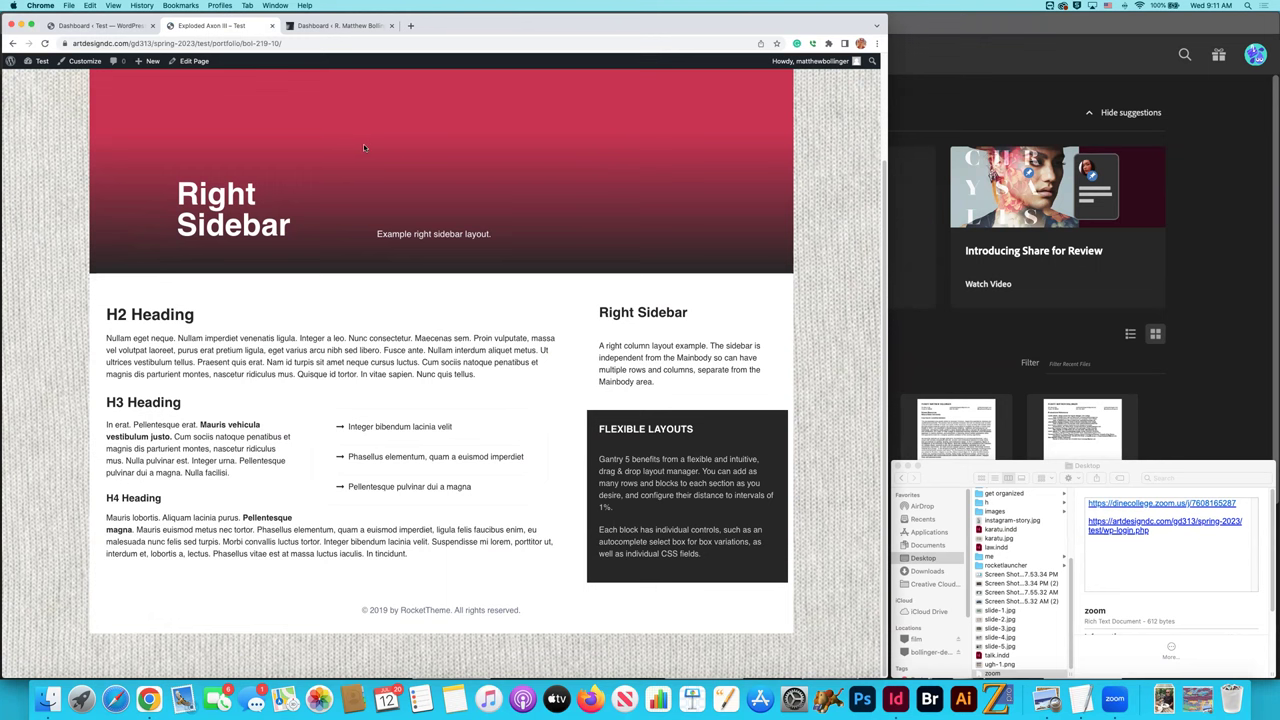
scroll(362, 148, up, 2)
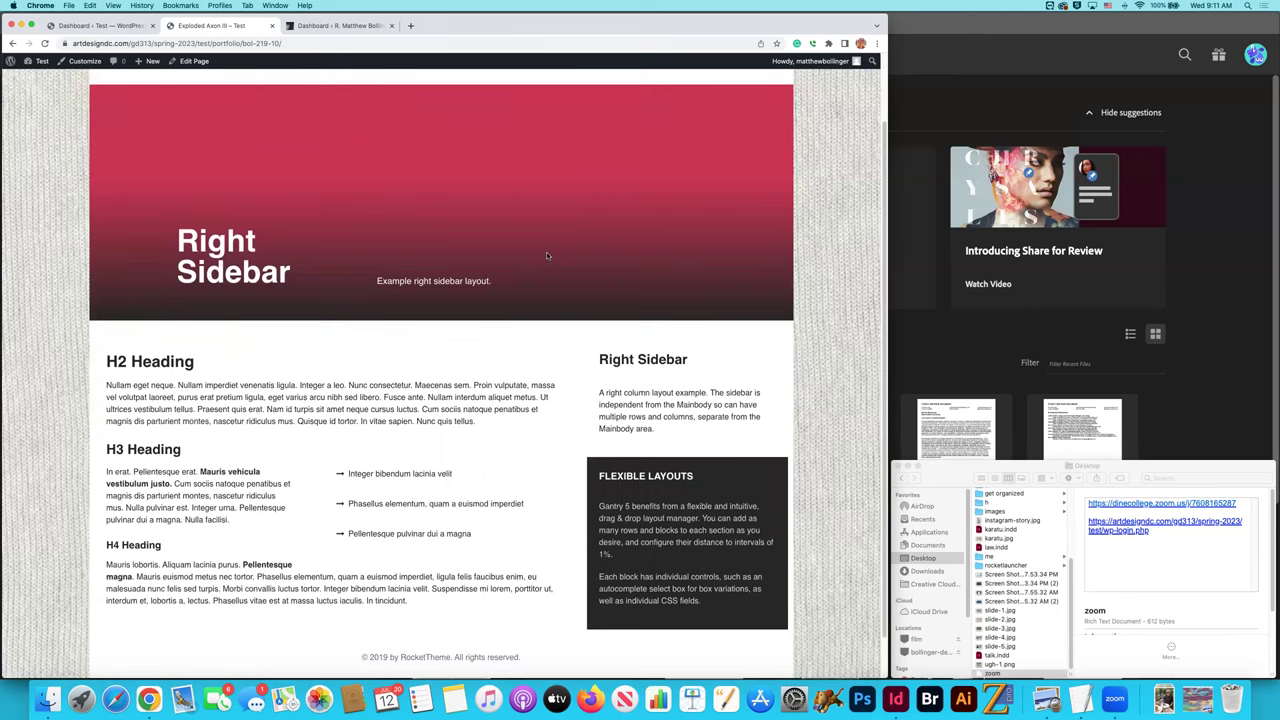
scroll(561, 237, up, 2)
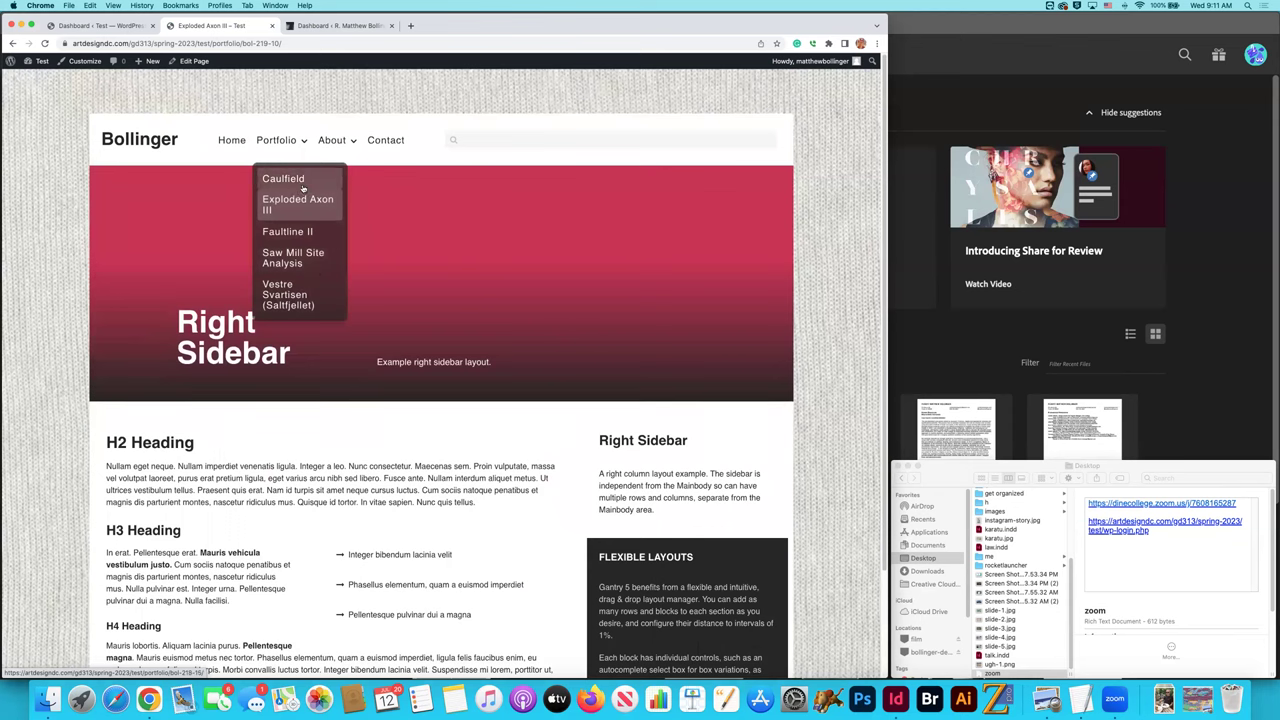
Open the Portfolio overview page and review its header, service blocks and project tiles.
click(282, 142)
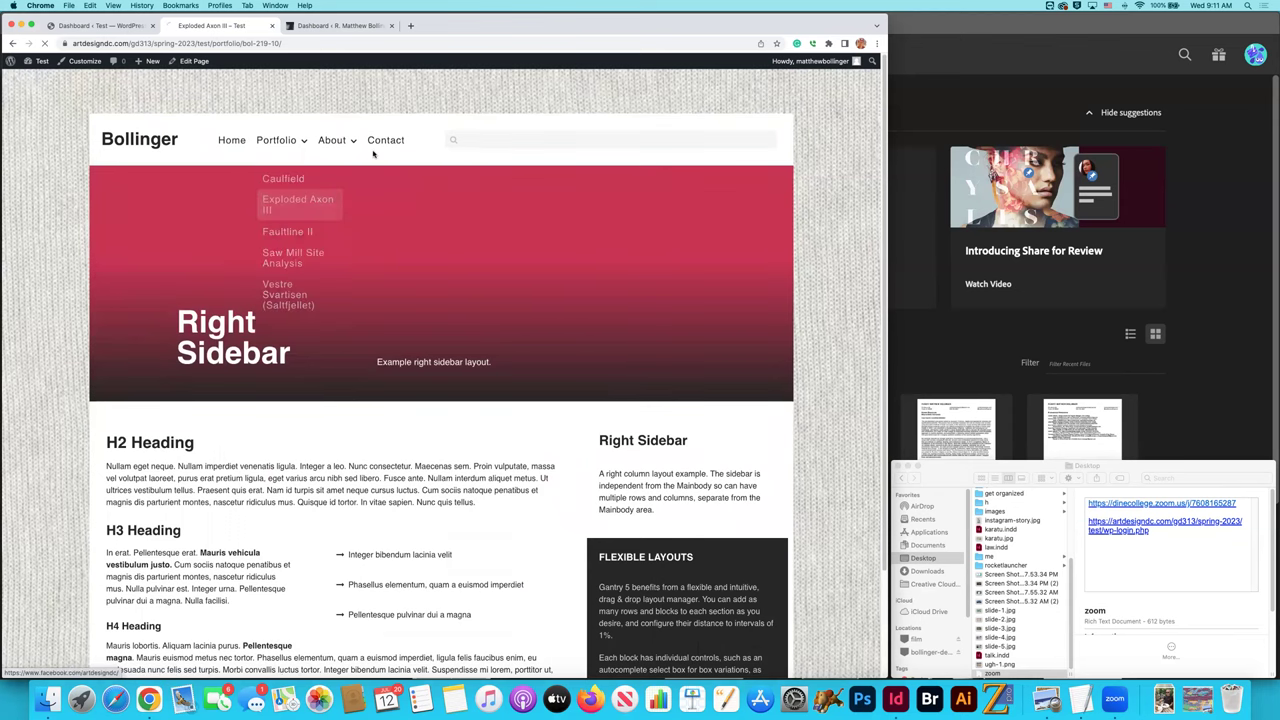
scroll(404, 167, down, 5)
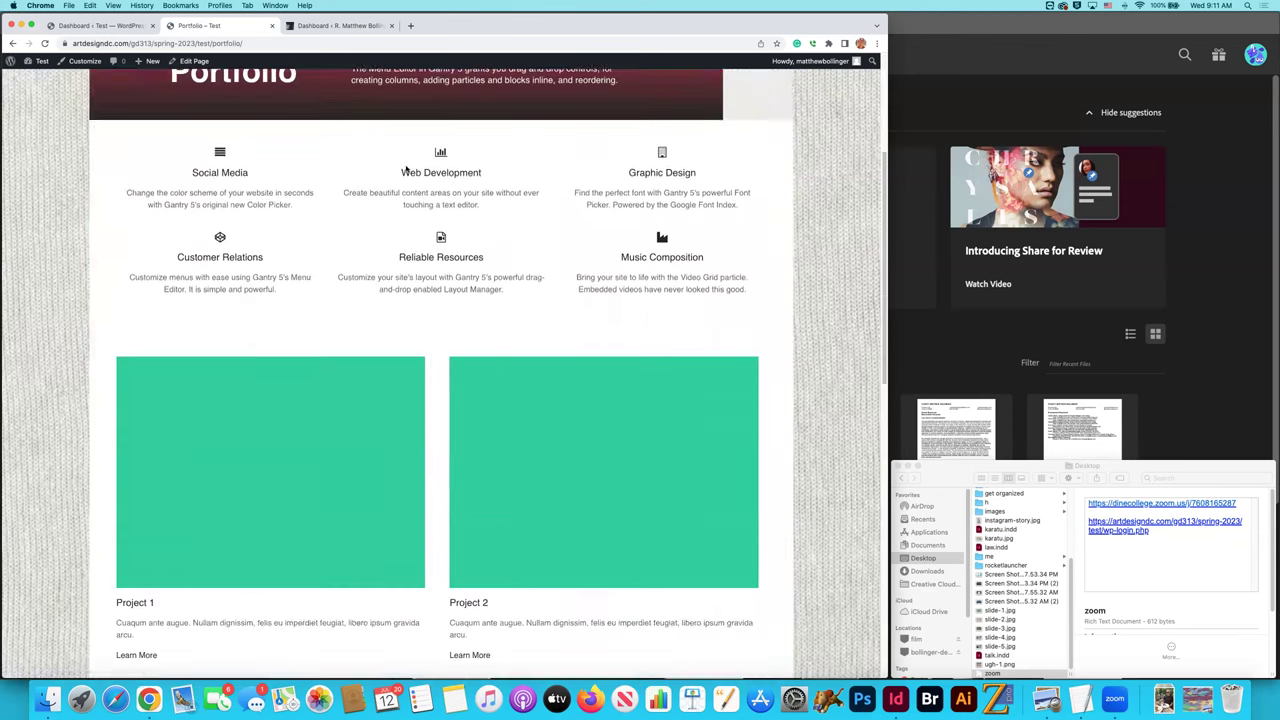
scroll(404, 167, up, 5)
scroll(406, 168, down, 10)
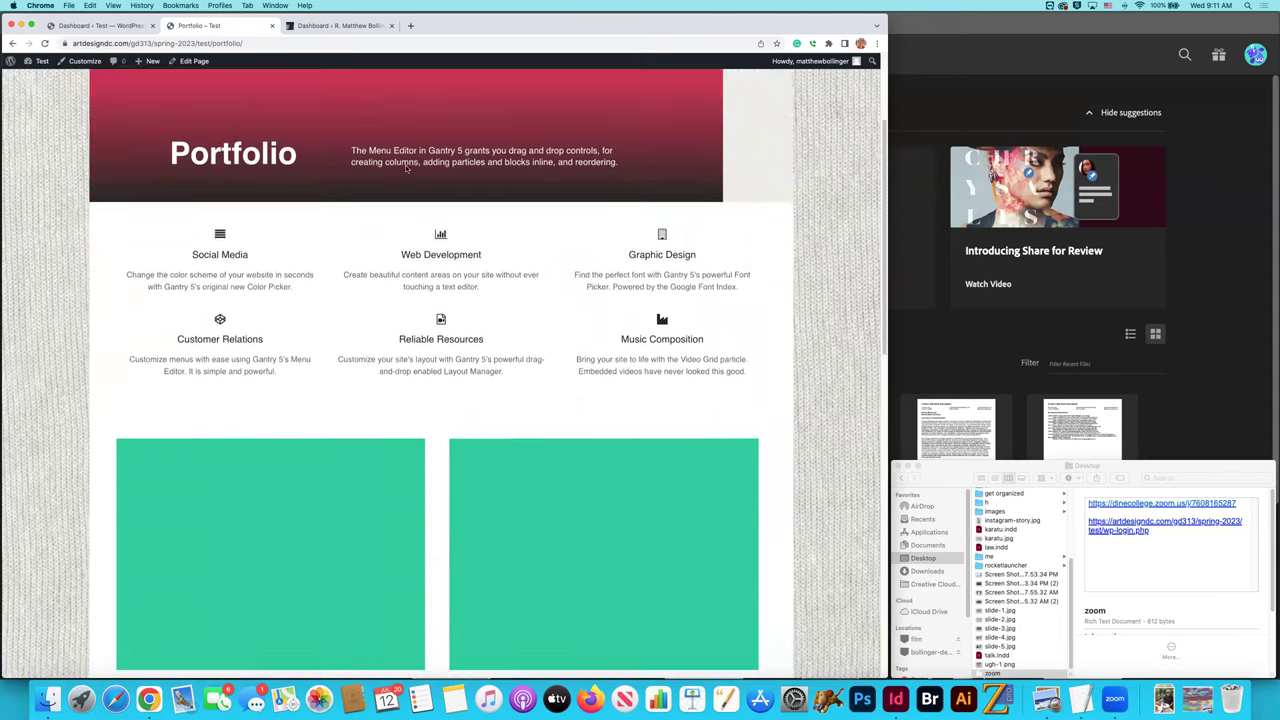
scroll(406, 168, up, 10)
scroll(406, 168, down, 2)
scroll(406, 168, down, 8)
scroll(406, 168, up, 10)
scroll(406, 168, up, 2)
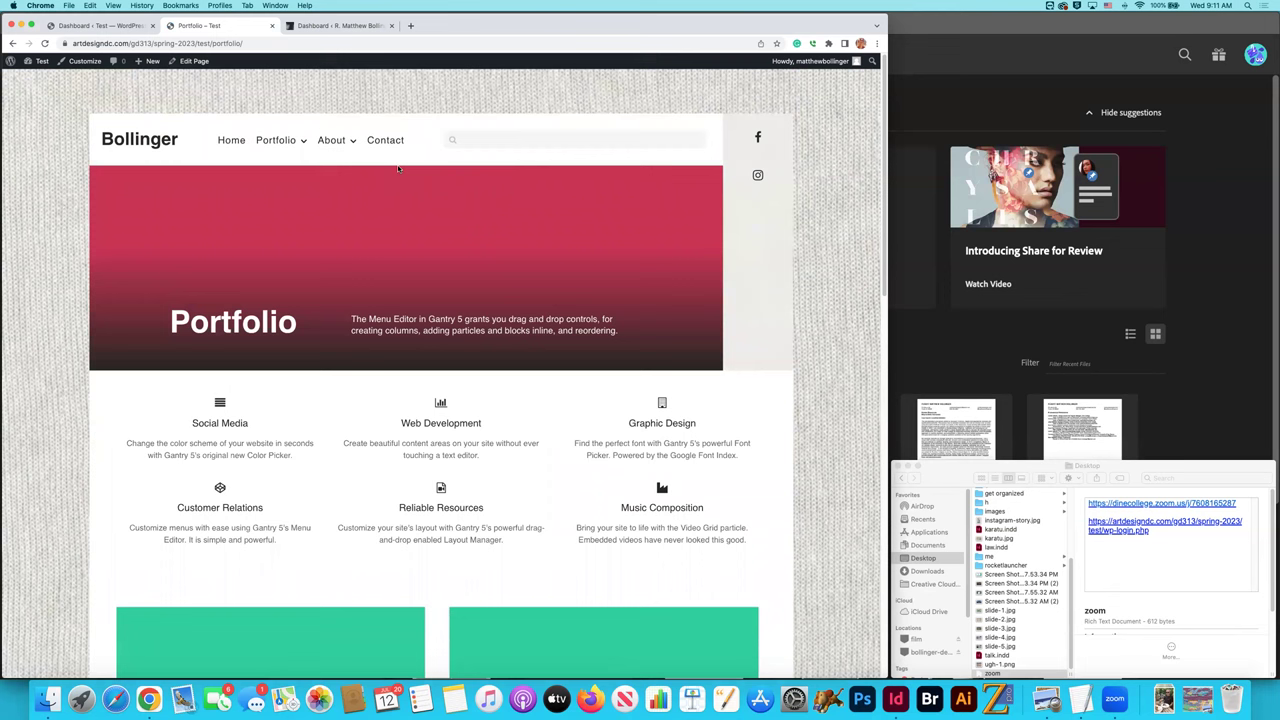
Open the About page and examine its header, body text and right sidebar.
click(378, 172)
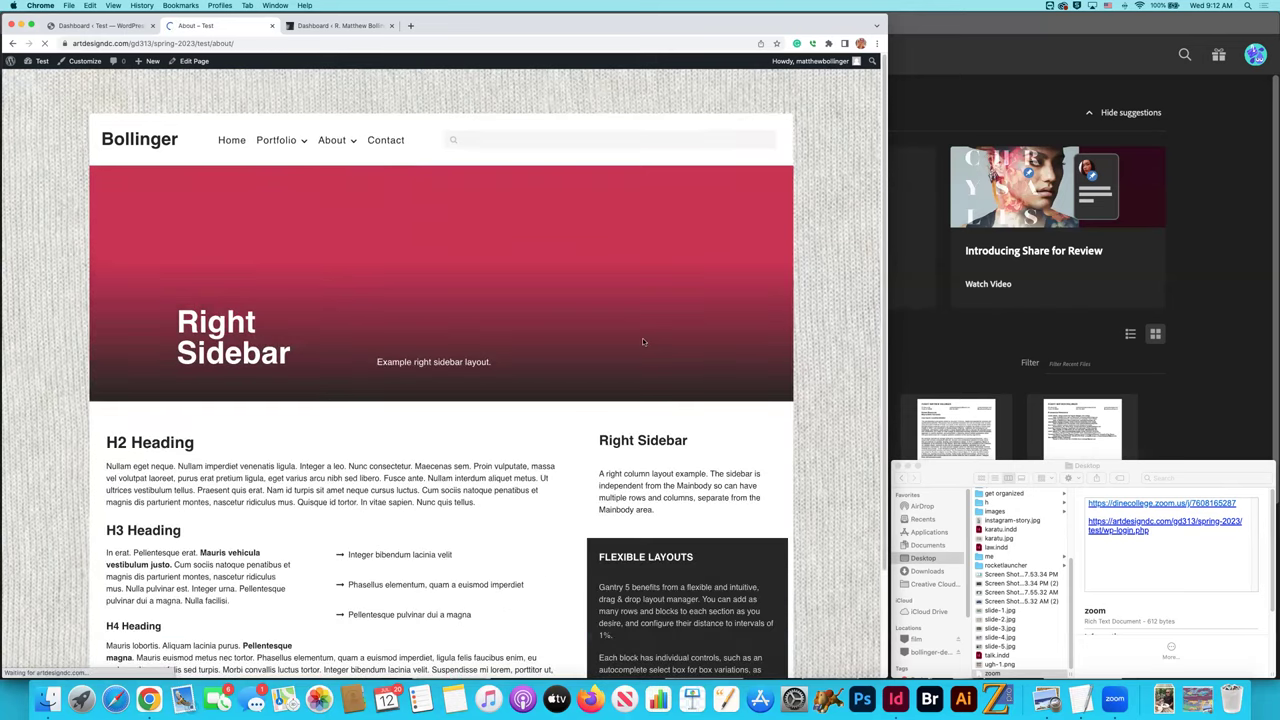
scroll(569, 343, down, 3)
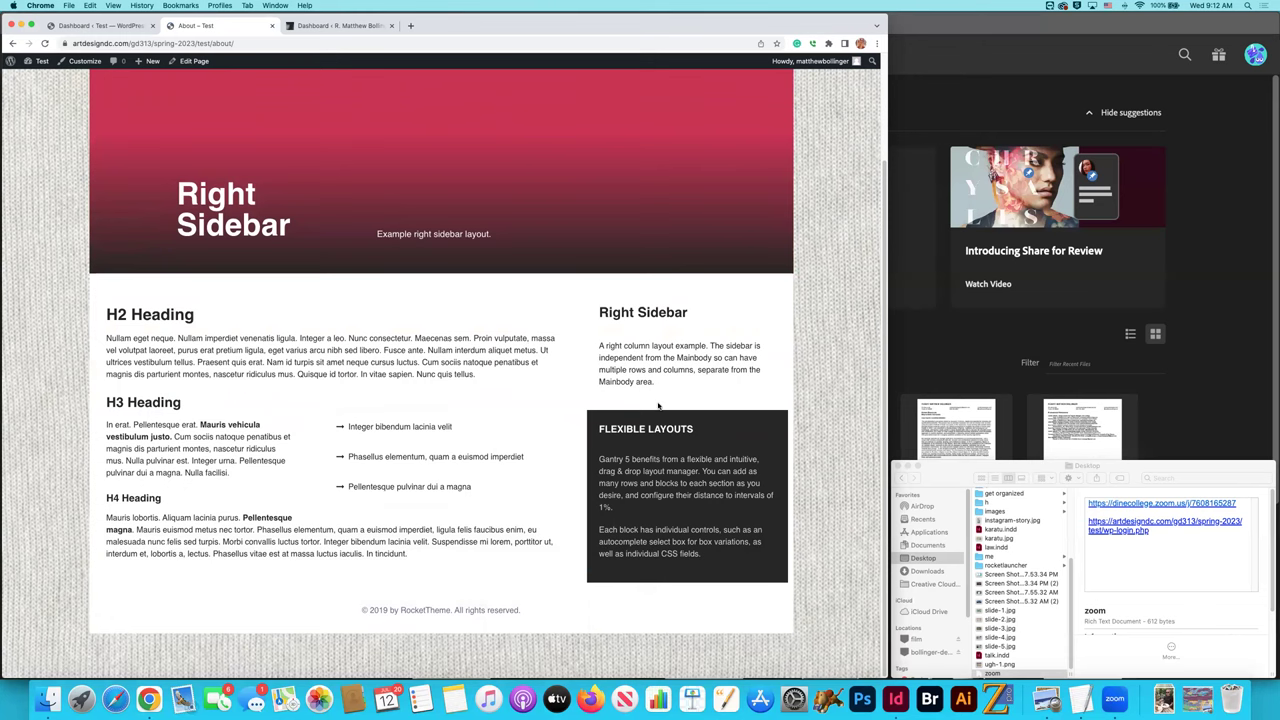
scroll(403, 271, up, 3)
scroll(403, 271, down, 1)
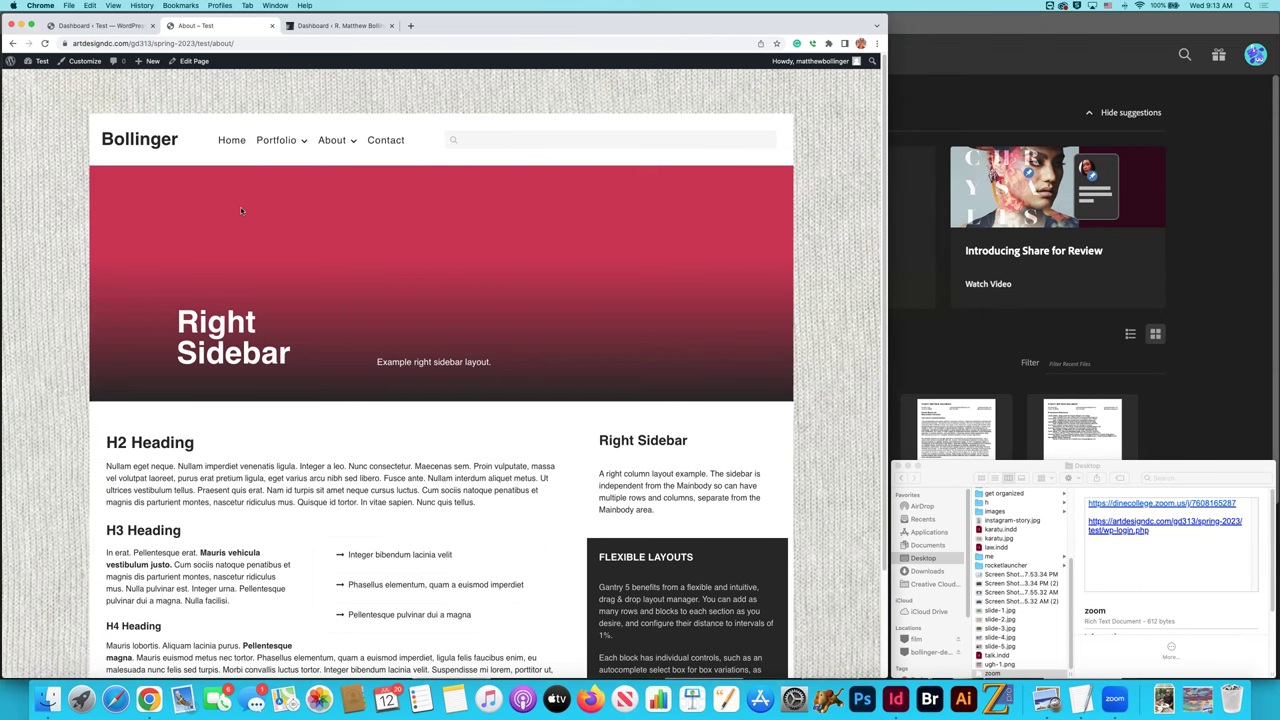
Return to the site's home page and review the Projects grid.
click(142, 147)
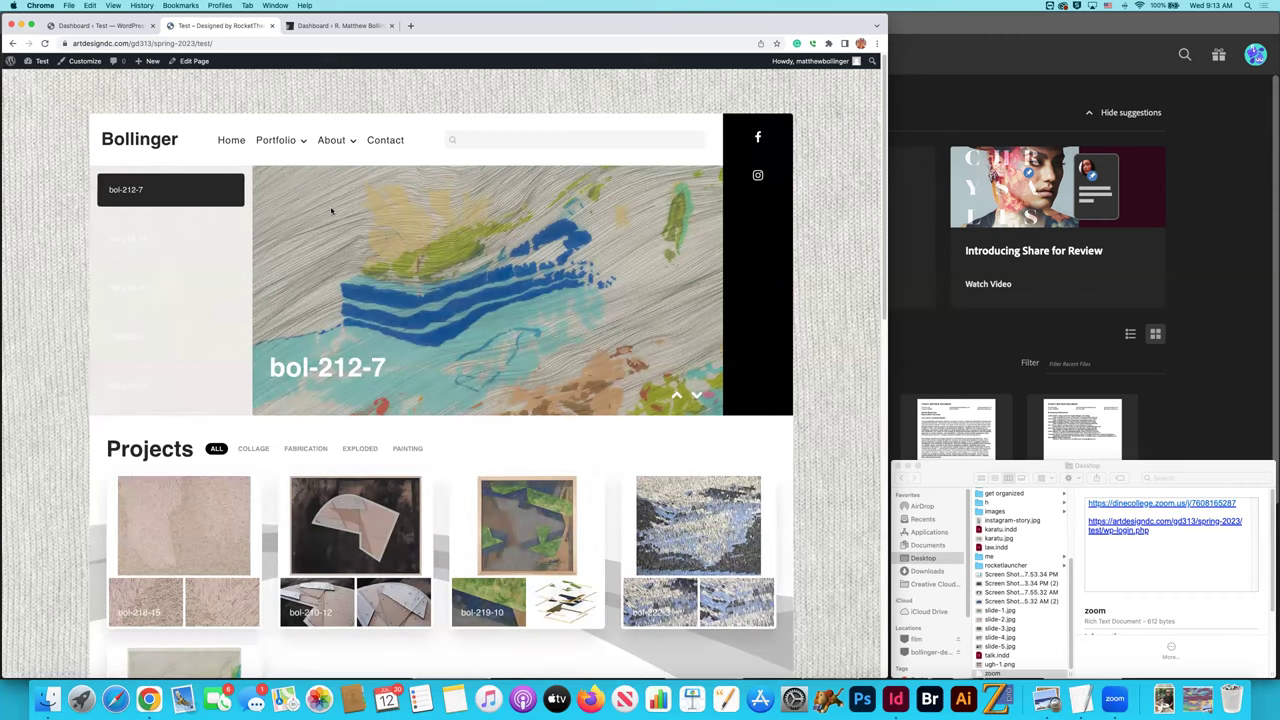
scroll(333, 211, down, 5)
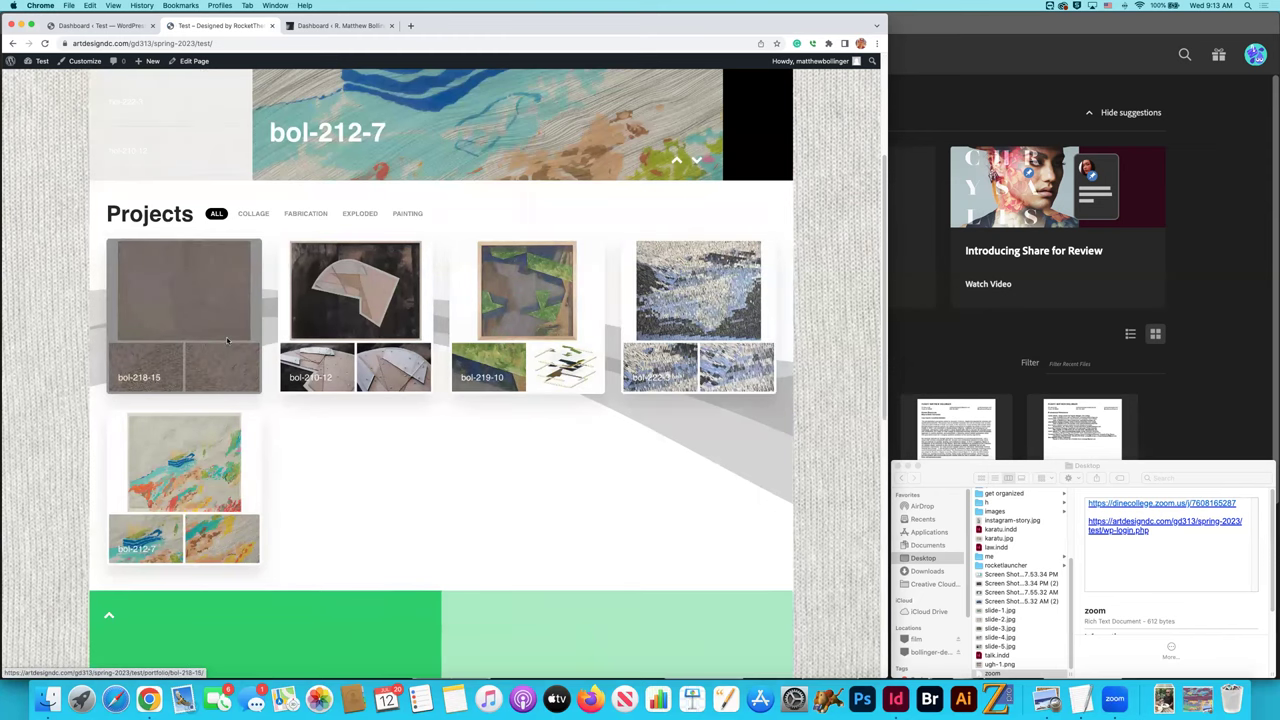
scroll(272, 140, up, 5)
Open the Faultline II project page and highlight the test/portfolio/bol-212-7 part of its web address.
mouse_move(307, 141)
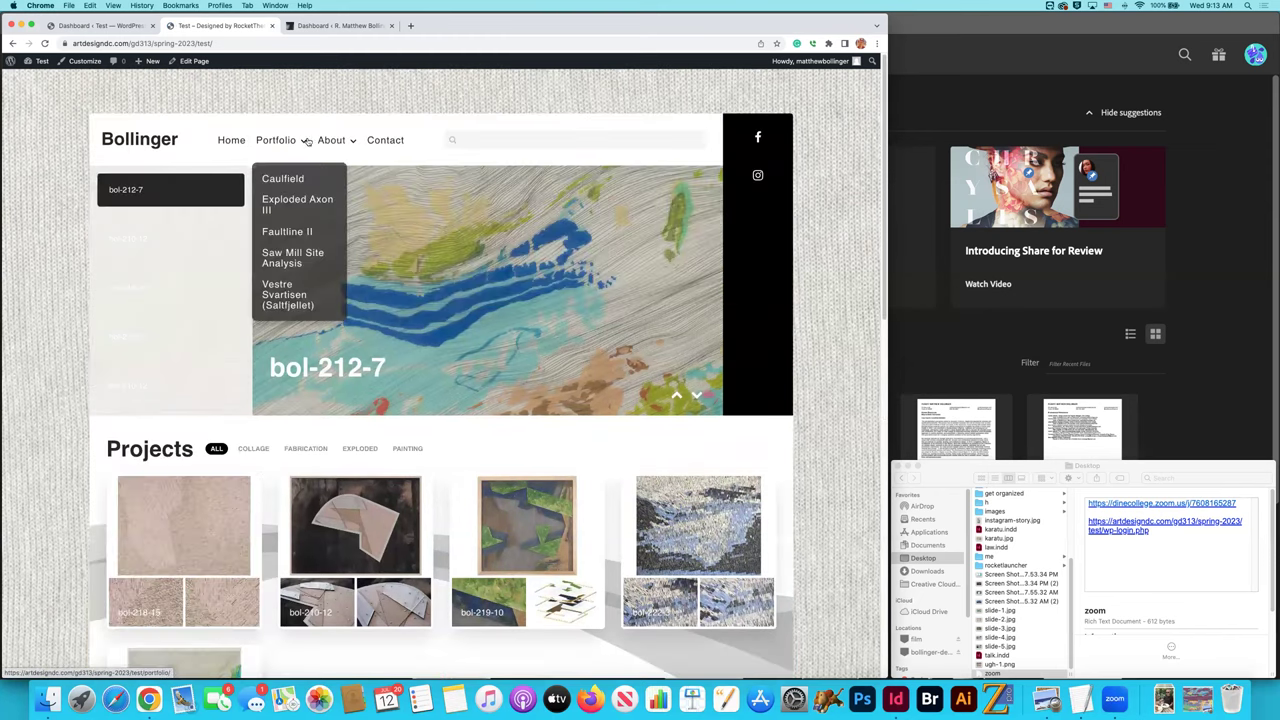
click(292, 257)
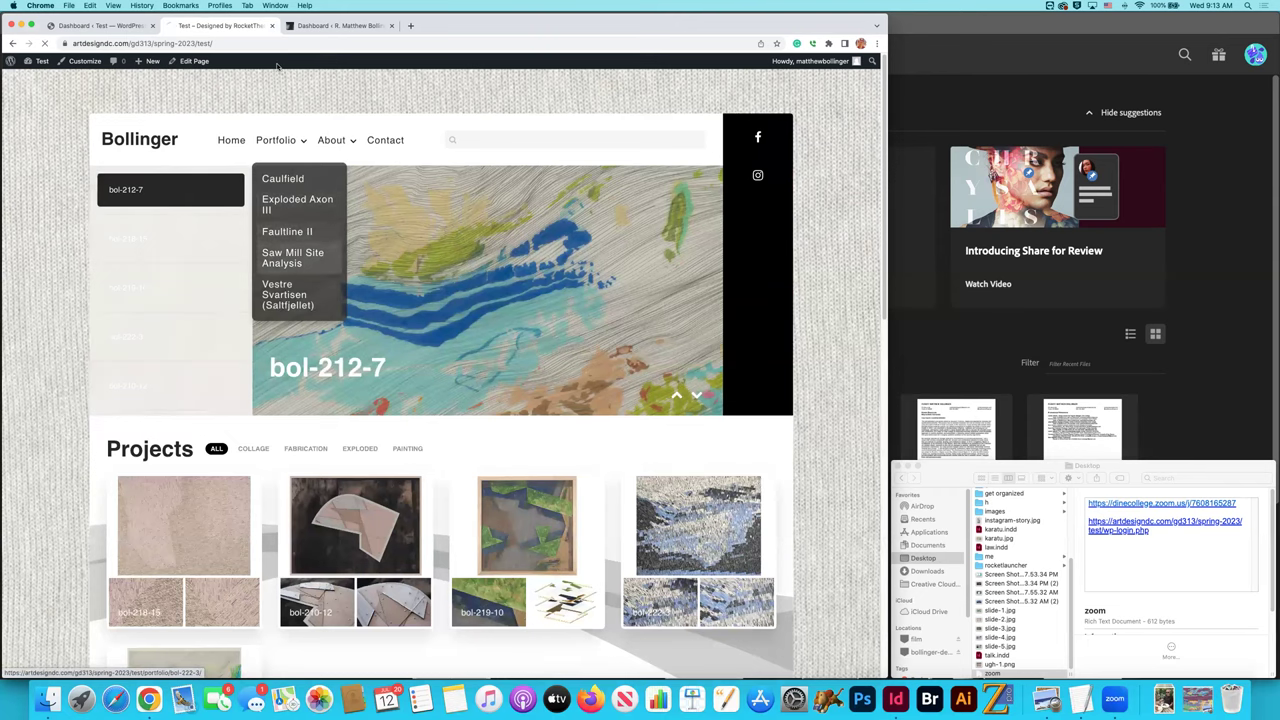
drag(280, 43, 199, 43)
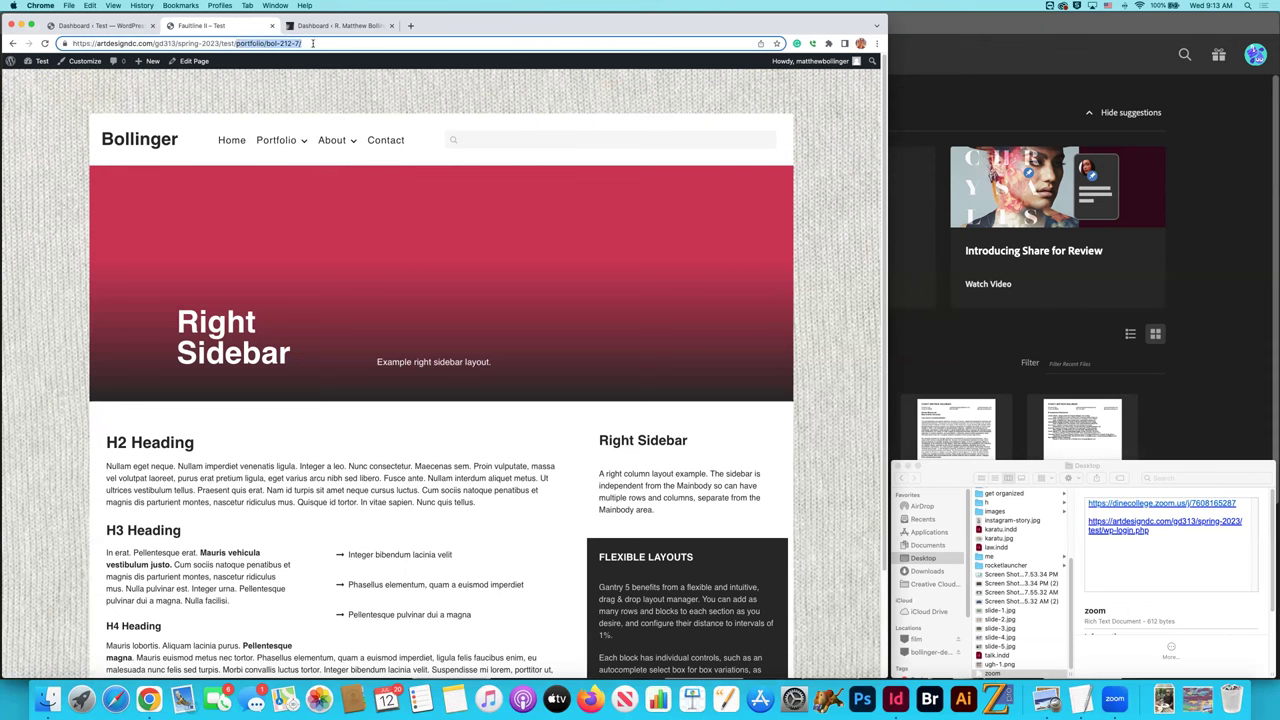
drag(312, 43, 220, 44)
mouse_move(278, 154)
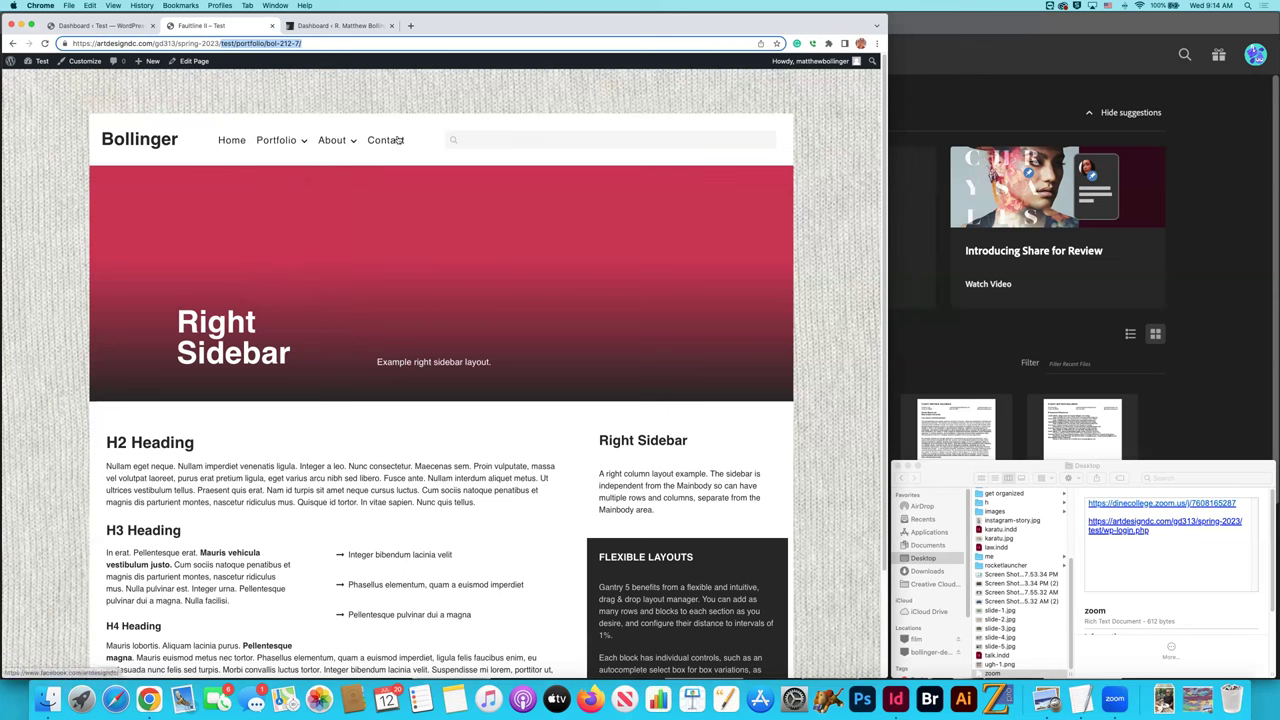
click(334, 112)
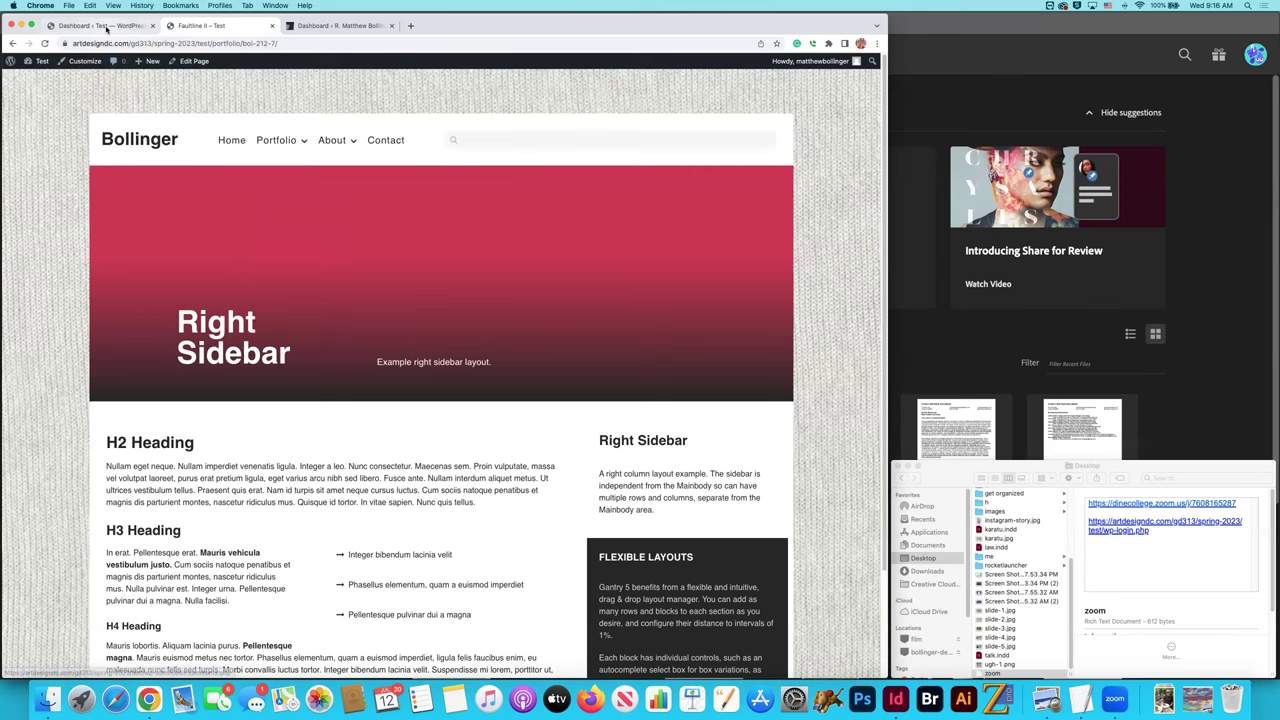
Examine the Faultline II page's layout from the header to the footer.
scroll(350, 237, down, 5)
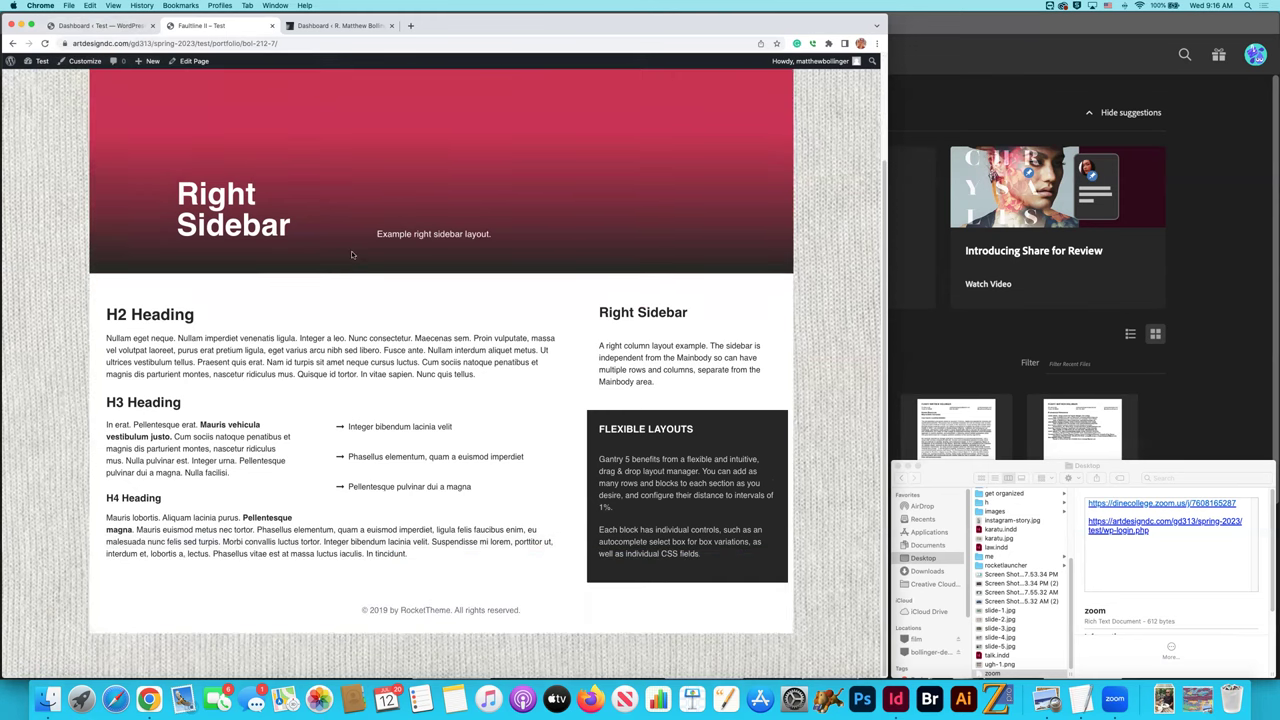
scroll(360, 253, up, 1)
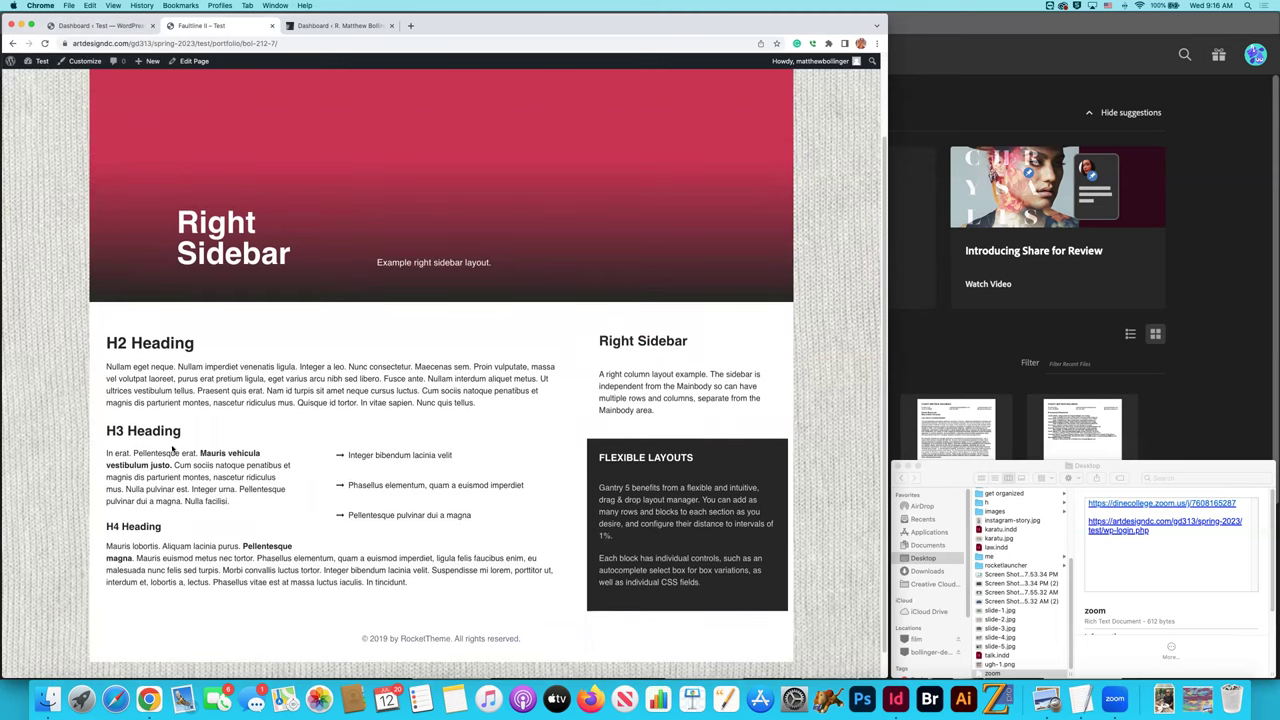
scroll(229, 390, up, 4)
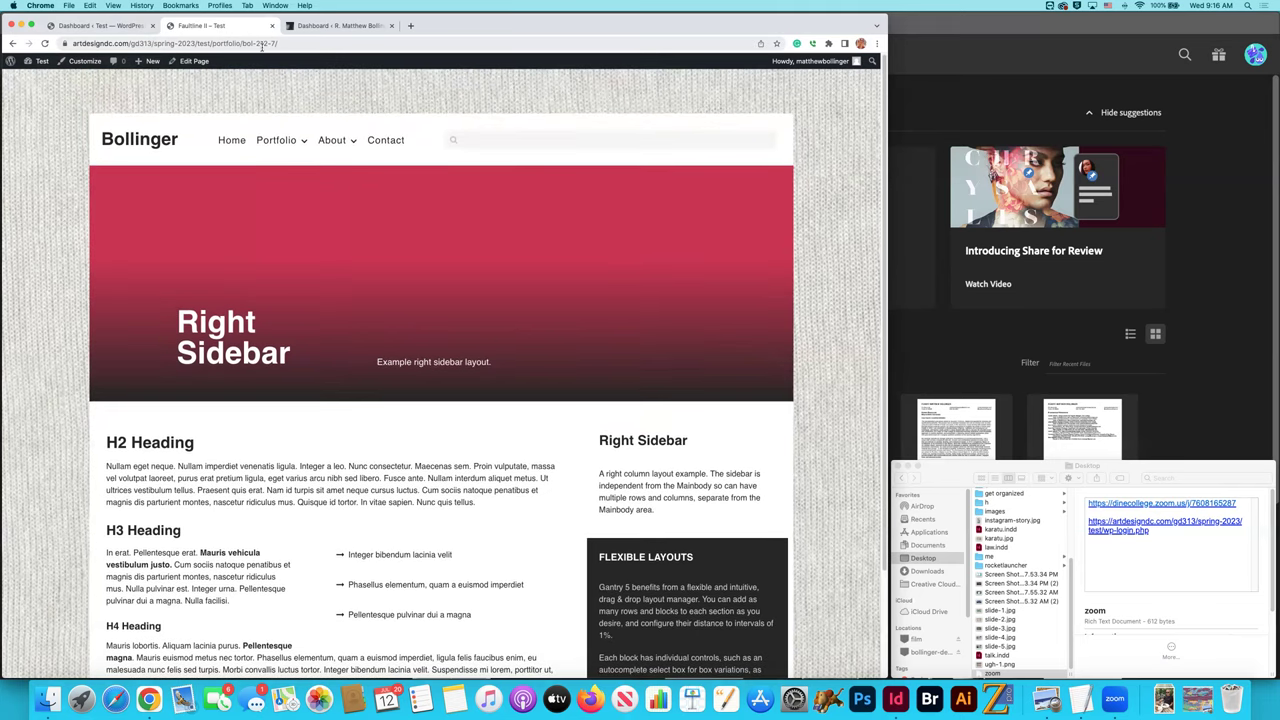
mouse_move(291, 150)
scroll(36, 342, down, 2)
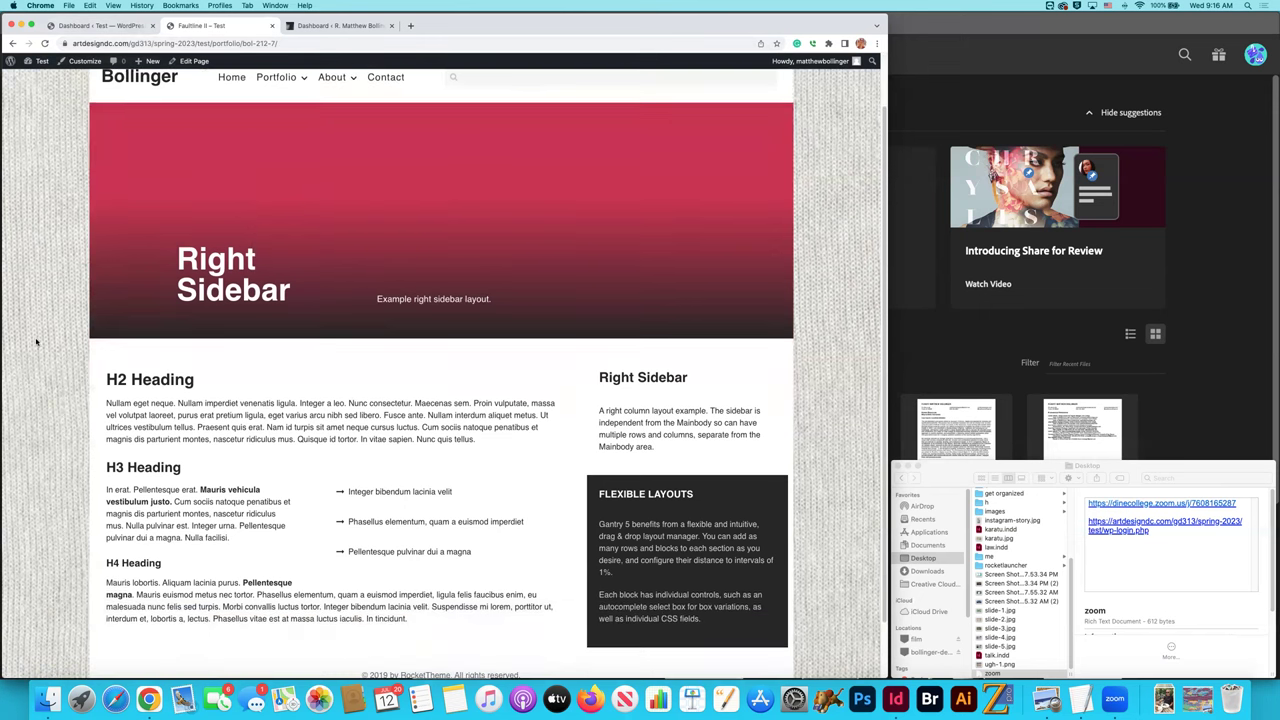
scroll(36, 342, down, 1)
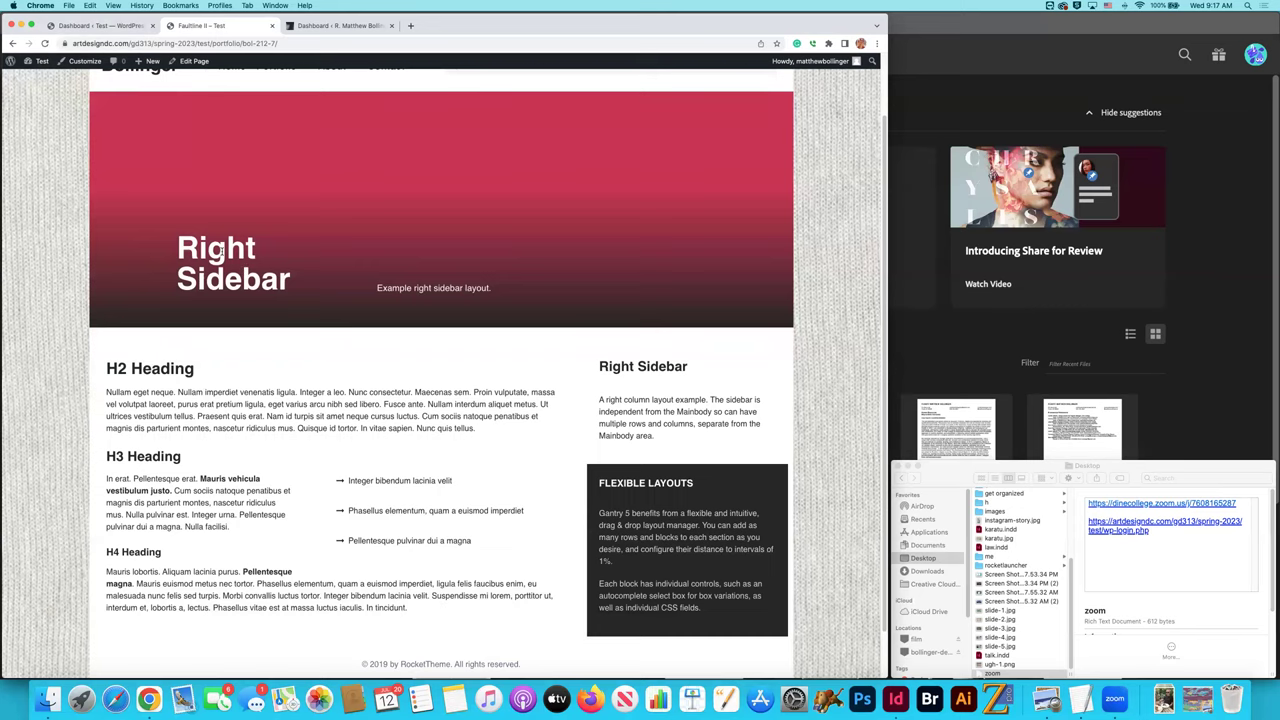
scroll(222, 253, up, 2)
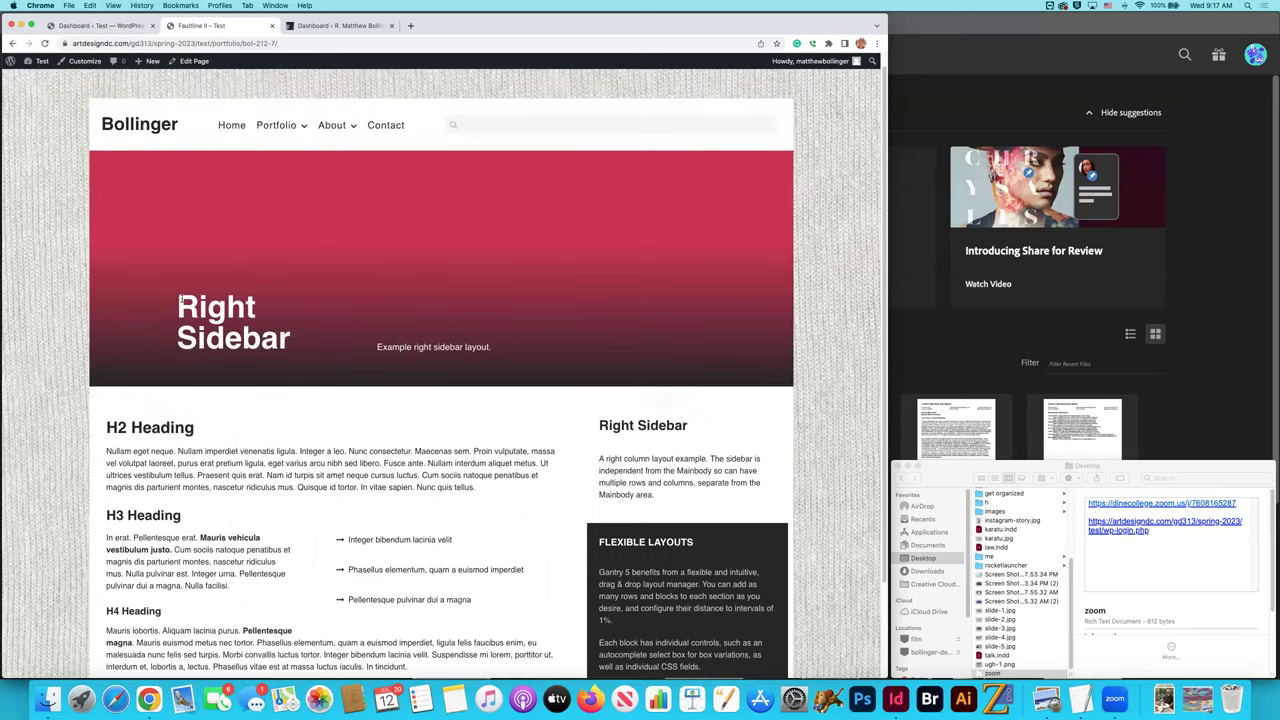
Highlight the Right Sidebar header title, and the main body text from the H2 heading through the last paragraph.
drag(178, 300, 420, 347)
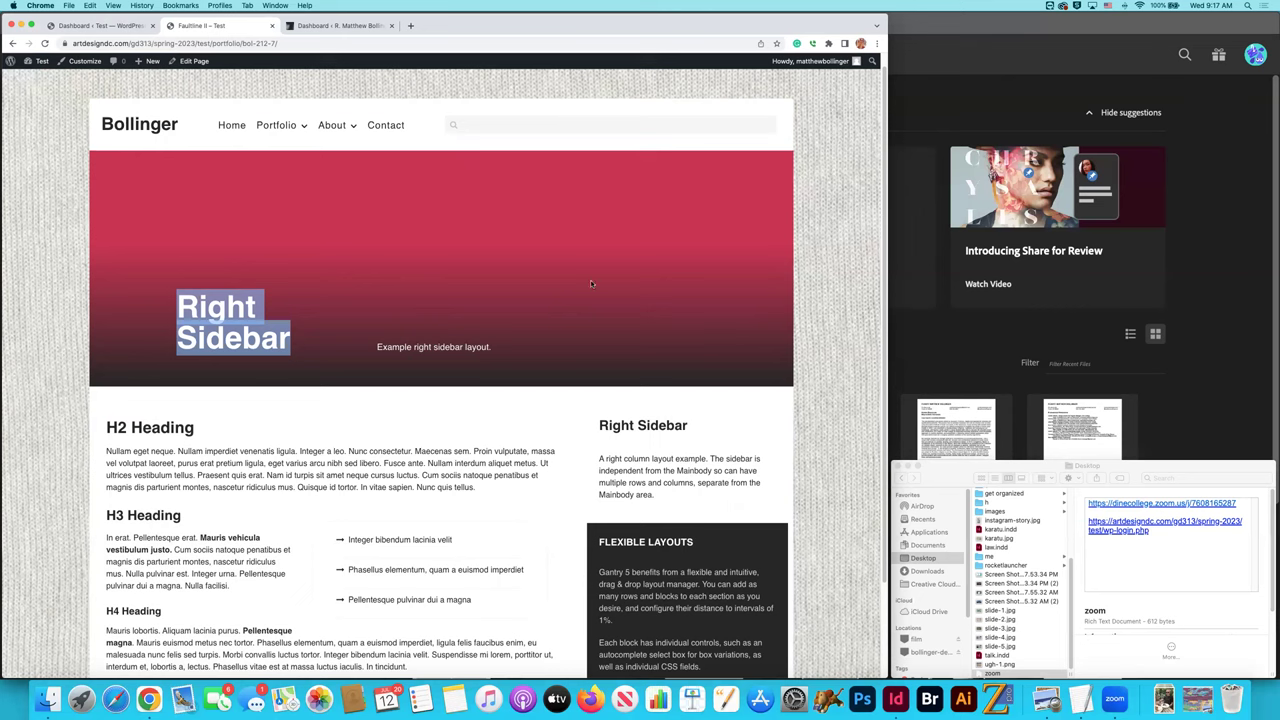
click(360, 408)
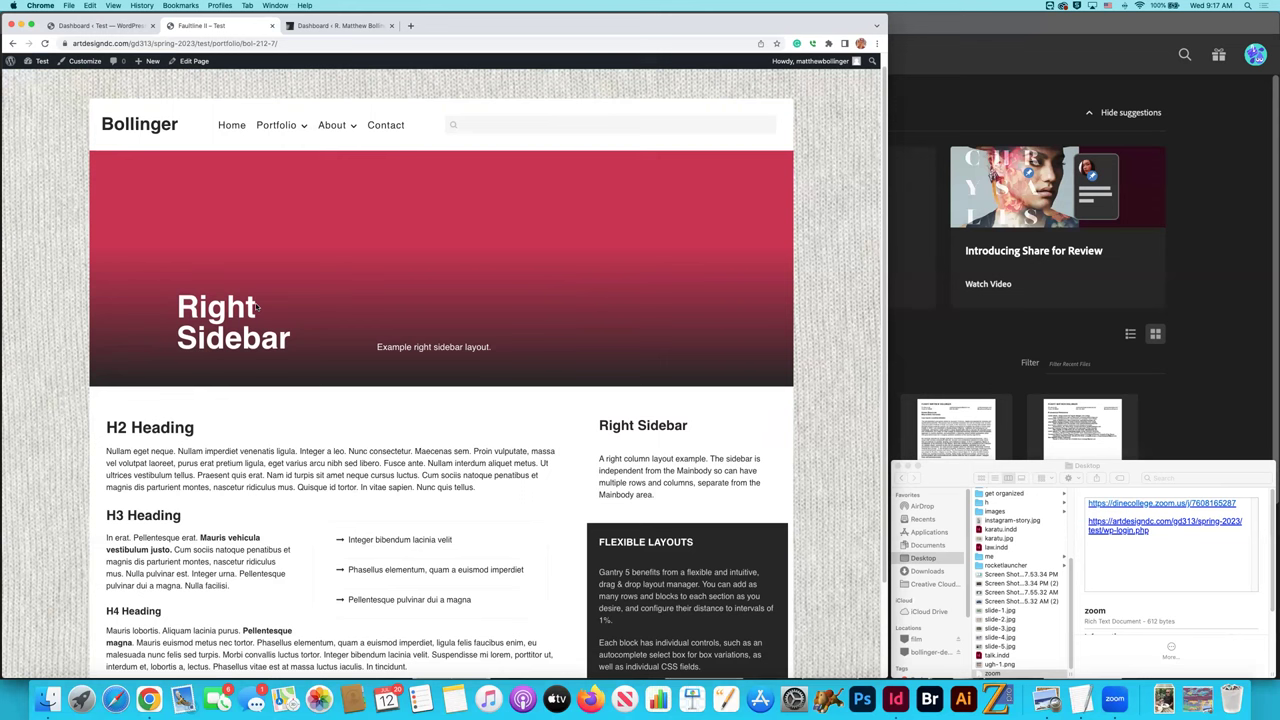
scroll(286, 309, down, 2)
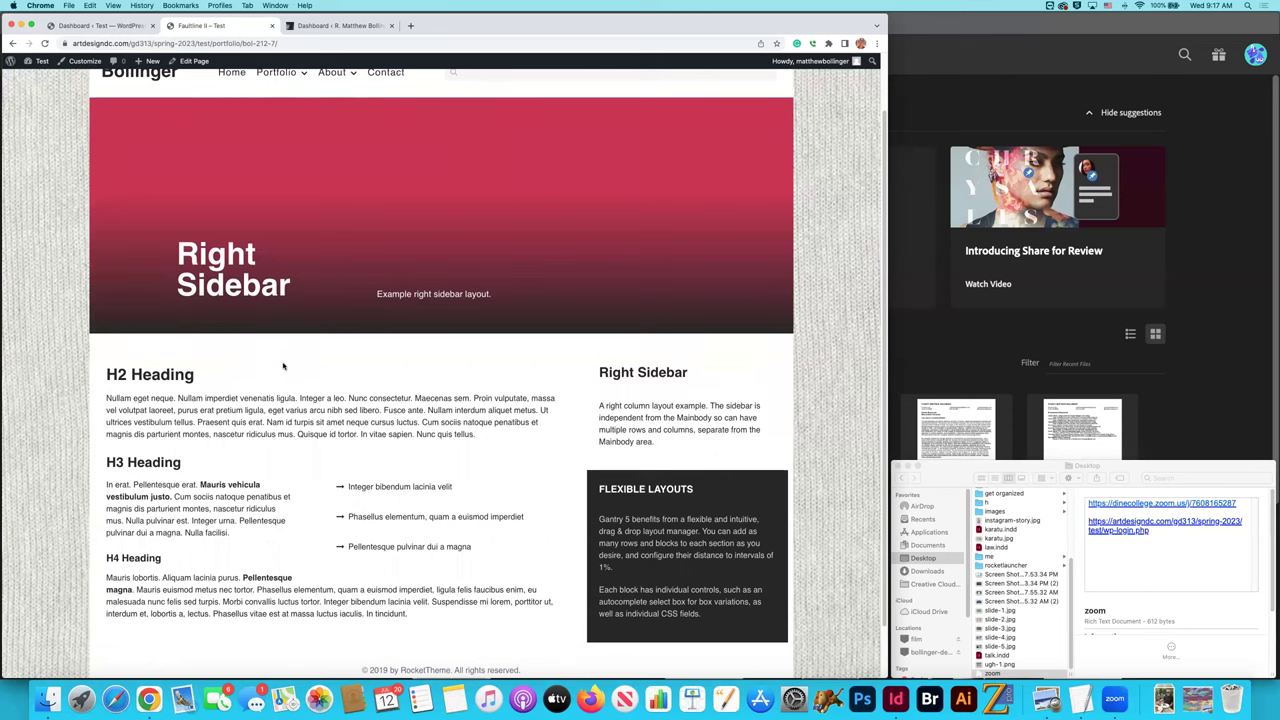
scroll(260, 409, down, 1)
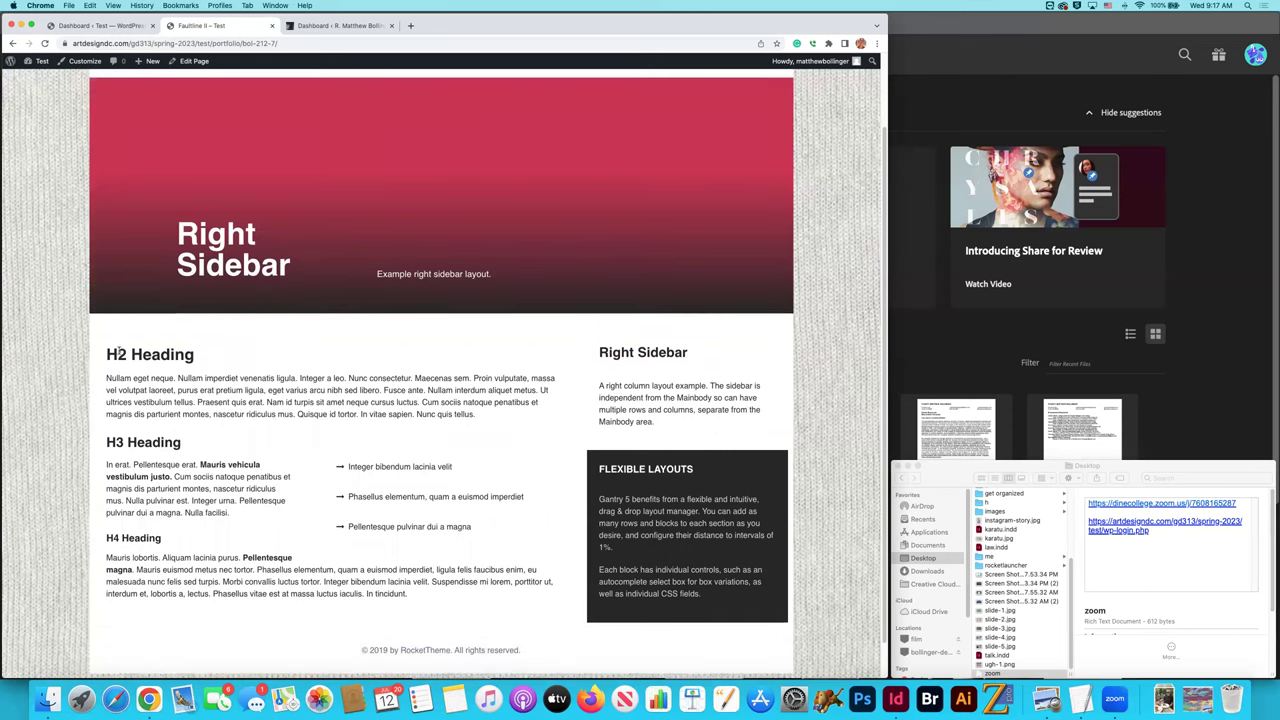
drag(108, 352, 430, 596)
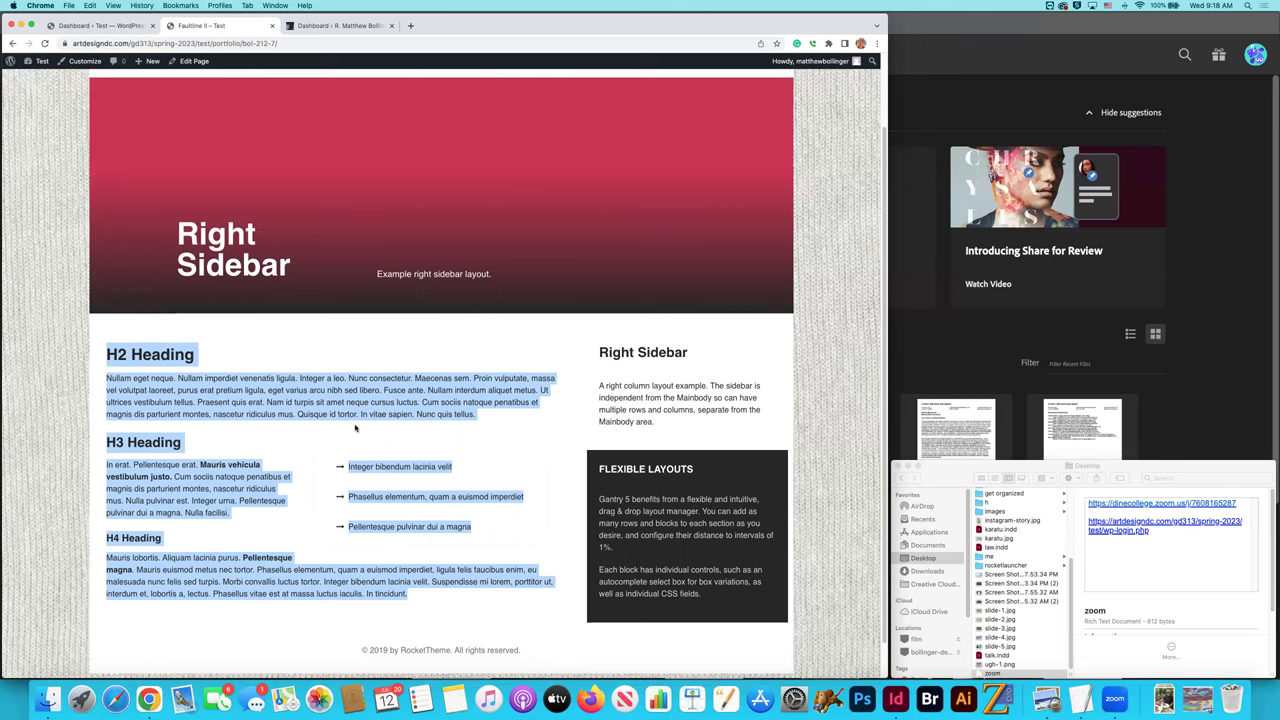
Clear the text selection on the test page and open the live portfolio site's home page from its WordPress dashboard.
click(359, 335)
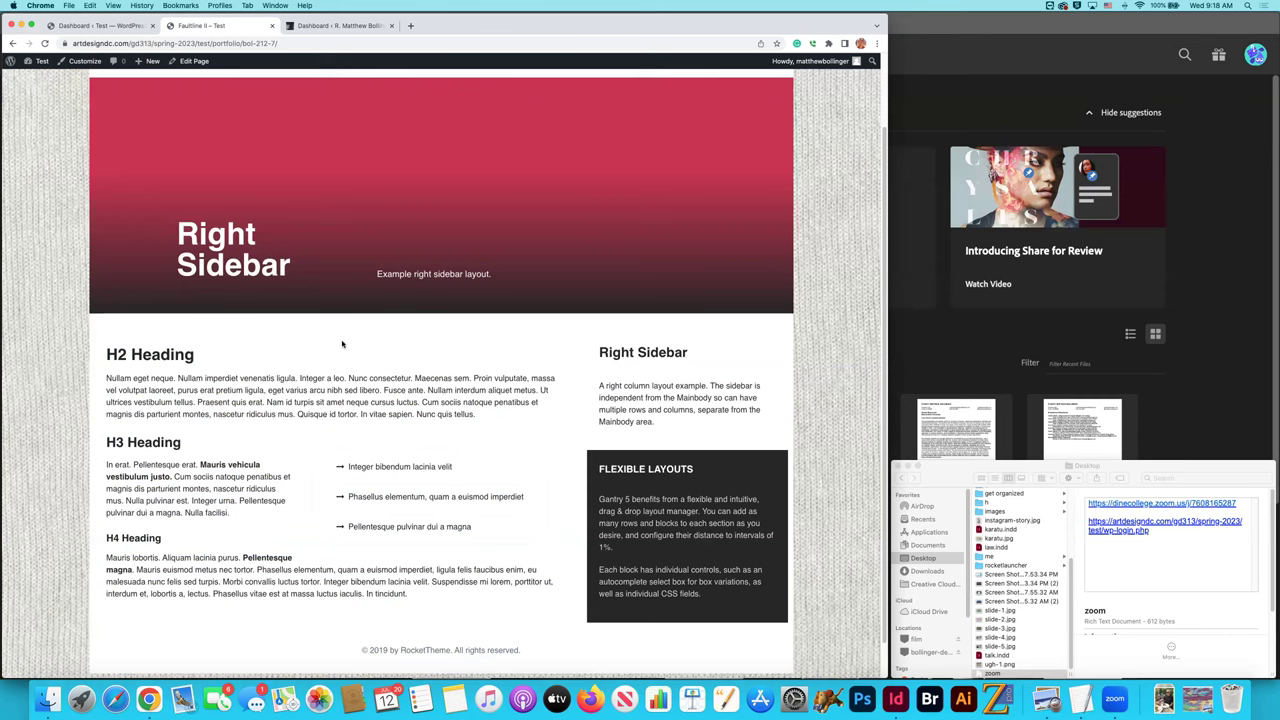
click(345, 25)
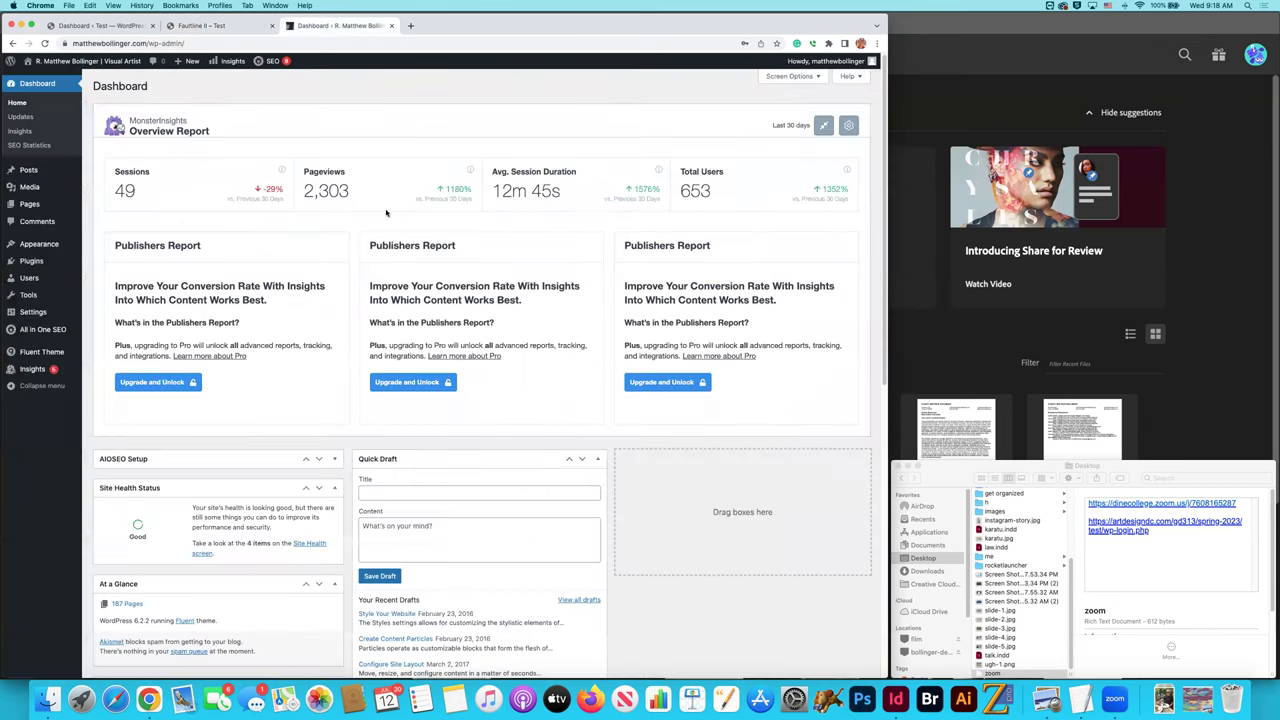
click(48, 77)
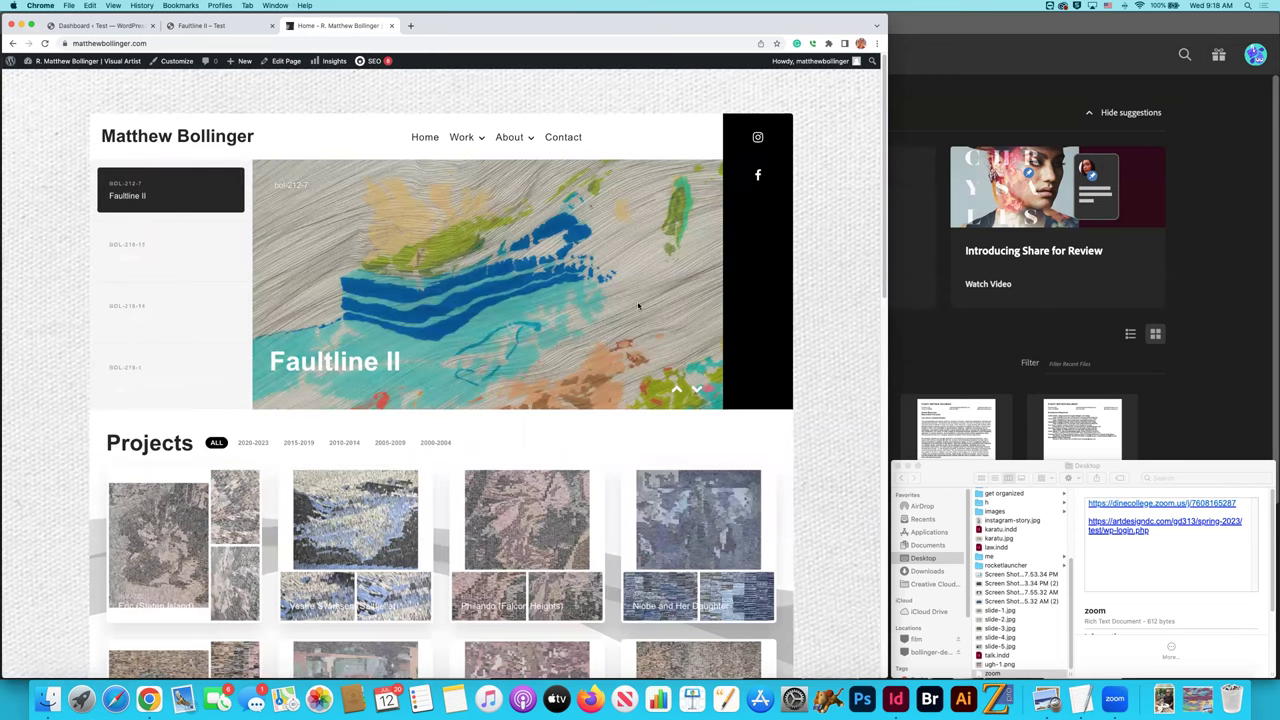
Examine the live home page from the Faultline II slideshow through the Projects grid to the footer.
scroll(639, 306, down, 15)
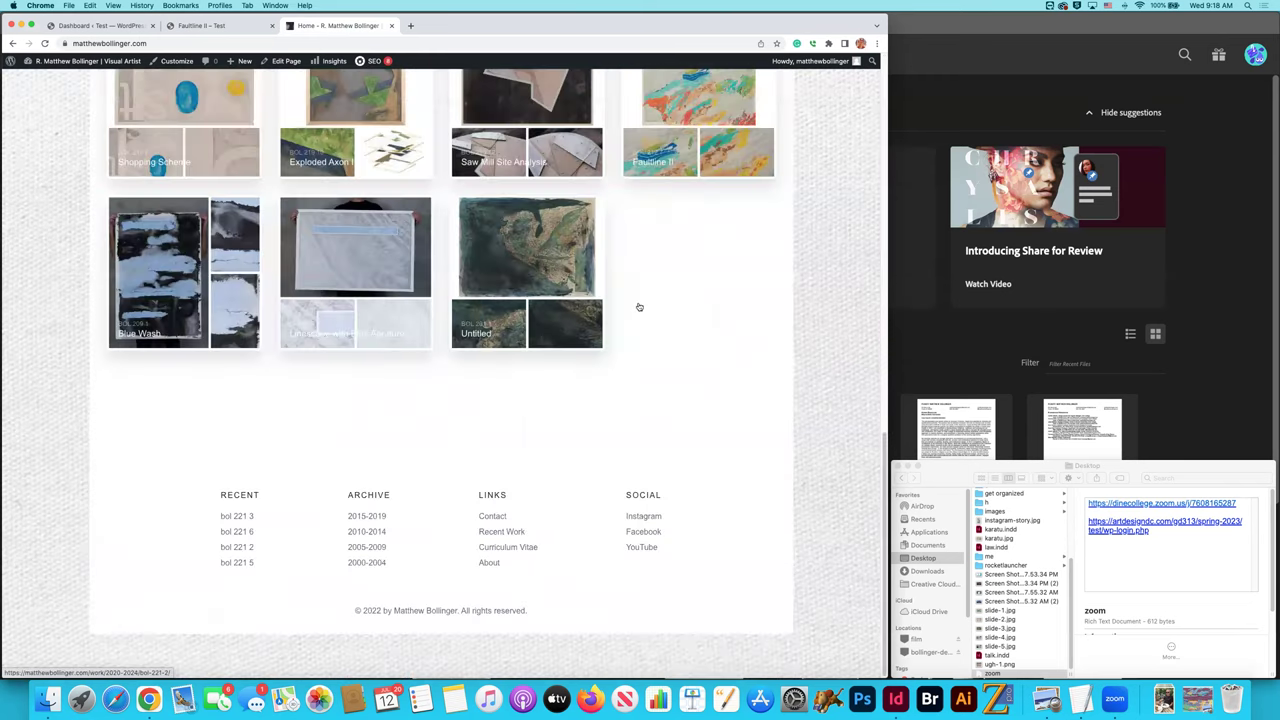
scroll(639, 306, up, 15)
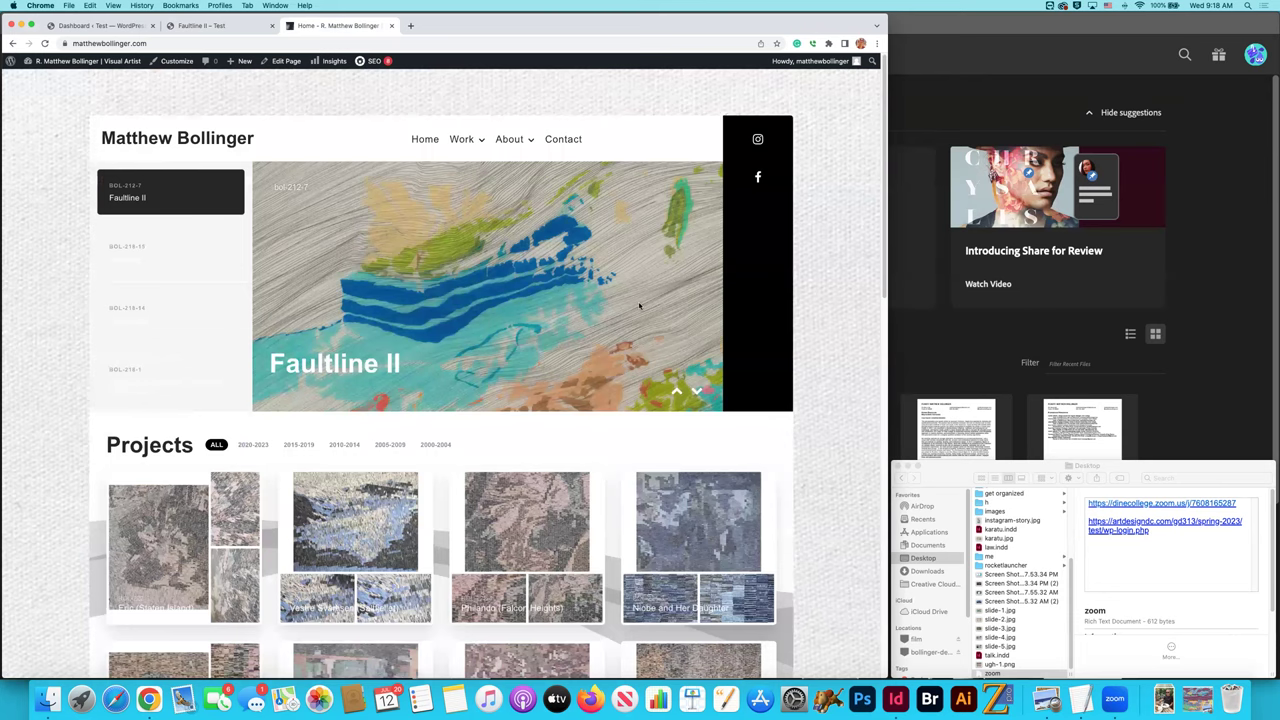
scroll(537, 257, down, 5)
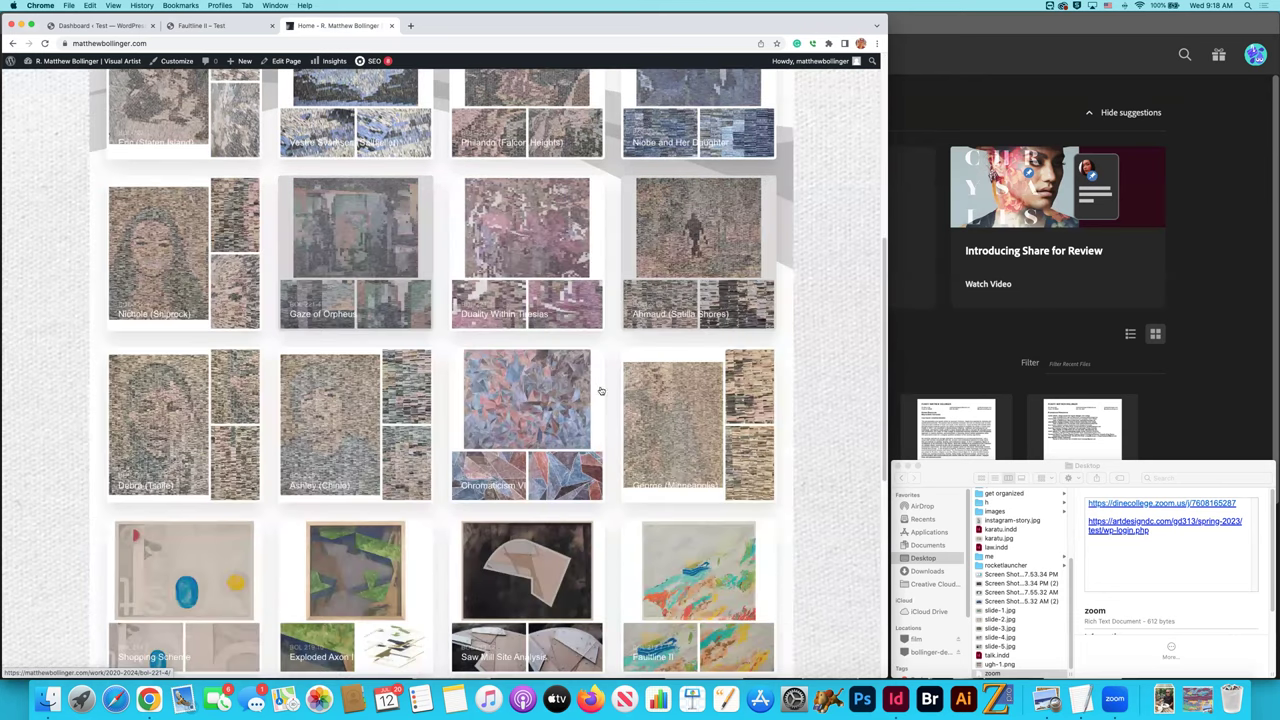
scroll(651, 390, down, 2)
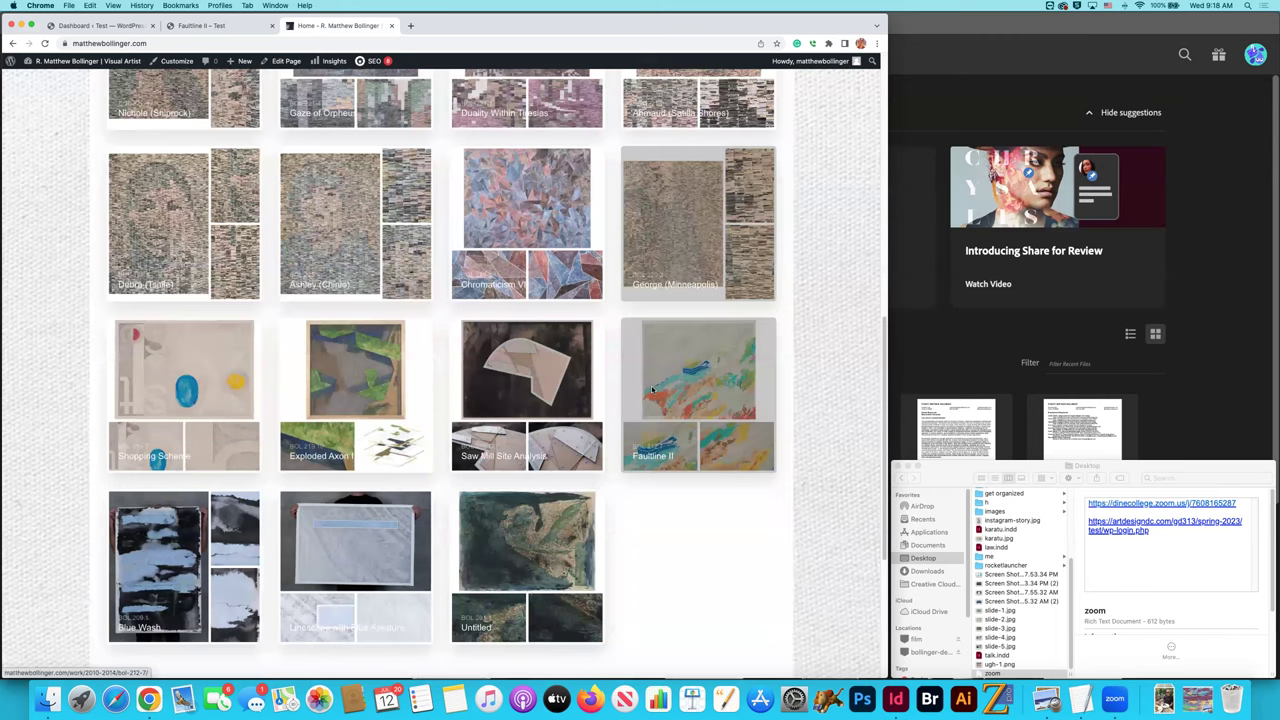
scroll(651, 390, up, 7)
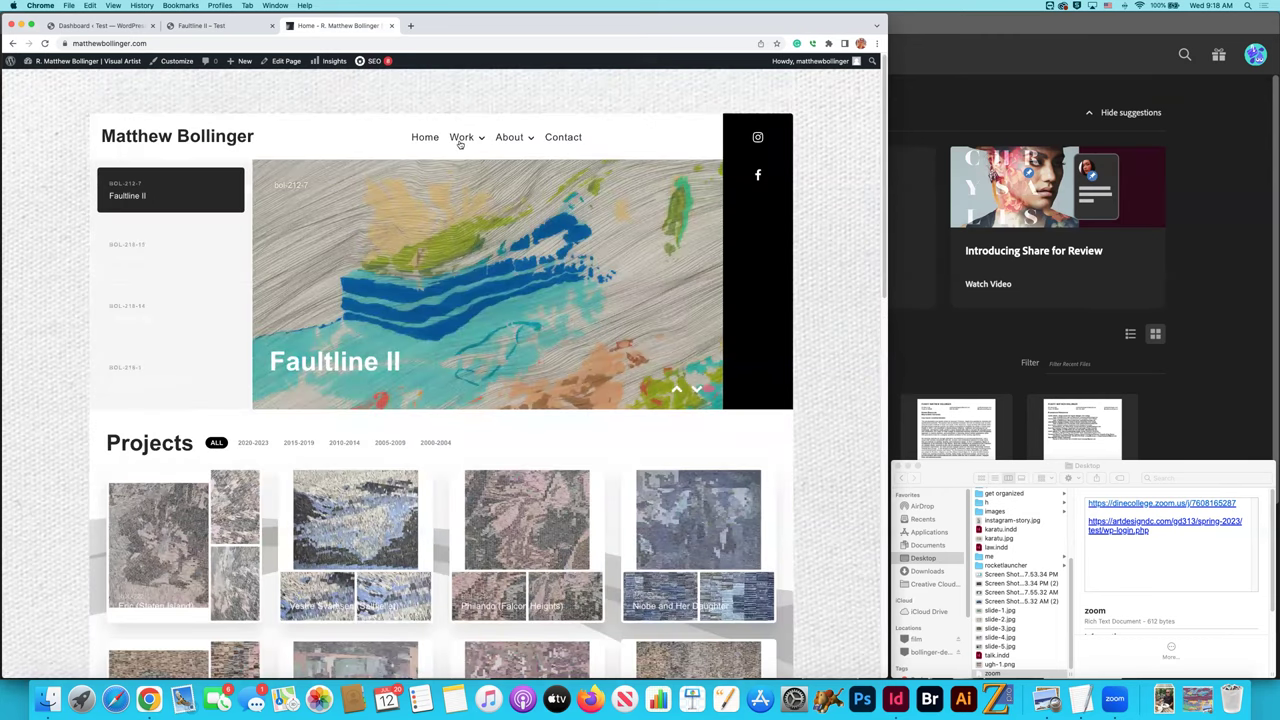
Open the 2000-2004 work page and review its full grid of projects.
mouse_move(463, 141)
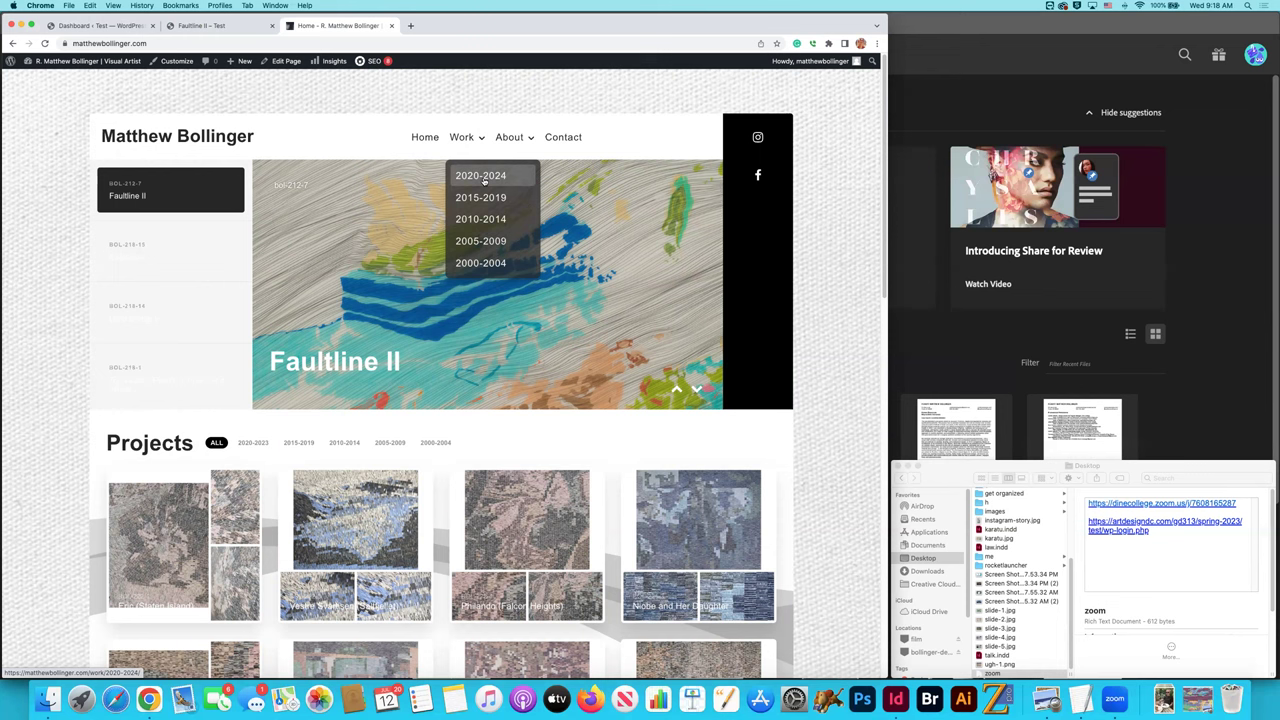
click(479, 263)
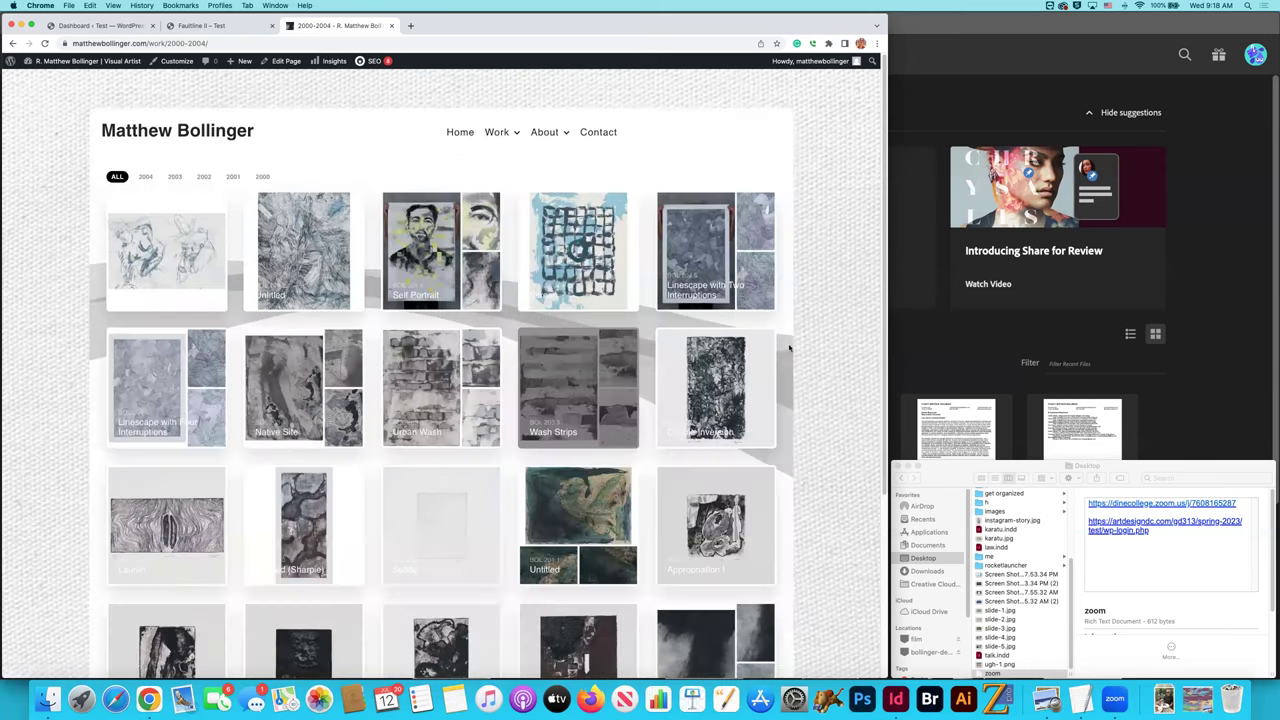
scroll(804, 352, down, 3)
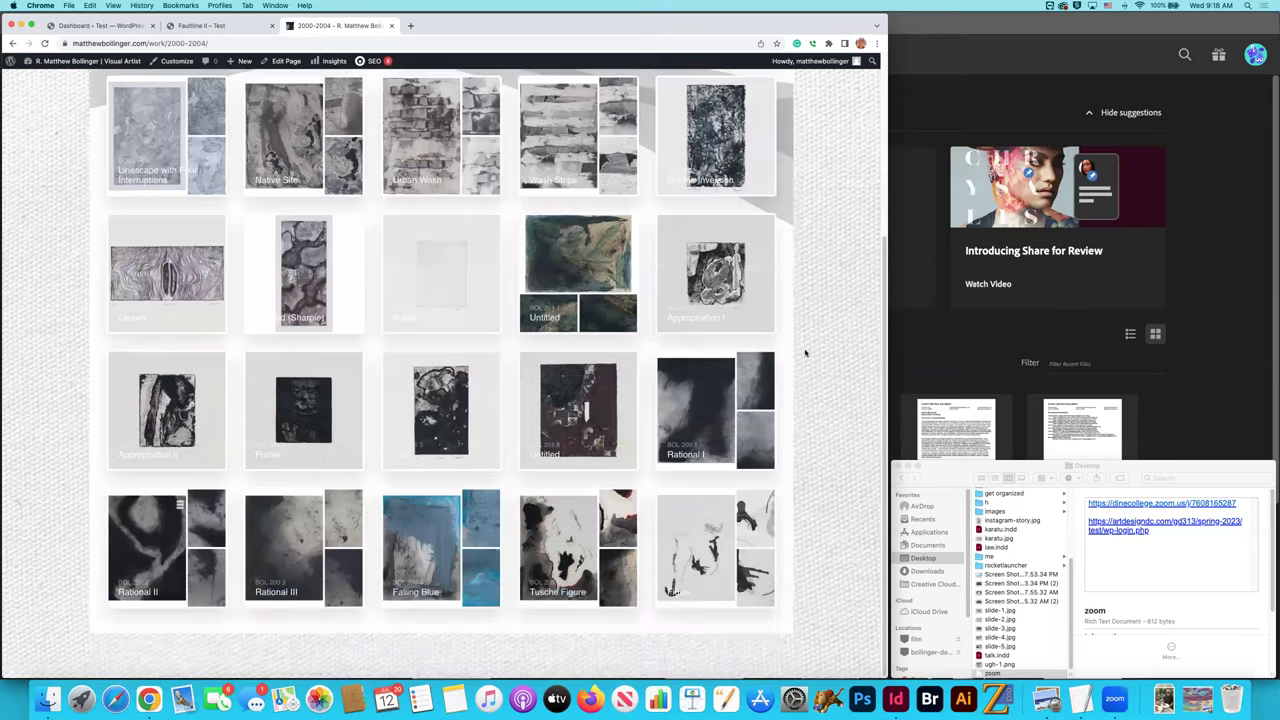
scroll(804, 352, up, 3)
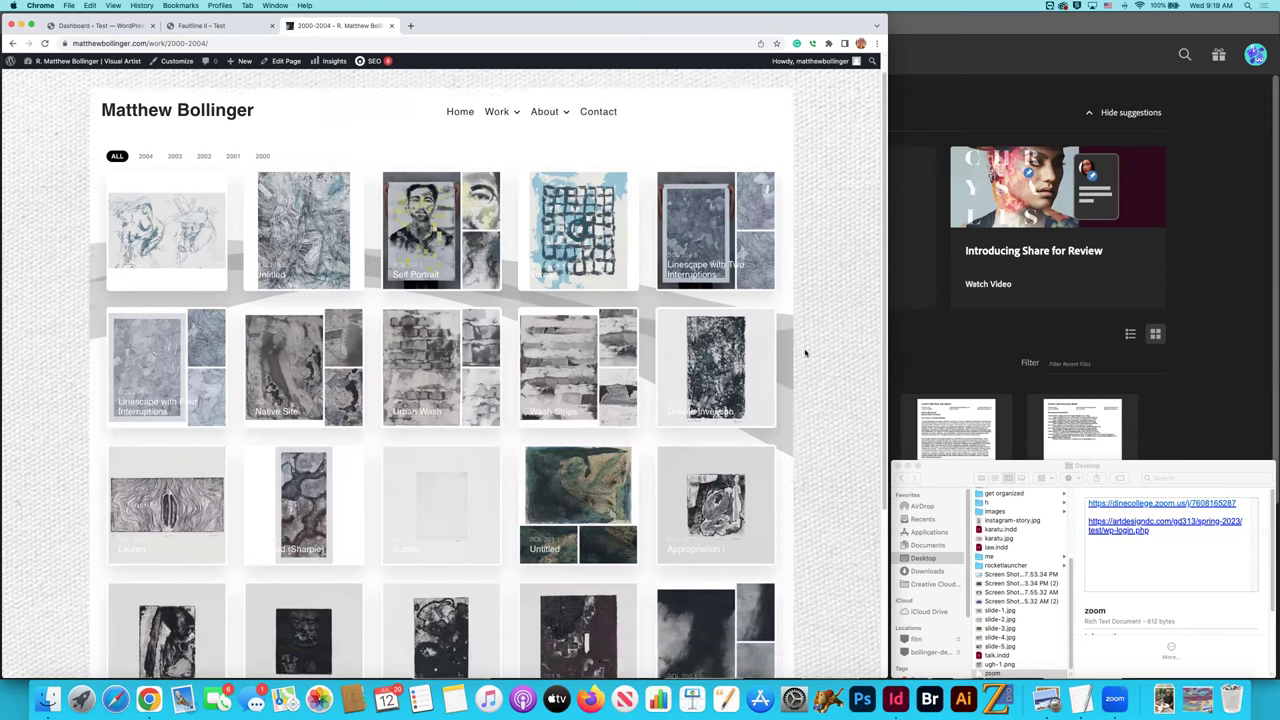
scroll(804, 352, down, 2)
scroll(804, 352, down, 2)
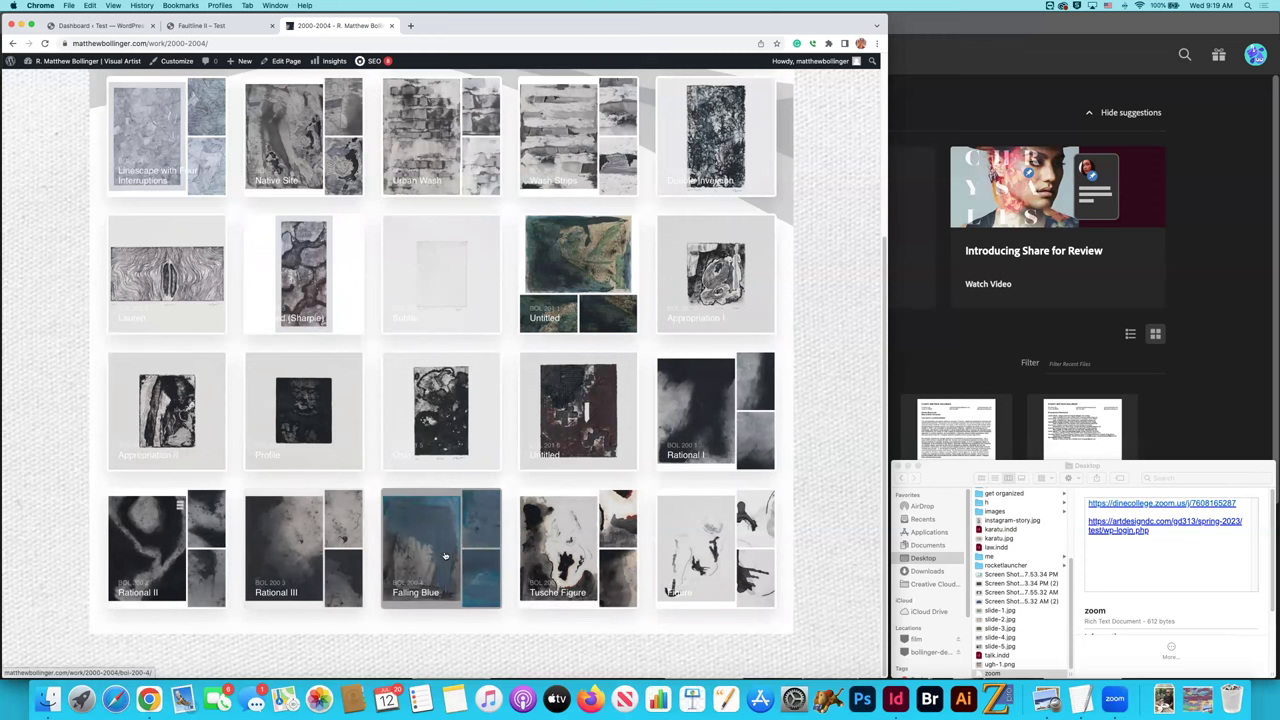
scroll(622, 565, up, 2)
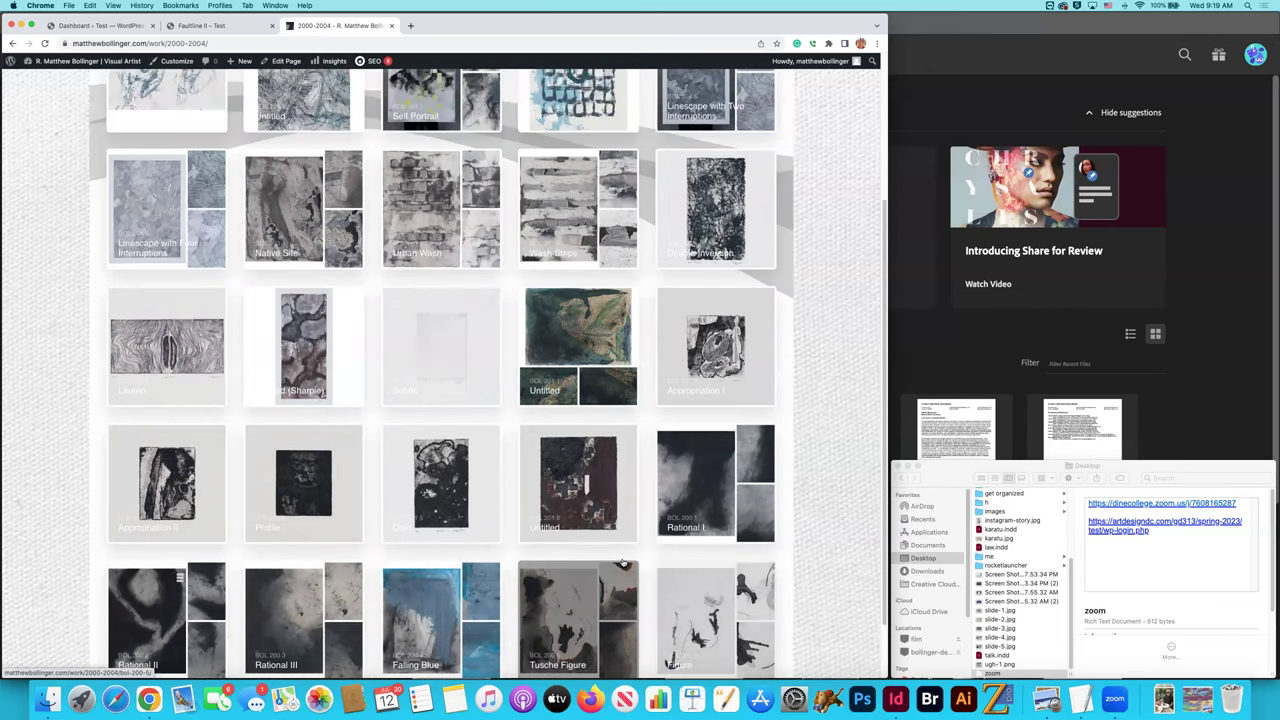
Open the Untitled bol-201-1 project from the grid, review its page layout, and return to the 2000-2004 work page.
scroll(600, 500, up, 1)
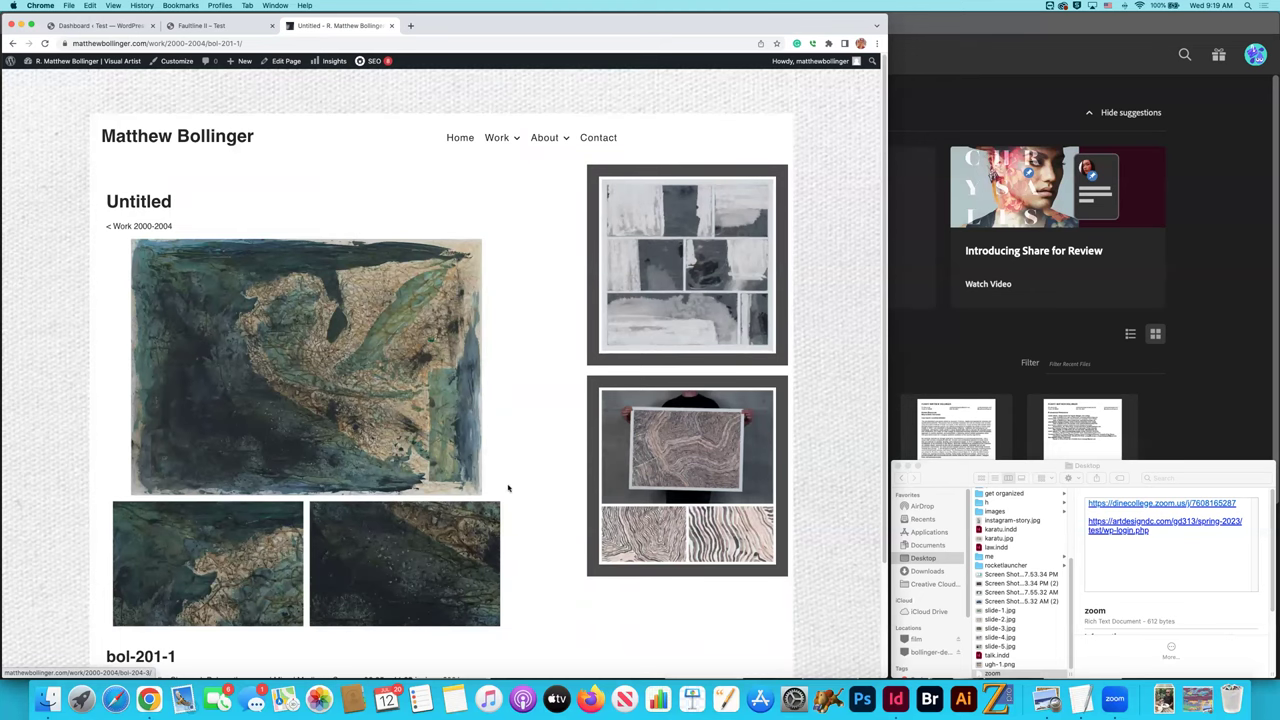
scroll(507, 488, down, 1)
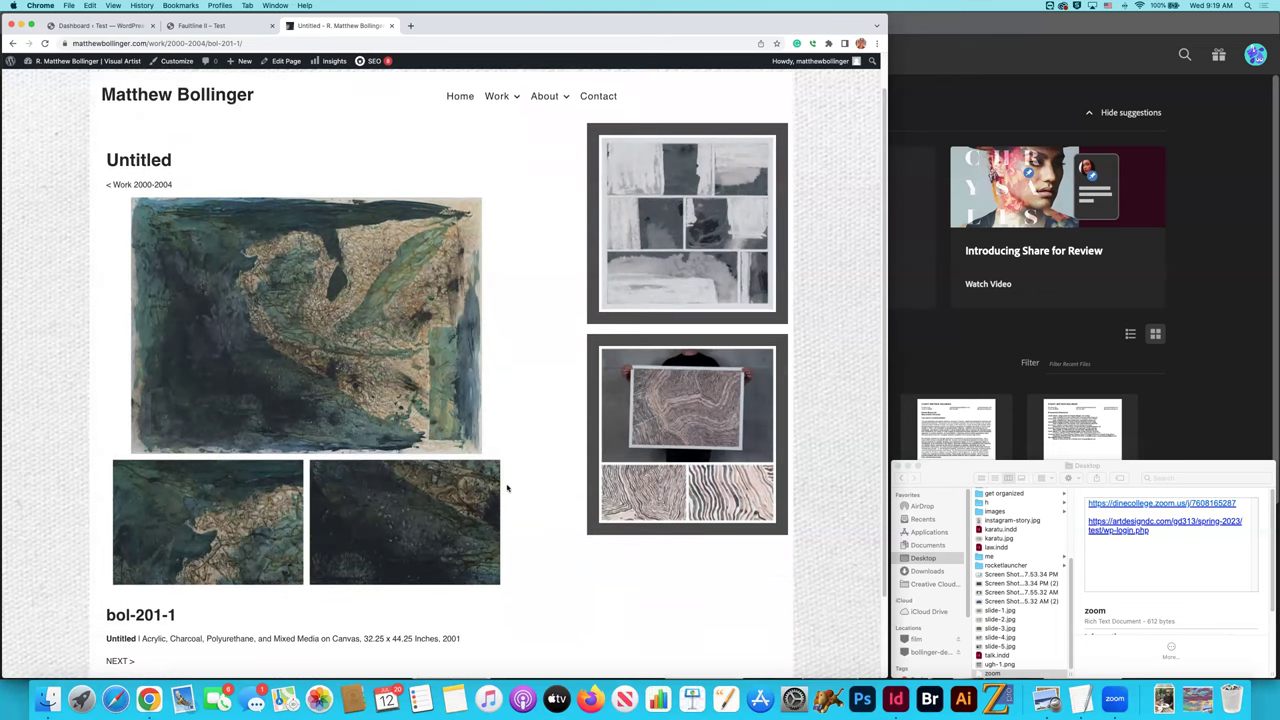
click(12, 43)
scroll(468, 297, up, 3)
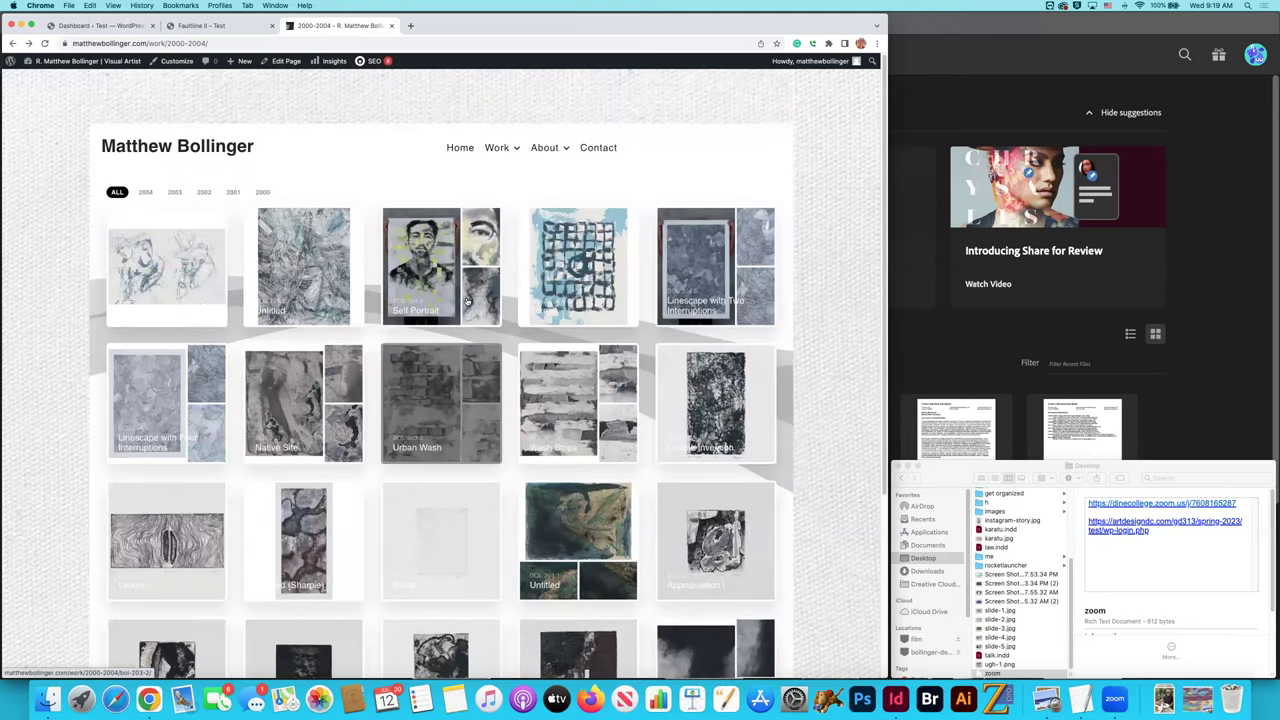
Open the 2020-2024 work page and review its project grid.
scroll(633, 229, down, 1)
mouse_move(503, 140)
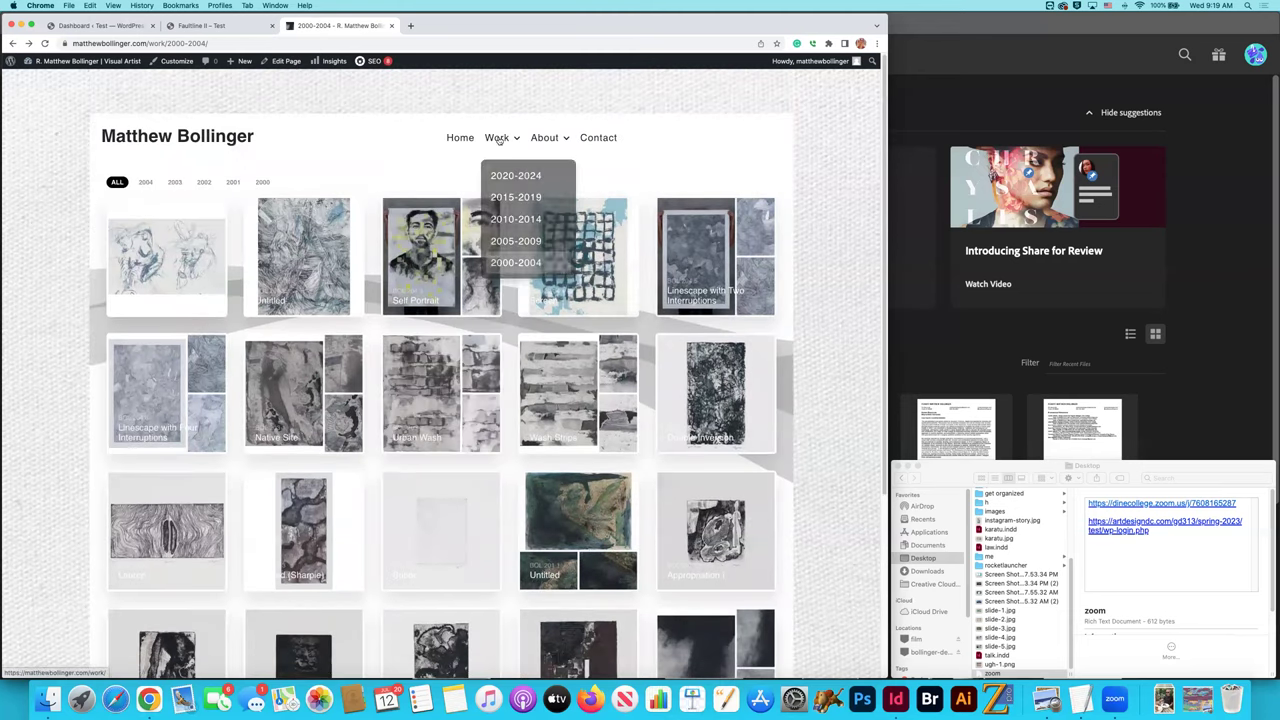
click(517, 179)
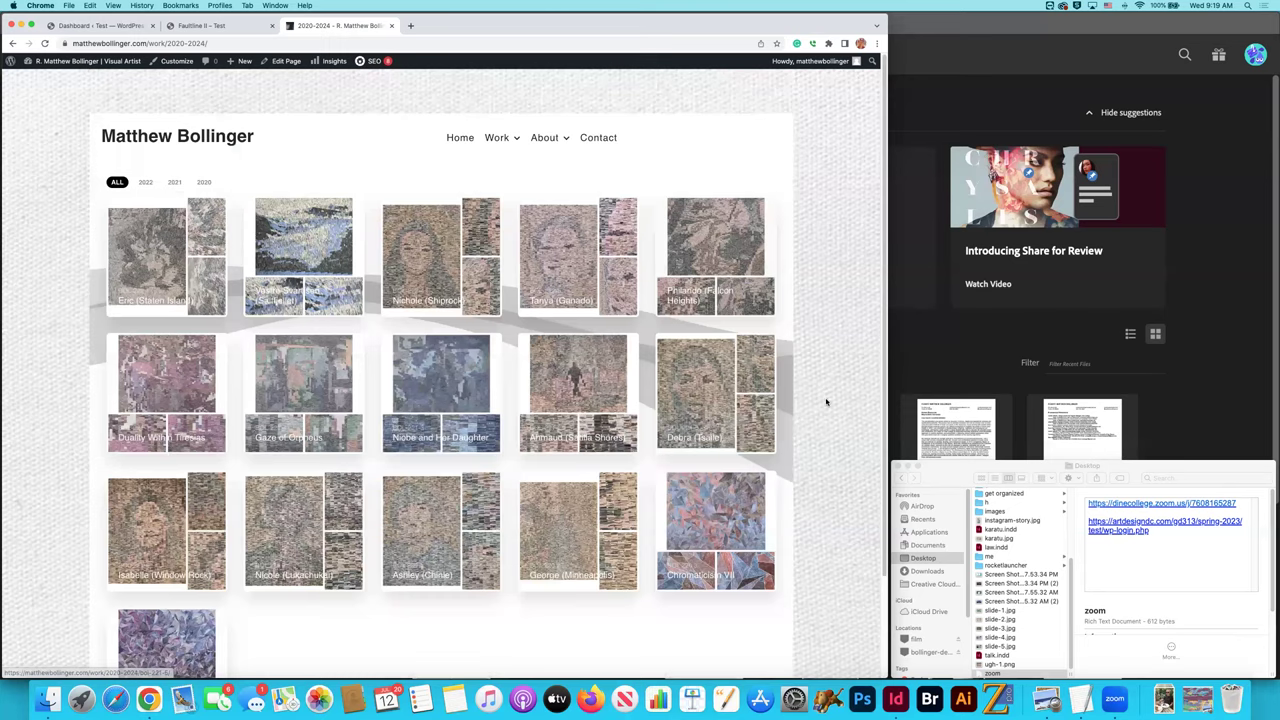
scroll(826, 402, down, 2)
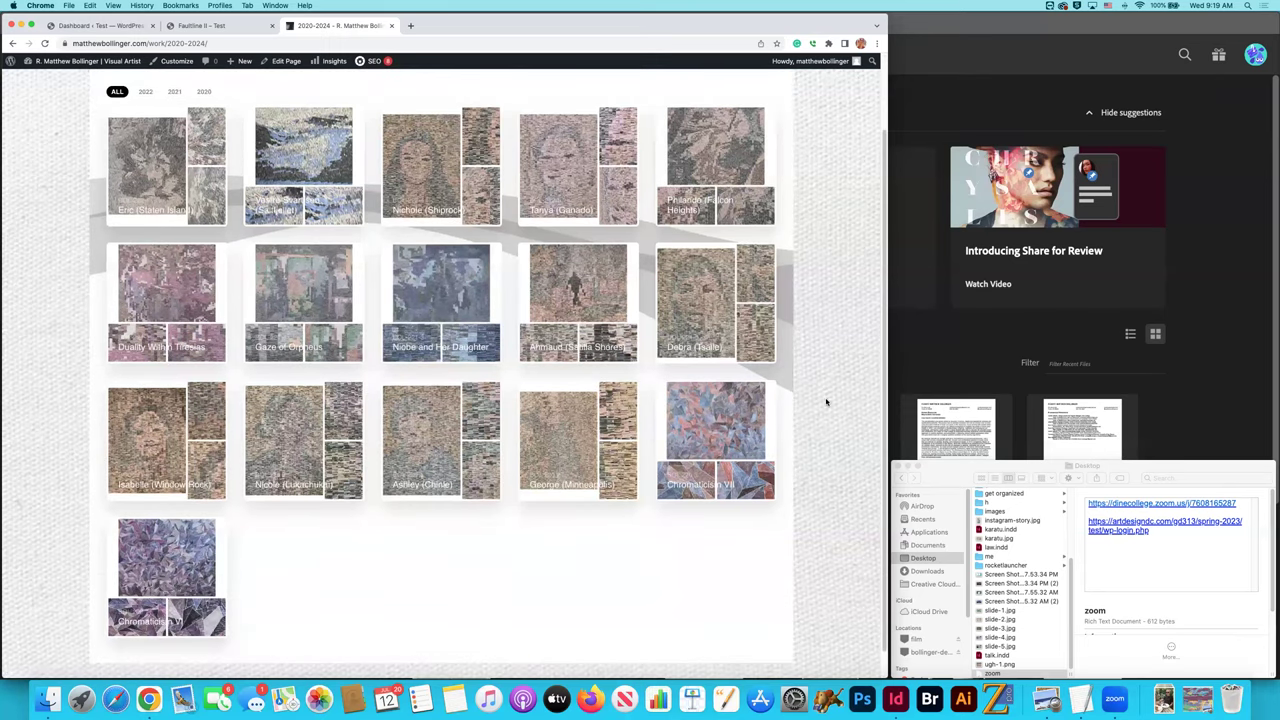
scroll(826, 402, up, 2)
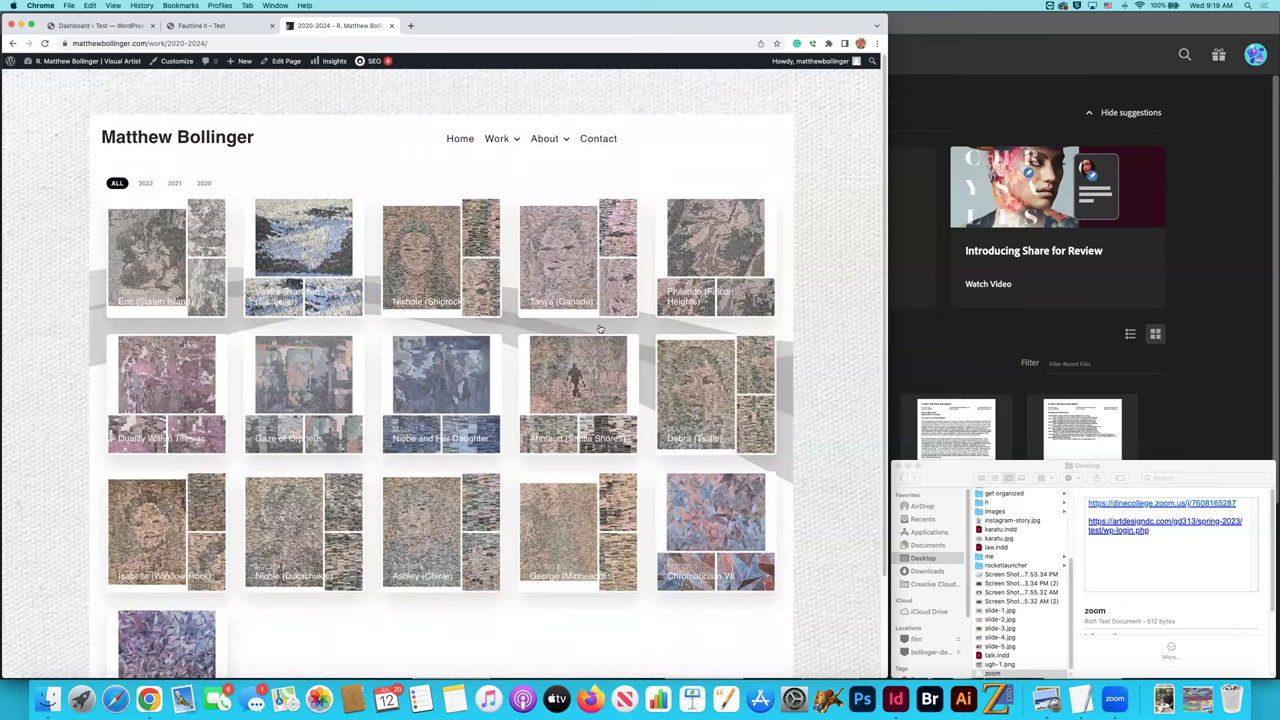
Open the 2015-2019 work page and review its project grid down to the last row.
mouse_move(496, 141)
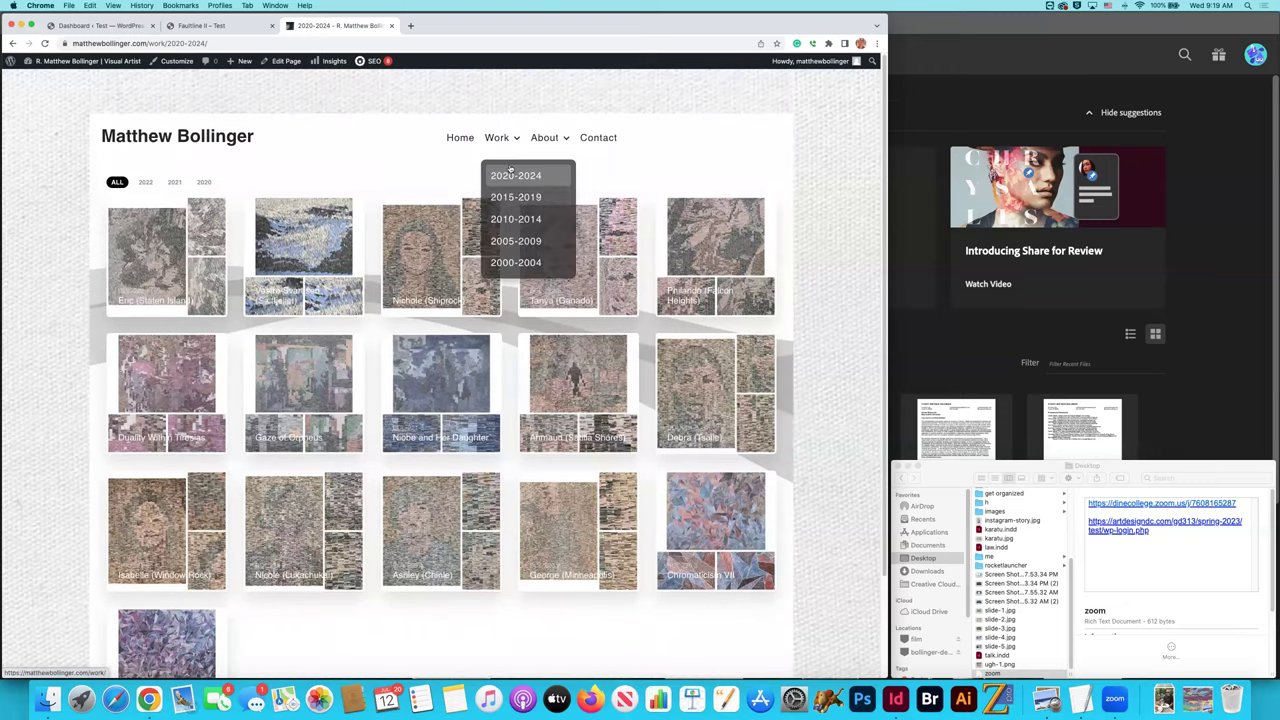
click(515, 197)
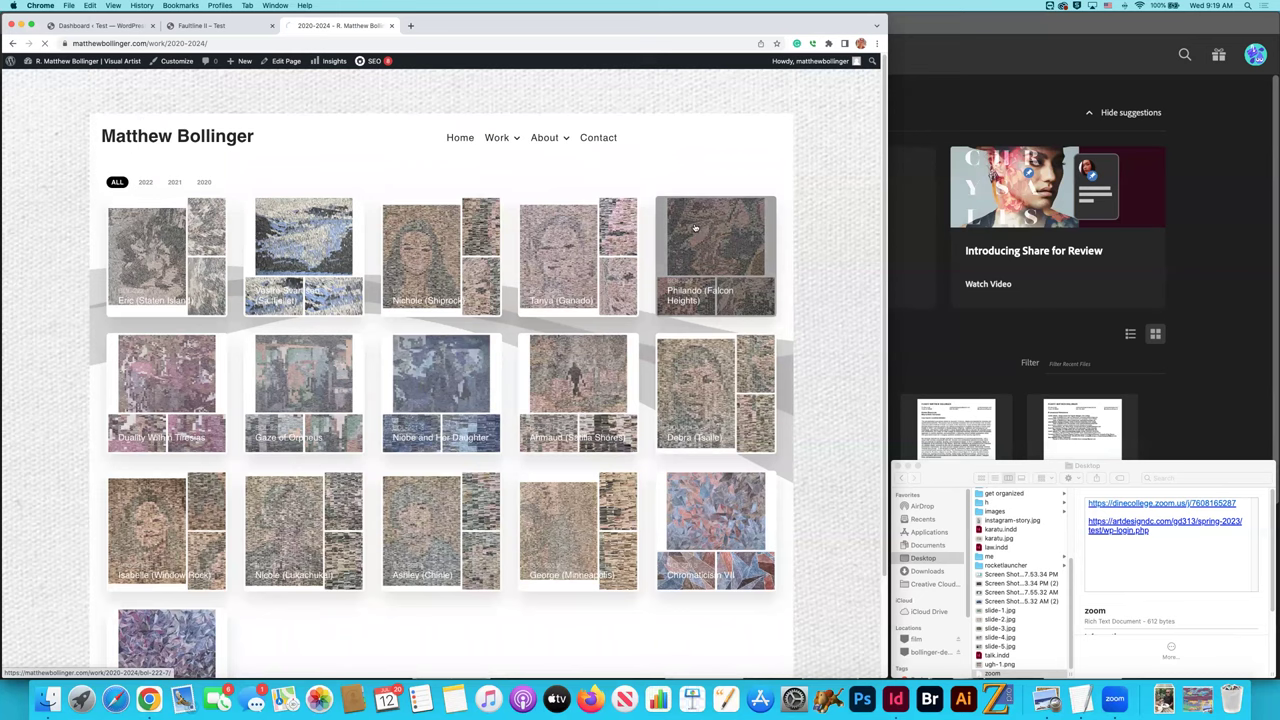
scroll(762, 251, down, 3)
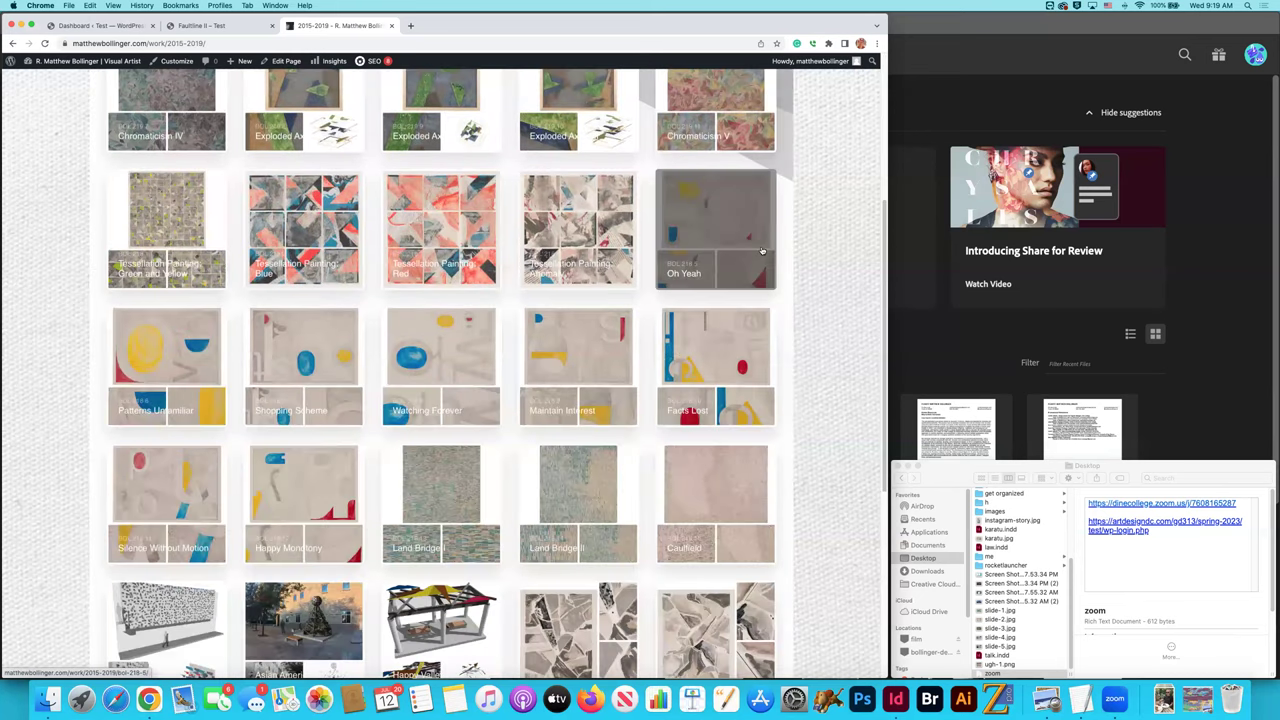
scroll(762, 251, down, 4)
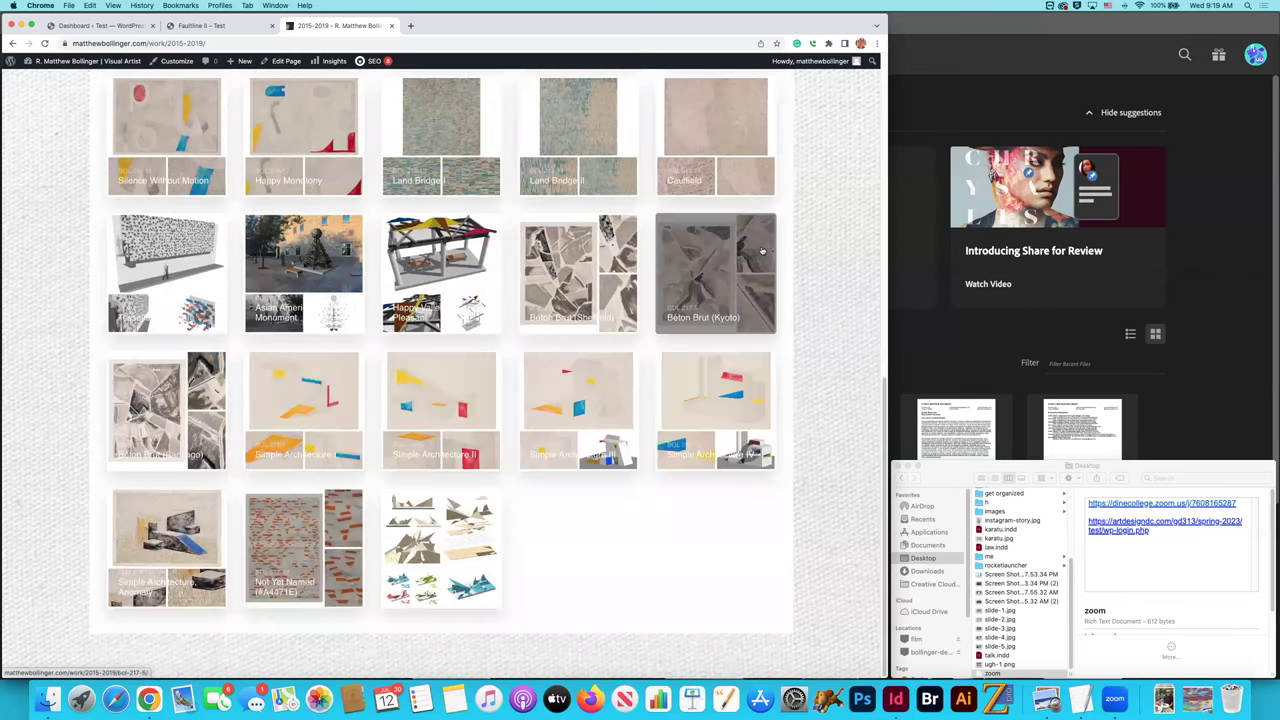
scroll(762, 251, up, 3)
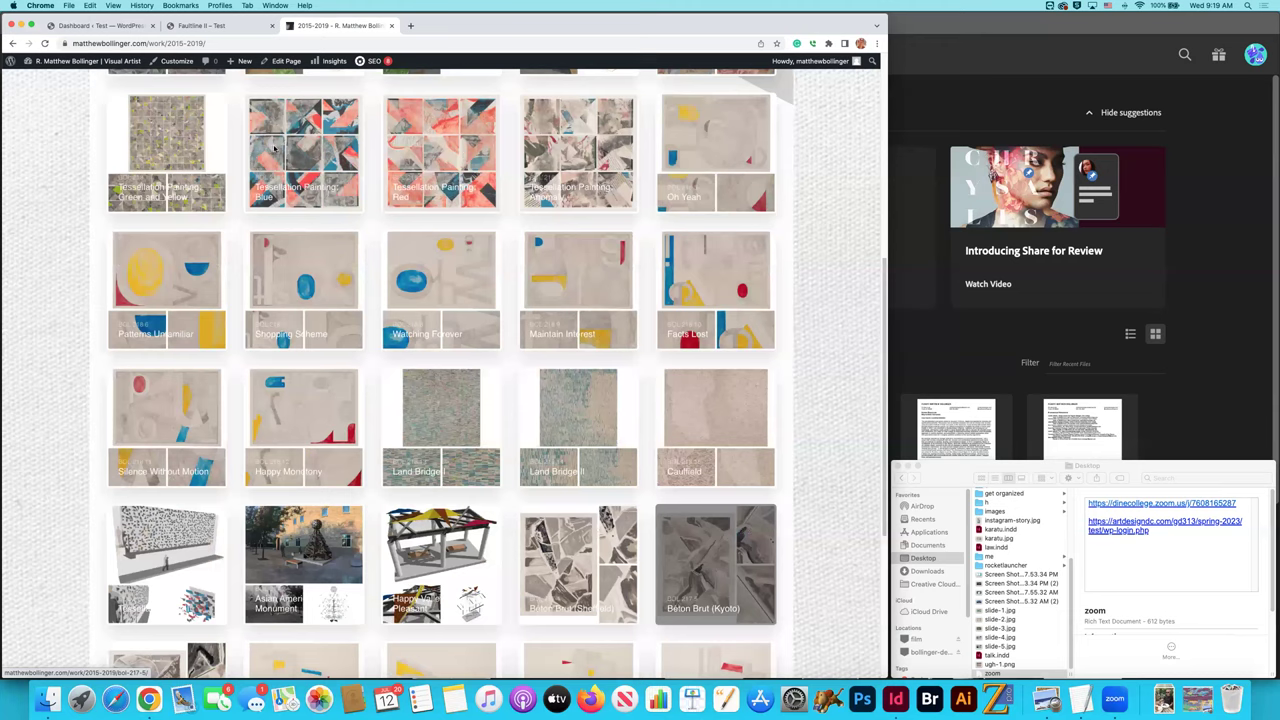
scroll(277, 148, up, 4)
Return to the live home page, and from there open the 2010-2014 work page to browse its project grid.
click(459, 140)
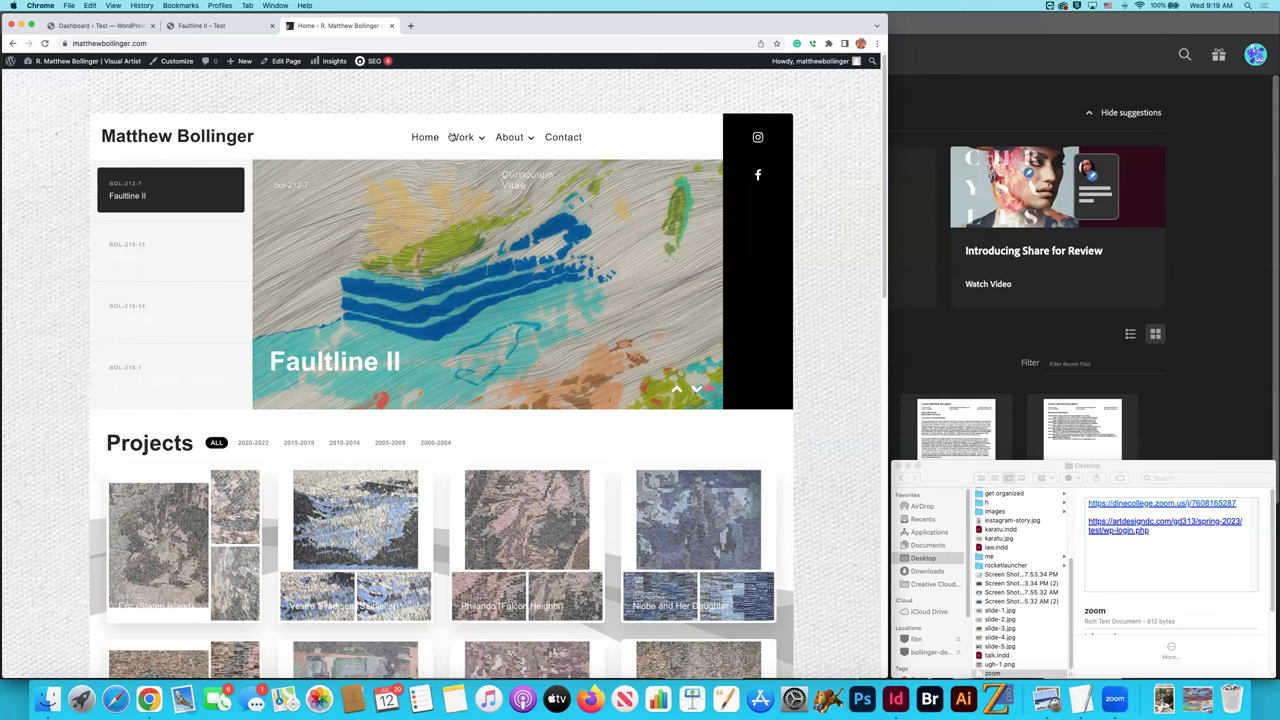
mouse_move(452, 137)
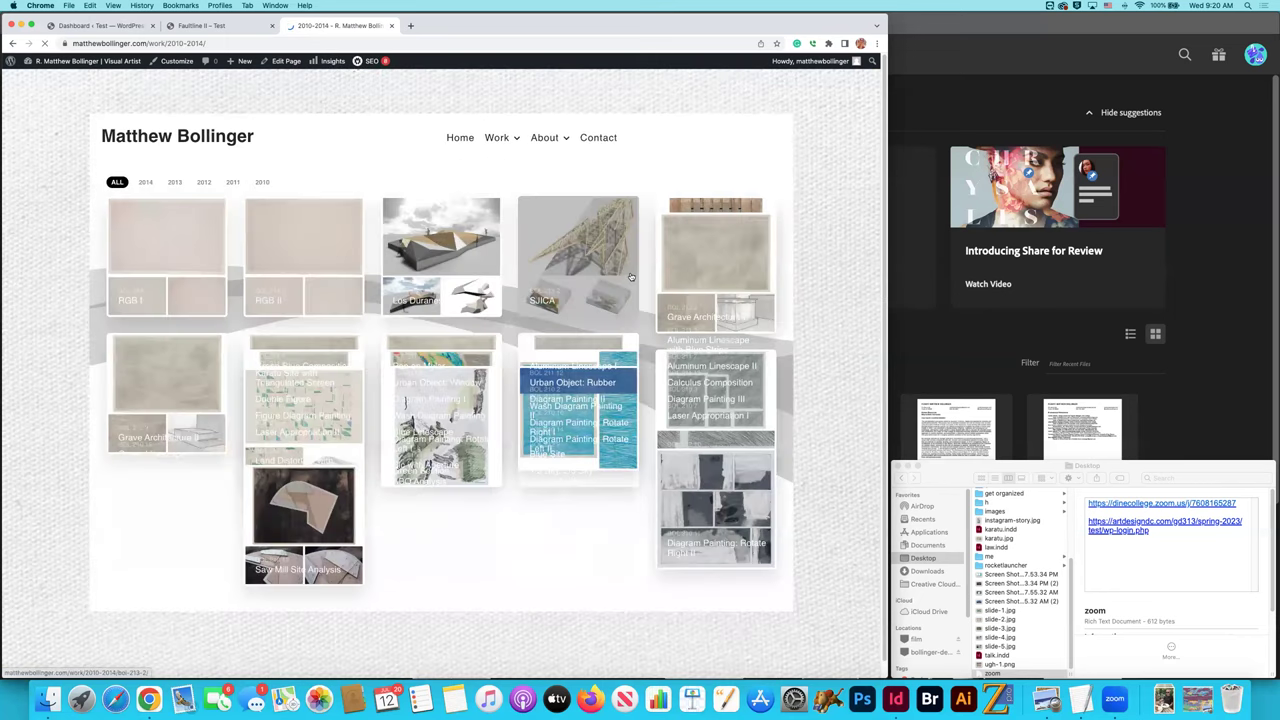
scroll(631, 277, down, 3)
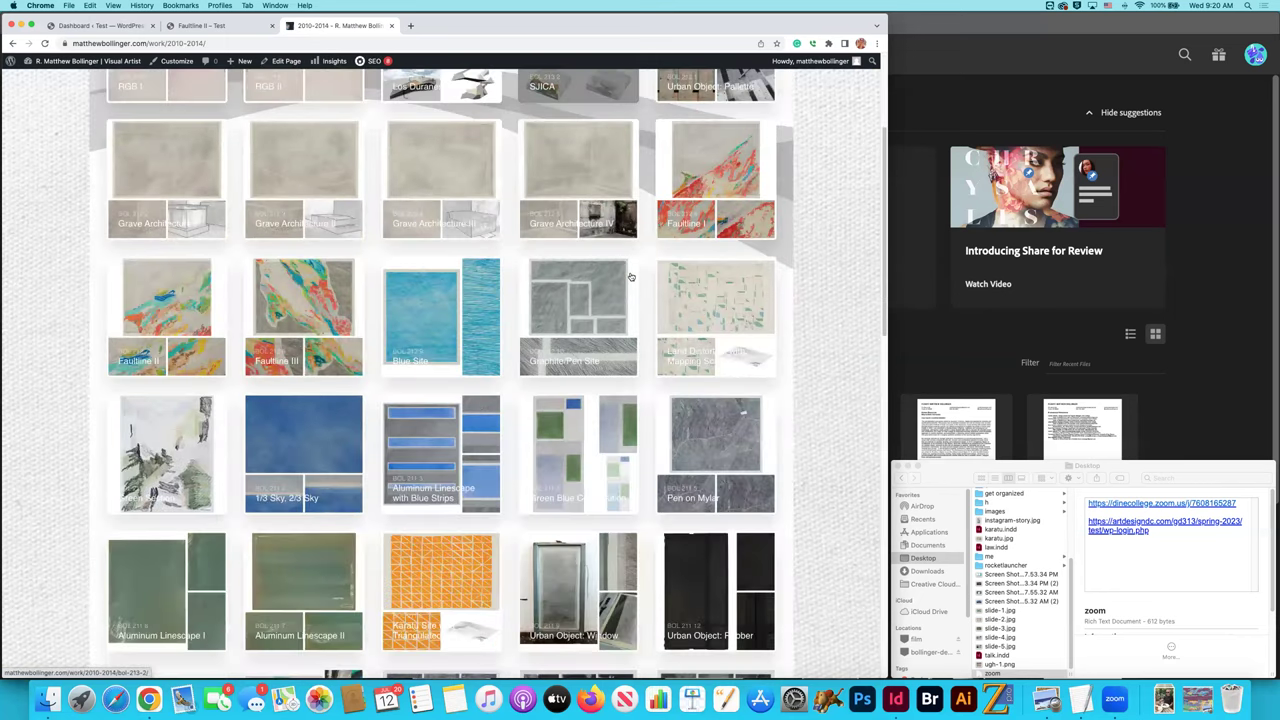
scroll(631, 277, down, 1)
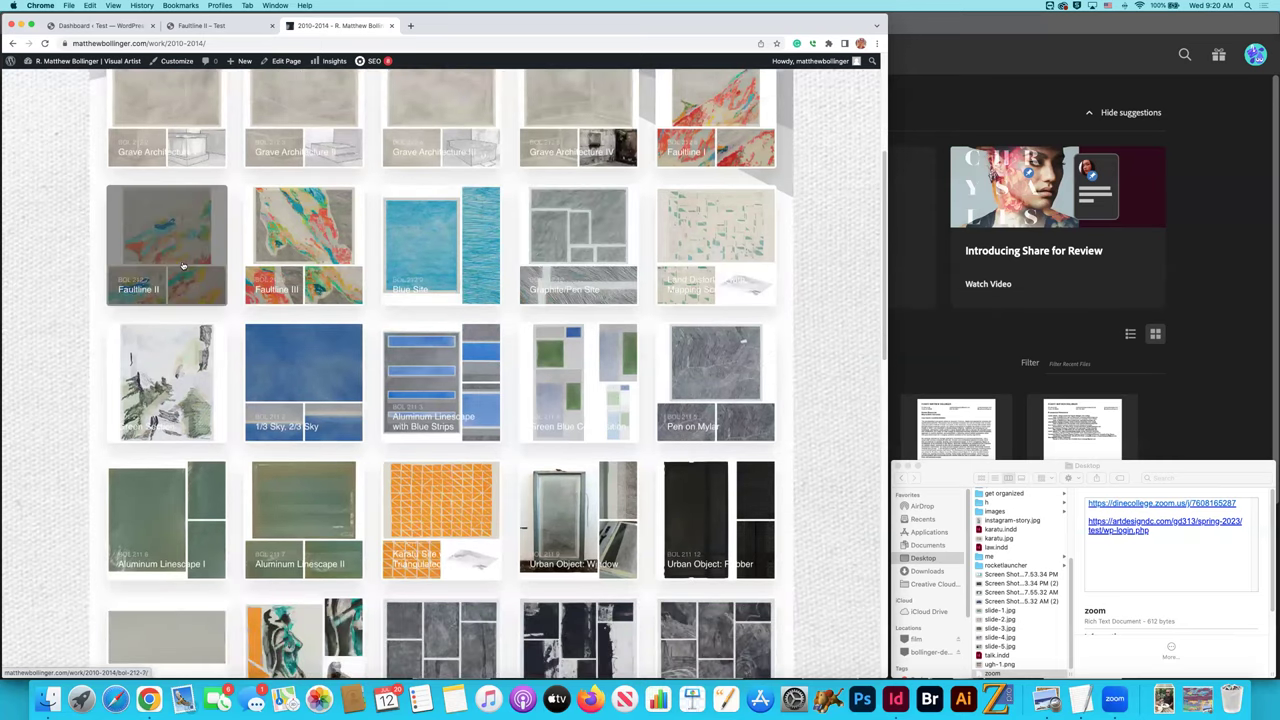
Filter the 2010-2014 grid by 2012 and open the Faultline I project to examine its page layout.
scroll(332, 279, up, 4)
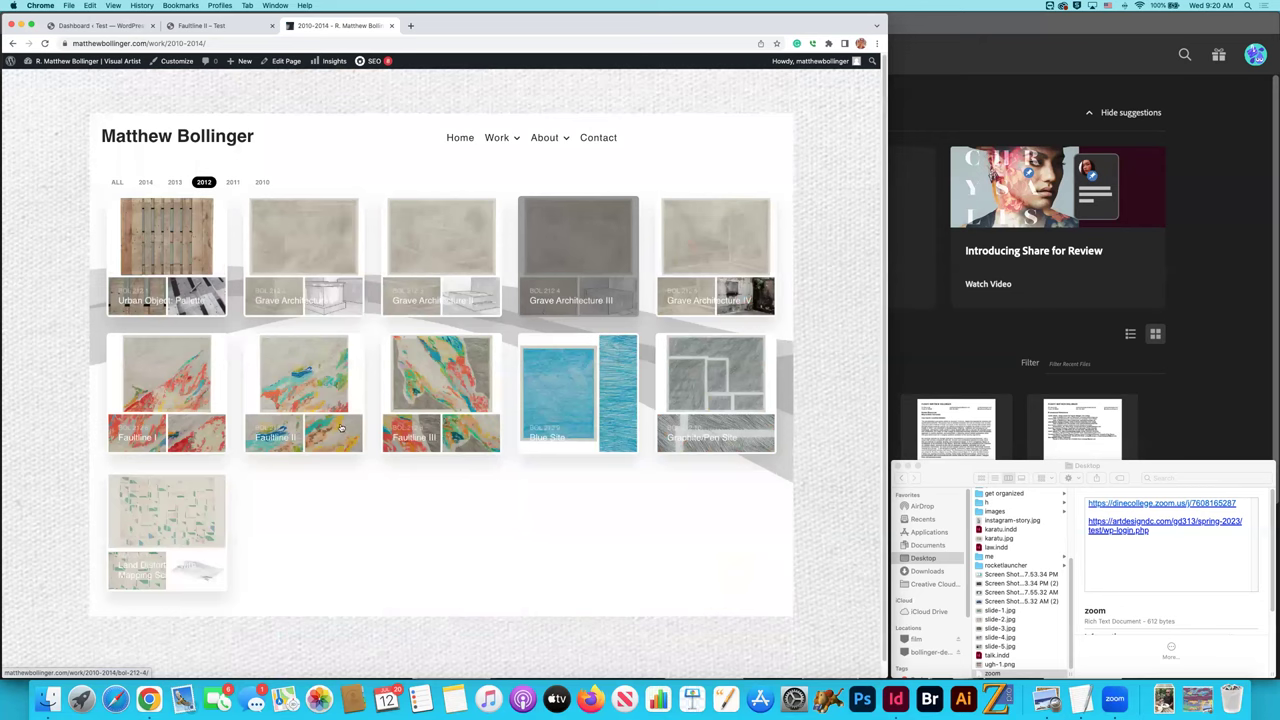
scroll(342, 429, down, 1)
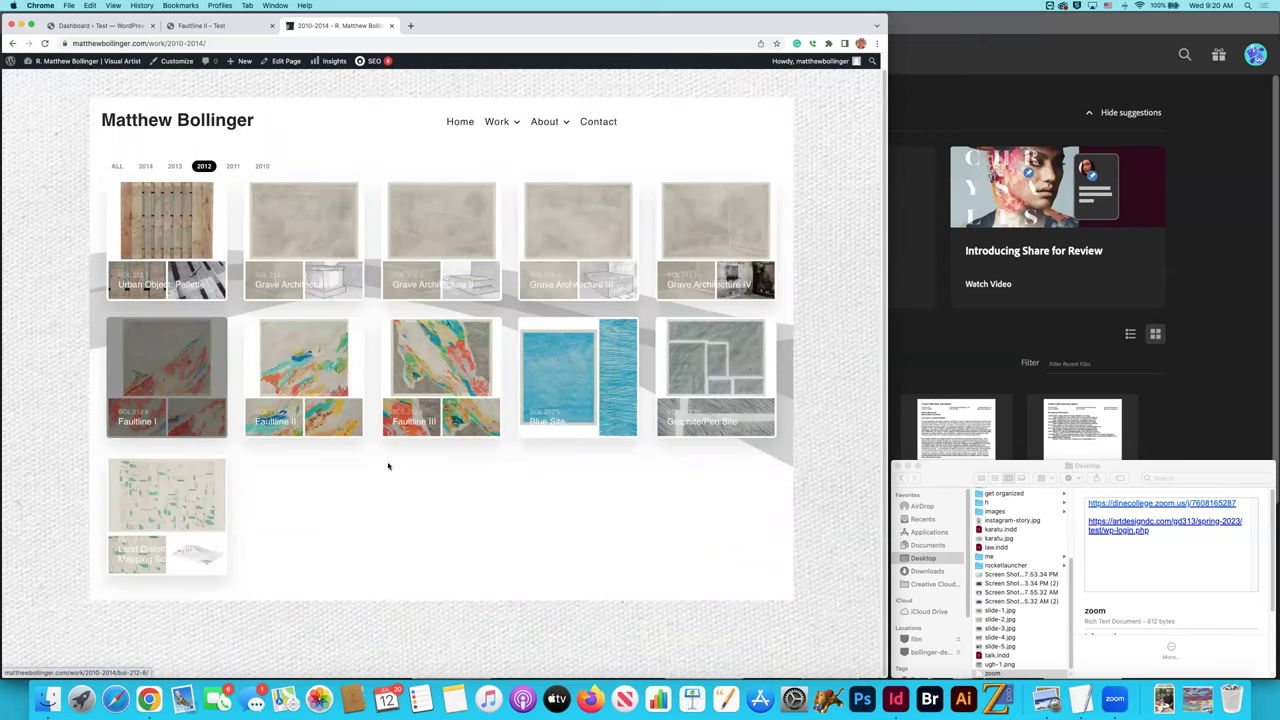
click(157, 375)
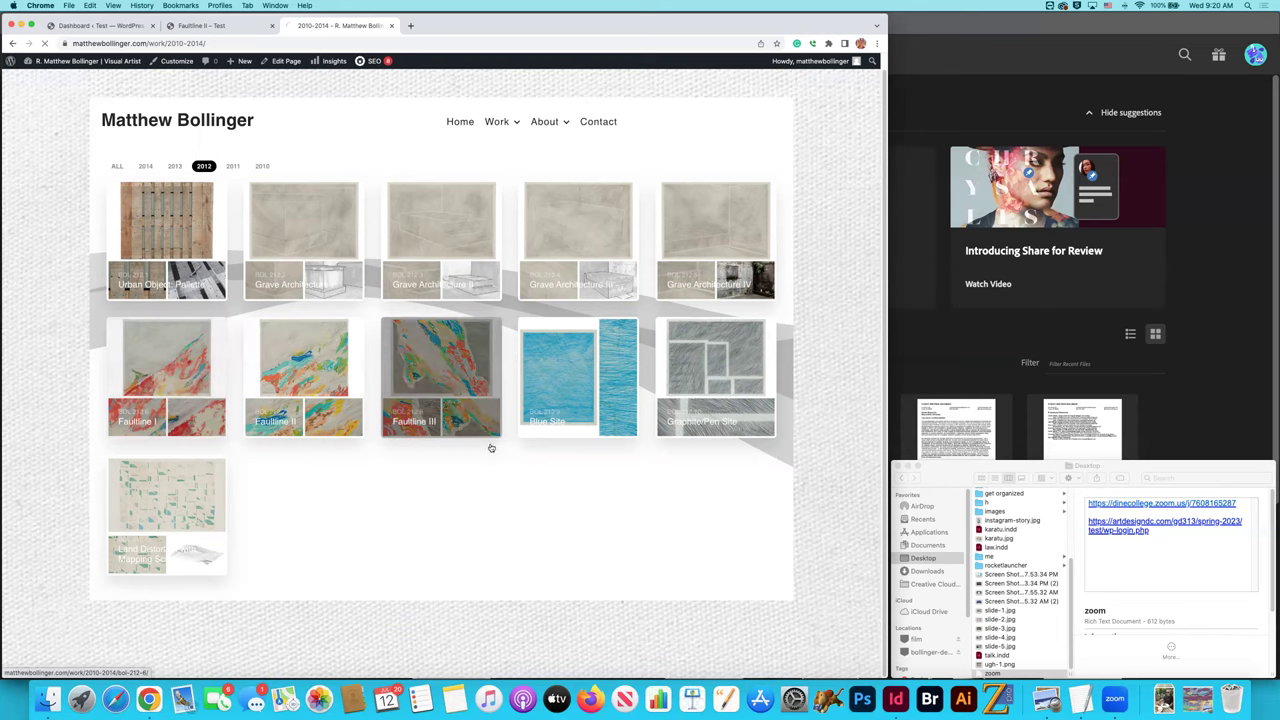
scroll(471, 438, down, 1)
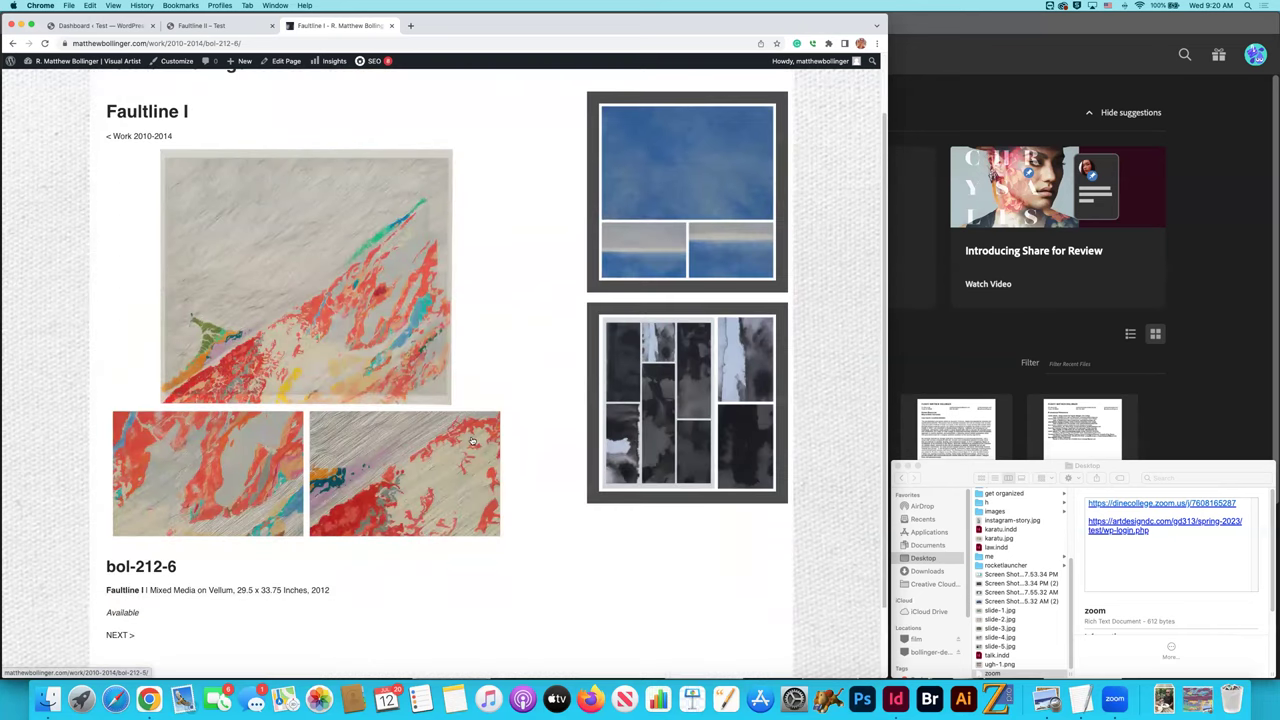
scroll(471, 440, up, 2)
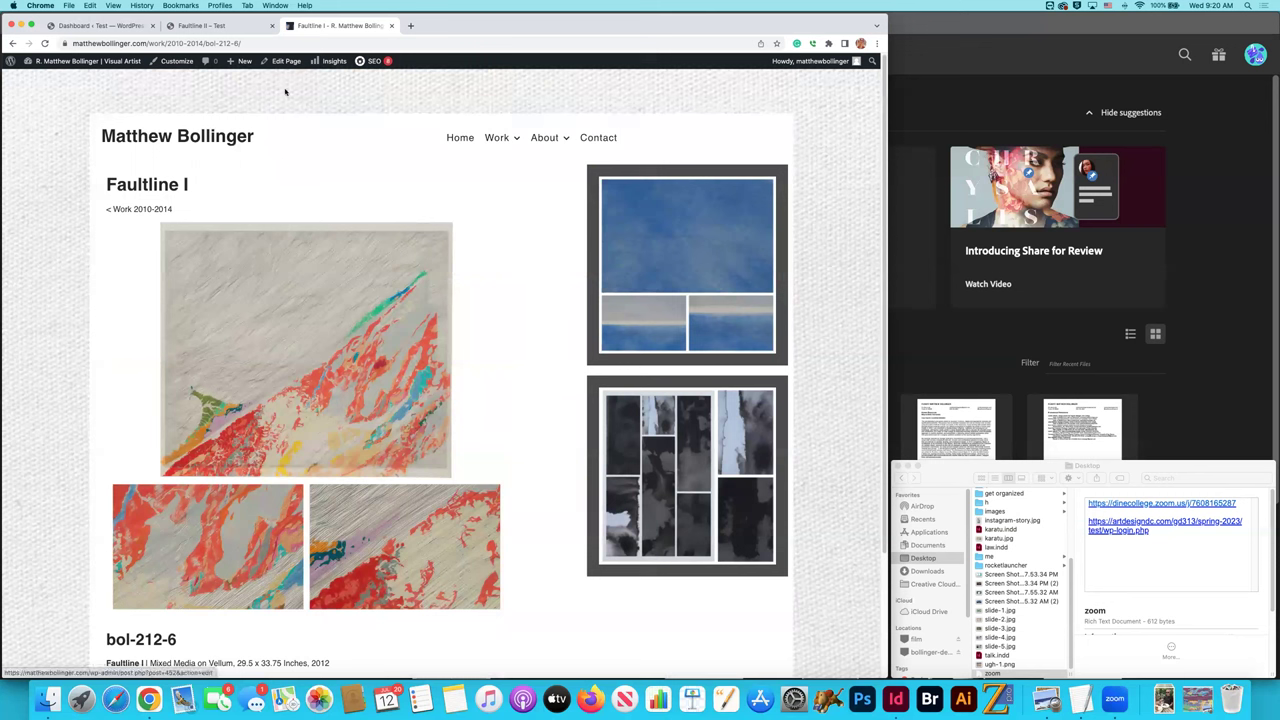
Open Faultline II from the live 2010-2014 grid and compare it with the test site's Faultline II page.
click(12, 43)
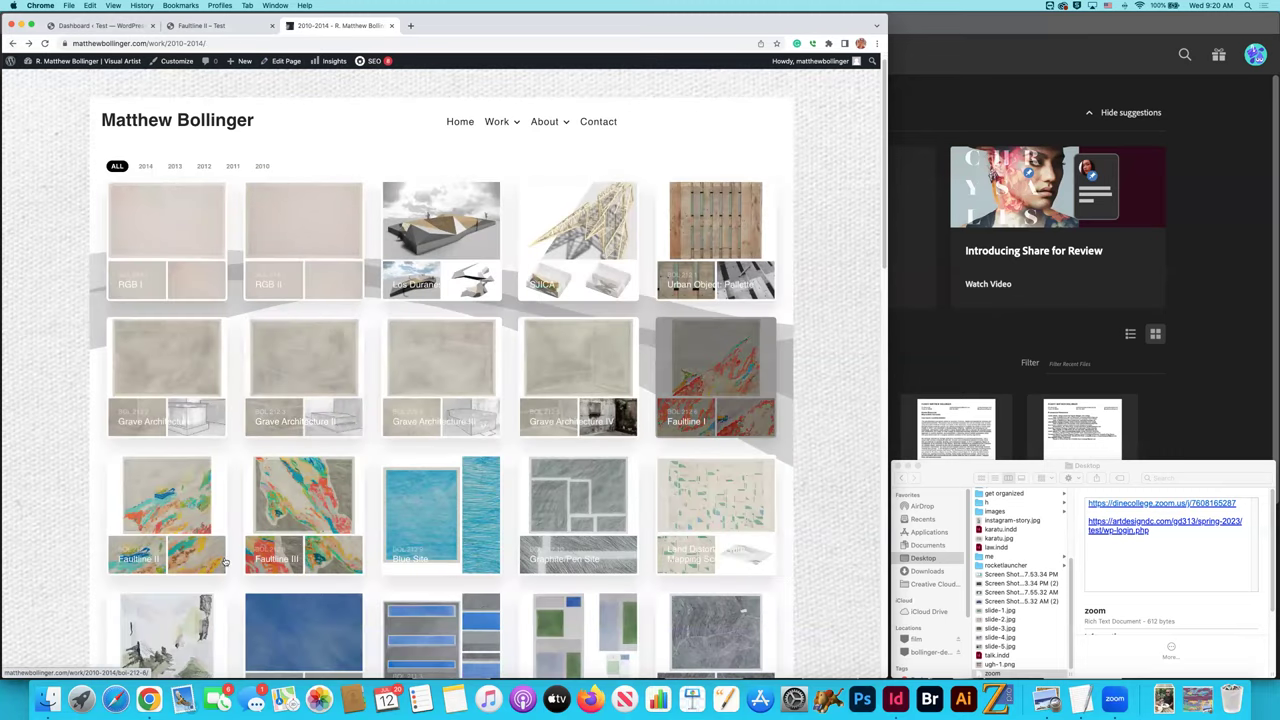
click(200, 540)
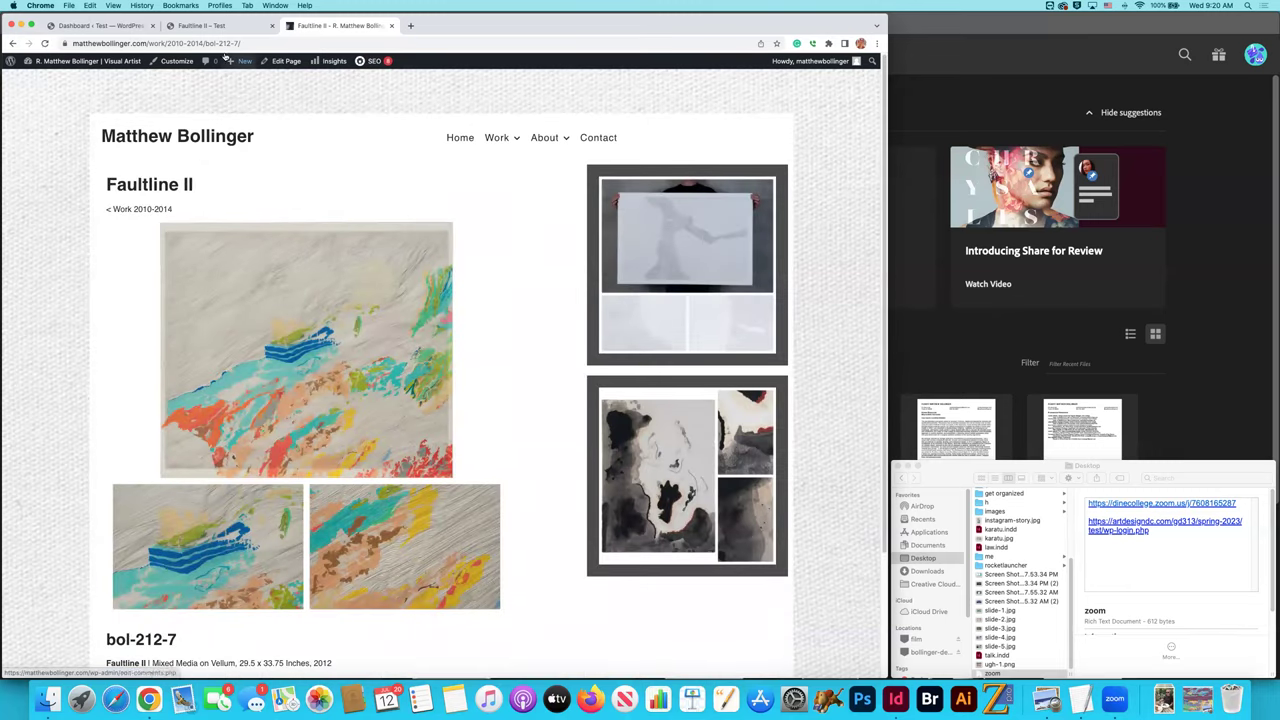
click(232, 30)
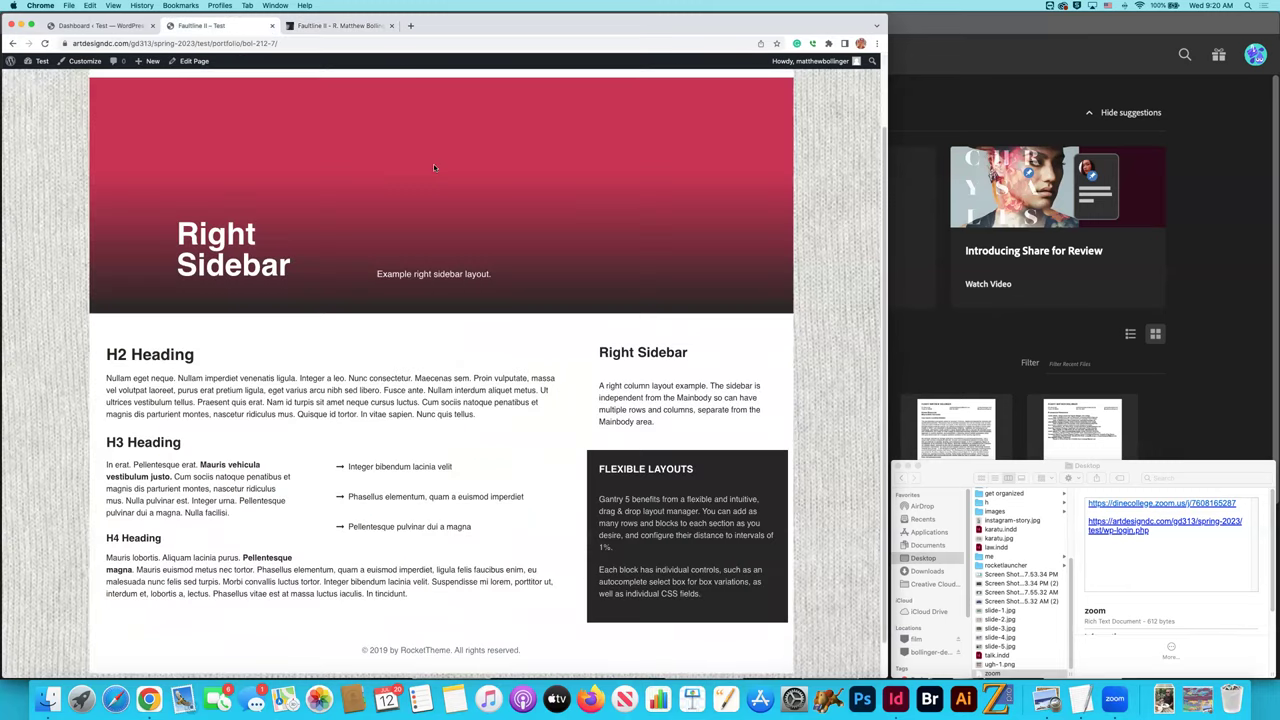
click(305, 26)
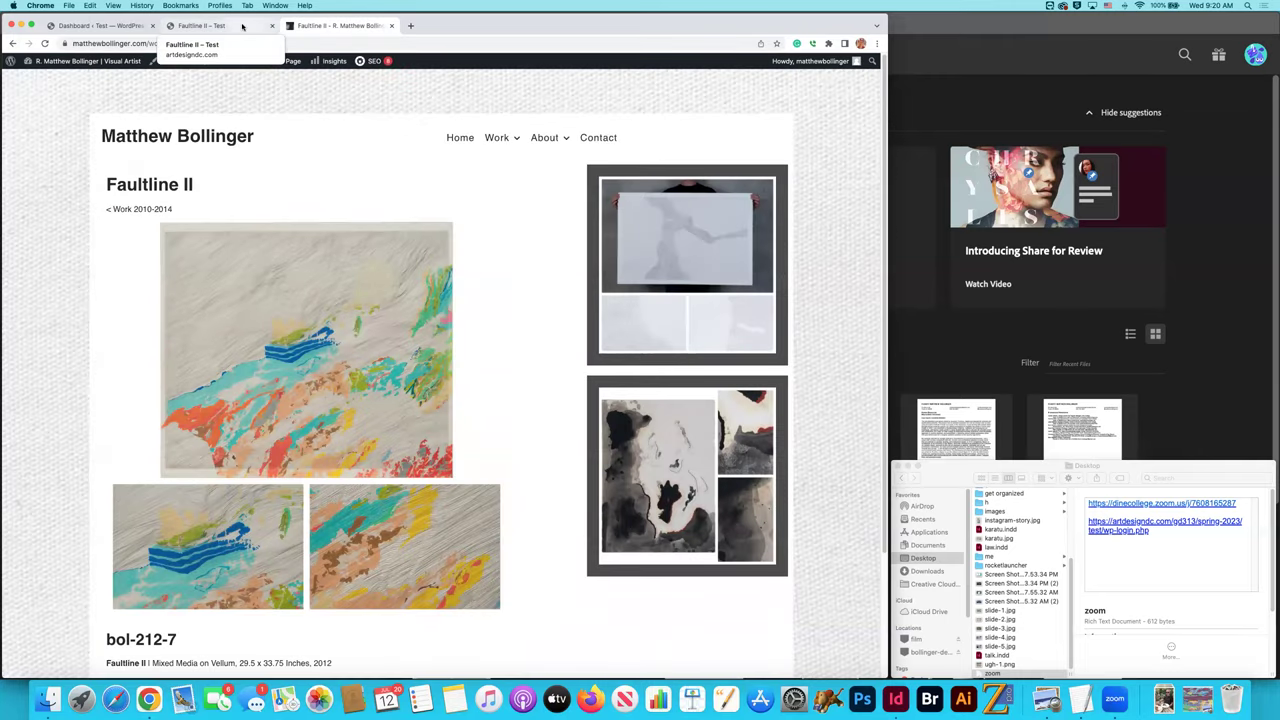
click(205, 26)
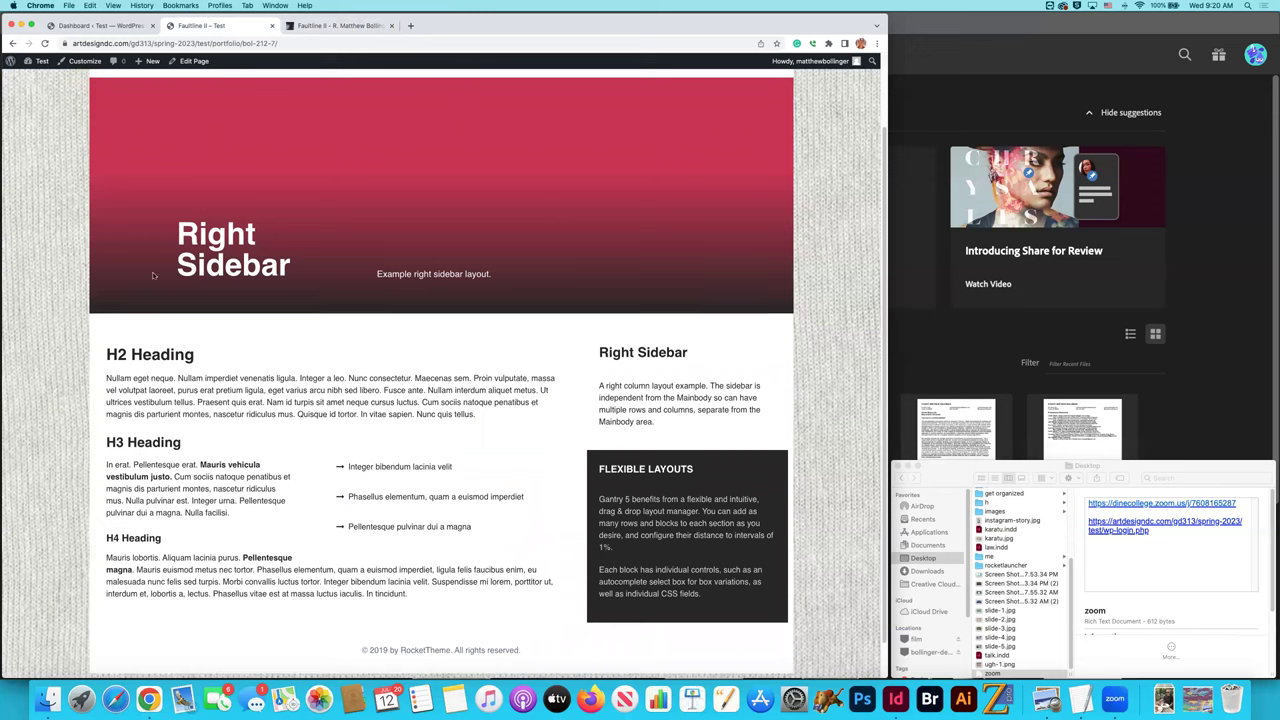
Highlight the main body placeholder content on the test Faultline II page and compare both columns with the live project page.
drag(107, 354, 338, 541)
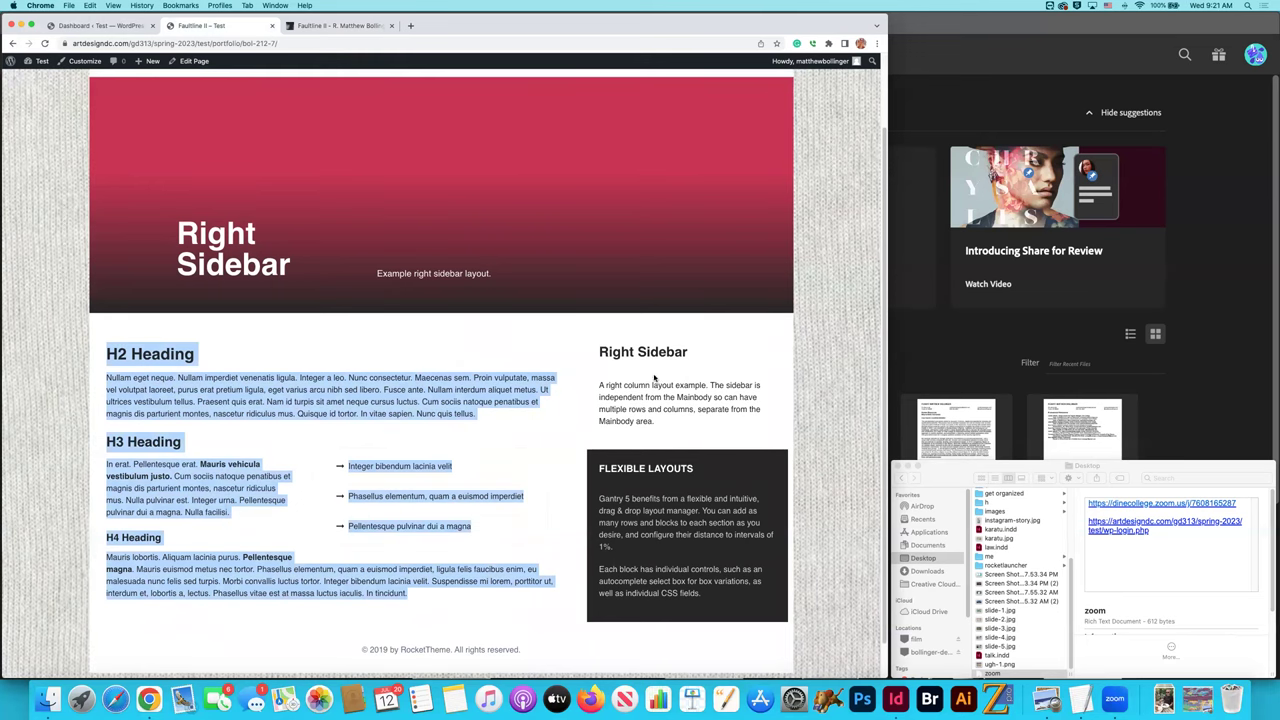
click(324, 26)
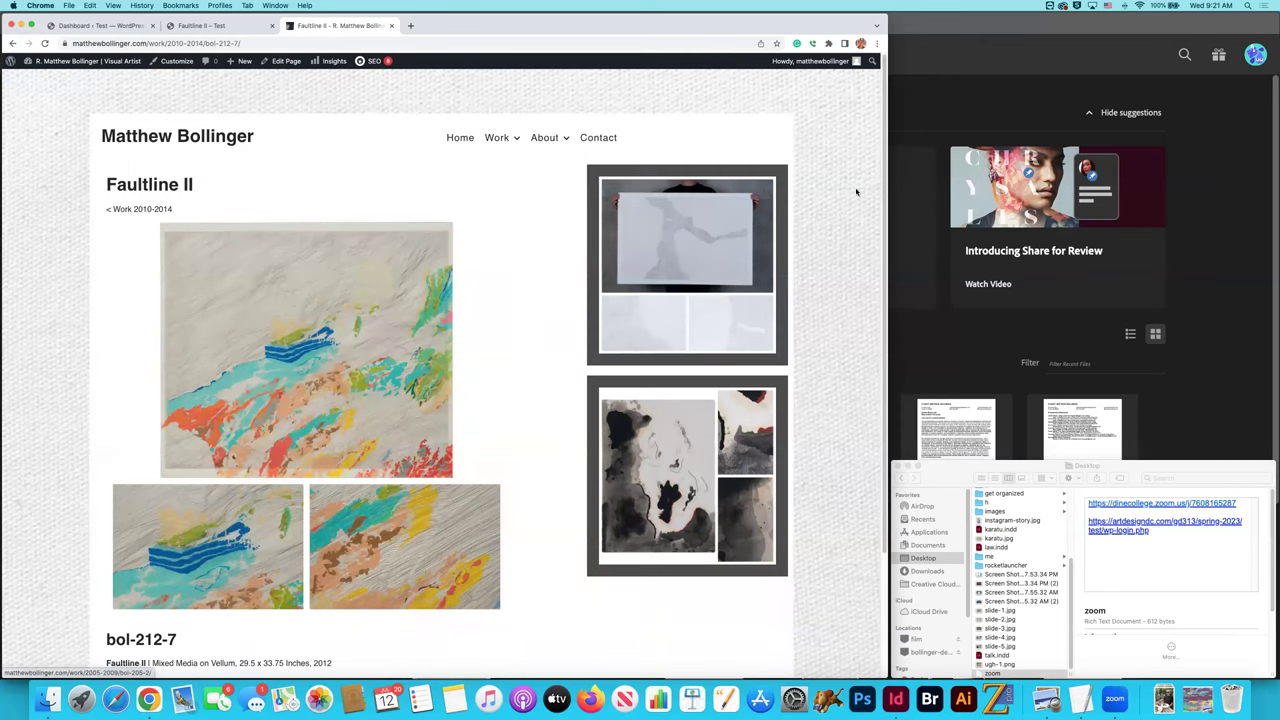
click(196, 24)
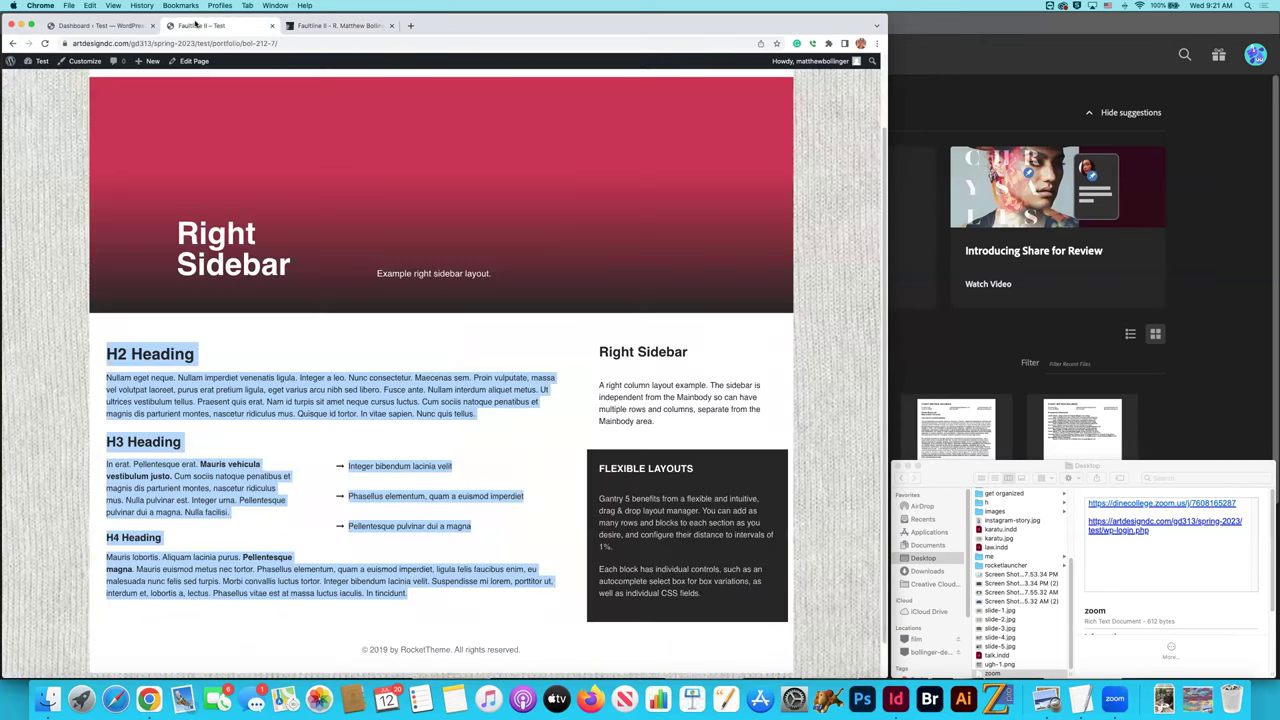
click(337, 30)
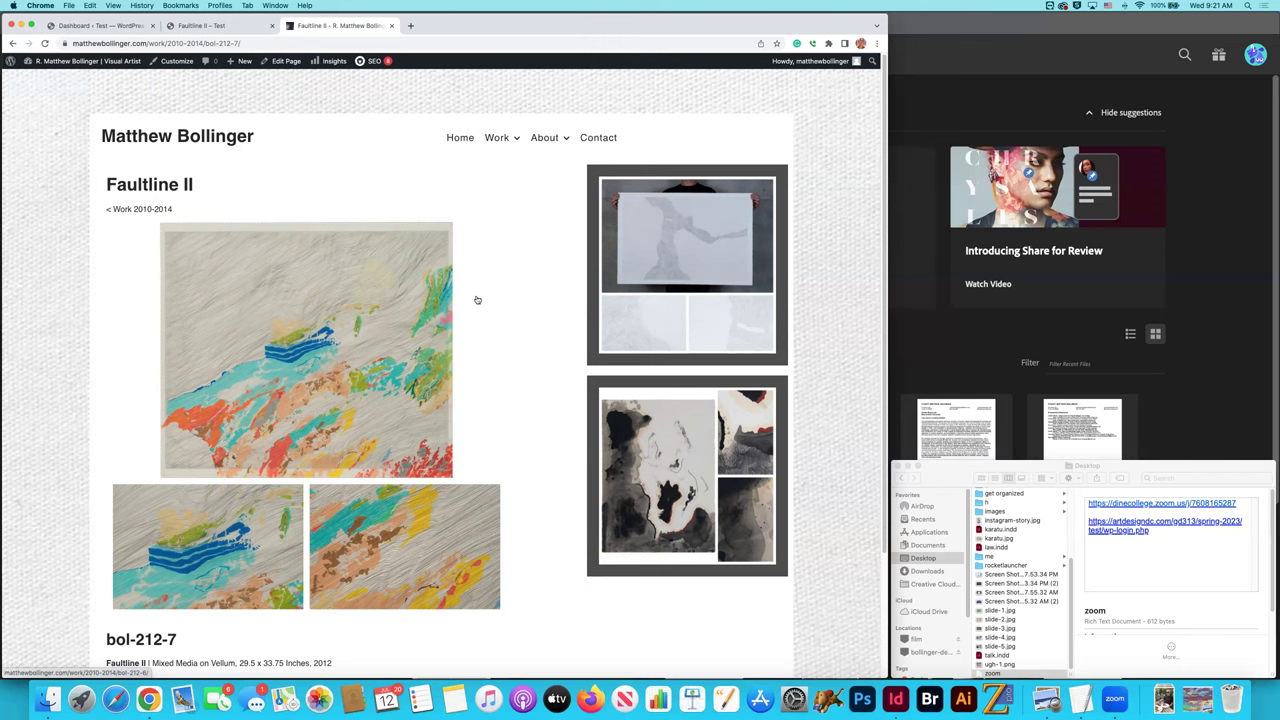
Follow the main artwork images from Faultline II through Faultline I and Grave Architecture IV to Grave Architecture III, examining each page.
scroll(477, 300, down, 1)
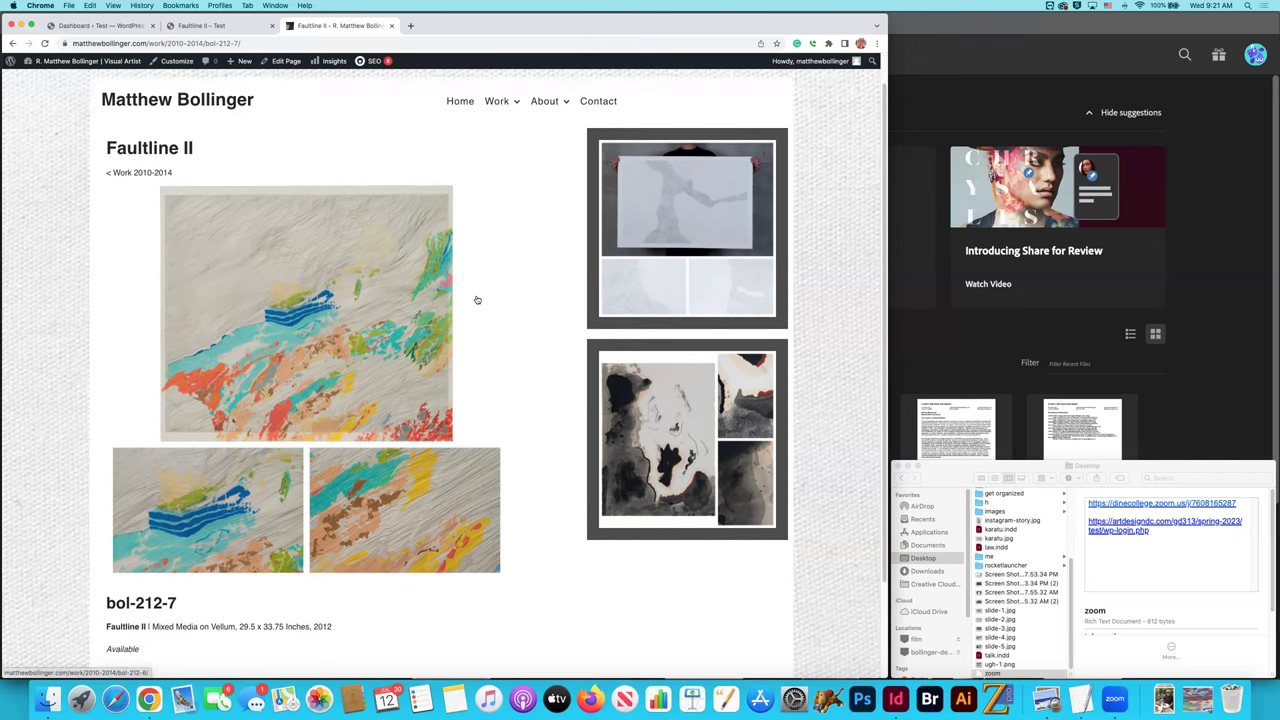
click(291, 337)
scroll(510, 352, down, 1)
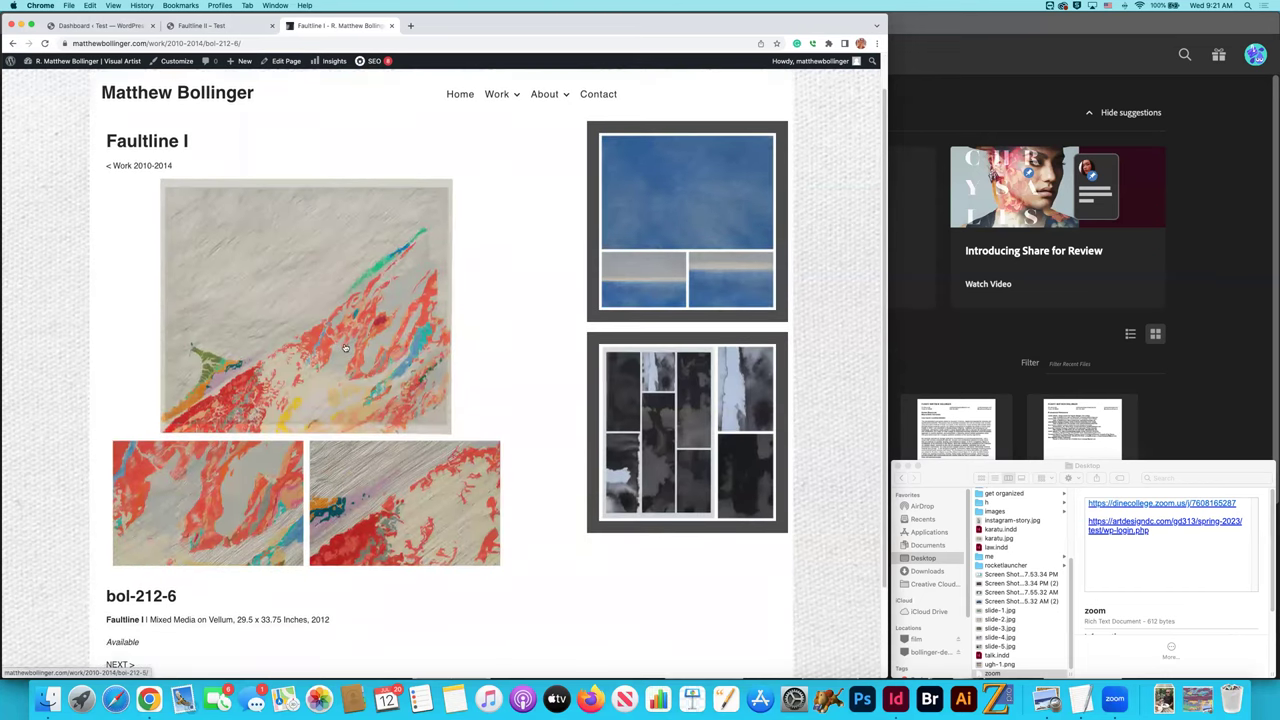
scroll(336, 406, down, 1)
scroll(336, 406, down, 2)
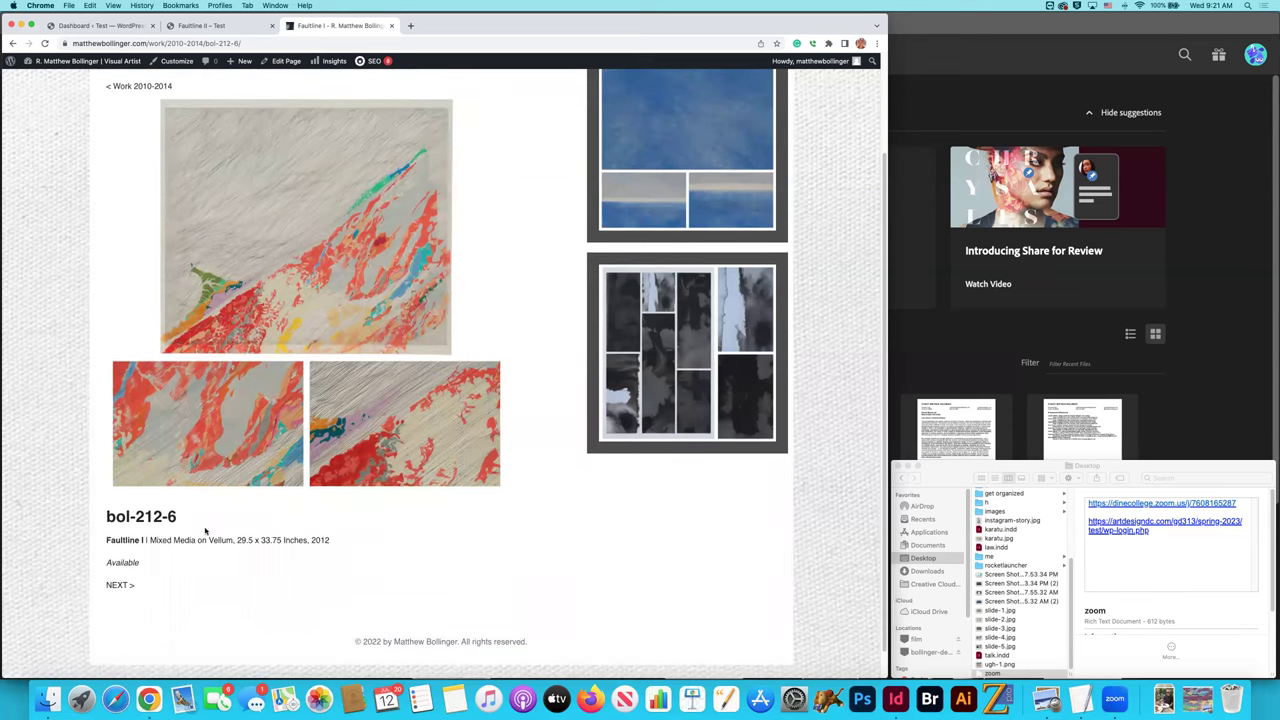
click(481, 467)
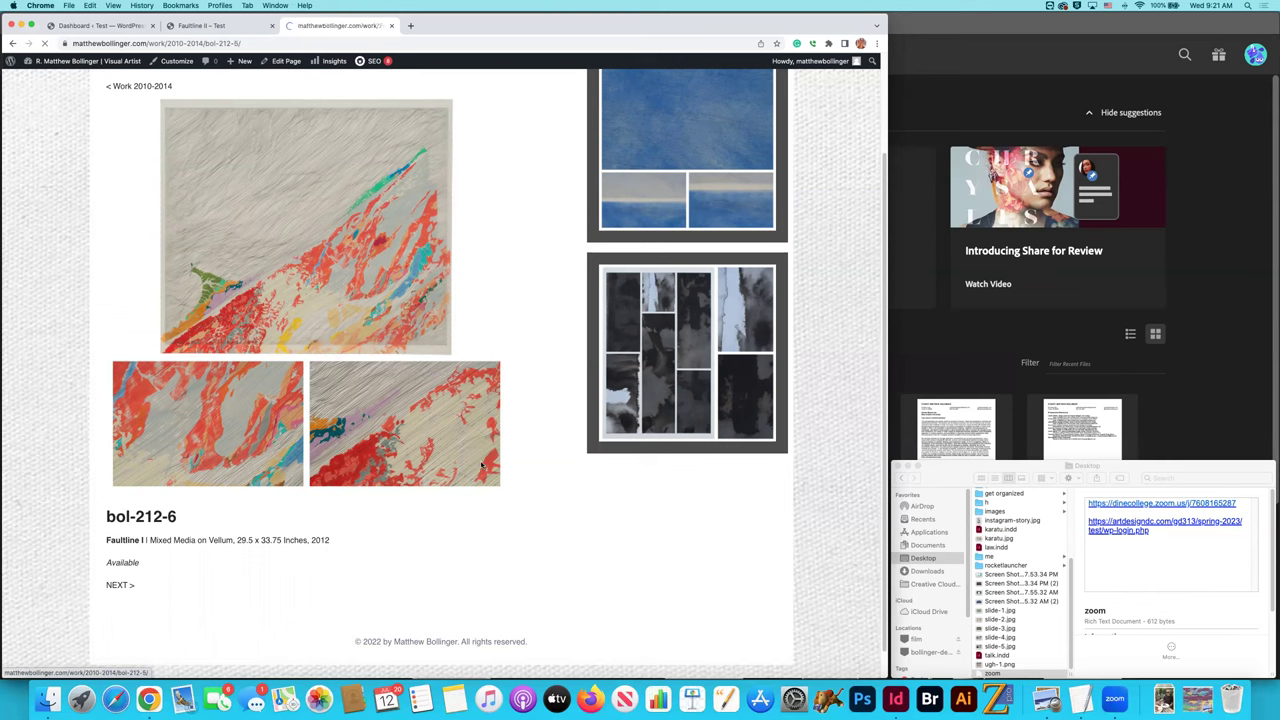
scroll(205, 481, down, 2)
scroll(205, 481, down, 1)
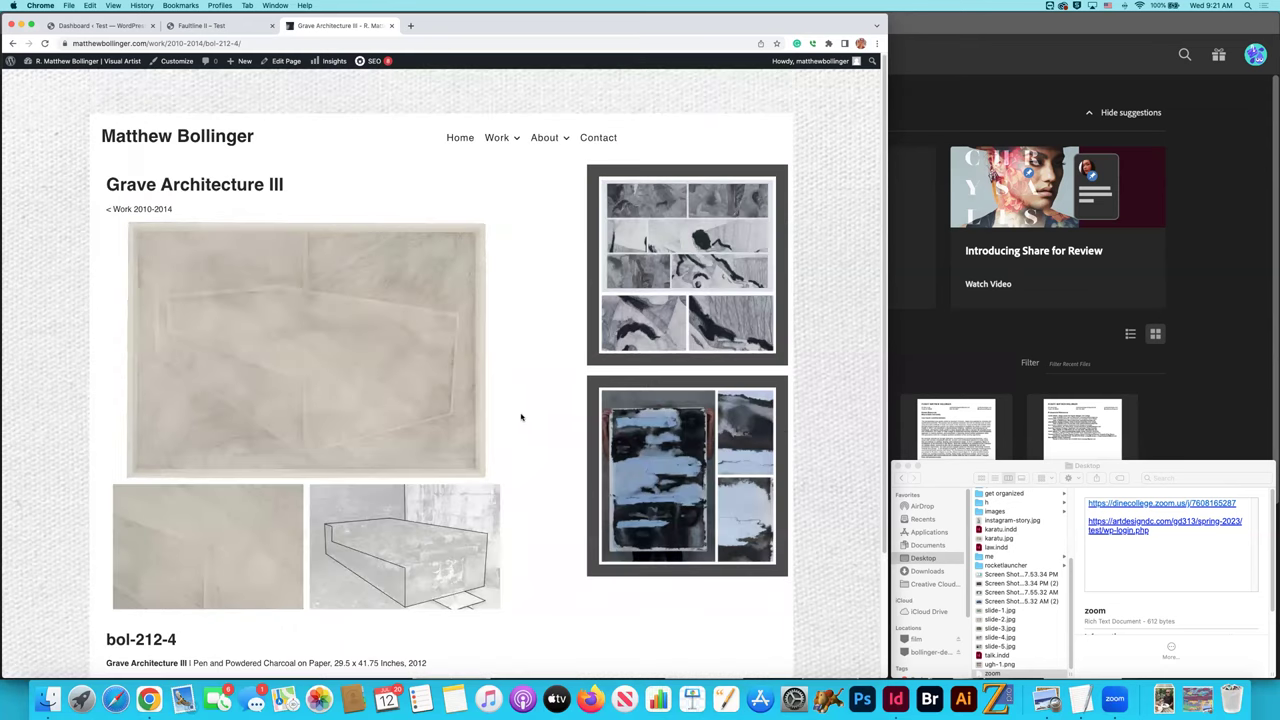
Return through the visited project pages to the start of the live Faultline II page.
click(13, 43)
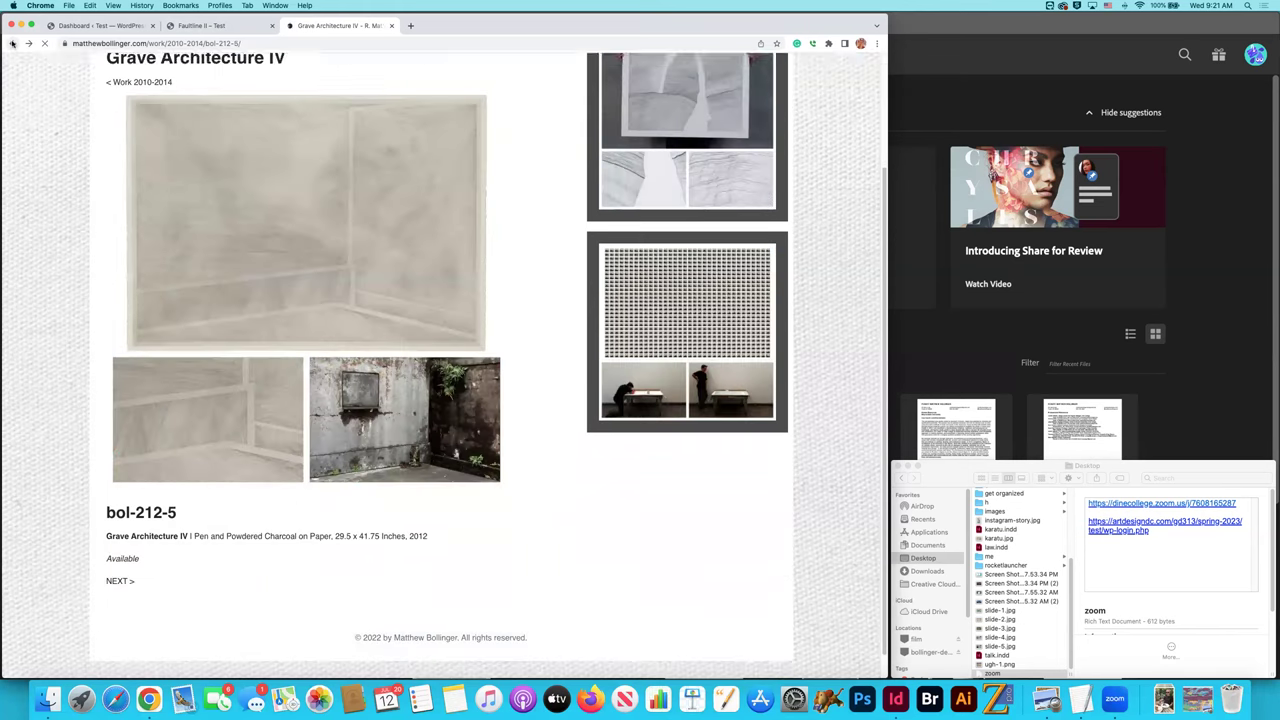
click(13, 43)
click(13, 43)
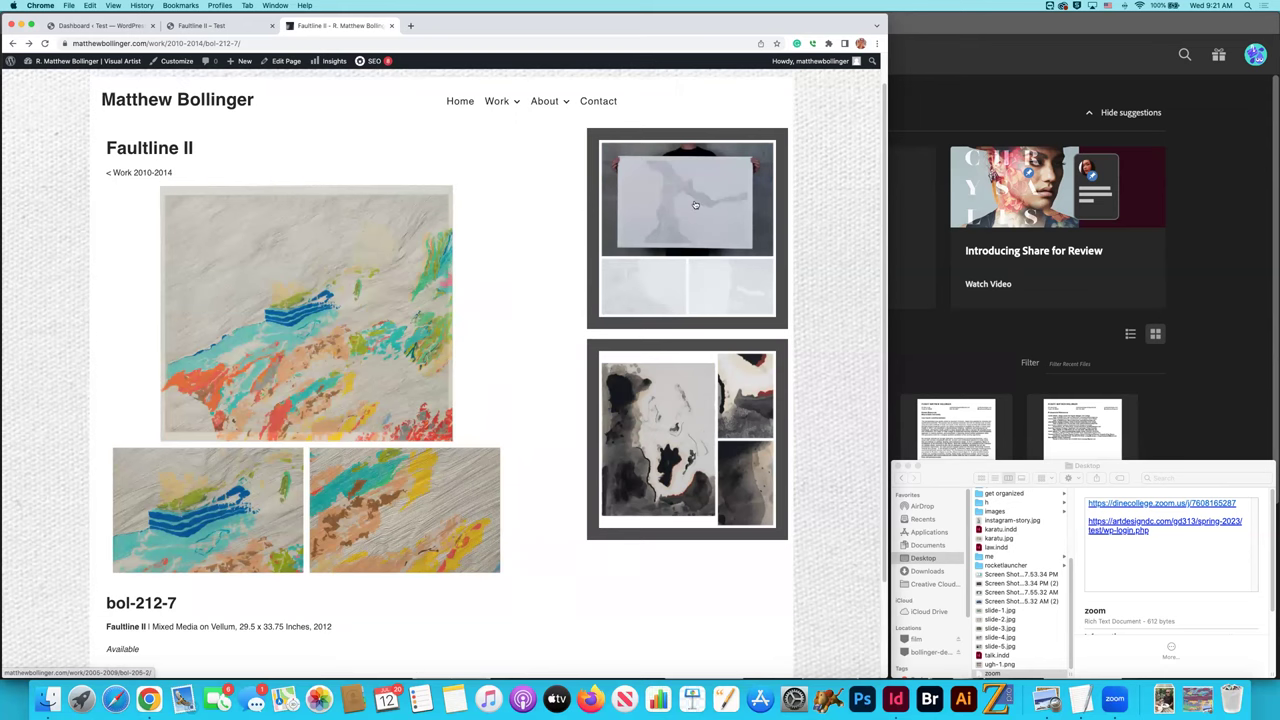
scroll(697, 205, up, 1)
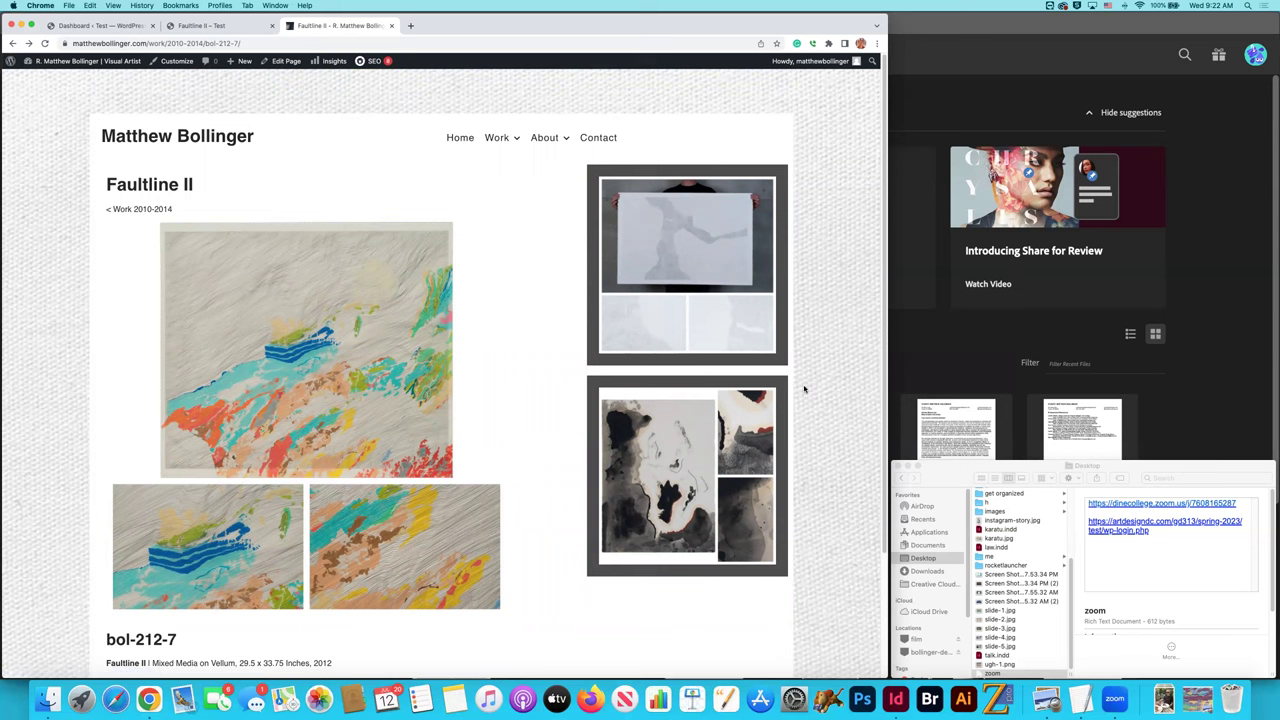
Follow the sidebar project thumbnails through Graphite Linescape, Green Technique (Left) and Aluminum Linescape I to Graphite/Pen Site.
click(758, 352)
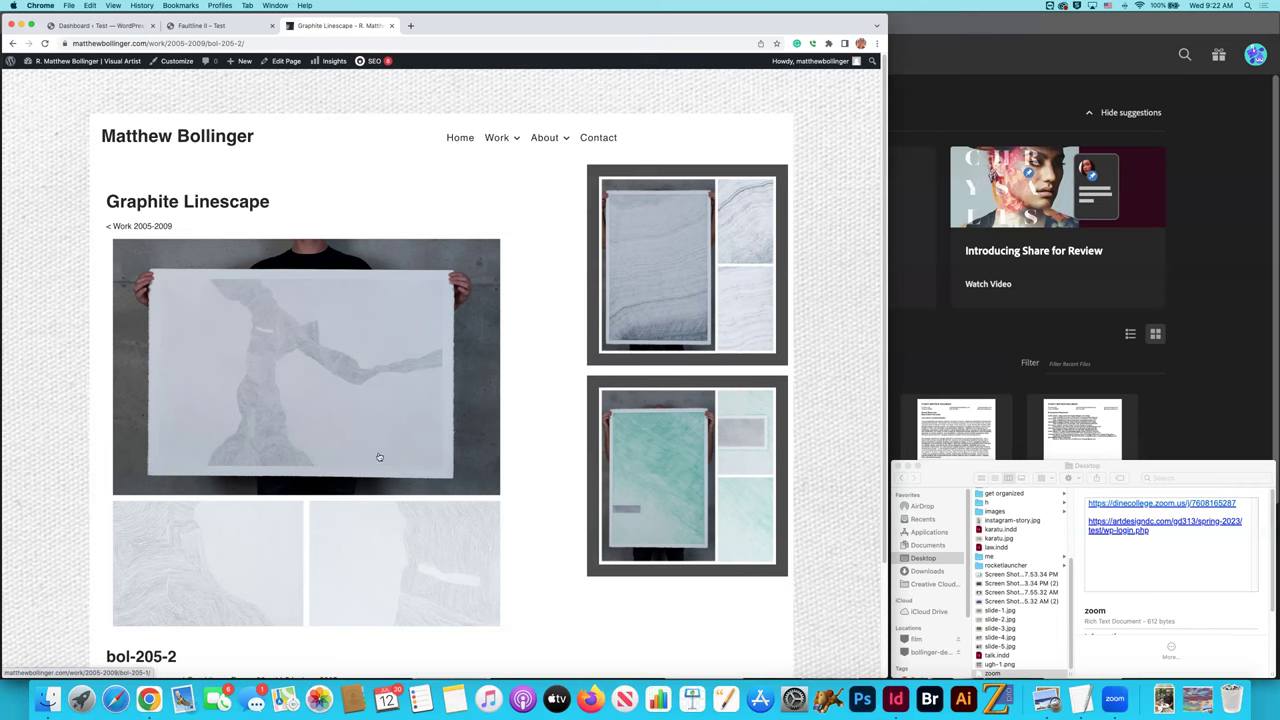
click(722, 455)
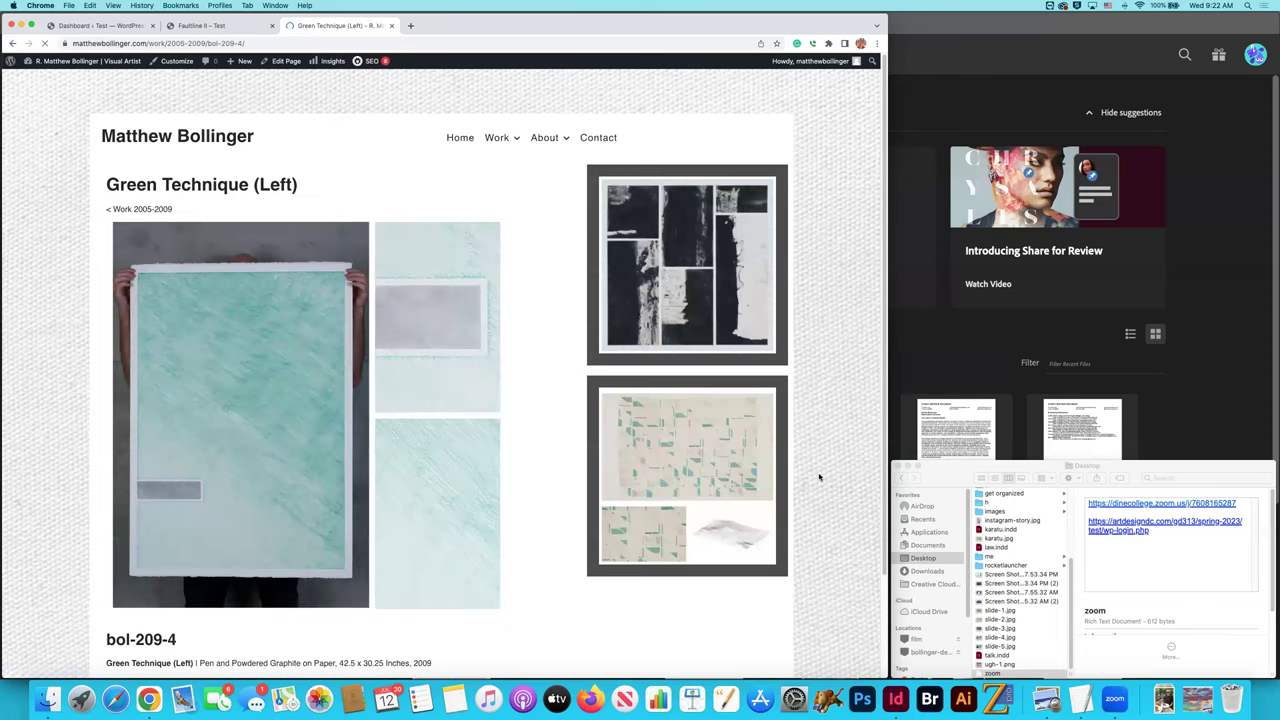
scroll(543, 453, down, 3)
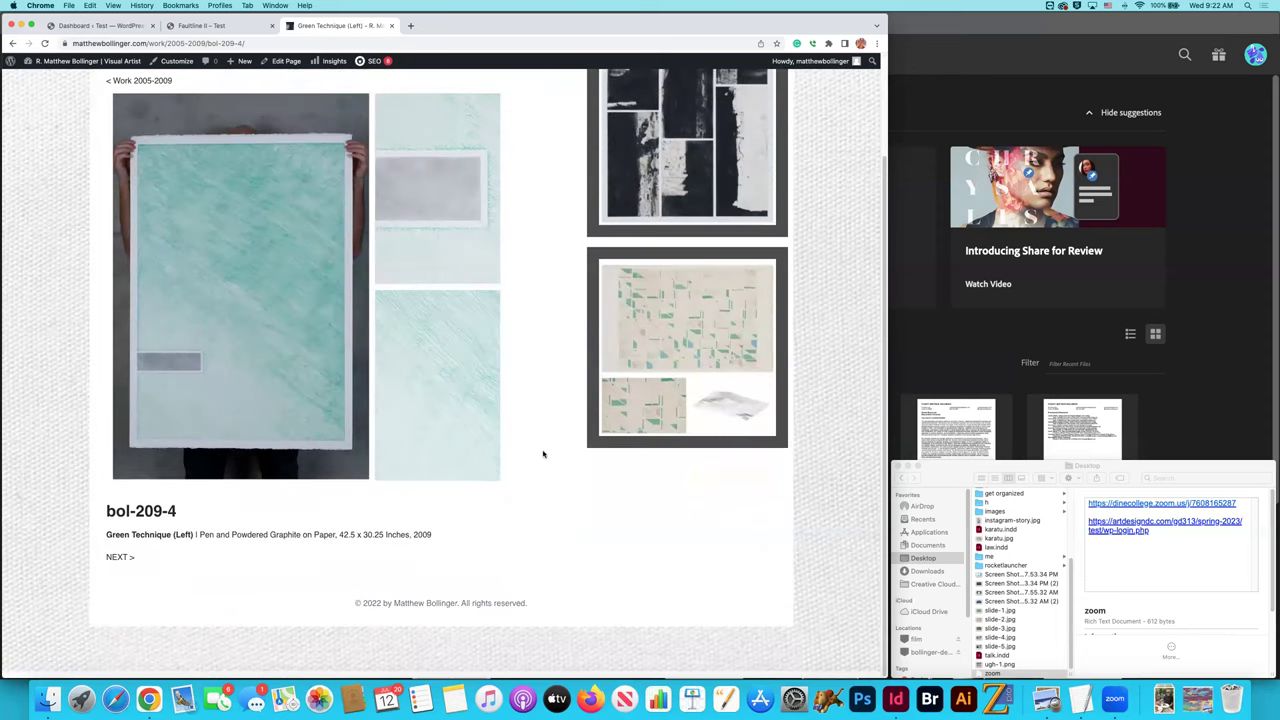
scroll(543, 453, up, 3)
click(580, 497)
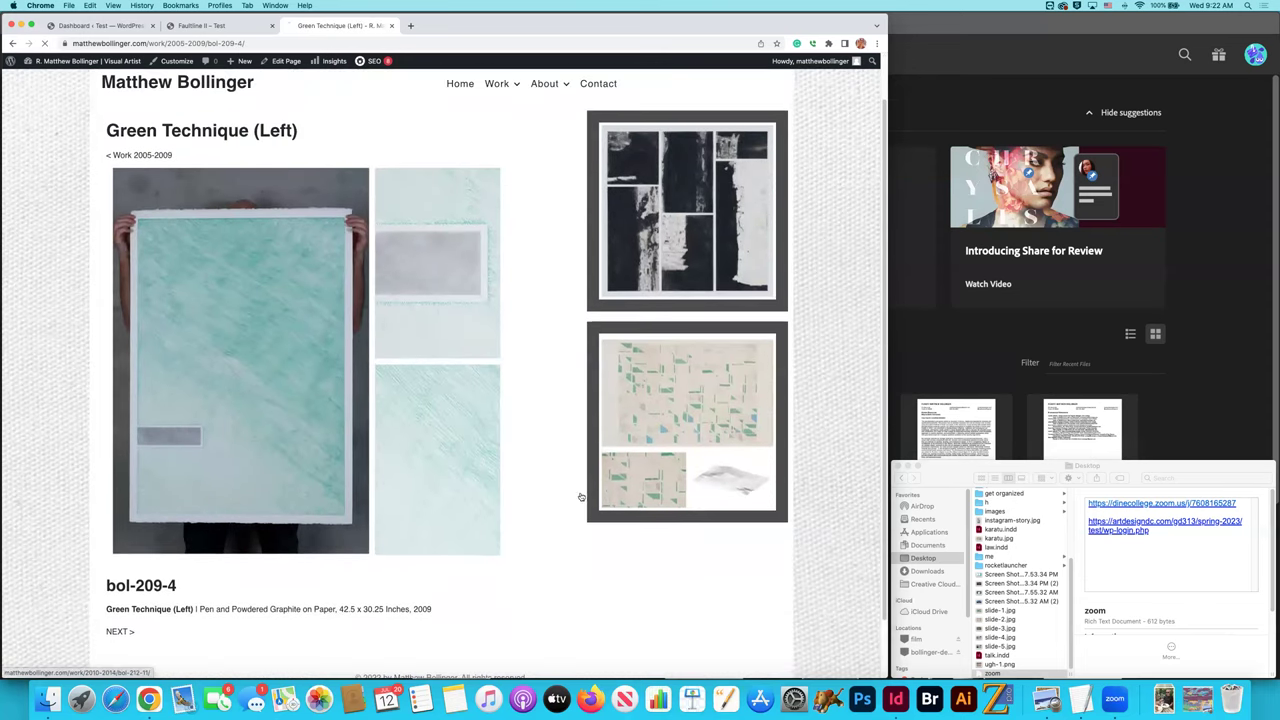
click(646, 353)
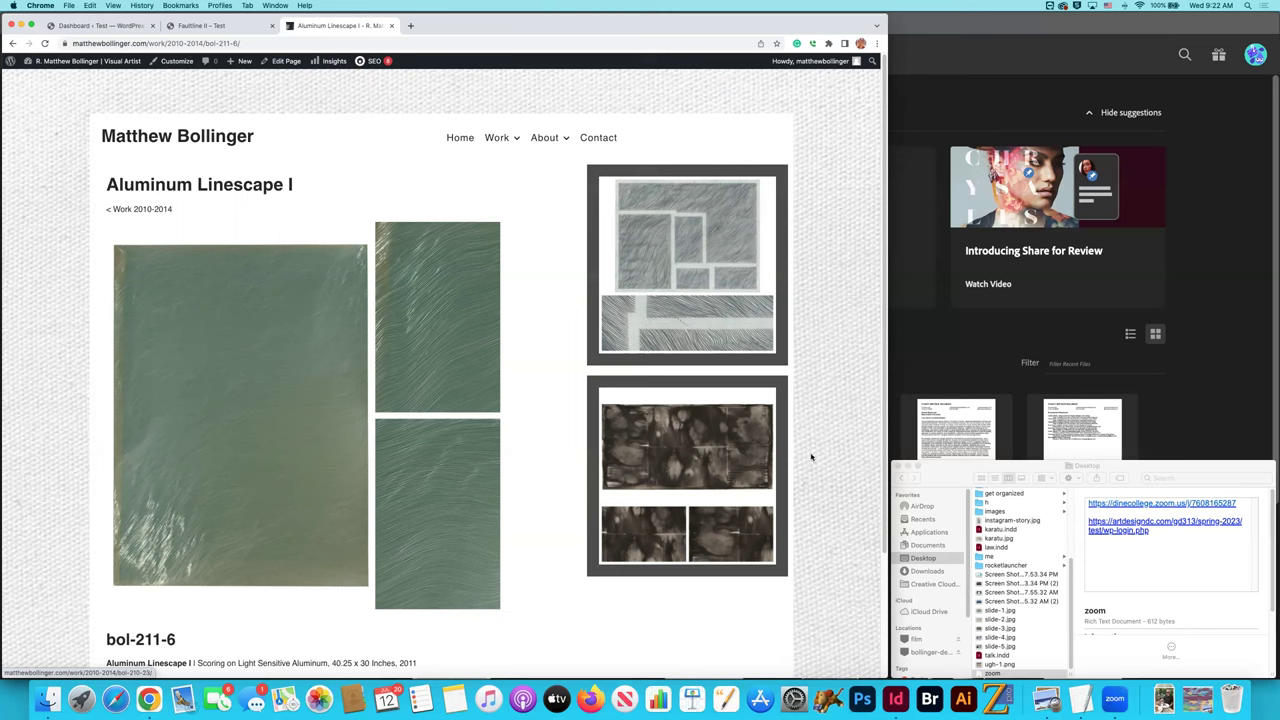
click(707, 337)
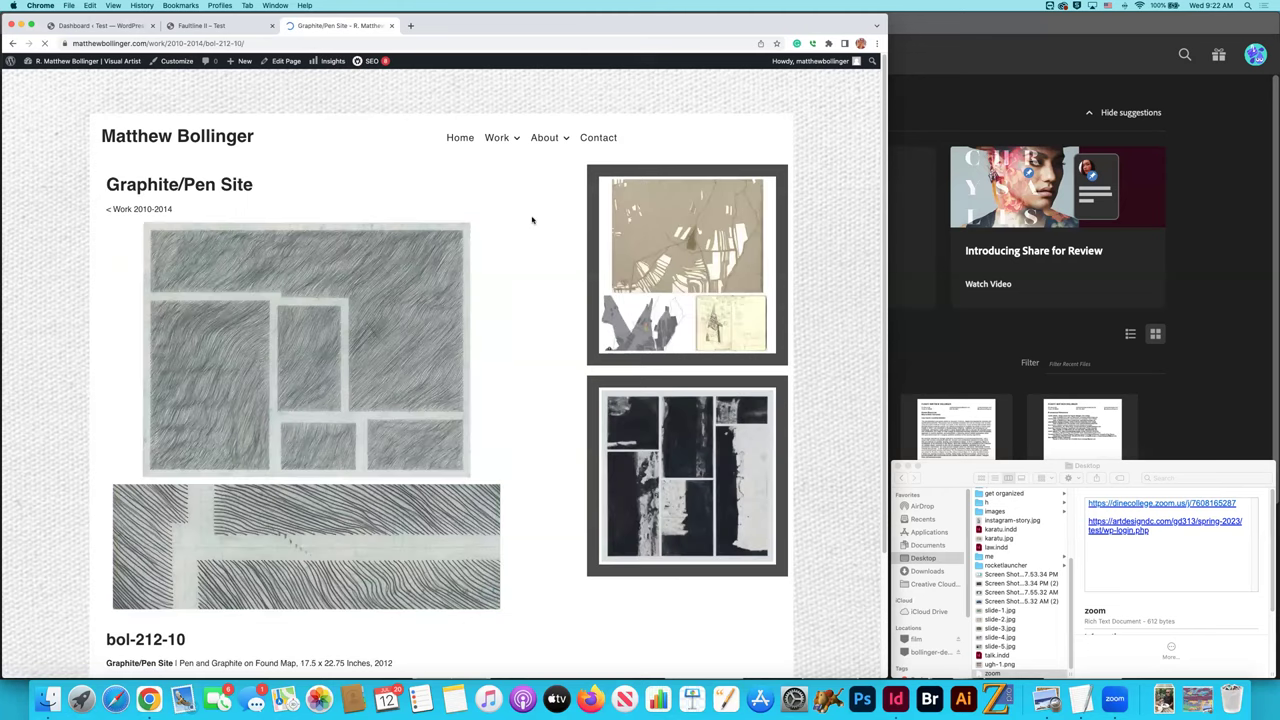
Open the 2010-2014 work page from the site navigation and review its project grid from first to last row.
mouse_move(501, 143)
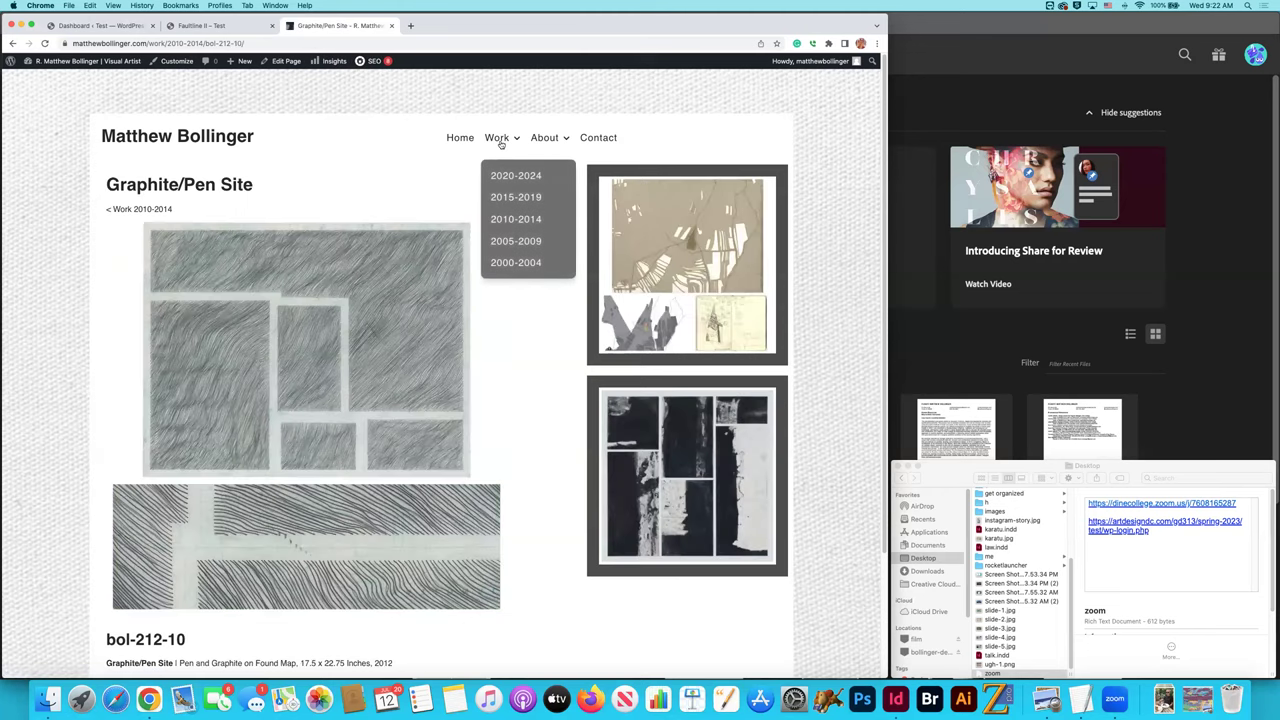
click(516, 222)
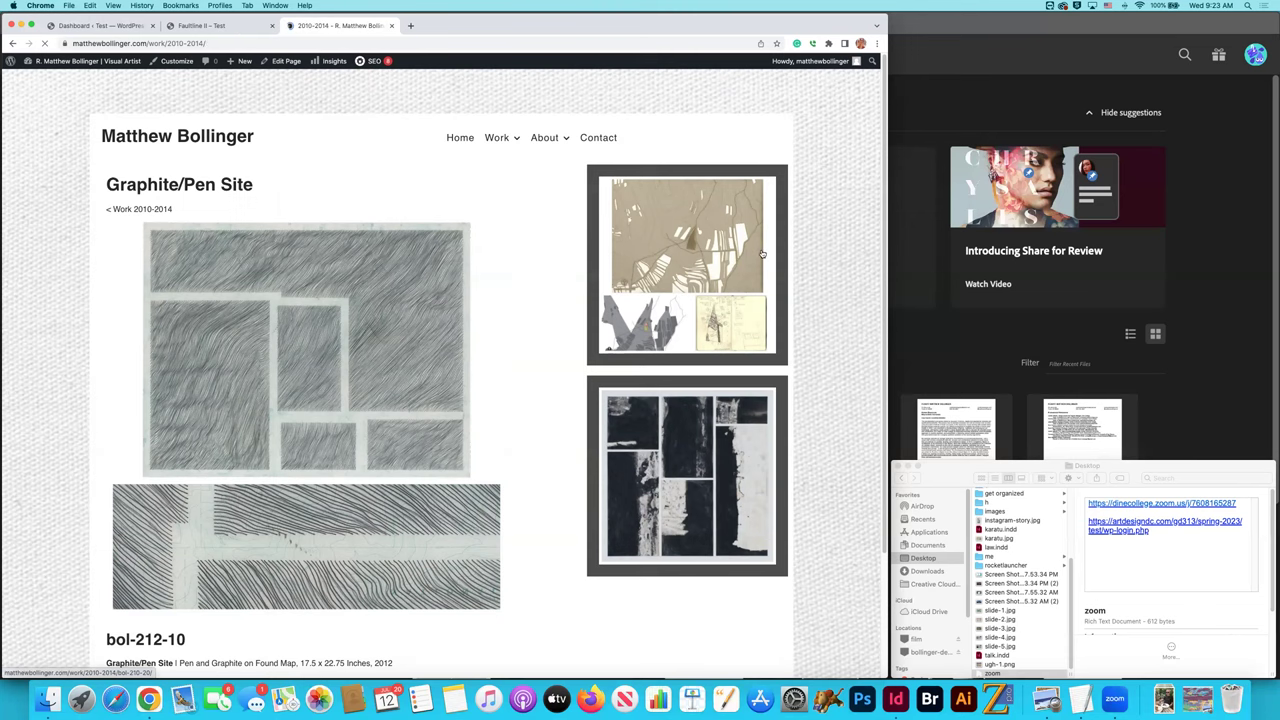
scroll(848, 295, down, 3)
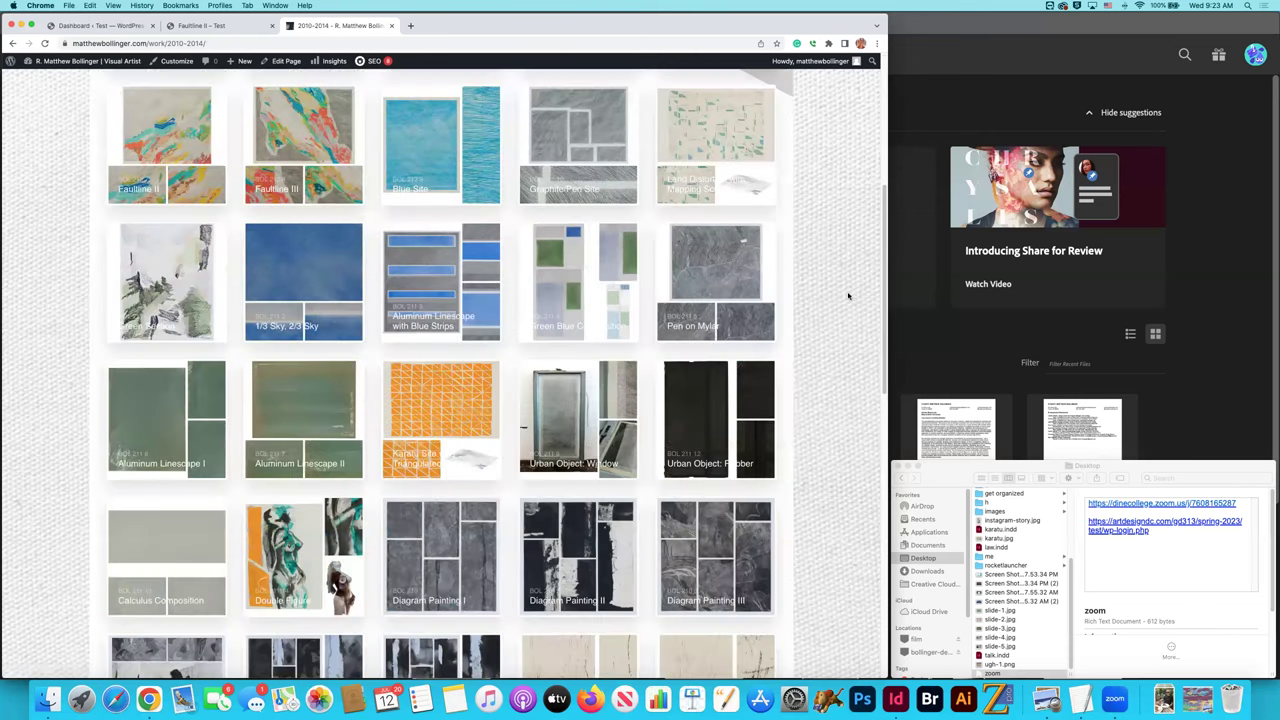
scroll(848, 295, down, 10)
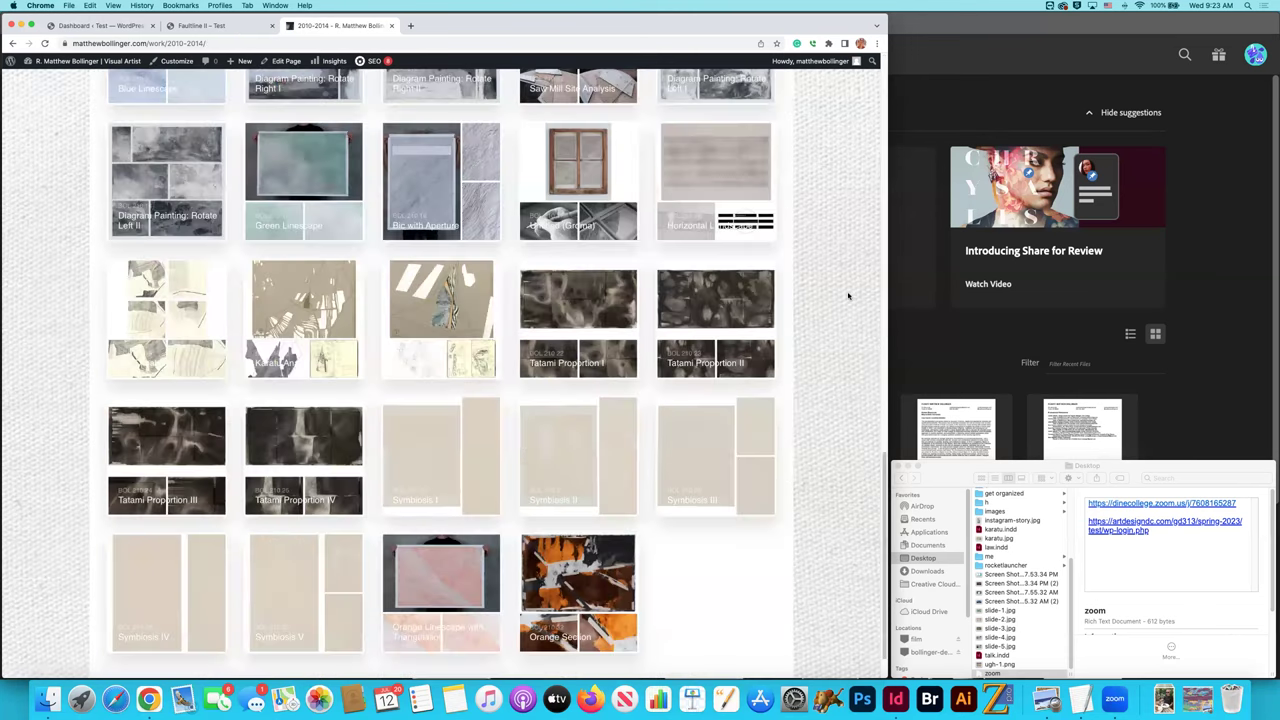
scroll(848, 295, up, 5)
scroll(848, 295, up, 10)
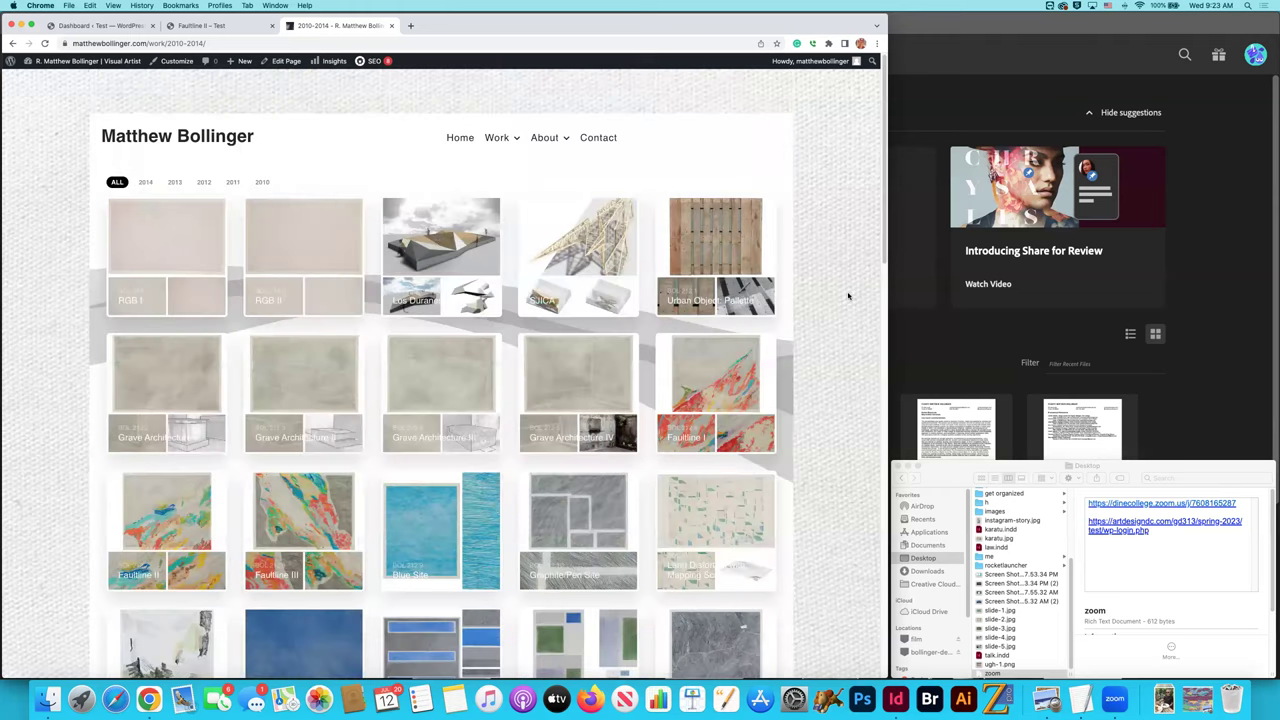
scroll(848, 295, down, 3)
scroll(848, 295, down, 3)
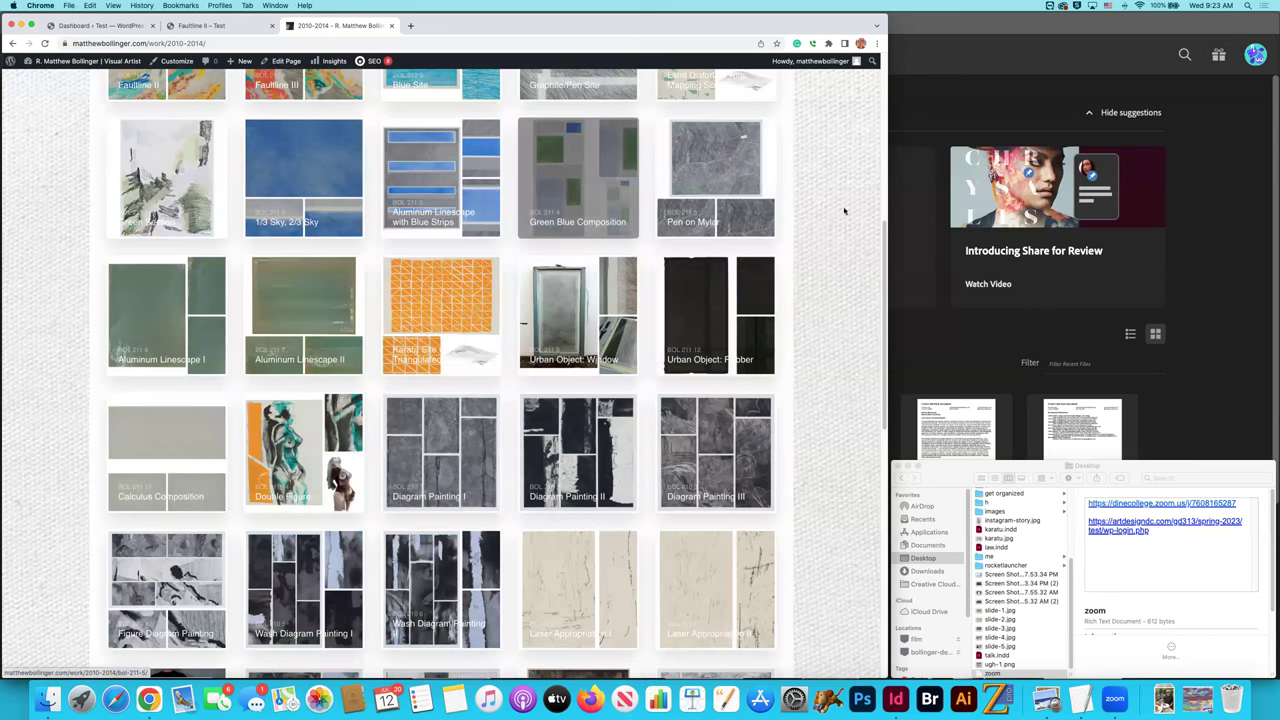
scroll(846, 213, up, 4)
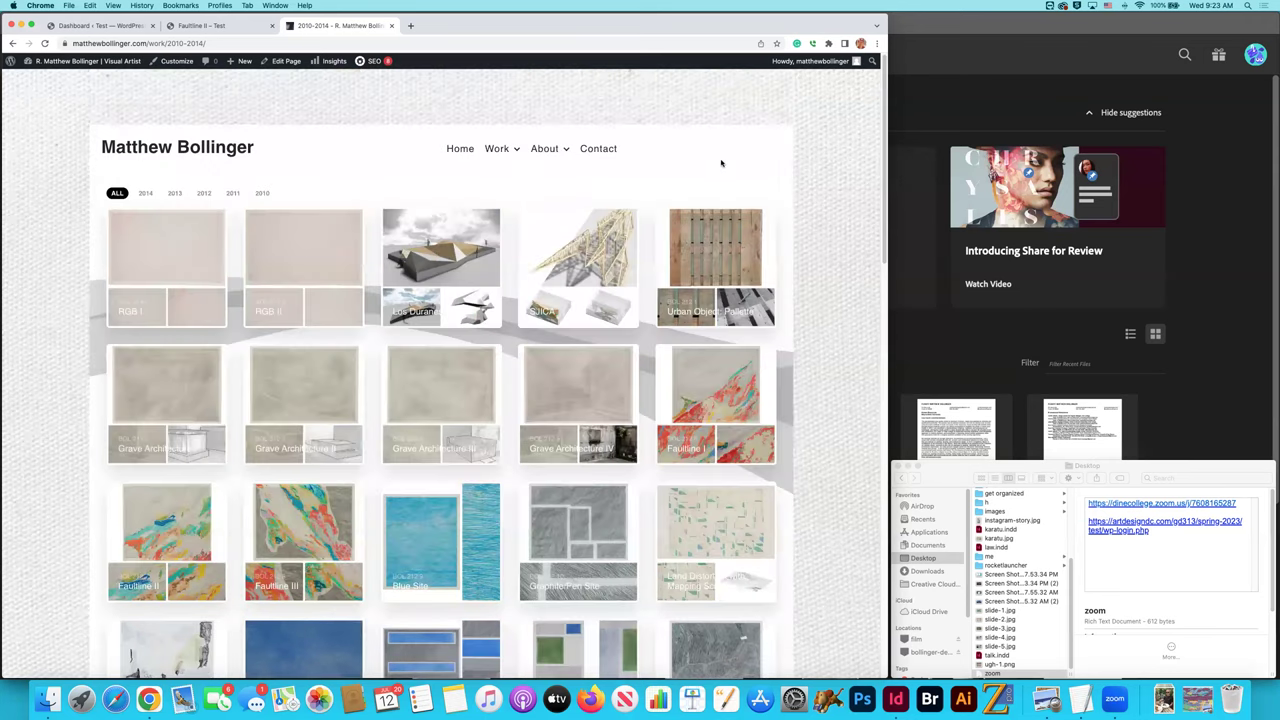
scroll(721, 163, down, 1)
mouse_move(537, 138)
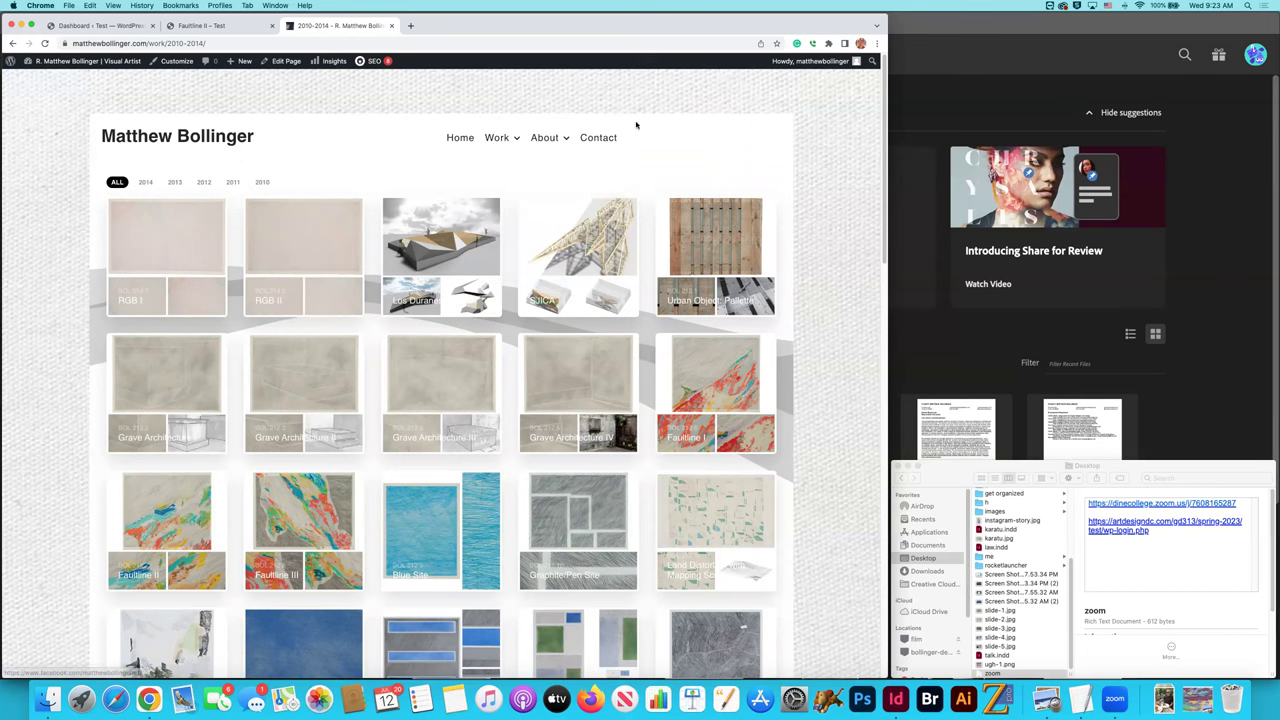
Return to the live home page and review its Projects grid down to the last row.
click(241, 138)
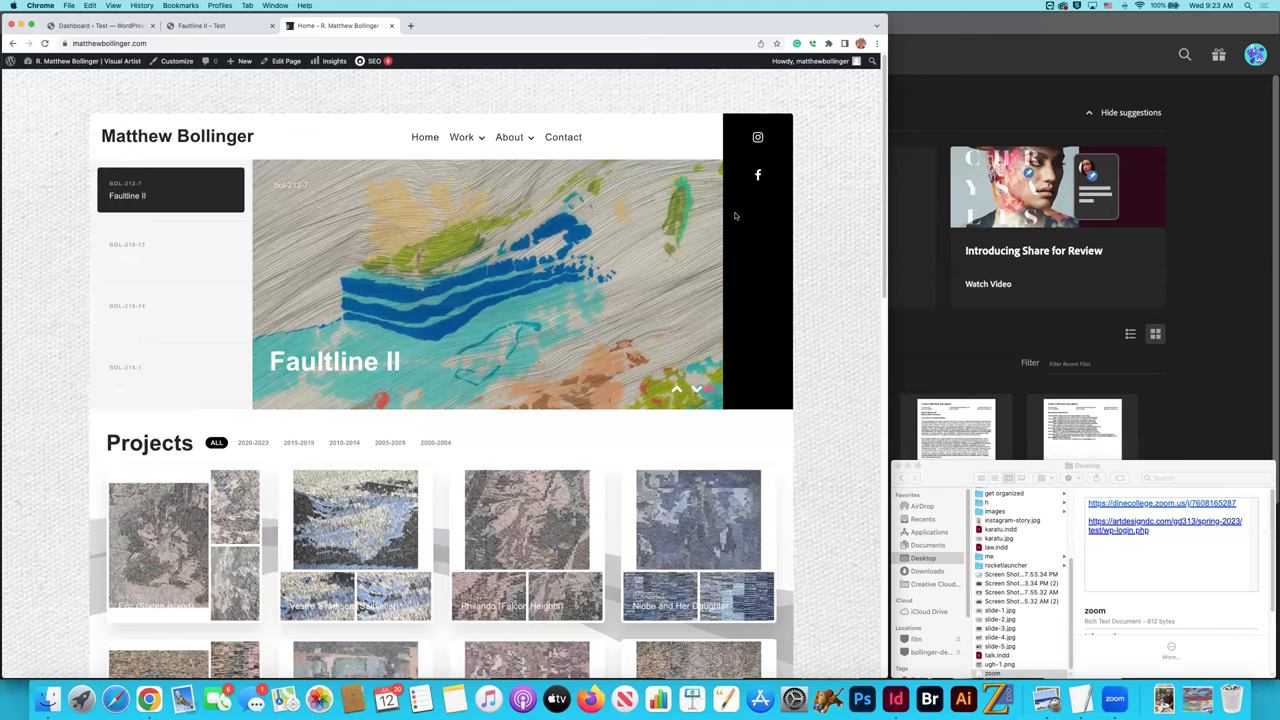
scroll(680, 261, down, 5)
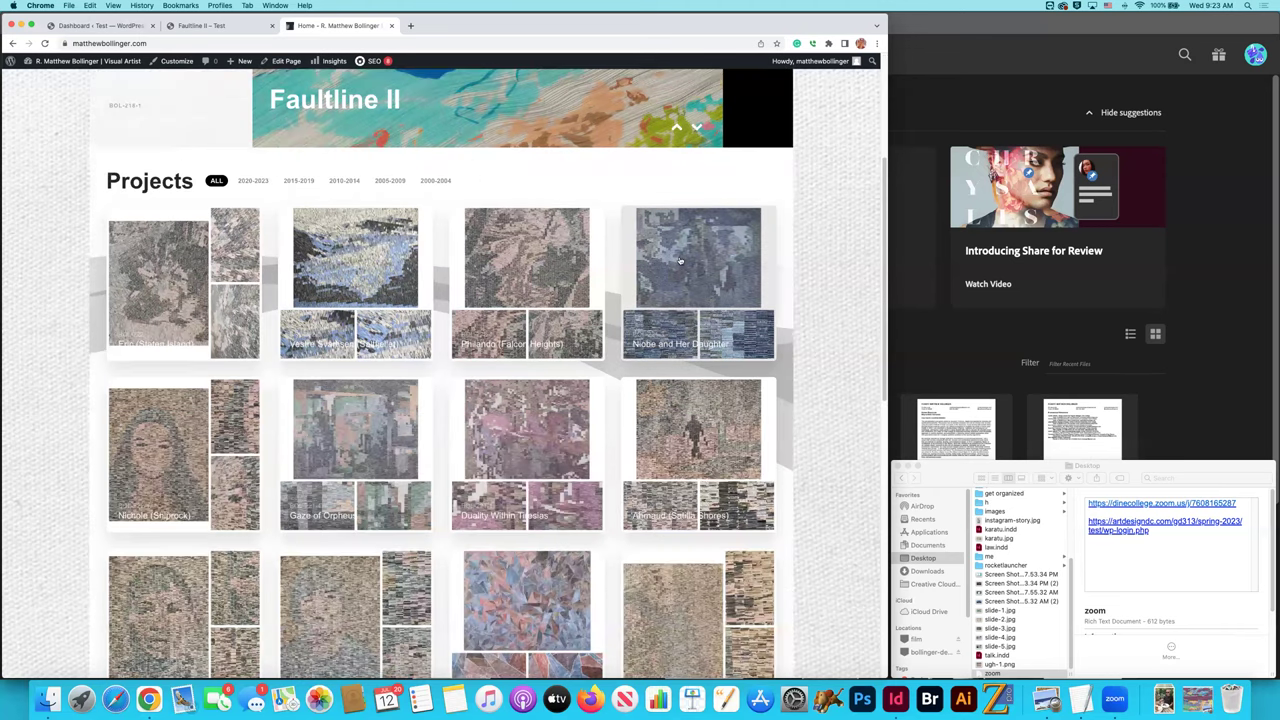
scroll(684, 260, down, 8)
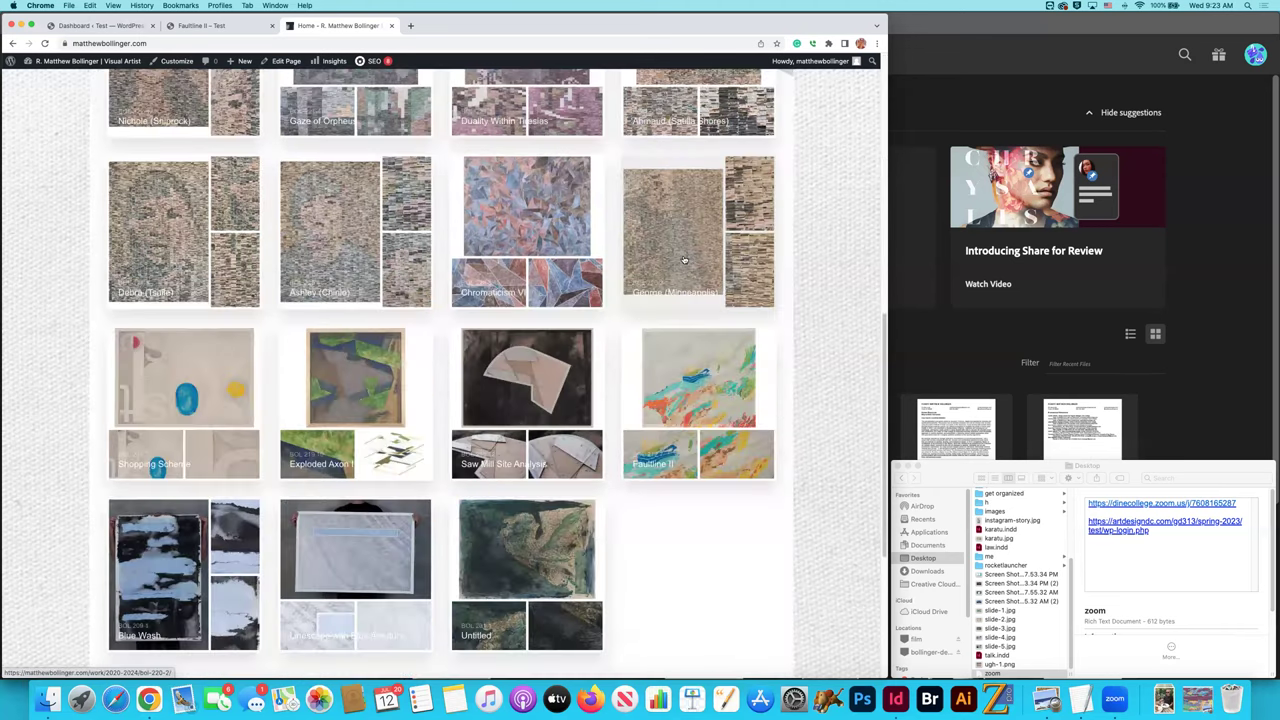
scroll(684, 260, up, 1)
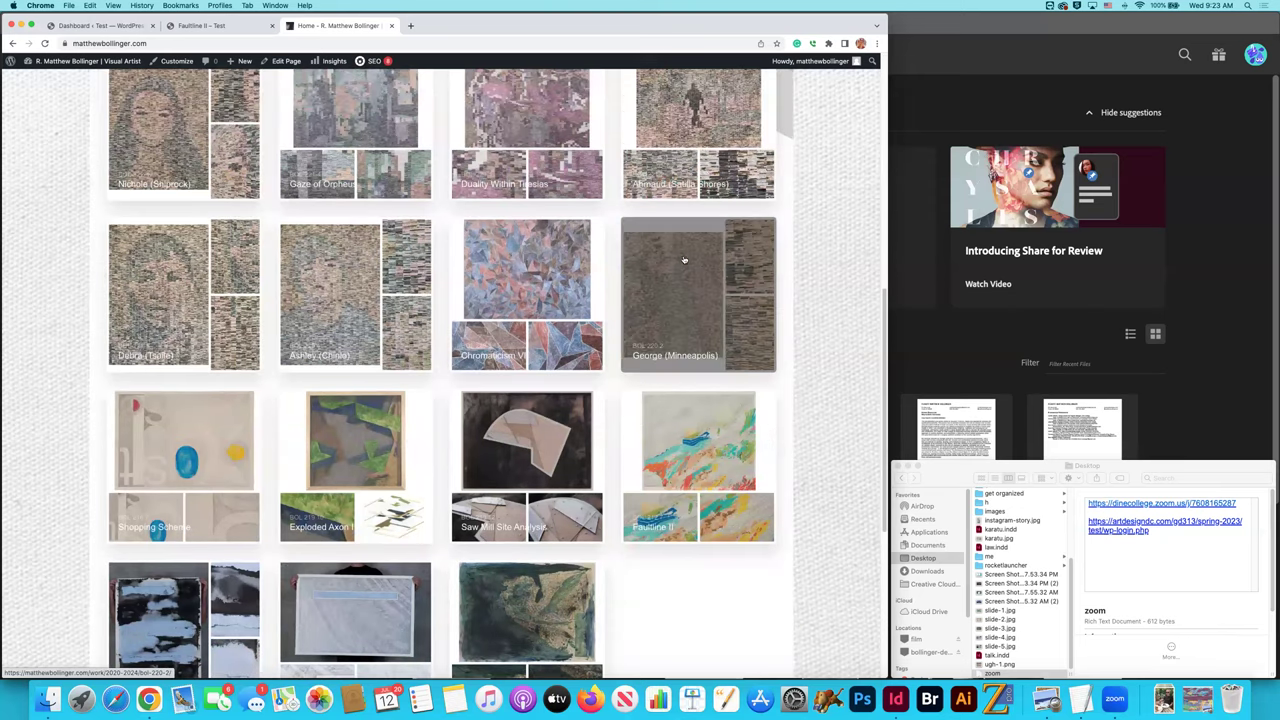
Review the home page's Projects grid from its last rows back up to the period filters.
scroll(686, 258, up, 4)
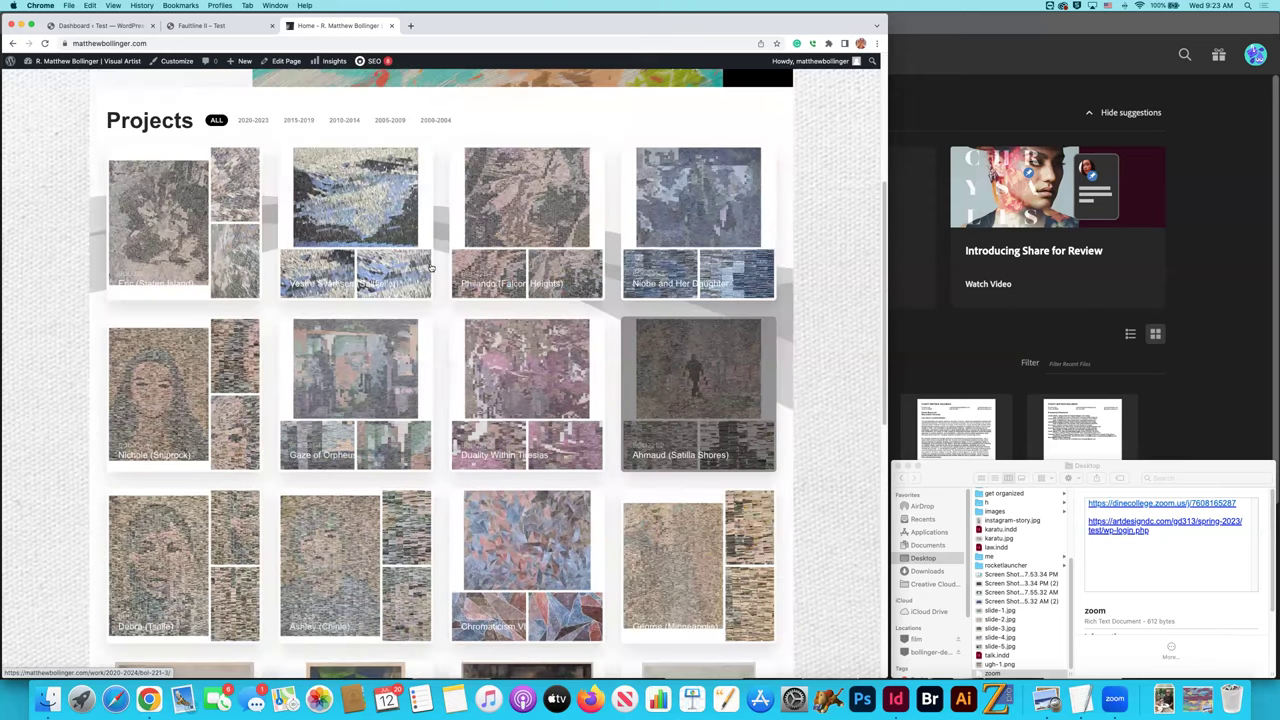
scroll(683, 263, up, 2)
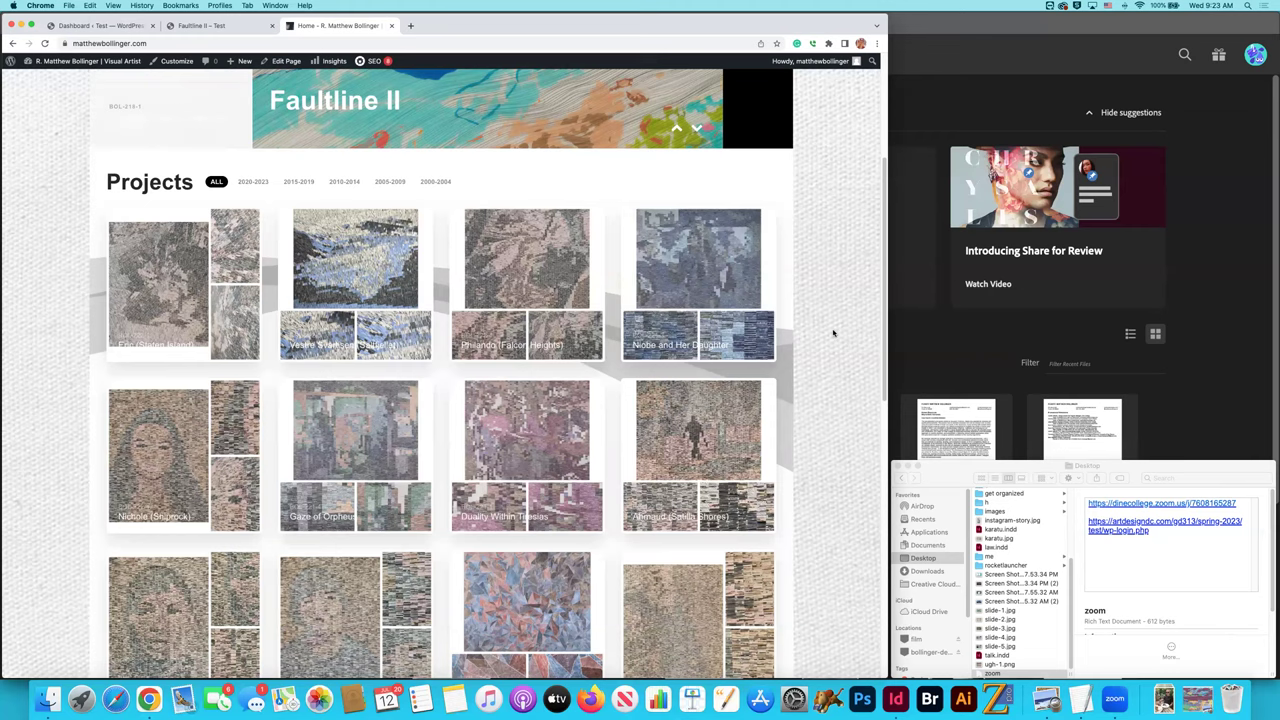
scroll(584, 397, down, 3)
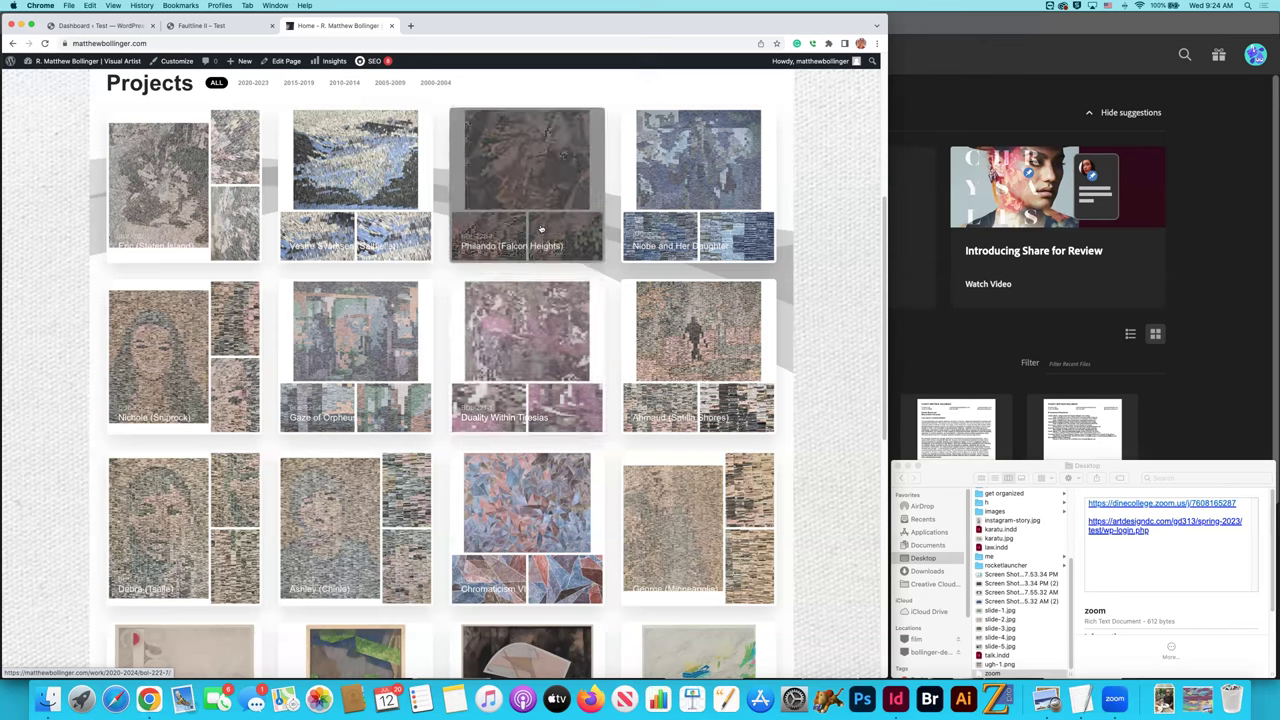
Open the bol-222-1 project page from the Projects grid and examine its artwork images, caption and sidebar thumbnails.
click(581, 251)
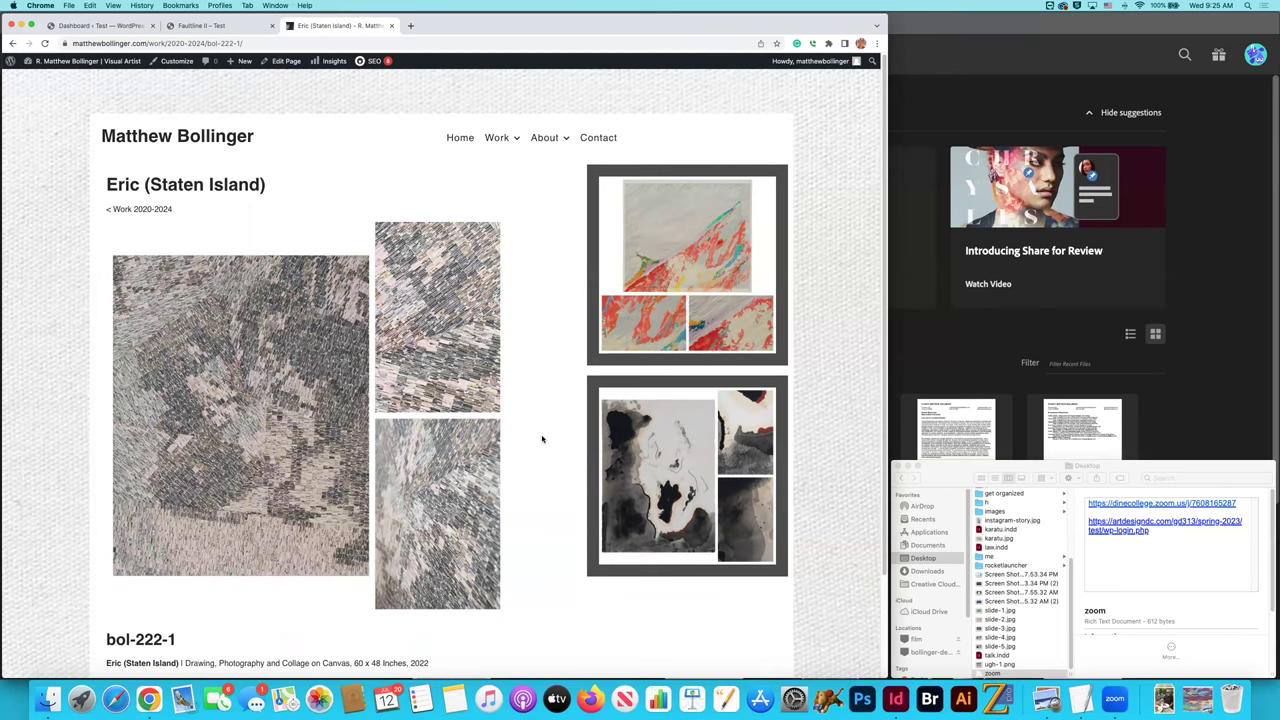
scroll(542, 439, down, 3)
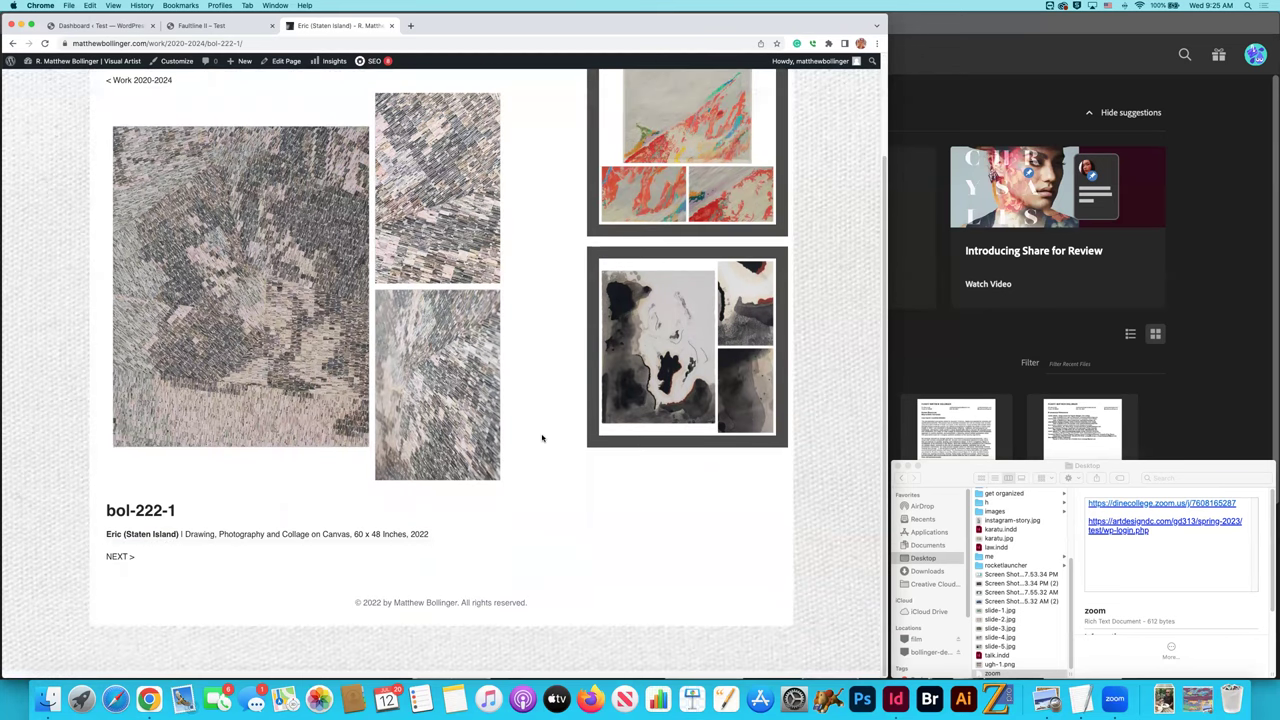
scroll(542, 438, up, 3)
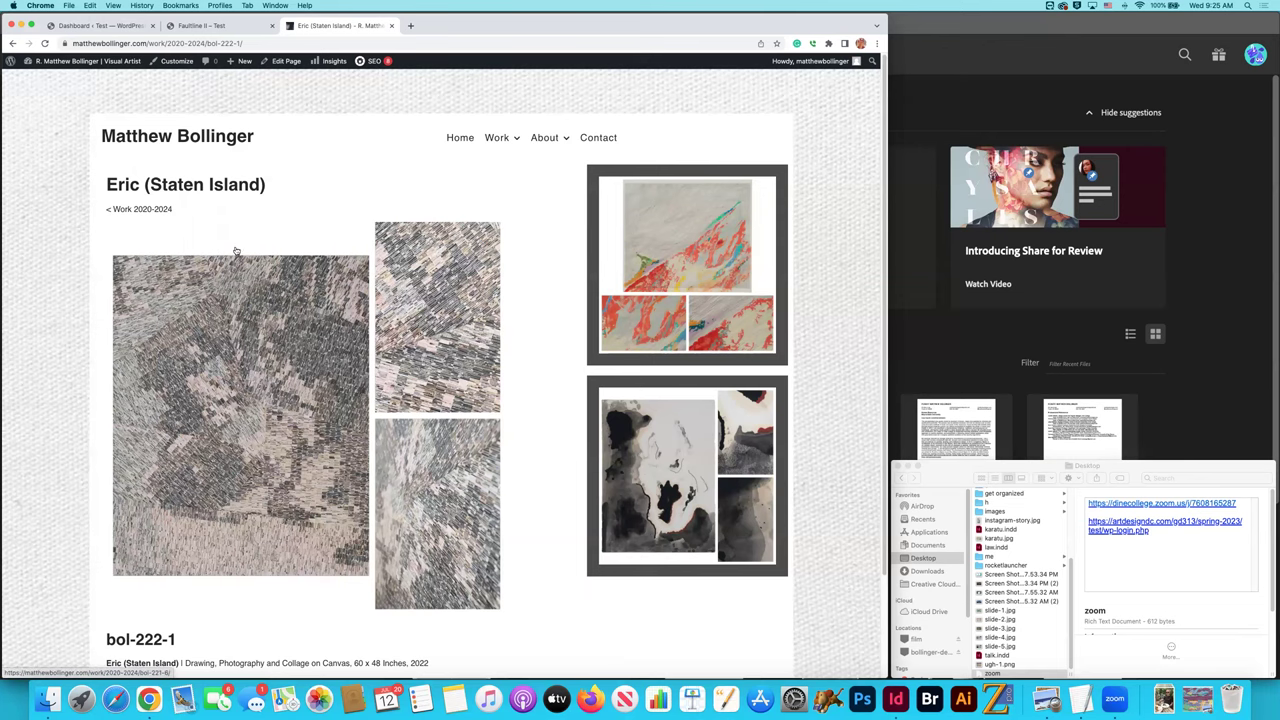
scroll(236, 247, down, 1)
scroll(234, 248, up, 1)
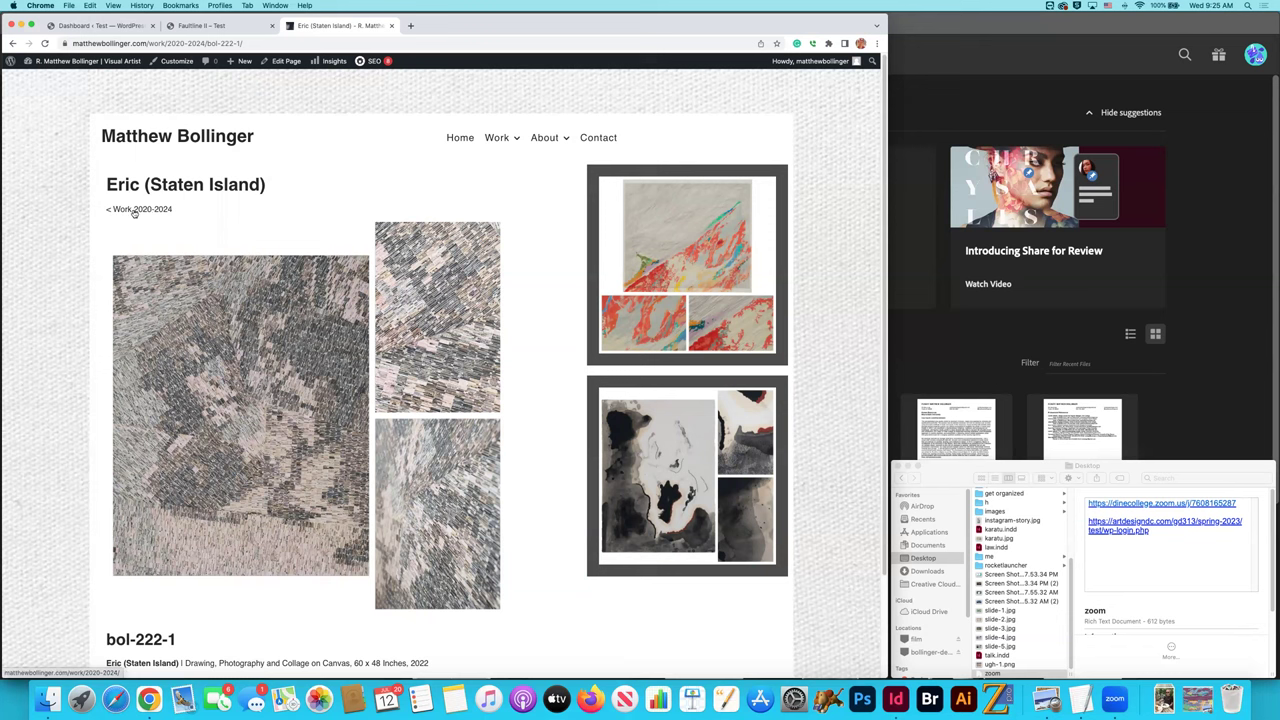
Follow the project page's back link to the Work 2020-2024 grid and return to the live home page.
click(151, 210)
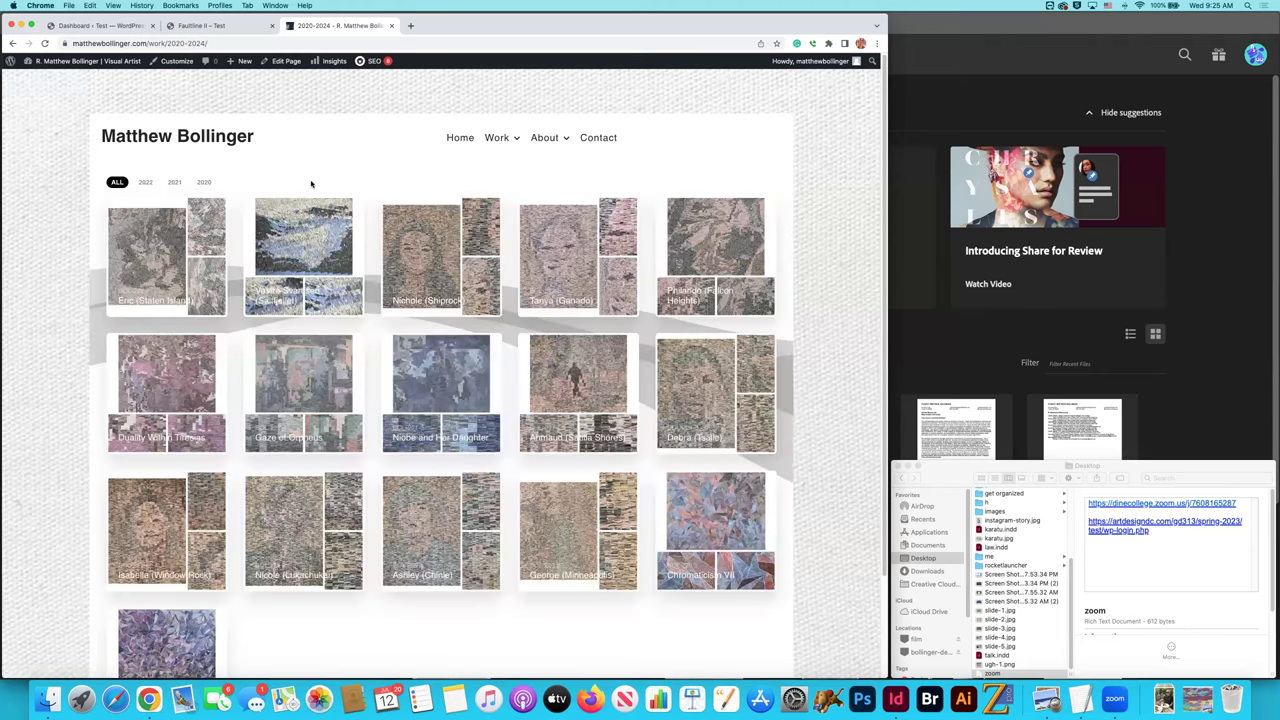
click(188, 140)
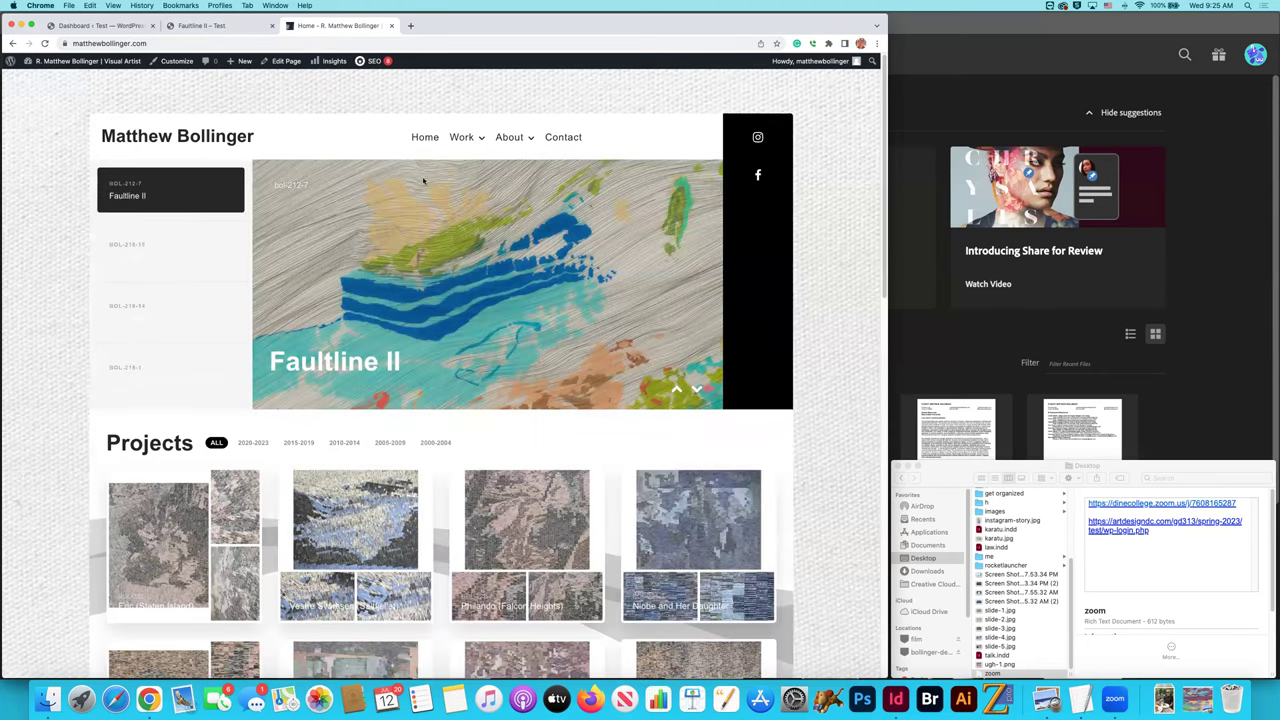
mouse_move(462, 141)
Open the live site's WordPress dashboard and look over its report, site health and drafts widgets.
mouse_move(72, 62)
click(37, 91)
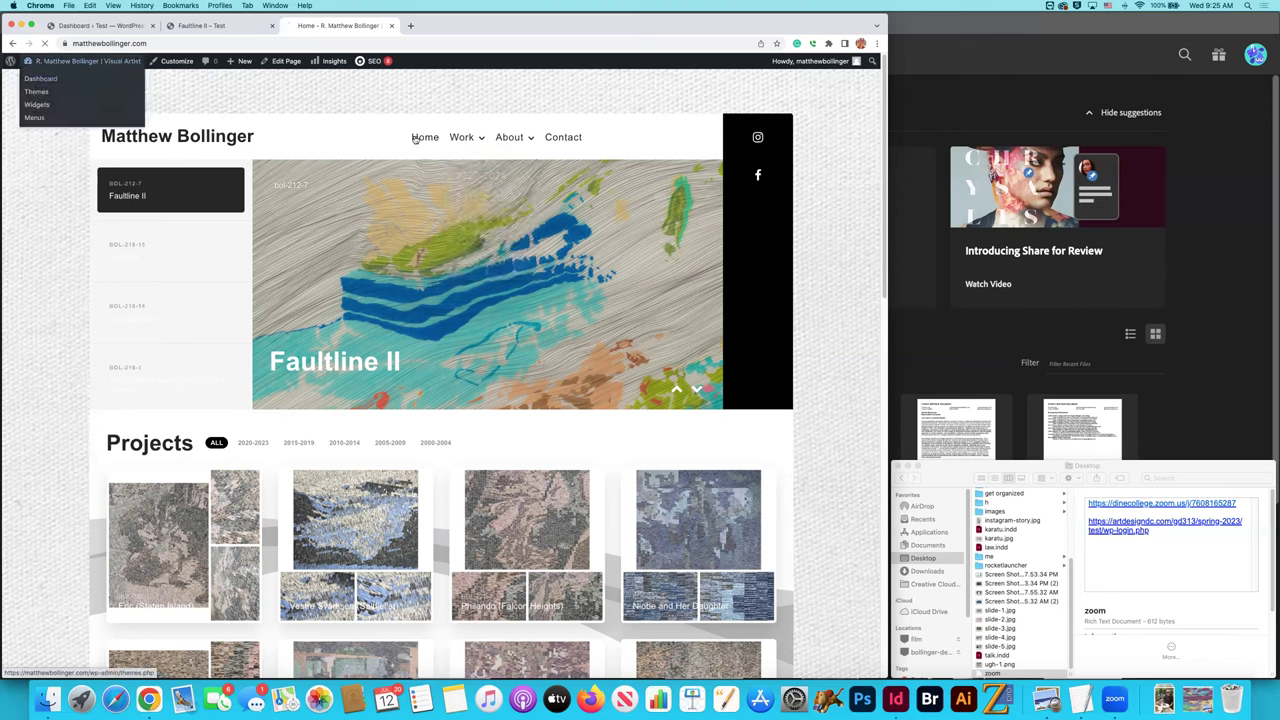
scroll(515, 240, down, 1)
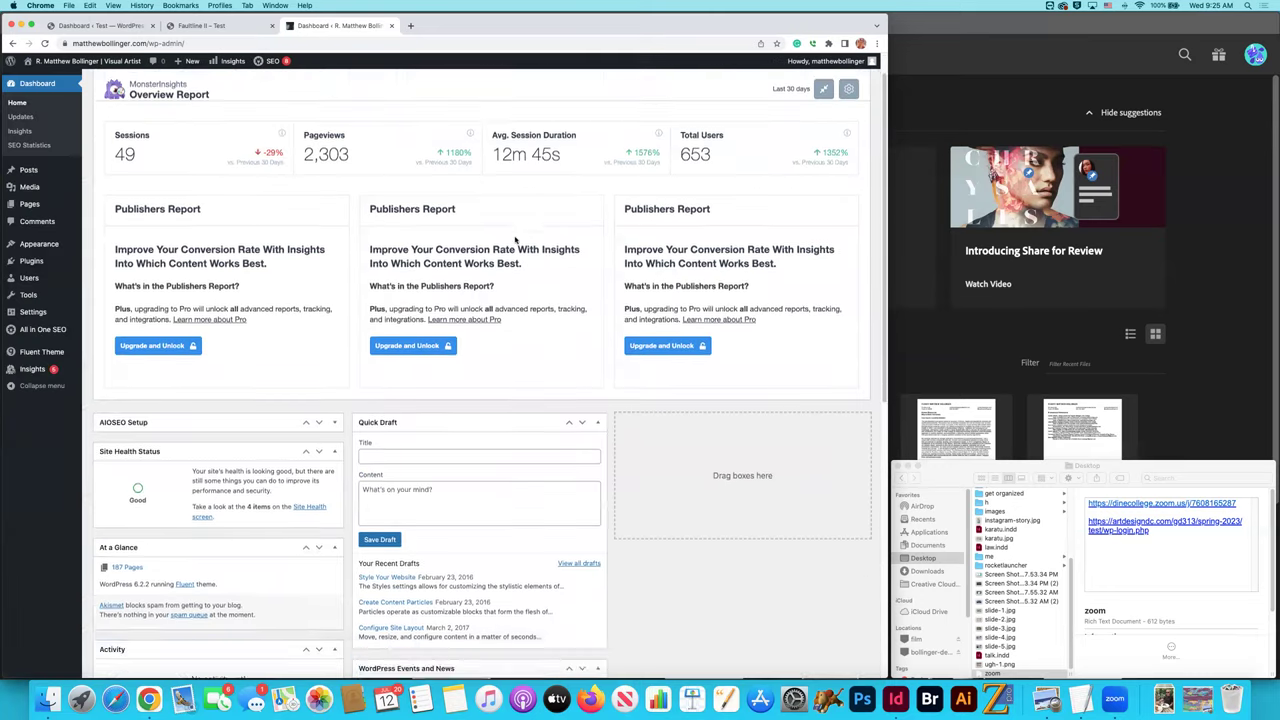
scroll(515, 240, down, 5)
scroll(515, 237, up, 6)
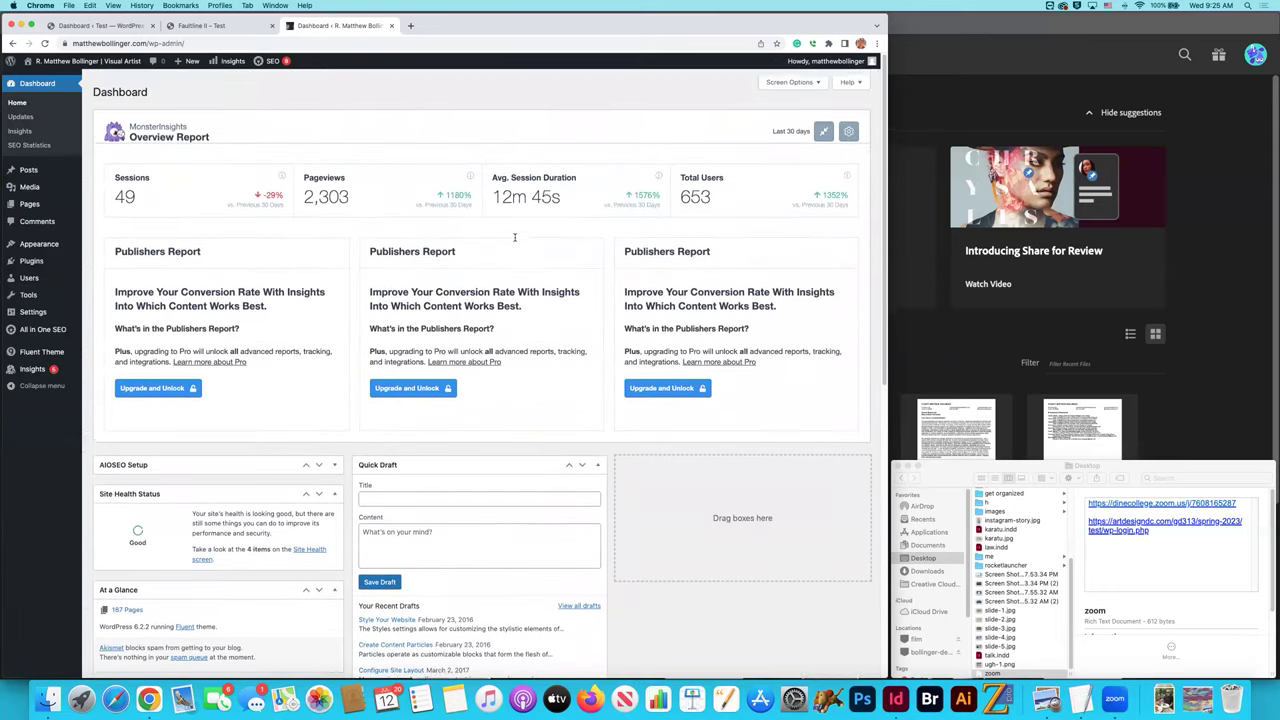
scroll(515, 240, down, 2)
scroll(515, 240, down, 4)
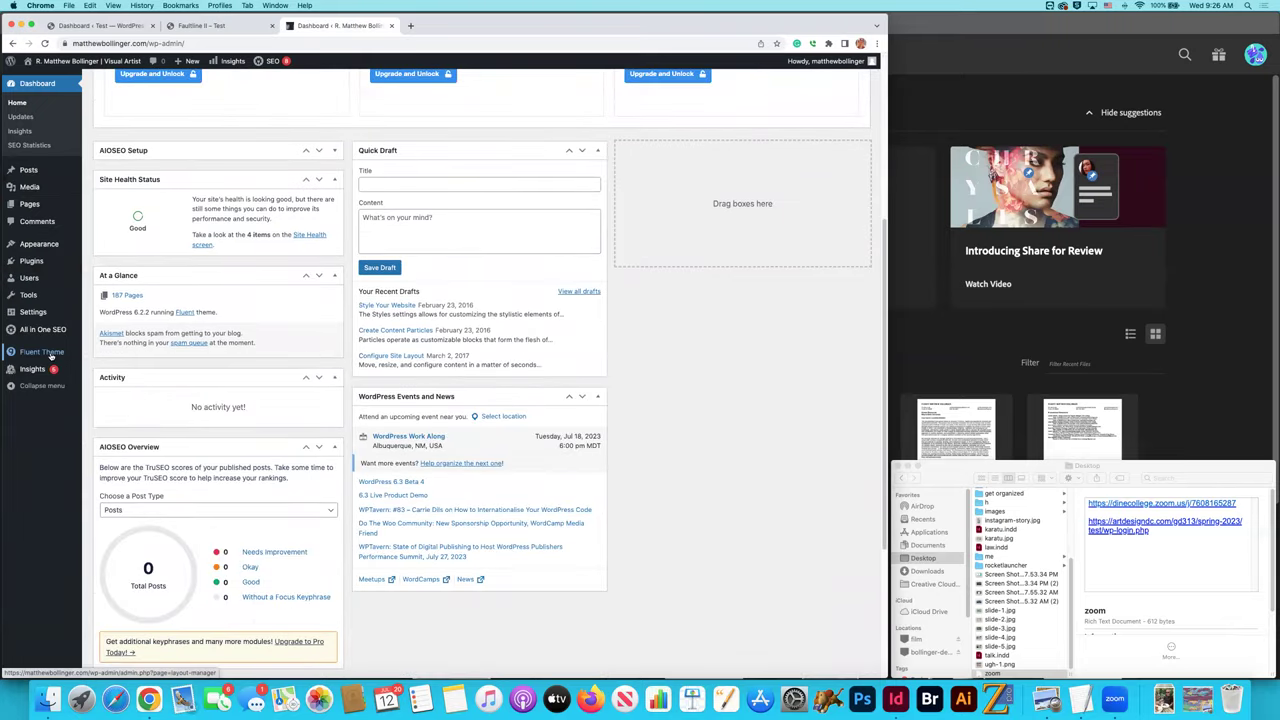
Open the live site's list of all pages and review the first page of entries down to the end.
click(105, 220)
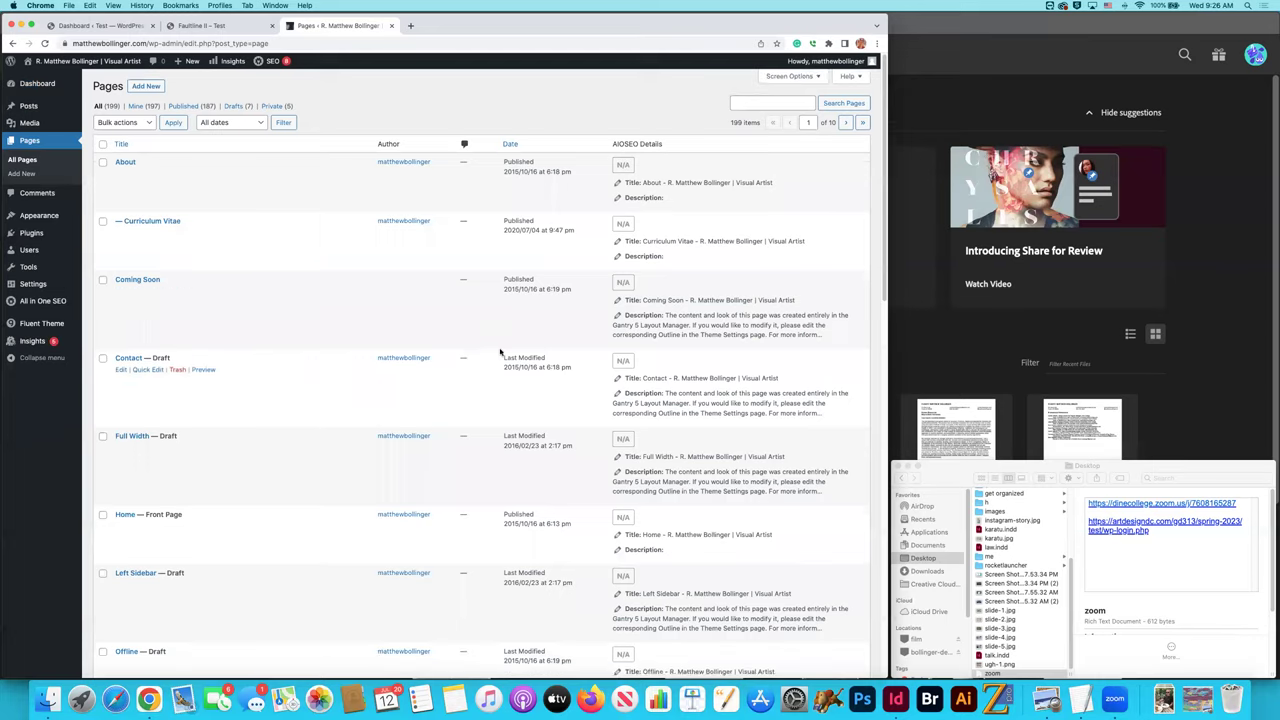
scroll(500, 351, down, 15)
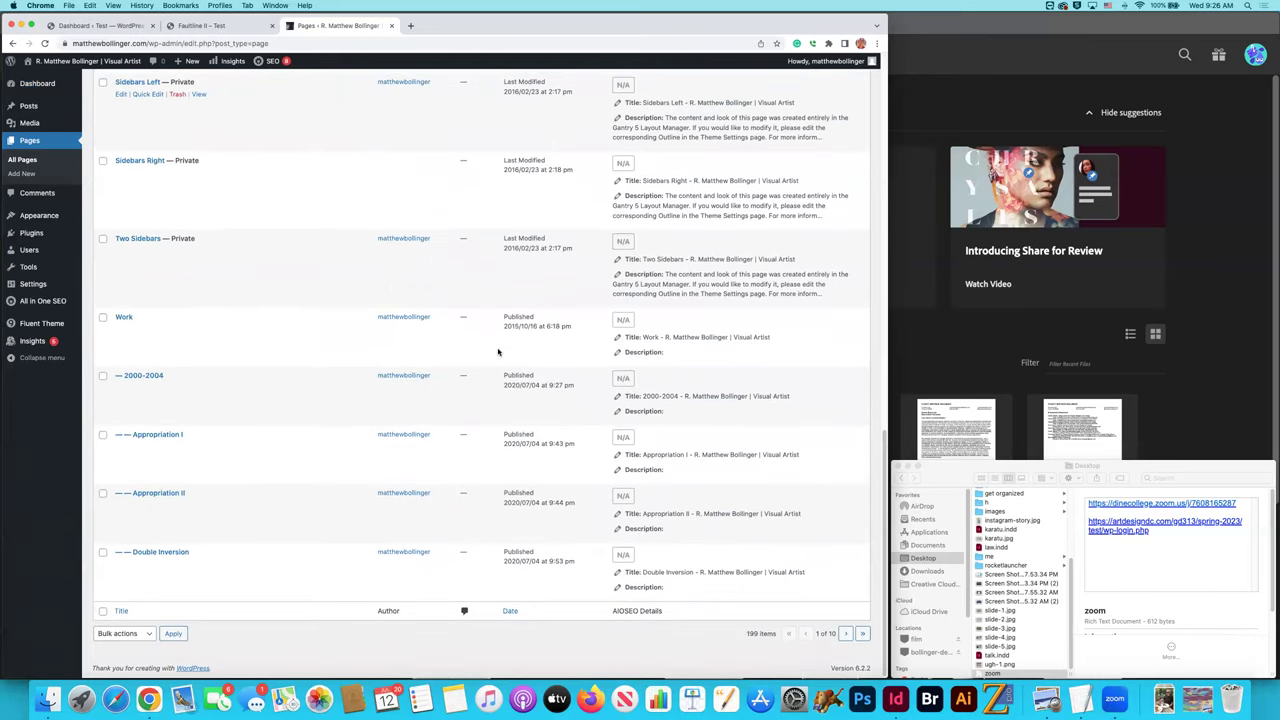
scroll(498, 351, up, 15)
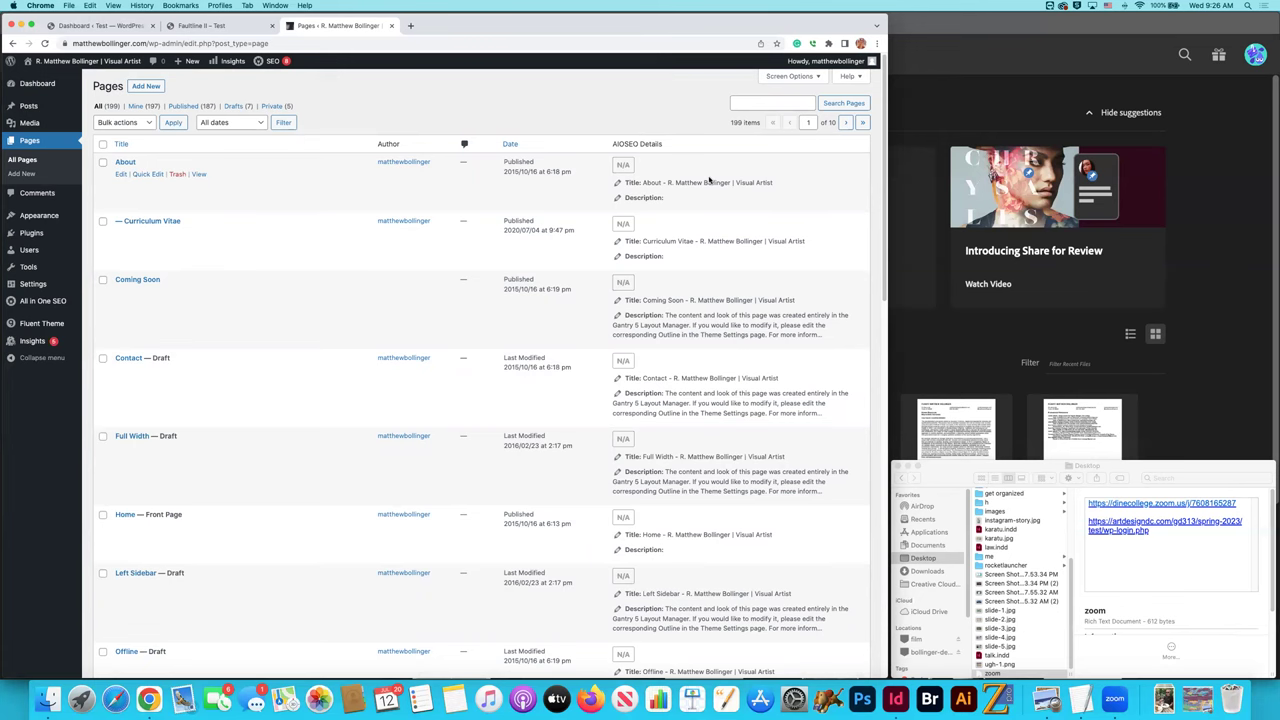
mouse_move(37, 84)
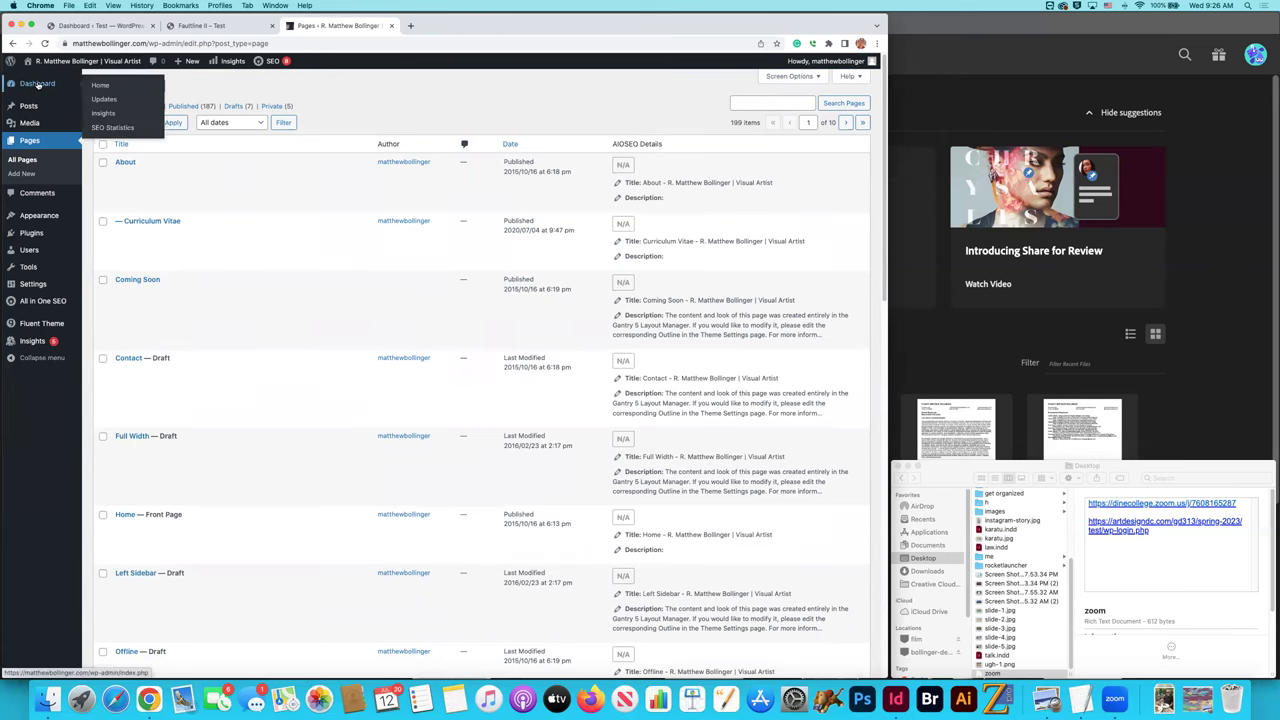
Switch to the test site's Faultline II page, clear the text selection and reveal the Portfolio submenu.
click(220, 25)
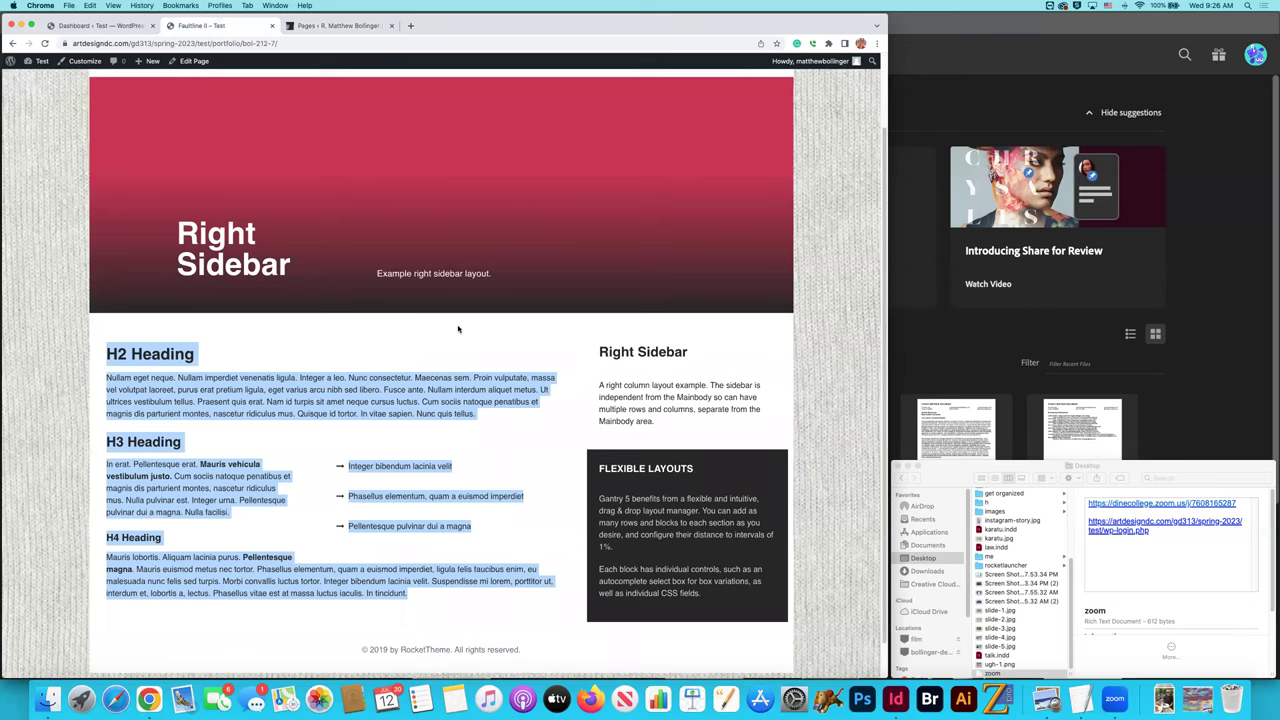
click(423, 355)
scroll(368, 253, up, 2)
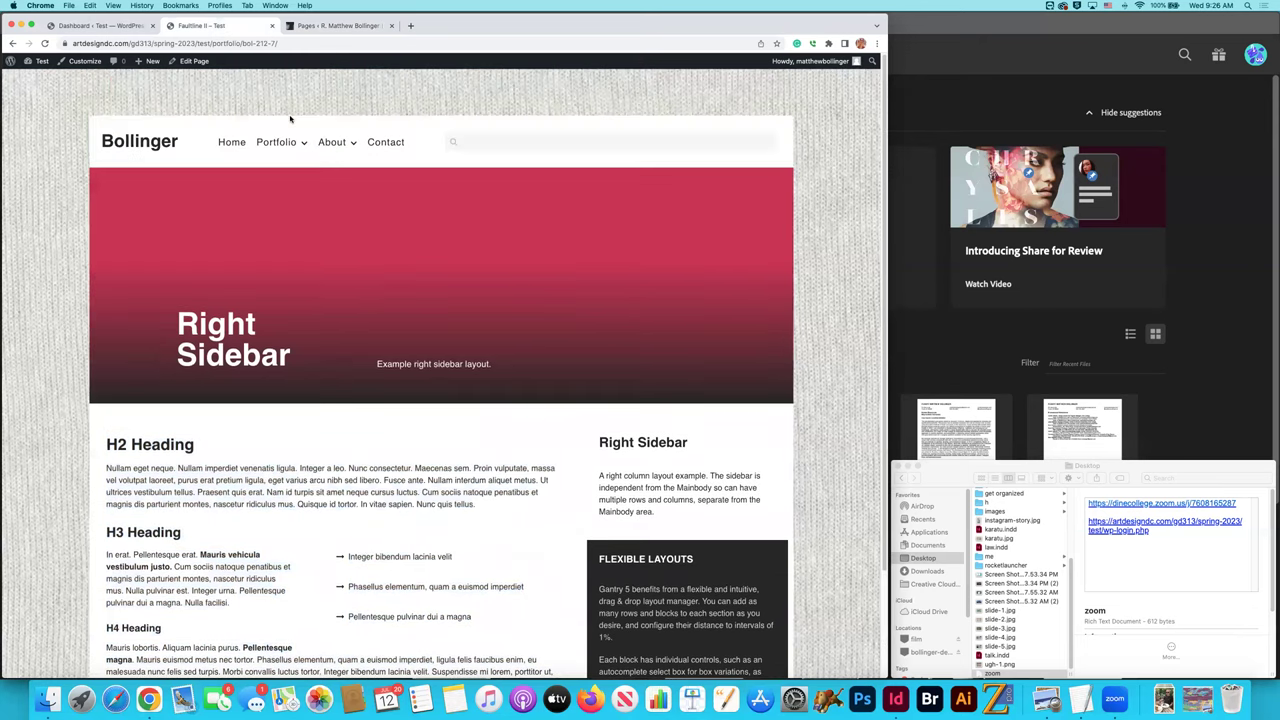
mouse_move(291, 147)
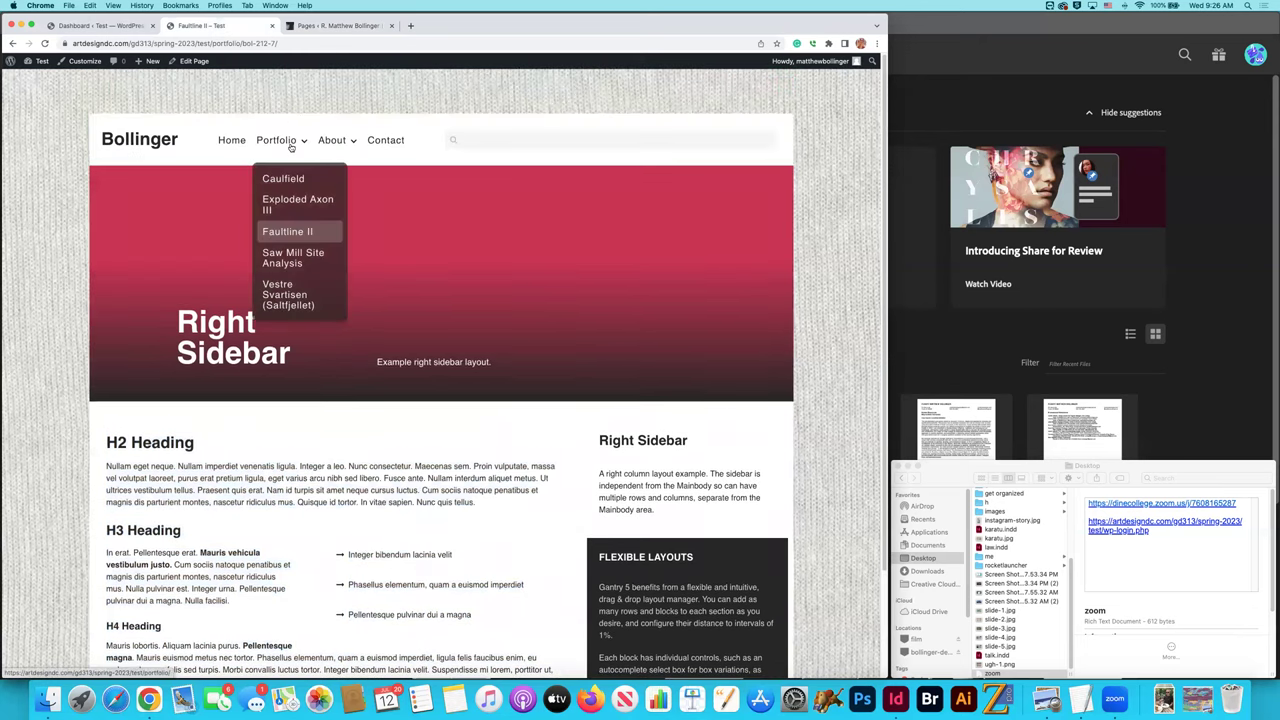
Return to the live site's admin and open the Fluent theme's Base Outline layout for review.
click(340, 27)
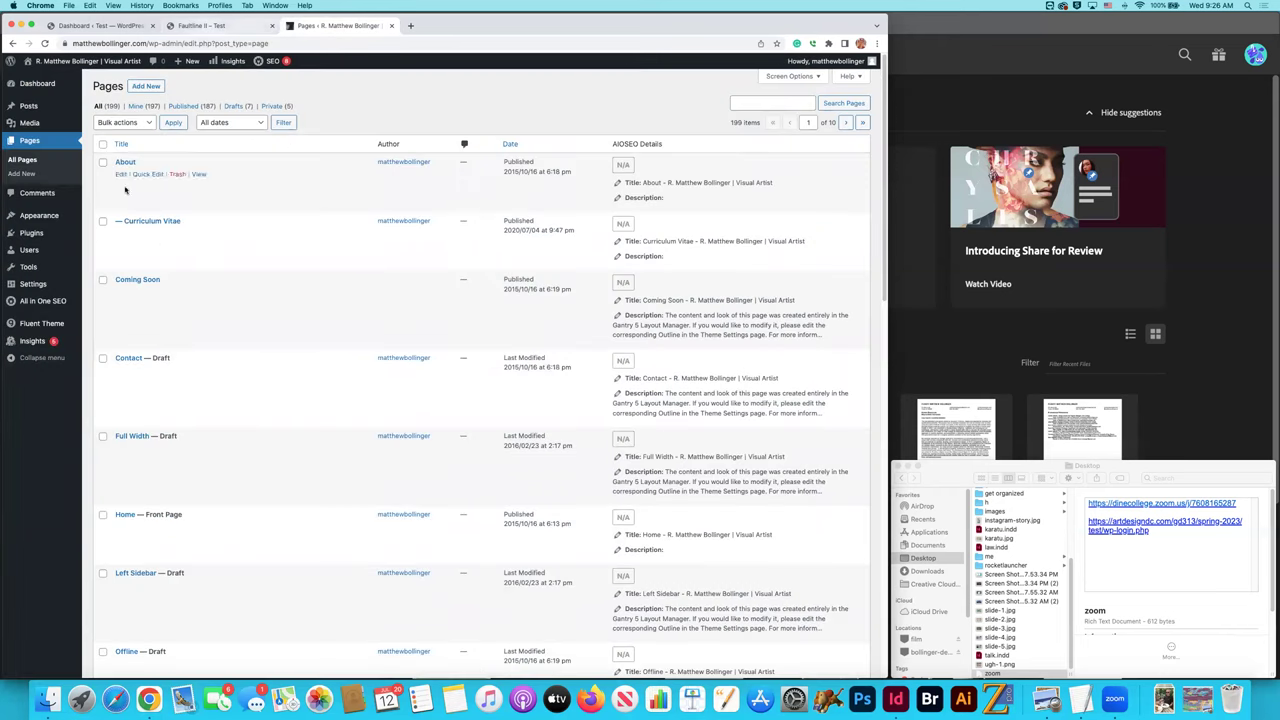
click(42, 324)
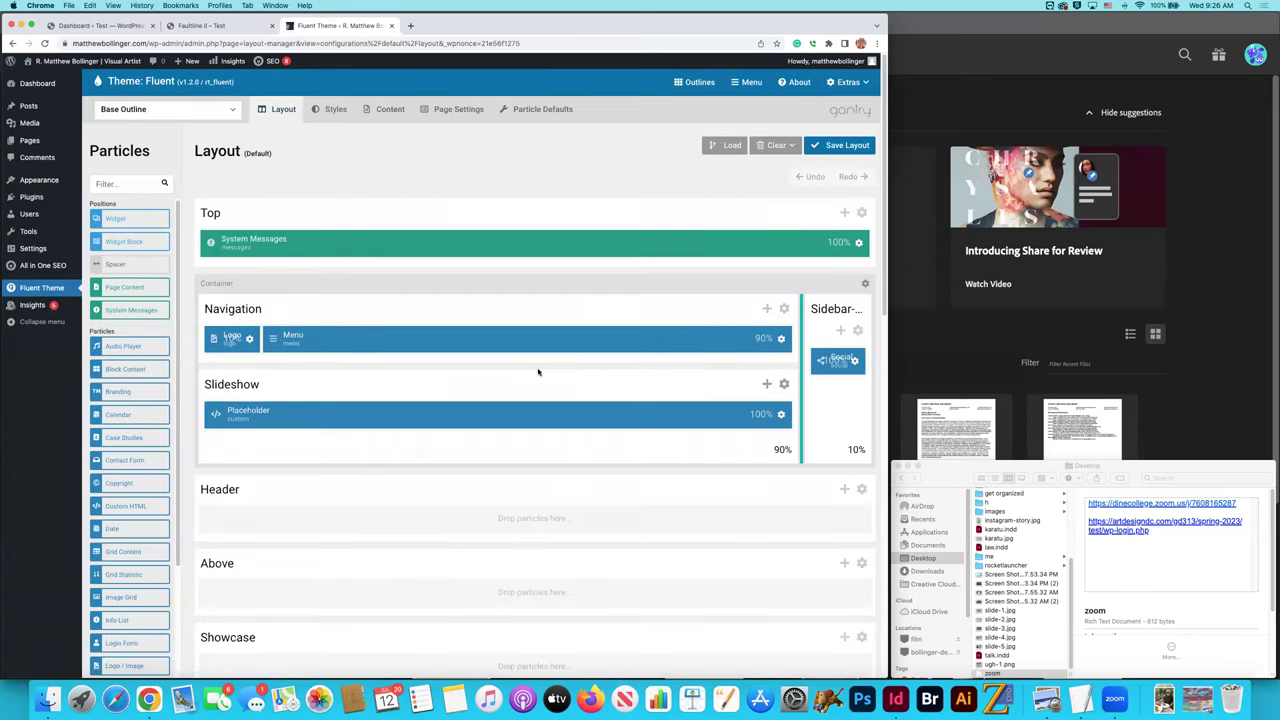
scroll(525, 340, down, 3)
scroll(537, 366, up, 3)
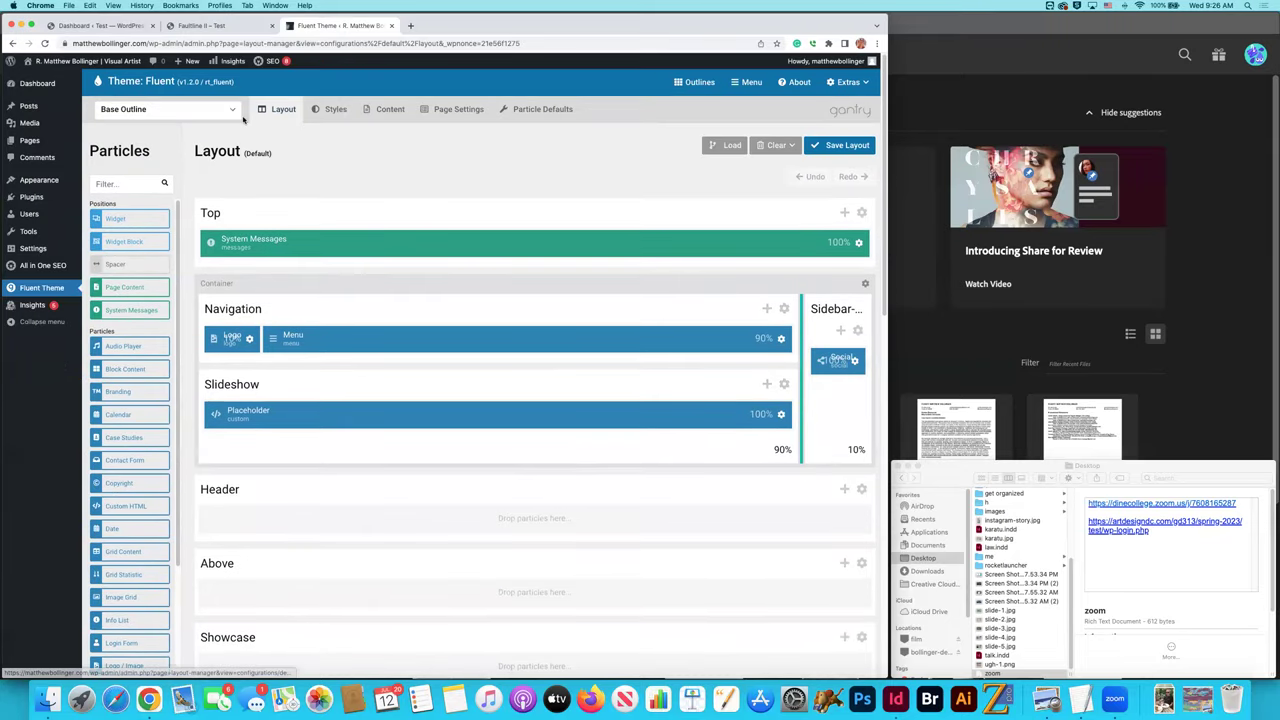
Switch the theme outline to Bol-202-2 and review its layout sections and their inheritance.
click(215, 110)
scroll(190, 178, down, 5)
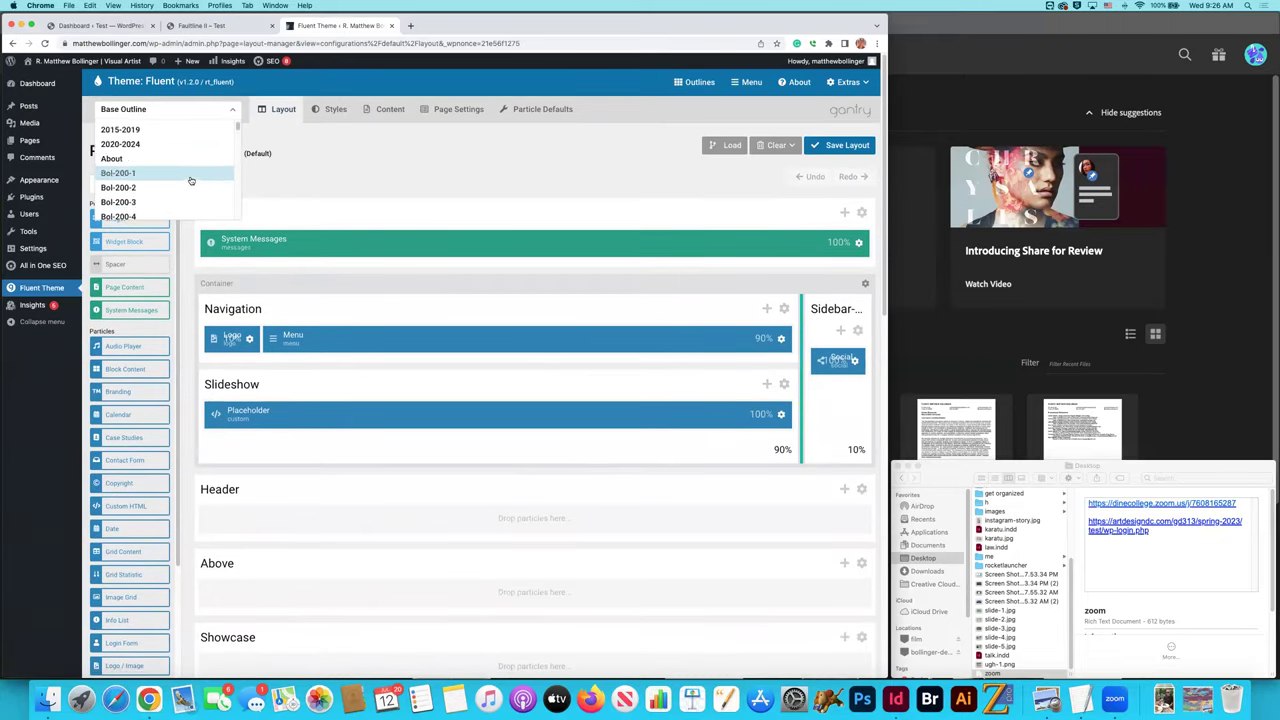
scroll(141, 175, down, 4)
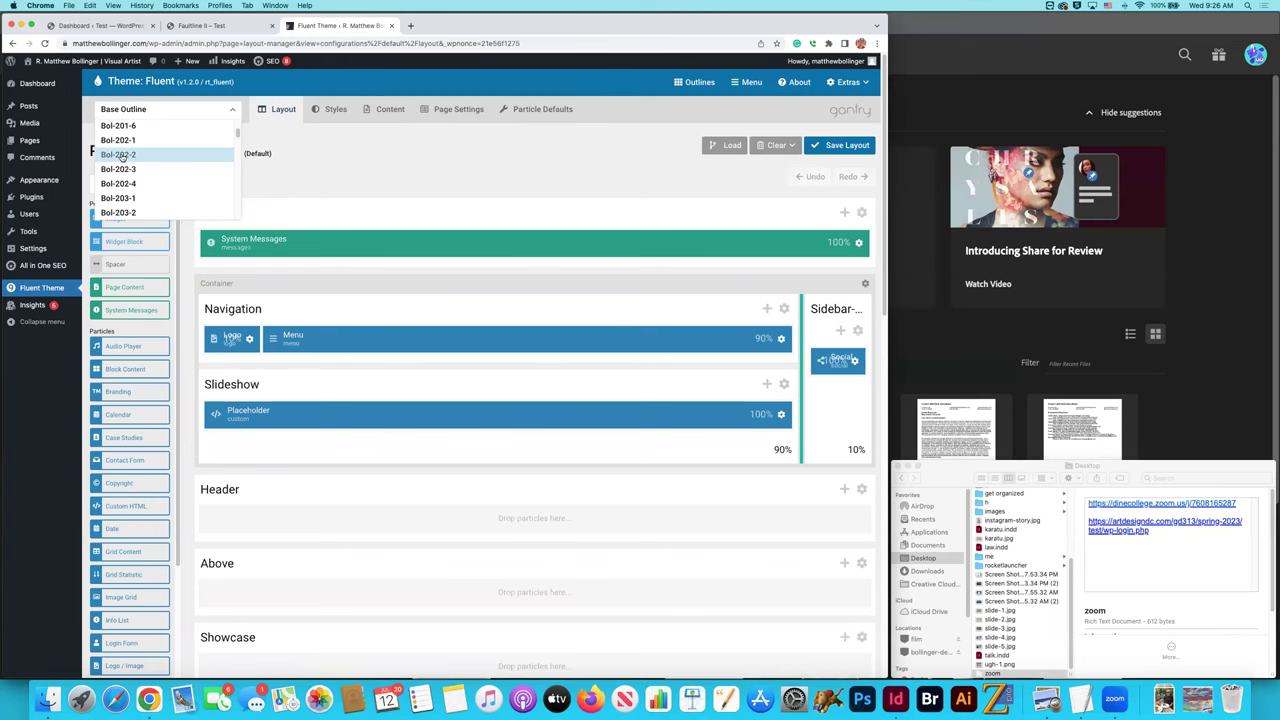
click(121, 157)
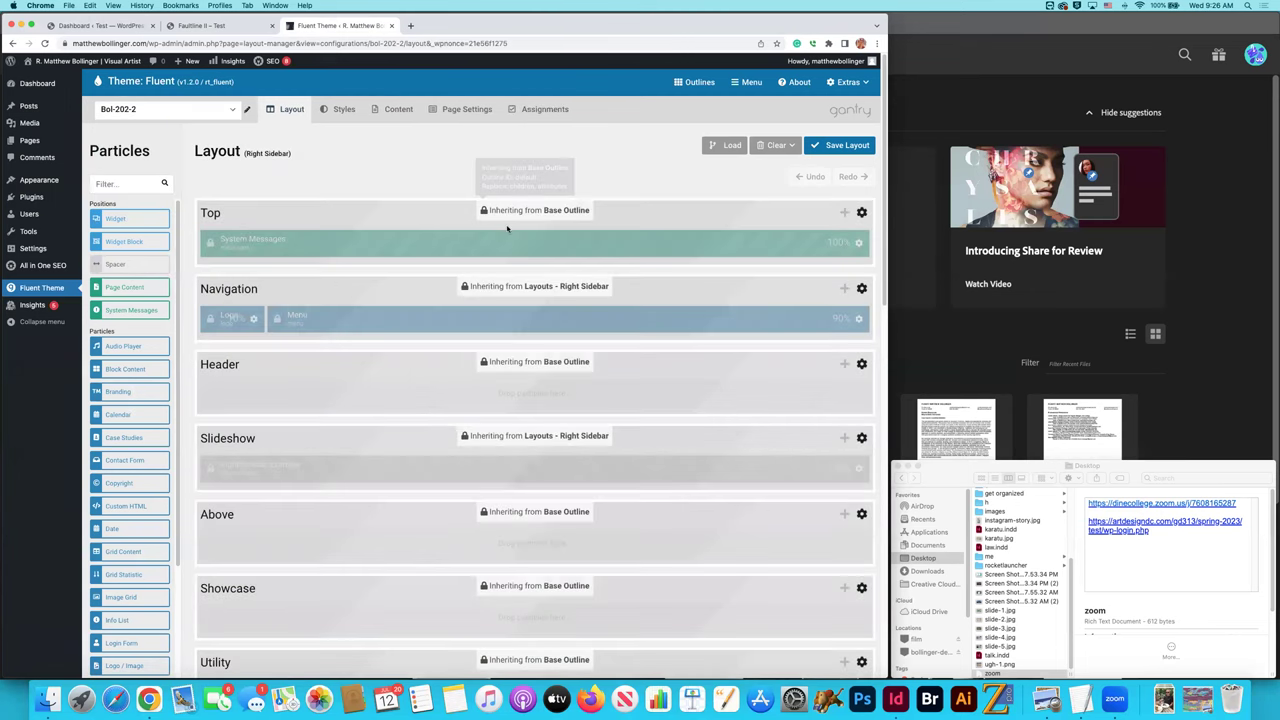
scroll(504, 230, down, 10)
scroll(353, 210, up, 10)
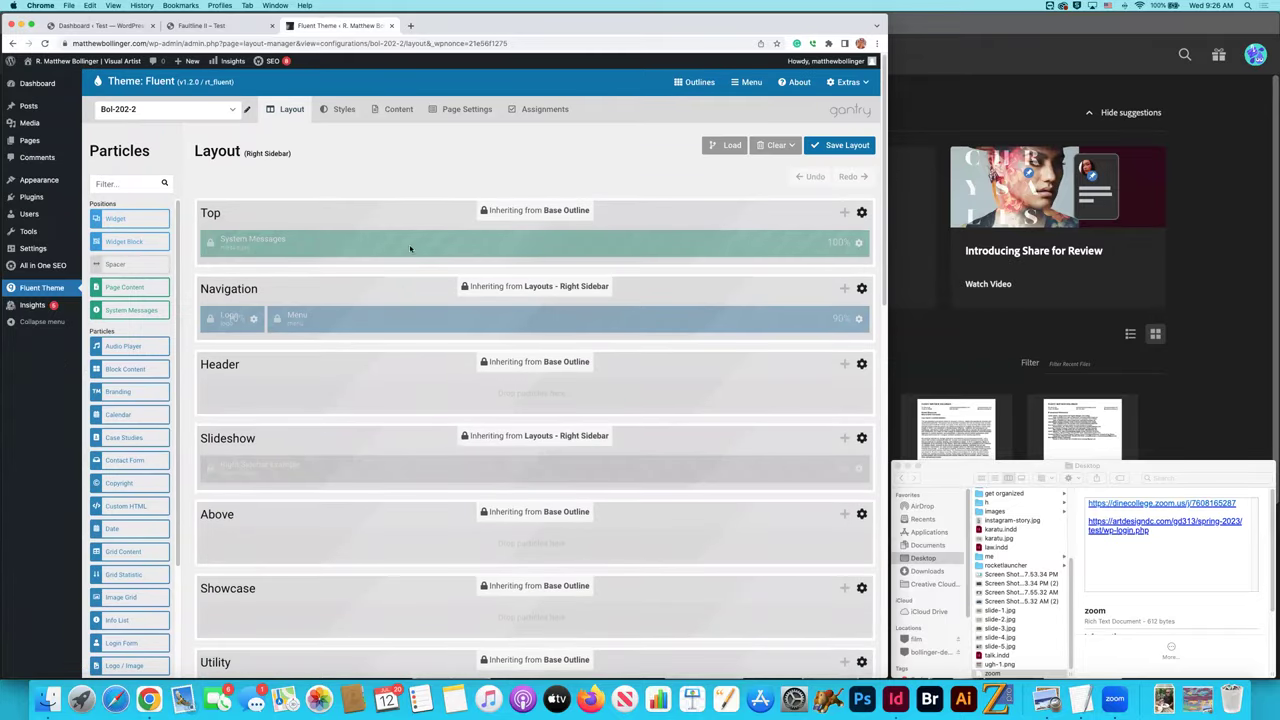
Open the settings of the Mainbar's Content particle and enlarge the Custom HTML field to show all its code.
scroll(677, 245, down, 8)
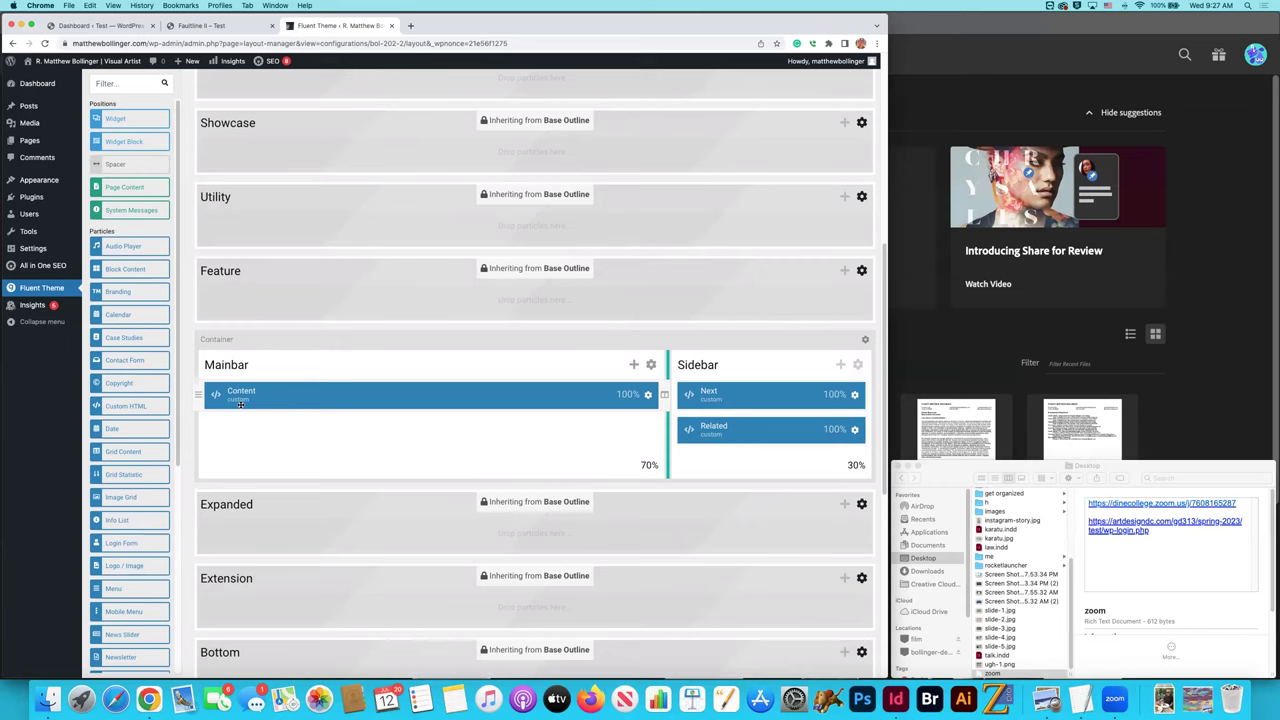
click(647, 396)
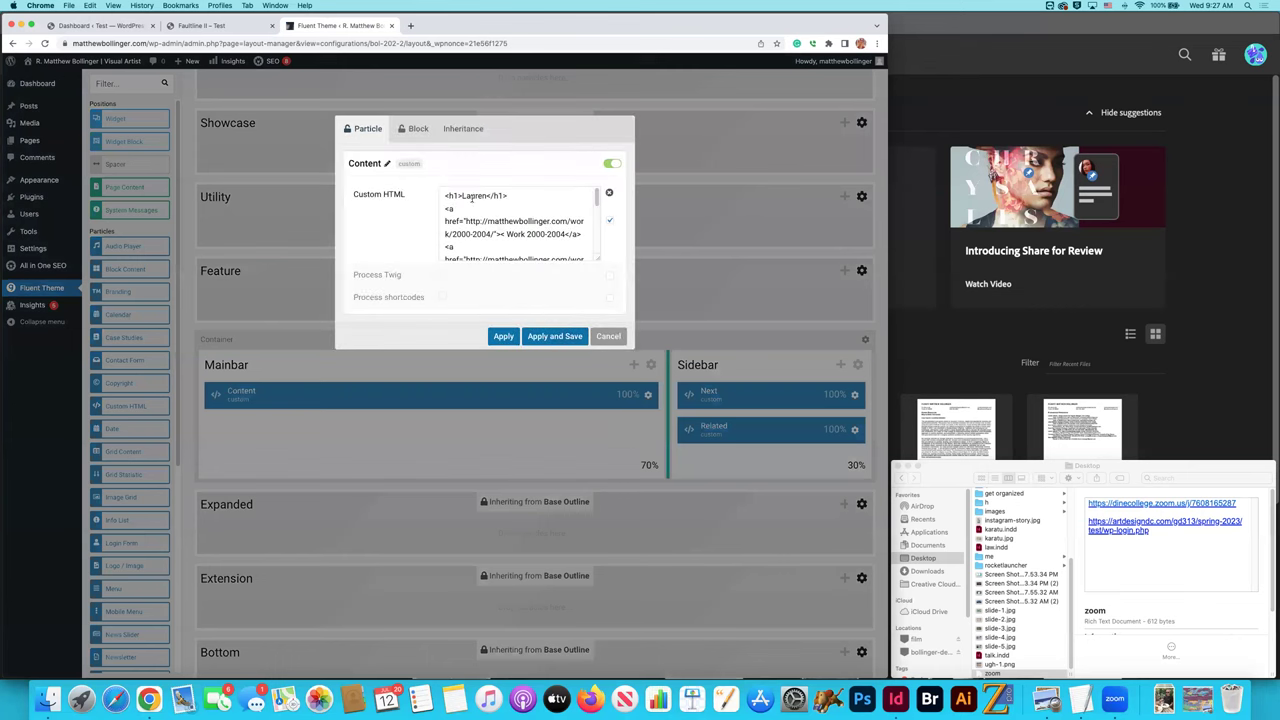
click(595, 259)
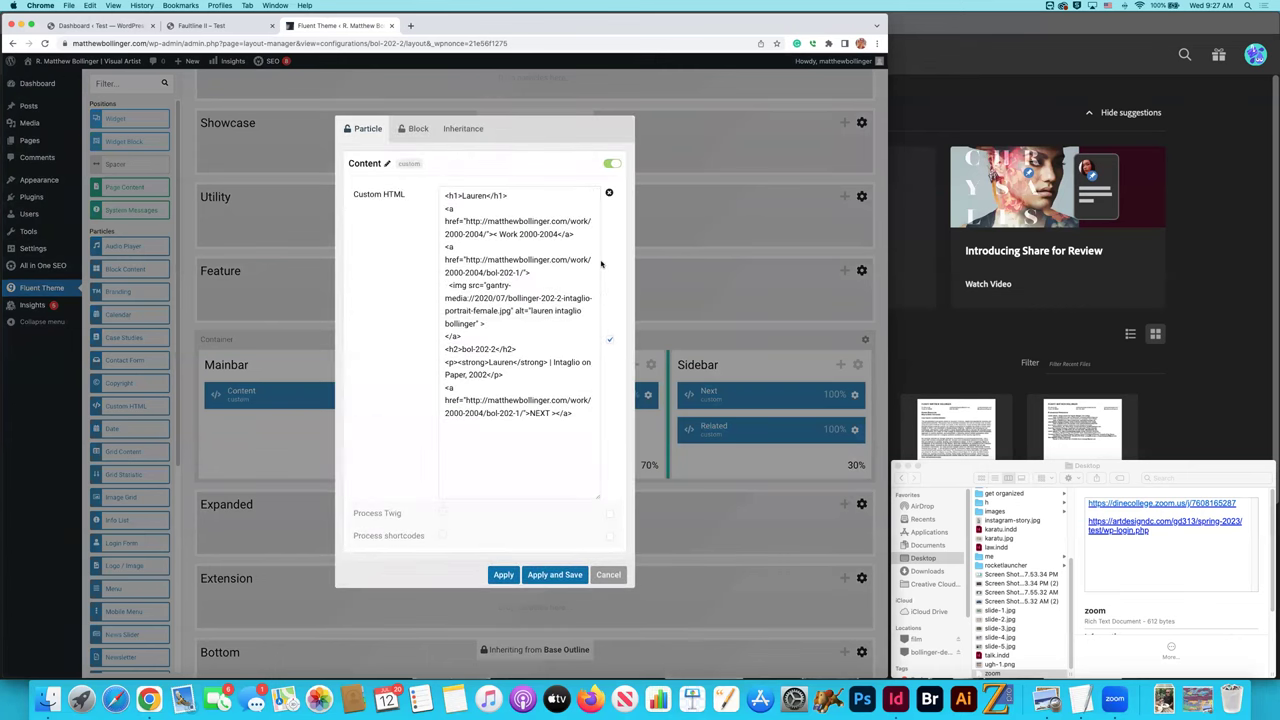
Highlight in turn the h1 heading, the Work 2000-2004 link and the bol-202-1 link with its image source in the HTML.
drag(510, 196, 444, 196)
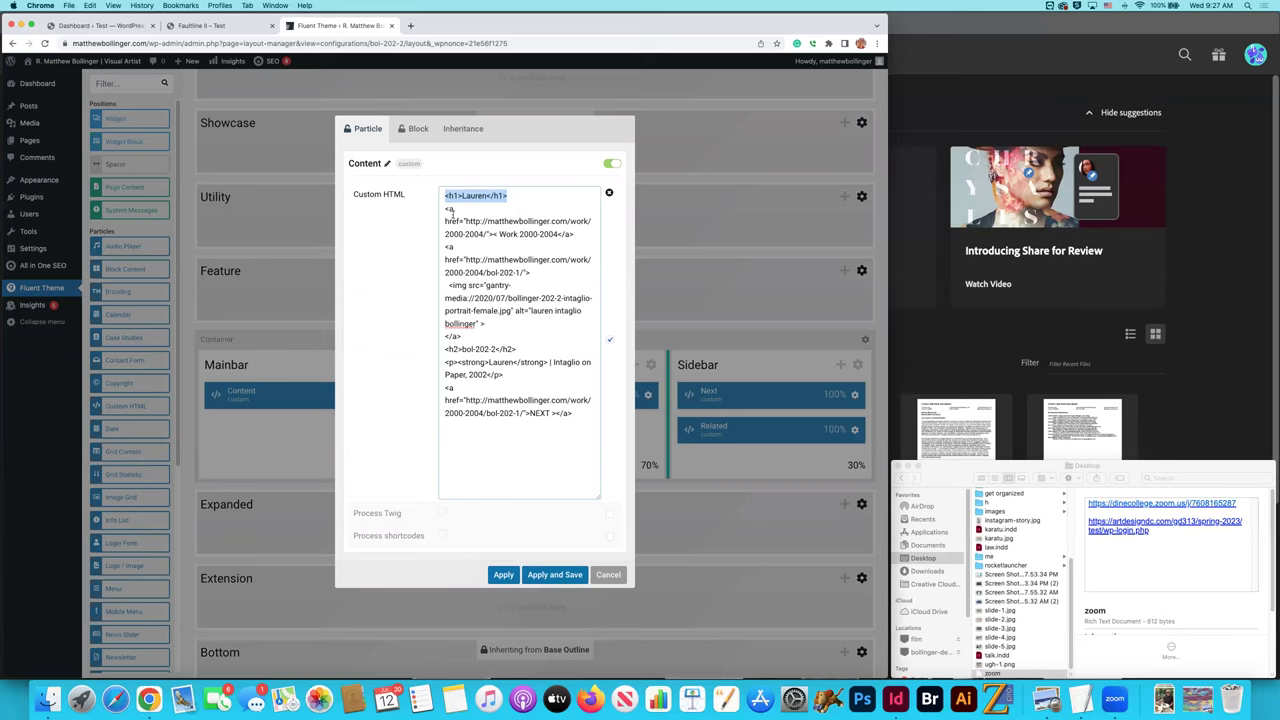
drag(445, 208, 471, 242)
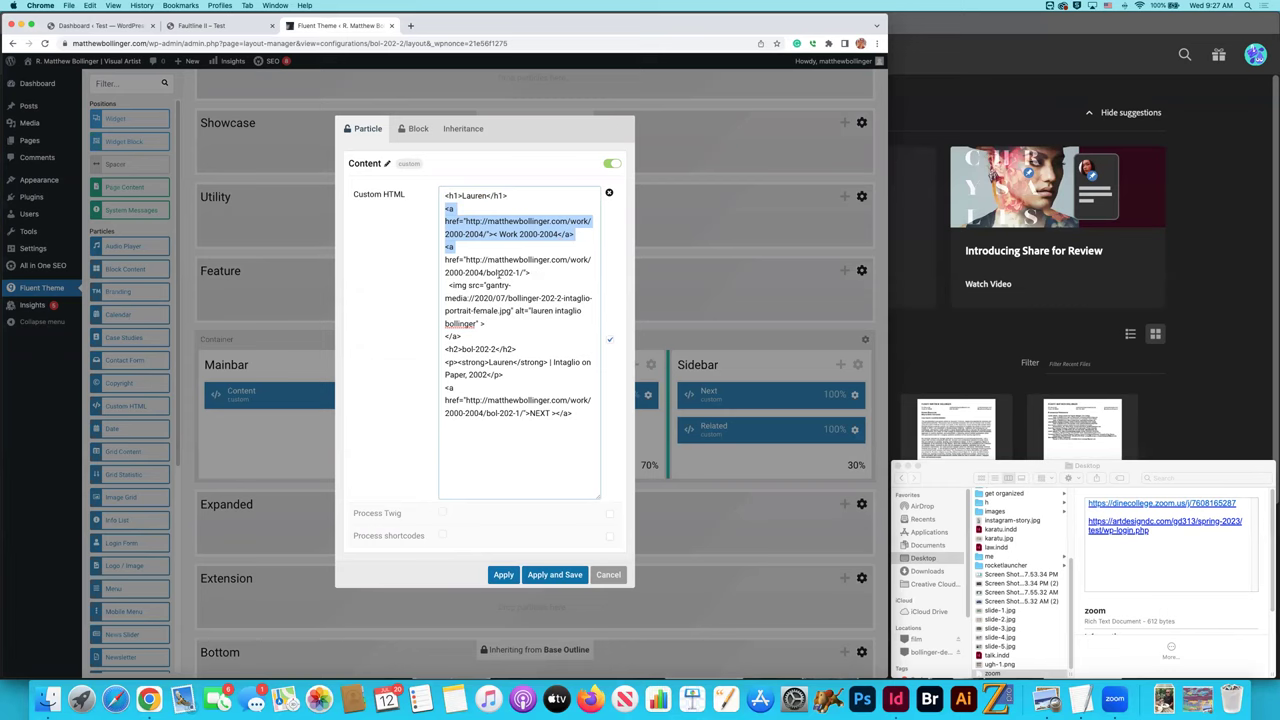
drag(446, 259, 511, 311)
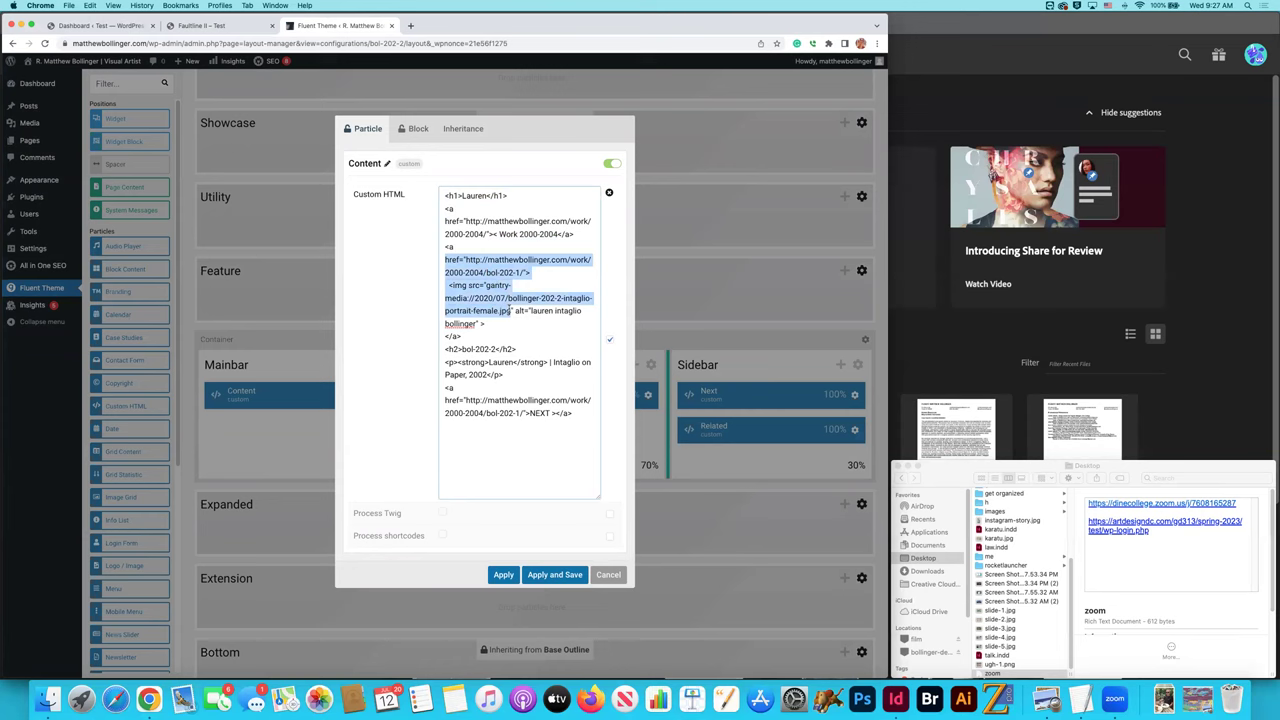
Highlight the image file name and the image's alt text in the Custom HTML.
click(511, 311)
mouse_move(508, 298)
mouse_down()
mouse_move(496, 311)
mouse_move(511, 311)
mouse_up()
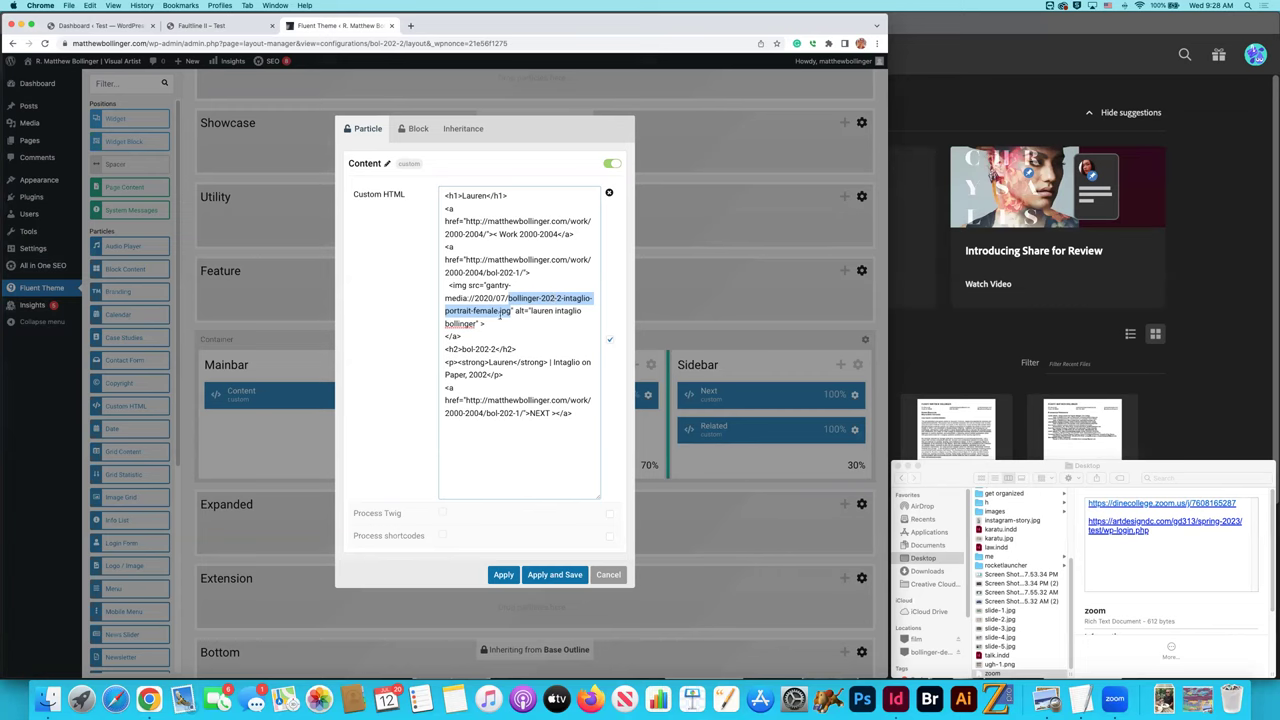
click(540, 311)
drag(530, 311, 476, 321)
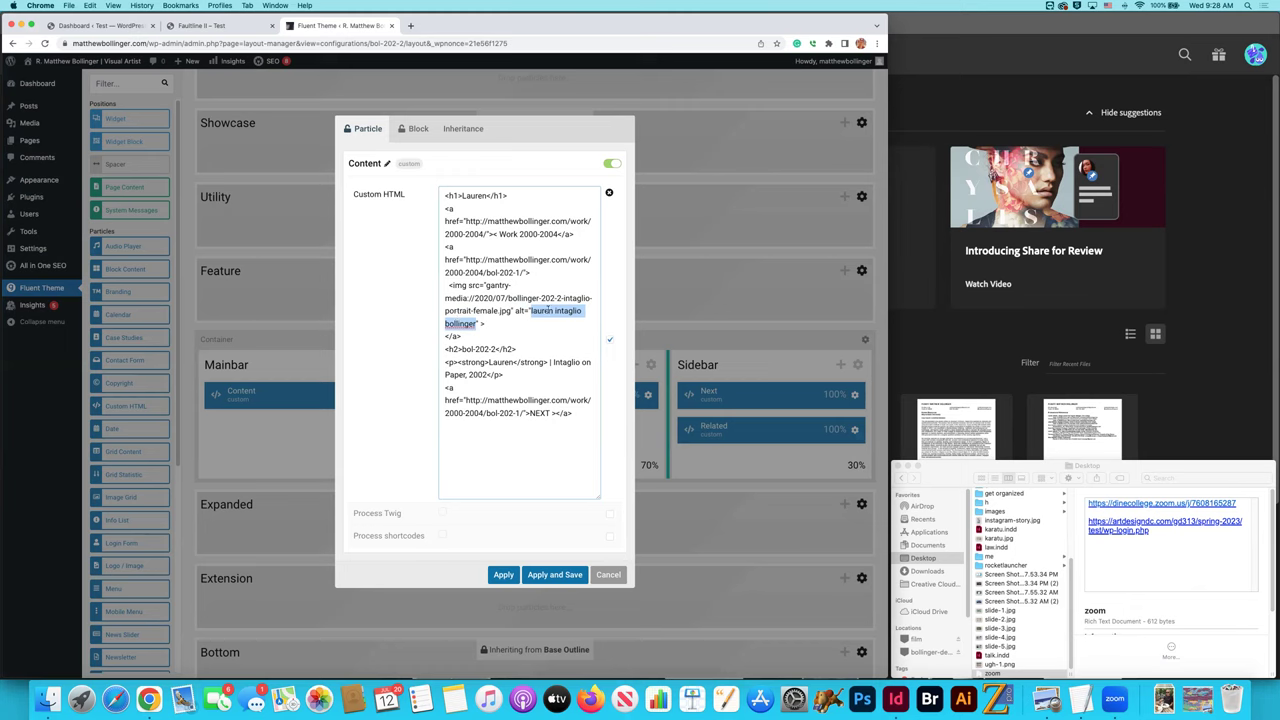
Highlight in turn the alt text, the h1 and h2 headings, the NEXT link address and the image link address, and check the test page.
click(531, 311)
drag(531, 311, 476, 321)
drag(508, 196, 444, 196)
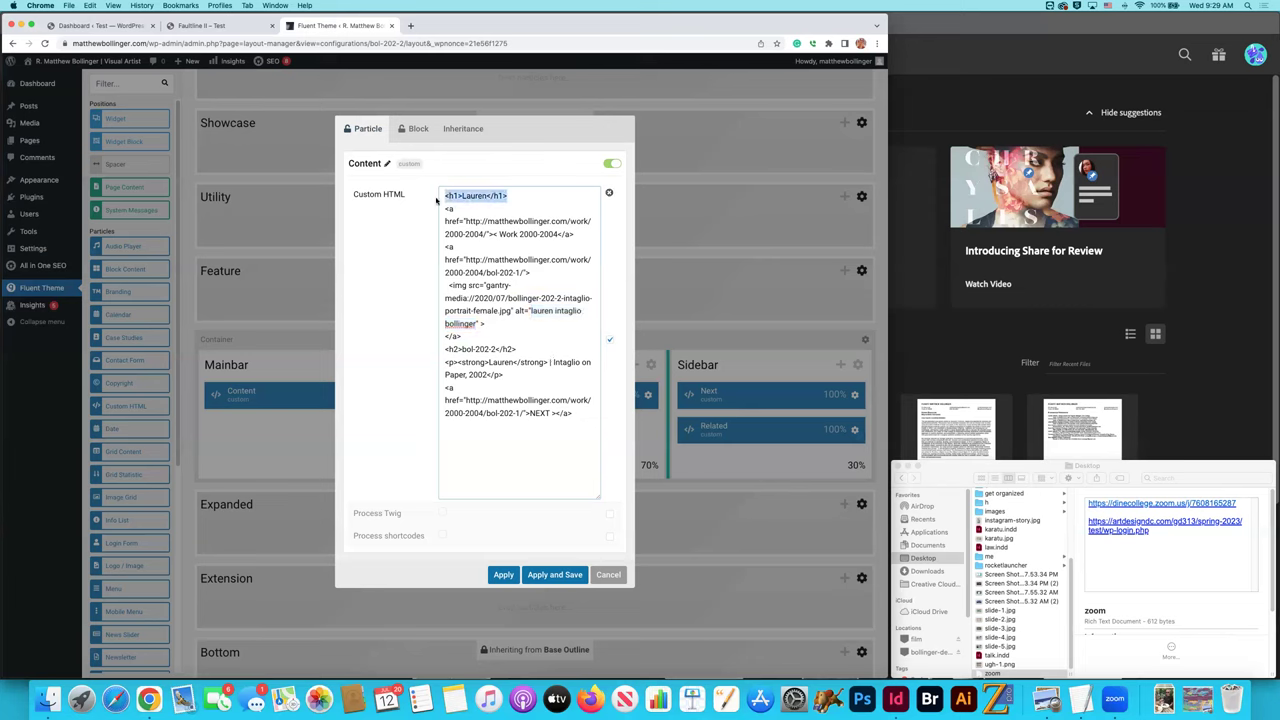
drag(515, 349, 446, 350)
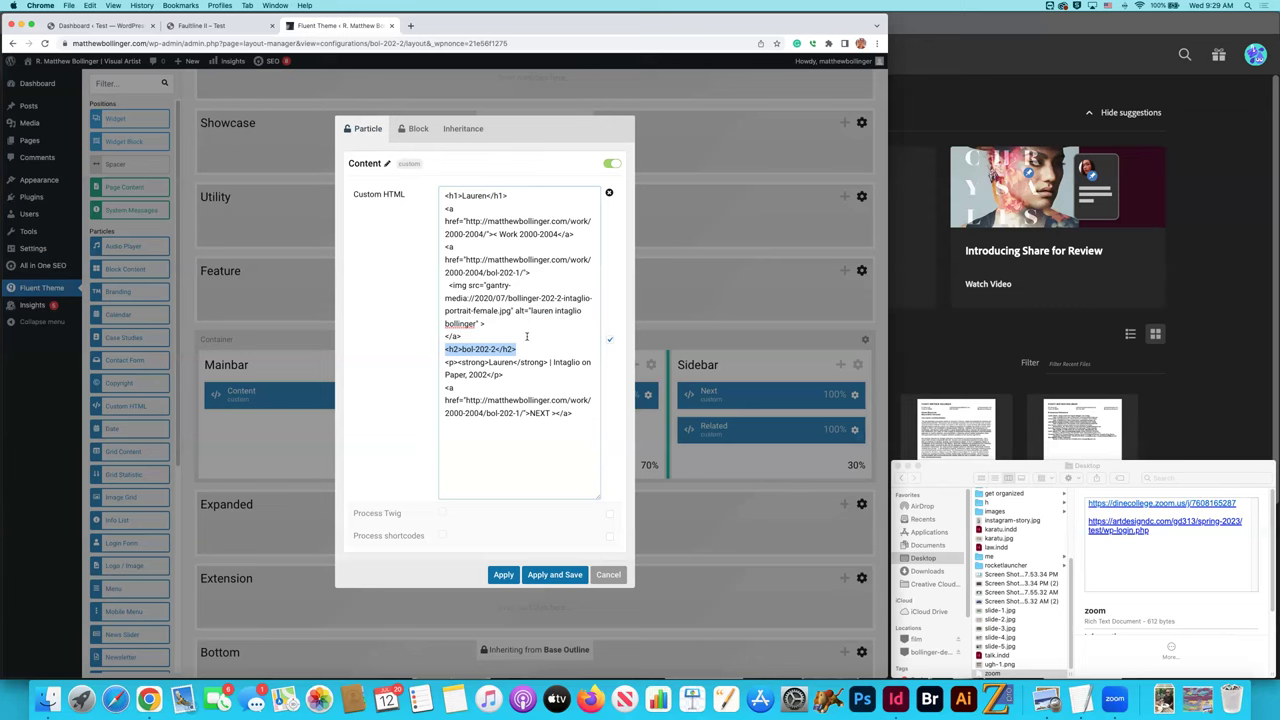
drag(467, 400, 518, 413)
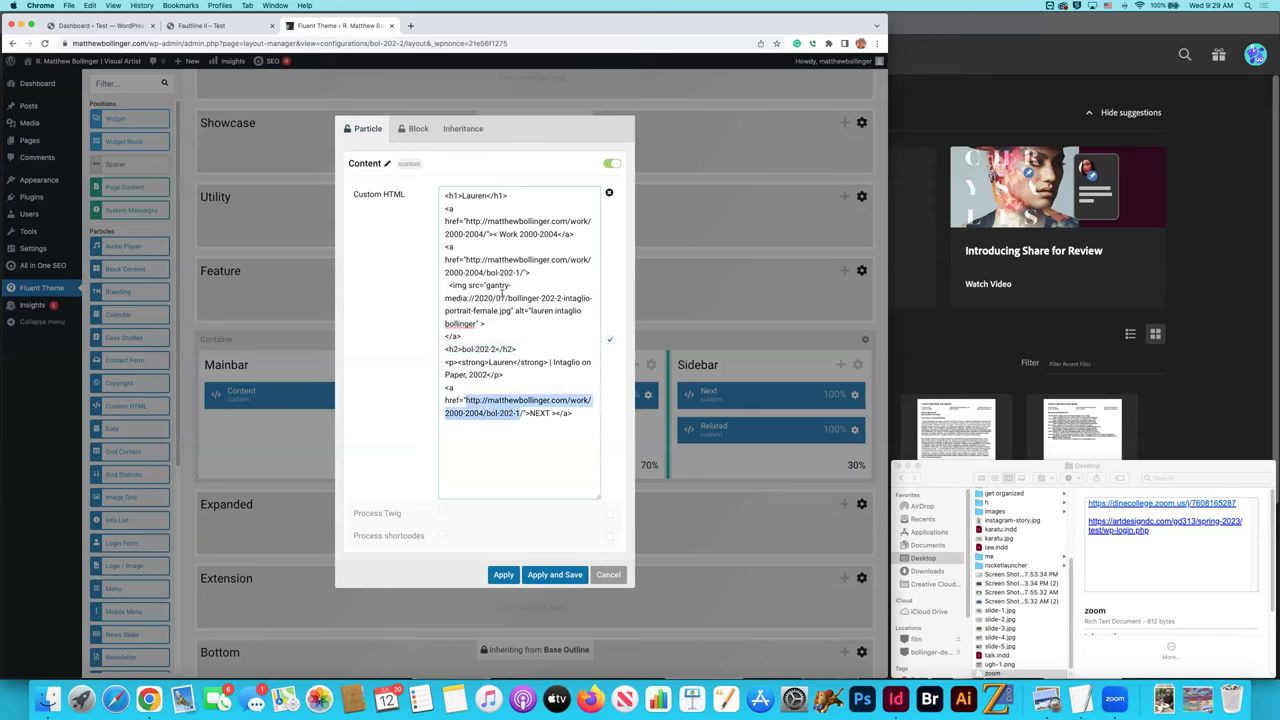
drag(466, 259, 521, 272)
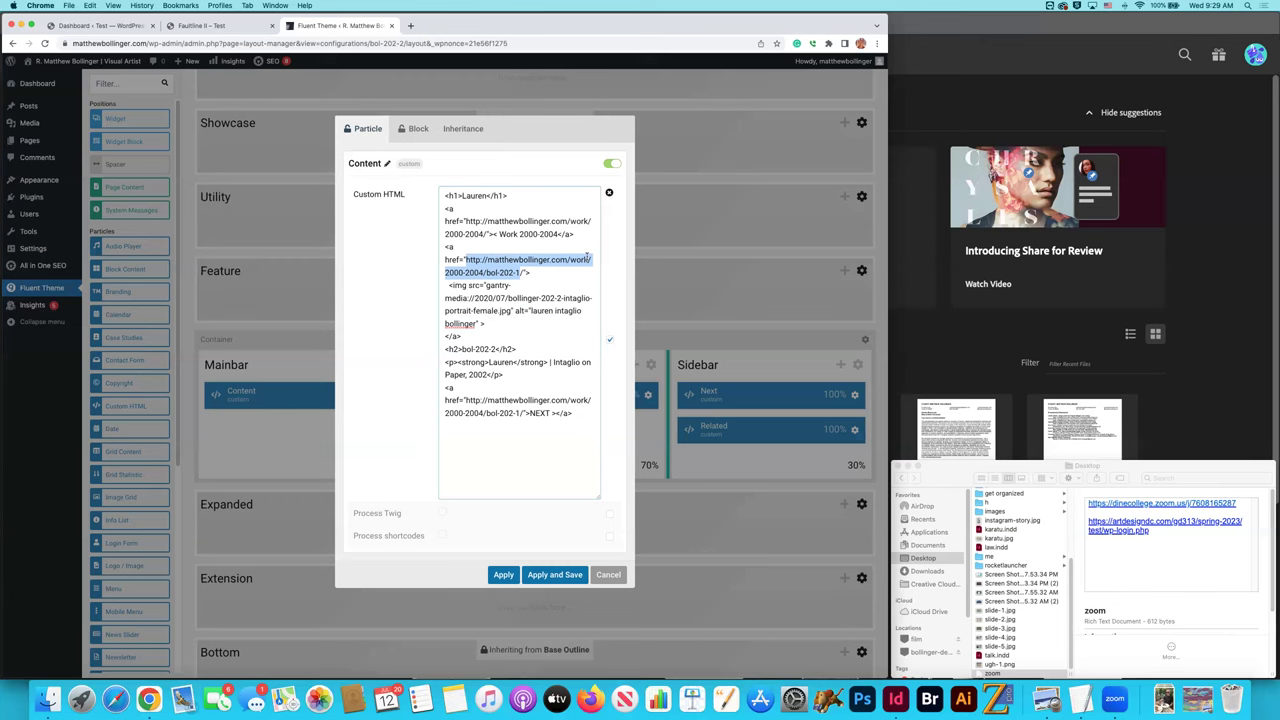
click(205, 25)
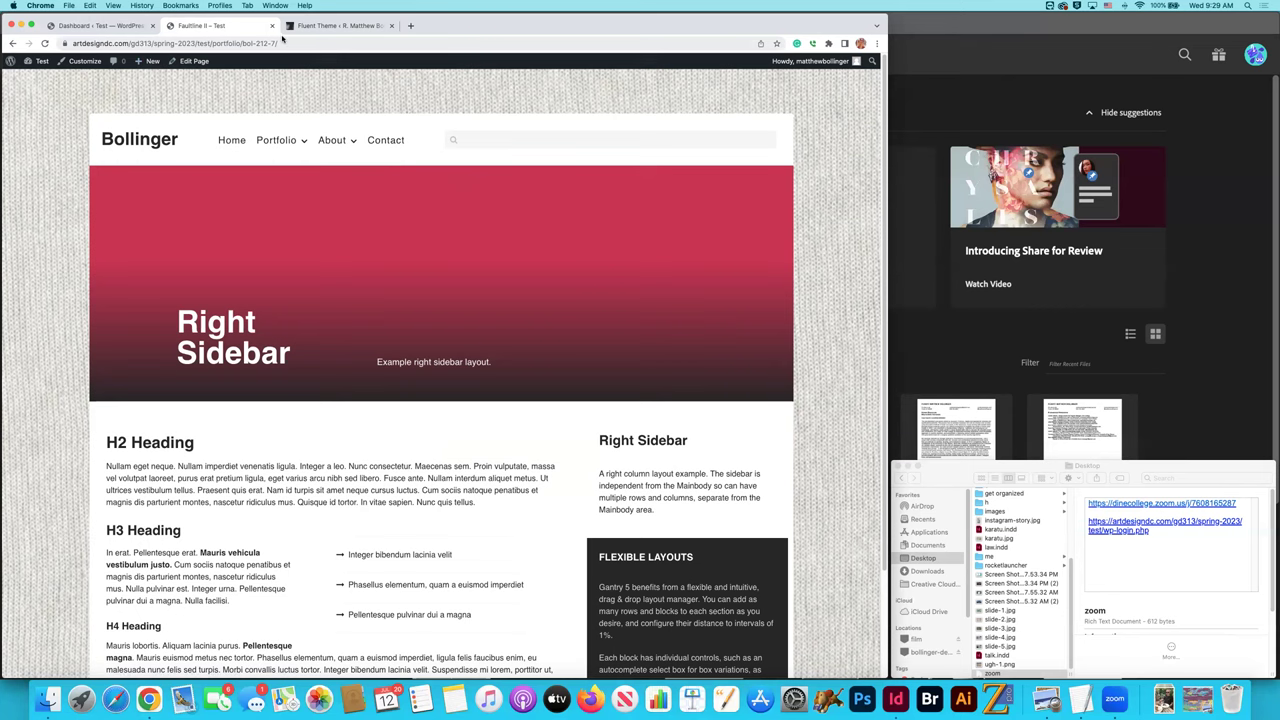
click(334, 27)
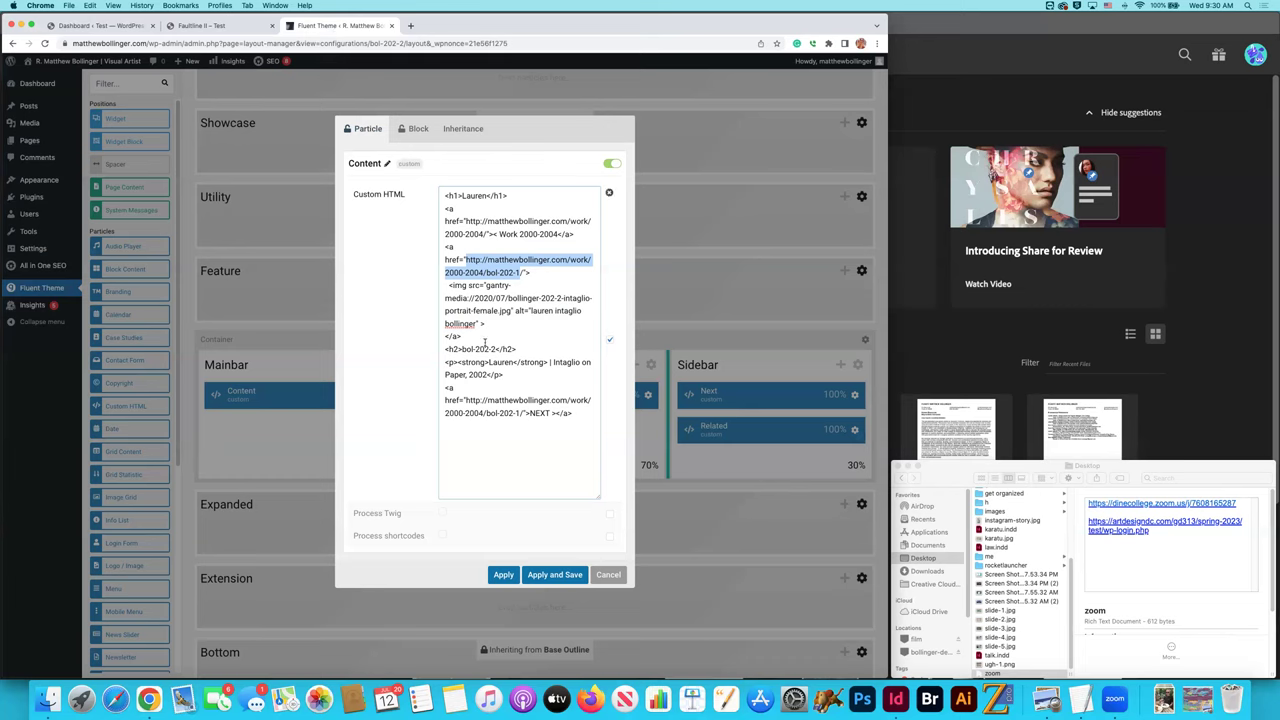
Copy the Content particle's entire Custom HTML into a new TextEdit document placed beside the browser.
triple_click(564, 411)
key(super+a)
key(super+c)
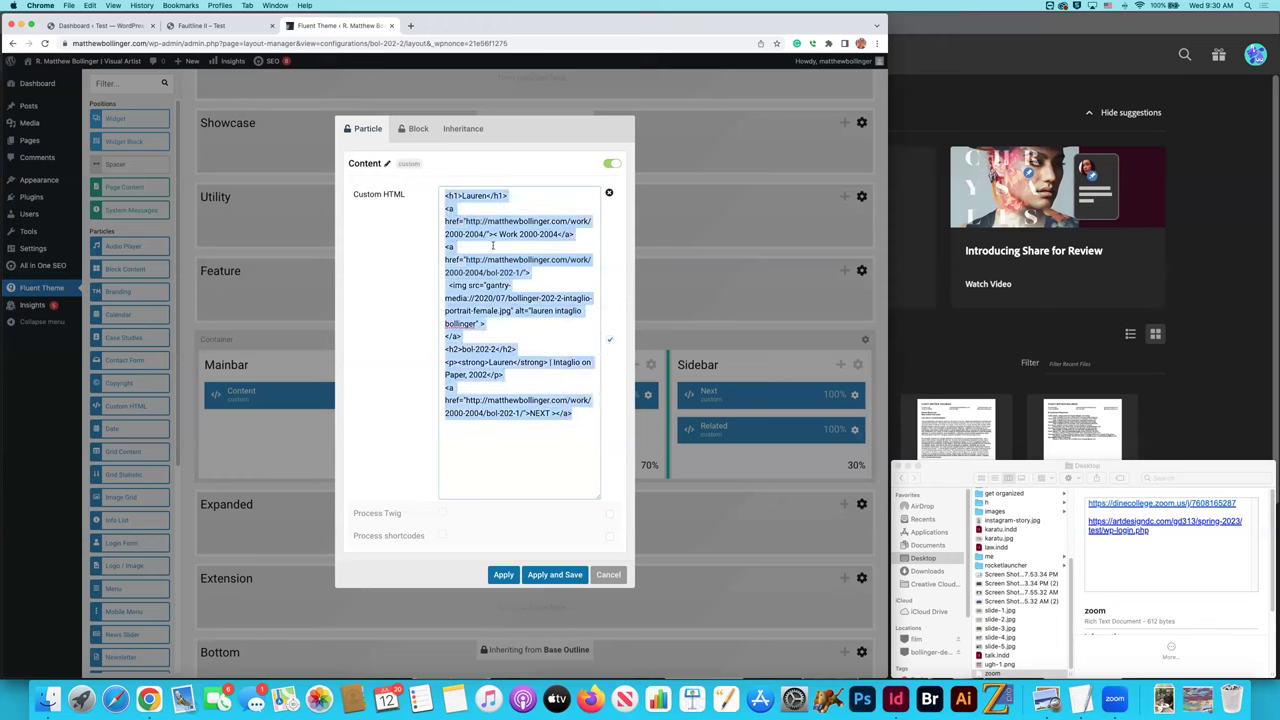
key(super+Tab)
key(super+Tab)
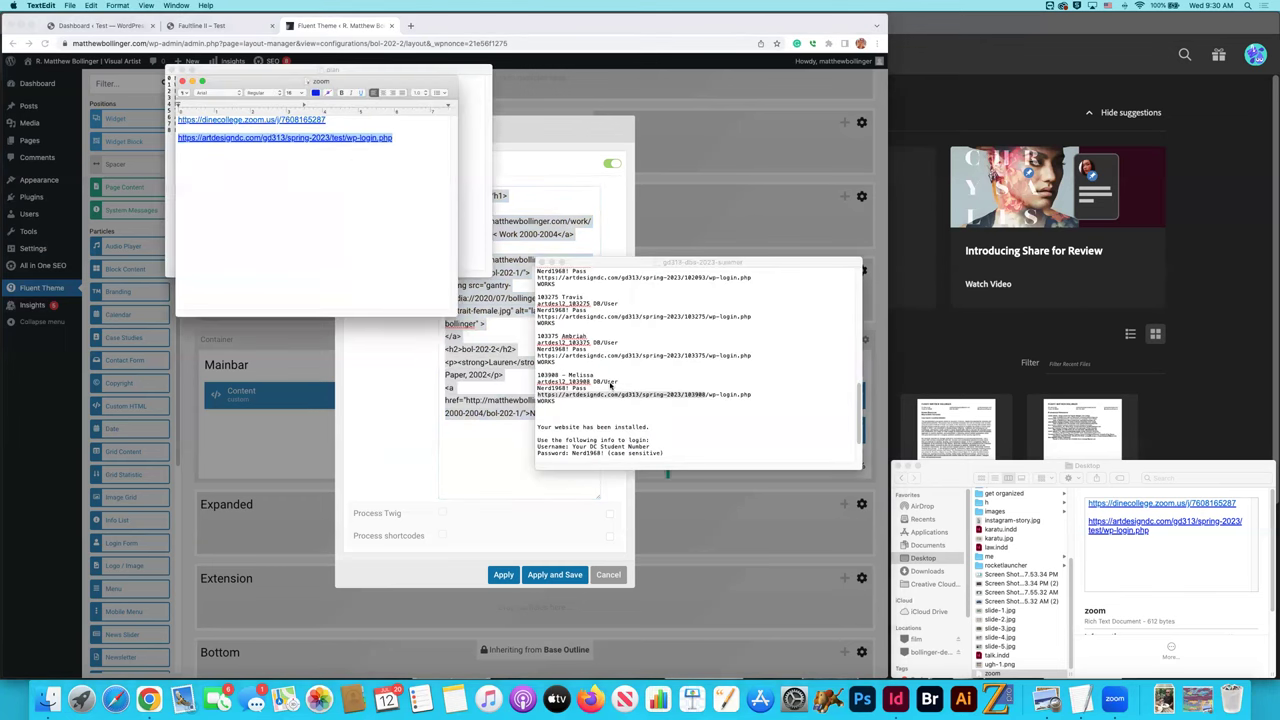
key(super+n)
click(541, 263)
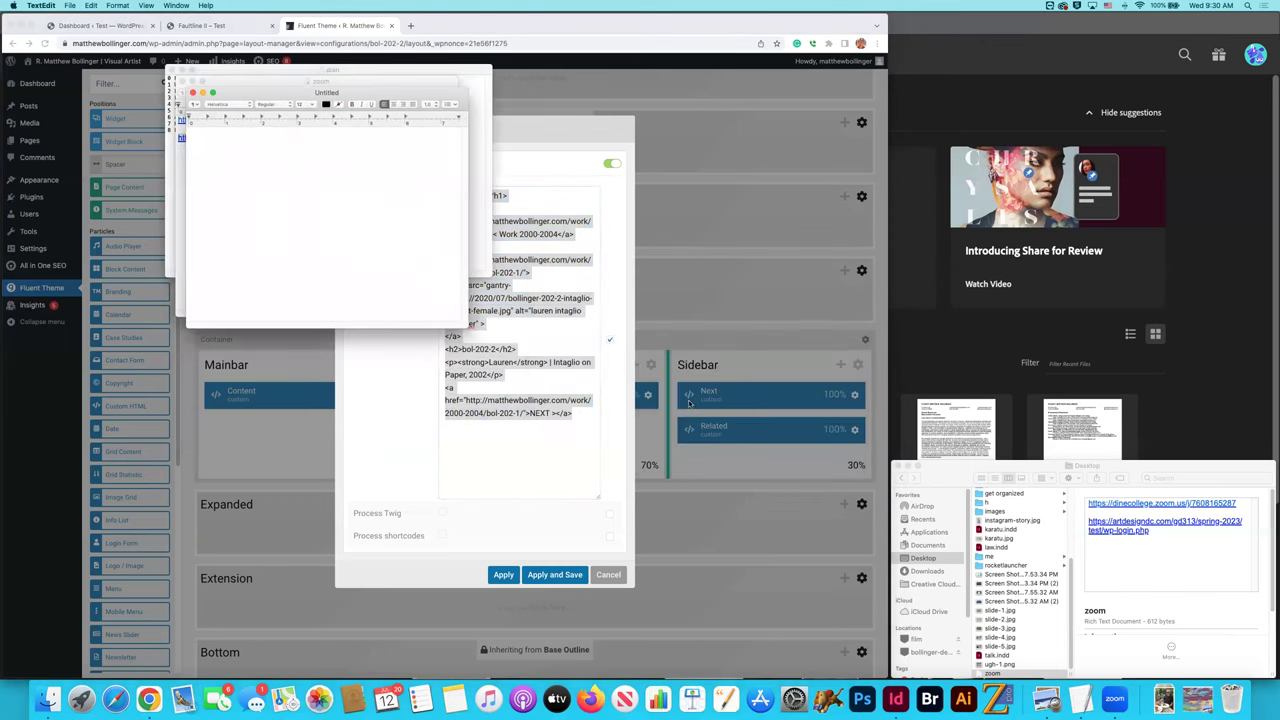
drag(251, 92, 823, 182)
key(super+v)
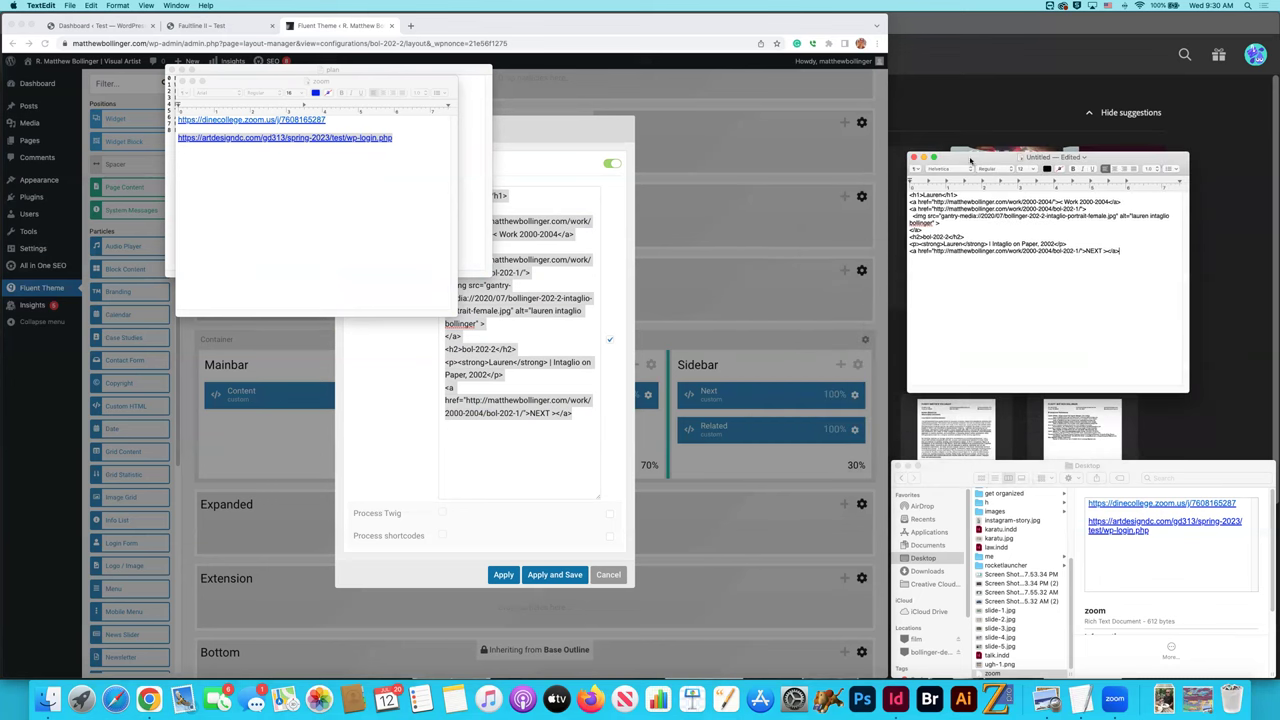
Close the other open text notes, then return to Chrome and leave the Content particle's settings without applying anything.
click(181, 82)
click(172, 72)
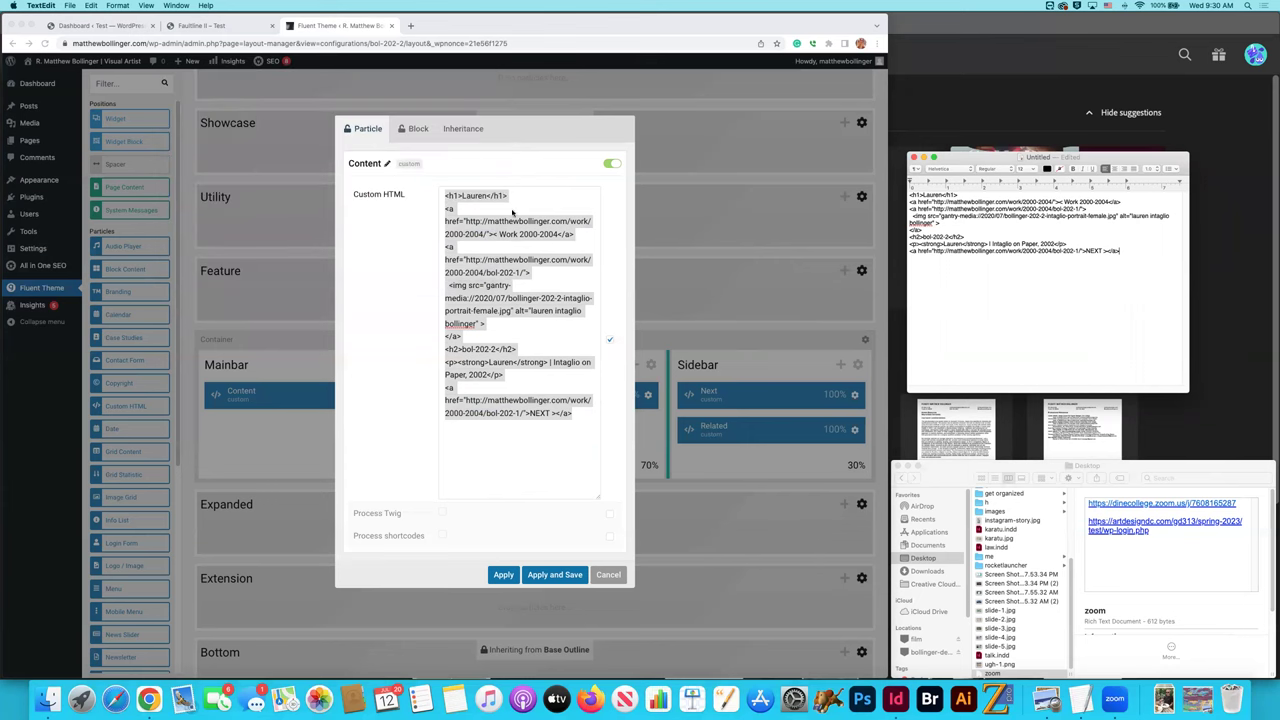
key(super+Tab)
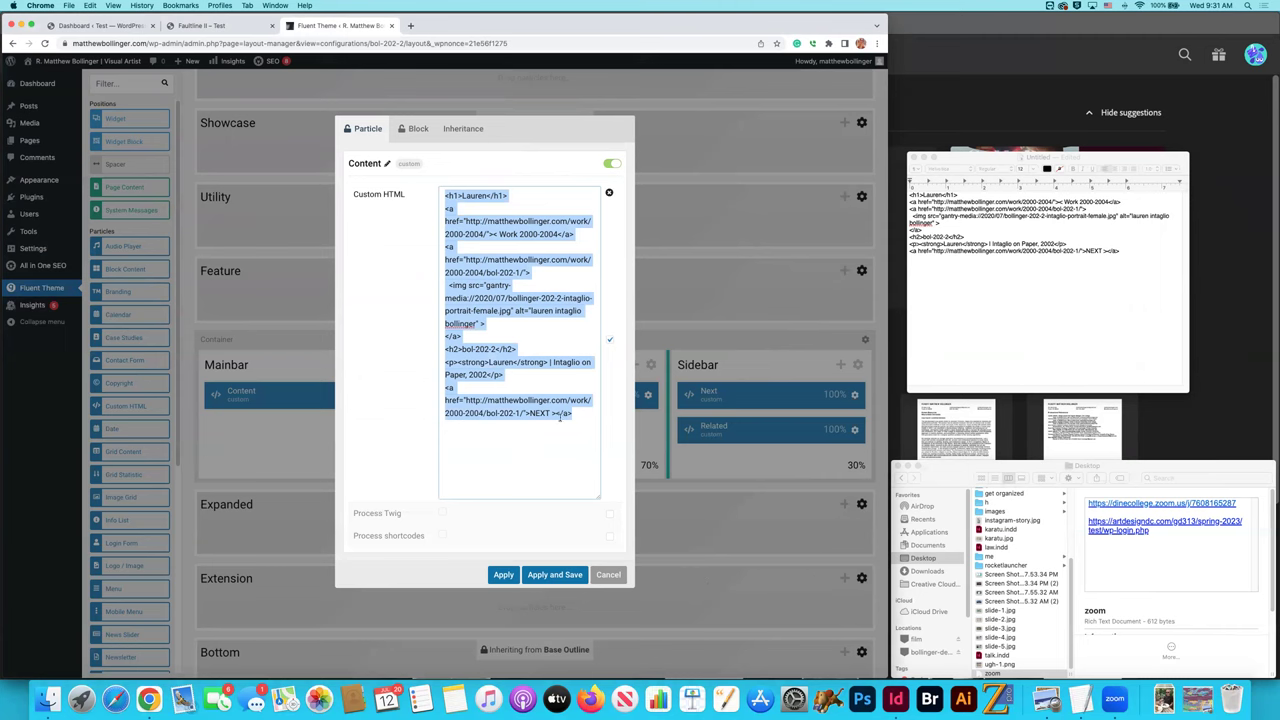
click(608, 574)
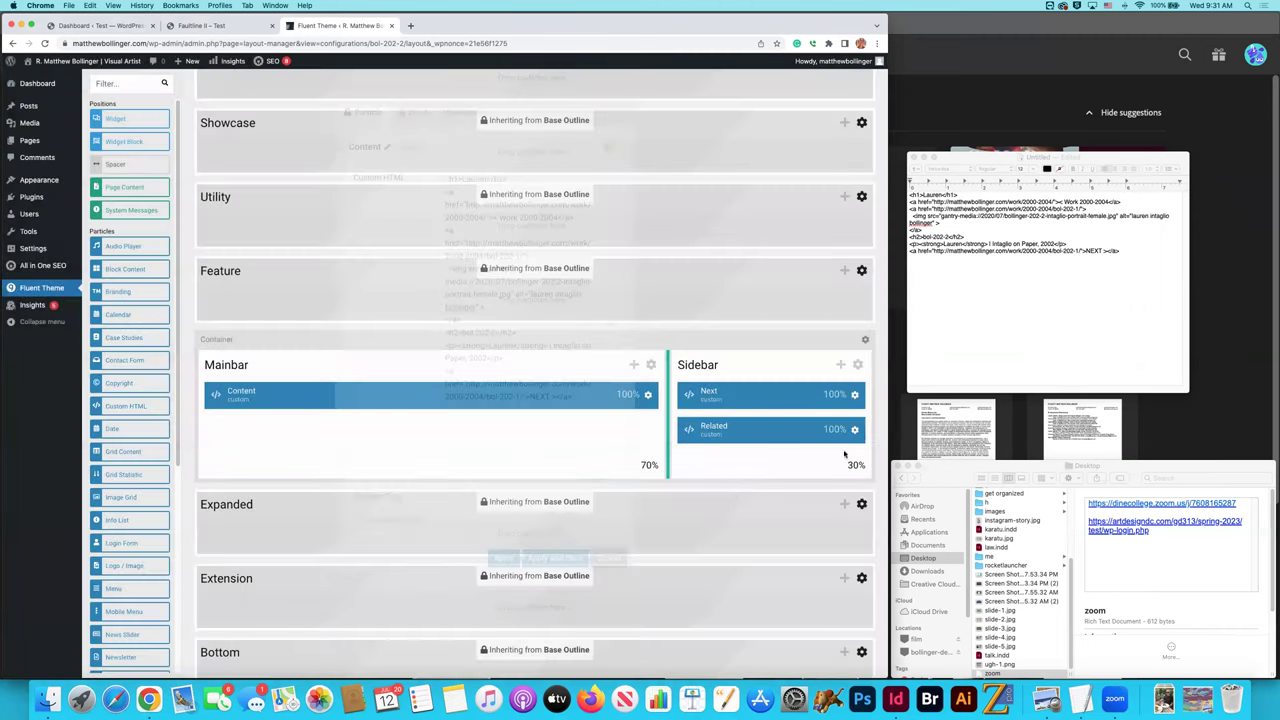
Compare the test page's sidebar, then copy the Sidebar's Next particle HTML into the text document below the Mainbar code.
click(210, 25)
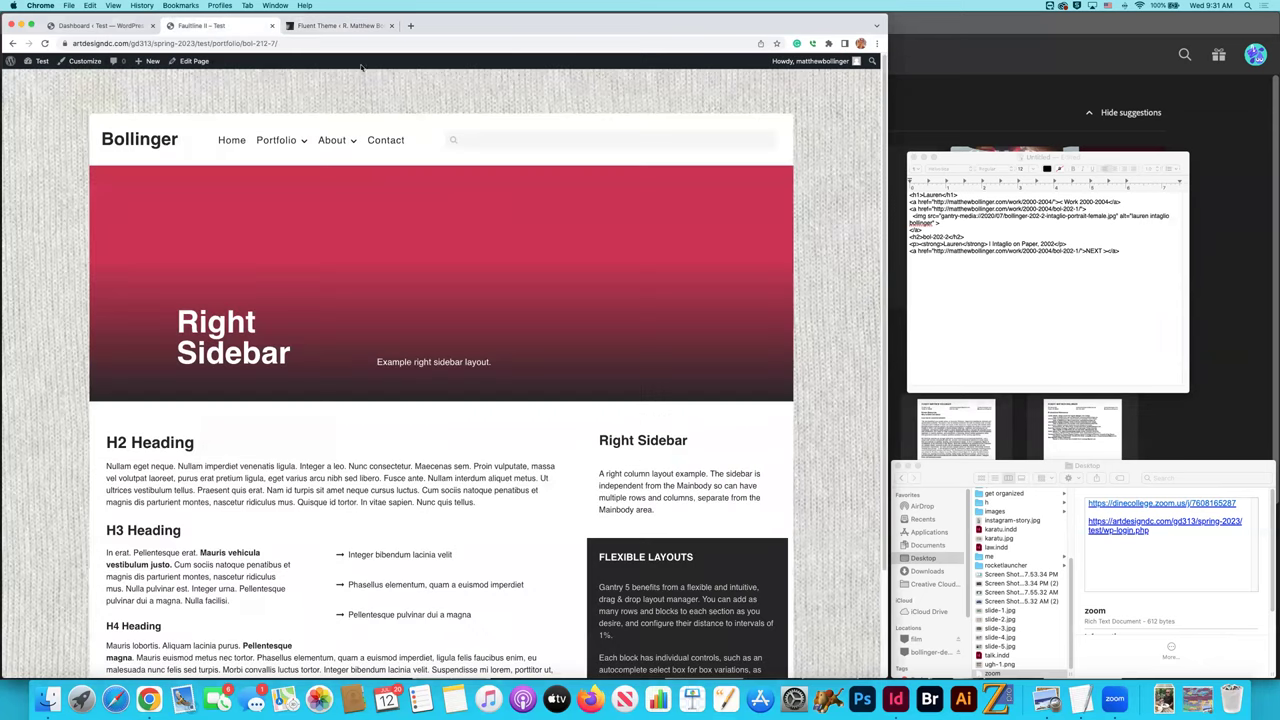
scroll(806, 415, down, 2)
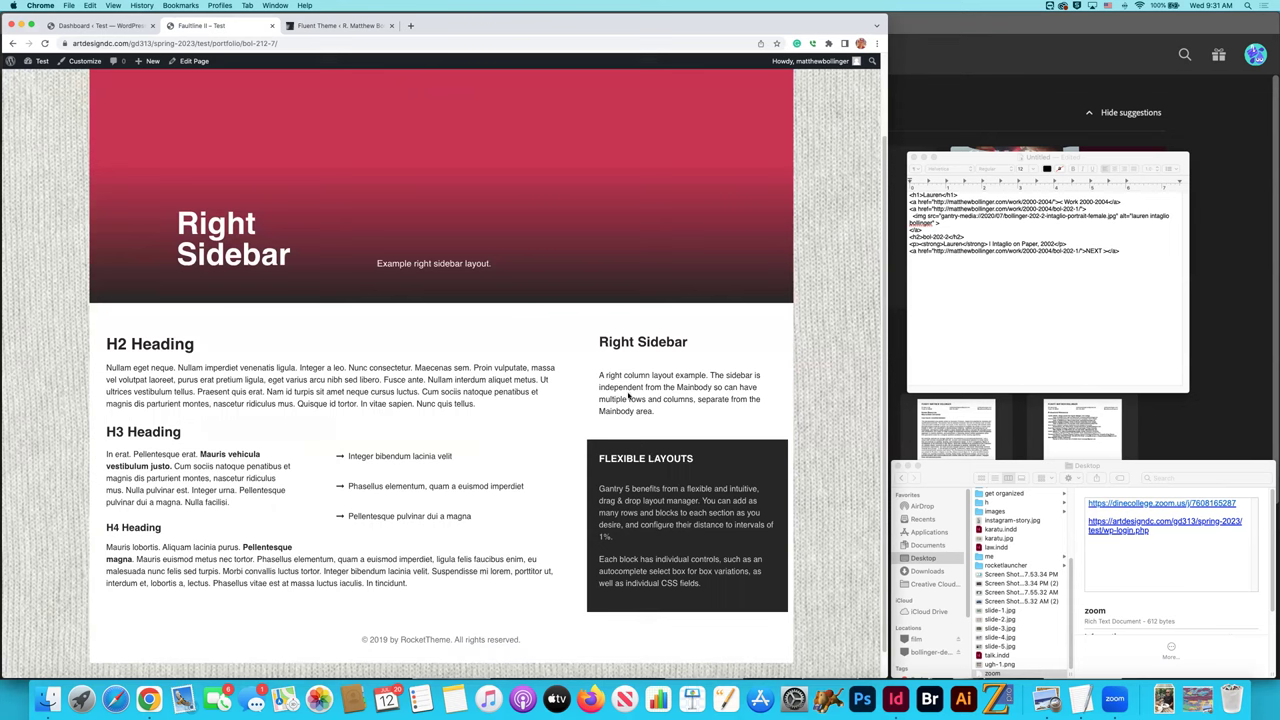
click(335, 25)
click(855, 395)
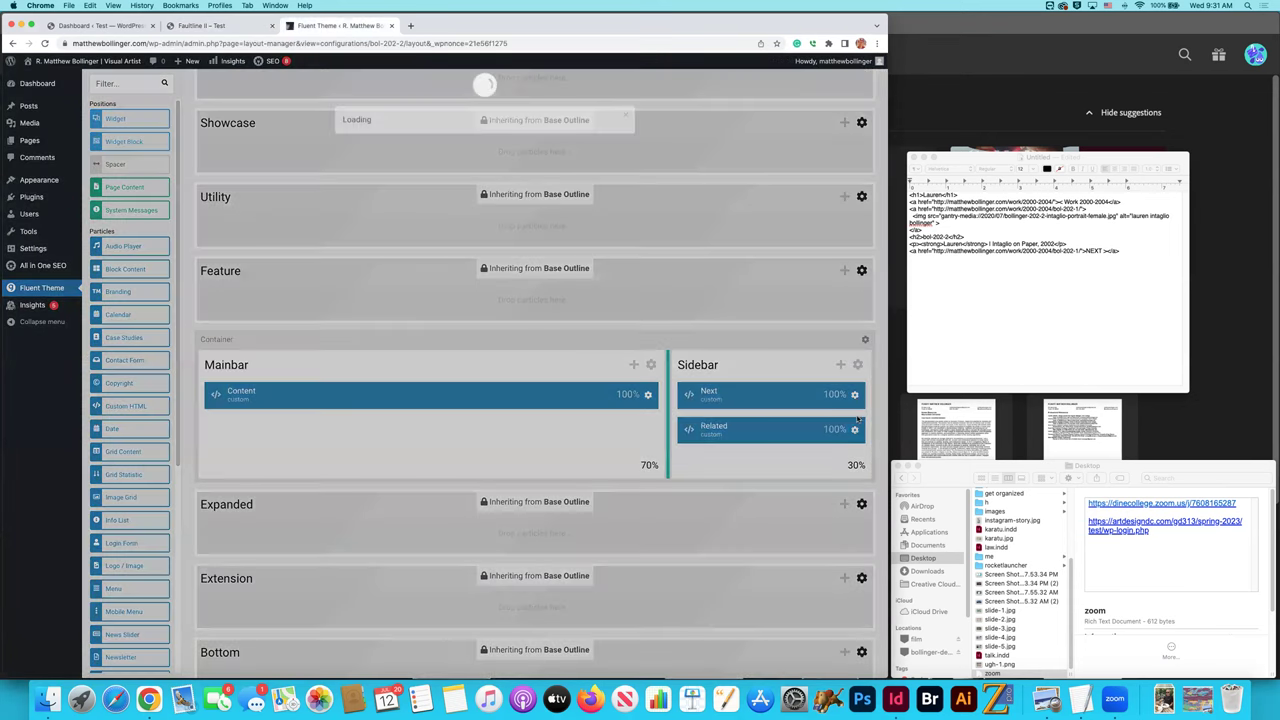
scroll(521, 225, down, 2)
click(520, 225)
drag(474, 300, 436, 202)
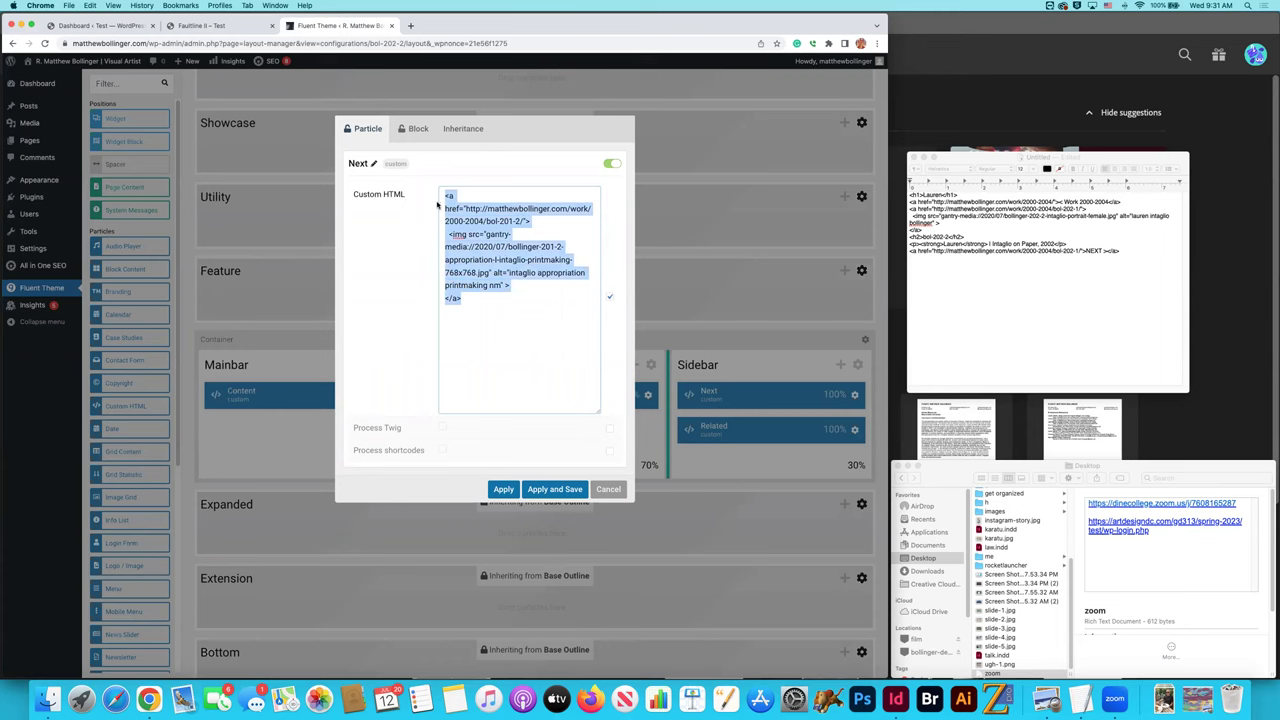
click(1123, 317)
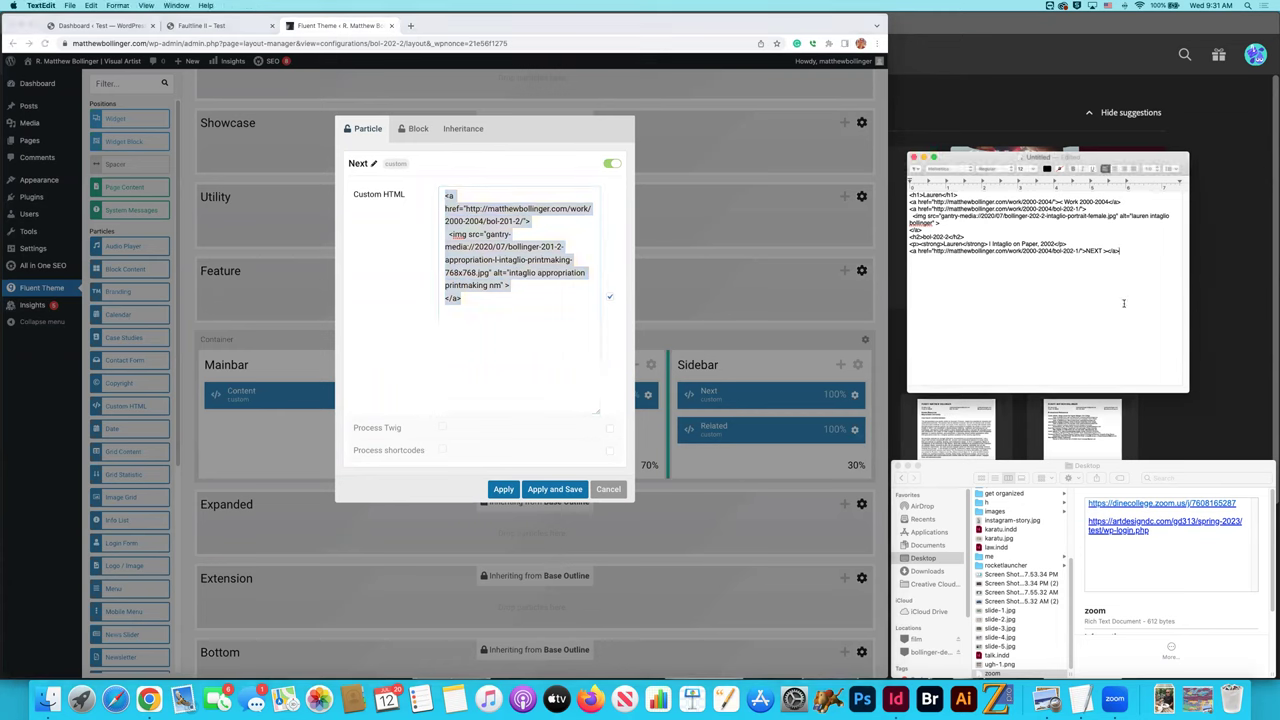
key(Return)
key(Return)
text(<a href="http://matthewbollinger.com/work/2000-2004/bol-201-2/">   <img src="gantry-media://2020/07/bollinger-201-2-appropriation-i-intaglio-printmaking-768x768.jpg" alt="intaglio appropriation printmaking nm" > </a>)
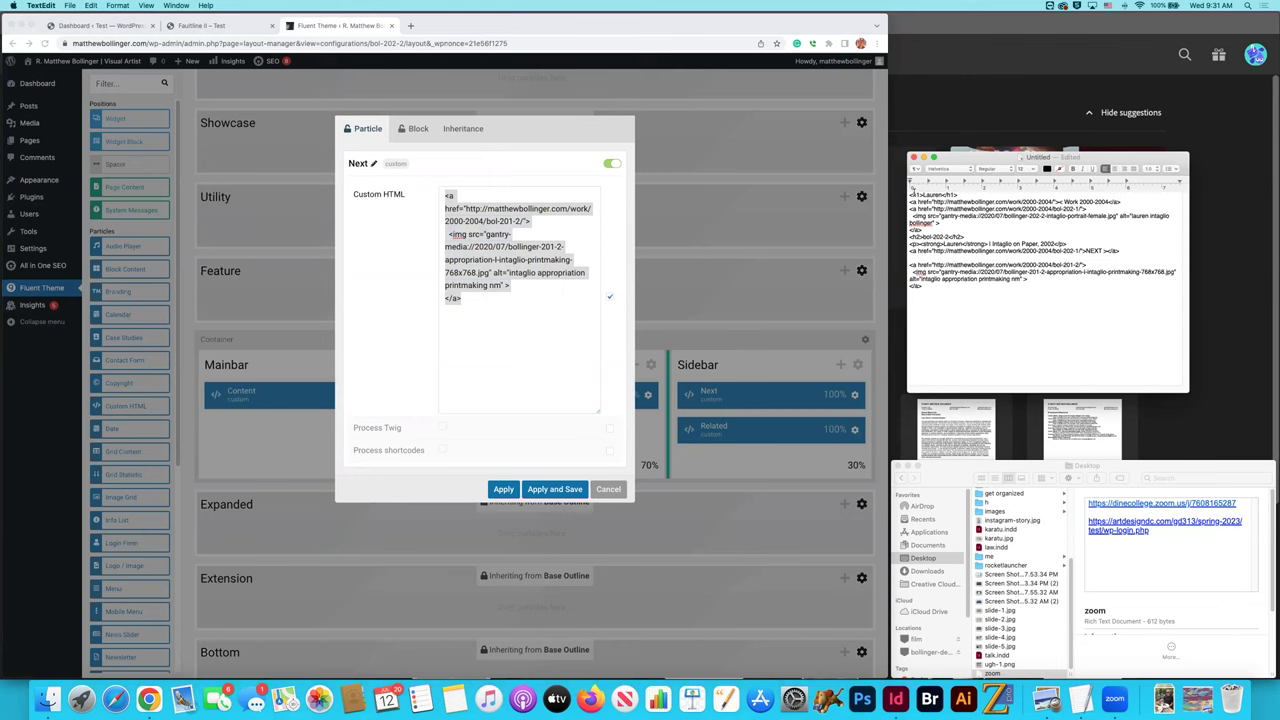
Label the two code blocks in the text document MAIN PAGE and ORGANIC NAV, each with a blank line after the label.
click(909, 195)
text(MAIN PAGE)
key(Return)
key(Return)
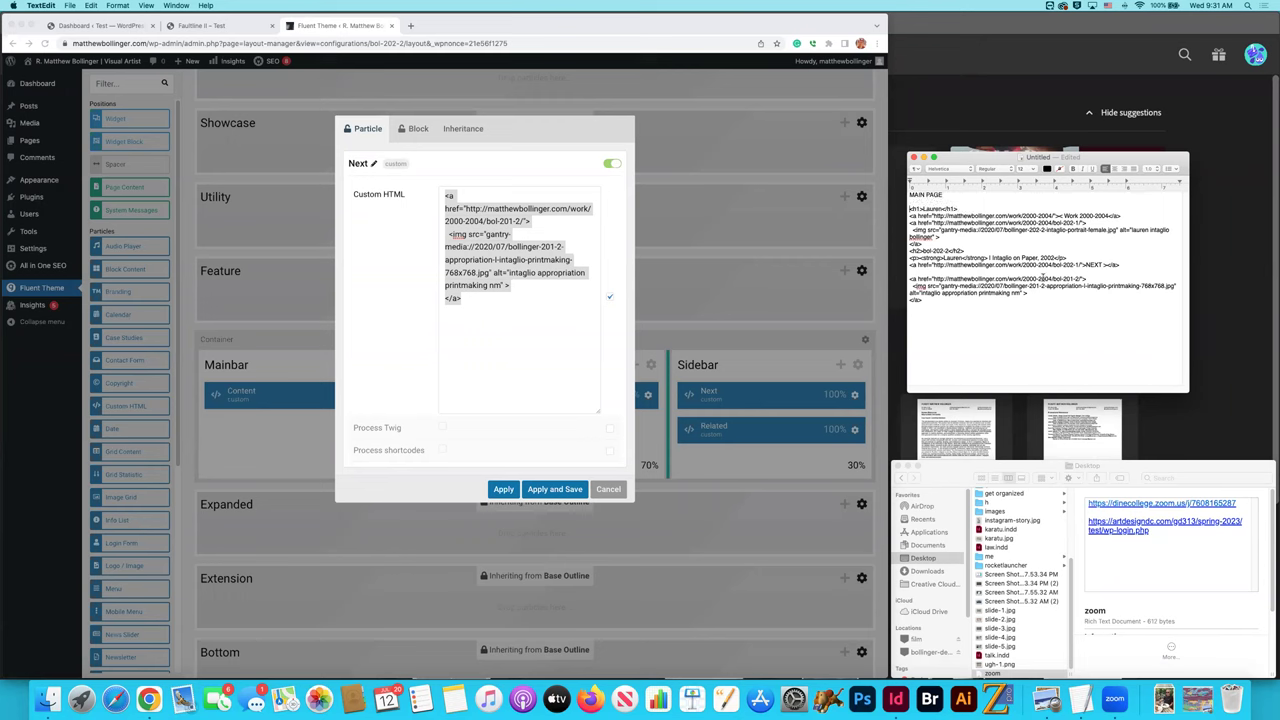
click(1133, 266)
key(Return)
key(Return)
text(ORGANIC NA)
Save the text document to the Desktop as code in Rich Text Document format.
key(super+s)
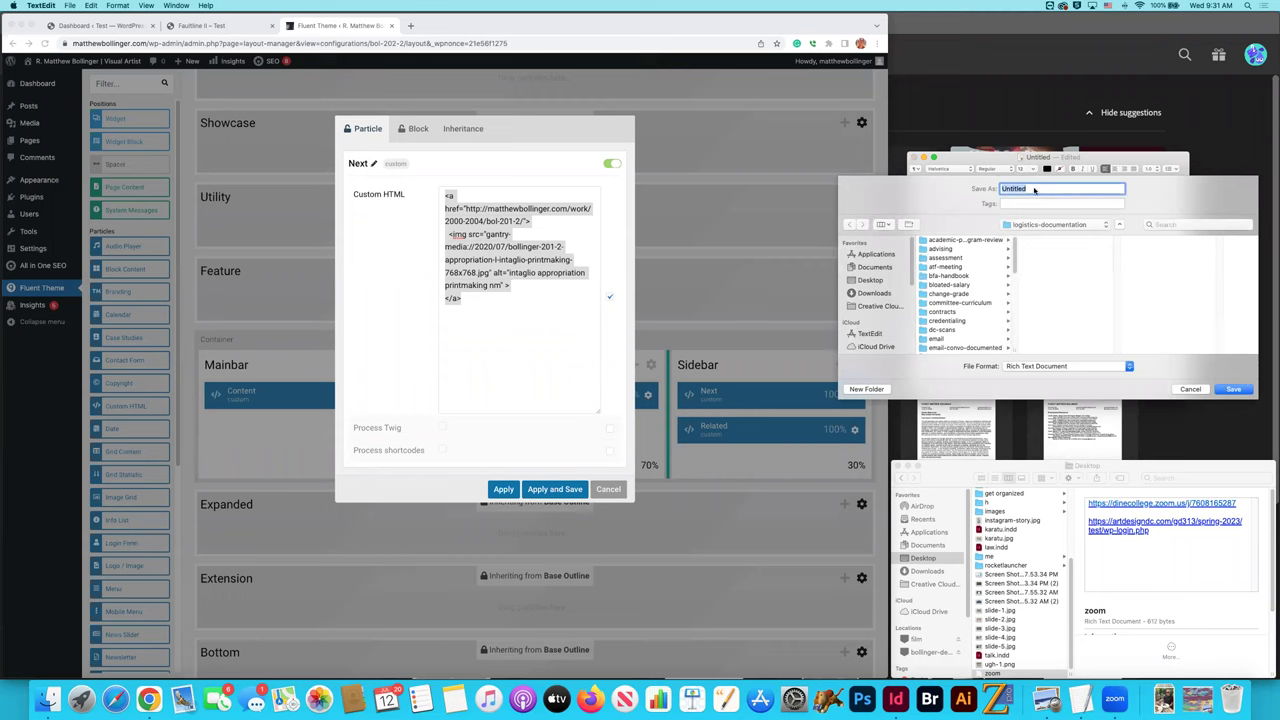
key(super+d)
text(cod)
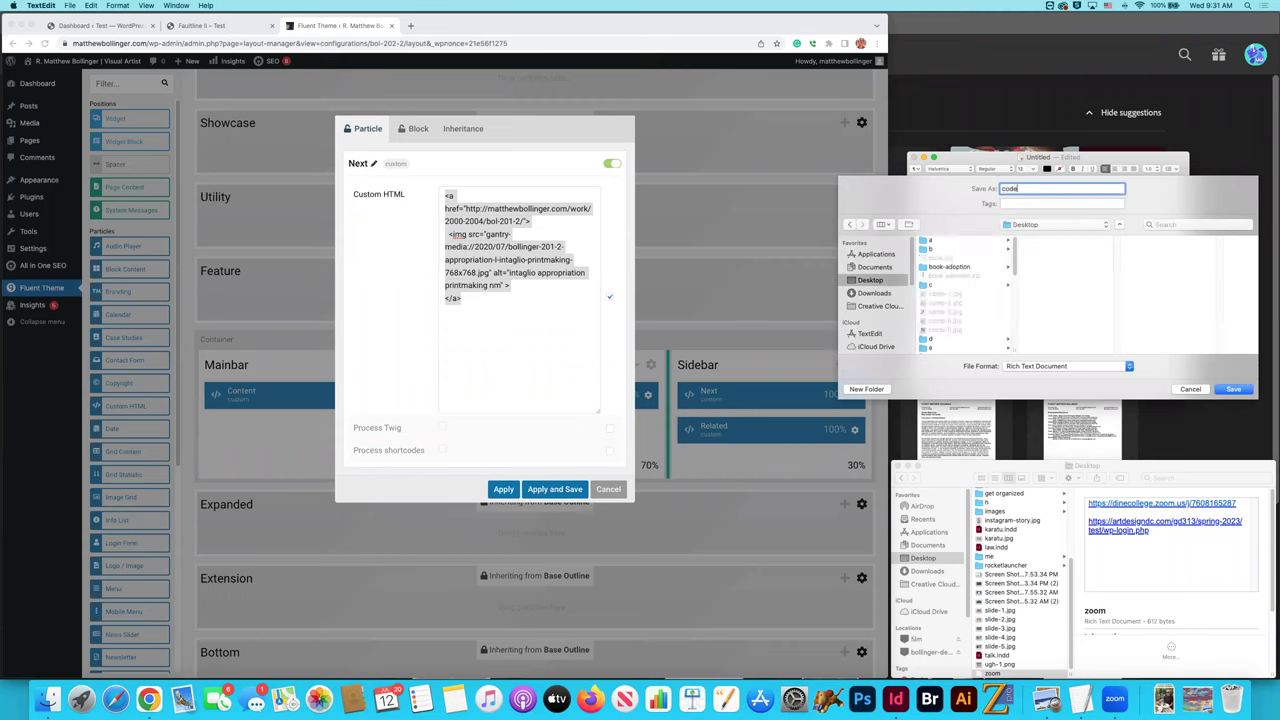
text(e)
click(1237, 390)
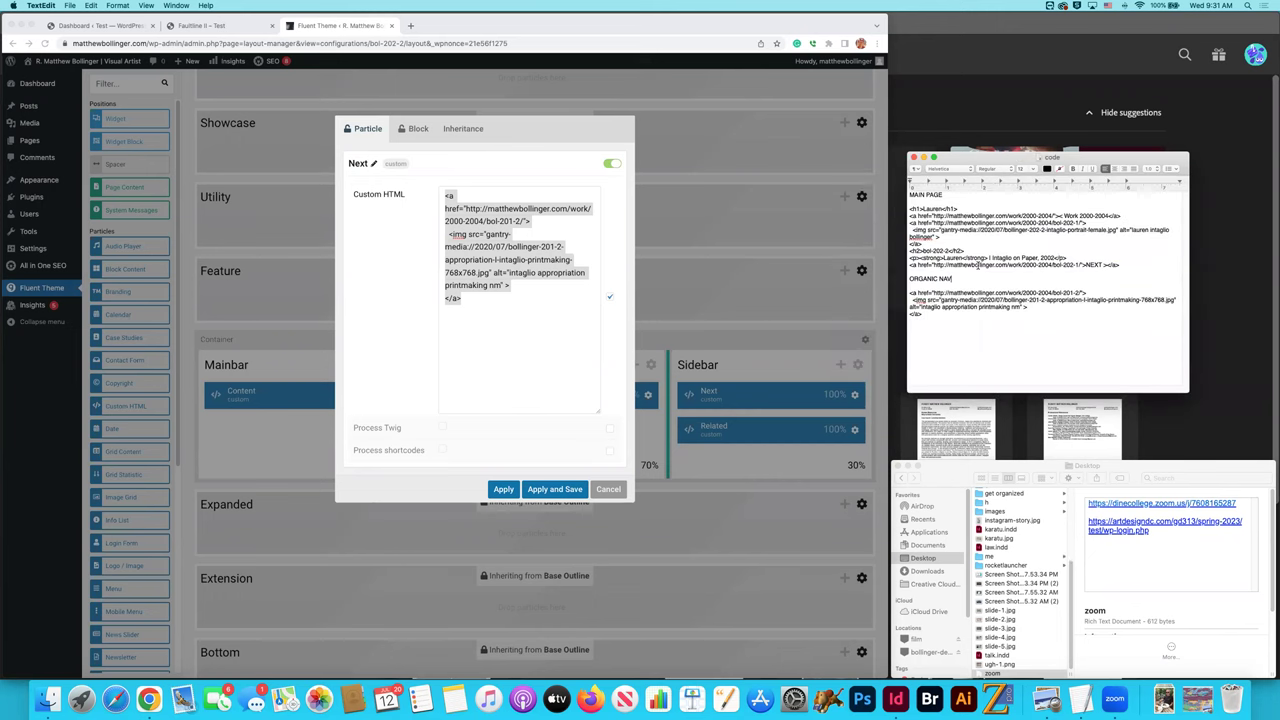
Return to the live site's layout and close the Next particle's settings without applying anything.
click(528, 148)
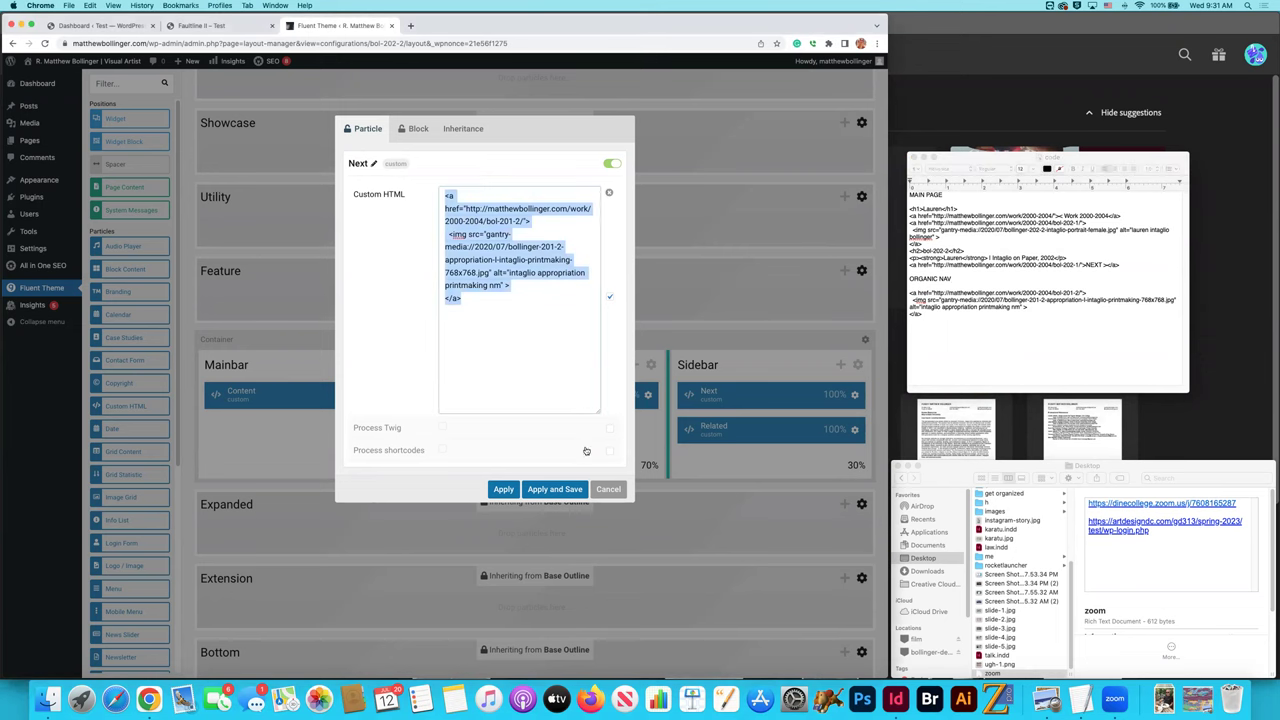
click(609, 489)
scroll(708, 506, up, 5)
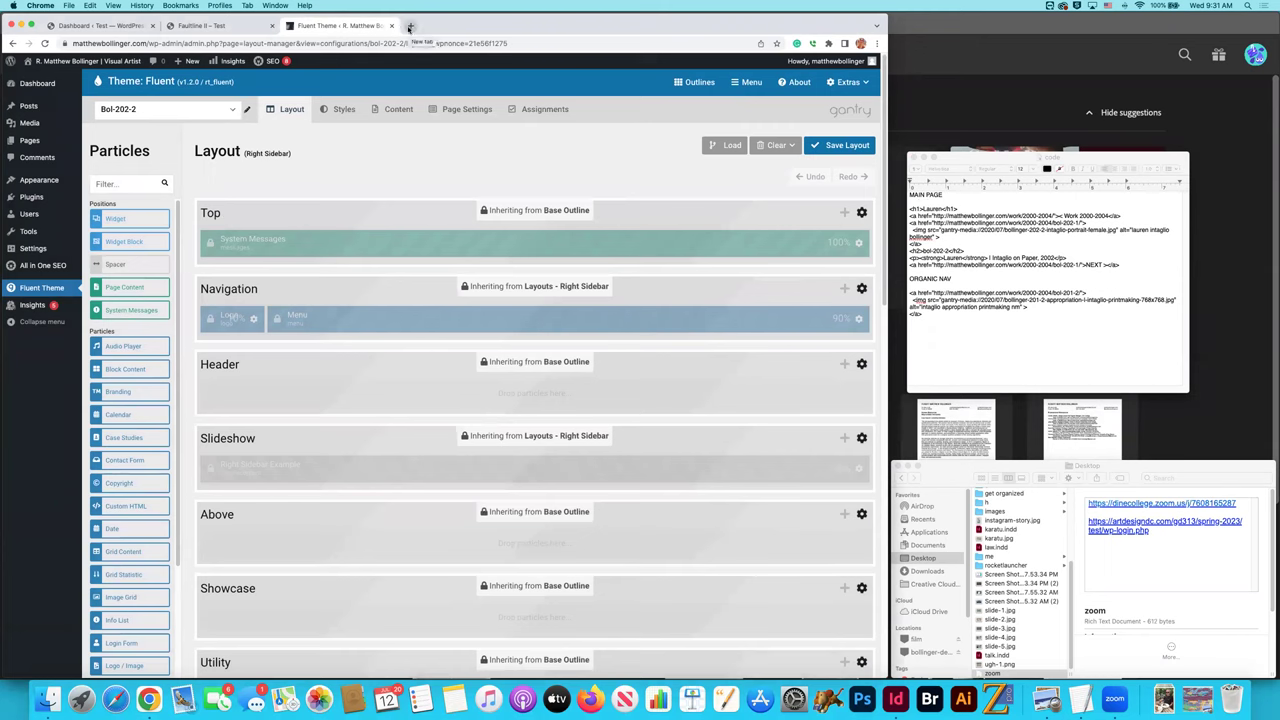
List the test site's pages by newest date and check the URL of the Saw Mill Site Analysis page.
click(213, 26)
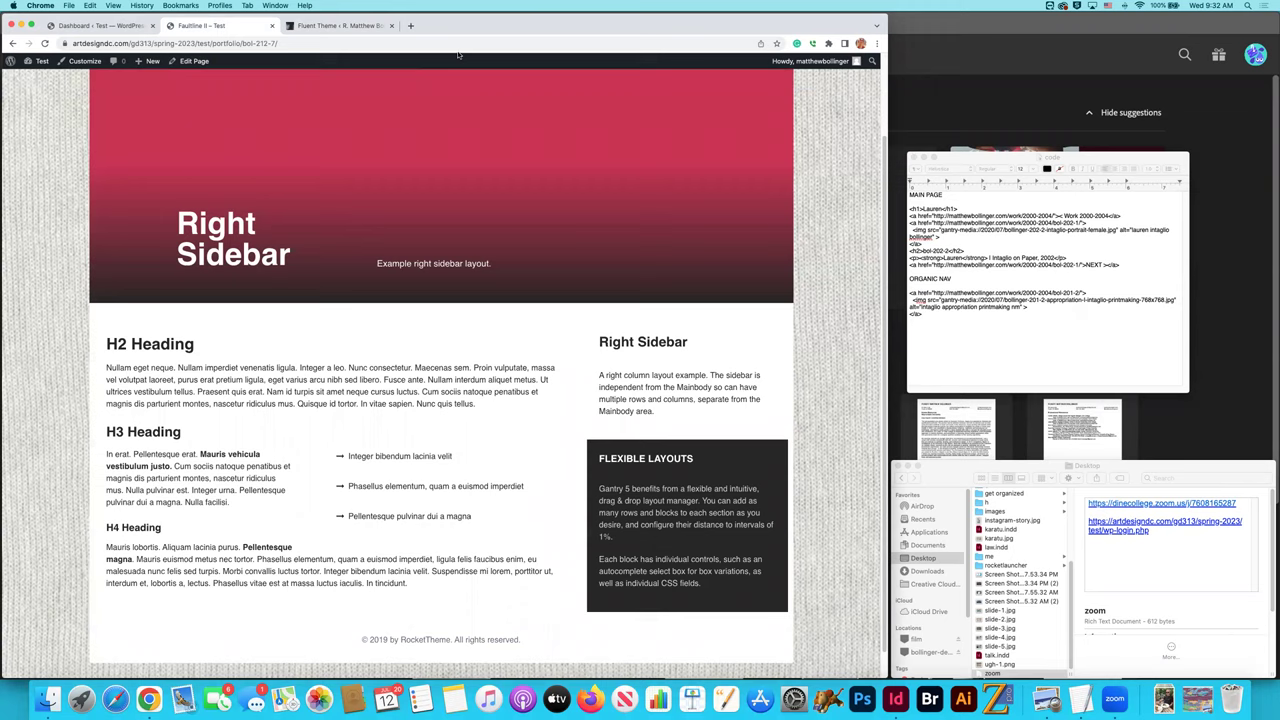
click(105, 26)
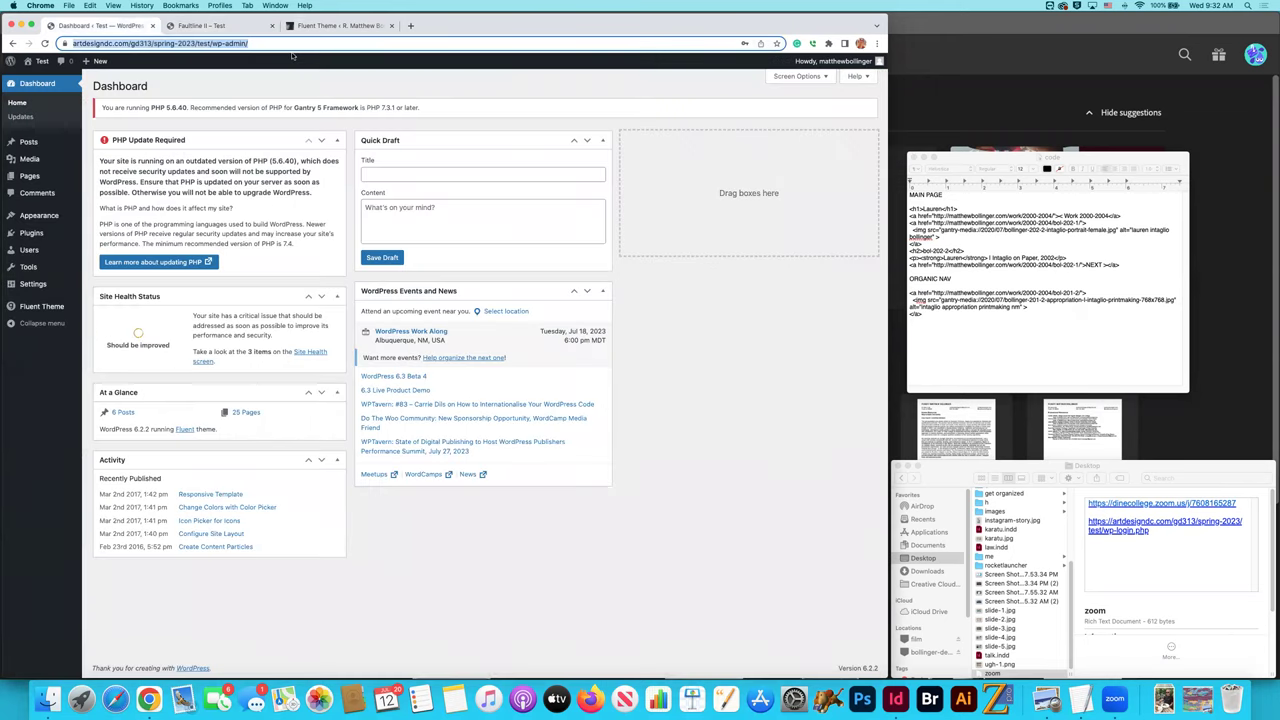
click(29, 175)
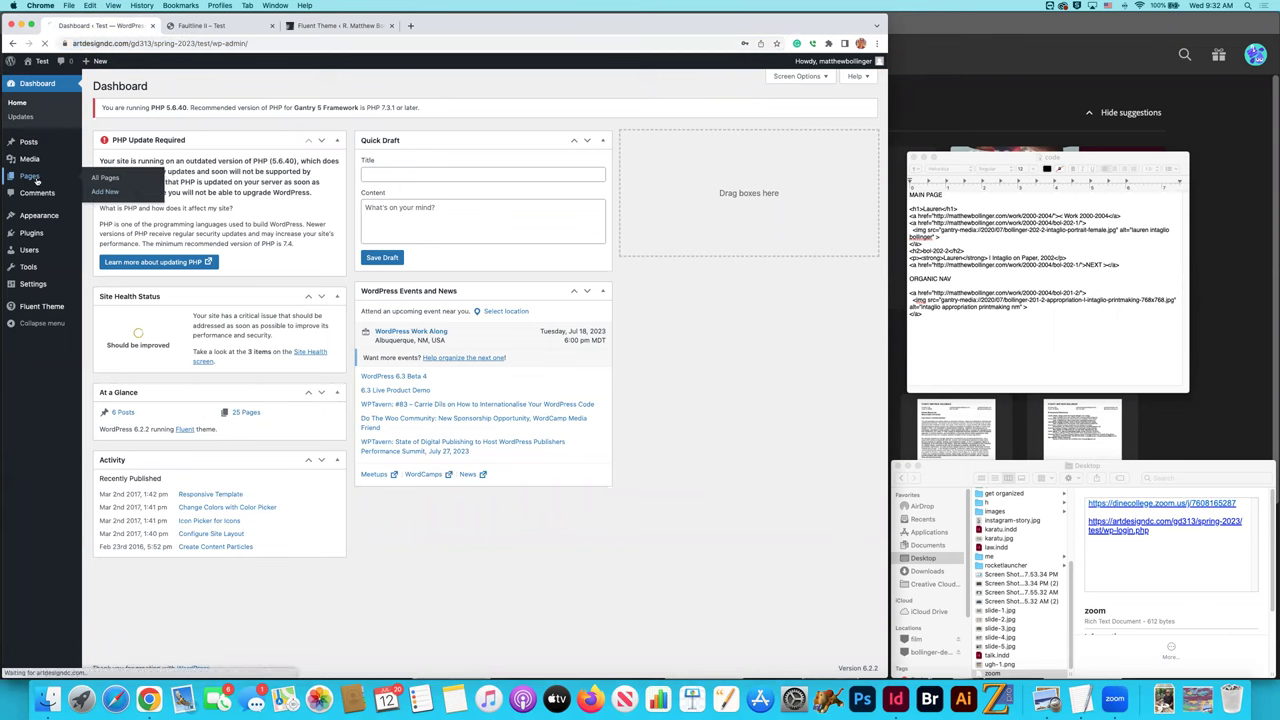
click(775, 173)
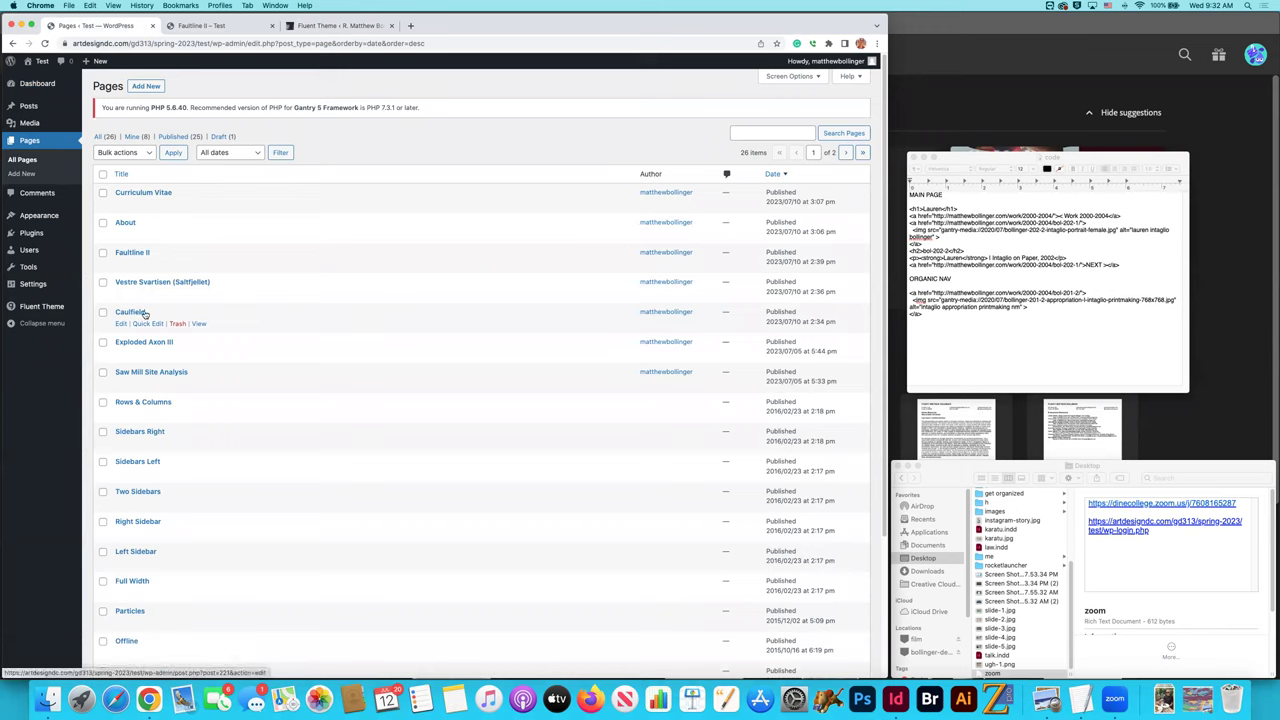
click(161, 372)
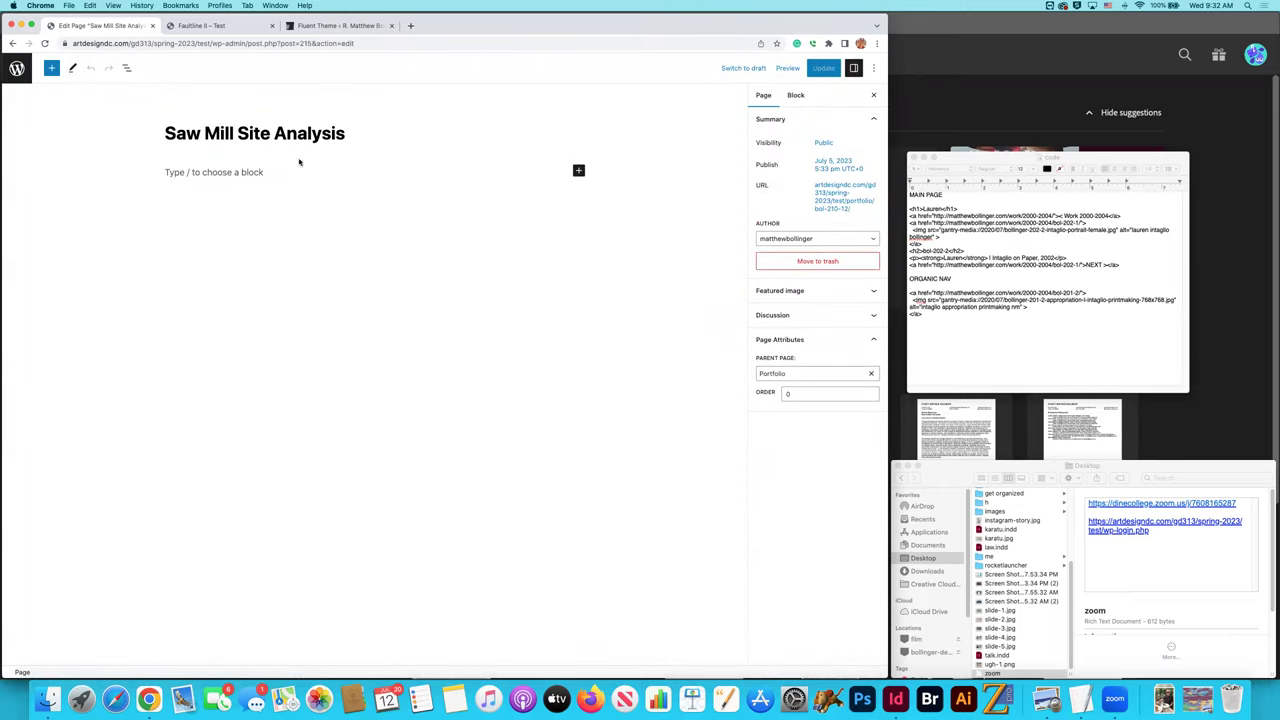
click(17, 68)
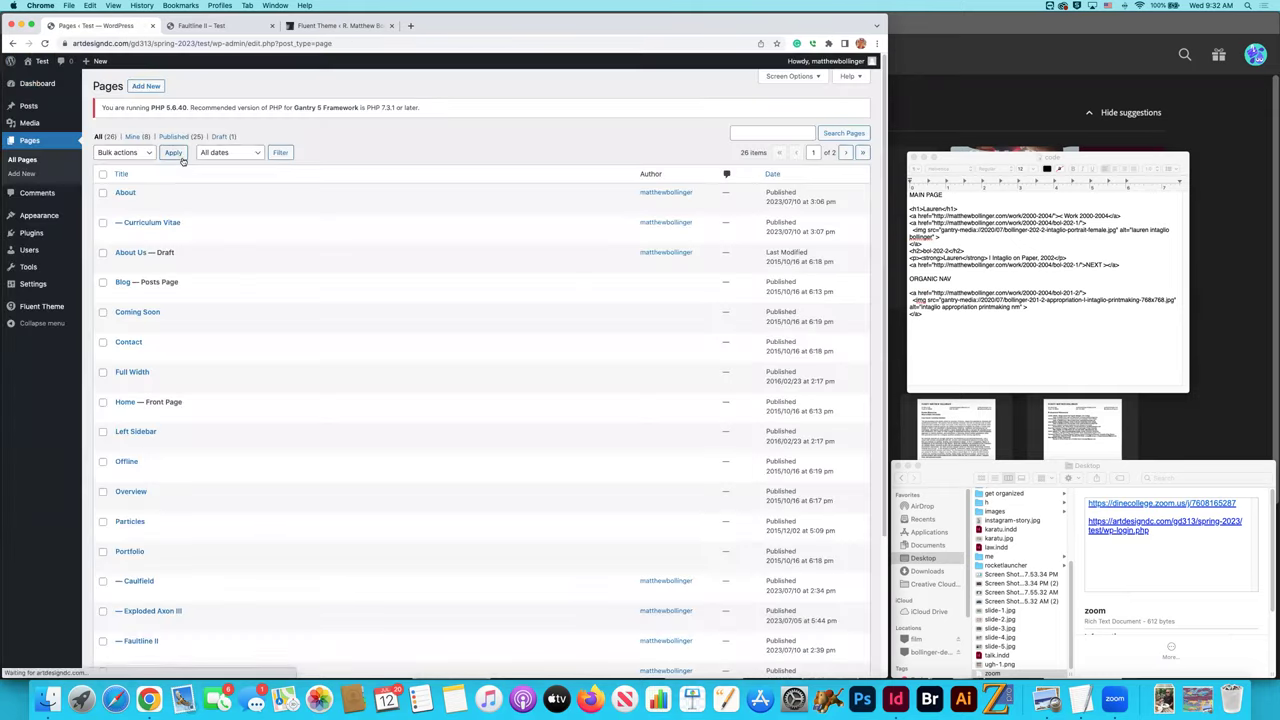
Open the test site's Fluent Theme layout and switch the outline to Bol-210-12.
click(45, 307)
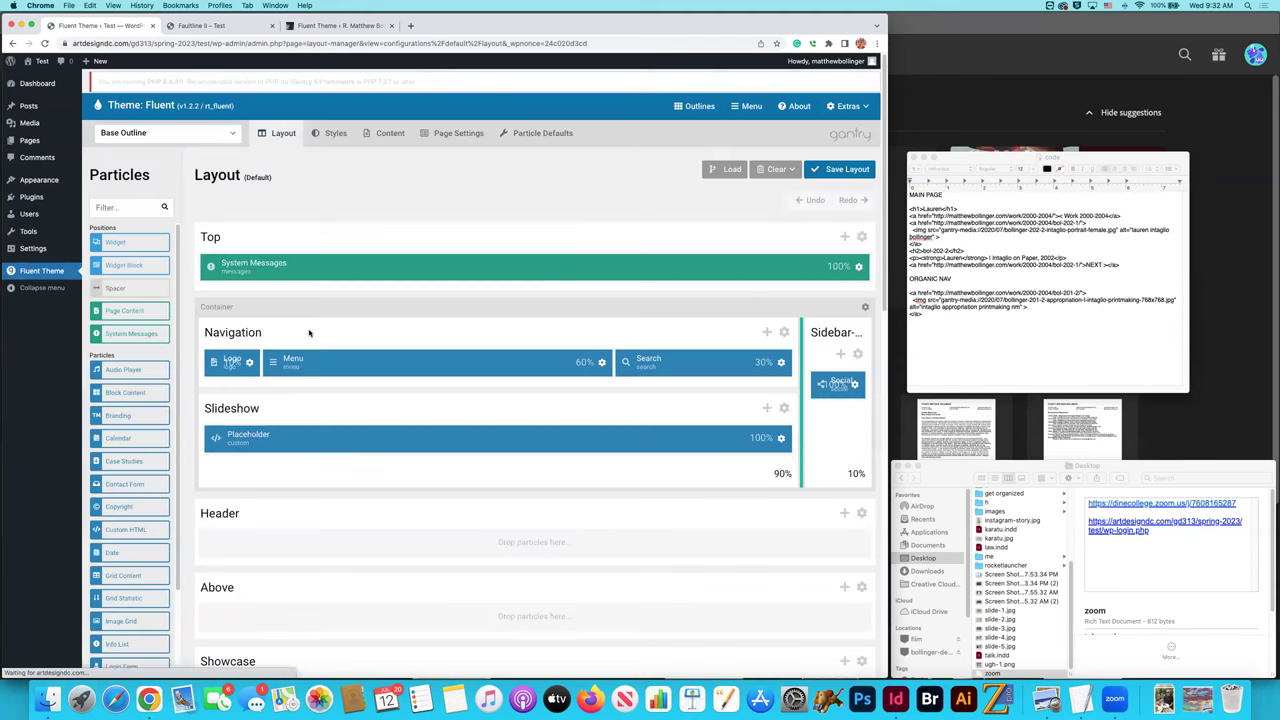
click(184, 134)
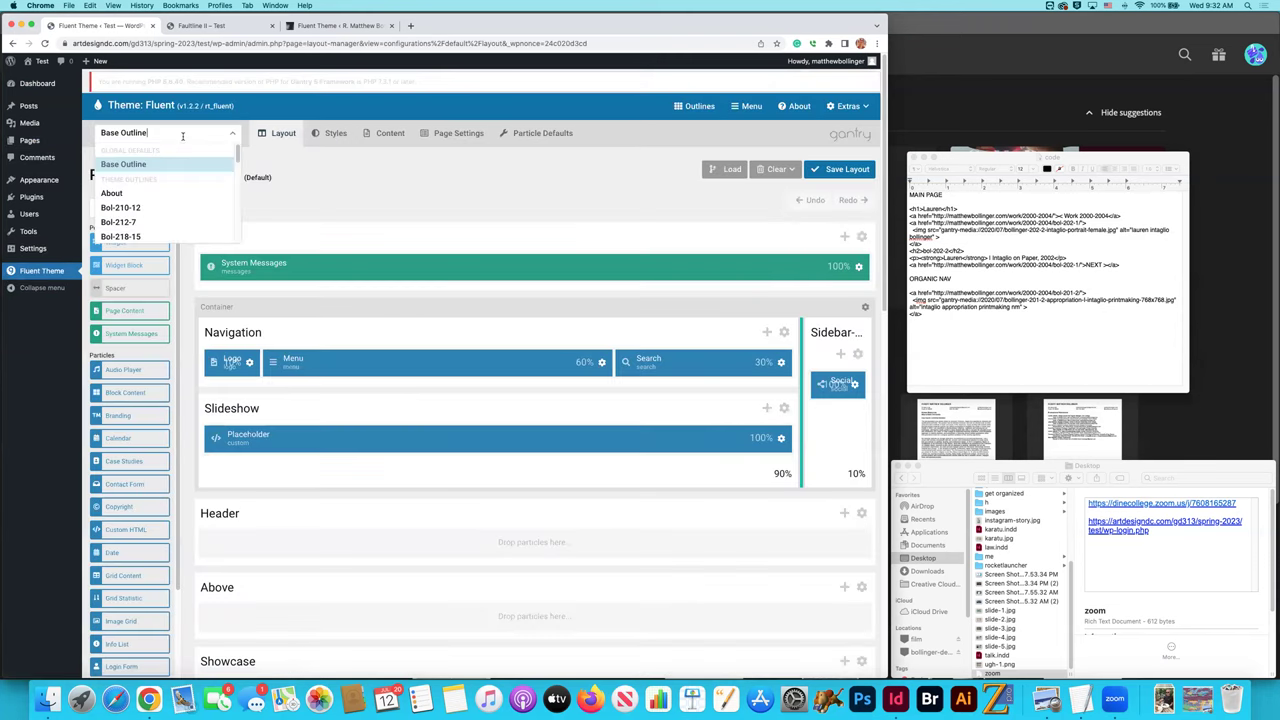
click(164, 212)
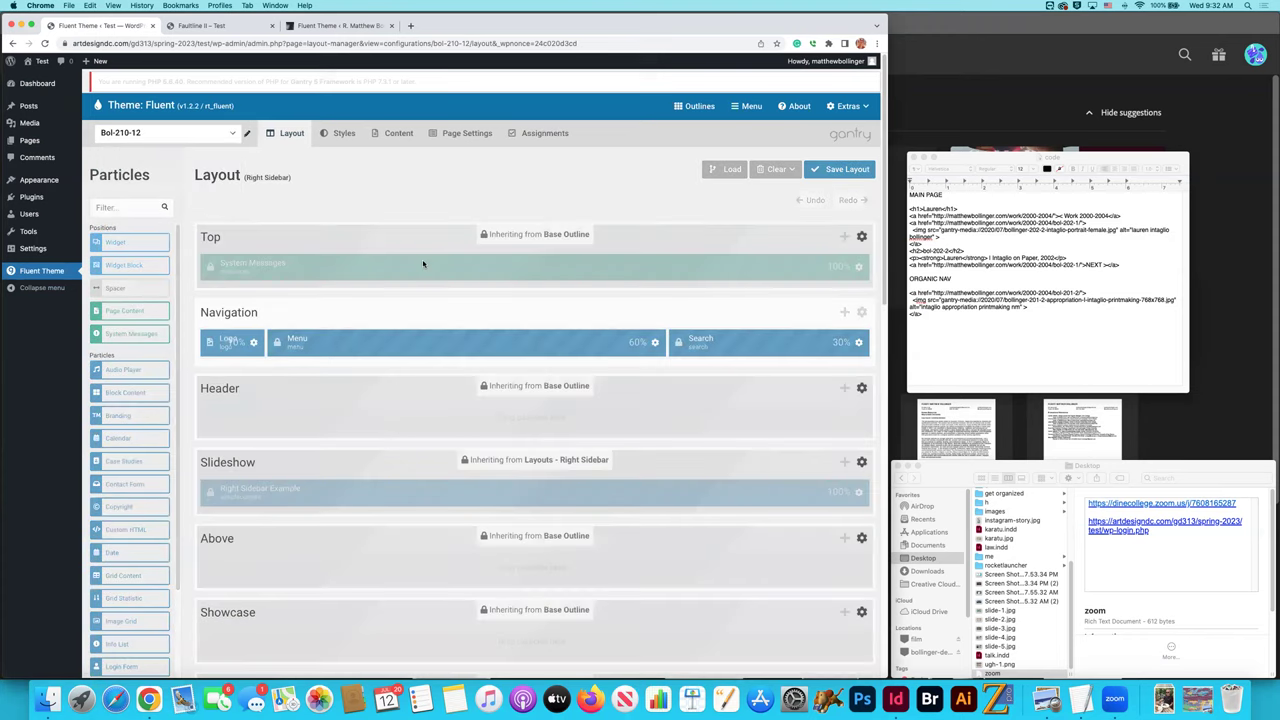
scroll(445, 261, down, 1)
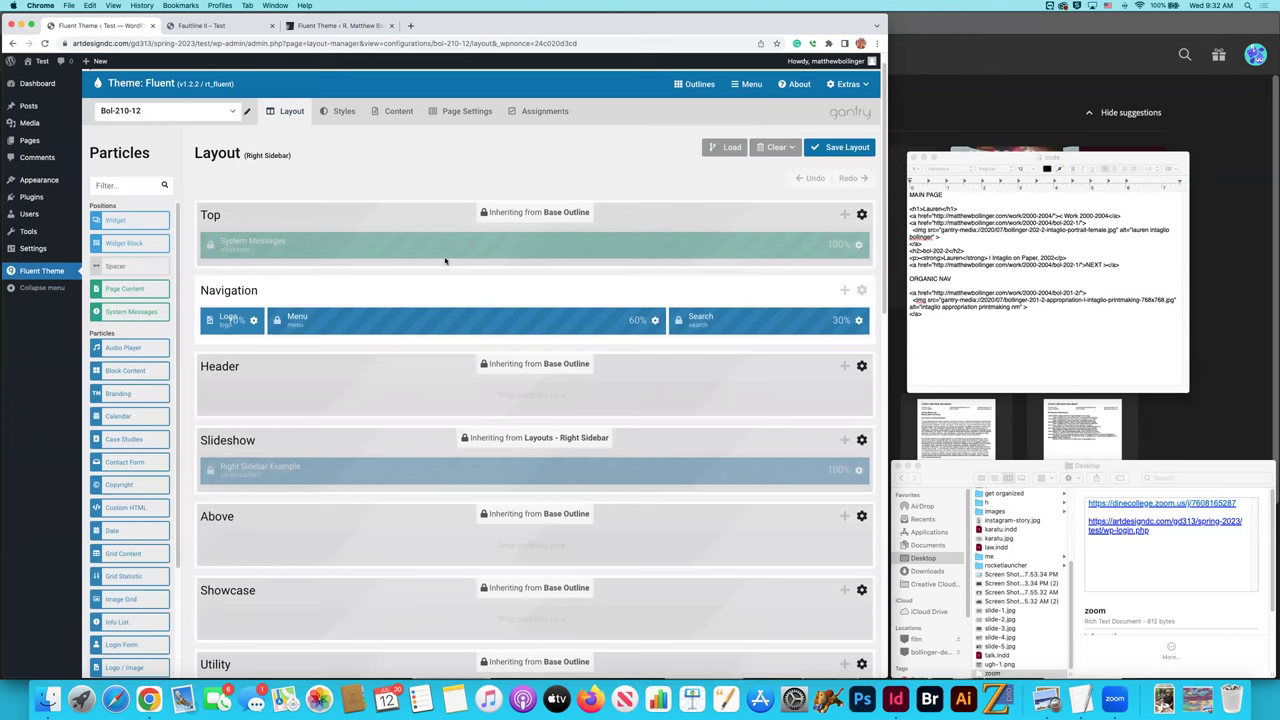
Look over the Bol-210-12 layout's sections and open the Saw Mill Site Analysis page on the test site.
scroll(445, 261, down, 5)
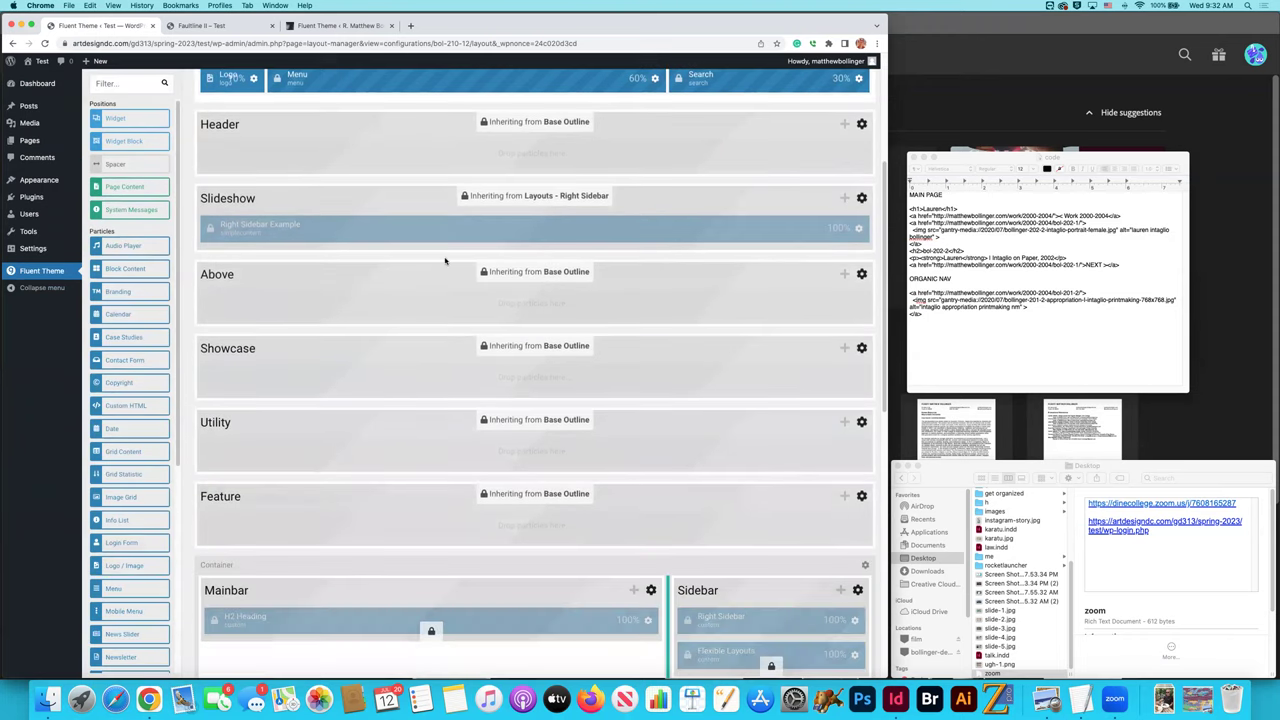
scroll(445, 261, down, 2)
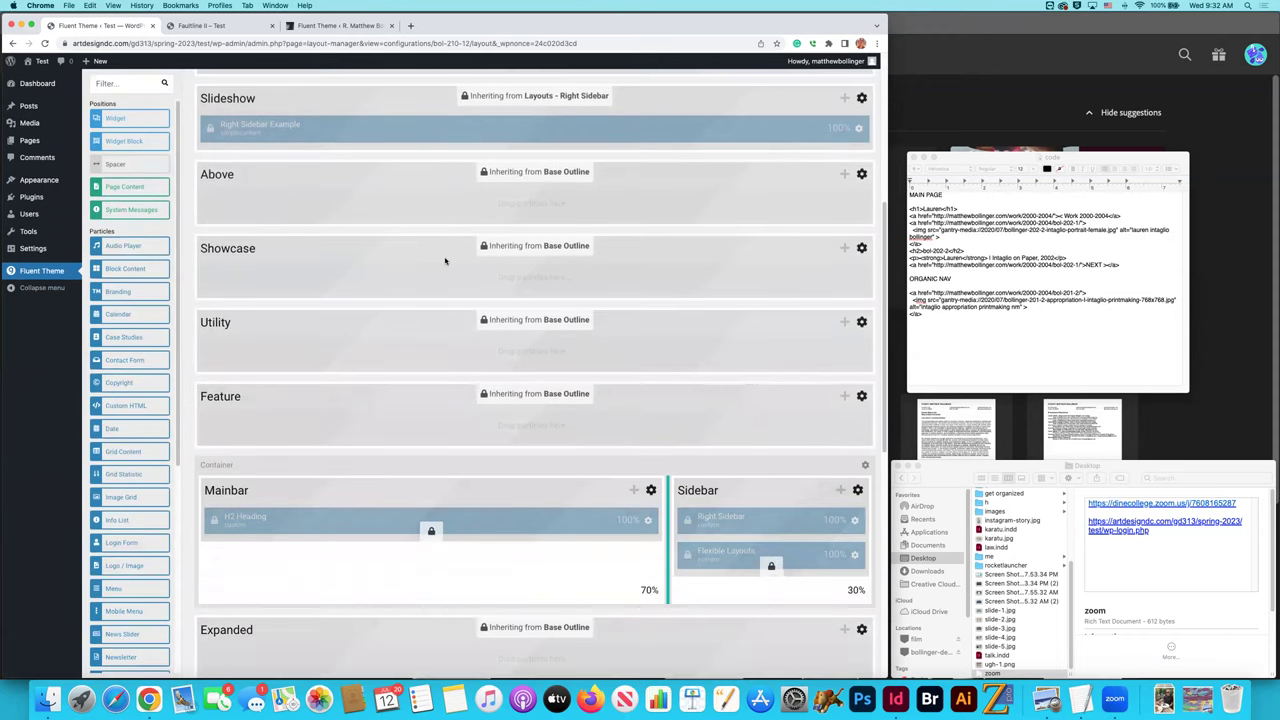
scroll(445, 261, up, 3)
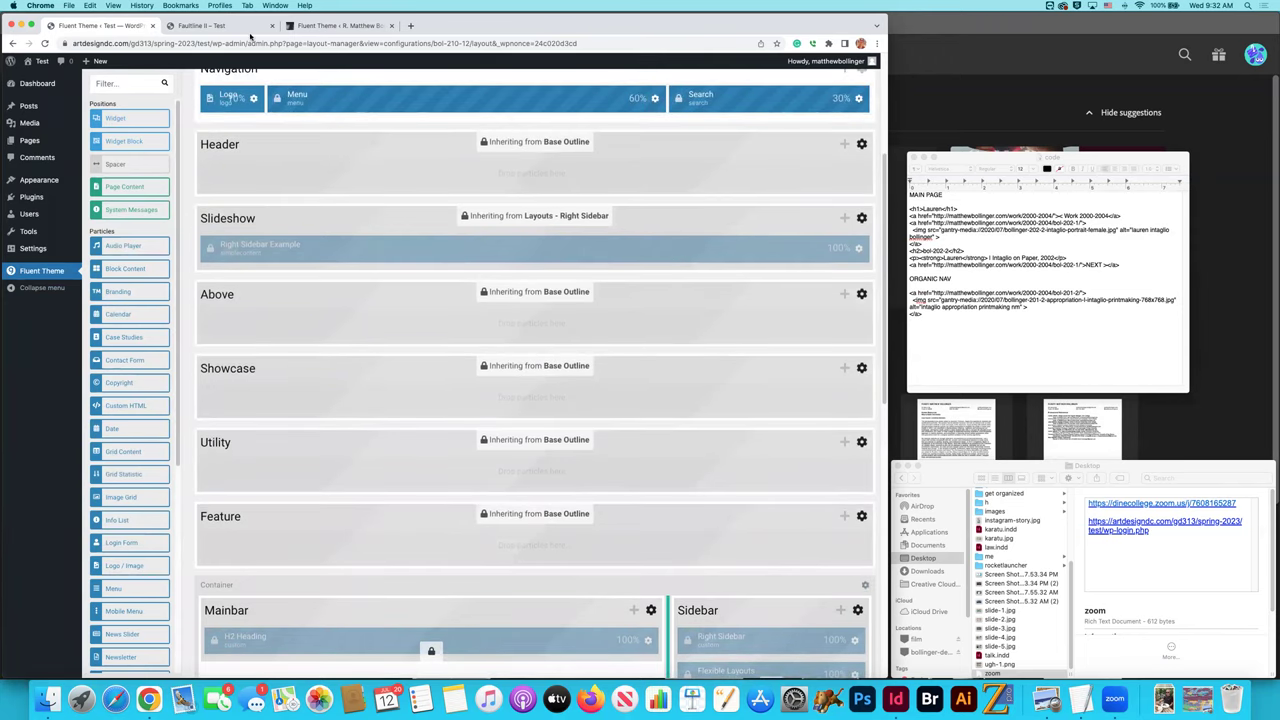
scroll(380, 194, up, 5)
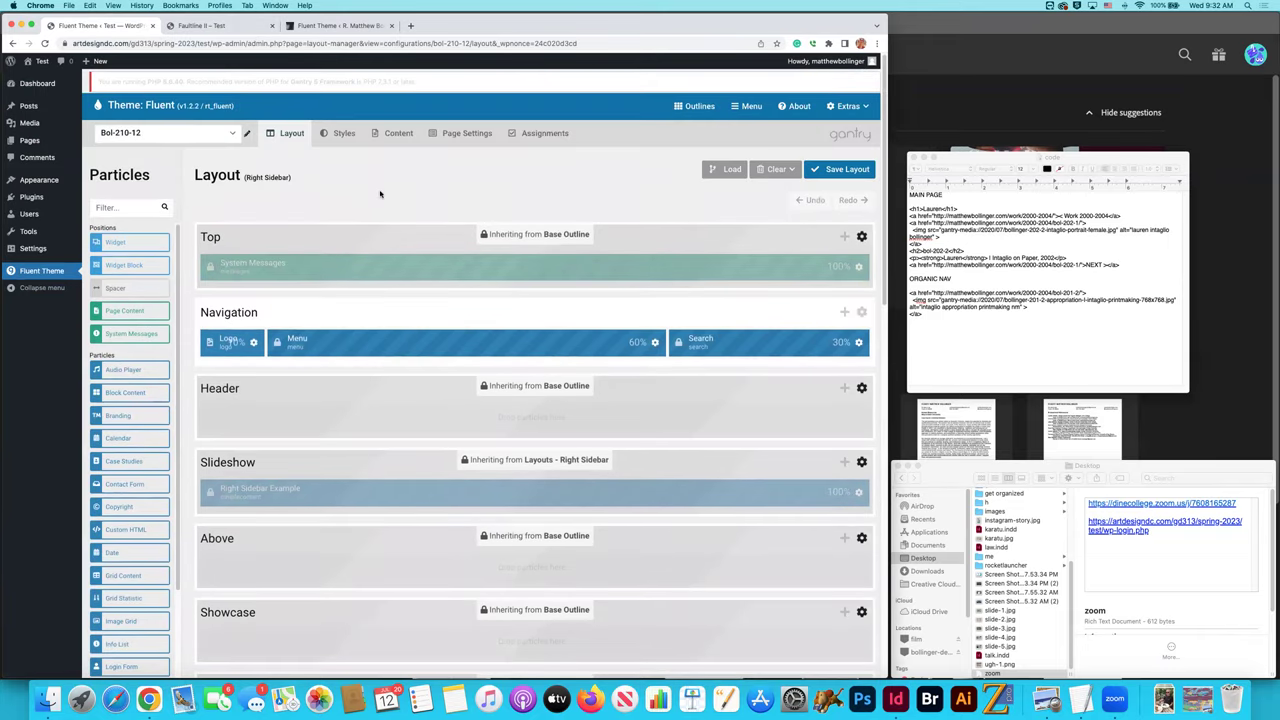
click(231, 25)
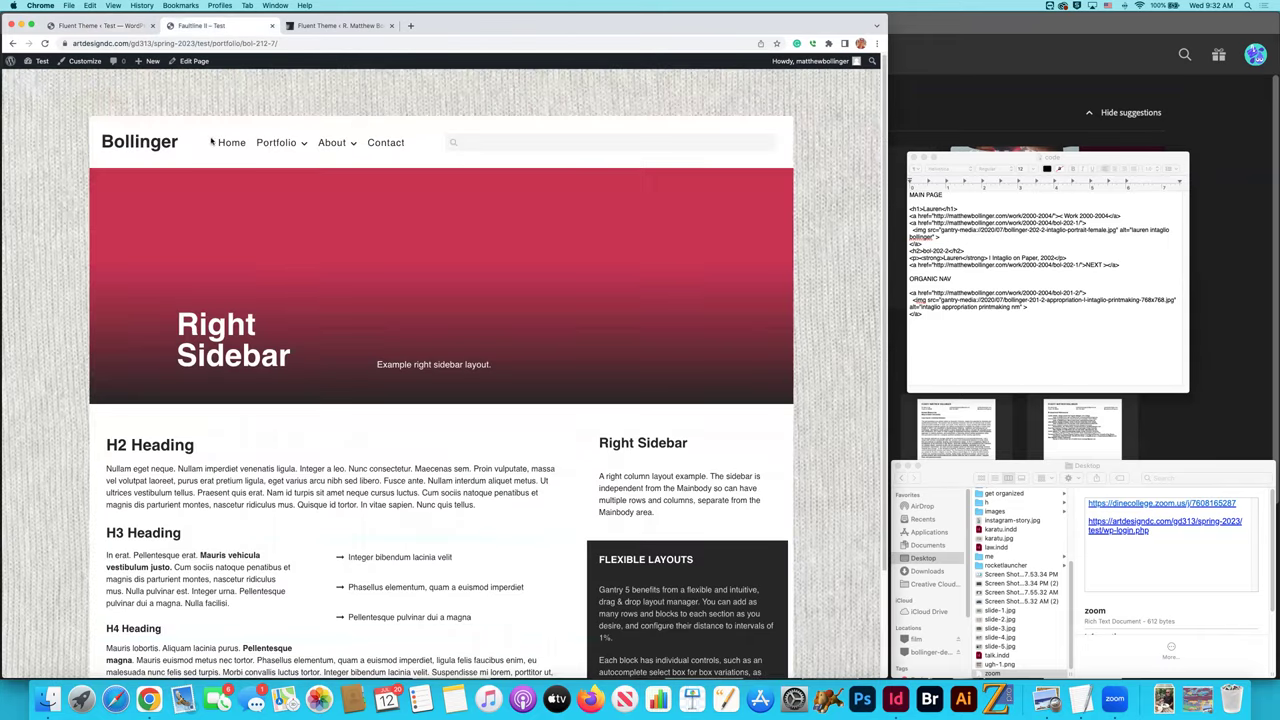
mouse_move(272, 142)
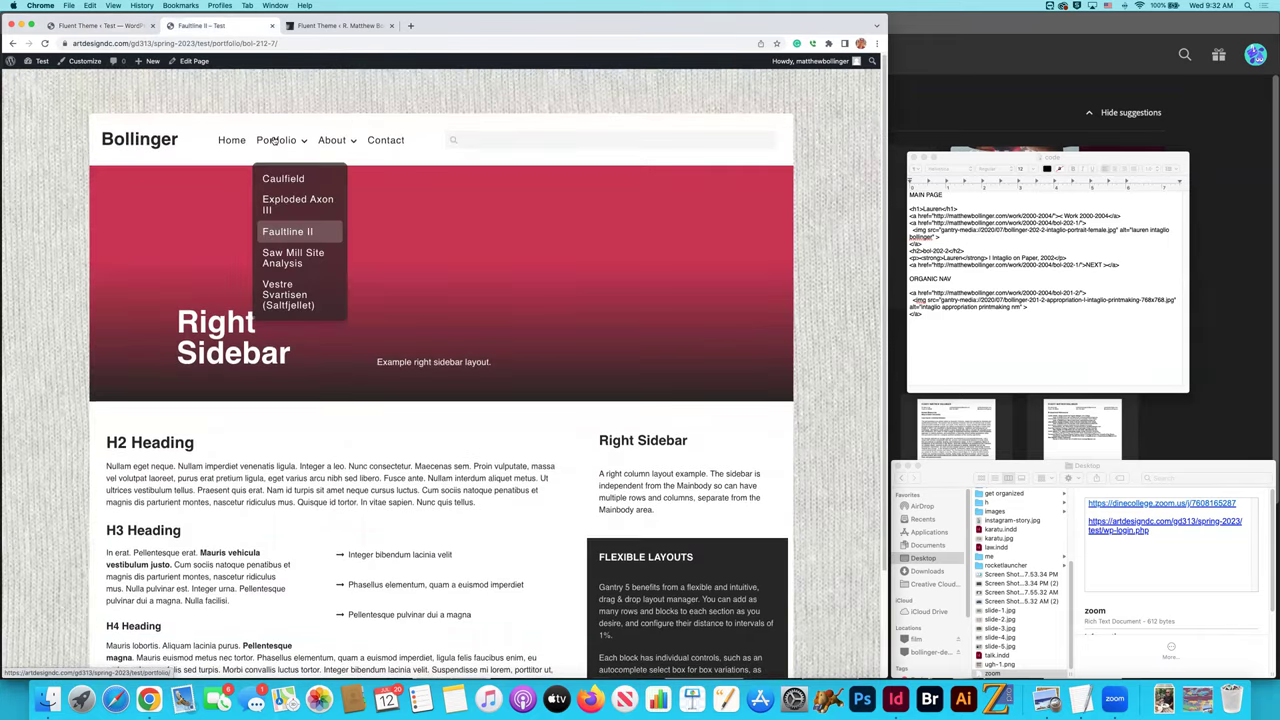
click(295, 258)
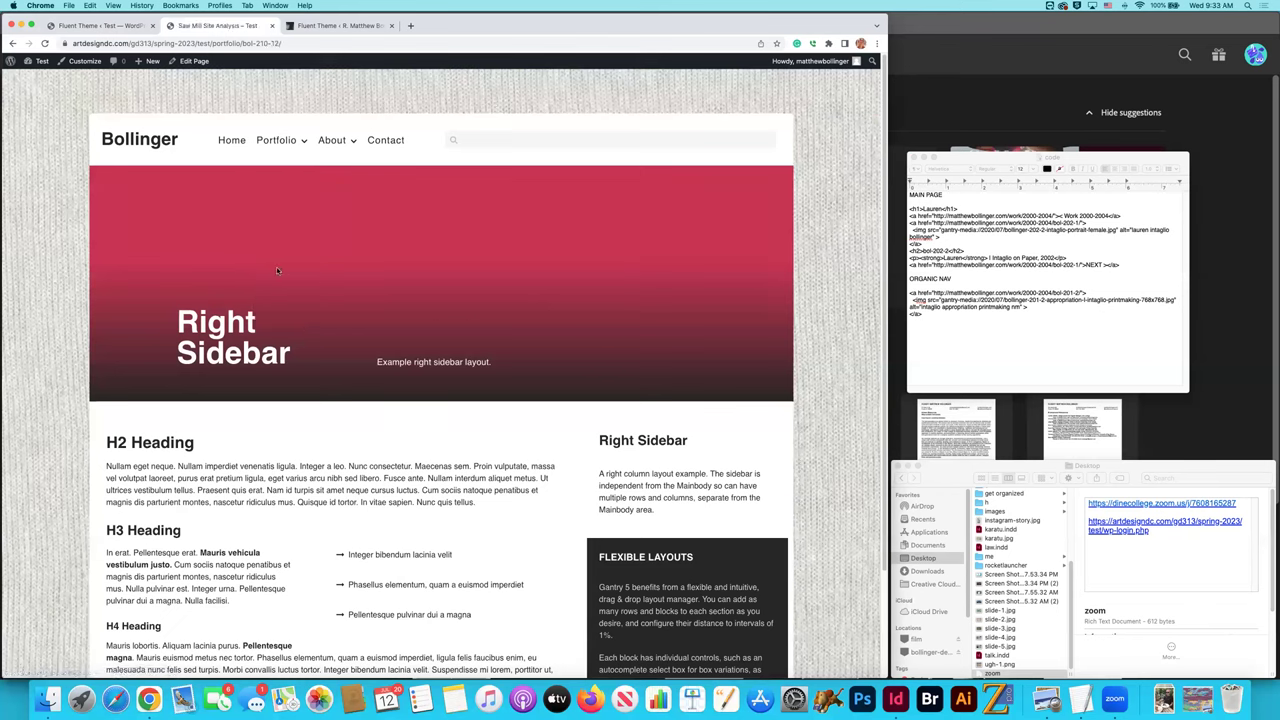
Open the Vestre Svartisen (Saltfjellet) project from the live site's 2020-2024 work and compare its title with the h1 line in the code document.
click(337, 25)
click(330, 109)
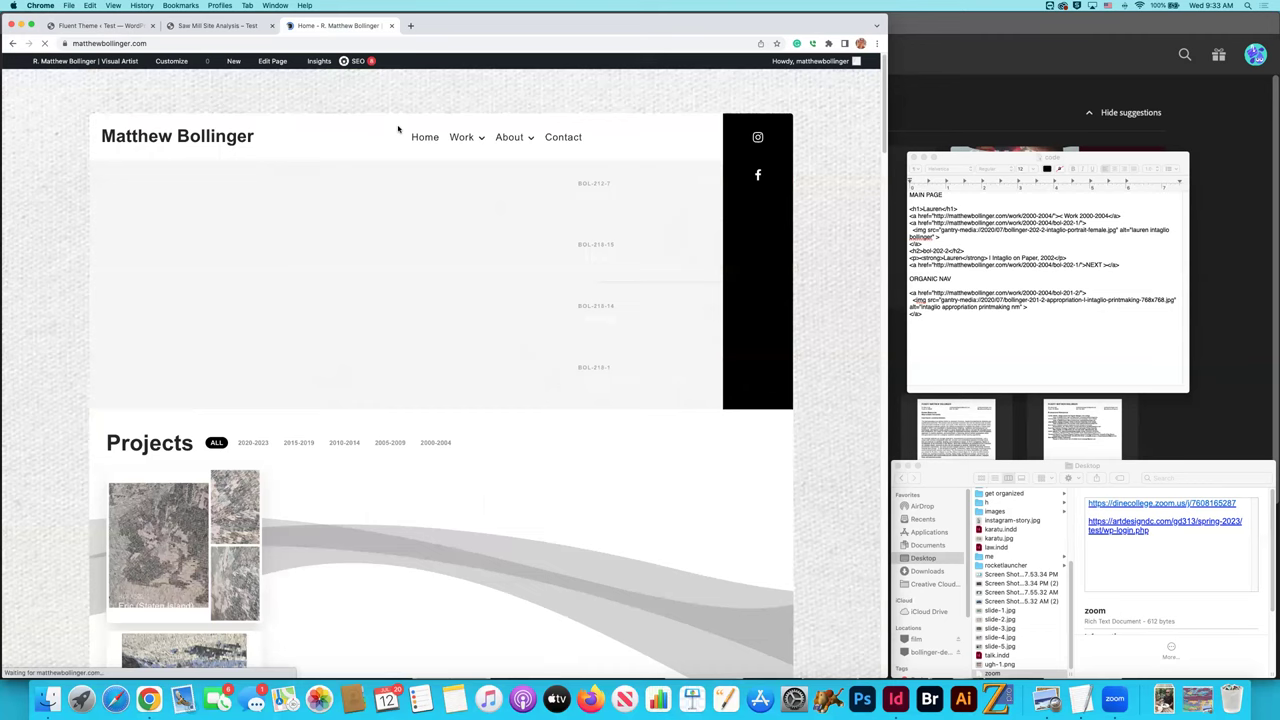
mouse_move(462, 143)
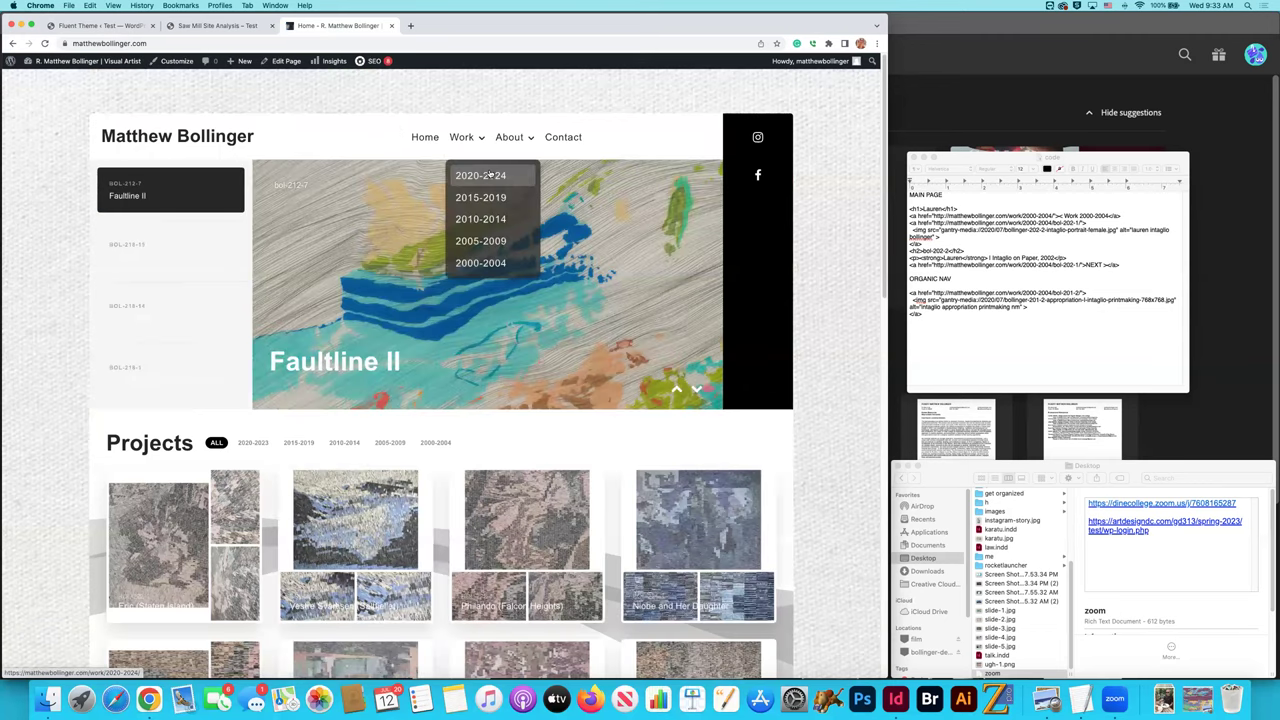
click(490, 175)
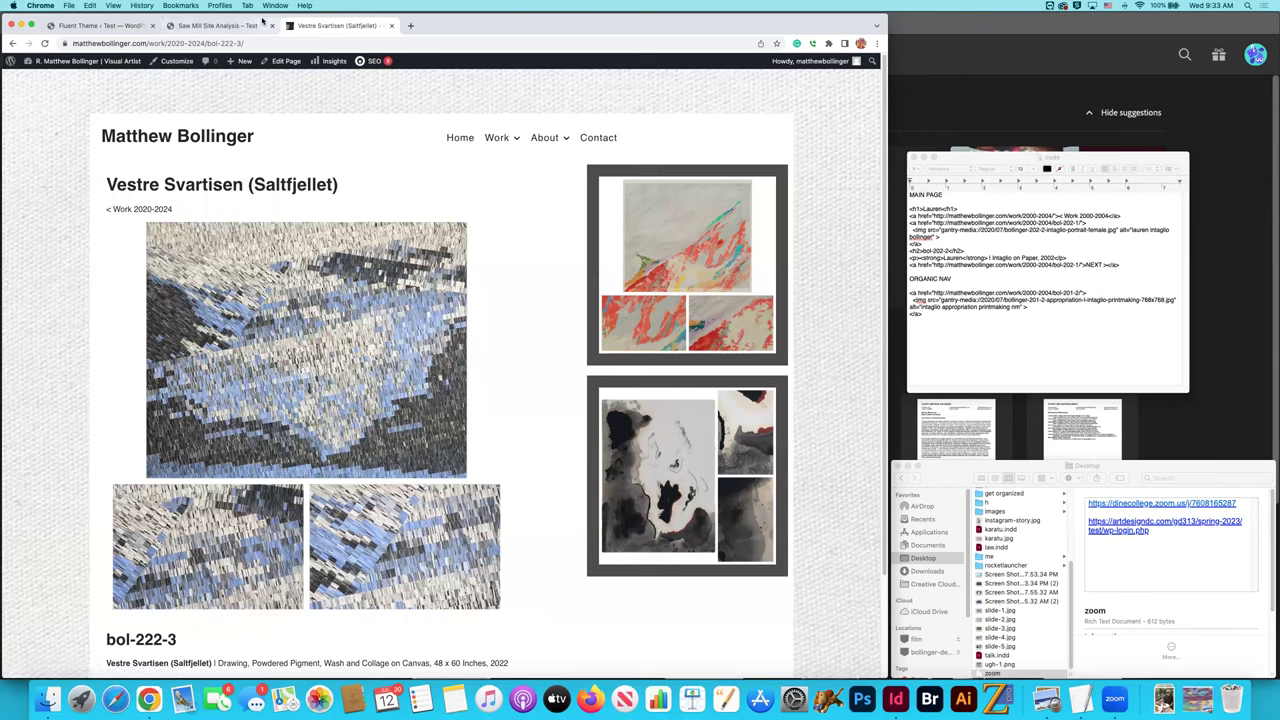
click(955, 208)
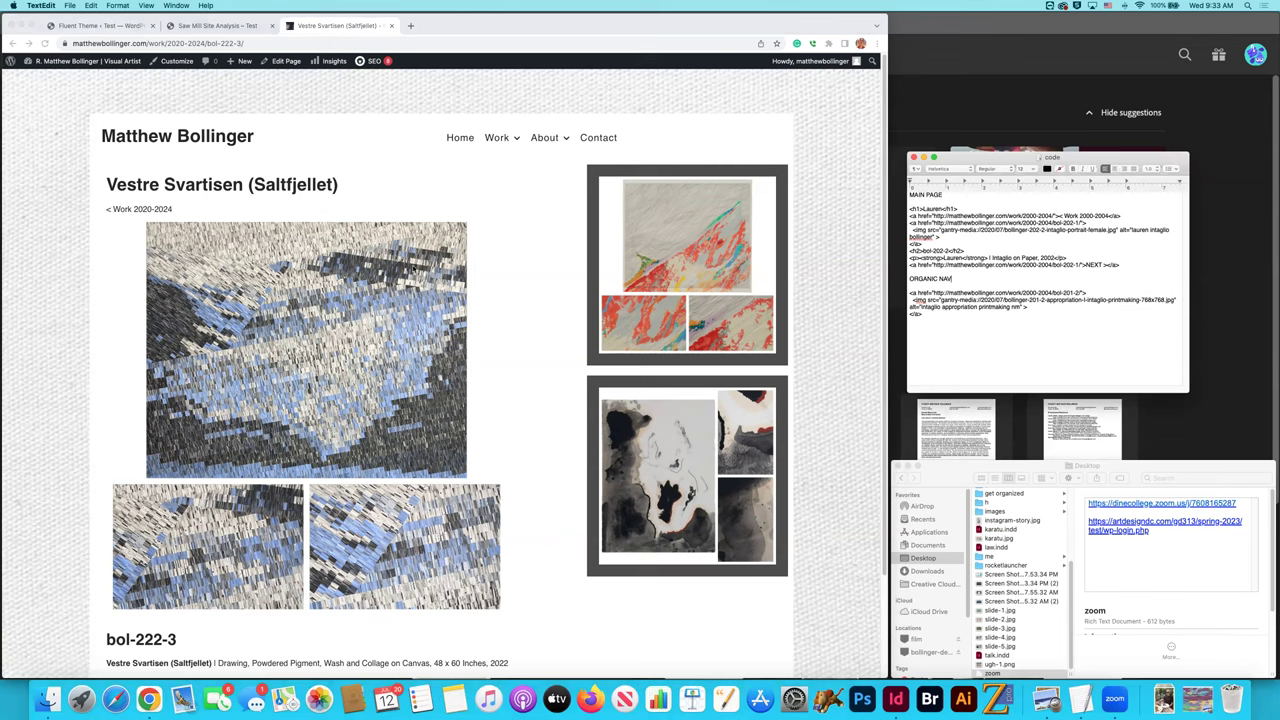
click(360, 189)
drag(352, 188, 107, 183)
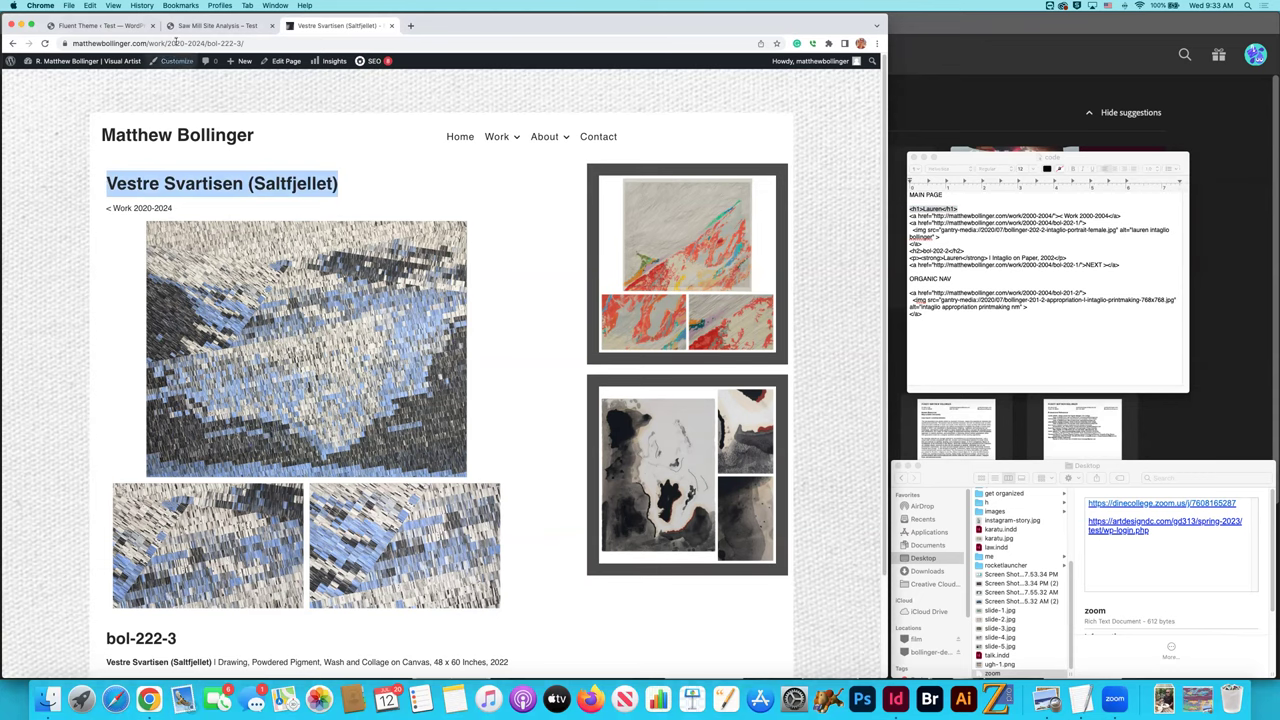
Return to the test site's Bol-210-12 layout, set the Slideshow section's outline to No Inheritance, and apply and save.
click(104, 26)
click(219, 27)
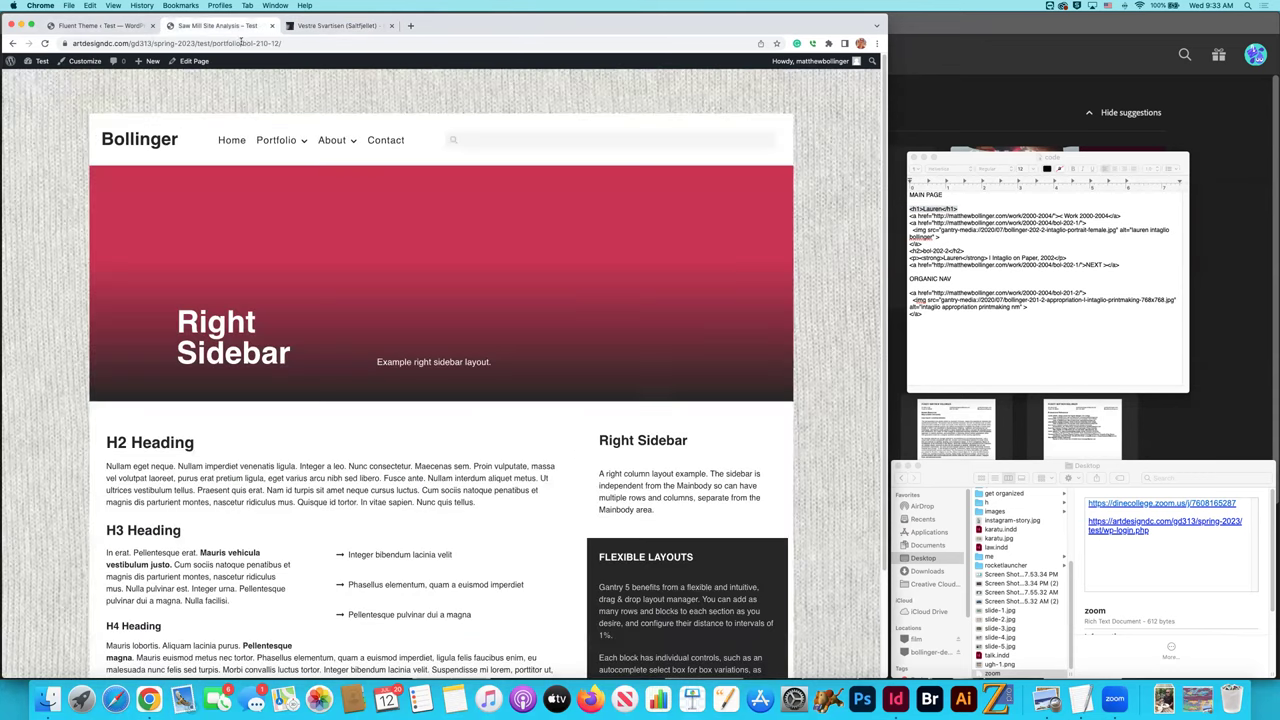
click(131, 28)
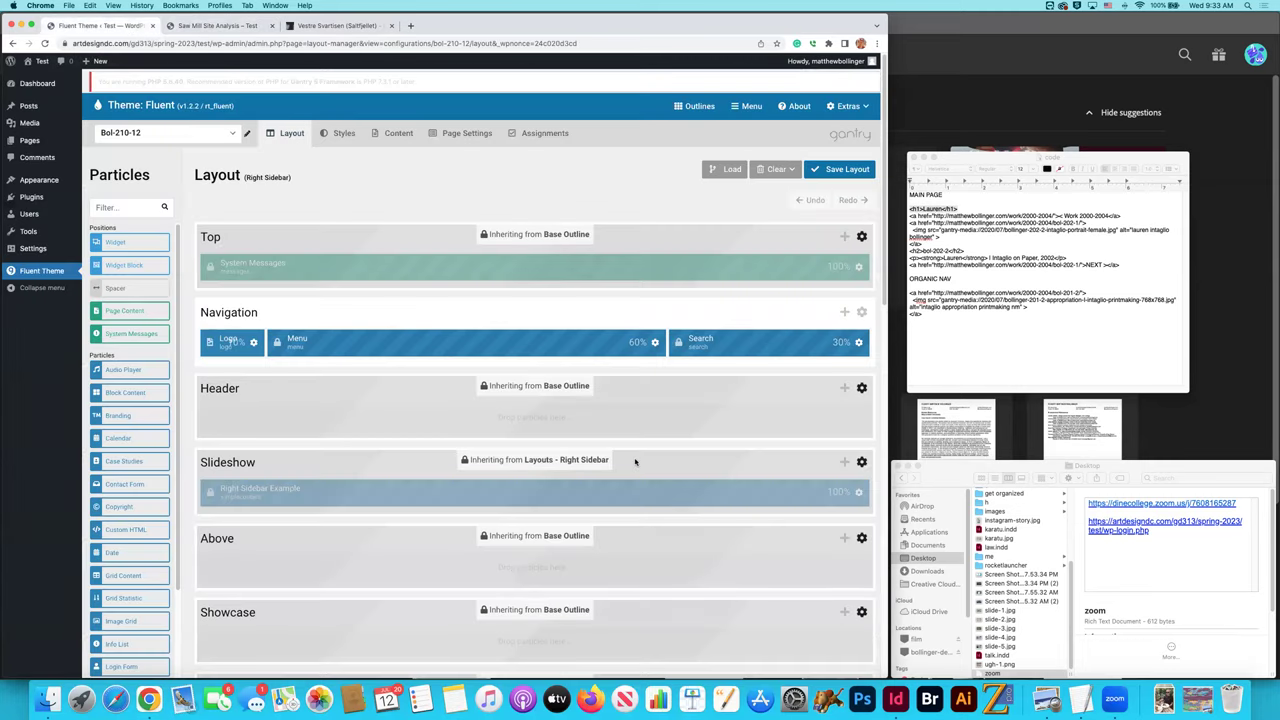
scroll(618, 495, down, 1)
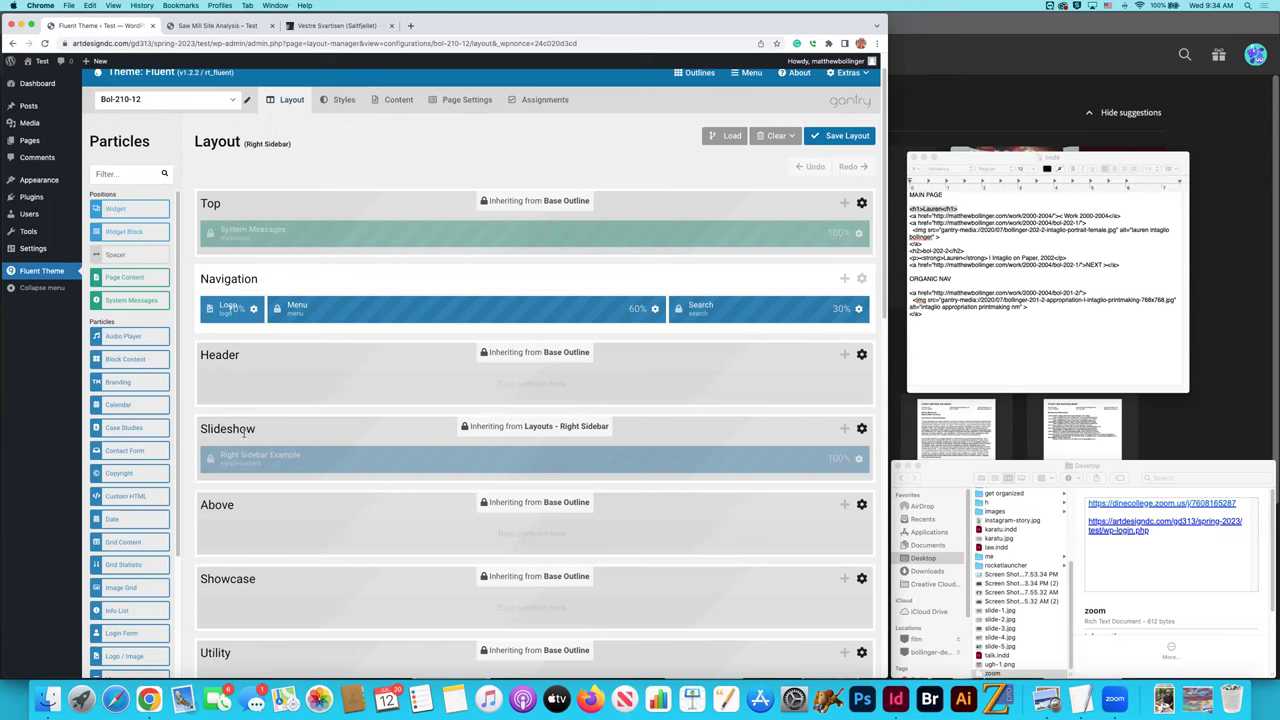
click(861, 428)
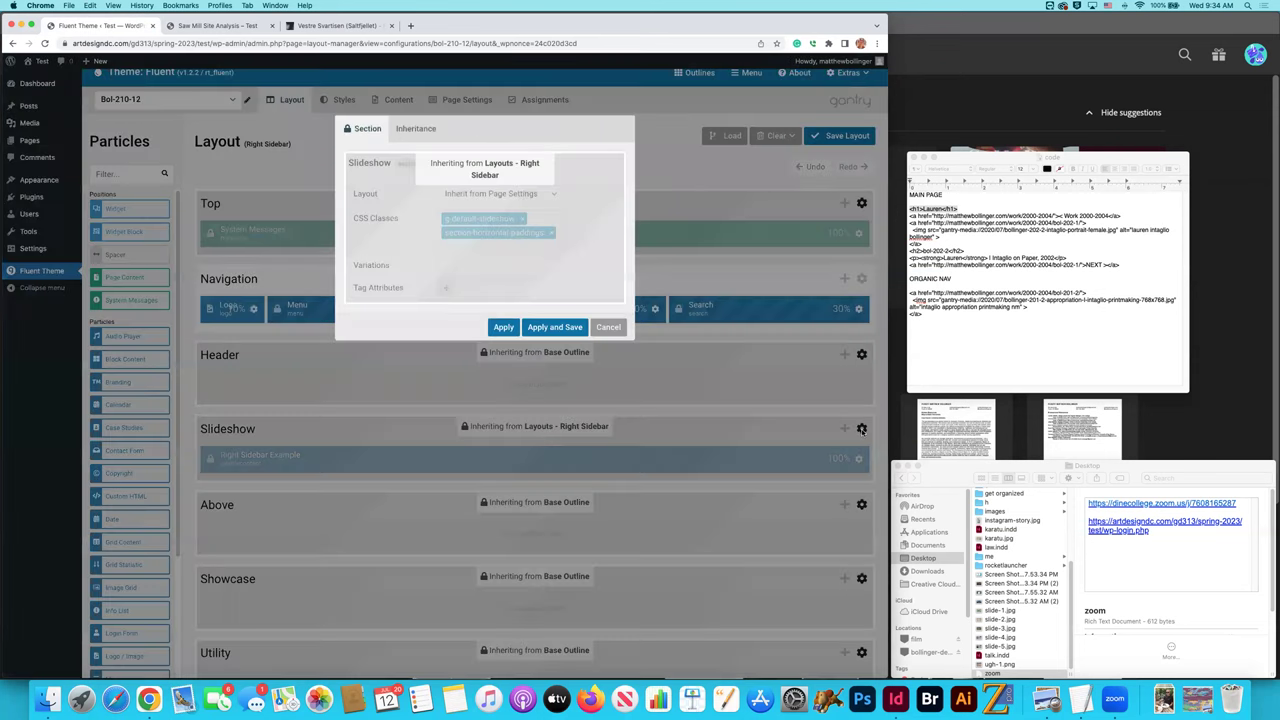
click(415, 129)
click(492, 204)
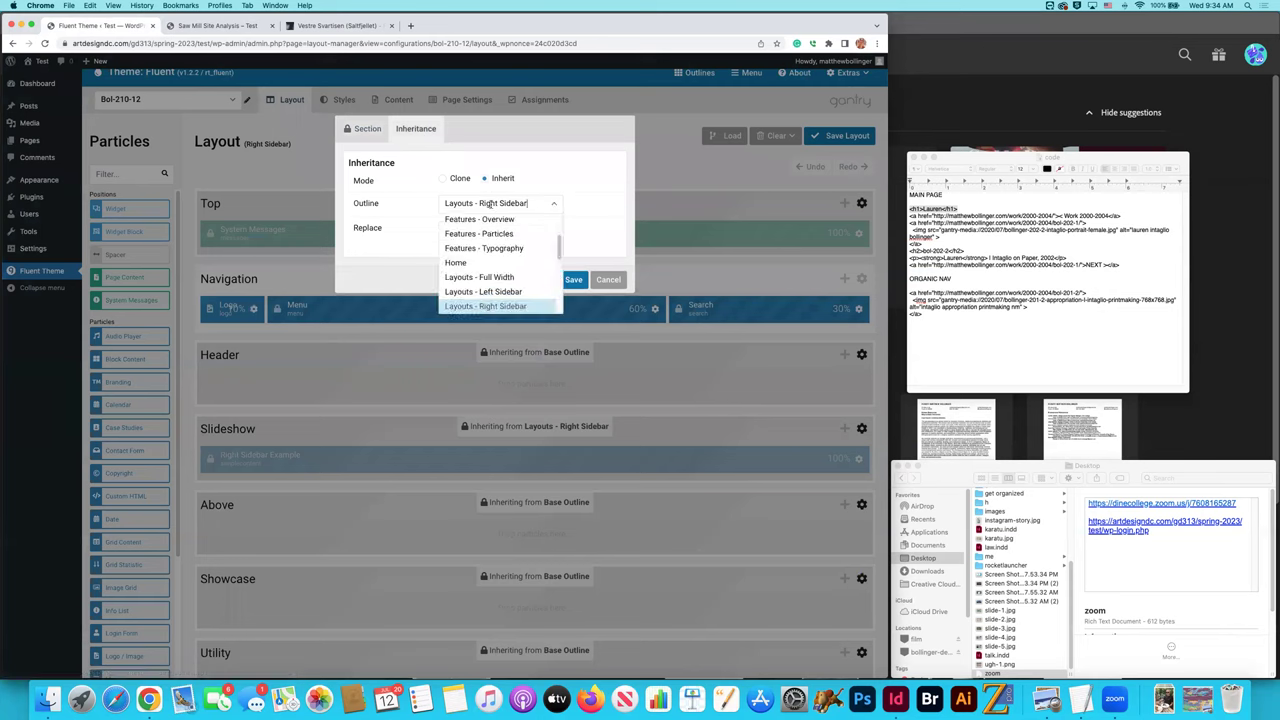
scroll(480, 290, down, 3)
scroll(473, 300, up, 10)
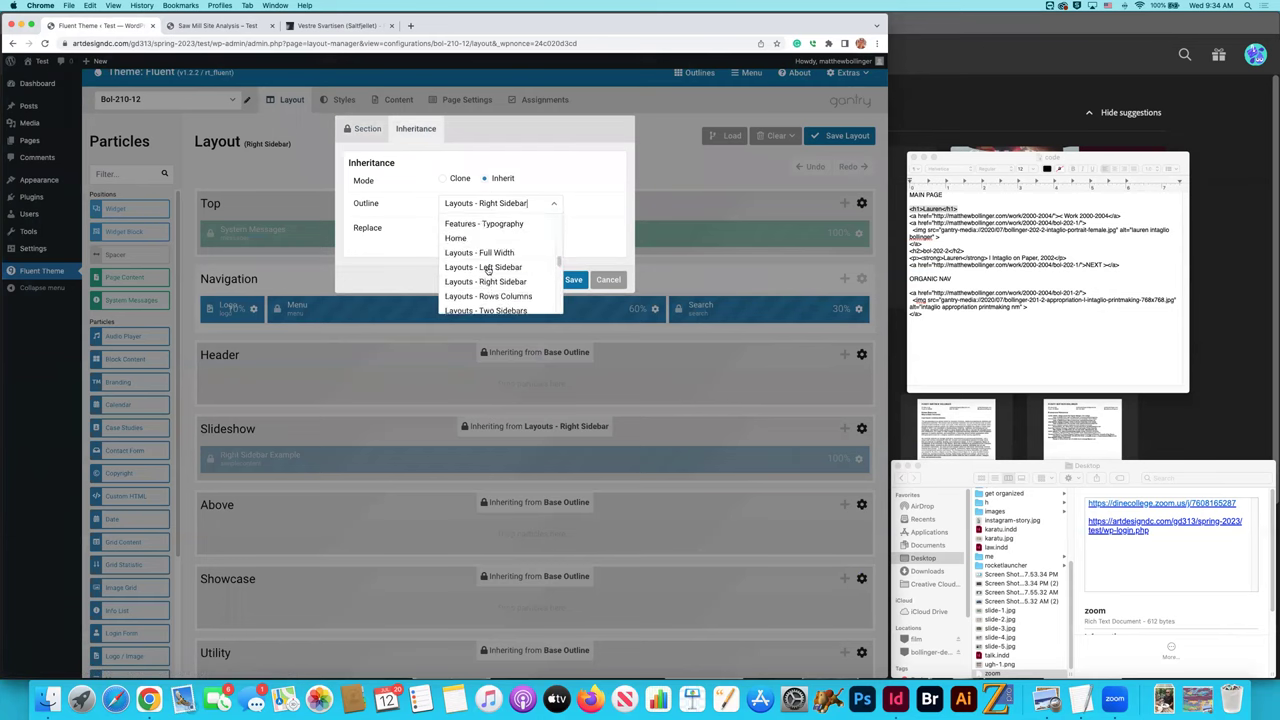
click(468, 220)
click(553, 280)
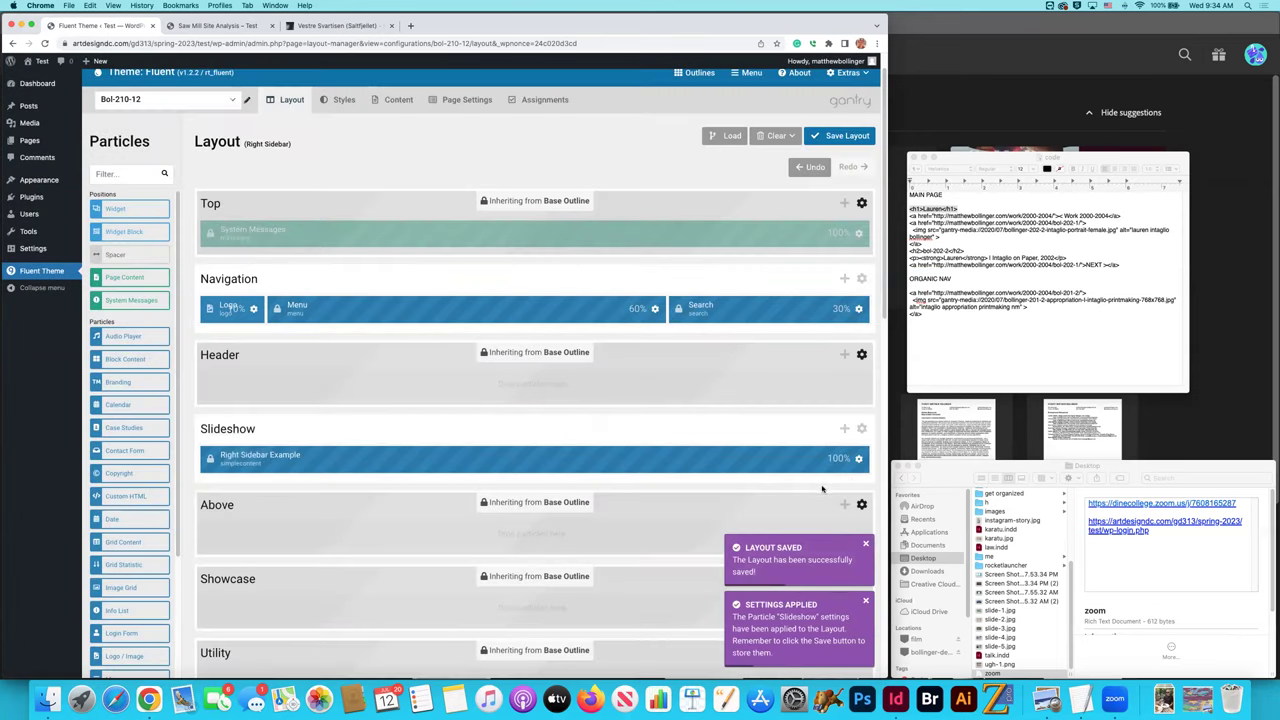
Set the outline of the Slideshow's Right Sidebar Example particle to No Inheritance, and apply and save.
click(858, 459)
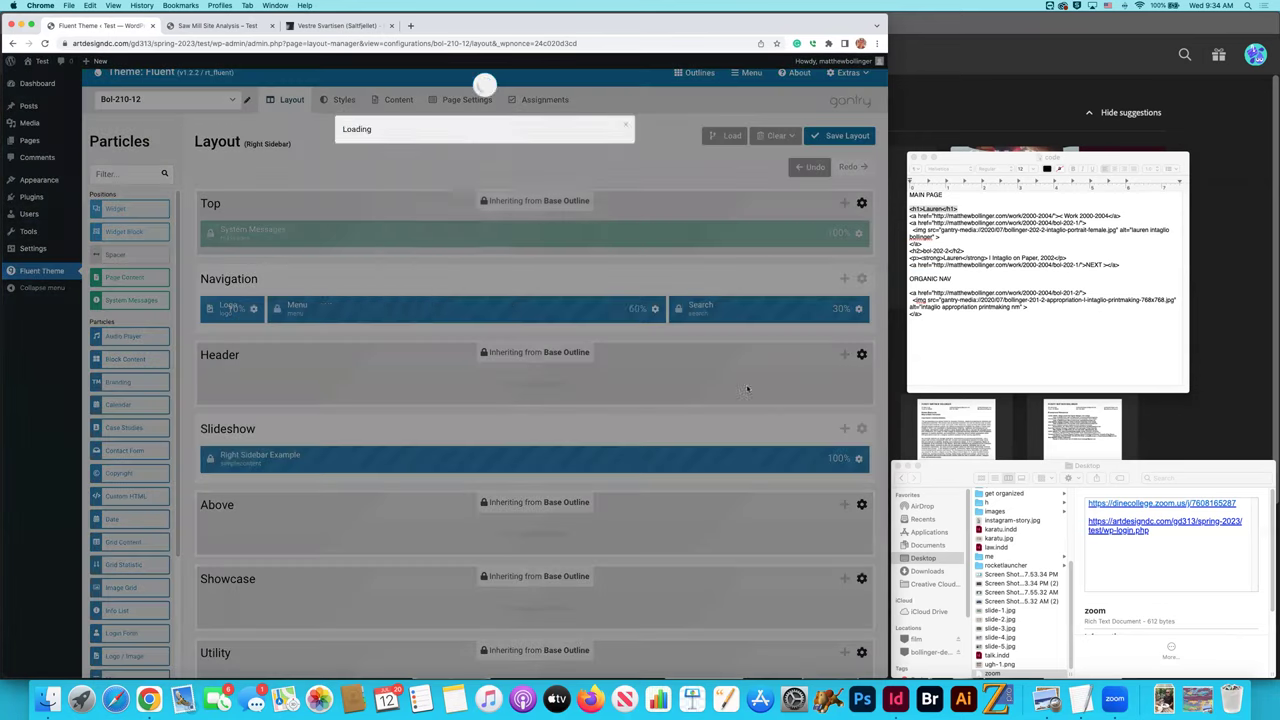
click(463, 128)
click(500, 203)
scroll(490, 240, up, 2)
click(474, 218)
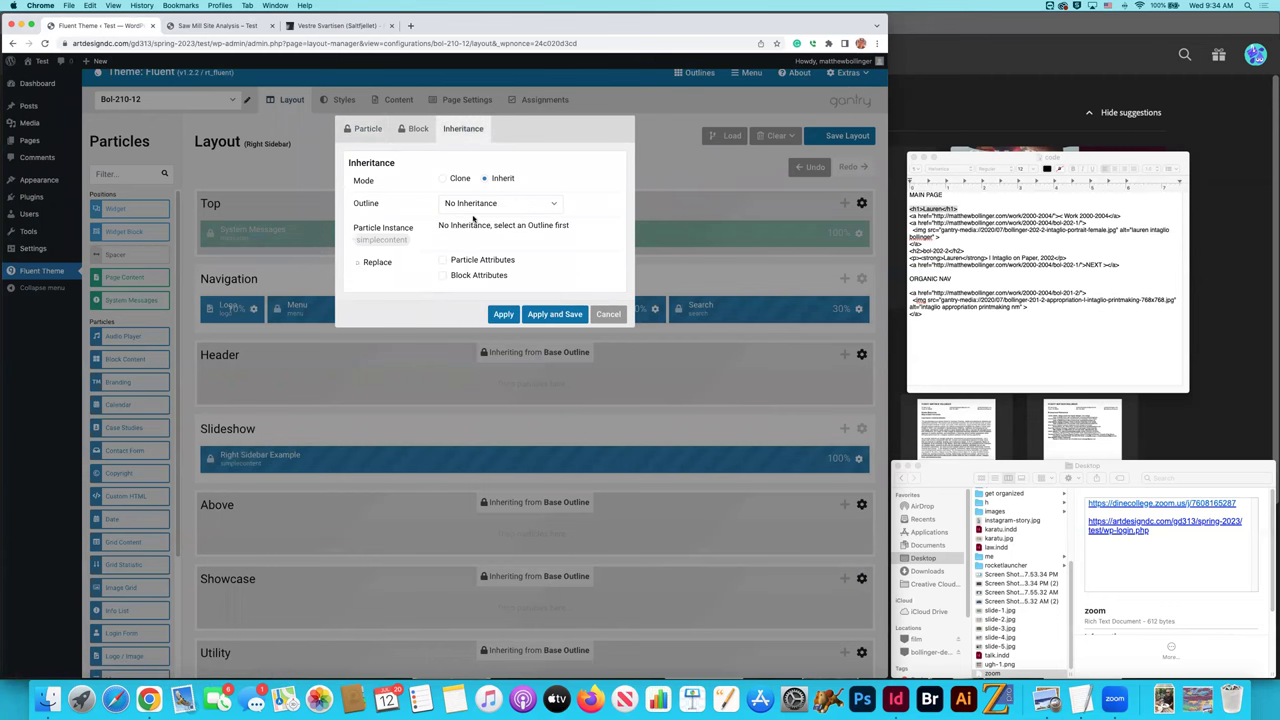
click(554, 314)
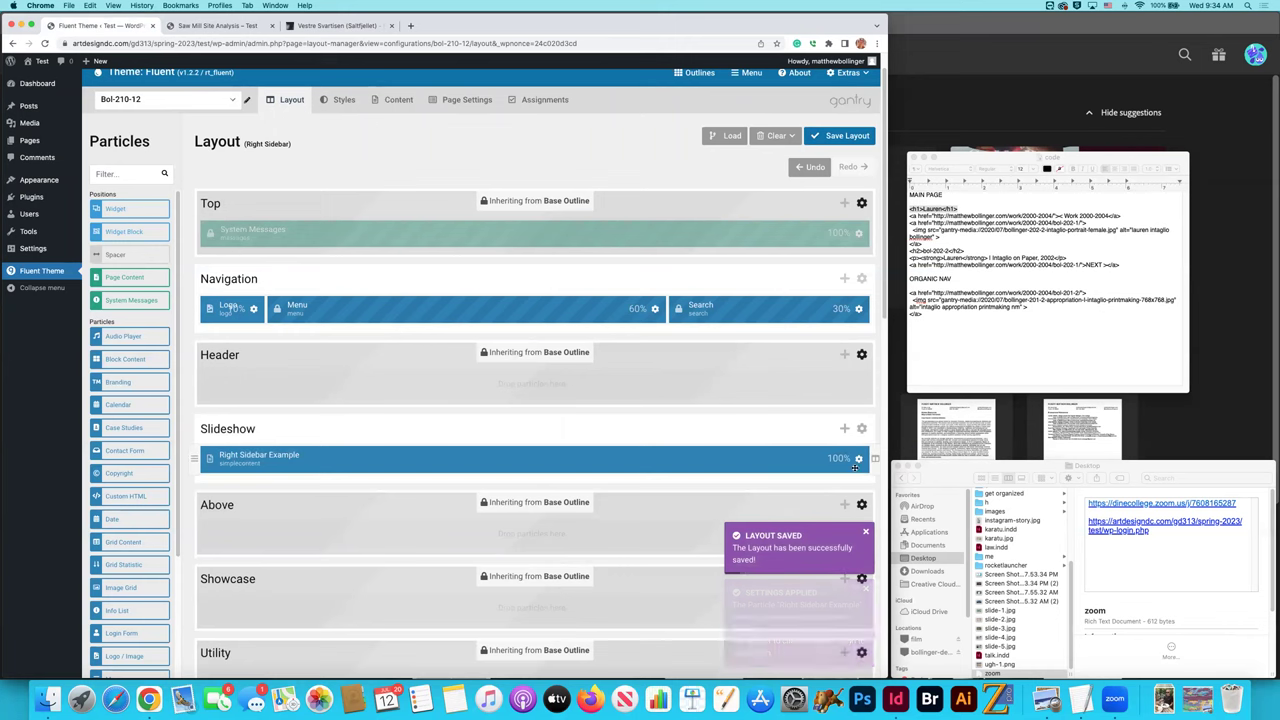
click(862, 430)
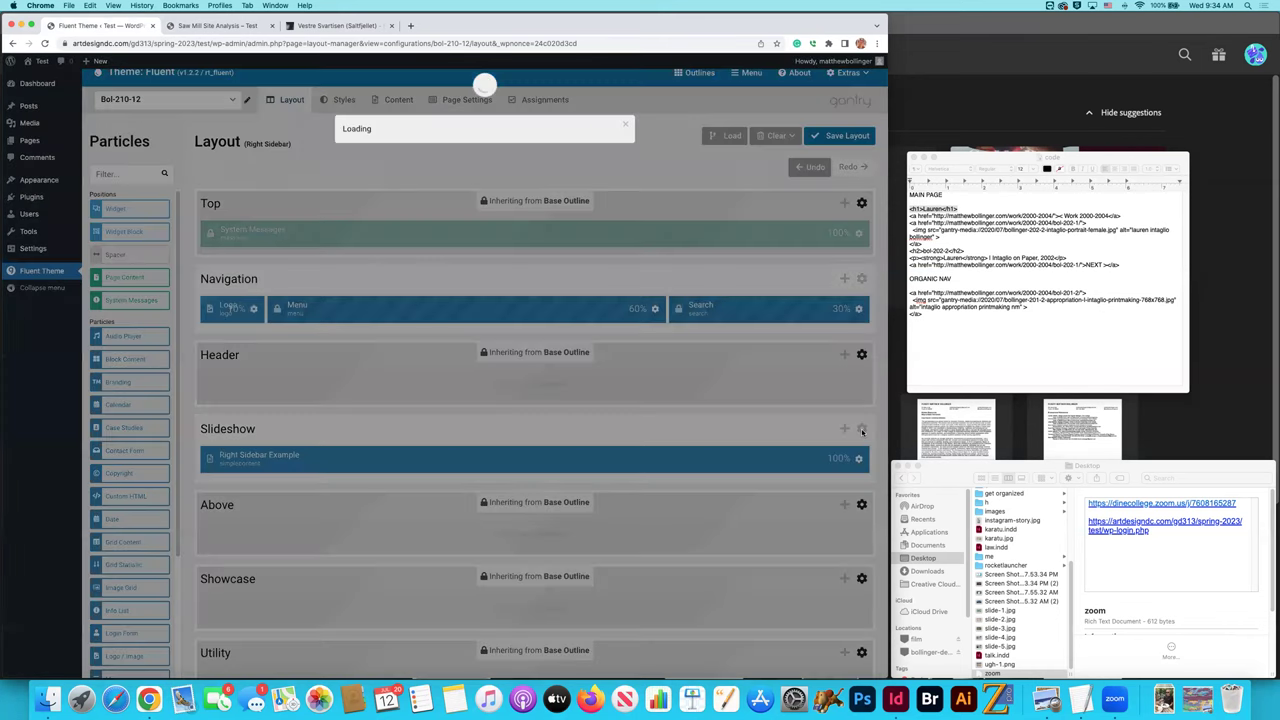
click(607, 327)
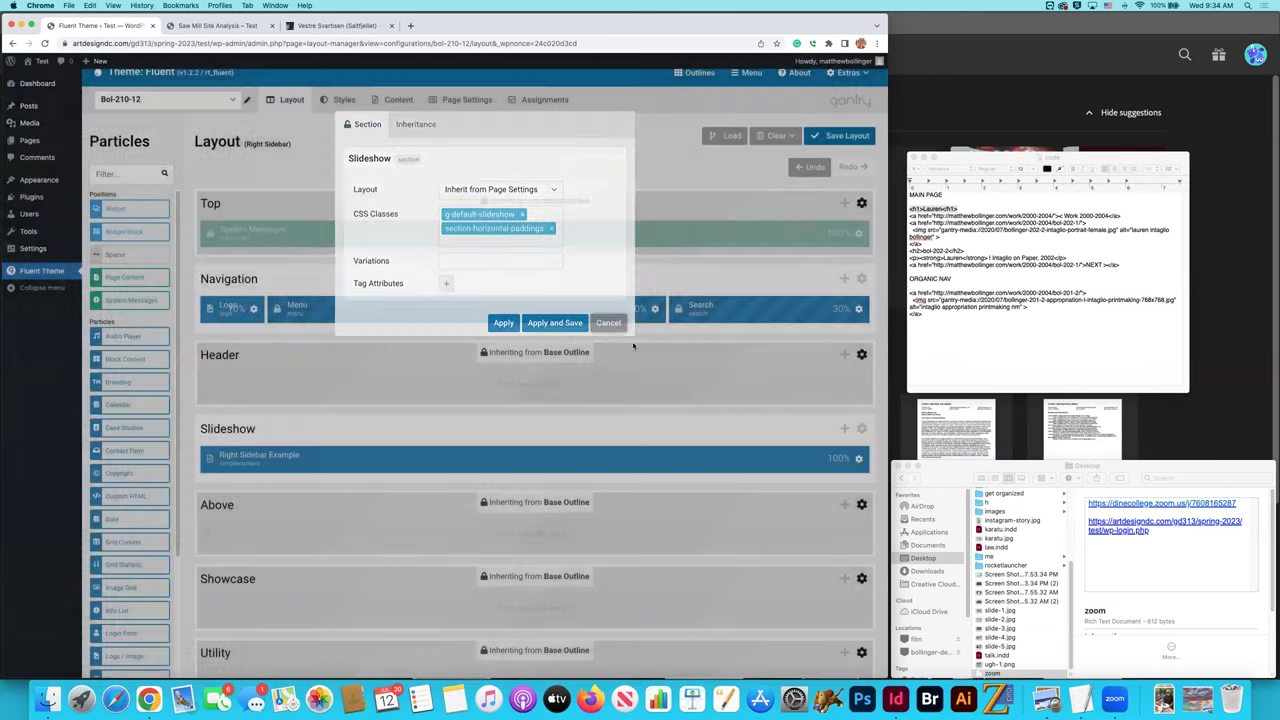
click(858, 458)
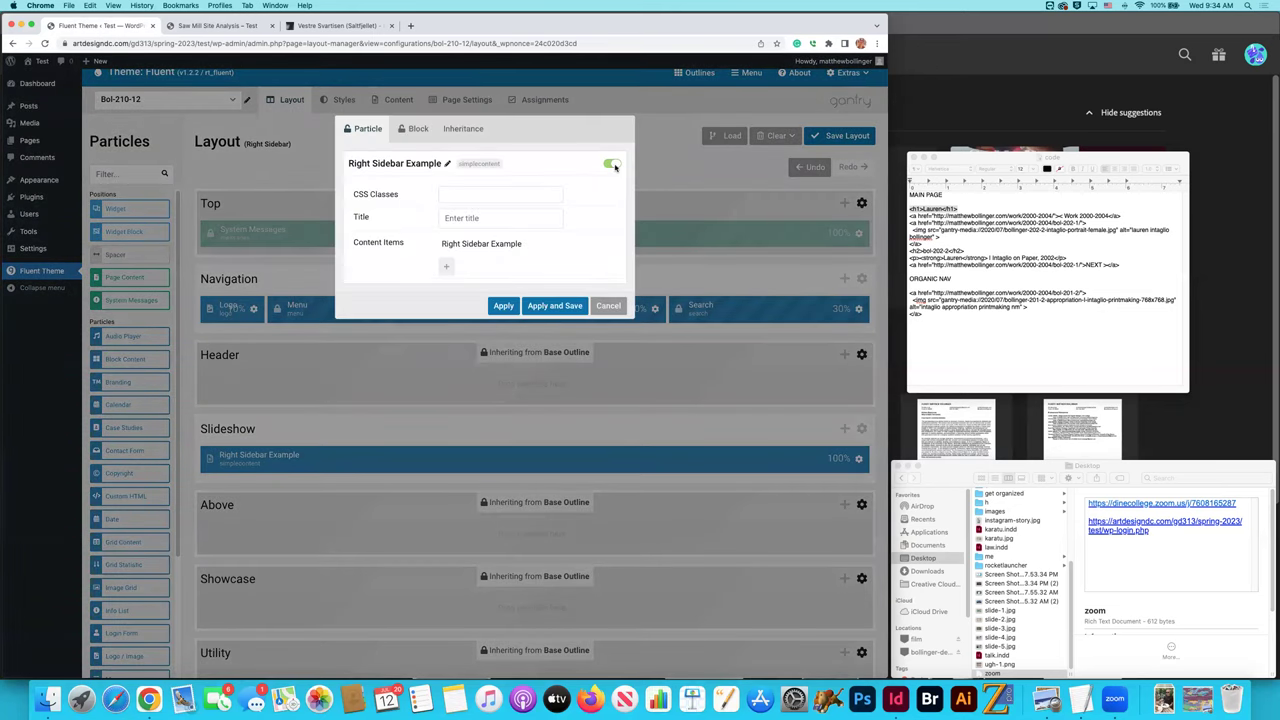
click(608, 305)
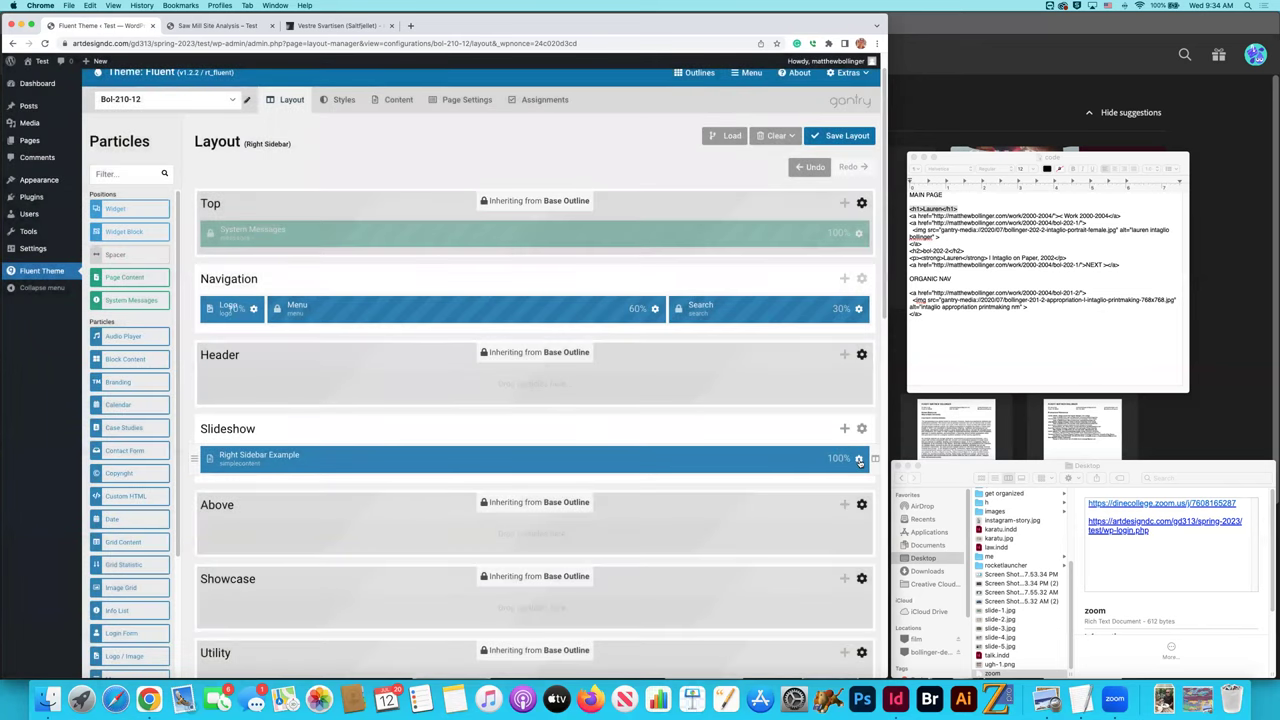
Disable the Right Sidebar Example particle with apply and save, and reload the Saw Mill Site Analysis page to check it.
click(858, 459)
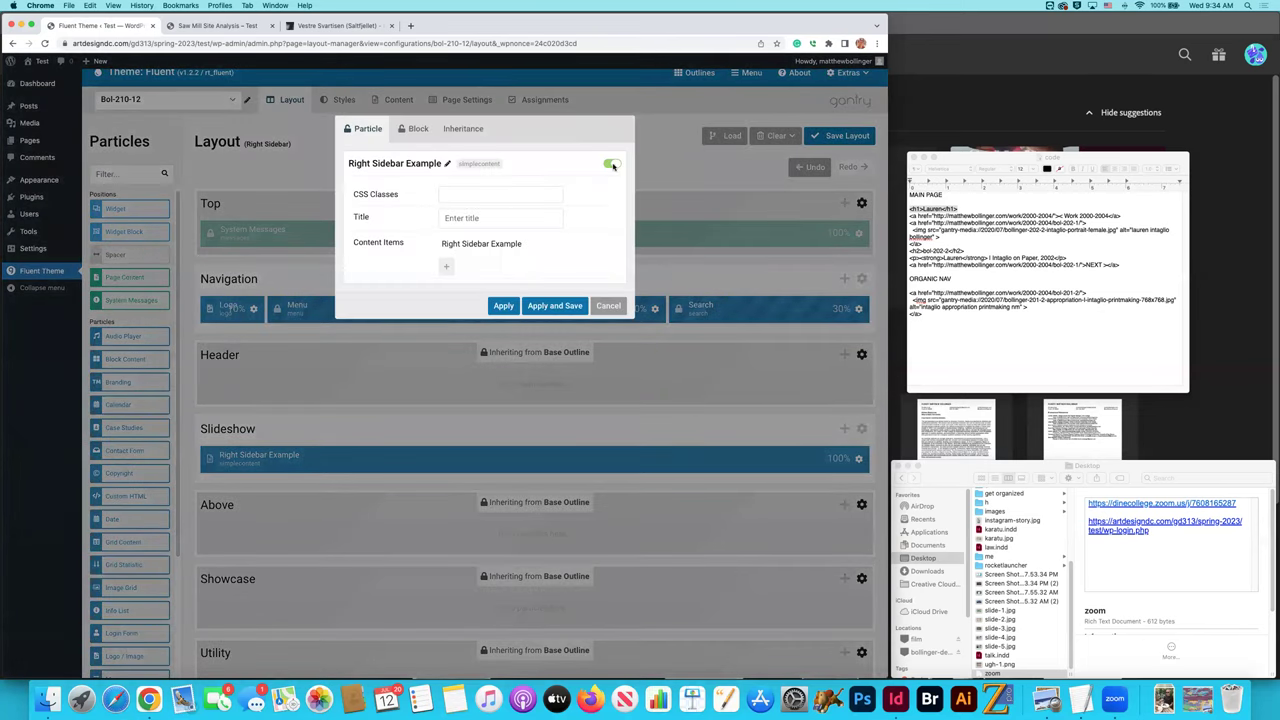
click(612, 164)
click(555, 305)
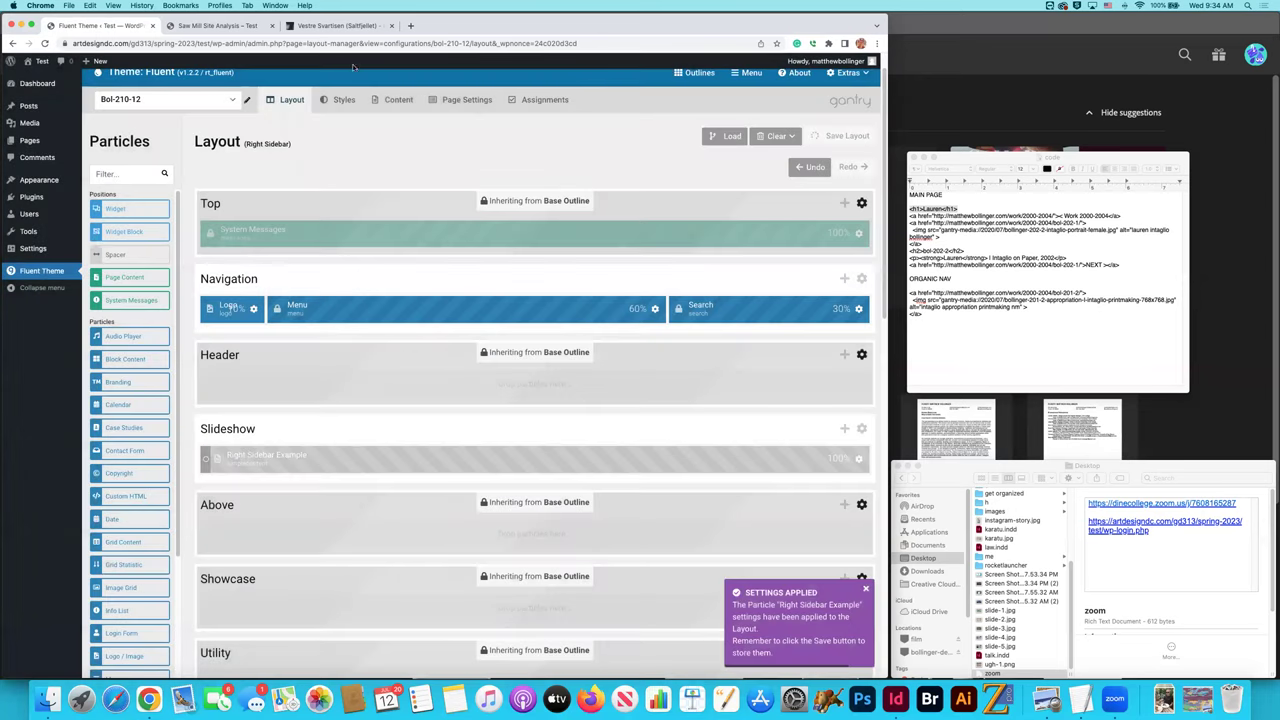
click(216, 25)
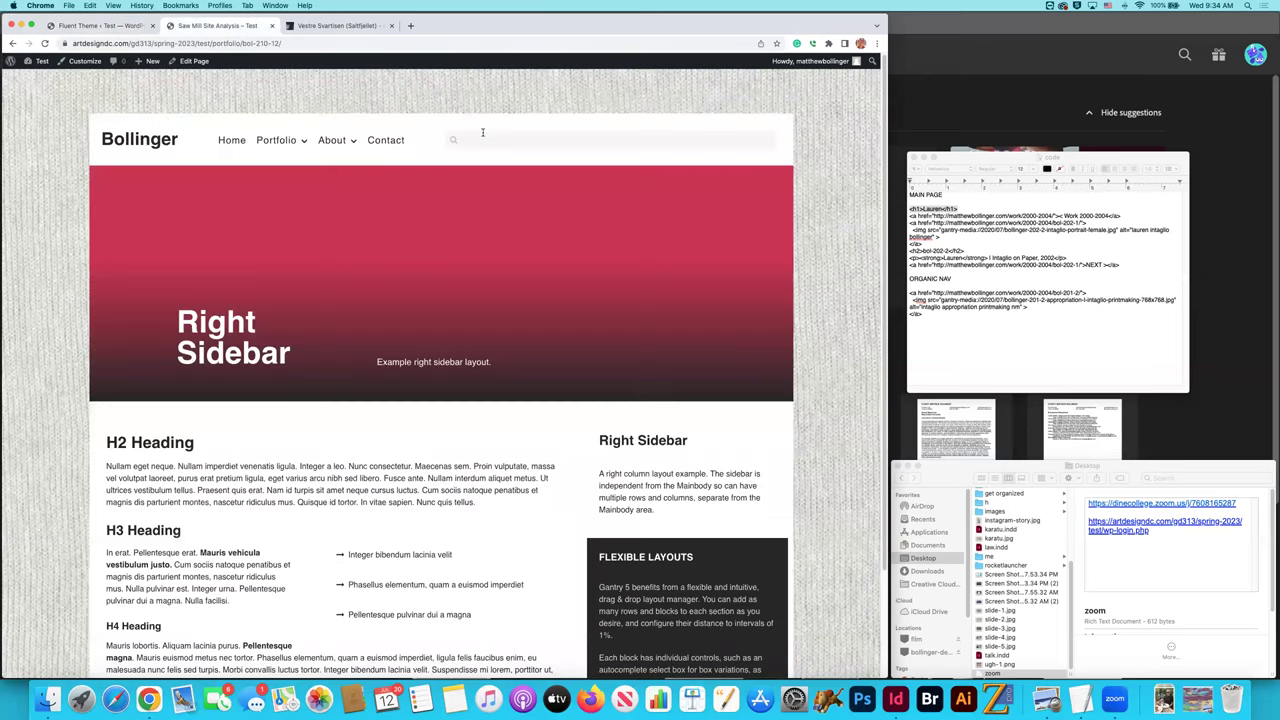
key(super+r)
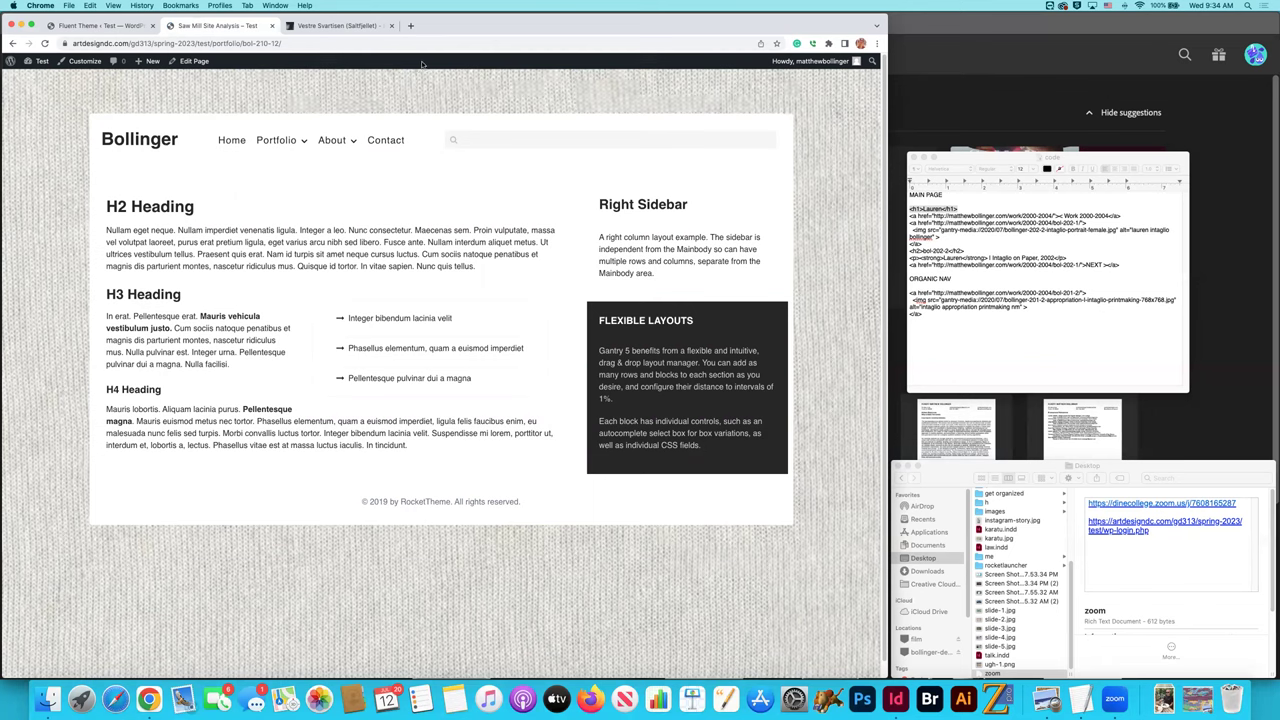
Copy the MAIN PAGE code block in the code document, from the h1 line through the NEXT link, and return to the Bol-210-12 layout.
click(929, 226)
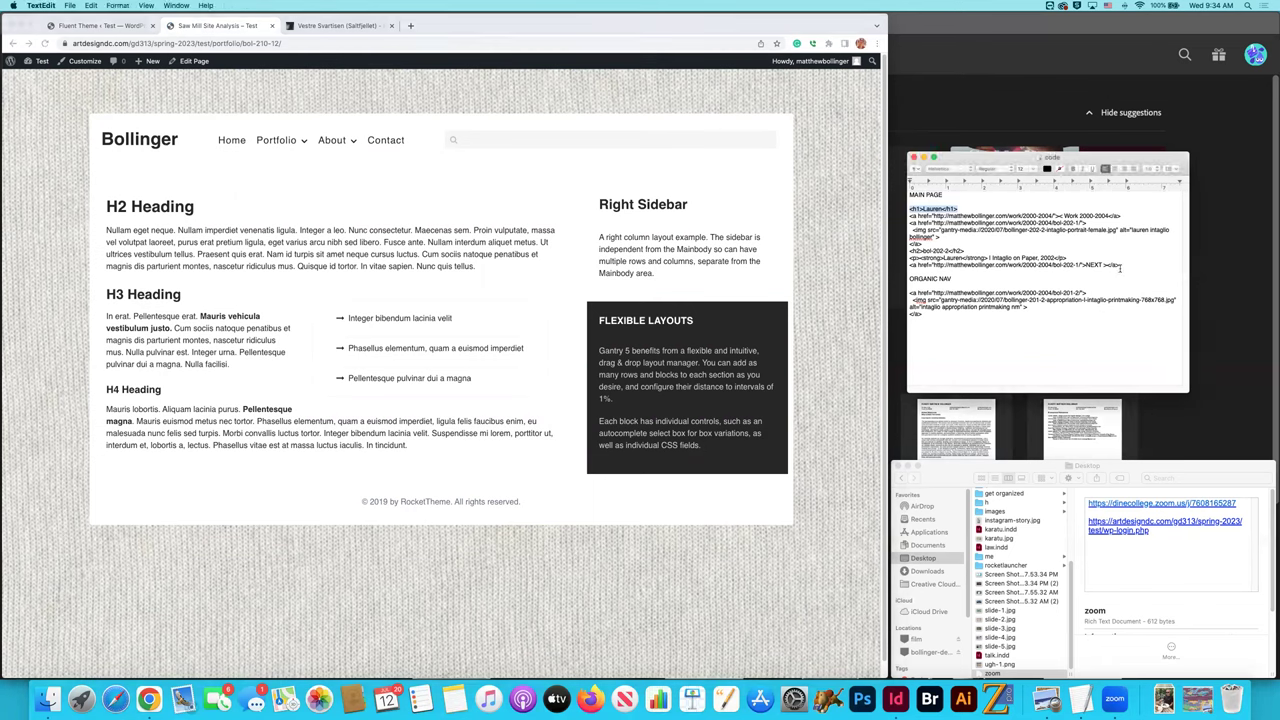
drag(1120, 266, 907, 209)
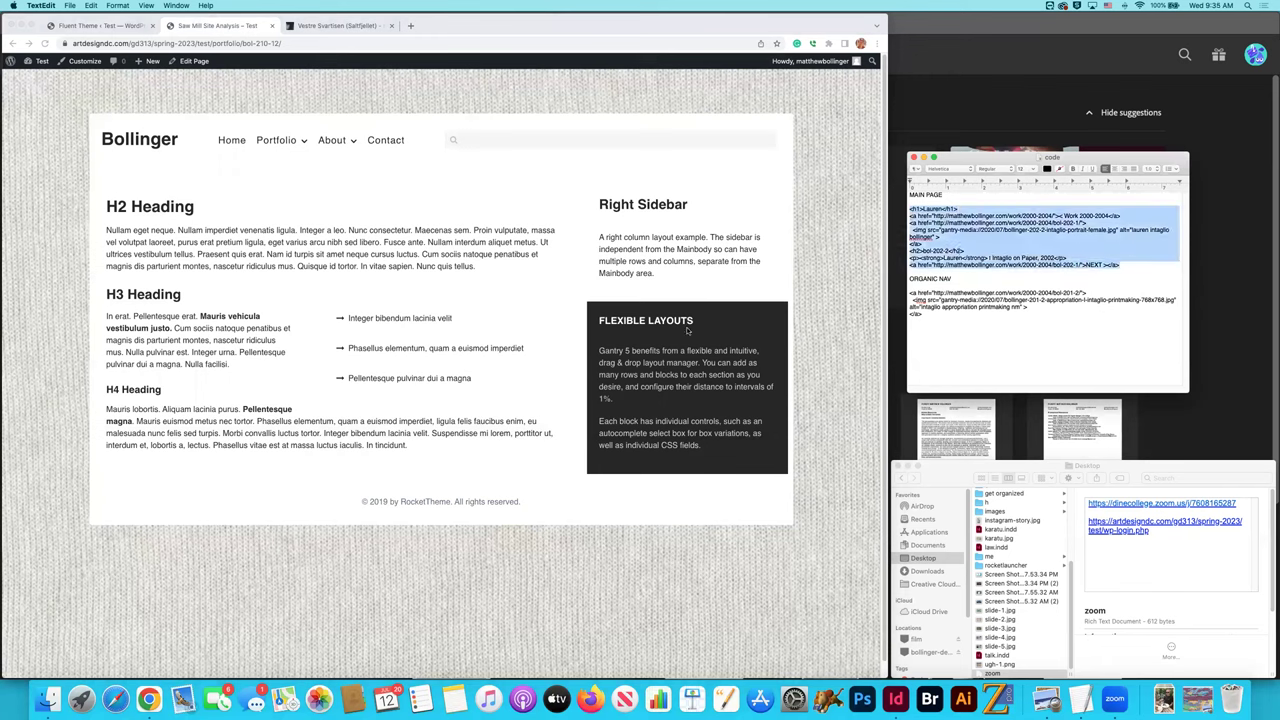
click(310, 27)
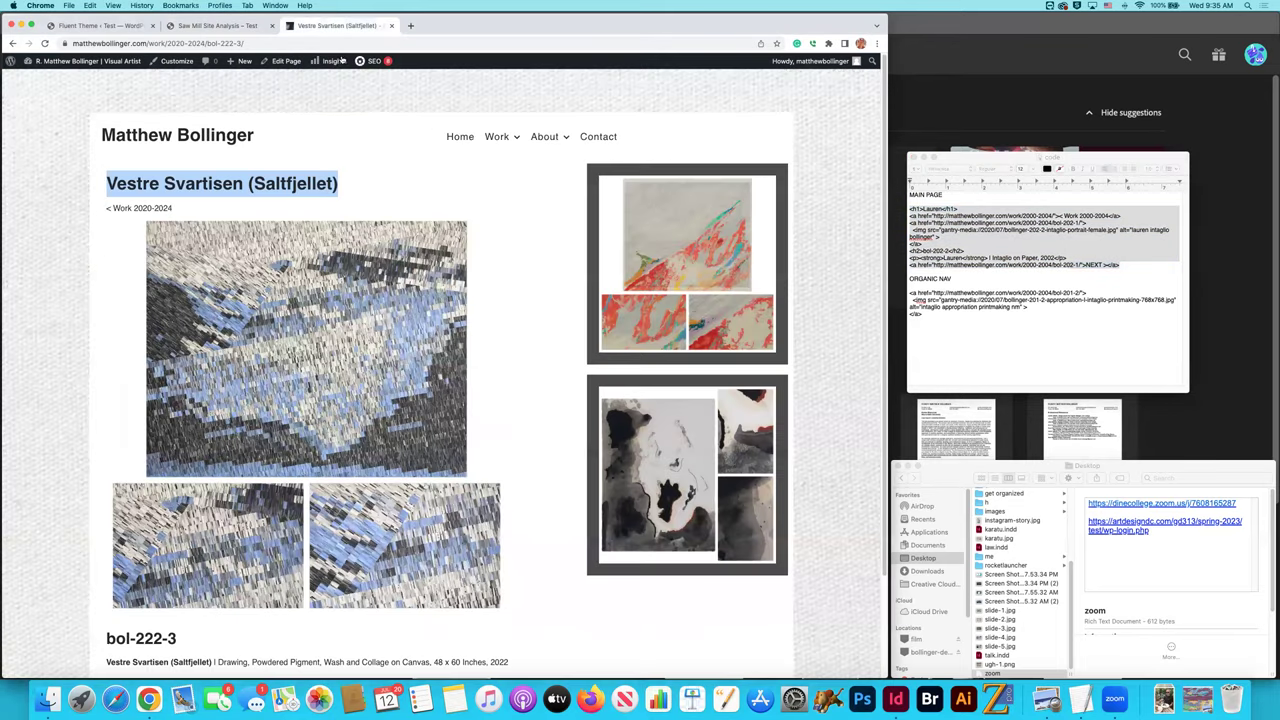
click(100, 27)
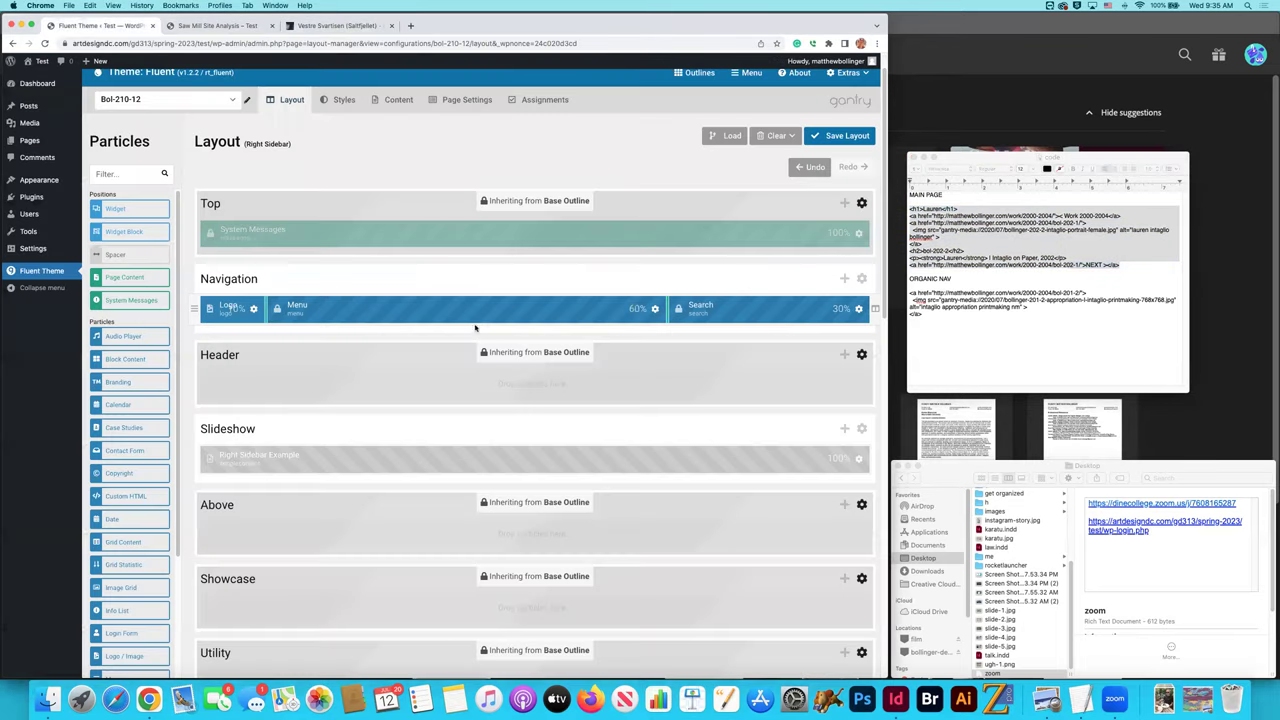
Set the Mainbar section's outline to No Inheritance, and apply and save.
scroll(478, 329, down, 5)
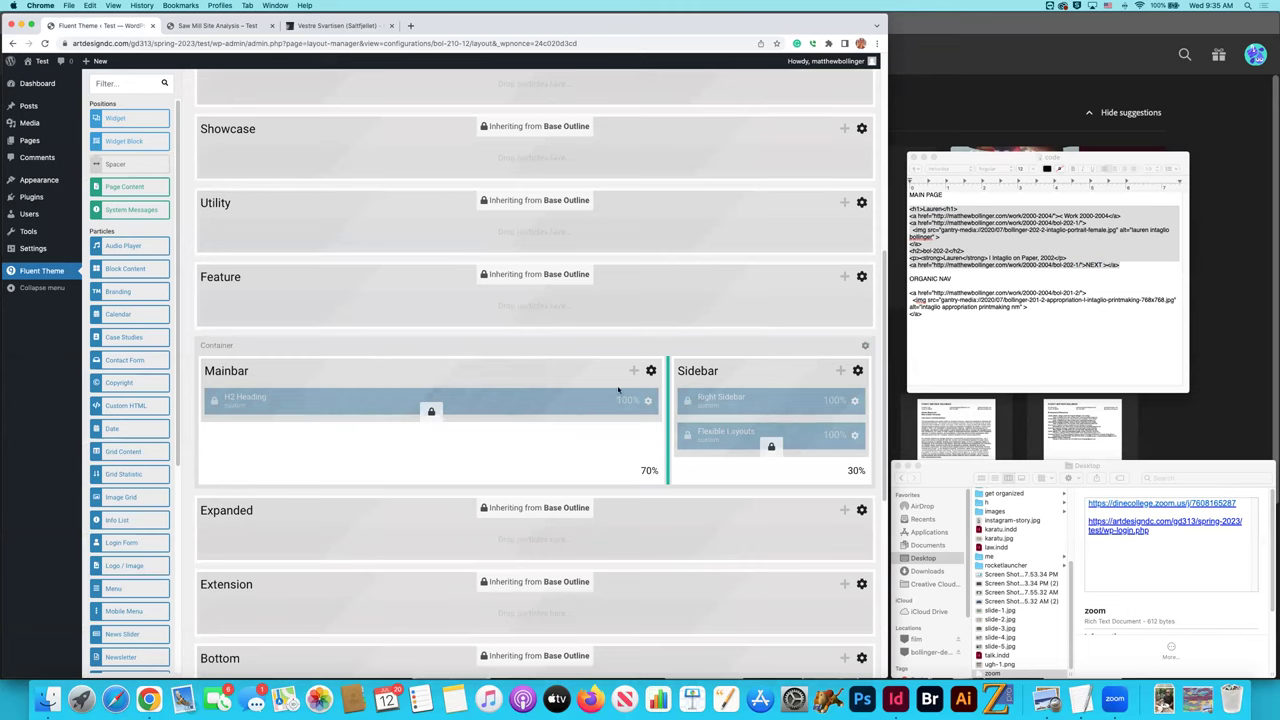
click(651, 370)
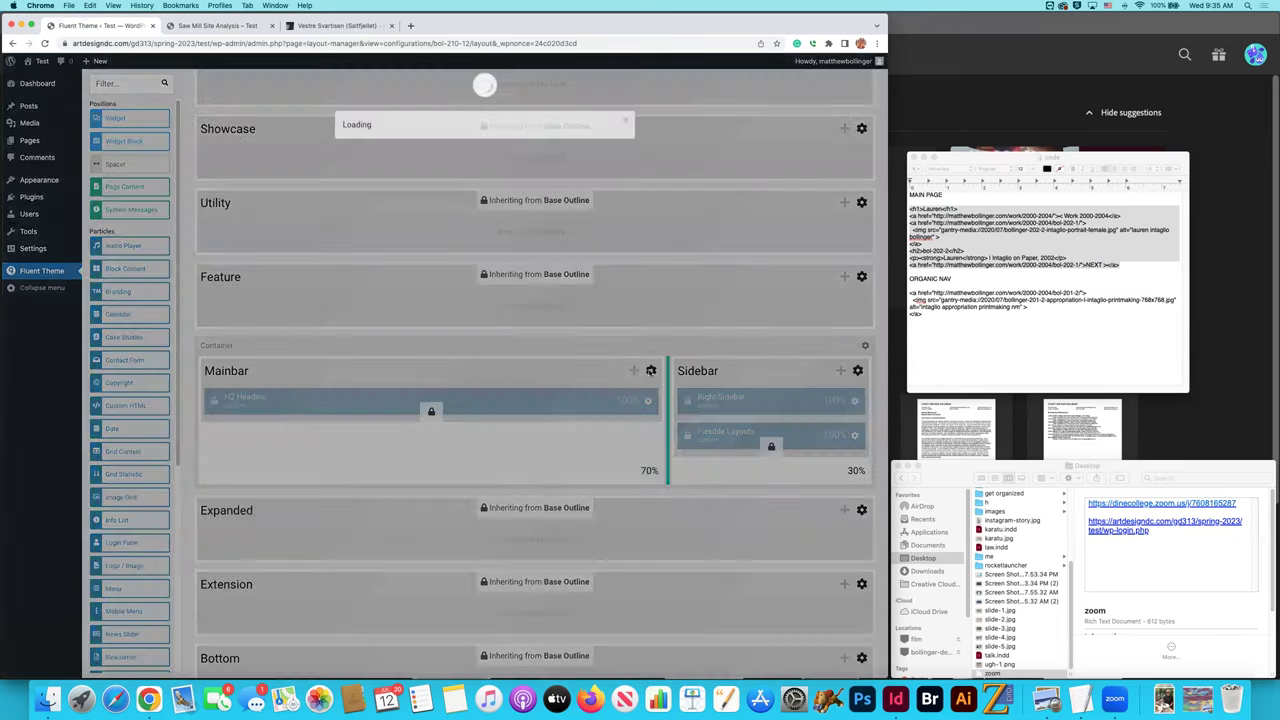
click(470, 133)
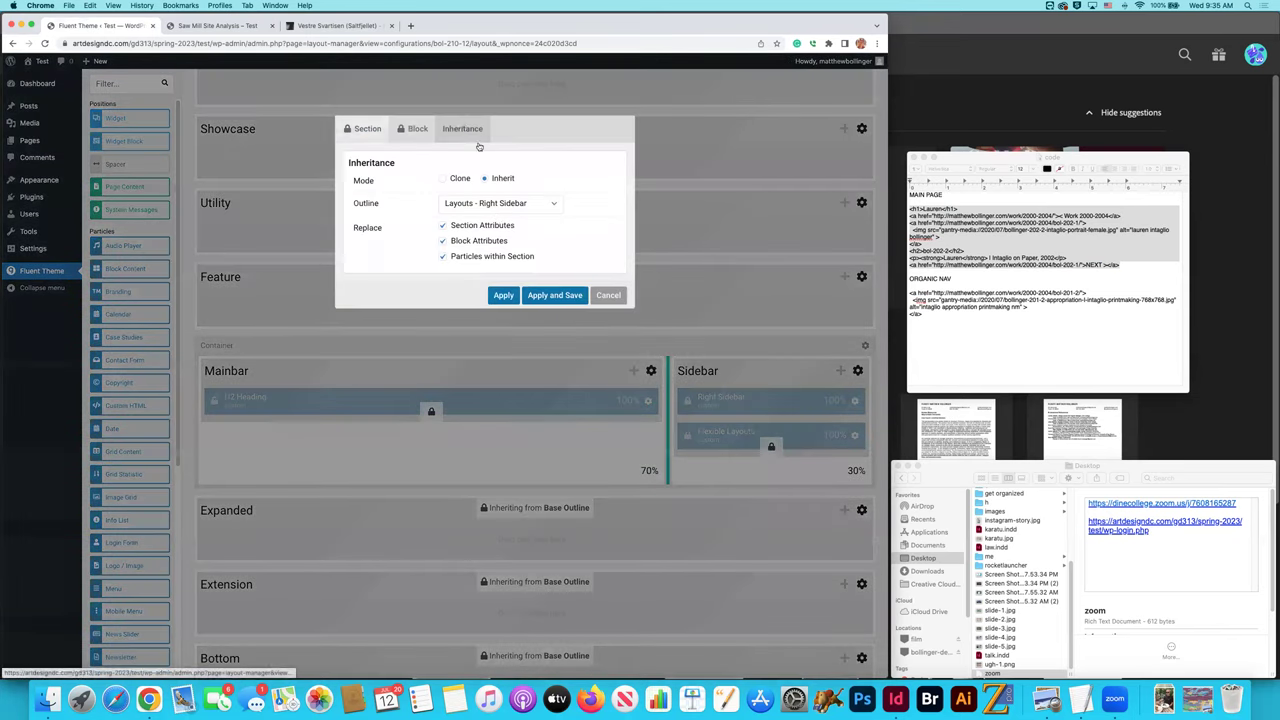
click(479, 210)
scroll(488, 254, up, 2)
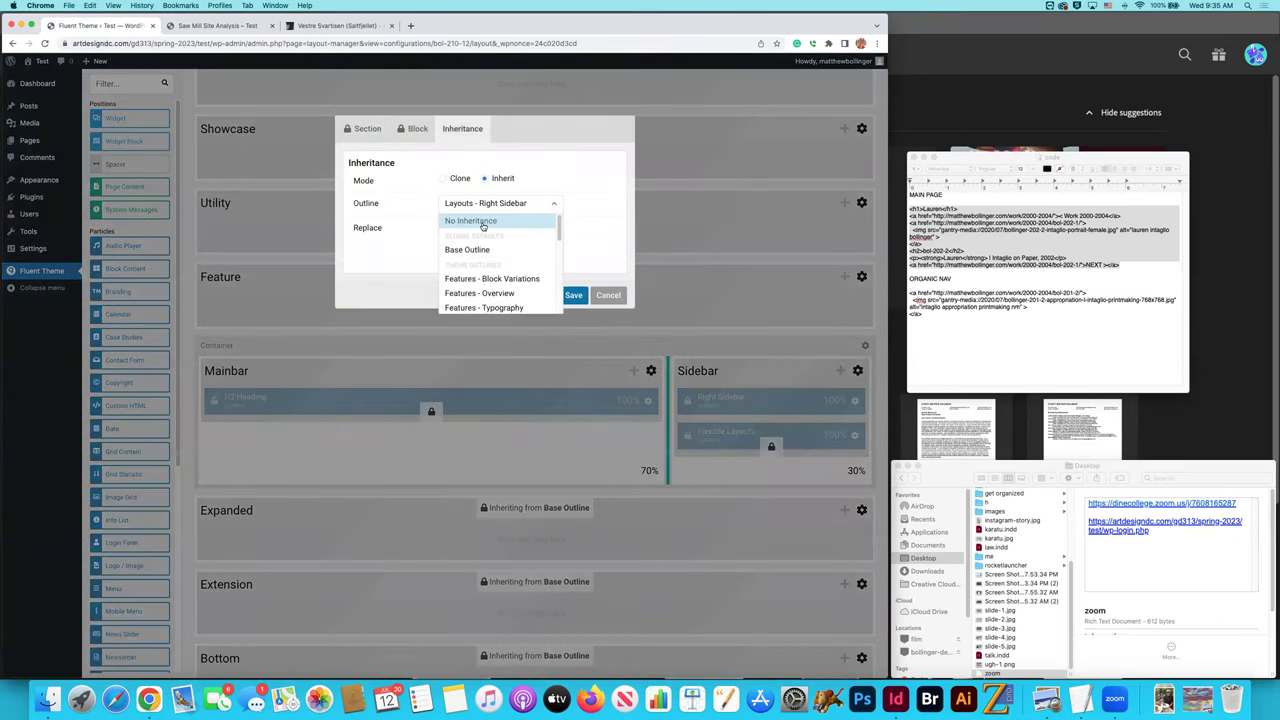
click(483, 222)
click(555, 293)
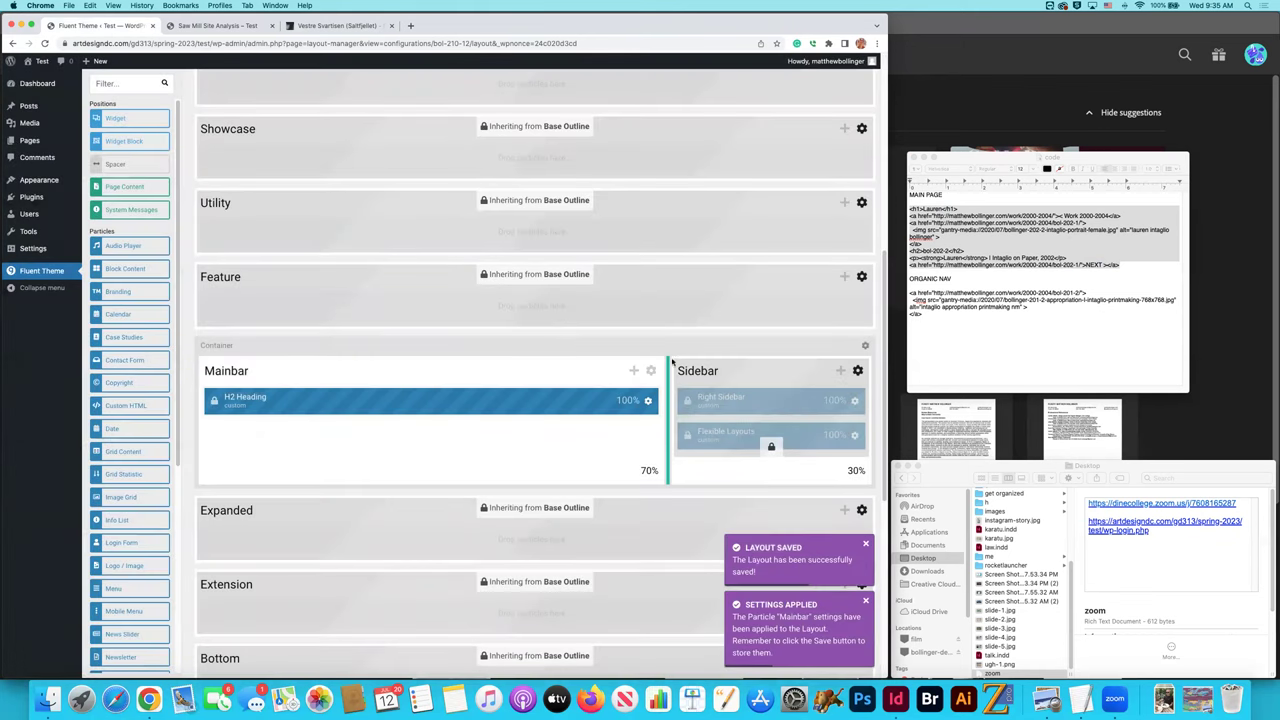
Set the outline of the Mainbar's H2 Heading particle to No Inheritance, and apply and save.
click(648, 401)
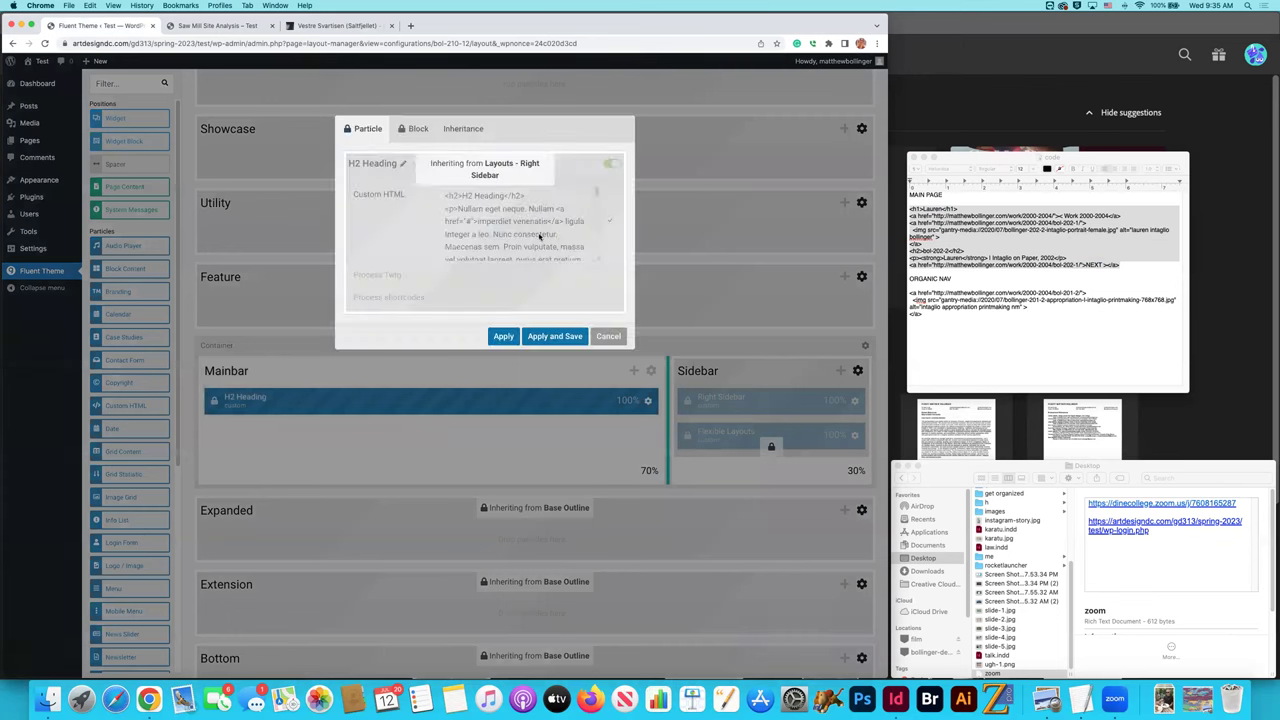
click(464, 129)
click(488, 204)
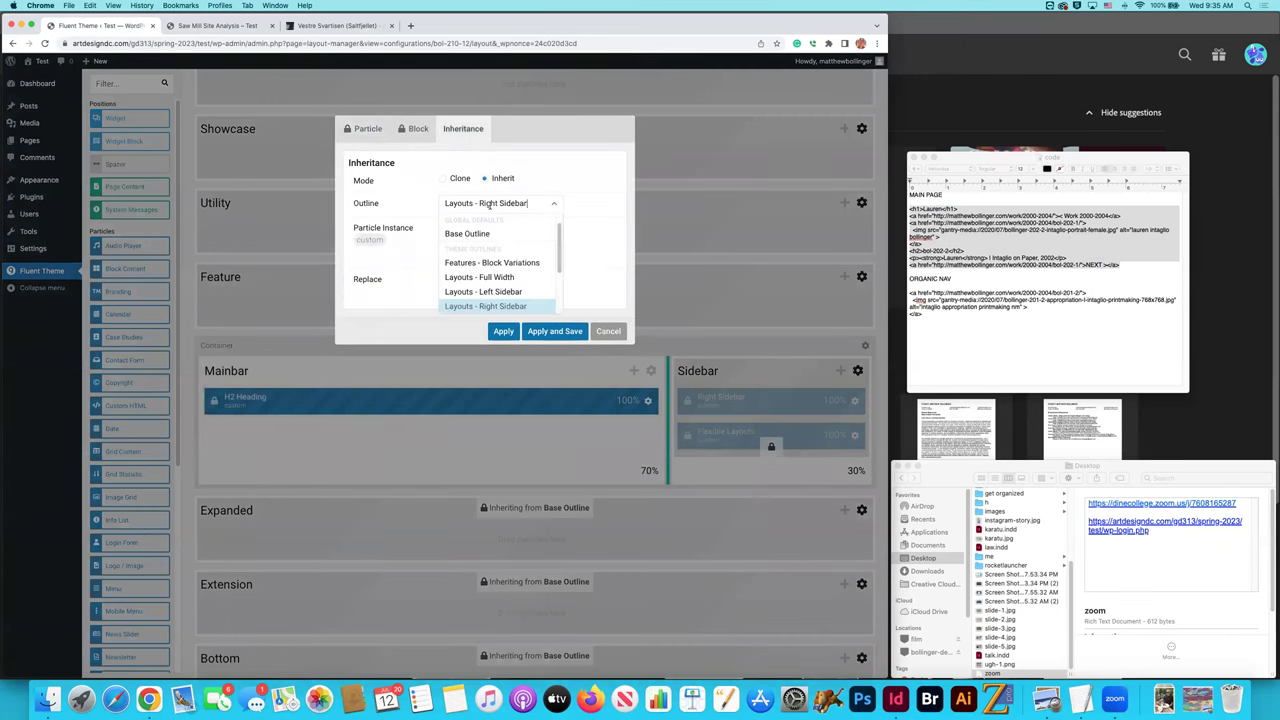
scroll(487, 254, up, 2)
click(468, 218)
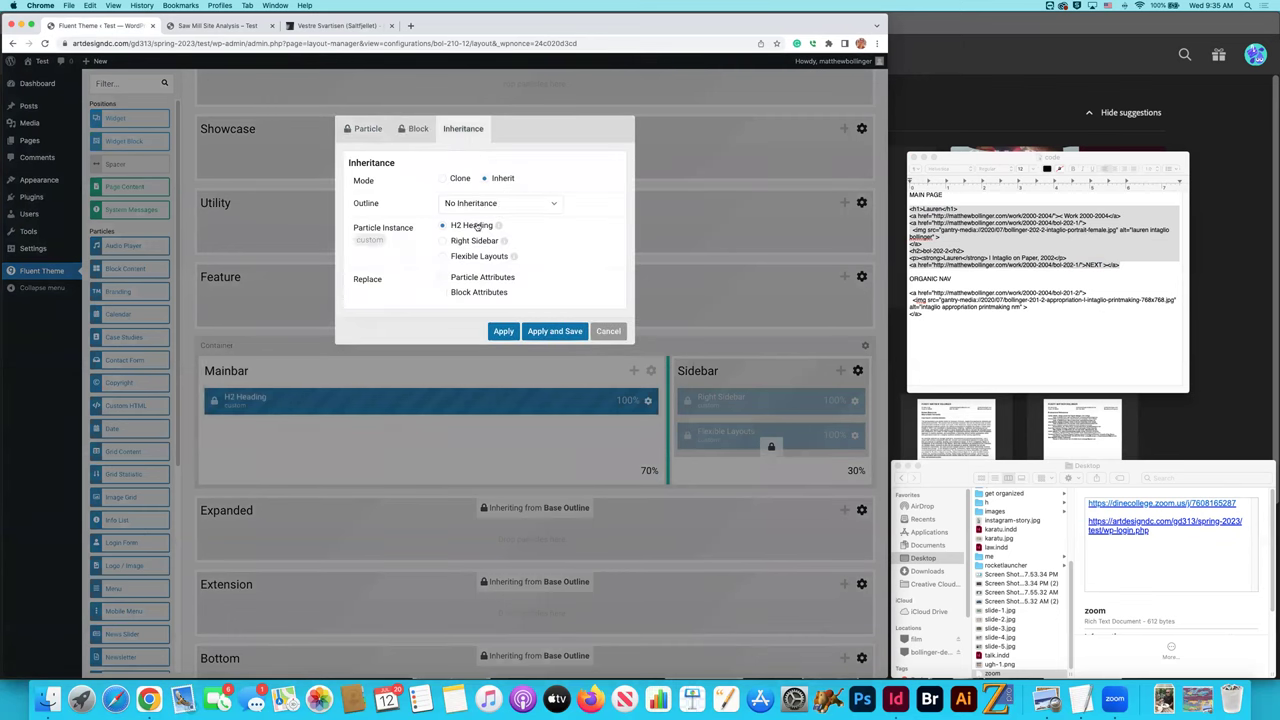
click(555, 315)
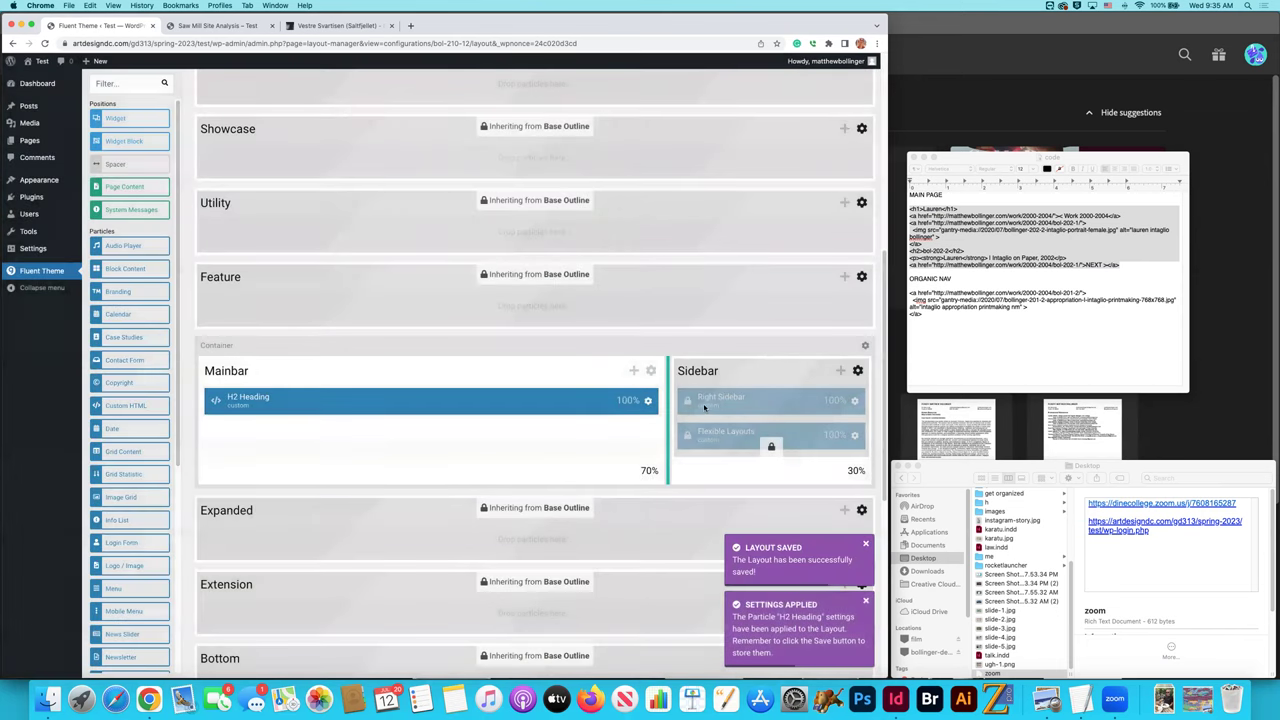
Replace all custom HTML in the Mainbar's H2 Heading particle with the copied MAIN PAGE code, and apply and save.
click(647, 402)
scroll(535, 224, down, 10)
scroll(535, 224, down, 10)
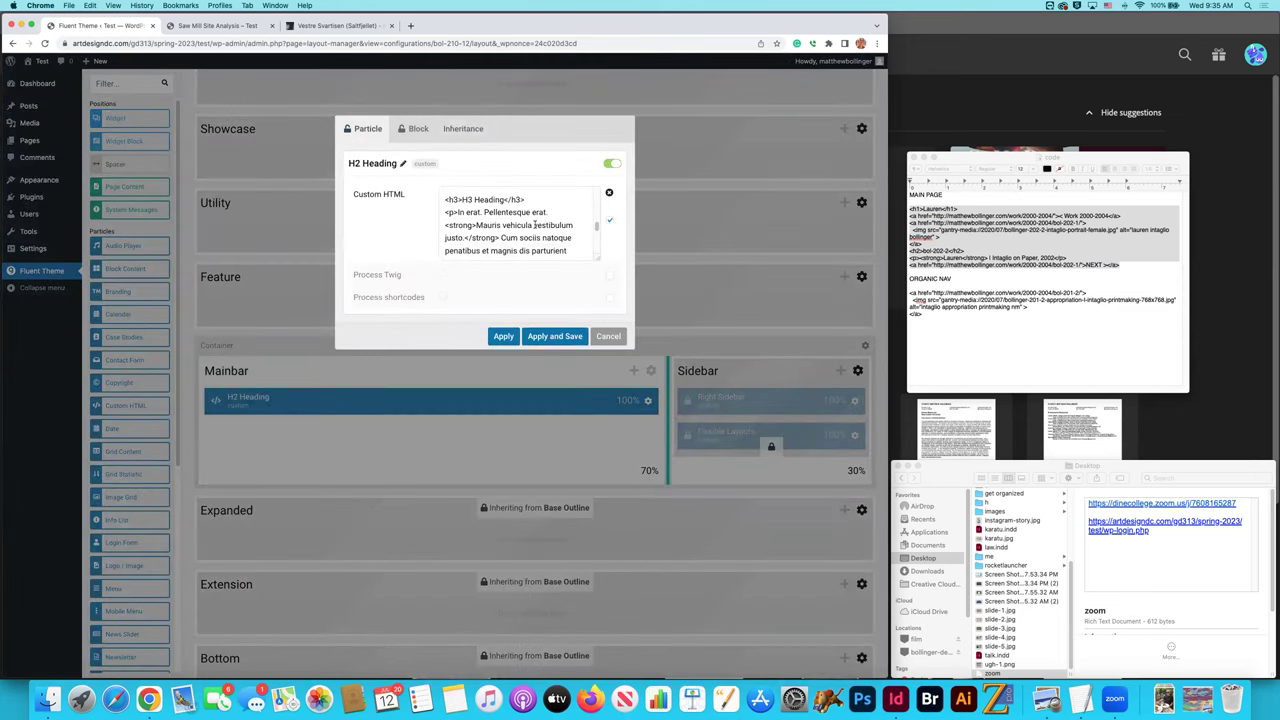
scroll(535, 224, up, 15)
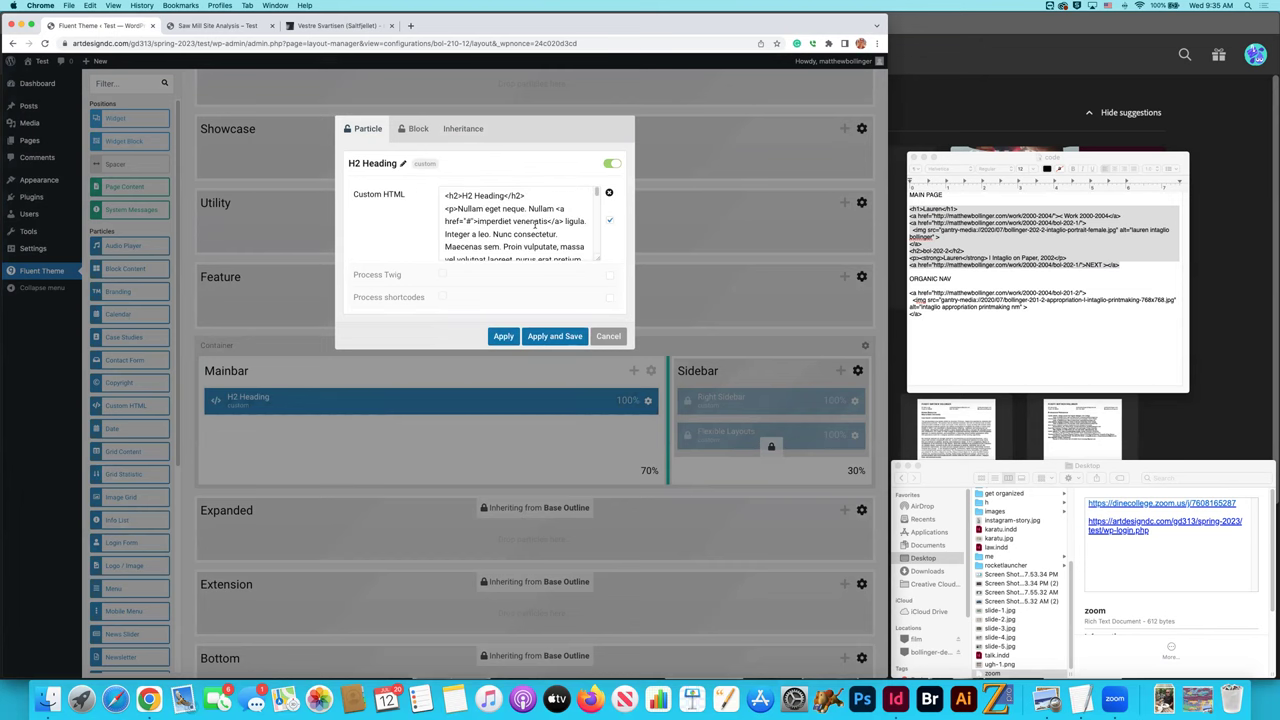
drag(487, 221, 530, 221)
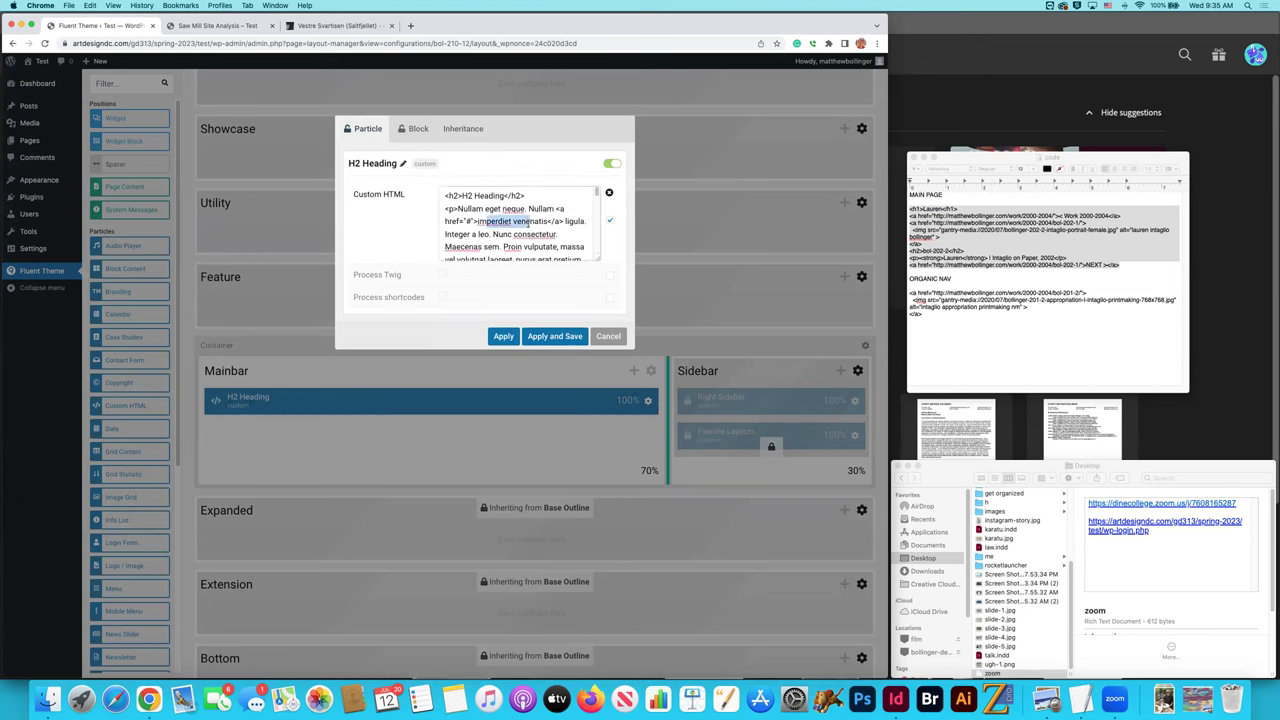
drag(494, 221, 520, 221)
key(super+a)
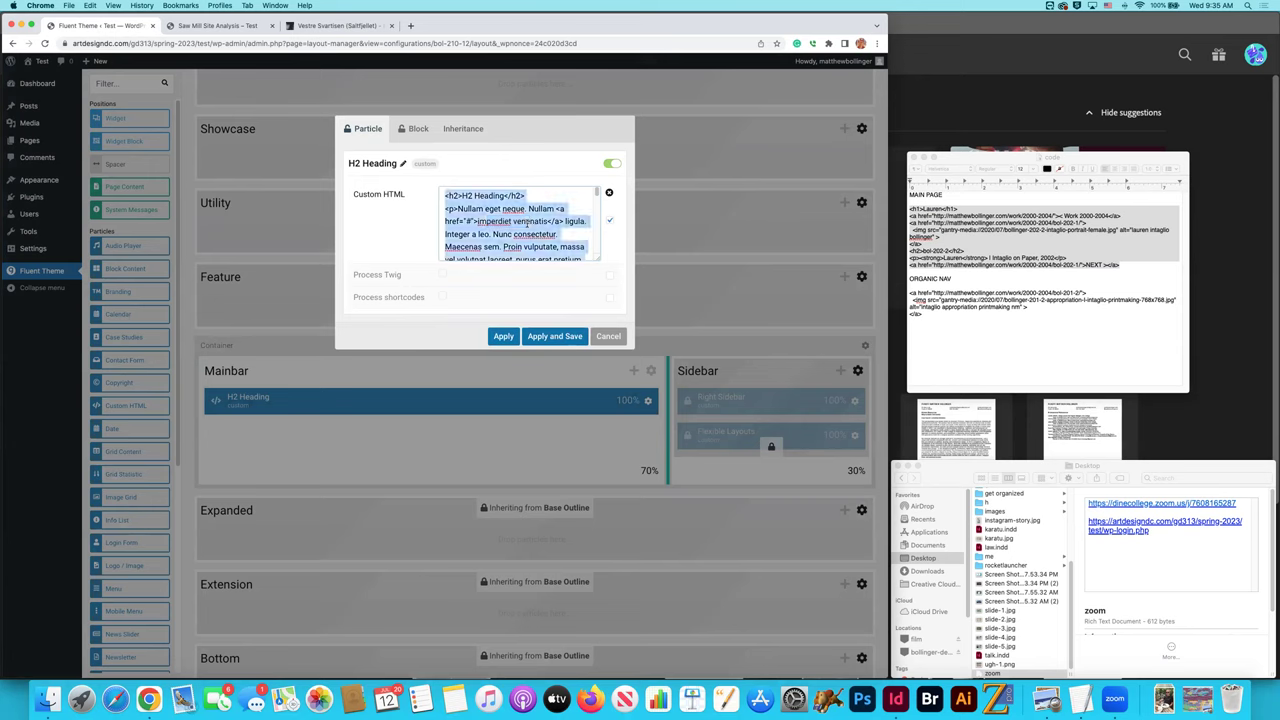
key(BackSpace)
key(super+v)
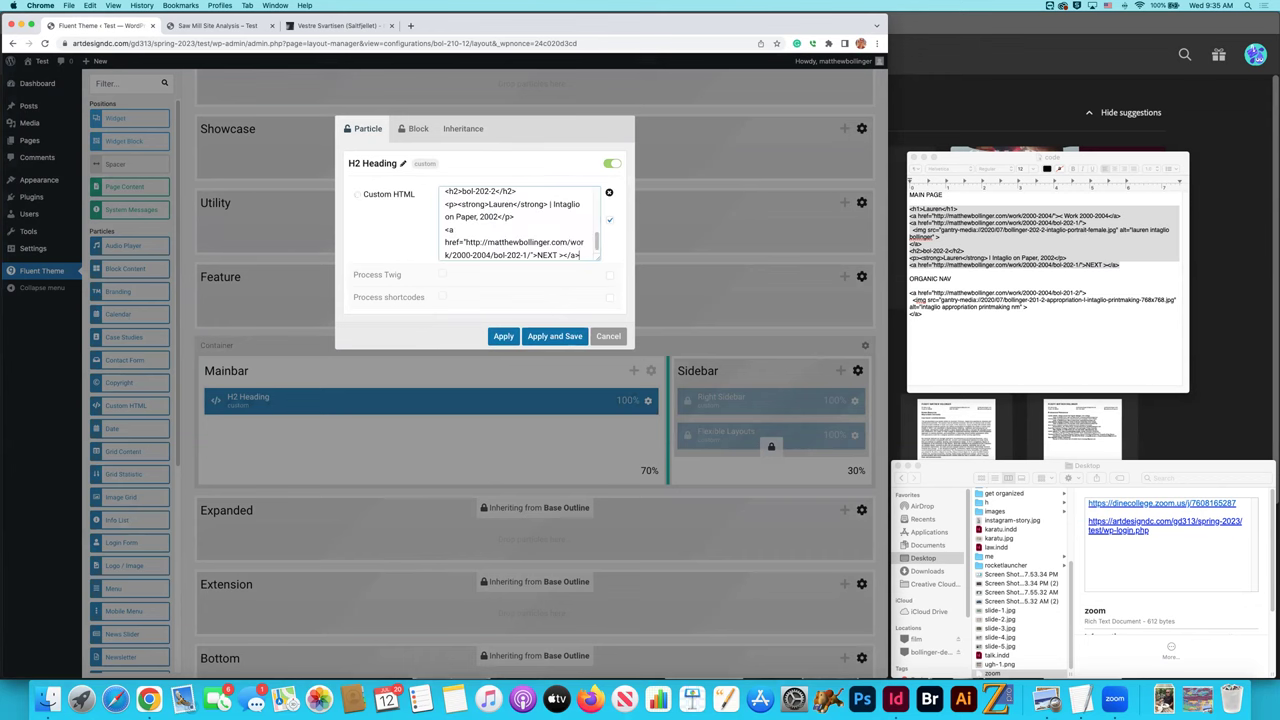
scroll(551, 239, up, 2)
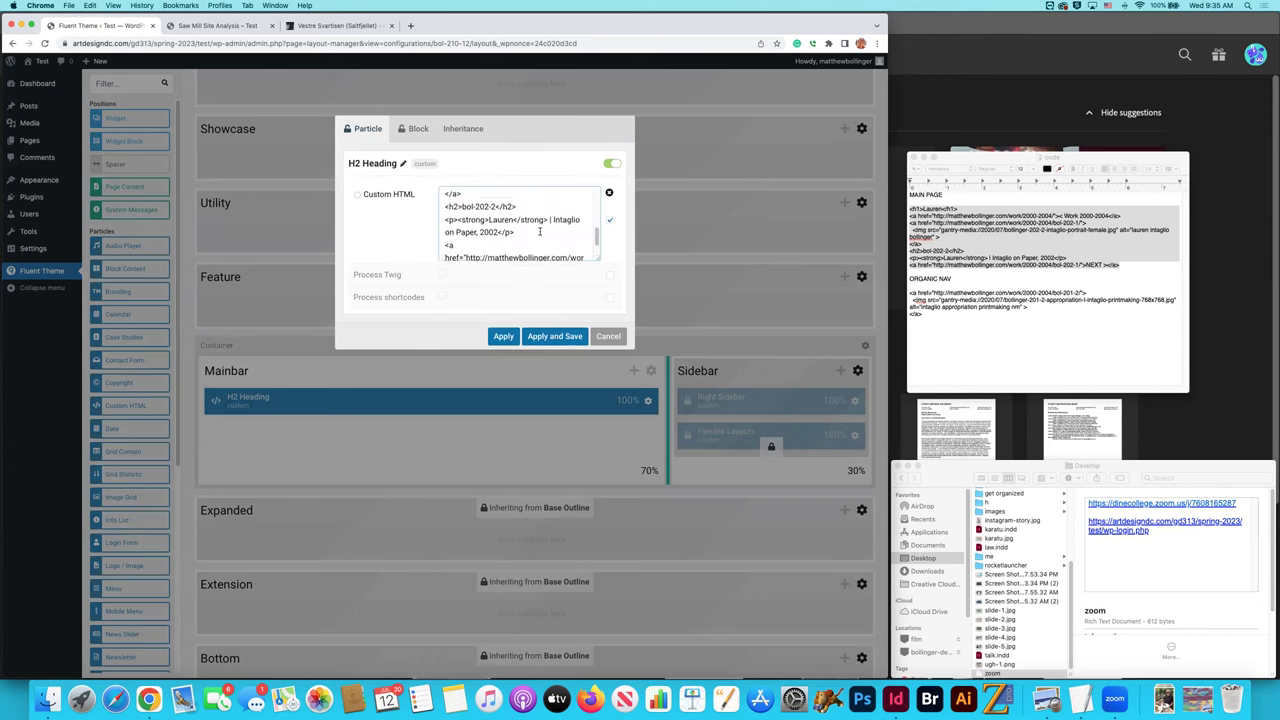
click(555, 336)
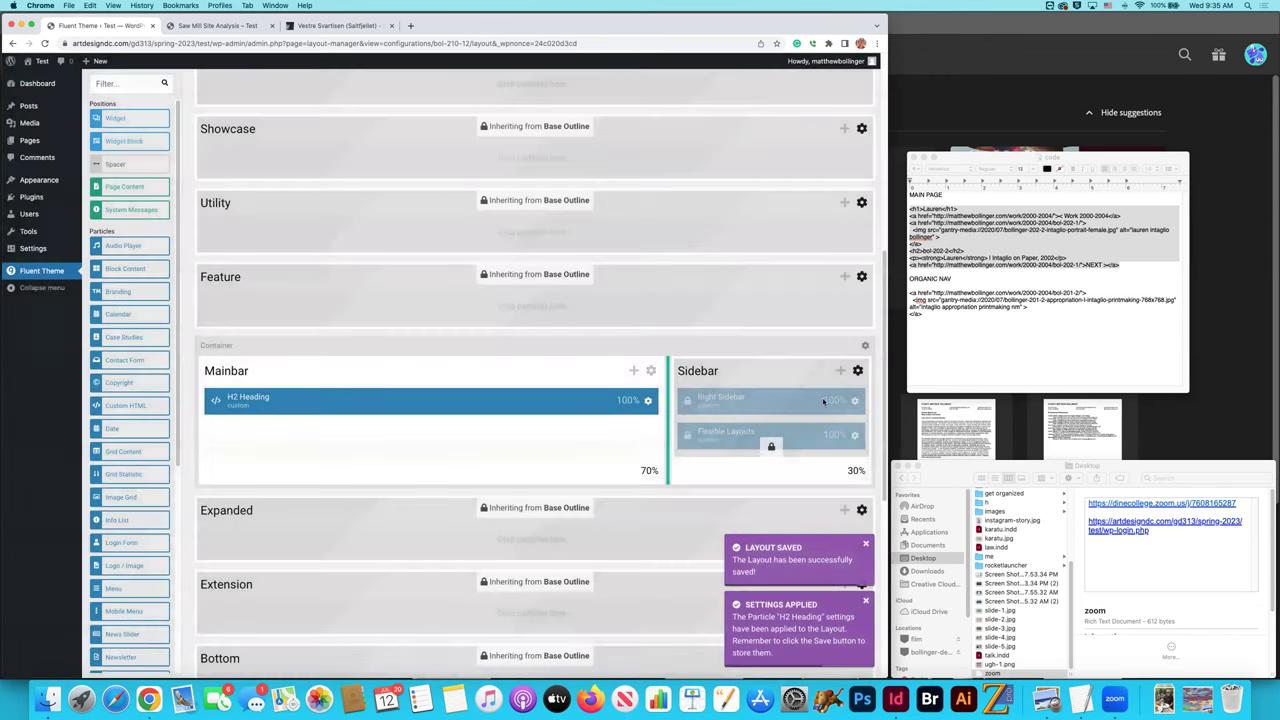
Set the Sidebar section's outline to No Inheritance, and apply and save.
click(857, 370)
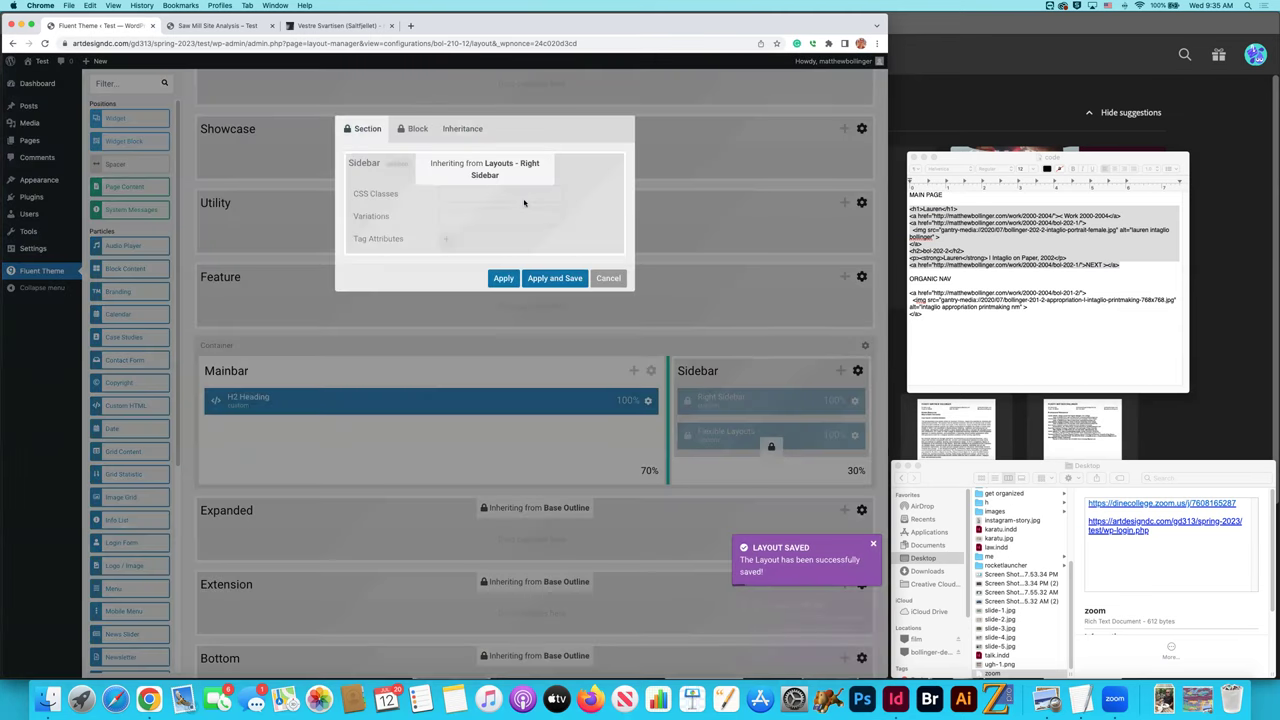
click(460, 130)
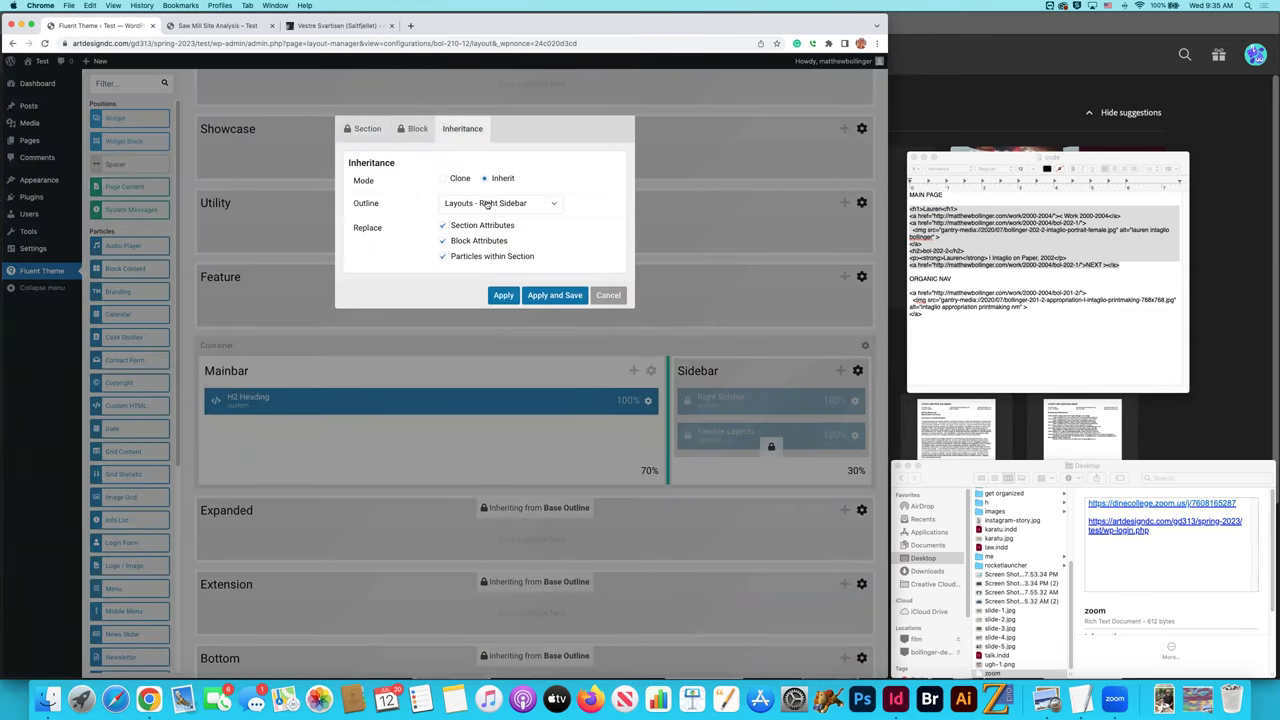
click(490, 205)
scroll(491, 255, up, 2)
click(483, 218)
click(569, 298)
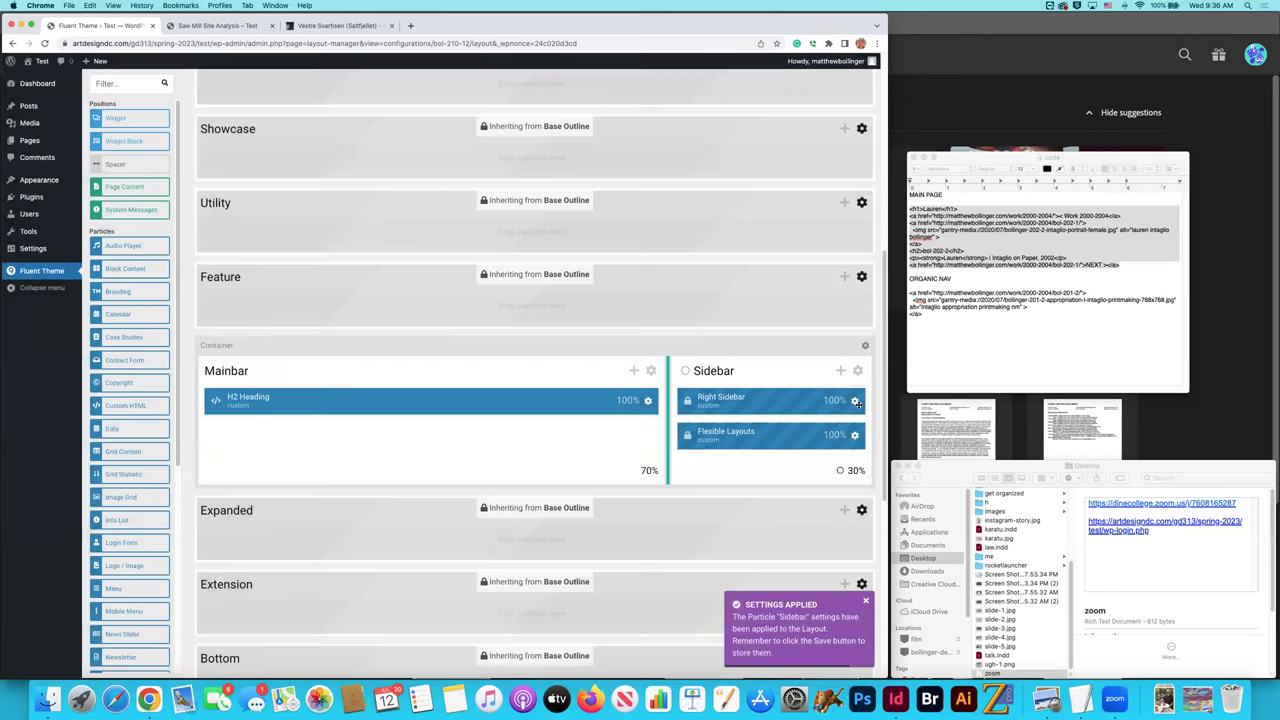
Set the outline of the Sidebar's Right Sidebar particle to No Inheritance, and apply and save.
click(855, 401)
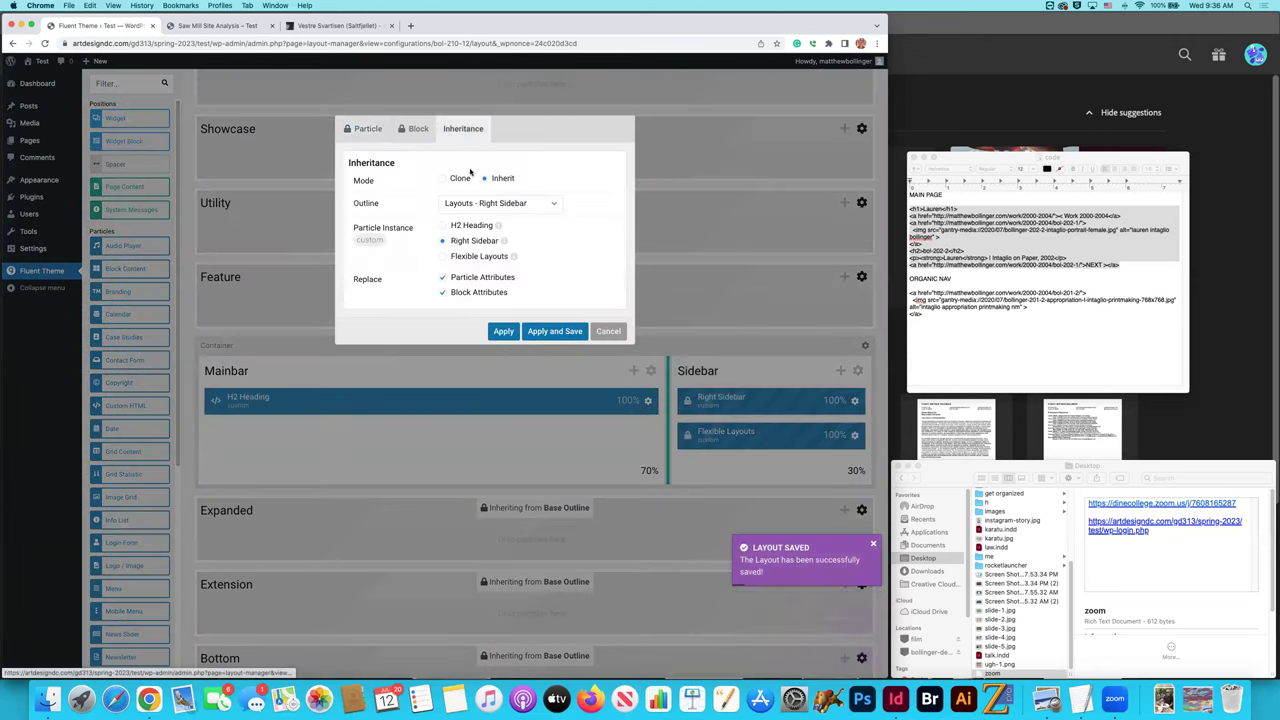
click(472, 203)
scroll(472, 220, up, 2)
click(472, 218)
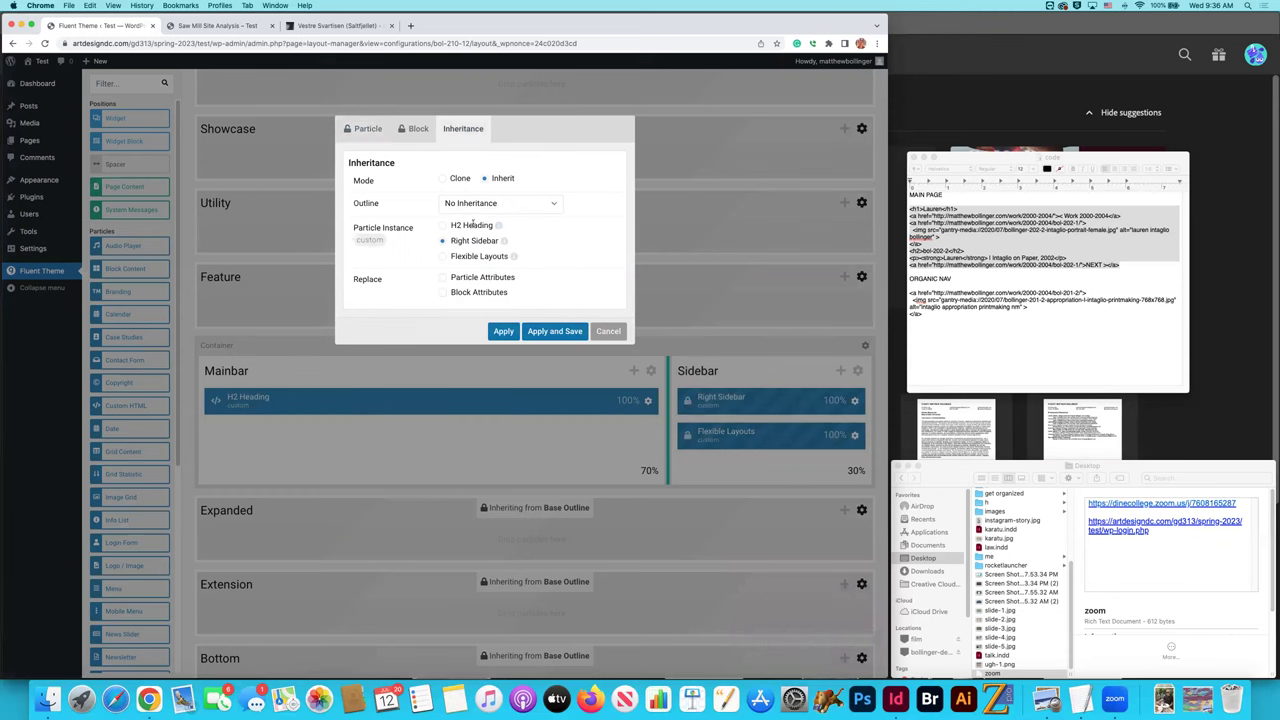
click(554, 314)
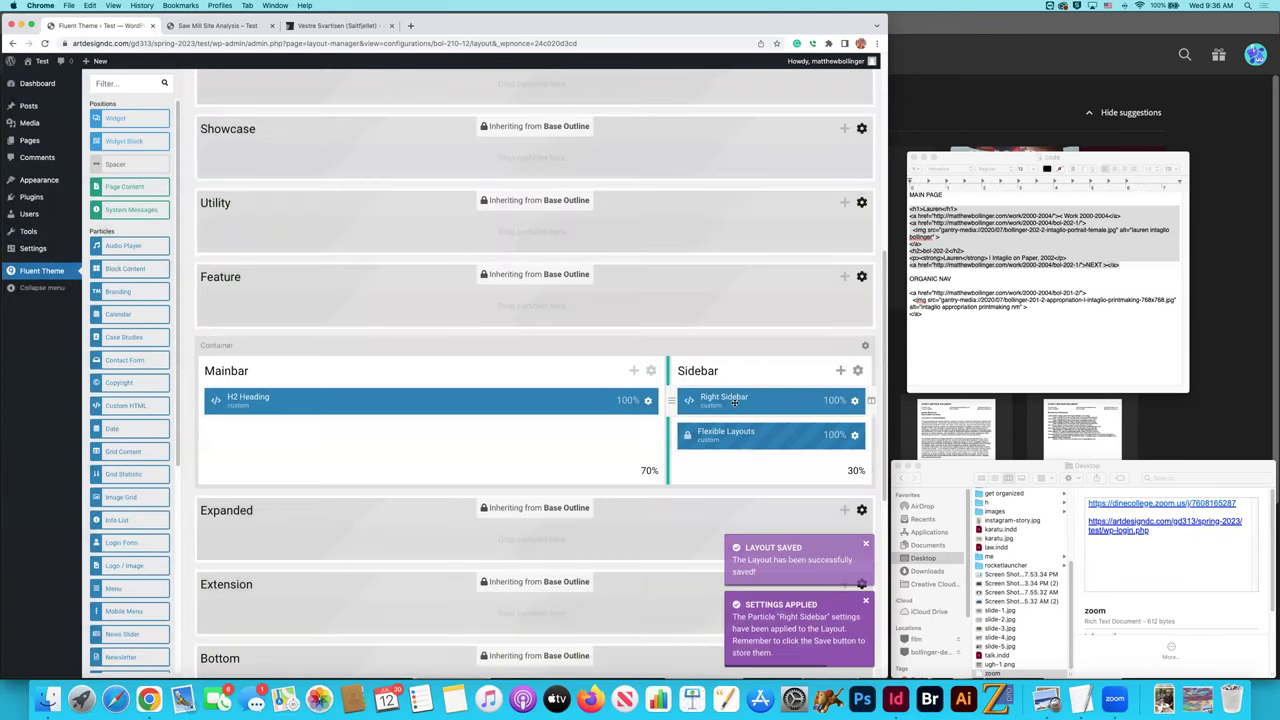
Set the outline of the Sidebar's Flexible Layouts particle to No Inheritance, and apply and save.
click(857, 442)
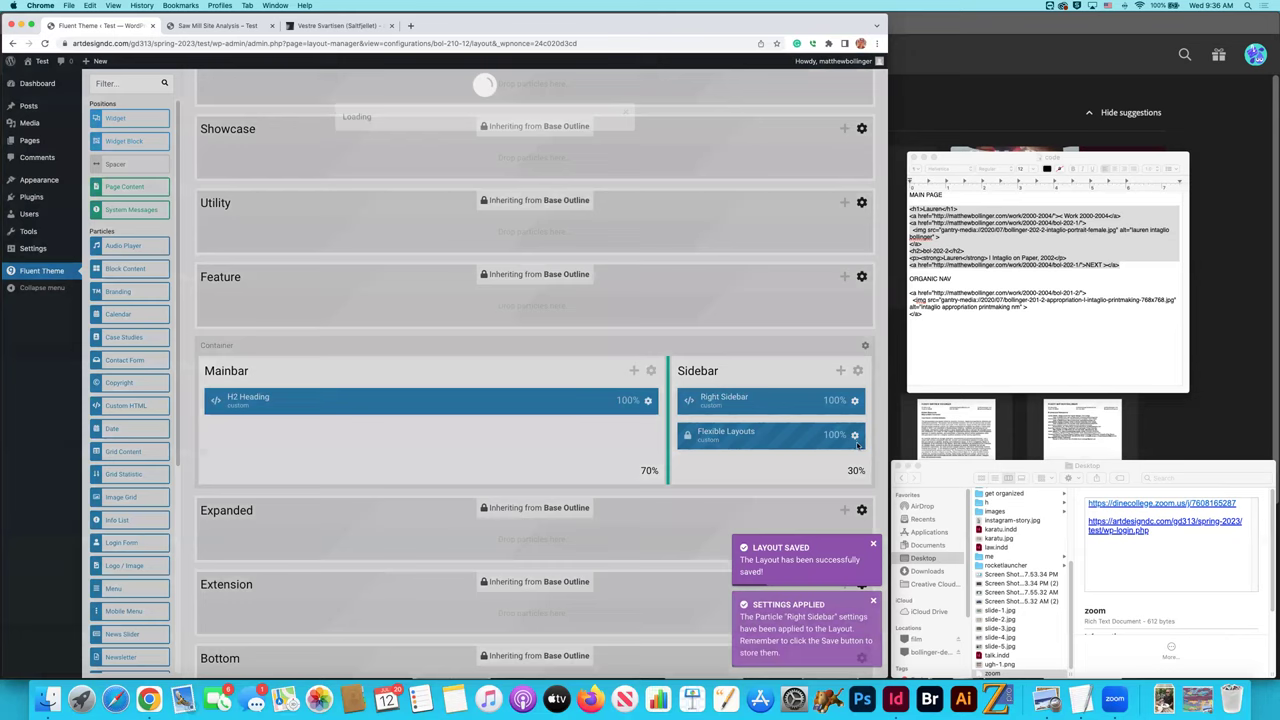
click(463, 128)
click(475, 210)
click(500, 223)
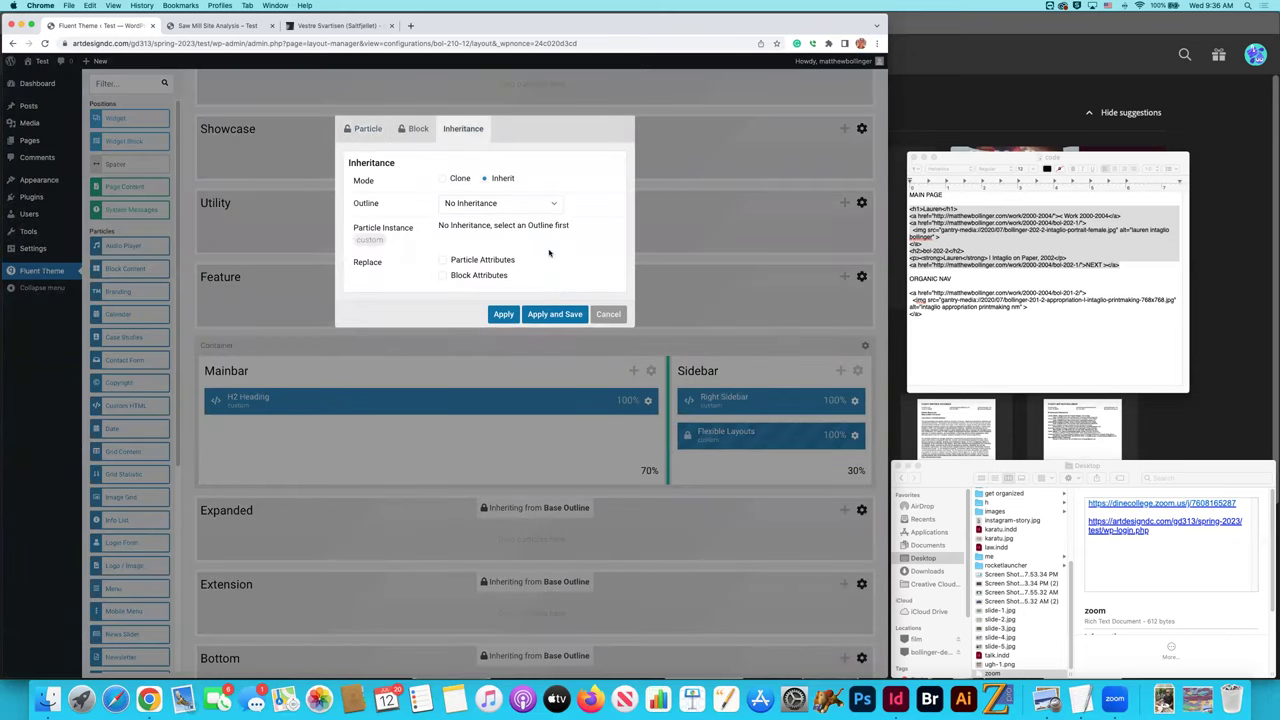
click(555, 314)
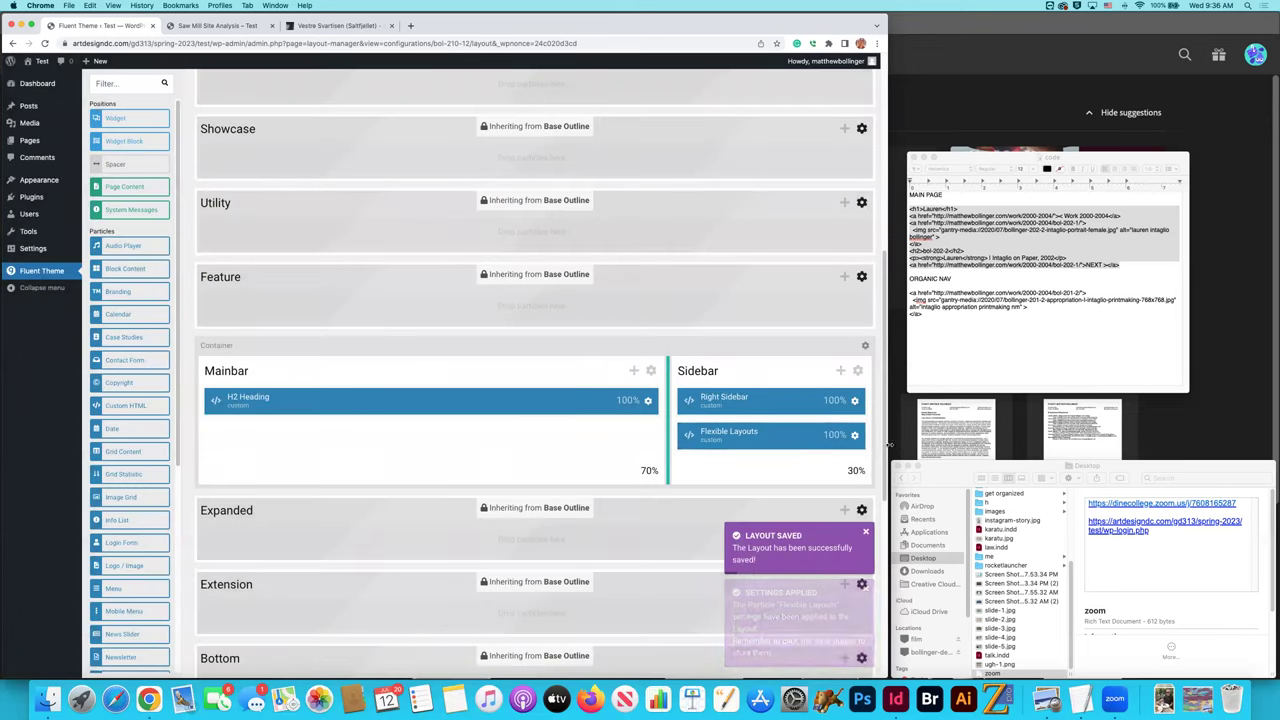
Copy the linked image code under ORGANIC NAV in the code document.
scroll(790, 440, down, 5)
scroll(790, 440, down, 1)
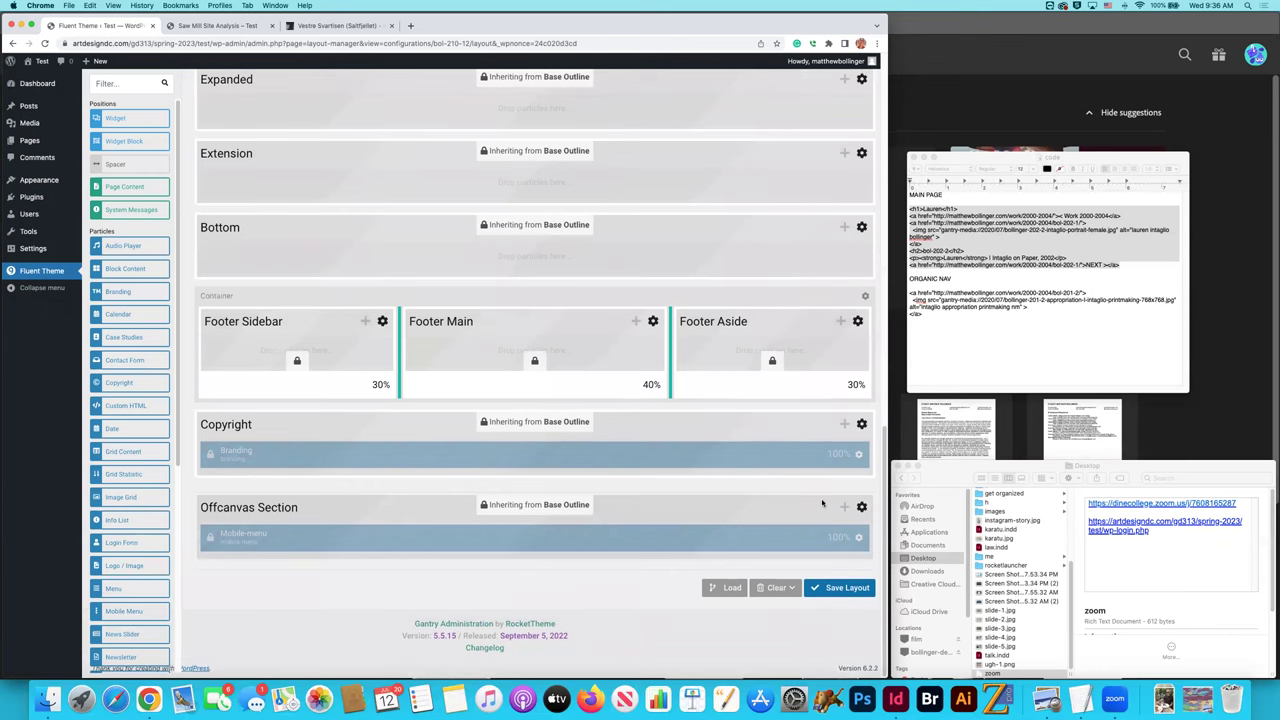
click(946, 330)
drag(946, 330, 900, 296)
key(super+c)
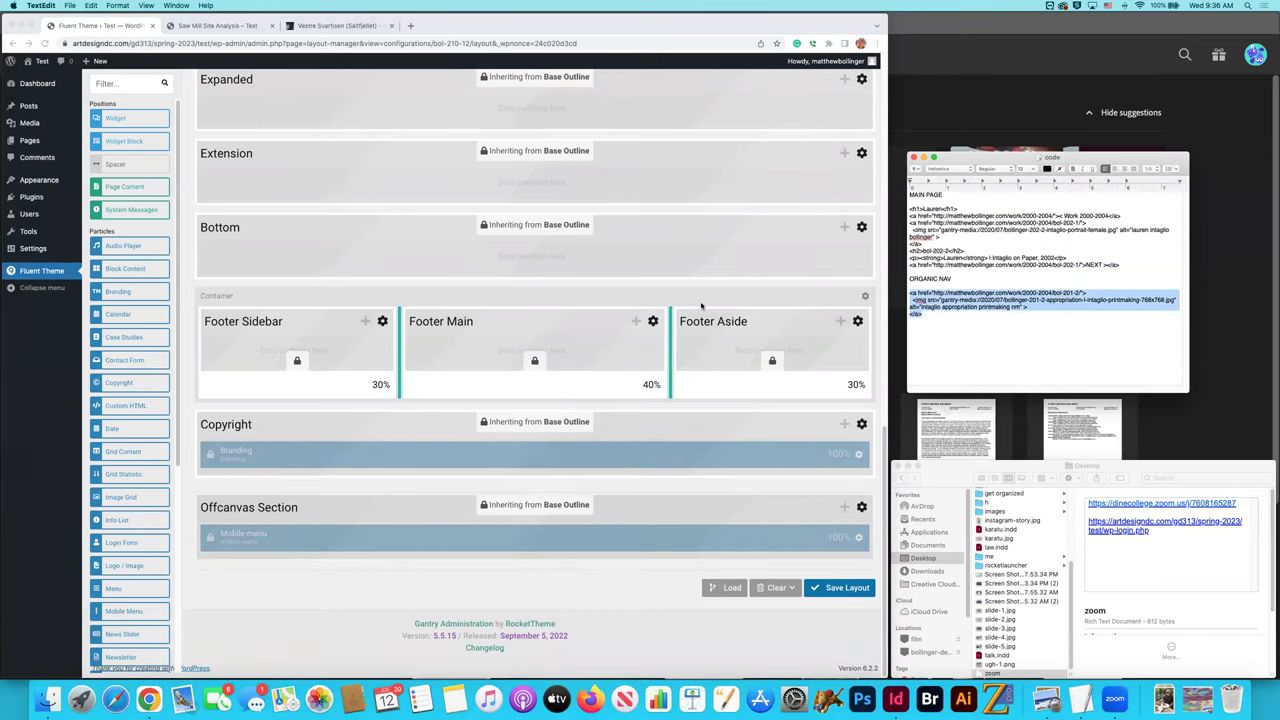
Replace the Right Sidebar particle's custom HTML with the copied ORGANIC NAV code, and apply and save.
scroll(701, 306, up, 10)
scroll(786, 394, down, 5)
click(856, 355)
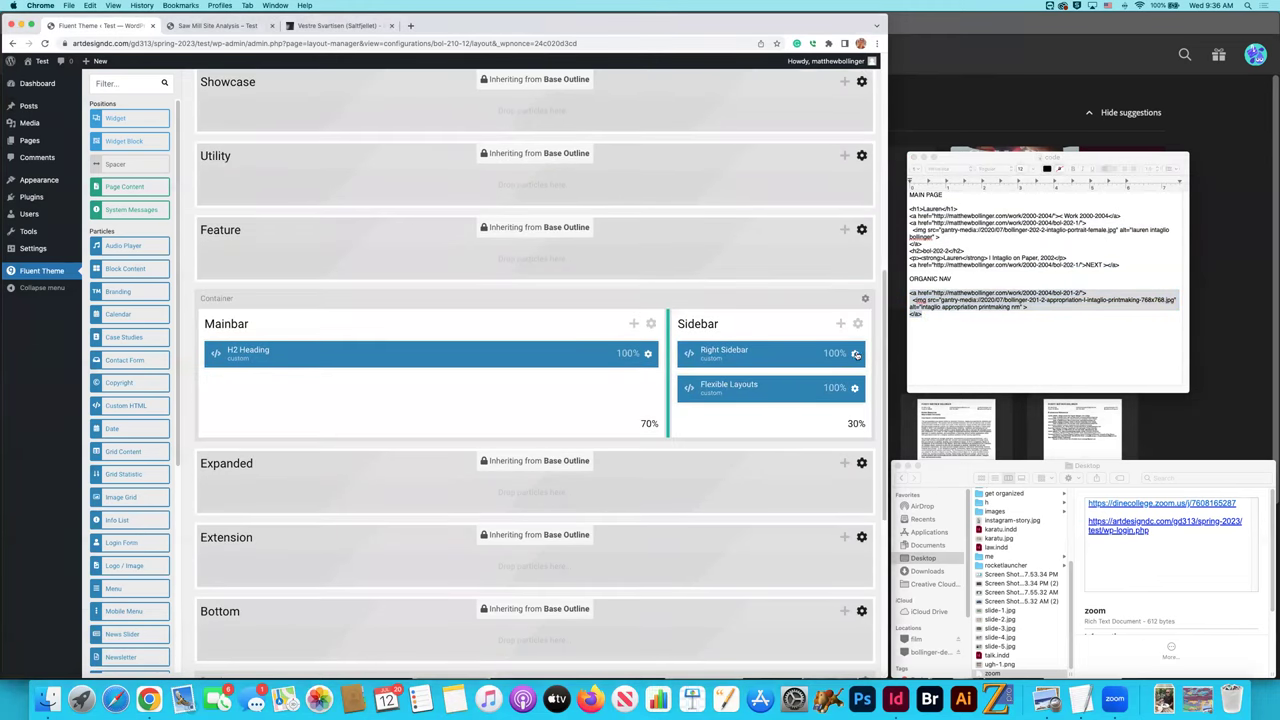
click(856, 355)
drag(461, 209, 487, 209)
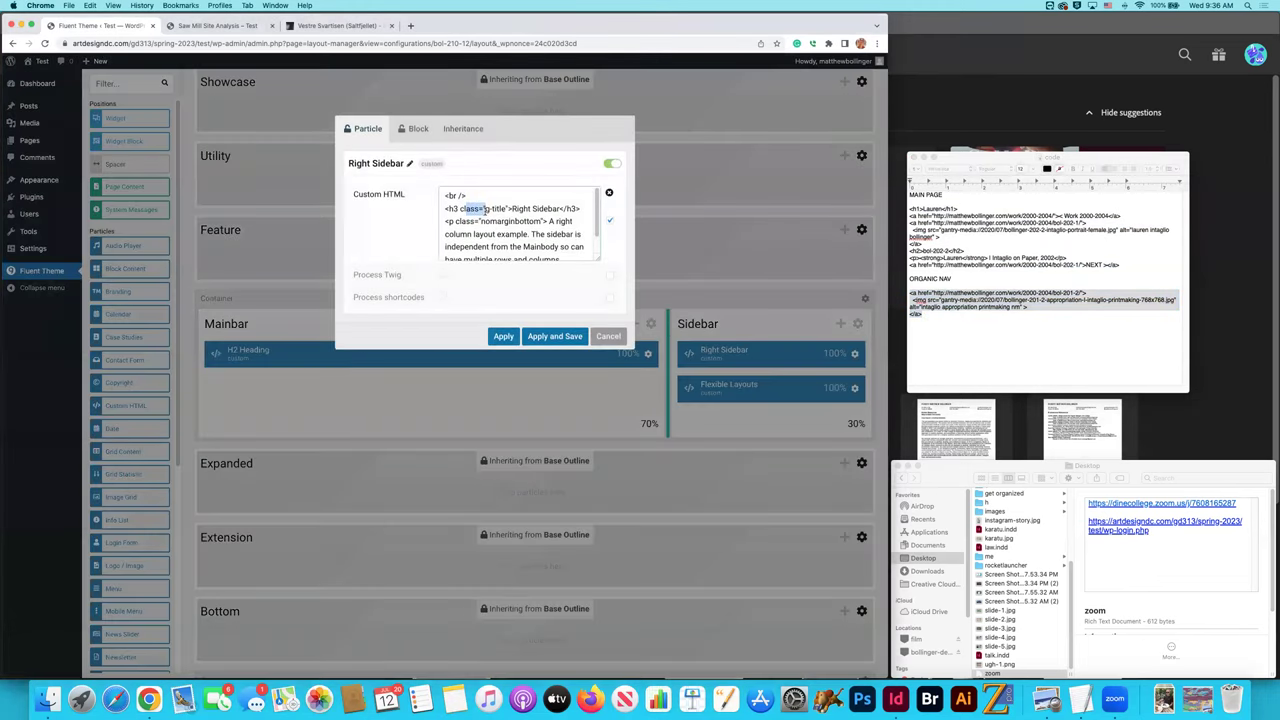
key(super+a)
key(super+v)
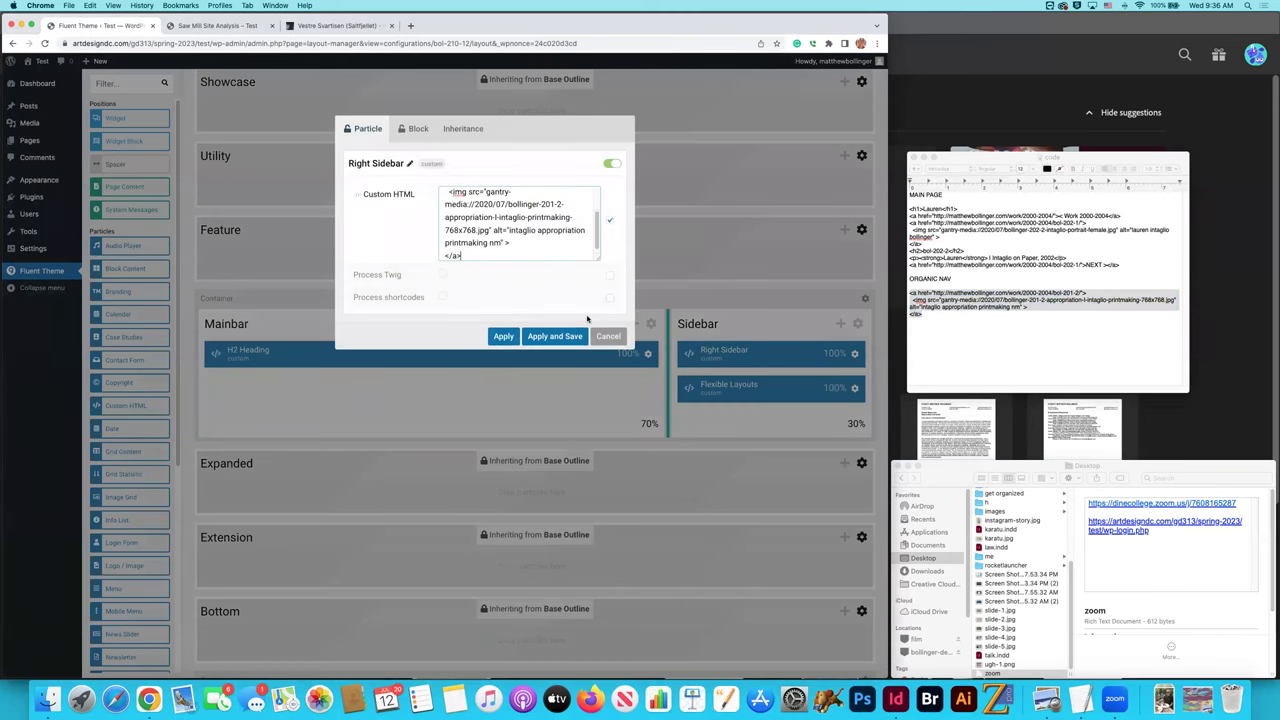
click(554, 336)
Replace the Flexible Layouts particle's custom HTML with the copied ORGANIC NAV code, and apply and save.
click(854, 388)
drag(457, 207, 480, 206)
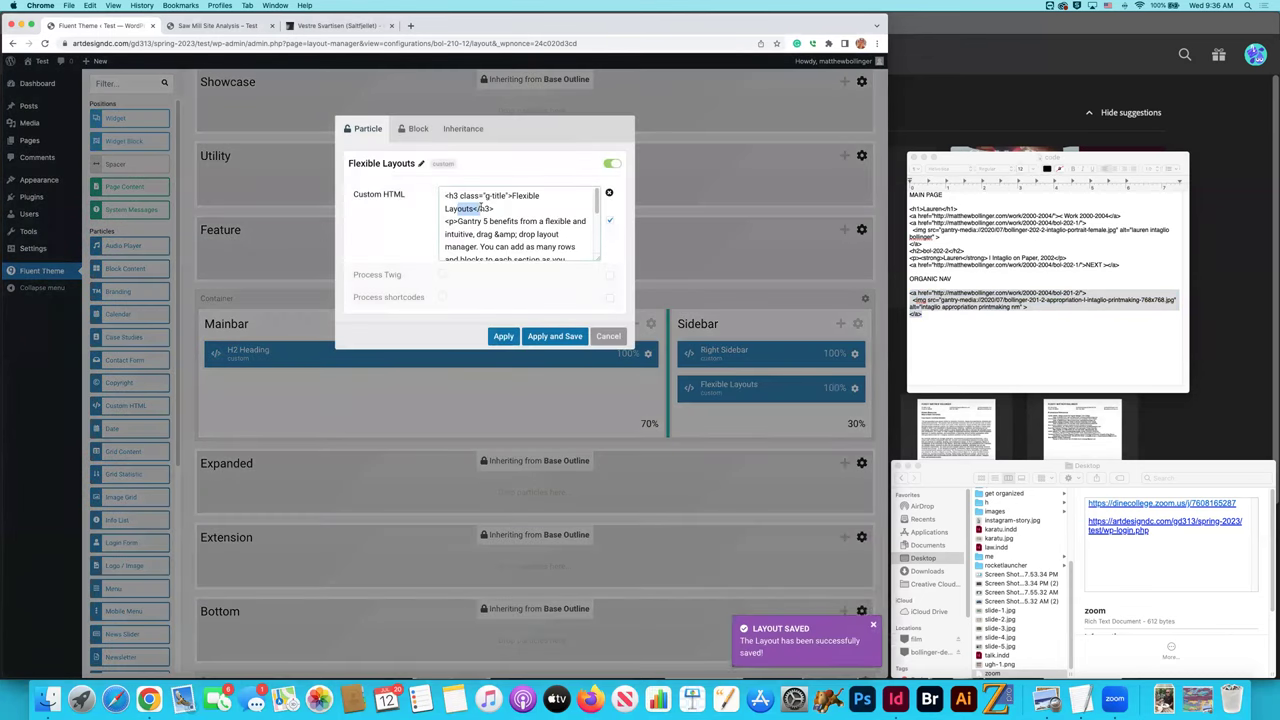
key(super+a)
key(super+v)
click(554, 338)
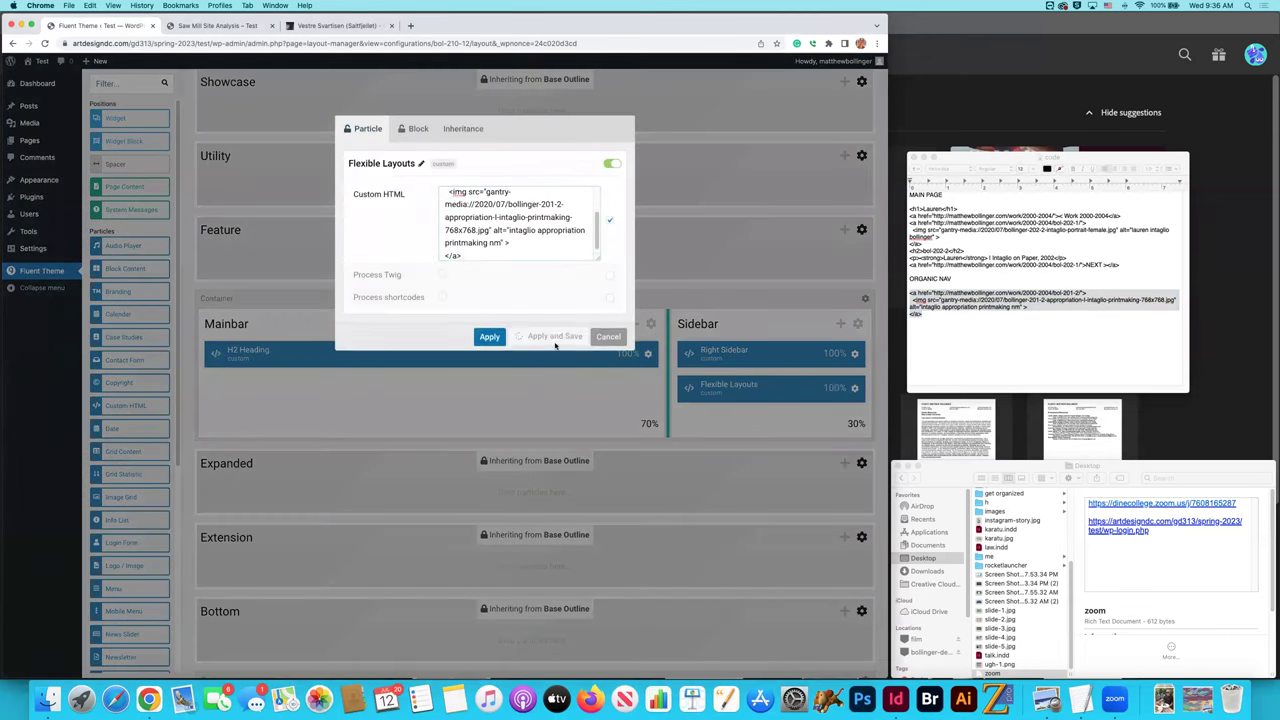
Reload the bol-210-12 portfolio page to check the updated main and sidebar content.
scroll(700, 300, up, 10)
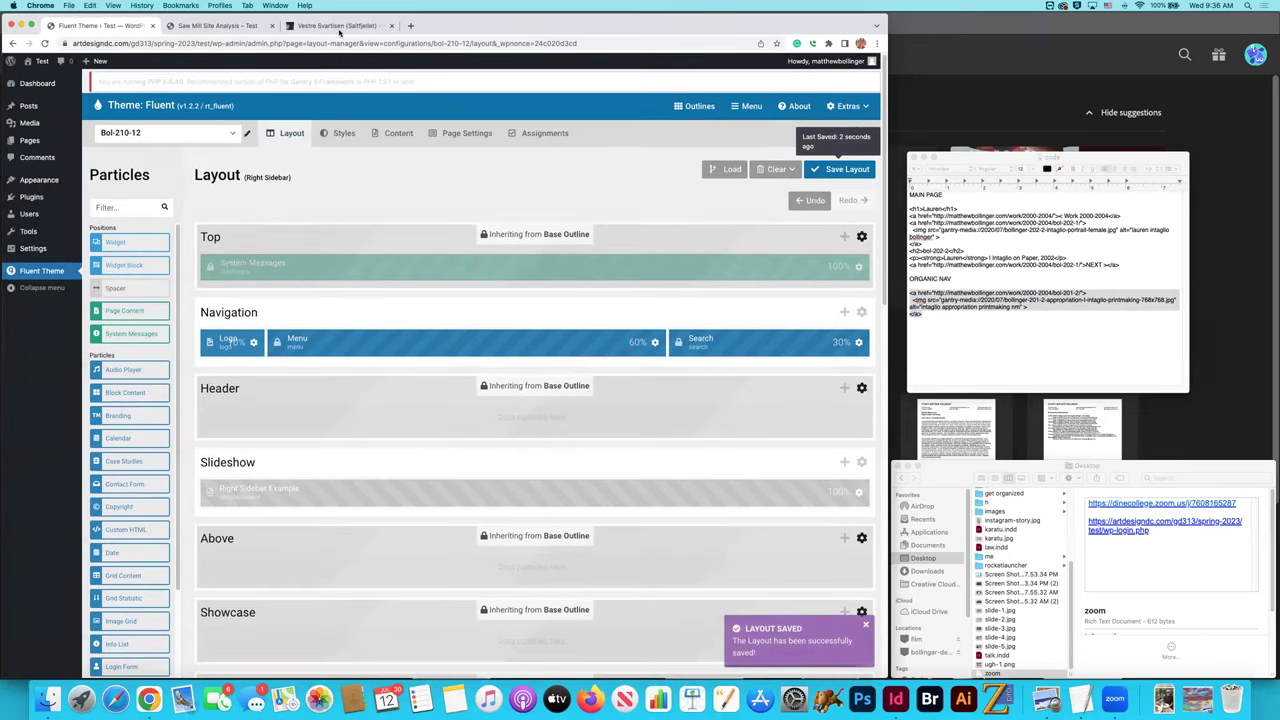
click(252, 28)
key(super+r)
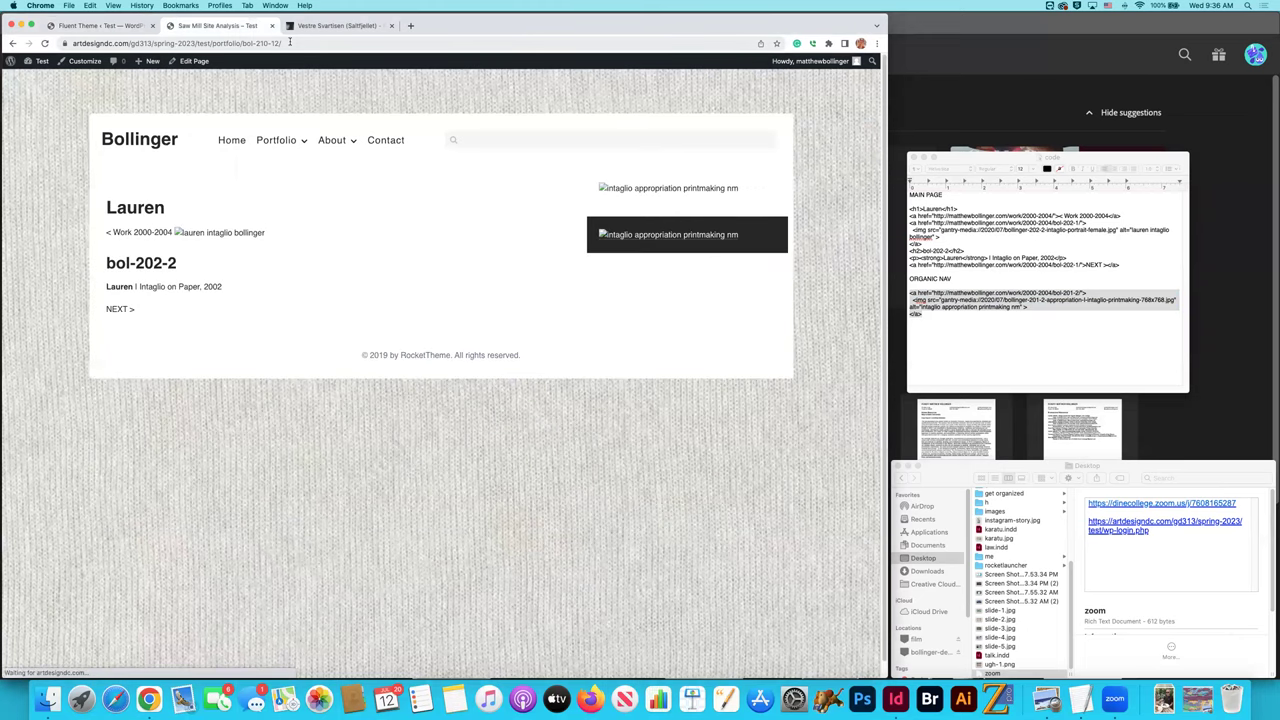
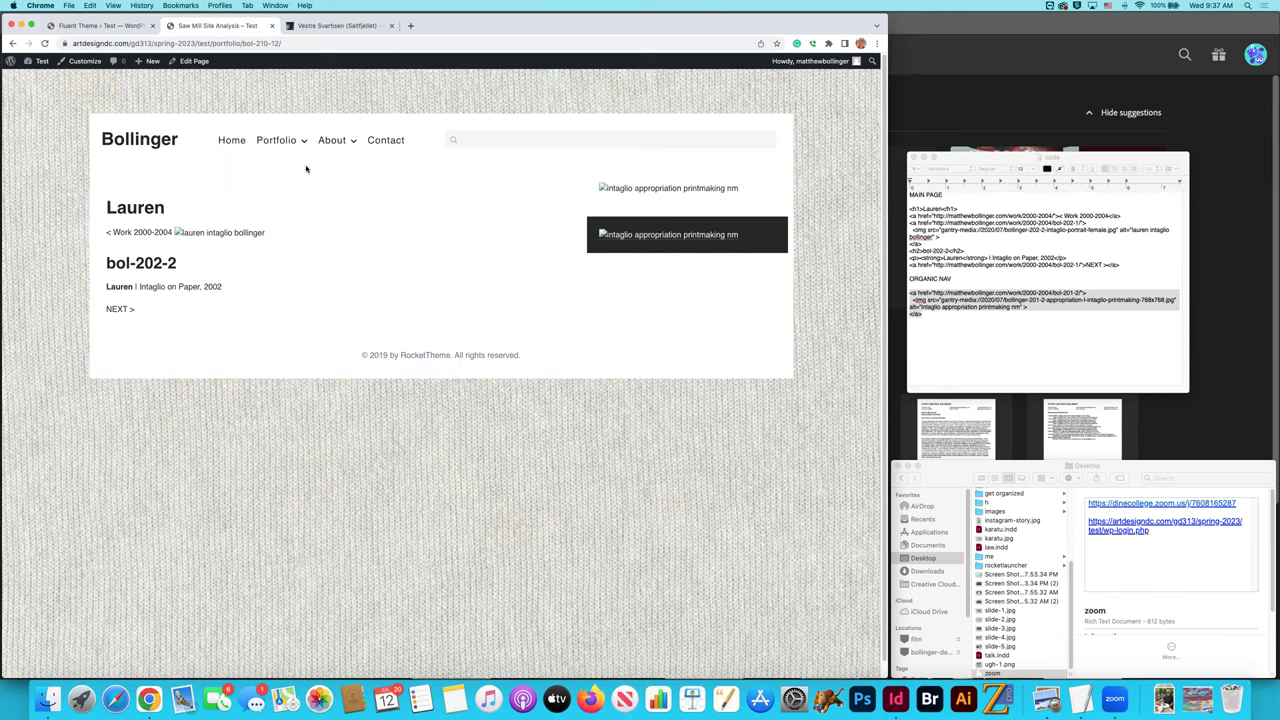
mouse_move(297, 142)
Move the code document over the page and change the back link's text under MAIN PAGE to "< Portfolio".
click(1096, 217)
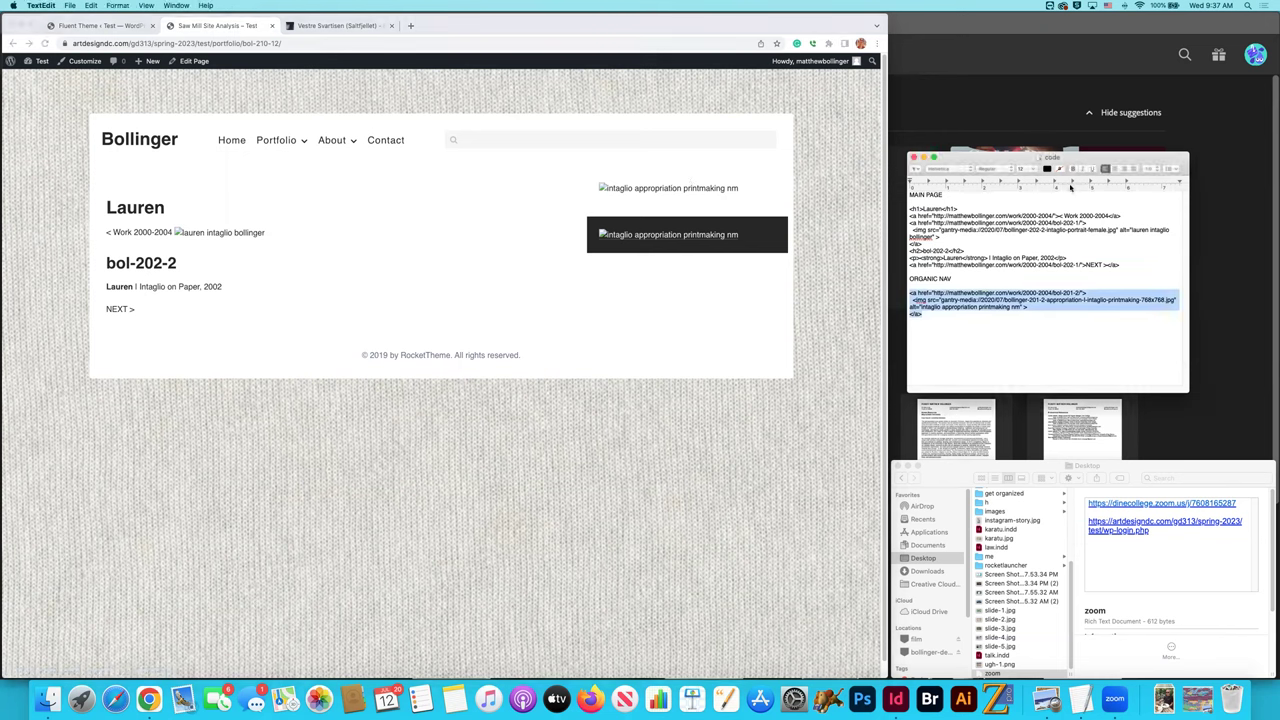
drag(1065, 151, 615, 306)
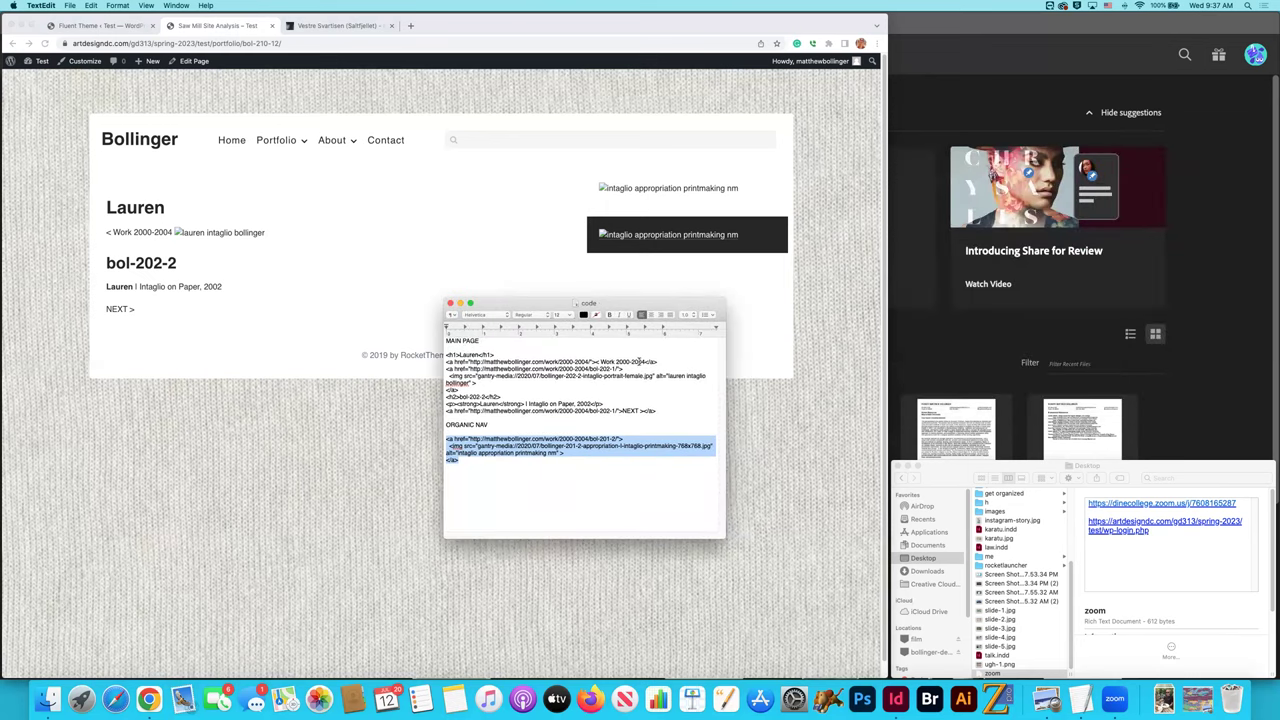
click(643, 362)
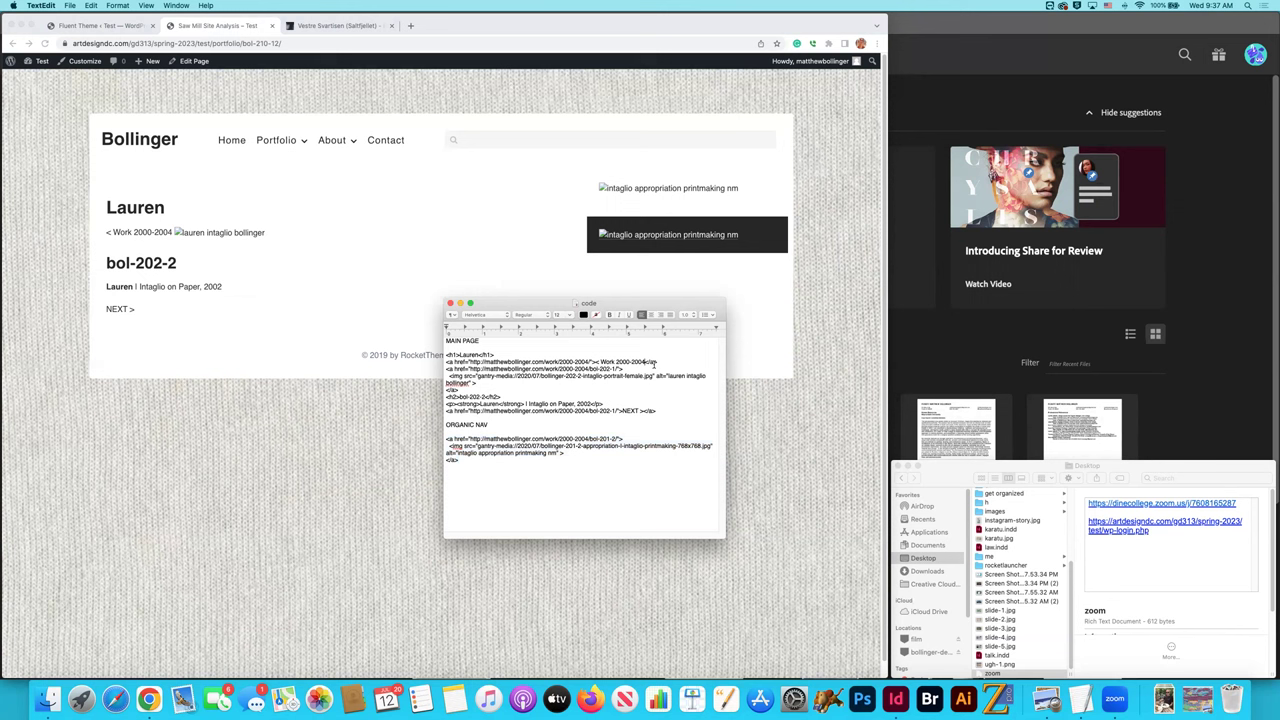
key(BackSpace)
key(BackSpace)
key(BackSpace)
key(BackSpace)
key(BackSpace)
key(BackSpace)
key(BackSpace)
key(BackSpace)
key(BackSpace)
key(BackSpace)
key(BackSpace)
key(BackSpace)
key(BackSpace)
key(BackSpace)
text(Portfoli)
Copy the whole MAIN PAGE code block, from the h1 line to the NEXT link, in the code document.
click(129, 312)
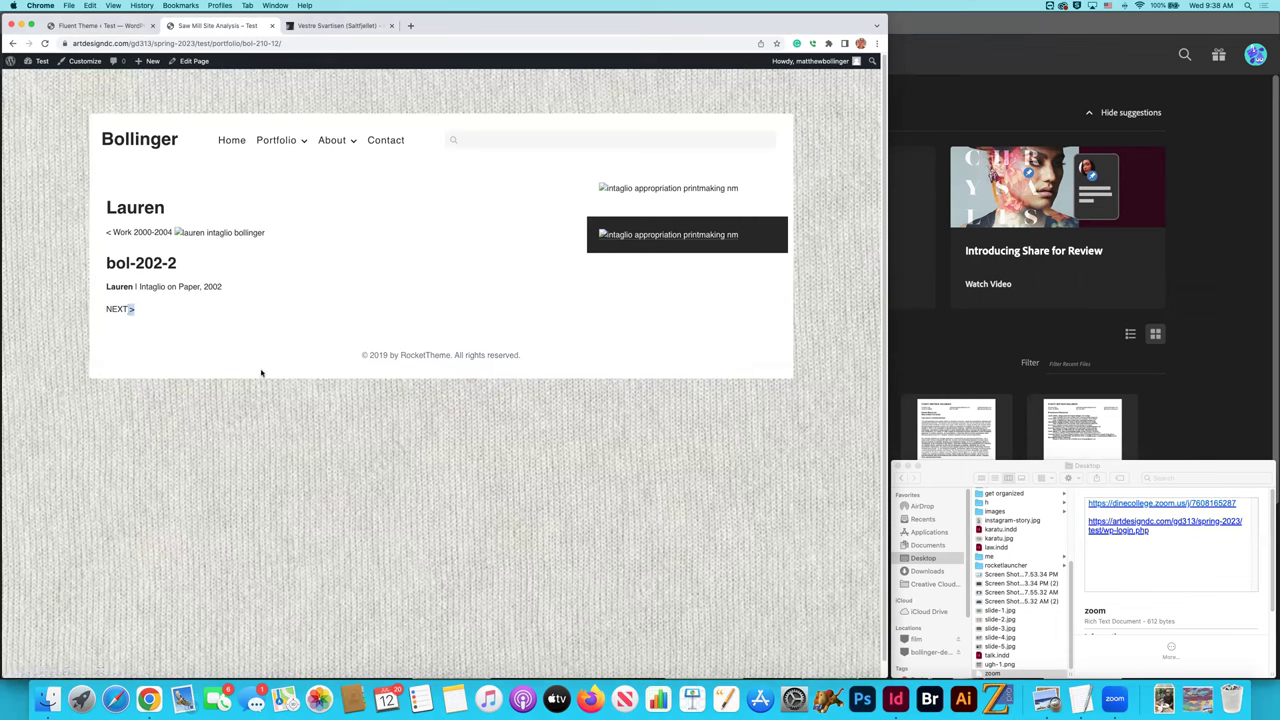
key(super+Tab)
click(550, 397)
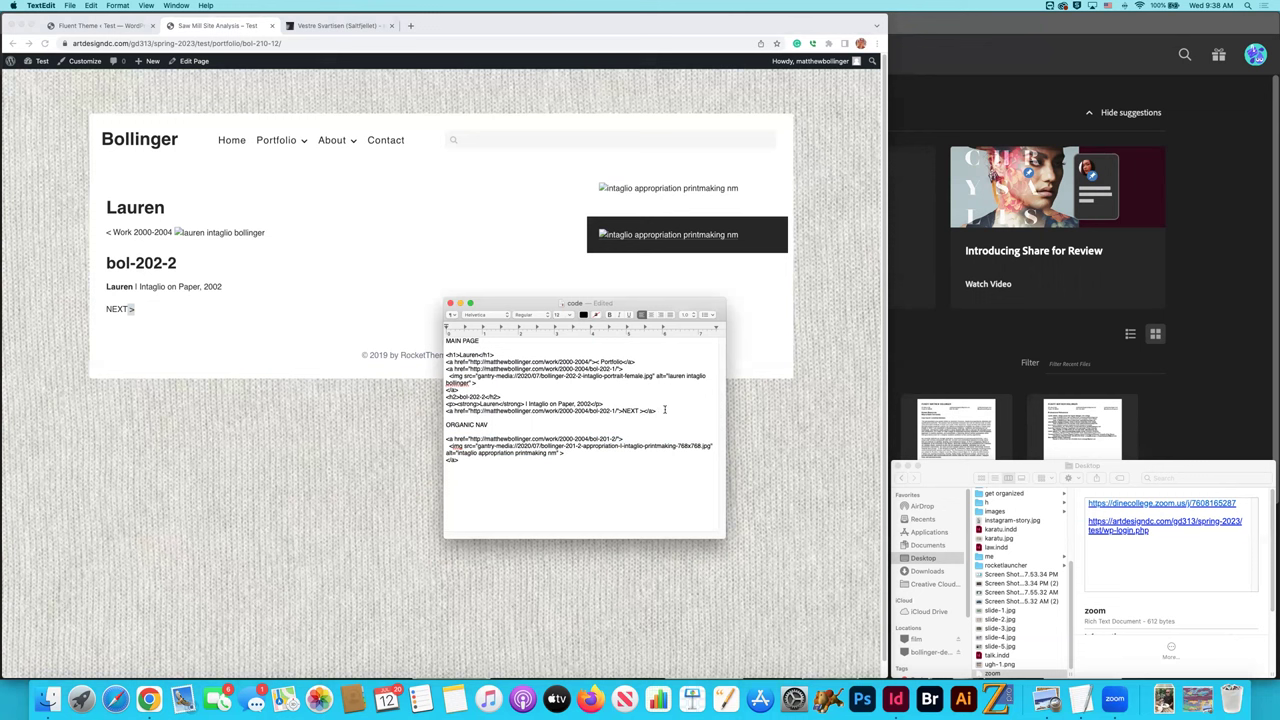
drag(664, 410, 433, 357)
key(super+c)
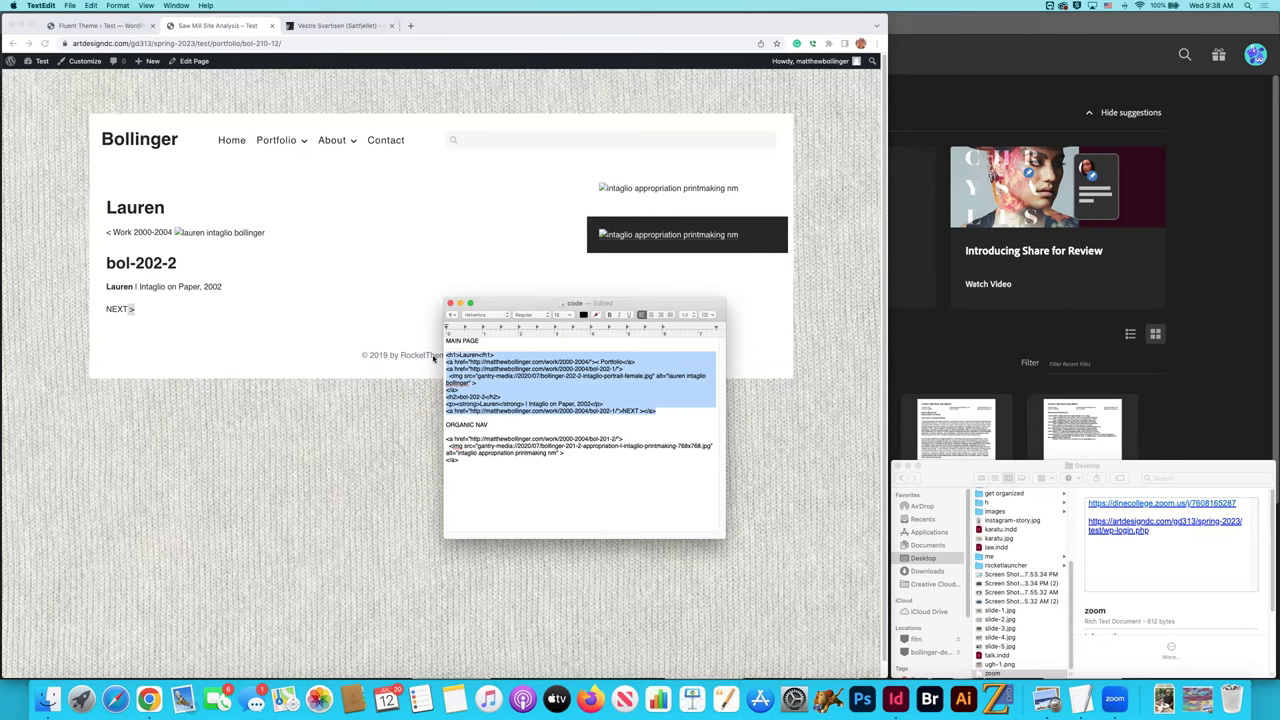
Replace the custom HTML of the Mainbar's H2 Heading particle with the copied MAIN PAGE code and save.
key(super+Tab)
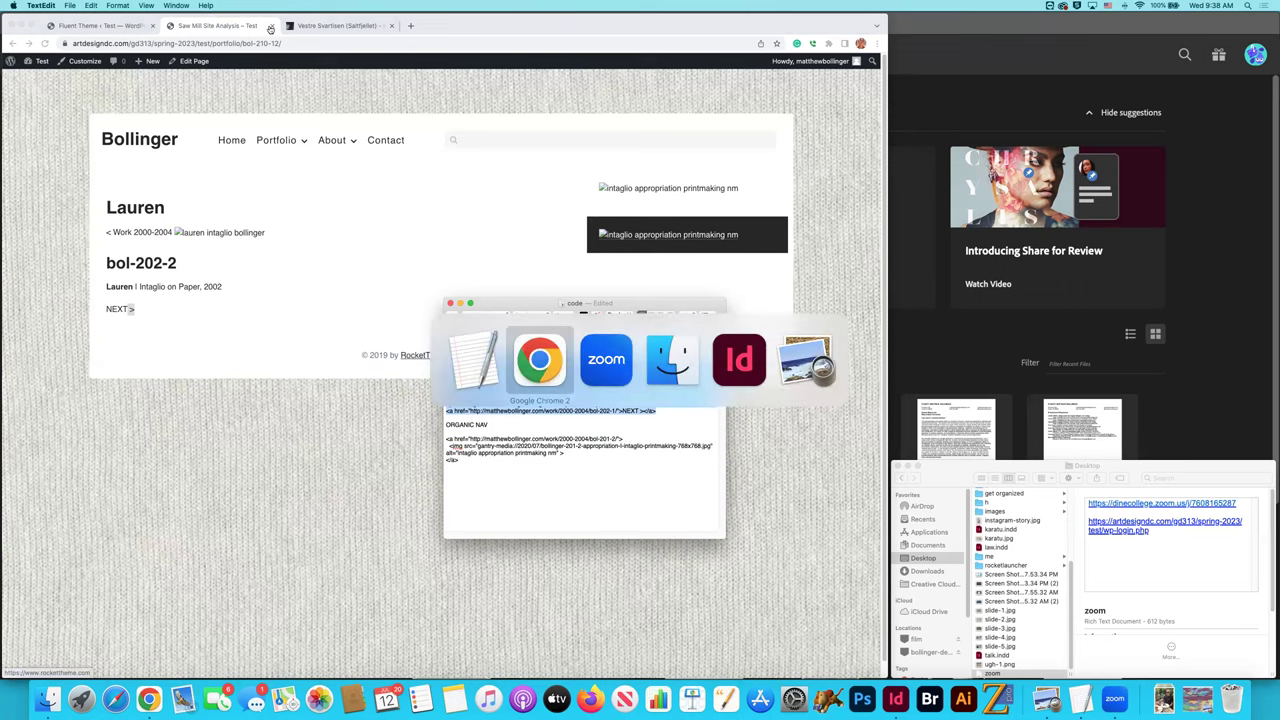
click(134, 28)
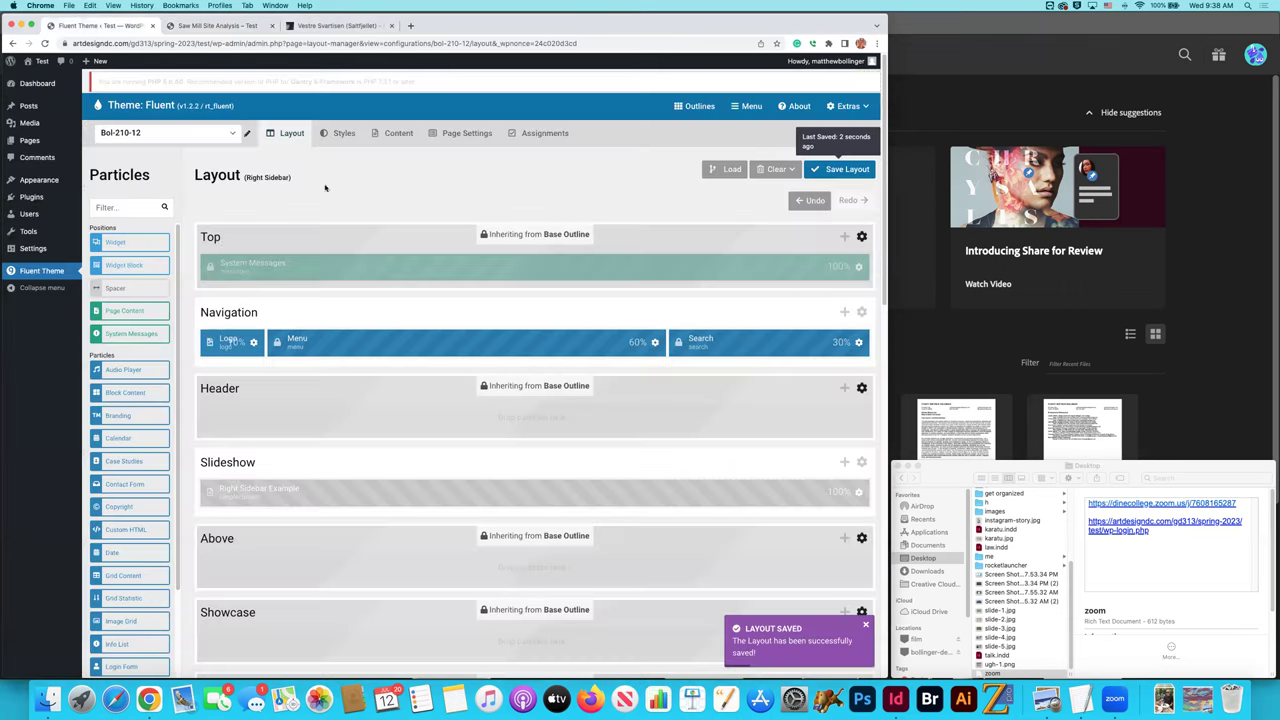
scroll(500, 350, down, 5)
click(648, 414)
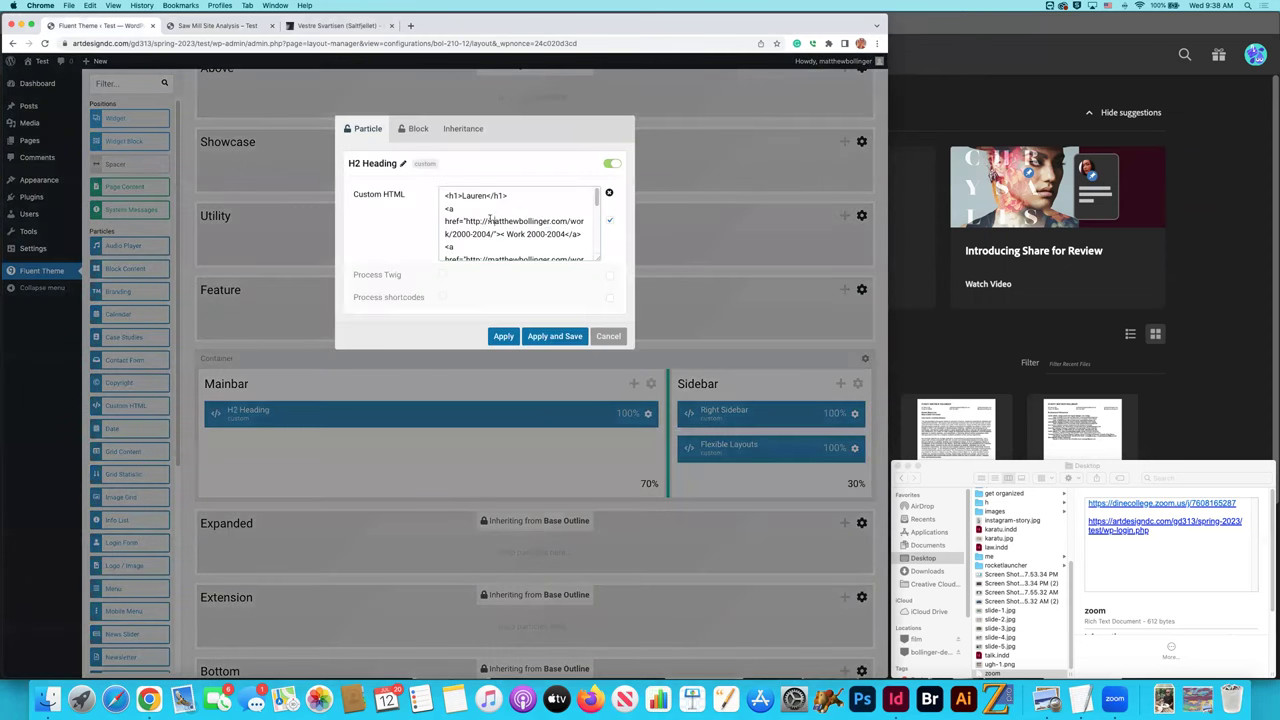
drag(466, 221, 506, 221)
key(super+a)
key(super+v)
key(super+s)
Reload the Saw Mill Site Analysis page to check the changed back link.
click(228, 26)
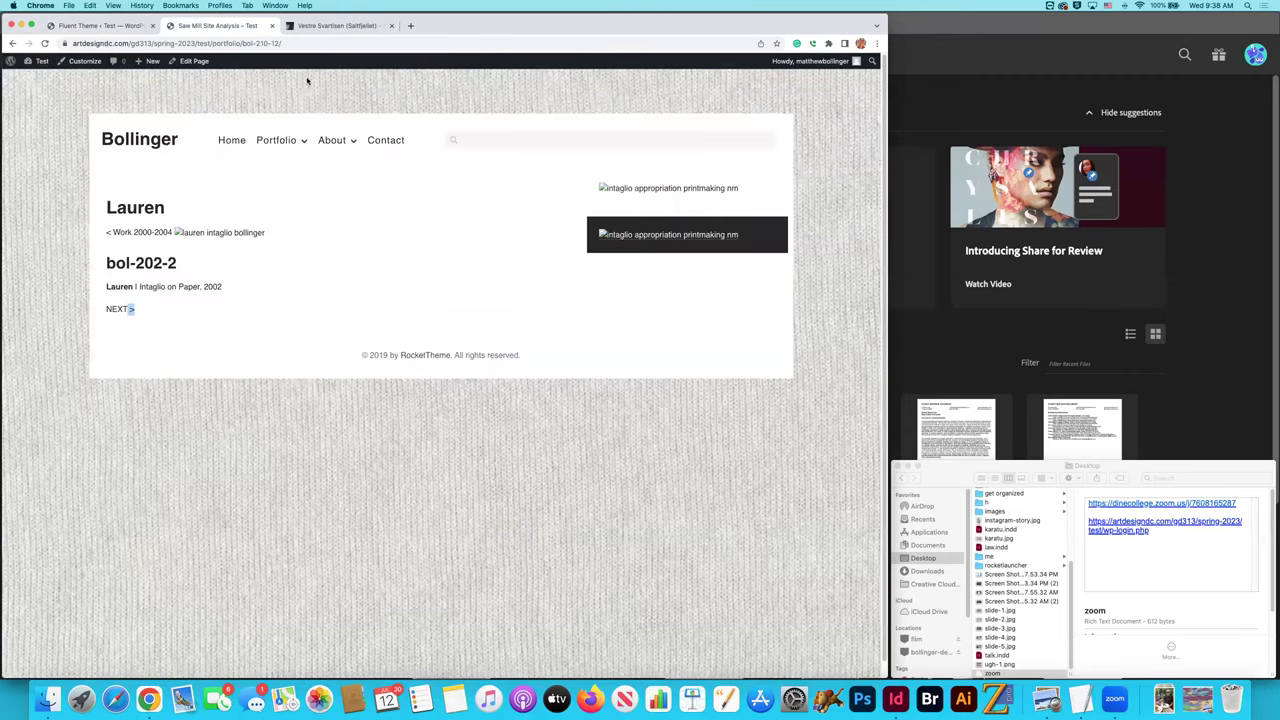
key(super+r)
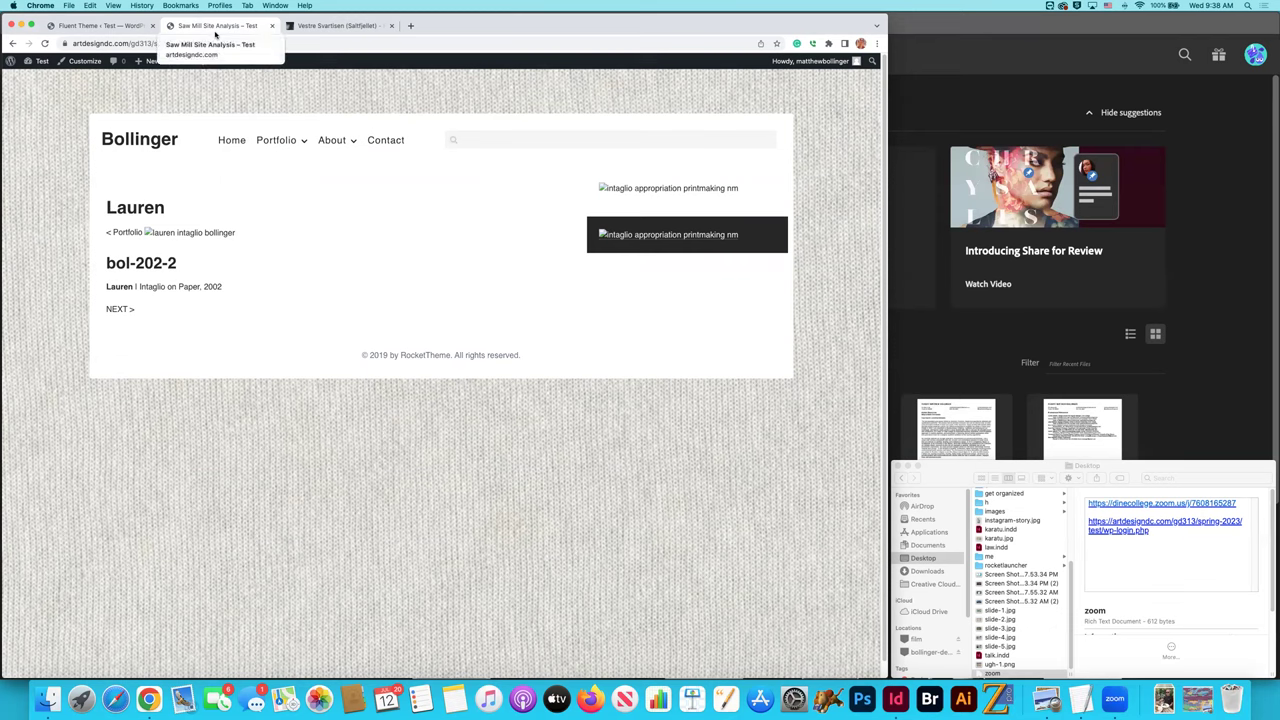
key(super+Tab)
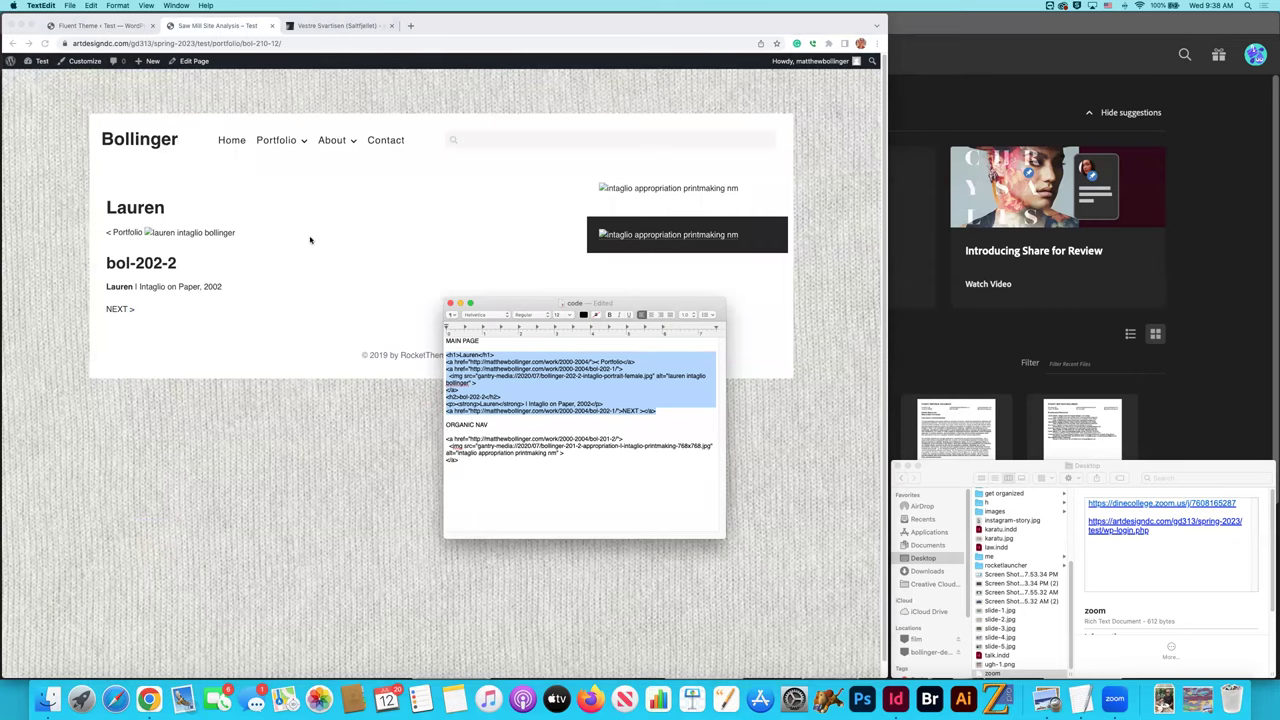
Change the h1 text in the H2 Heading particle's custom HTML to "Saw Mill Site Analysis".
click(104, 27)
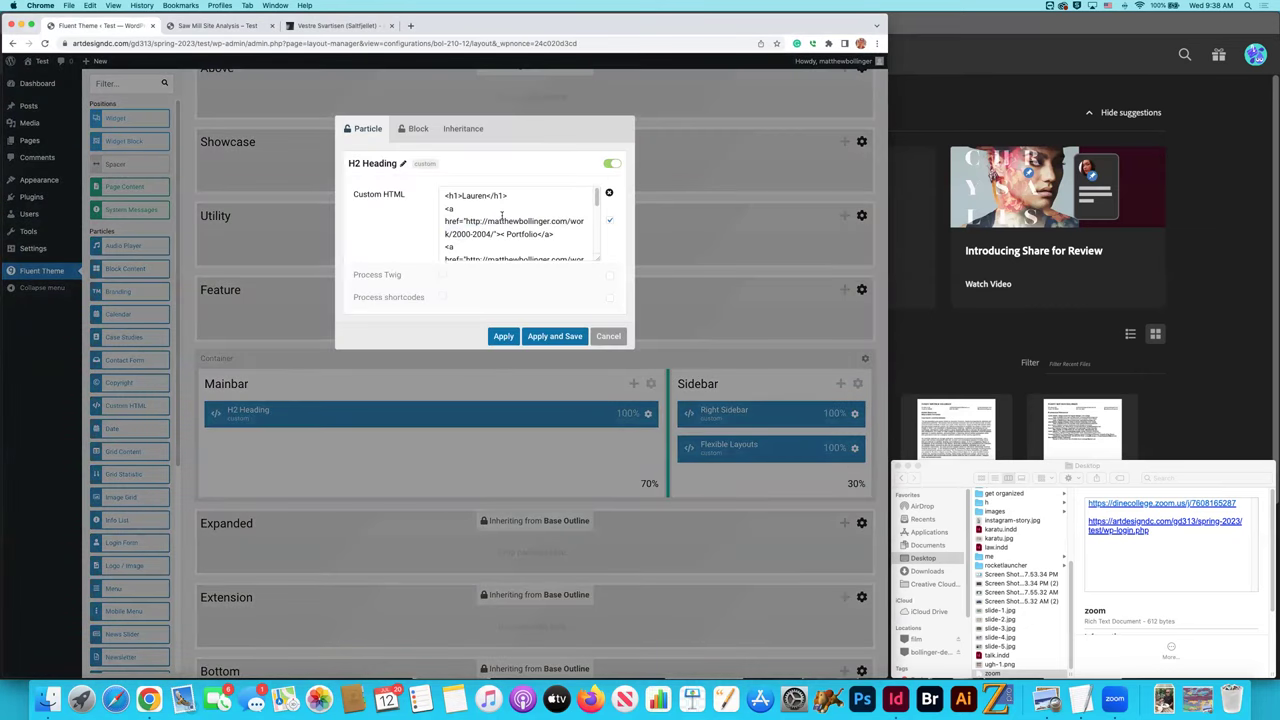
drag(488, 196, 462, 196)
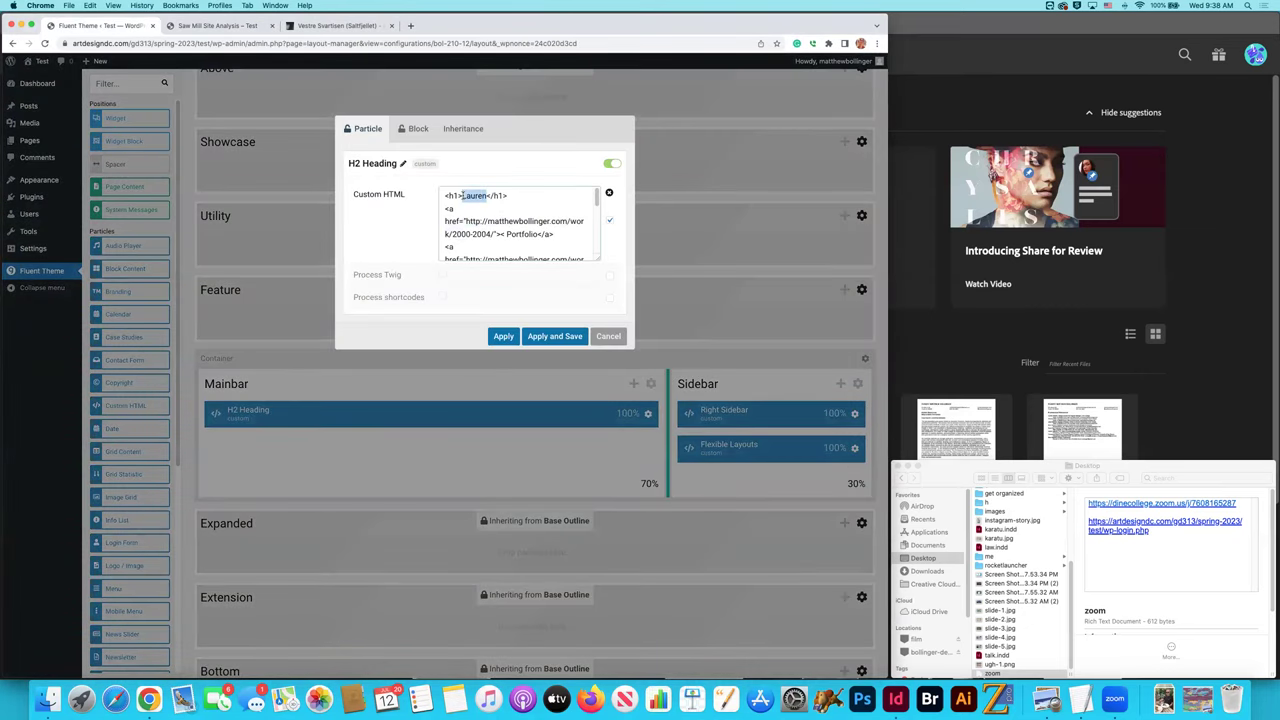
text(Saw M)
text(ill Site A)
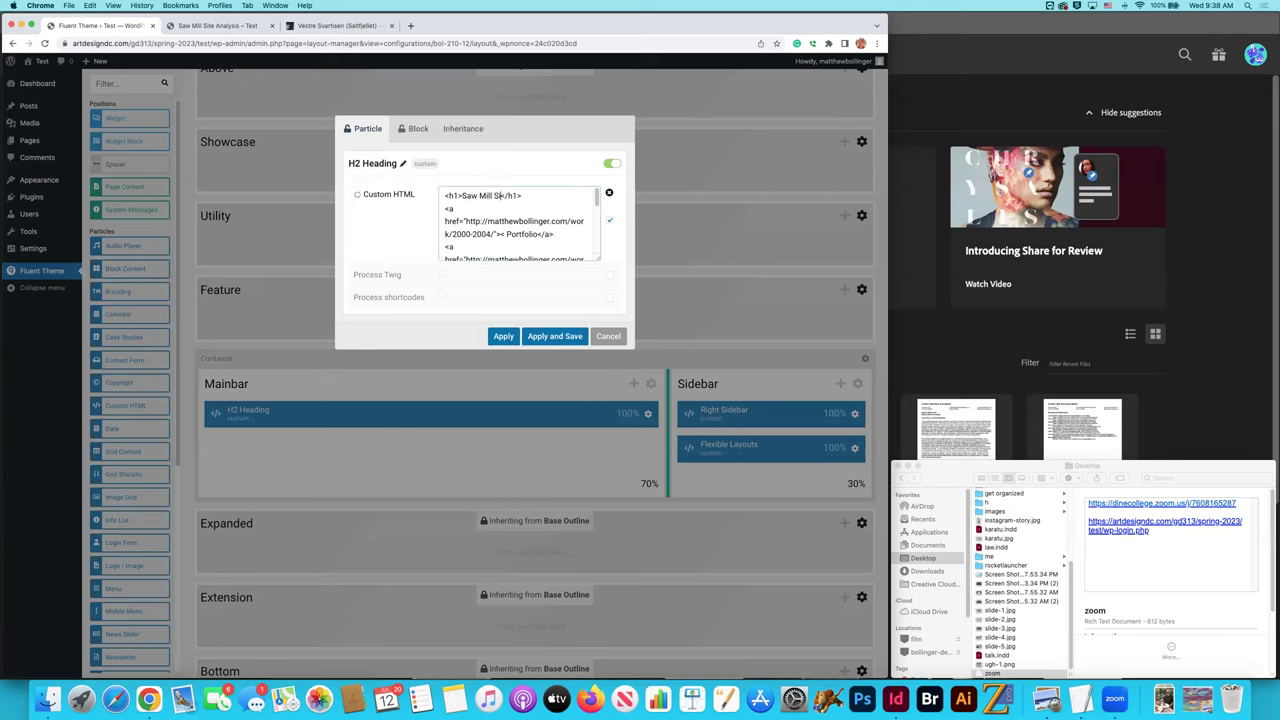
text(nalysis)
scroll(524, 228, down, 5)
scroll(537, 233, down, 1)
scroll(537, 233, up, 6)
Copy the site's Portfolio page address and use it as the Portfolio link's href in the H2 Heading particle's HTML.
click(218, 25)
click(277, 143)
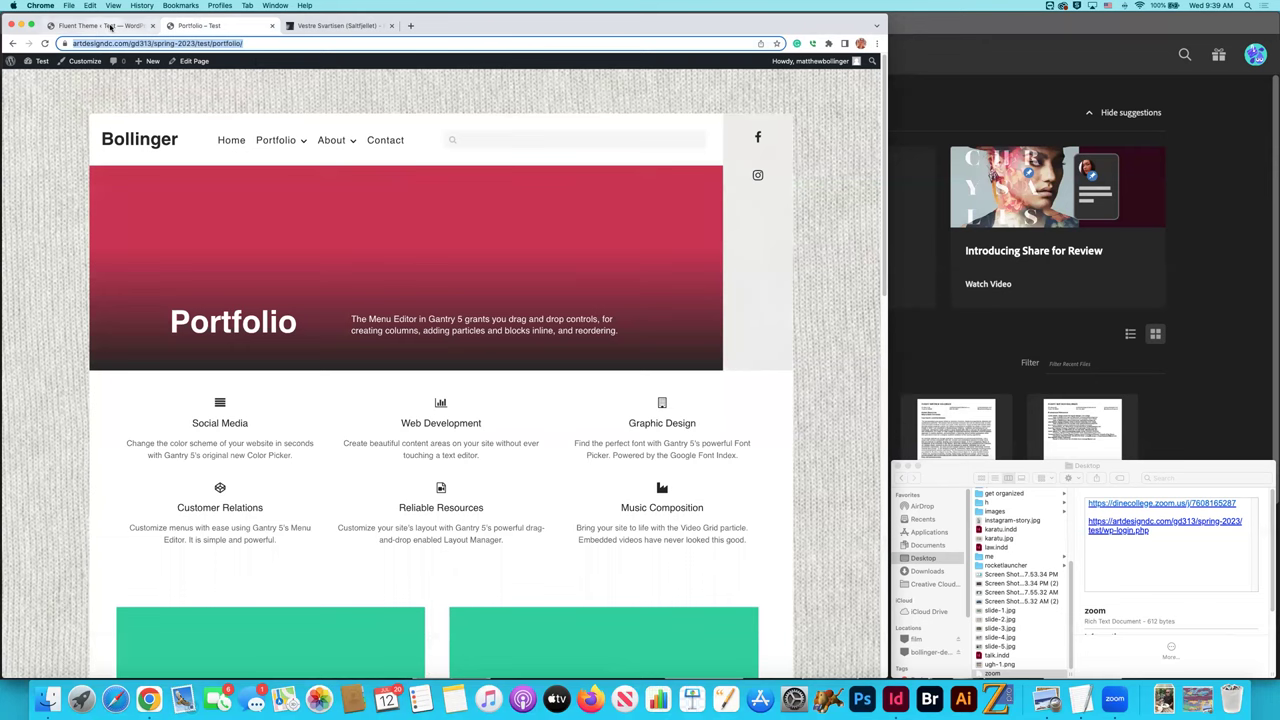
click(110, 26)
scroll(490, 220, down, 3)
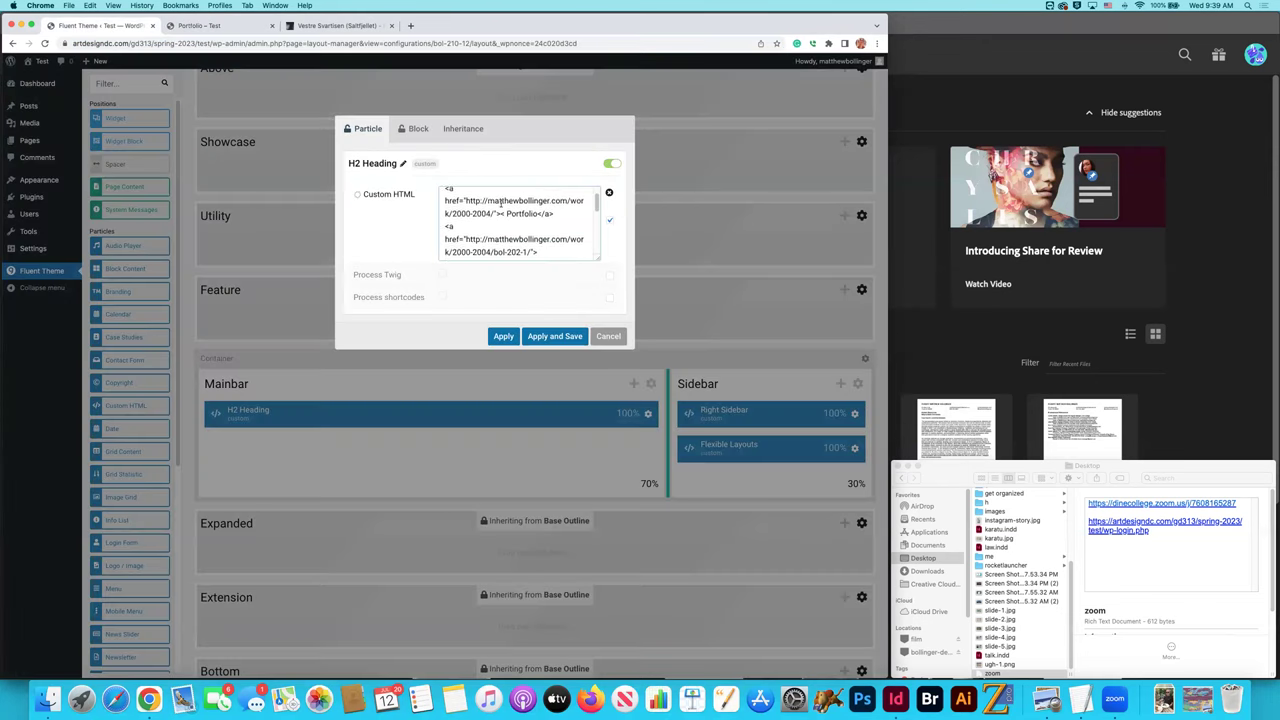
scroll(475, 207, up, 1)
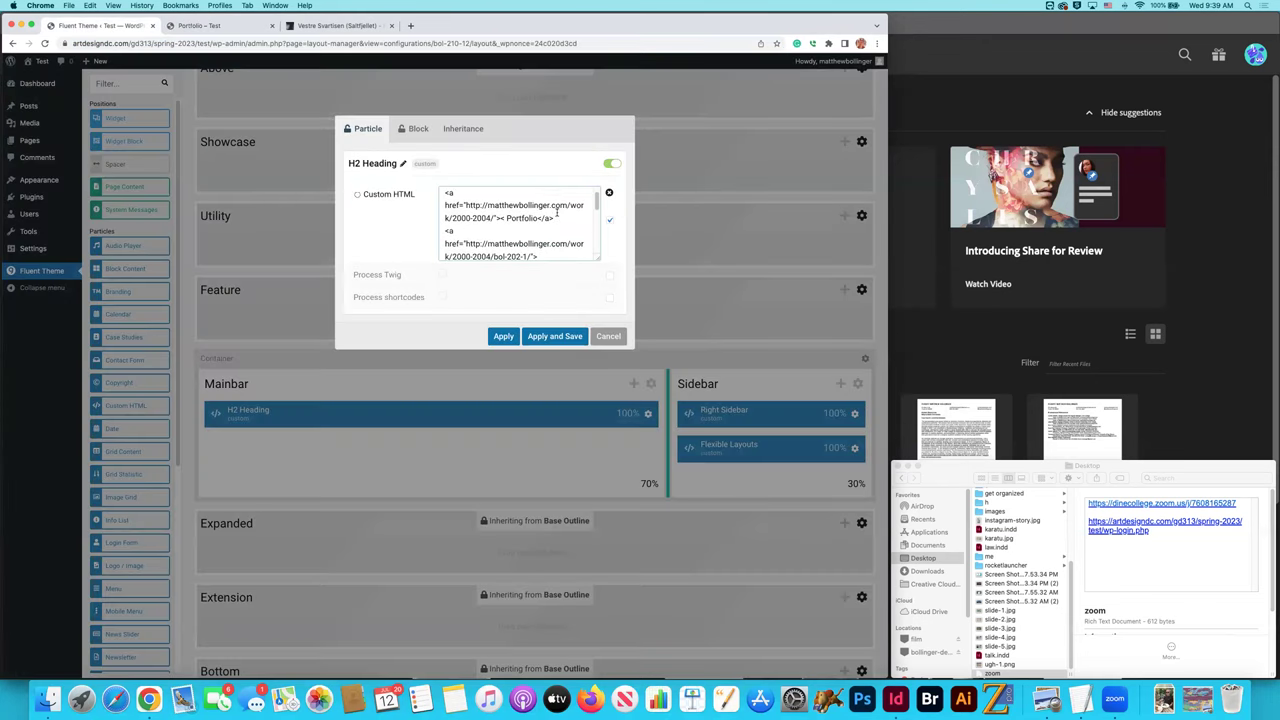
drag(465, 204, 492, 218)
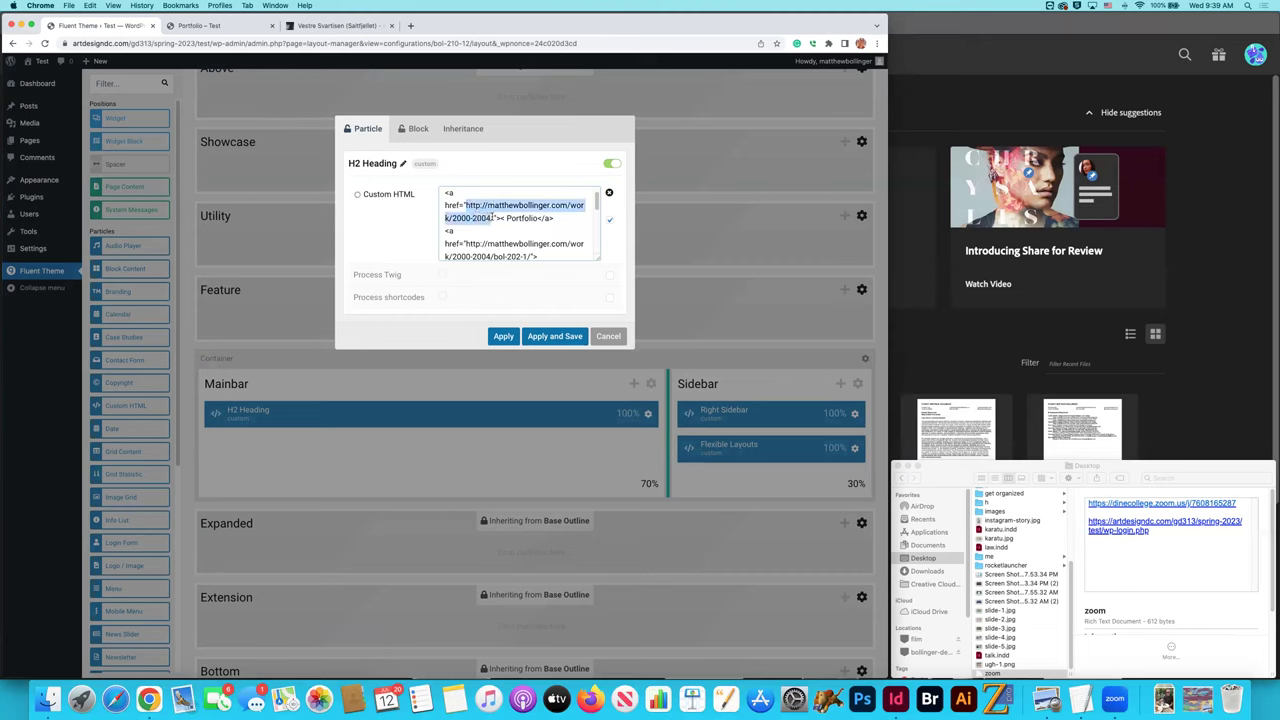
key(cmd+v)
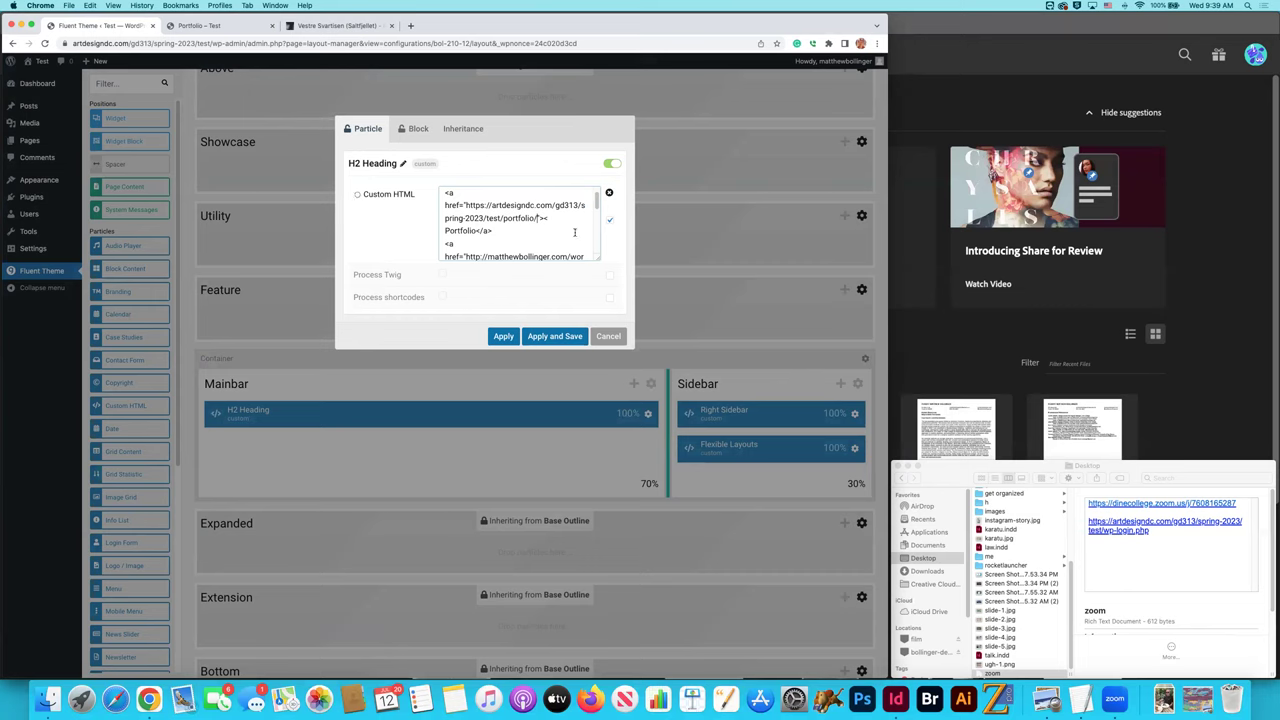
Review the heading, Portfolio link and image link code in the H2 Heading particle's custom HTML.
scroll(530, 226, down, 1)
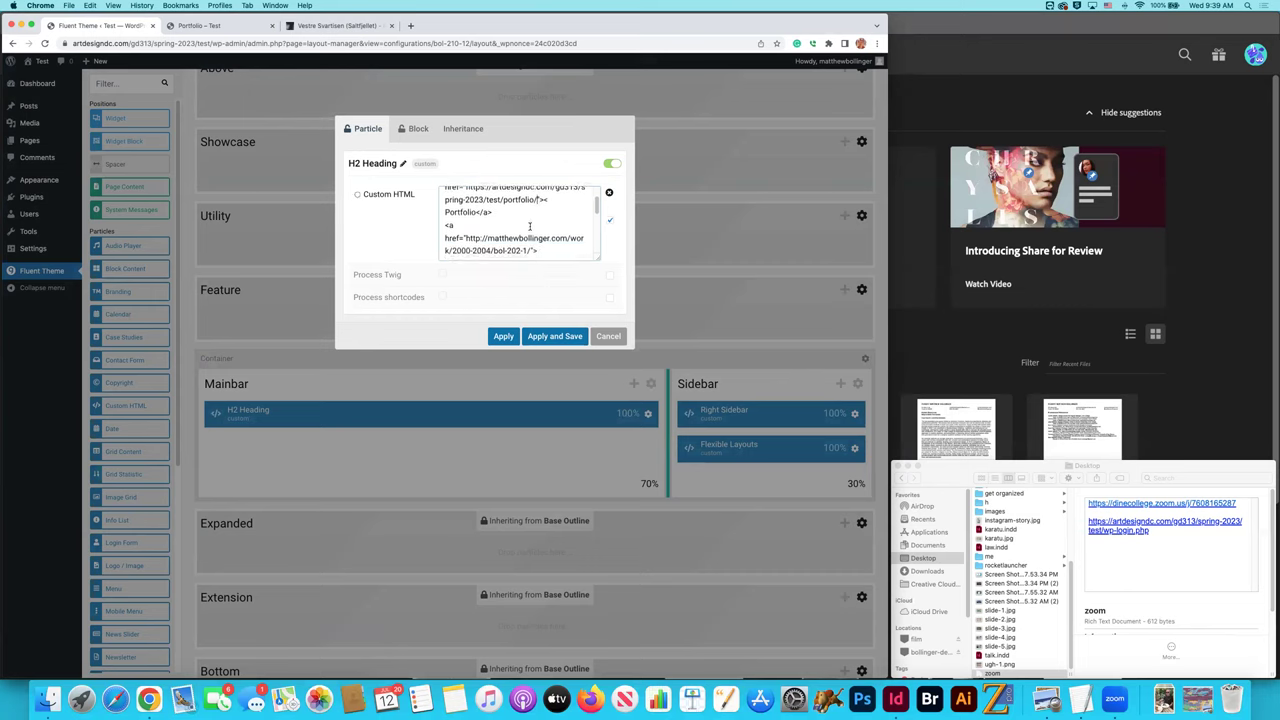
scroll(530, 226, up, 1)
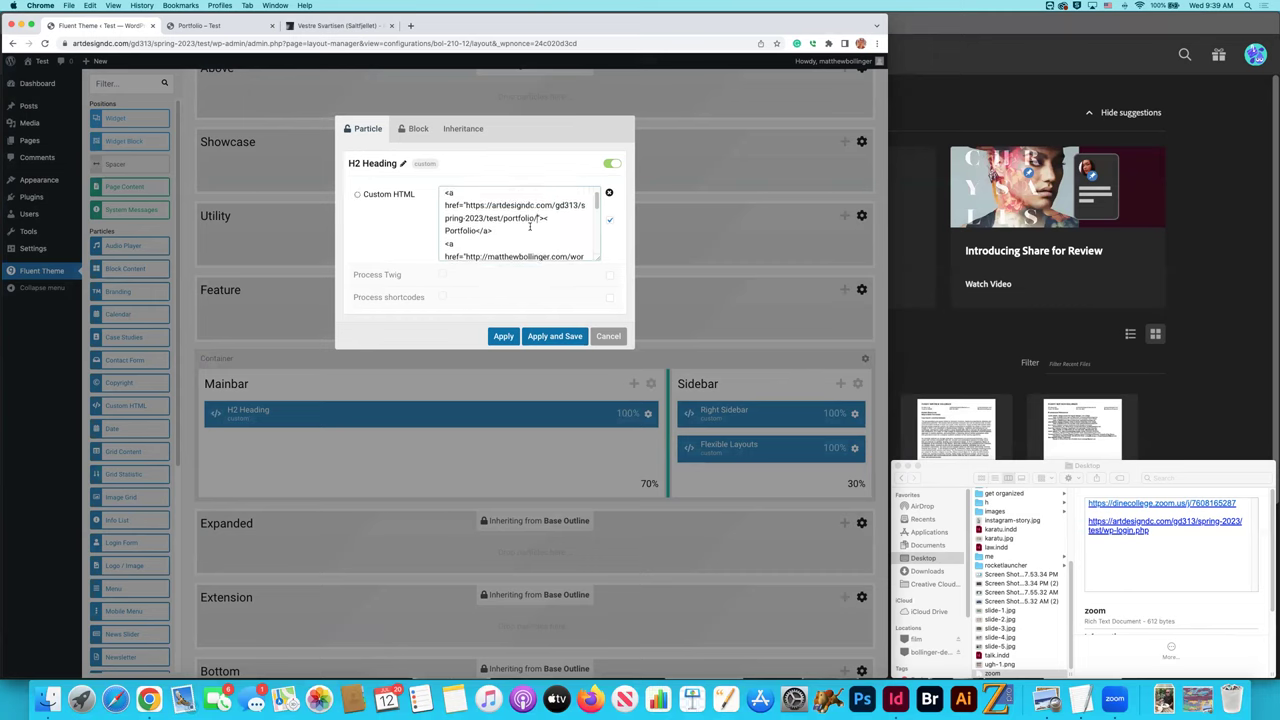
scroll(530, 226, up, 2)
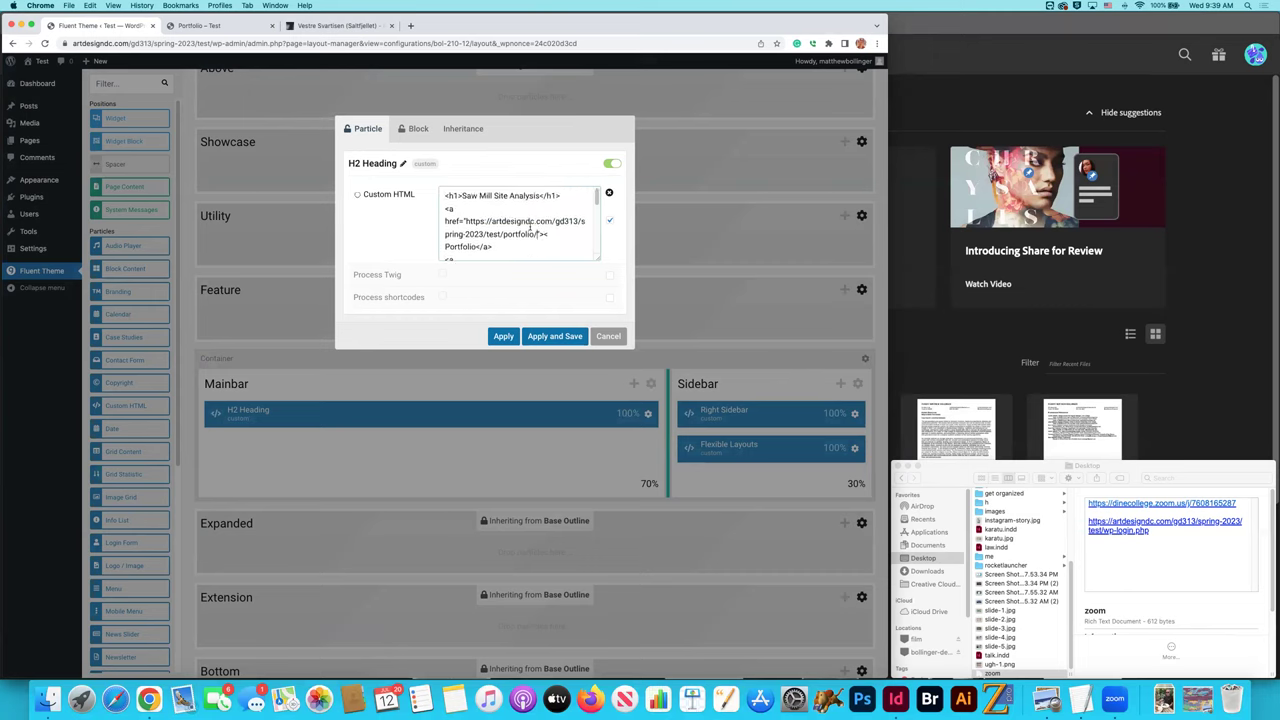
scroll(530, 228, down, 1)
scroll(531, 229, down, 3)
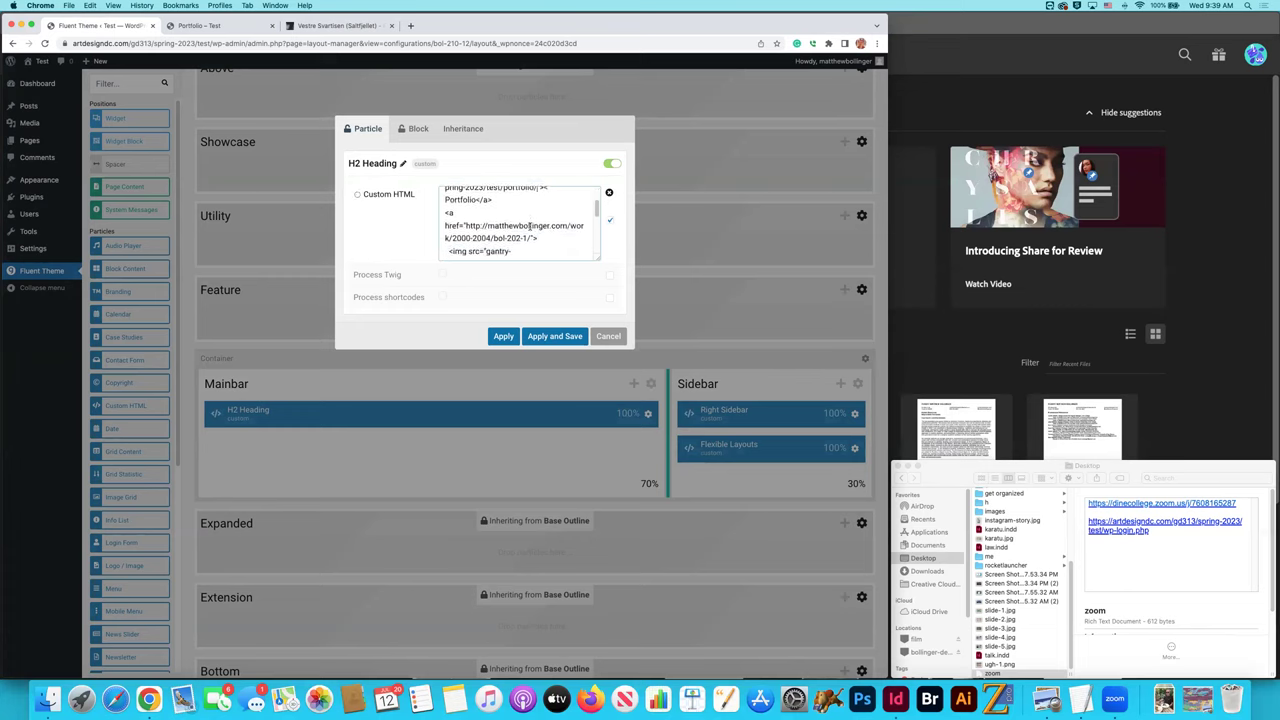
scroll(530, 227, down, 1)
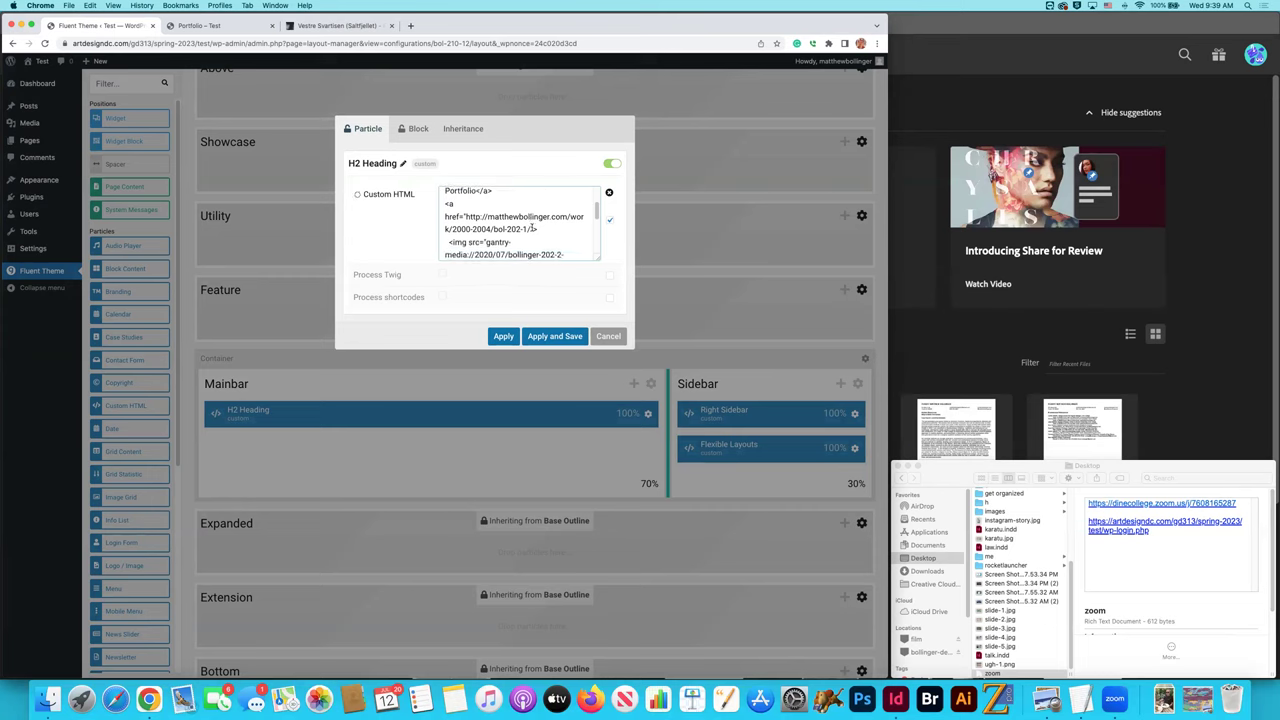
scroll(535, 227, up, 3)
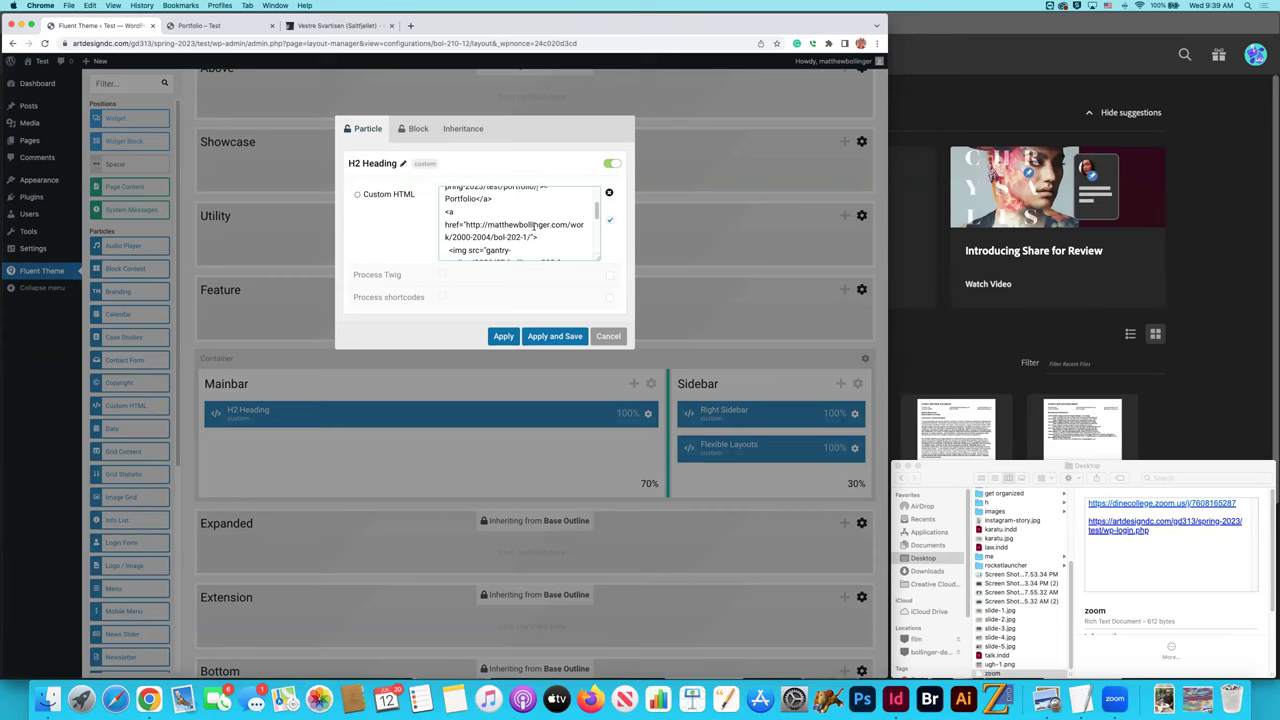
scroll(535, 227, down, 1)
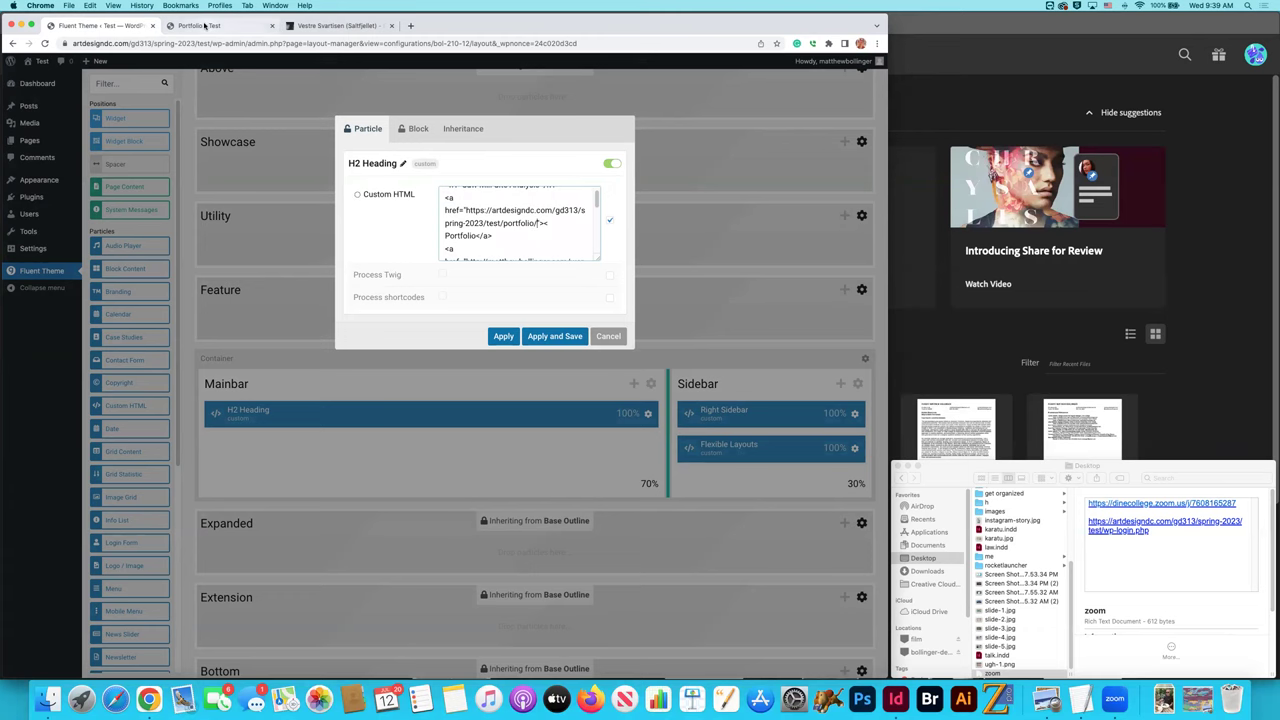
Go back to the Saw Mill Site Analysis page and change the h2 text in the saved code document to "bol-210-12".
click(207, 25)
click(13, 43)
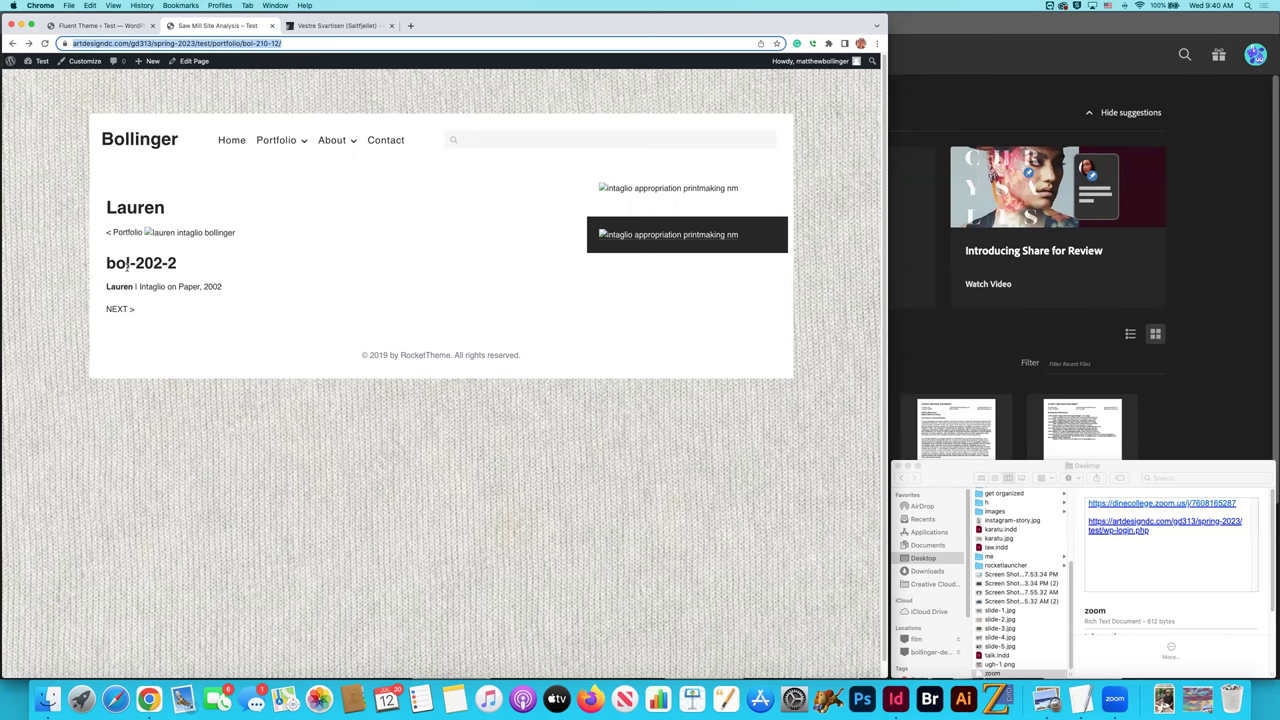
key(super+Tab)
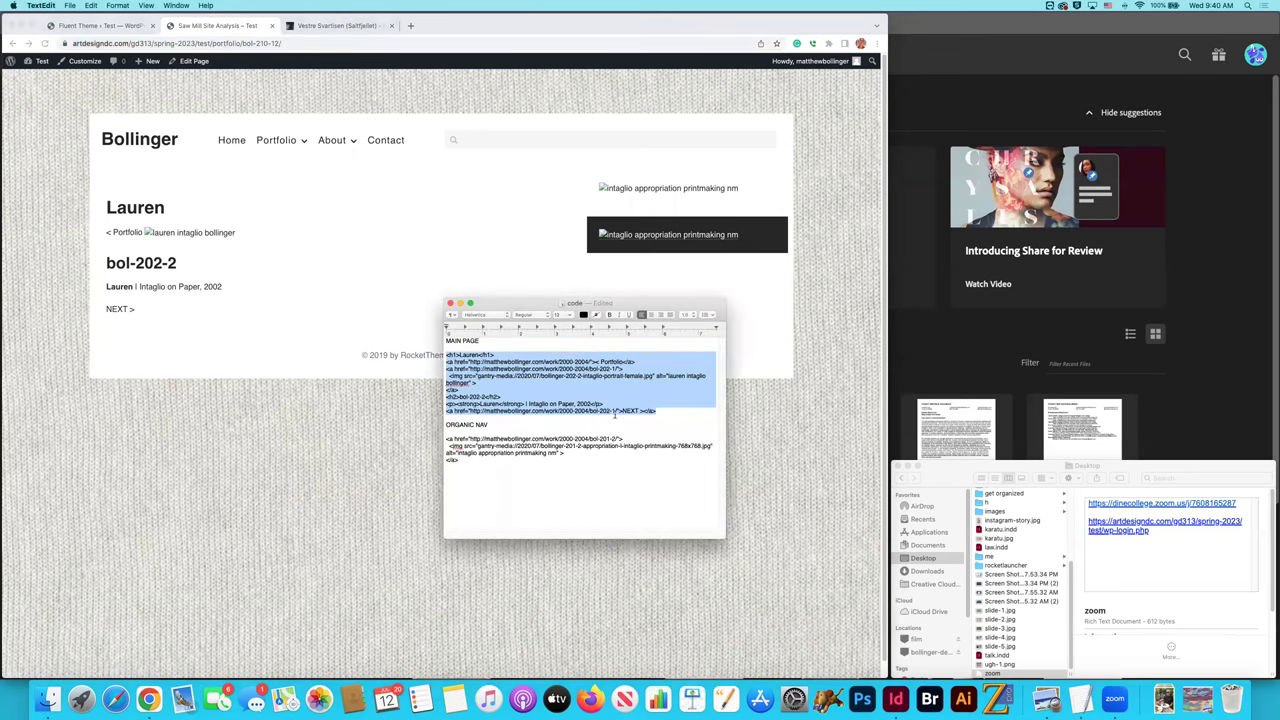
click(606, 423)
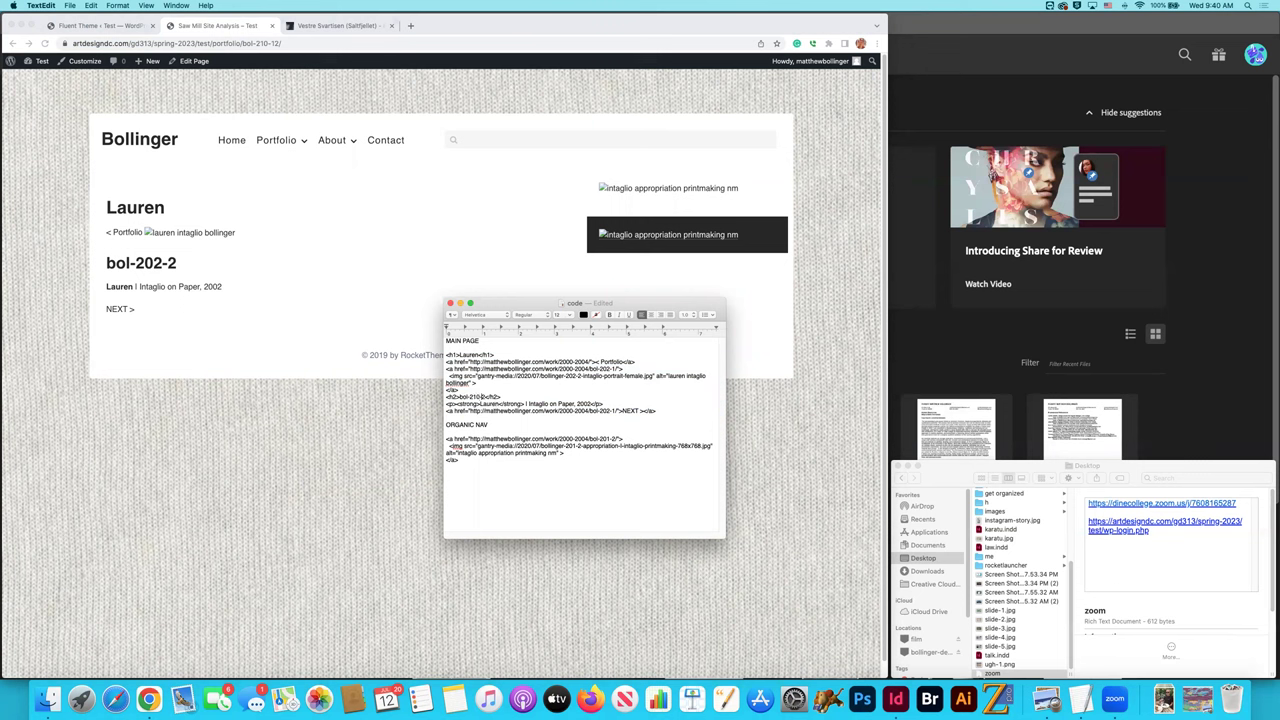
text(12)
drag(512, 400, 446, 398)
drag(496, 353, 453, 351)
Enlarge the H2 Heading particle's Custom HTML field and check the Portfolio link's href and label.
click(120, 26)
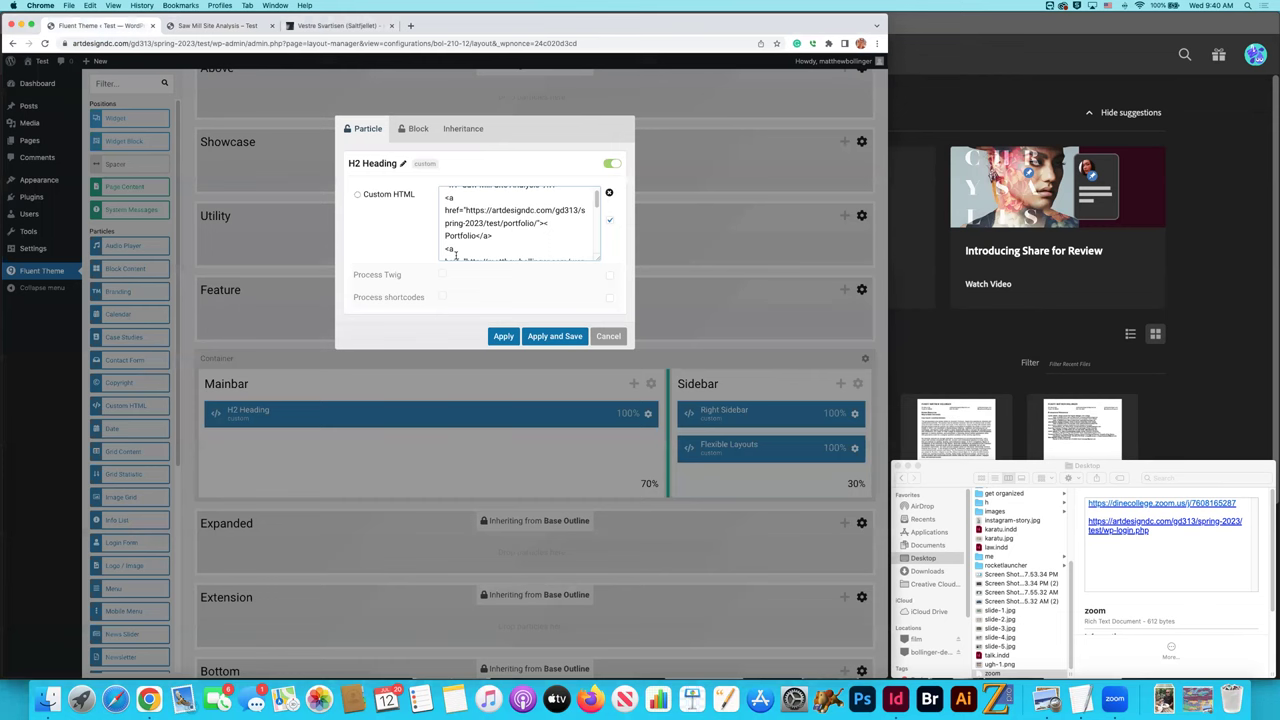
drag(595, 257, 622, 412)
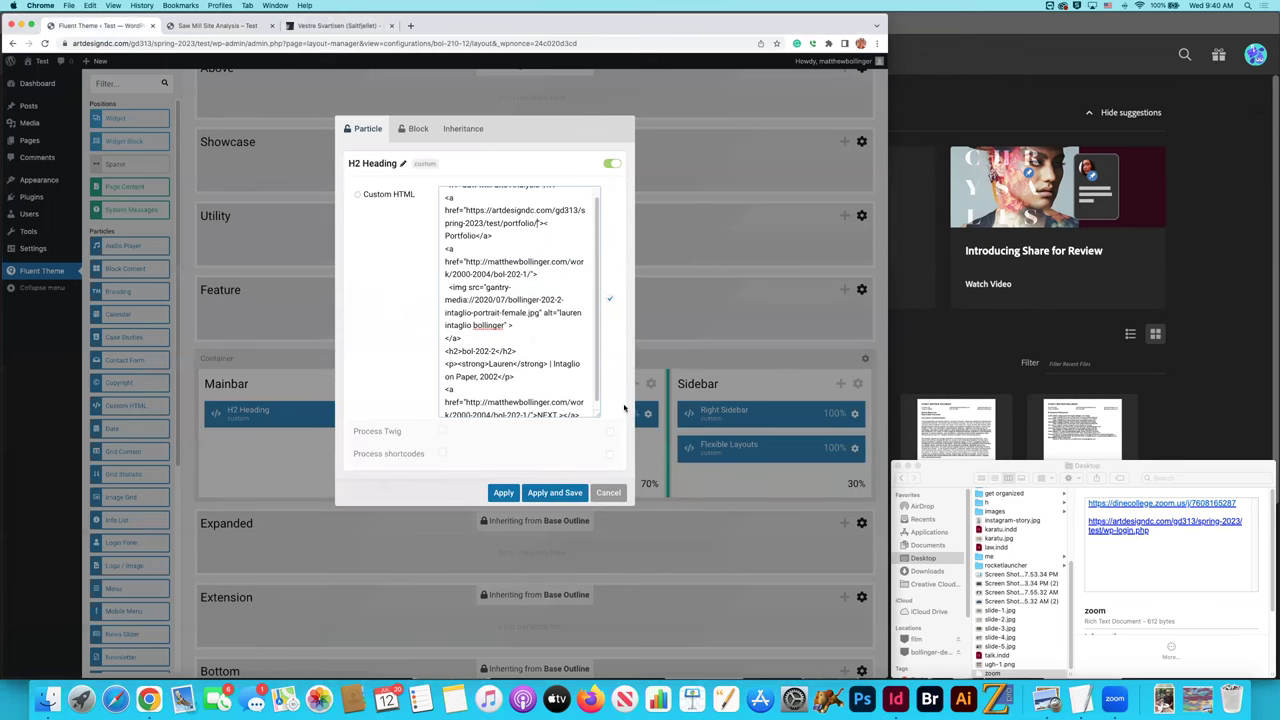
scroll(530, 314, up, 1)
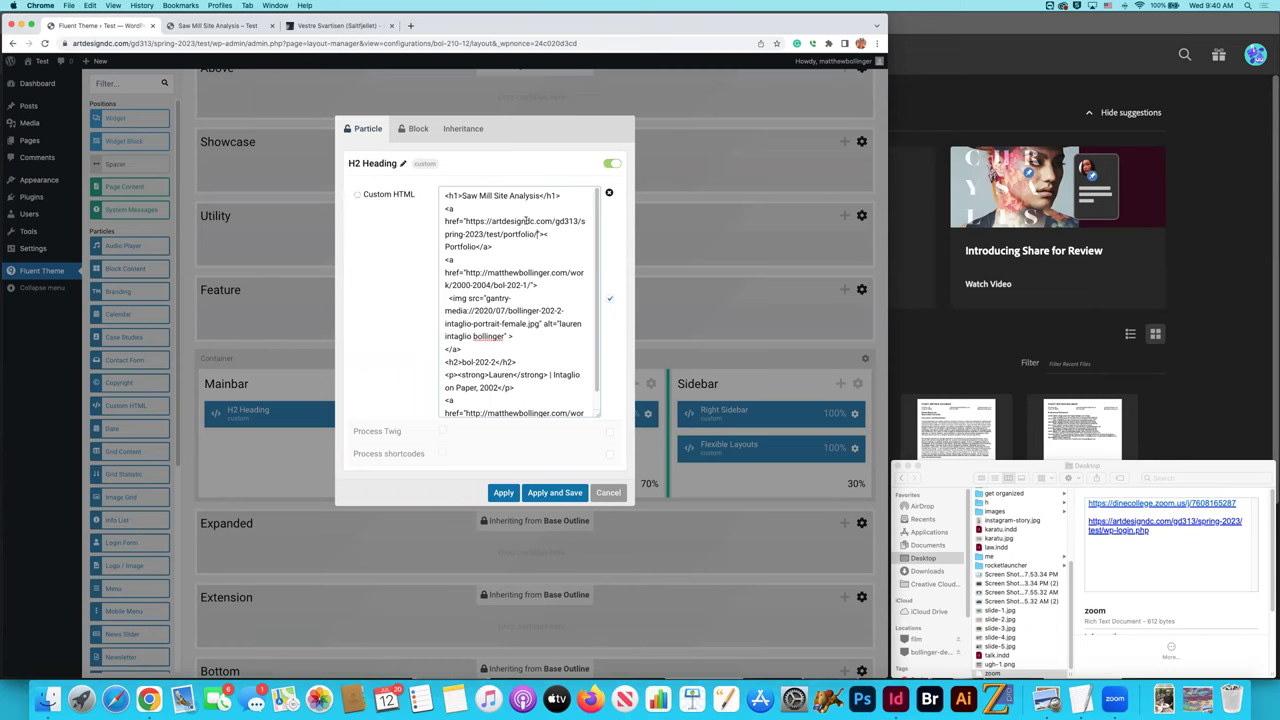
text(")
drag(447, 246, 476, 247)
Copy the Saw Mill Site Analysis page address and use it as the image link's href in the H2 Heading particle's HTML.
click(216, 25)
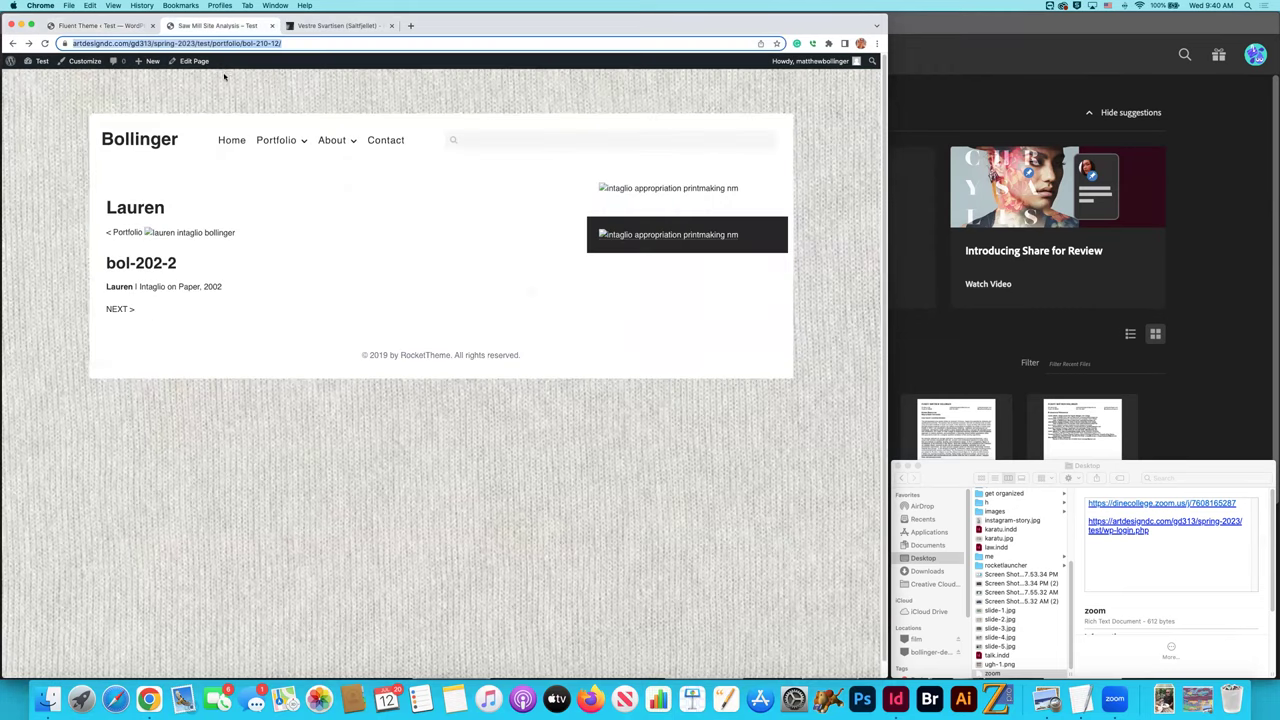
click(310, 43)
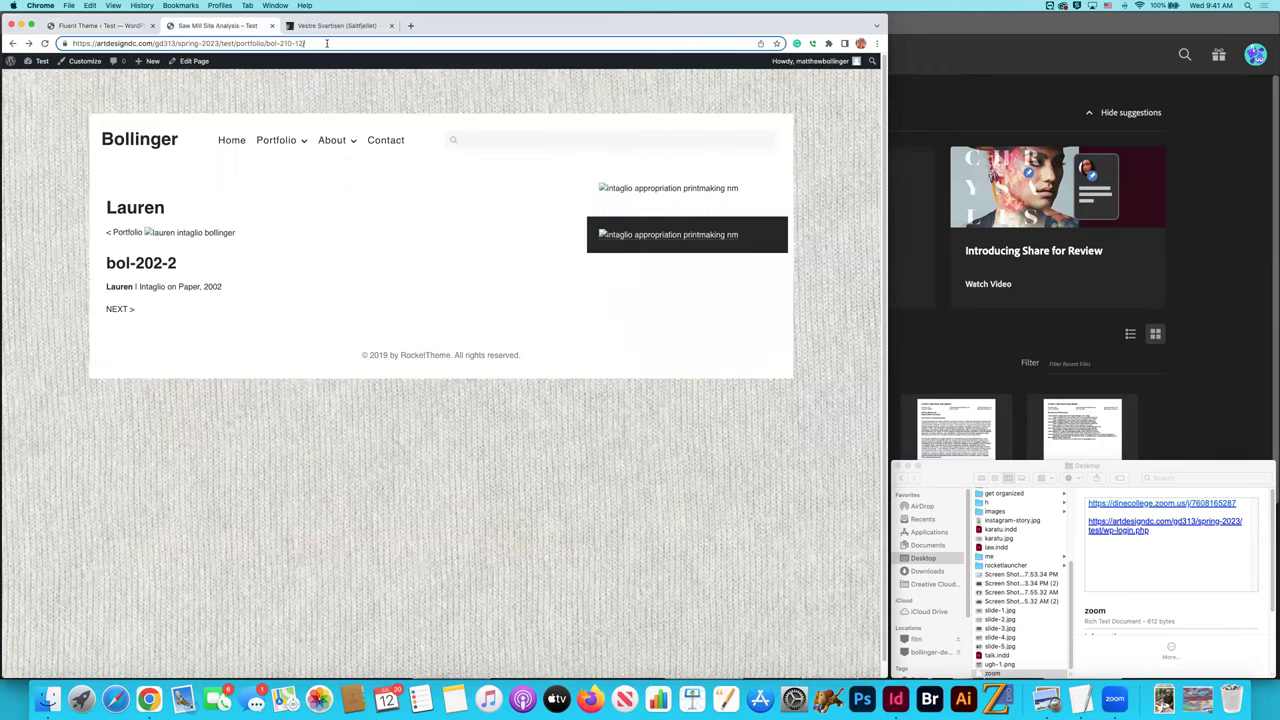
key(super+a)
key(super+c)
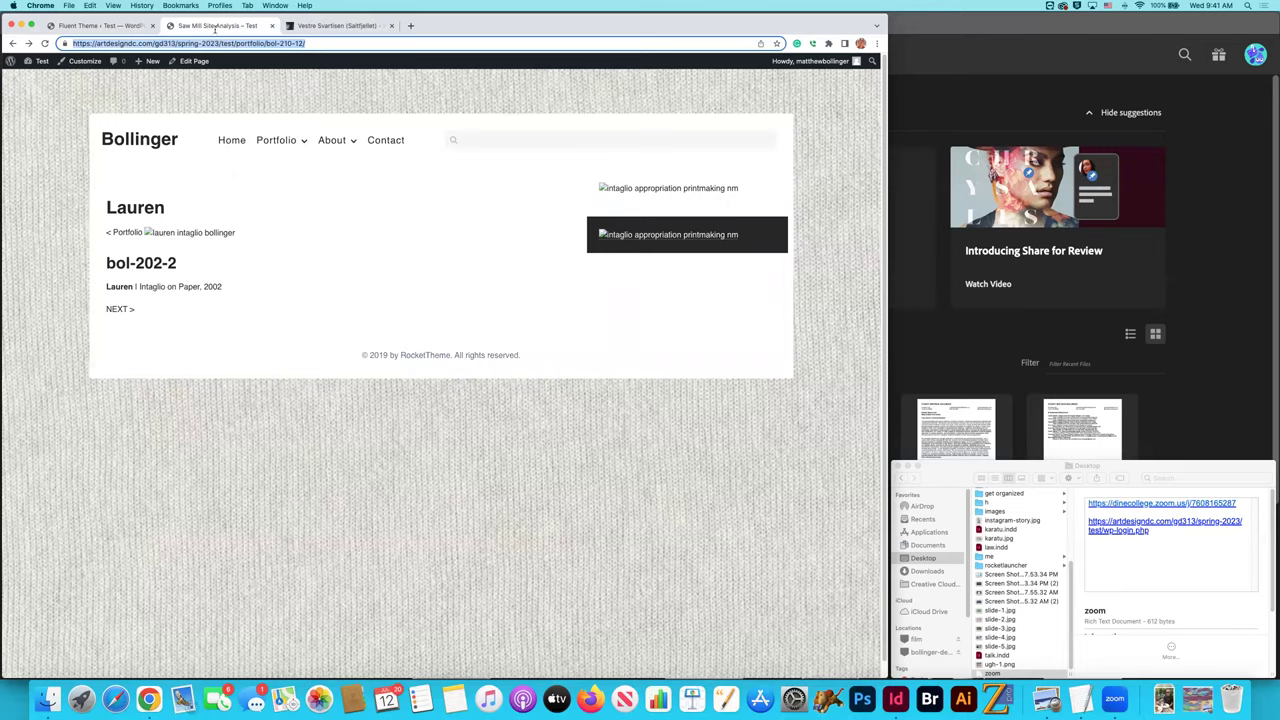
click(110, 25)
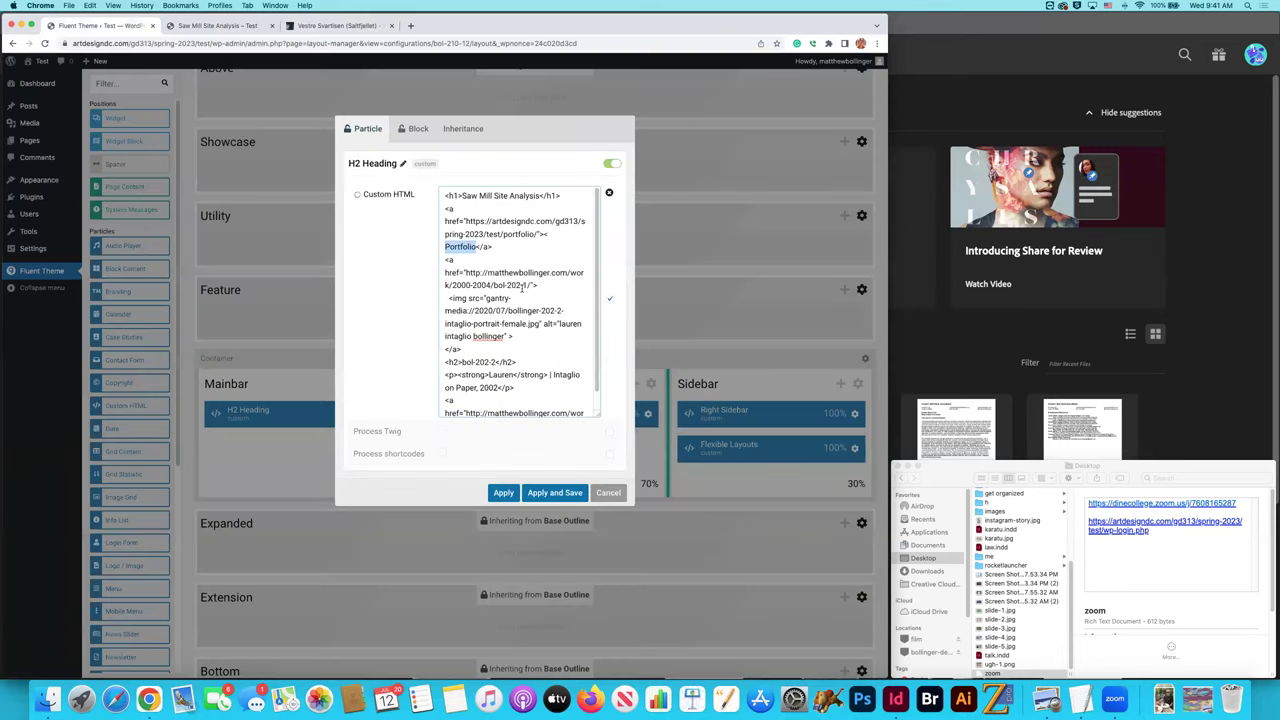
drag(466, 272, 526, 285)
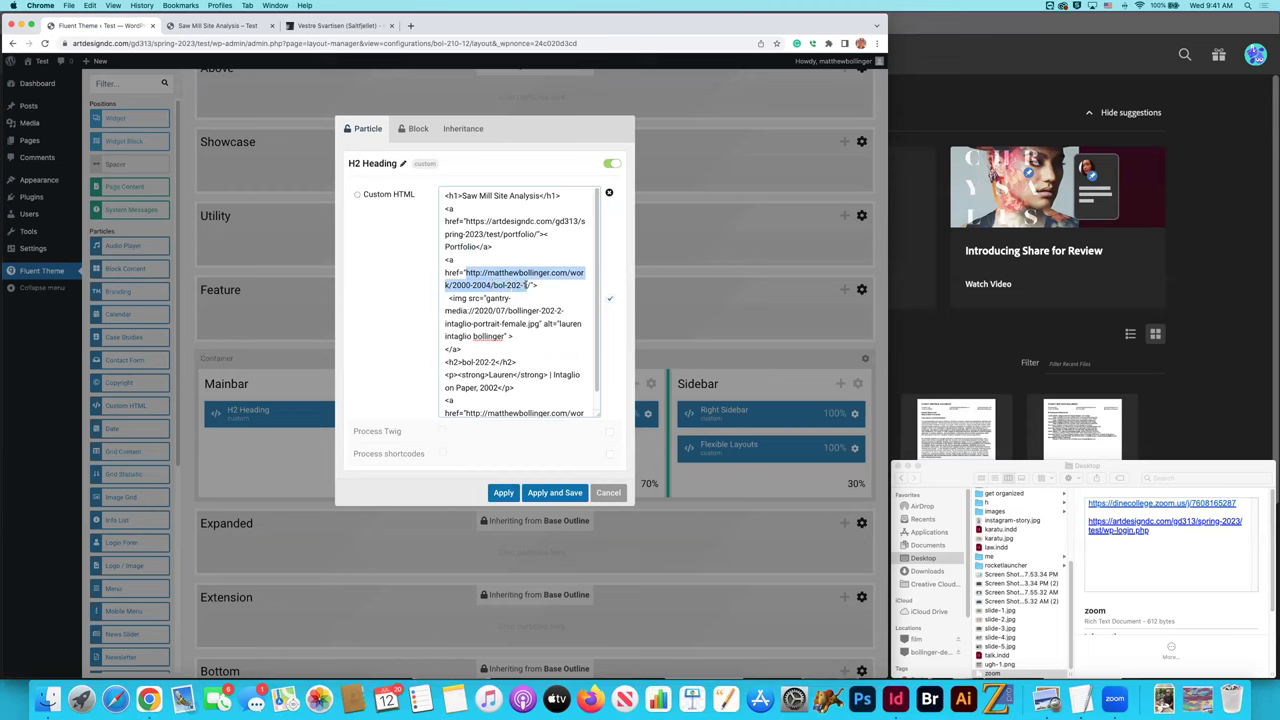
key(super+v)
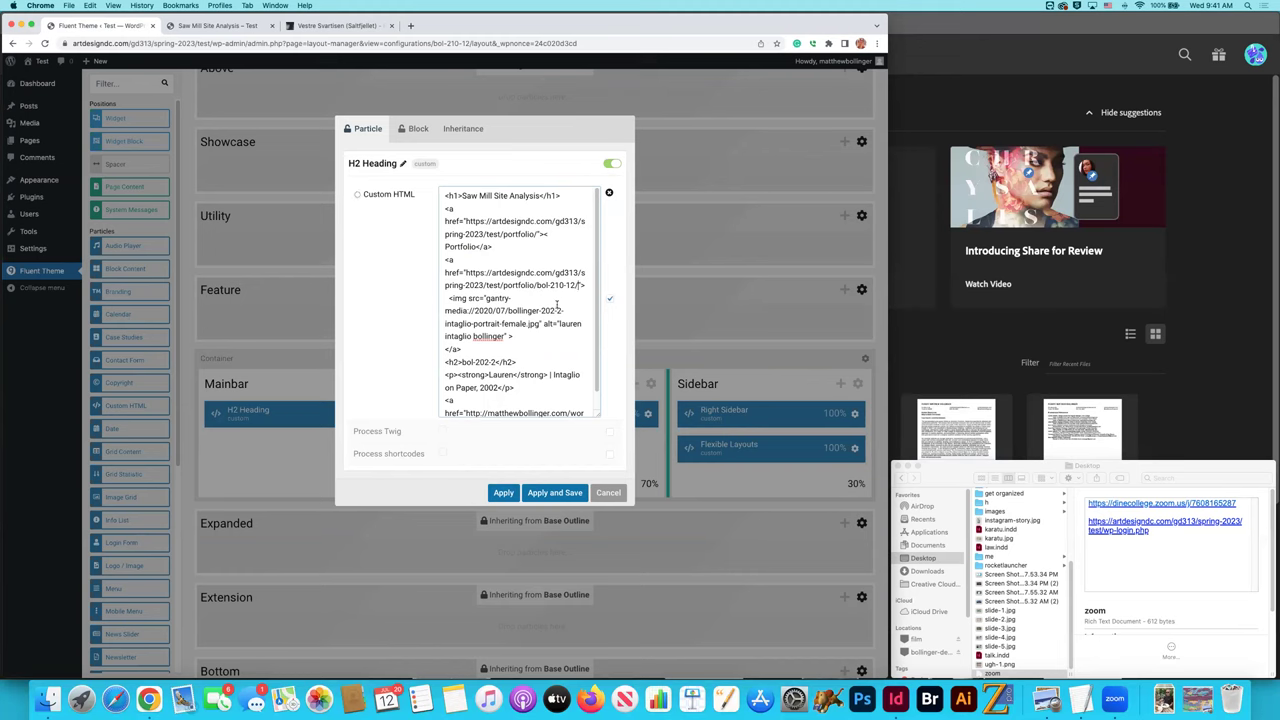
Copy the Vestre Svartisen (Saltfjellet) page address and use it as the image link's href in the H2 Heading particle's HTML.
click(214, 28)
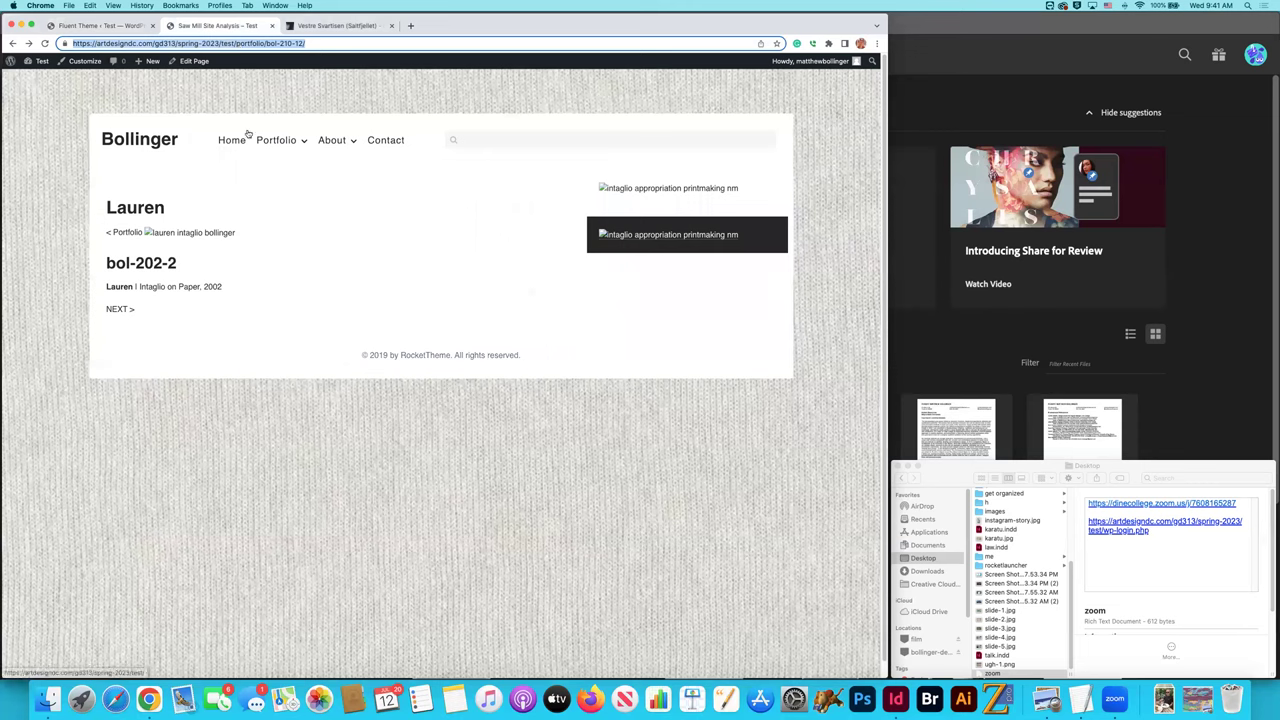
mouse_move(267, 147)
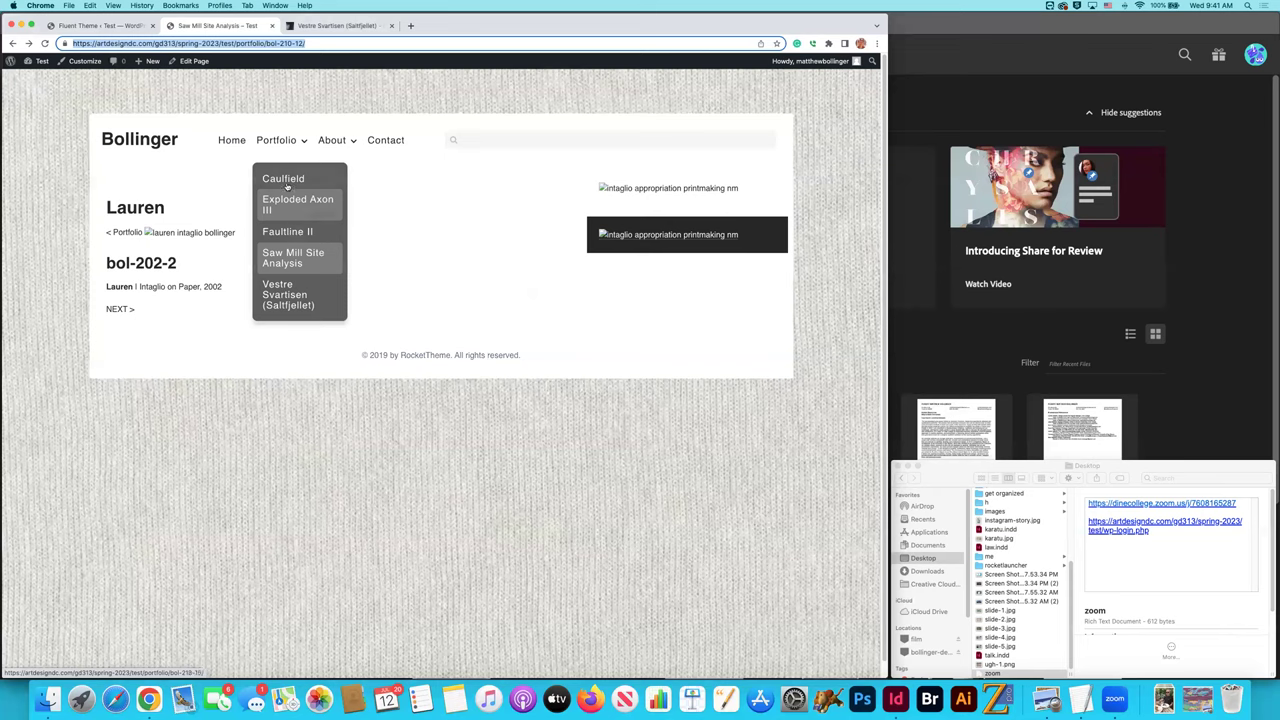
click(298, 294)
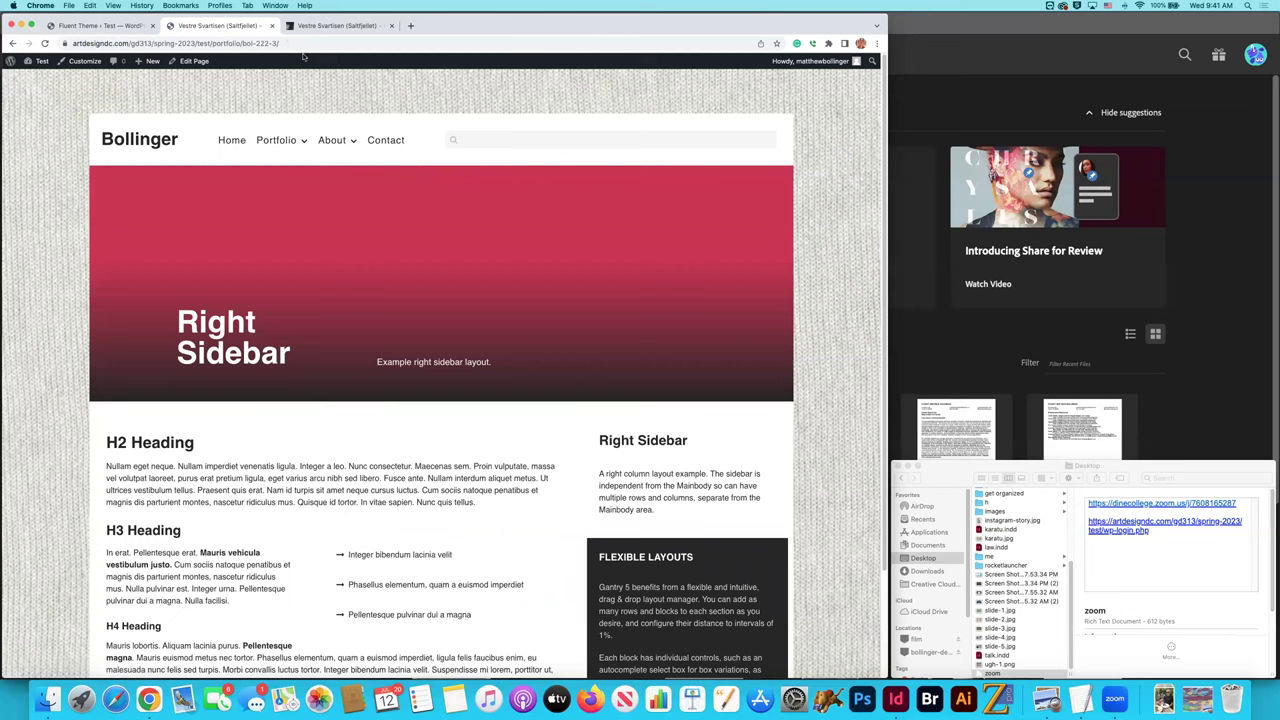
key(super+l)
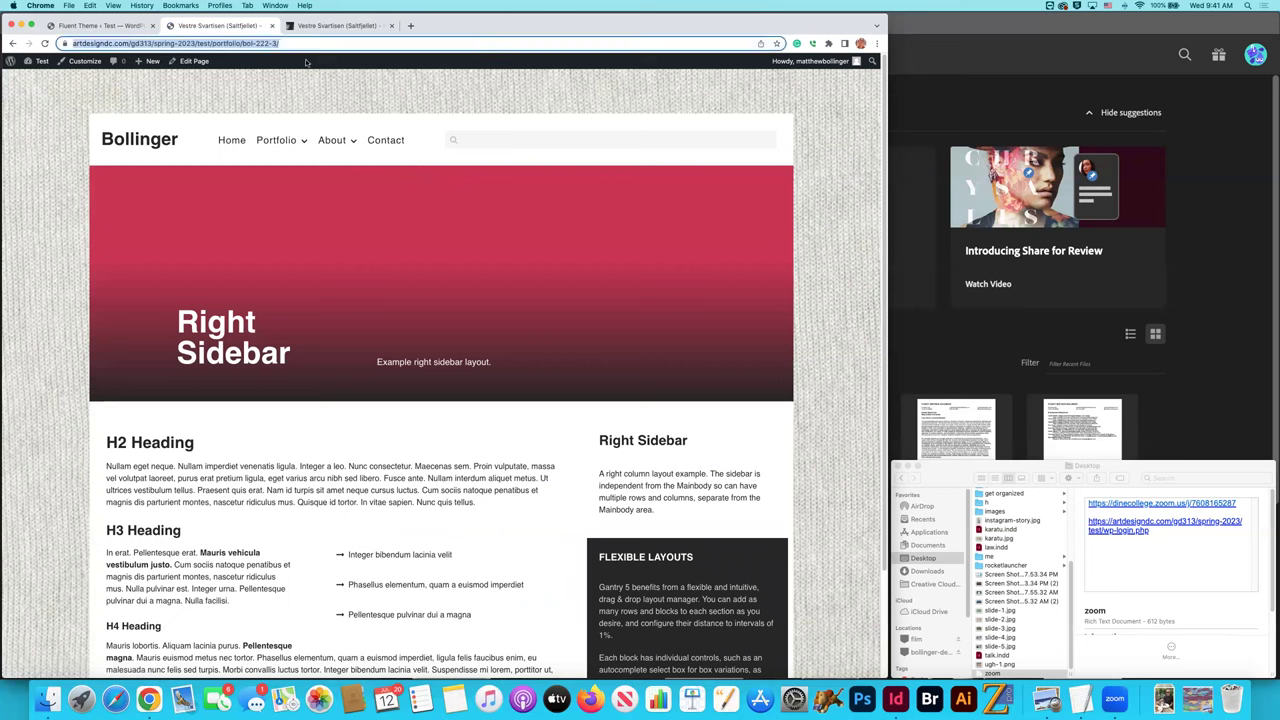
key(super+Tab)
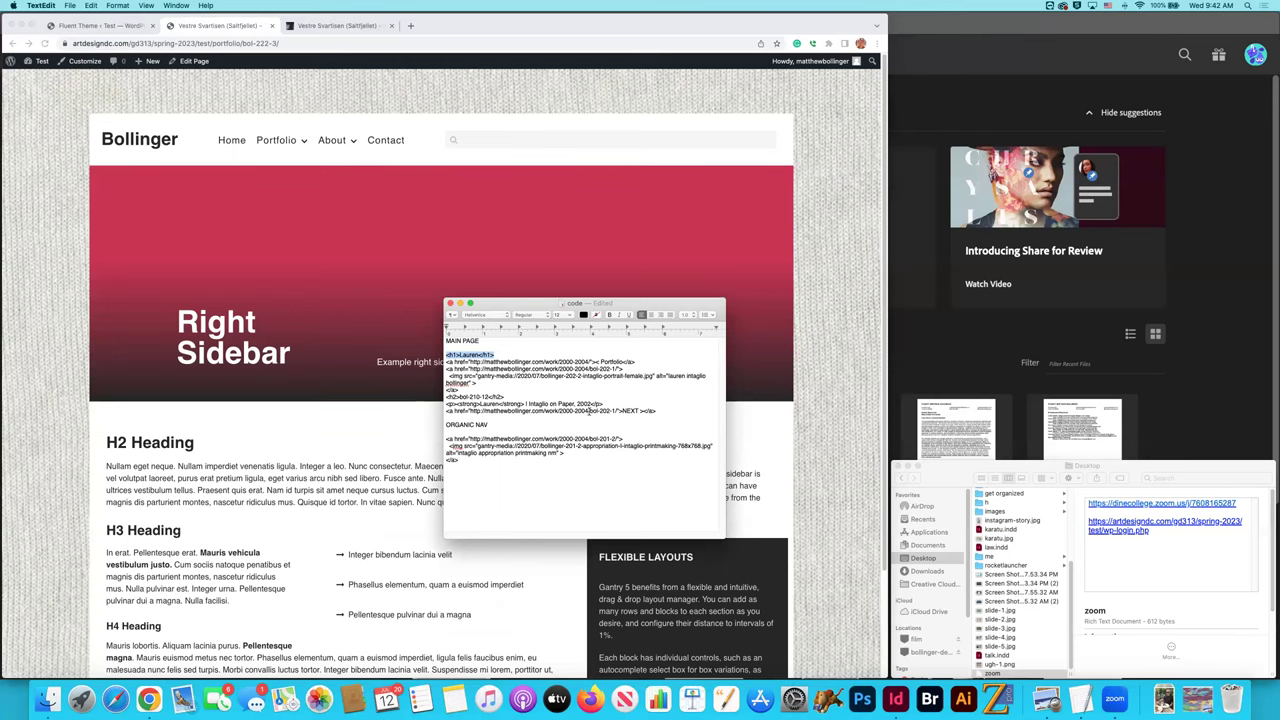
key(super+Tab)
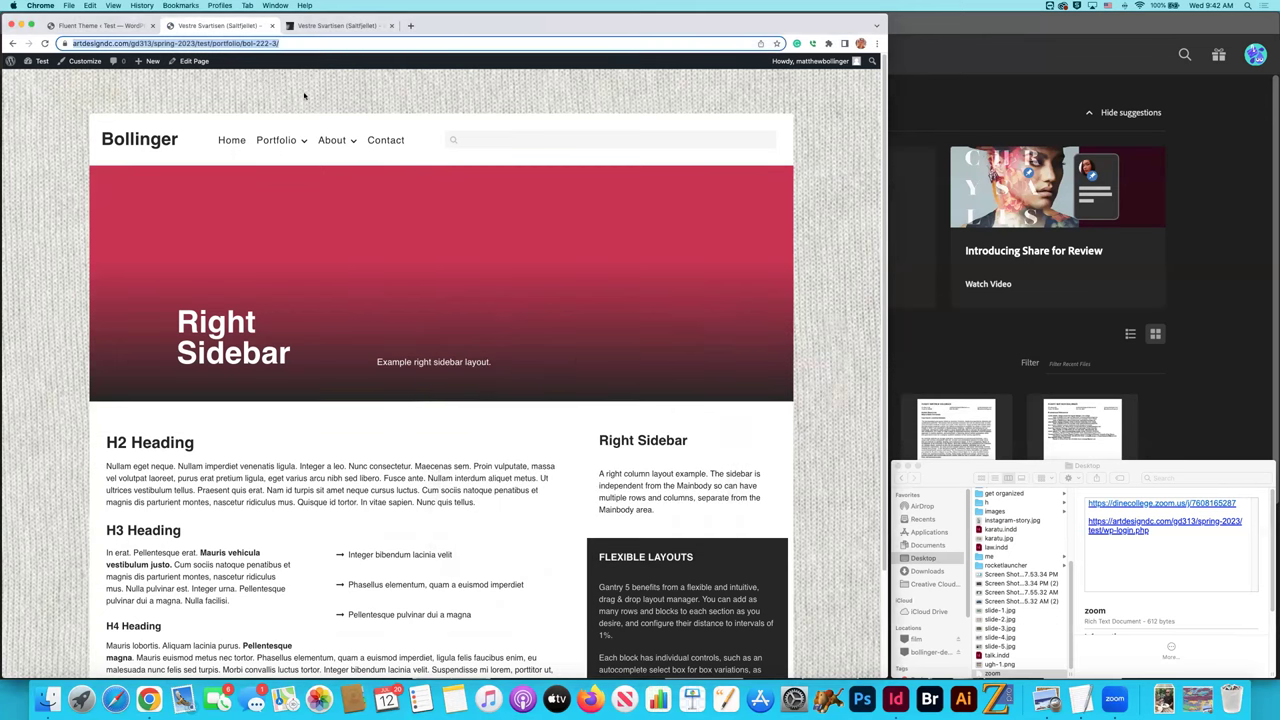
click(150, 26)
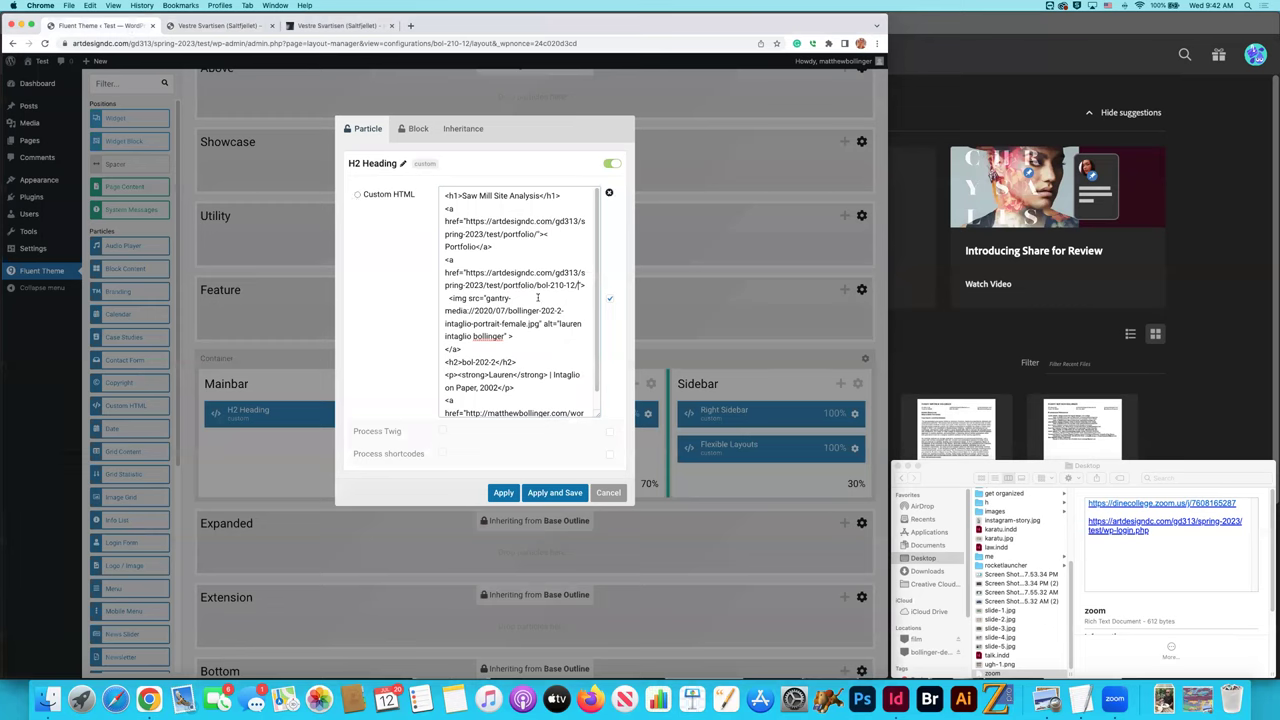
drag(579, 285, 467, 272)
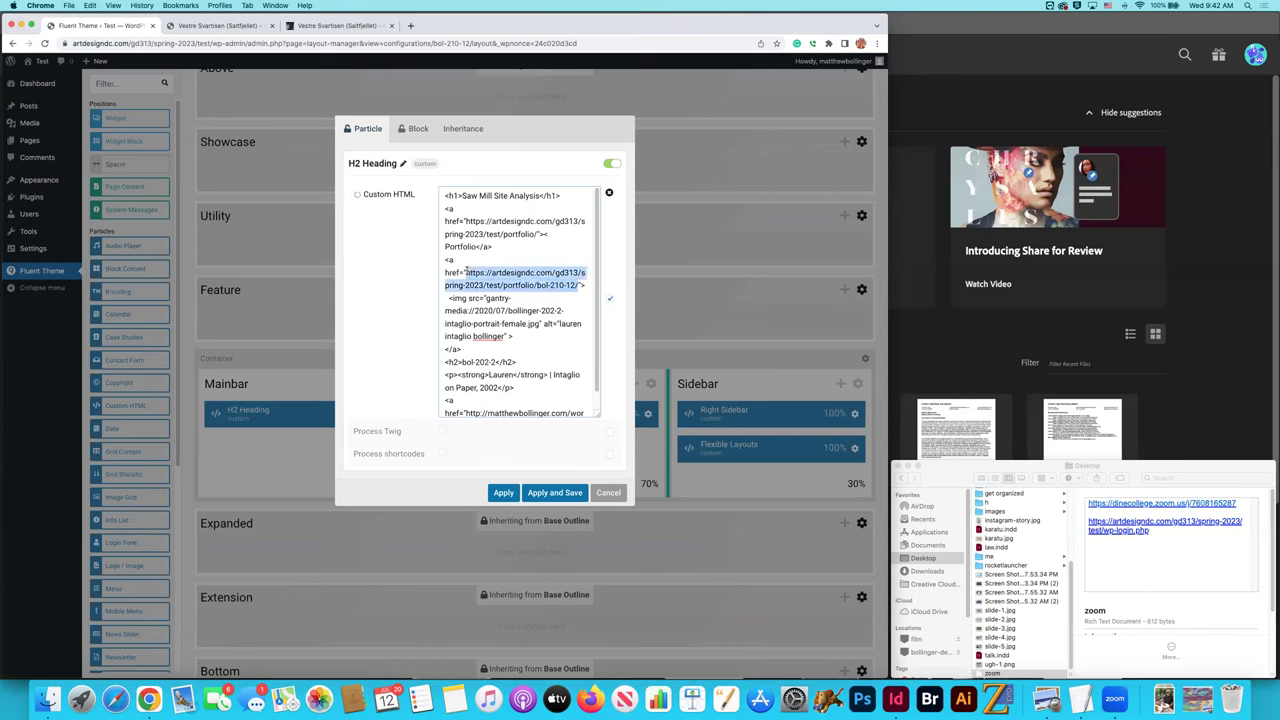
key(super+v)
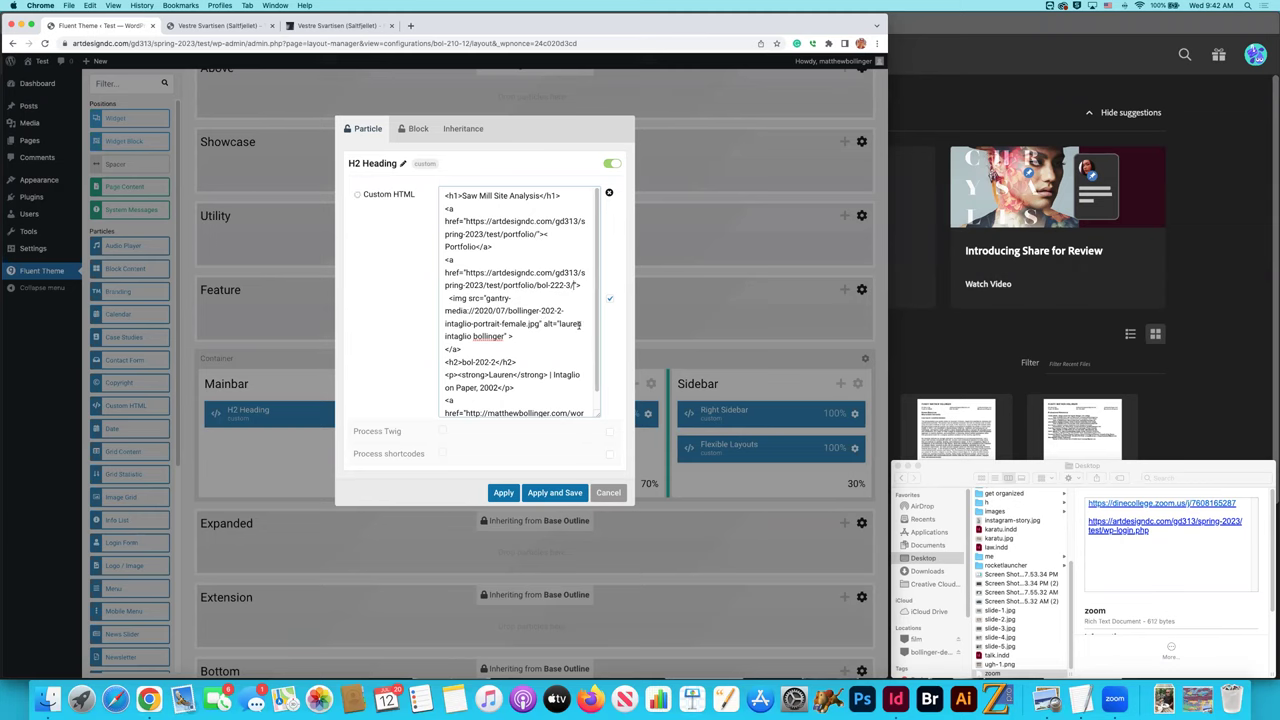
Set the image's alt text in the H2 Heading particle's HTML to "architecture site albuquerque saw mill".
drag(558, 324, 502, 334)
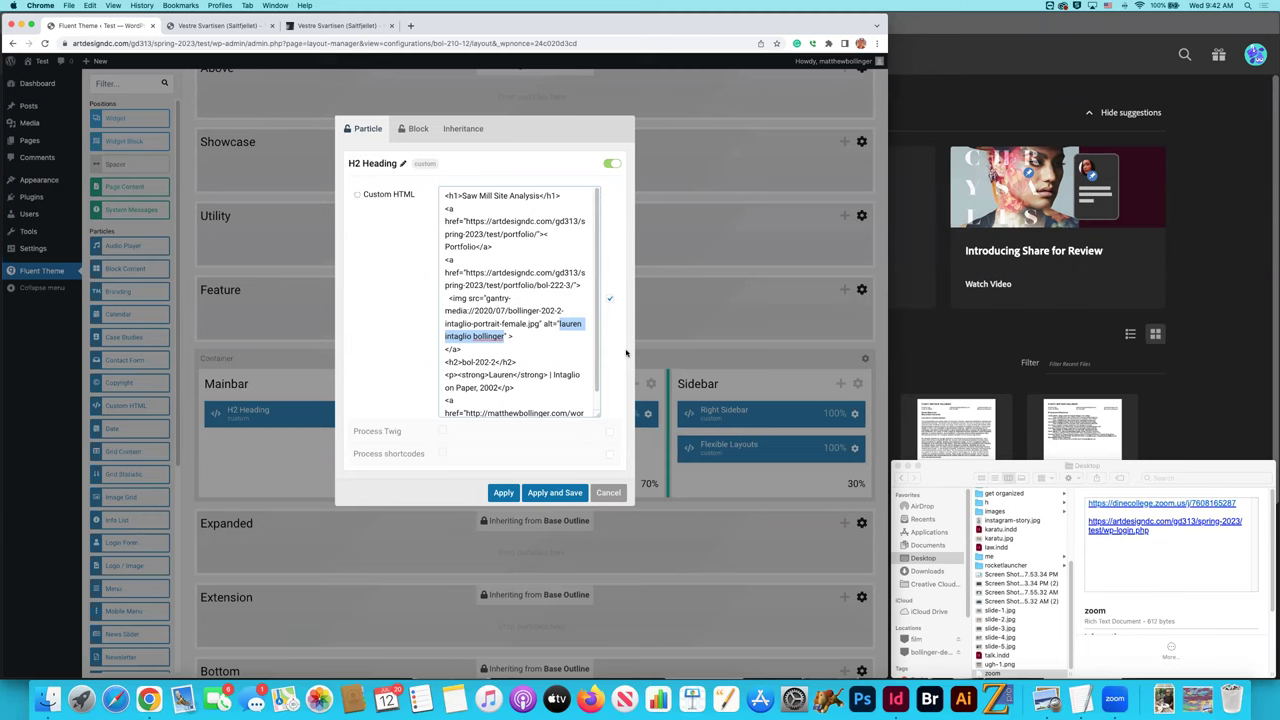
text(architecture)
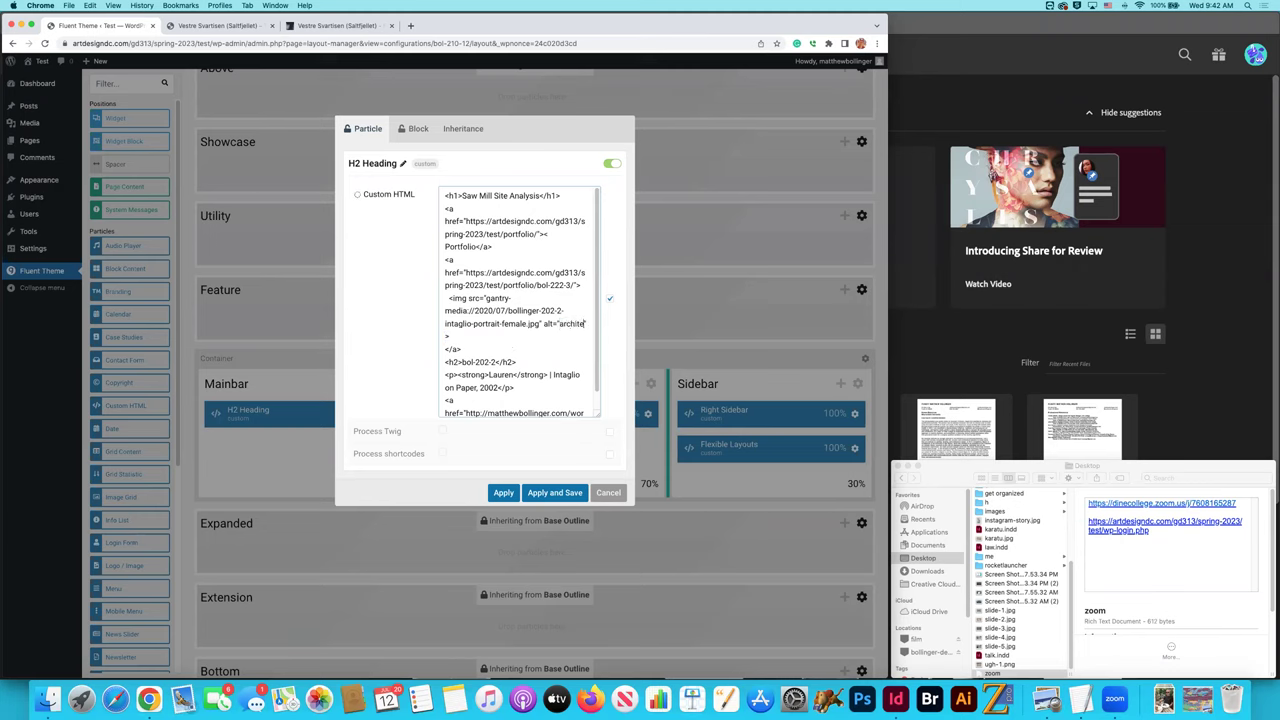
text( site albuquerque saw mill" >)
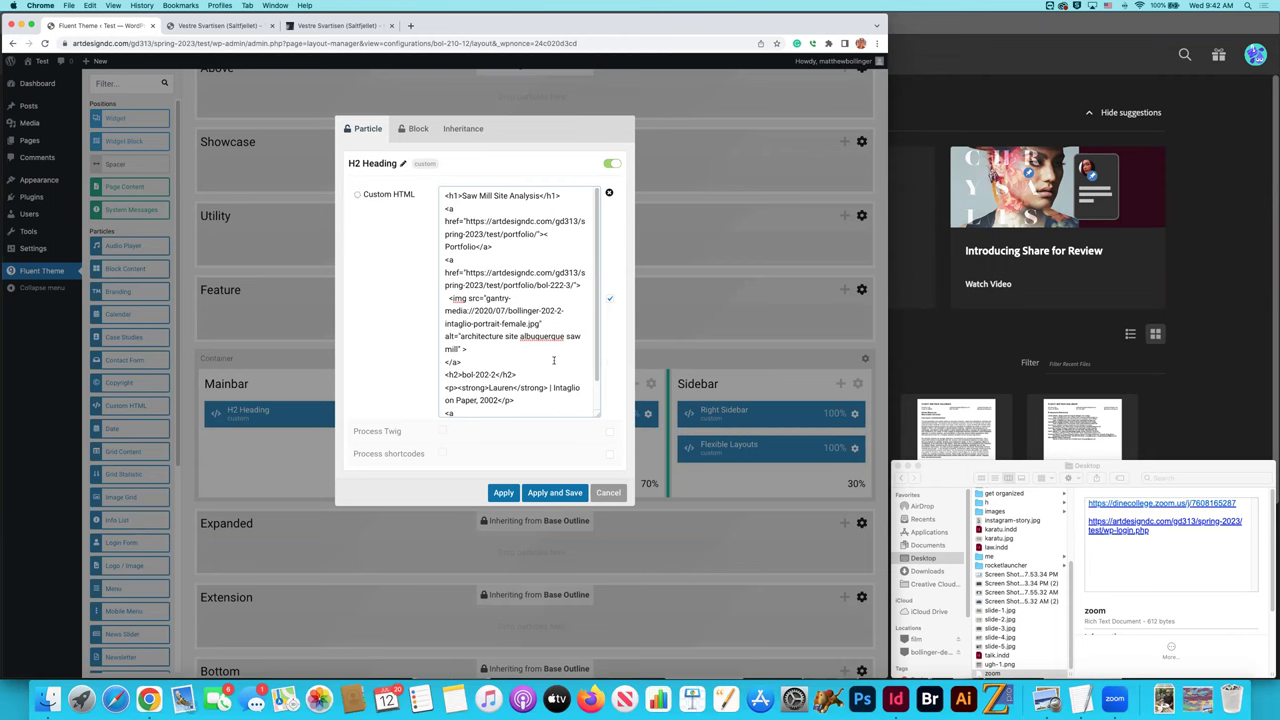
Change the h2 text in the H2 Heading particle's custom HTML to "bol-210-12".
scroll(553, 363, down, 1)
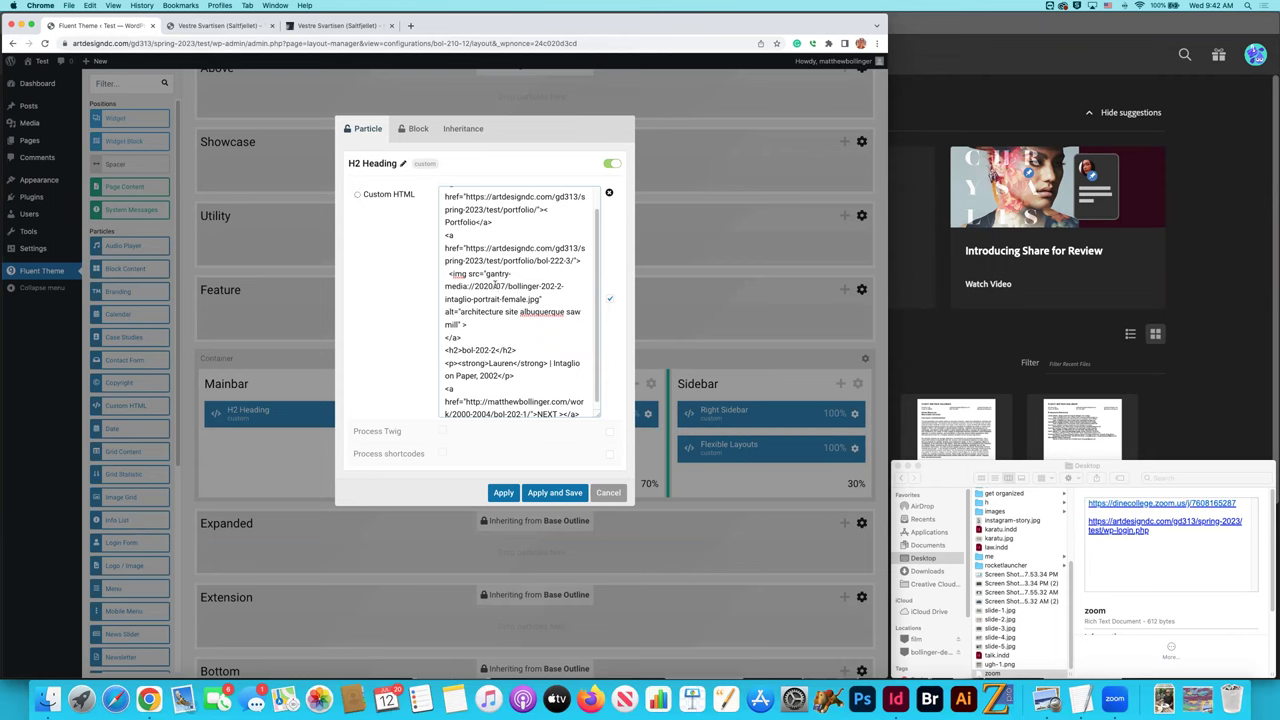
scroll(509, 294, up, 1)
scroll(495, 325, down, 1)
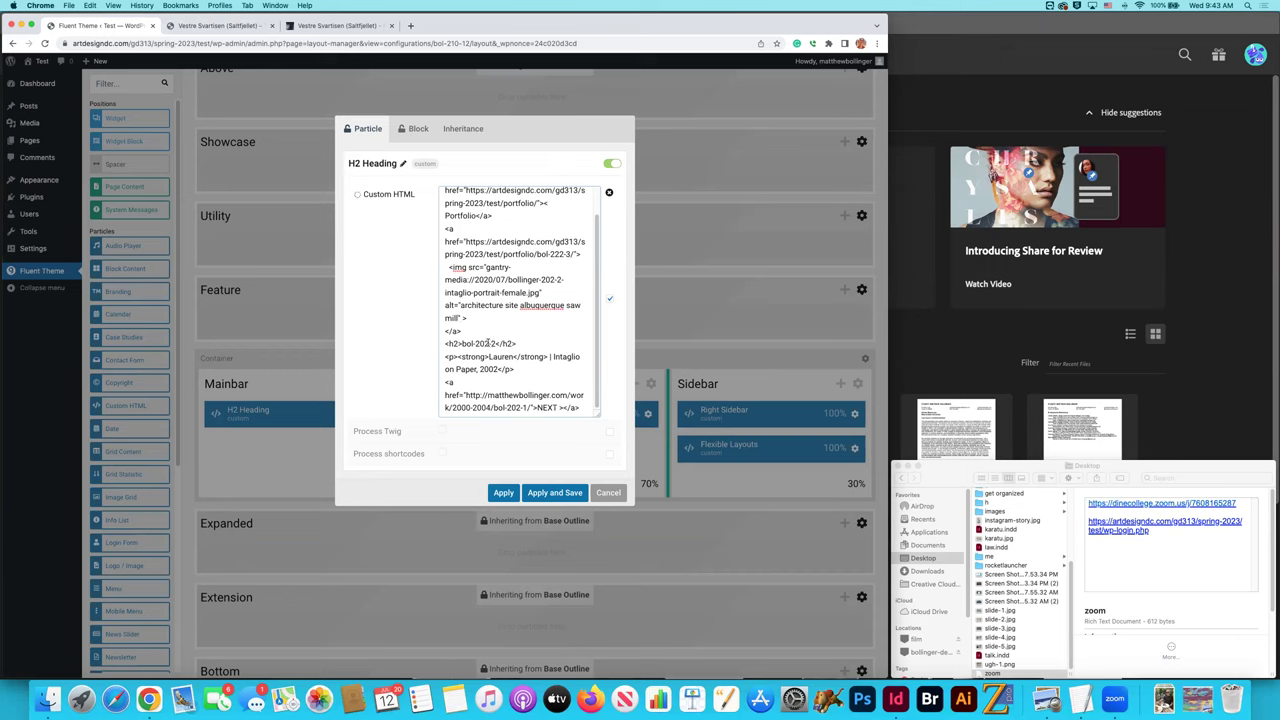
key(BackSpace)
key(BackSpace)
text(10-1)
Copy the h1 title "Saw Mill Site Analysis" over the bold title in the caption paragraph of the particle's HTML.
scroll(497, 358, up, 1)
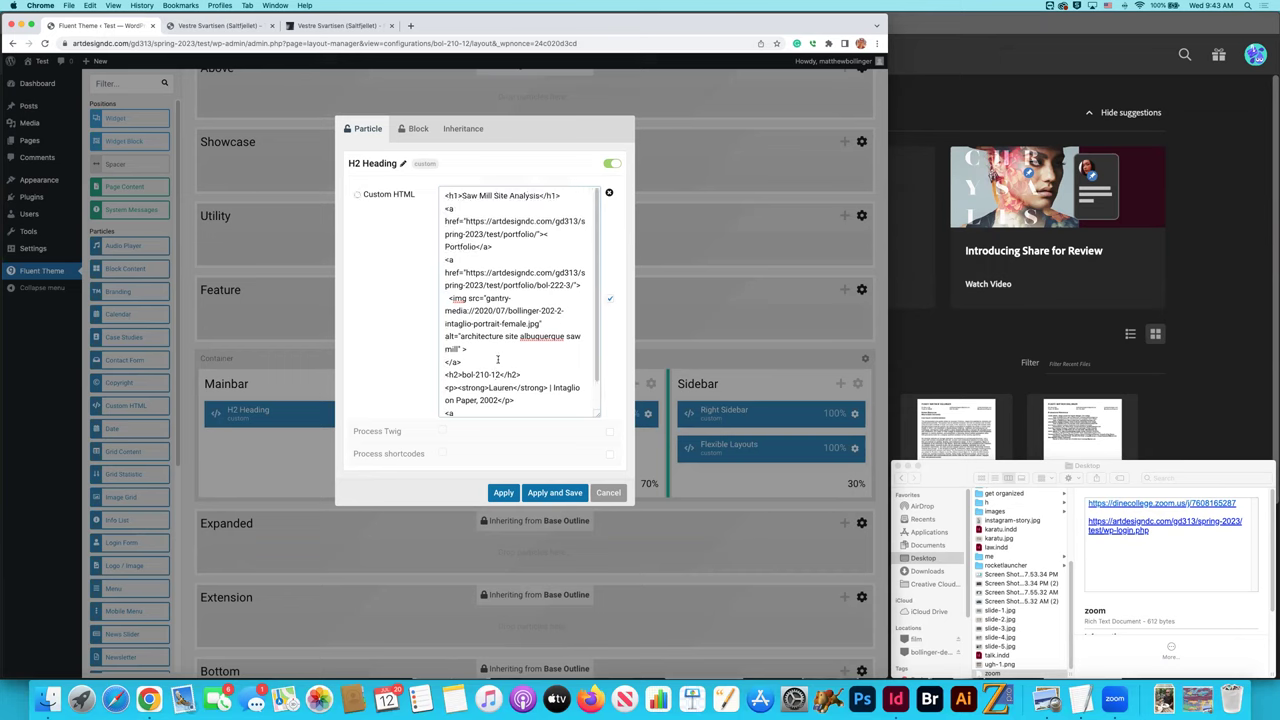
drag(461, 196, 541, 198)
key(super+c)
scroll(525, 344, down, 1)
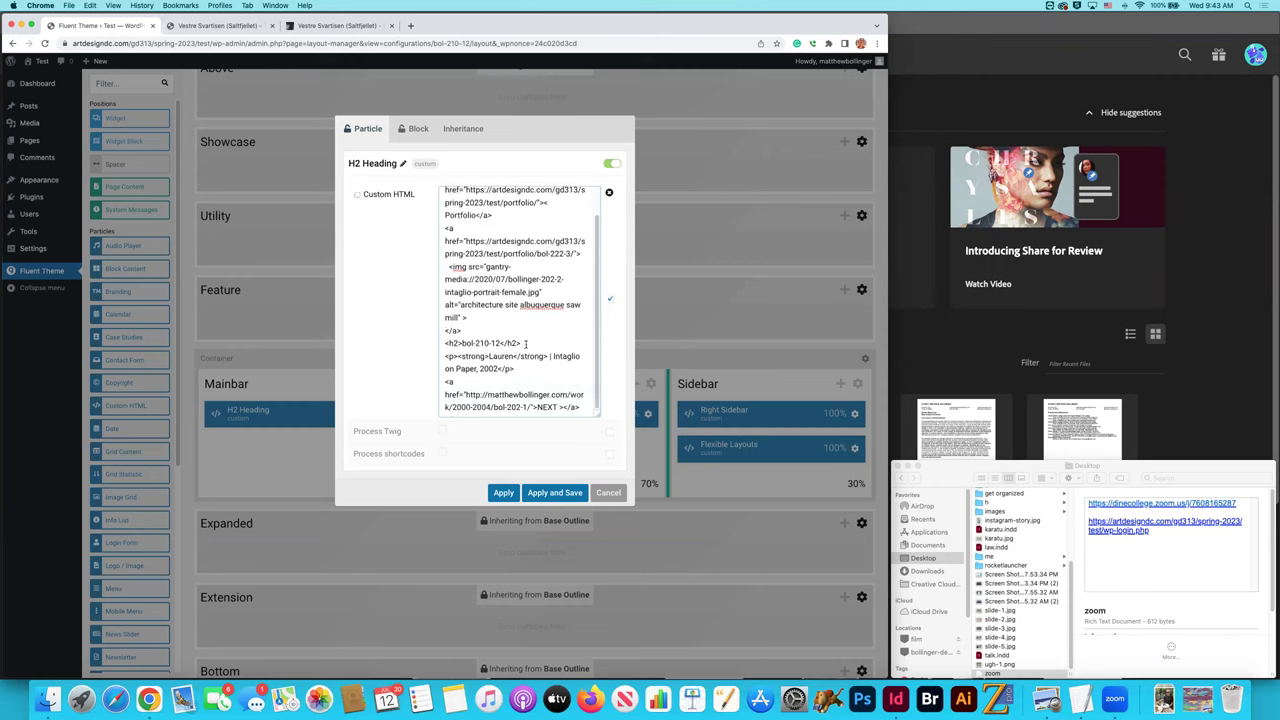
drag(488, 356, 513, 356)
key(super+v)
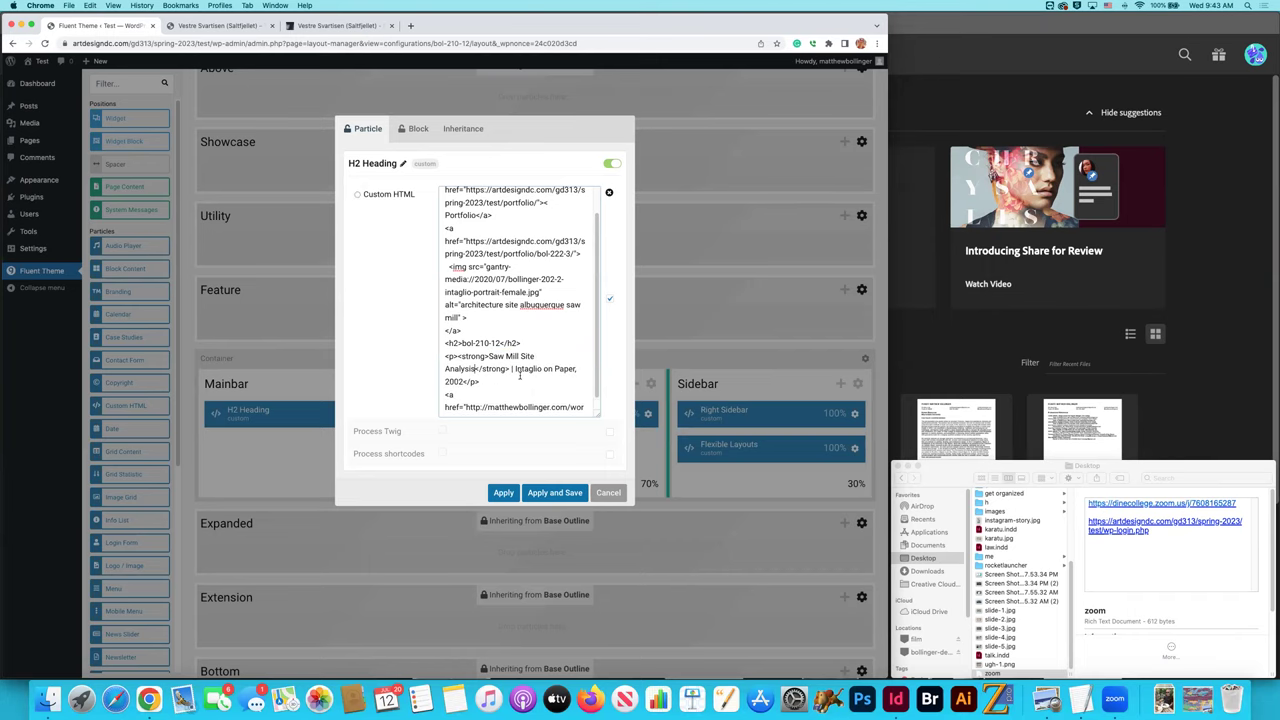
Search for "google drive" in a new browser tab, go to Google Drive and open the suggested portfolio spreadsheet.
click(393, 25)
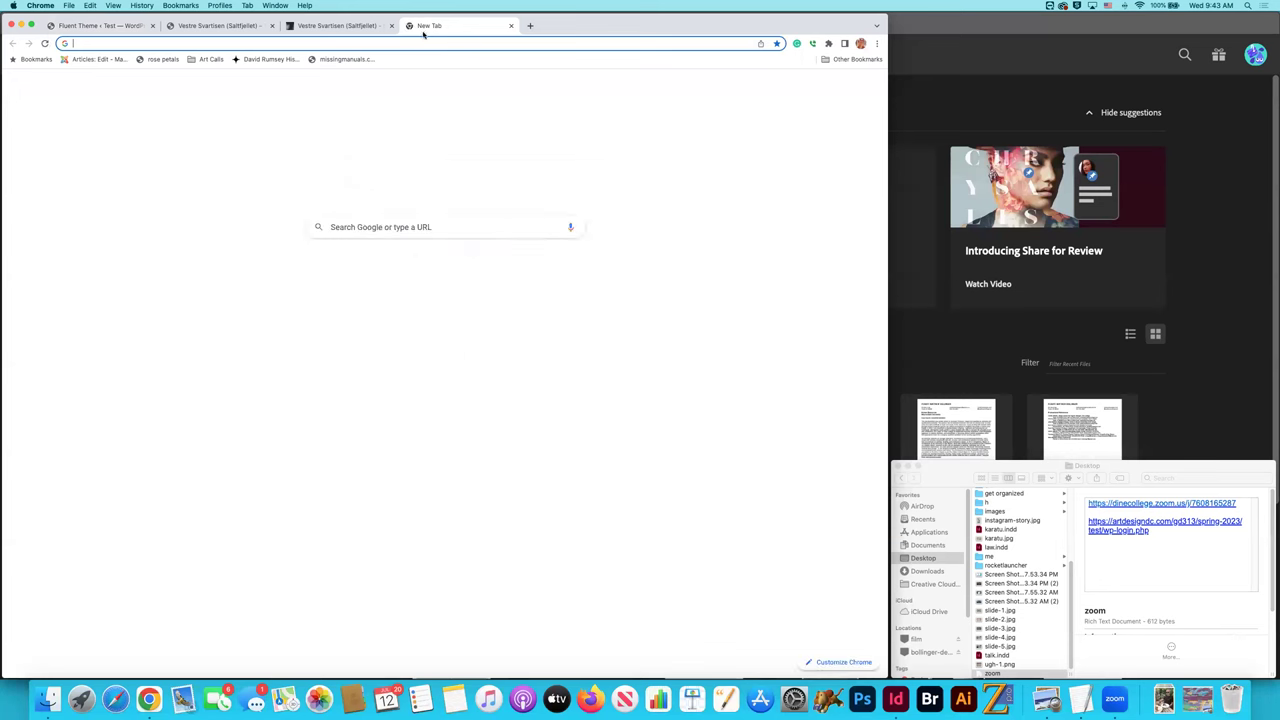
click(419, 42)
text(google drive)
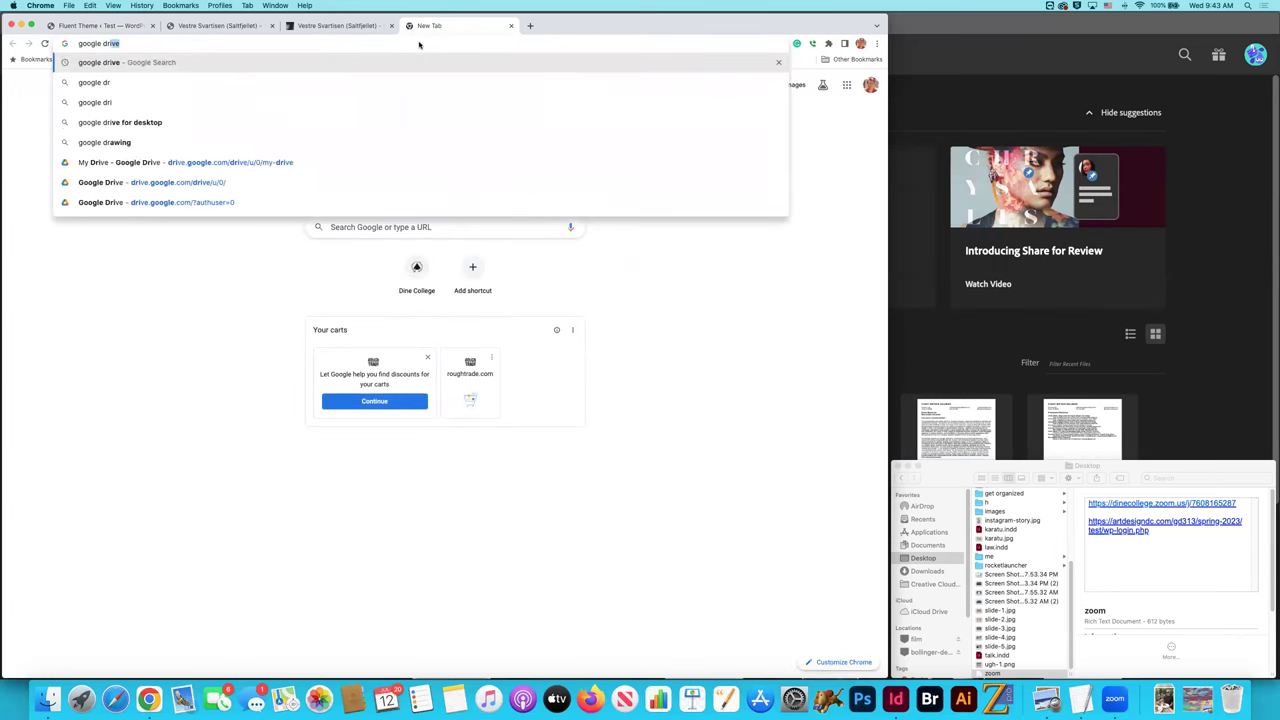
key(Return)
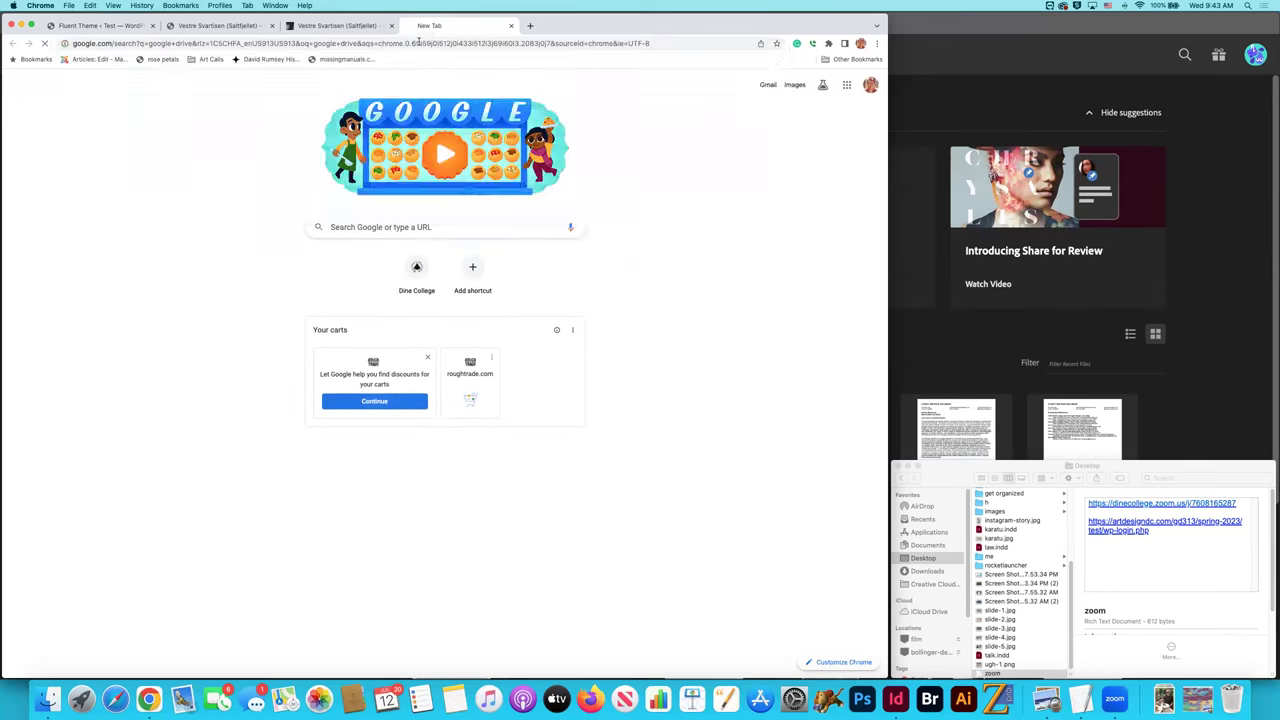
click(835, 79)
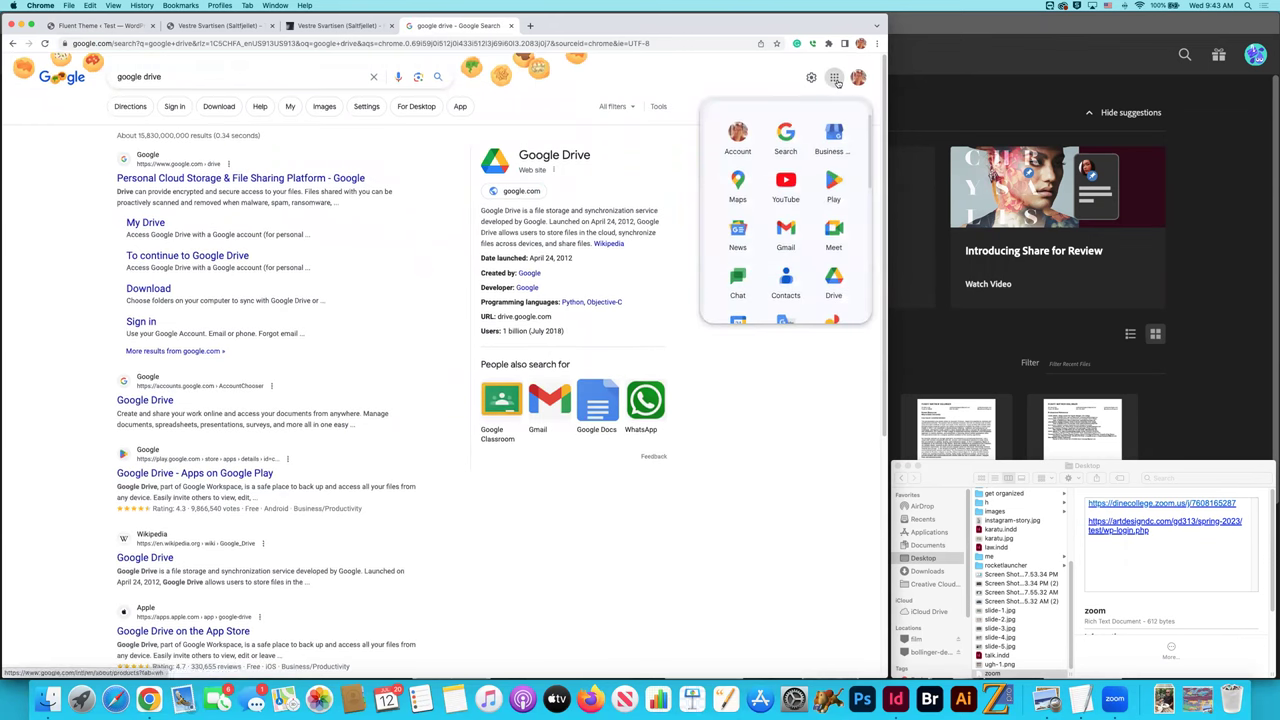
click(832, 278)
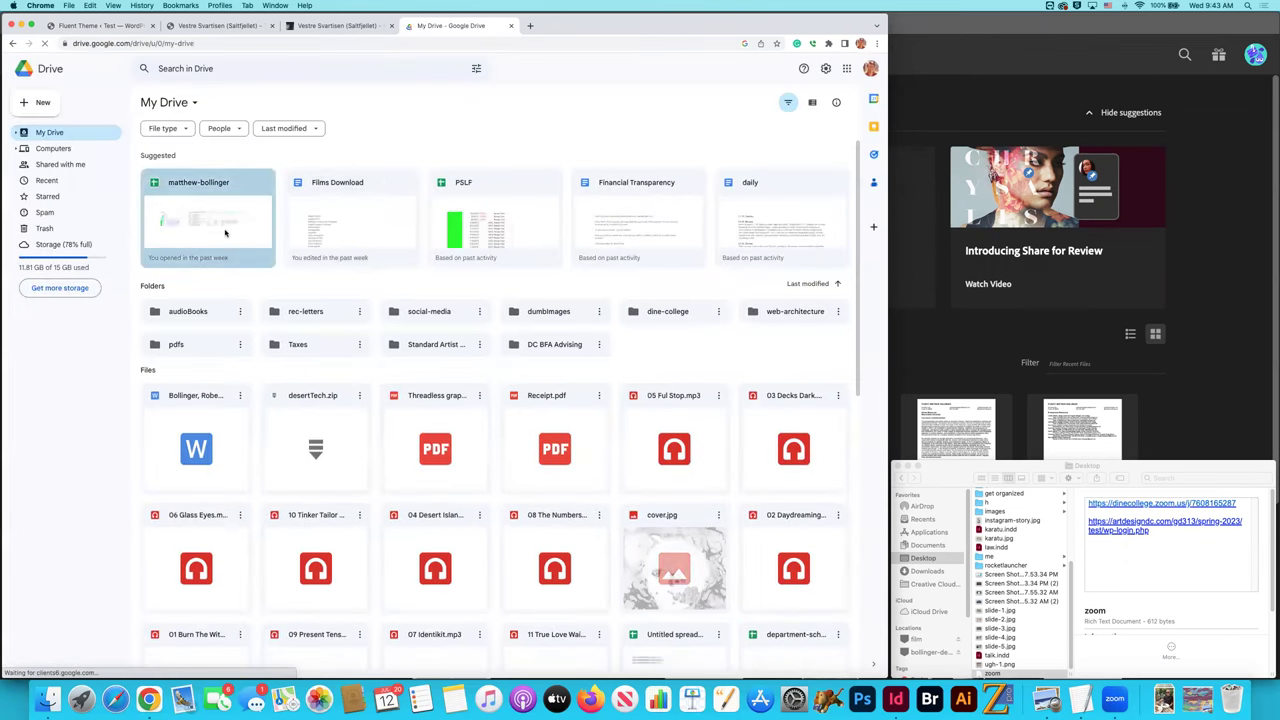
click(246, 224)
double_click(246, 224)
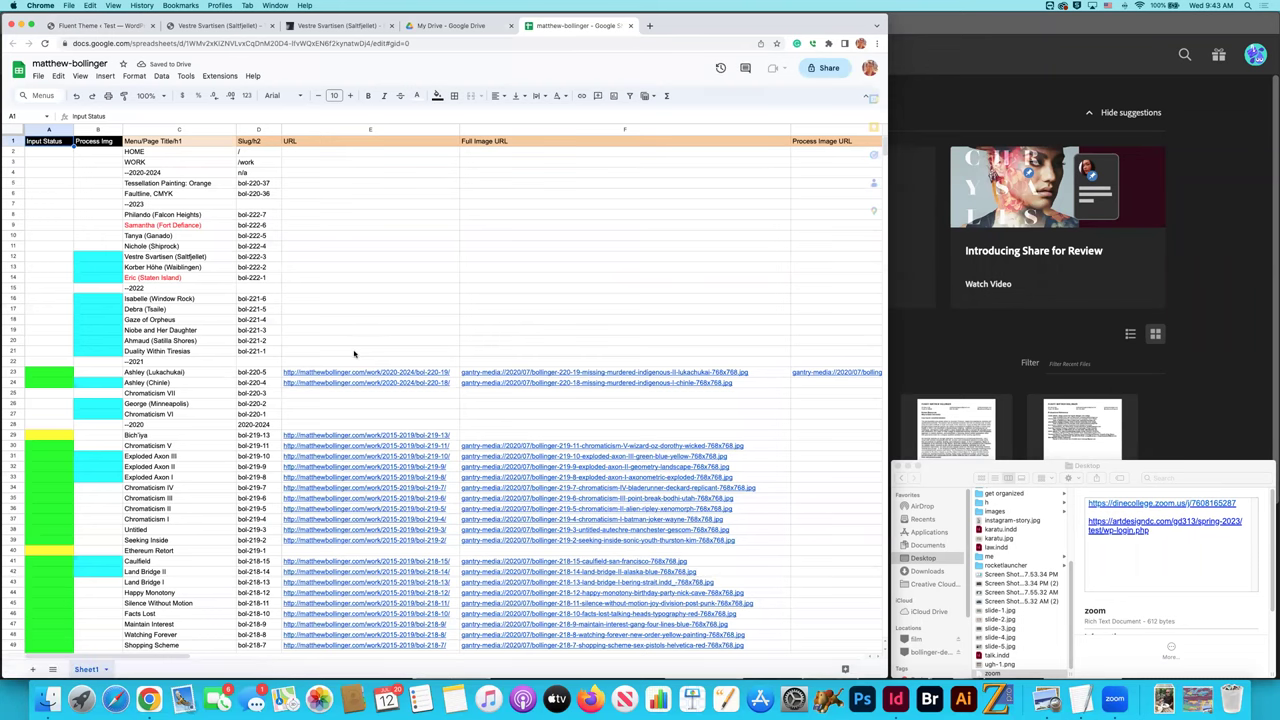
Copy the Saw Mill Site Analysis medium, dimensions and year text, without the title, from its caption cell in the spreadsheet.
scroll(354, 353, down, 10)
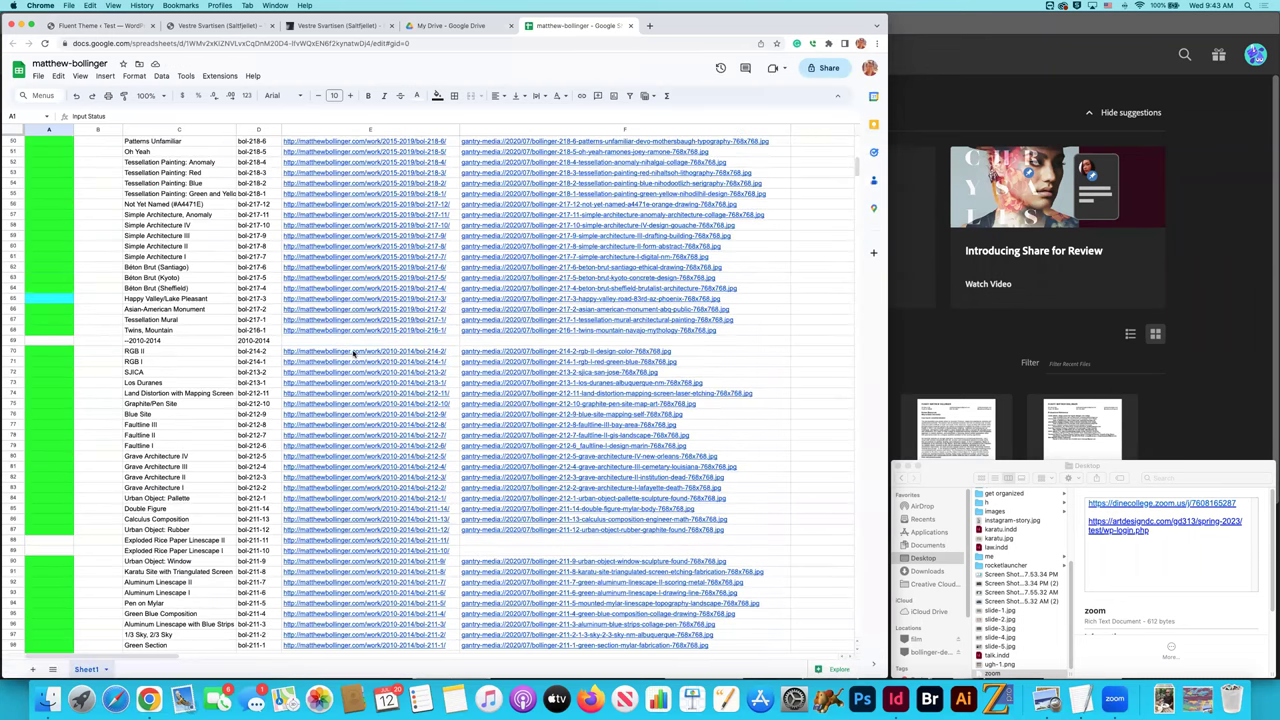
scroll(354, 353, down, 6)
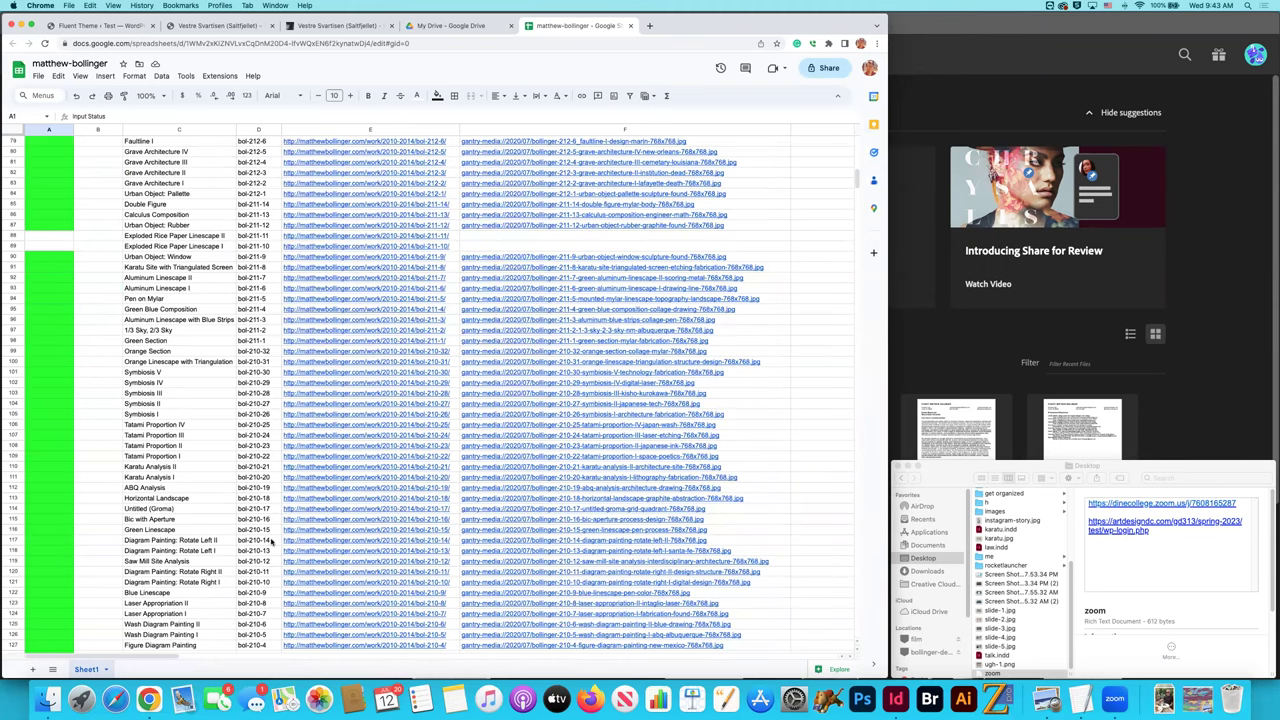
scroll(536, 481, right, 10)
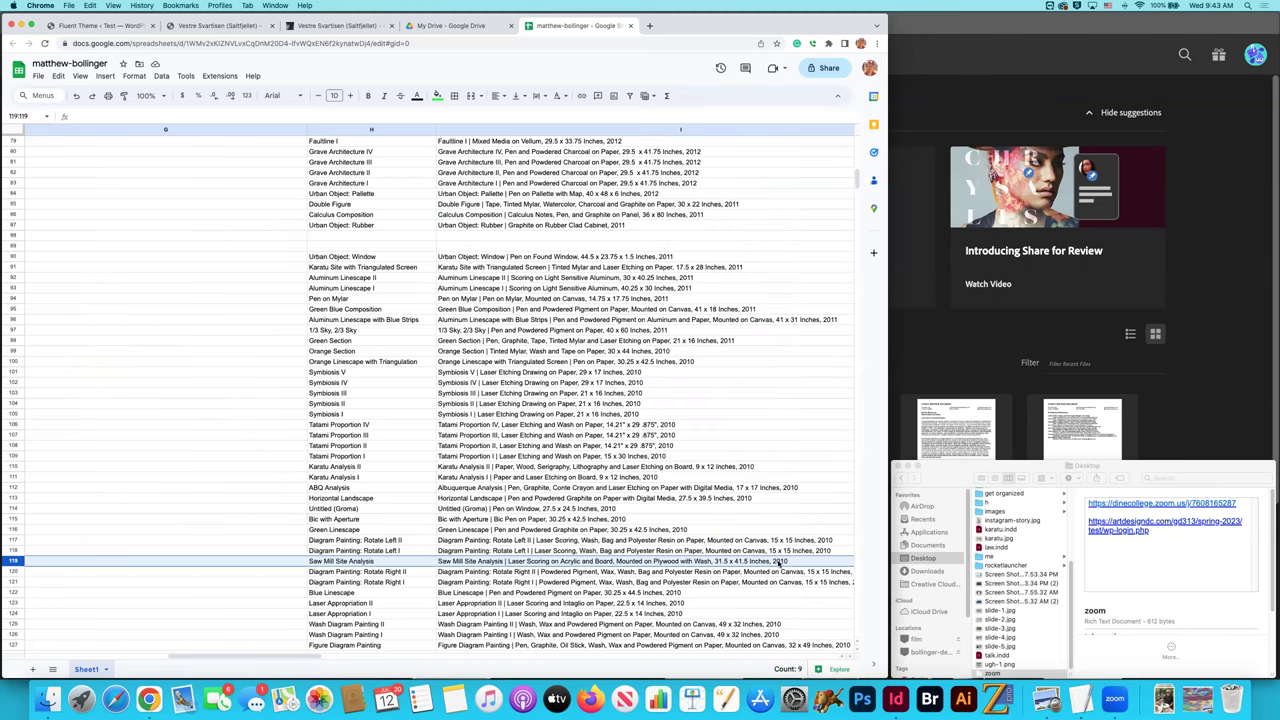
click(778, 563)
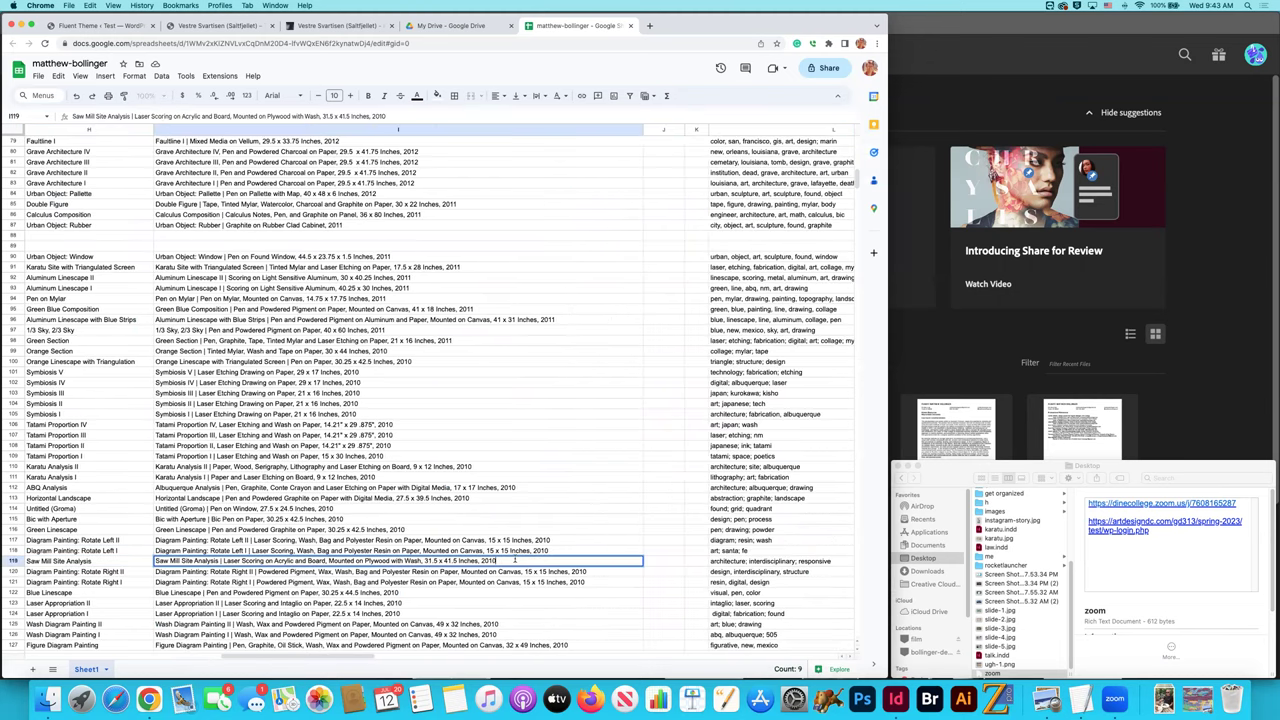
double_click(303, 561)
drag(232, 561, 220, 561)
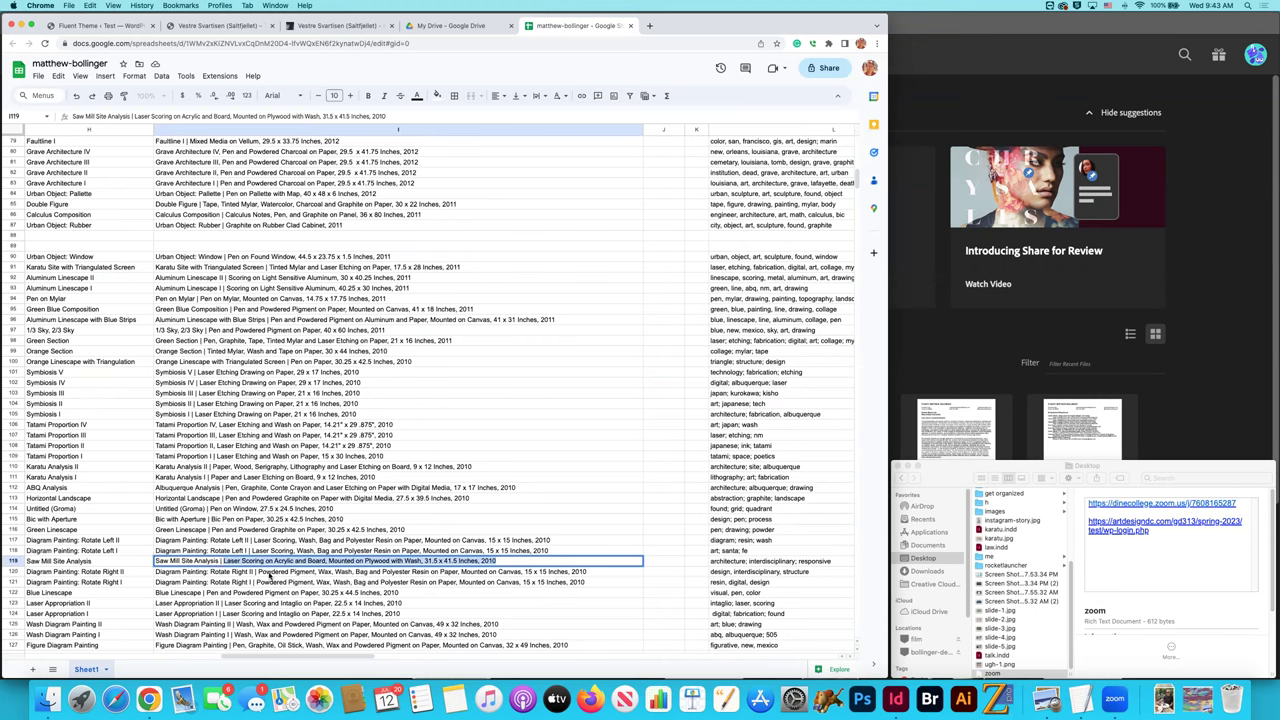
Replace "Intaglio on Paper, 2002" in the H2 Heading particle's HTML with "Laser Scoring on Acrylic and Board, Mounted on Plywood with Wash, 31.5 x 41.5 Inches, 2010".
key(super+Tab)
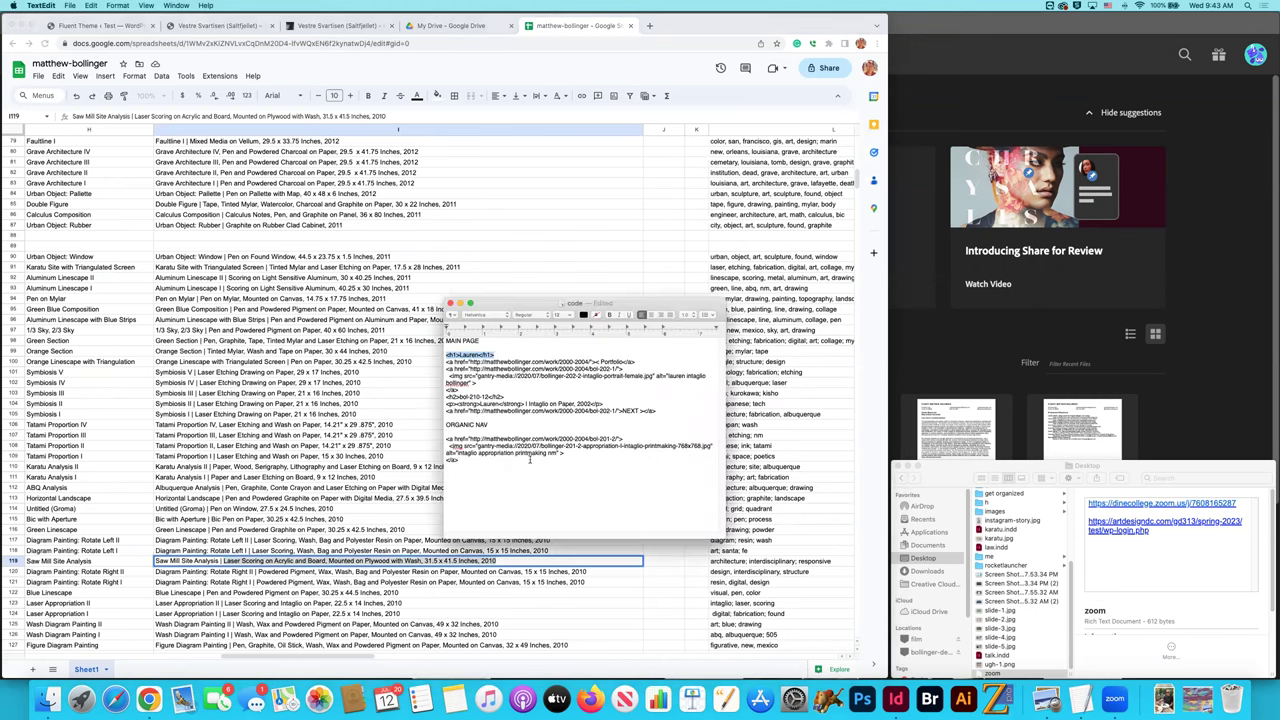
key(super+Tab)
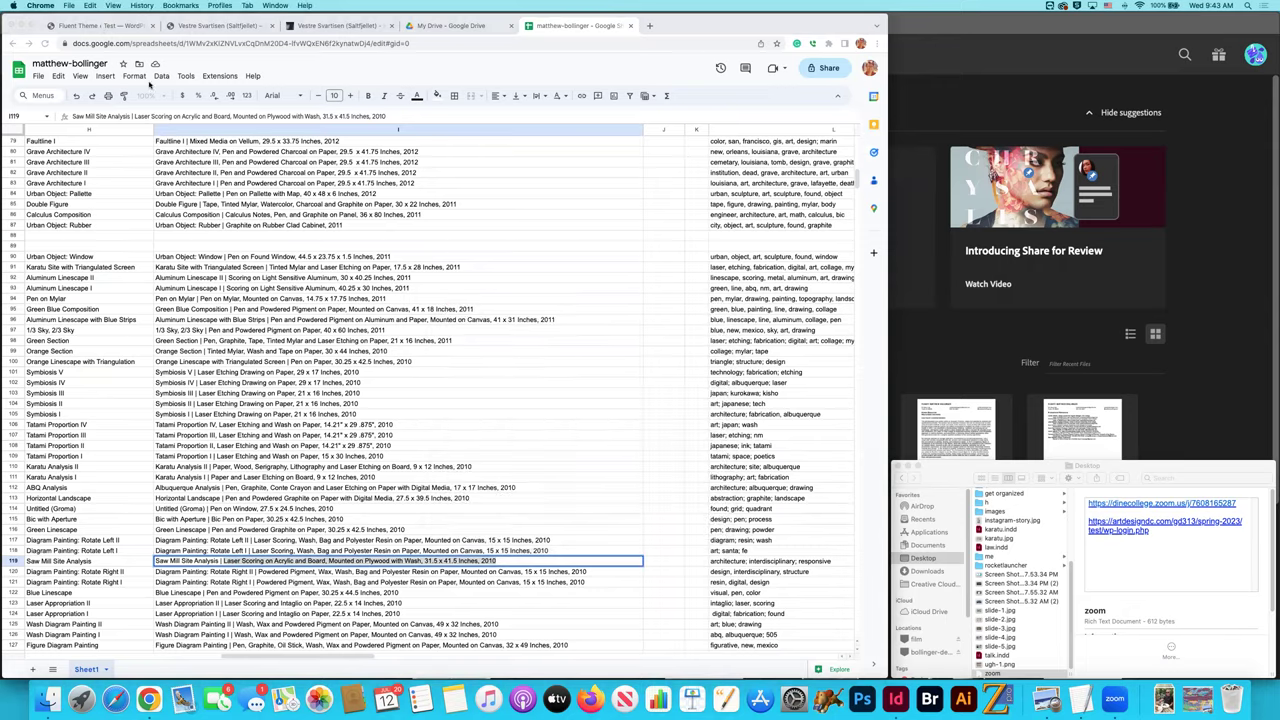
key(ctrl+Tab)
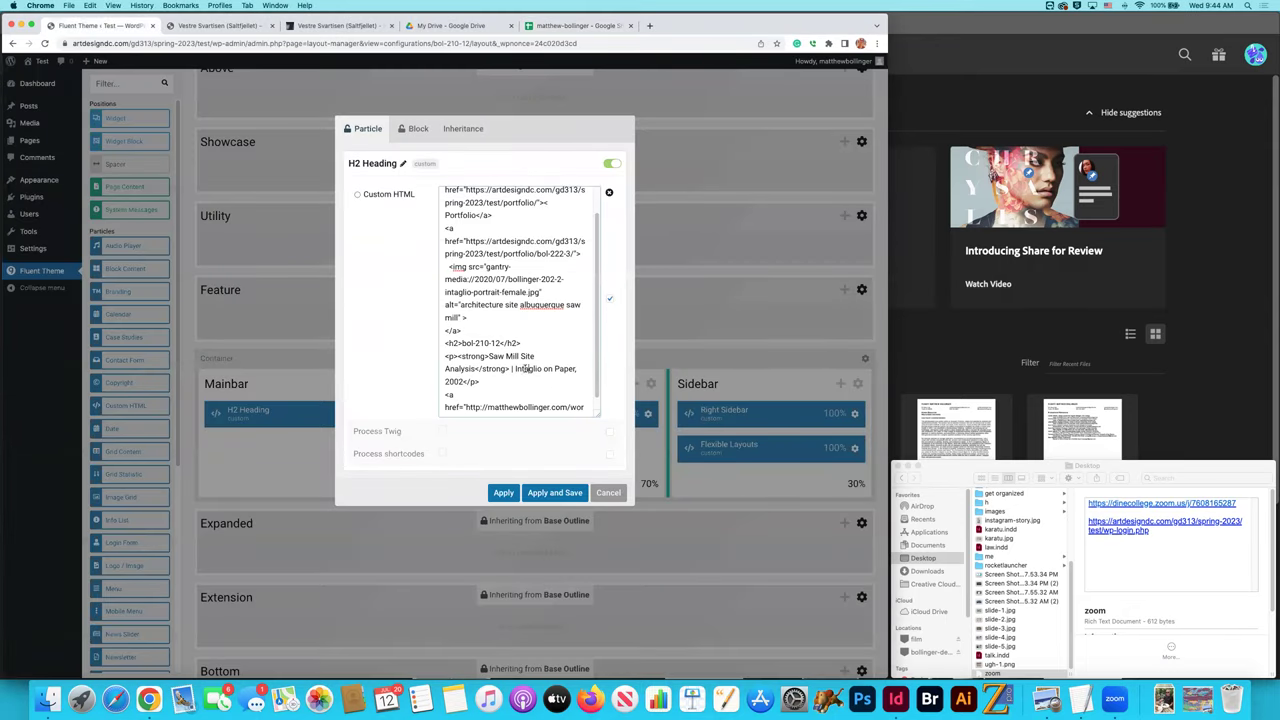
drag(513, 369, 465, 377)
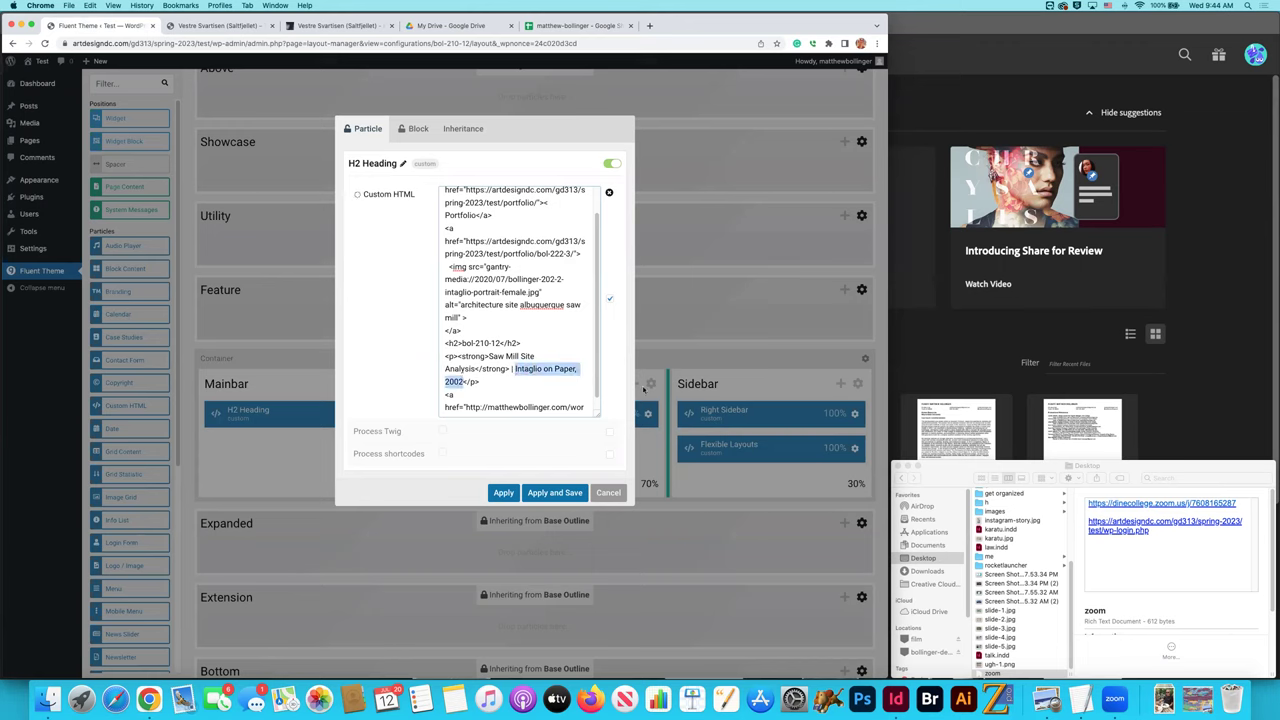
key(super+v)
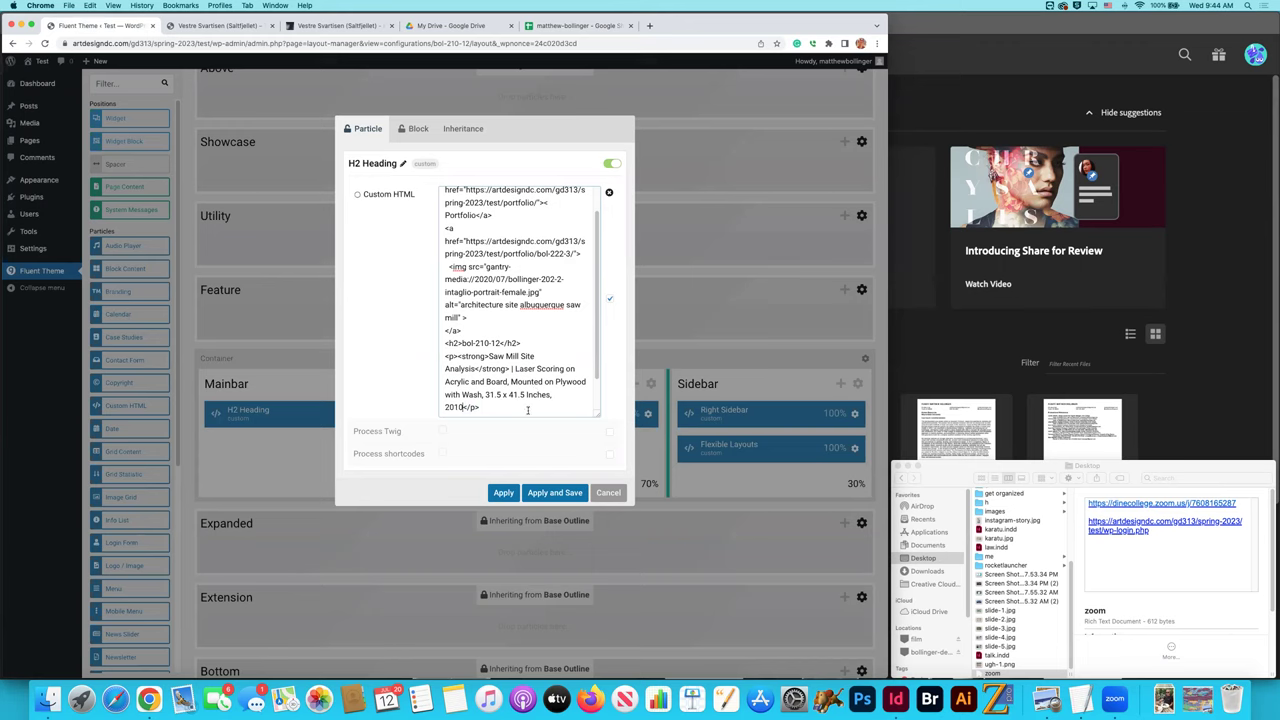
Copy the image link's URL ending in portfolio/bol-222-3/ over the NEXT link's URL in the HTML, and apply and save the particle.
scroll(507, 395, down, 2)
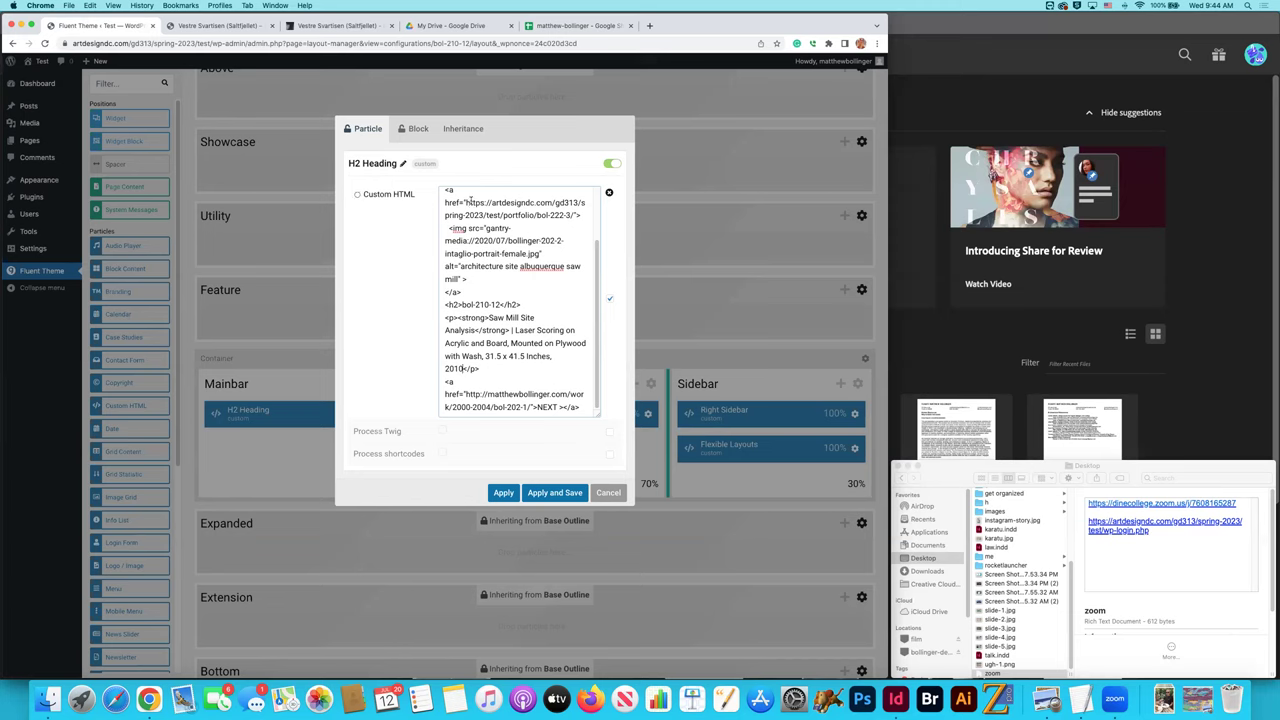
drag(467, 202, 576, 214)
key(super+c)
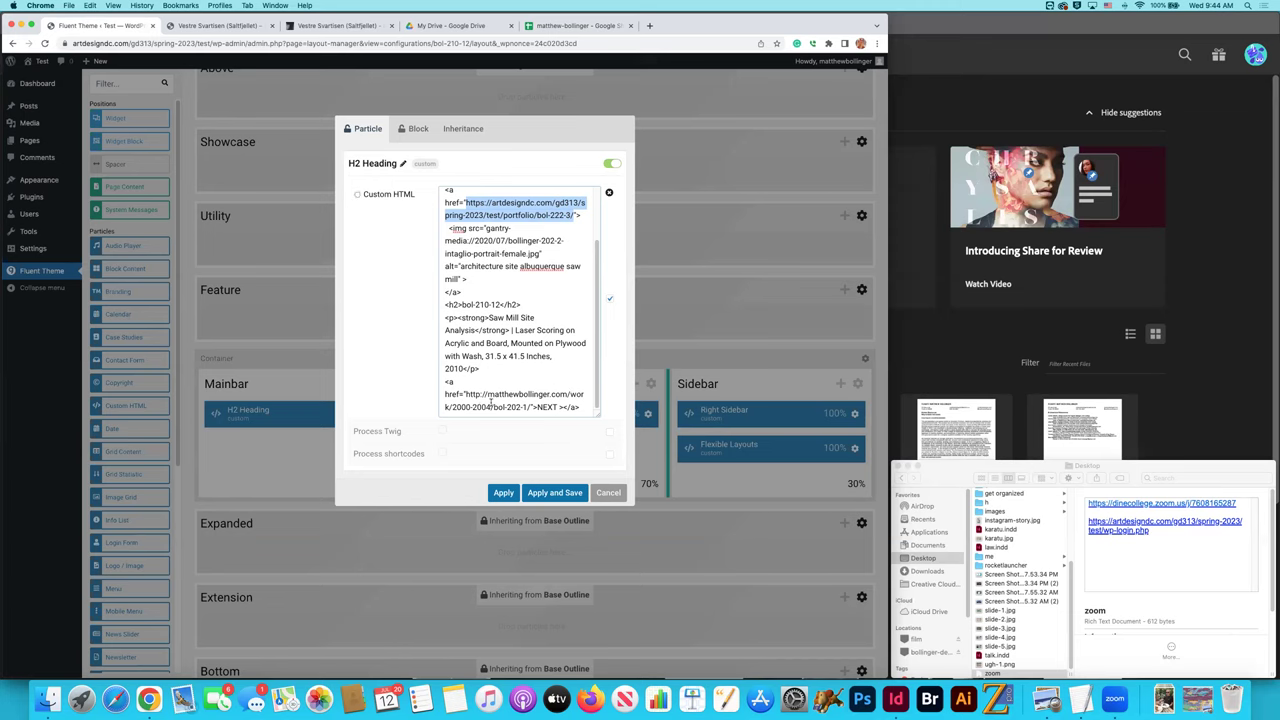
drag(465, 394, 530, 406)
key(super+v)
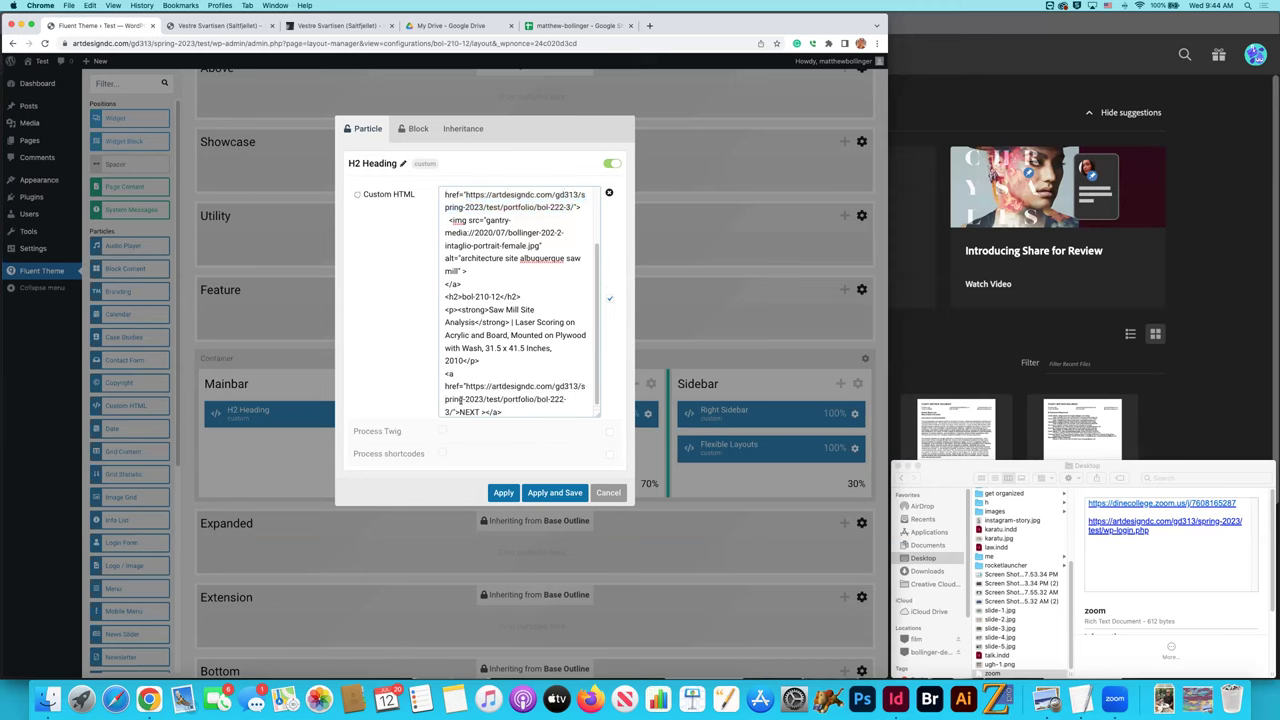
click(503, 492)
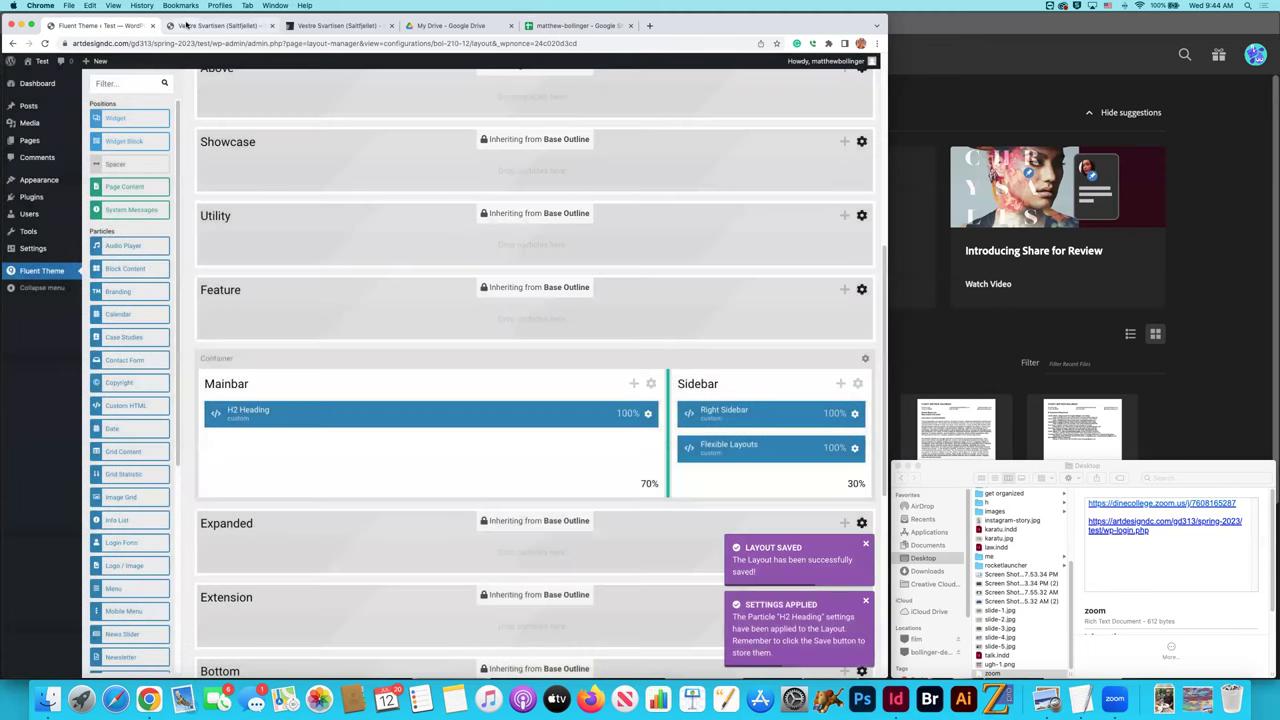
Reload the Vestre Svartisen page on the test site and open the Saw Mill Site Analysis portfolio page from it.
click(225, 25)
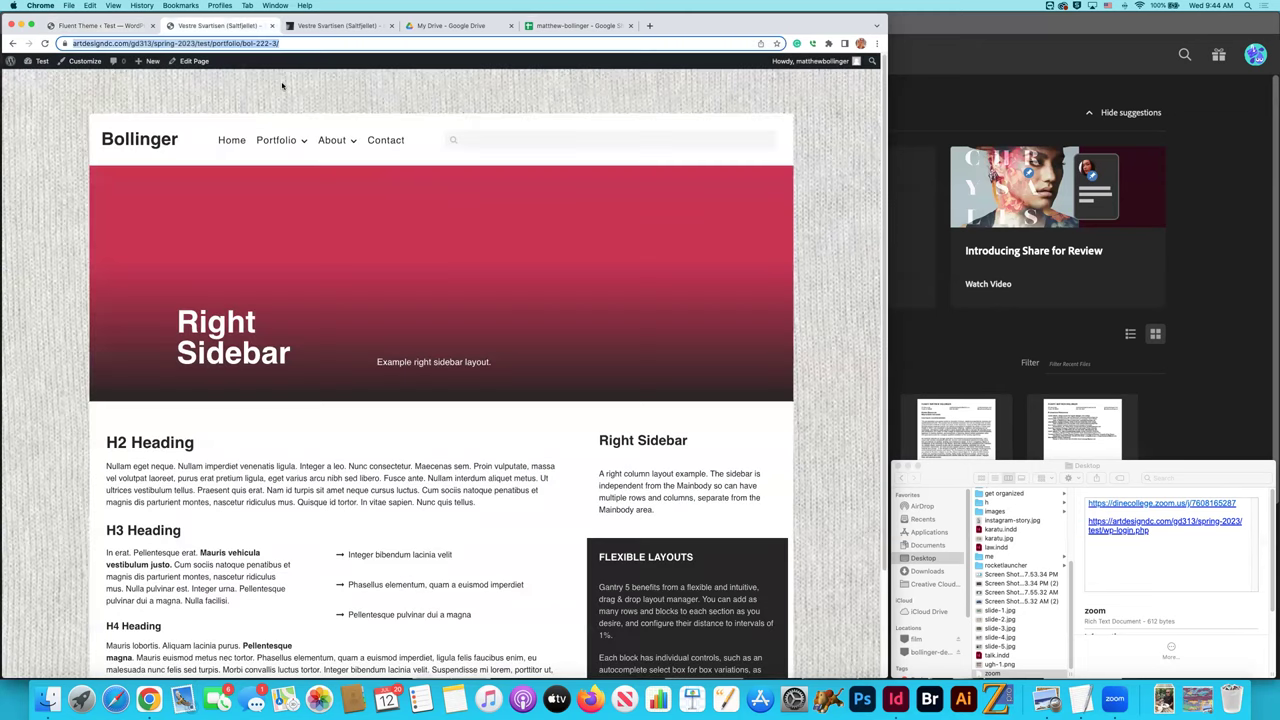
key(Return)
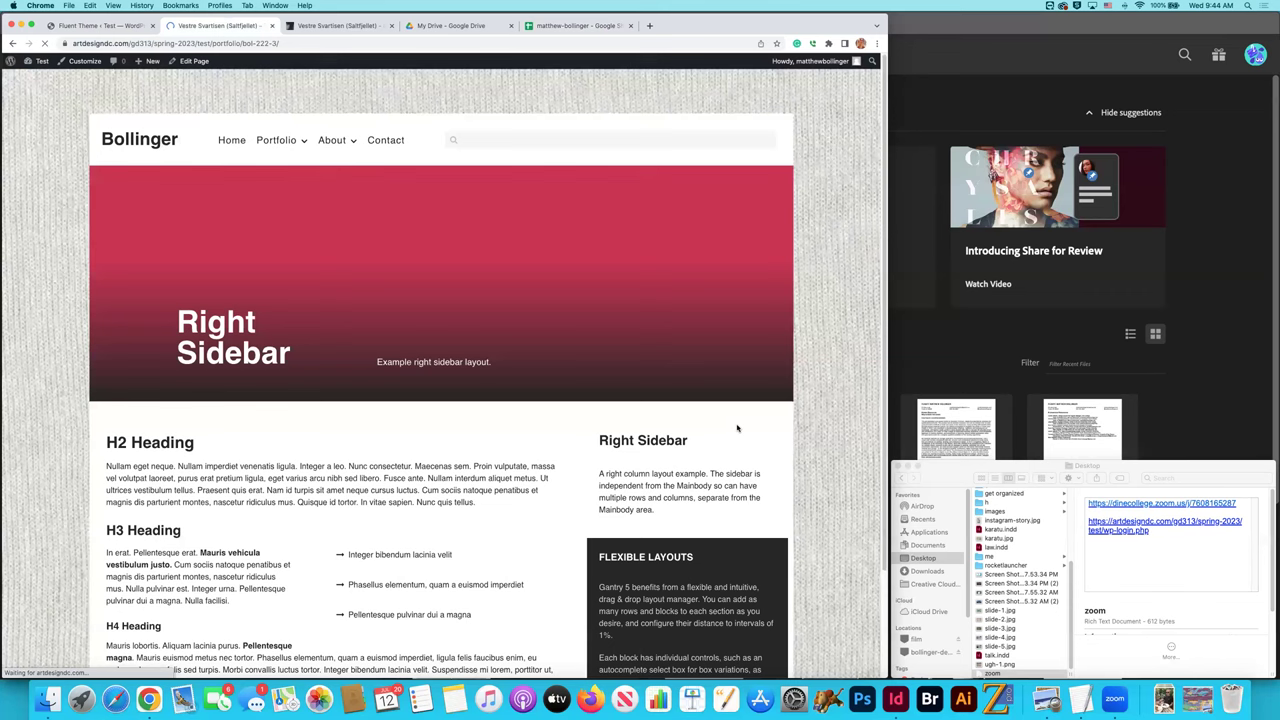
mouse_move(281, 143)
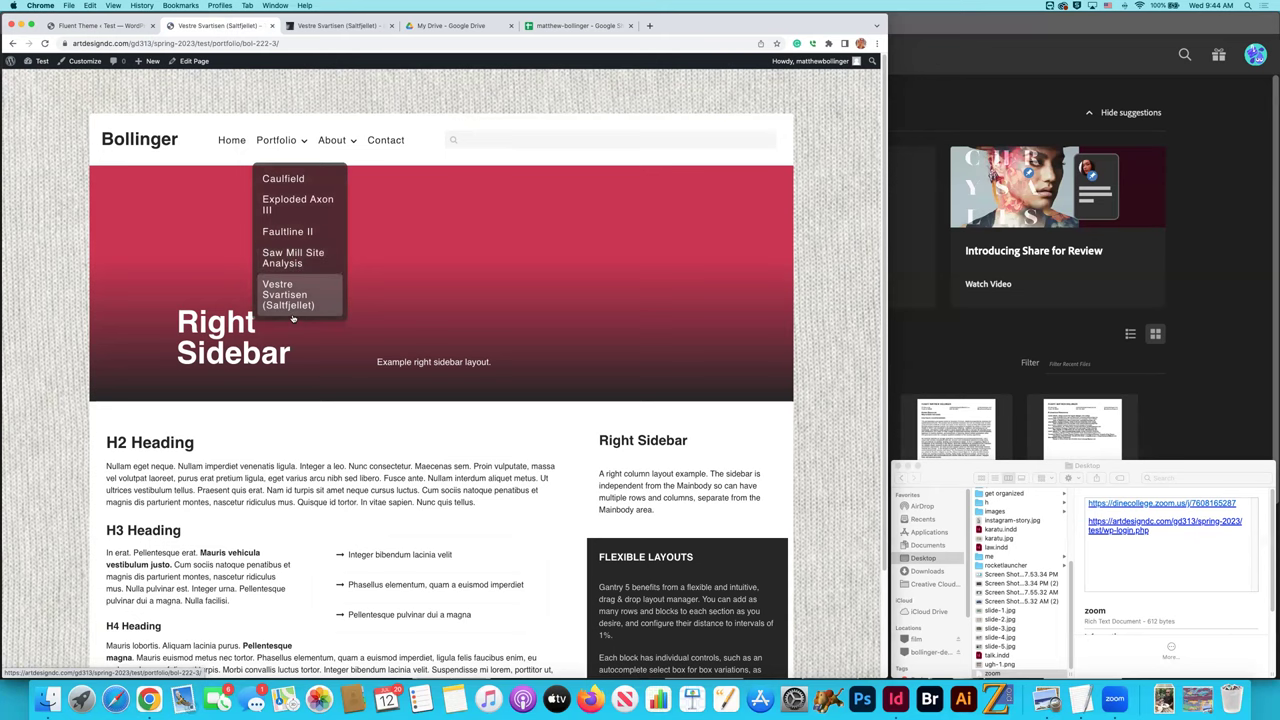
click(288, 254)
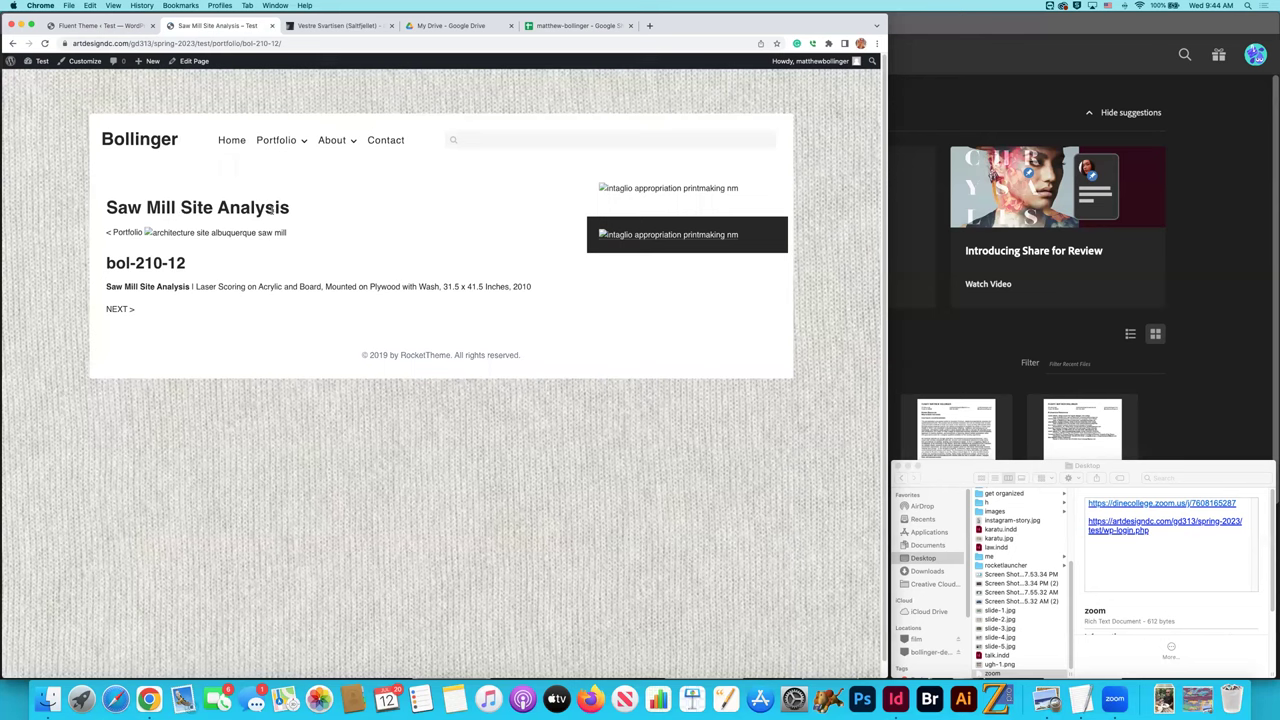
Test the page's "< Portfolio" link, return to the Saw Mill Site Analysis page, and follow its image link.
click(124, 234)
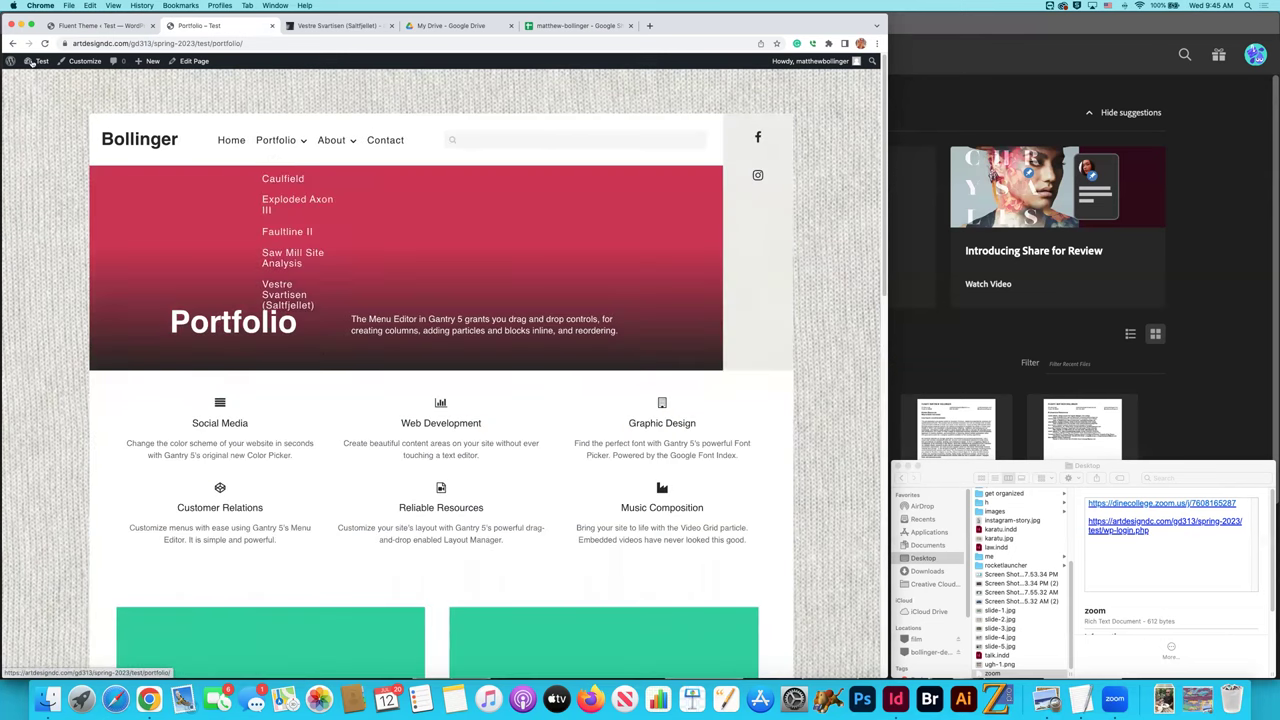
click(12, 43)
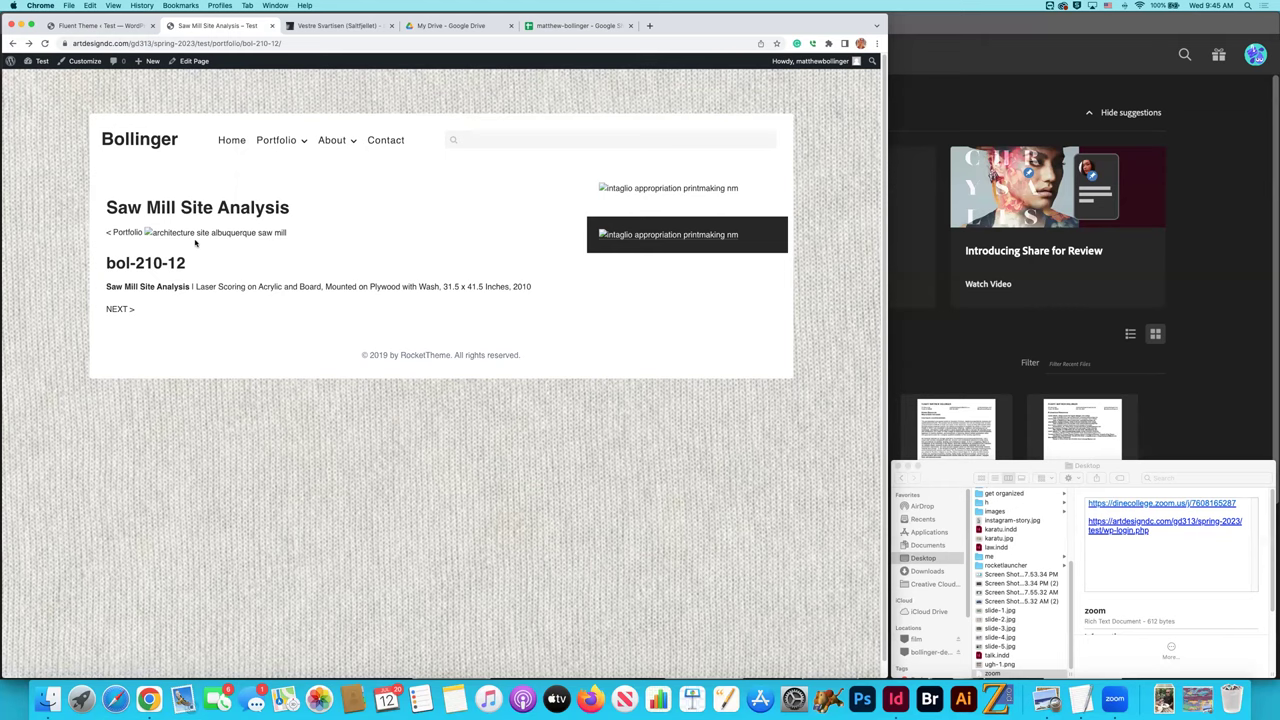
click(195, 237)
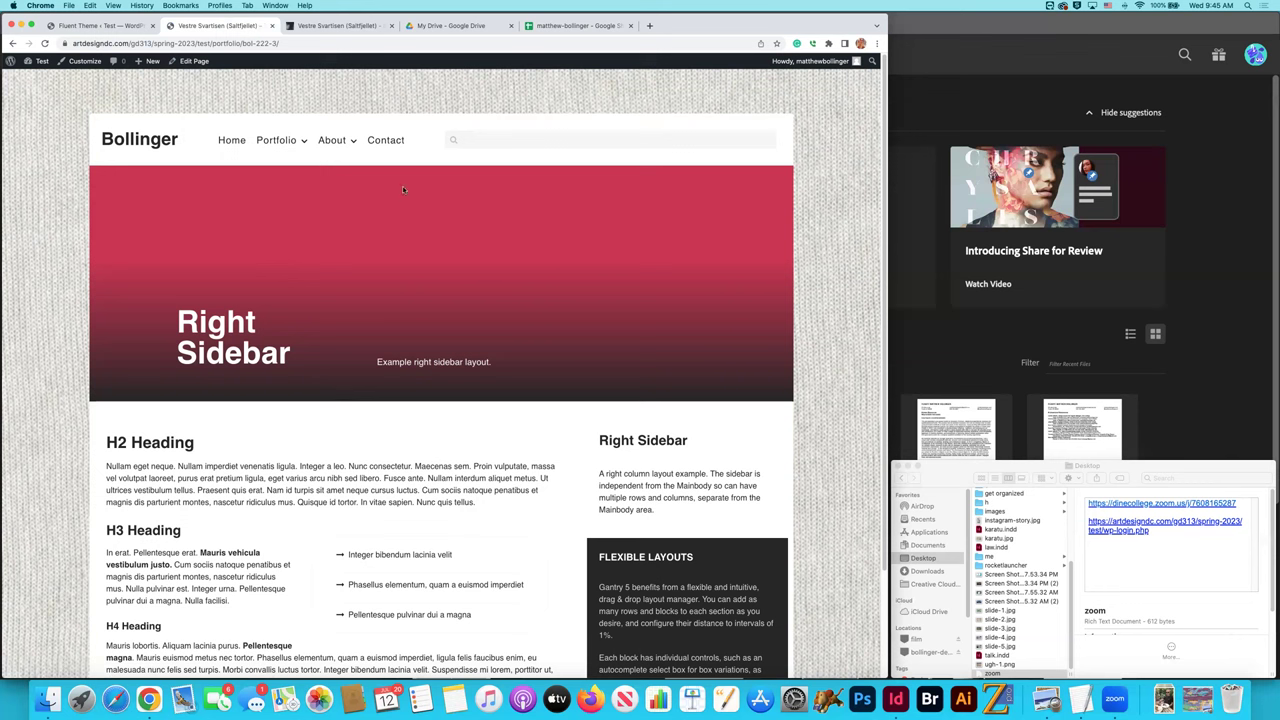
mouse_move(304, 158)
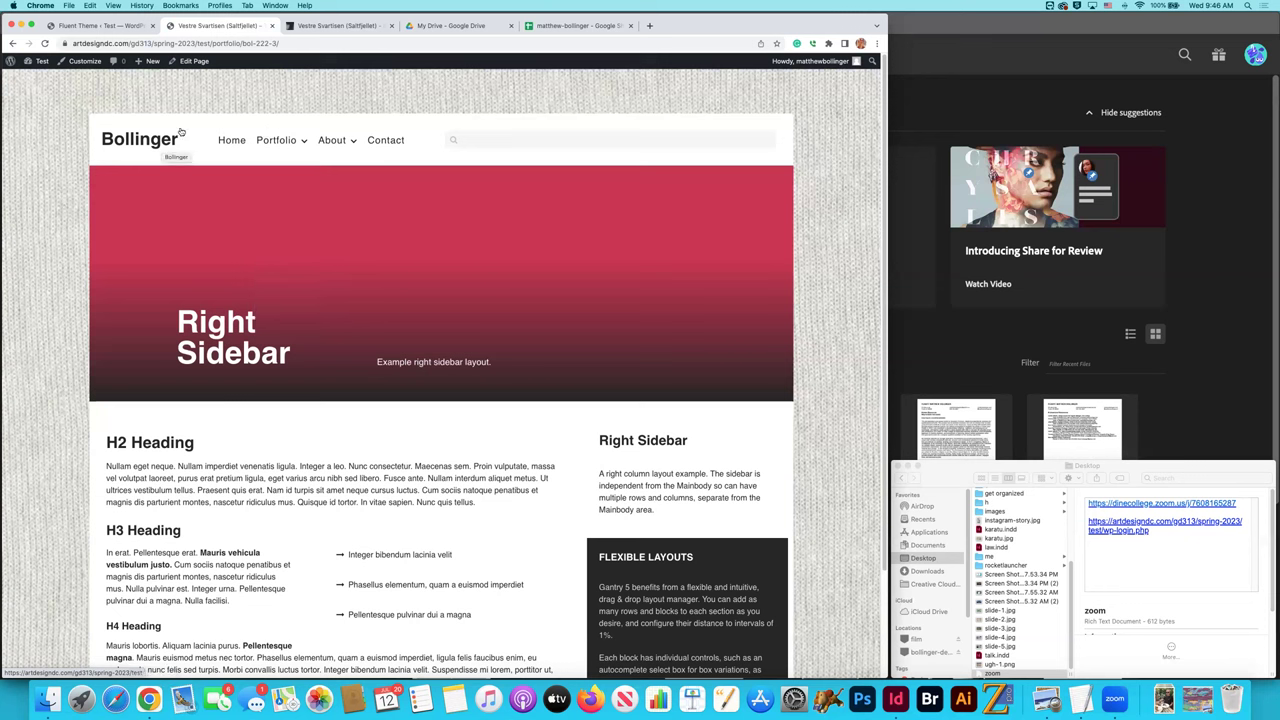
Return to the WordPress dashboard of the Test site and open the media library.
click(110, 27)
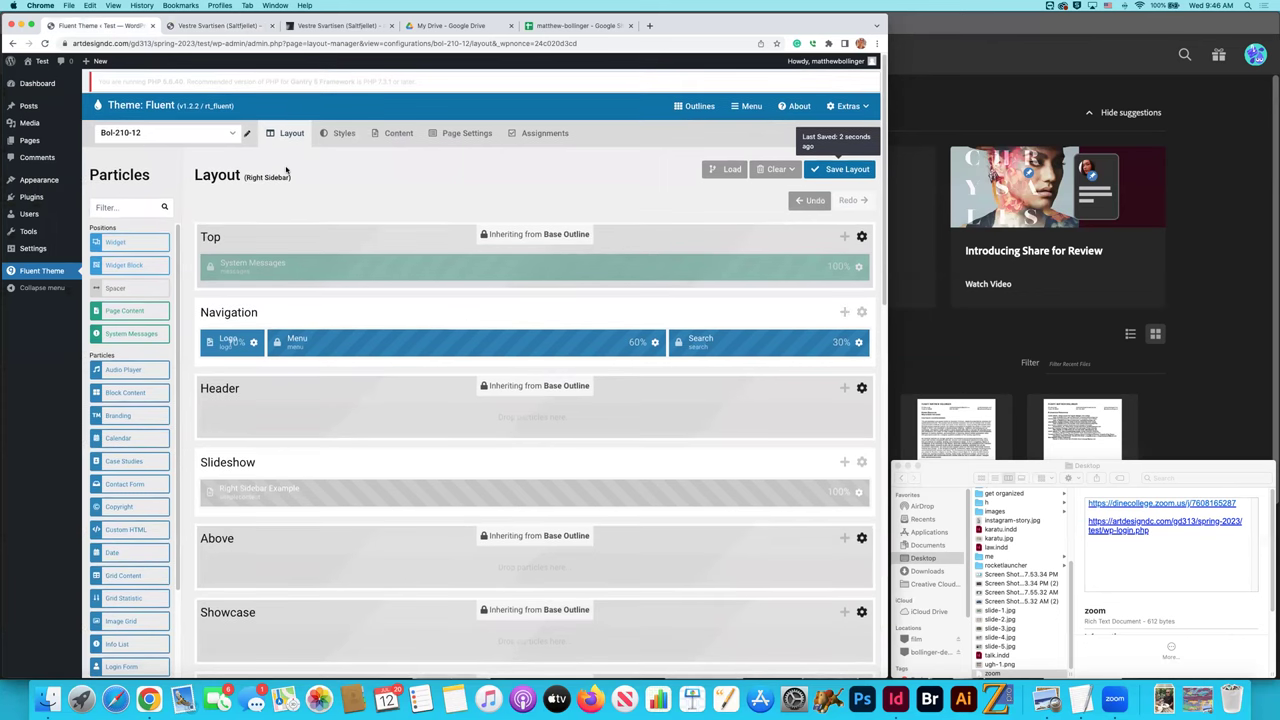
mouse_move(29, 141)
click(105, 142)
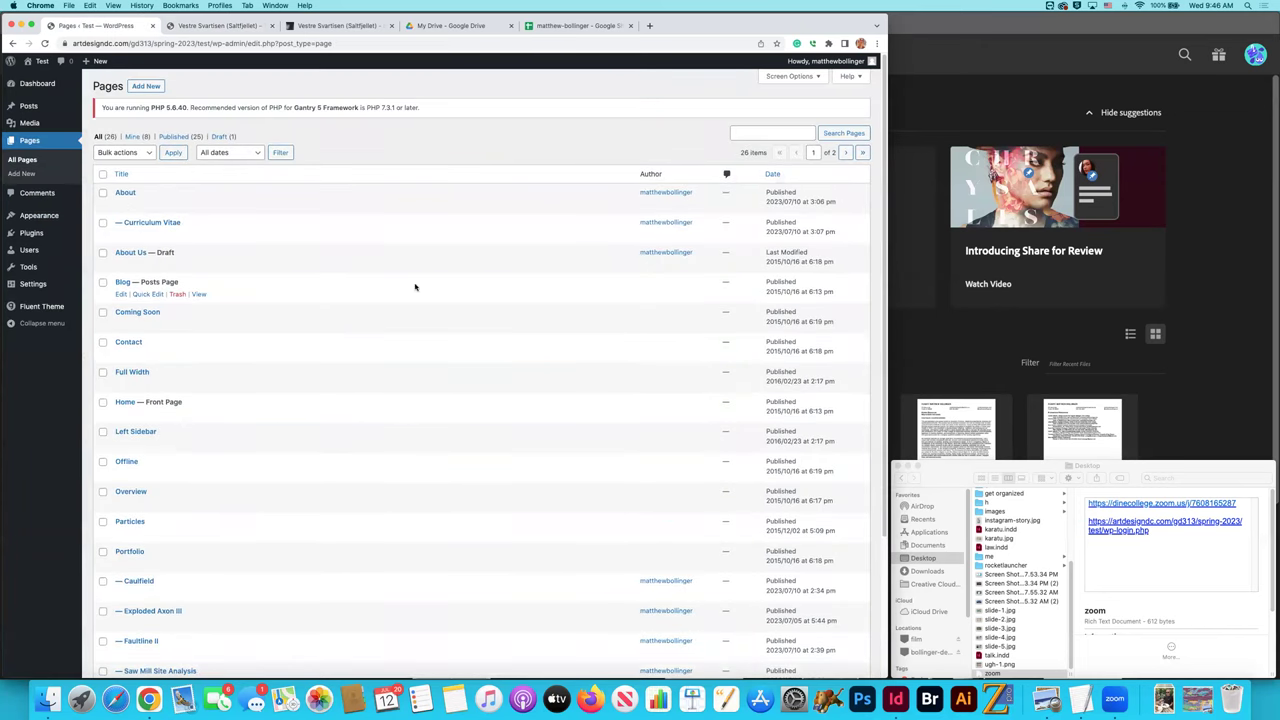
click(29, 141)
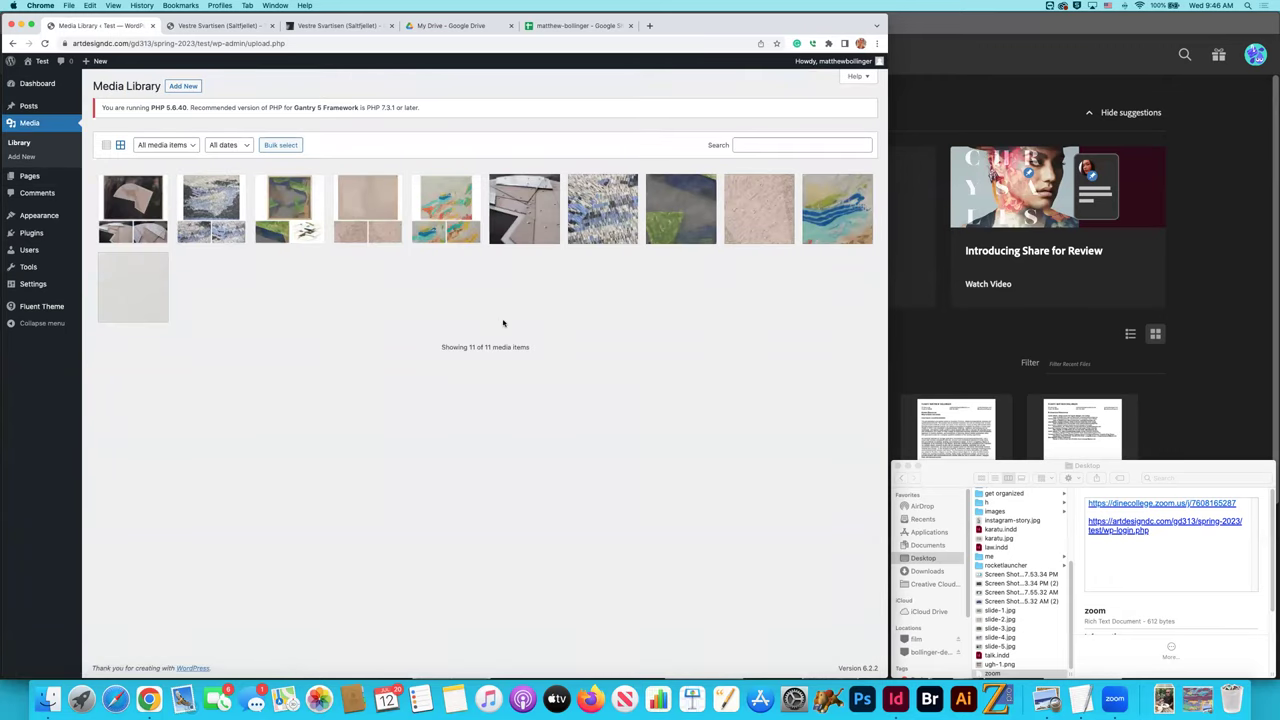
View the attachment details of the comp-4 and comp-5 images and close them again.
click(210, 230)
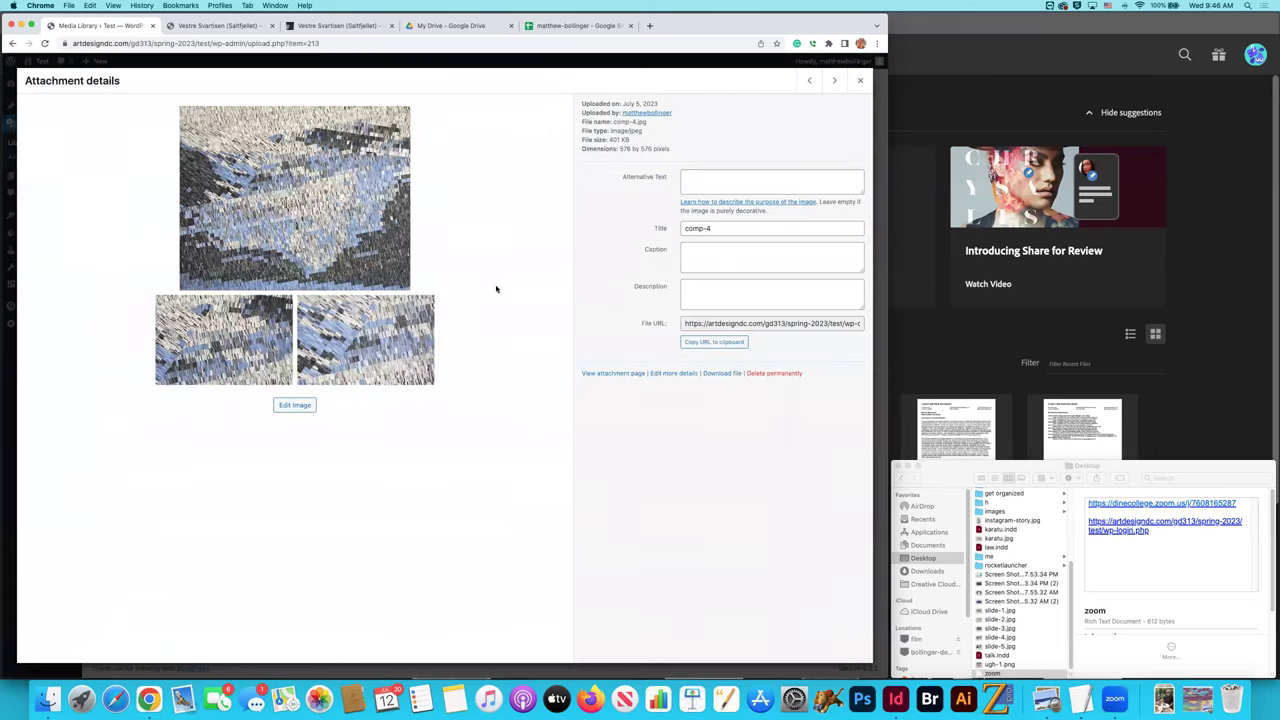
click(860, 80)
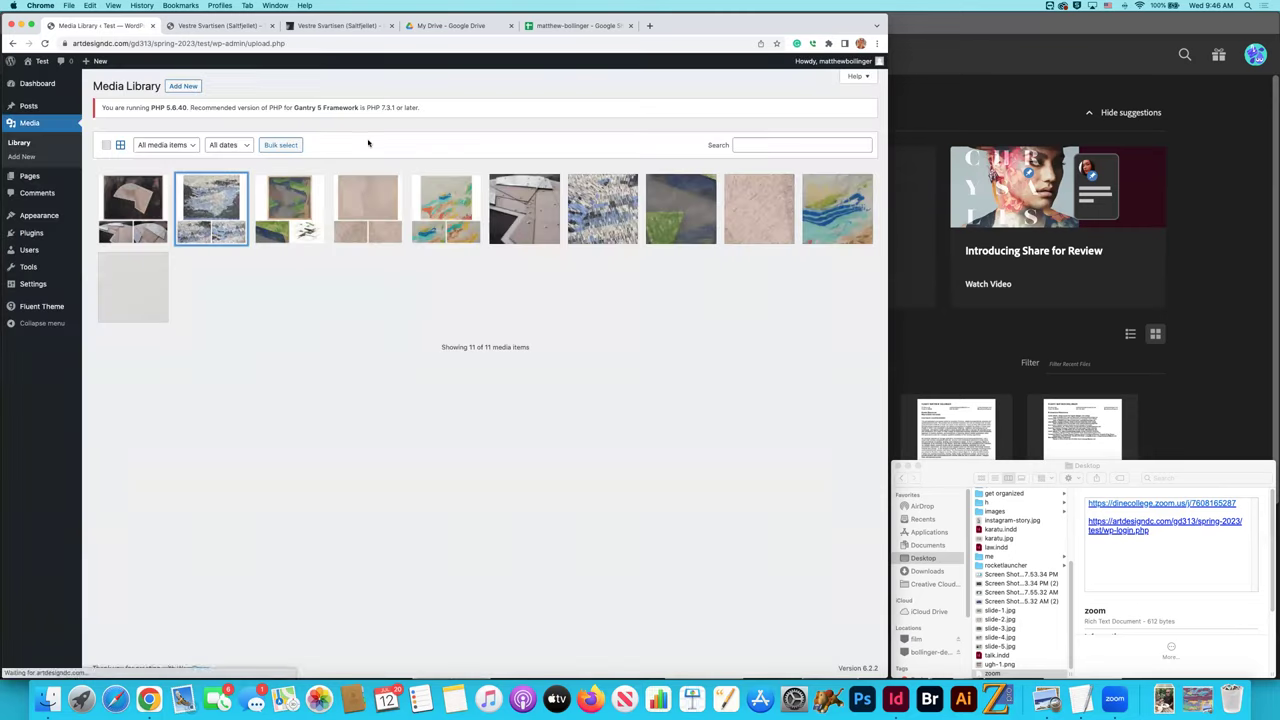
click(131, 226)
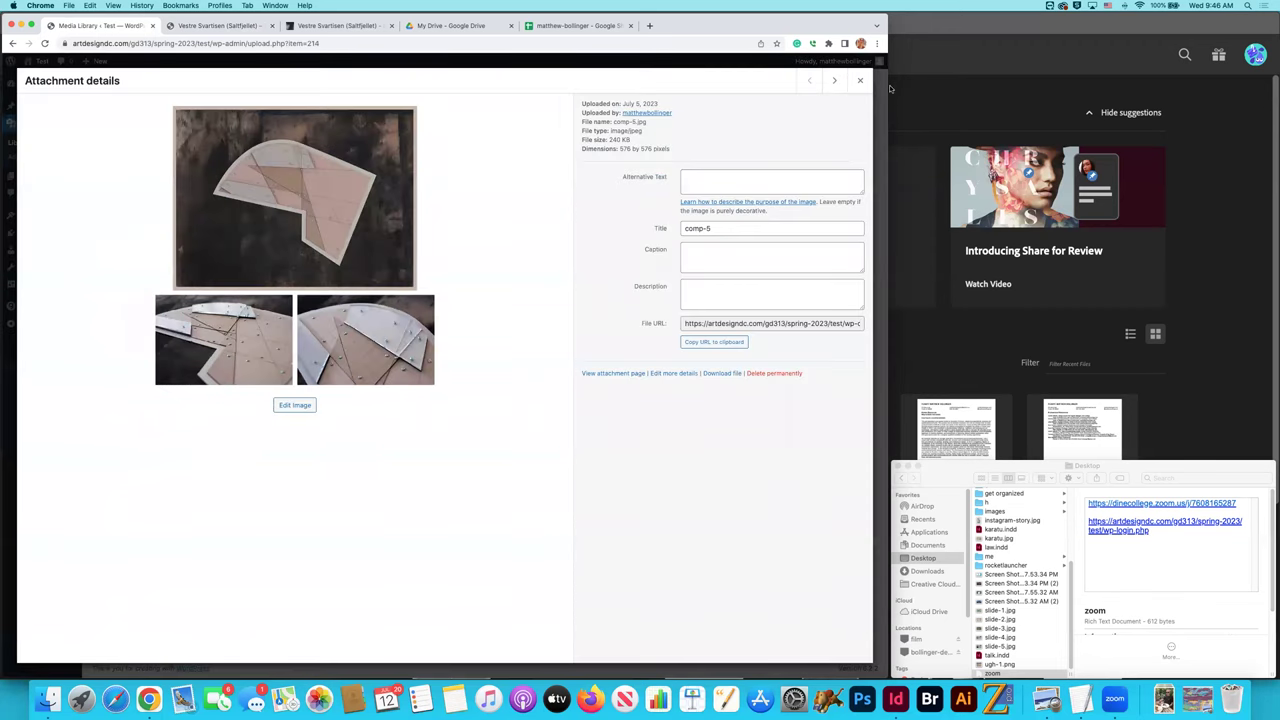
click(860, 80)
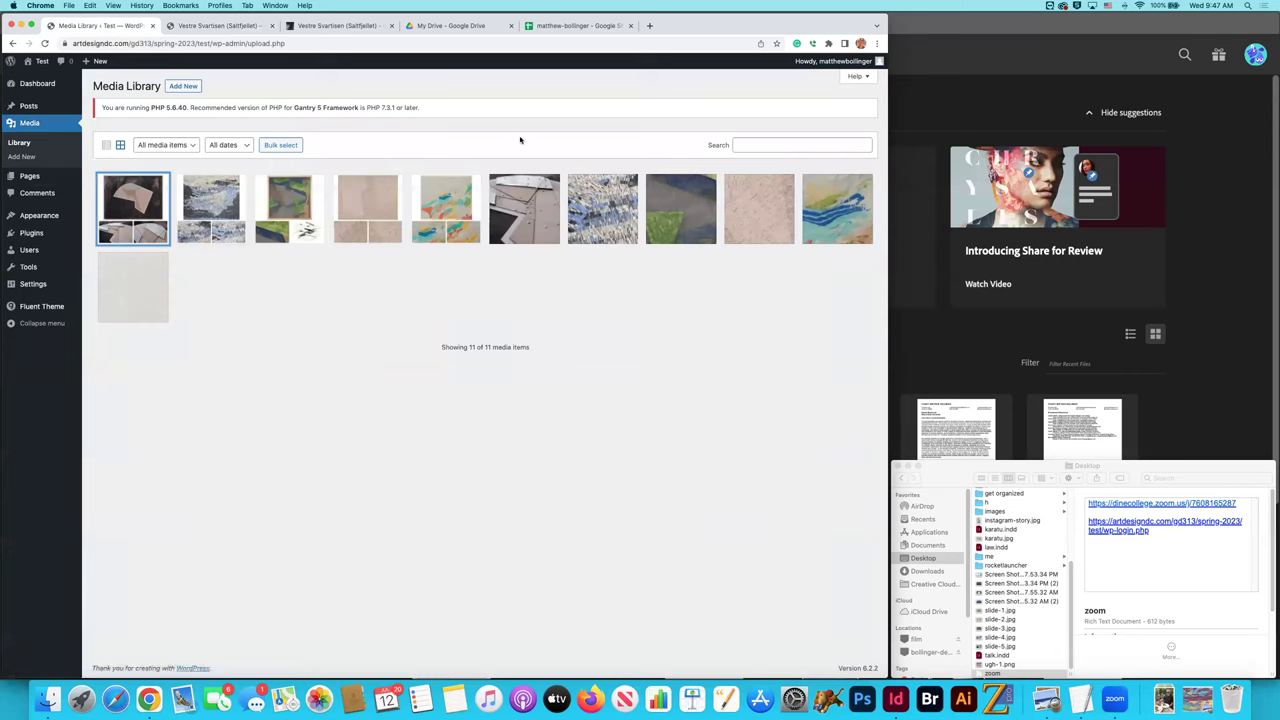
click(307, 365)
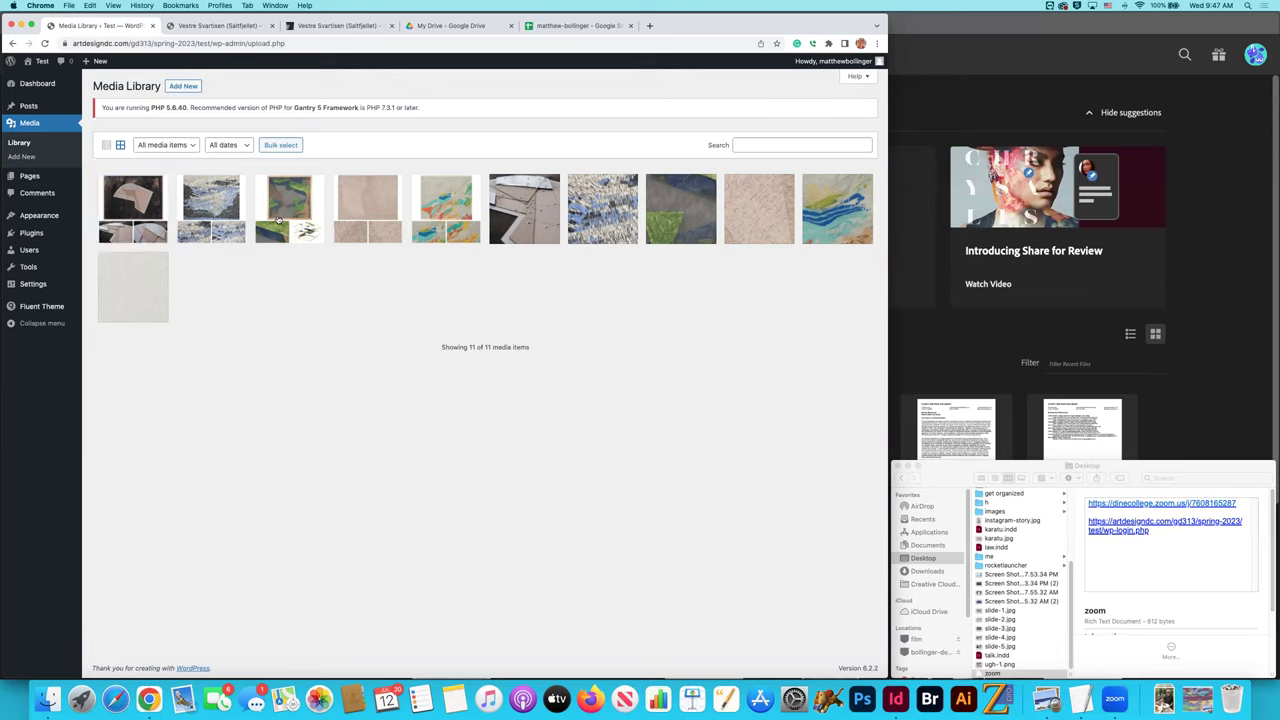
Open the Fluent theme's layout editor and switch from the Base Outline to the Home outline.
mouse_move(71, 259)
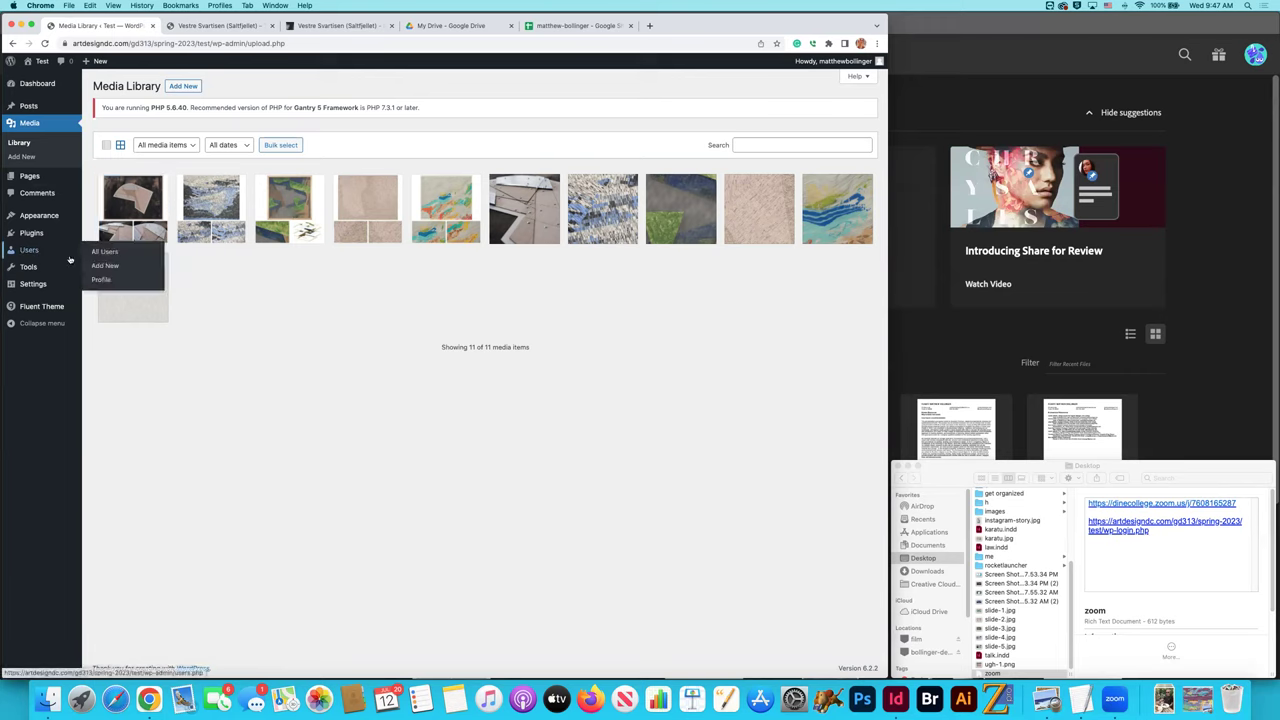
click(48, 307)
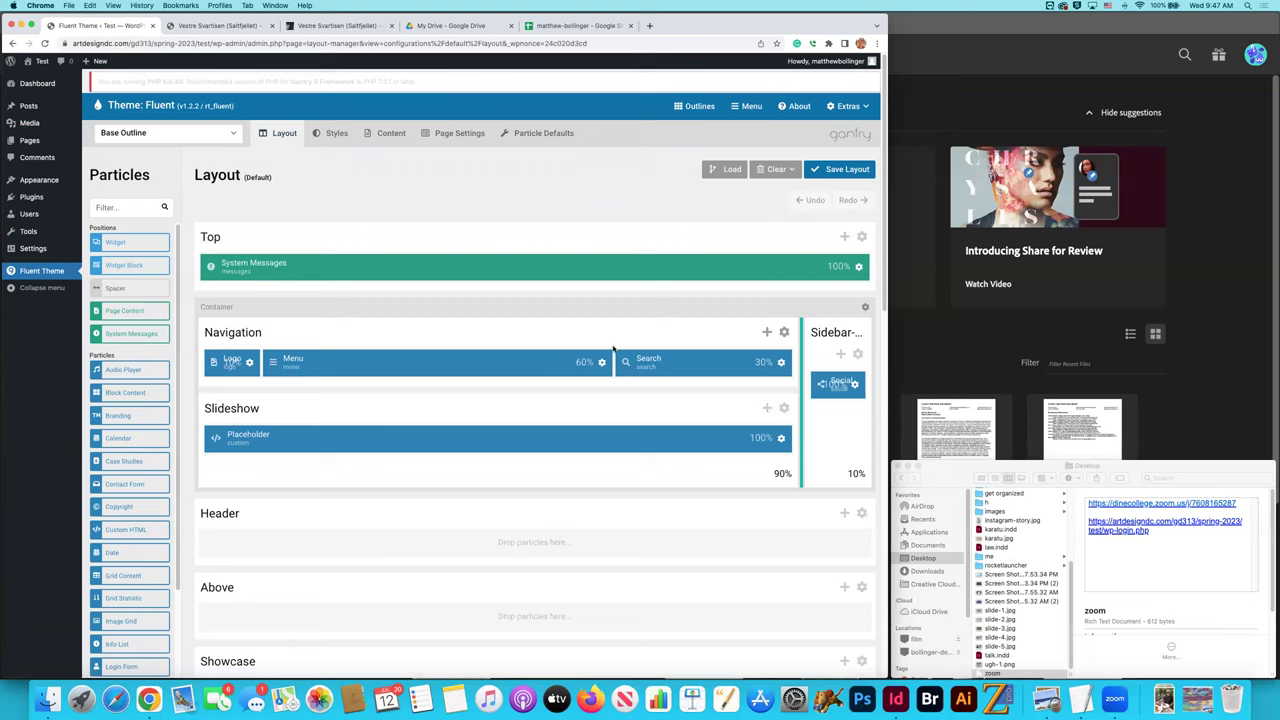
scroll(283, 303, down, 3)
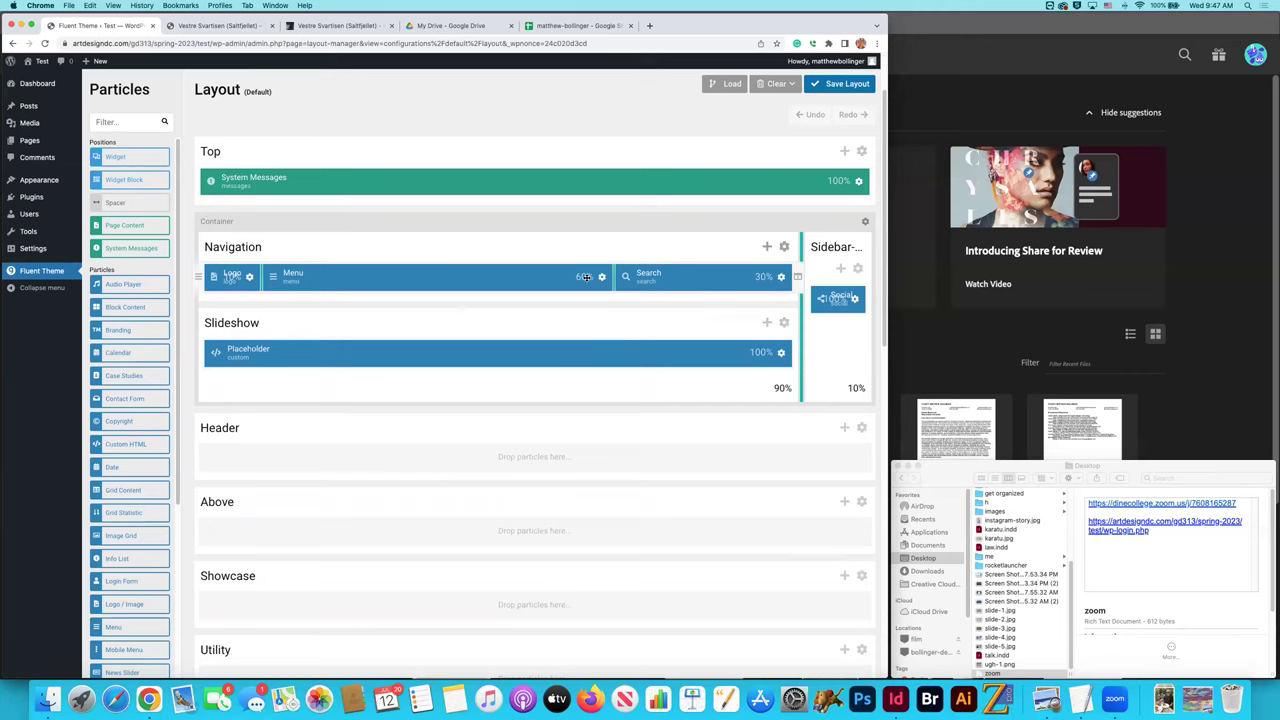
scroll(587, 391, down, 8)
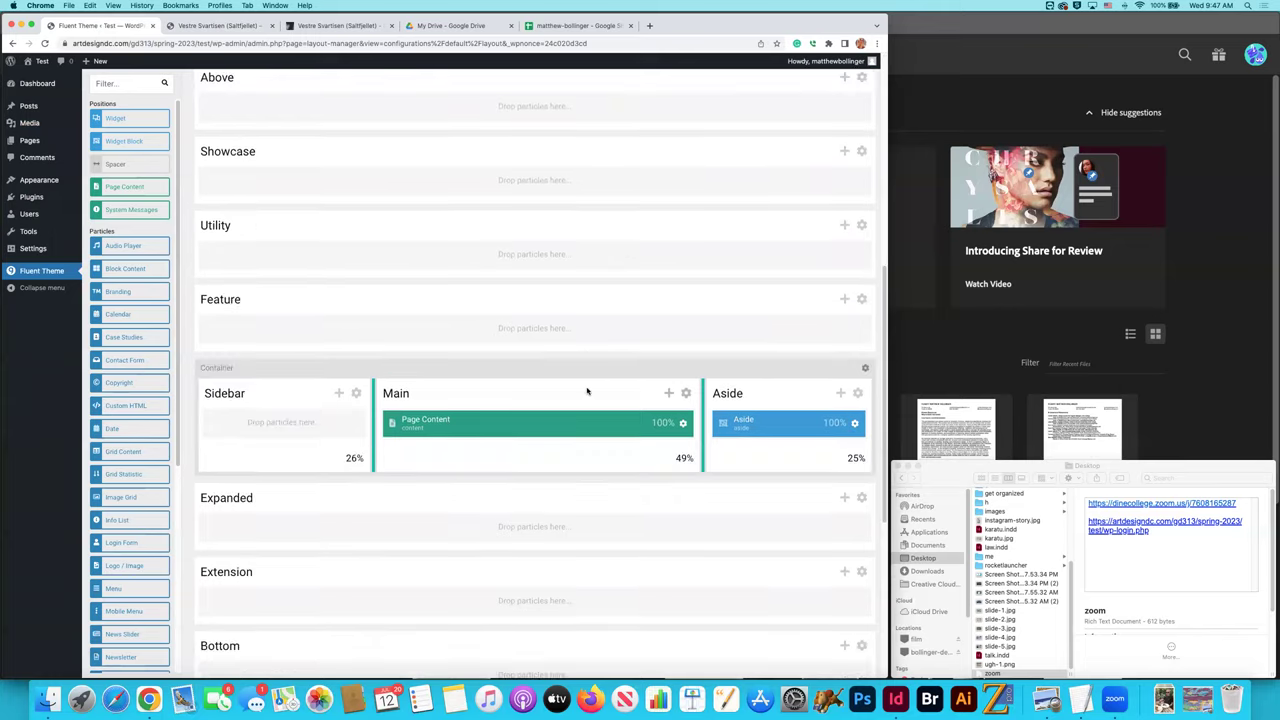
scroll(591, 391, up, 10)
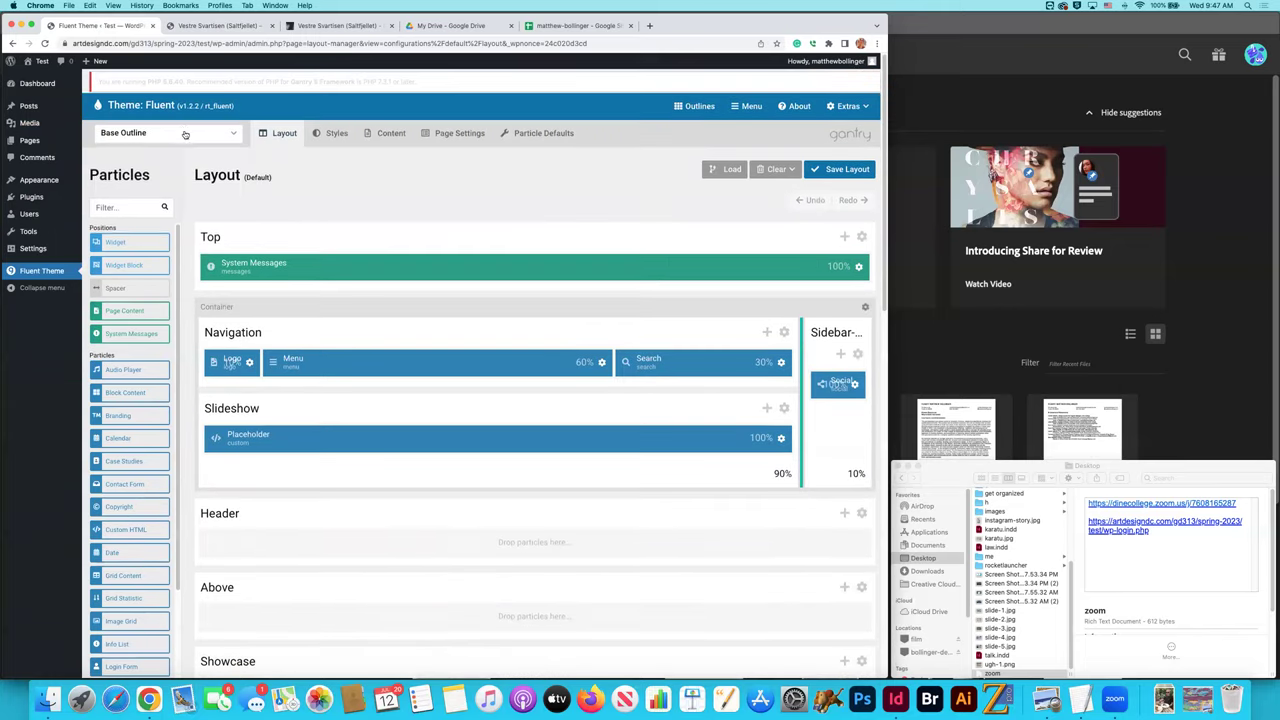
click(185, 131)
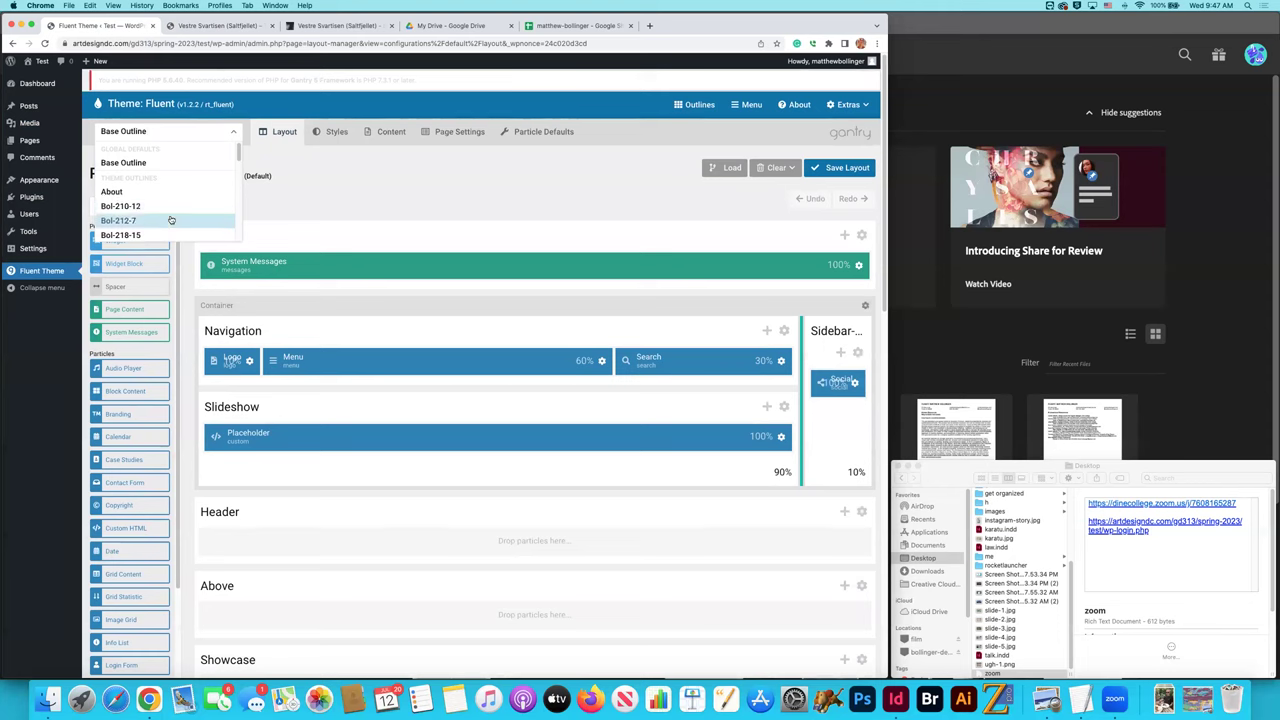
scroll(172, 218, down, 3)
scroll(170, 219, down, 5)
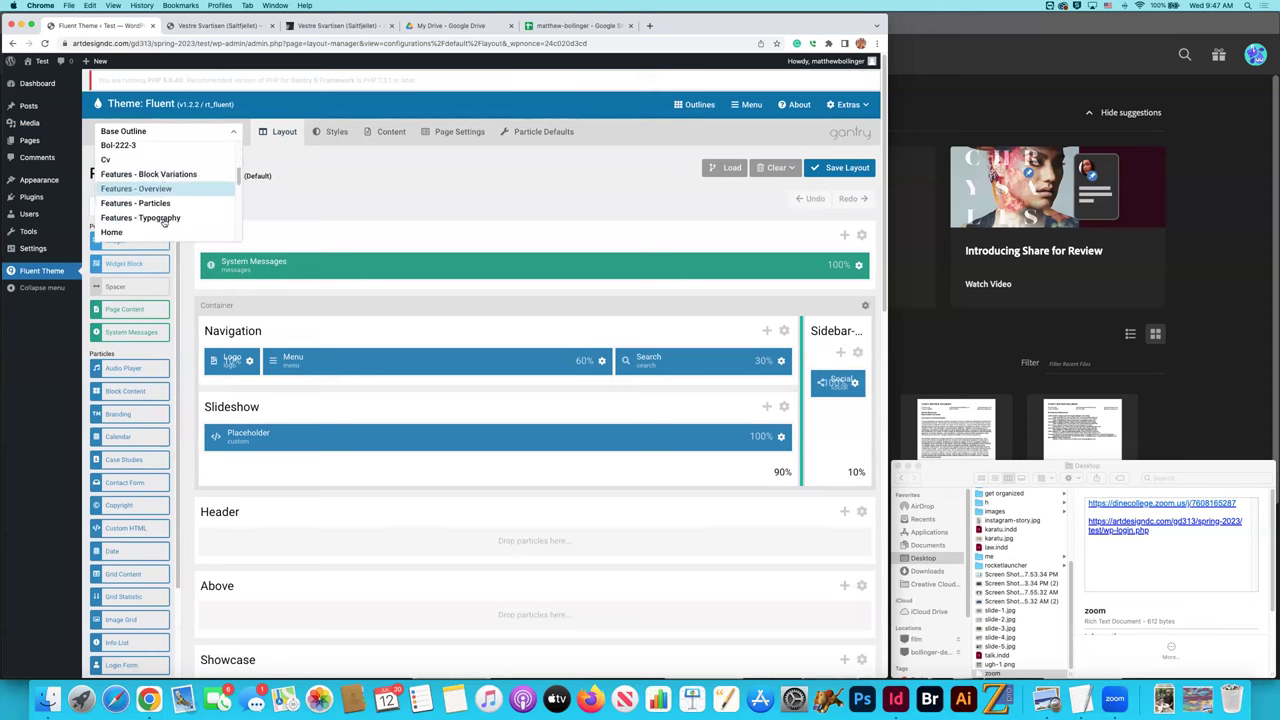
click(155, 218)
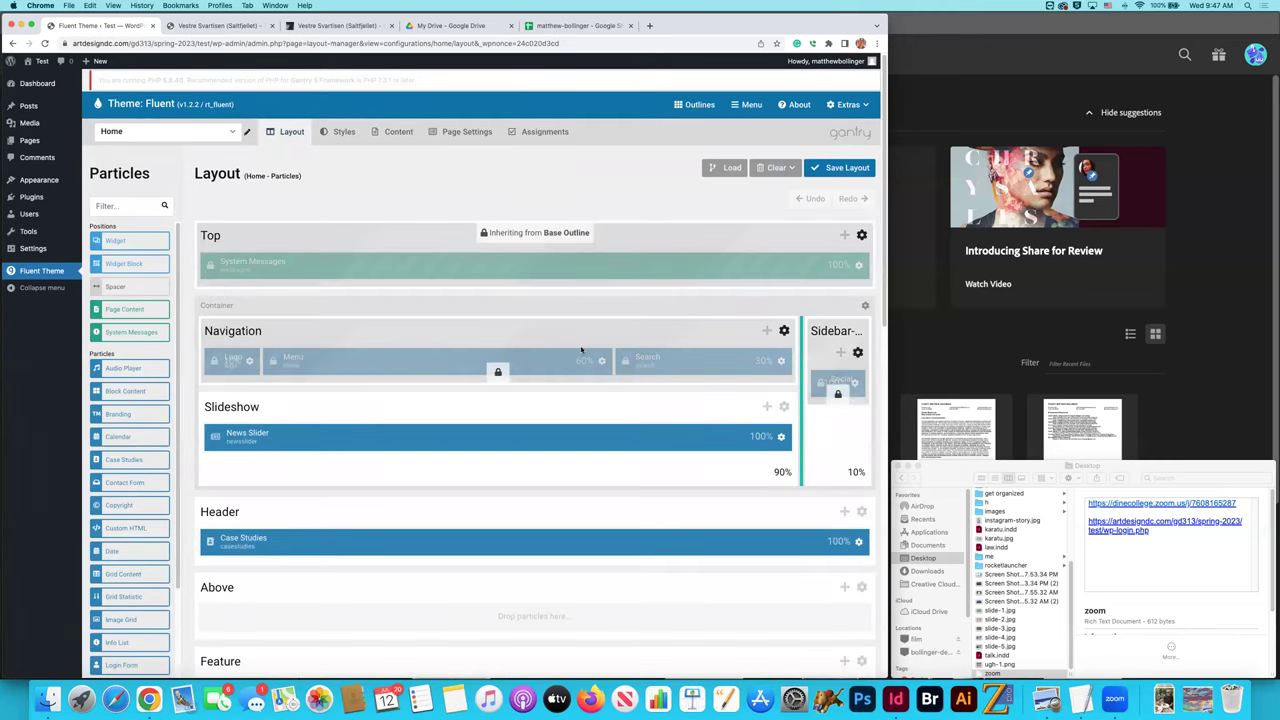
Switch to TextEdit, move the code document beside the browser and place a new blank document below it.
key(super+Tab)
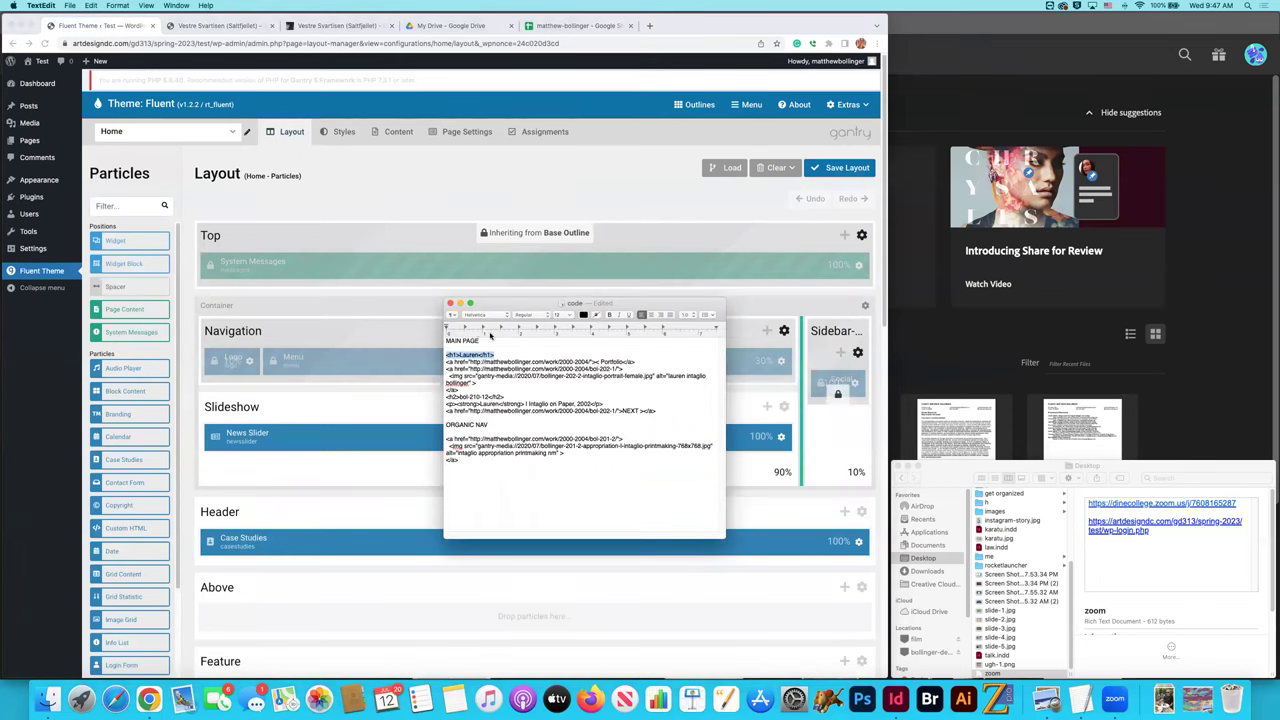
drag(484, 305, 973, 190)
click(968, 349)
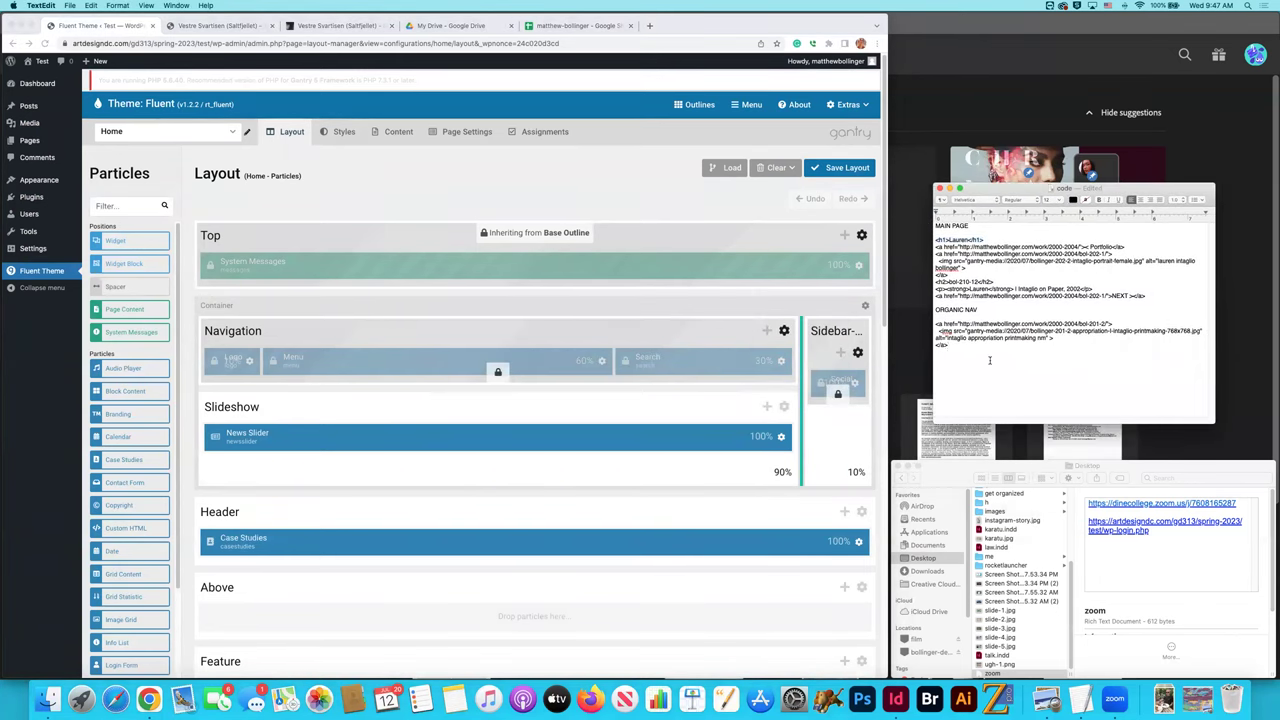
key(super+n)
drag(285, 104, 1003, 436)
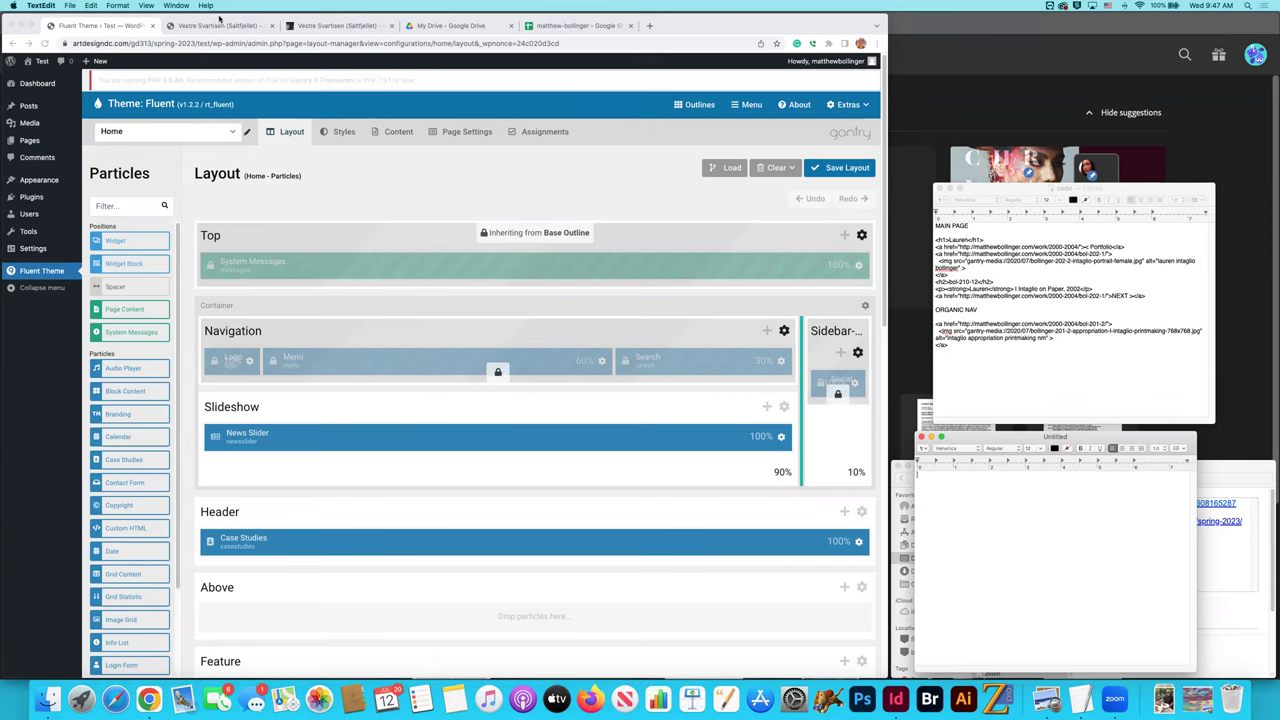
View the Saw Mill Site Analysis portfolio page on the live site in the browser.
click(220, 25)
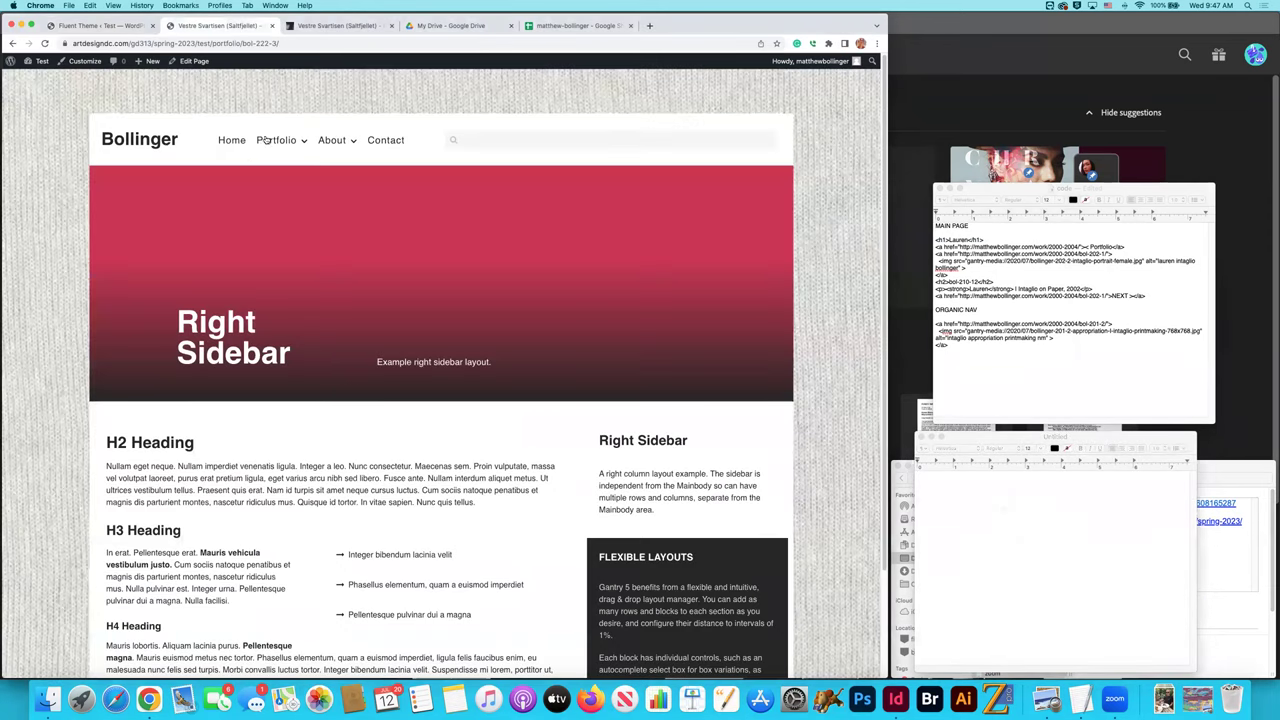
mouse_move(267, 141)
click(300, 258)
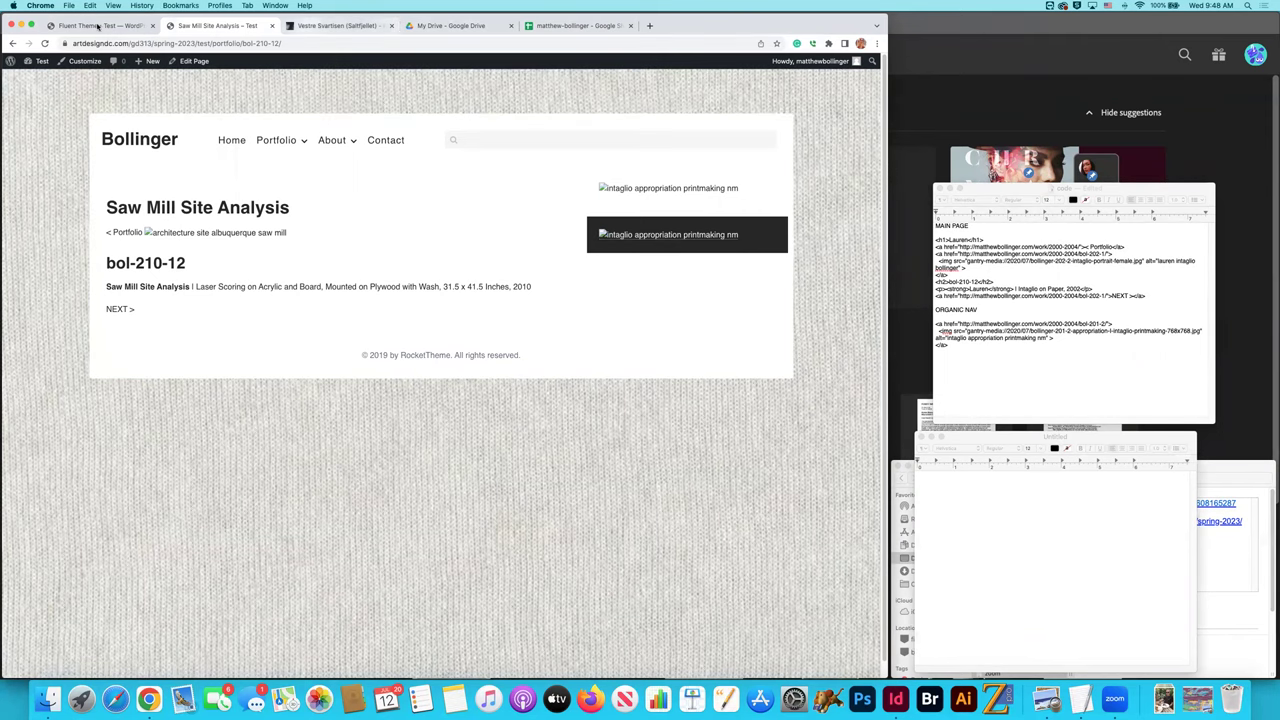
Back in the Home outline, open the bol-218-15 item of the Collage case in the Header's Case Studies particle.
key(super+1)
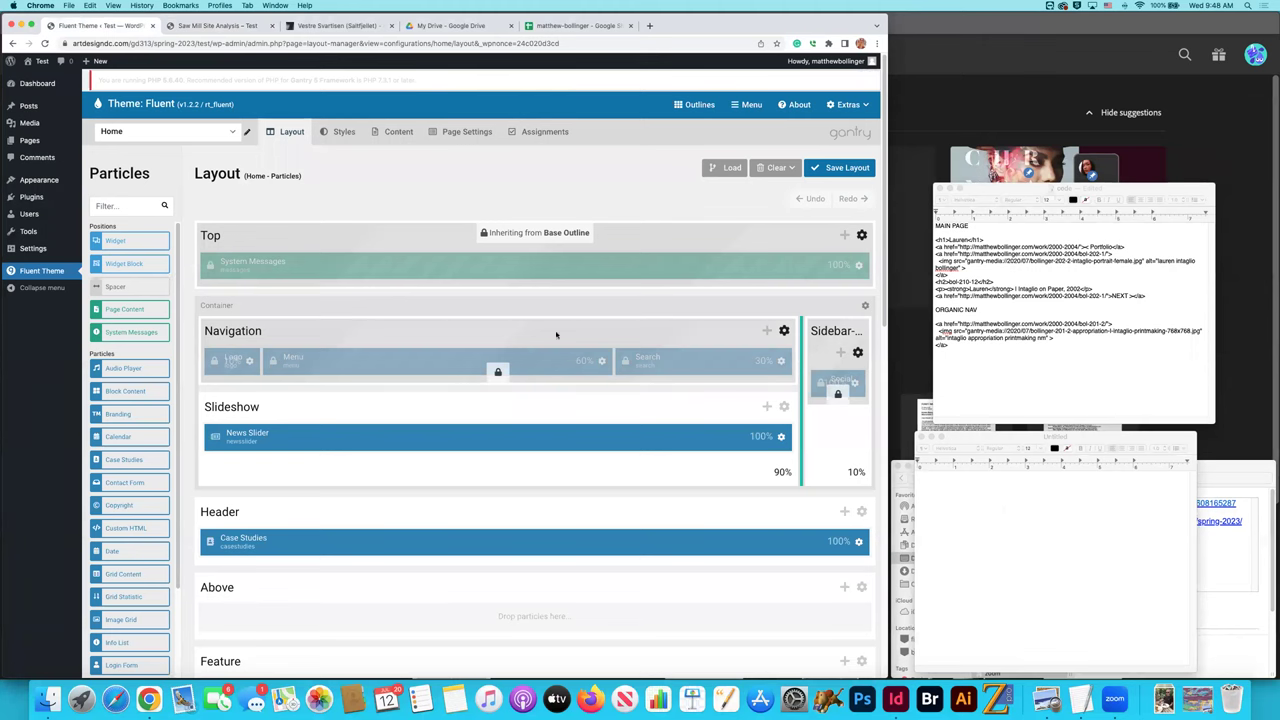
scroll(547, 393, down, 2)
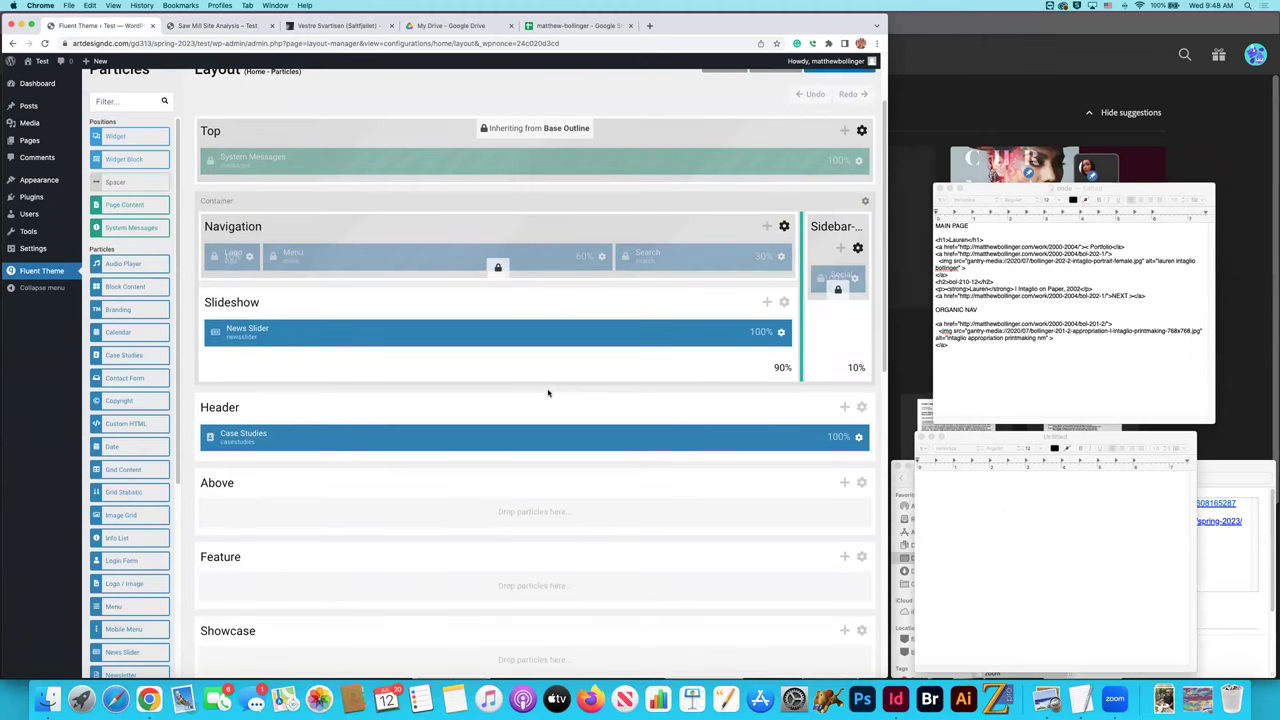
click(858, 438)
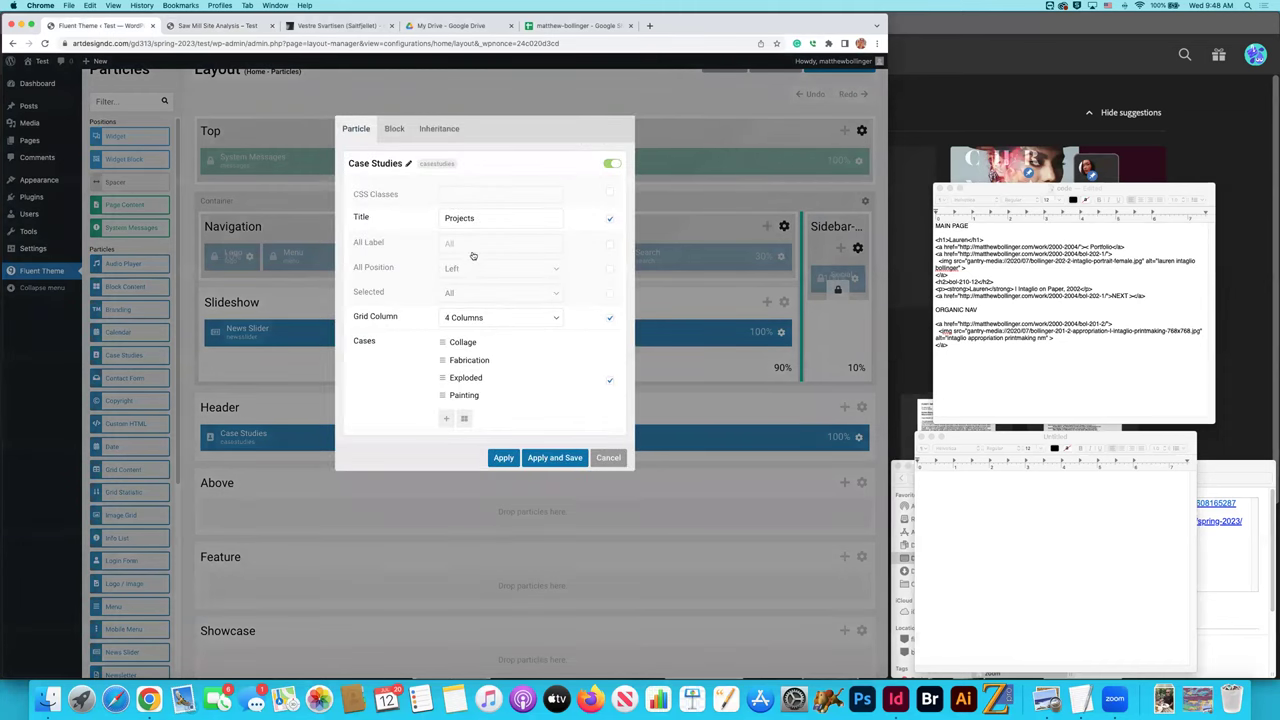
click(542, 342)
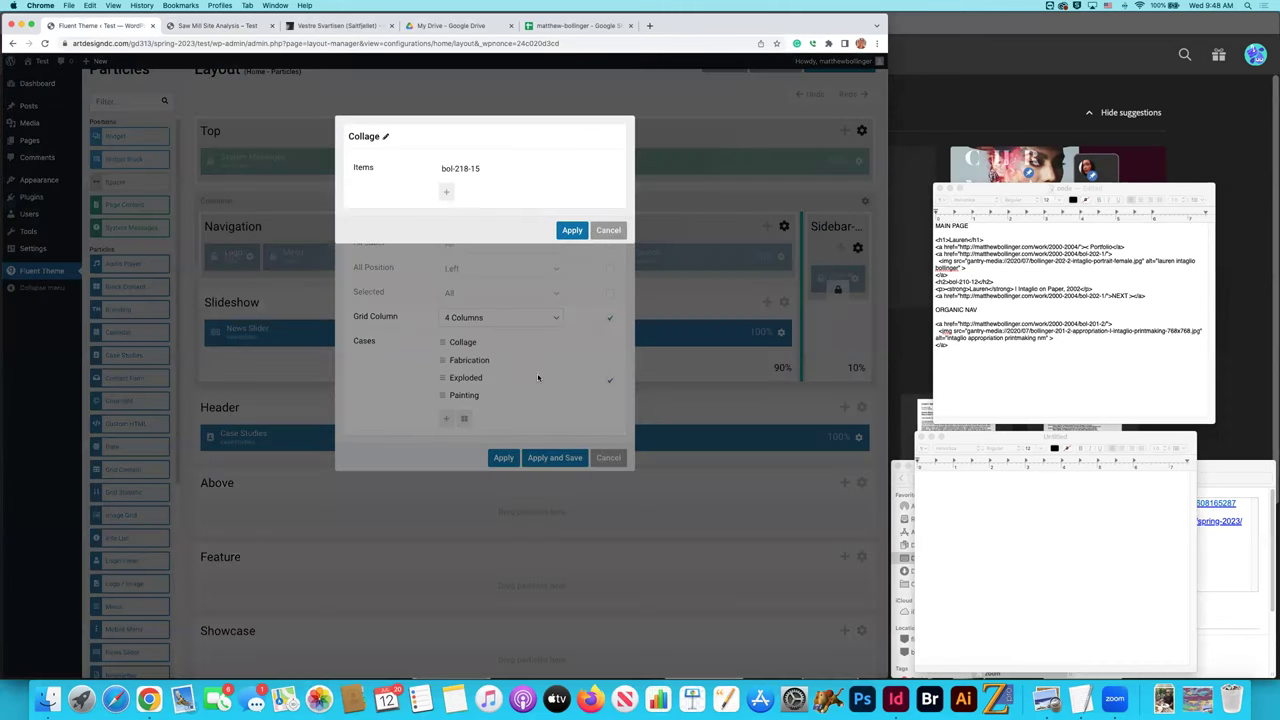
click(470, 172)
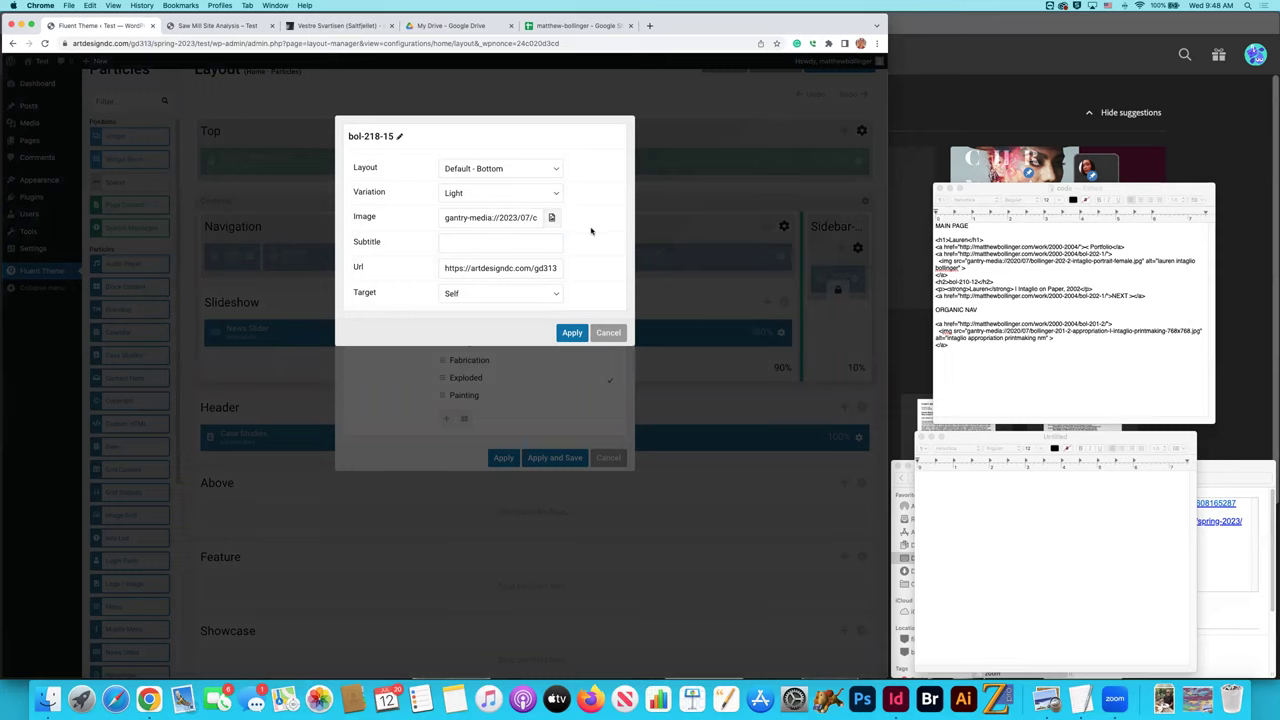
Set the bol-218-15 item's image to comp-1.jpg from the gantry-media 2023/07 folder.
click(552, 219)
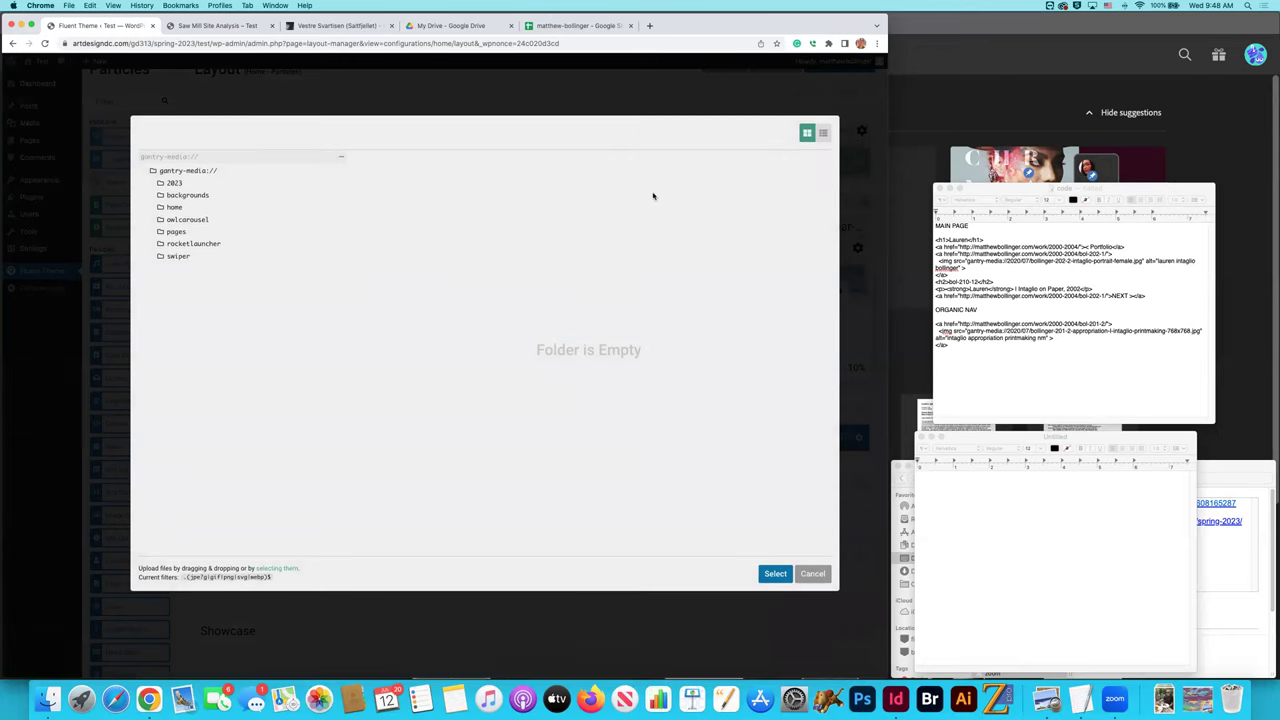
click(812, 573)
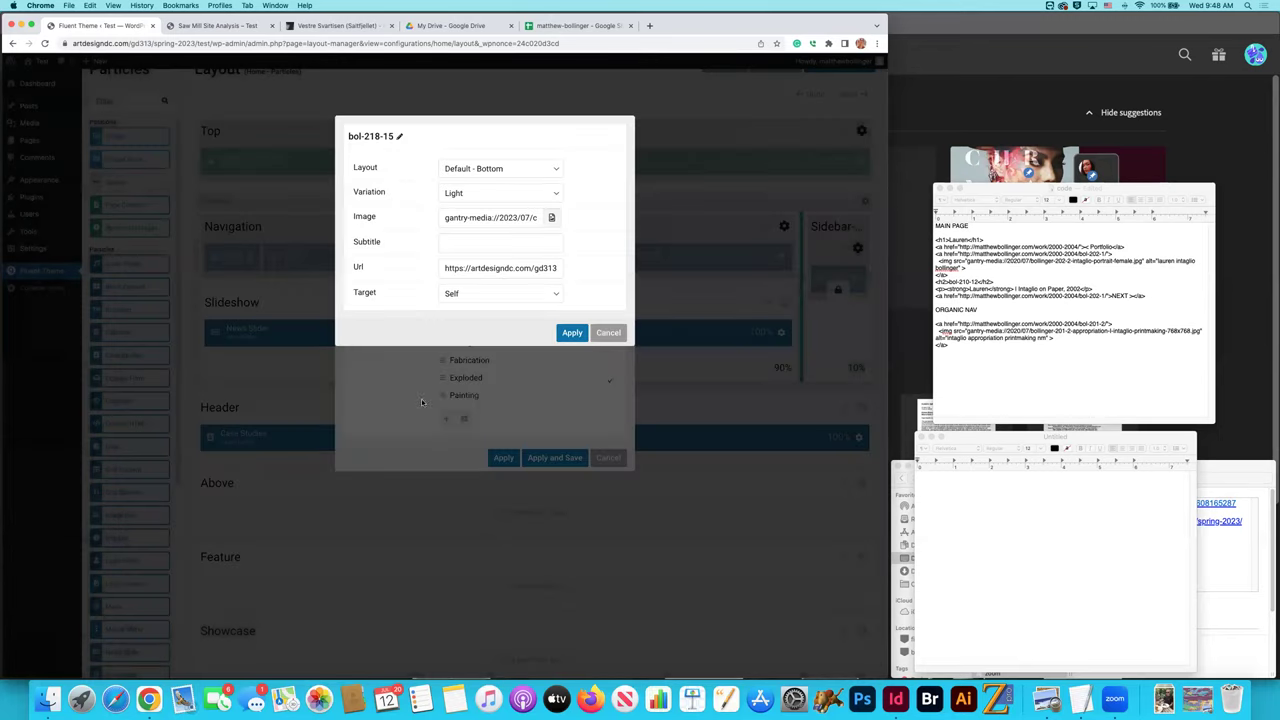
click(550, 218)
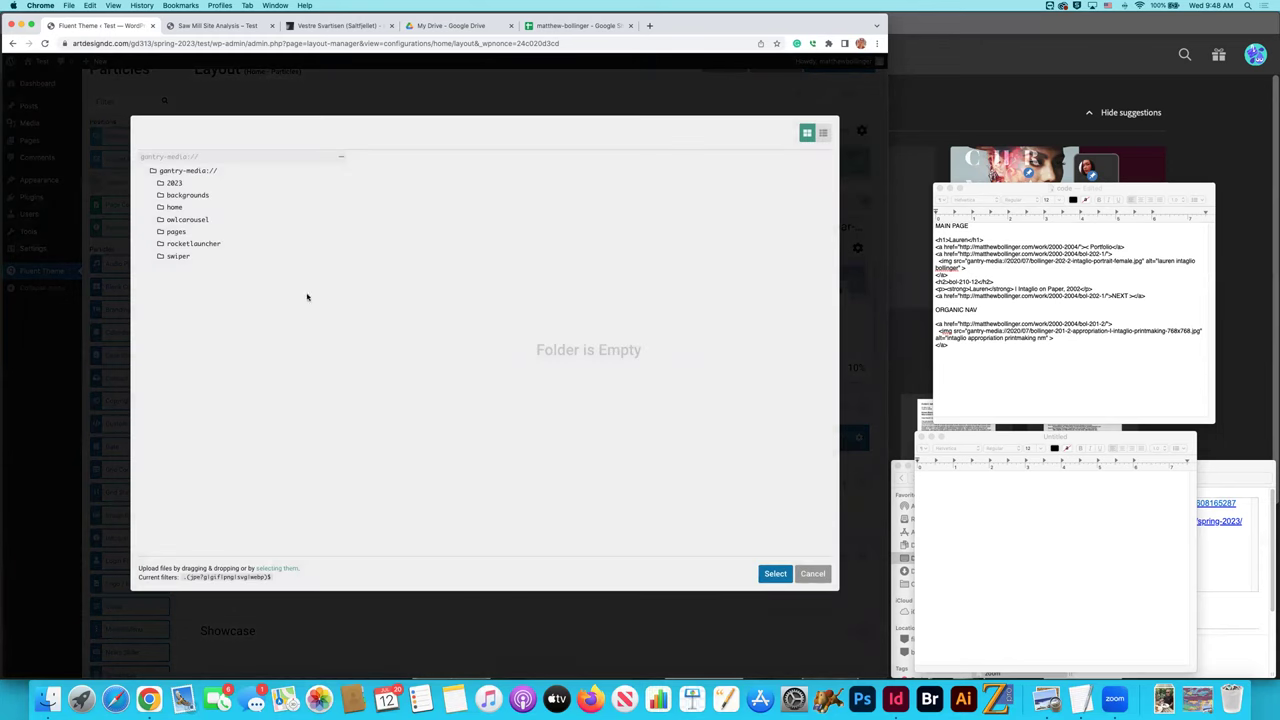
click(171, 187)
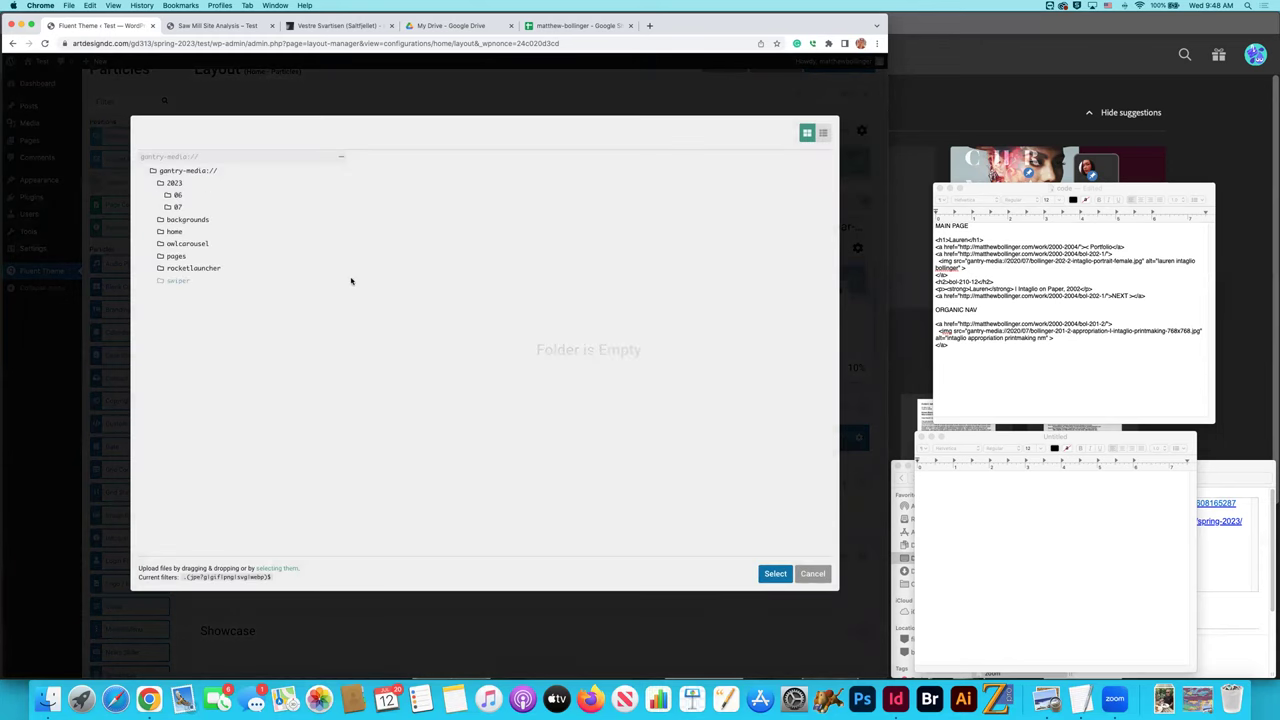
click(178, 209)
scroll(611, 402, down, 10)
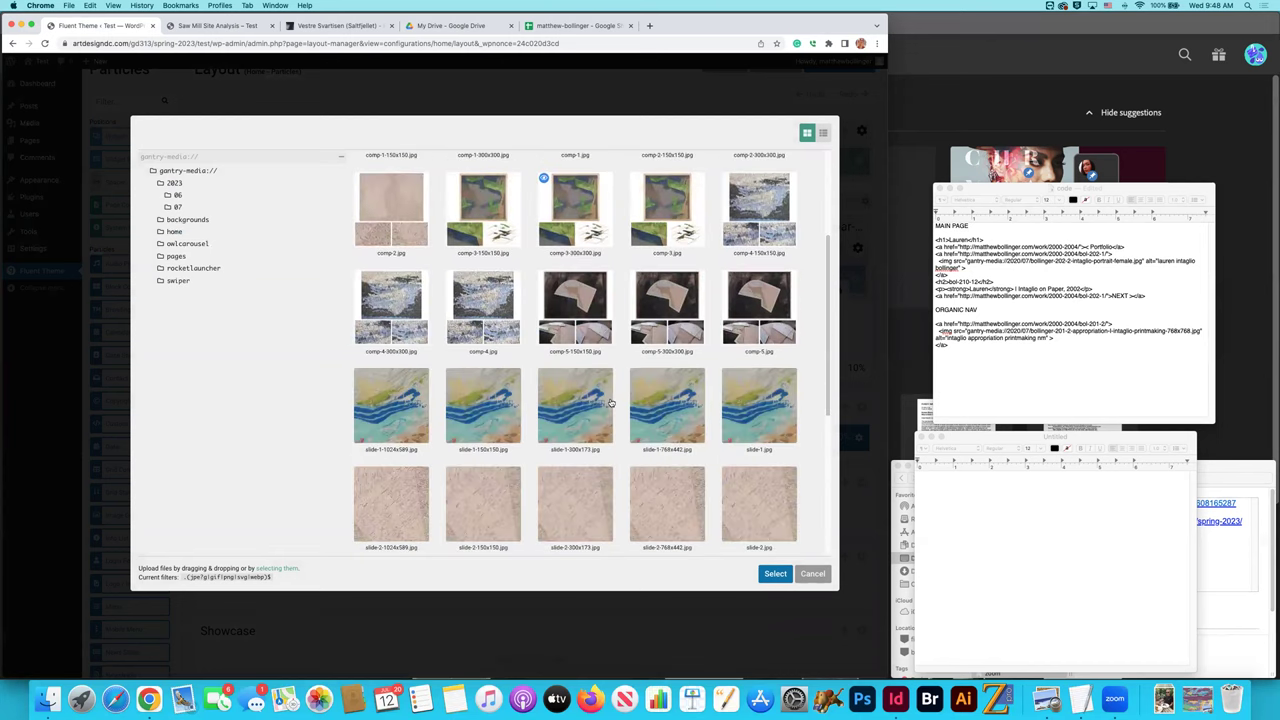
scroll(611, 402, up, 10)
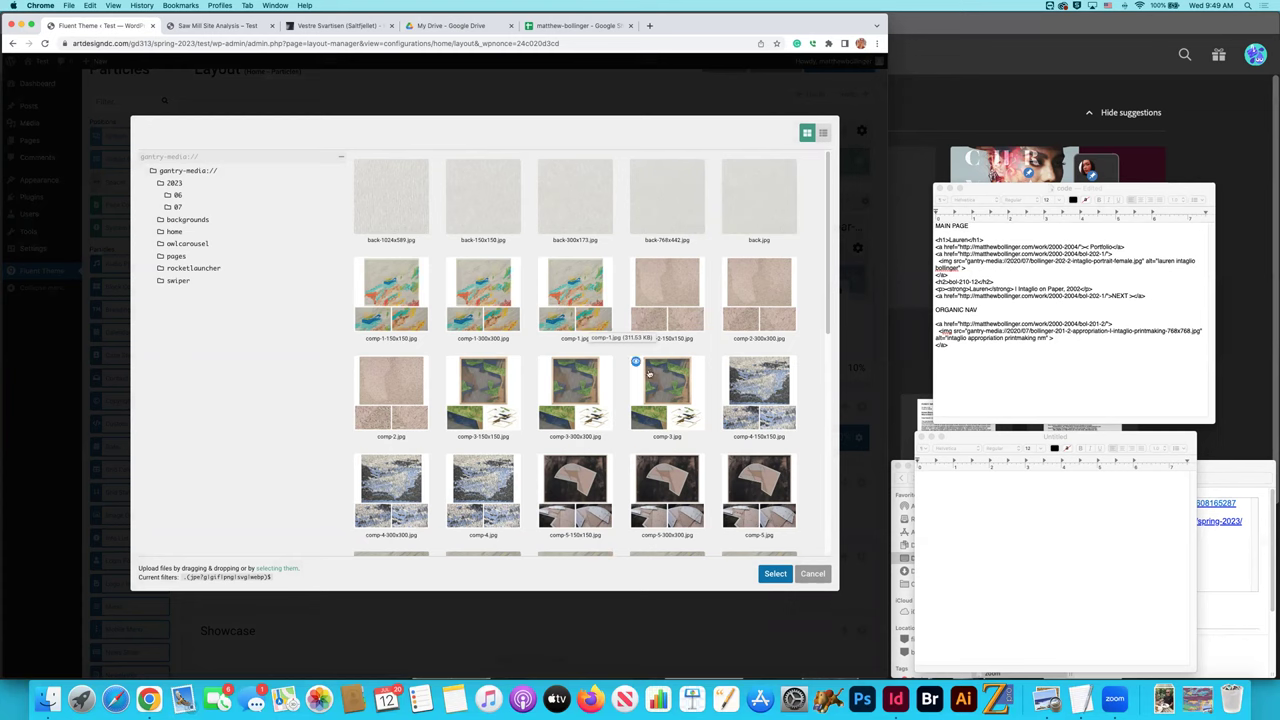
click(582, 319)
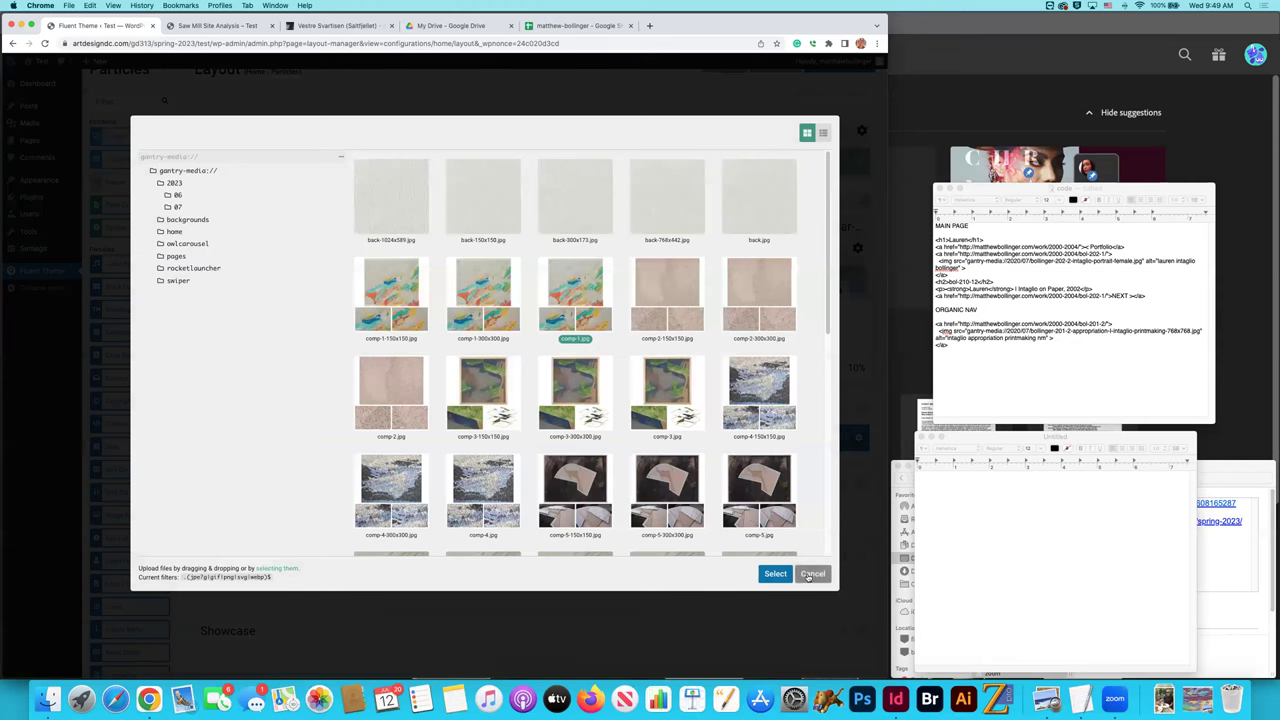
click(775, 573)
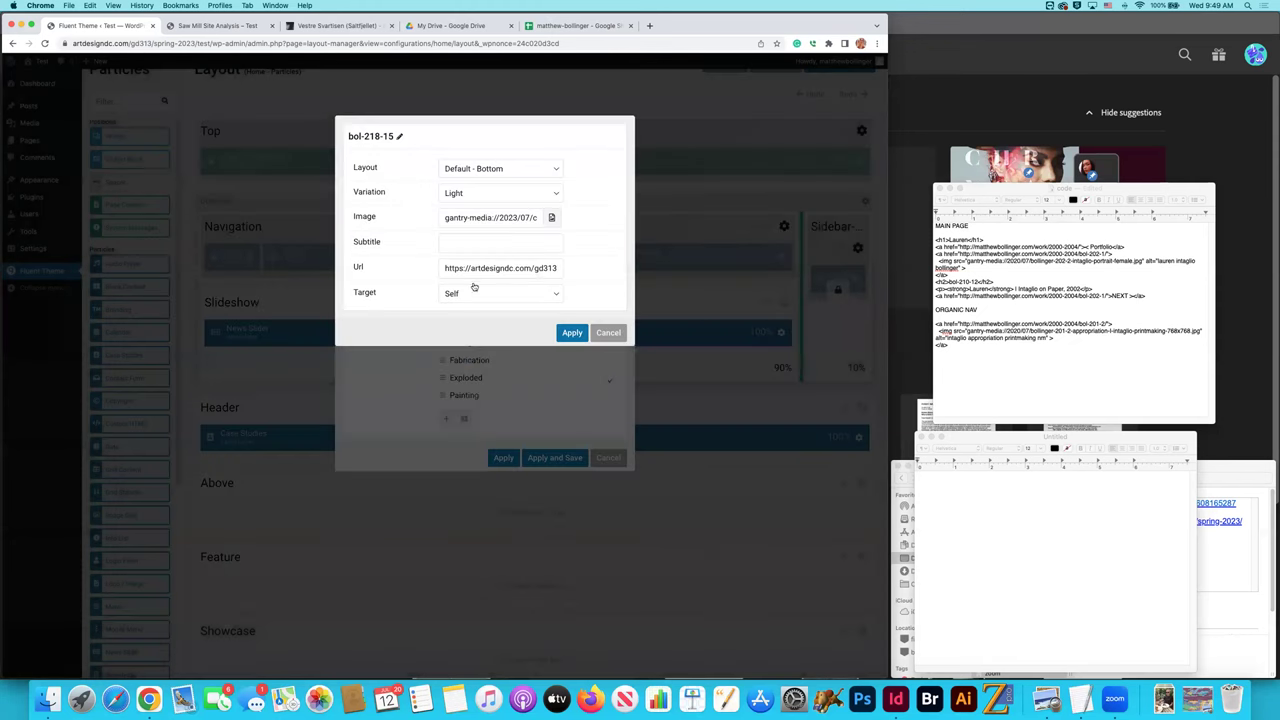
Copy the full comp-1.jpg image path of the bol-218-15 item.
click(483, 217)
drag(445, 217, 541, 217)
key(super+c)
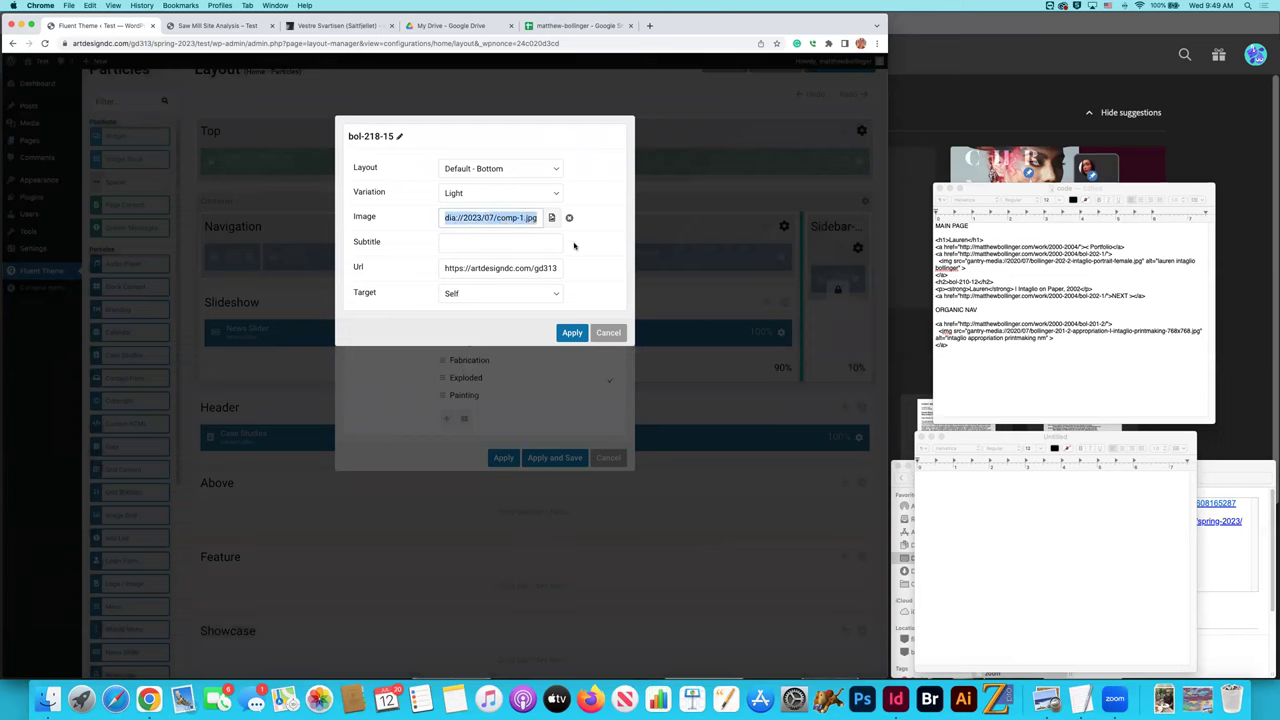
Copy the item's full comp-1.jpg image path into the blank text document, and leave the bol-218-15 item without applying changes.
click(484, 217)
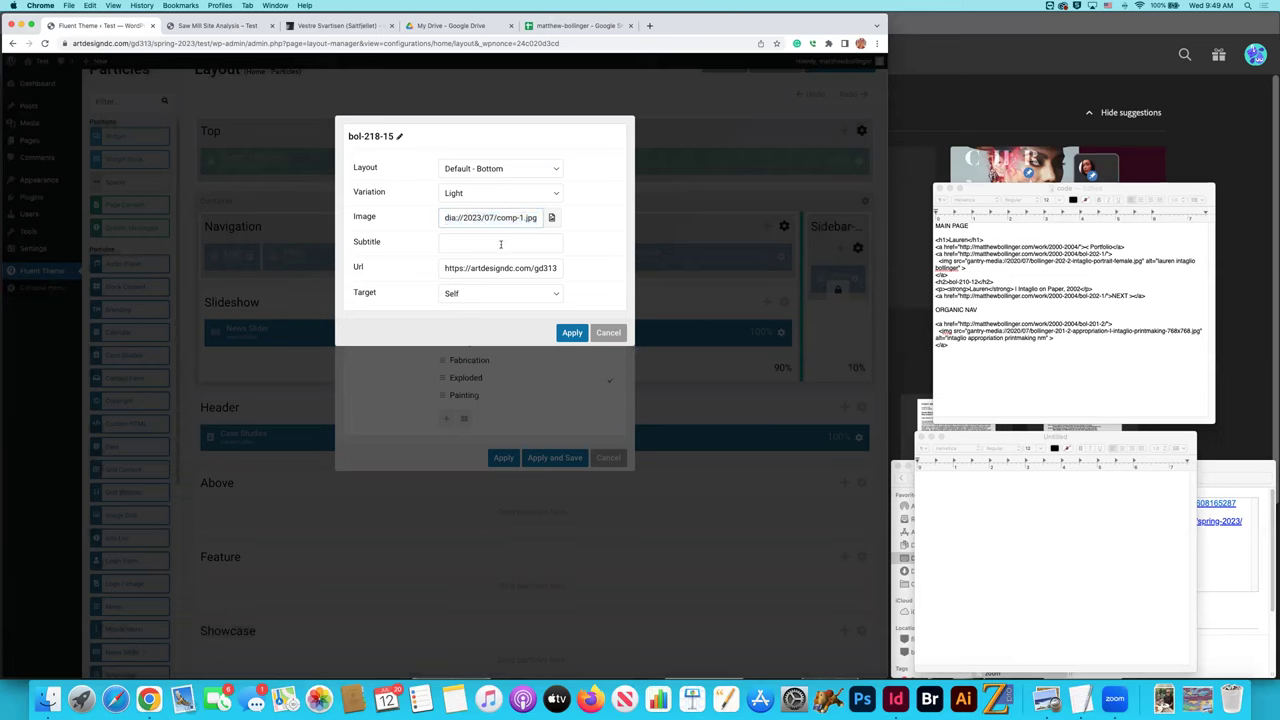
key(super+a)
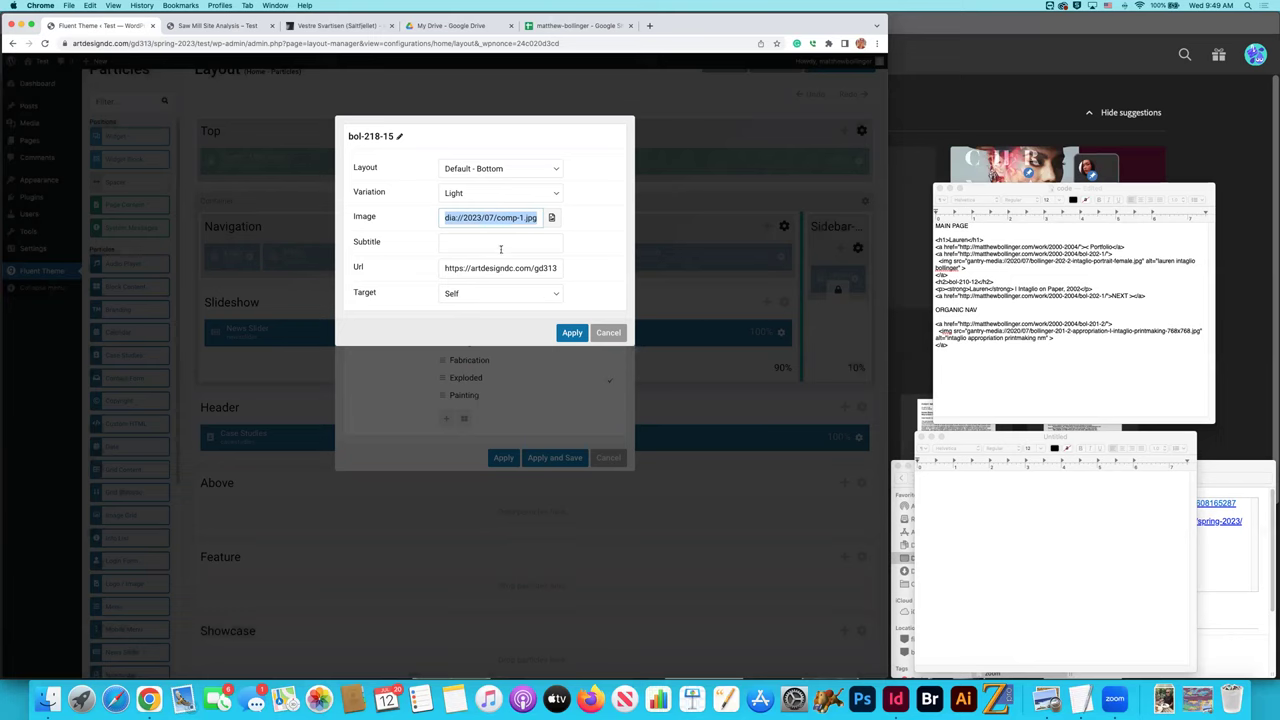
click(1011, 509)
key(super+v)
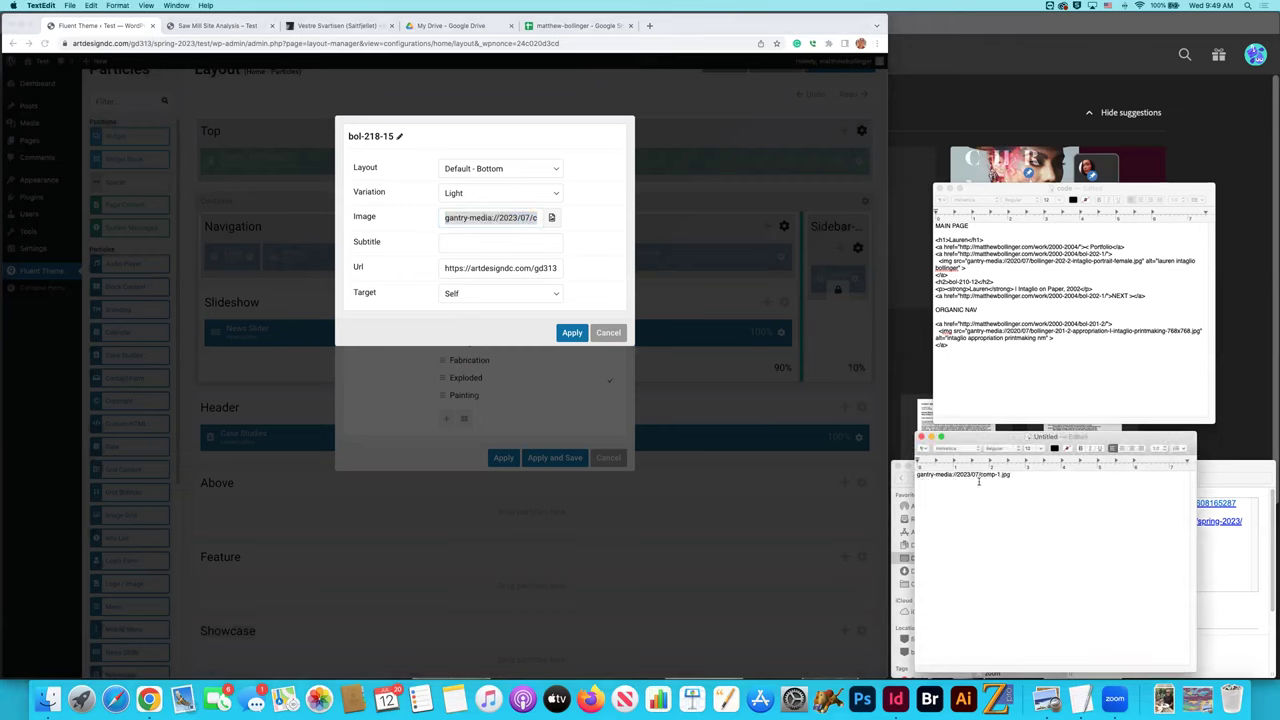
drag(1011, 474, 913, 474)
click(969, 532)
click(608, 333)
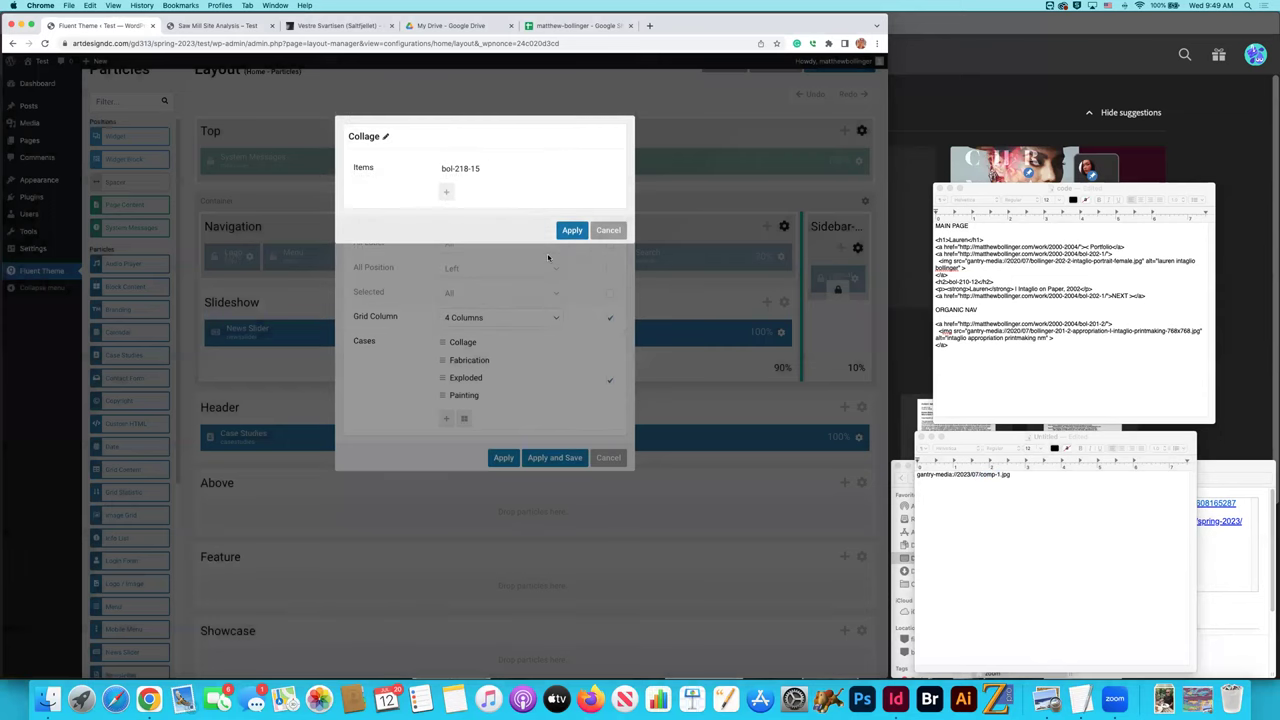
Reopen the bol-218-15 item and browse the gantry-media 2023/07 folder for its image.
click(472, 176)
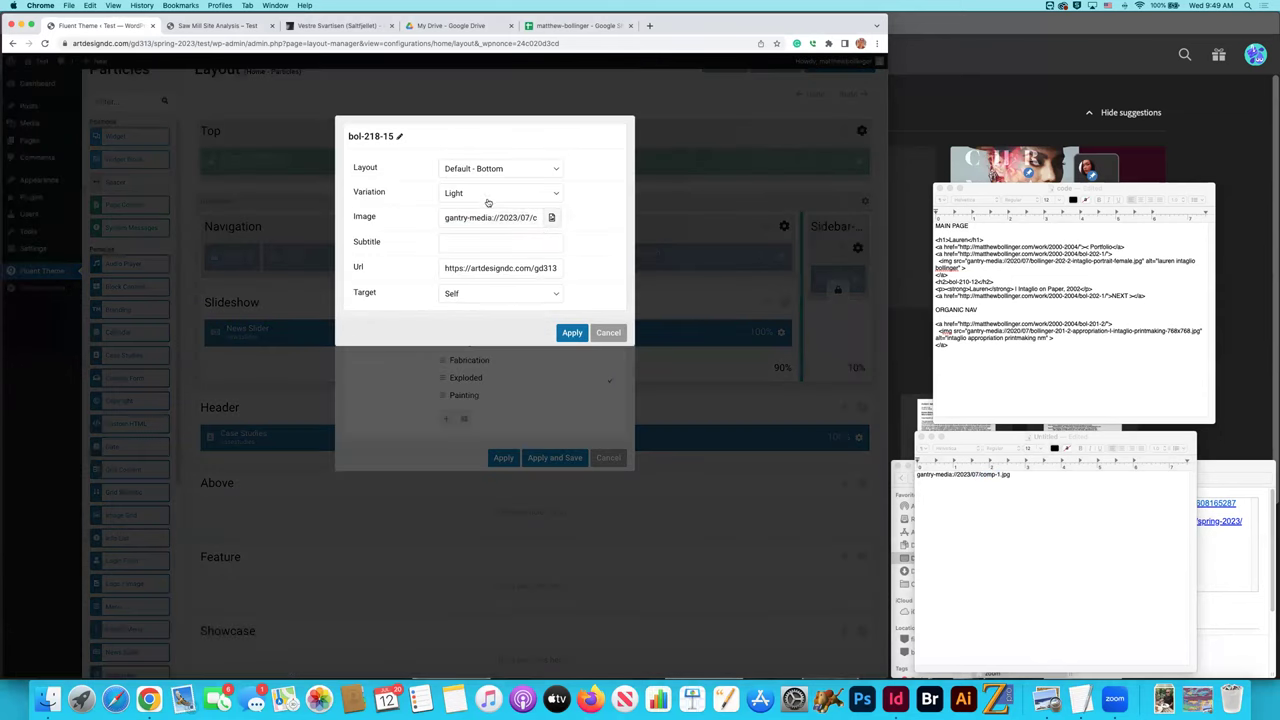
click(551, 217)
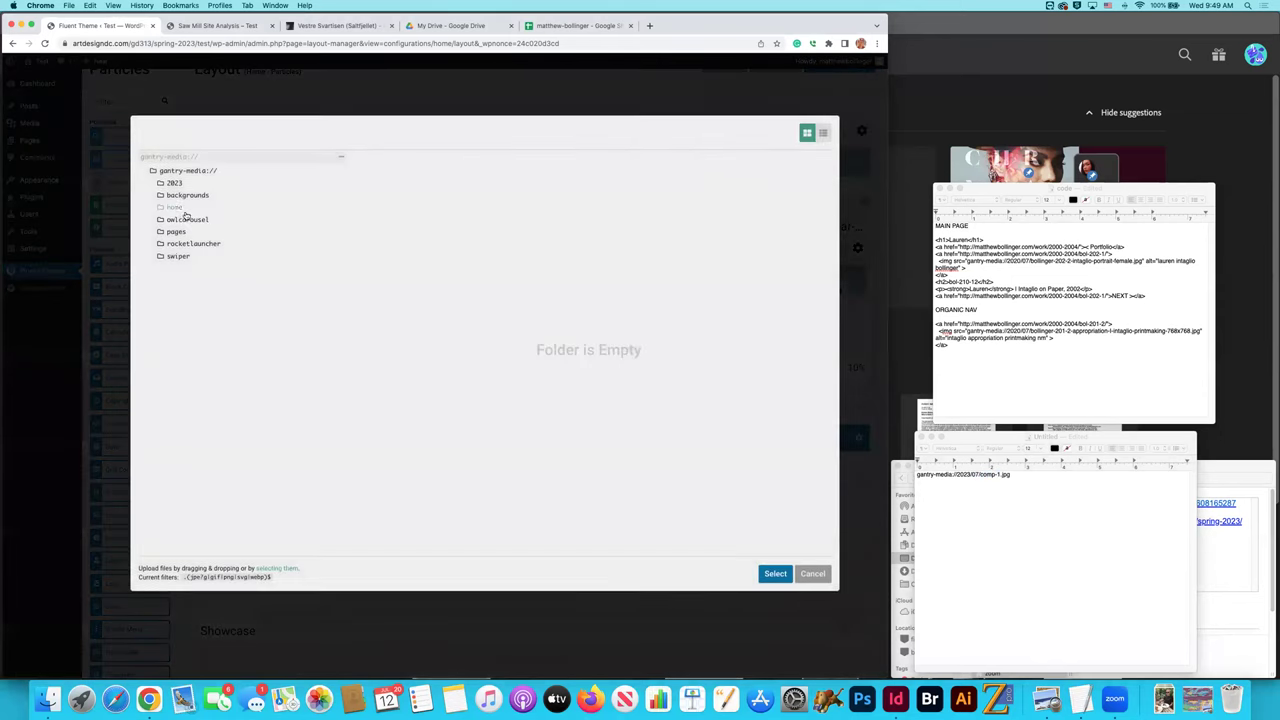
click(174, 183)
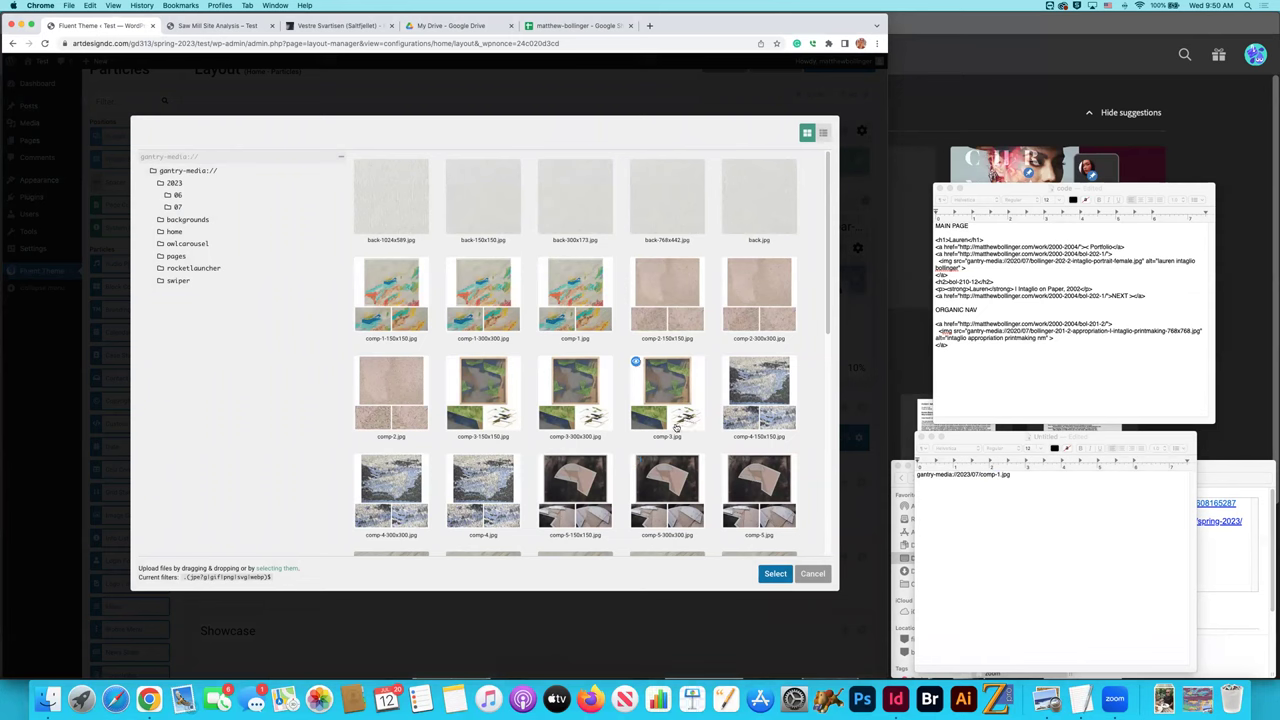
In the text document, add the heading Faultline above the comp-1.jpg path and the heading Exploded below it.
click(917, 476)
text(Faultline)
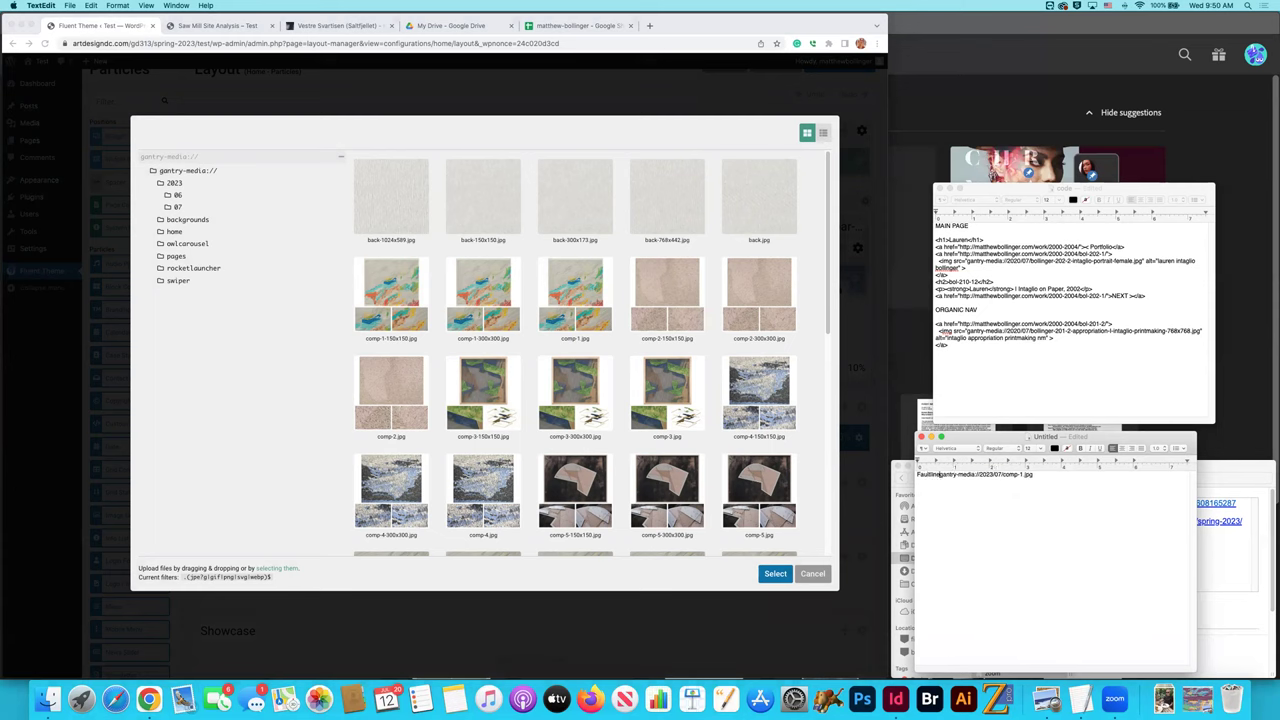
key(Return)
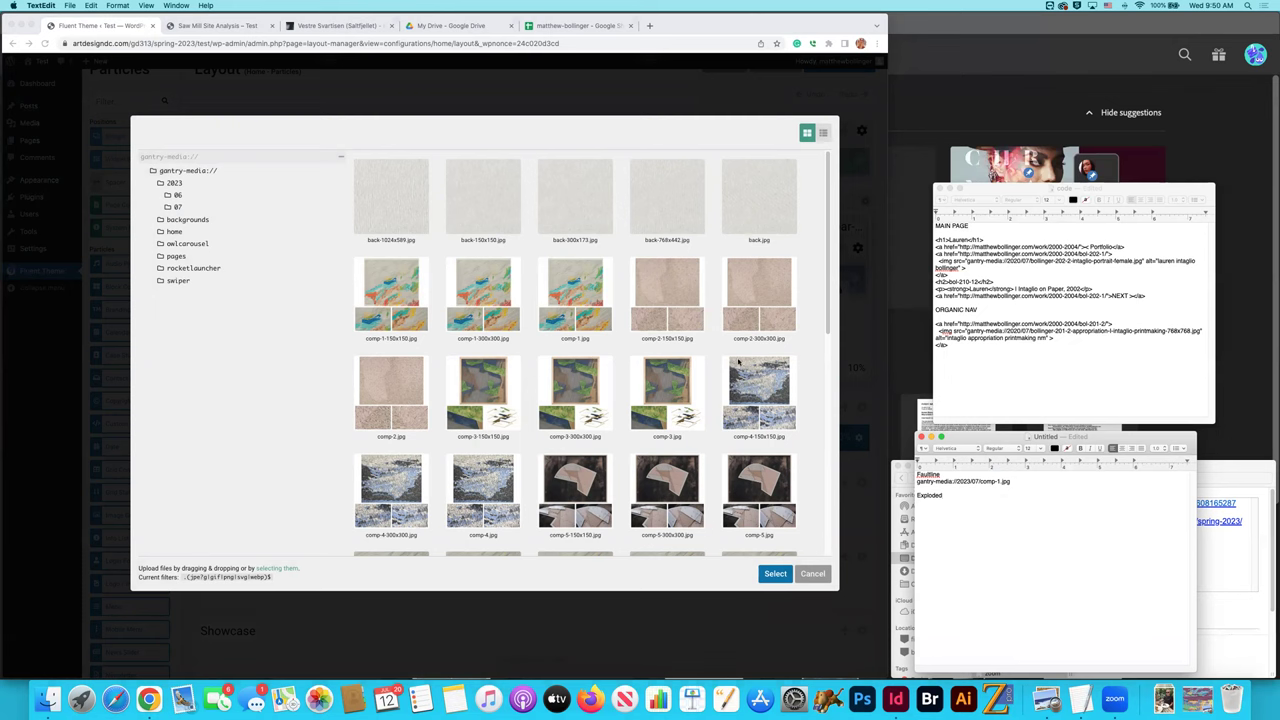
Choose comp-3.jpg as the item's image, copy its full path under the Exploded heading, and leave the item without applying.
click(686, 388)
click(677, 408)
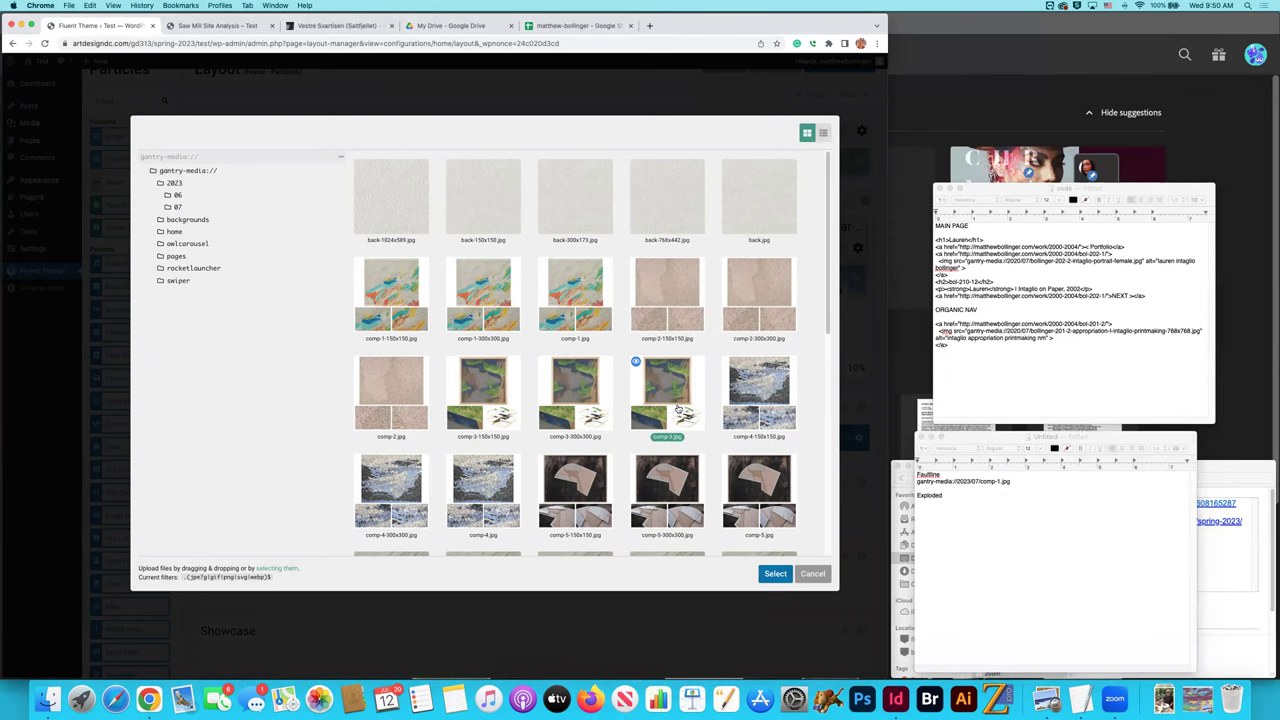
click(775, 573)
drag(468, 218, 518, 219)
key(super+a)
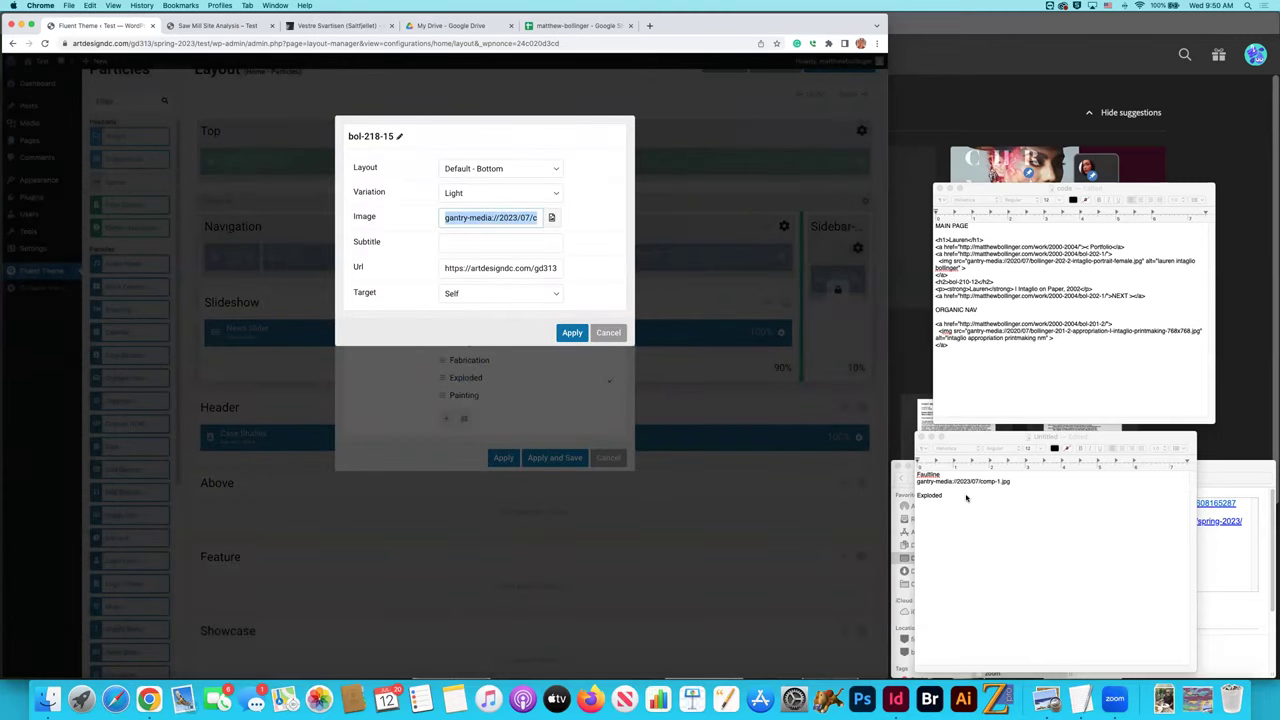
click(965, 494)
key(Return)
text(gantry-media://2023/07/comp-3.jpg)
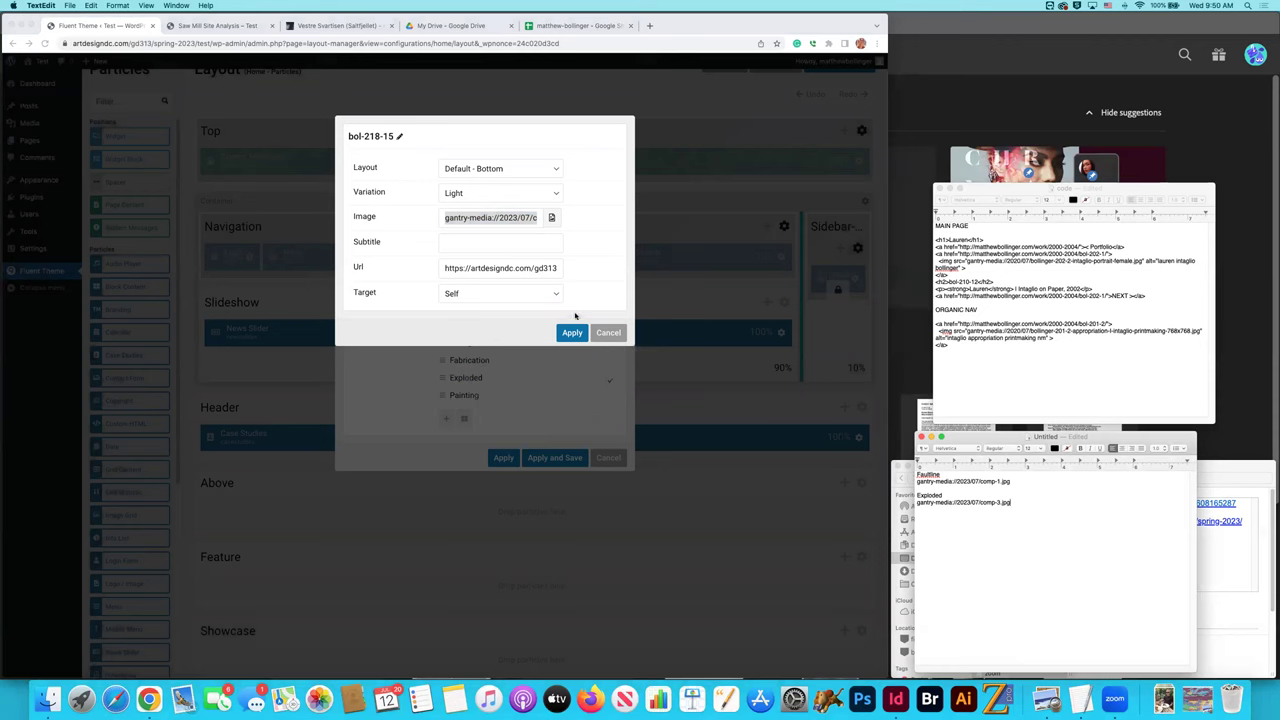
key(super+Tab)
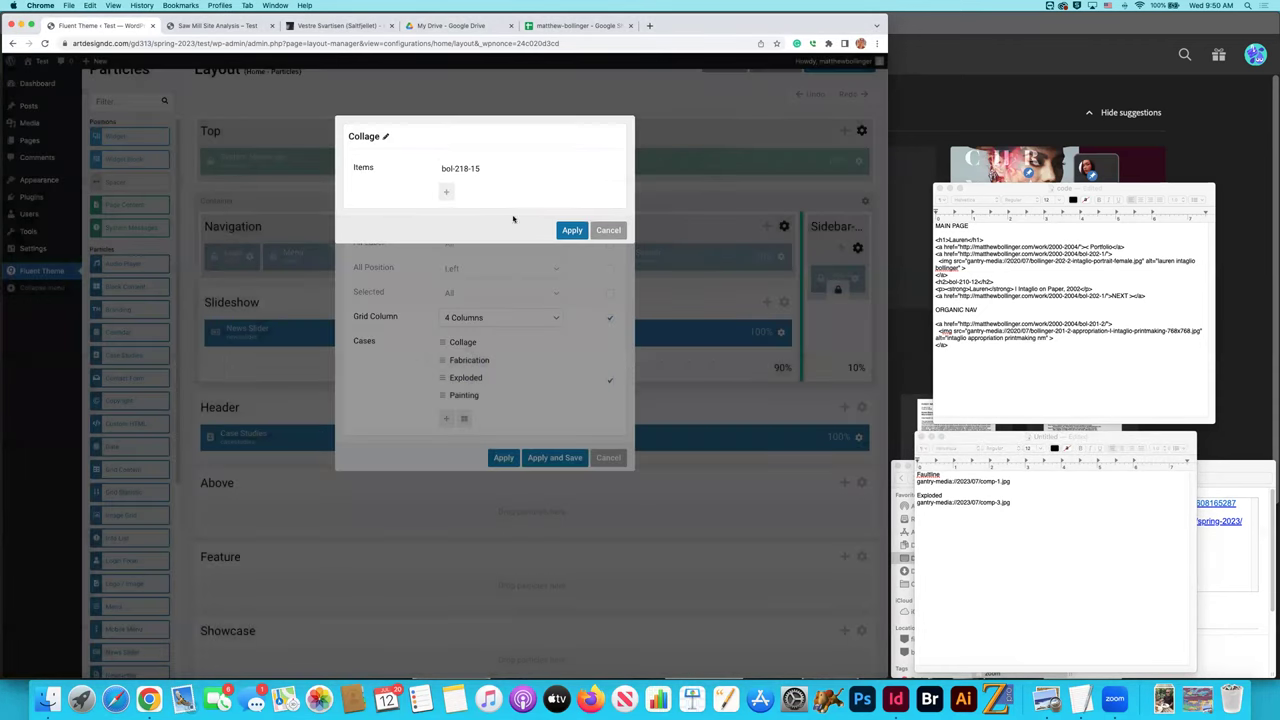
Reopen the bol-218-15 item and set its image to comp-2.jpg from the gantry-media 2023/07 folder.
click(542, 168)
click(551, 218)
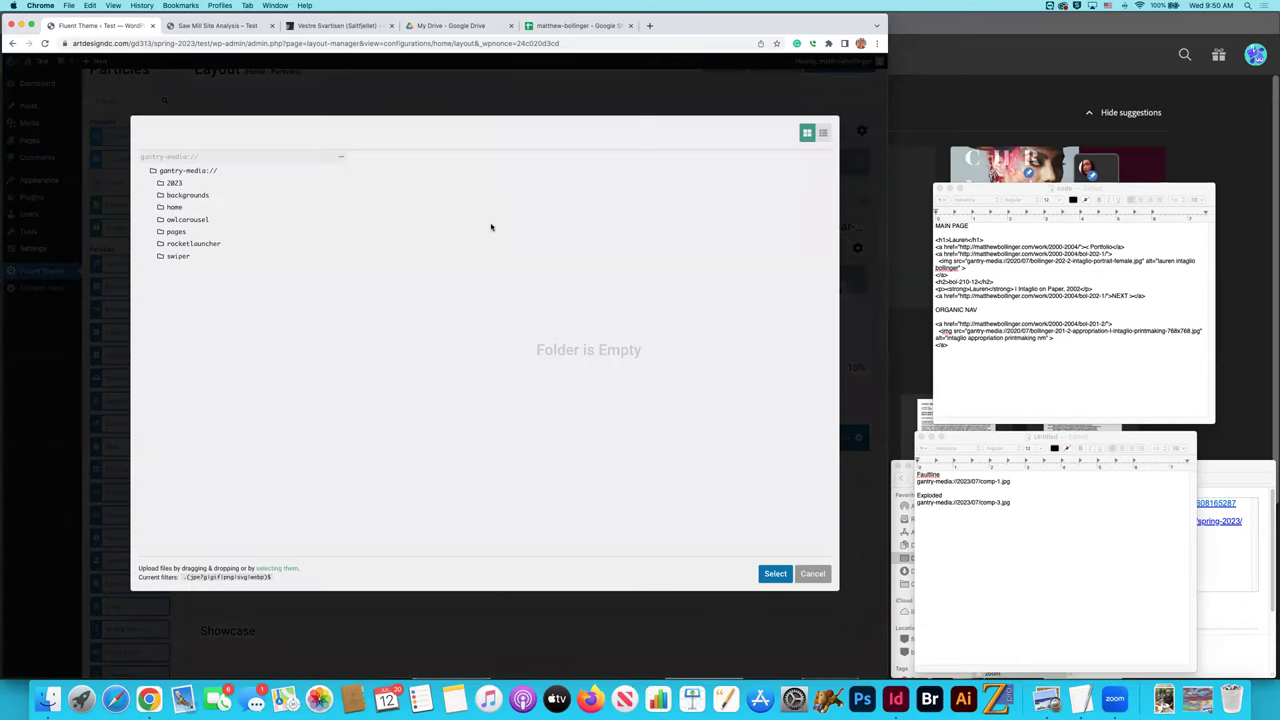
click(170, 183)
click(175, 207)
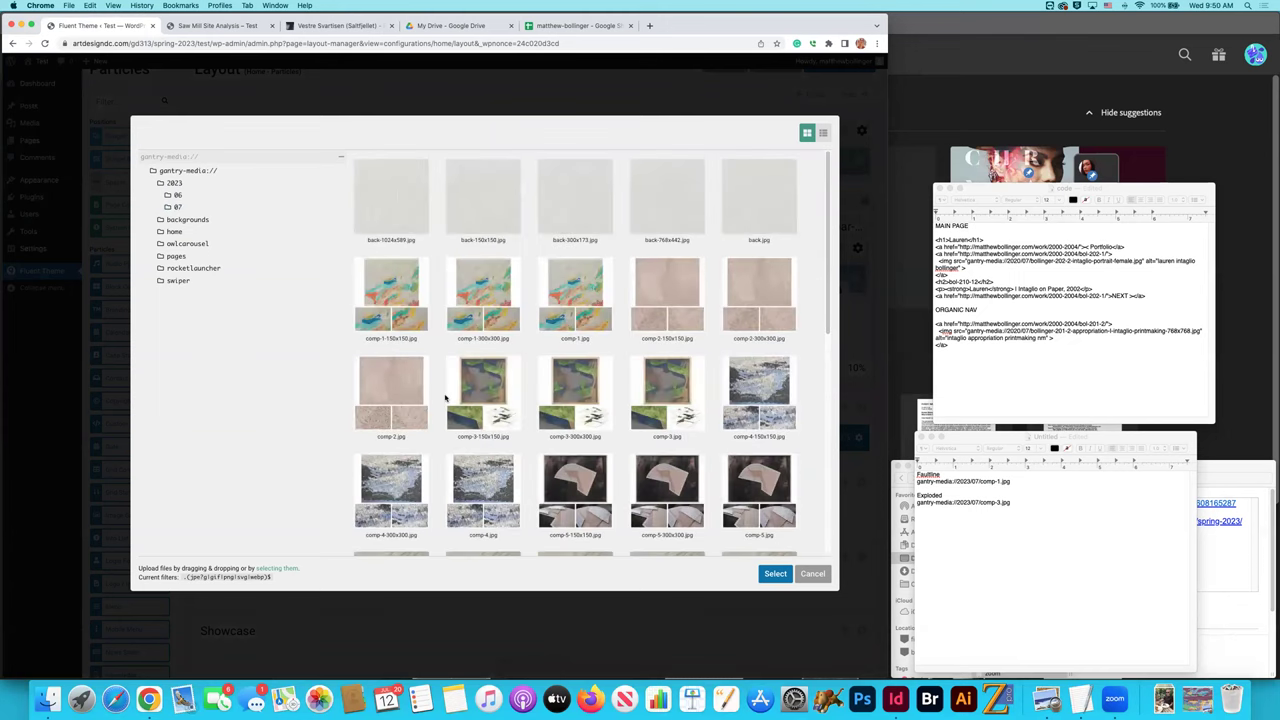
click(405, 398)
click(776, 575)
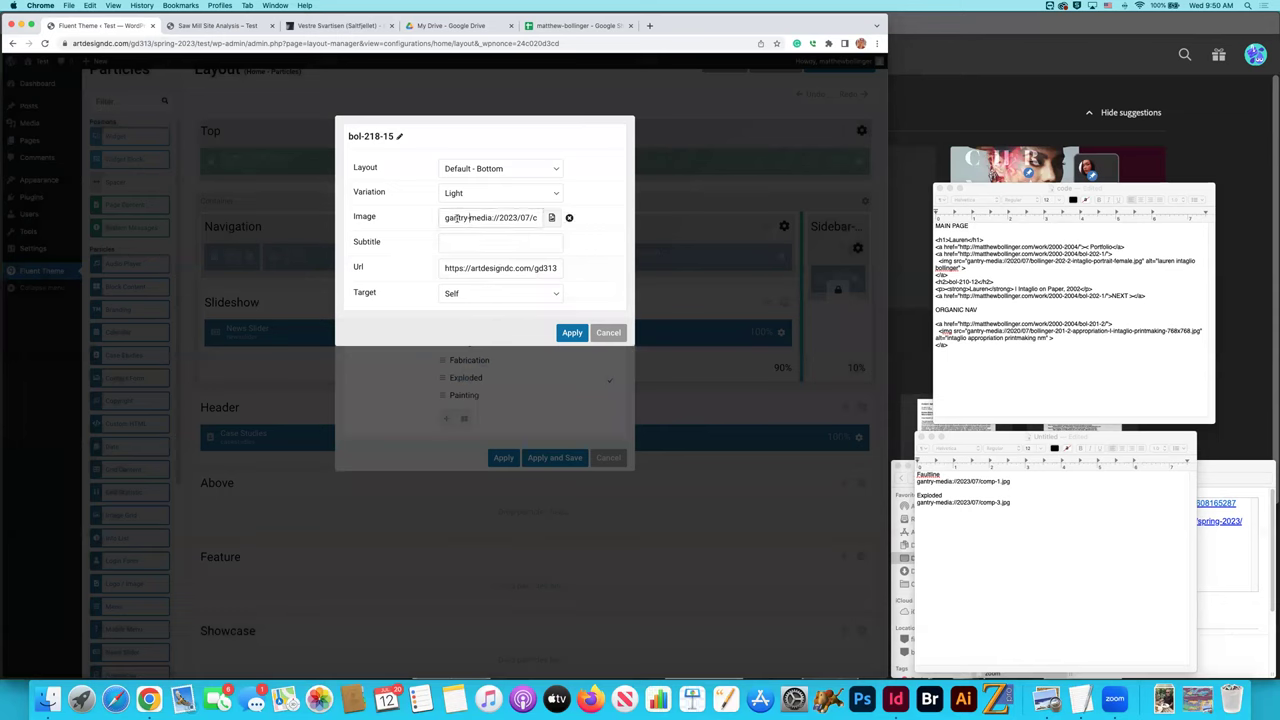
Copy the full comp-2.jpg path into the text document under a new heading, Caulfied.
triple_click(494, 218)
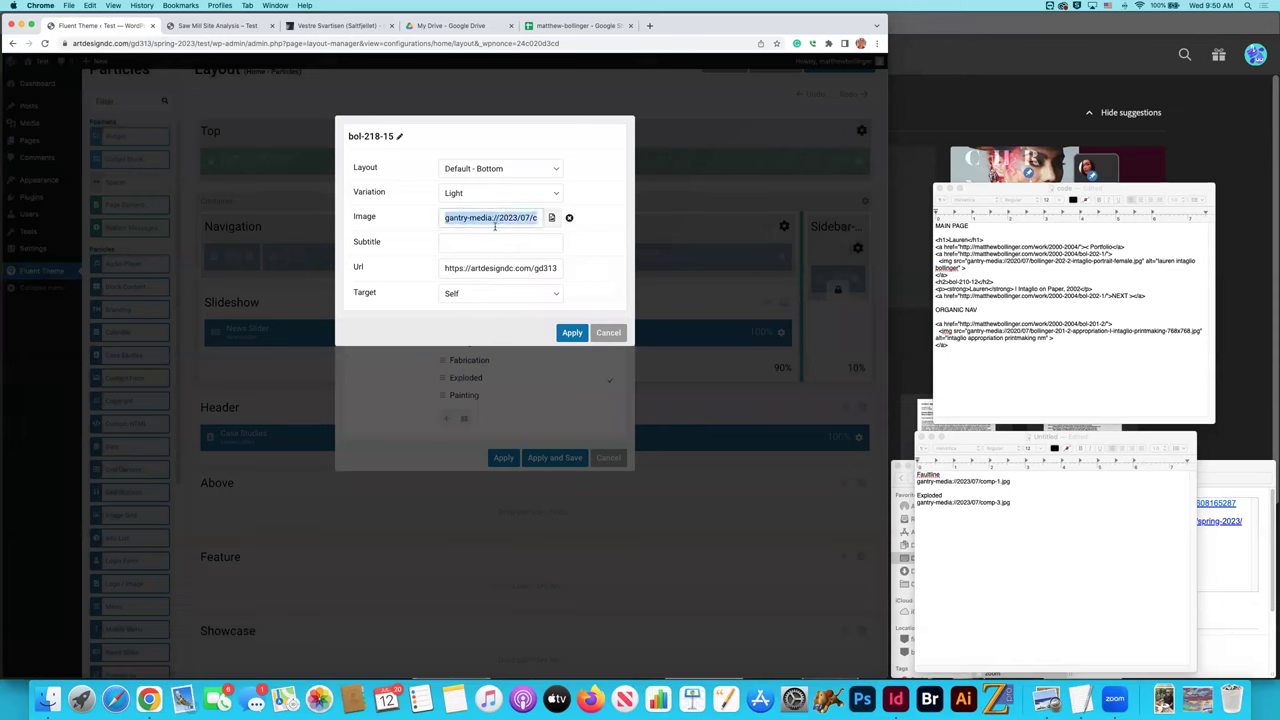
click(1050, 505)
text(Caulfied)
key(Return)
text(gantry-media://2023/07/comp-2.jpg)
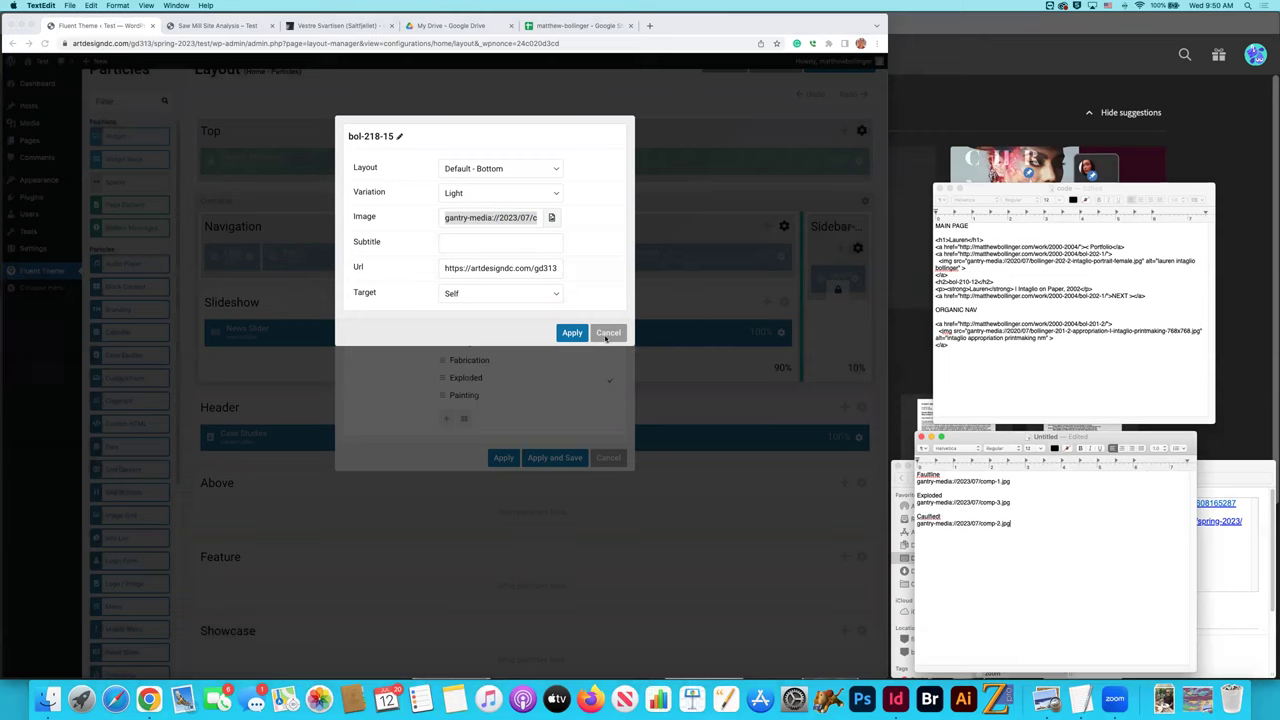
Set the bol-218-15 item's image to comp-4.jpg from the gantry-media 2023/07 folder.
click(551, 217)
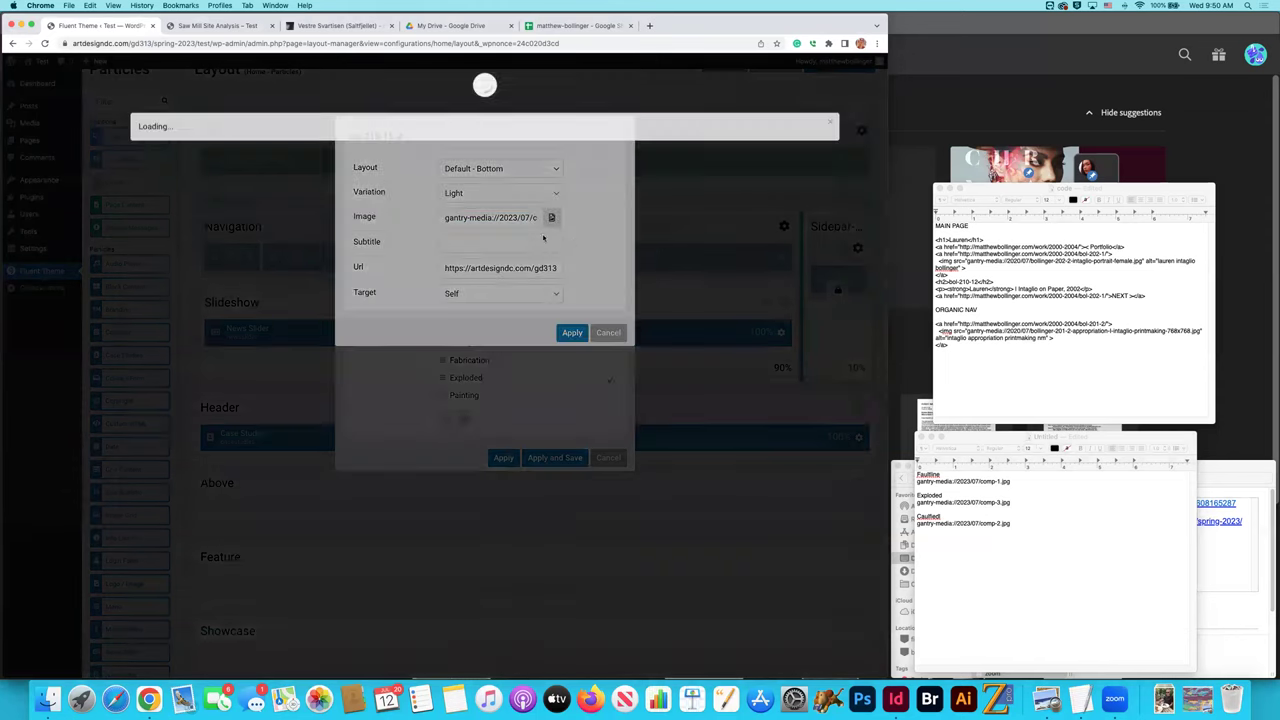
click(174, 183)
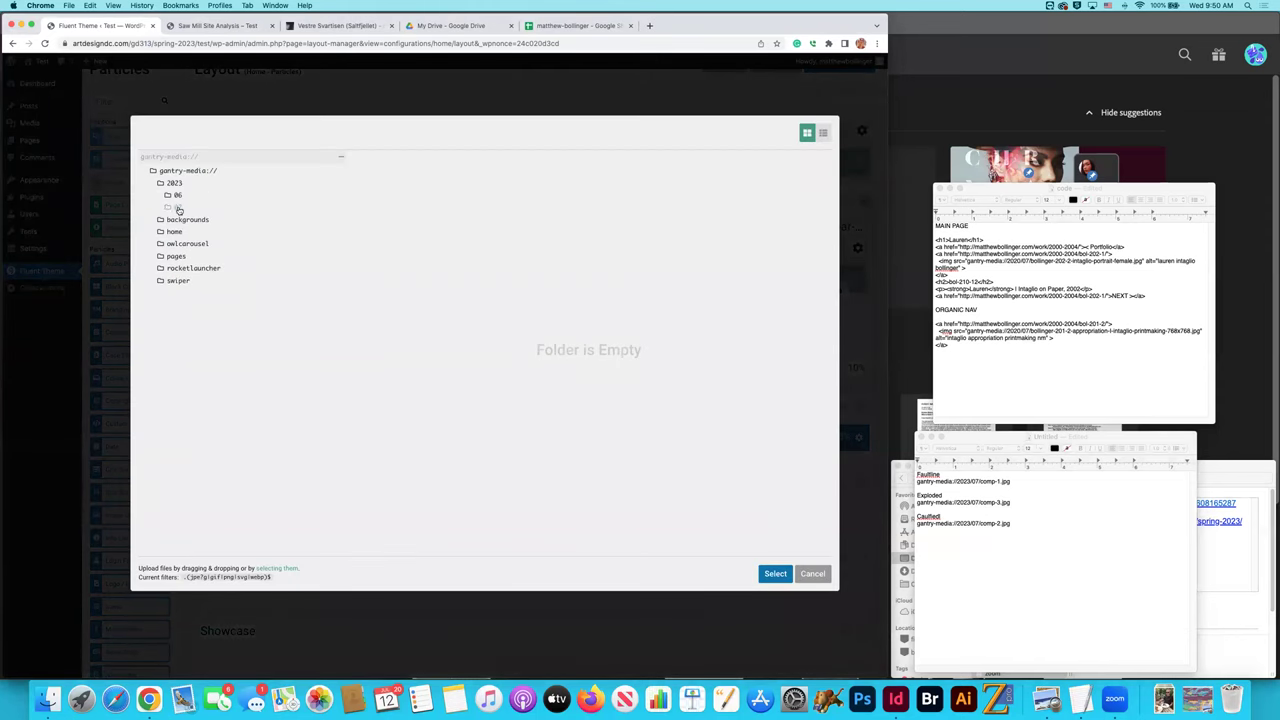
click(178, 207)
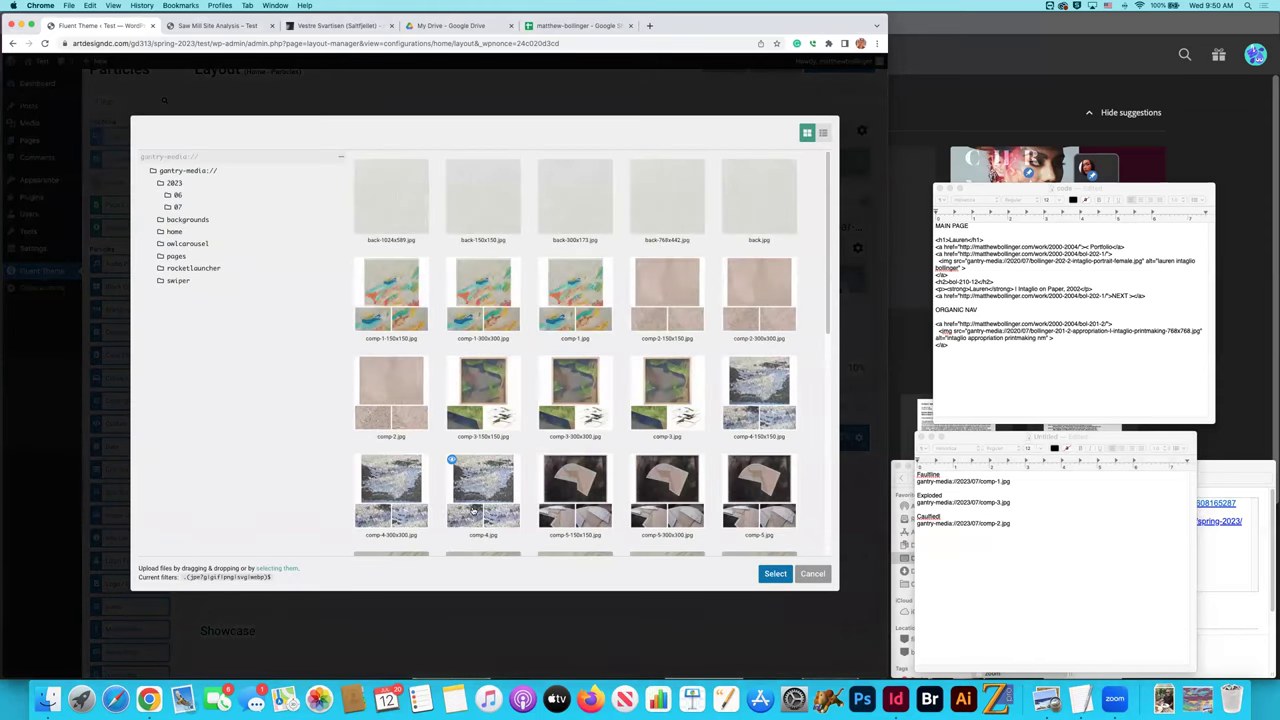
click(488, 495)
click(775, 573)
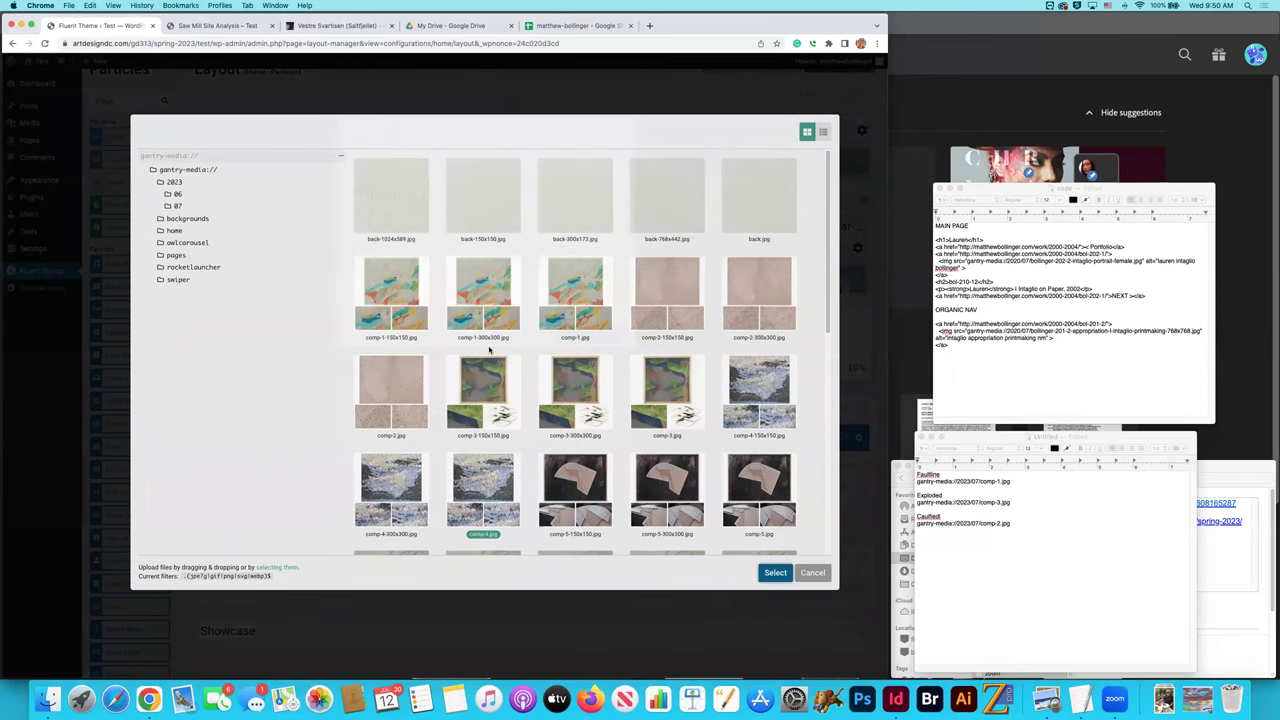
Copy the full comp-4.jpg path into the text document under the heading Glacier, and leave the item without applying changes.
drag(469, 218, 503, 218)
key(super+a)
key(super+c)
click(1041, 525)
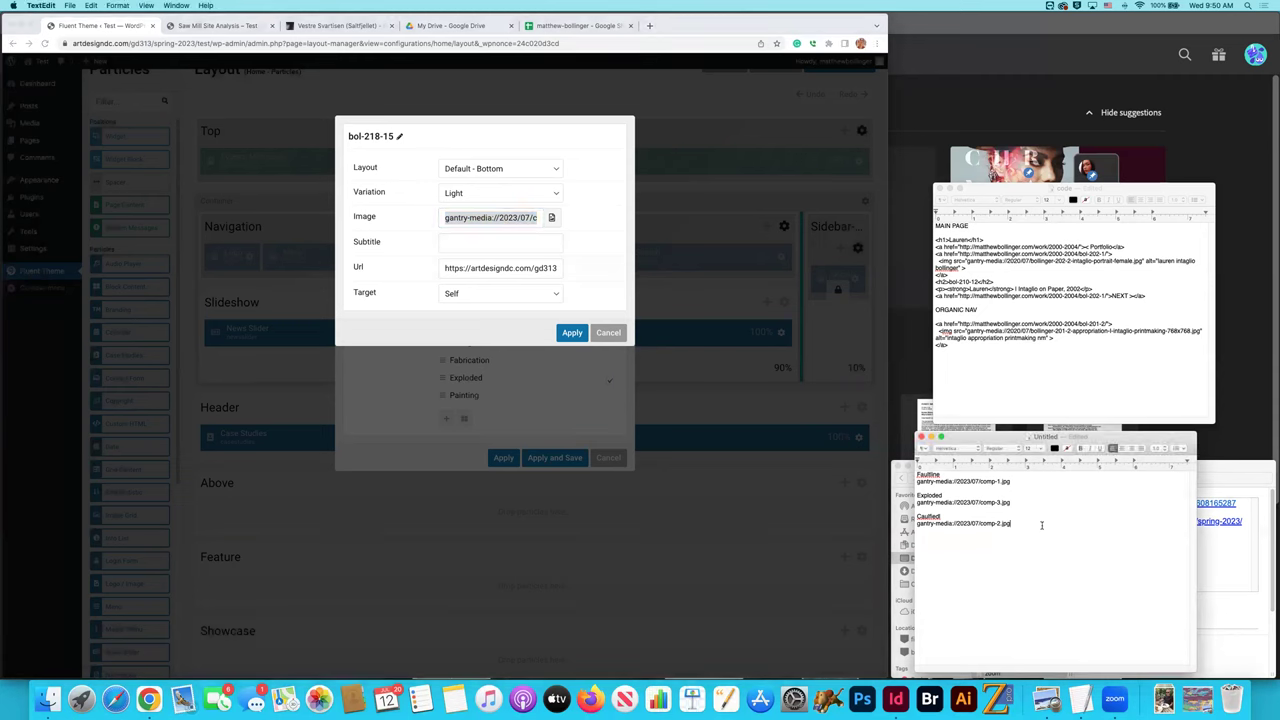
key(super+v)
click(917, 538)
text(Glacier)
key(Return)
click(626, 349)
click(608, 332)
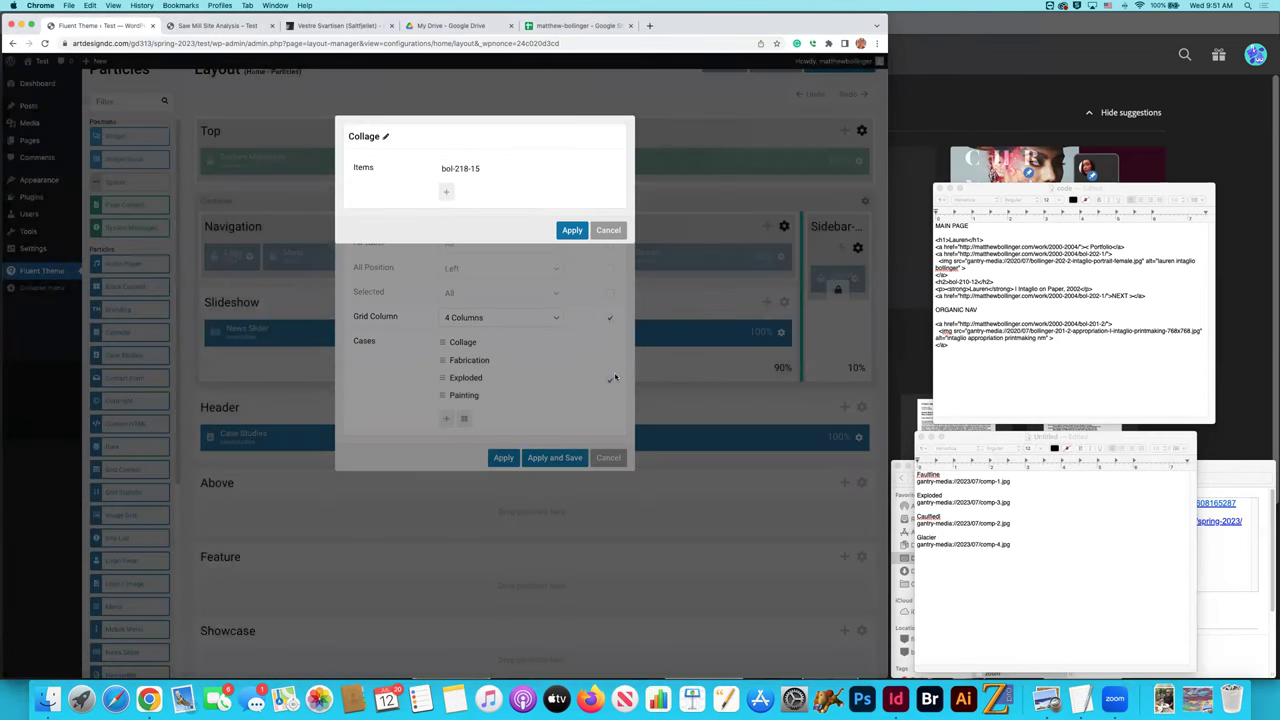
Reopen the bol-218-15 item and set its image to comp-5.jpg from the gantry-media 2023/07 folder.
click(453, 178)
click(551, 220)
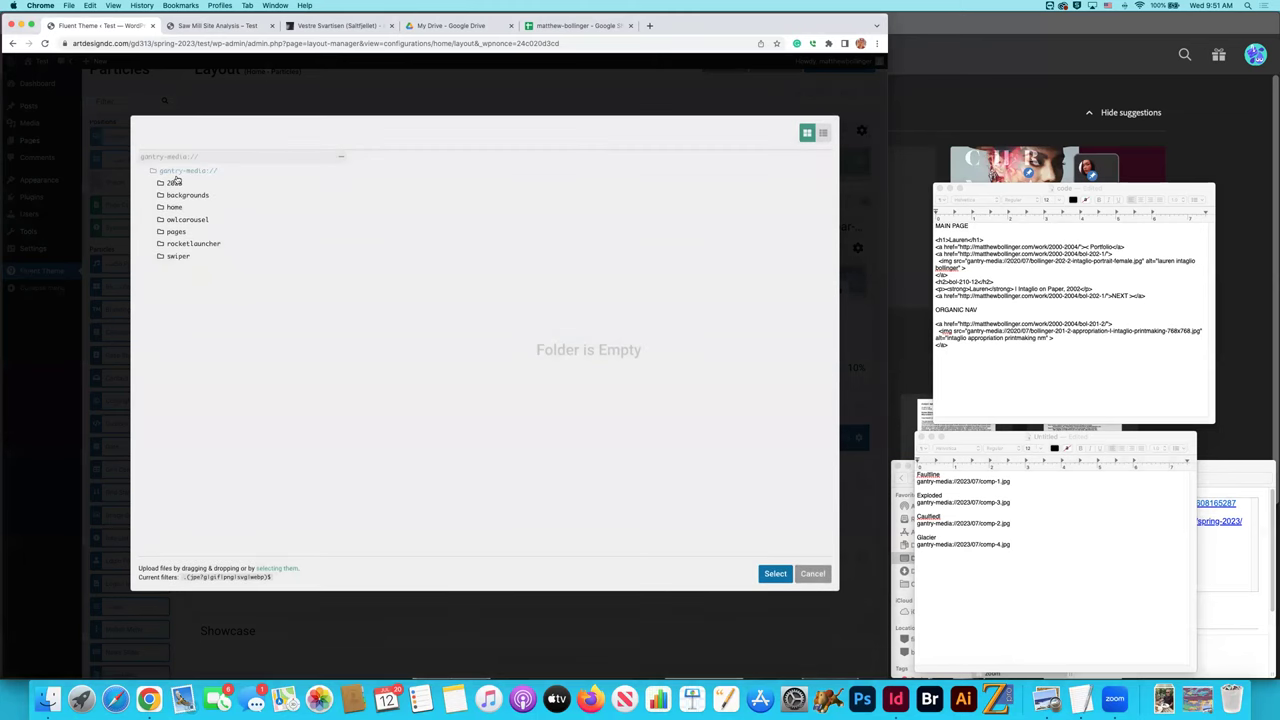
click(178, 207)
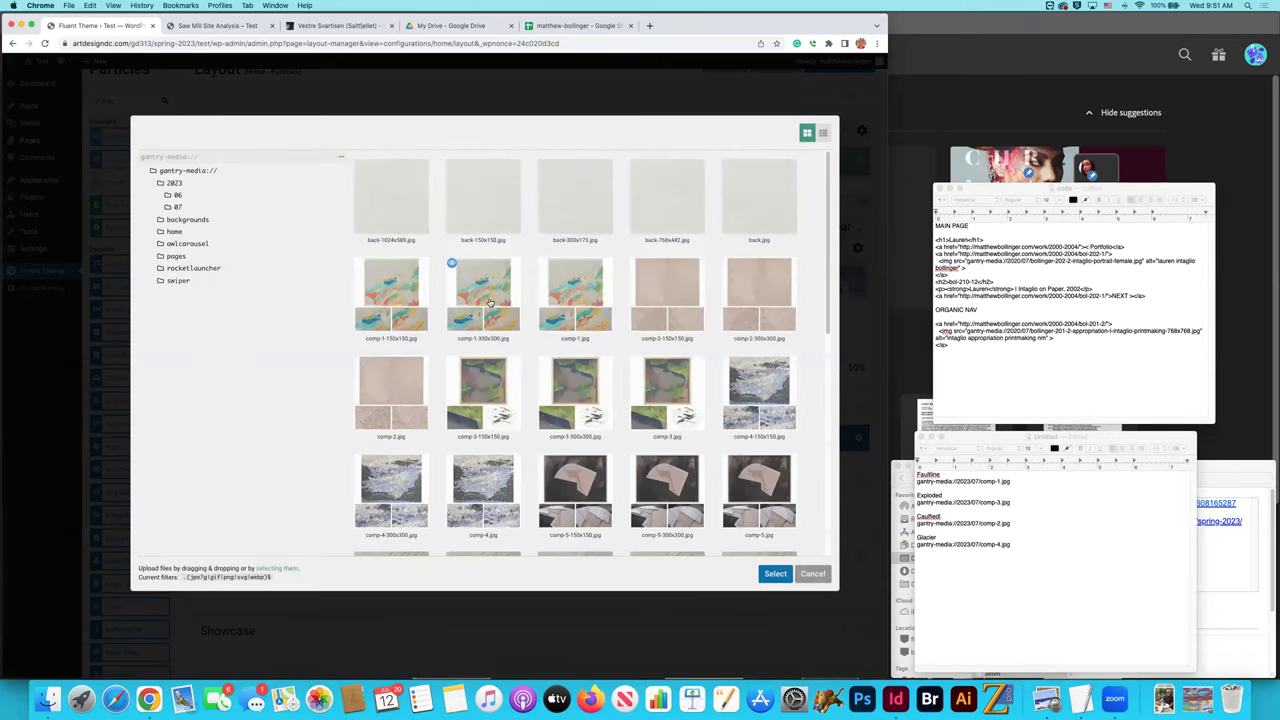
scroll(771, 434, down, 2)
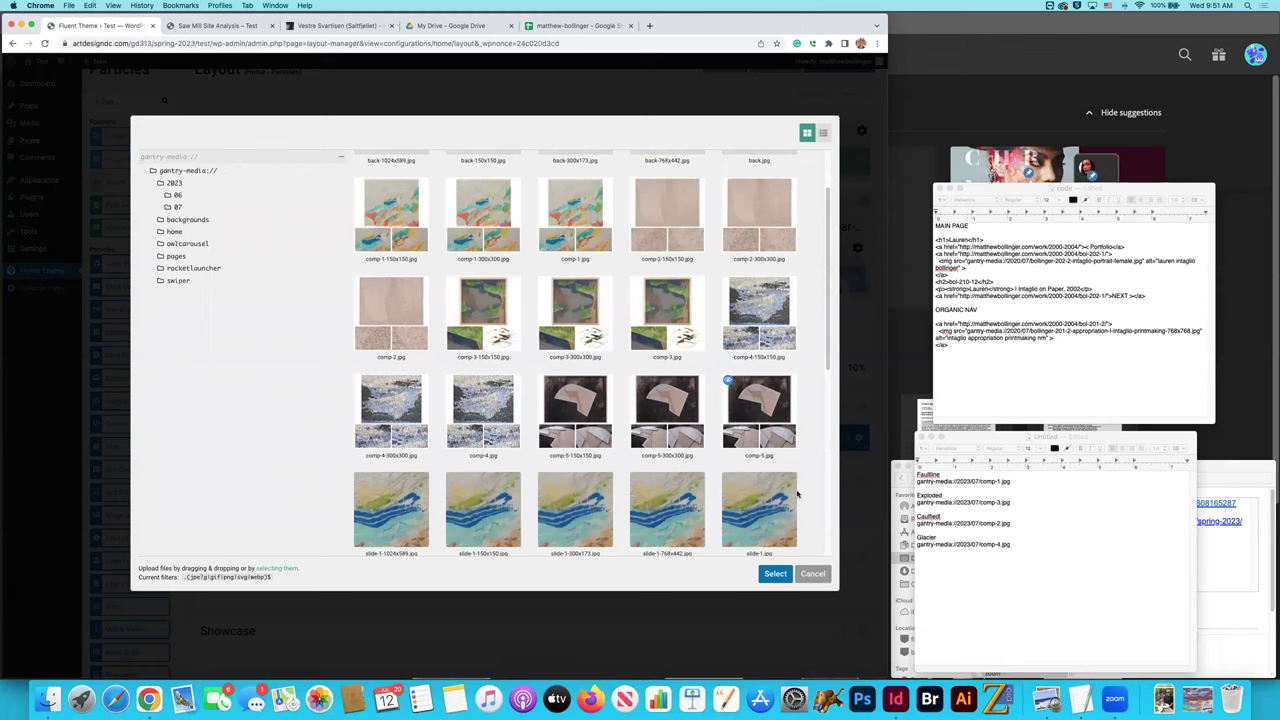
click(771, 434)
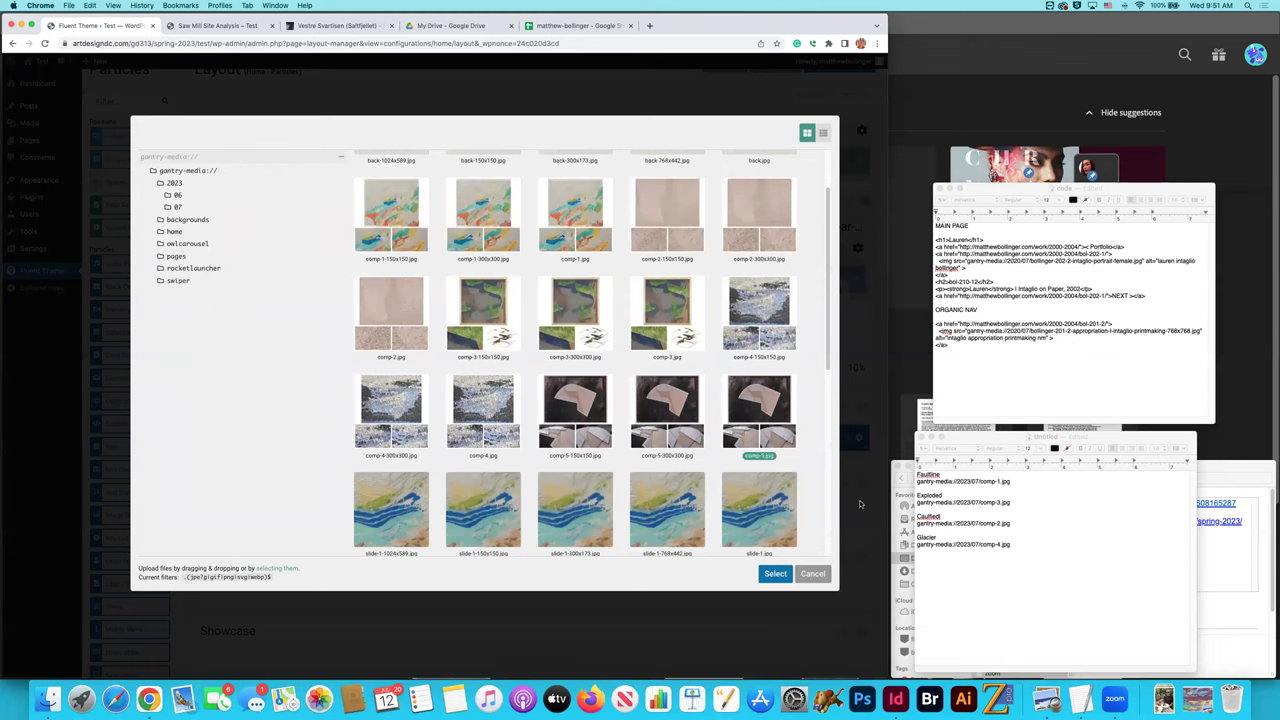
click(777, 574)
Copy the full comp-5.jpg path into the text document under the heading Sawmill.
drag(464, 217, 521, 217)
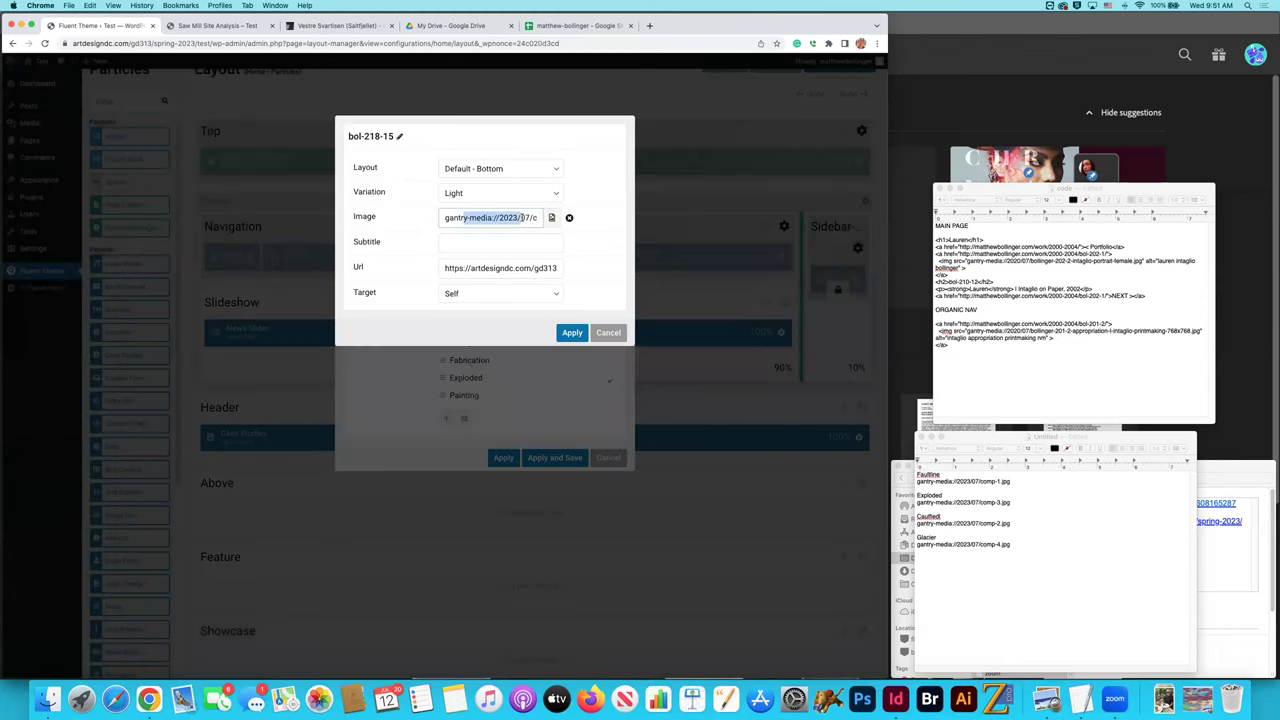
key(super+a)
key(super+c)
click(1024, 547)
key(Return)
key(Return)
key(super+v)
click(917, 558)
text(Sawmill)
key(Return)
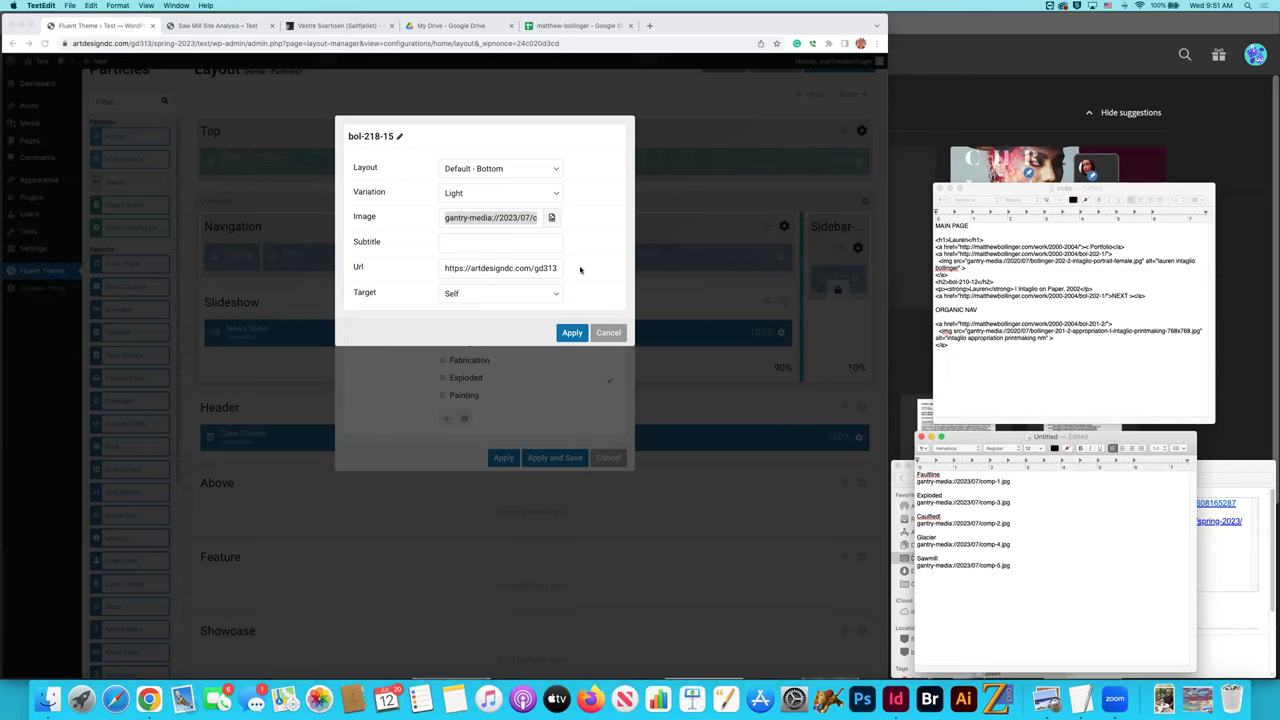
Close the bol-218-15 item, the Collage case and the Case Studies particle without applying any changes.
click(616, 340)
click(608, 333)
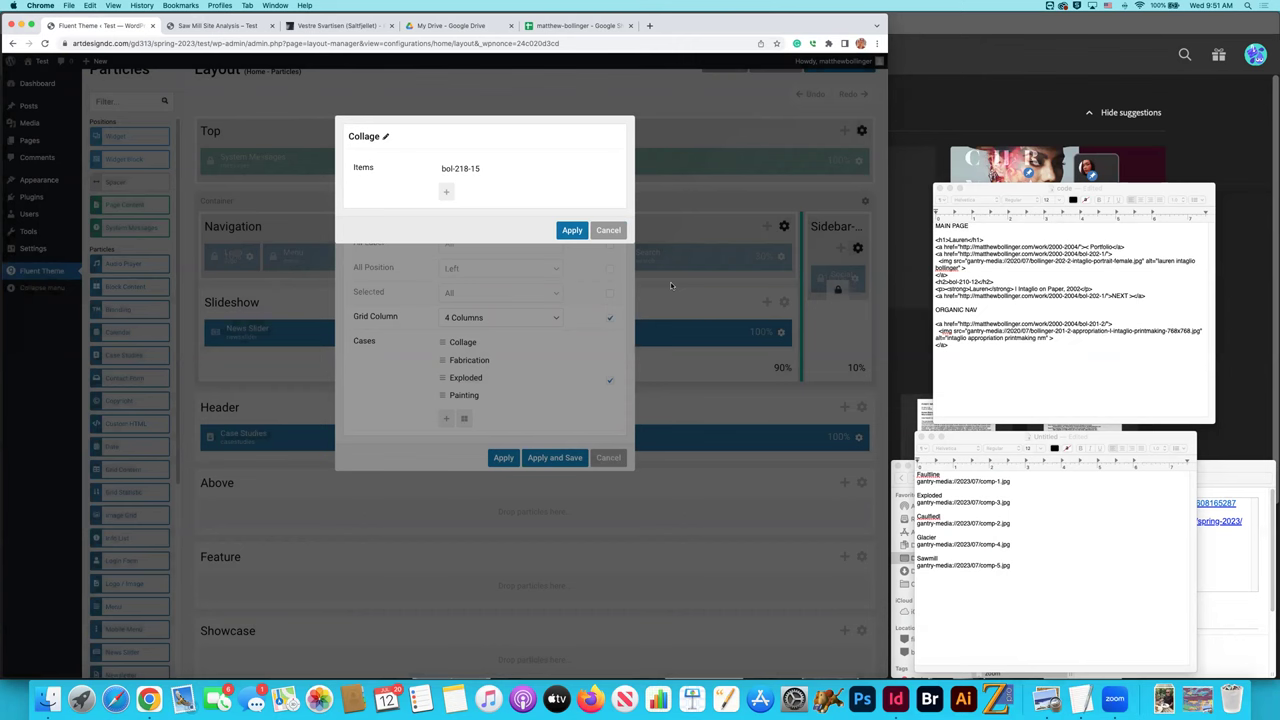
click(608, 230)
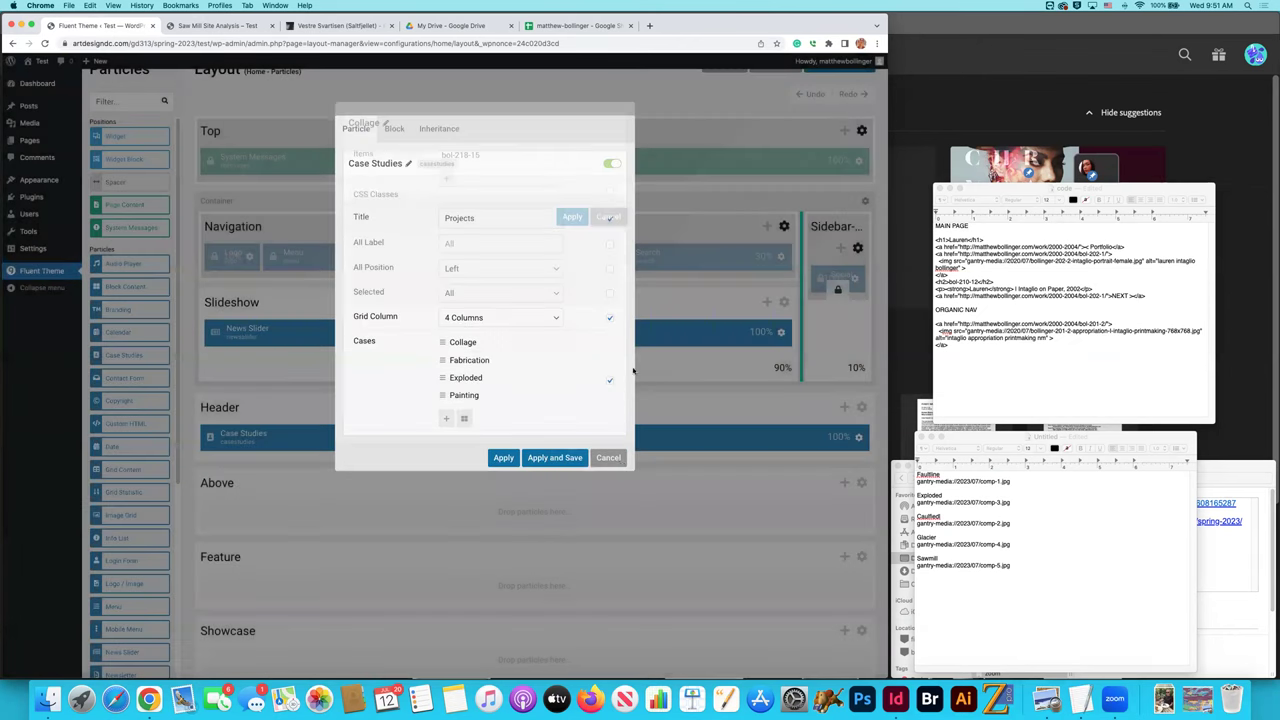
click(609, 458)
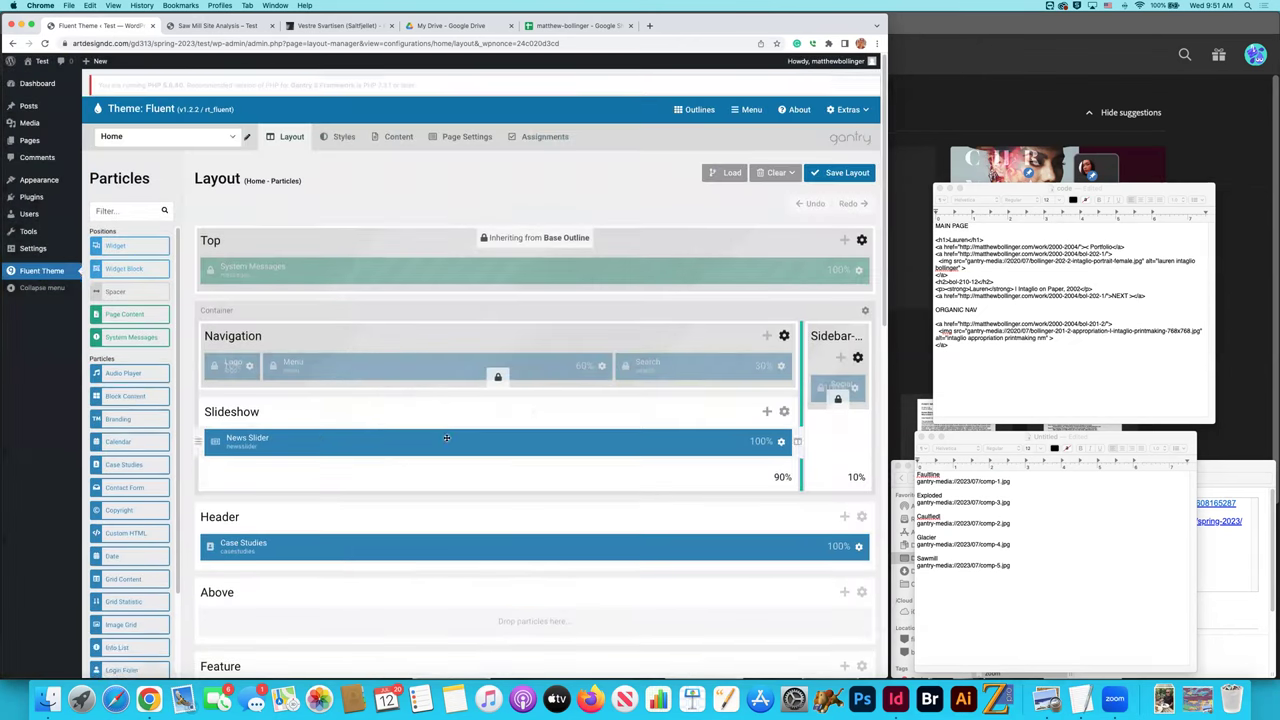
Switch the layout editor from the Home outline to the Bol-210-12 outline.
click(181, 137)
scroll(187, 201, down, 1)
scroll(187, 201, down, 5)
scroll(187, 202, up, 10)
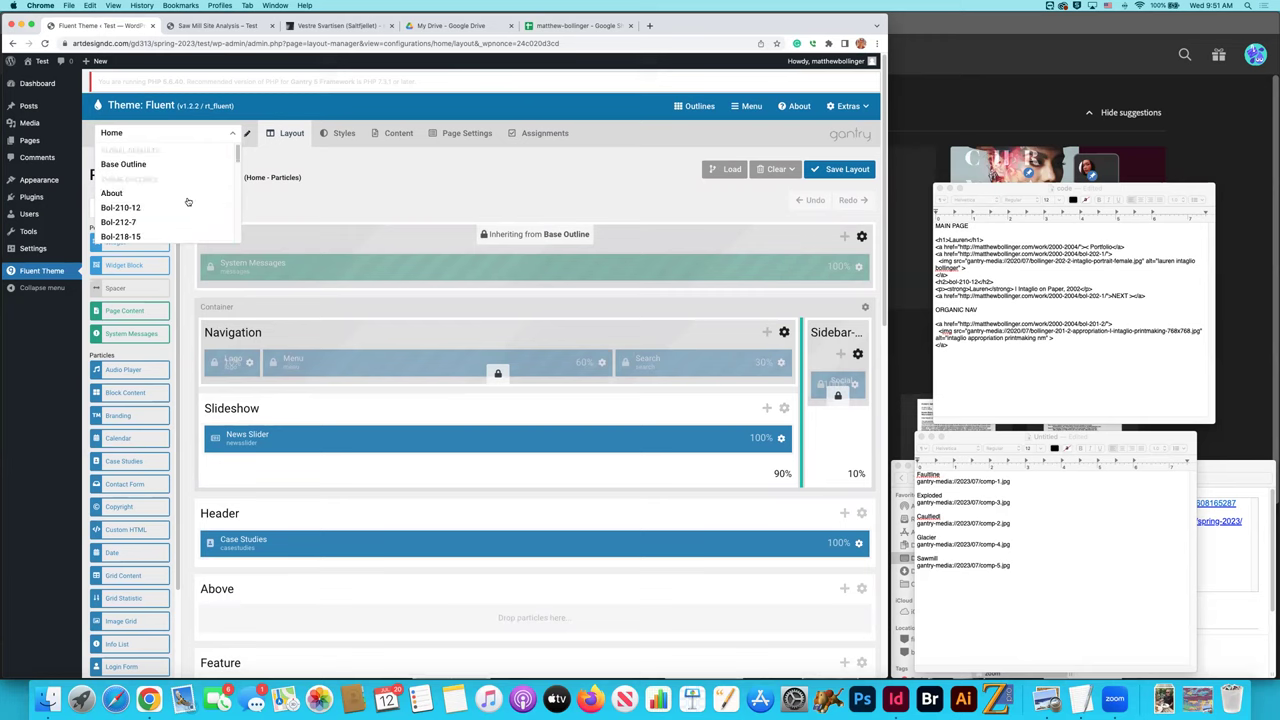
scroll(180, 203, down, 2)
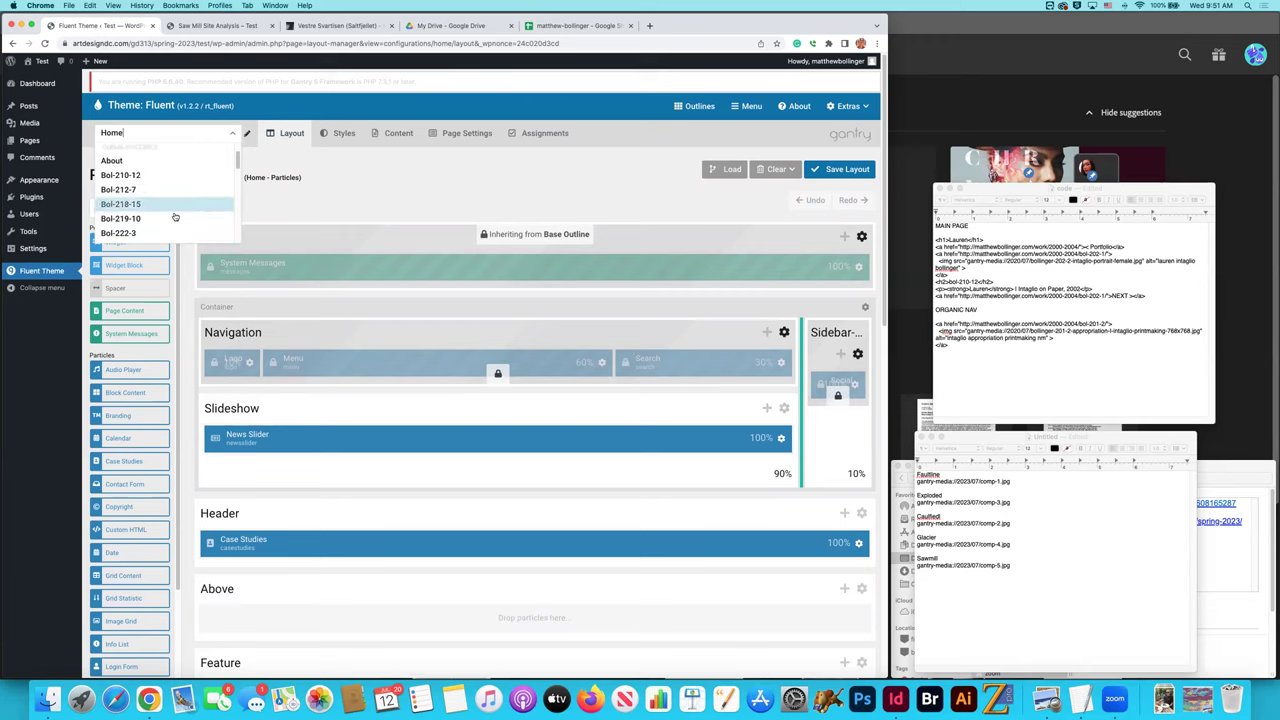
click(122, 175)
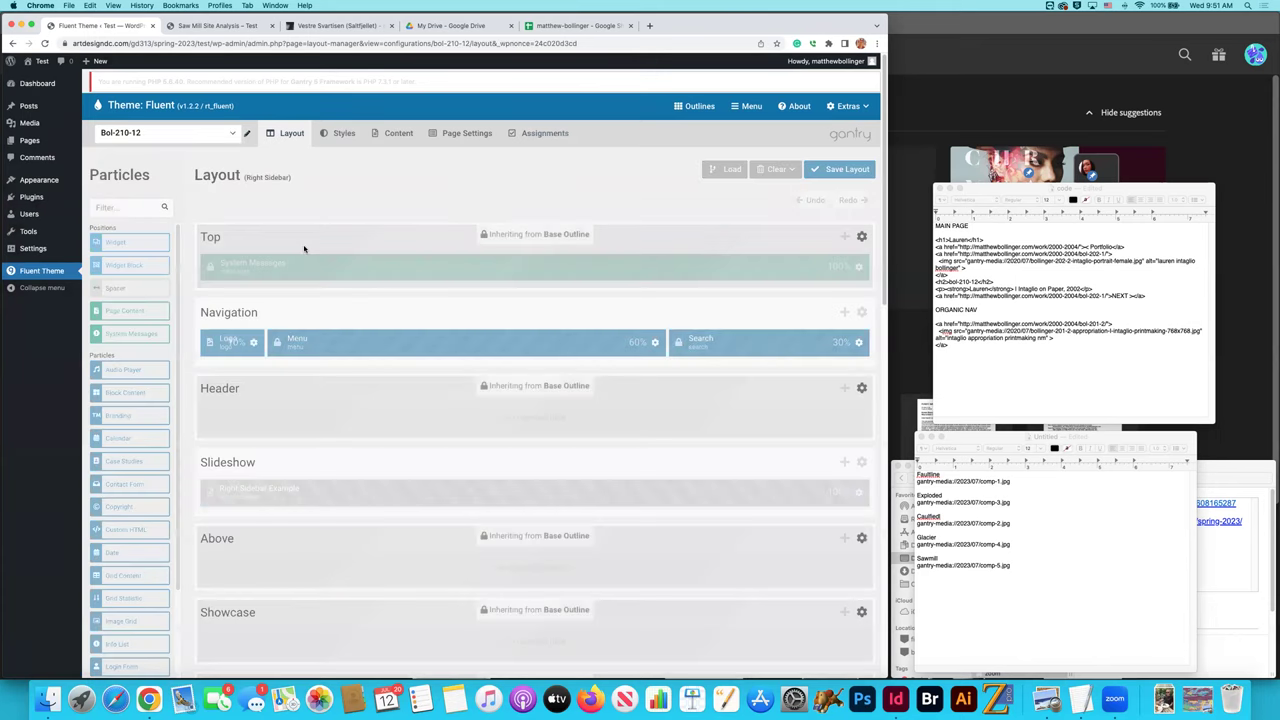
Replace the image source in the Mainbar's H2 Heading HTML with the Sawmill path gantry-media://2023/07/comp-5.jpg and save the layout.
scroll(457, 312, down, 10)
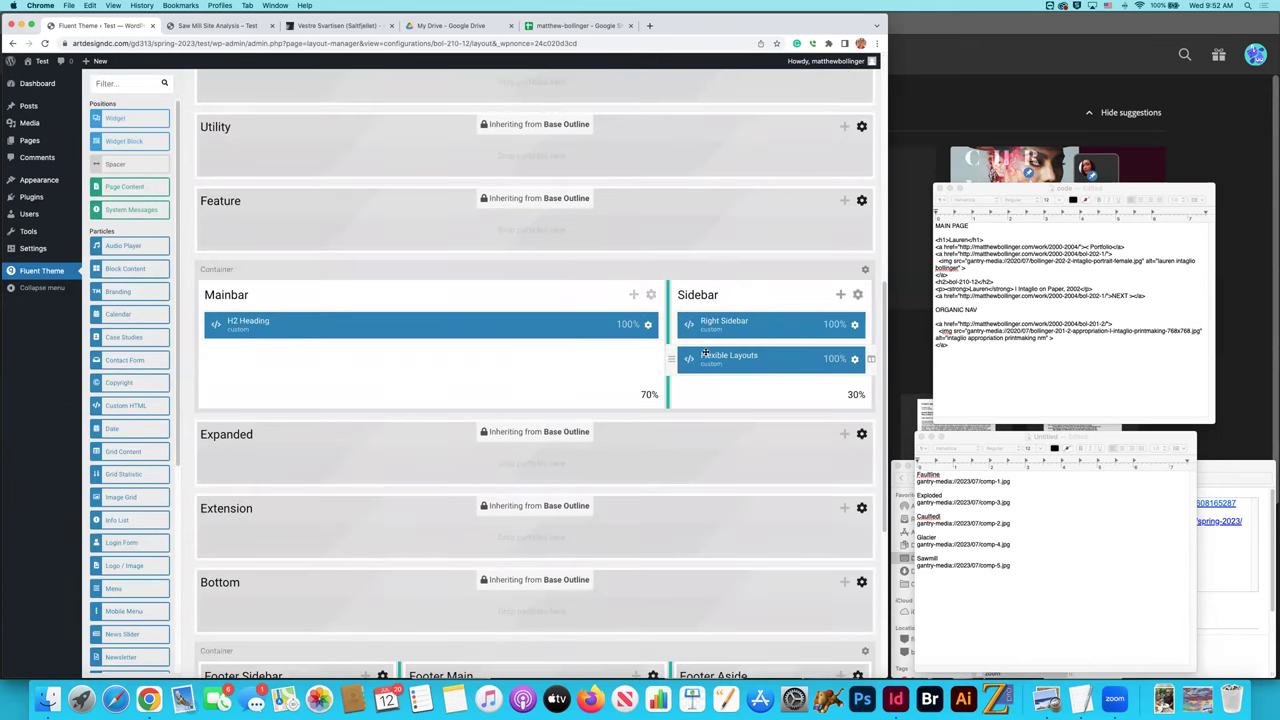
click(621, 330)
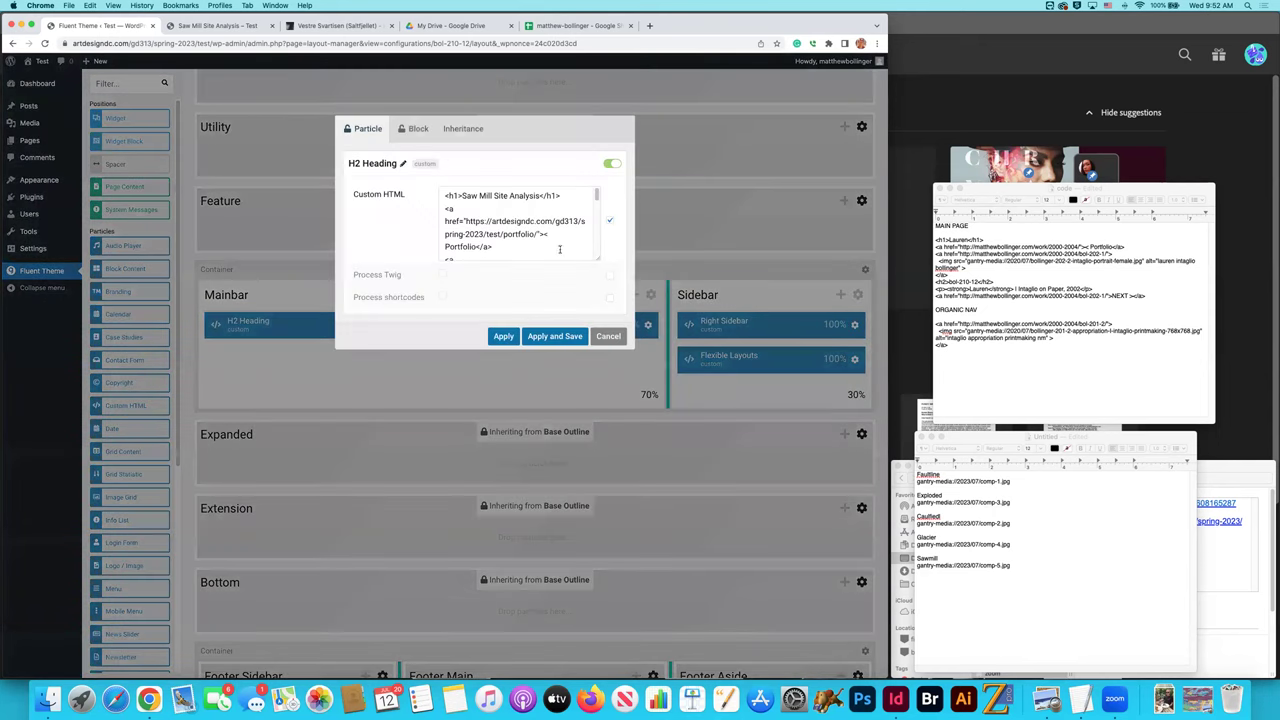
drag(600, 257, 600, 497)
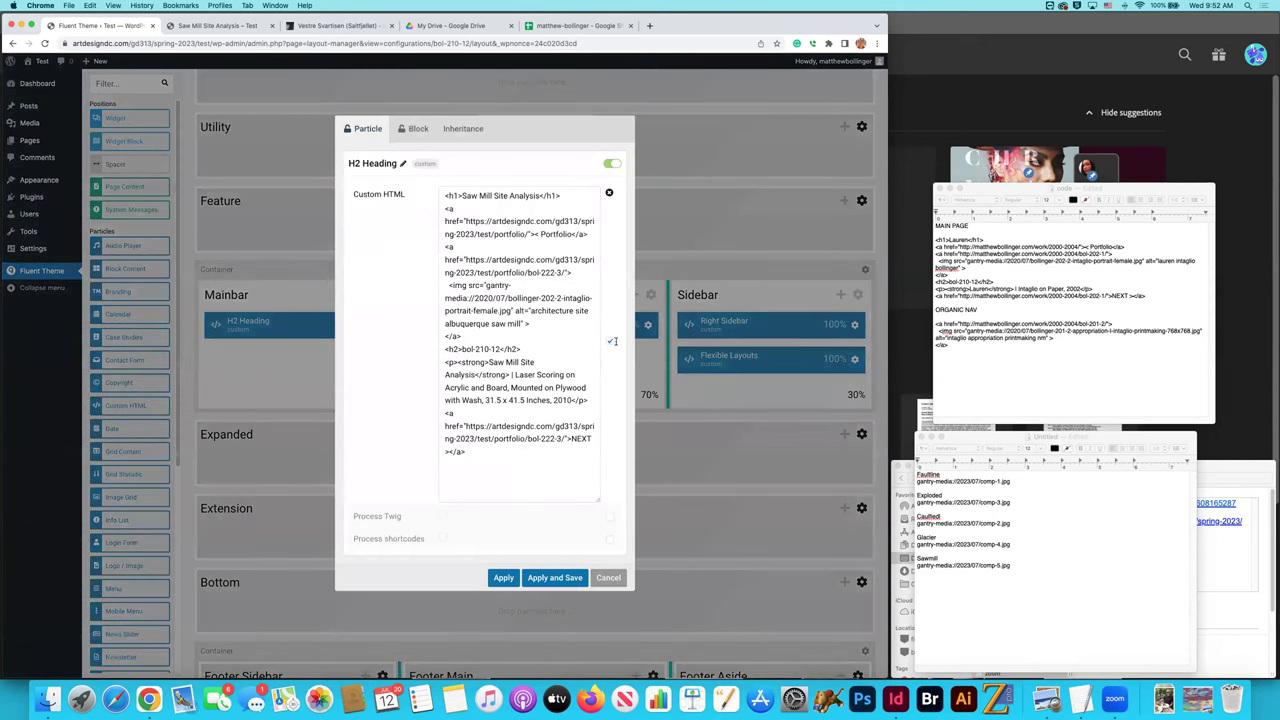
click(954, 484)
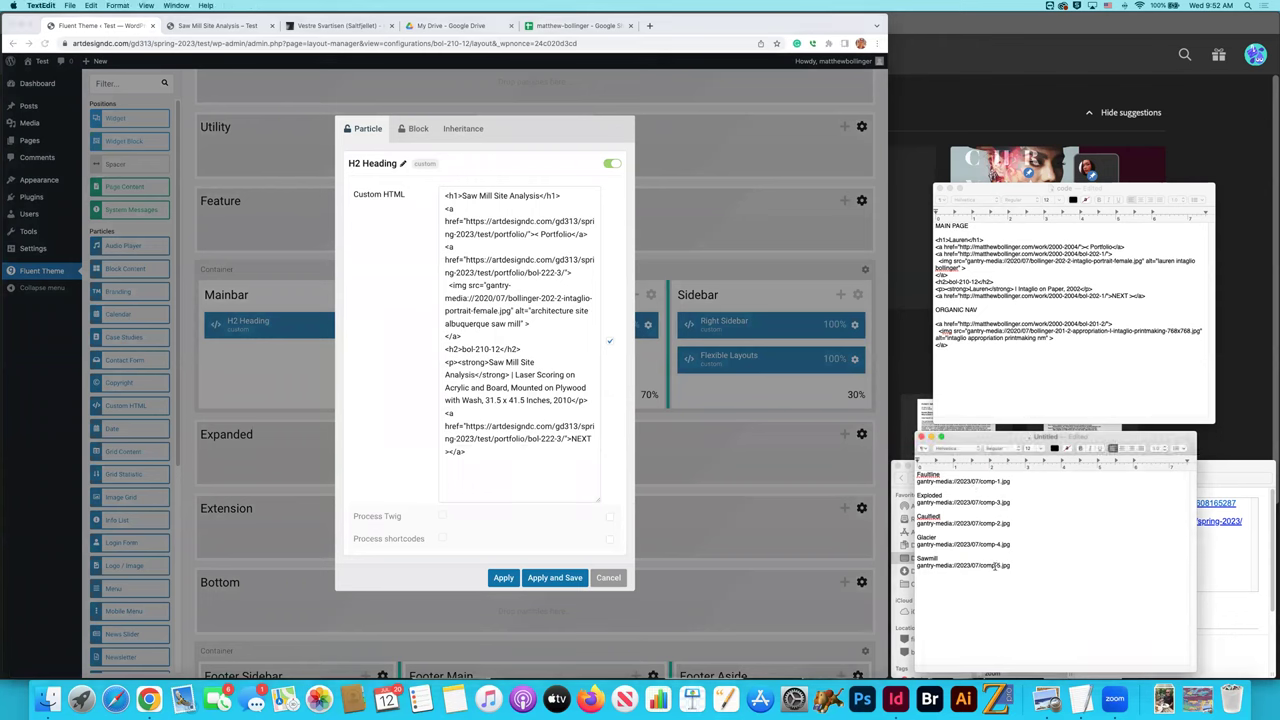
drag(1012, 565, 916, 566)
key(super+c)
click(528, 297)
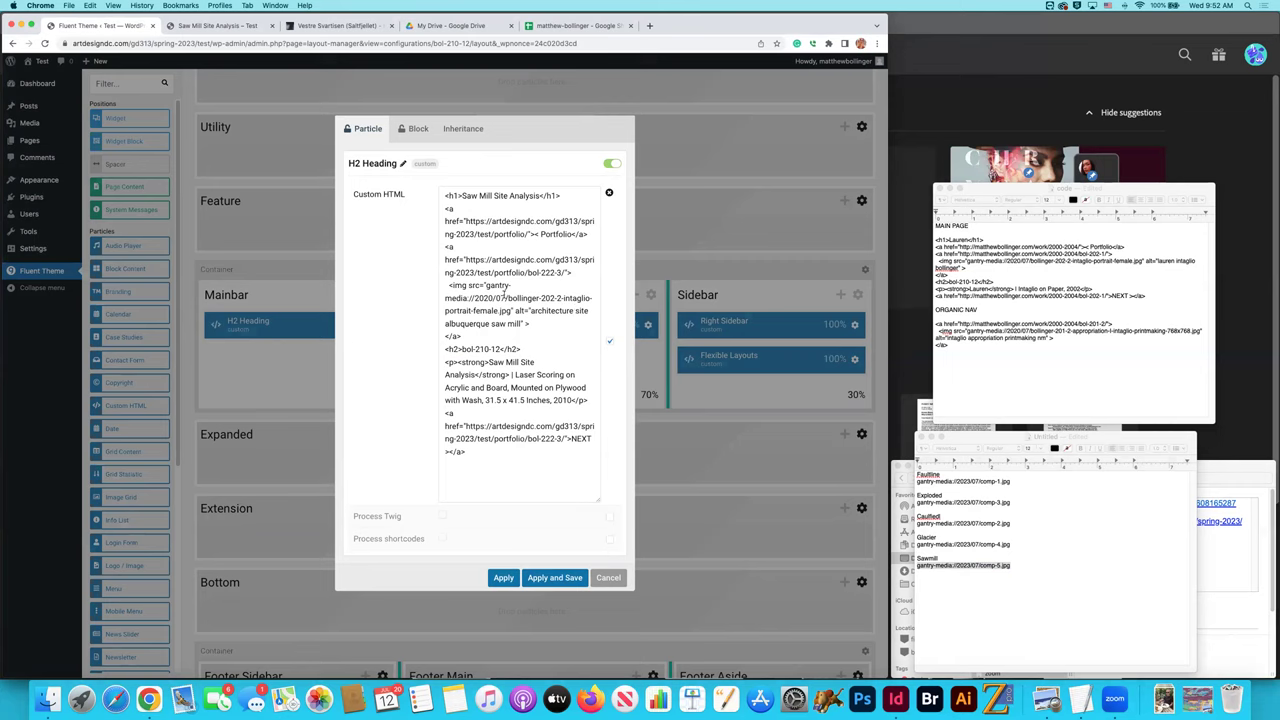
drag(485, 285, 507, 310)
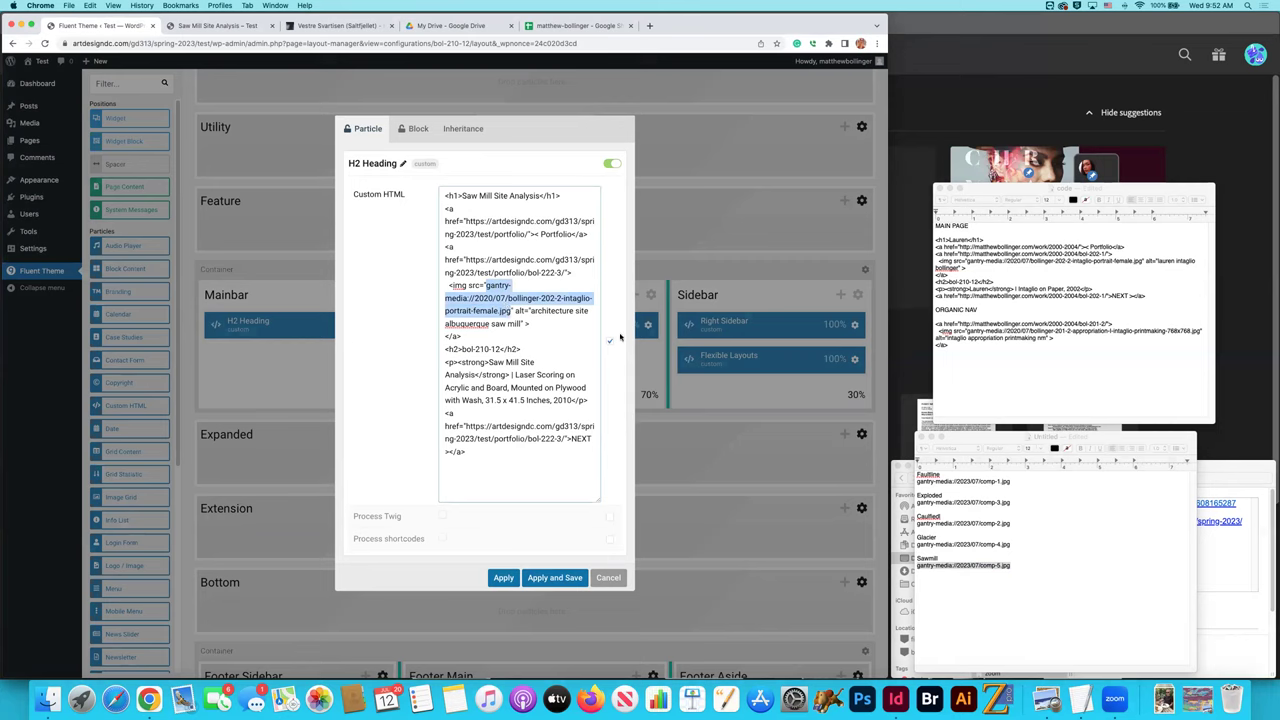
key(super+v)
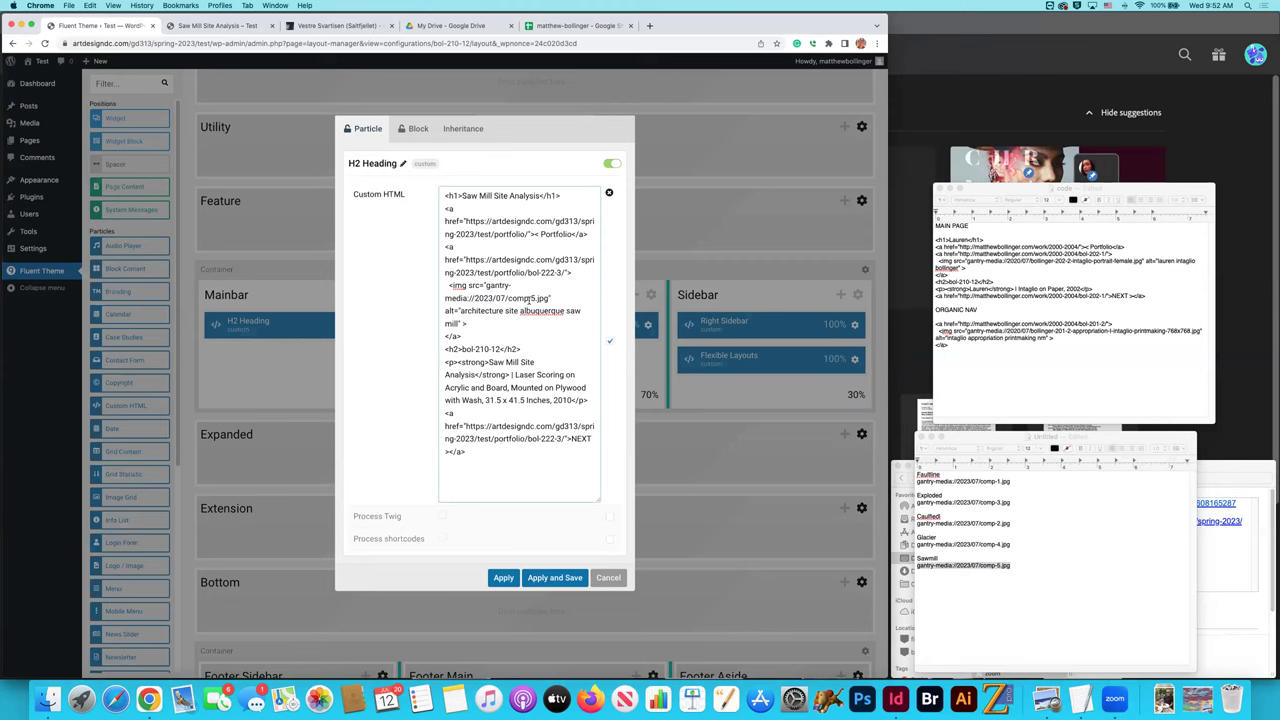
click(555, 578)
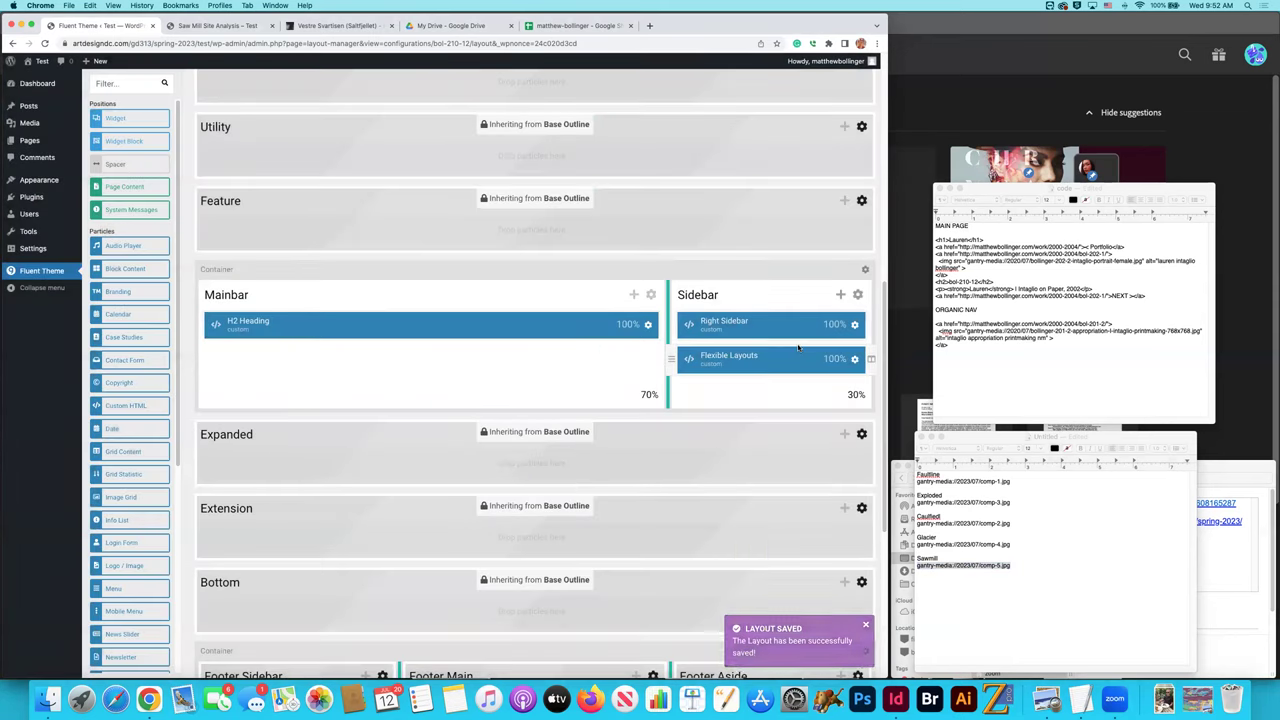
Replace the image source in the Right Sidebar particle's HTML with the comp-2.jpg path gantry-media://2023/07/comp-2.jpg and save the layout.
click(854, 325)
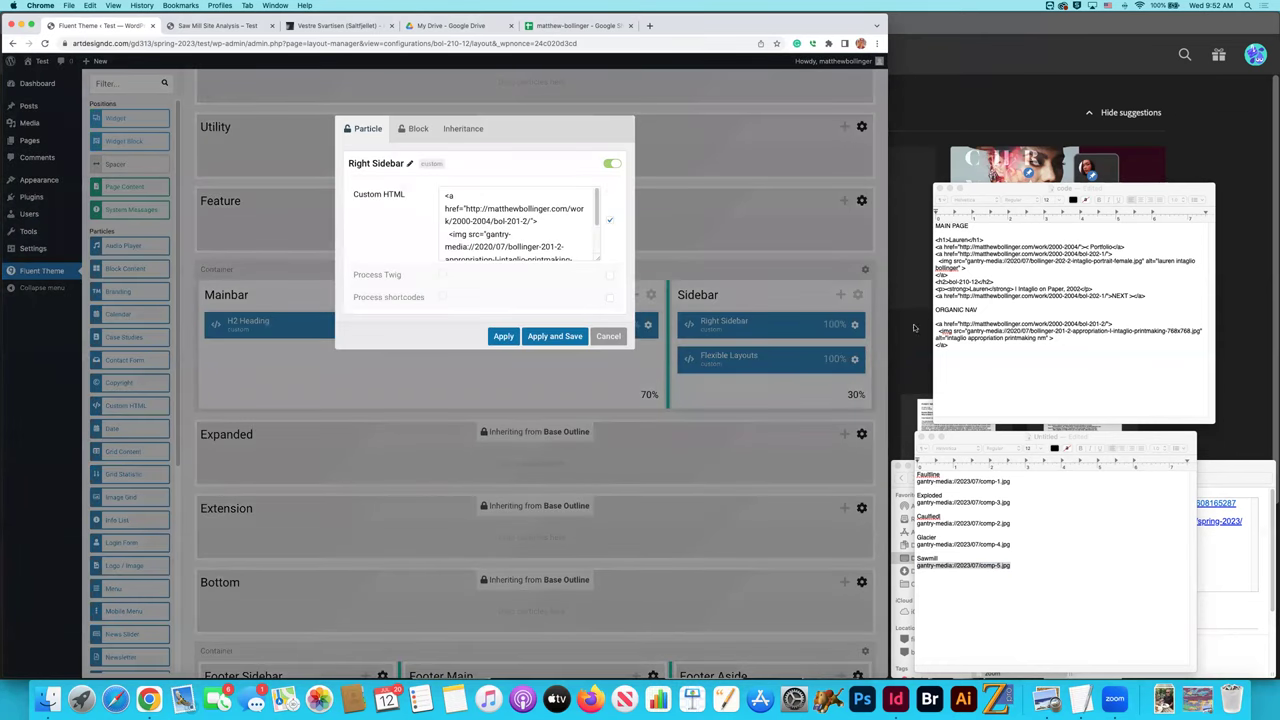
click(1004, 524)
drag(1010, 522, 908, 523)
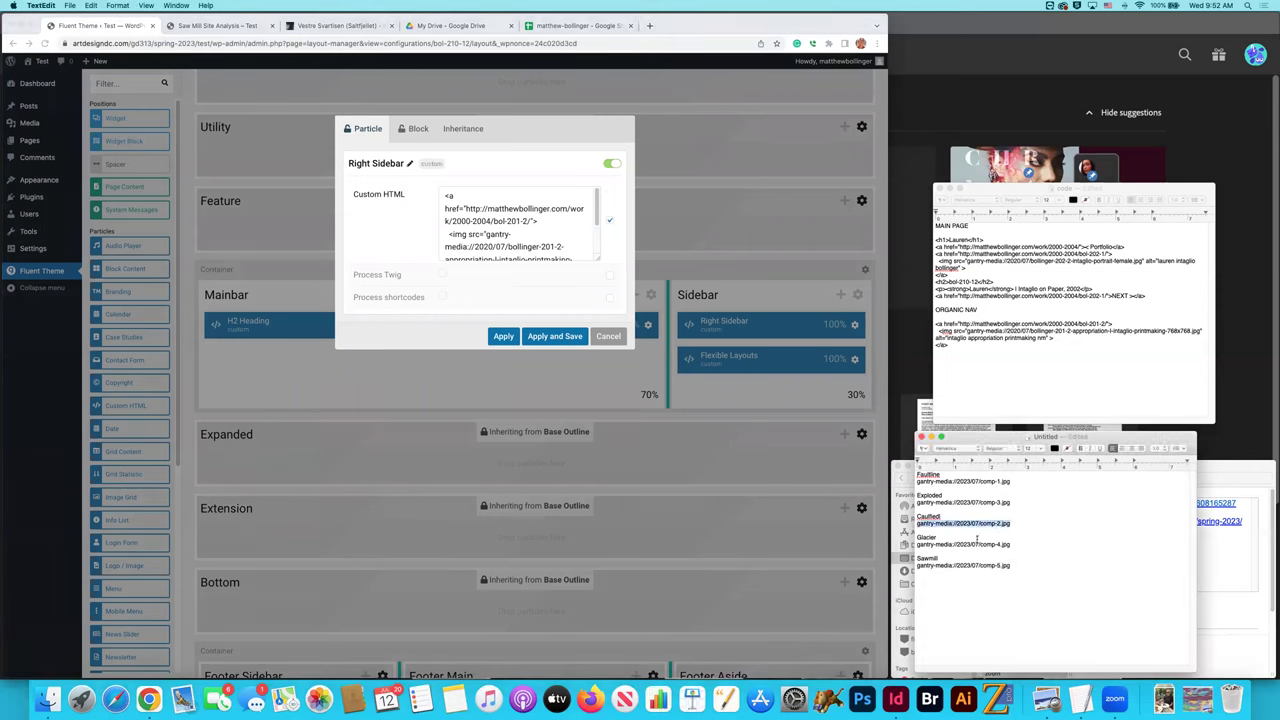
scroll(549, 228, down, 2)
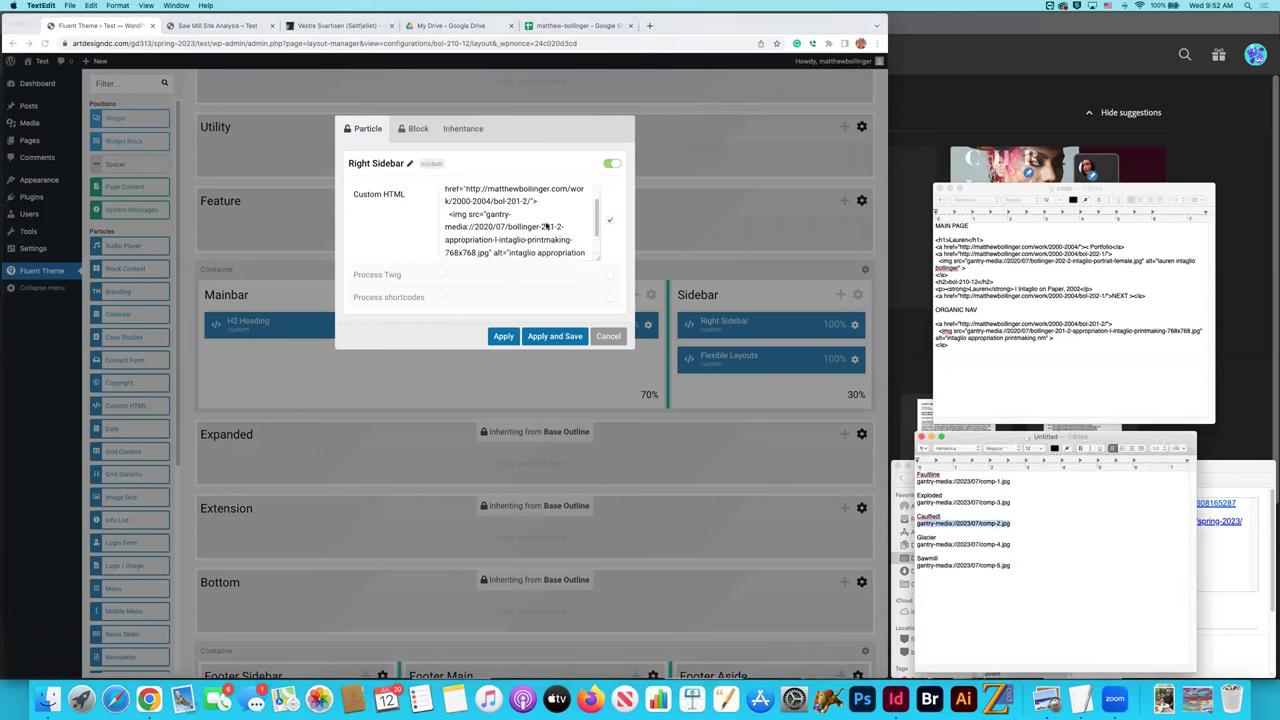
scroll(549, 228, down, 1)
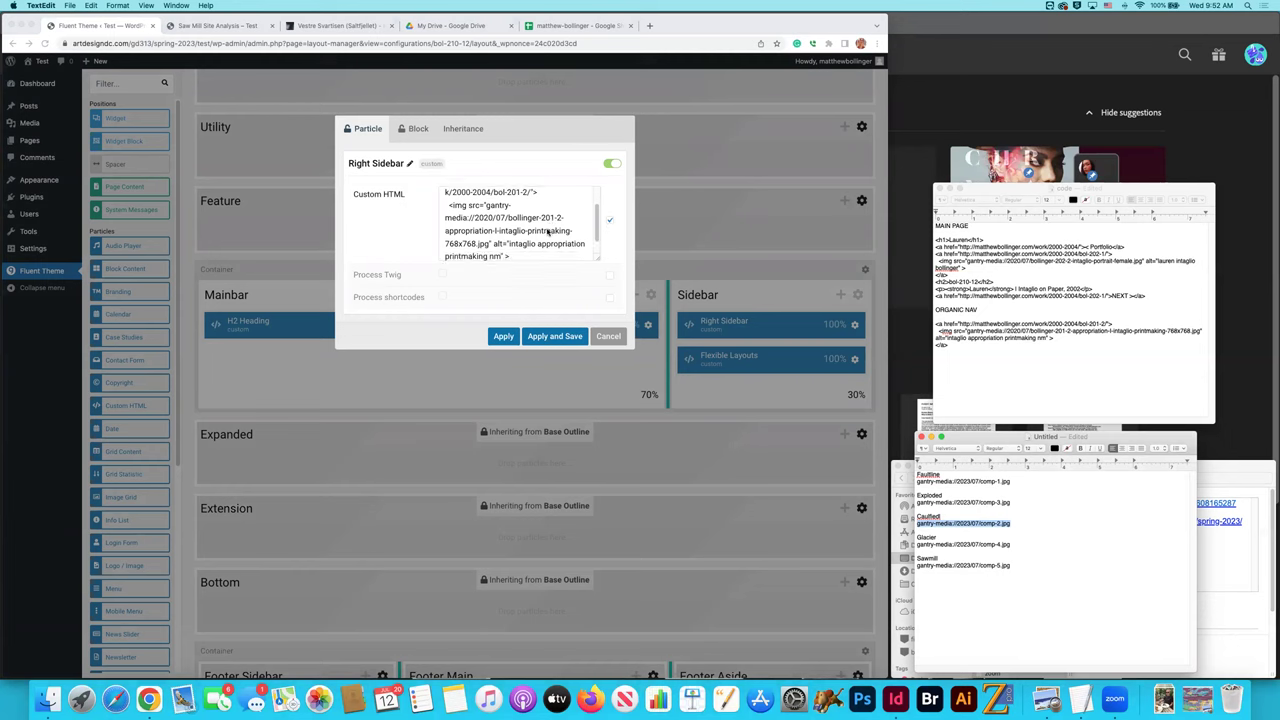
click(495, 217)
drag(486, 205, 577, 271)
key(super+c)
key(super+v)
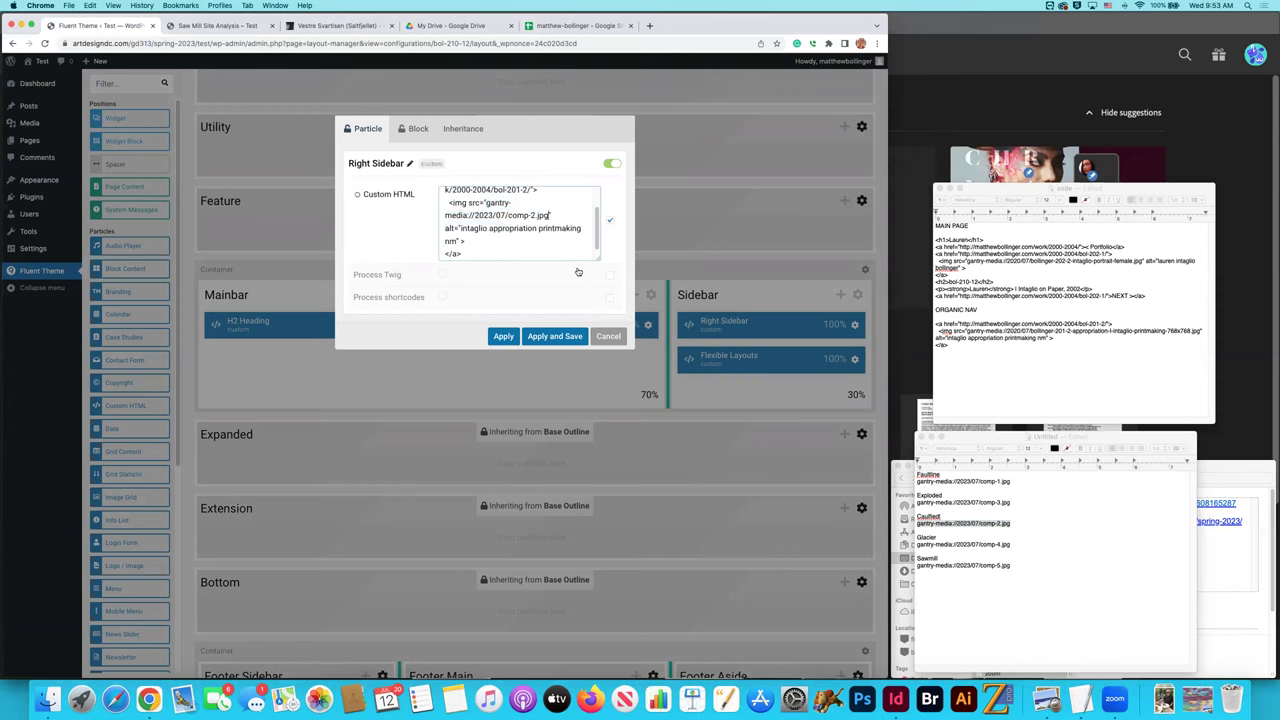
click(563, 337)
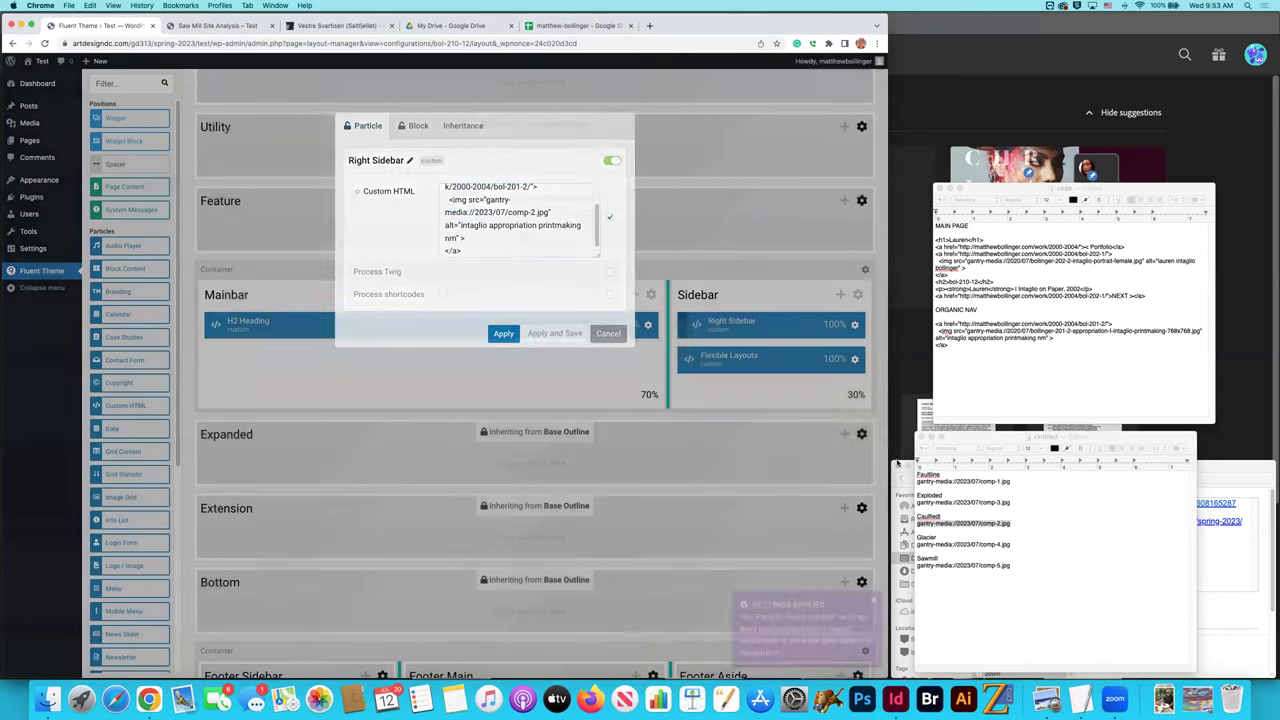
Replace the image source in the Flexible Layouts particle's HTML with the Exploded path gantry-media://2023/07/comp-3.jpg and save the layout.
click(1019, 503)
drag(1019, 503, 914, 503)
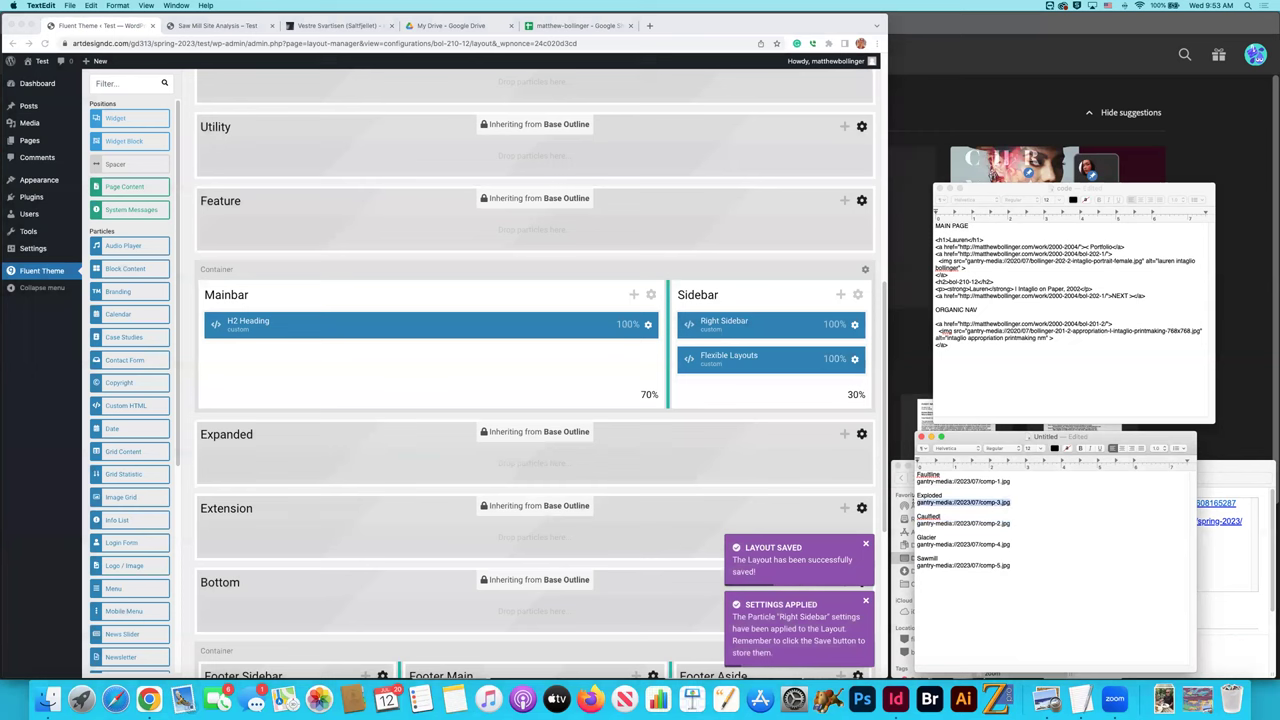
click(854, 360)
click(854, 360)
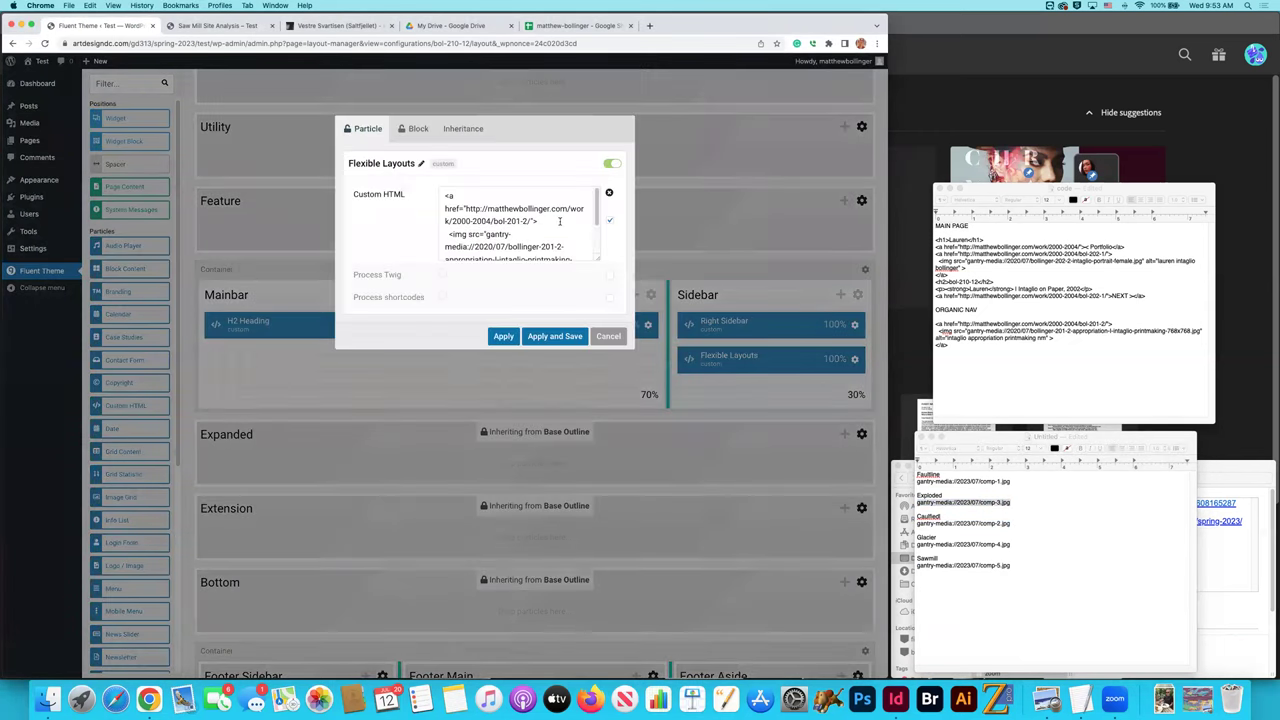
scroll(487, 226, down, 2)
scroll(487, 226, up, 2)
scroll(489, 232, down, 1)
mouse_move(487, 225)
mouse_down()
mouse_move(501, 235)
mouse_move(490, 246)
mouse_up()
scroll(495, 240, down, 1)
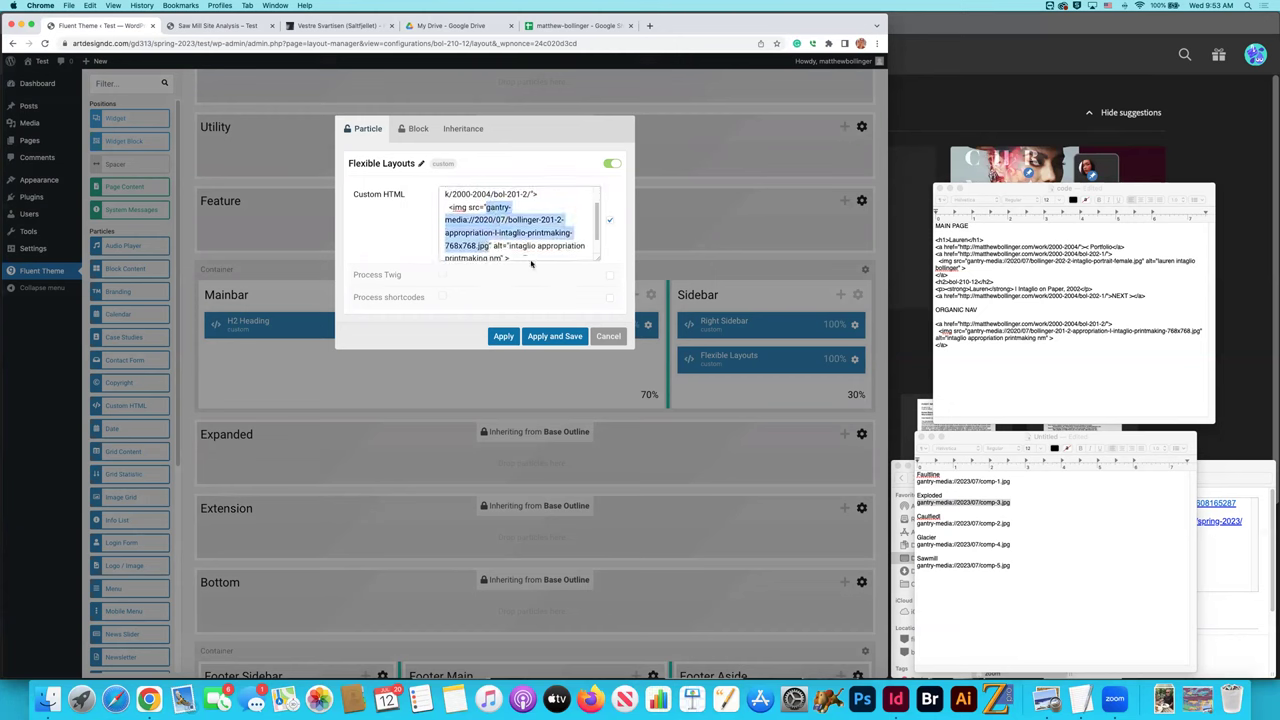
key(super+v)
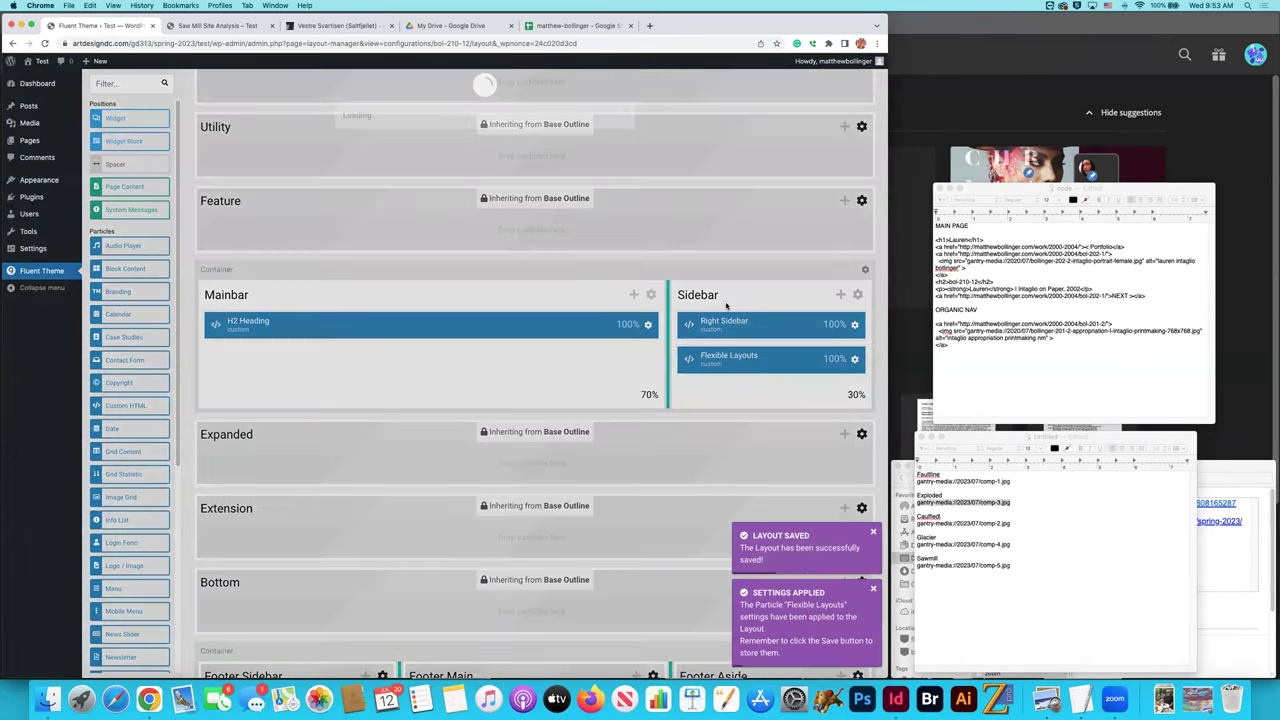
Reopen the Flexible Layouts and Right Sidebar particles to check their settings and HTML, applying and saving each again.
click(729, 358)
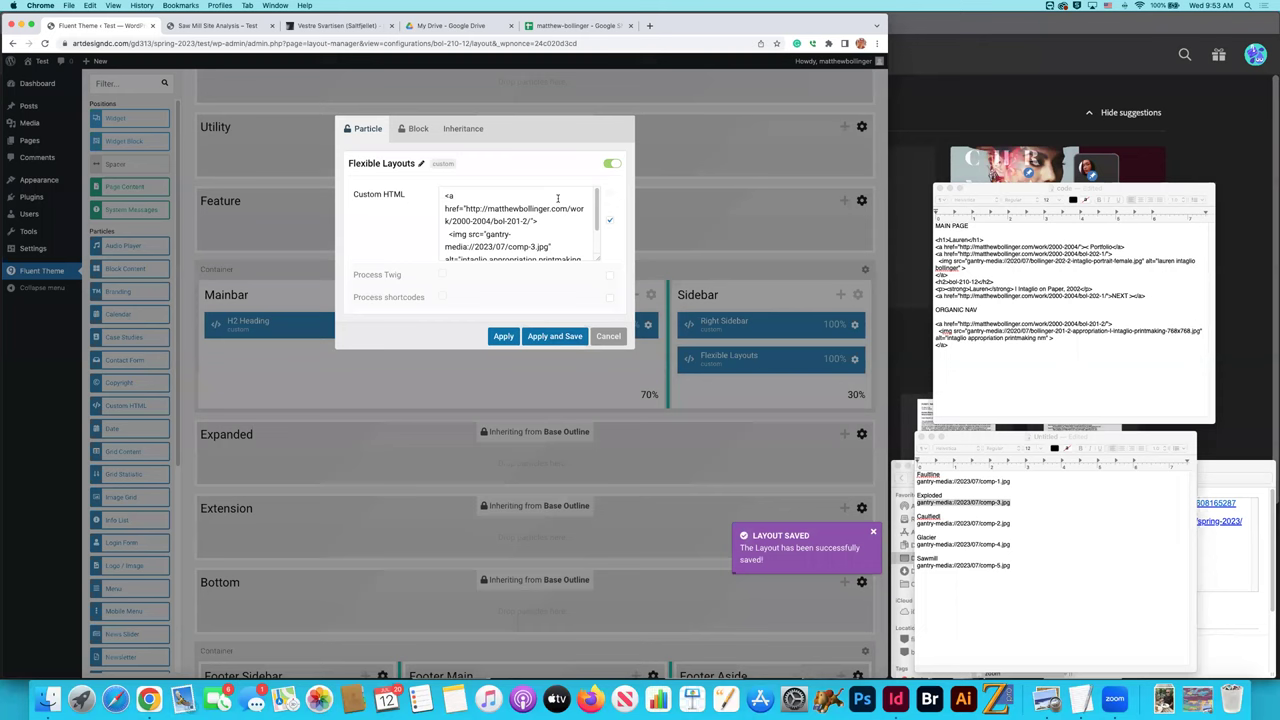
click(464, 129)
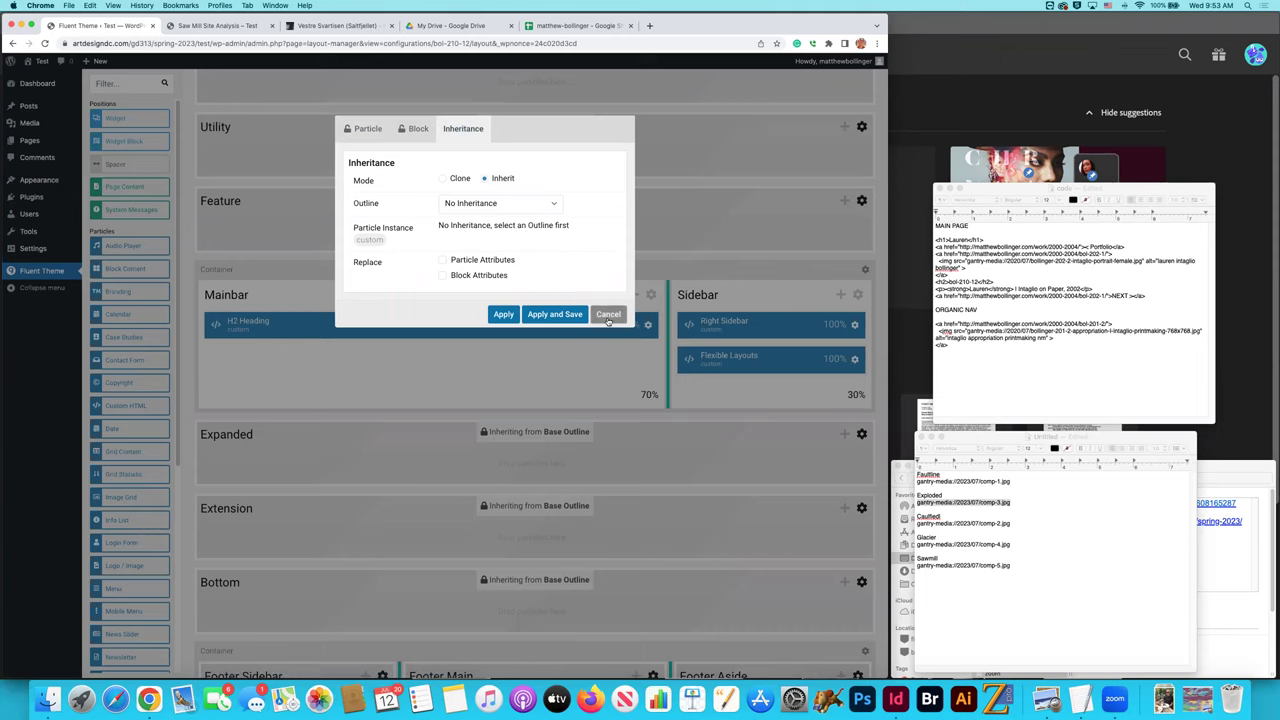
click(563, 316)
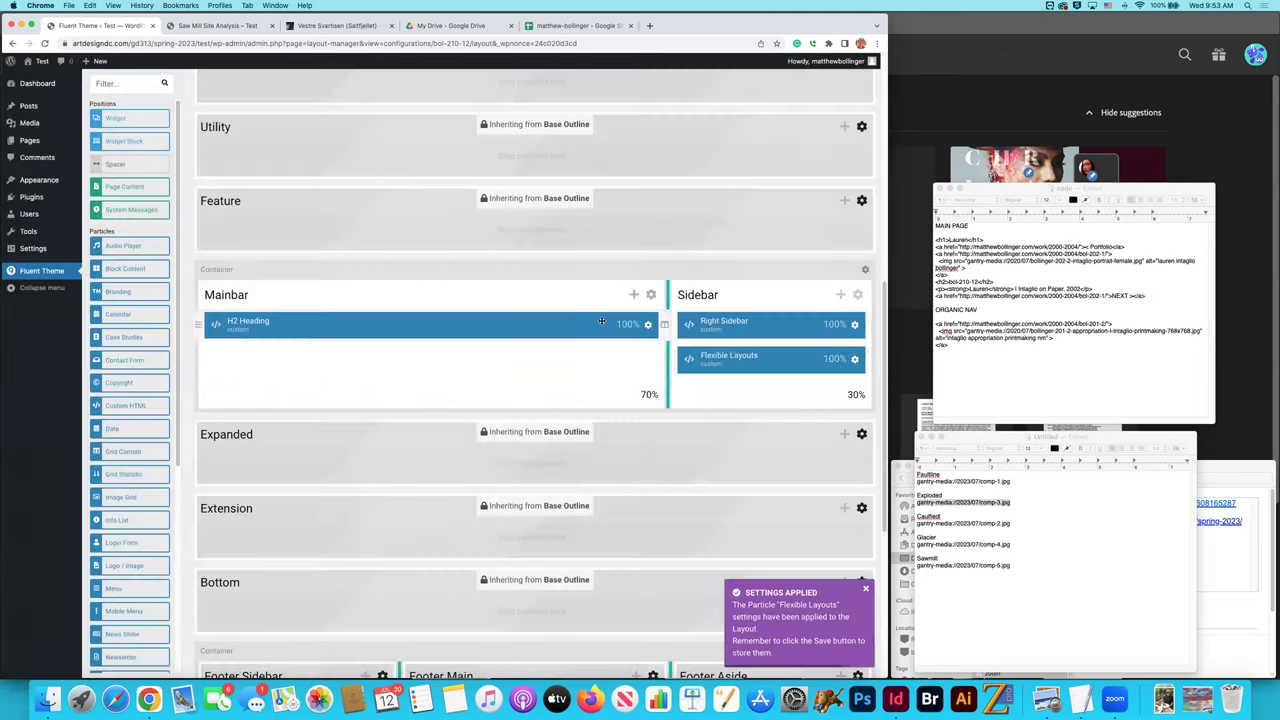
click(854, 326)
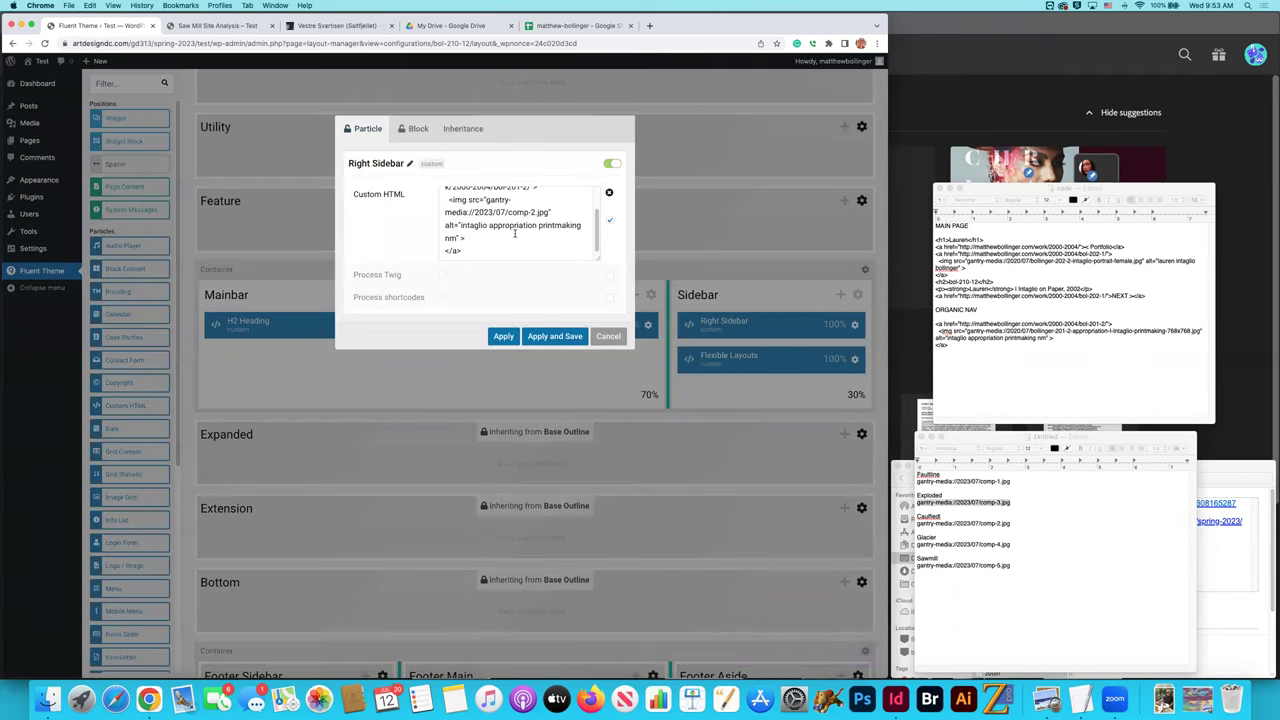
scroll(515, 233, up, 3)
click(547, 337)
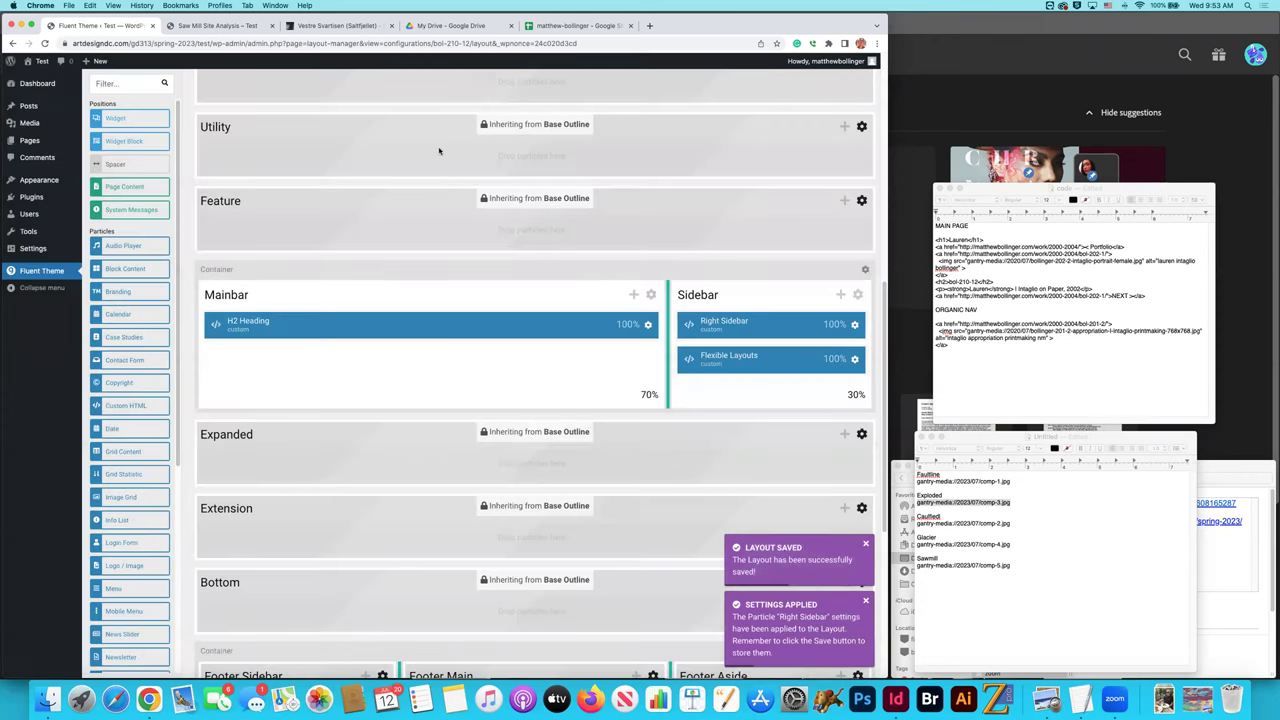
Reload the live Saw Mill Site Analysis page, test the link on its main image, and return through the Portfolio entries.
key(ctrl+Tab)
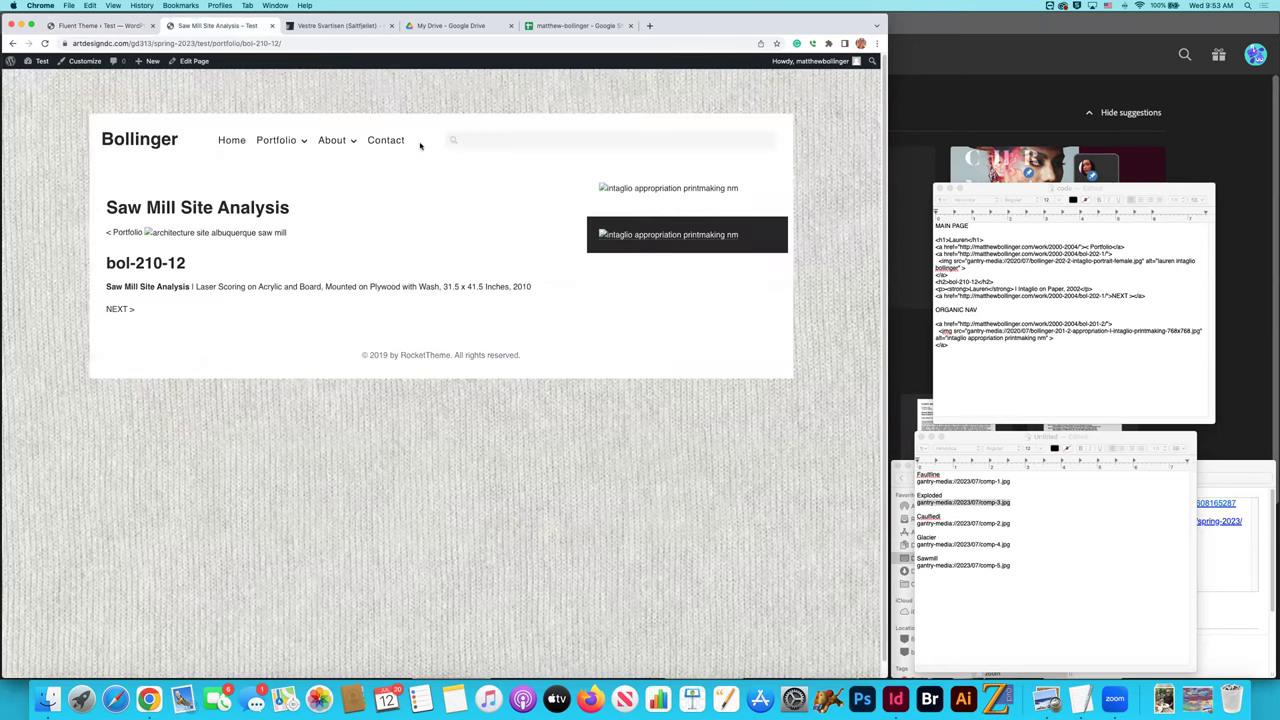
key(super+r)
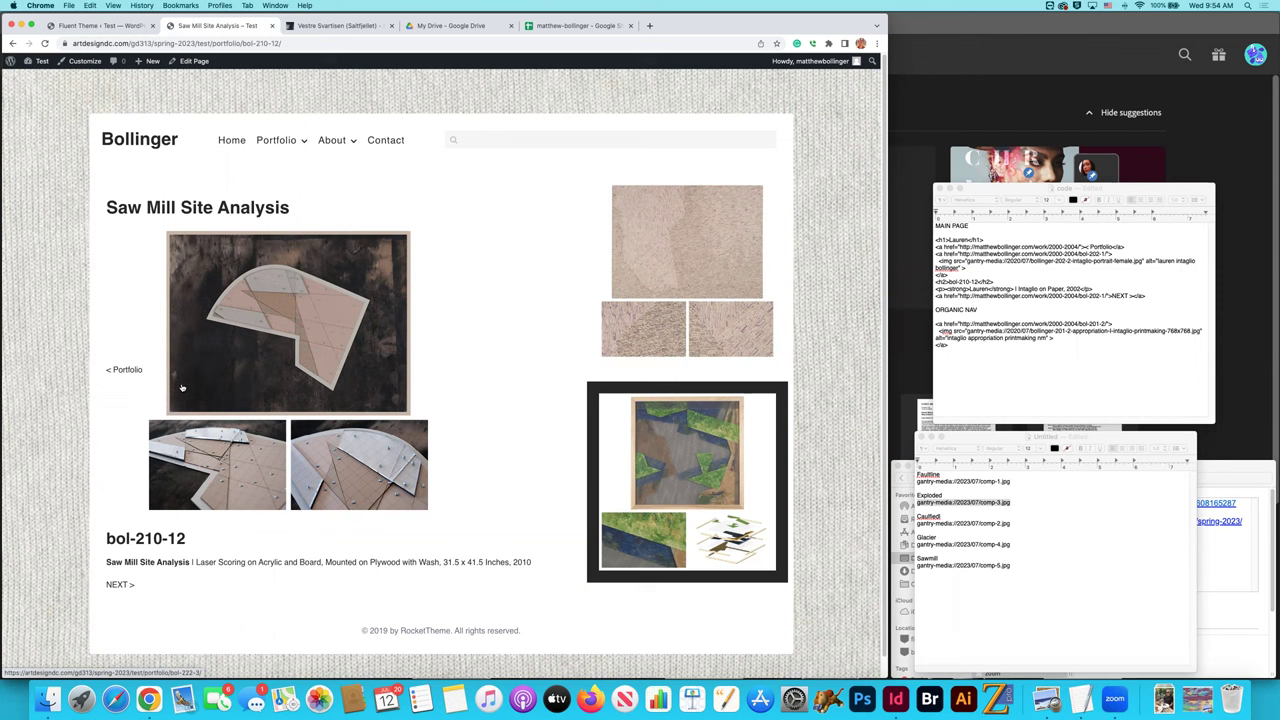
click(277, 365)
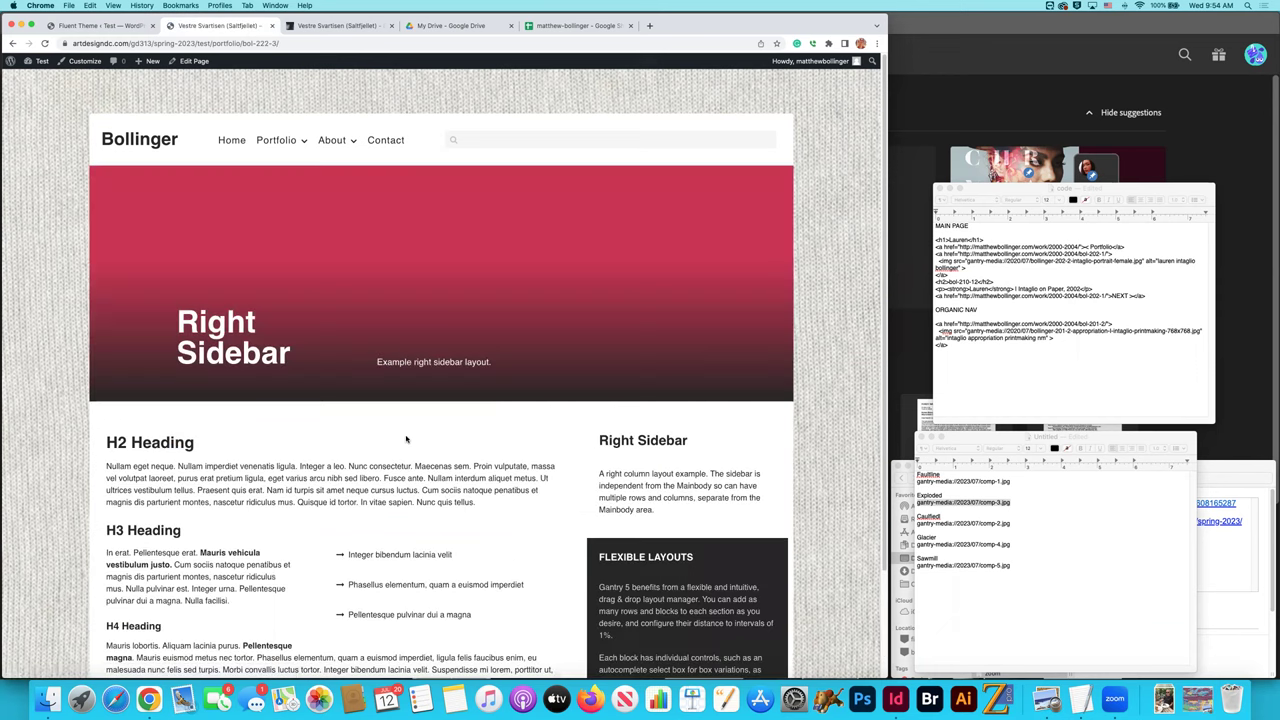
mouse_move(282, 147)
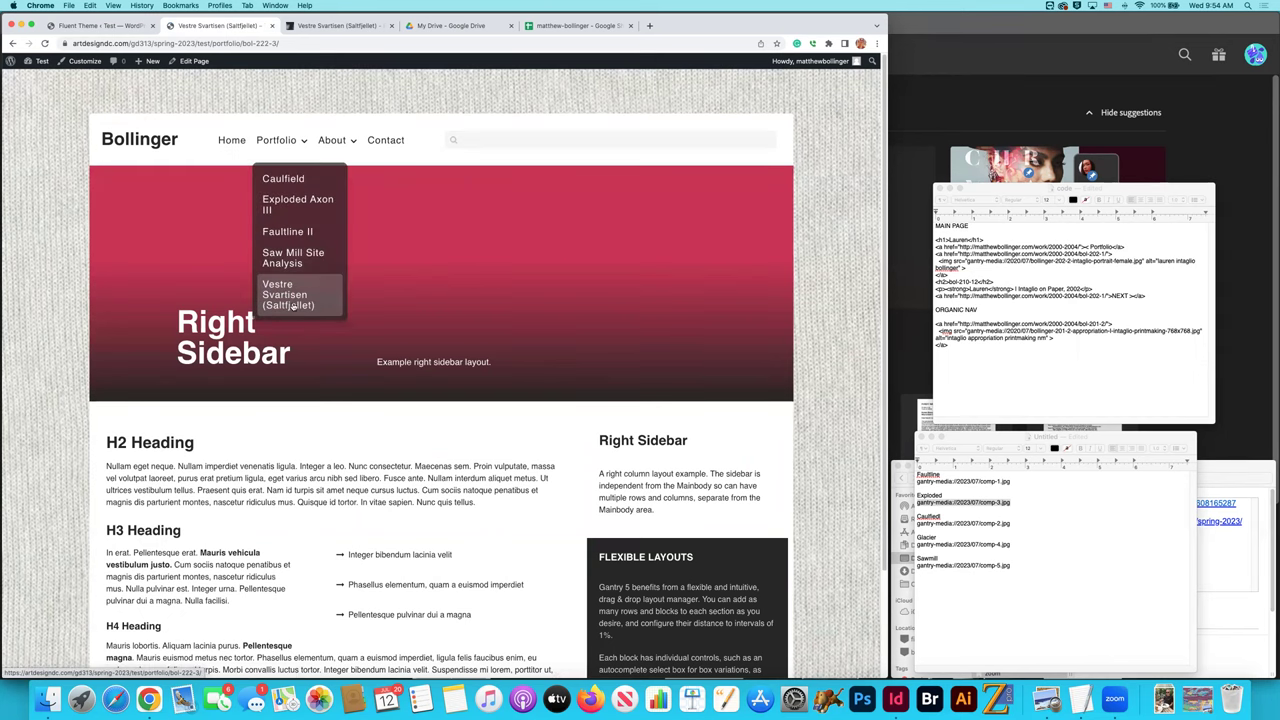
click(288, 258)
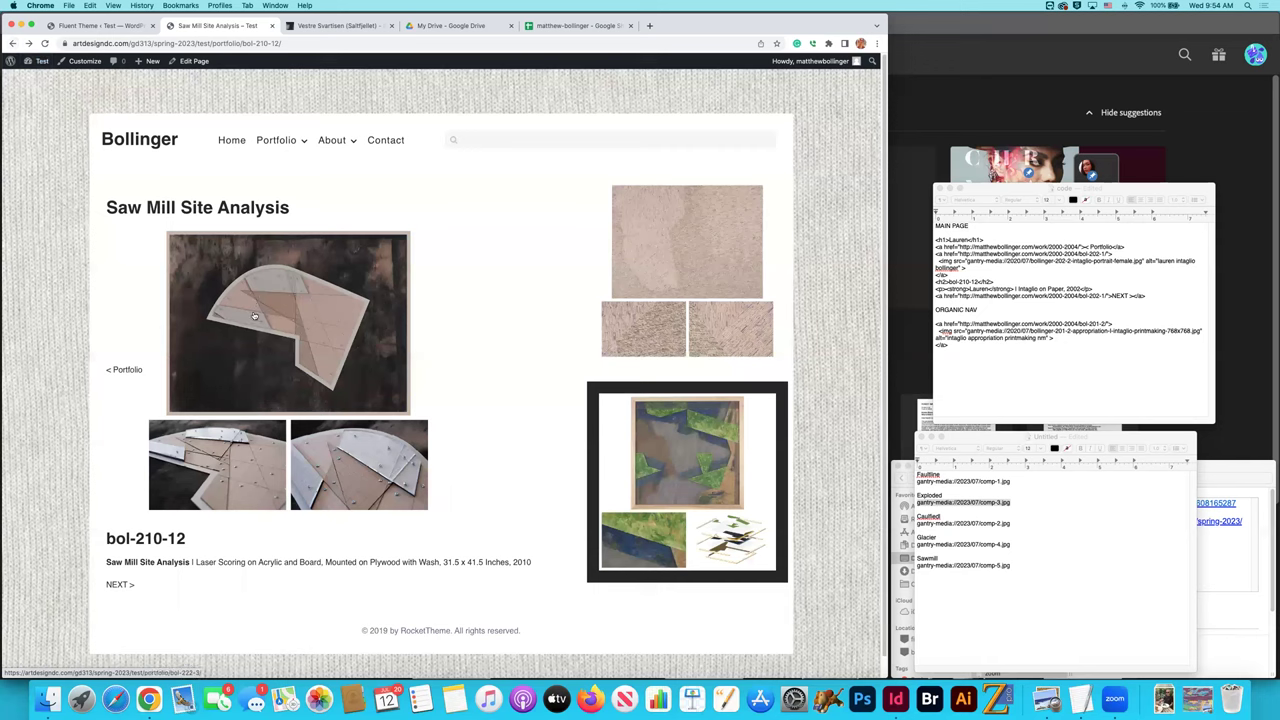
Test the NEXT link and the first sidebar image's link on the Saw Mill Site Analysis page, returning to it after each.
click(118, 585)
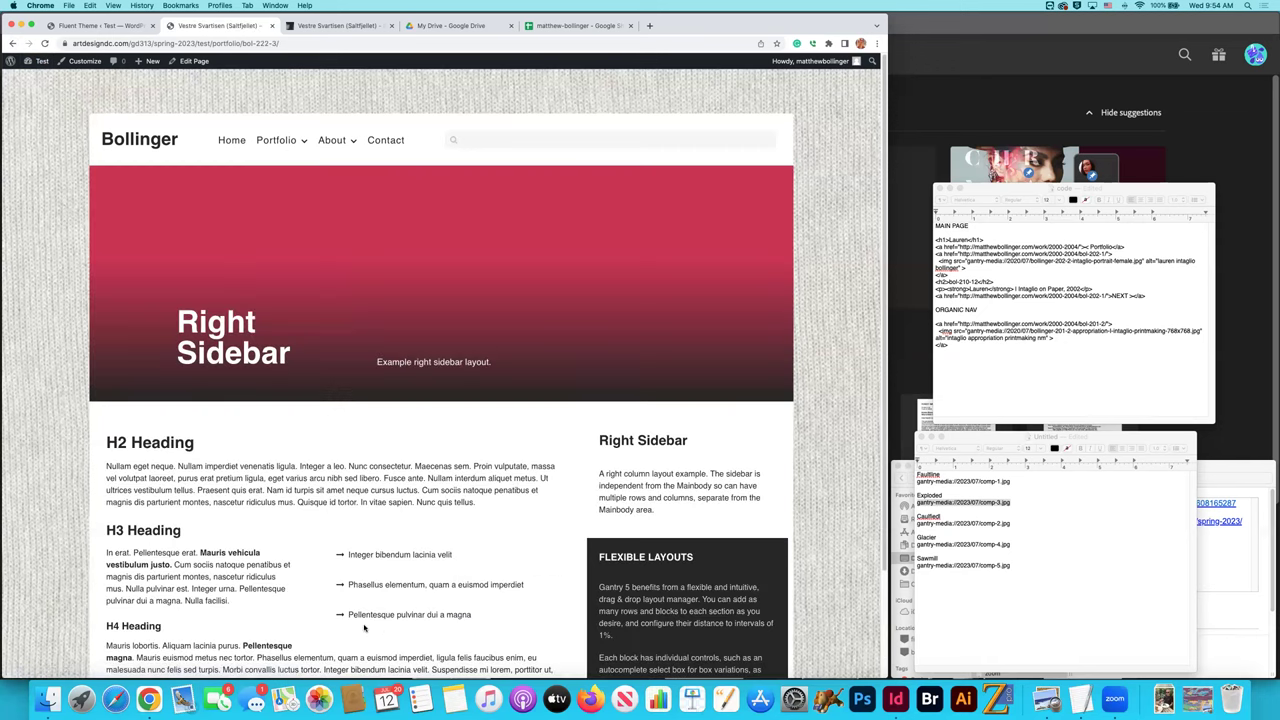
click(12, 43)
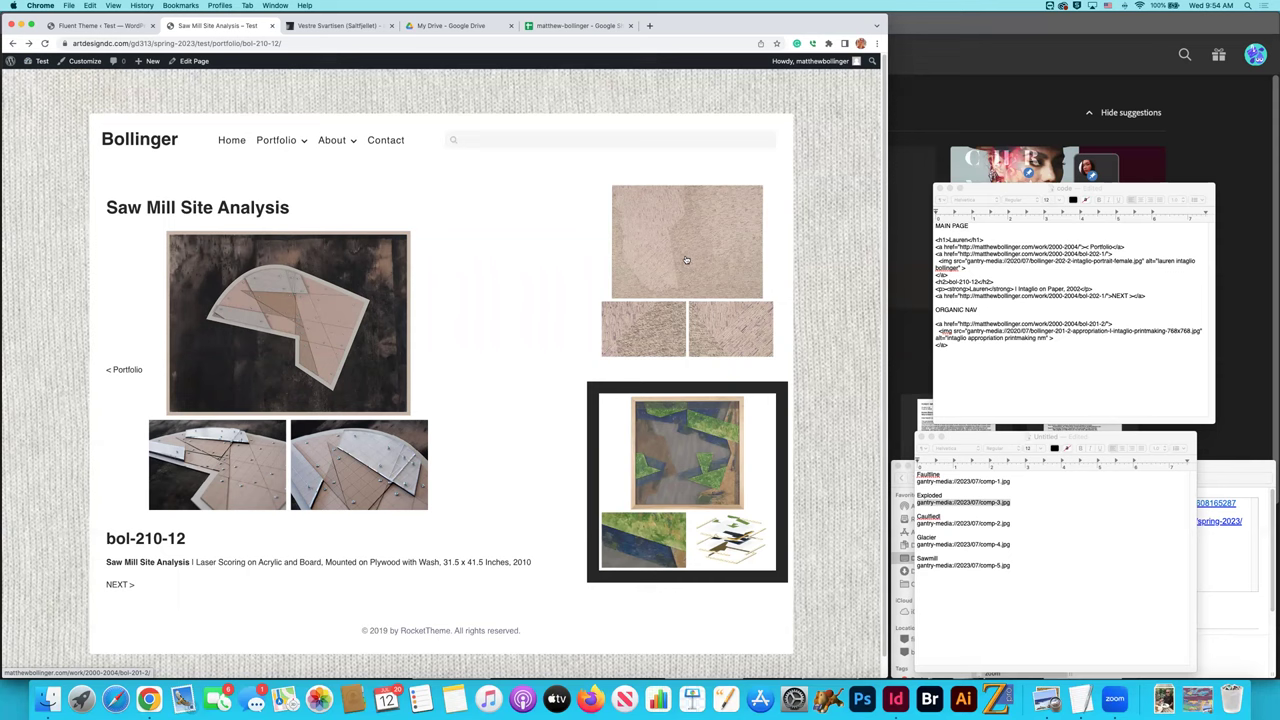
click(686, 291)
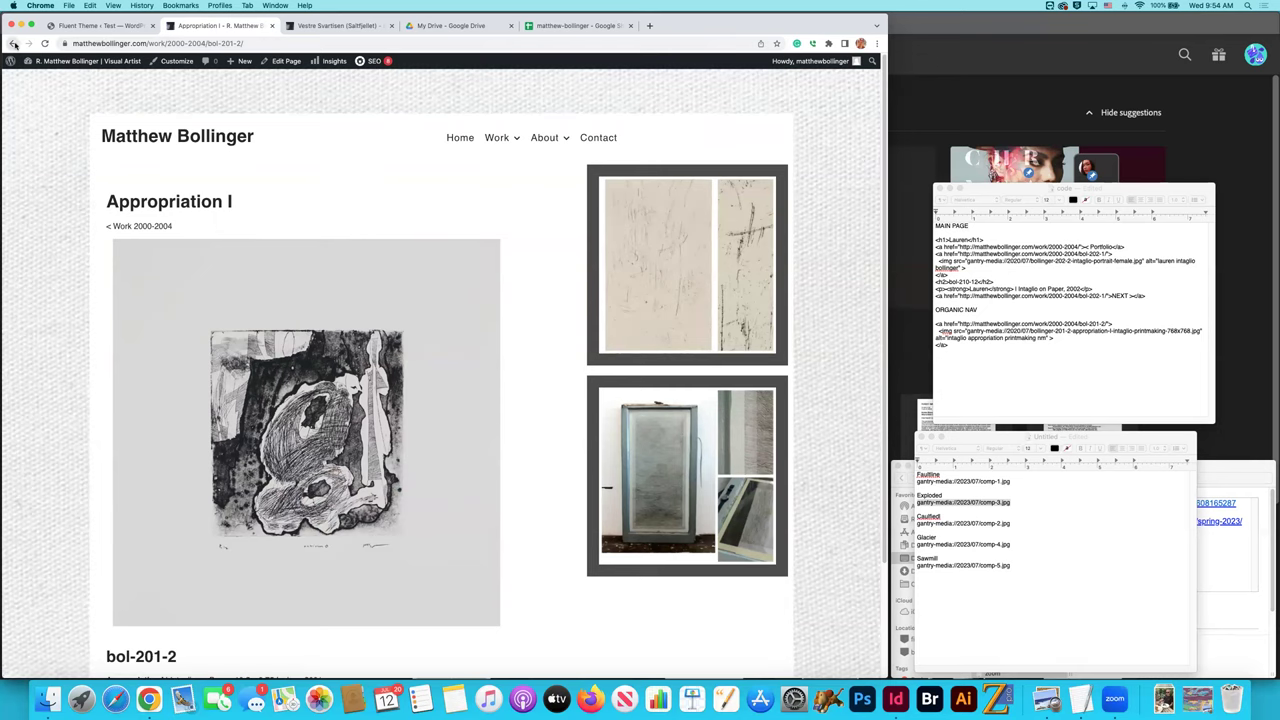
key(super+bracketleft)
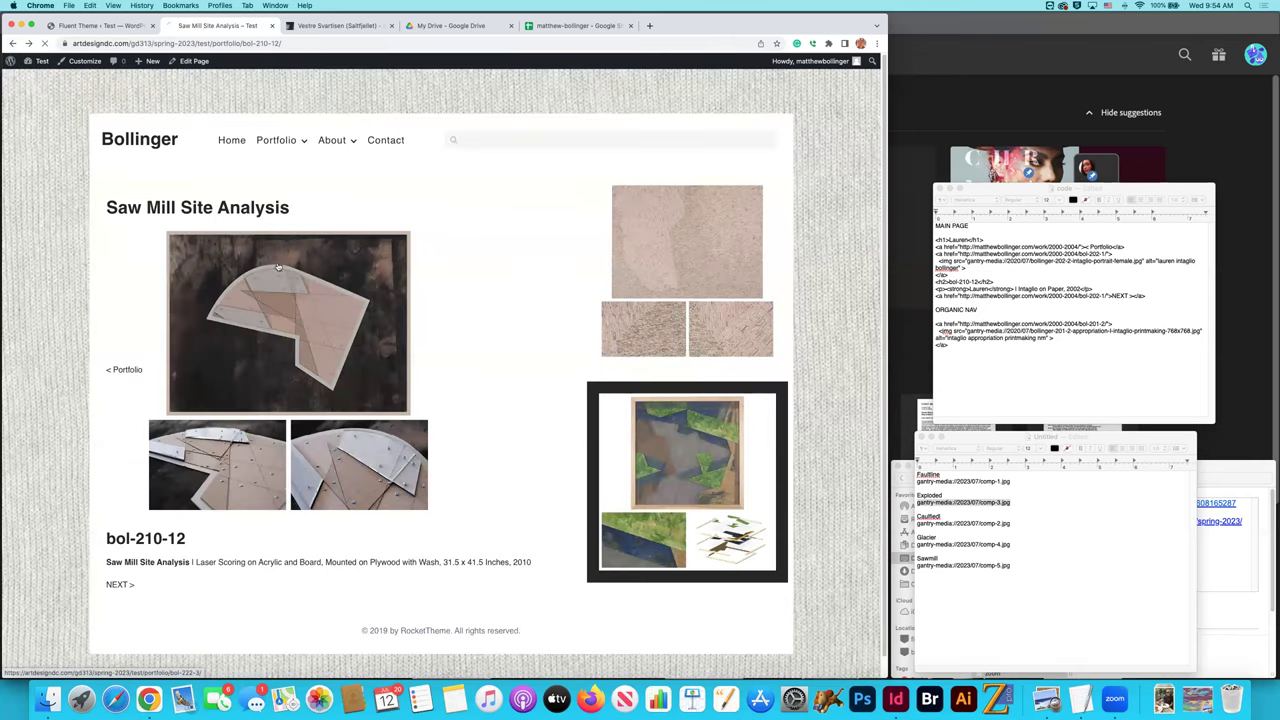
Test the Vestre Svartisen (Saltfjellet) entry under Portfolio and return to the Saw Mill Site Analysis page.
key(super+bracketleft)
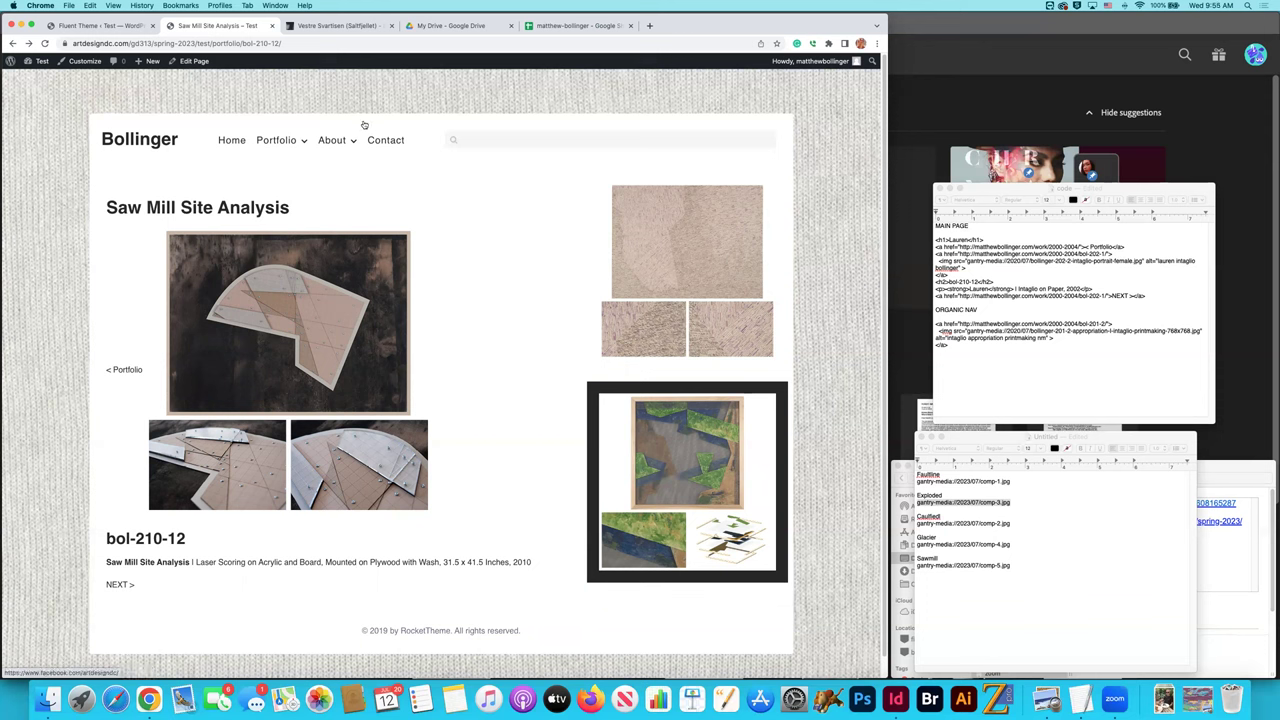
mouse_move(287, 142)
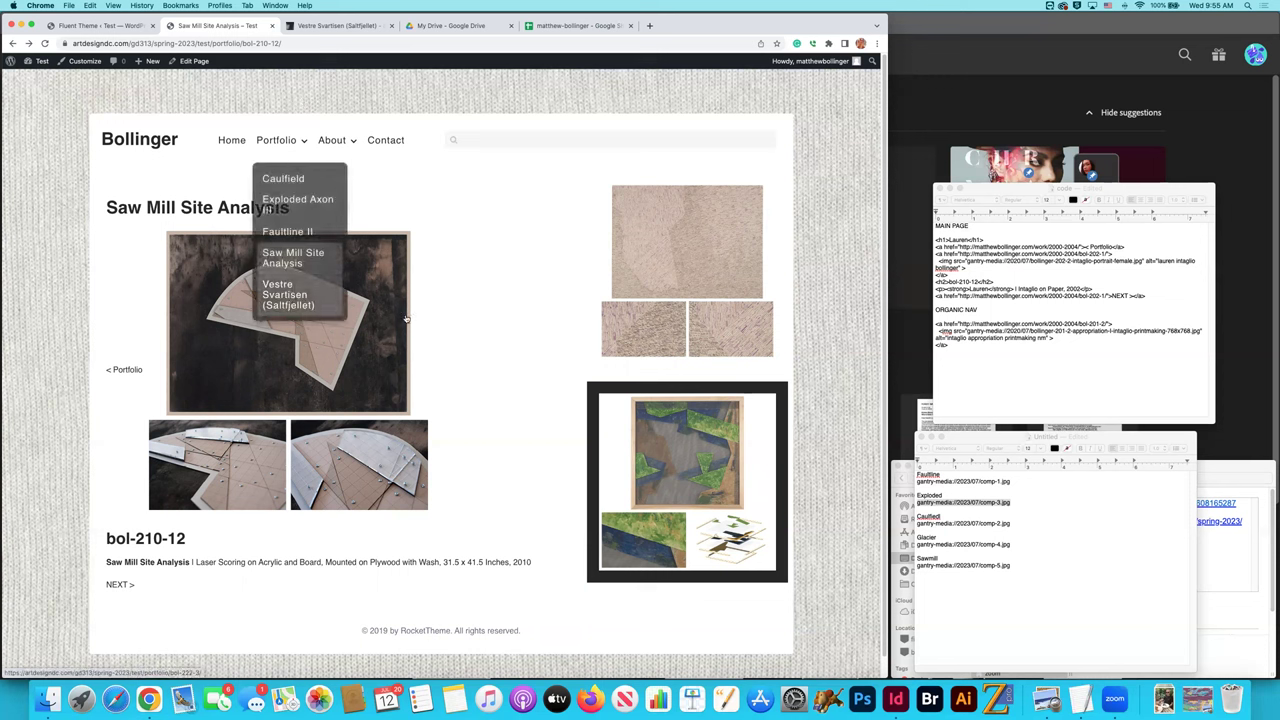
click(289, 304)
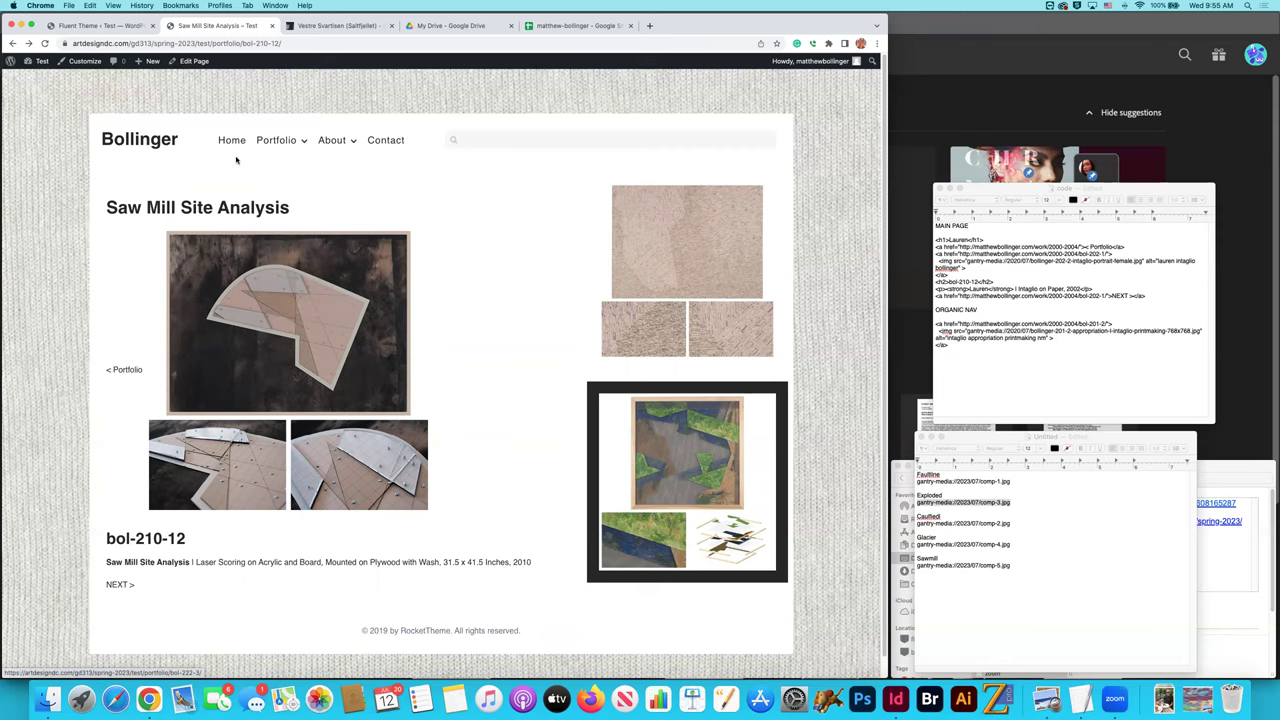
mouse_move(276, 142)
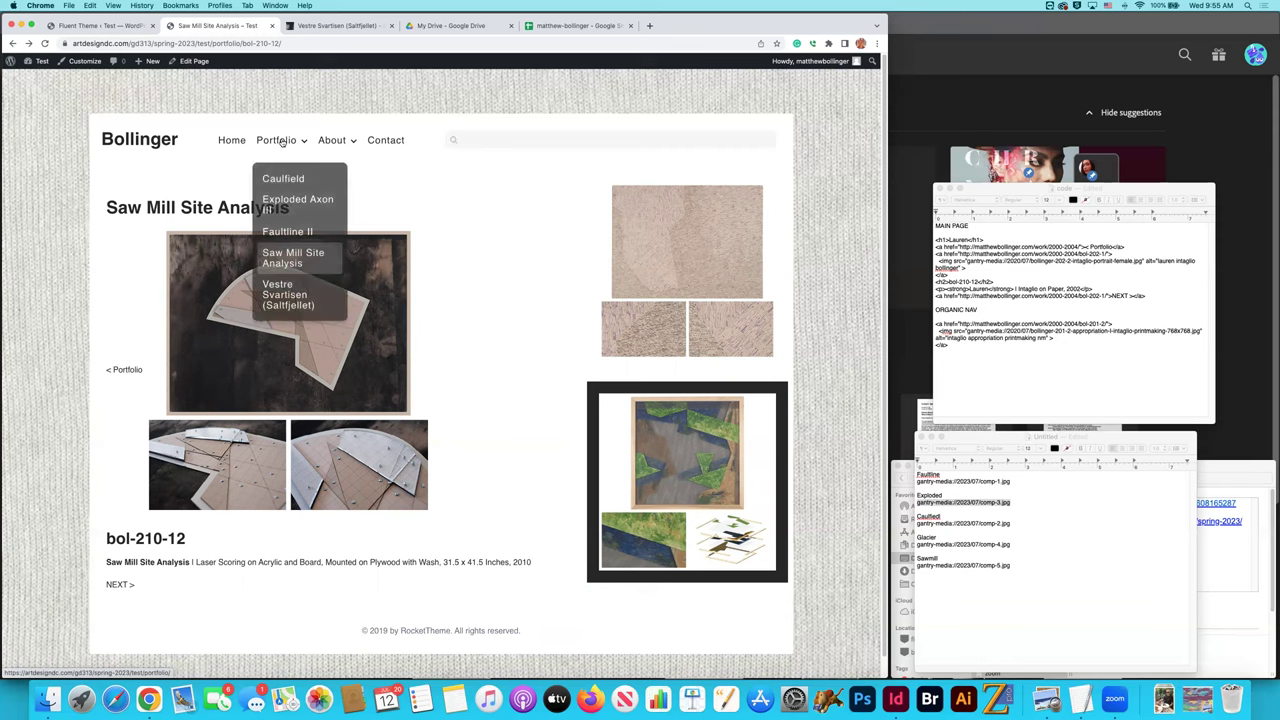
click(298, 306)
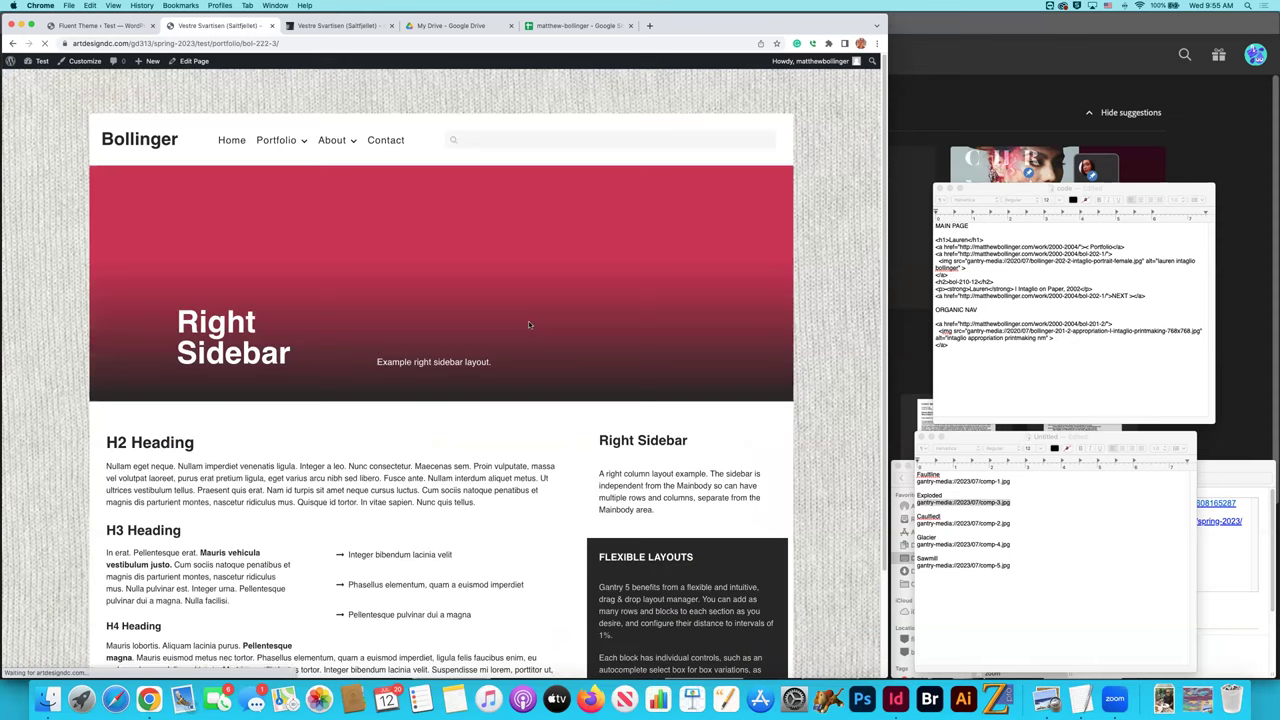
click(12, 44)
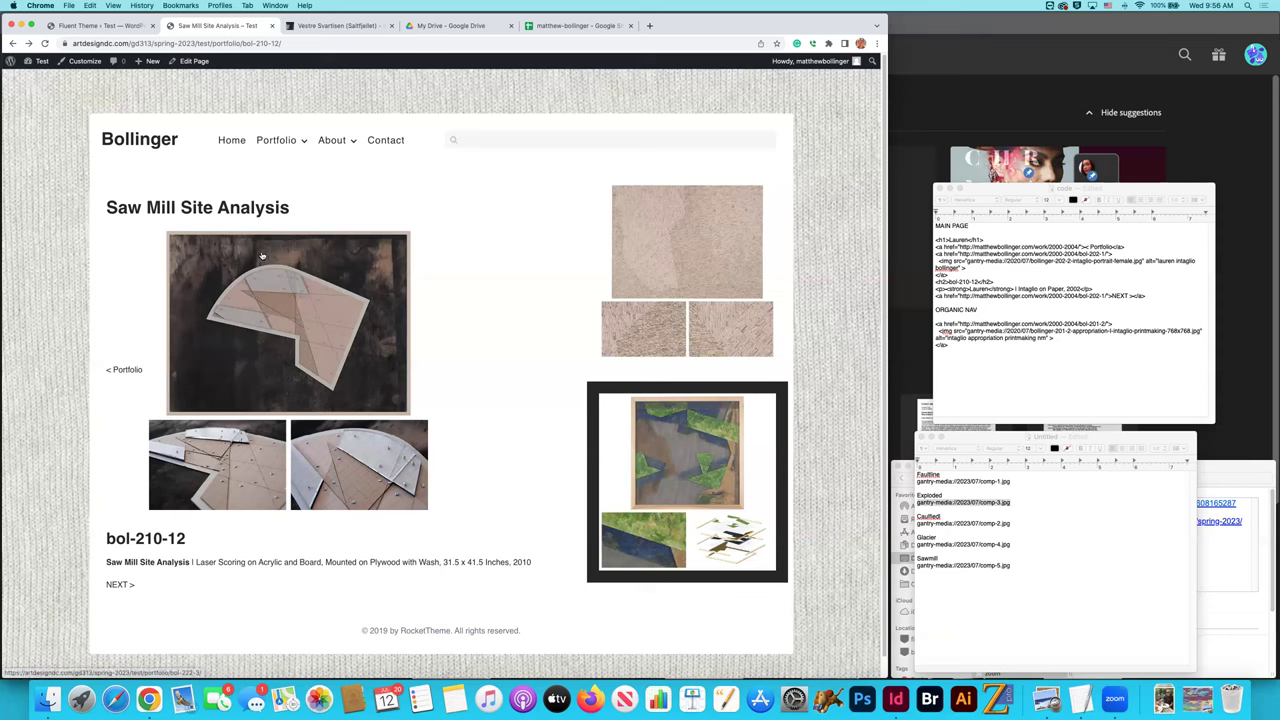
Follow the main image's link on the Saw Mill Site Analysis page and review the linked page's headings and sidebar content.
click(295, 335)
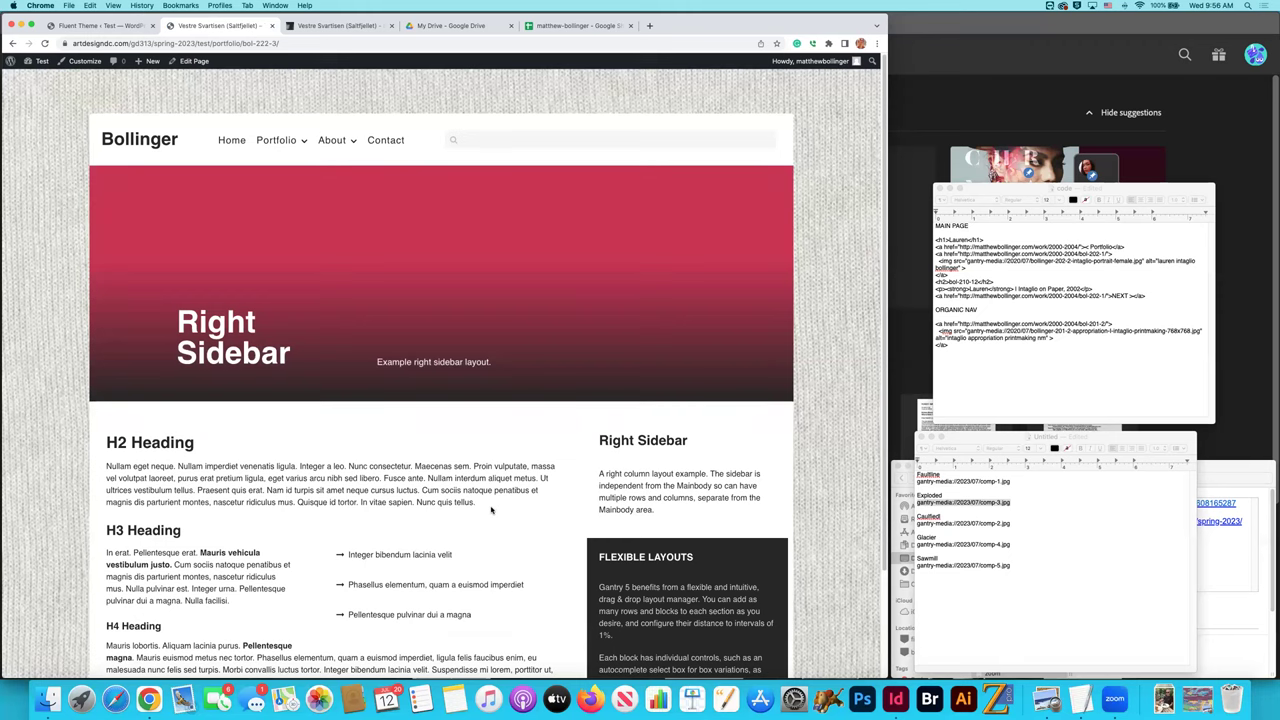
scroll(491, 510, down, 3)
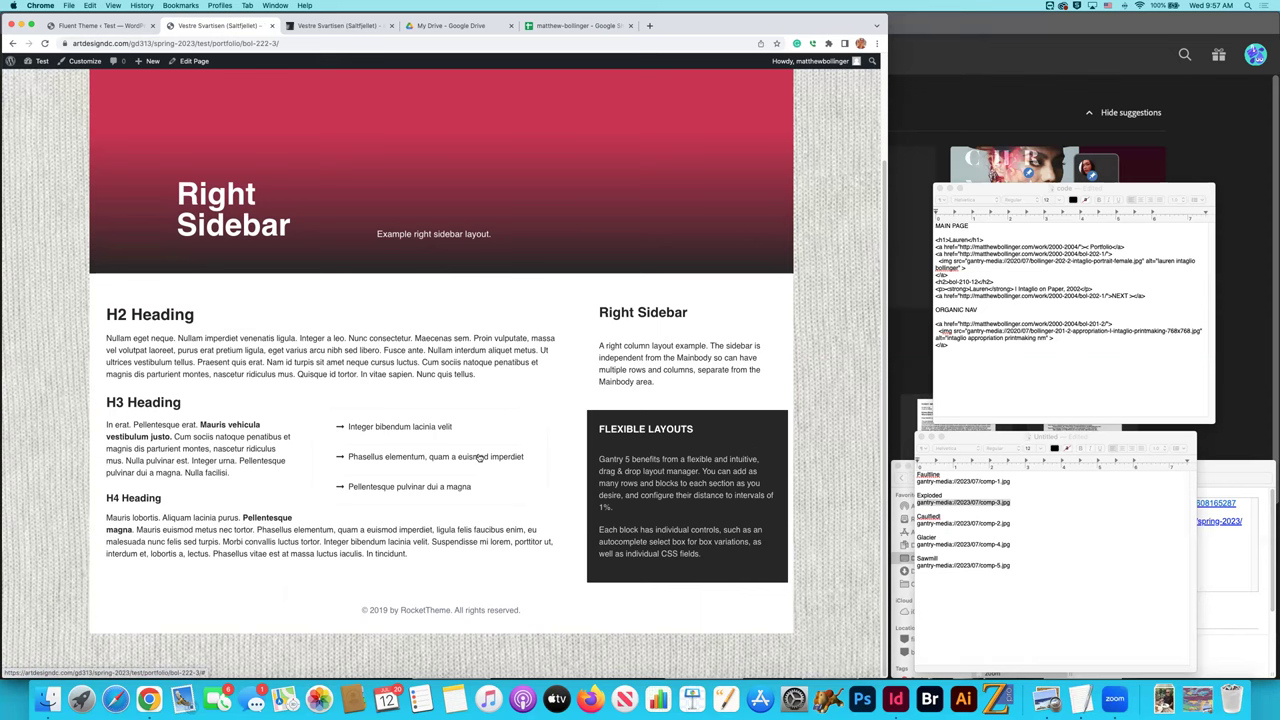
scroll(430, 452, up, 3)
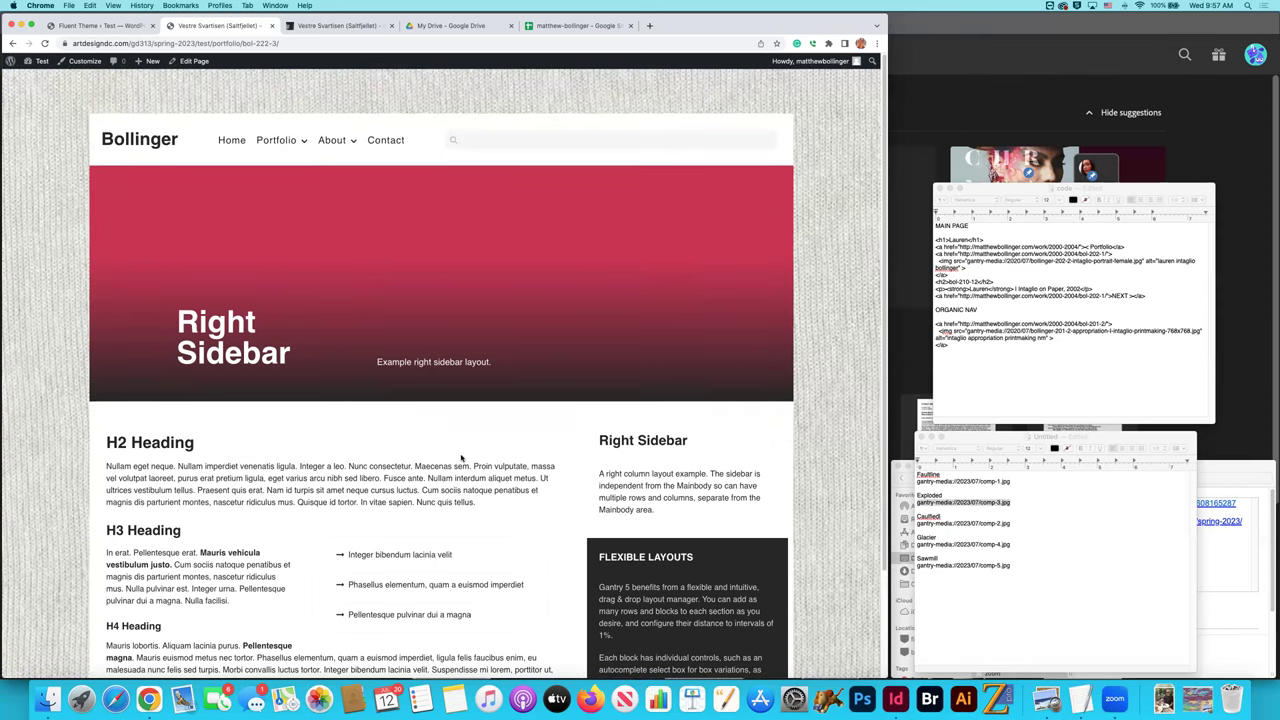
scroll(461, 458, down, 5)
scroll(460, 460, up, 5)
Return to the Gantry layout manager and switch the outline being edited to Bol-222-3.
click(100, 25)
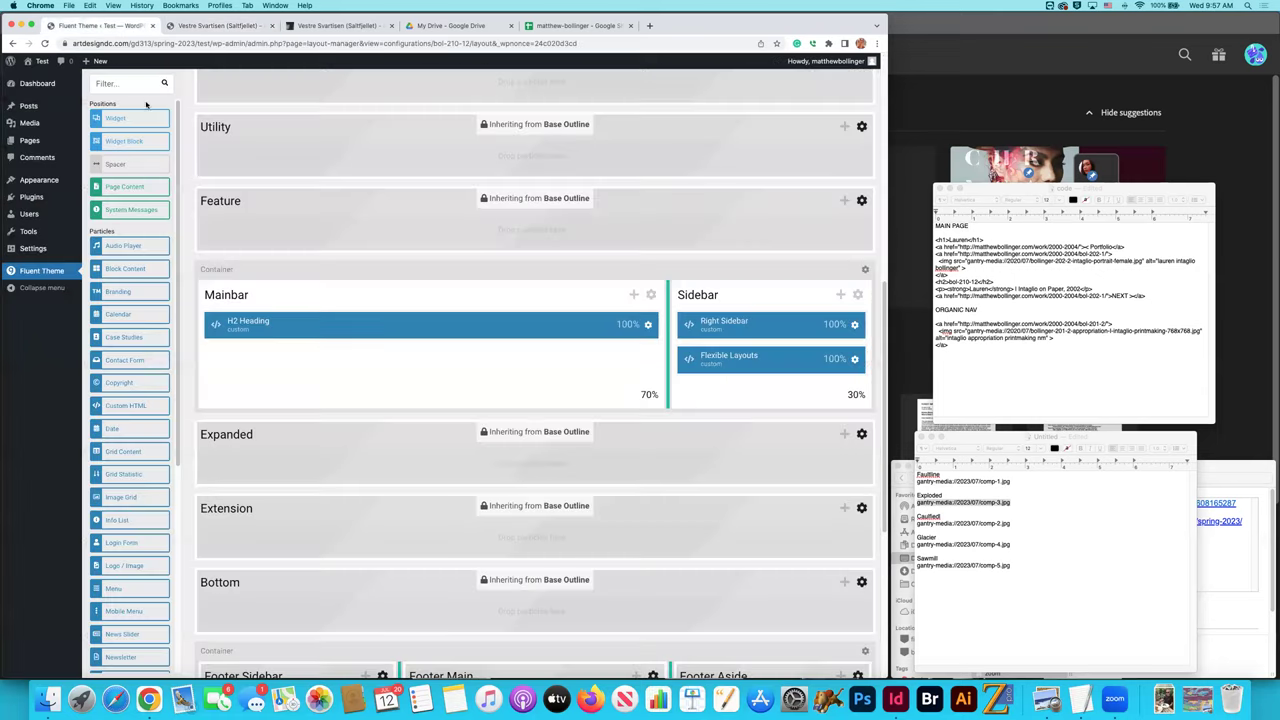
scroll(363, 274, up, 5)
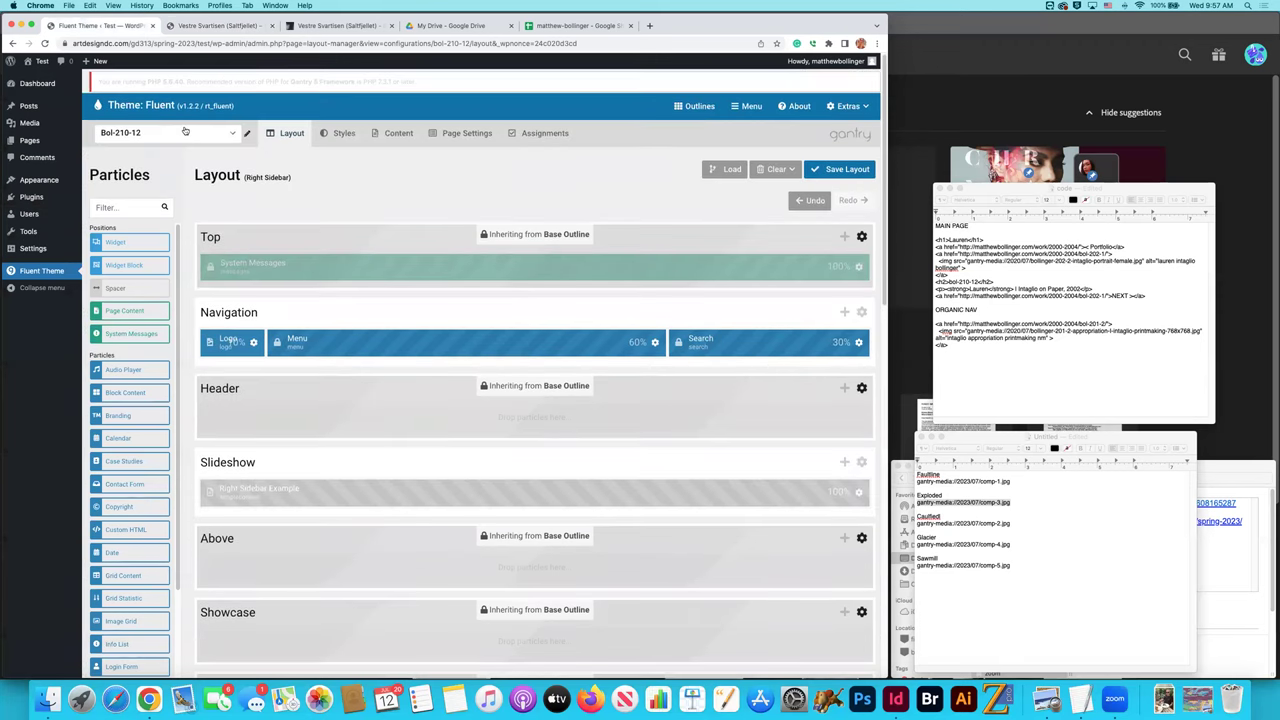
click(220, 25)
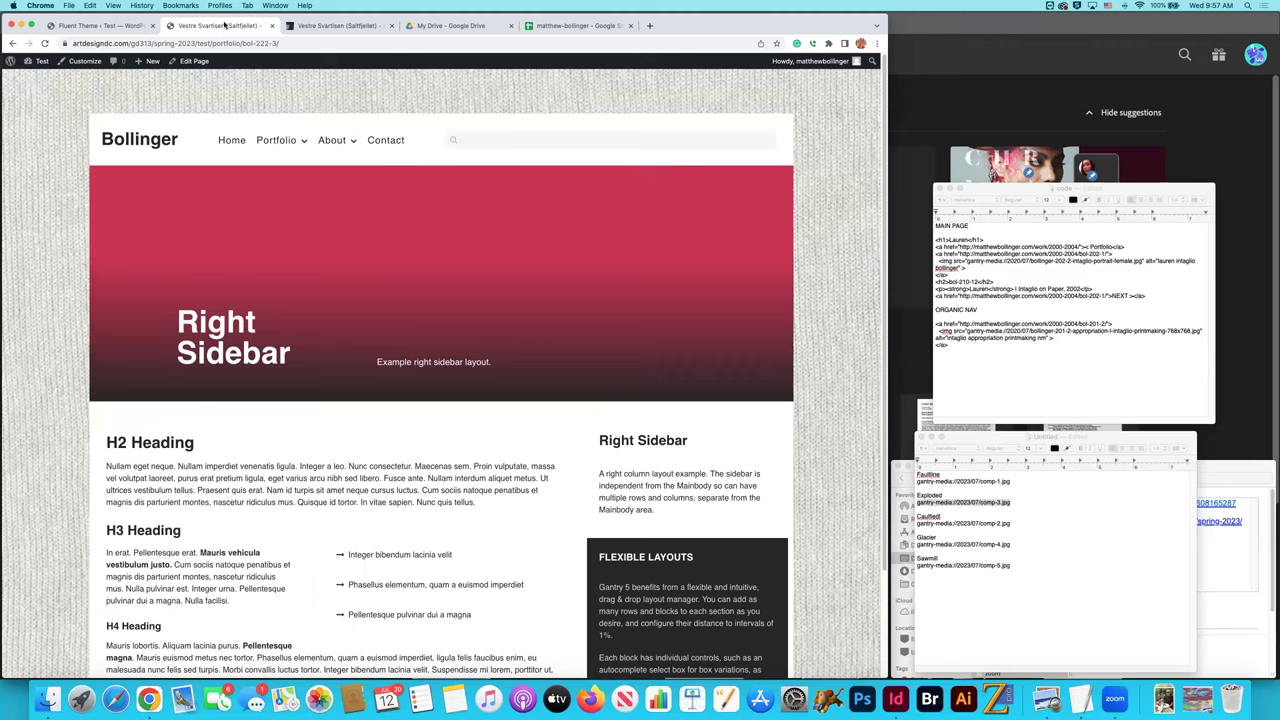
click(100, 25)
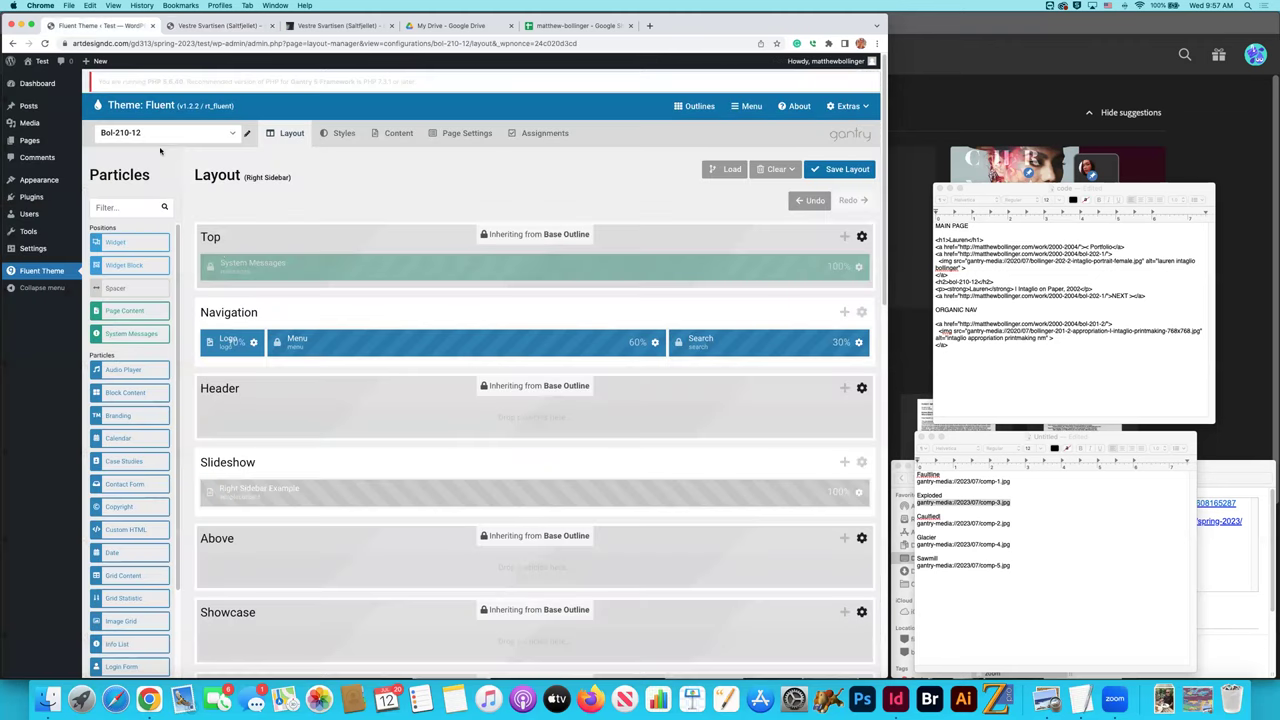
click(163, 134)
scroll(176, 209, down, 3)
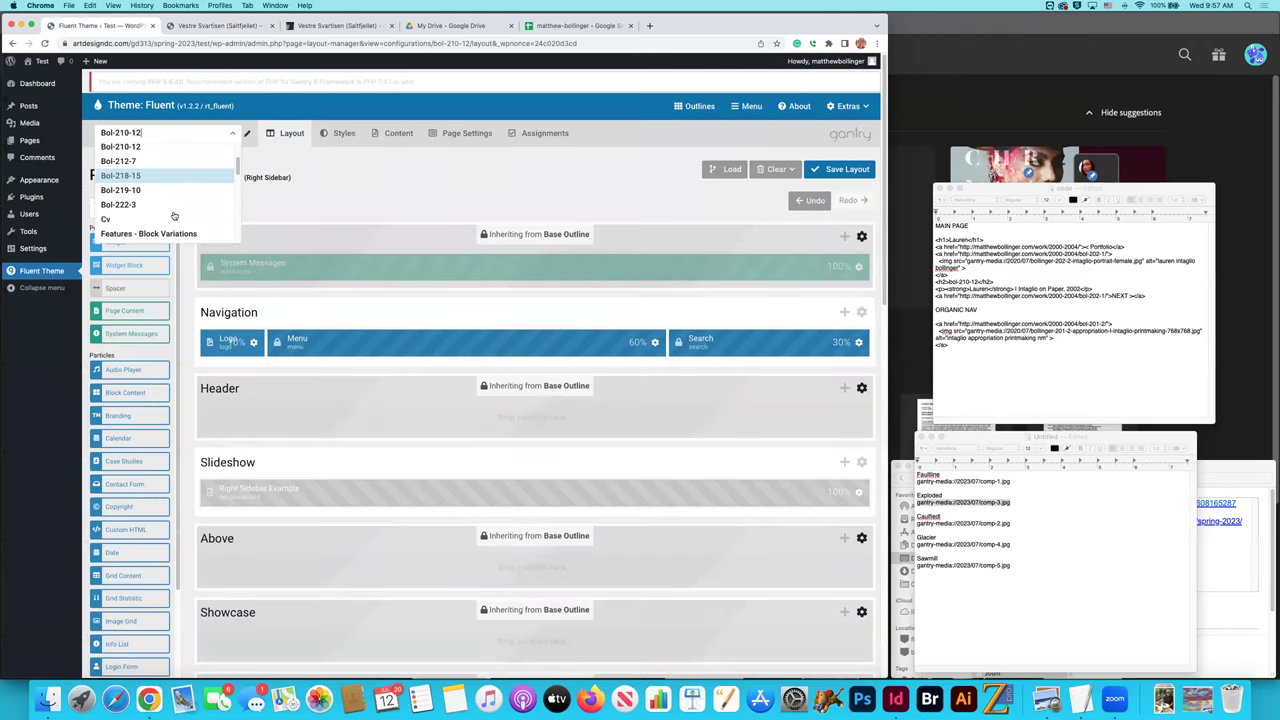
click(165, 204)
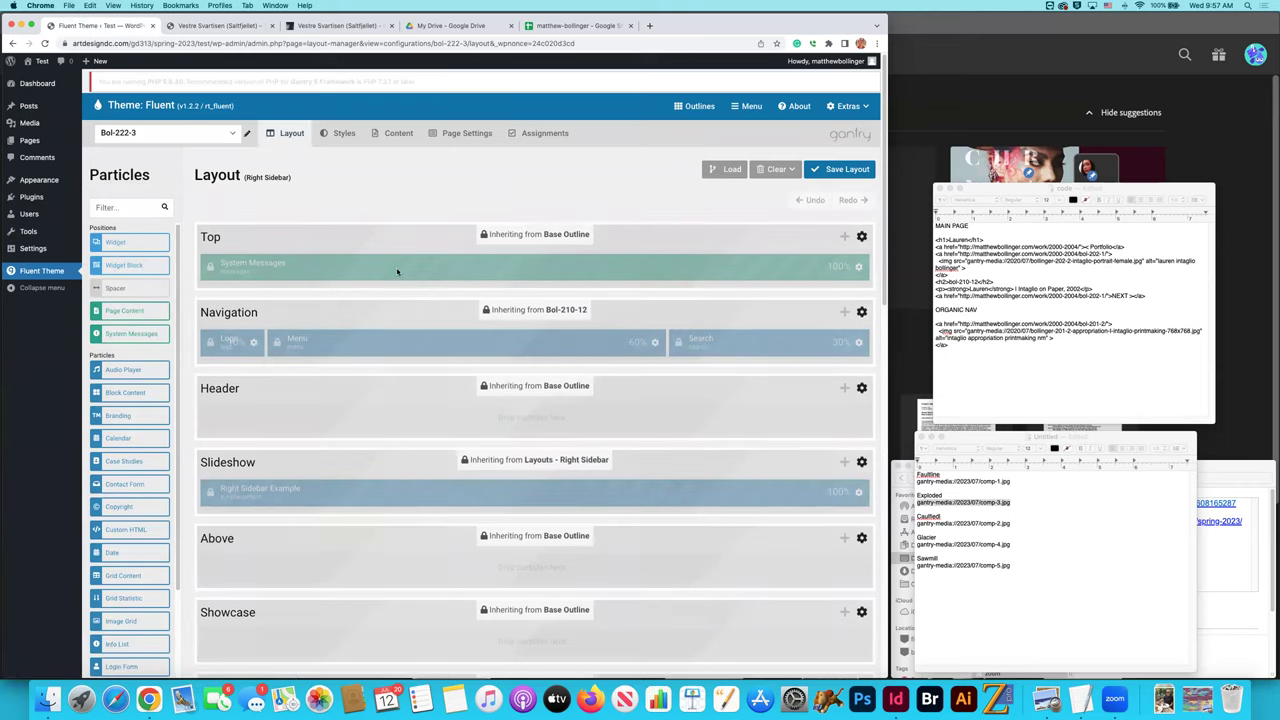
Set the Mainbar section's inheritance outline to No Inheritance, applying and saving the layout.
scroll(400, 272, down, 5)
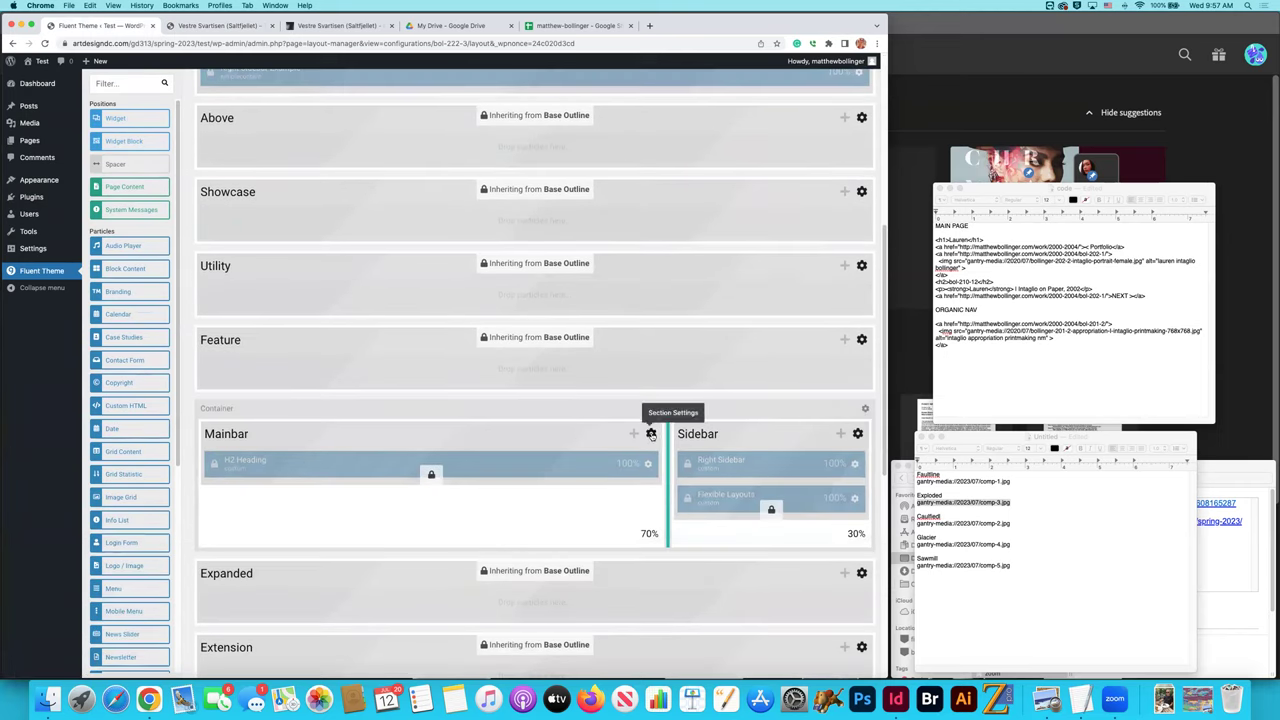
click(651, 433)
click(453, 130)
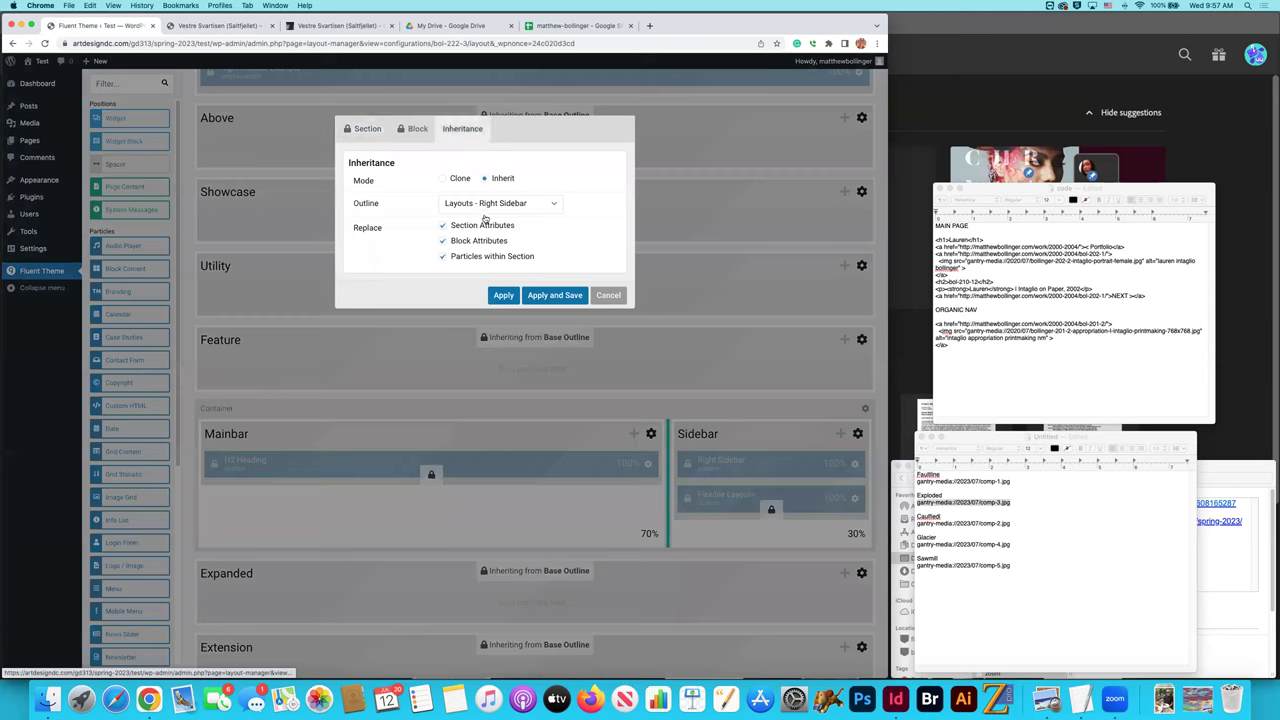
click(482, 210)
click(464, 220)
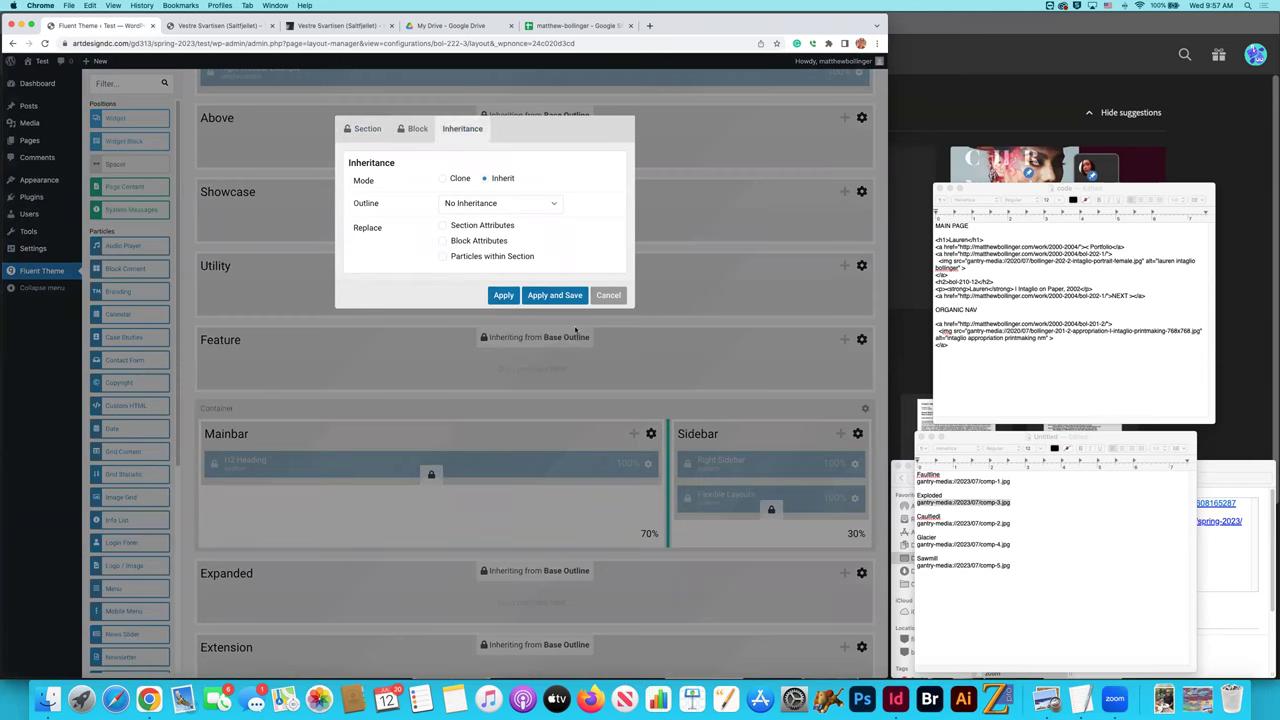
click(566, 296)
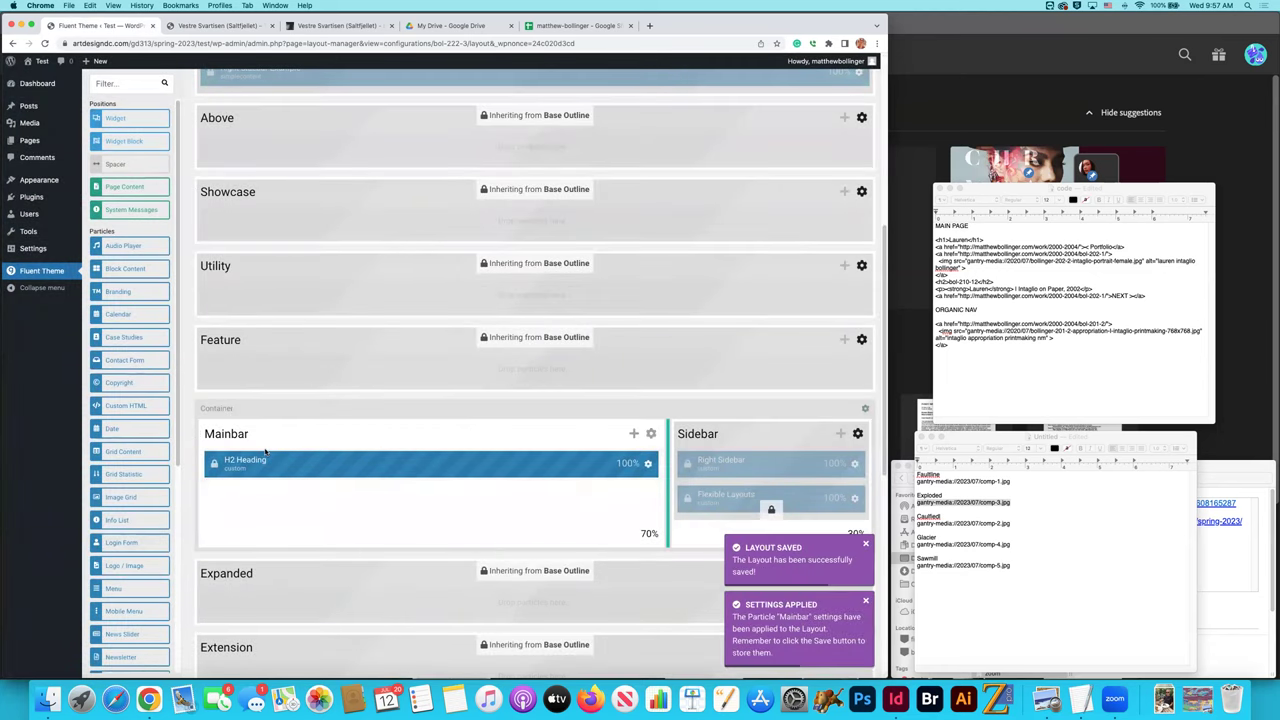
Set the H2 Heading particle in the Mainbar to No Inheritance and save the layout.
click(648, 465)
click(463, 128)
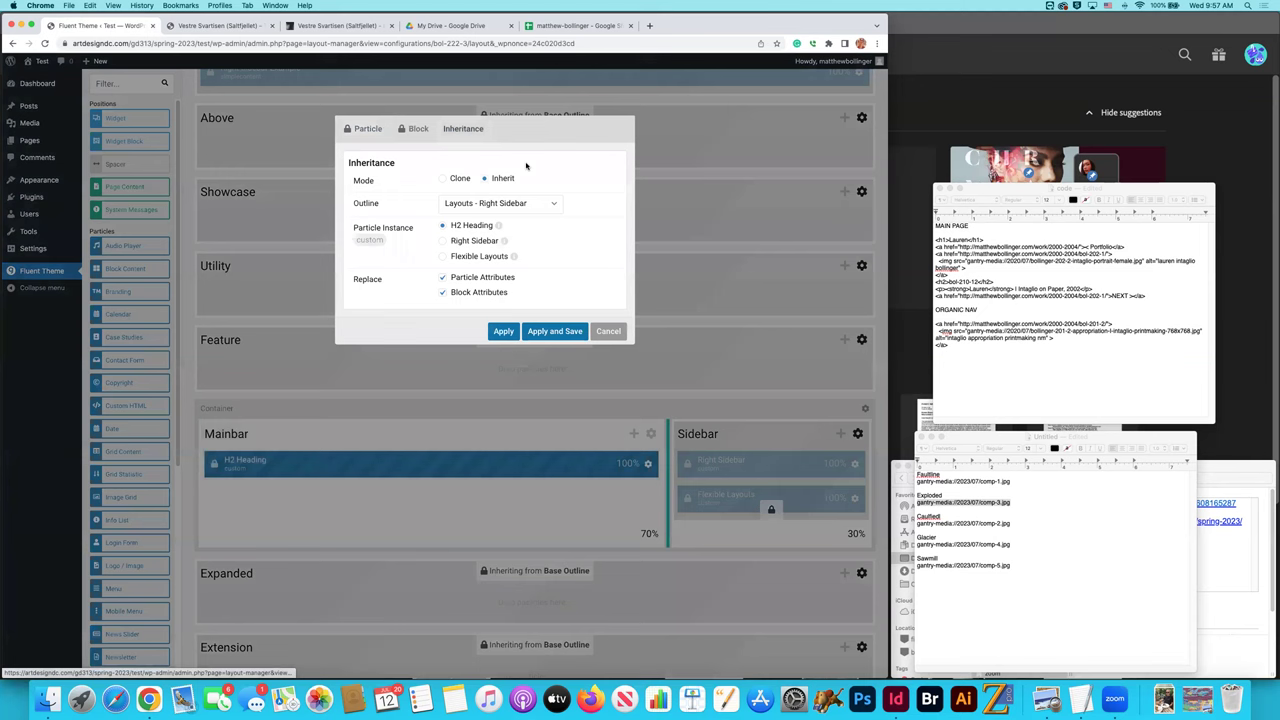
click(481, 208)
scroll(478, 240, up, 3)
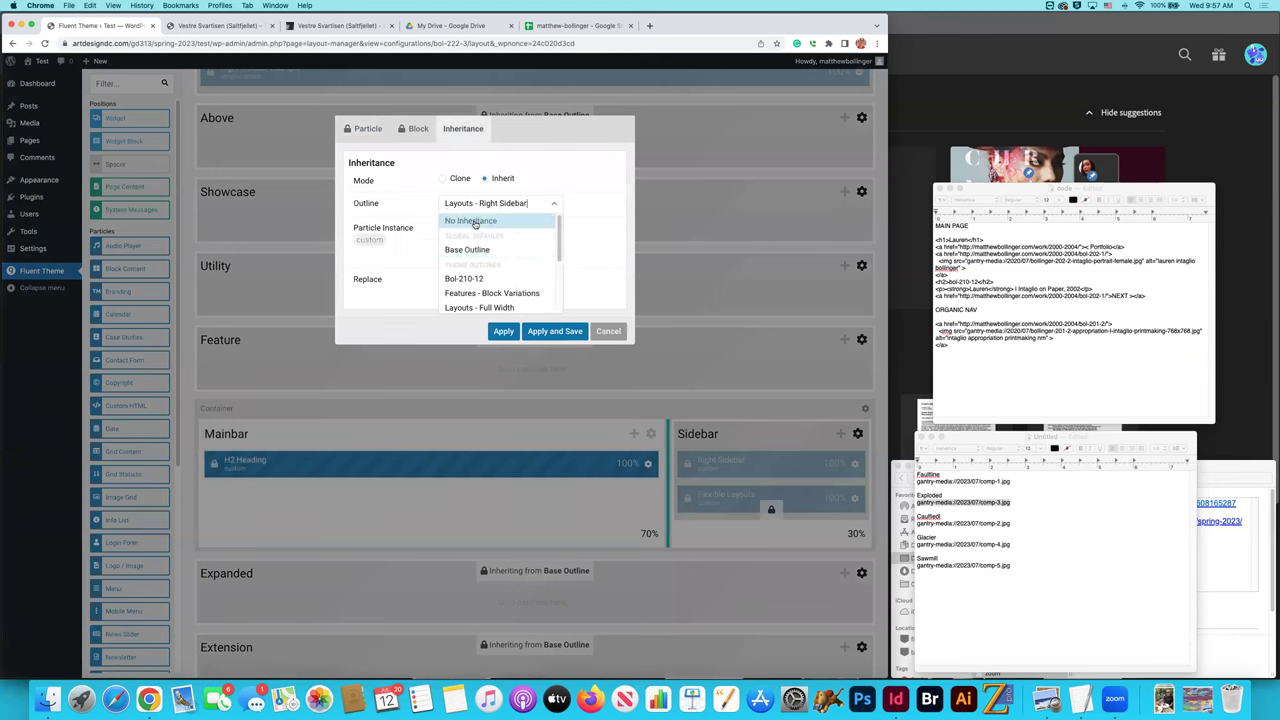
click(474, 220)
click(555, 314)
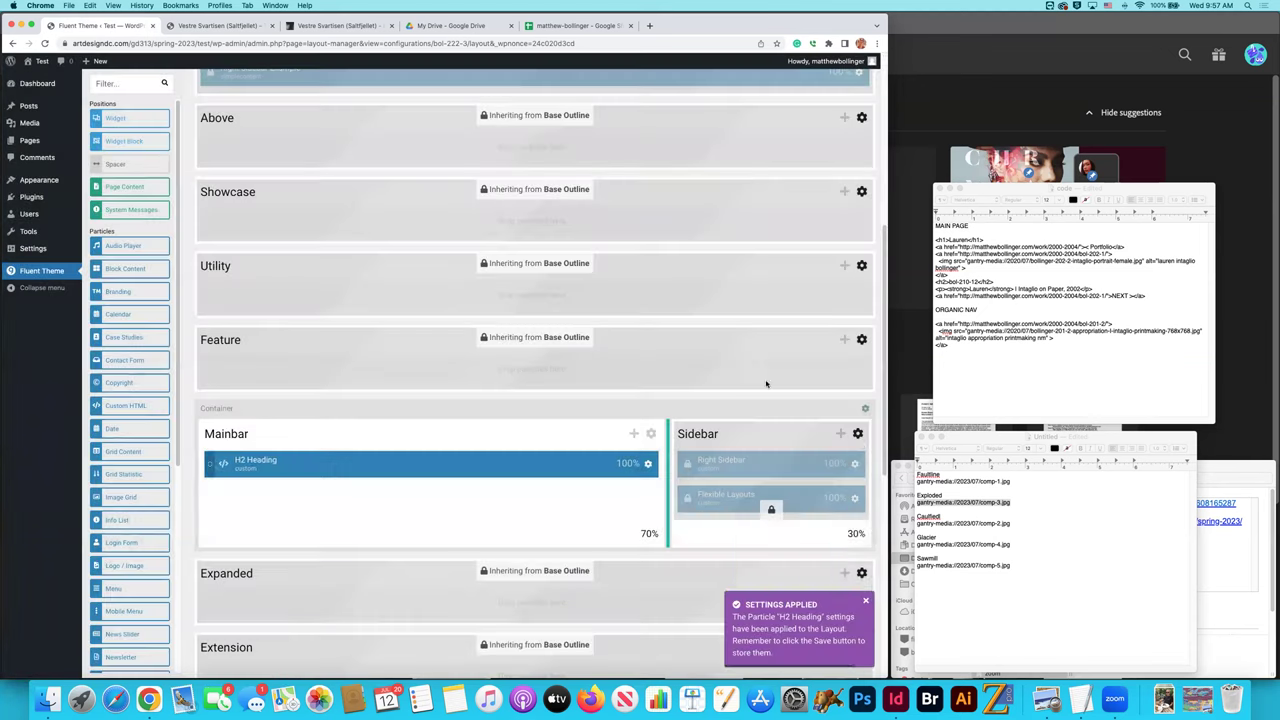
Set the Sidebar section's inheritance outline to No Inheritance and save the layout.
click(857, 433)
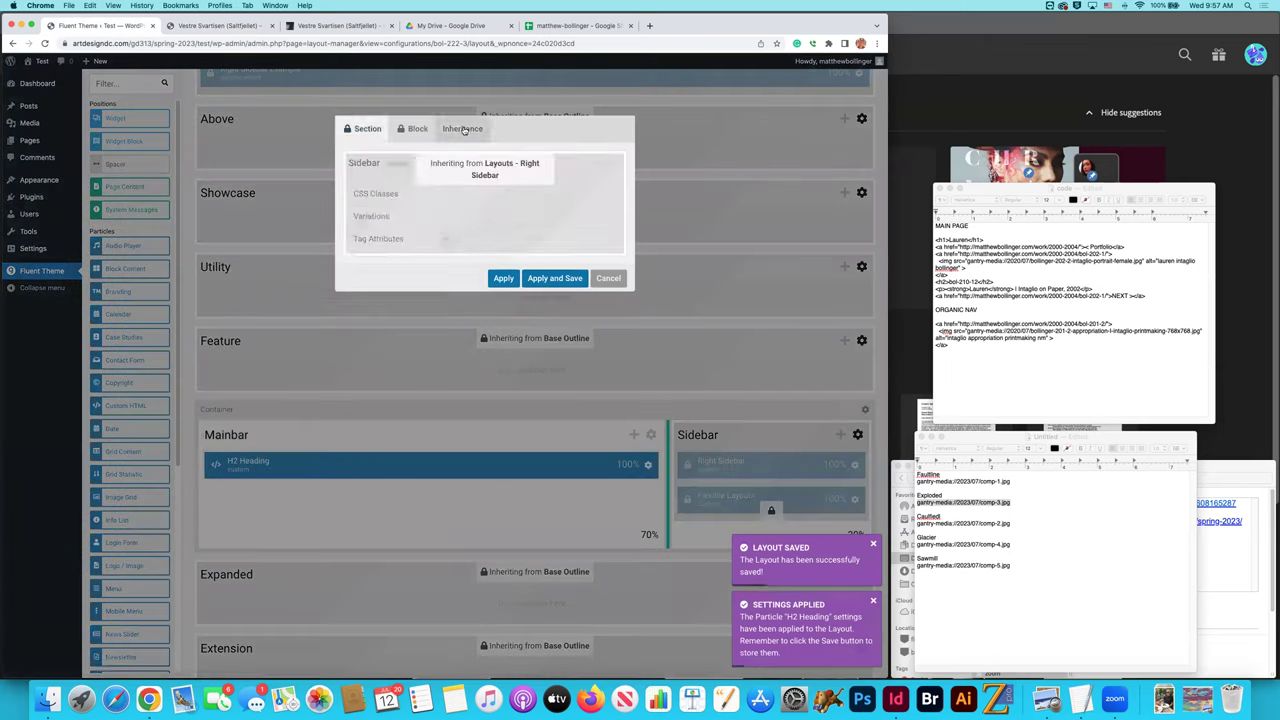
click(462, 128)
click(471, 203)
scroll(478, 245, up, 3)
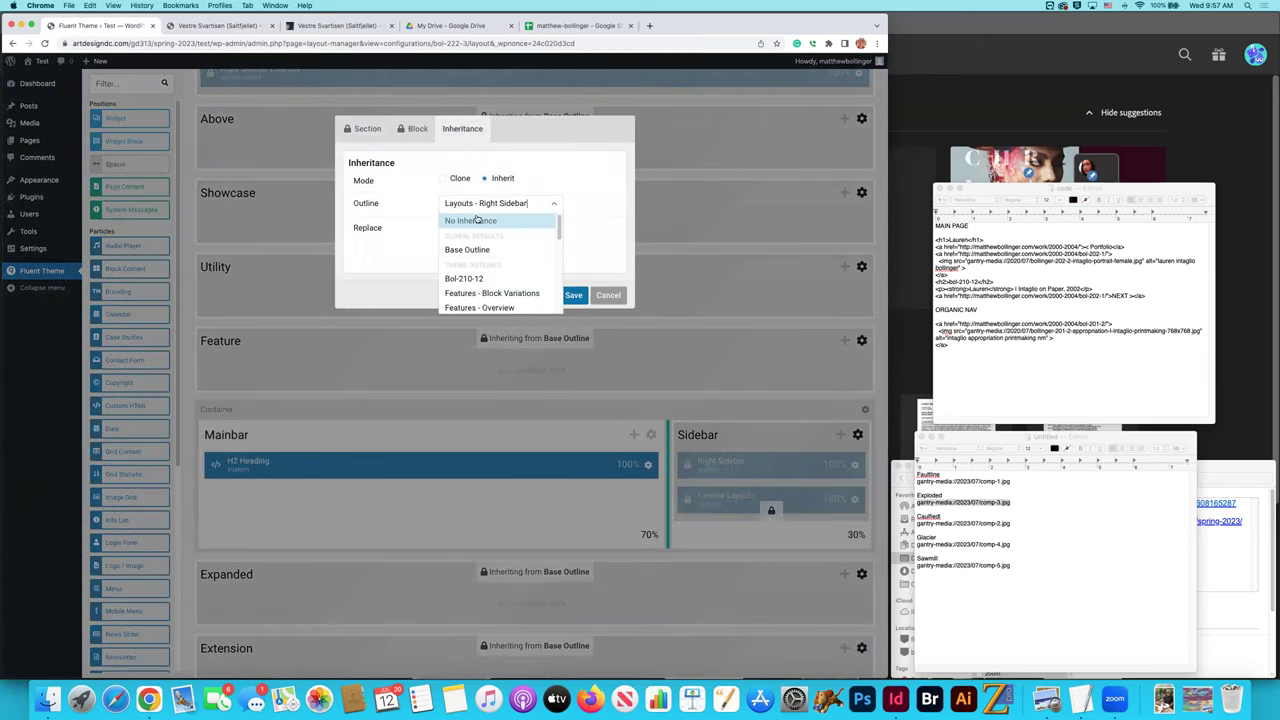
click(478, 219)
click(567, 297)
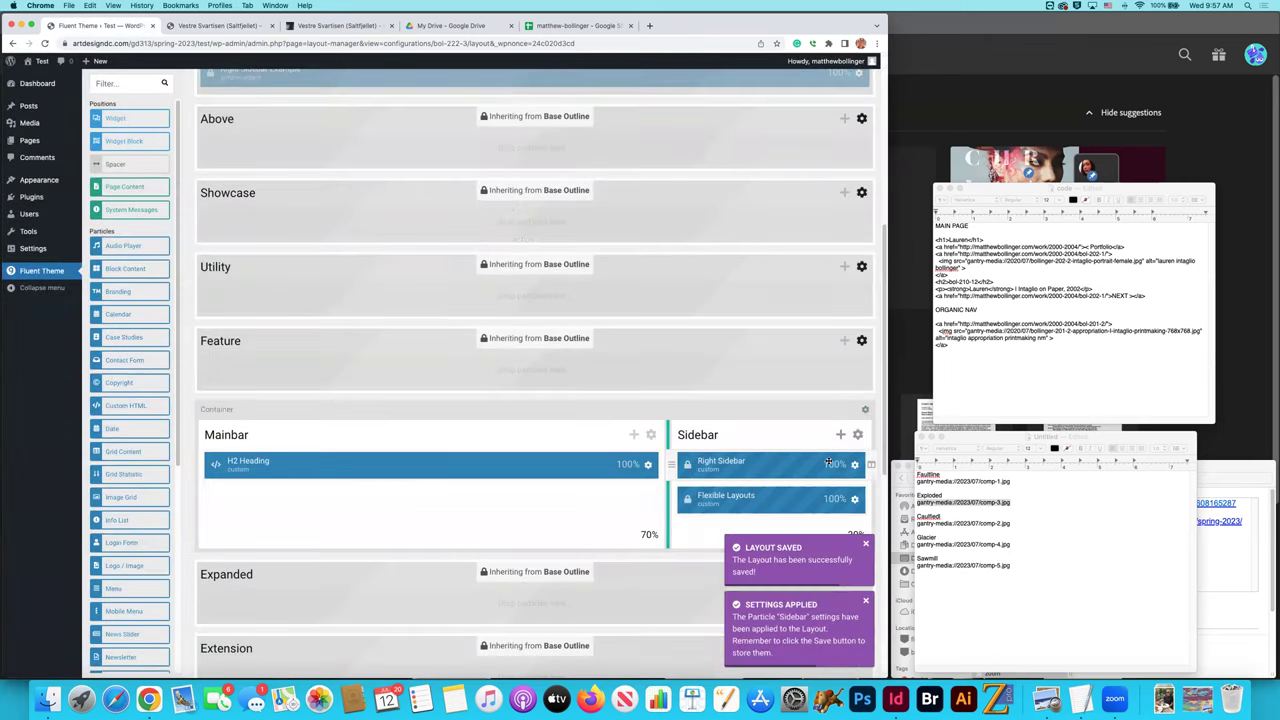
Set the Right Sidebar particle in the Sidebar to No Inheritance and save the layout.
click(855, 465)
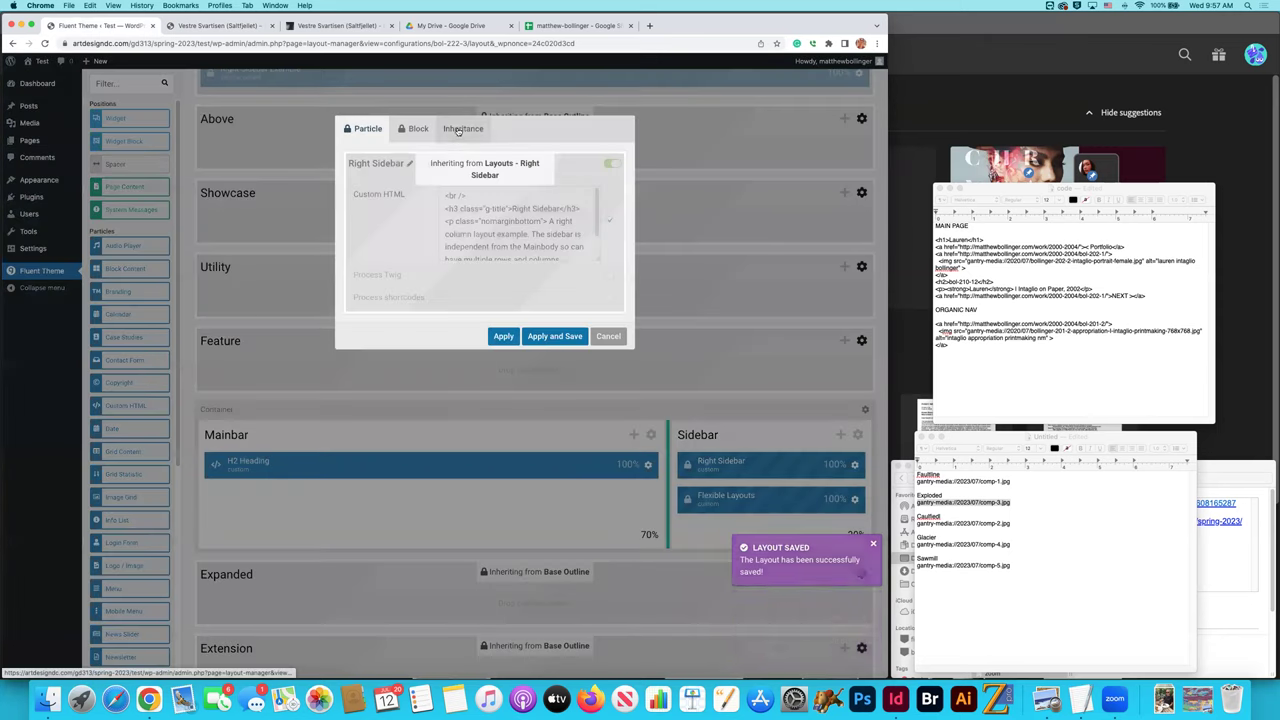
click(462, 128)
click(475, 207)
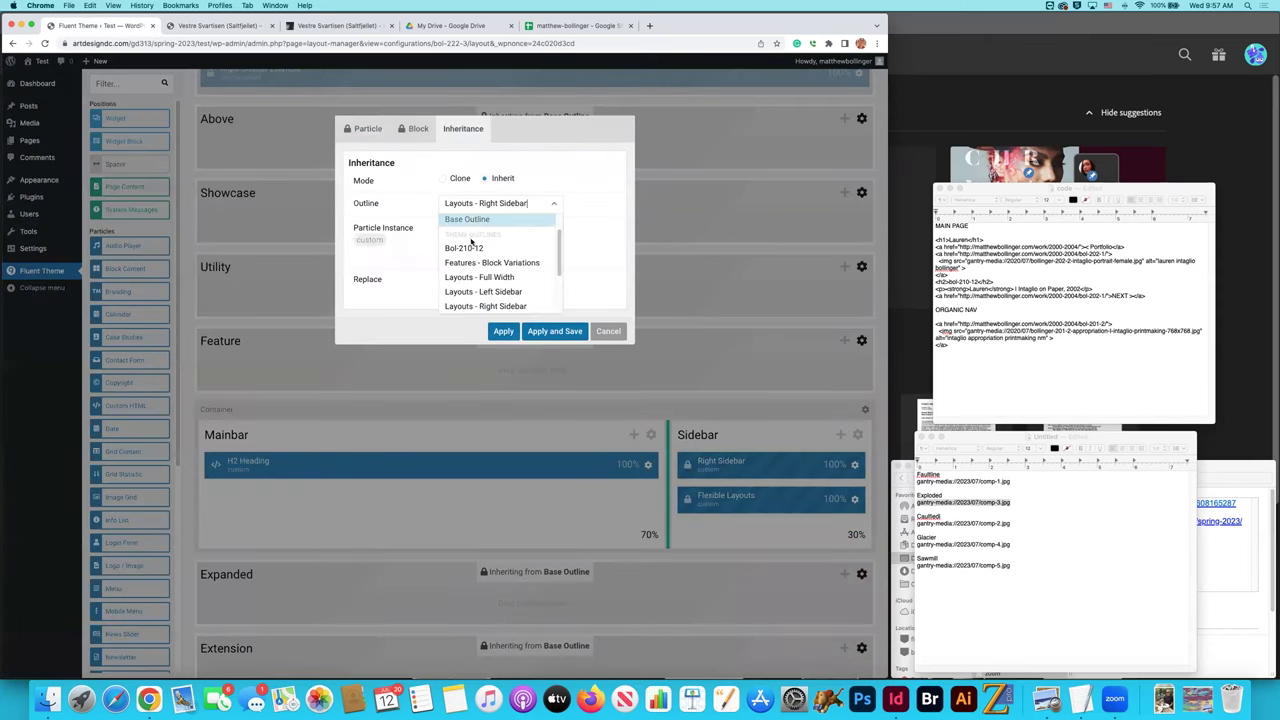
click(468, 221)
click(560, 314)
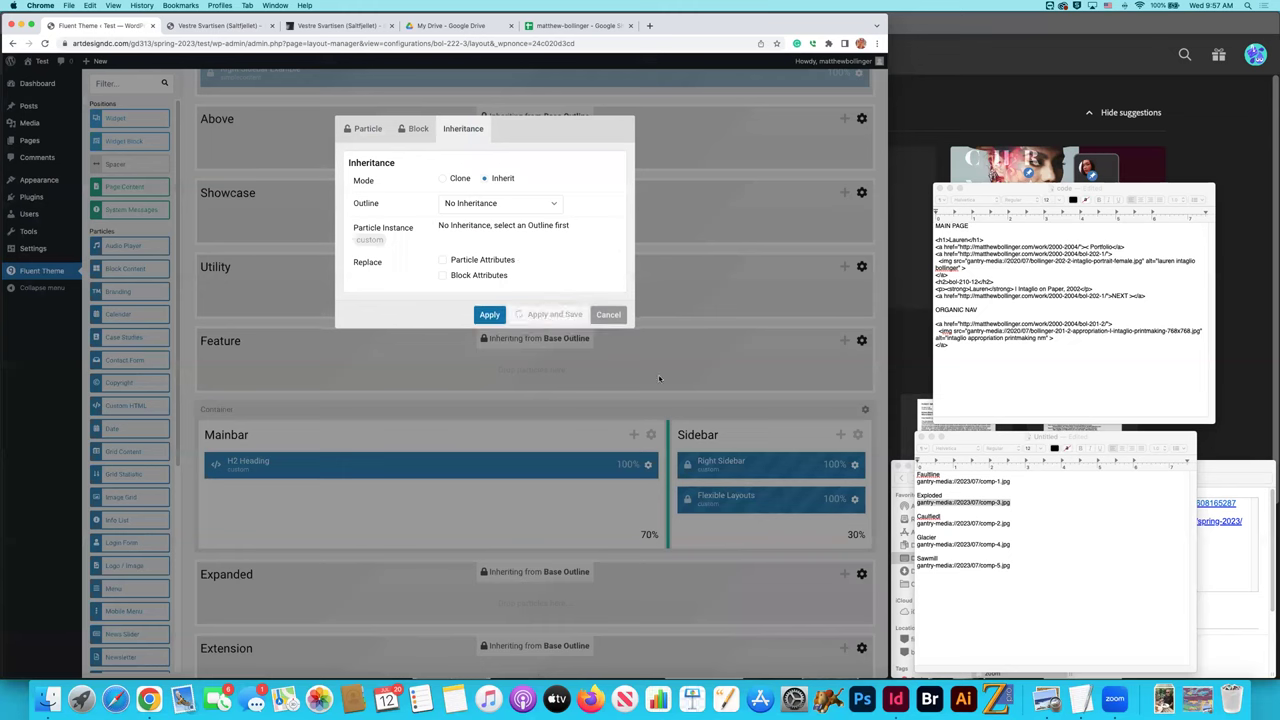
click(502, 209)
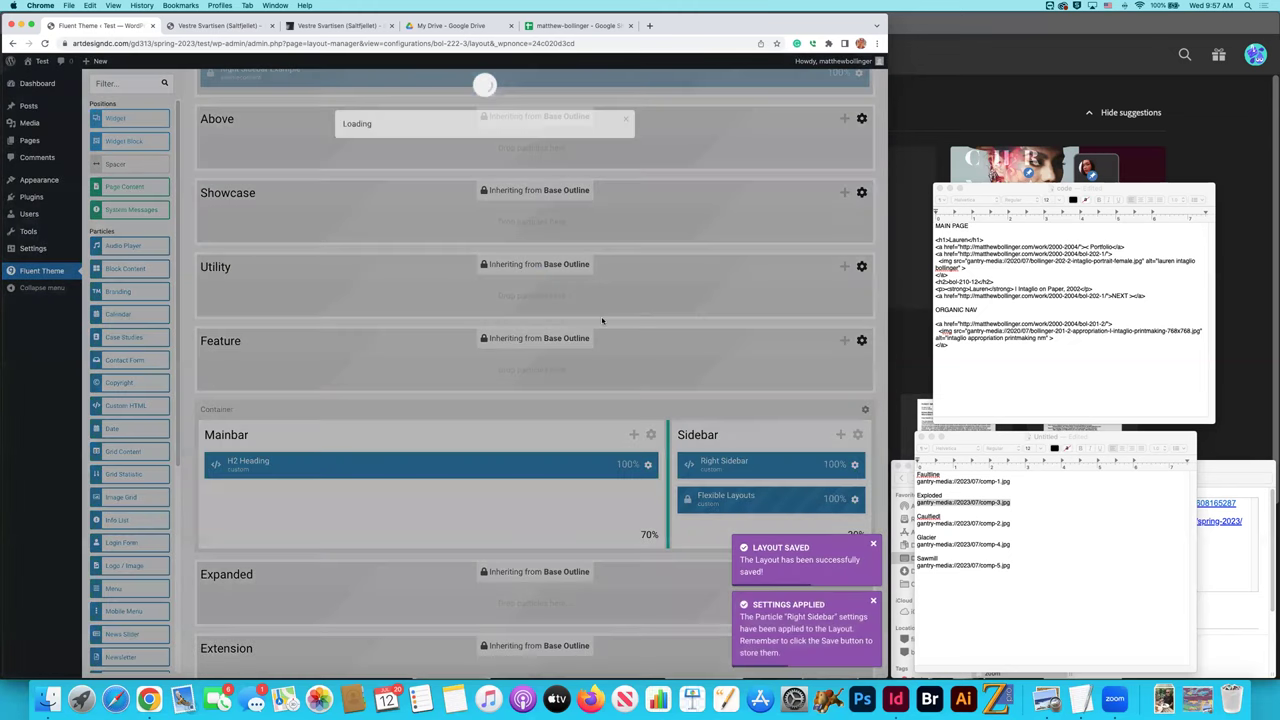
click(463, 128)
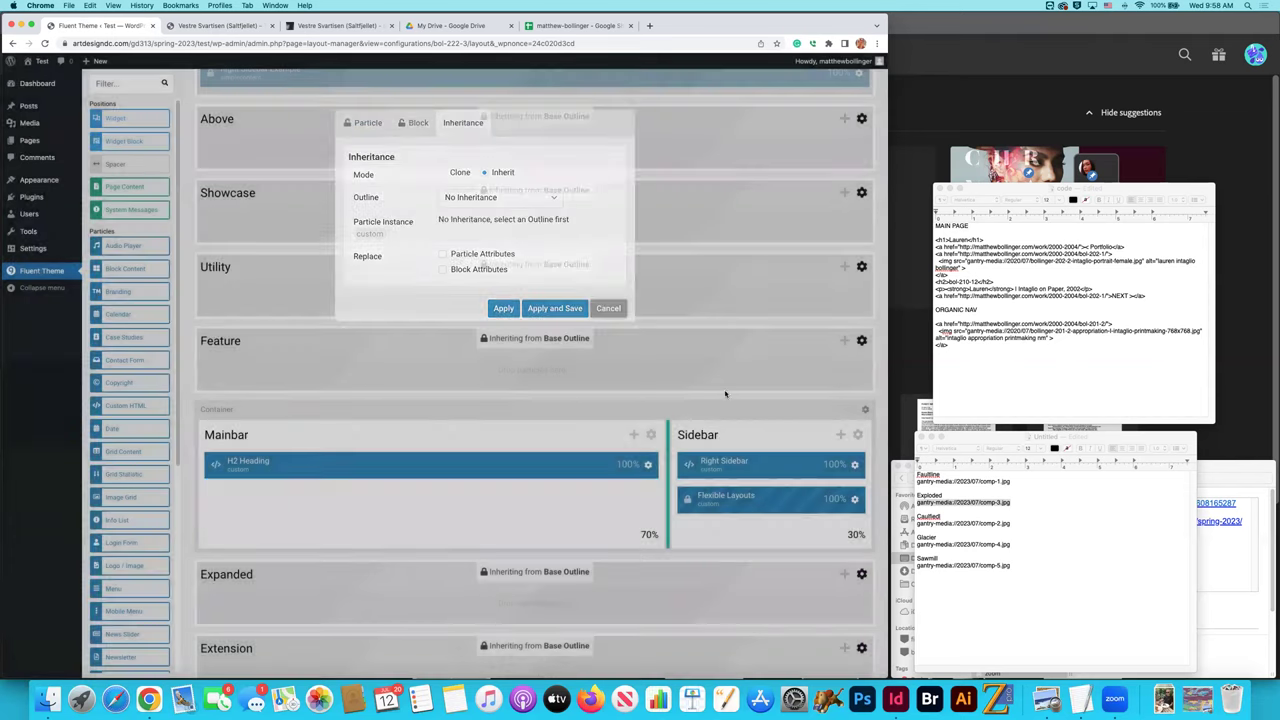
click(606, 314)
Set the Flexible Layouts particle in the Sidebar to No Inheritance and save the layout.
click(855, 499)
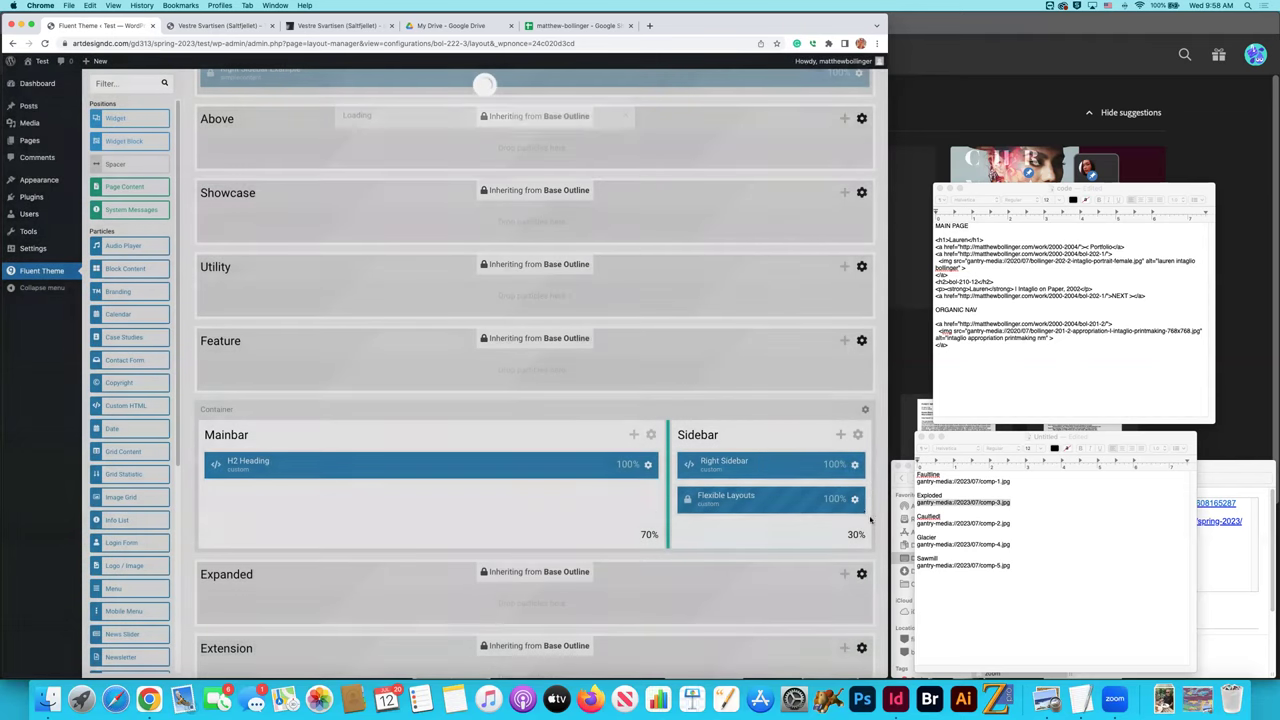
click(463, 128)
click(495, 204)
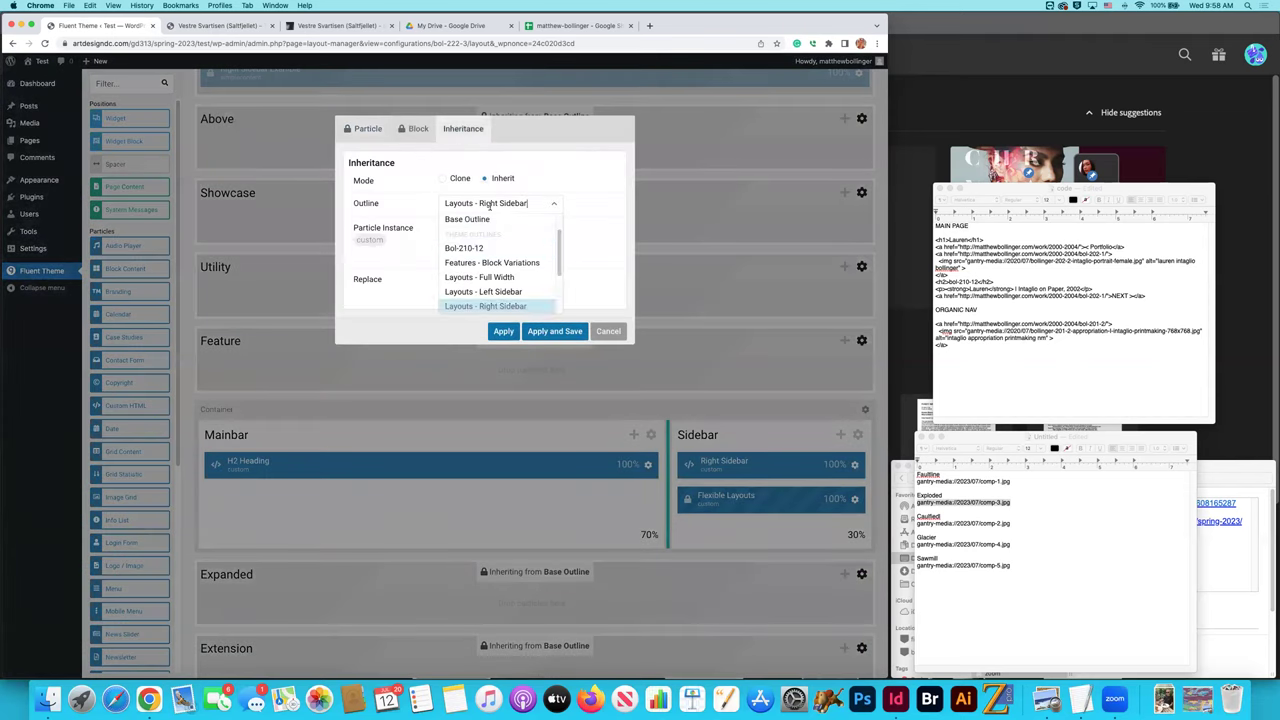
scroll(488, 251, up, 2)
click(475, 218)
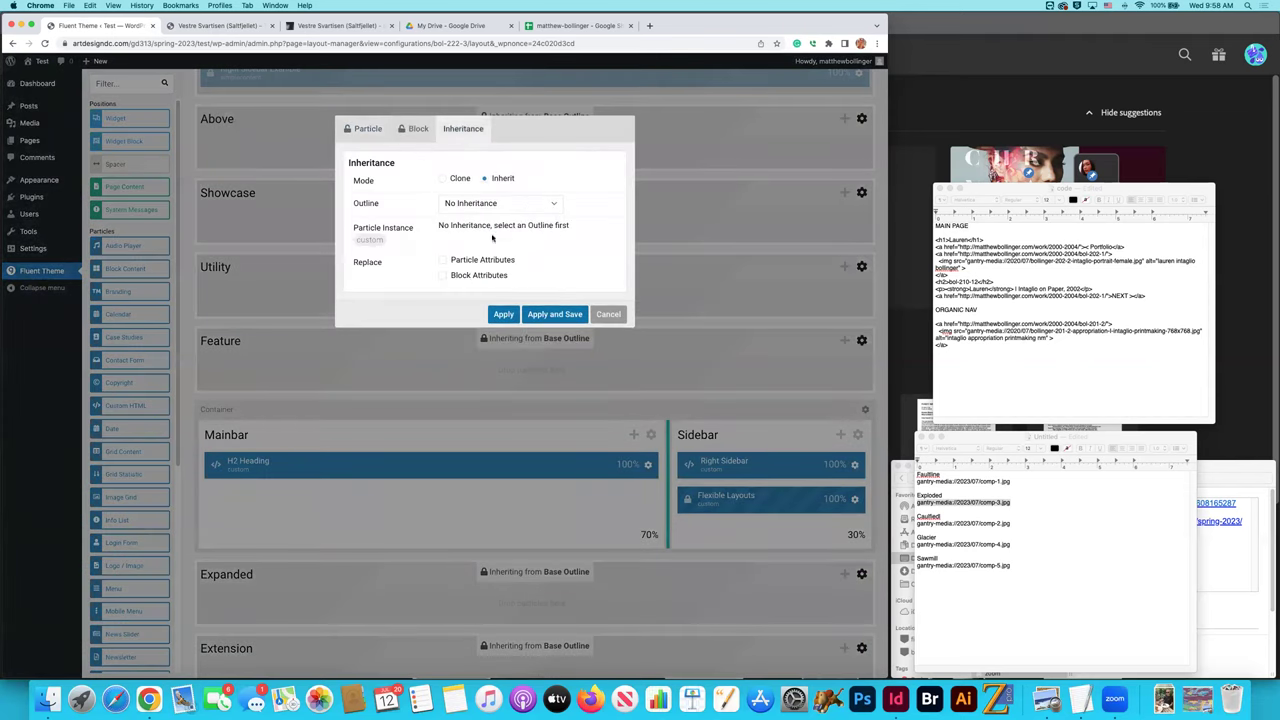
click(554, 314)
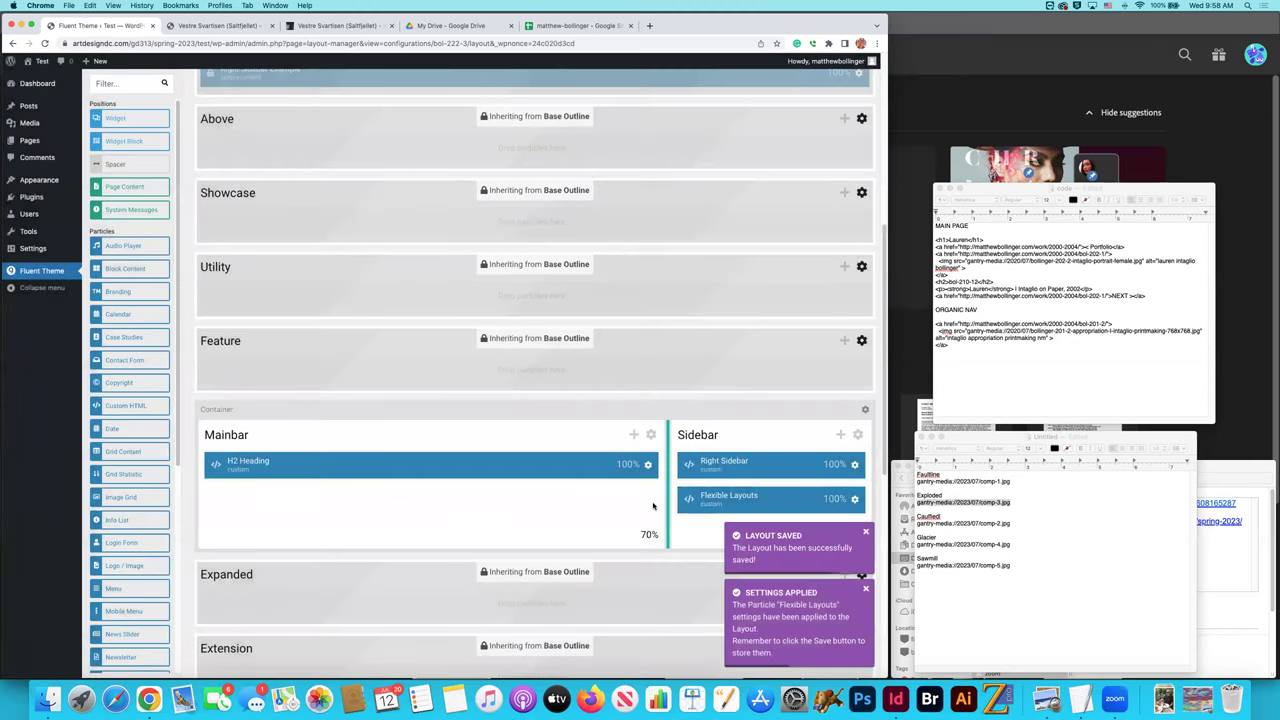
Open the Mainbar H2 Heading particle's settings and convert the code notes document in TextEdit to plain text.
click(647, 465)
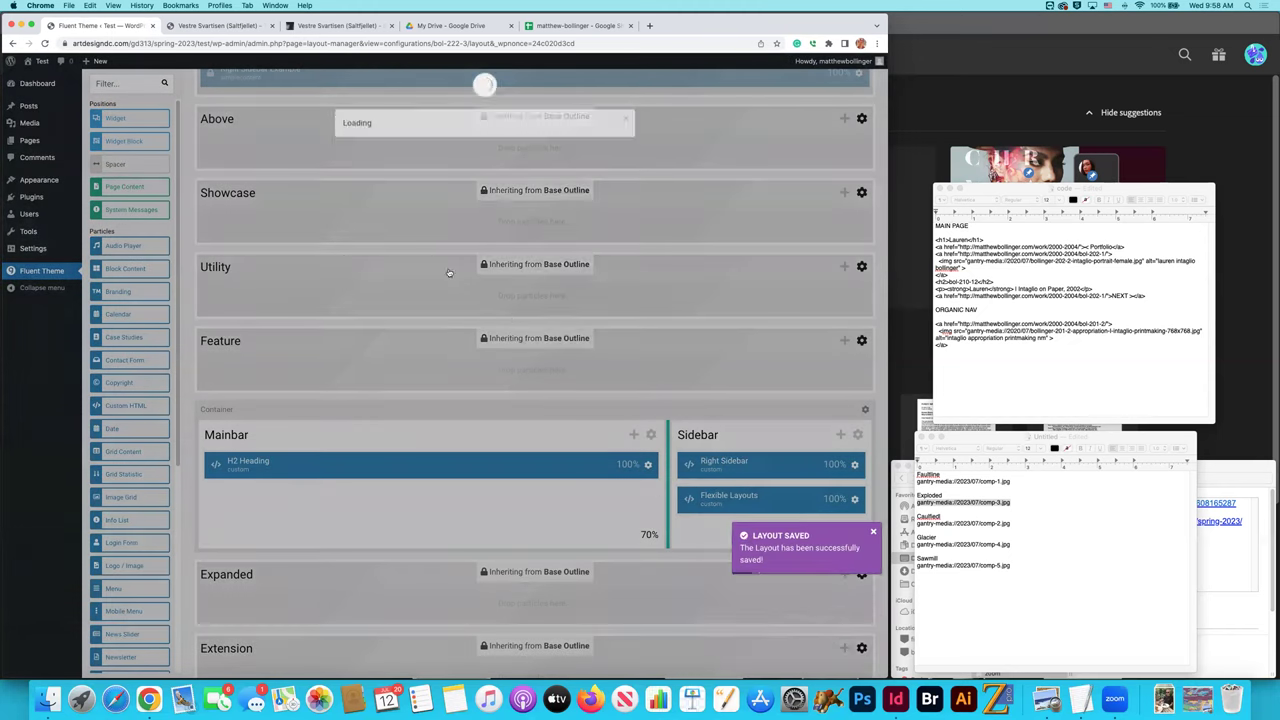
click(1056, 301)
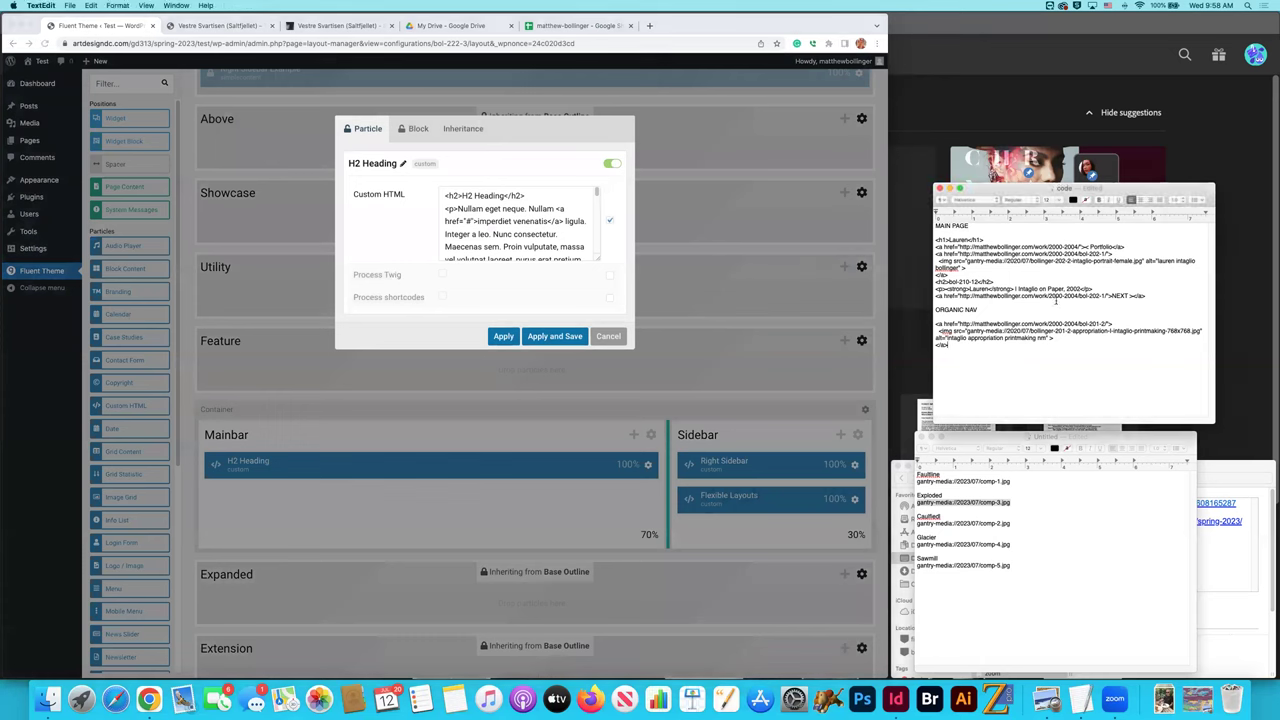
drag(1153, 295, 924, 241)
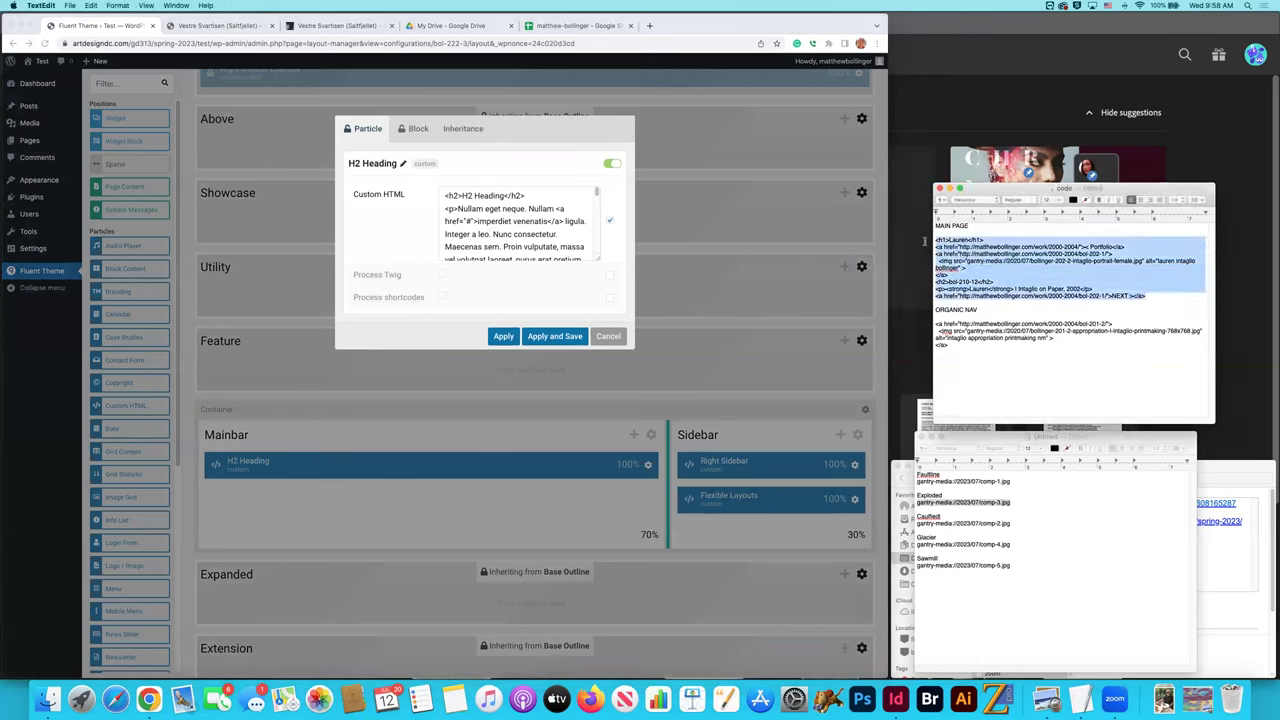
click(513, 224)
drag(470, 208, 502, 209)
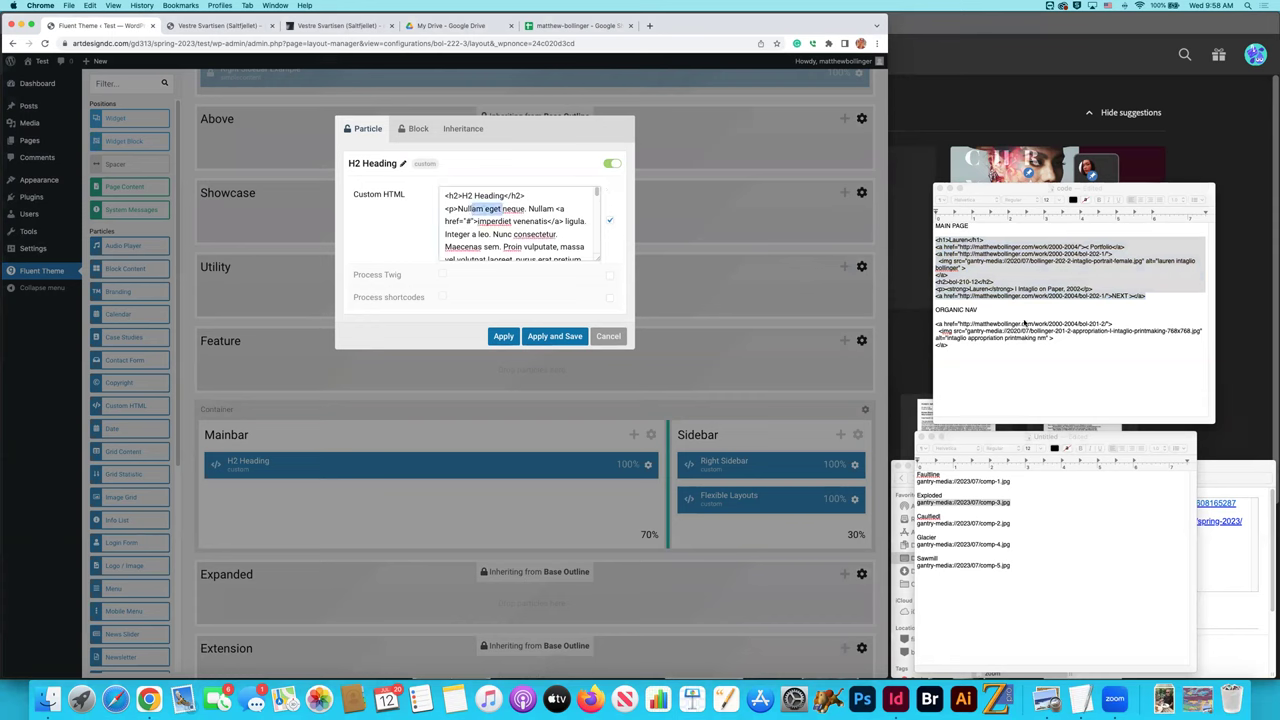
click(1000, 287)
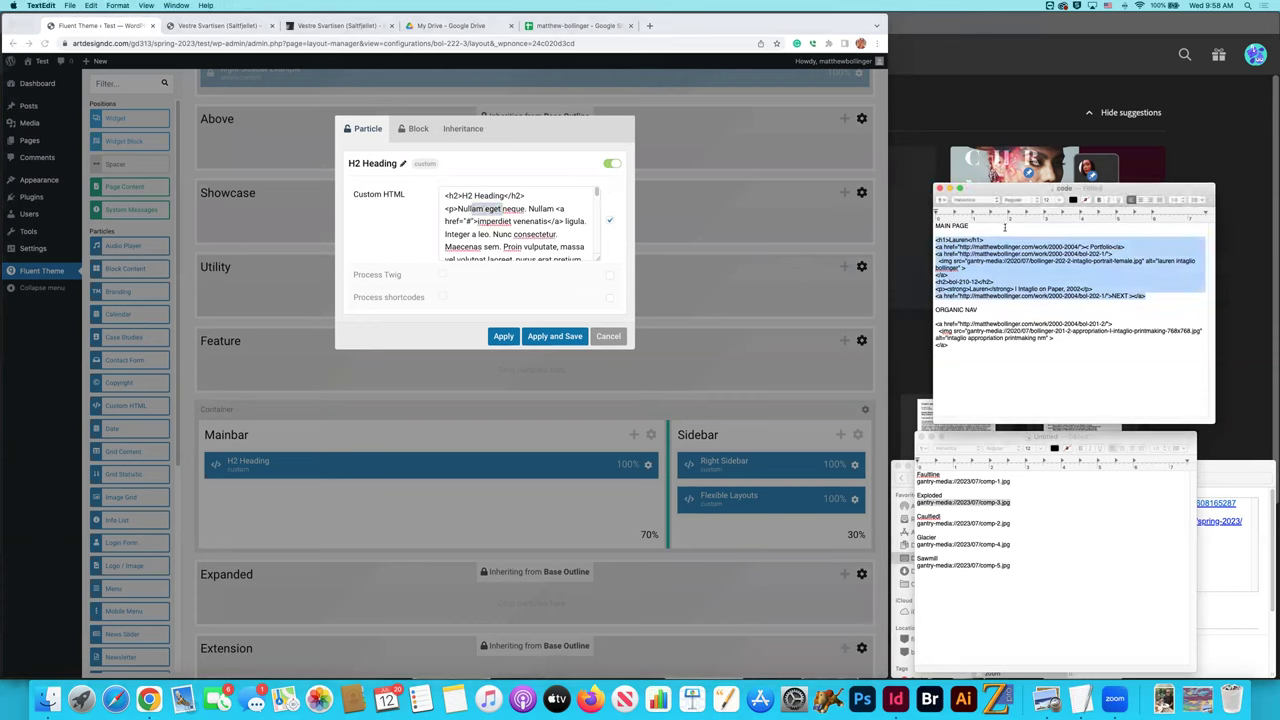
click(117, 5)
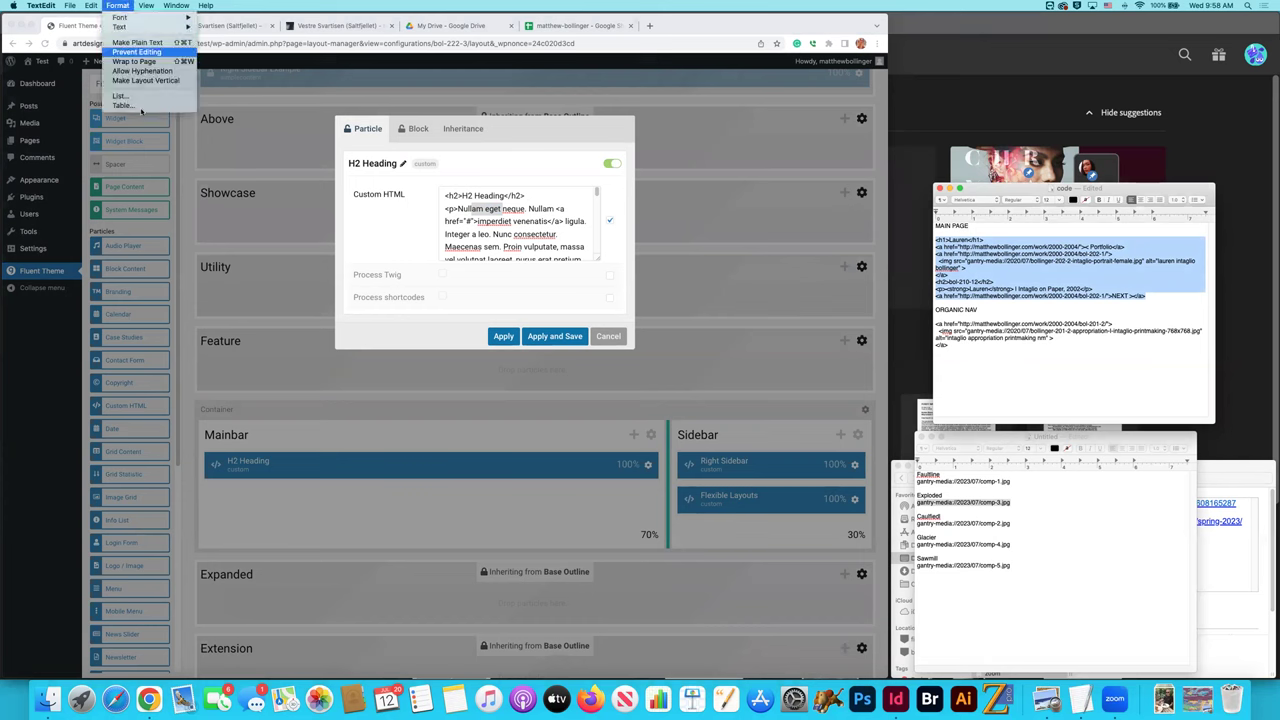
click(137, 42)
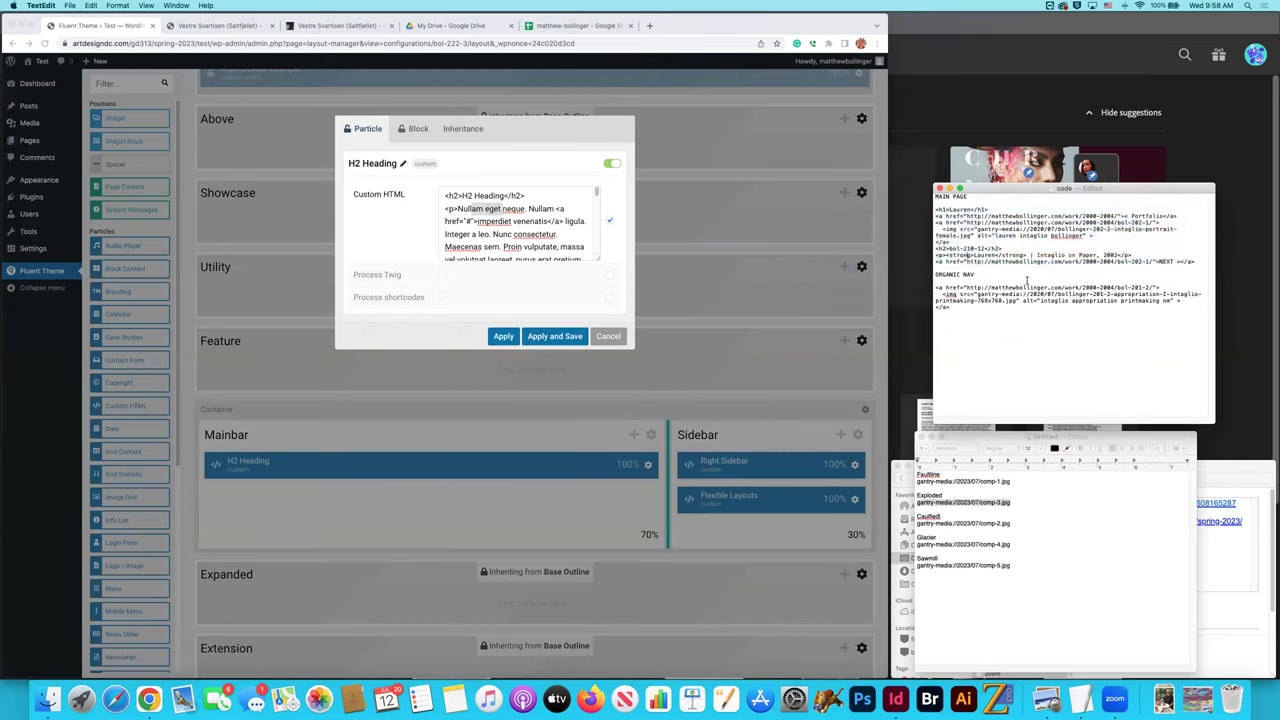
Replace the H2 Heading particle's Custom HTML with the MAIN PAGE code block from the code notes.
drag(1196, 261, 914, 210)
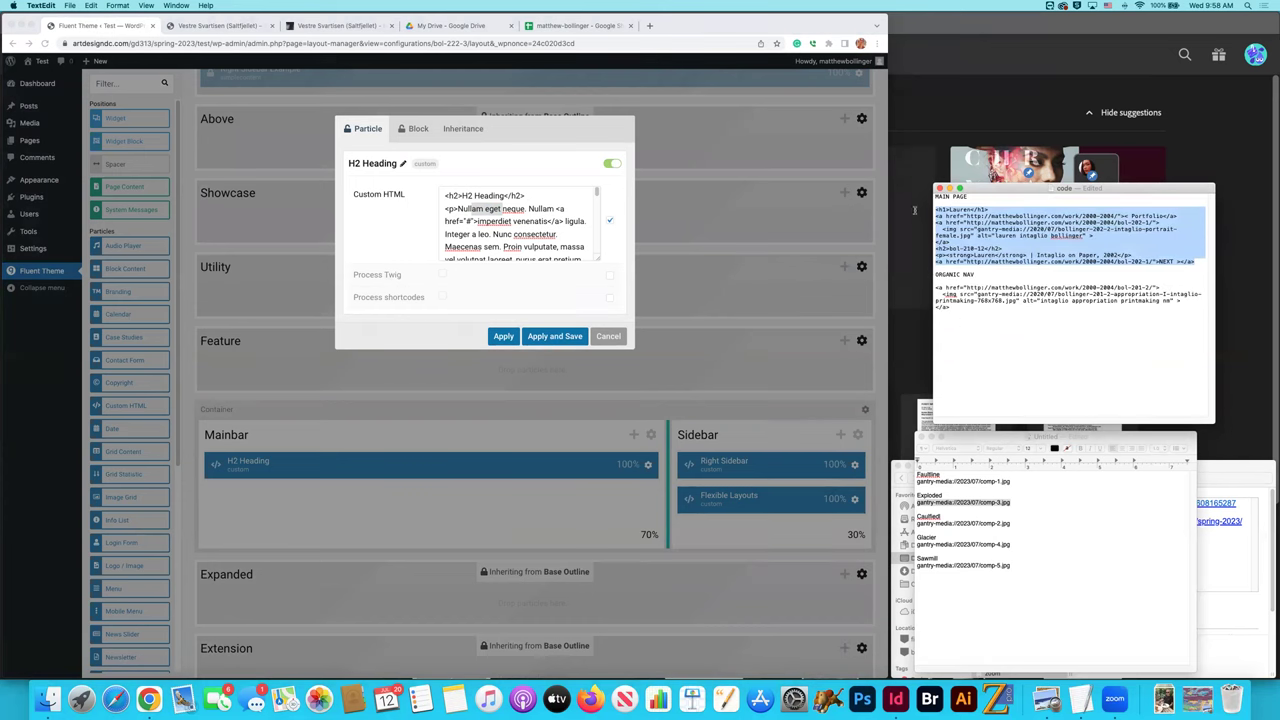
key(super+c)
click(467, 244)
drag(468, 208, 545, 221)
key(super+a)
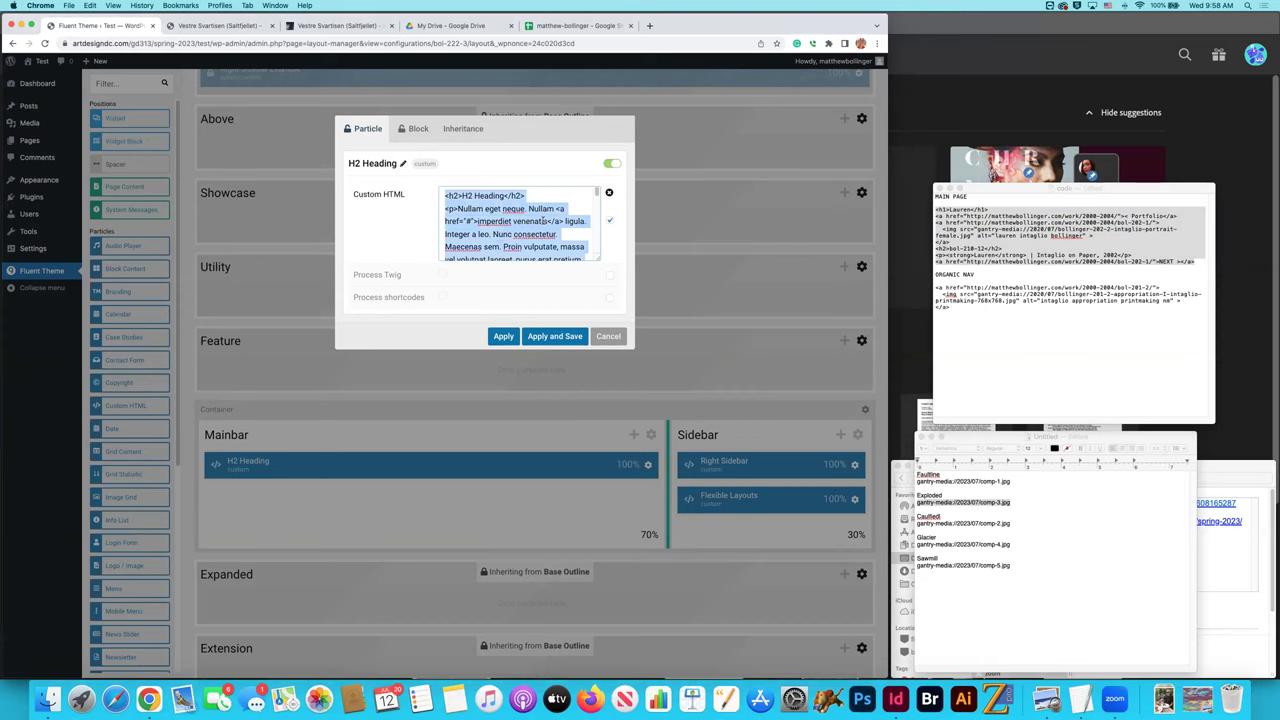
key(super+v)
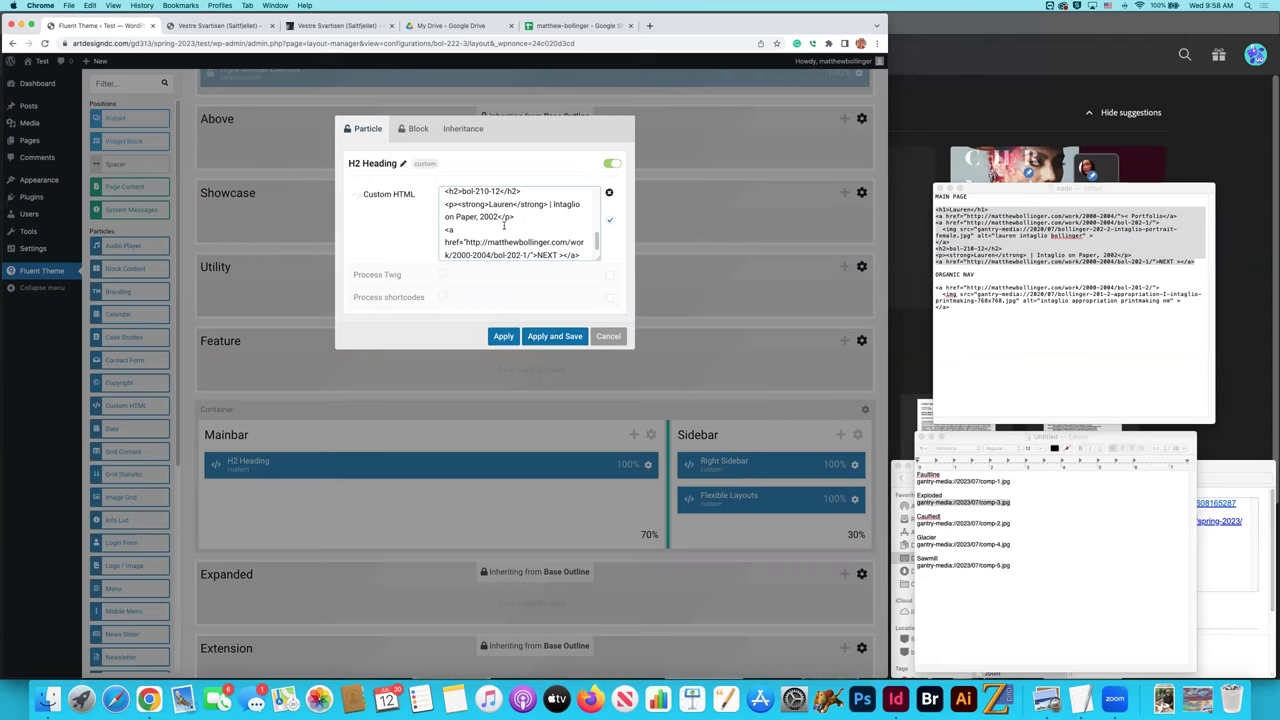
Change the h2 text in the Custom HTML to bol-222-3, copied from the project page's web address.
click(218, 25)
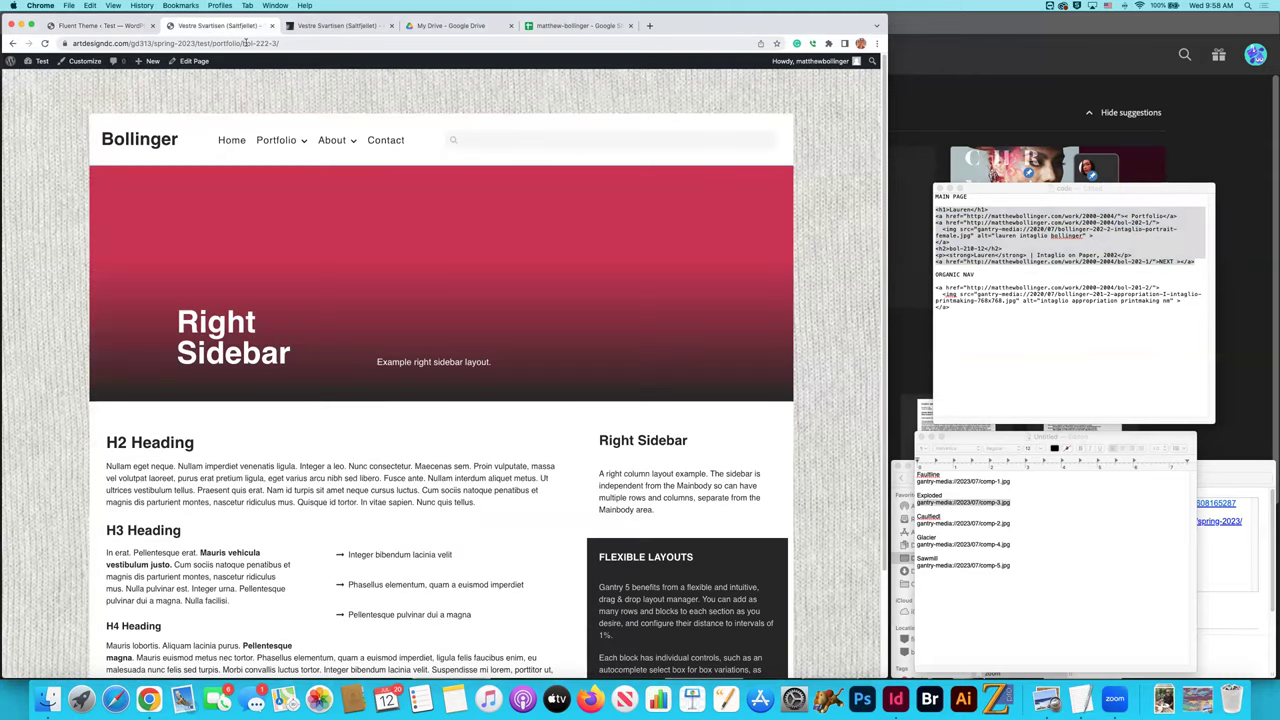
drag(242, 43, 283, 43)
key(super+c)
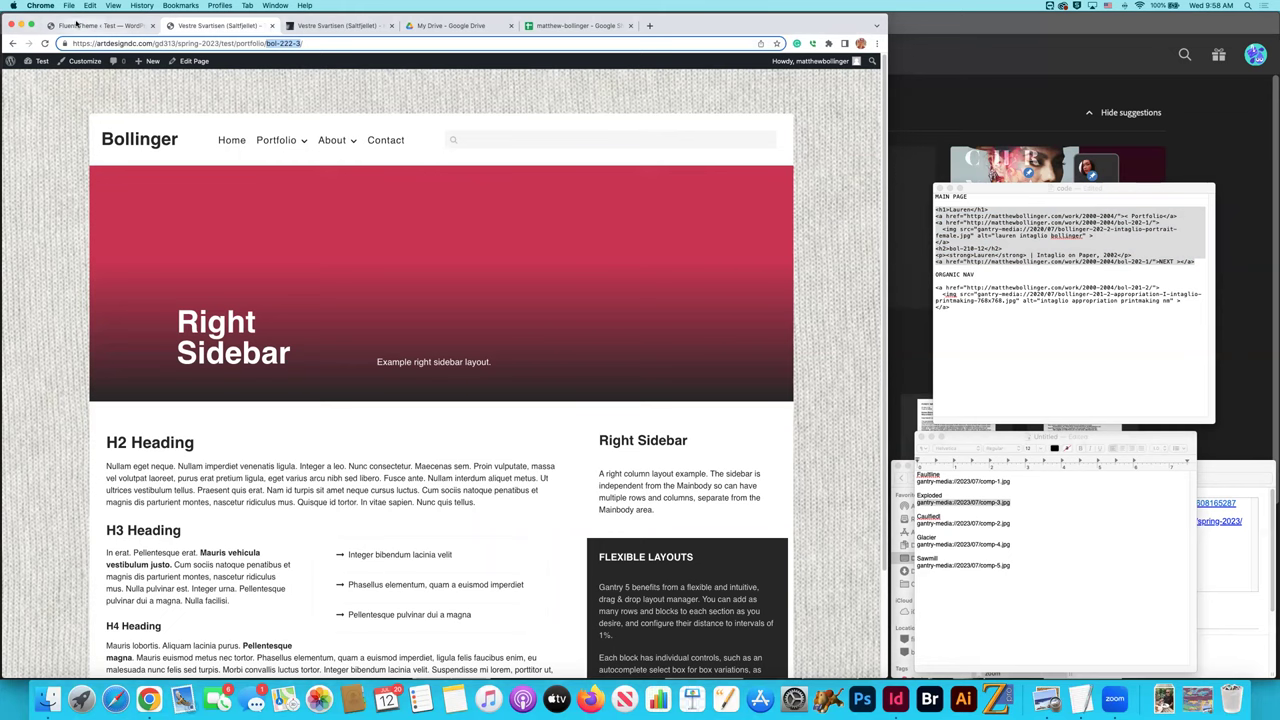
click(95, 25)
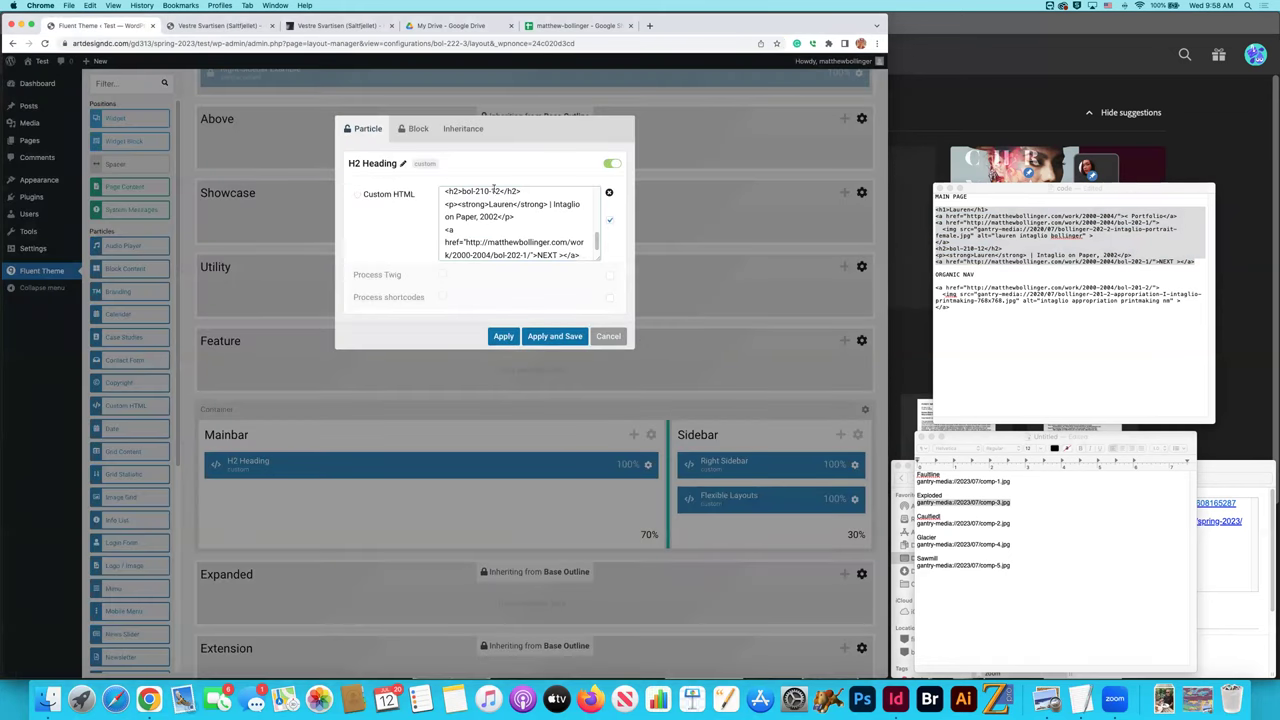
drag(497, 190, 487, 195)
scroll(516, 230, down, 5)
click(518, 228)
scroll(516, 230, down, 1)
drag(462, 222, 508, 222)
key(super+v)
scroll(545, 253, down, 1)
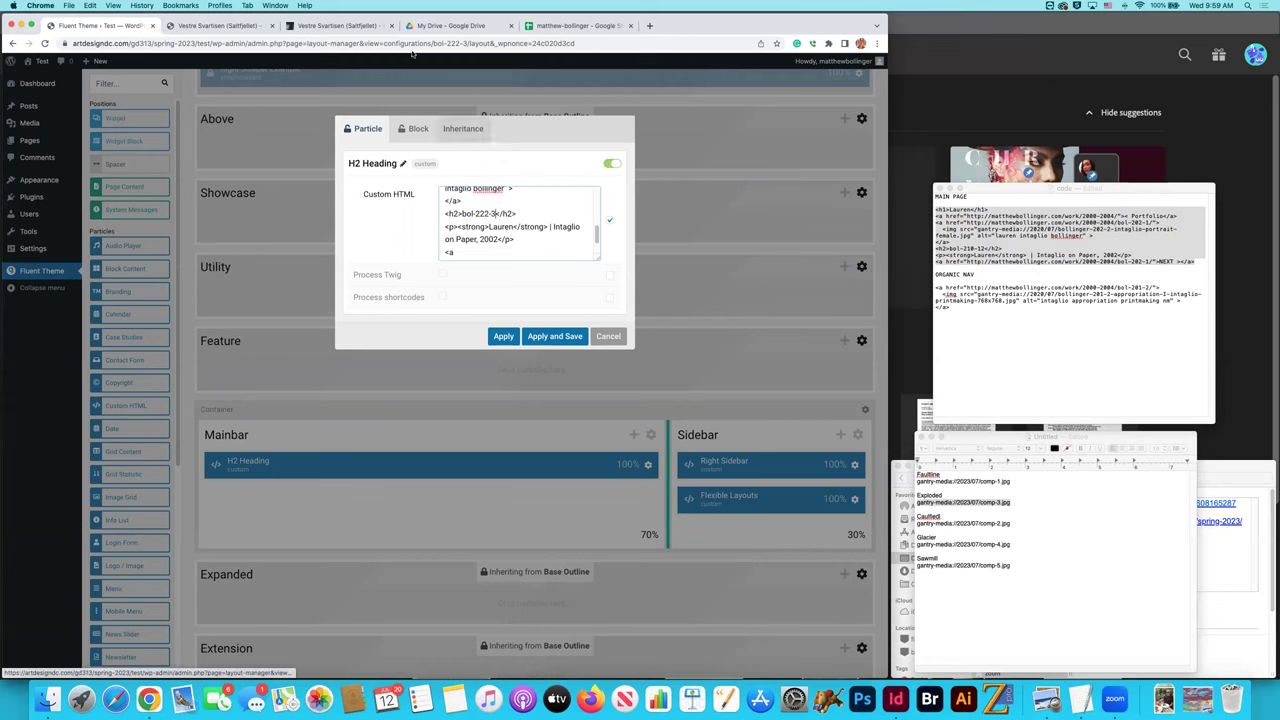
Replace the strong caption title in the Custom HTML with "Vestre Svartisen (Saltfjellet)" from the spreadsheet's meta description.
click(548, 27)
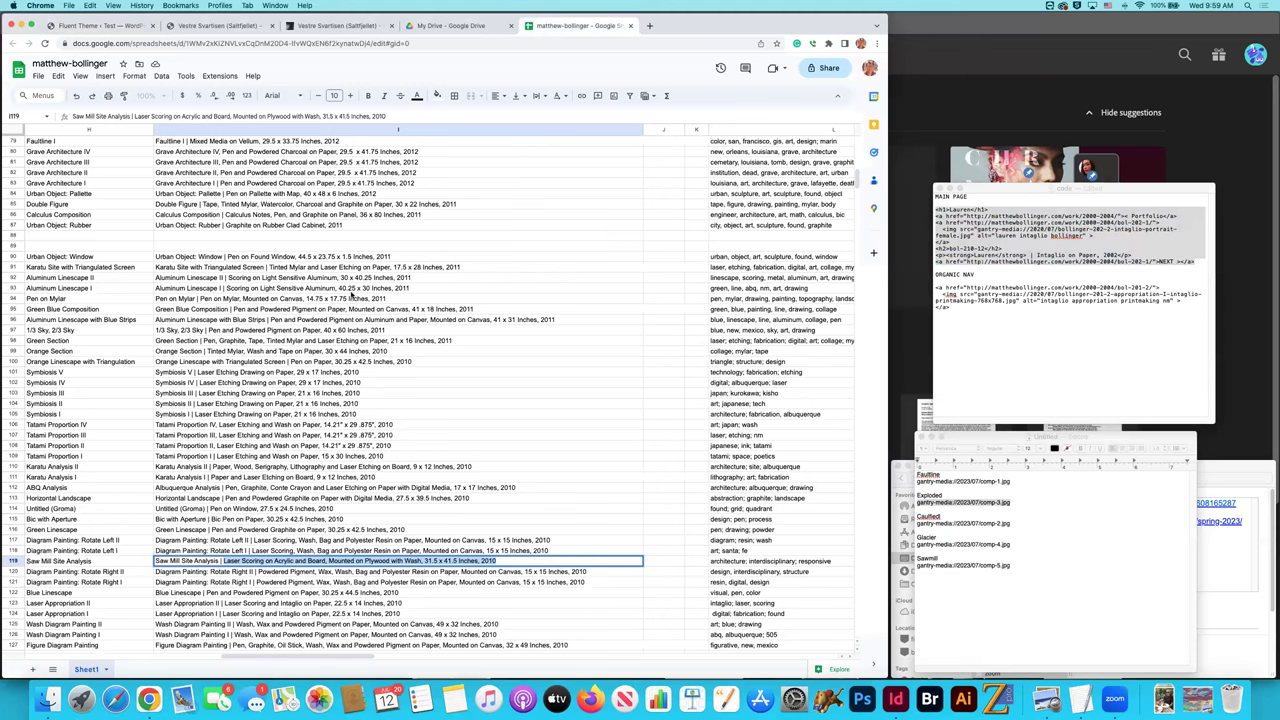
scroll(360, 298, up, 20)
scroll(360, 298, left, 5)
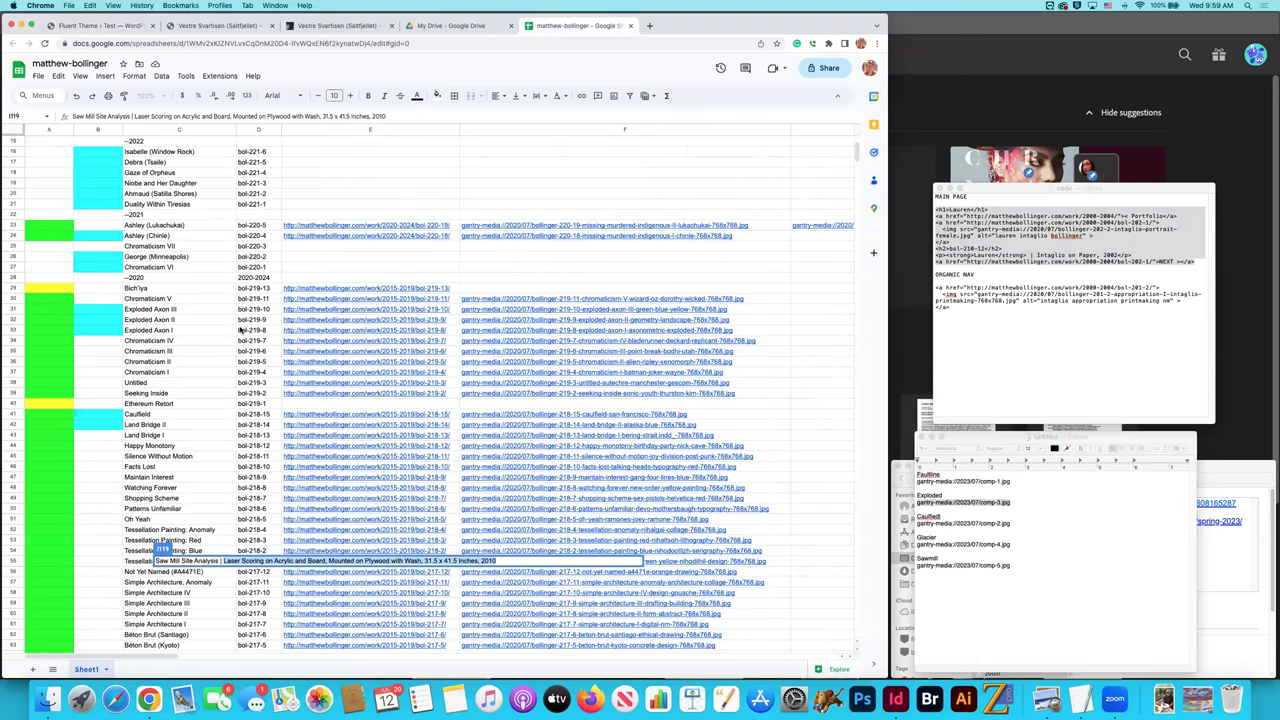
scroll(16, 258, up, 5)
click(16, 258)
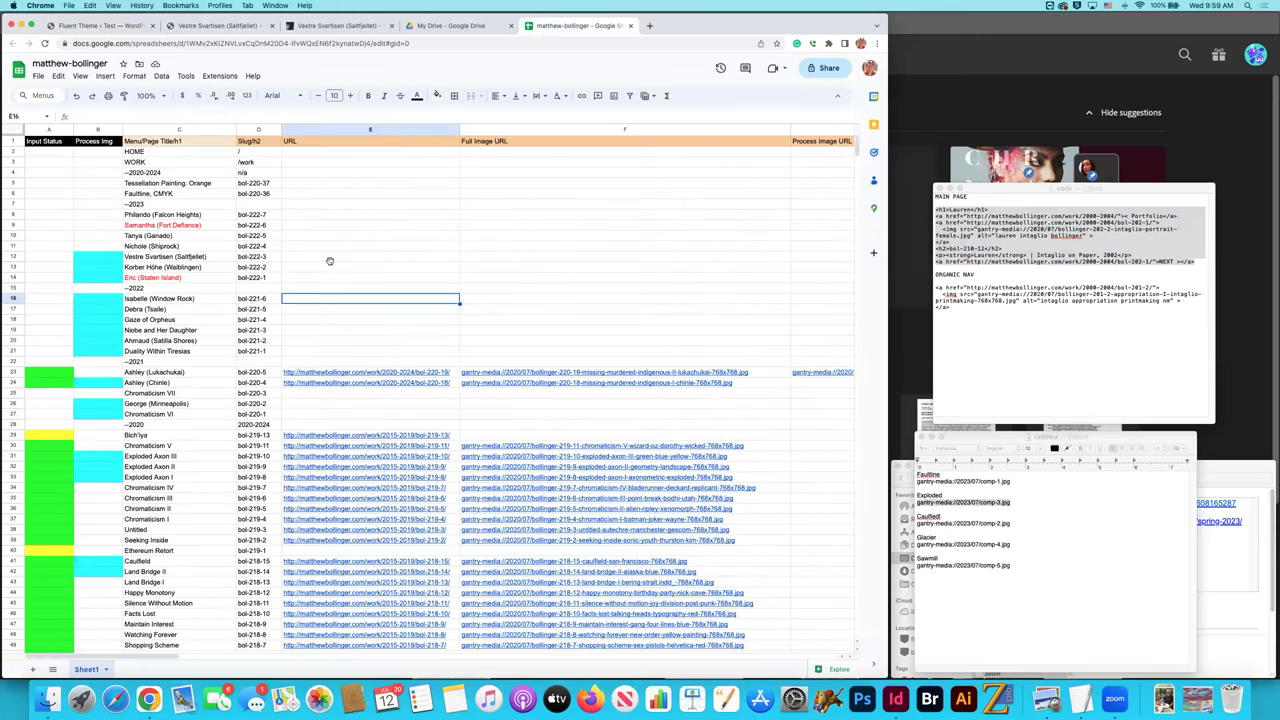
scroll(329, 261, right, 10)
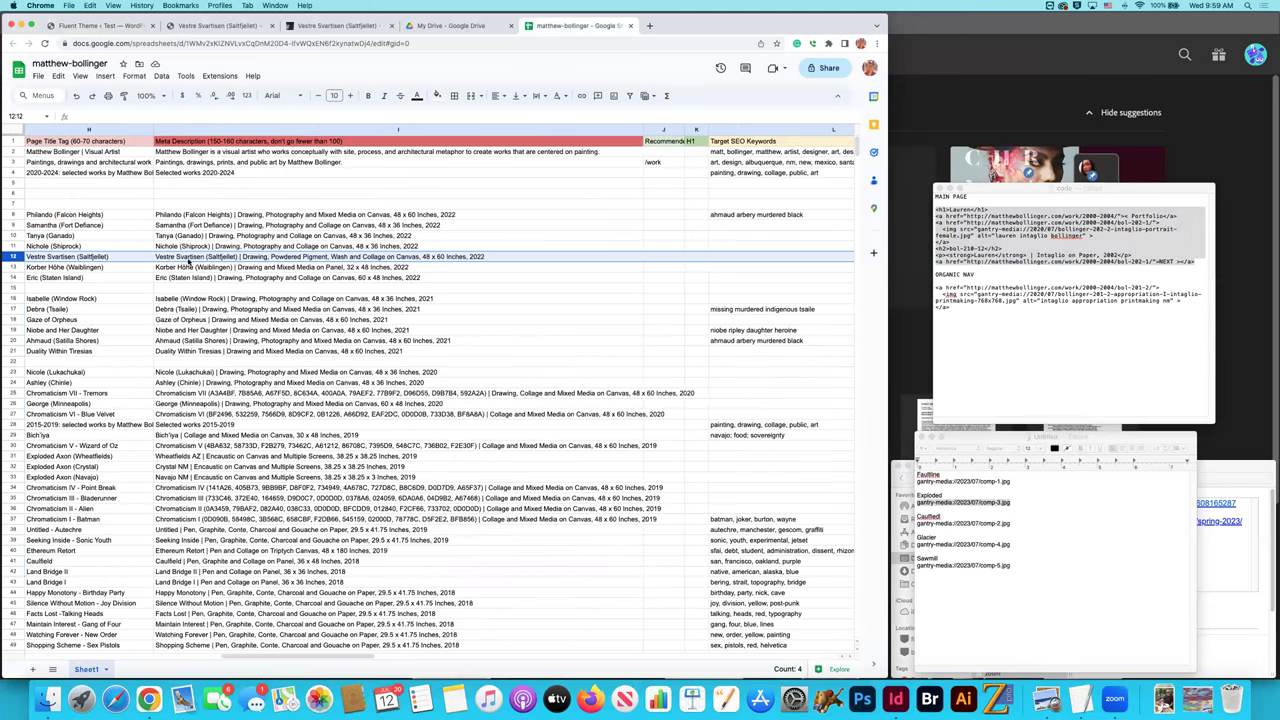
double_click(229, 256)
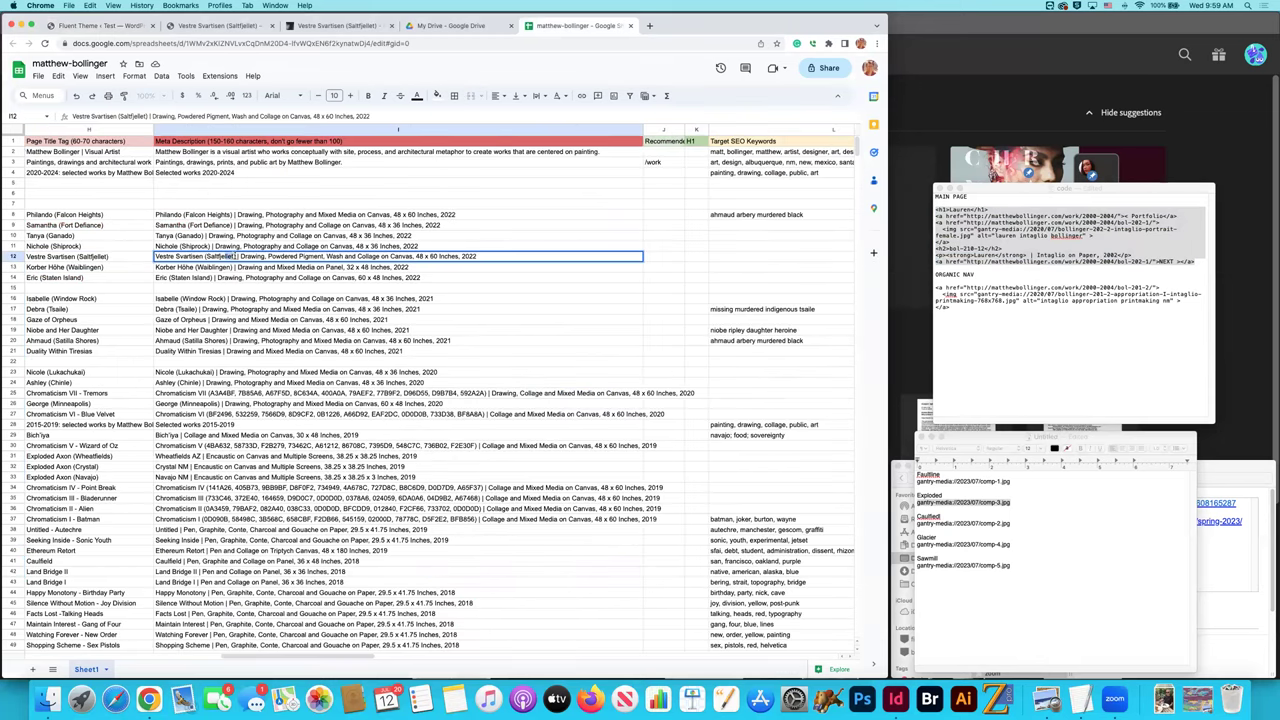
drag(235, 256, 153, 257)
key(super+c)
click(232, 25)
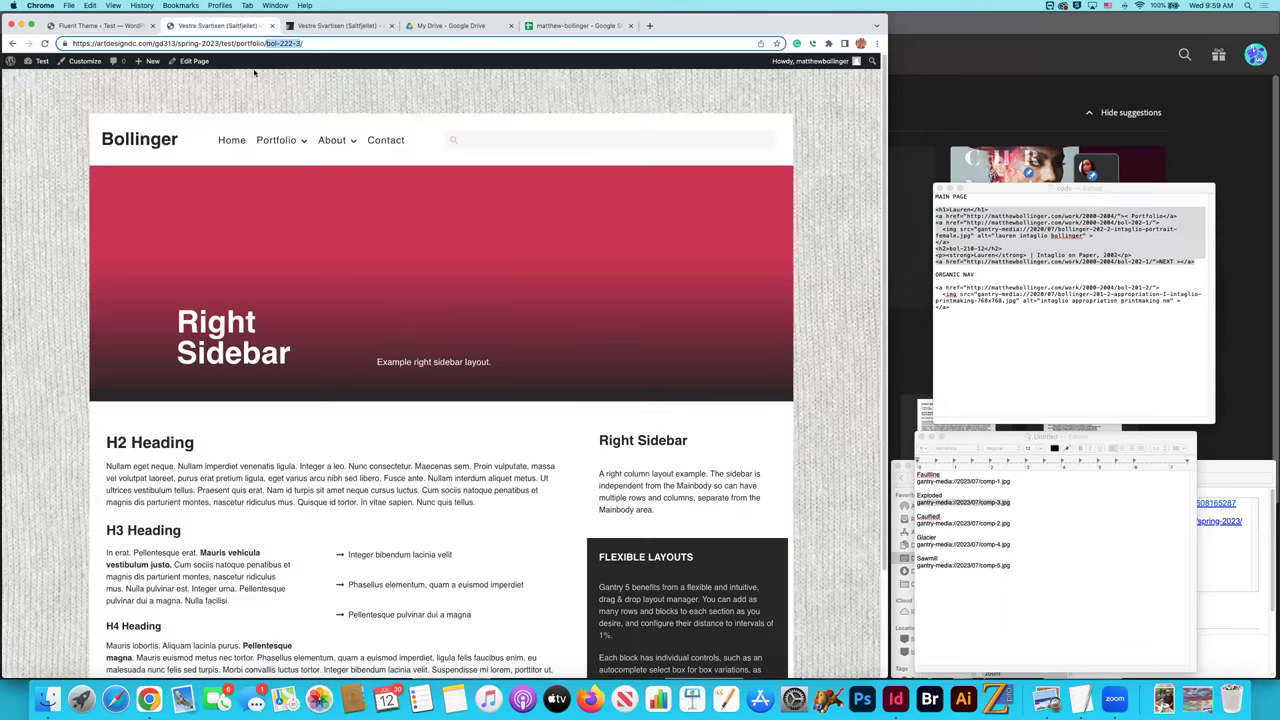
click(138, 27)
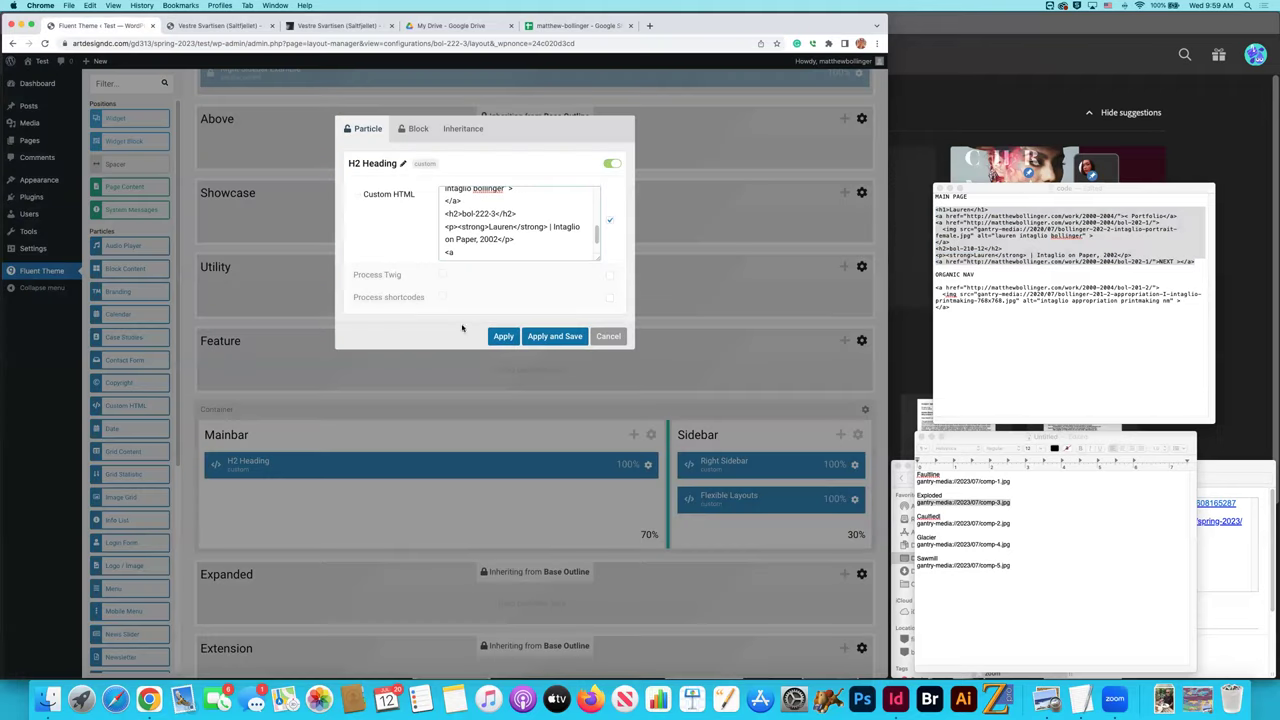
drag(488, 226, 511, 227)
key(super+v)
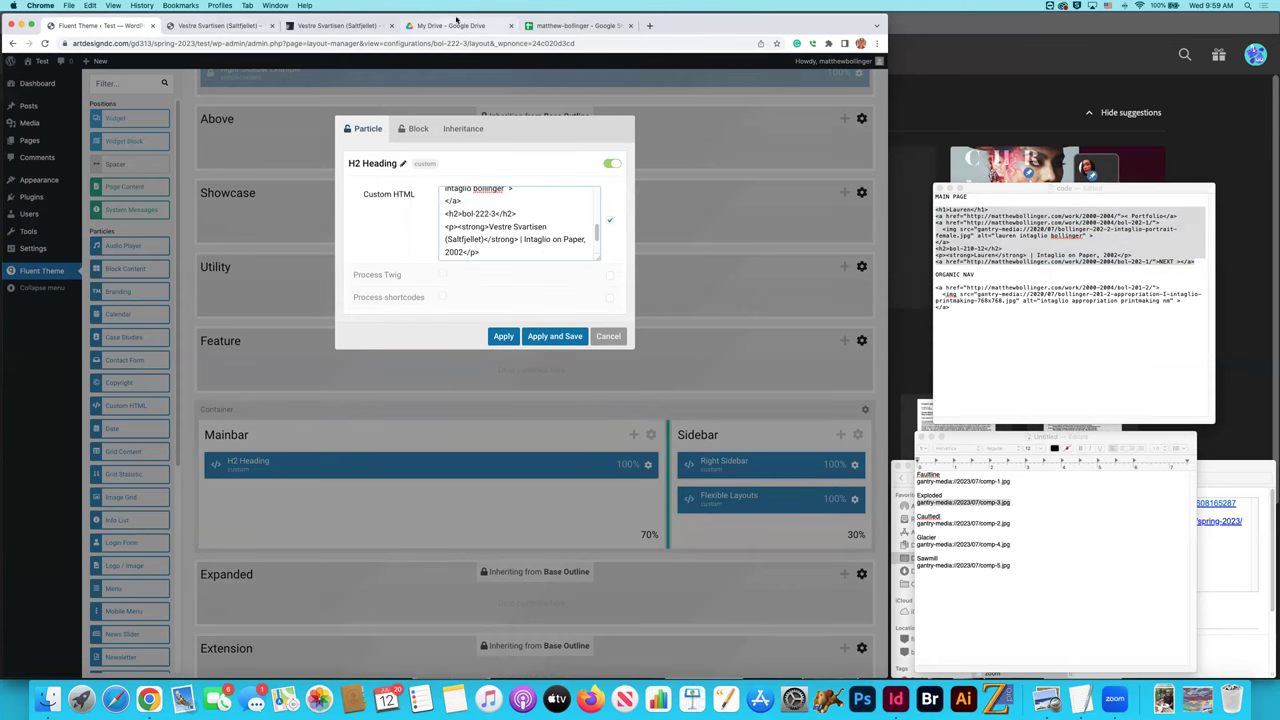
Replace the caption's medium and year with "Drawing, Powdered Pigment, Wash and Collage on Canvas, 48 x 60 Inches, 2022" from the spreadsheet.
click(545, 28)
click(453, 256)
drag(477, 256, 242, 256)
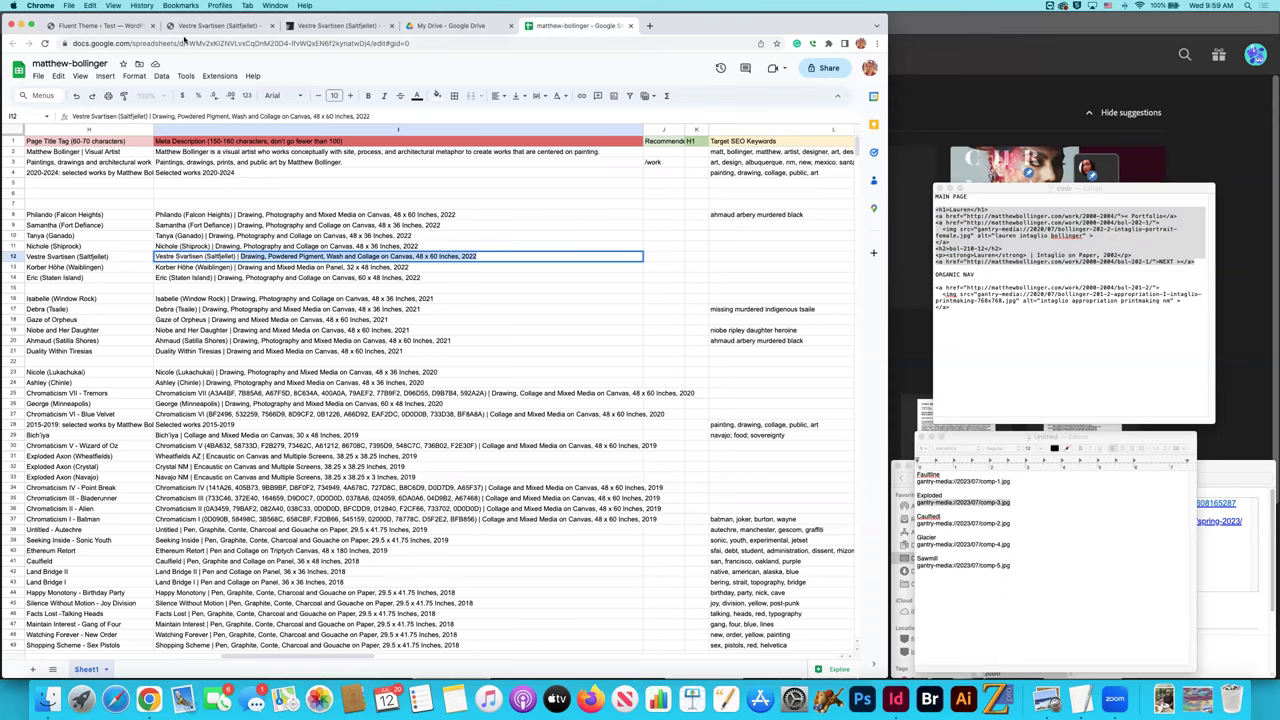
click(100, 25)
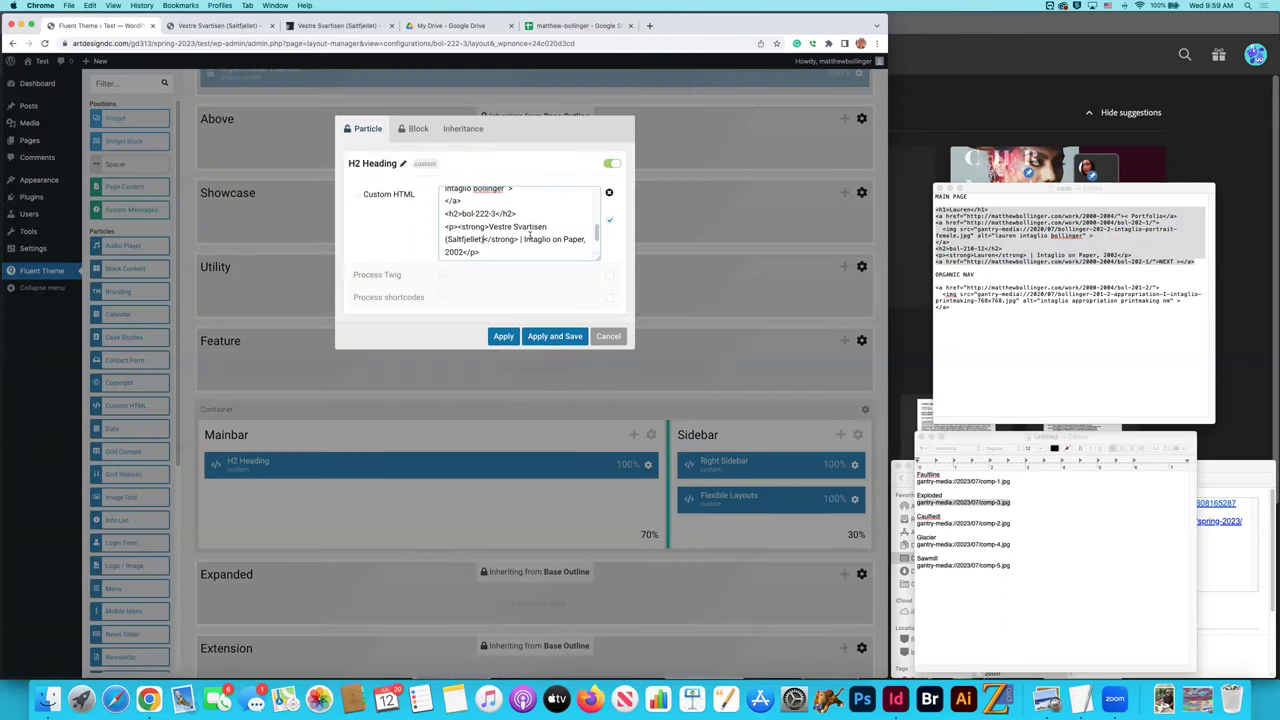
drag(522, 238, 465, 250)
key(super+v)
Set the image's alt text in the Custom HTML to "norway glacier portrait".
scroll(531, 221, up, 4)
scroll(531, 221, up, 1)
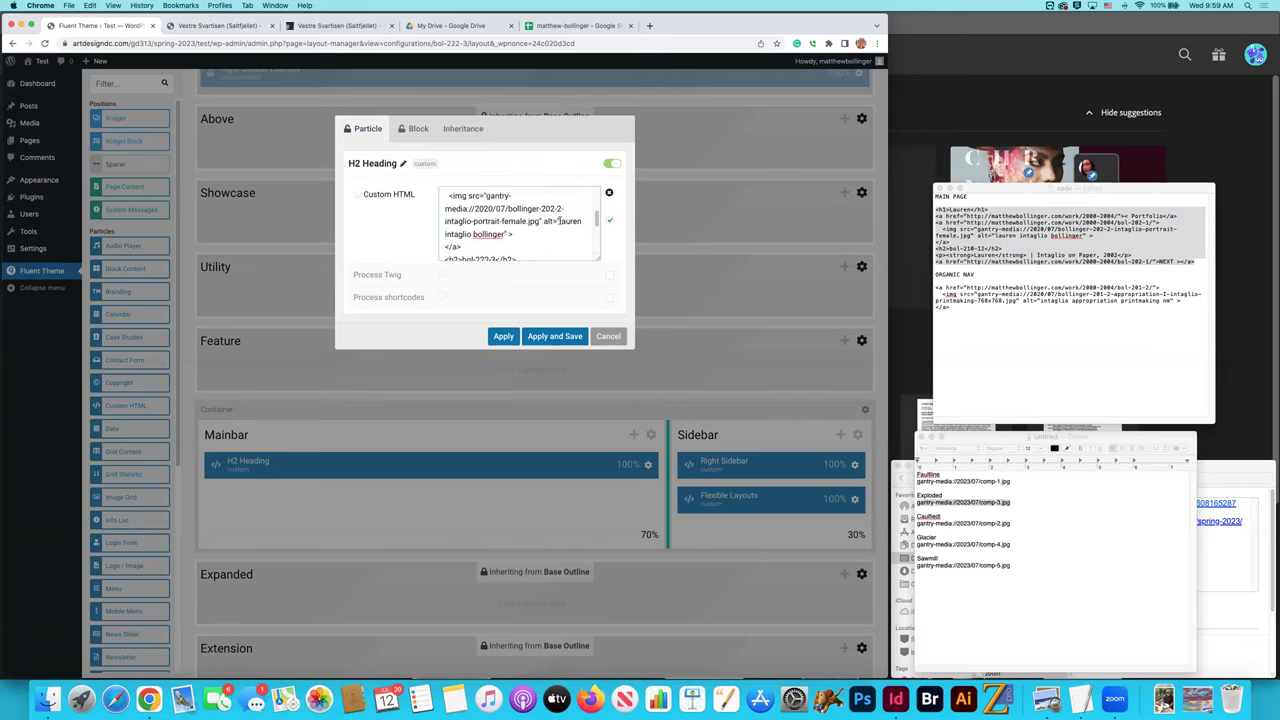
drag(558, 221, 505, 232)
text(norway)
key(Delete)
text(glad)
text(ier)
text( portra)
text(it)
scroll(502, 203, down, 1)
Set the image source to the Glacier path from the image notes, gantry-media://2023/07/comp-4.jpg.
click(1022, 468)
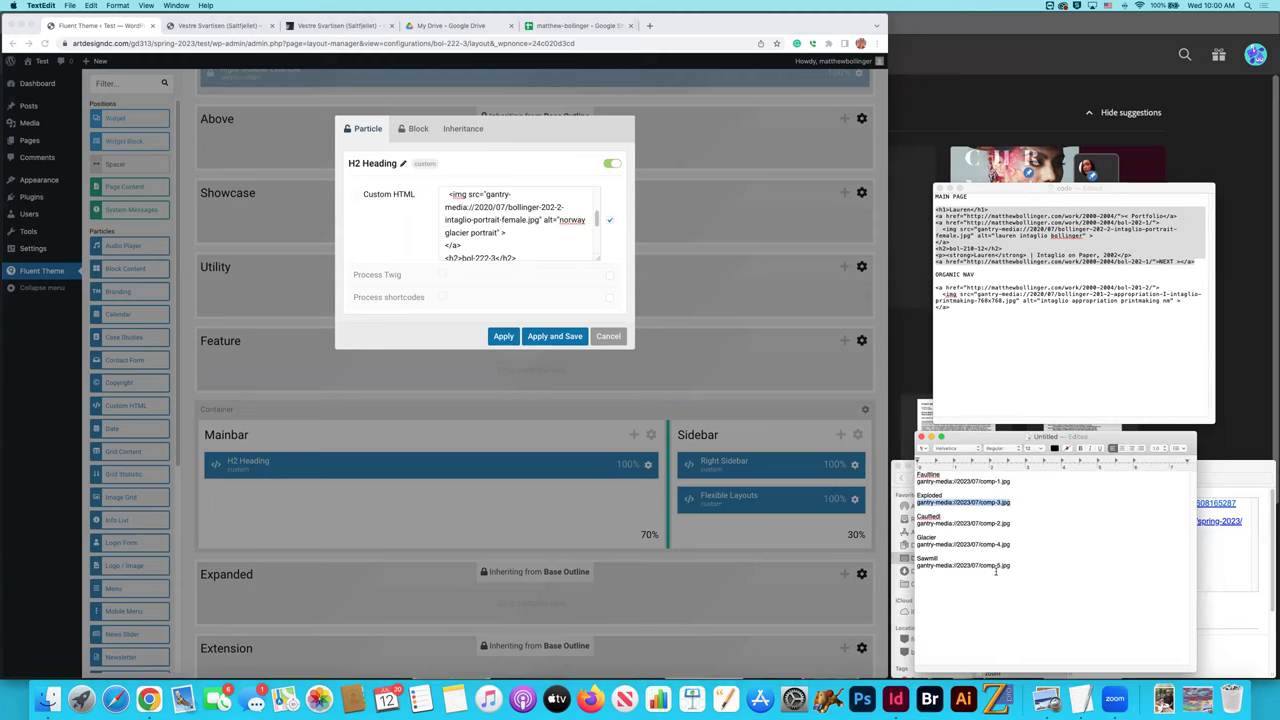
drag(1019, 543, 916, 544)
key(super+c)
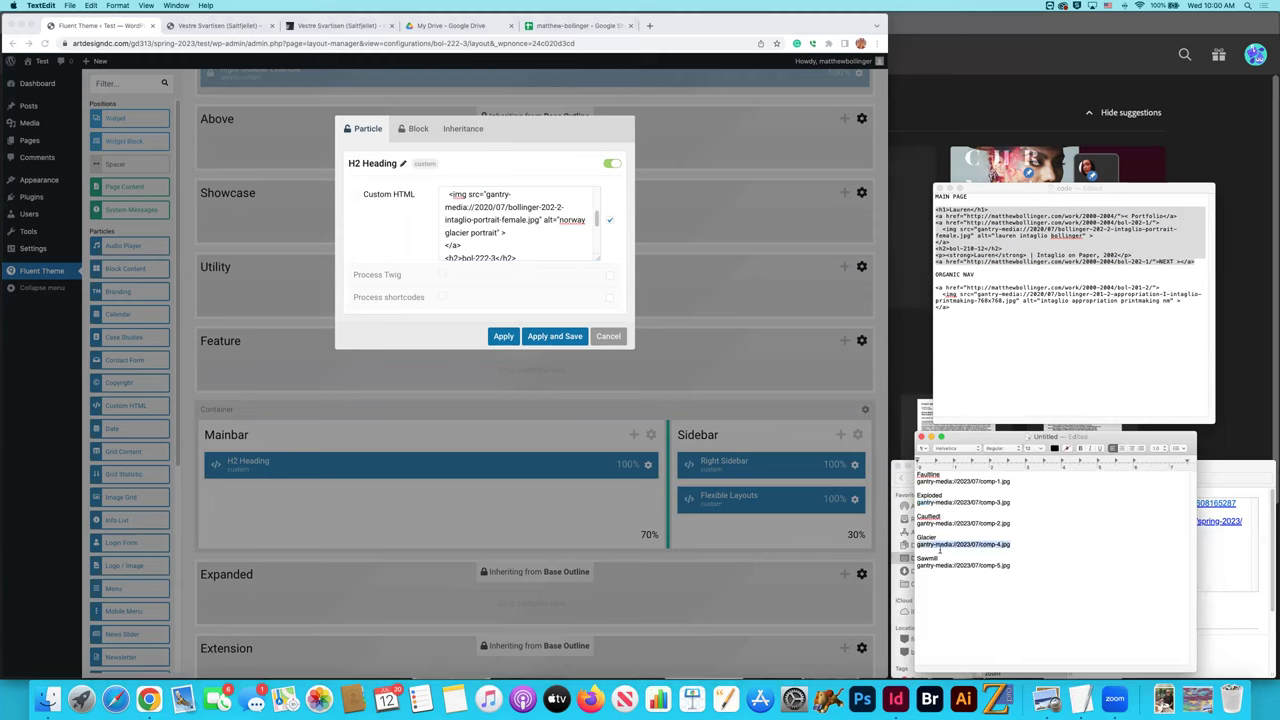
click(526, 225)
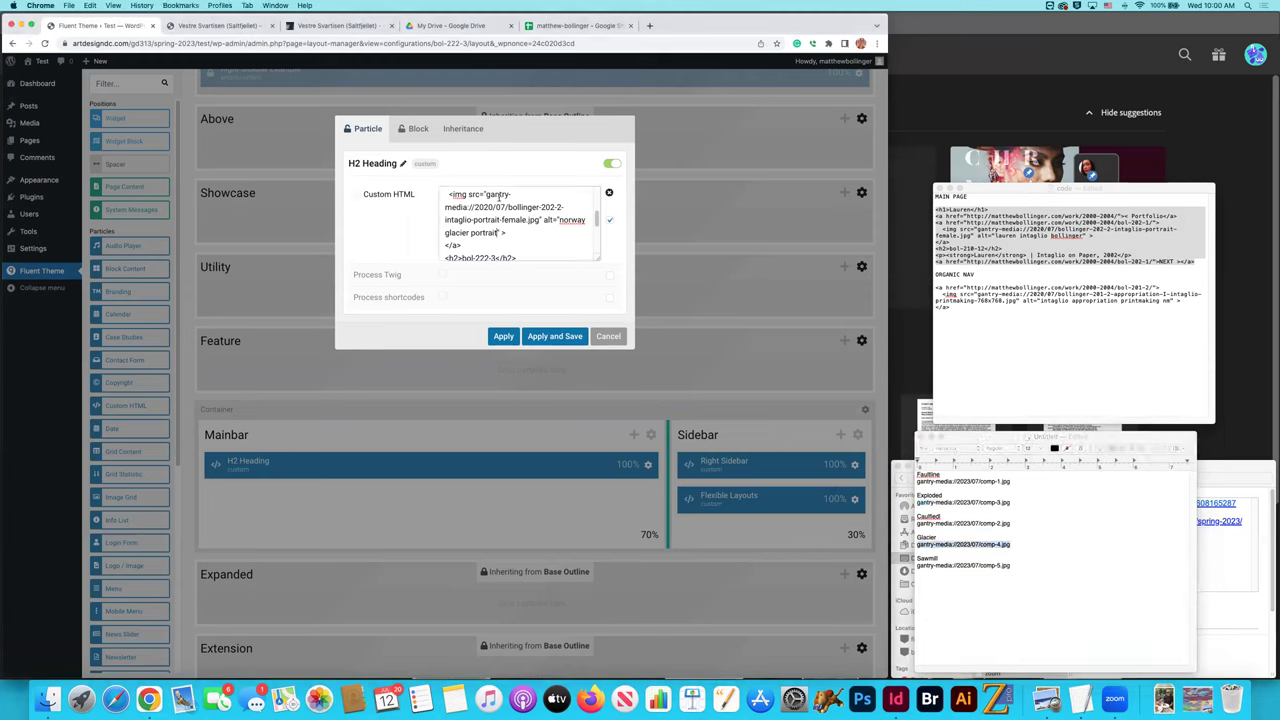
drag(488, 194, 540, 233)
click(487, 226)
scroll(502, 236, down, 1)
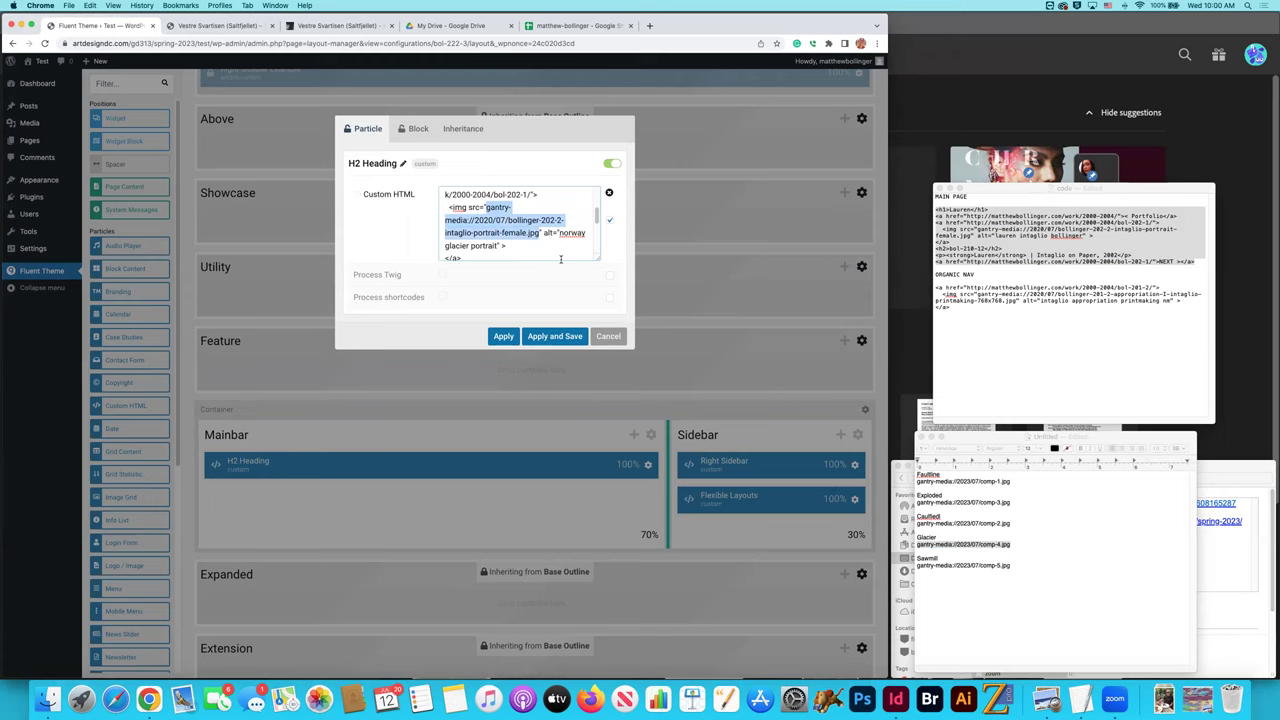
key(super+v)
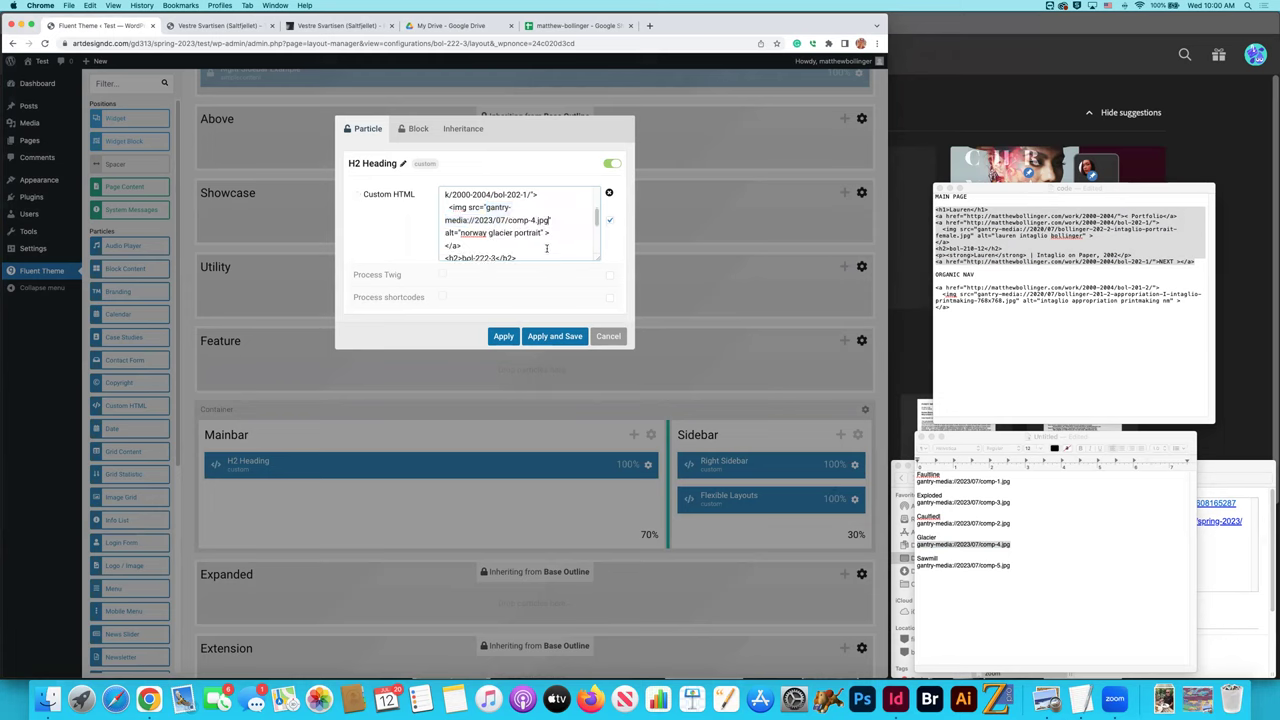
scroll(546, 248, up, 2)
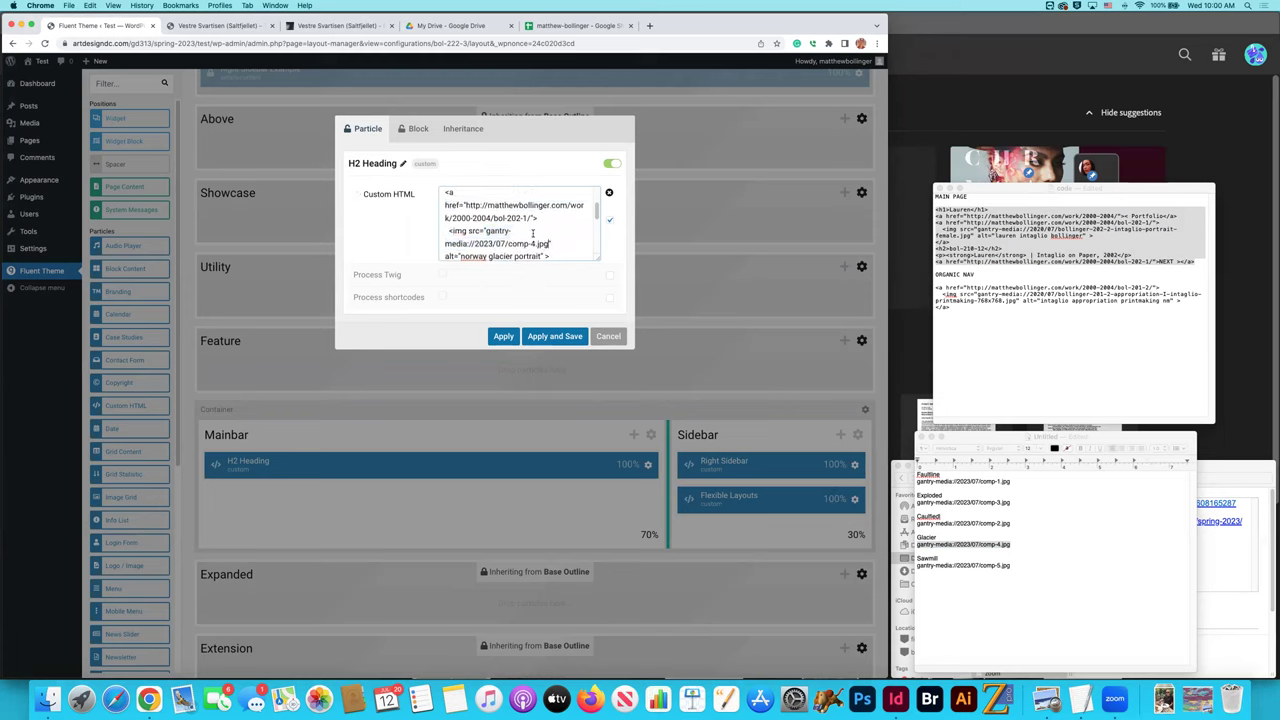
click(218, 25)
click(278, 142)
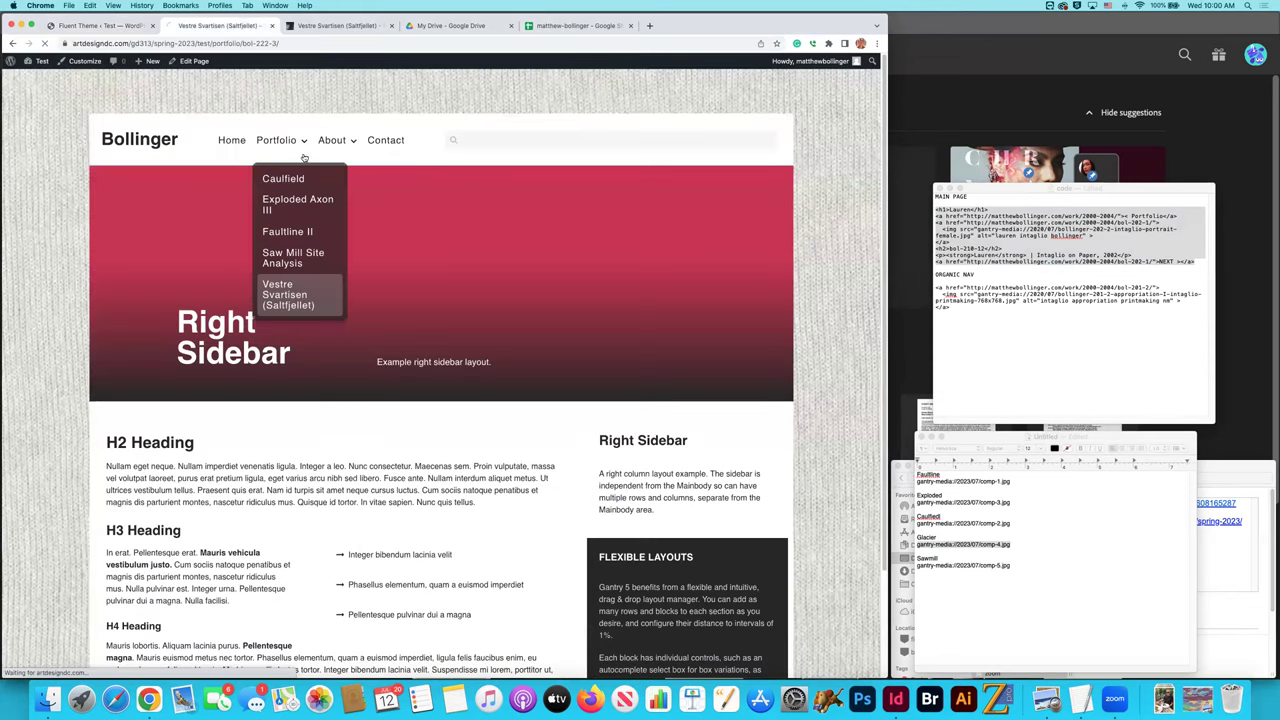
key(super+l)
key(super+c)
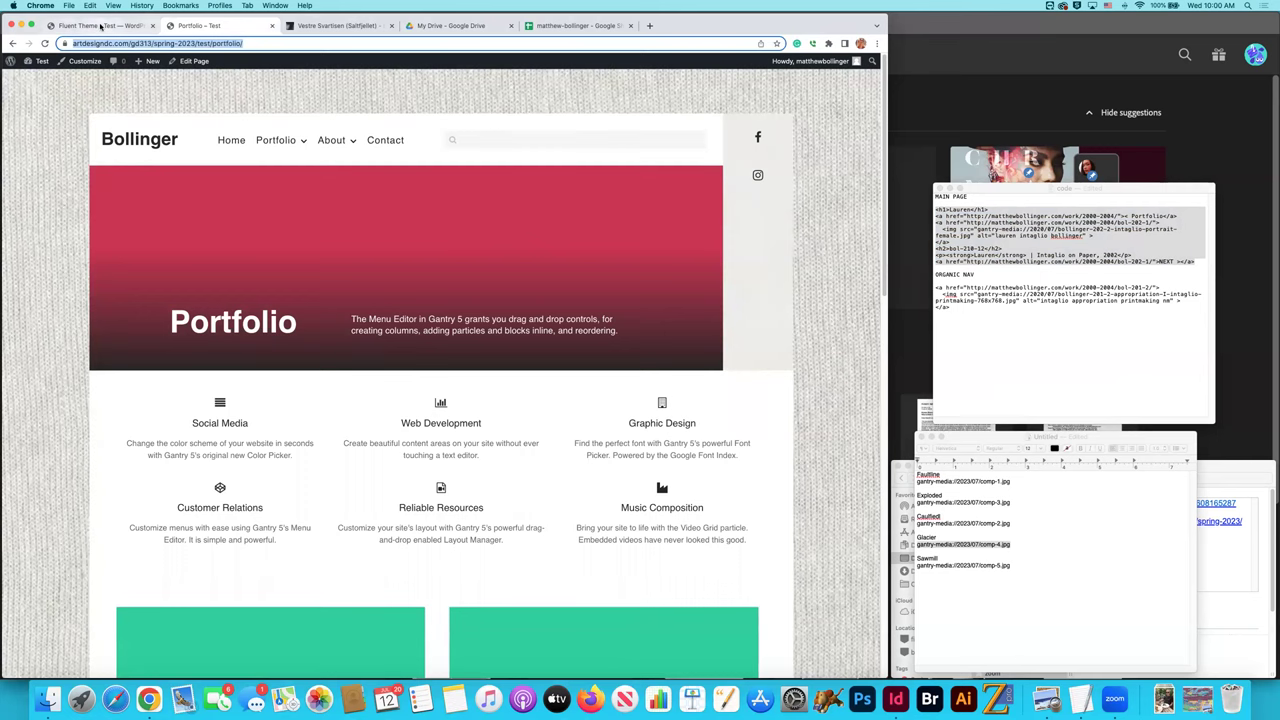
click(100, 26)
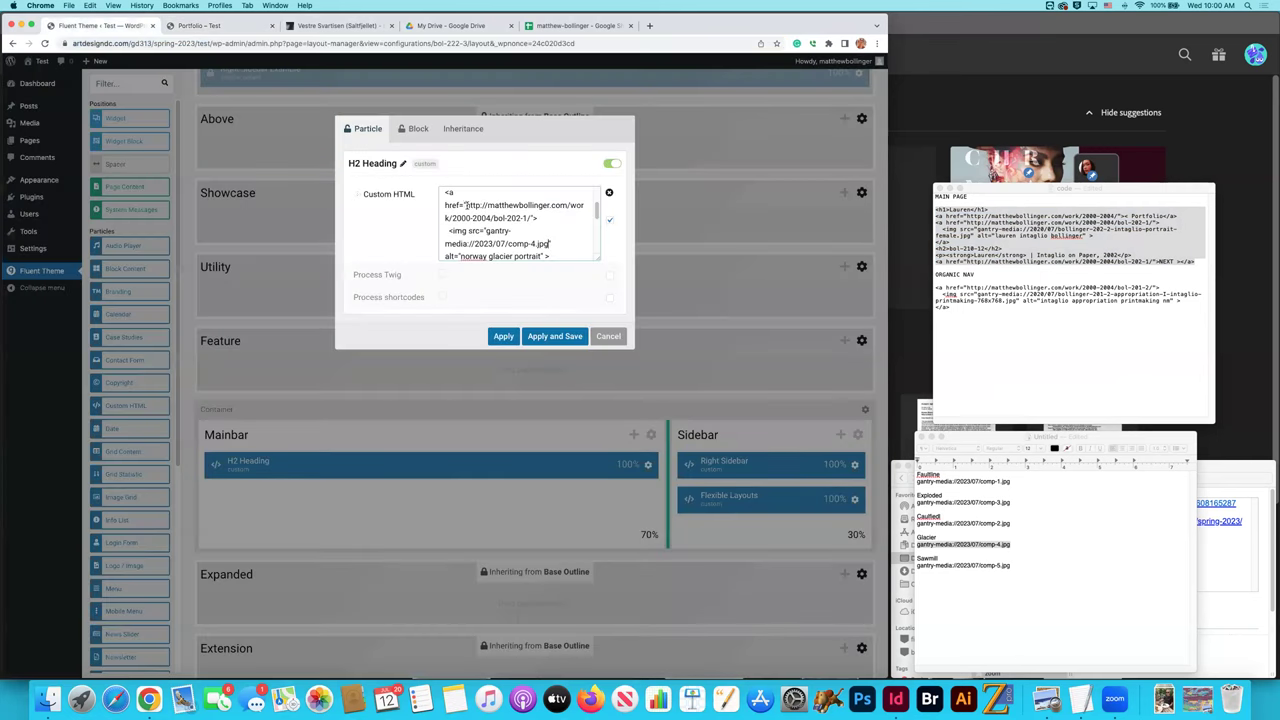
drag(467, 205, 529, 218)
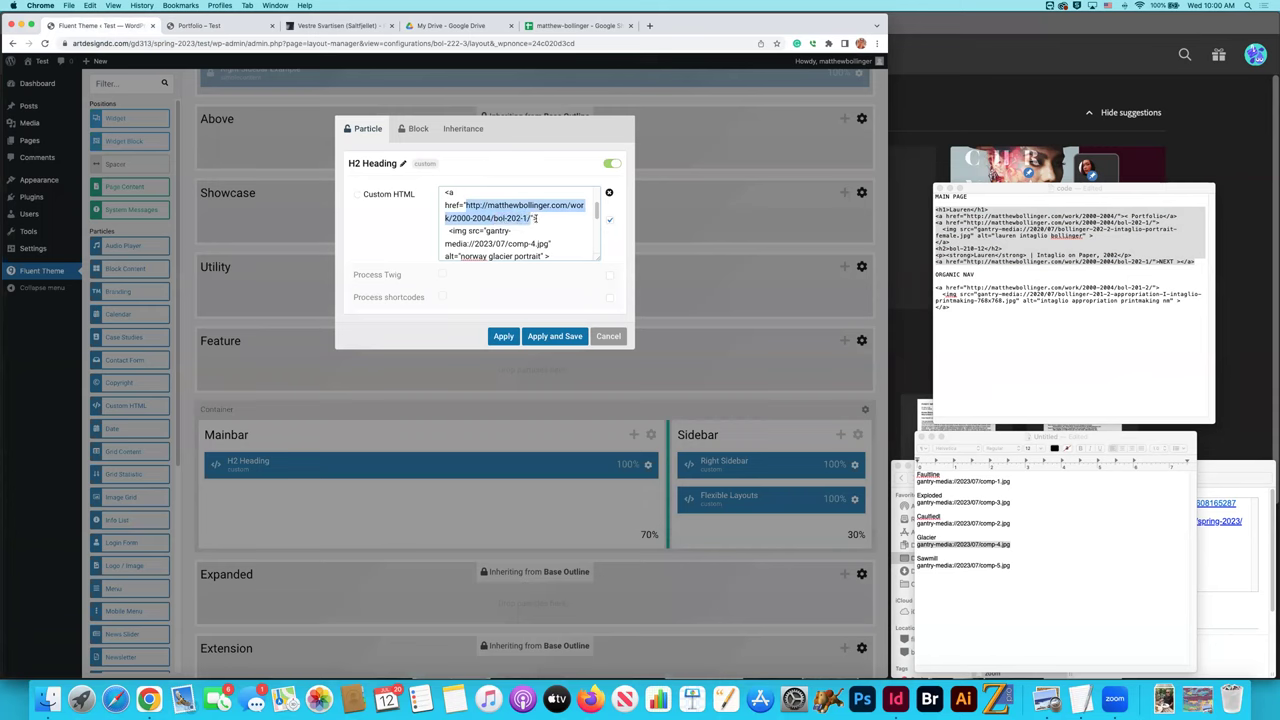
key(super+v)
scroll(500, 253, up, 3)
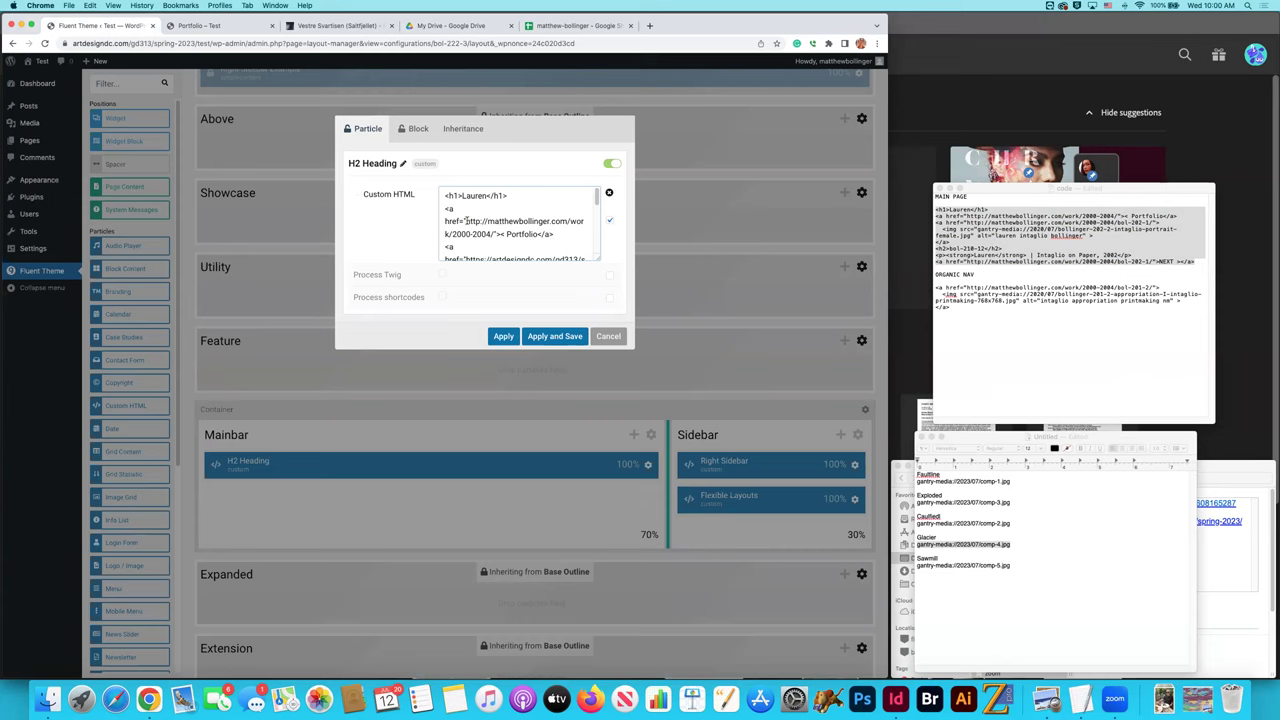
drag(466, 221, 491, 234)
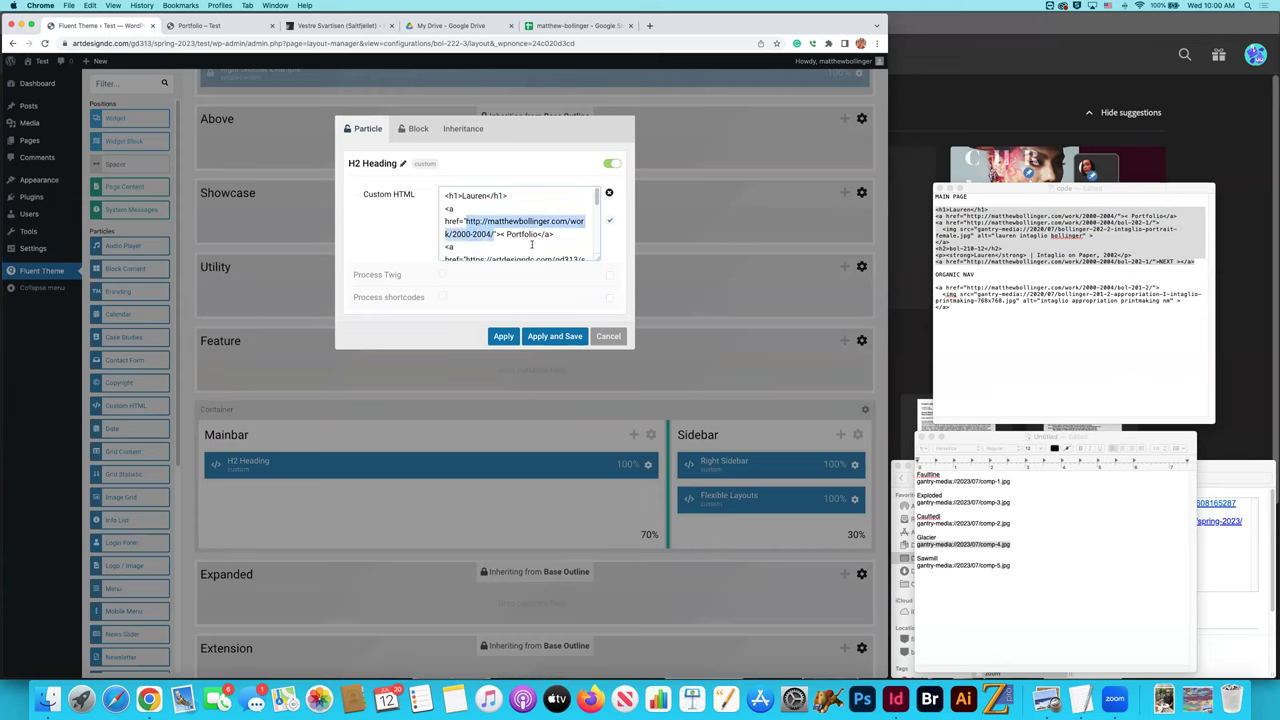
key(super+v)
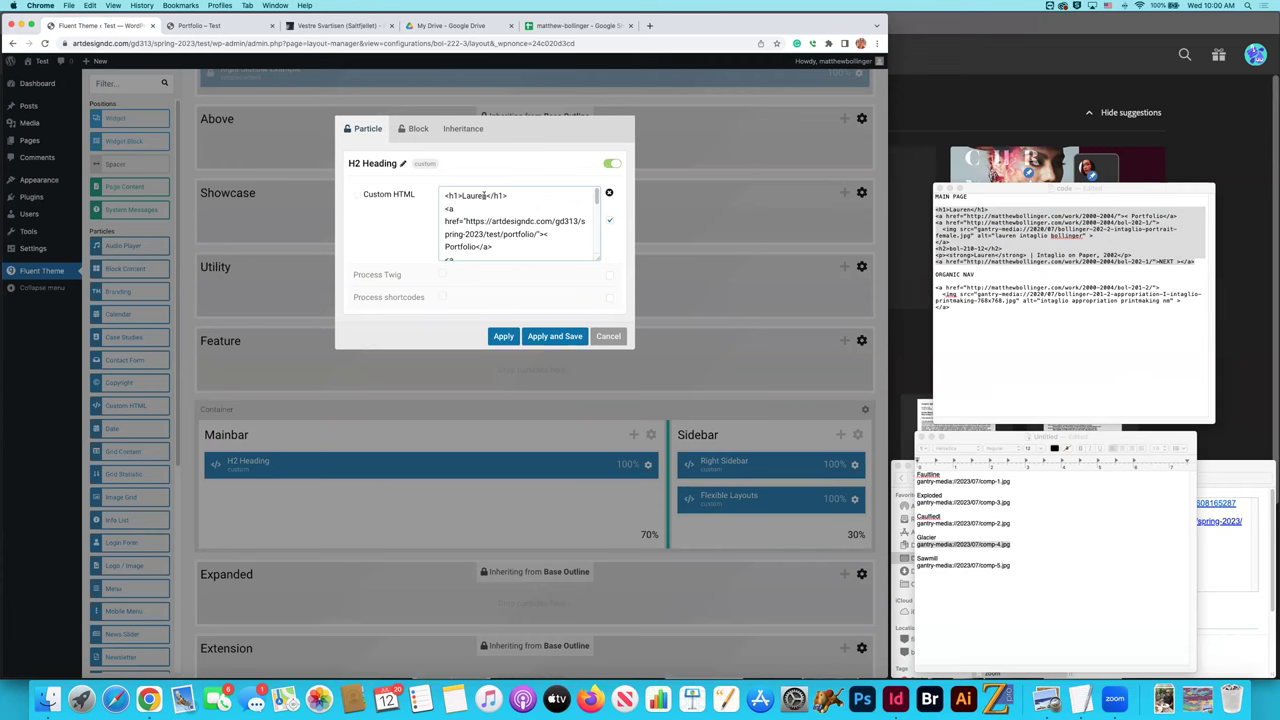
Replace the h1 title with "Vestre Svartisen (Saltfjellet)" from the spreadsheet, then apply and save the H2 Heading particle.
click(537, 27)
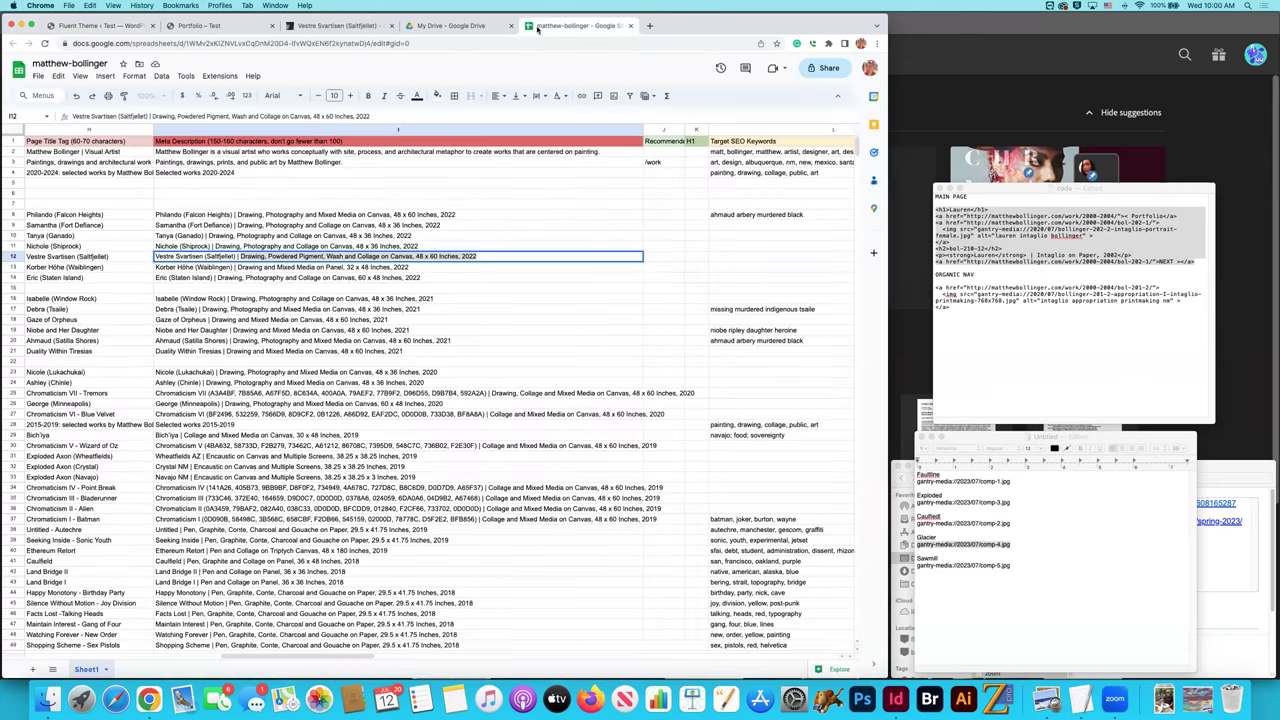
double_click(236, 256)
drag(237, 256, 153, 258)
key(super+c)
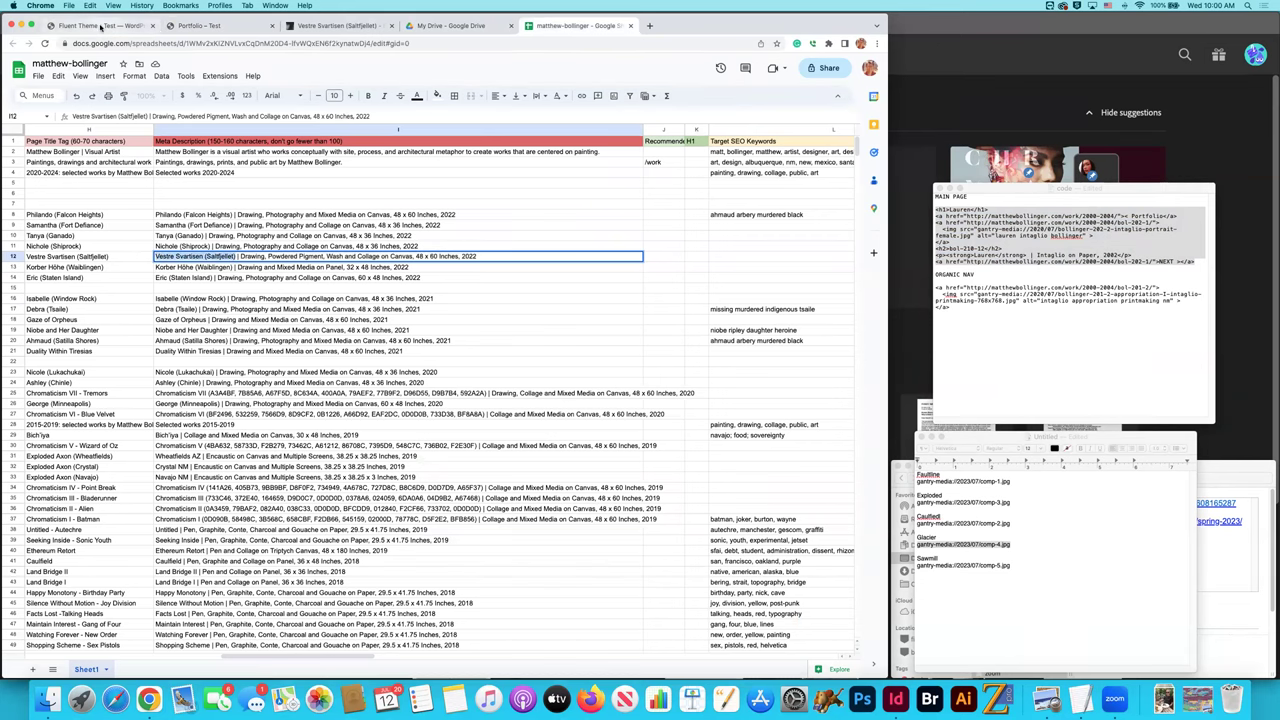
click(100, 25)
drag(488, 196, 462, 197)
key(super+v)
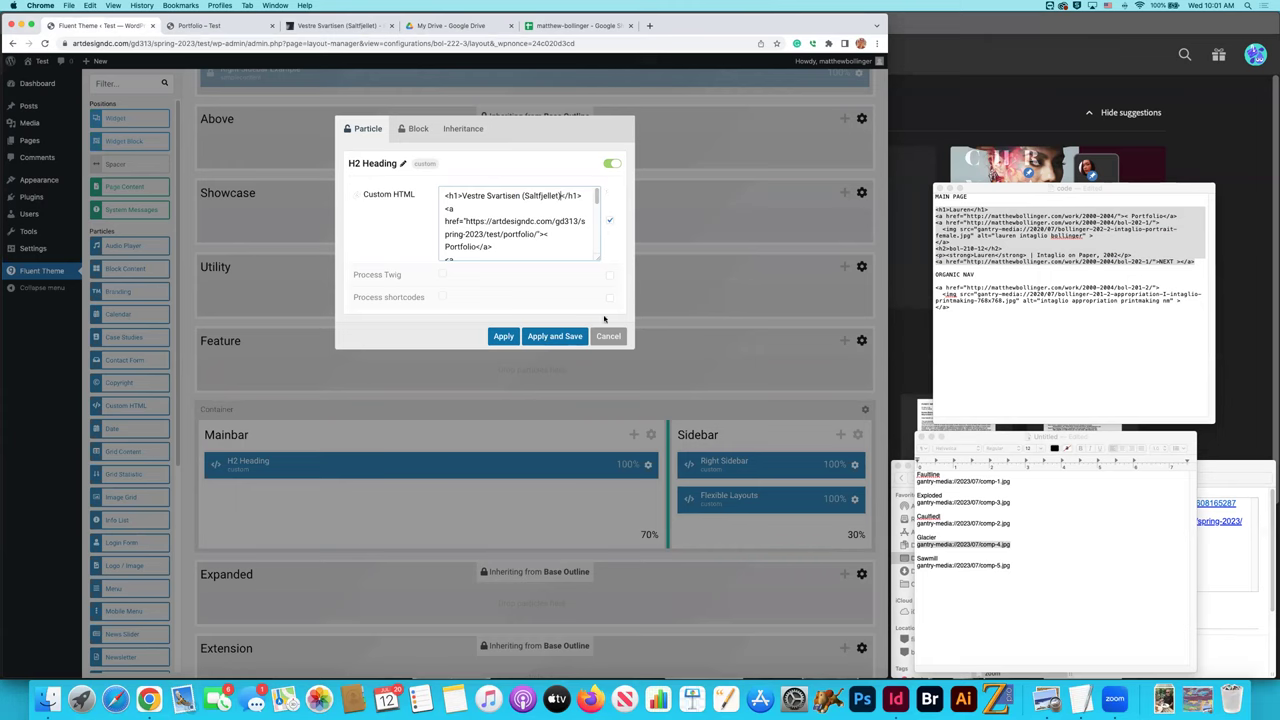
click(556, 339)
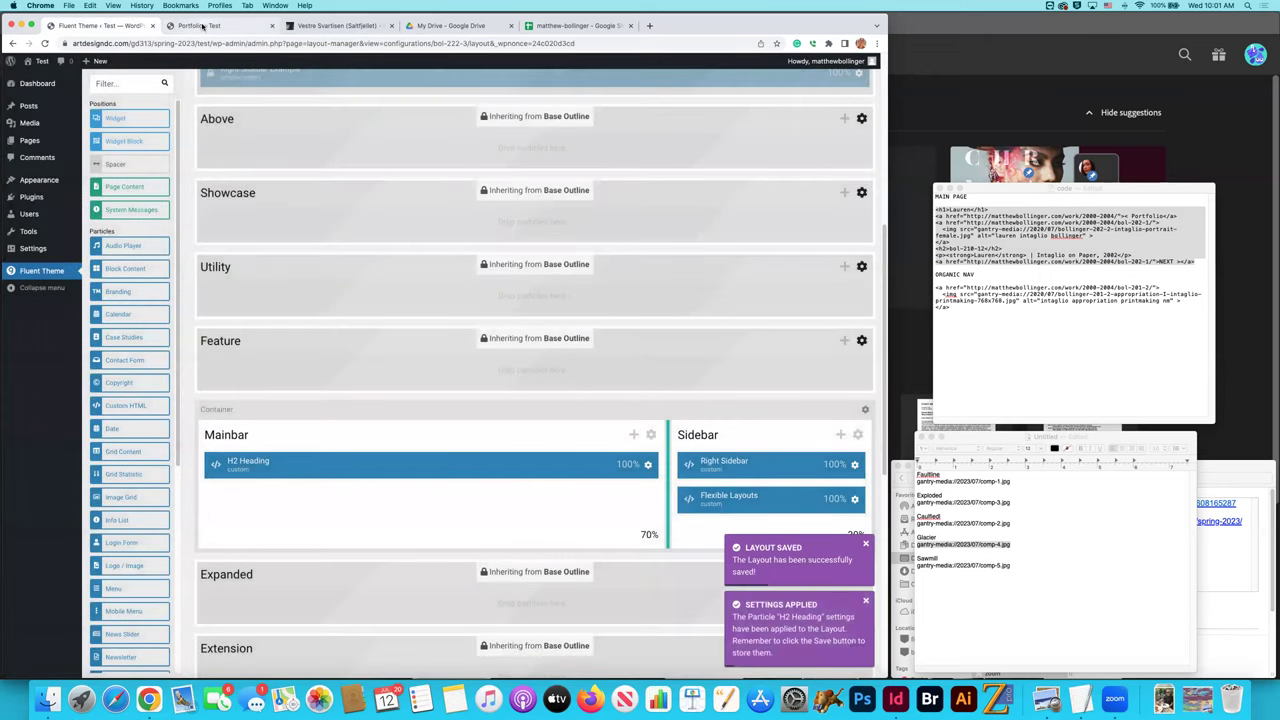
Check the live Vestre Svartisen (Saltfjellet) page and test where its NEXT link leads, returning to the page.
click(205, 25)
mouse_move(267, 142)
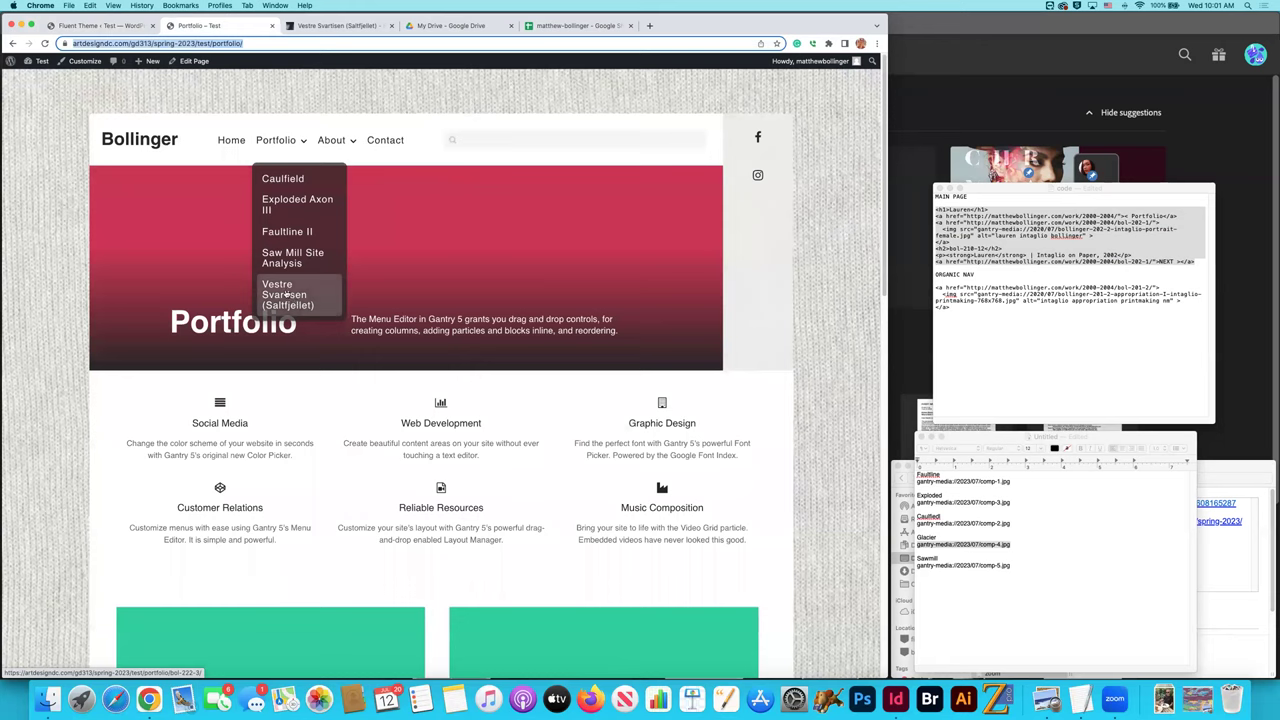
click(300, 297)
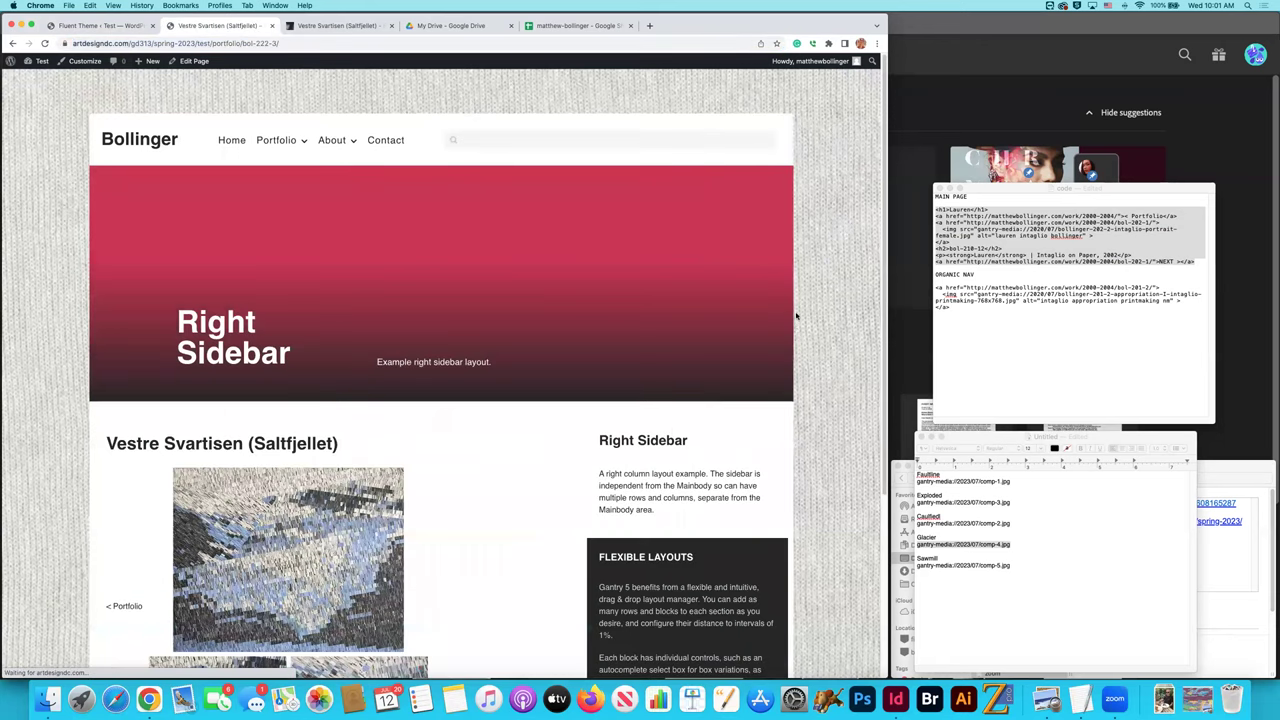
scroll(772, 325, down, 1)
scroll(772, 325, down, 5)
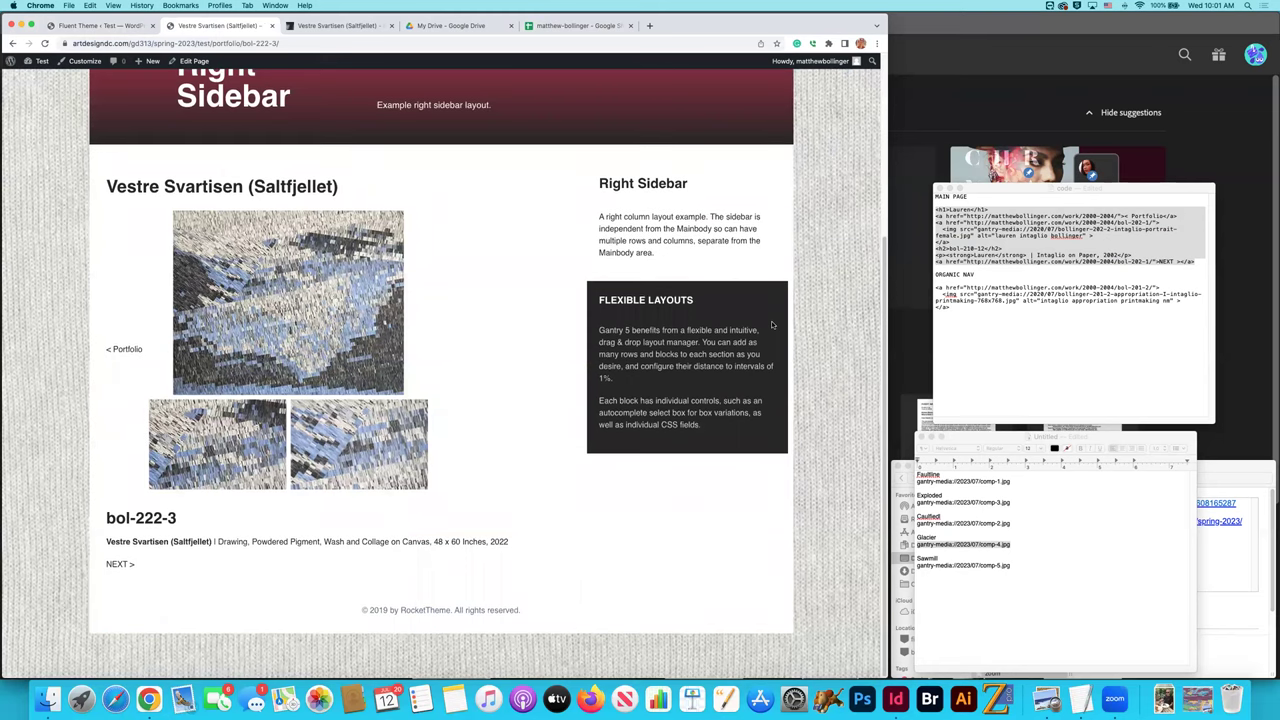
click(122, 566)
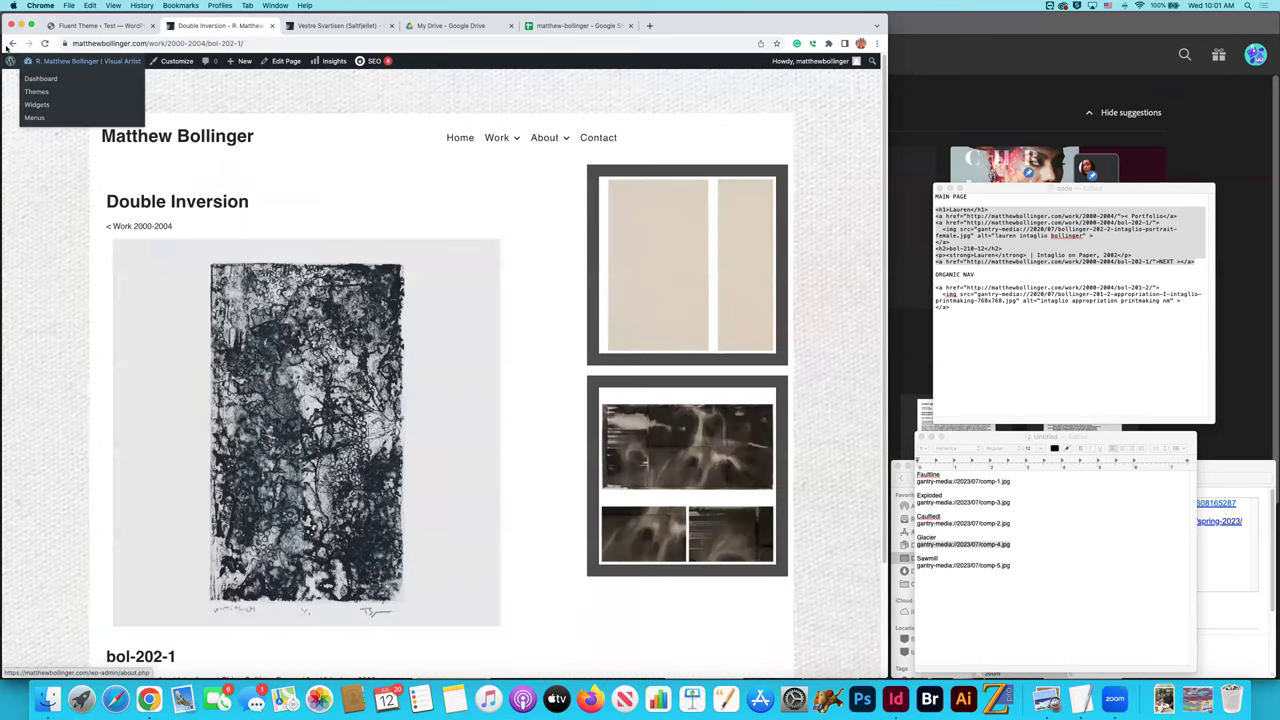
click(12, 43)
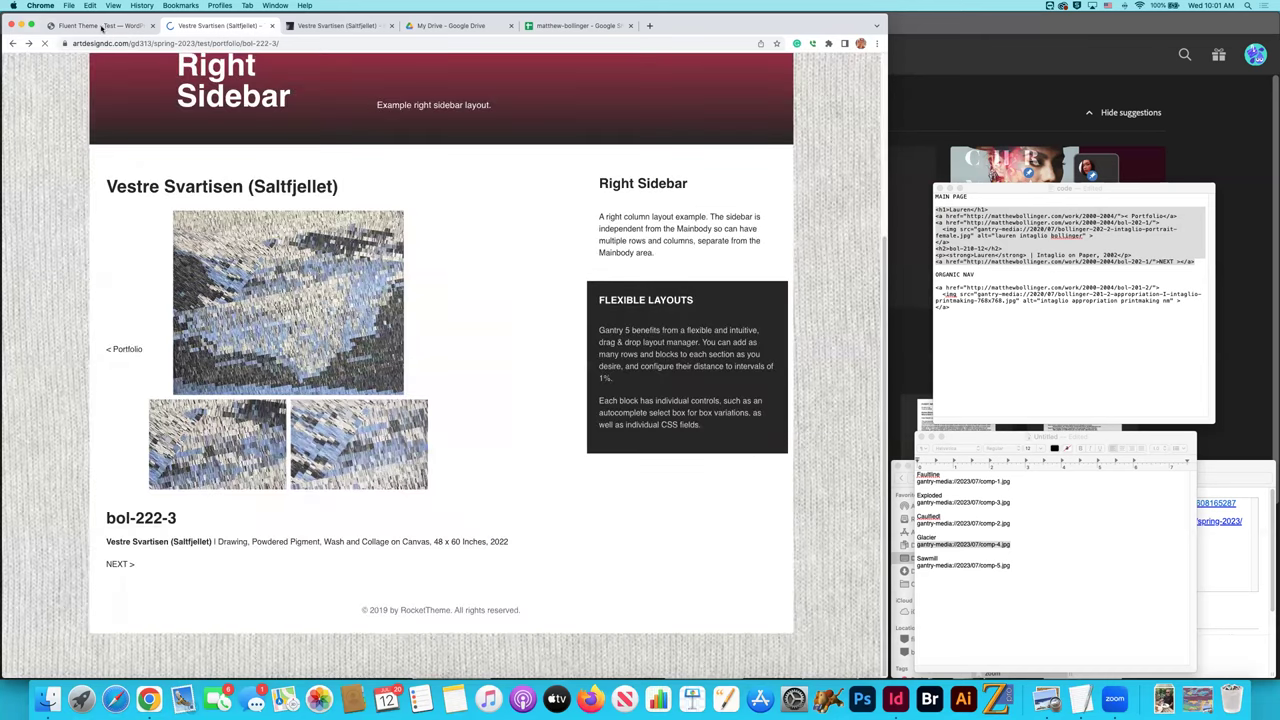
key(ctrl+shift+Tab)
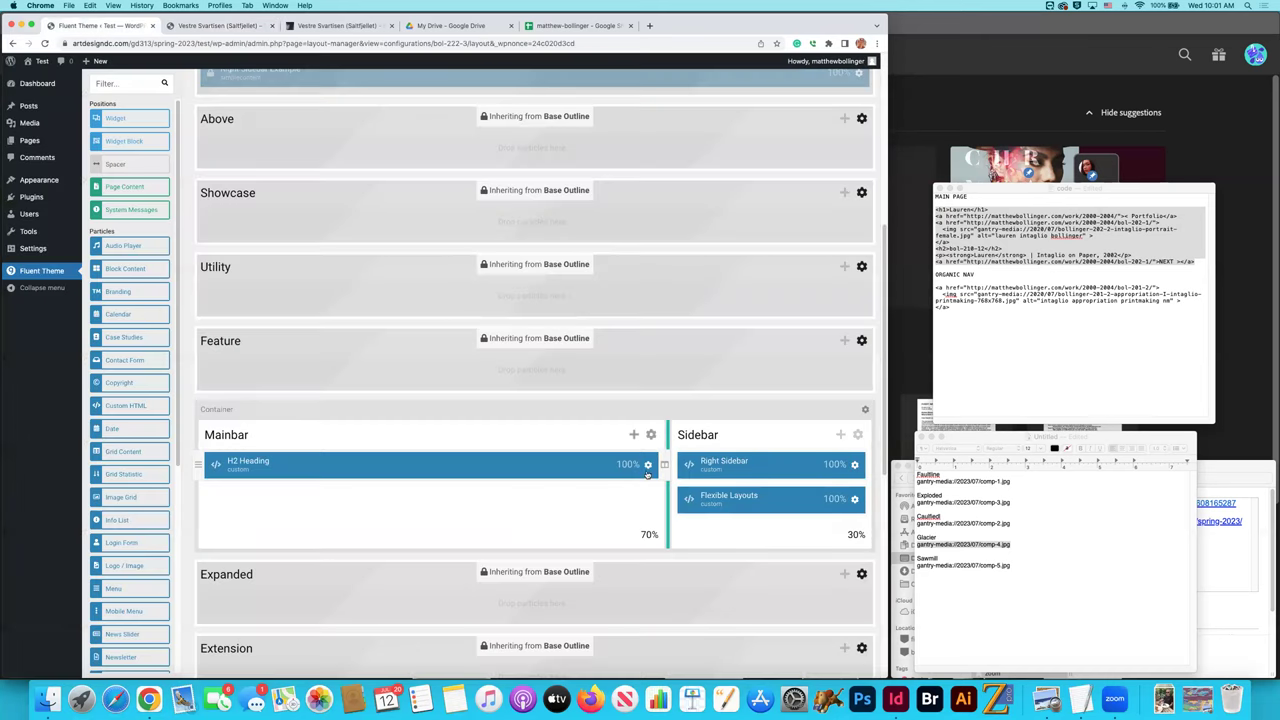
scroll(512, 218, down, 5)
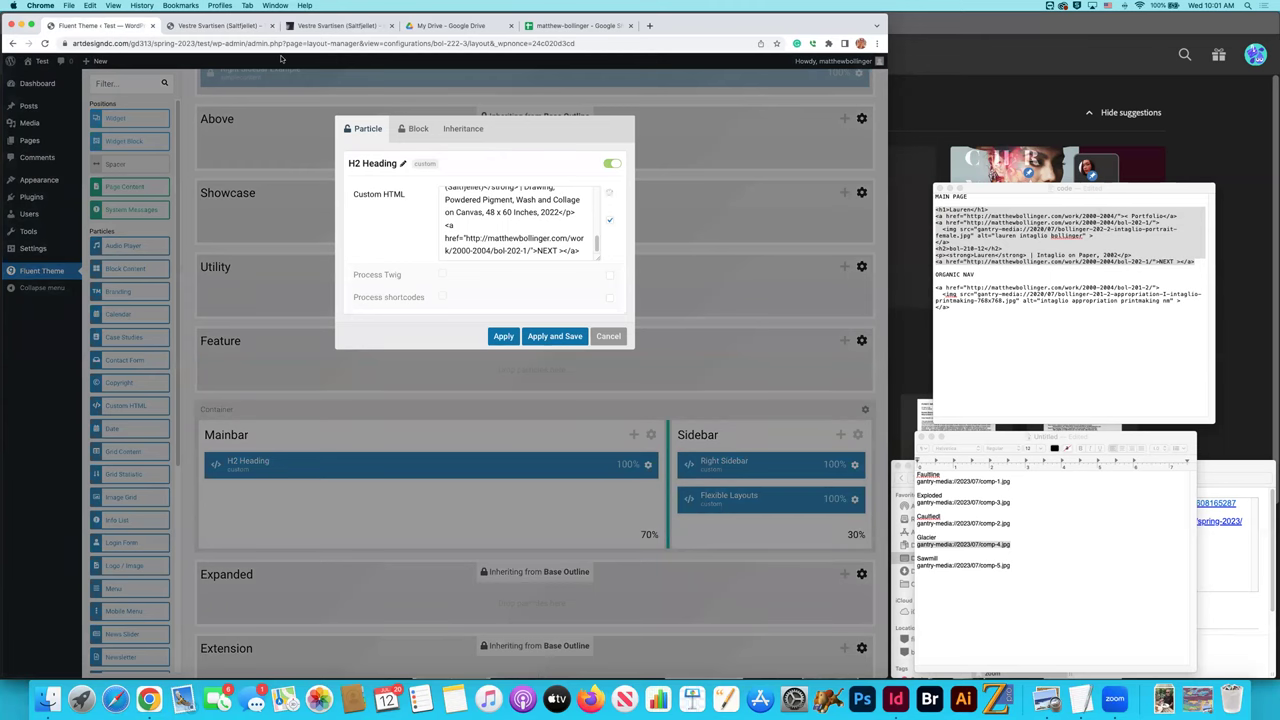
click(312, 29)
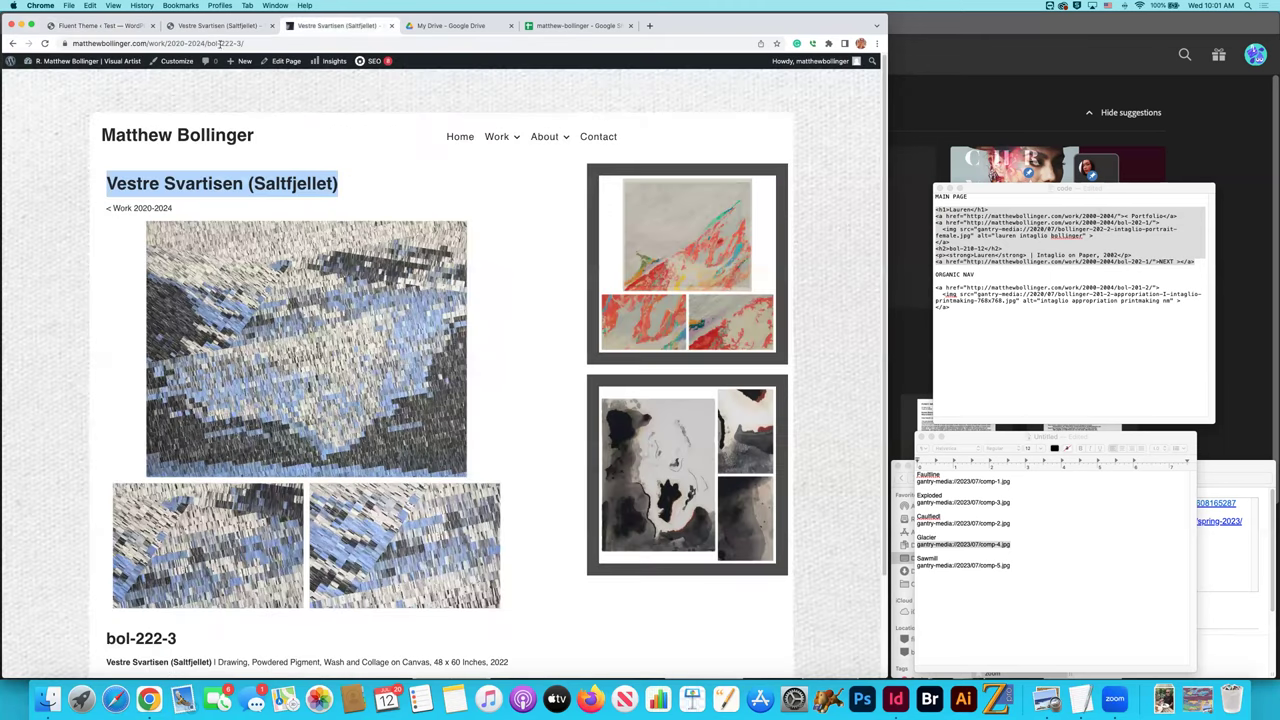
key(ctrl+shift+Tab)
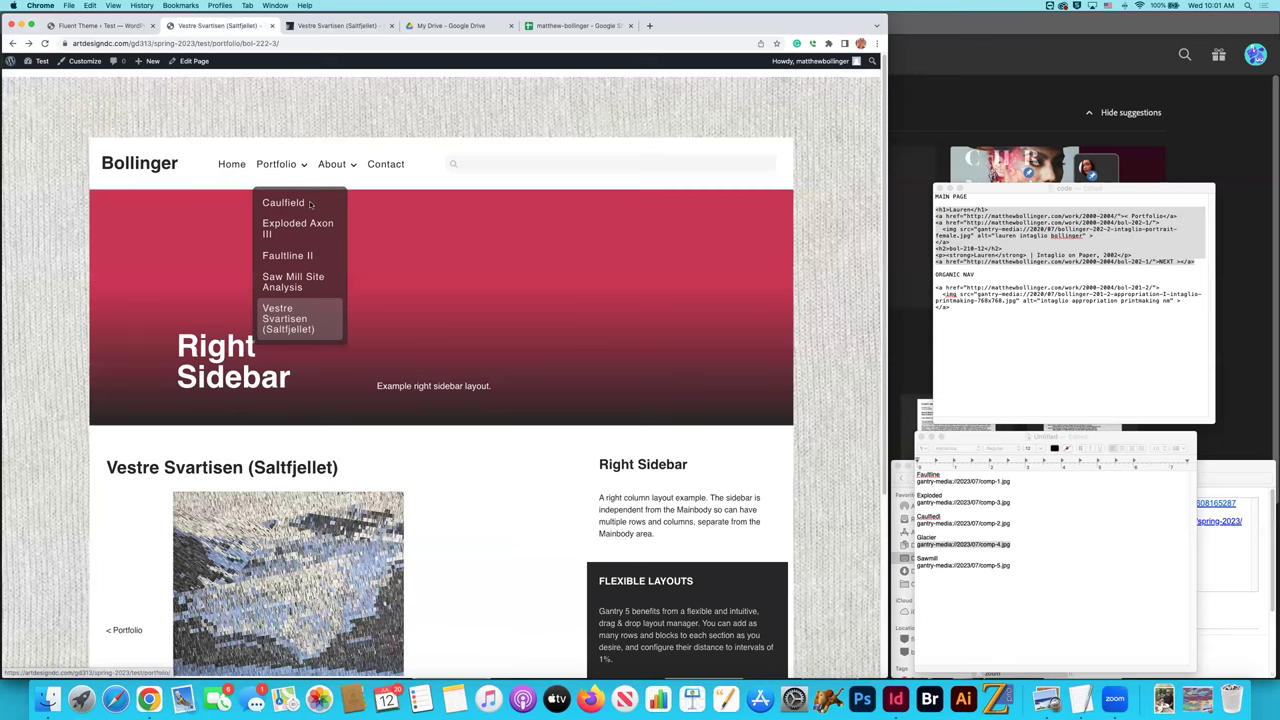
click(290, 170)
scroll(248, 142, down, 1)
click(246, 43)
key(super+c)
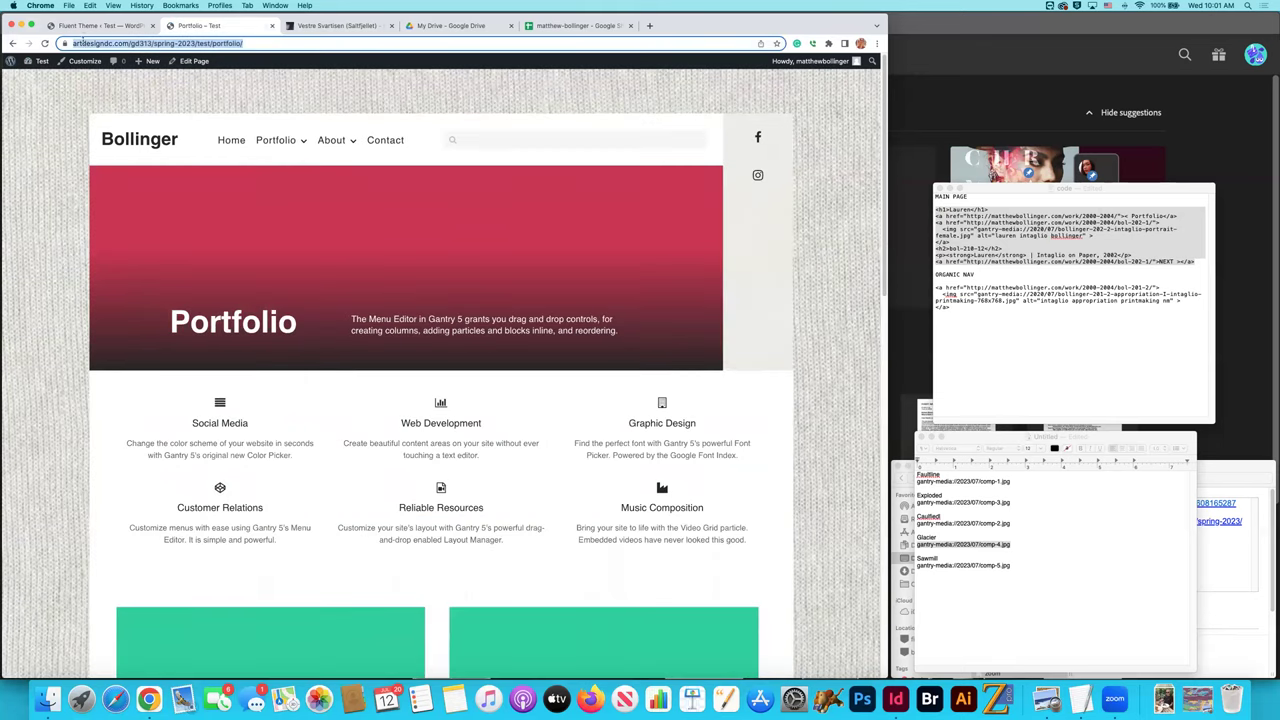
click(80, 27)
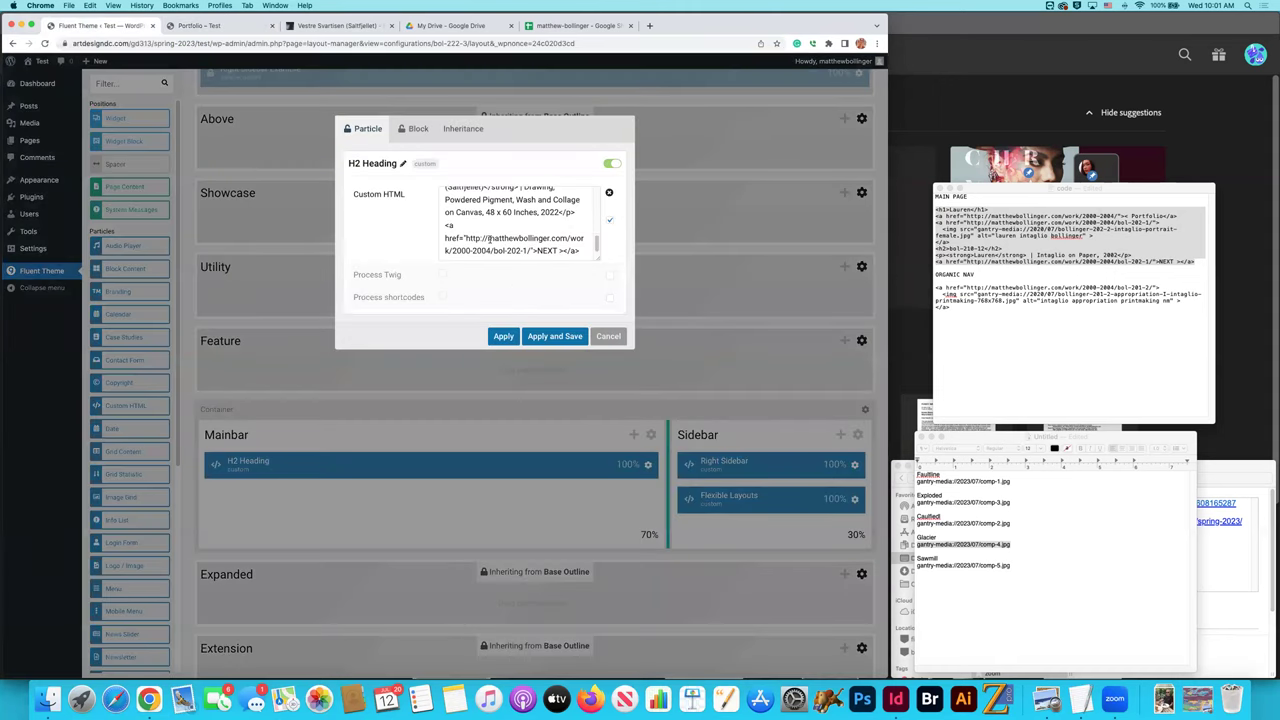
drag(465, 238, 530, 251)
key(super+v)
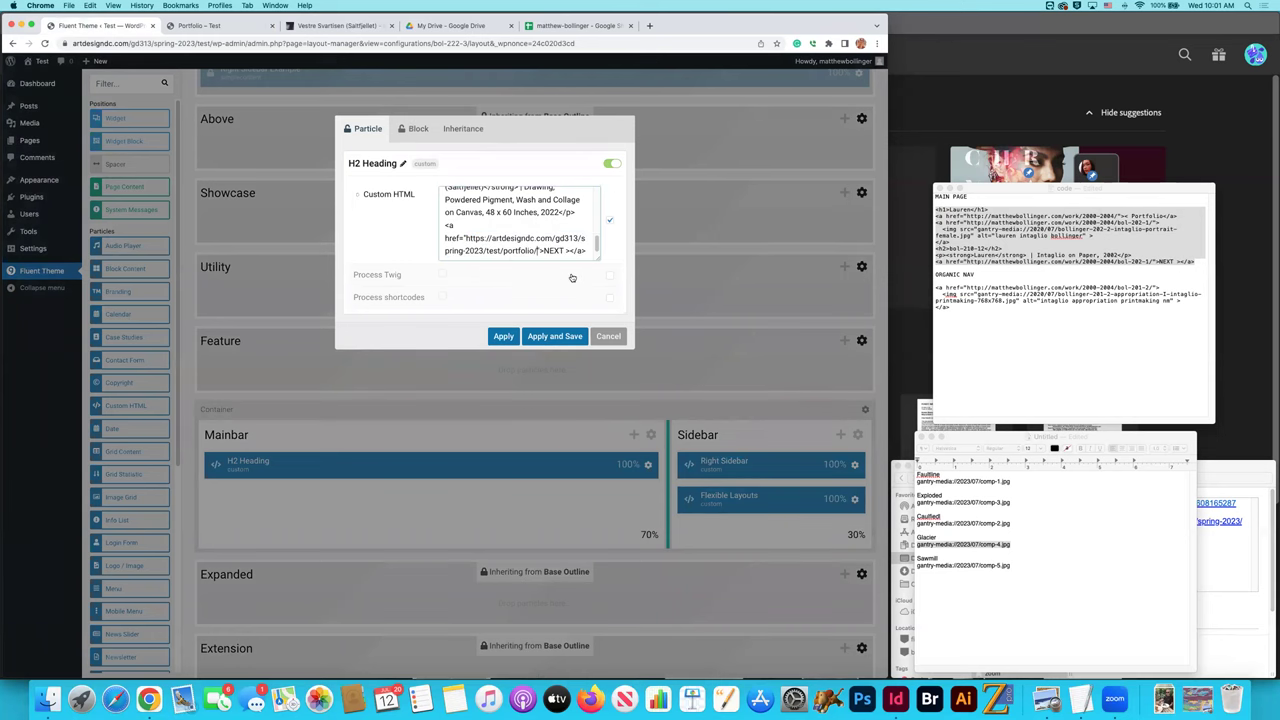
click(555, 336)
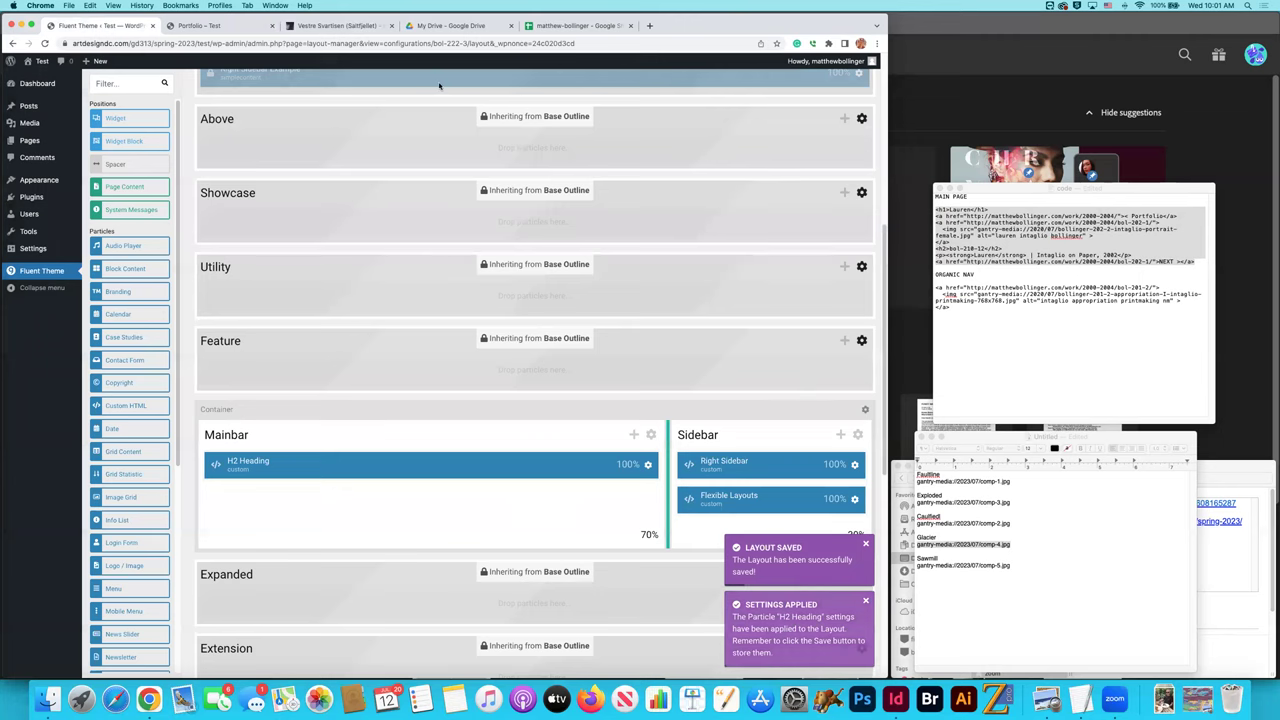
Reopen the test site's Vestre Svartisen (Saltfjellet) page and test its NEXT link, returning to the page.
click(318, 27)
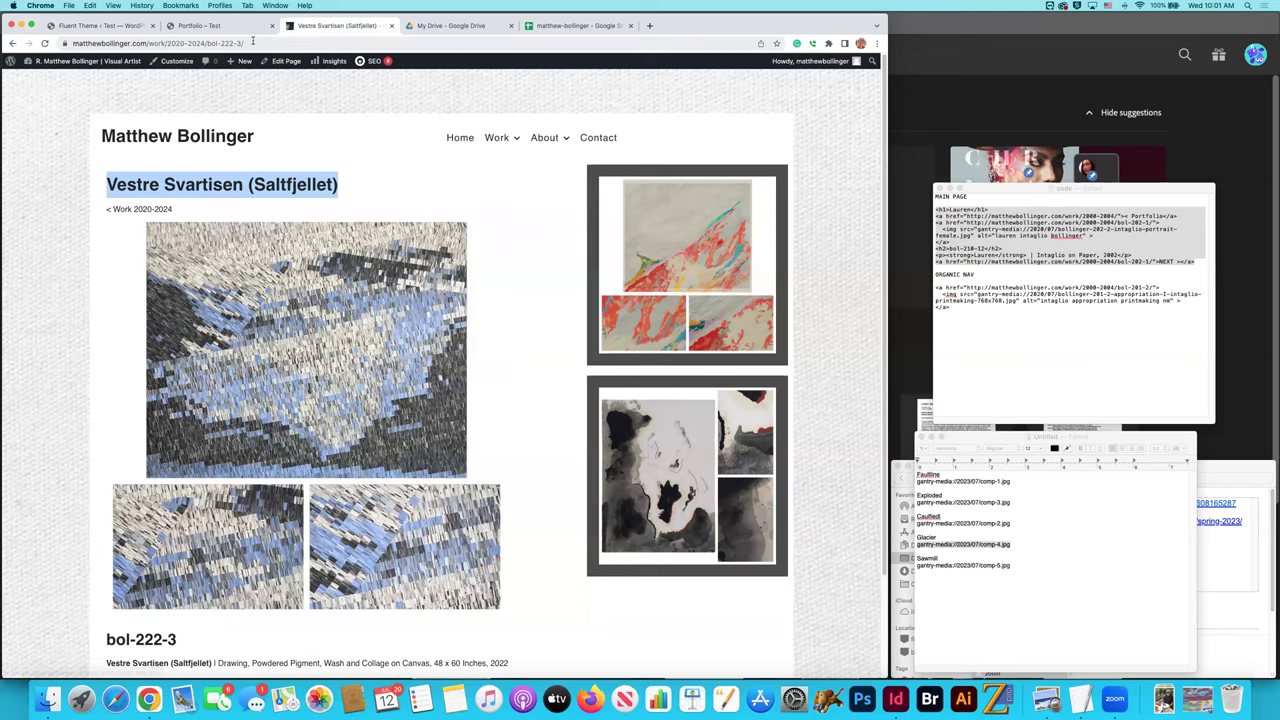
click(214, 26)
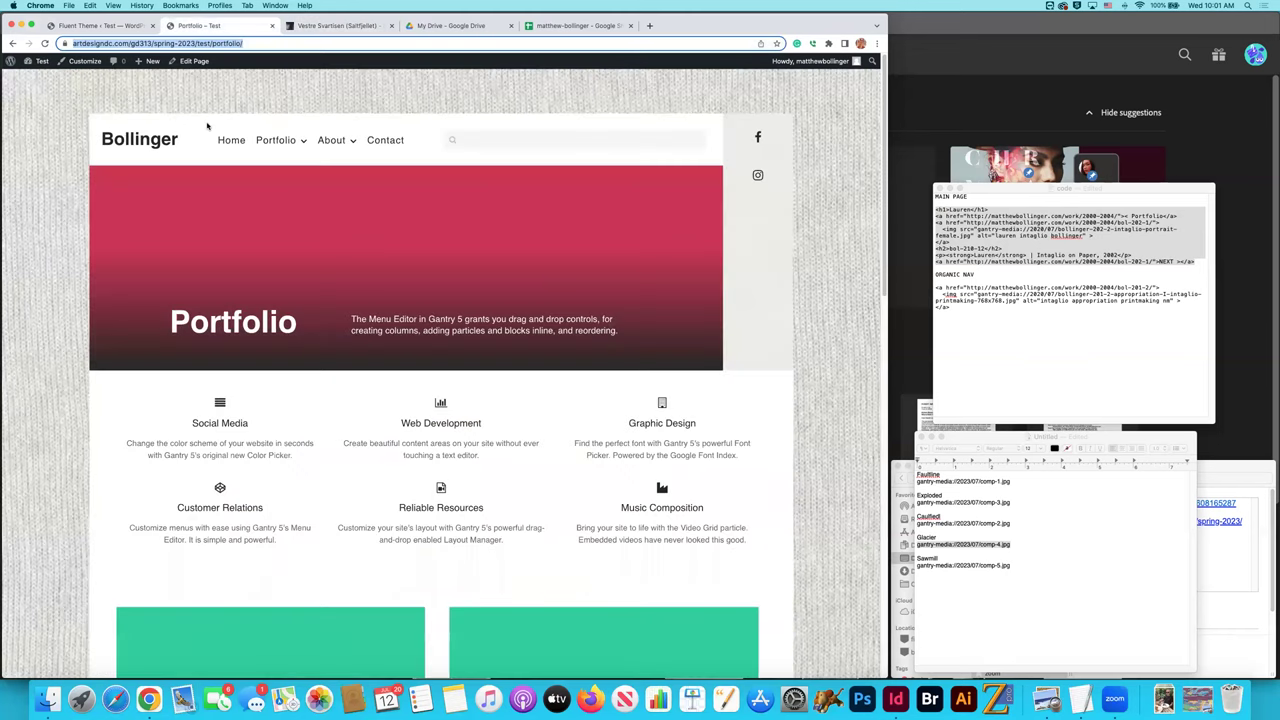
mouse_move(249, 135)
click(288, 294)
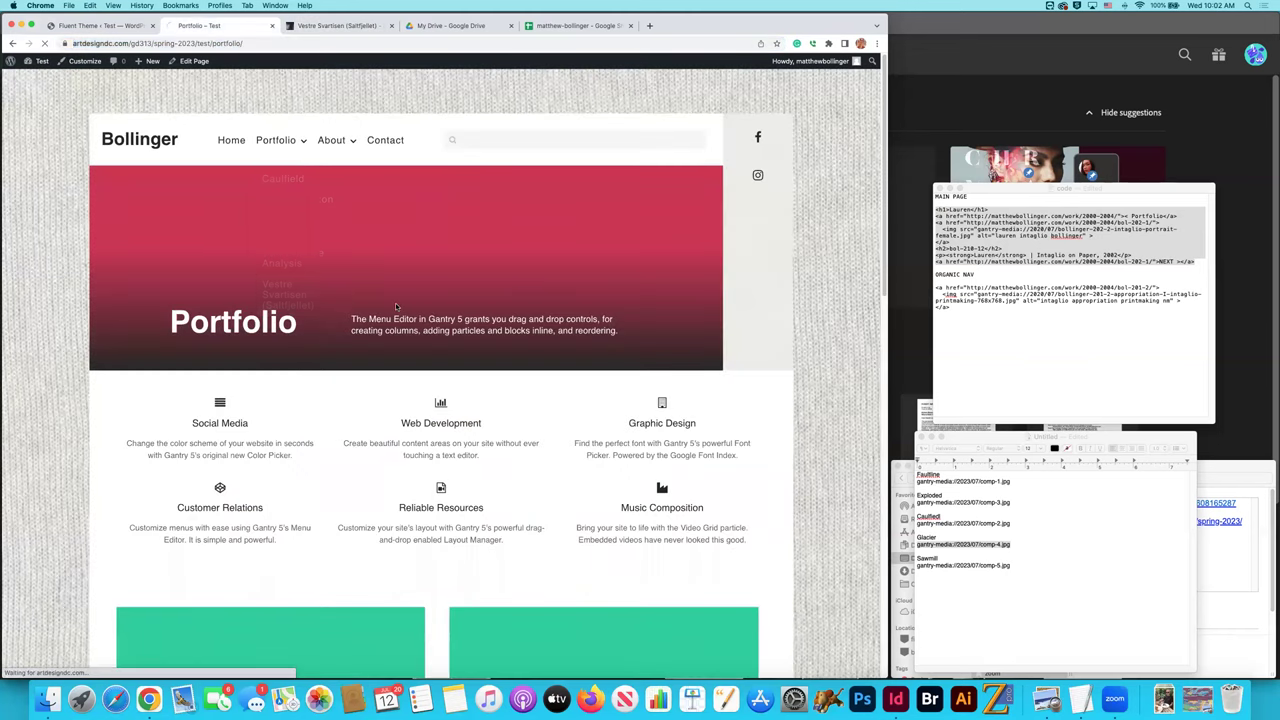
scroll(395, 312, down, 5)
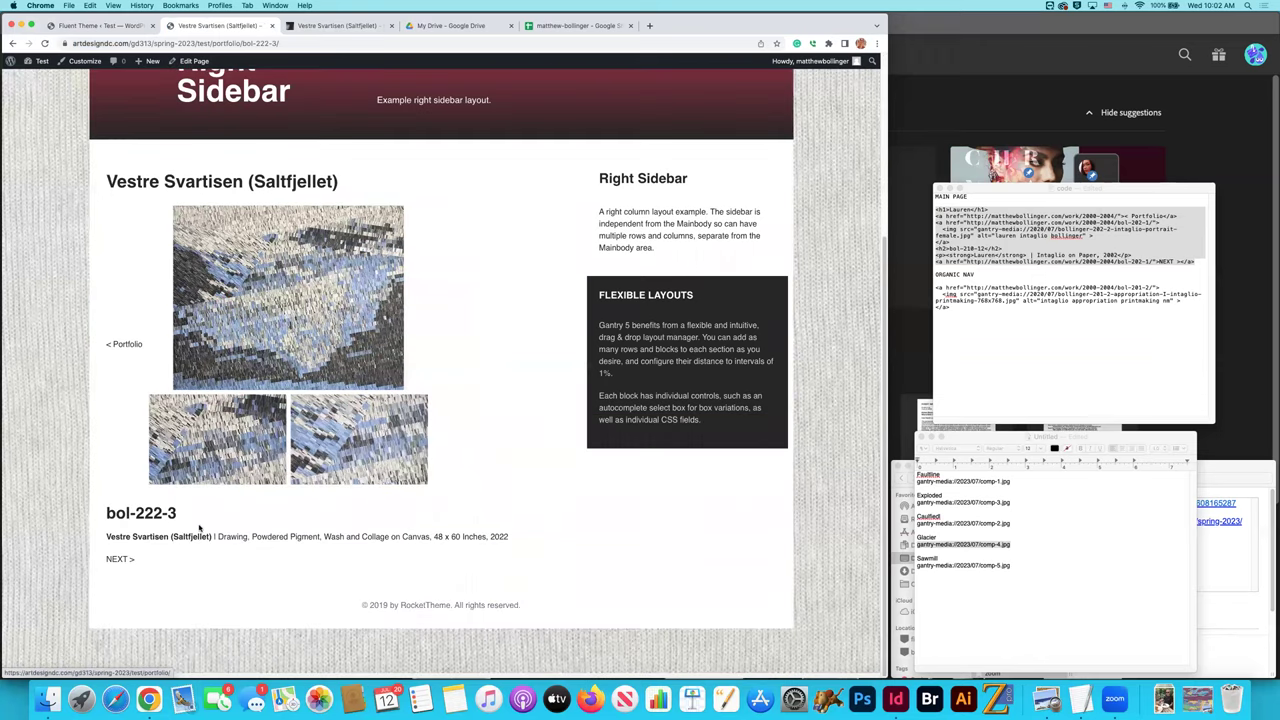
click(119, 561)
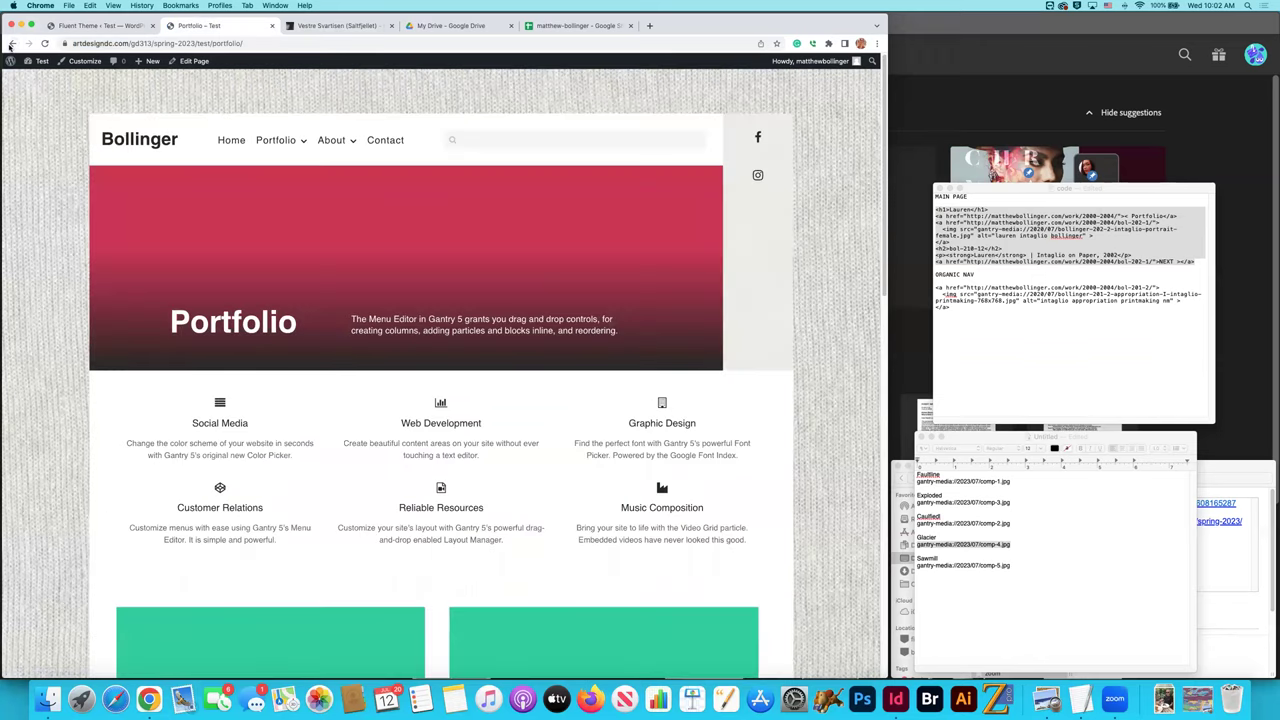
click(12, 43)
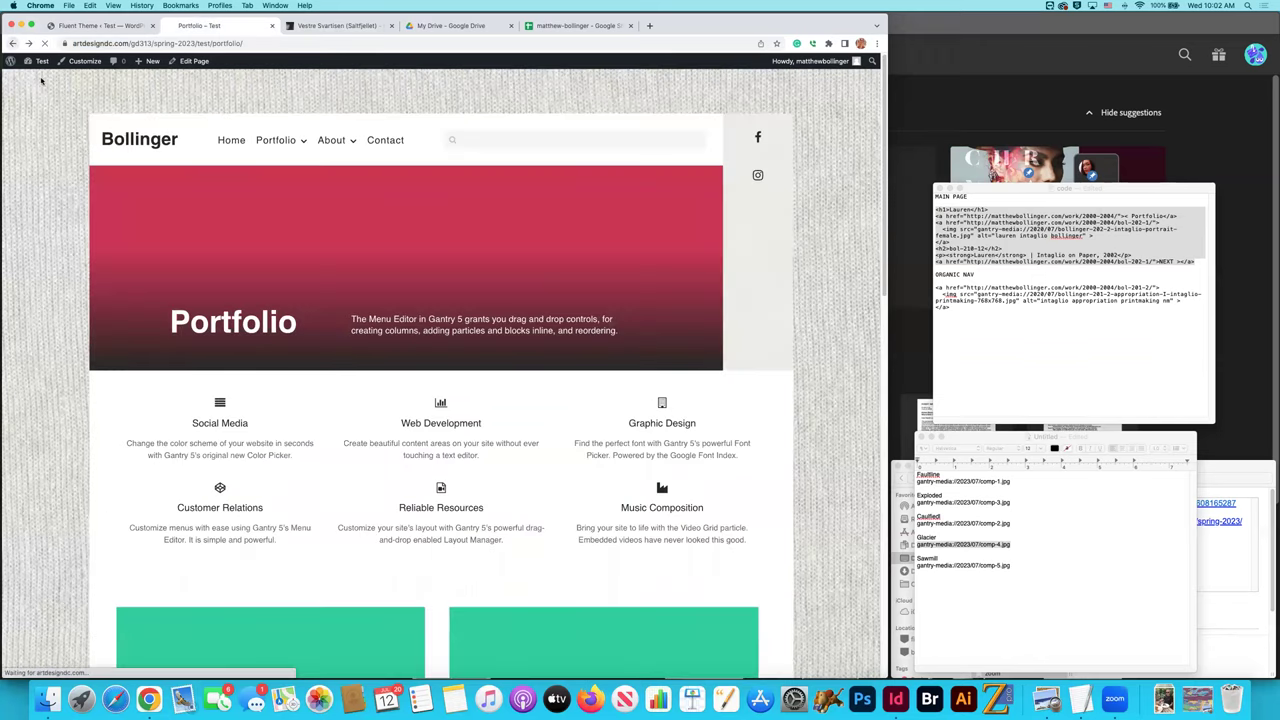
Test the "< Portfolio" link on the Vestre Svartisen (Saltfjellet) page and review the page's layout.
click(124, 349)
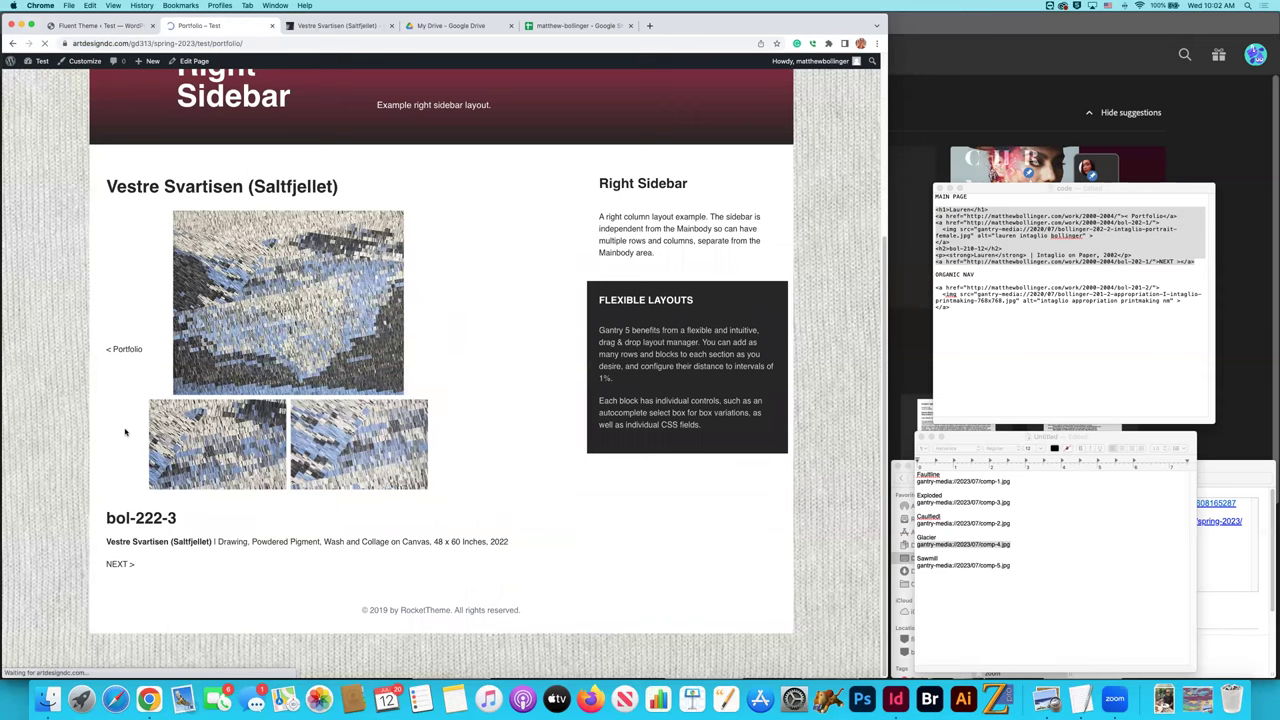
key(super+bracketleft)
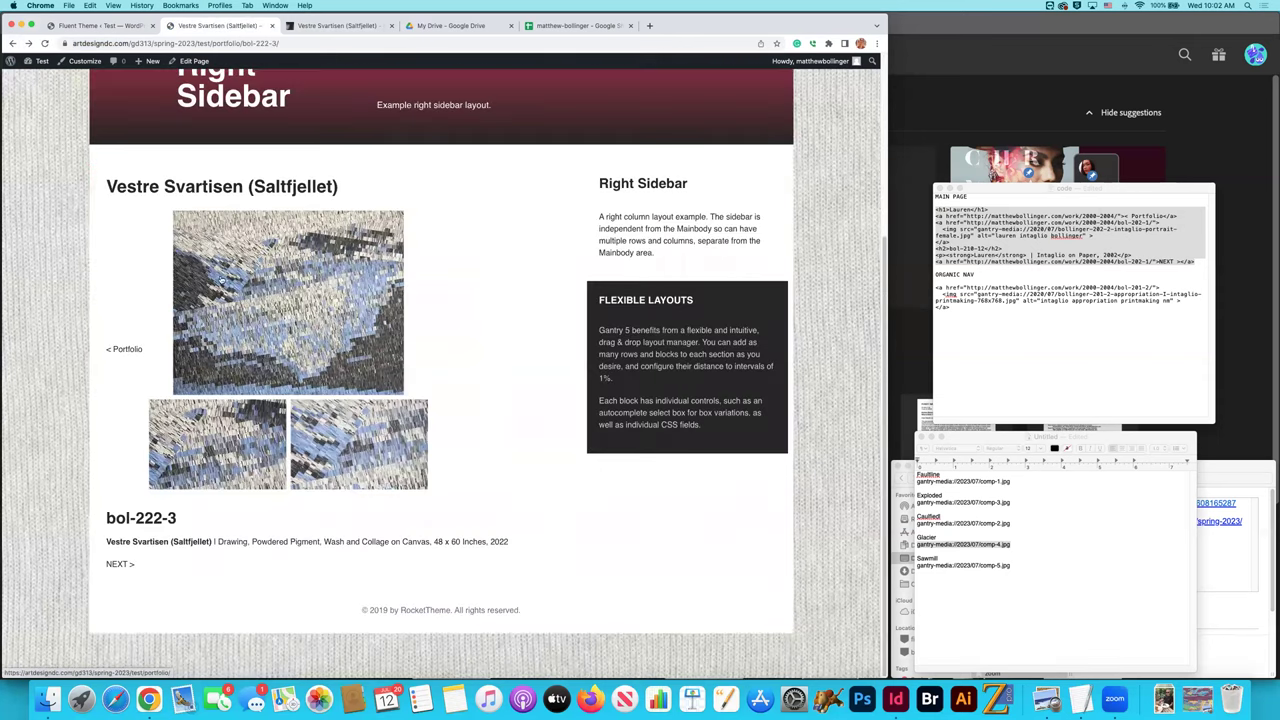
scroll(134, 417, up, 5)
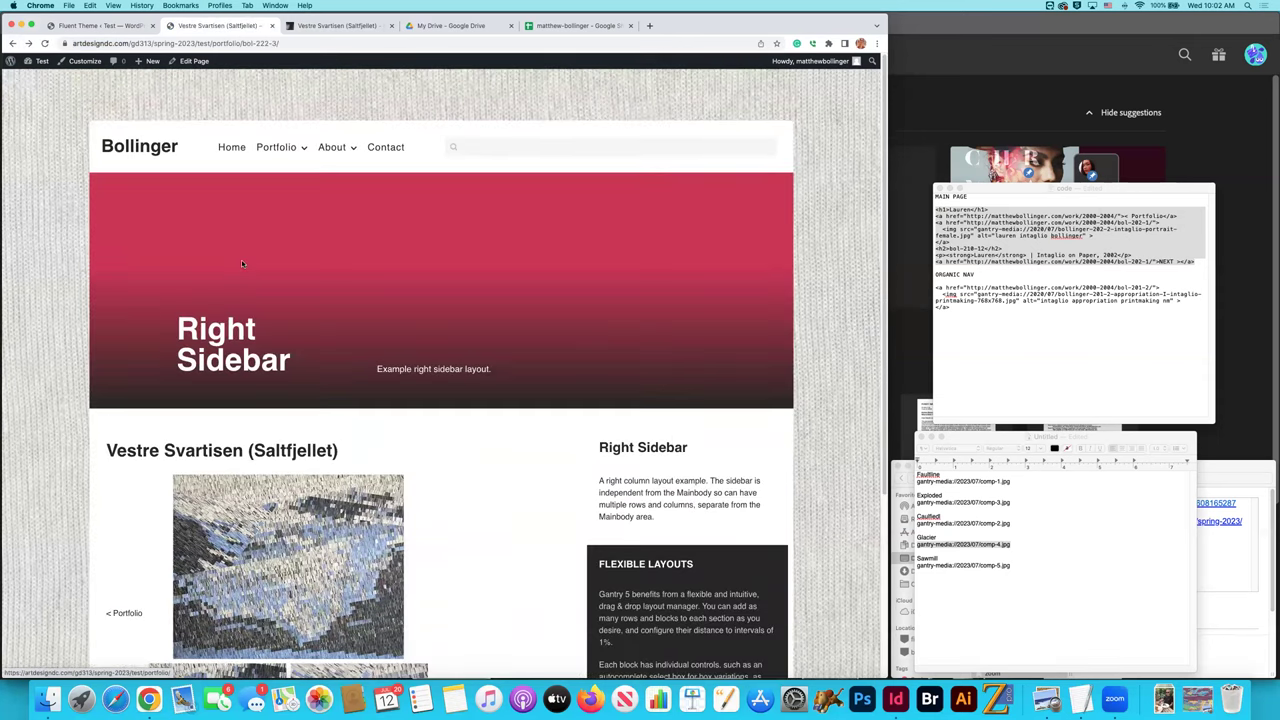
scroll(128, 355, down, 5)
click(126, 351)
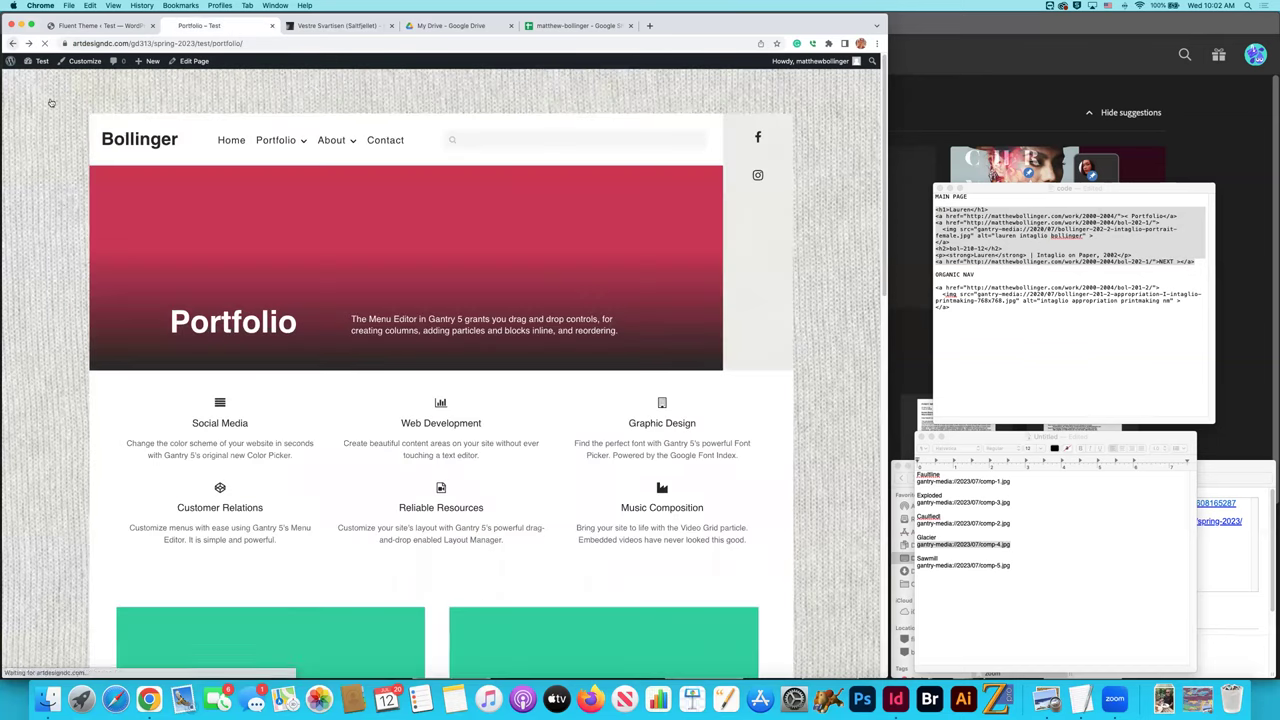
Return to the Vestre Svartisen (Saltfjellet) page and copy the ORGANIC NAV linked-image snippet from the code document.
click(11, 42)
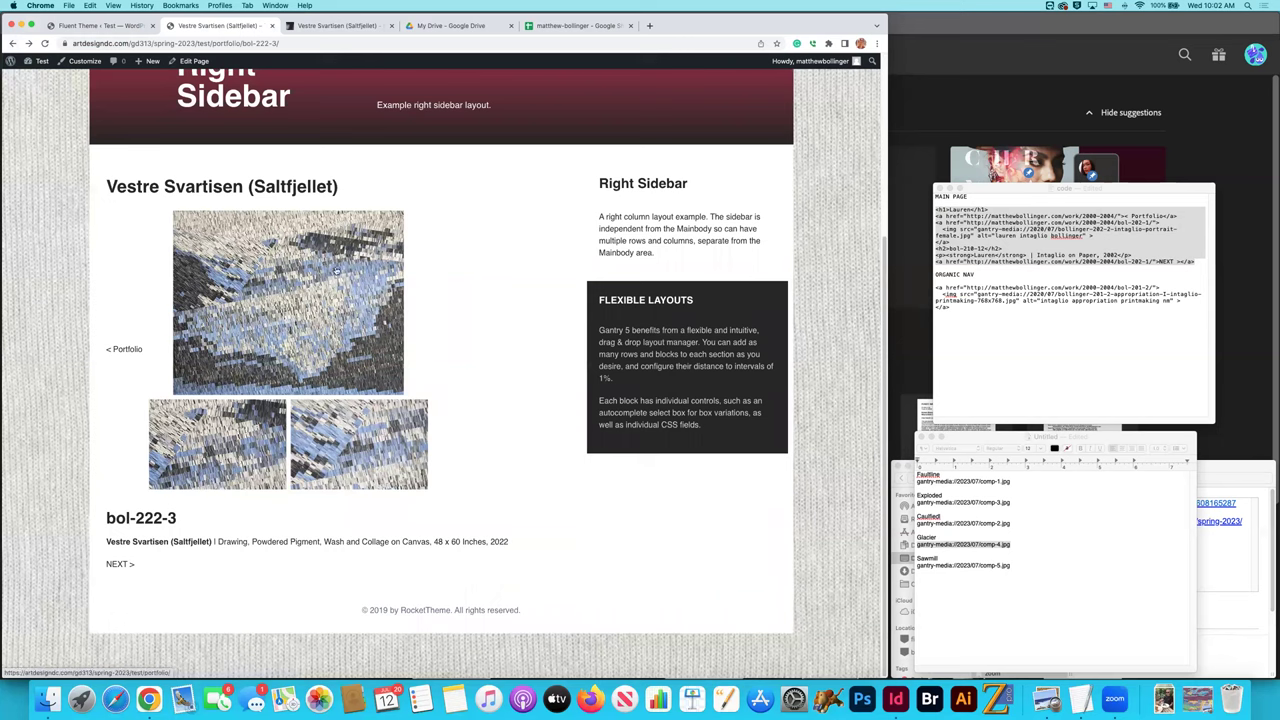
click(955, 313)
click(955, 313)
key(shift+Up)
key(shift+Up)
key(shift+Up)
key(super+shift+Left)
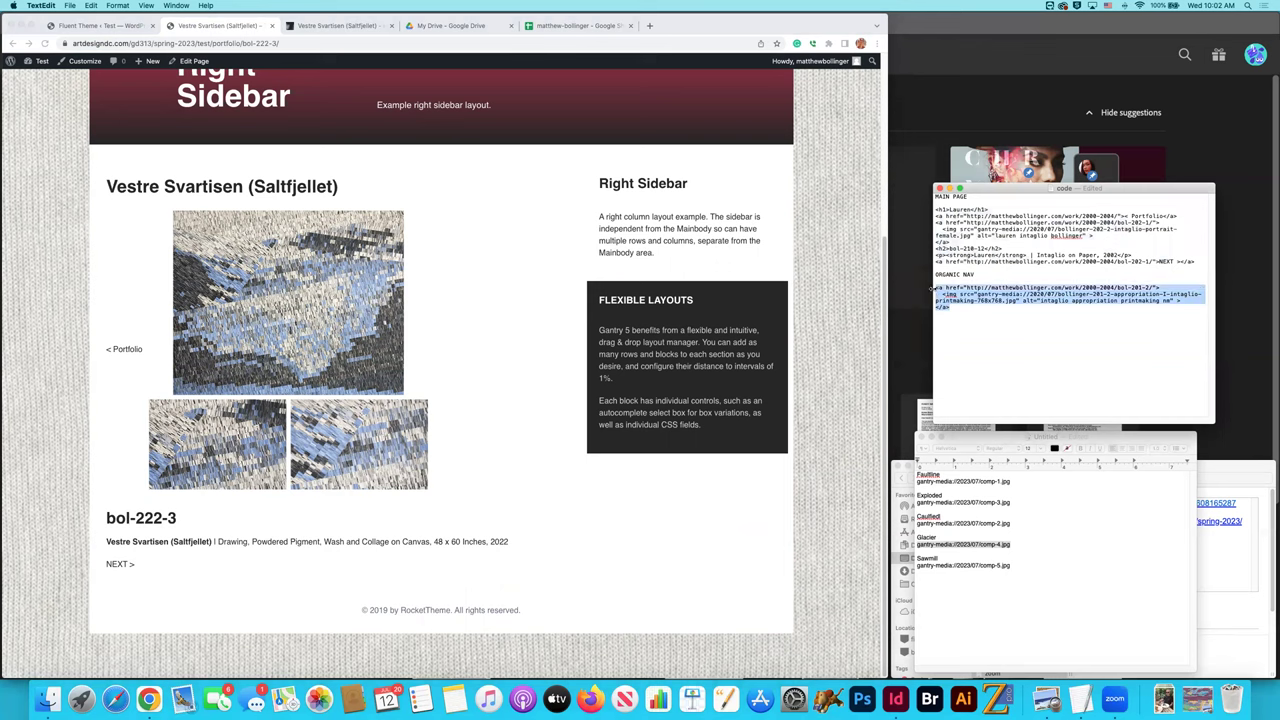
key(super+c)
In the bol-222-3 layout, paste the ORGANIC NAV snippet into the Right Sidebar particle's Custom HTML in place of its text, then apply and save.
click(100, 25)
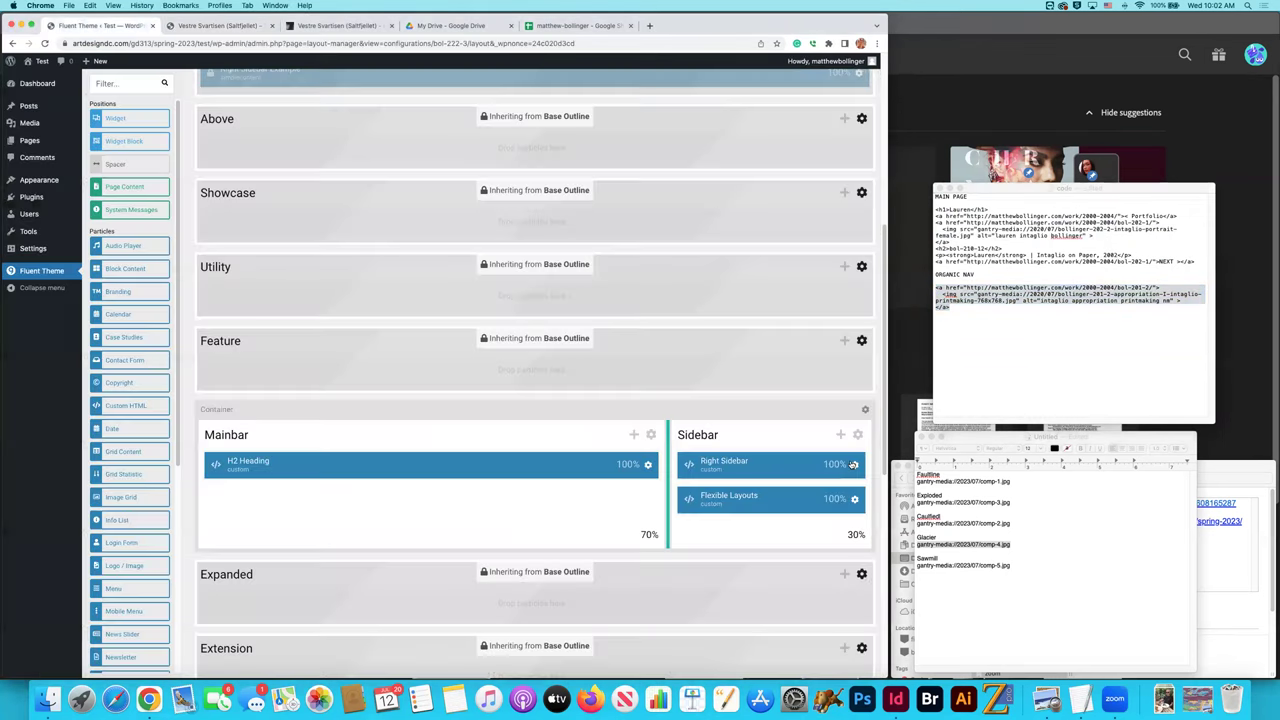
click(854, 464)
drag(477, 221, 517, 228)
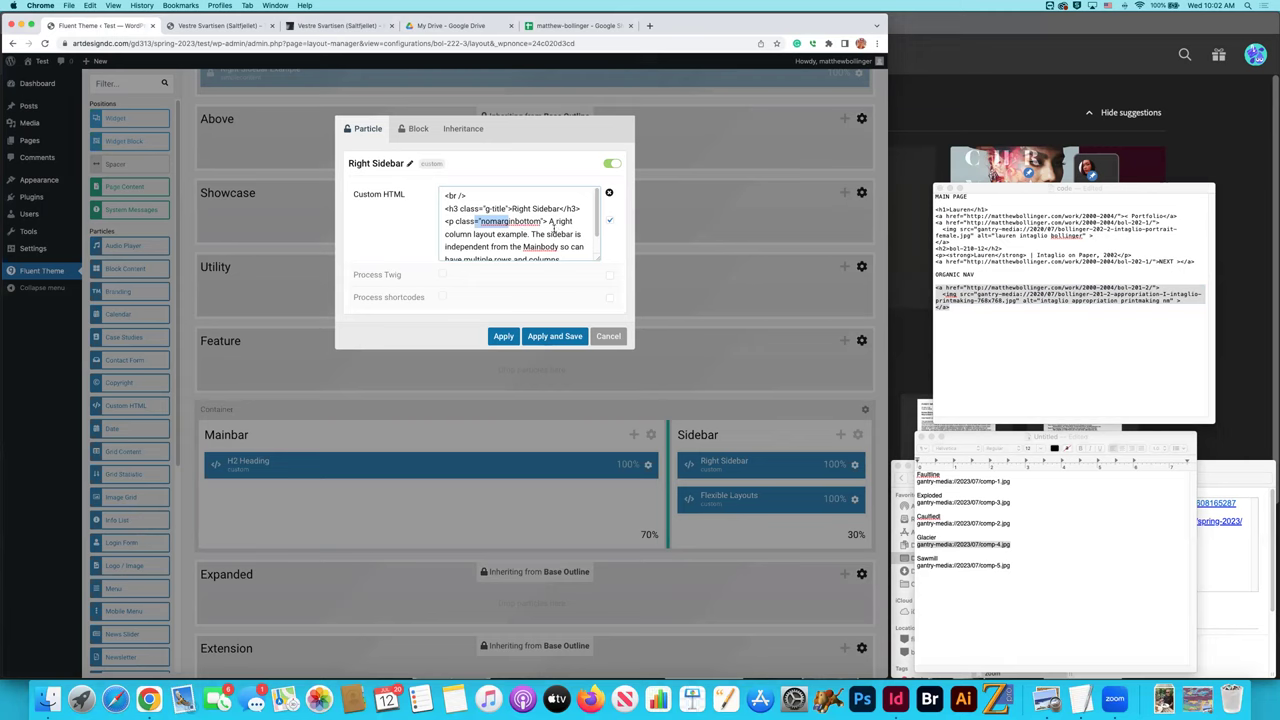
key(super+v)
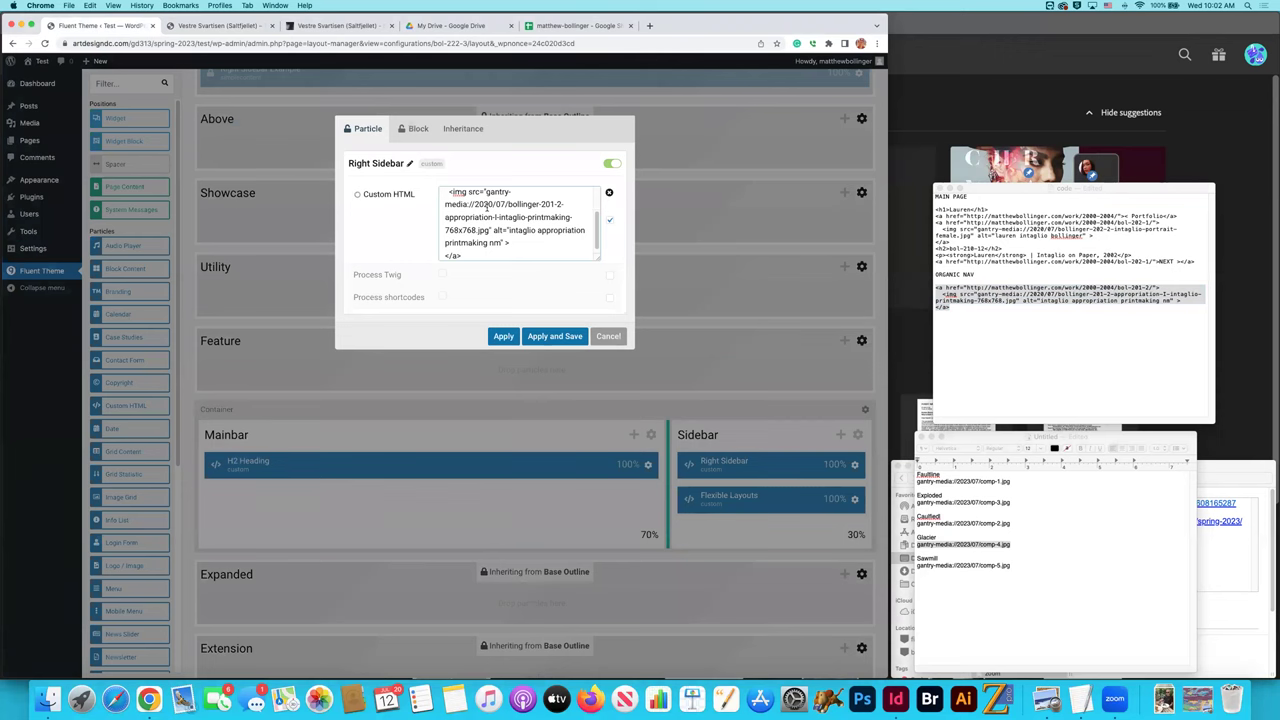
click(573, 338)
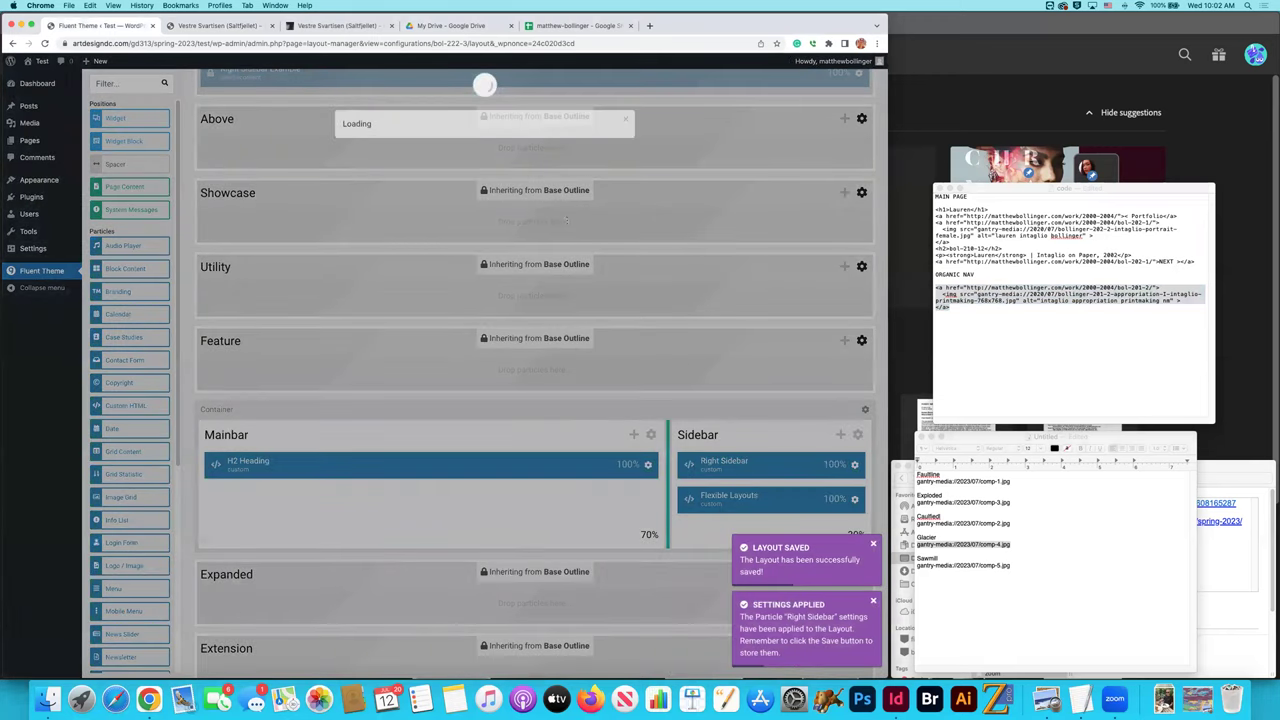
Replace all of the Flexible Layouts particle's Custom HTML with the ORGANIC NAV snippet.
click(829, 496)
click(515, 221)
key(super+a)
key(super+v)
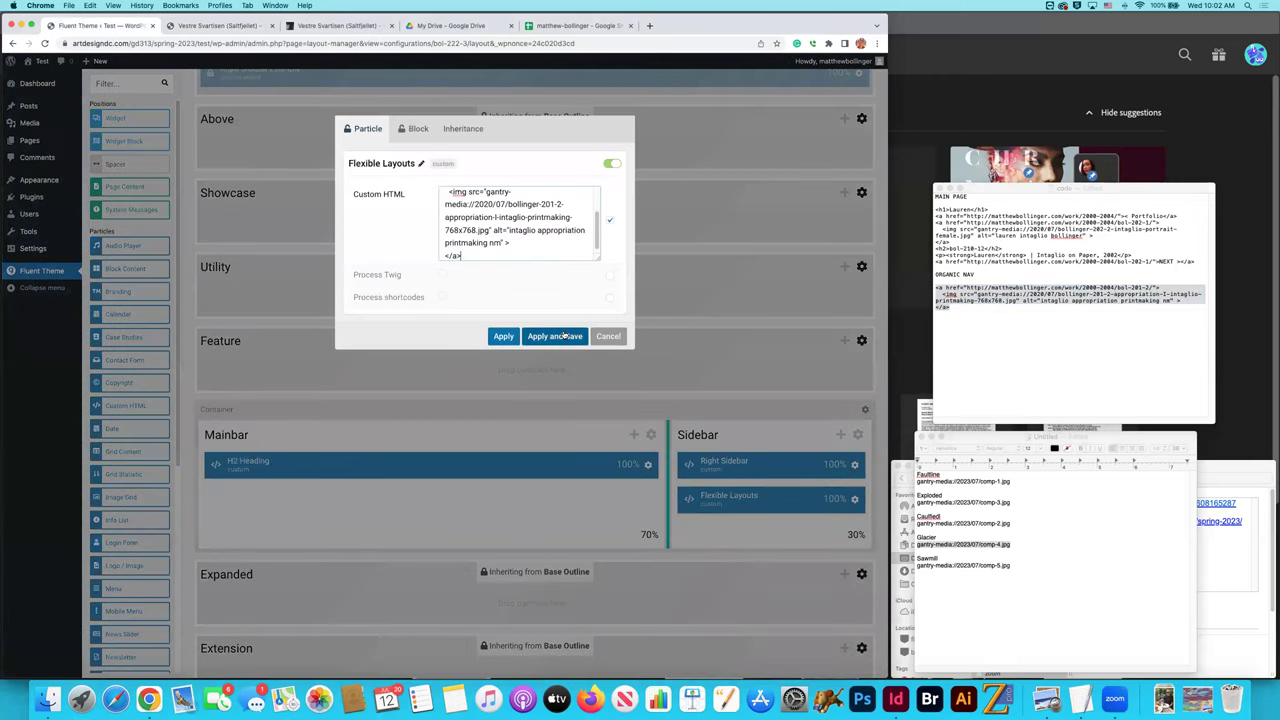
Replace the image source in the Flexible Layouts HTML with the Sawmill path from the notes, gantry-media://2023/07/comp-5.jpg.
click(1008, 516)
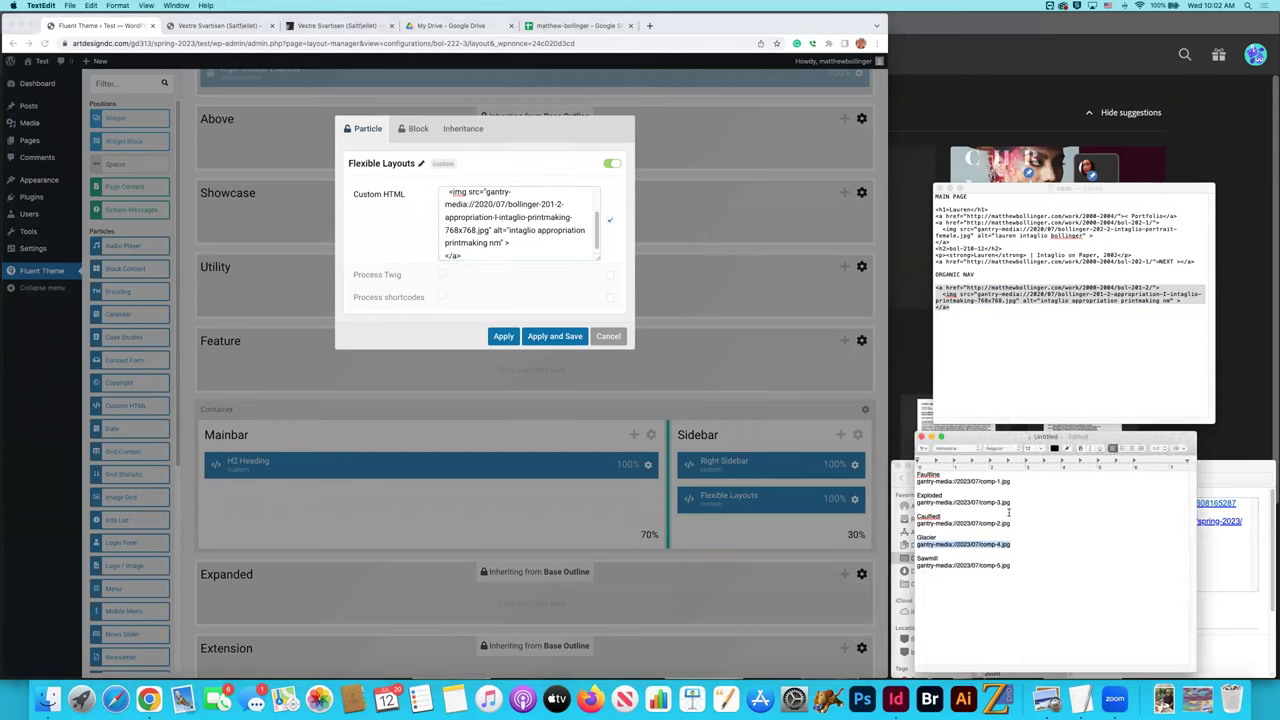
drag(1012, 566, 906, 567)
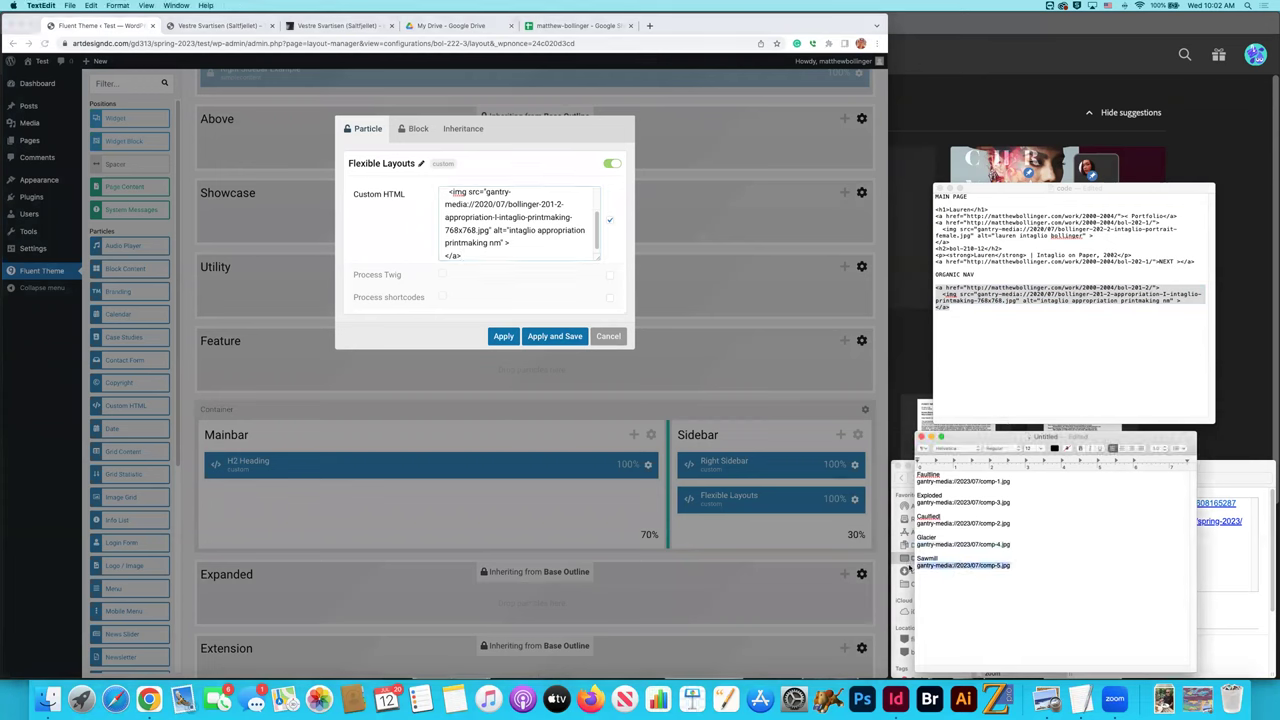
click(427, 221)
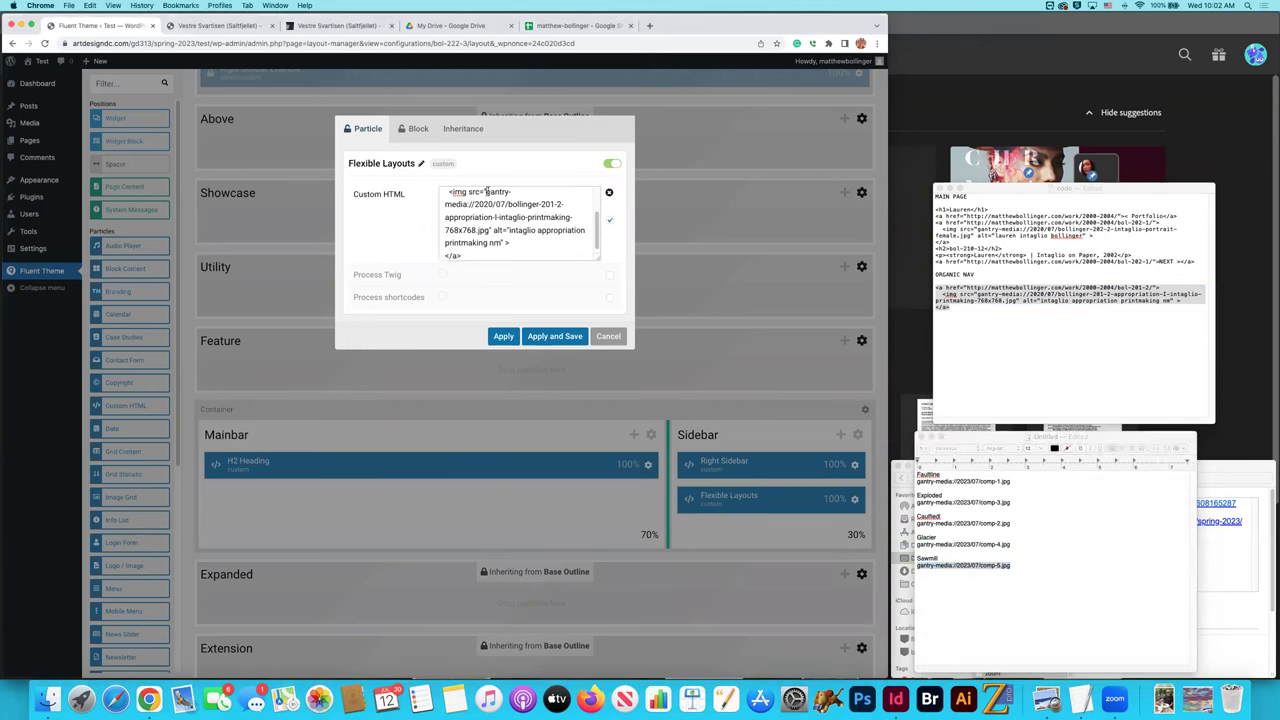
scroll(488, 191, up, 2)
drag(486, 217, 512, 216)
scroll(512, 216, up, 1)
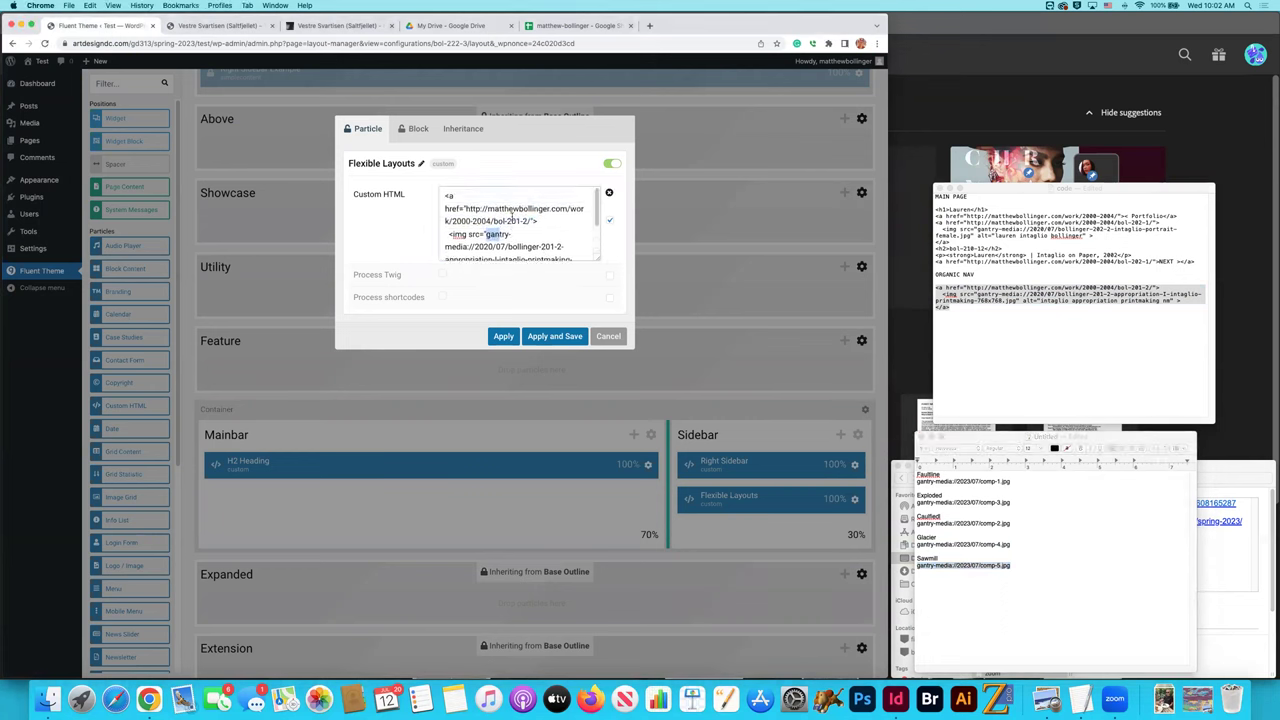
scroll(511, 210, down, 3)
scroll(511, 210, up, 3)
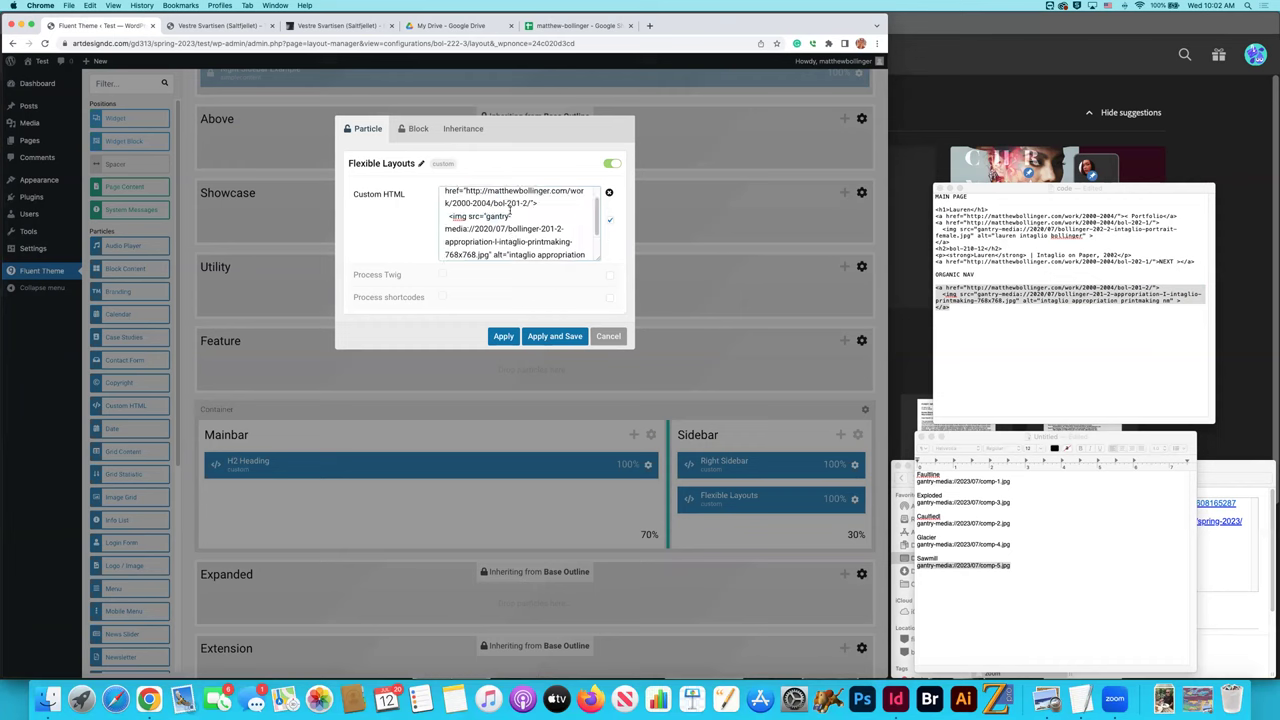
drag(486, 215, 509, 215)
scroll(509, 216, down, 1)
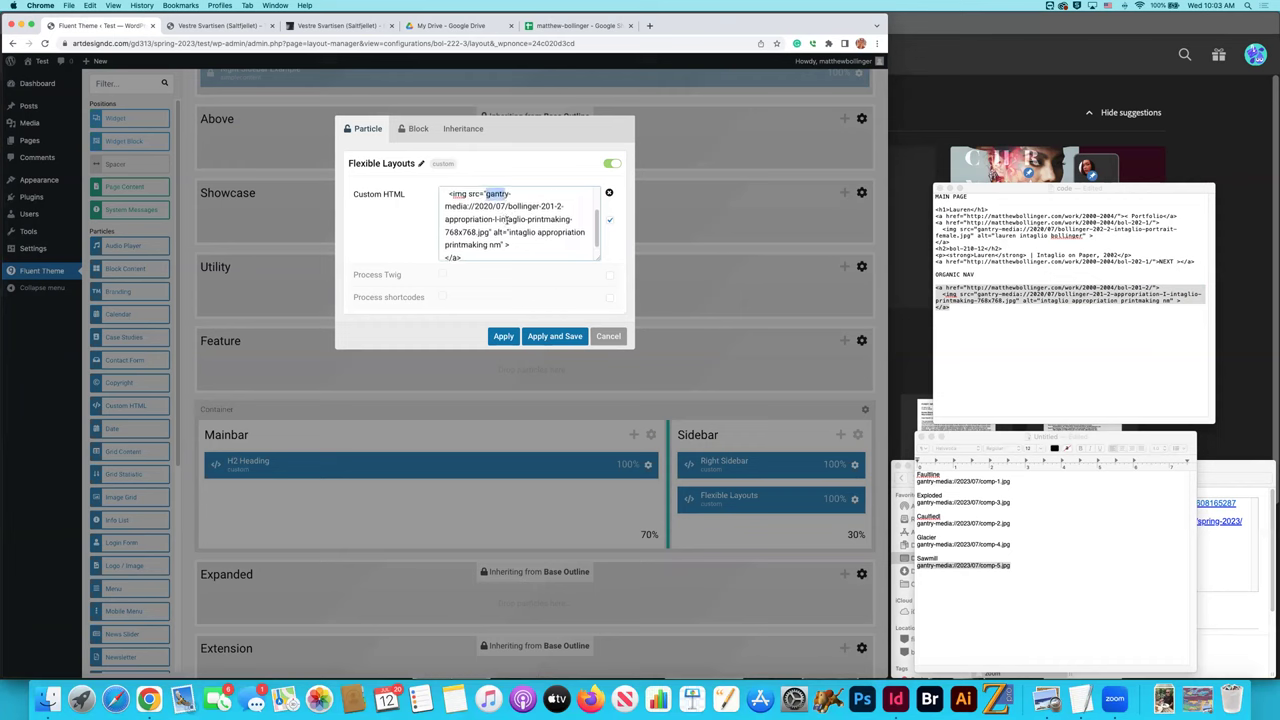
shift+click(489, 231)
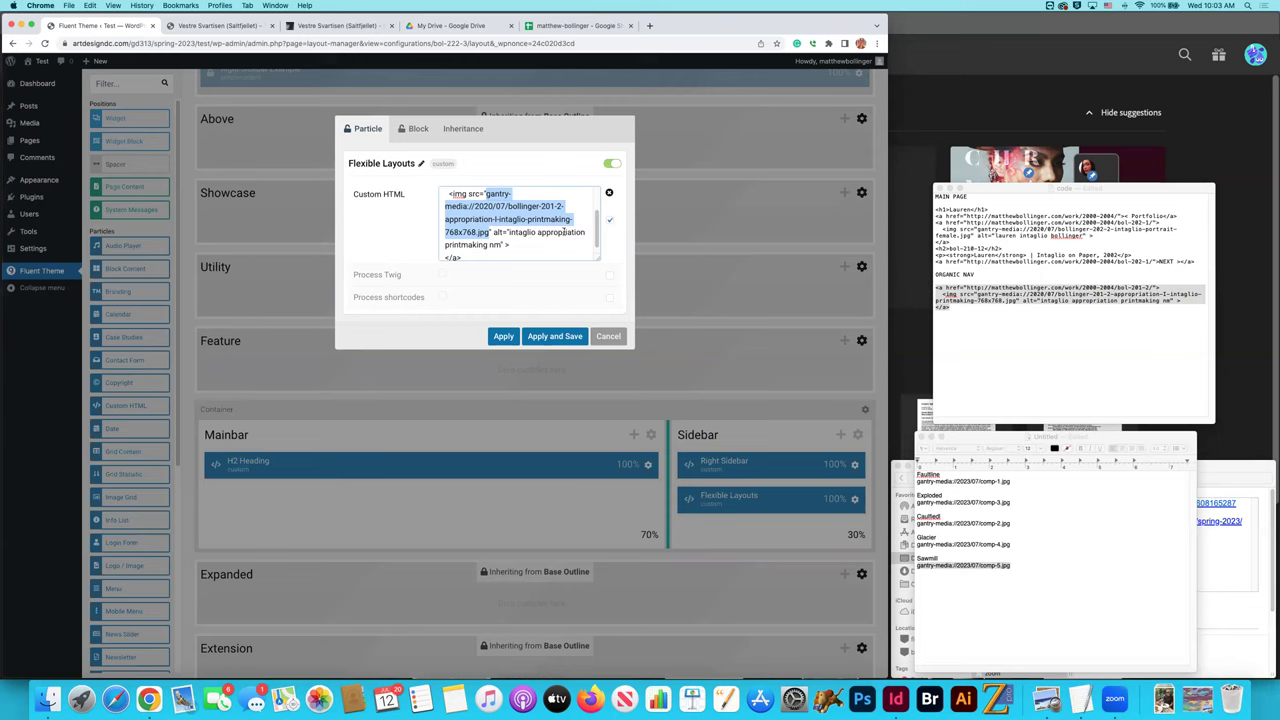
key(super+v)
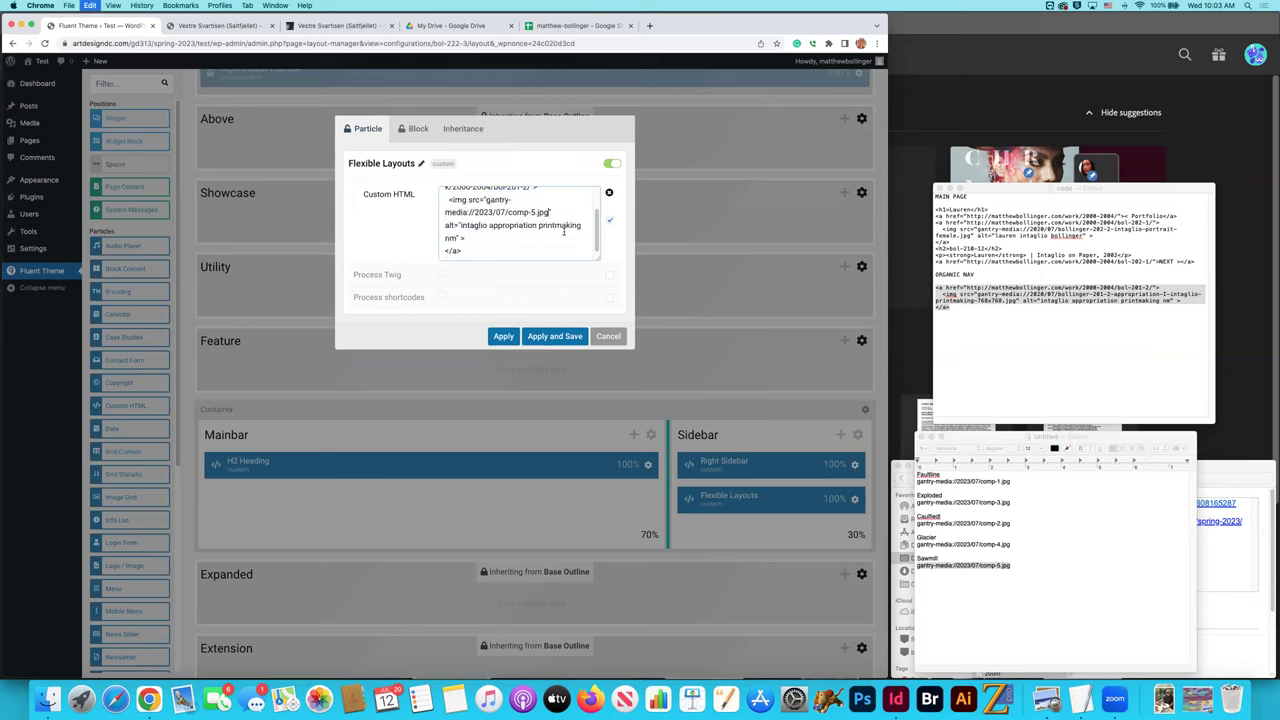
Set the link address in the Flexible Layouts HTML to the placeholder #, then apply and save.
scroll(545, 233, up, 2)
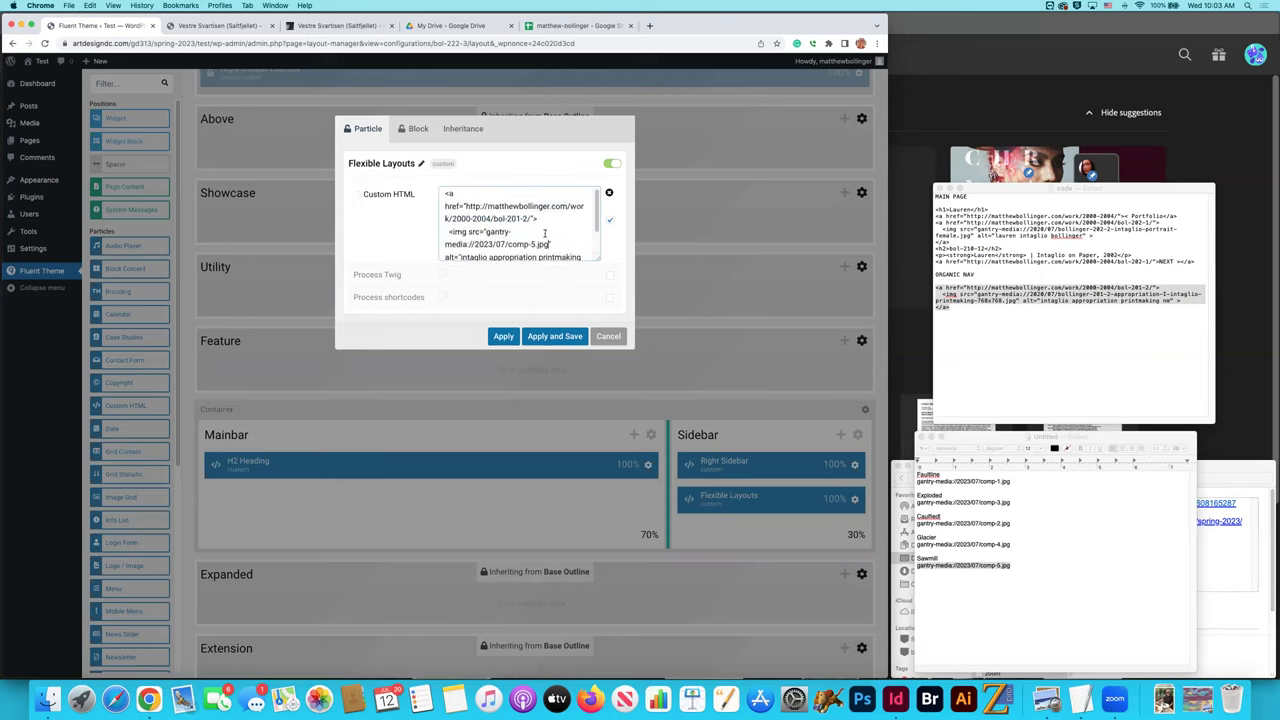
drag(528, 219, 466, 206)
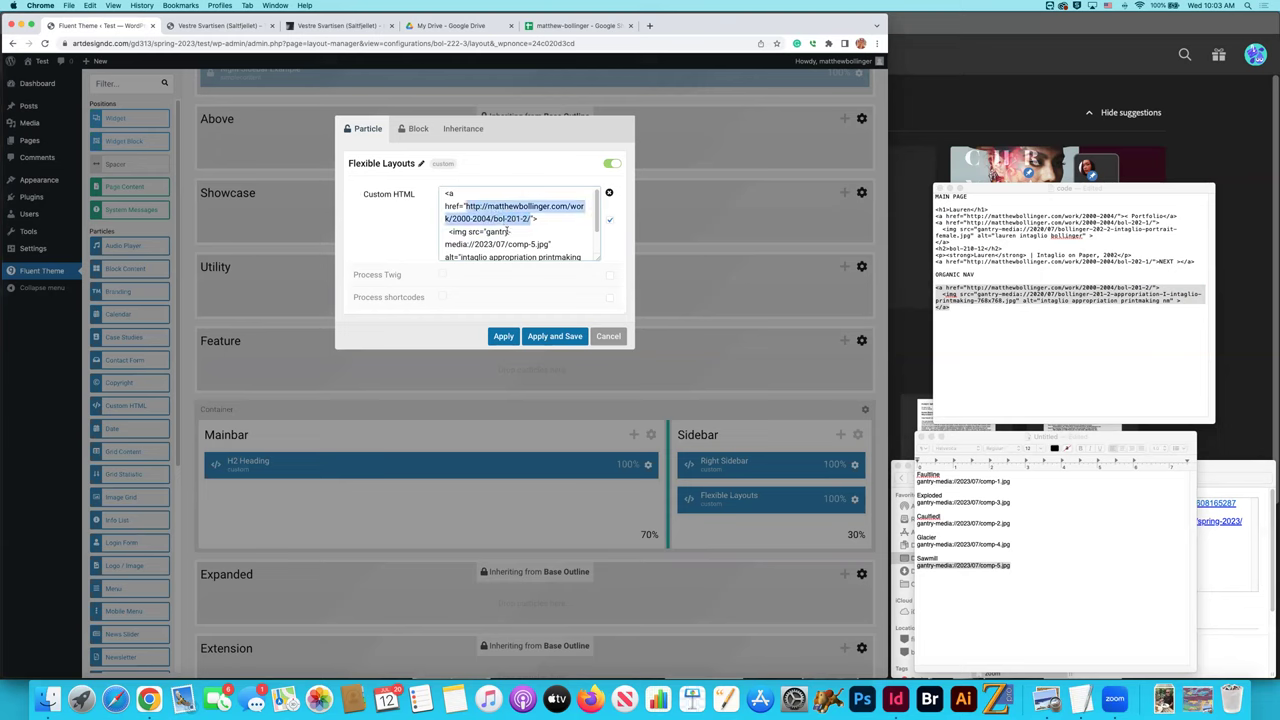
text(#)
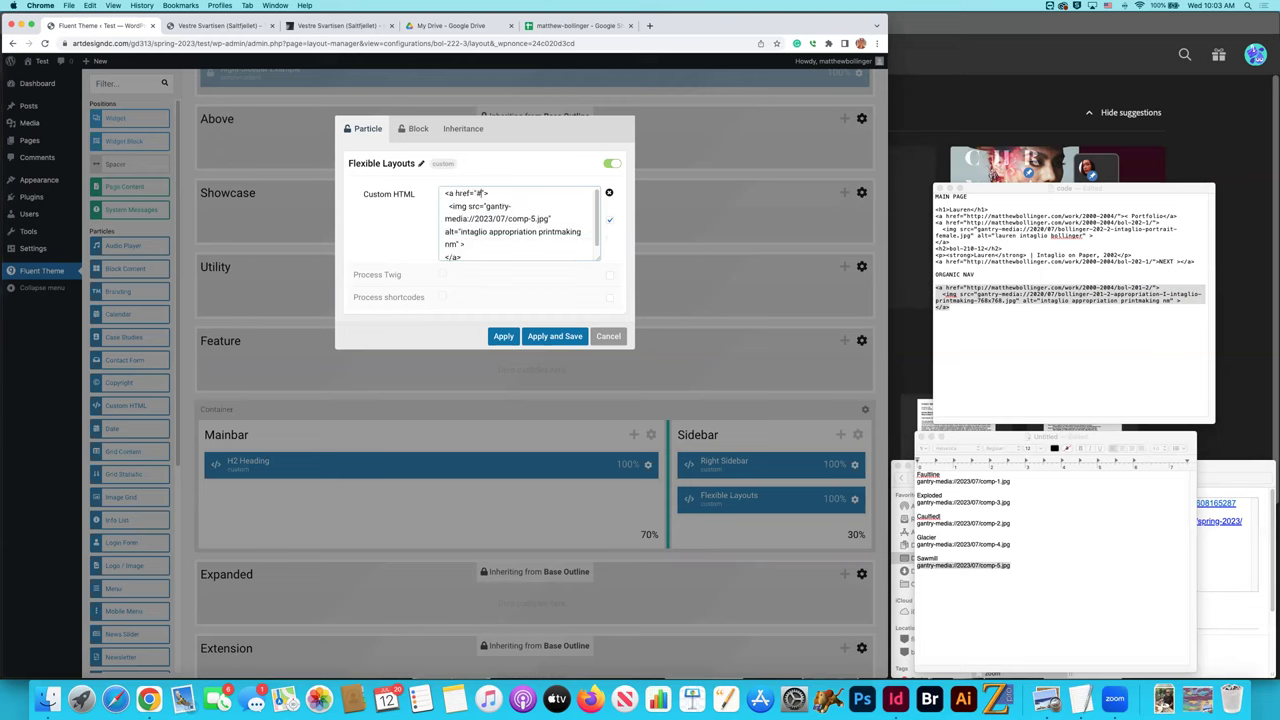
click(572, 337)
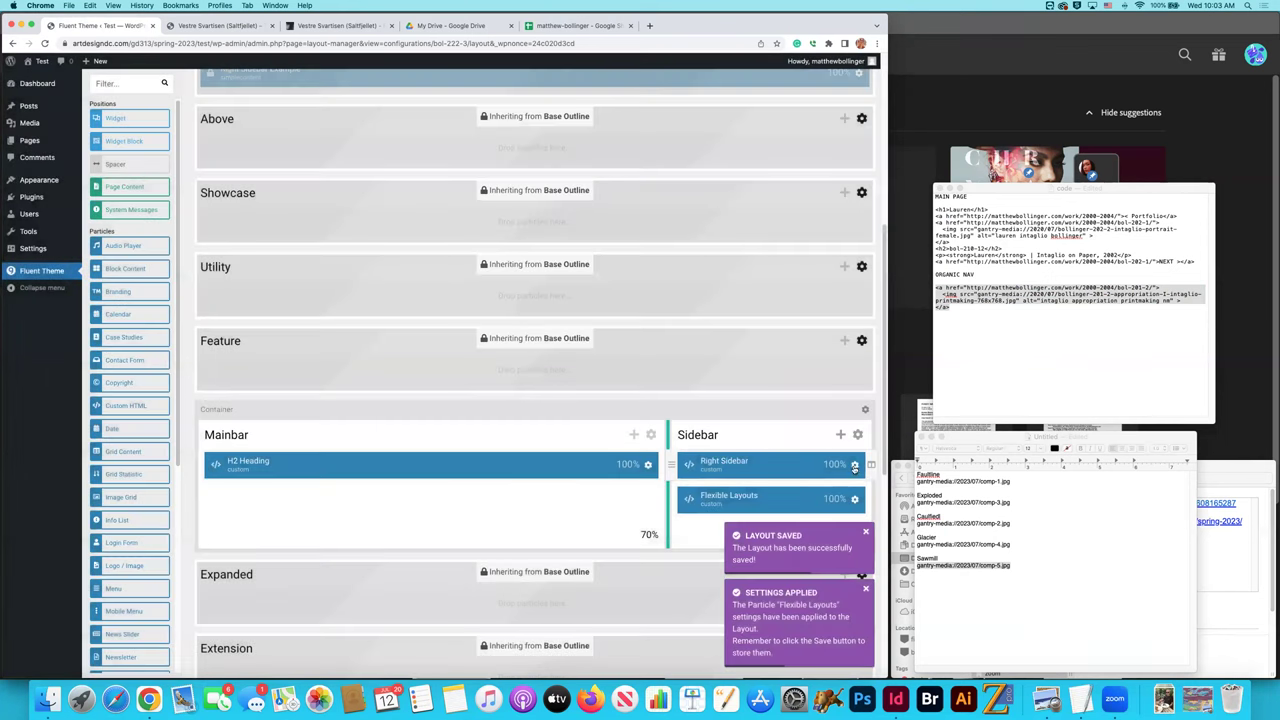
Set the link address in the Right Sidebar particle's Custom HTML to the placeholder #.
click(854, 465)
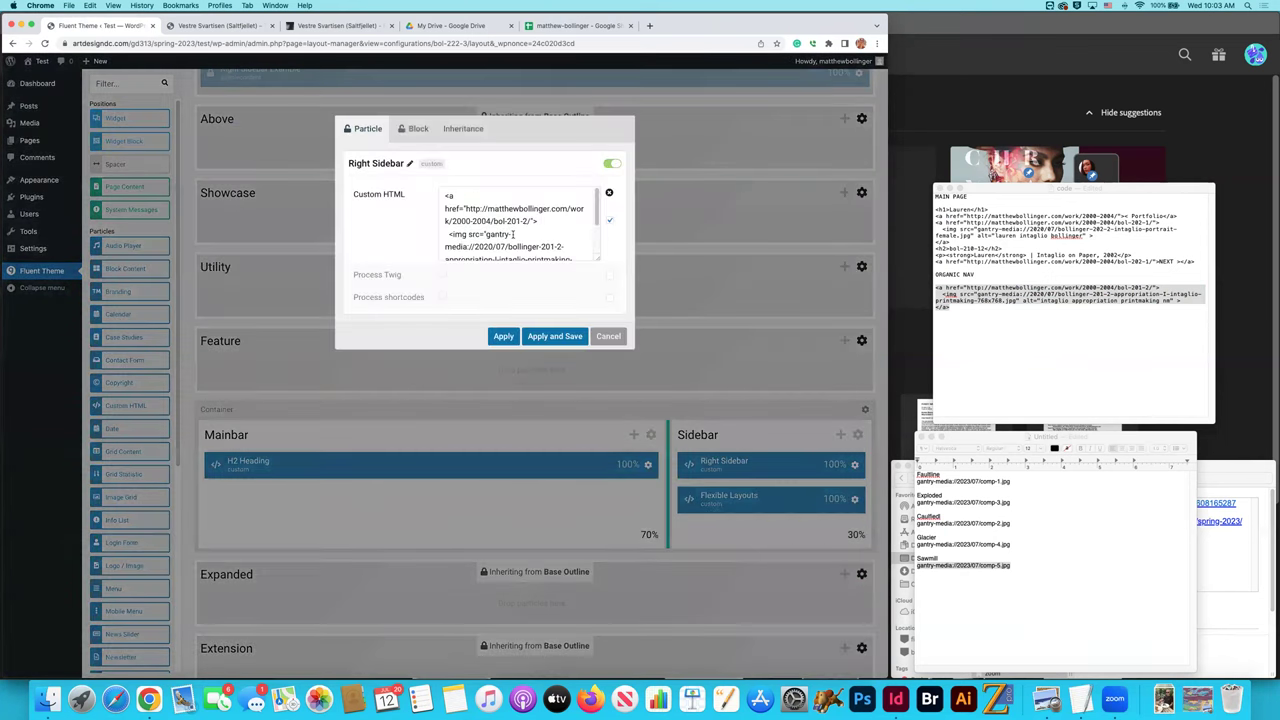
drag(466, 207, 531, 221)
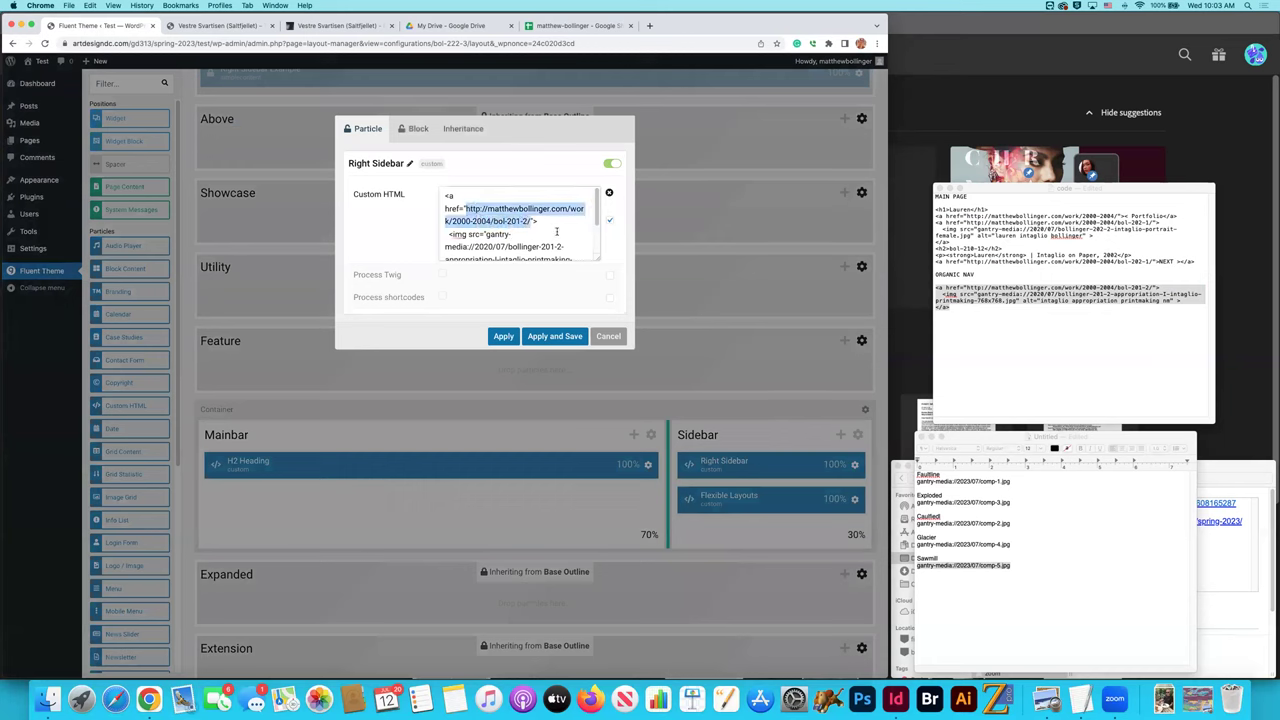
text(#)
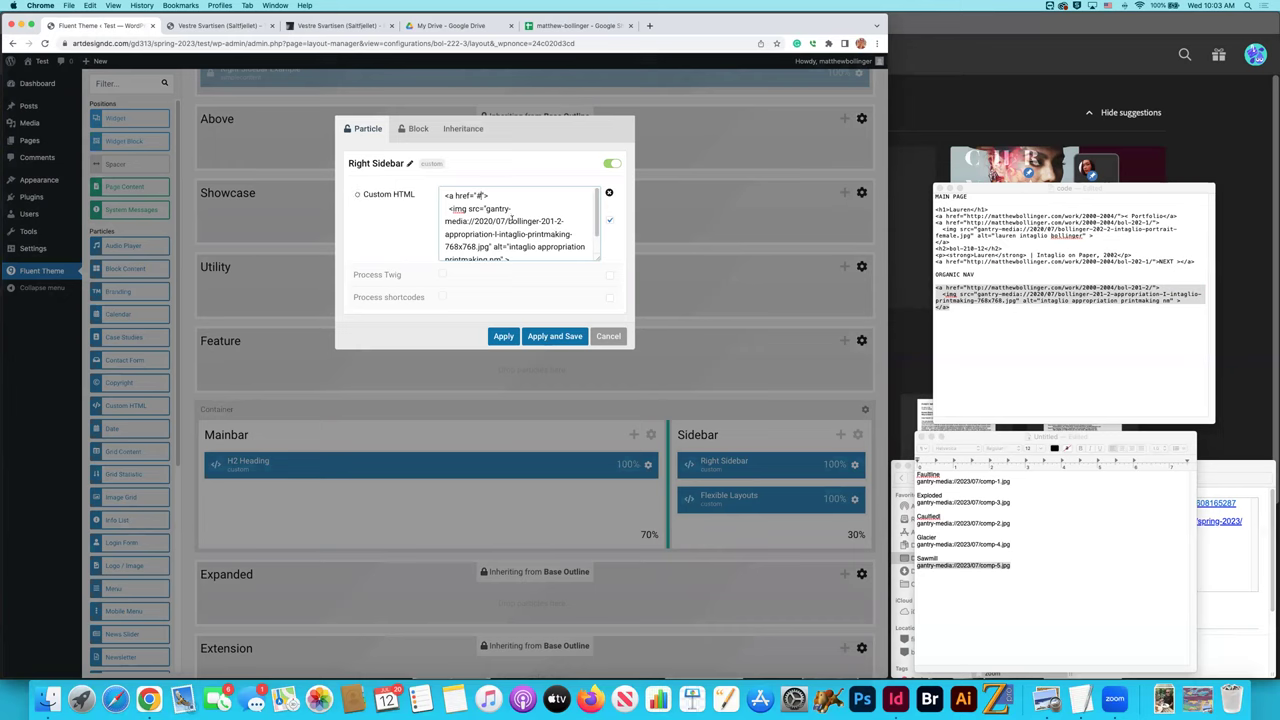
Set the Right Sidebar HTML's image source to the Faultline path gantry-media://2023/07/comp-1.jpg, apply and save, and reload the live Vestre Svartisen page.
scroll(514, 222, down, 1)
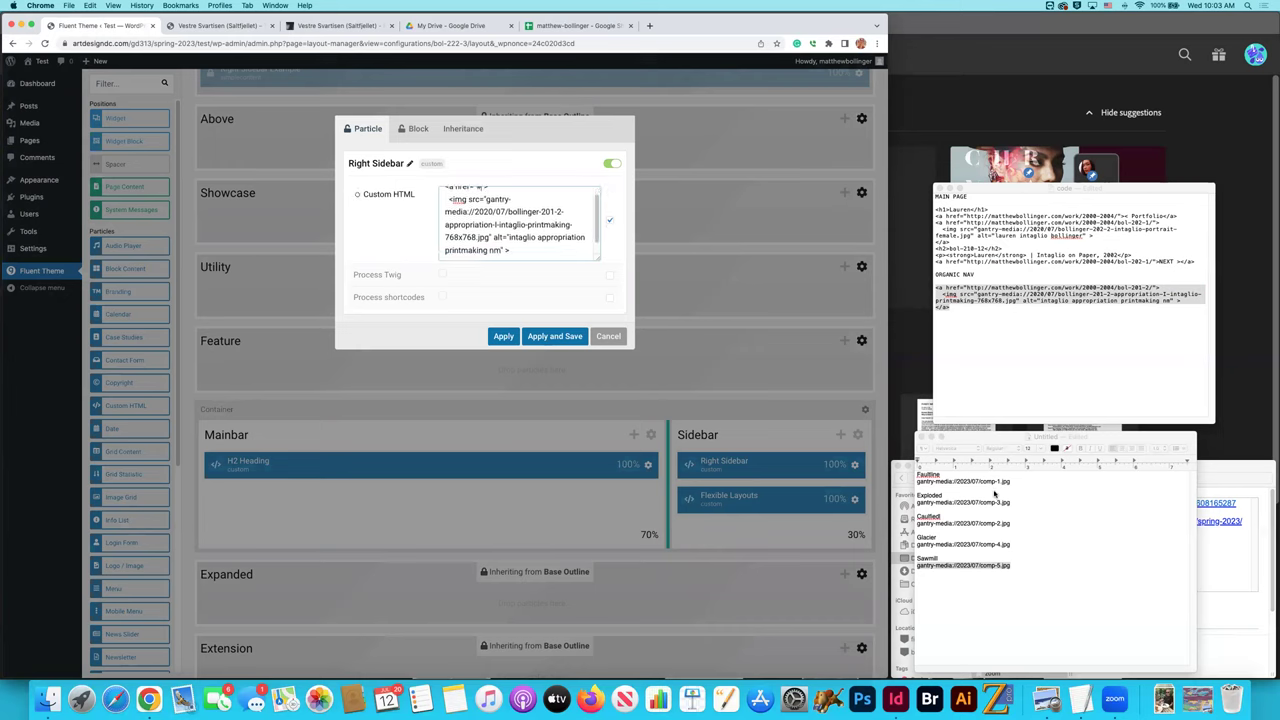
click(1015, 483)
drag(1015, 483, 916, 482)
key(super+c)
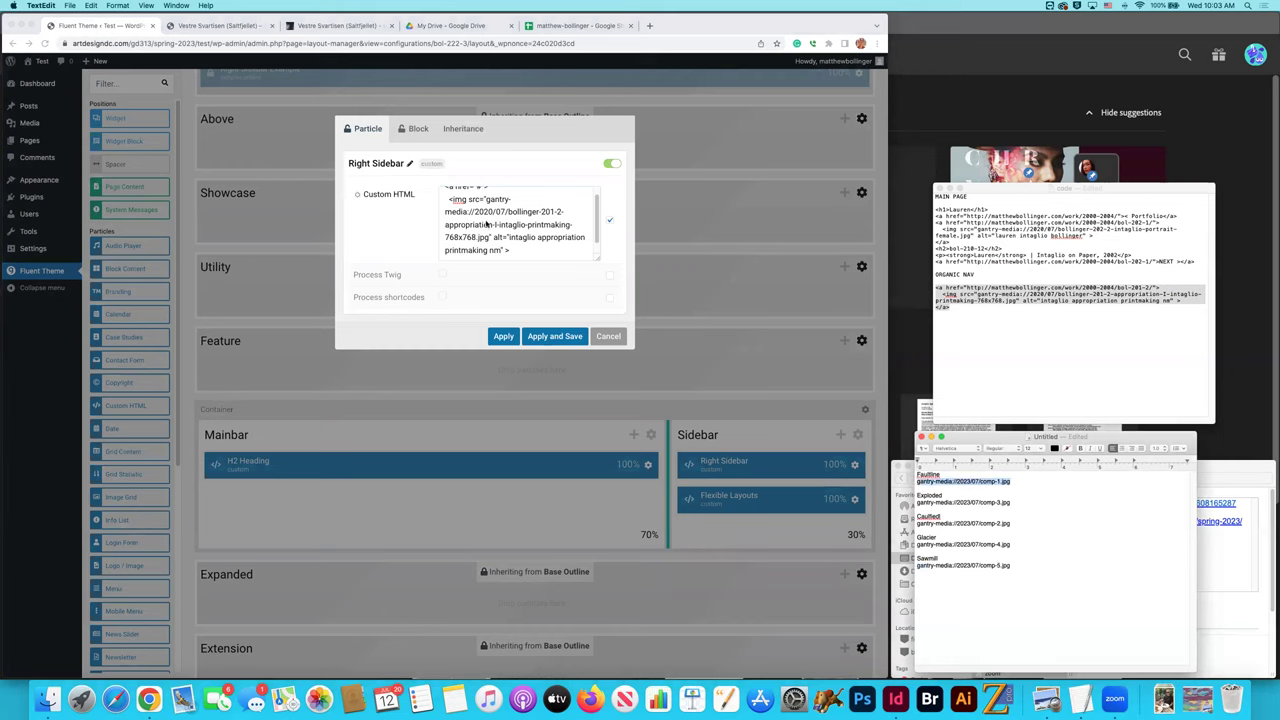
click(505, 251)
scroll(496, 230, up, 1)
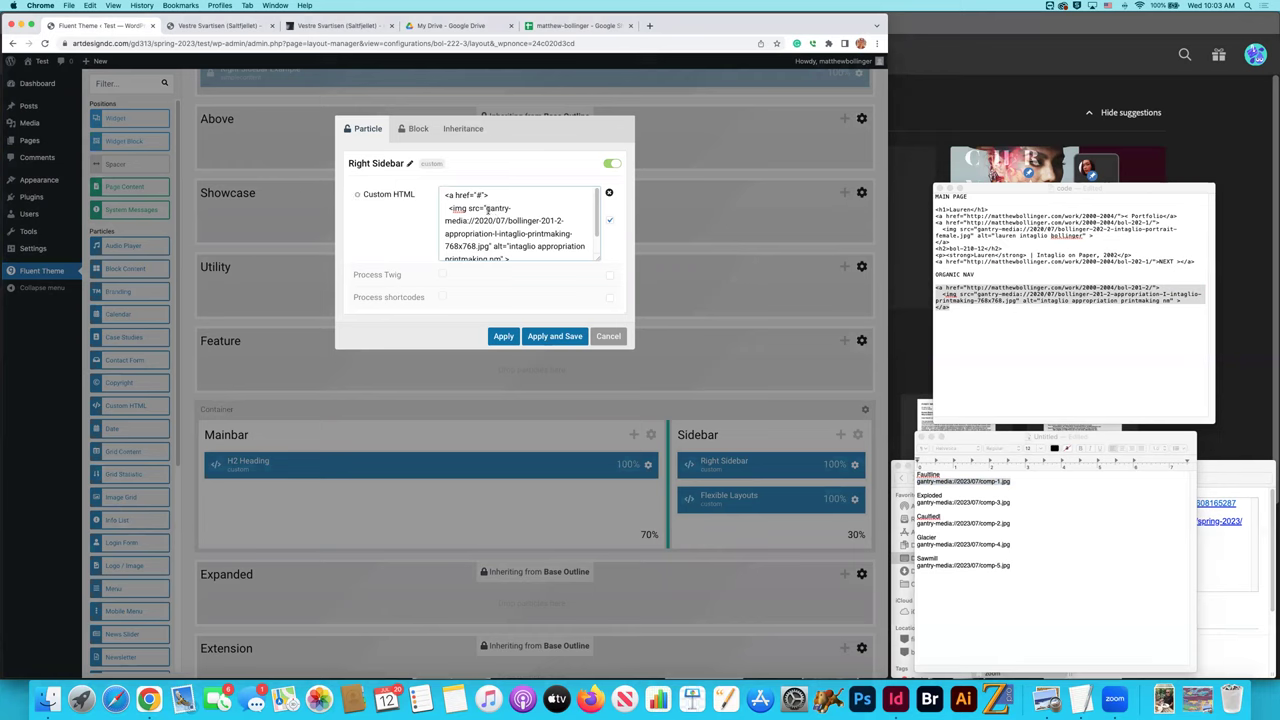
drag(486, 208, 493, 247)
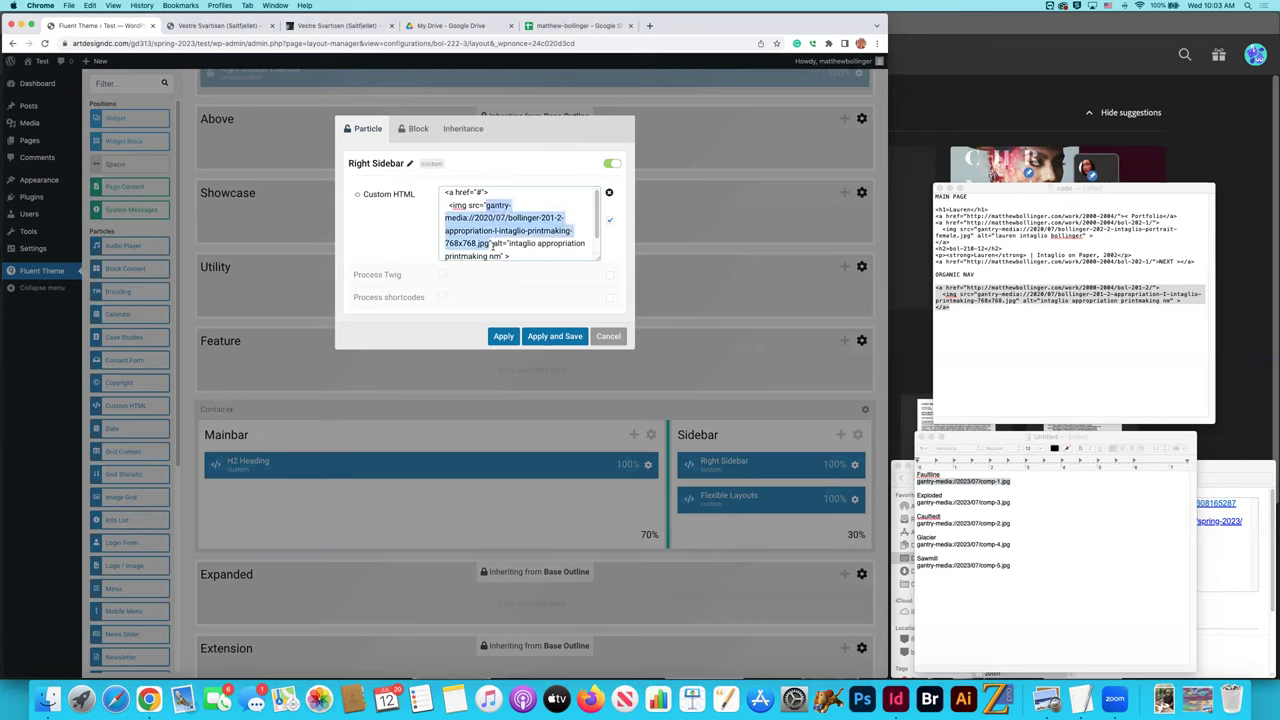
key(super+v)
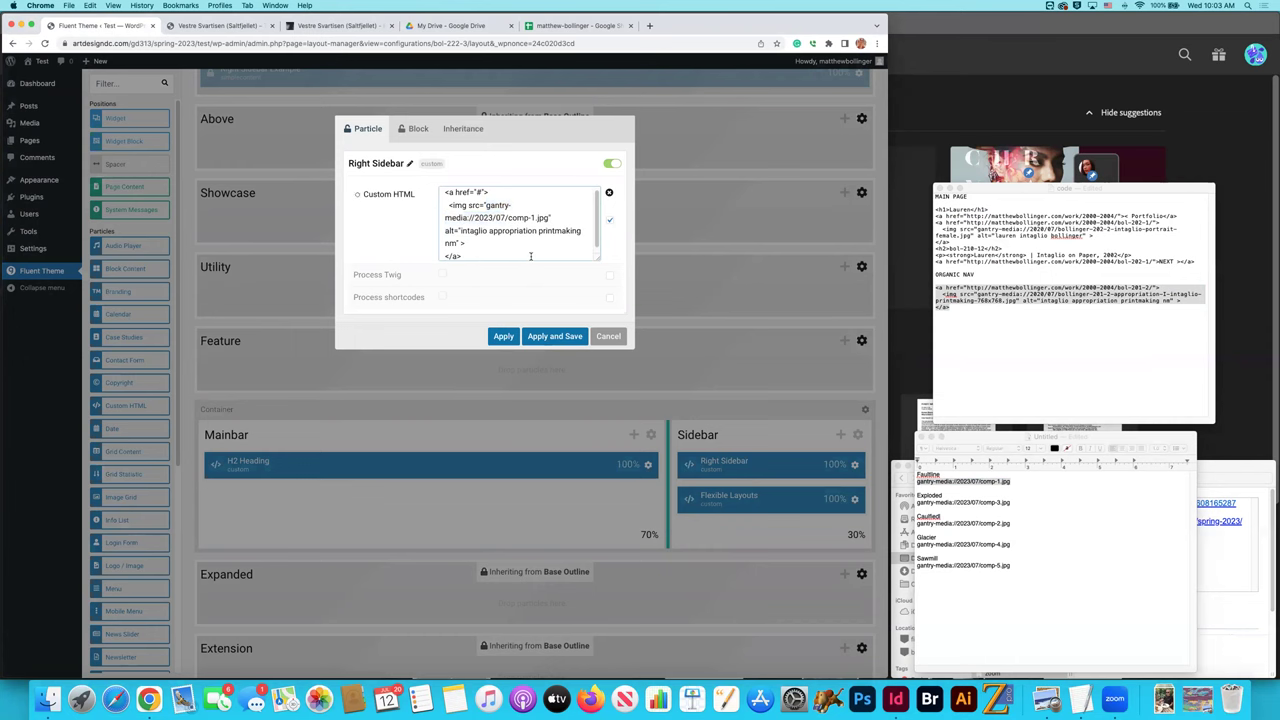
click(566, 337)
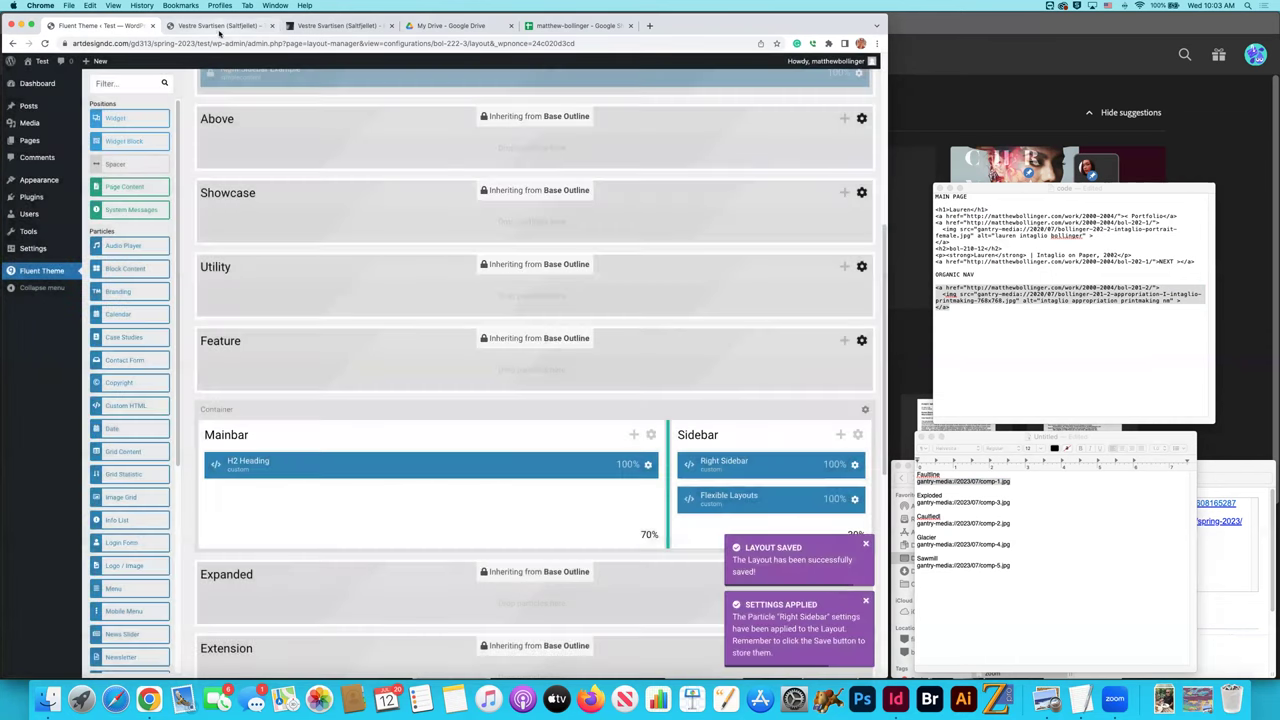
click(220, 26)
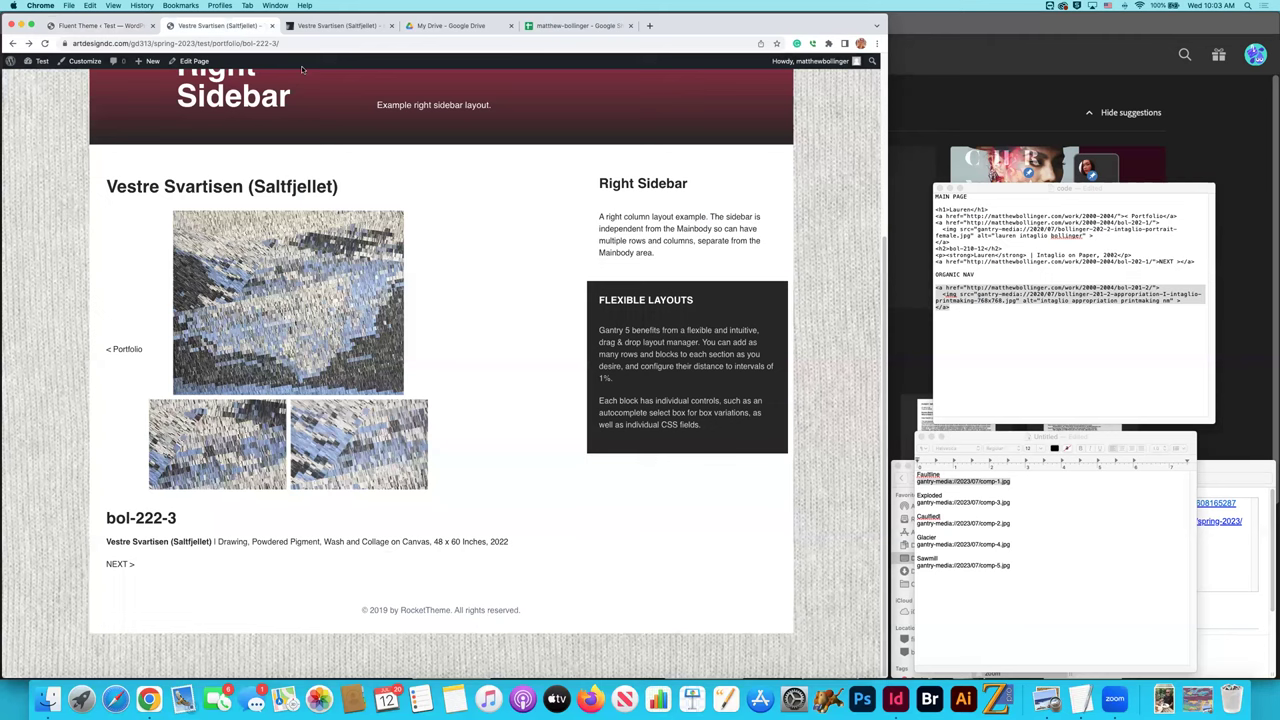
key(super+r)
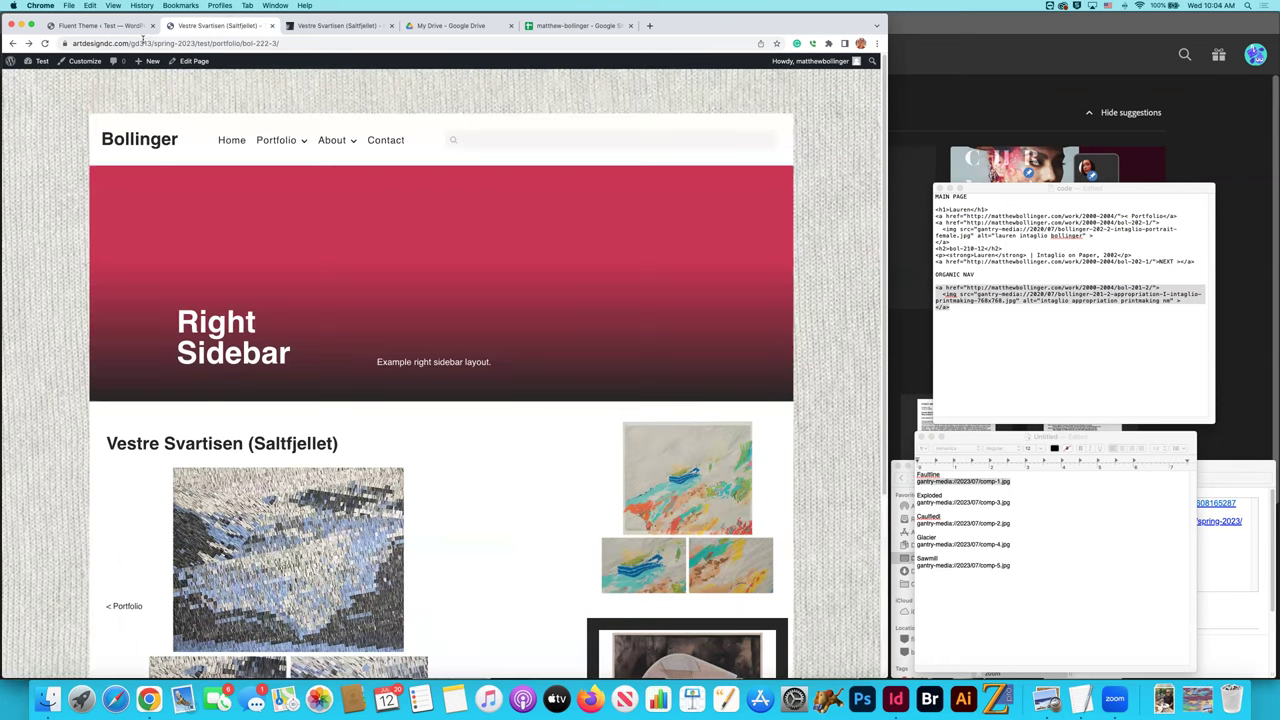
Set the Slideshow section's inheritance outline to No Inheritance, then apply and save the layout.
click(140, 26)
scroll(665, 285, up, 3)
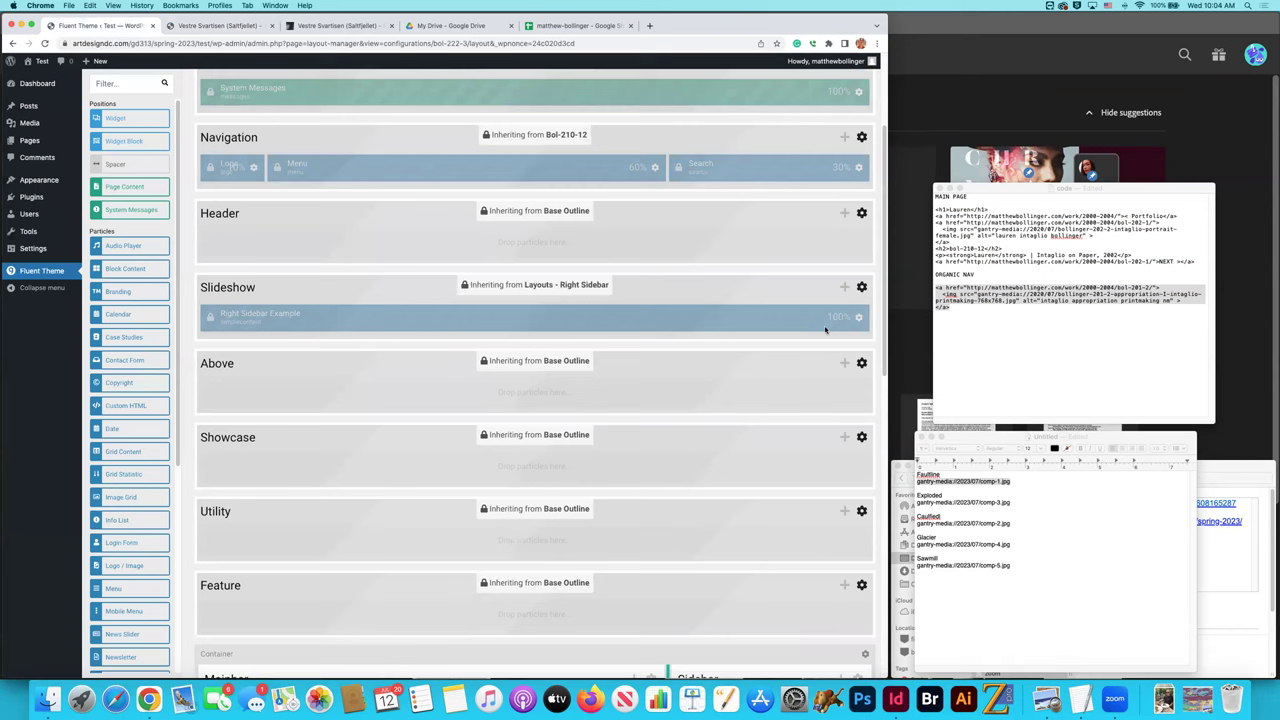
click(861, 287)
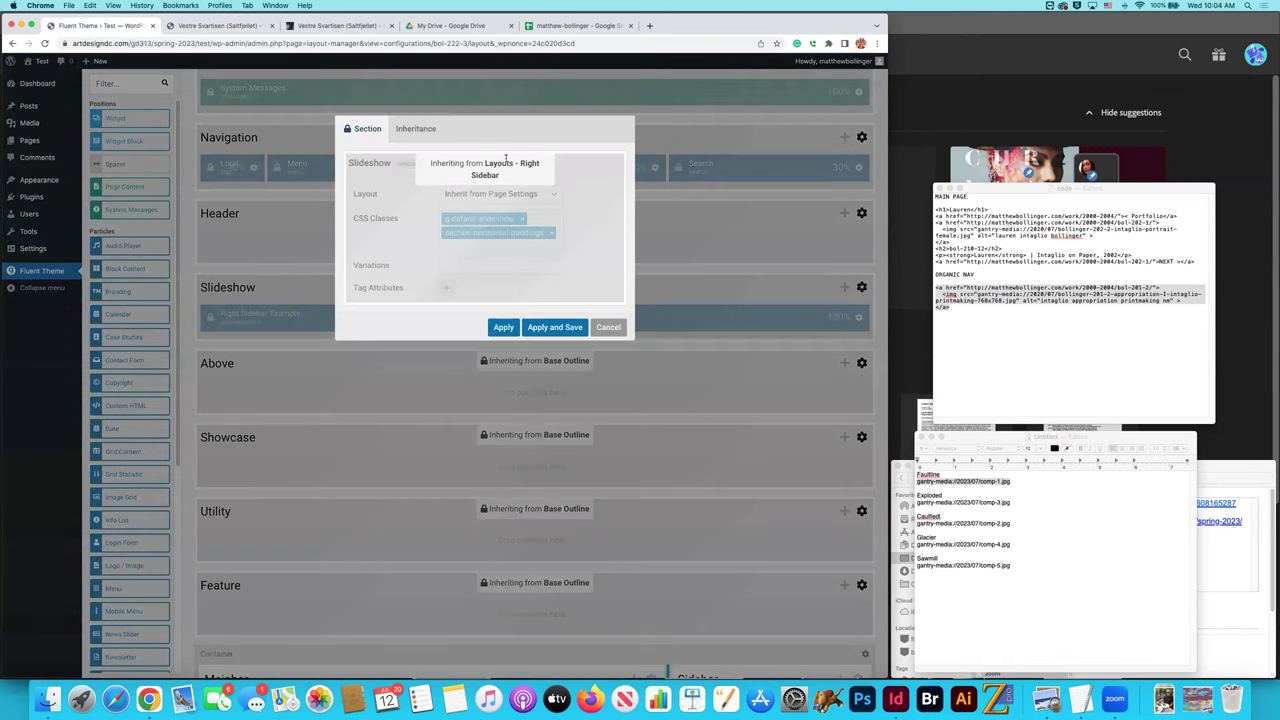
click(416, 129)
click(486, 203)
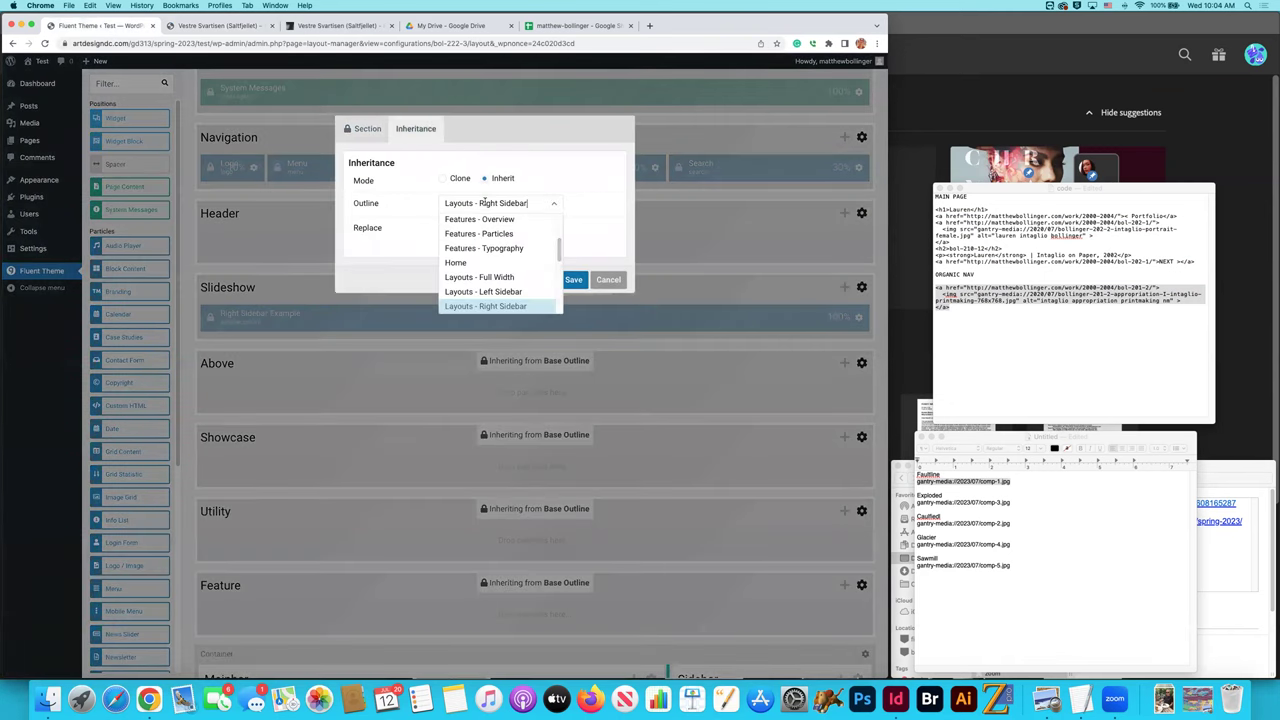
click(470, 220)
click(503, 277)
key(super+s)
Set the Slideshow's Right Sidebar Example particle to No Inheritance in the Bol-222-3 layout, then apply and save.
click(858, 316)
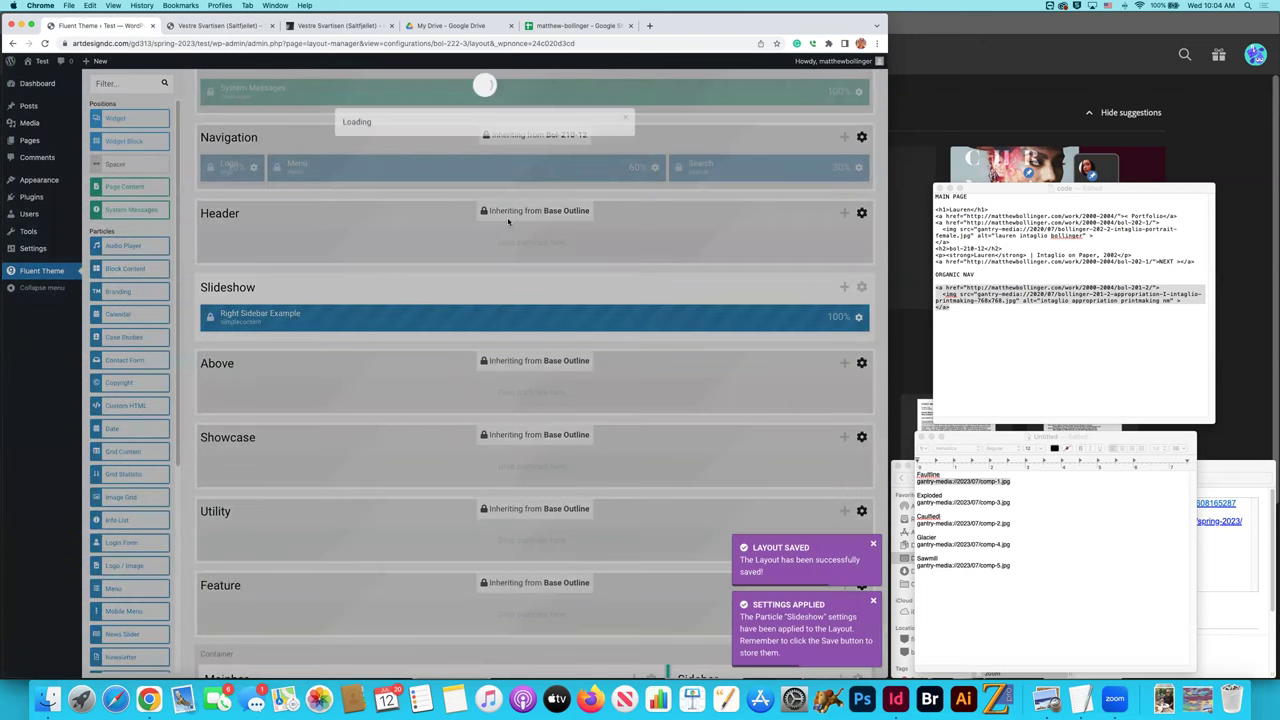
click(453, 129)
click(495, 203)
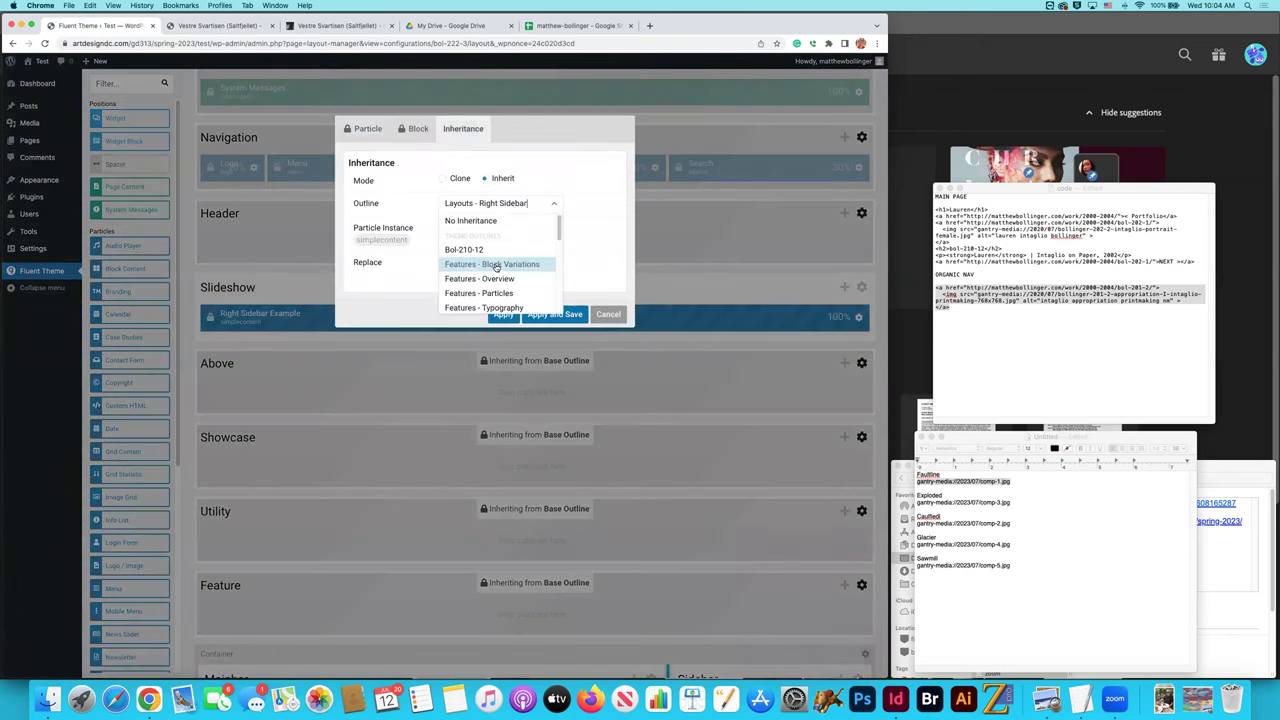
click(472, 222)
click(560, 314)
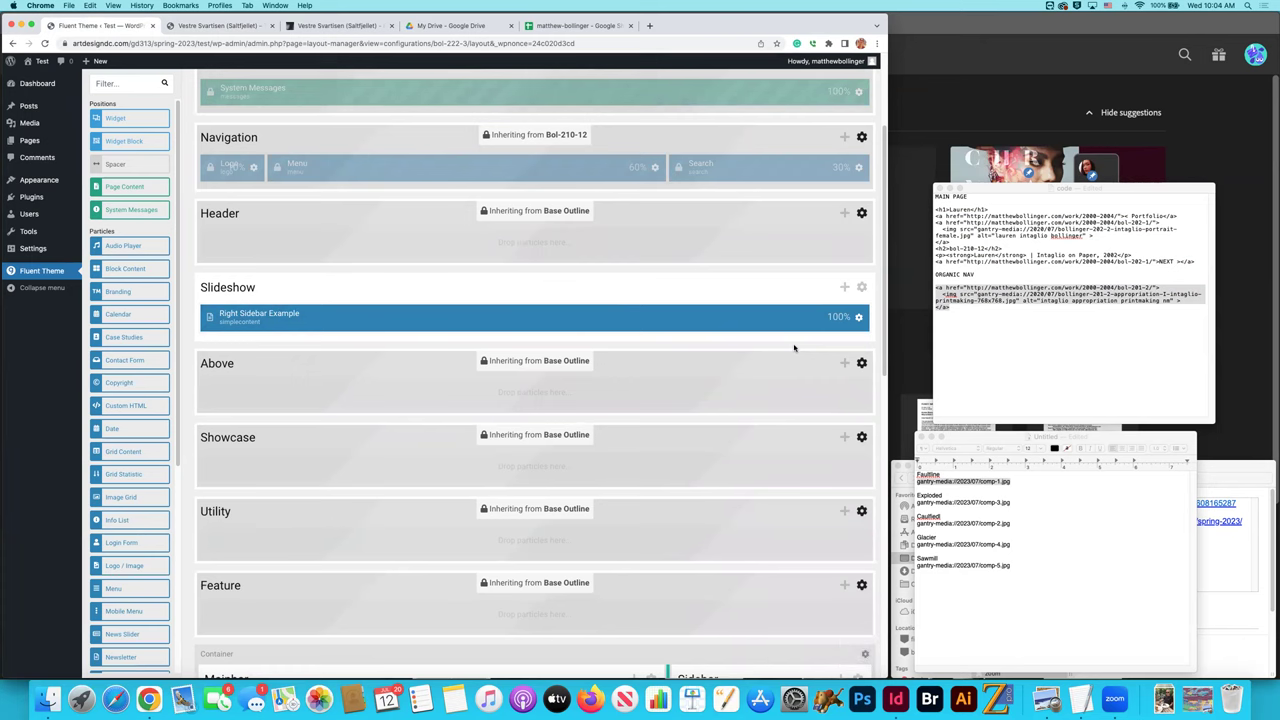
Disable the Right Sidebar Example particle, apply and save, and reload the live Vestre Svartisen page.
click(858, 317)
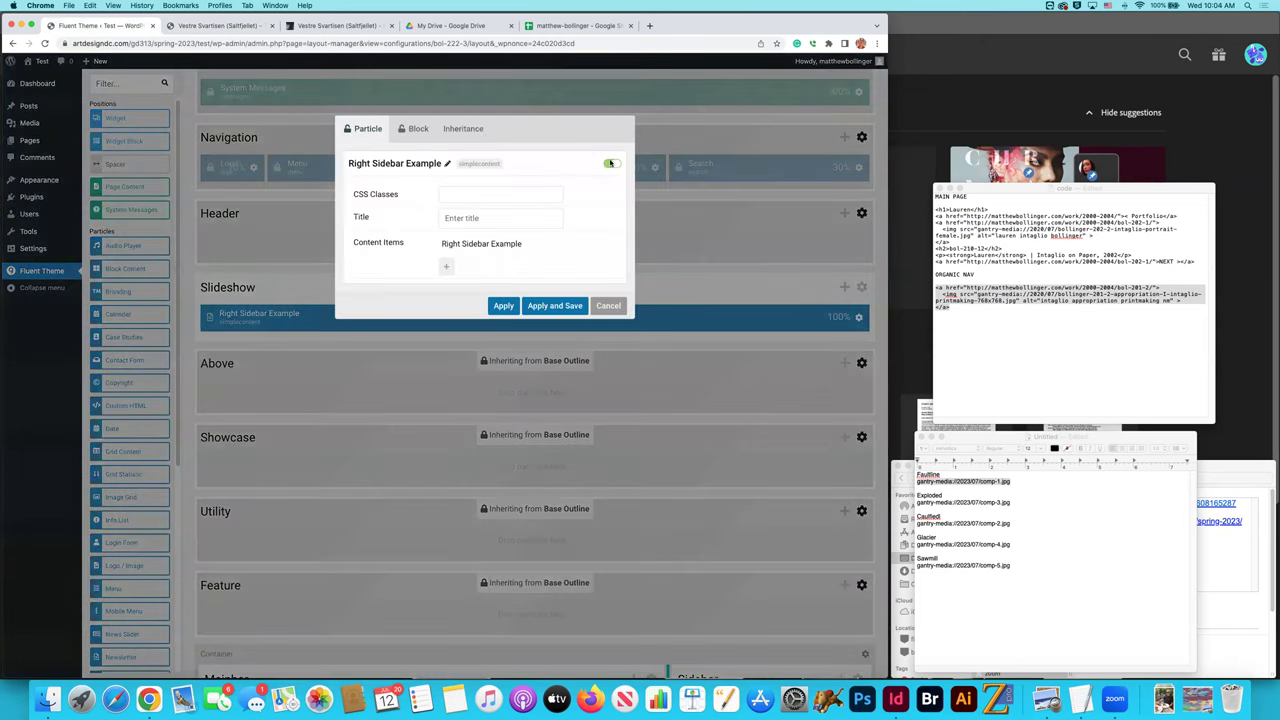
click(610, 163)
click(554, 305)
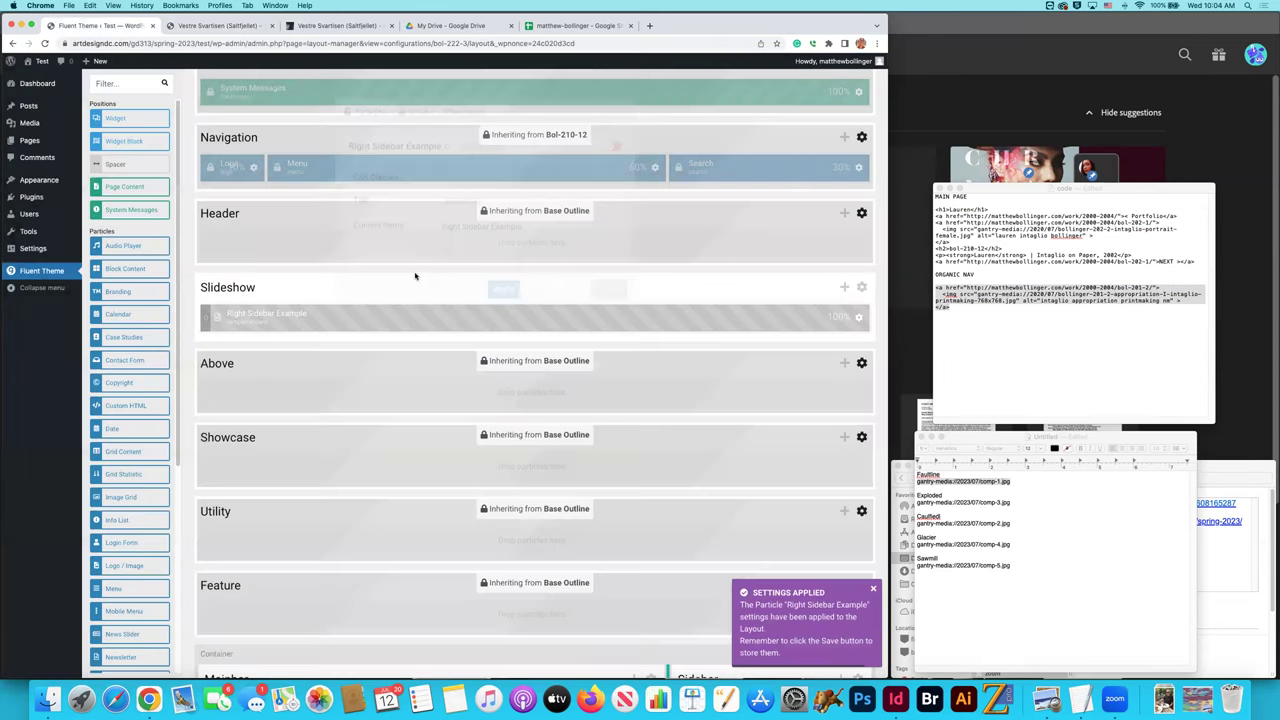
click(215, 25)
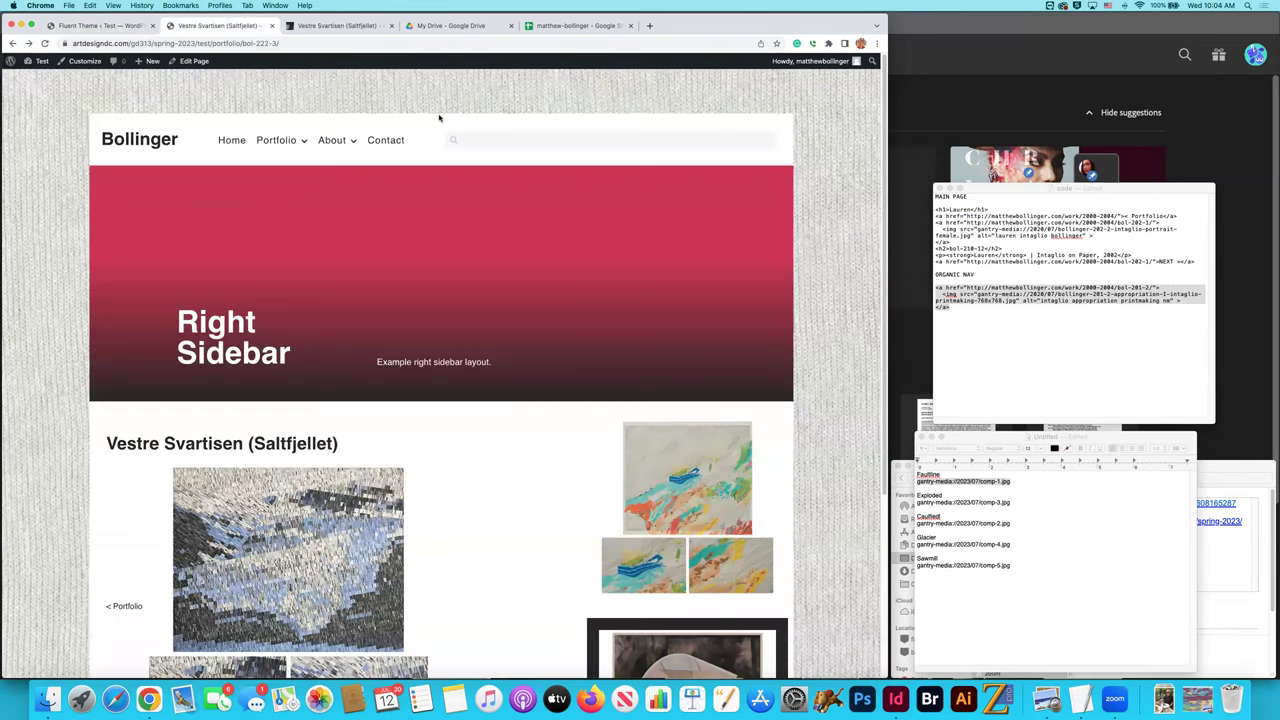
key(super+r)
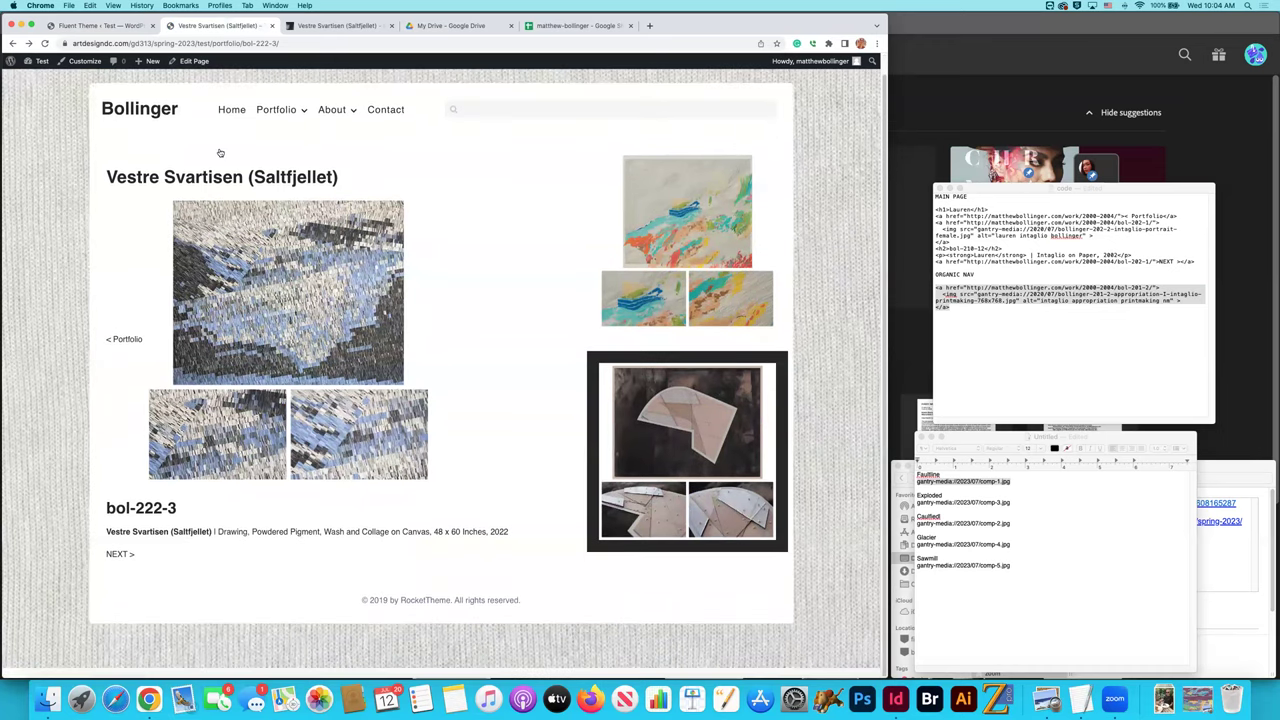
scroll(190, 150, up, 1)
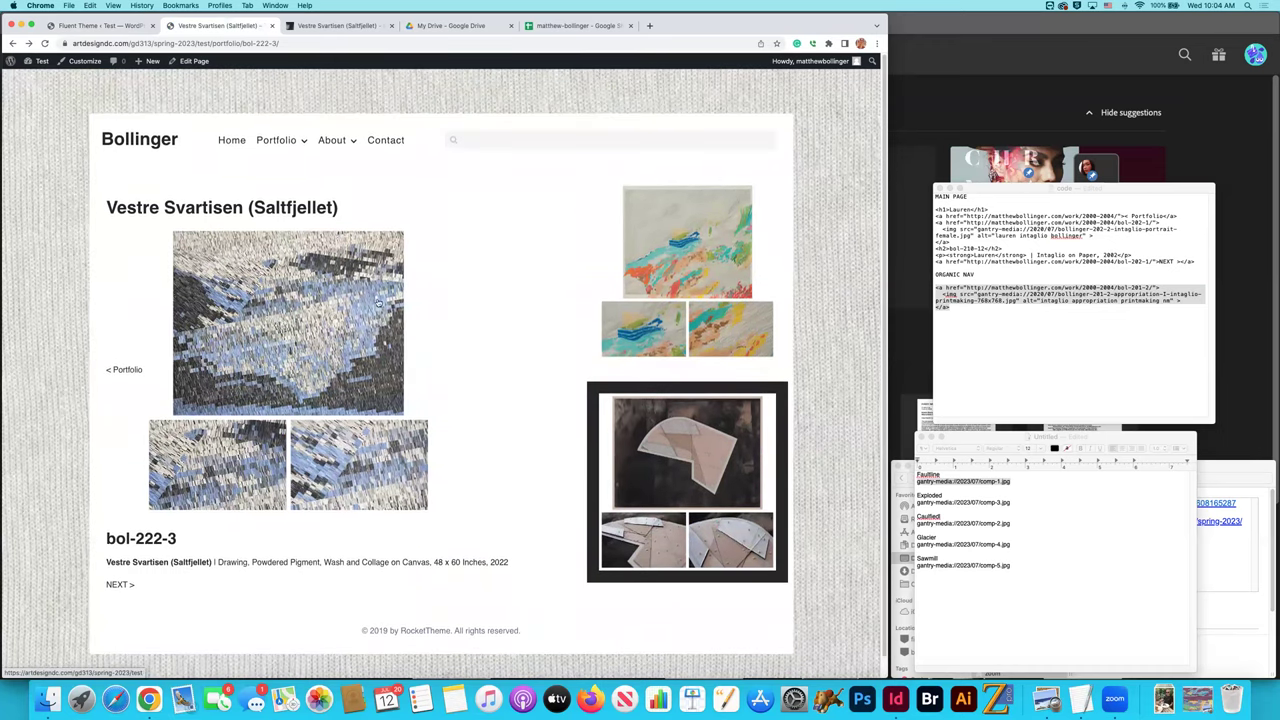
Test the placeholder link on the upper sidebar image, then go to the site's home page.
click(697, 266)
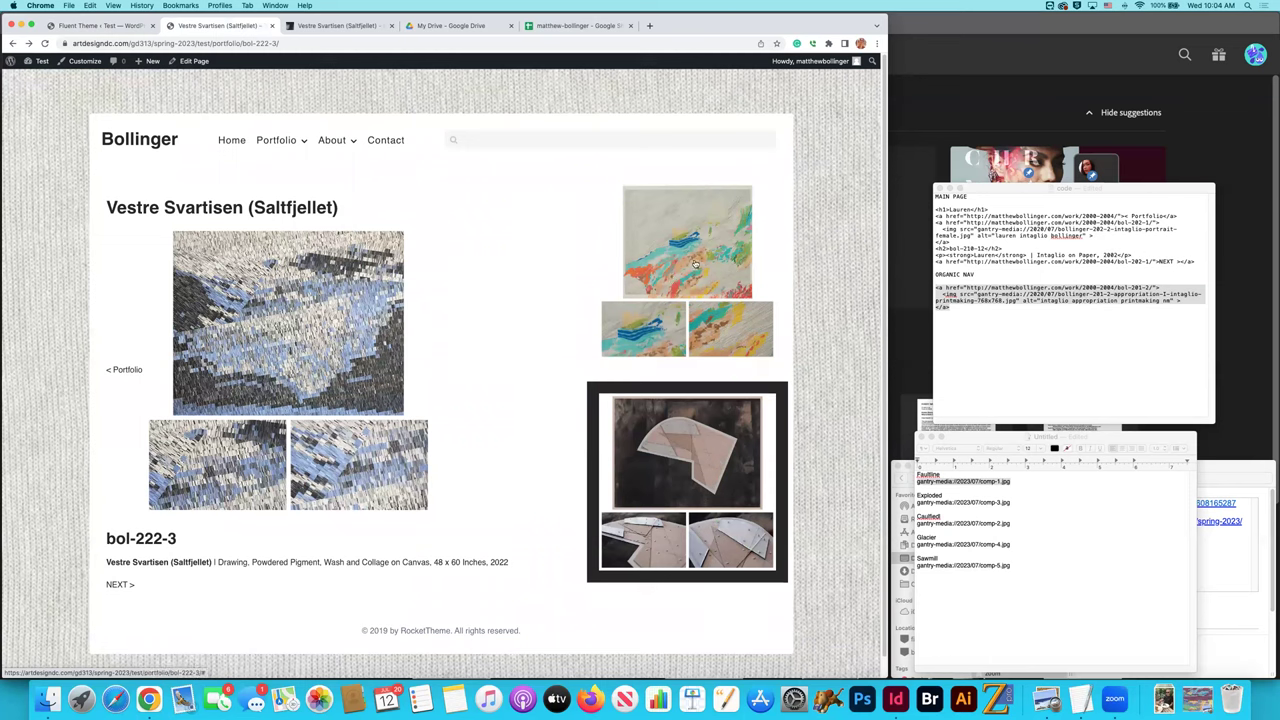
click(290, 43)
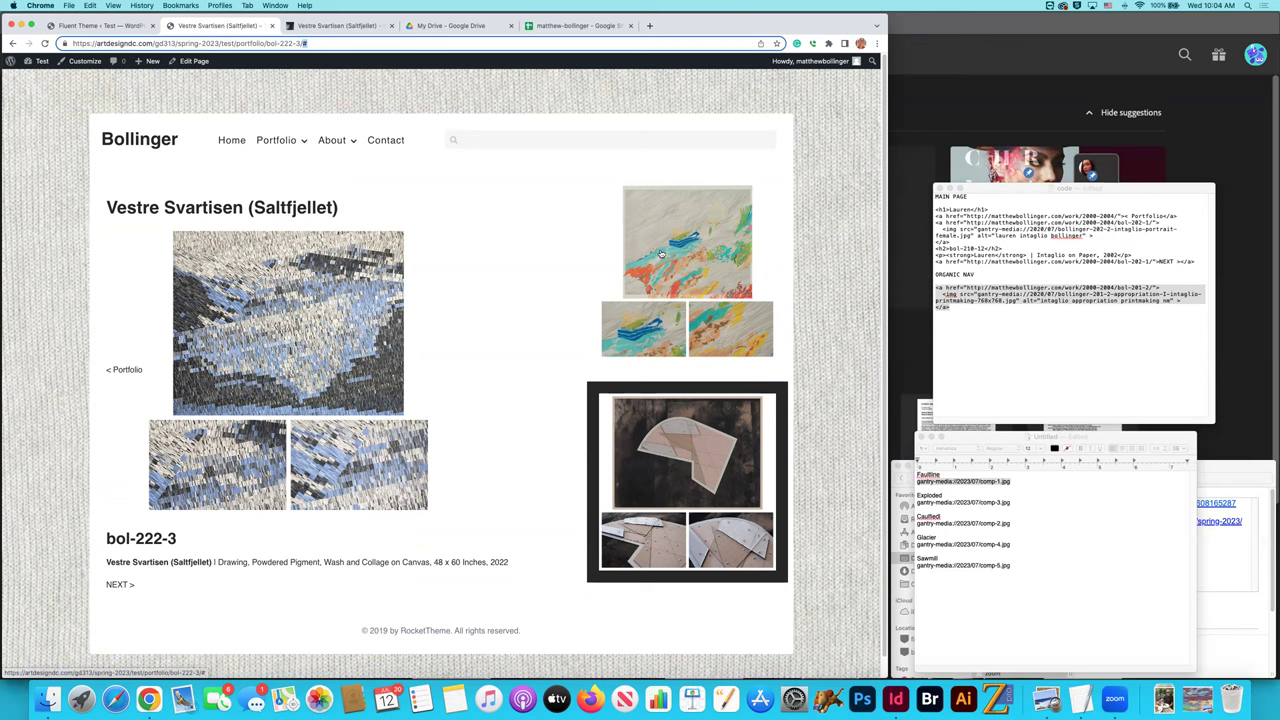
click(142, 146)
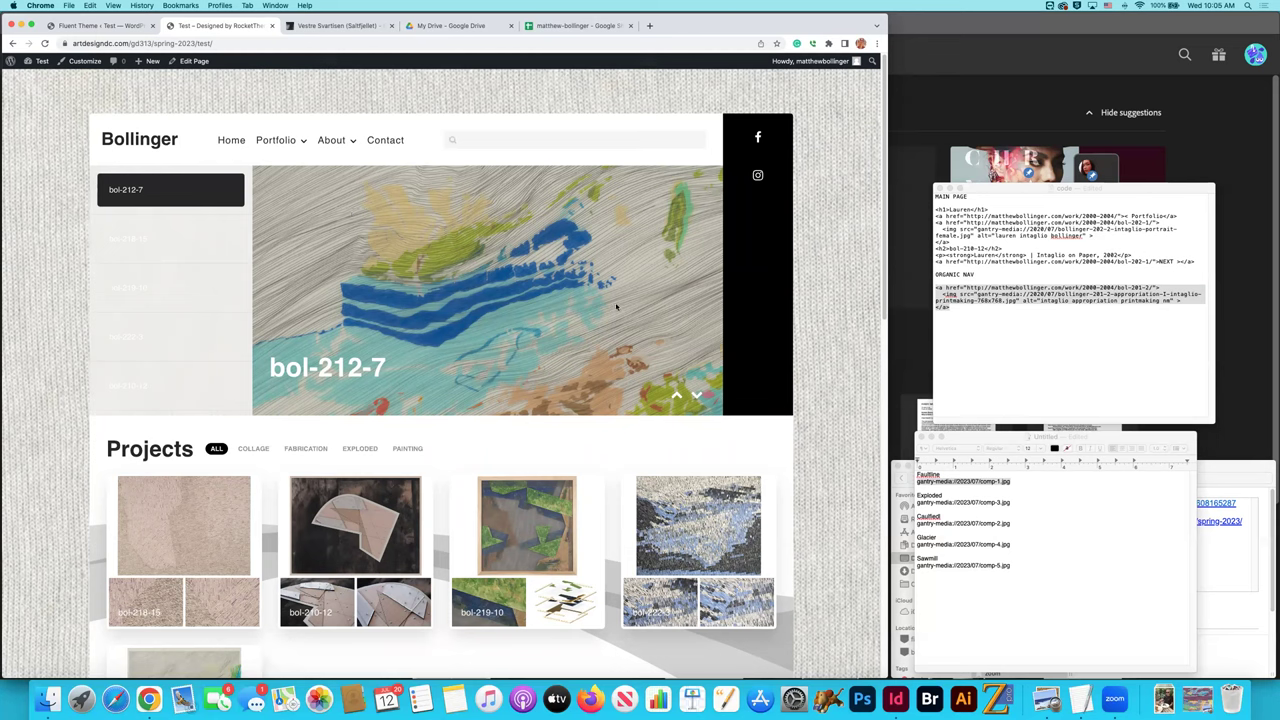
mouse_move(277, 148)
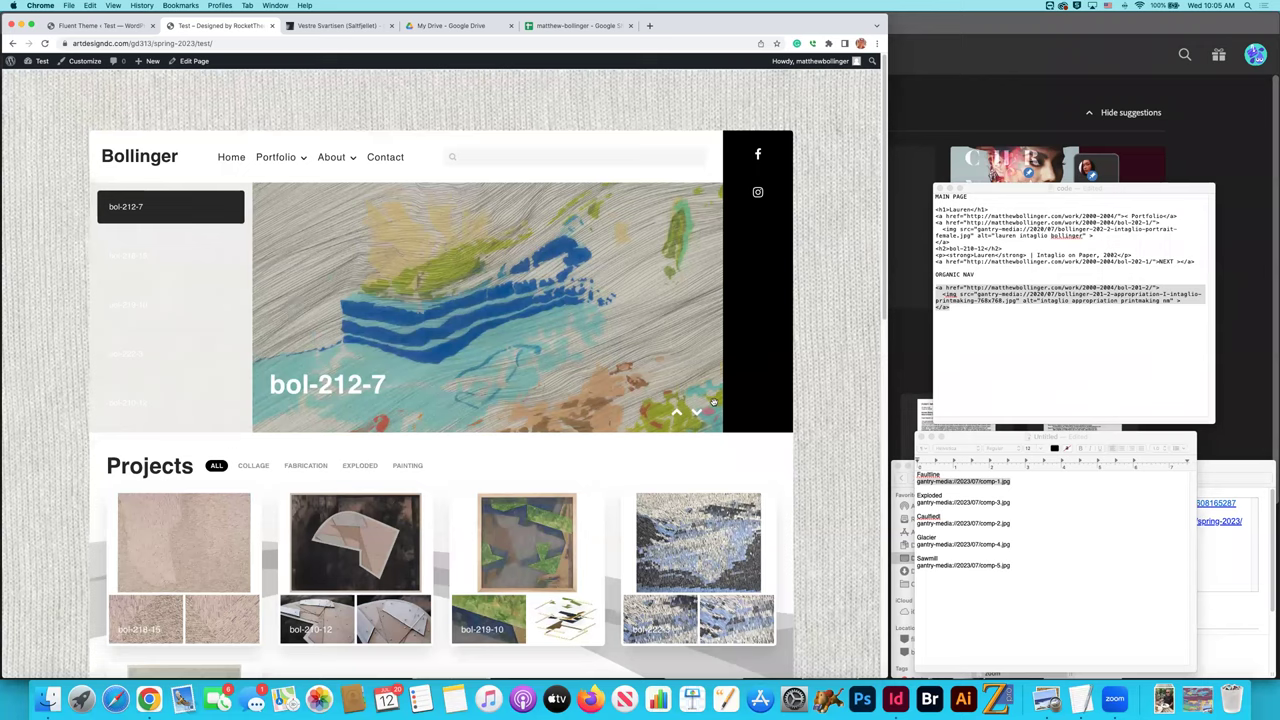
key(super+Tab)
key(super+Tab)
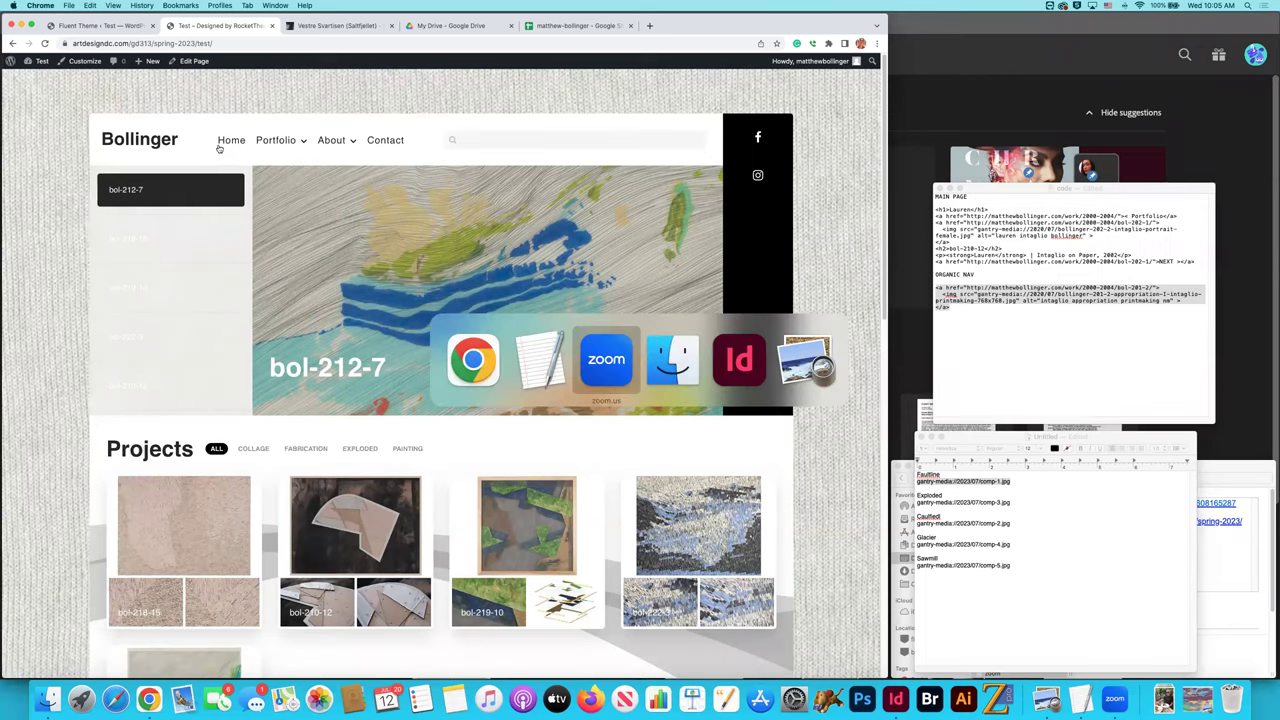
key(Escape)
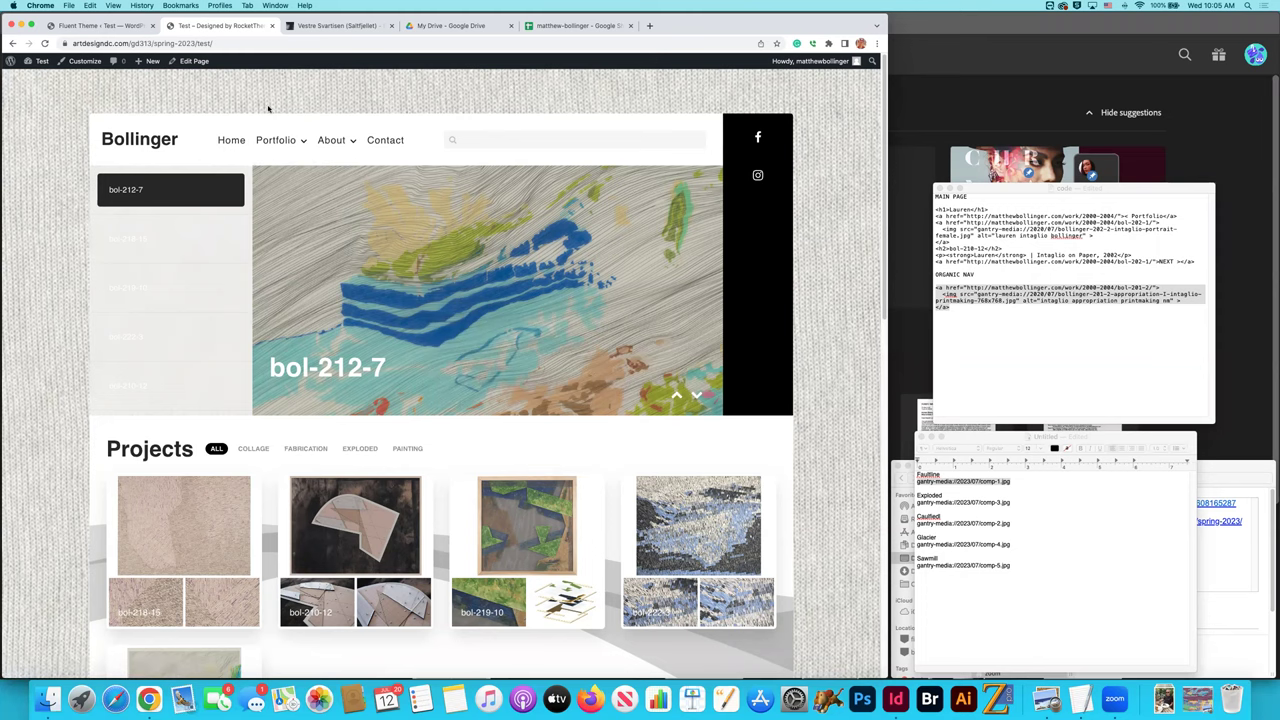
Review the home page's Projects grid, then view the bol-210-12 and bol-222-3 project pages.
scroll(321, 128, down, 2)
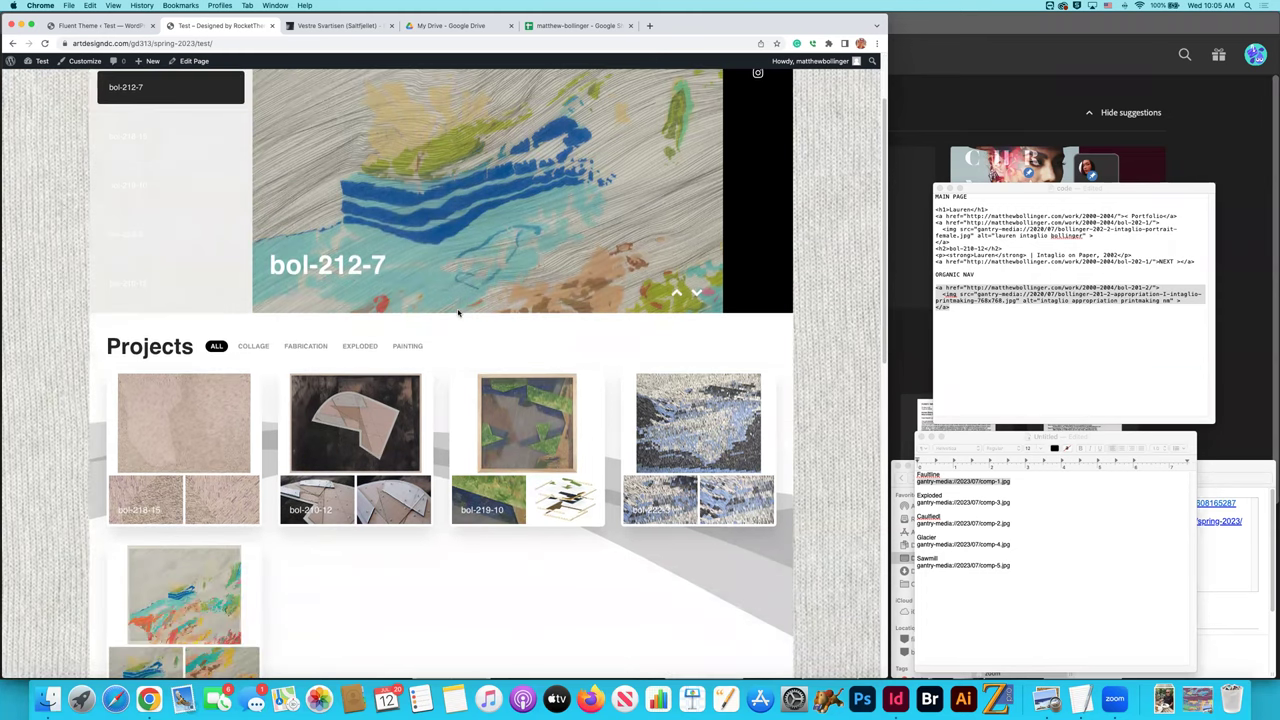
scroll(419, 371, down, 1)
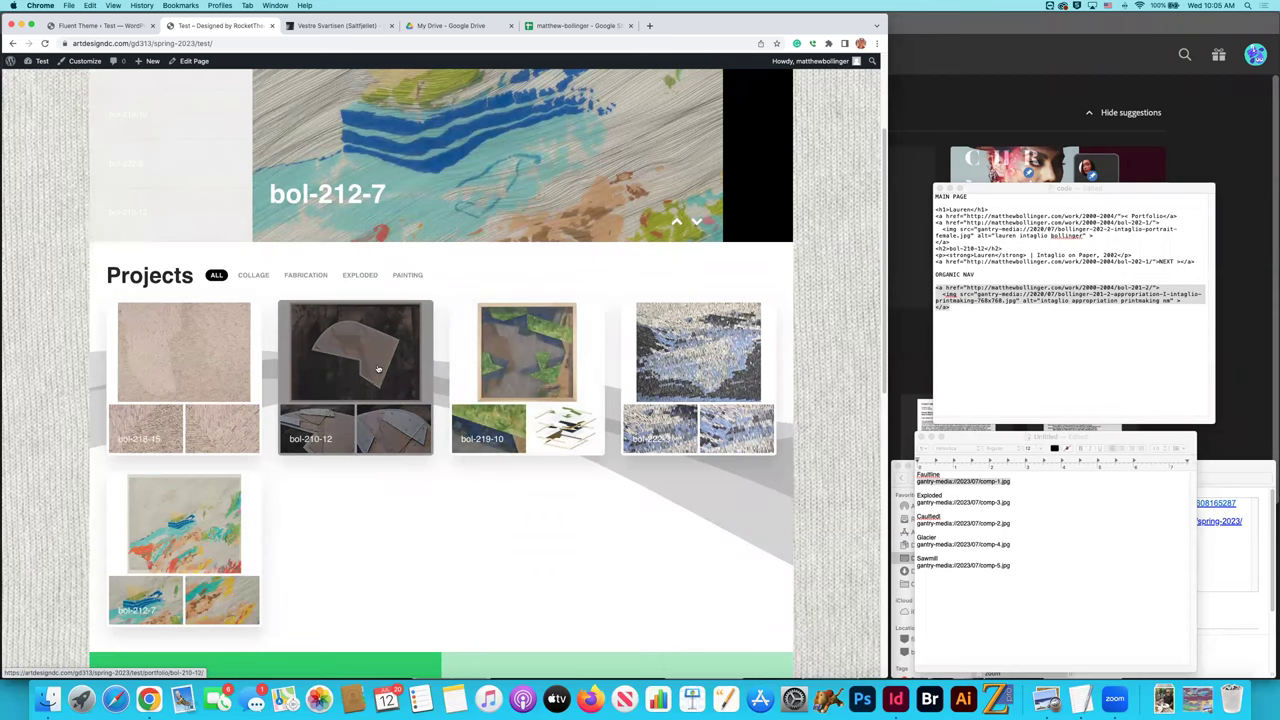
scroll(380, 370, up, 3)
scroll(175, 215, down, 5)
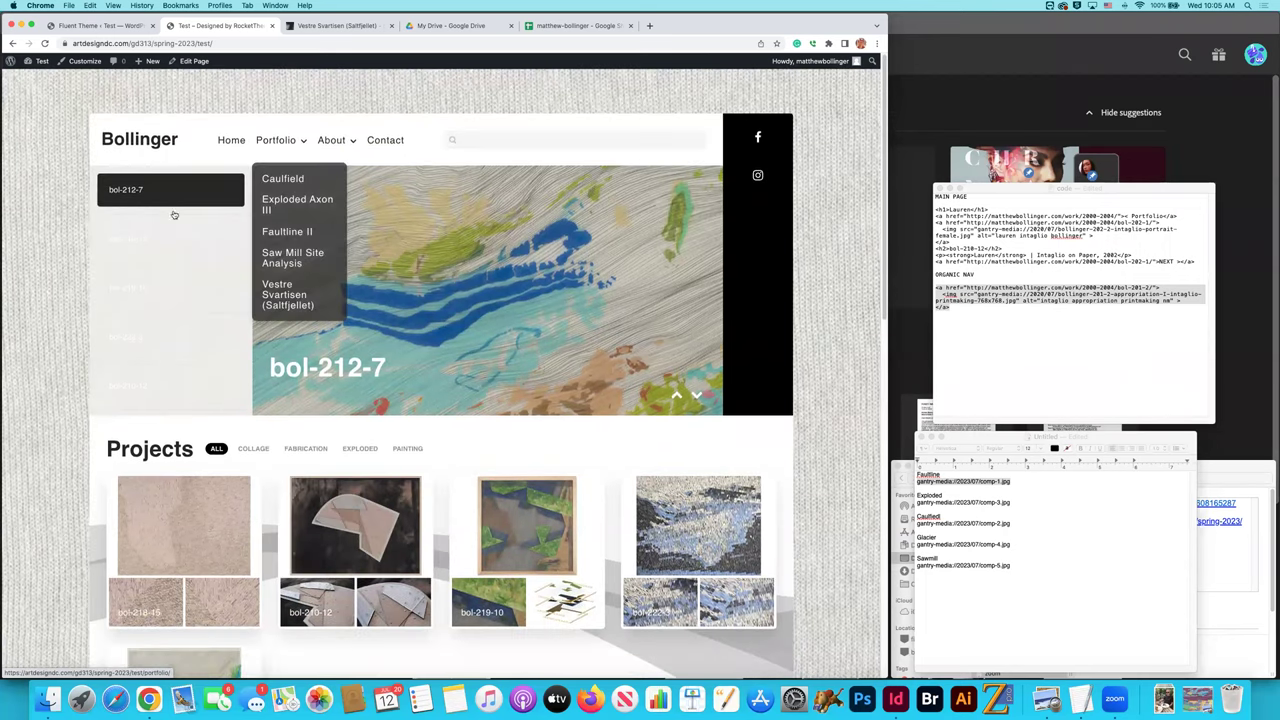
scroll(288, 332, up, 4)
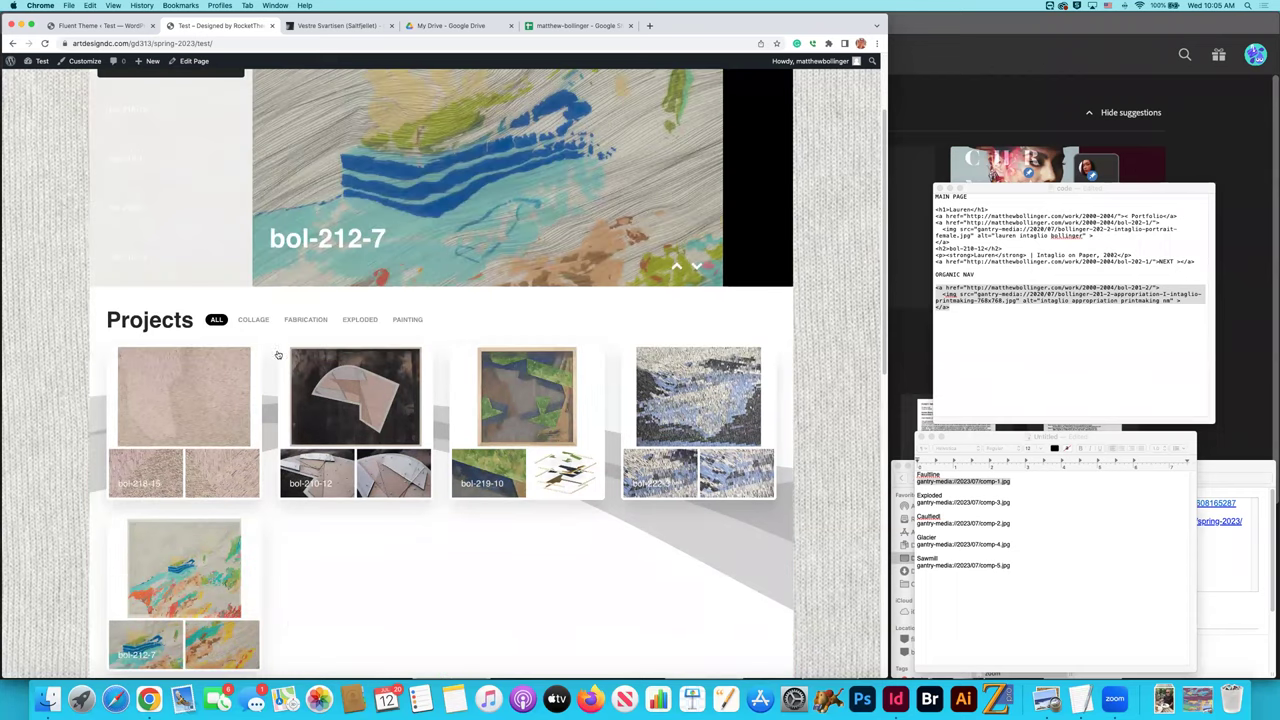
click(416, 437)
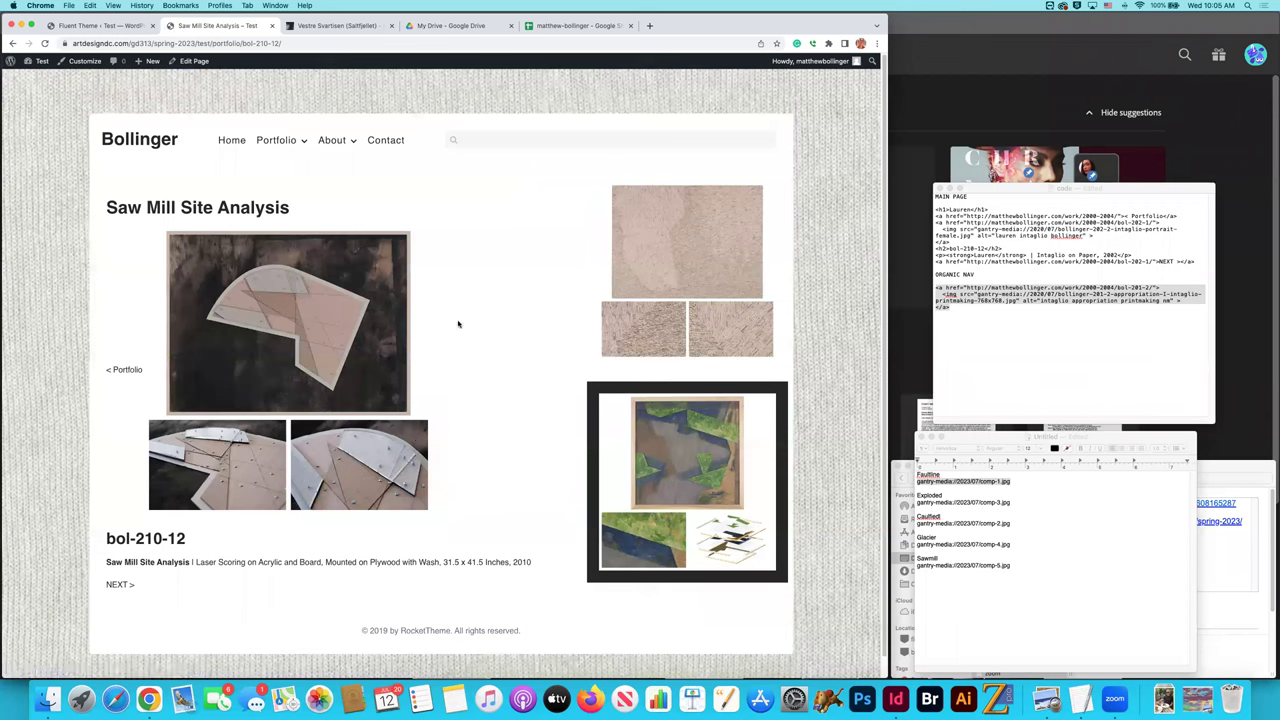
click(335, 308)
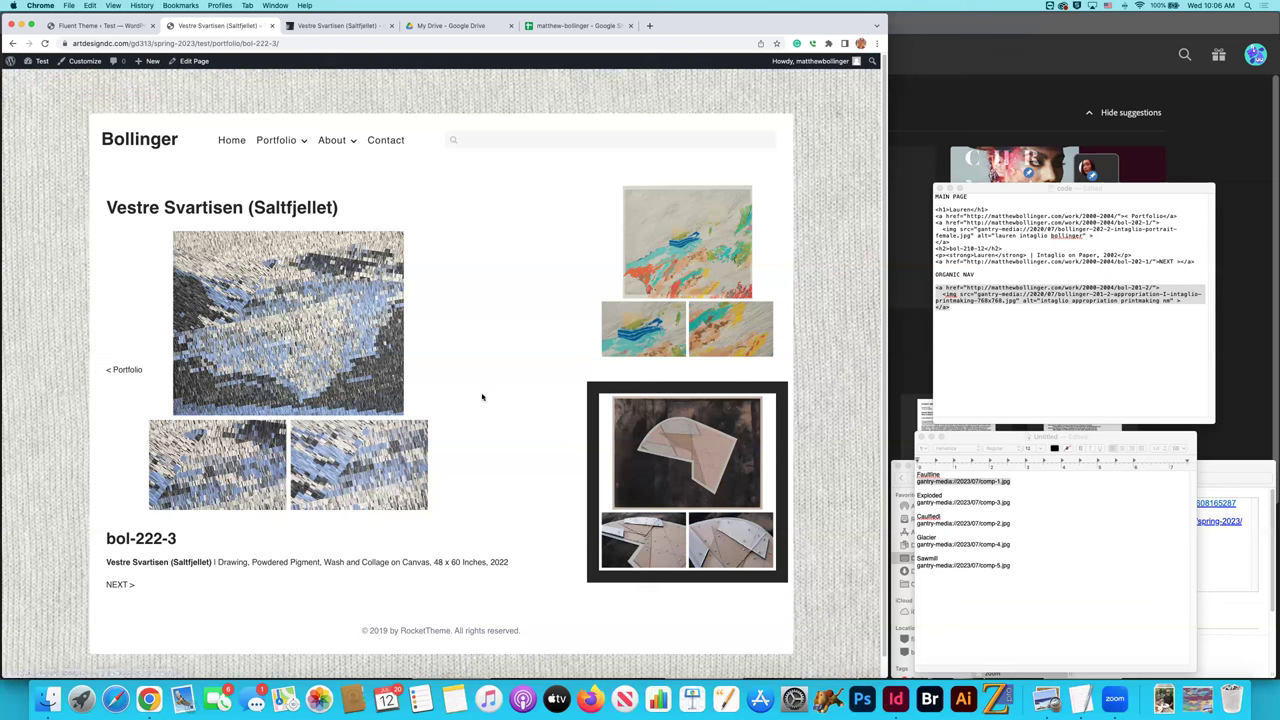
Open the Caulfield project page from the site's Portfolio navigation and look over its layout.
mouse_move(288, 146)
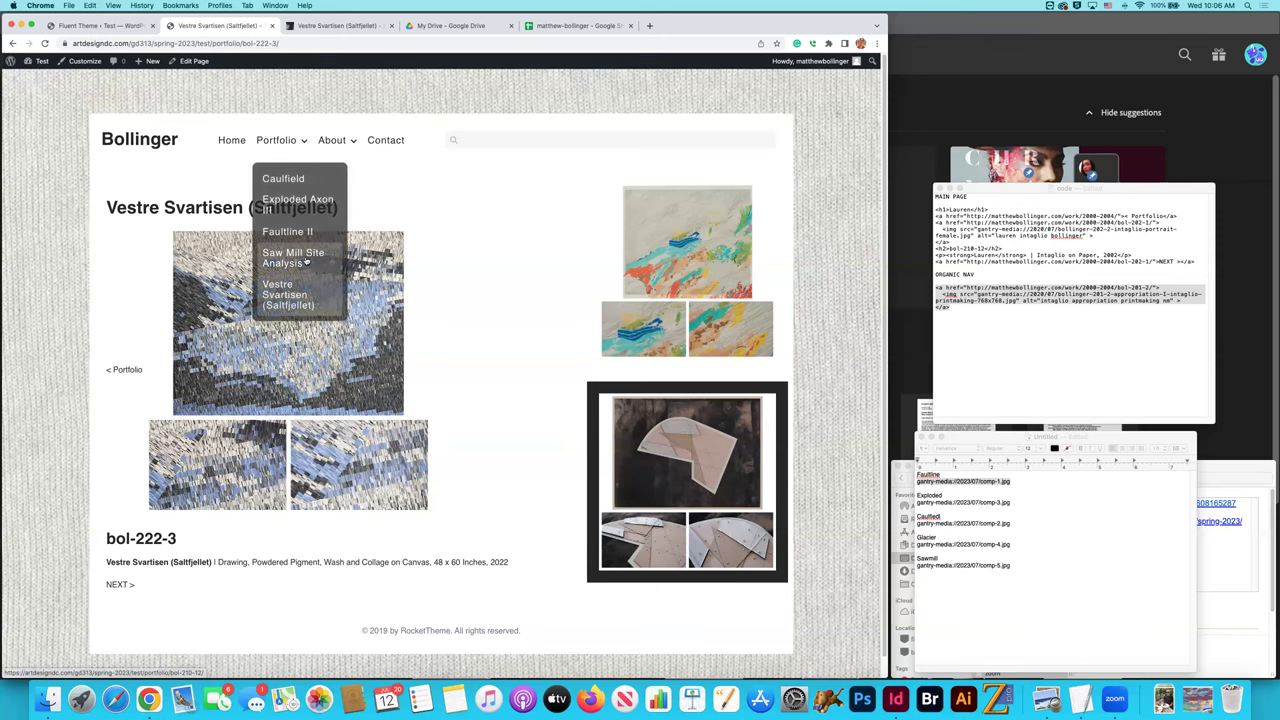
click(287, 178)
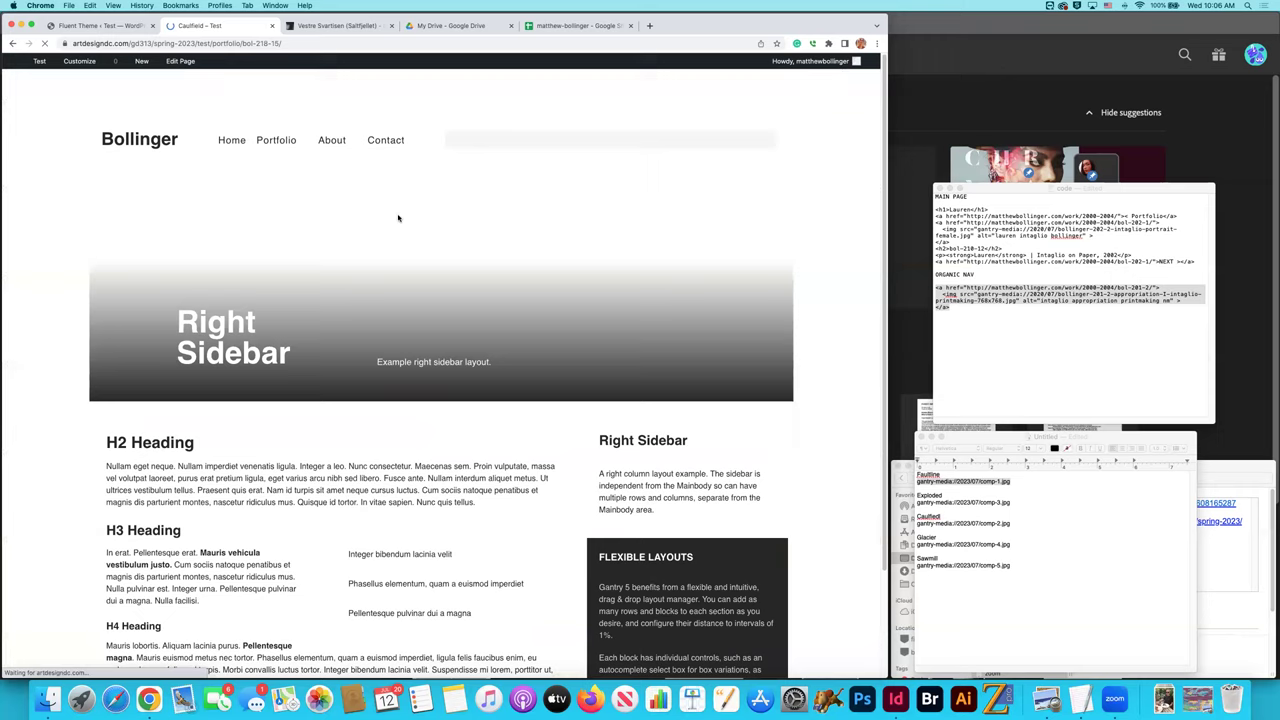
scroll(587, 275, down, 3)
scroll(587, 275, up, 3)
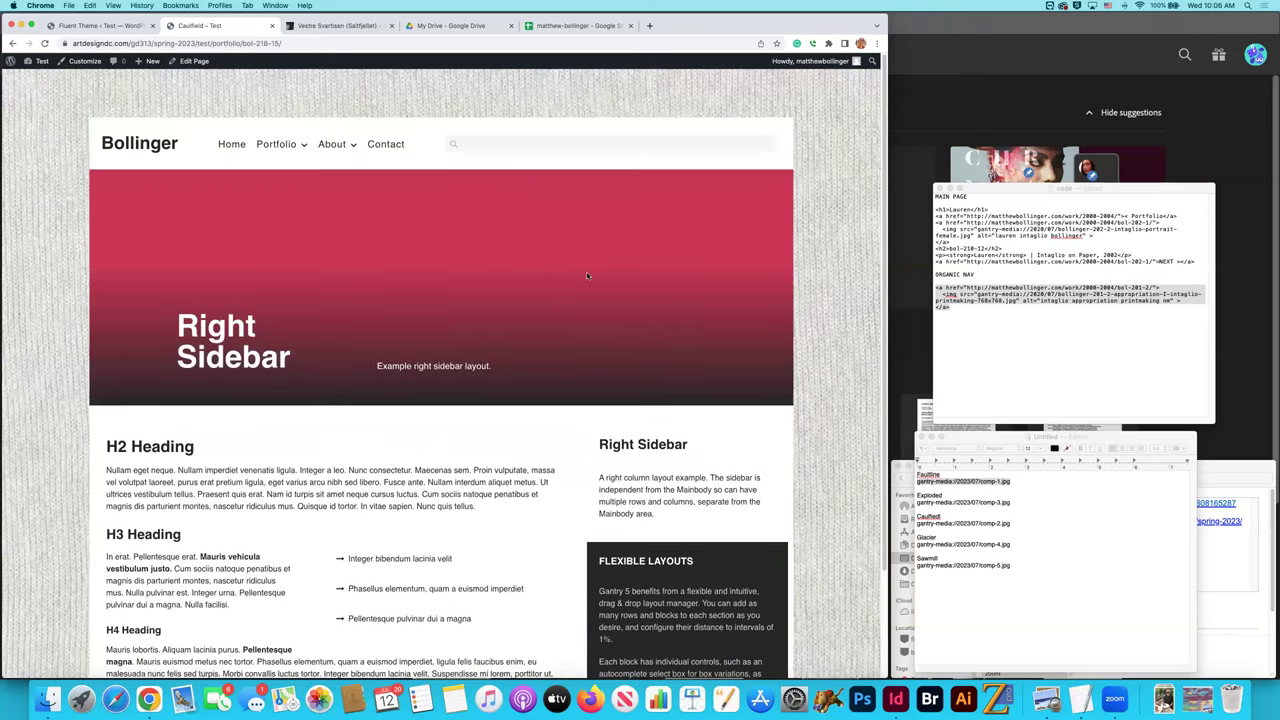
scroll(587, 275, down, 3)
scroll(587, 275, up, 3)
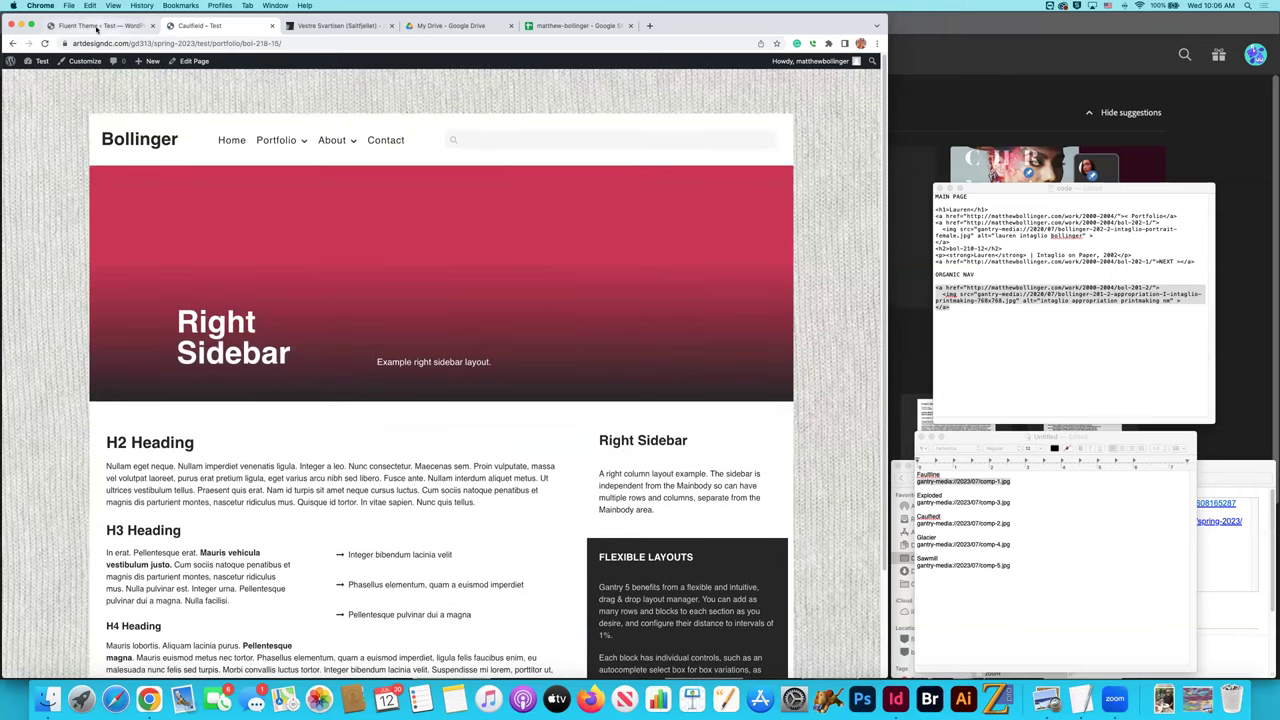
Return to the Gantry layout manager and switch to the Bol-218-15 outline.
click(96, 26)
click(200, 26)
click(140, 30)
scroll(315, 187, up, 5)
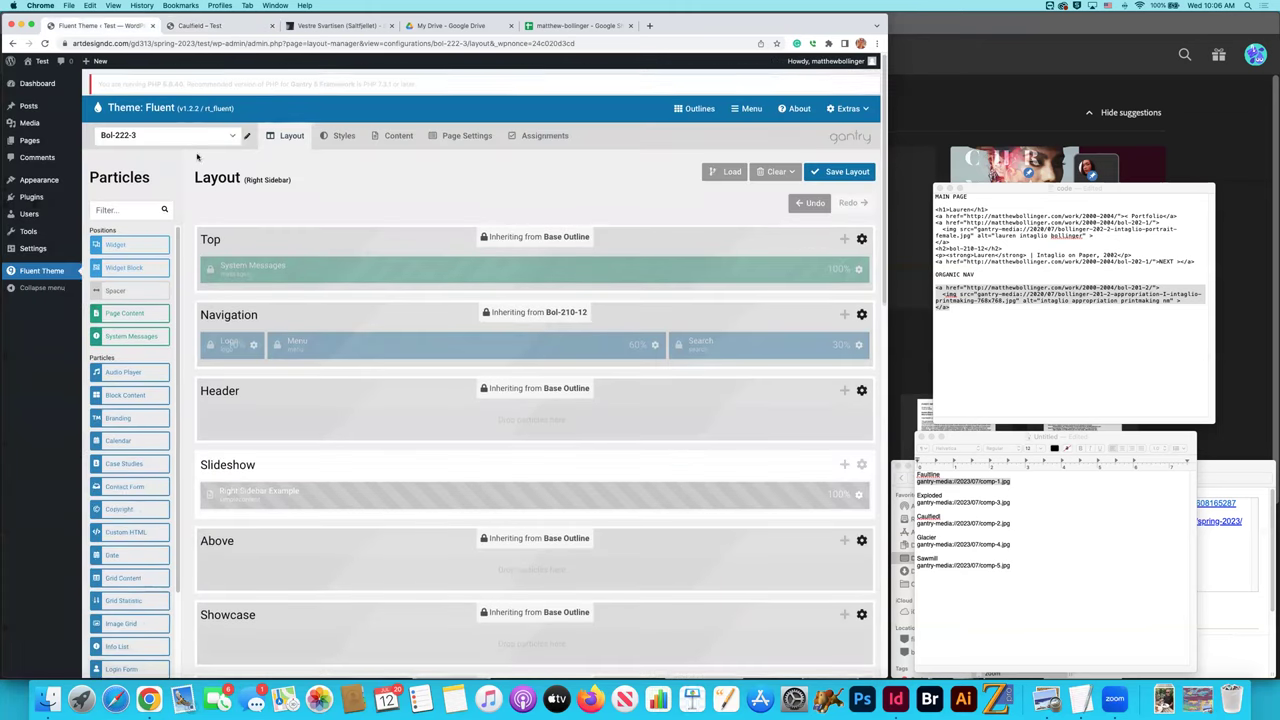
click(182, 134)
click(137, 208)
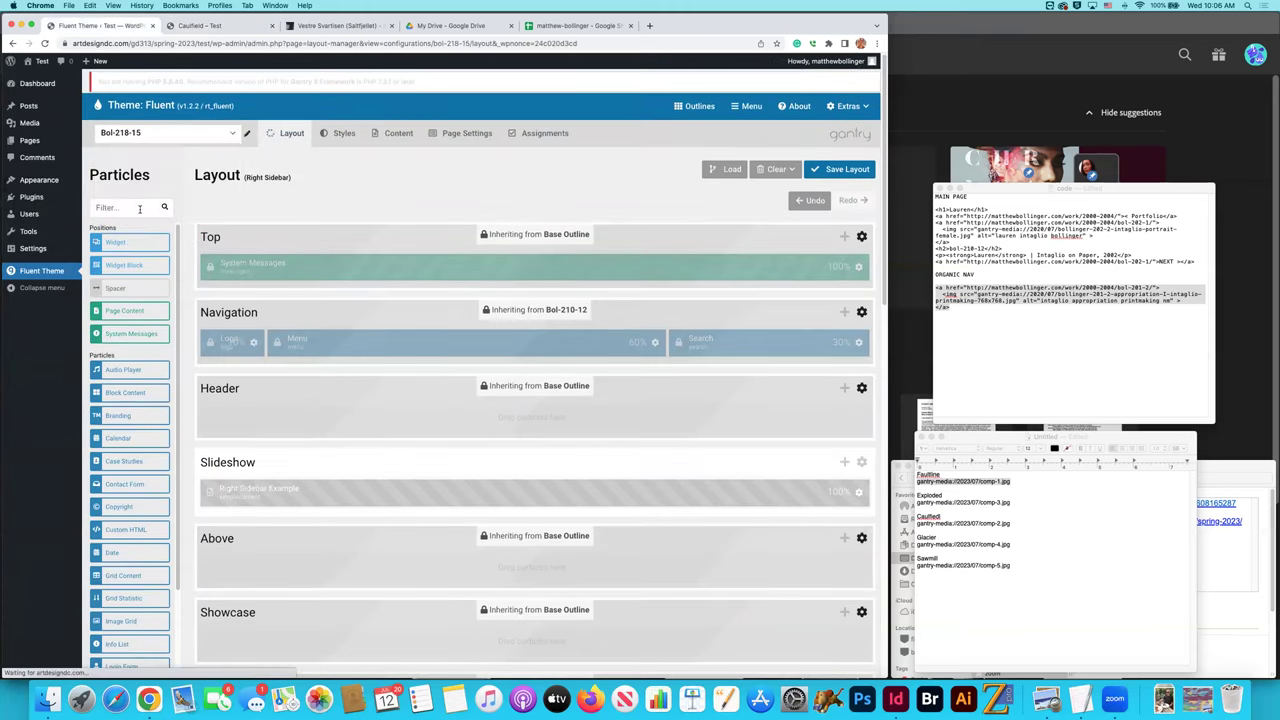
Set the Slideshow section's inheritance outline to No Inheritance in the Bol-218-15 layout, then apply and save.
scroll(646, 360, down, 2)
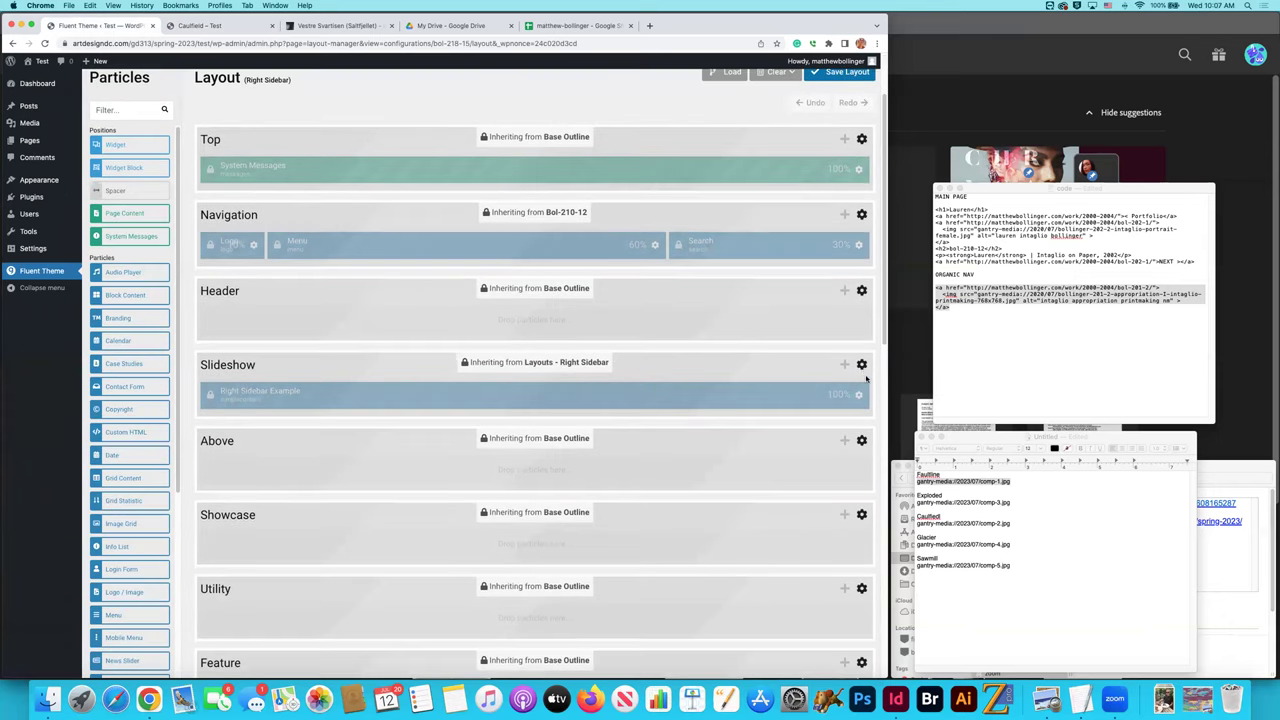
click(861, 365)
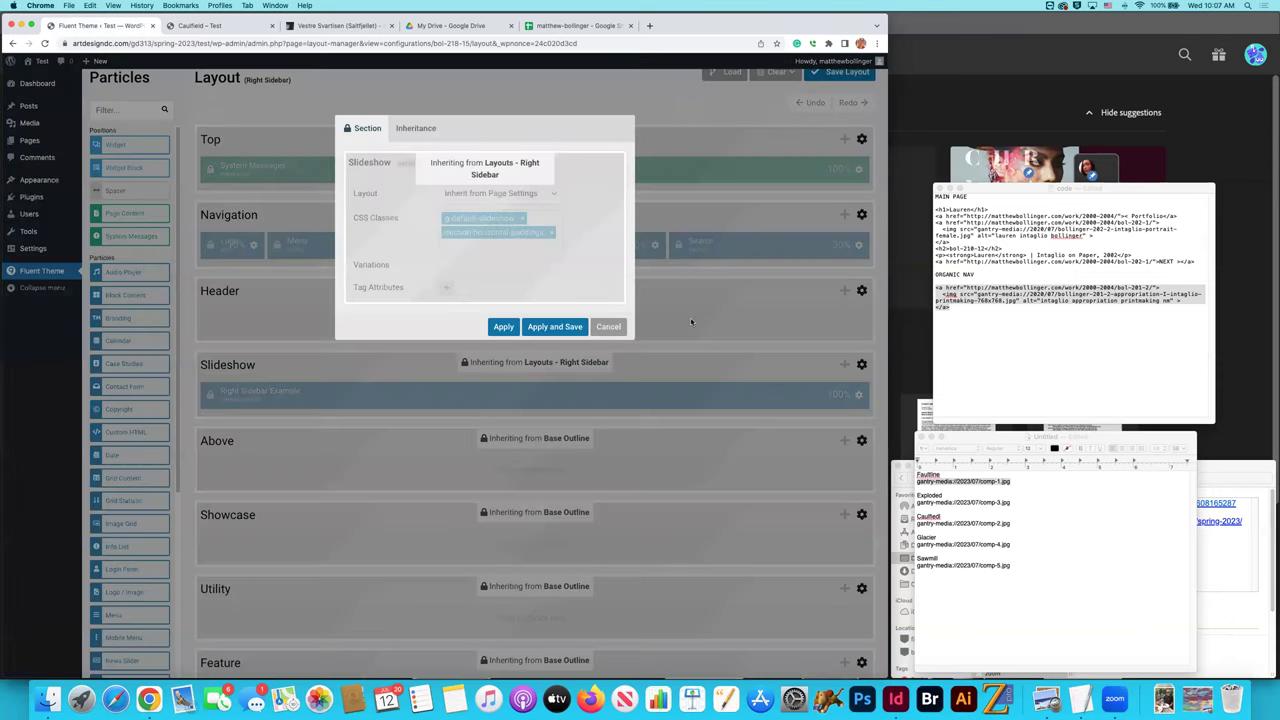
click(416, 129)
scroll(500, 250, up, 3)
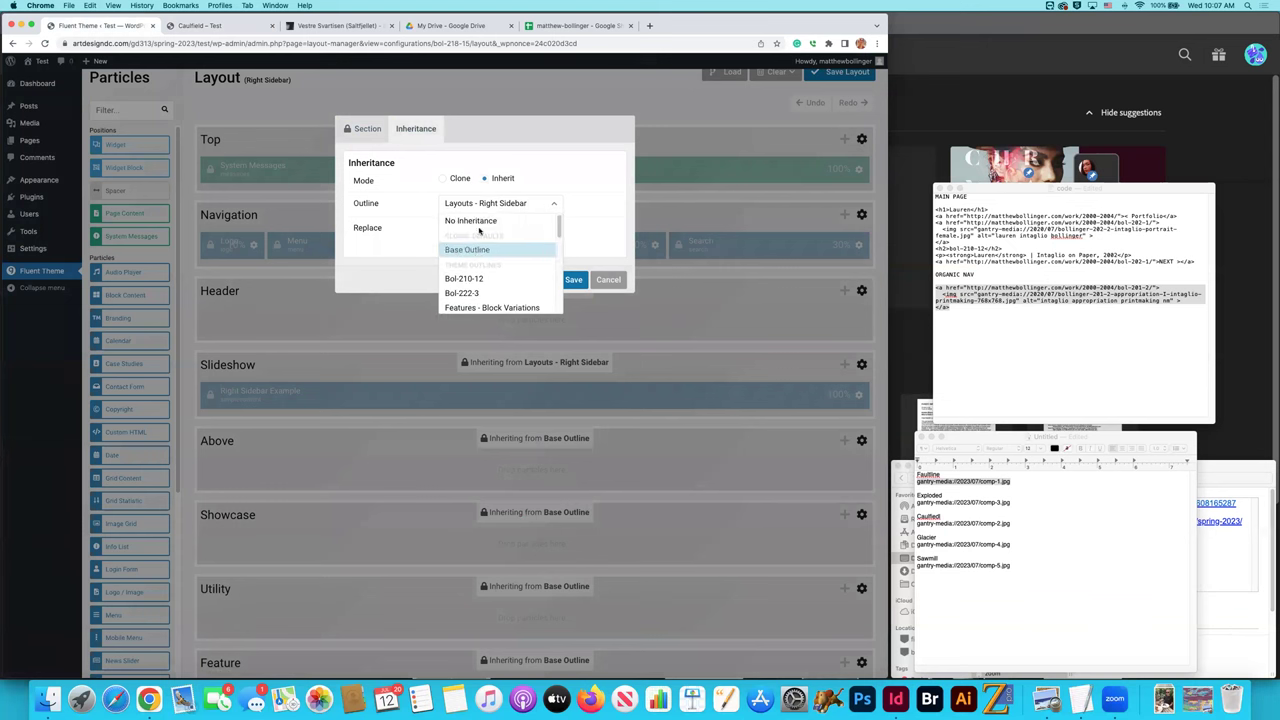
click(490, 248)
click(555, 280)
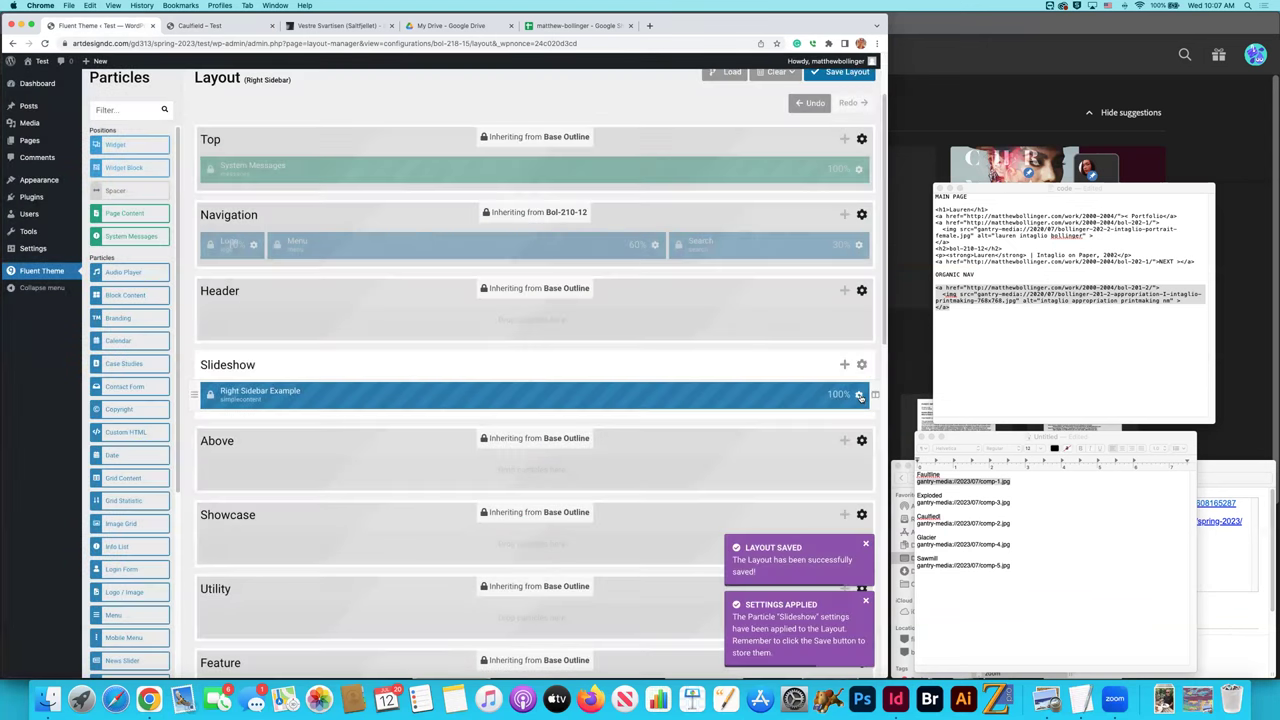
Set the Bol-218-15 Slideshow's Right Sidebar Example particle to No Inheritance, then apply and save.
click(857, 394)
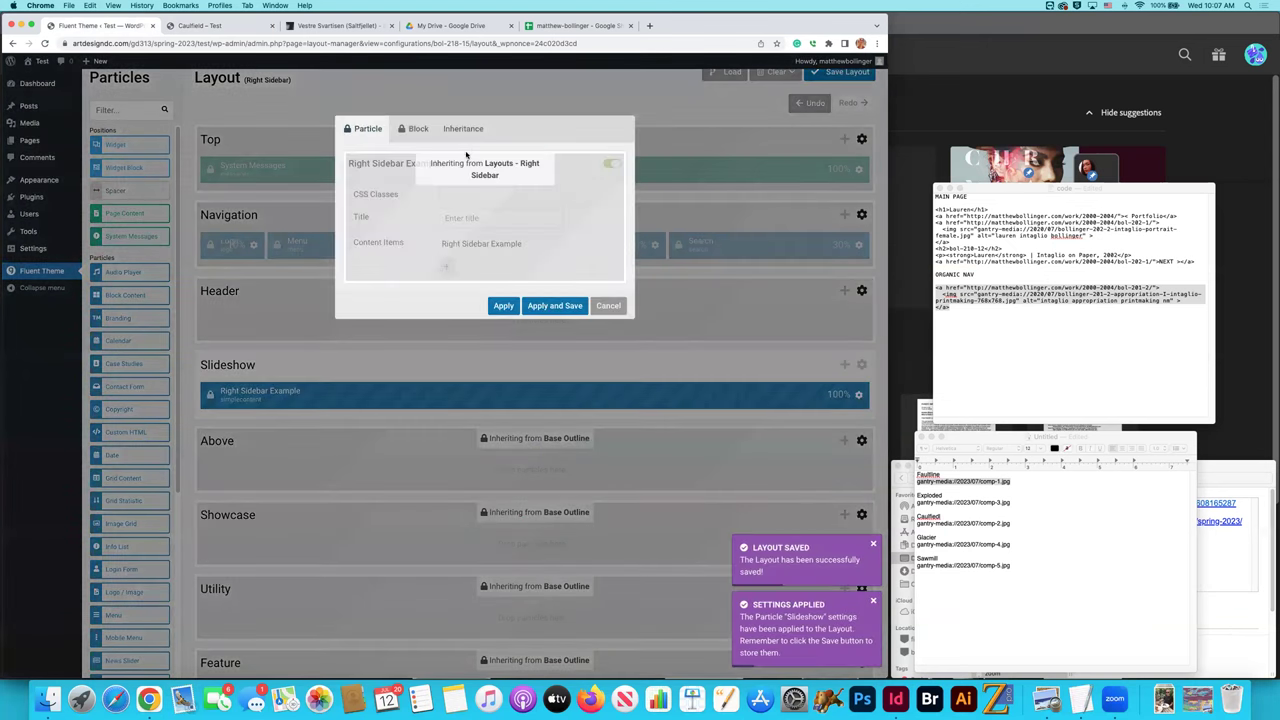
click(500, 203)
scroll(500, 250, up, 3)
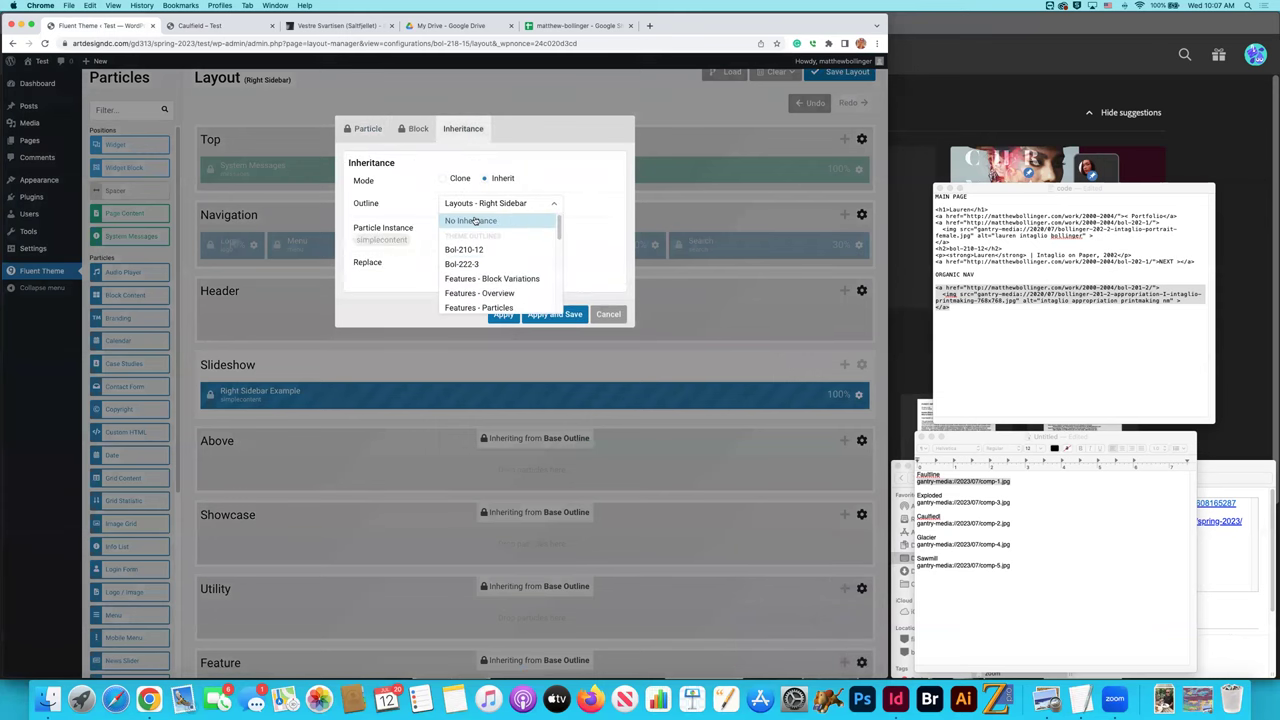
click(480, 232)
click(554, 314)
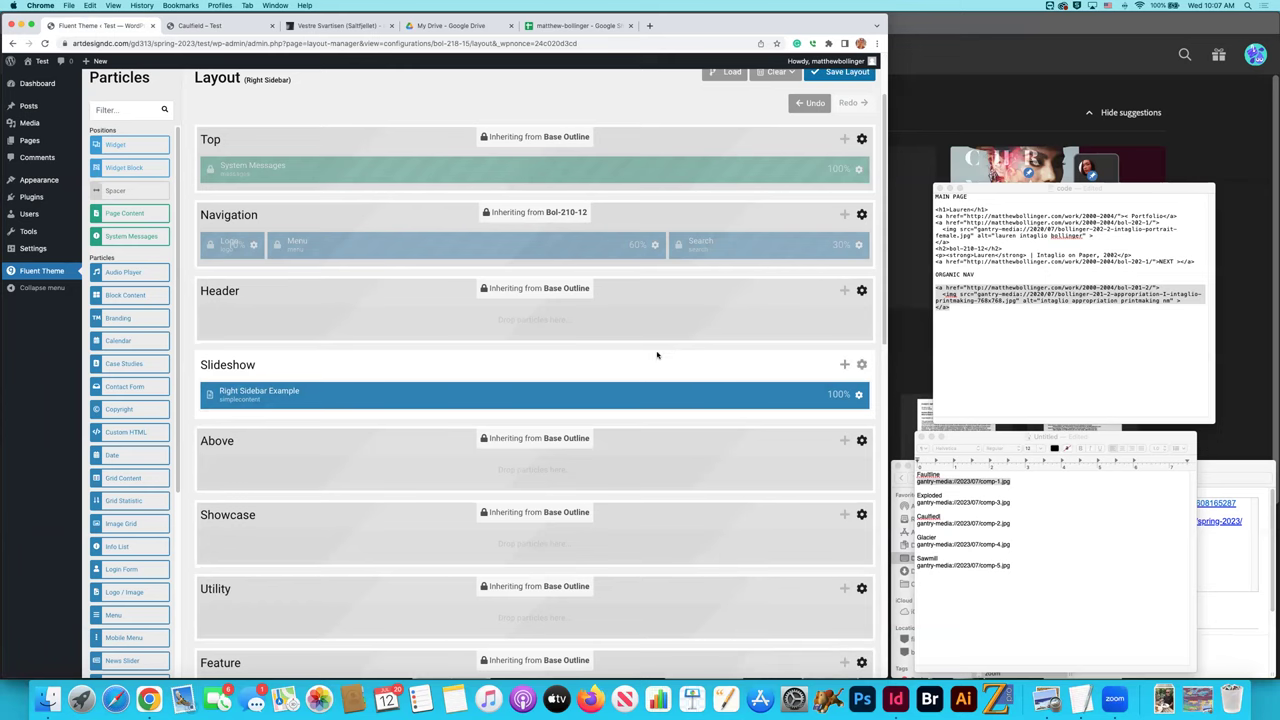
Disable the Right Sidebar Example particle in the Bol-218-15 Slideshow section, then apply and save.
scroll(860, 392, down, 3)
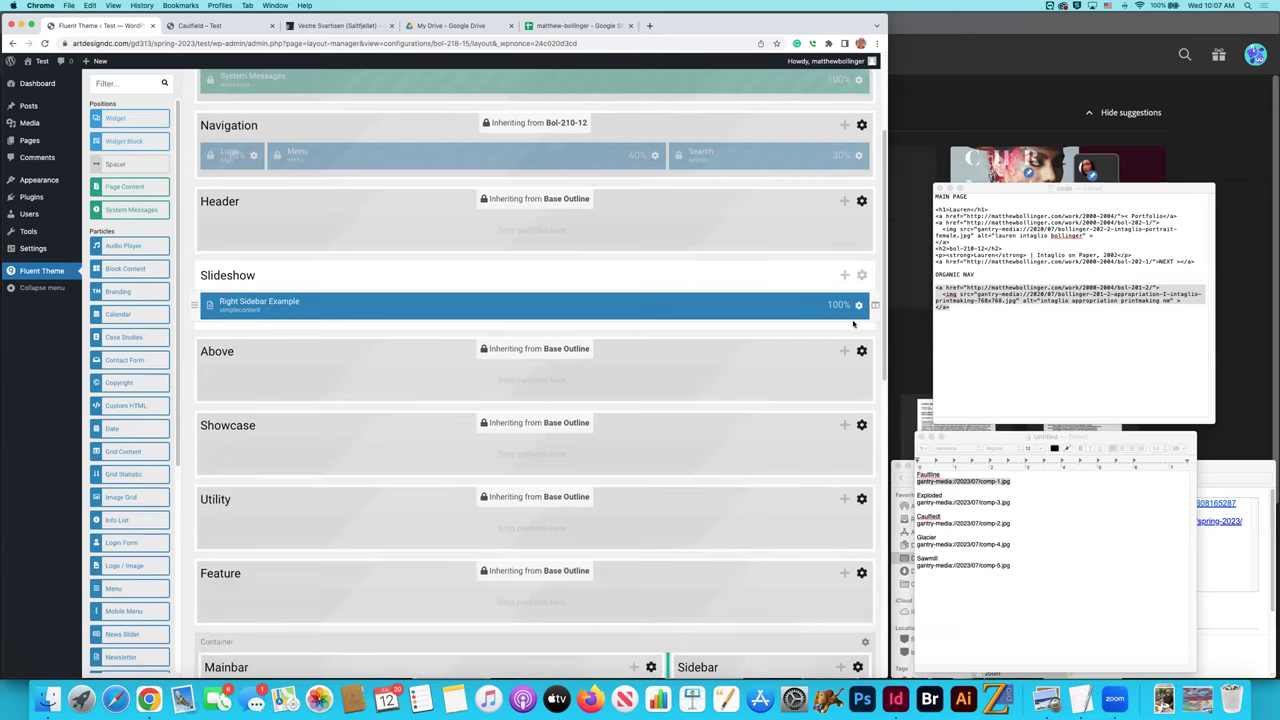
click(858, 308)
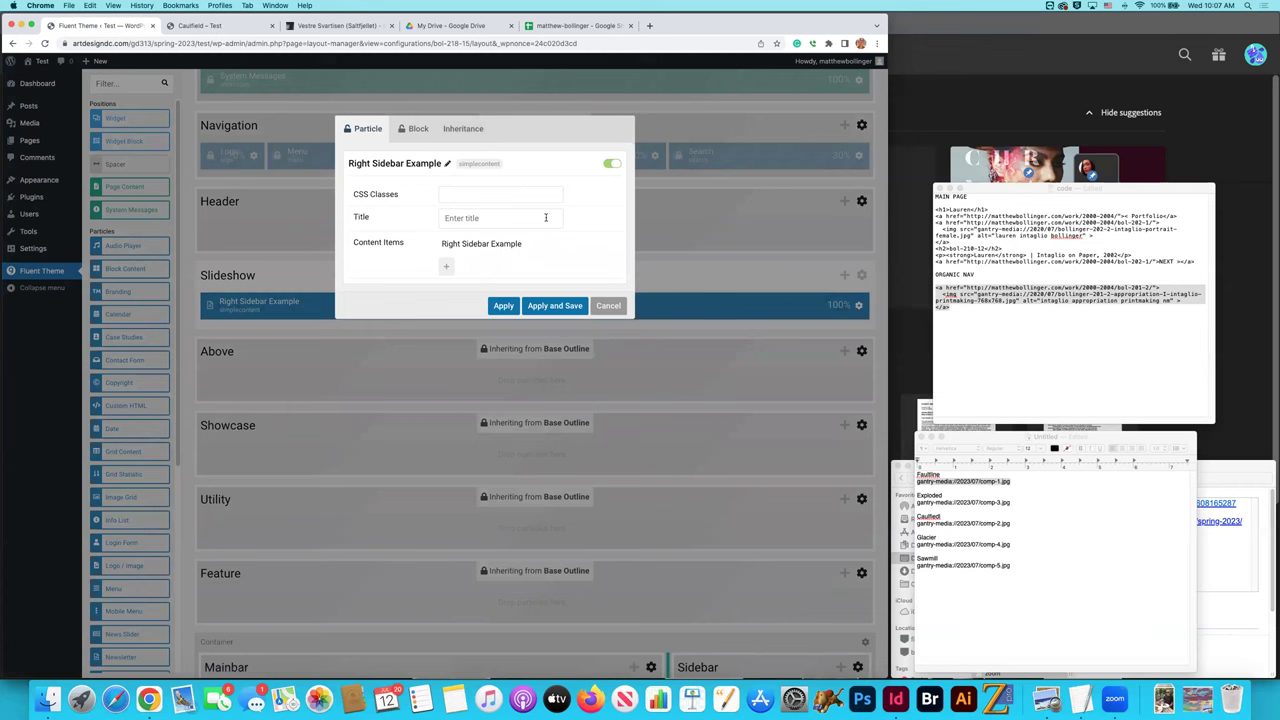
click(611, 163)
click(555, 305)
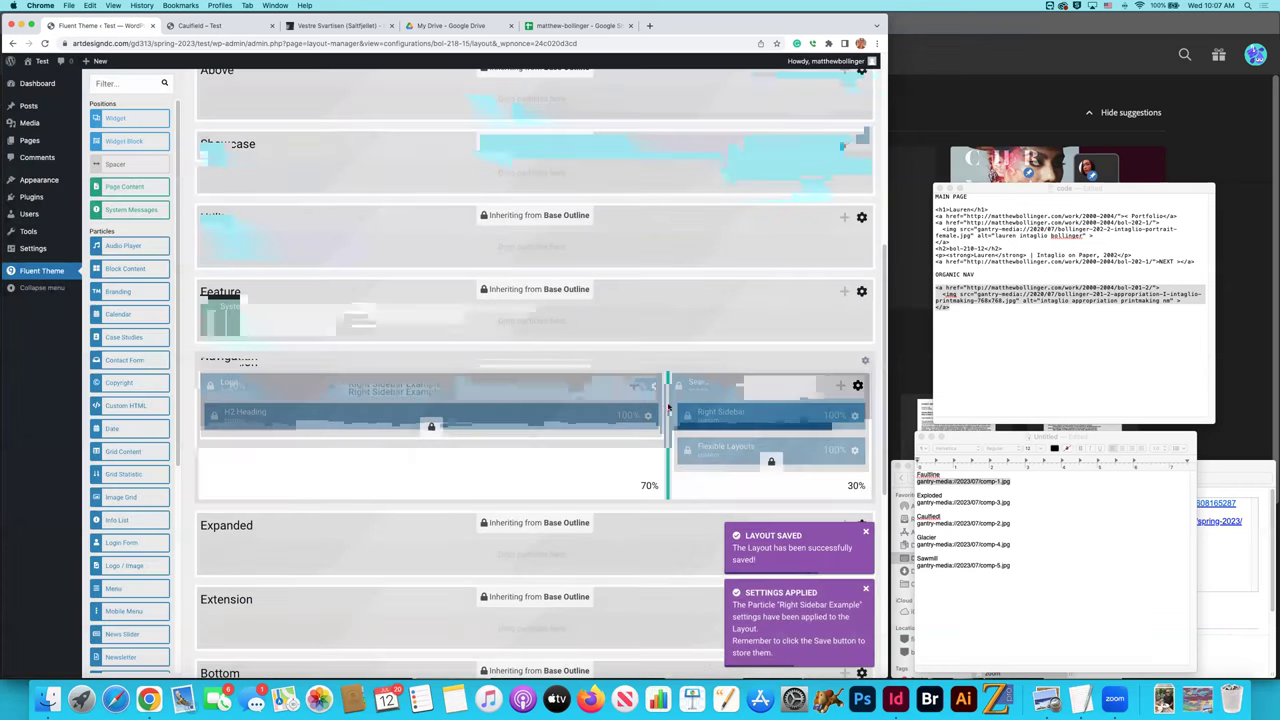
Set the Mainbar section's inheritance outline to No Inheritance, then apply and save.
click(651, 388)
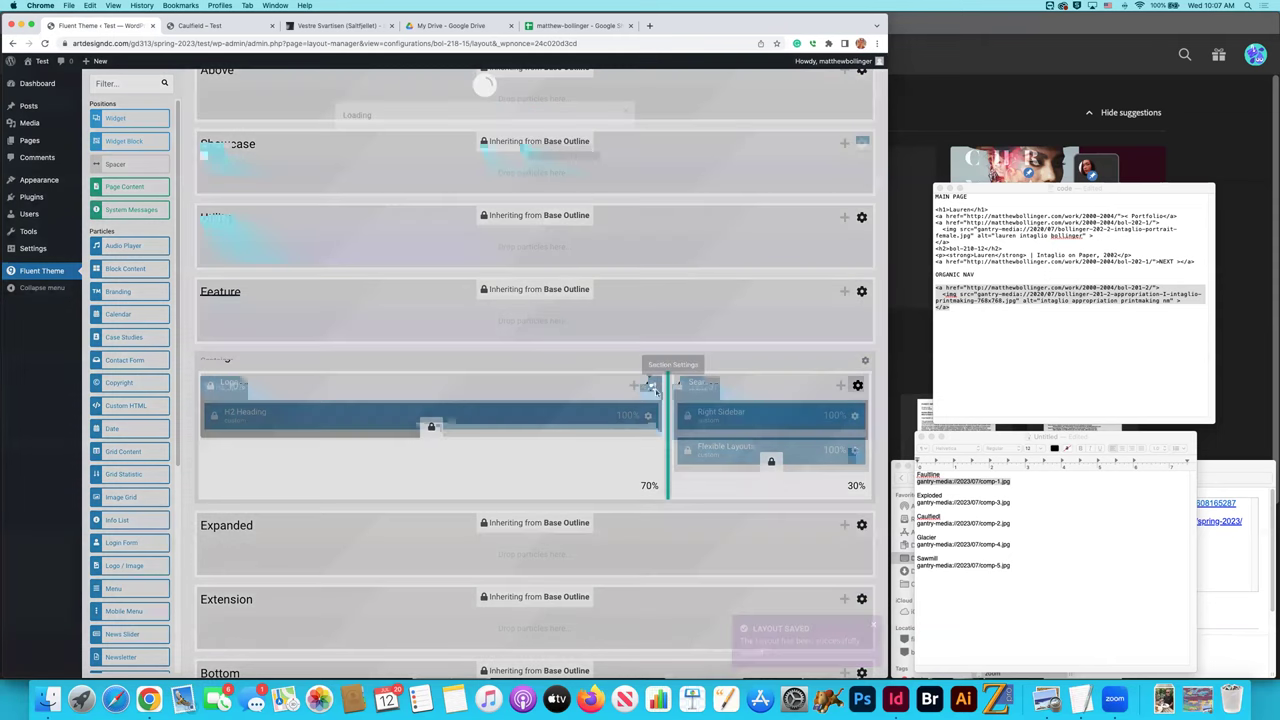
click(462, 128)
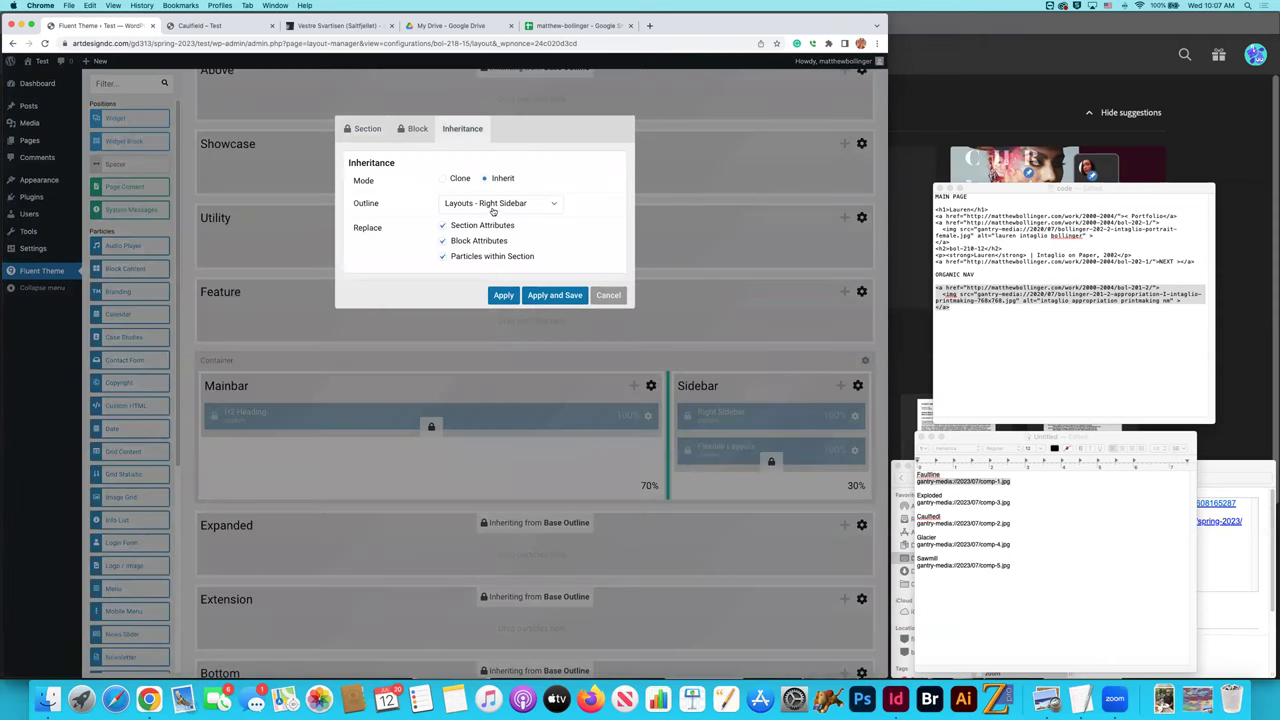
click(491, 206)
click(476, 226)
click(572, 300)
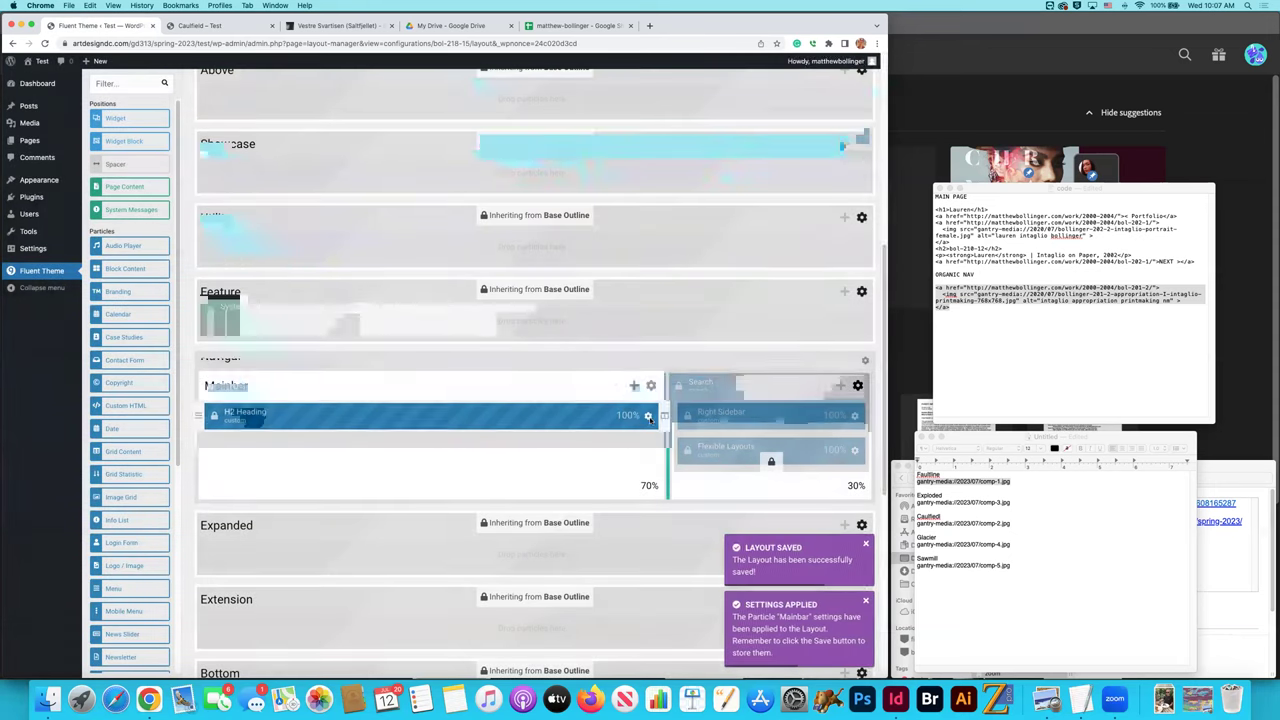
Set the Mainbar's H2 Heading particle to No Inheritance, then apply and save.
click(648, 416)
click(463, 128)
click(489, 204)
scroll(480, 240, up, 3)
click(470, 217)
click(557, 316)
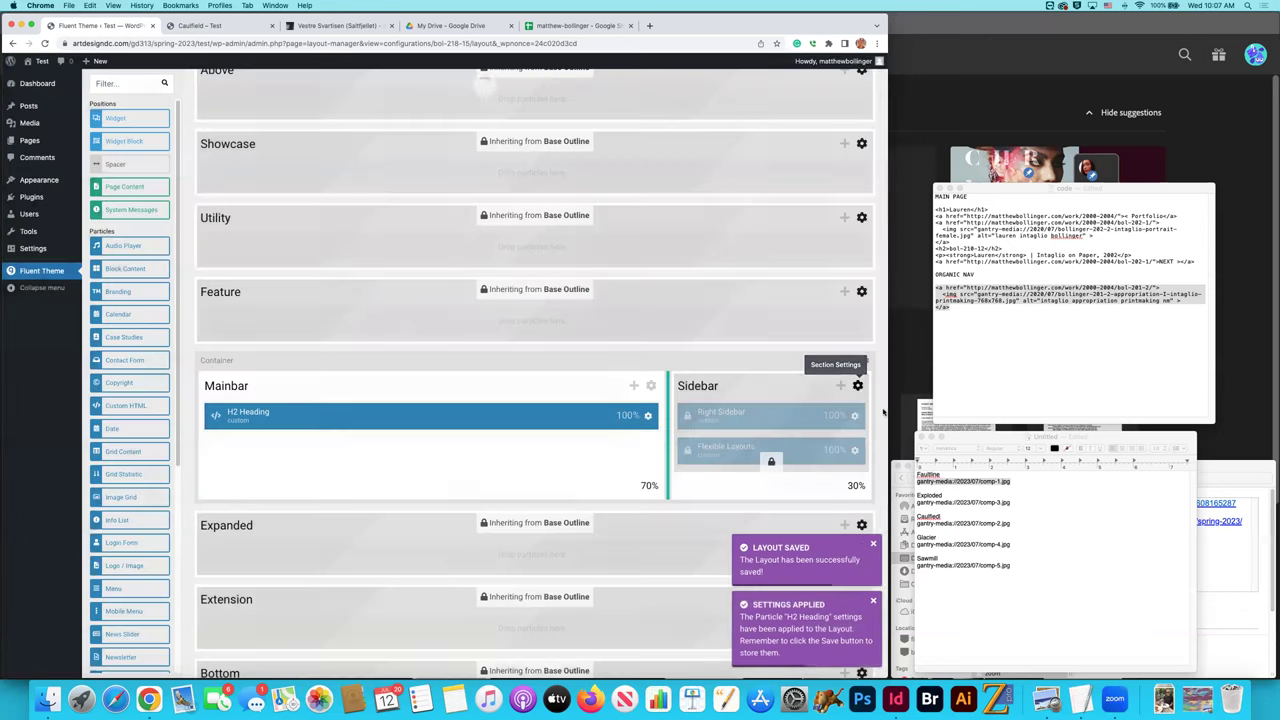
Set the Sidebar section's inheritance outline to No Inheritance, then apply and save.
click(857, 385)
click(462, 128)
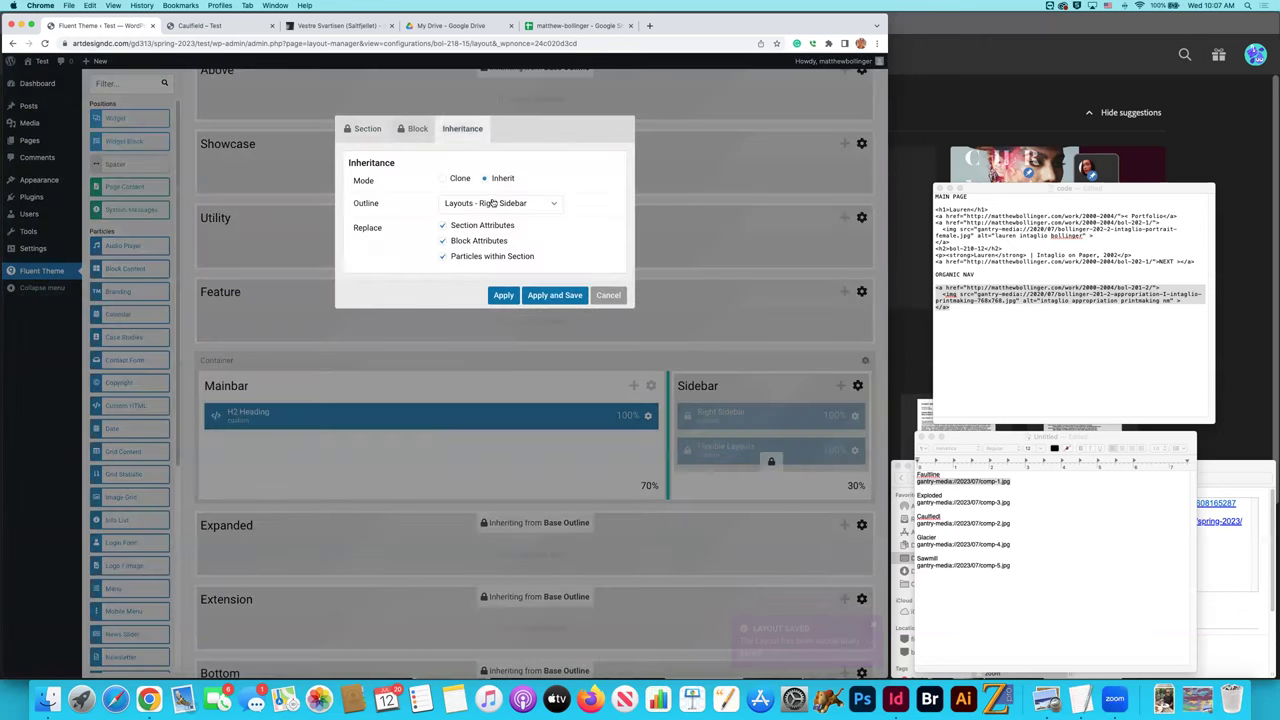
click(491, 203)
scroll(492, 258, up, 3)
click(487, 226)
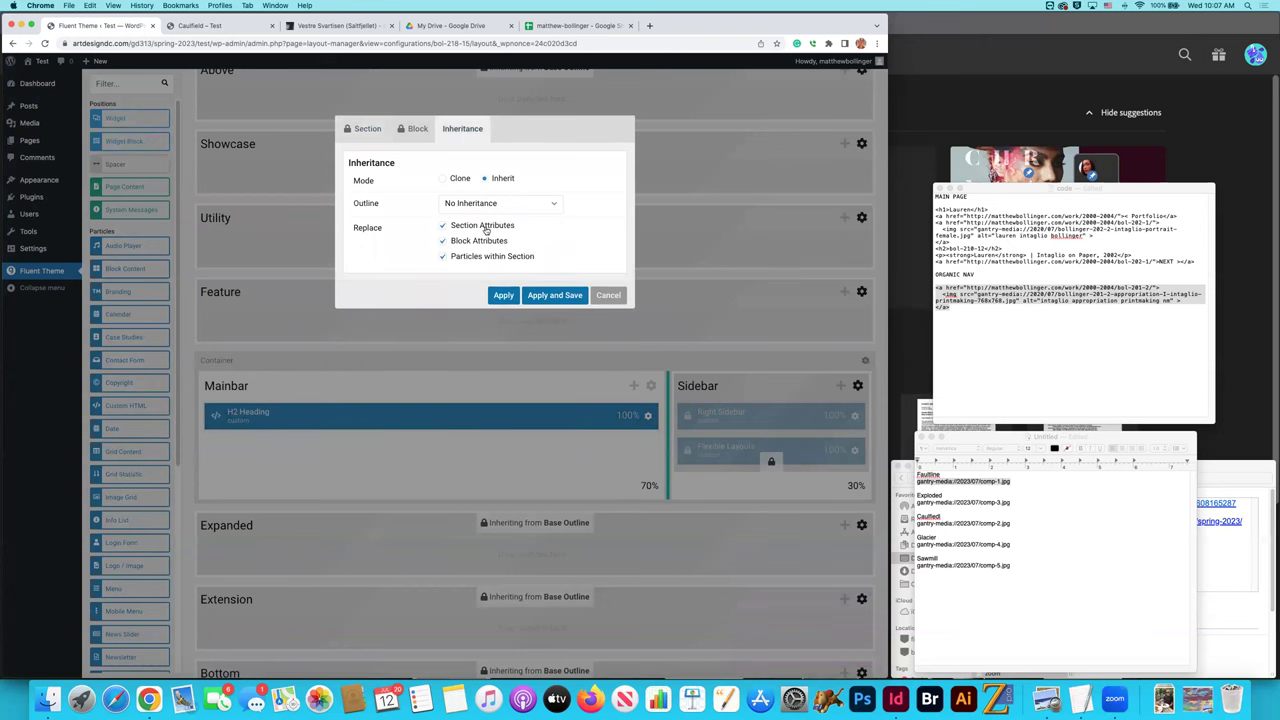
click(553, 295)
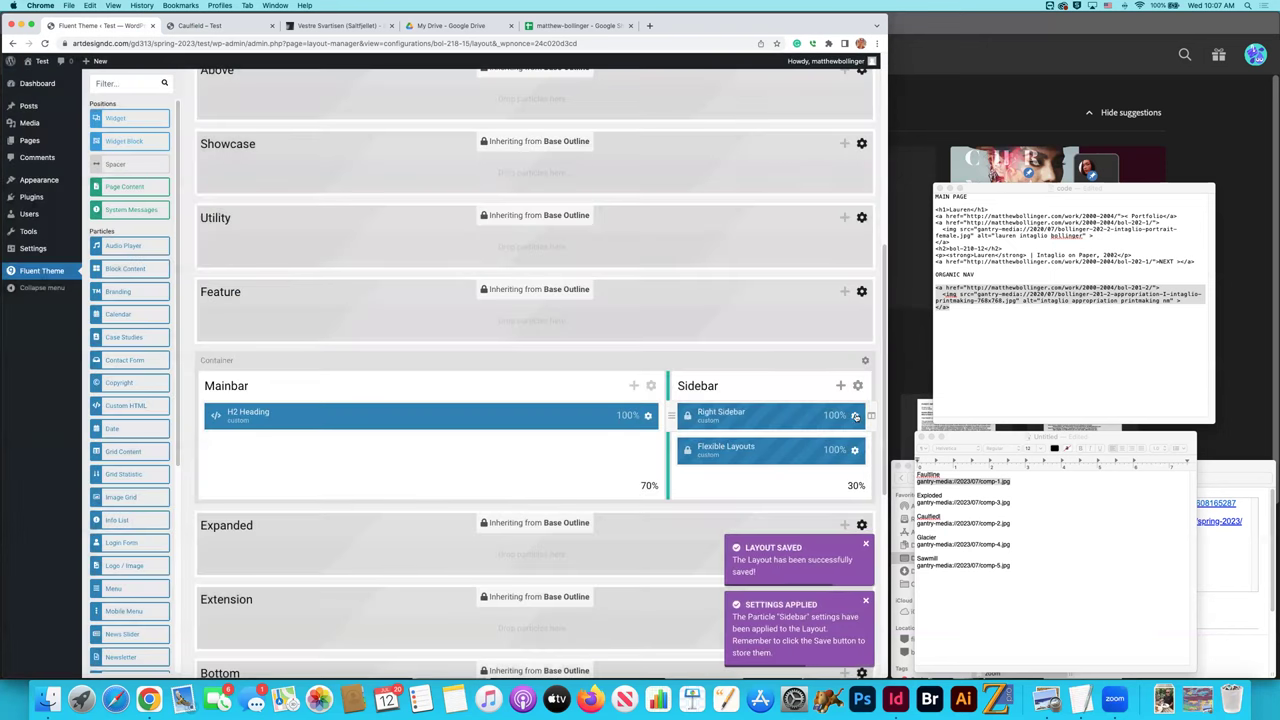
Set the Sidebar's Right Sidebar particle to No Inheritance, then apply and save.
click(855, 415)
click(462, 128)
click(490, 203)
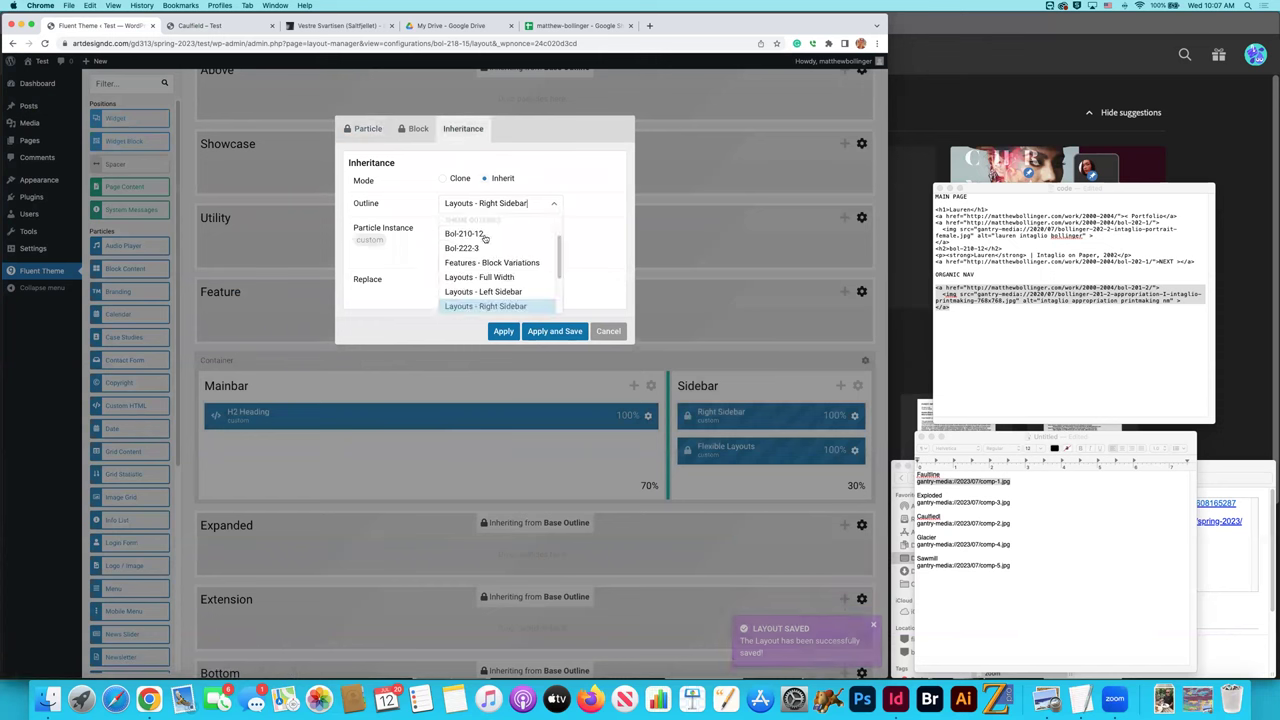
scroll(483, 240, up, 3)
click(465, 220)
click(556, 315)
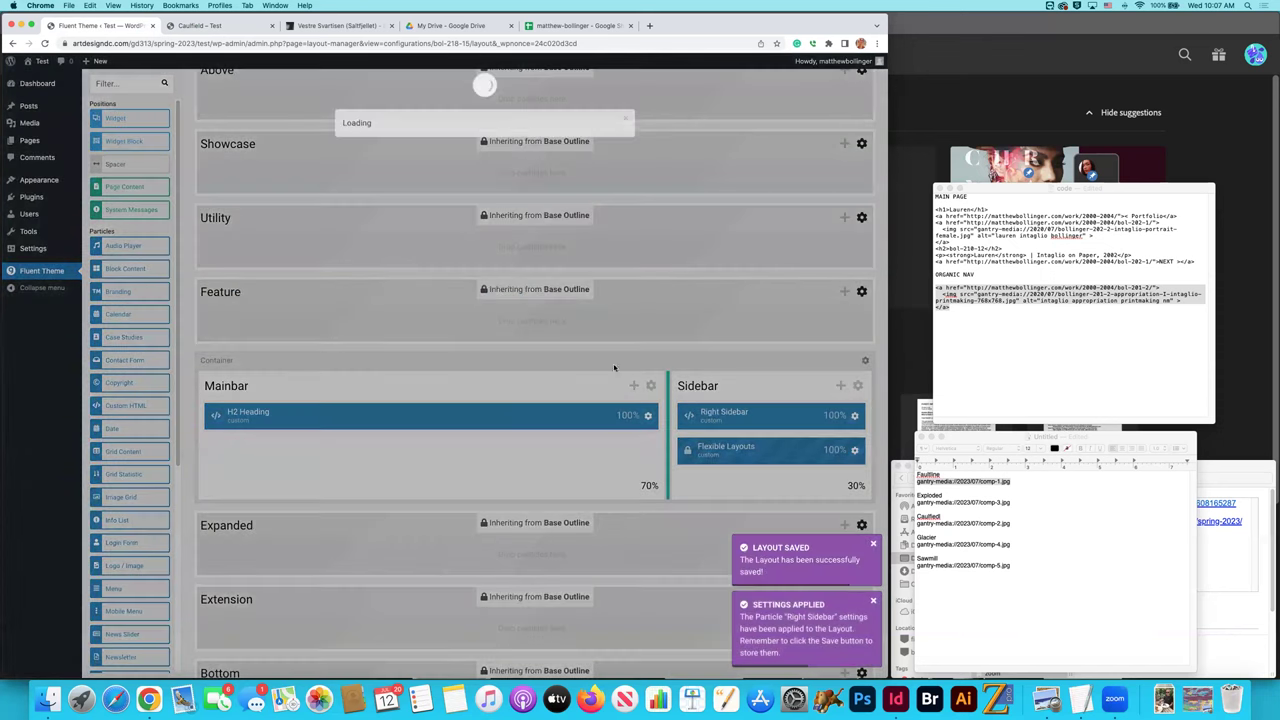
Set the Sidebar's Flexible Layouts particle to No Inheritance, then apply and save.
click(462, 128)
click(495, 203)
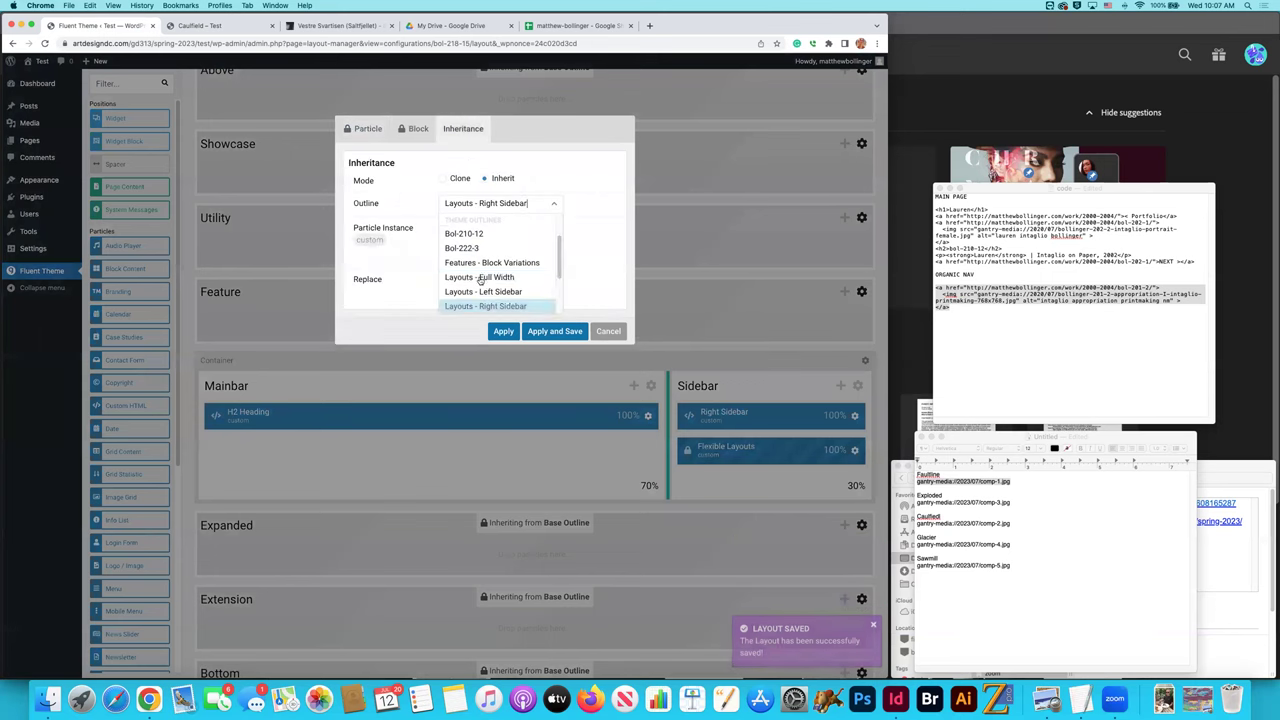
scroll(490, 260, up, 3)
click(465, 220)
click(575, 316)
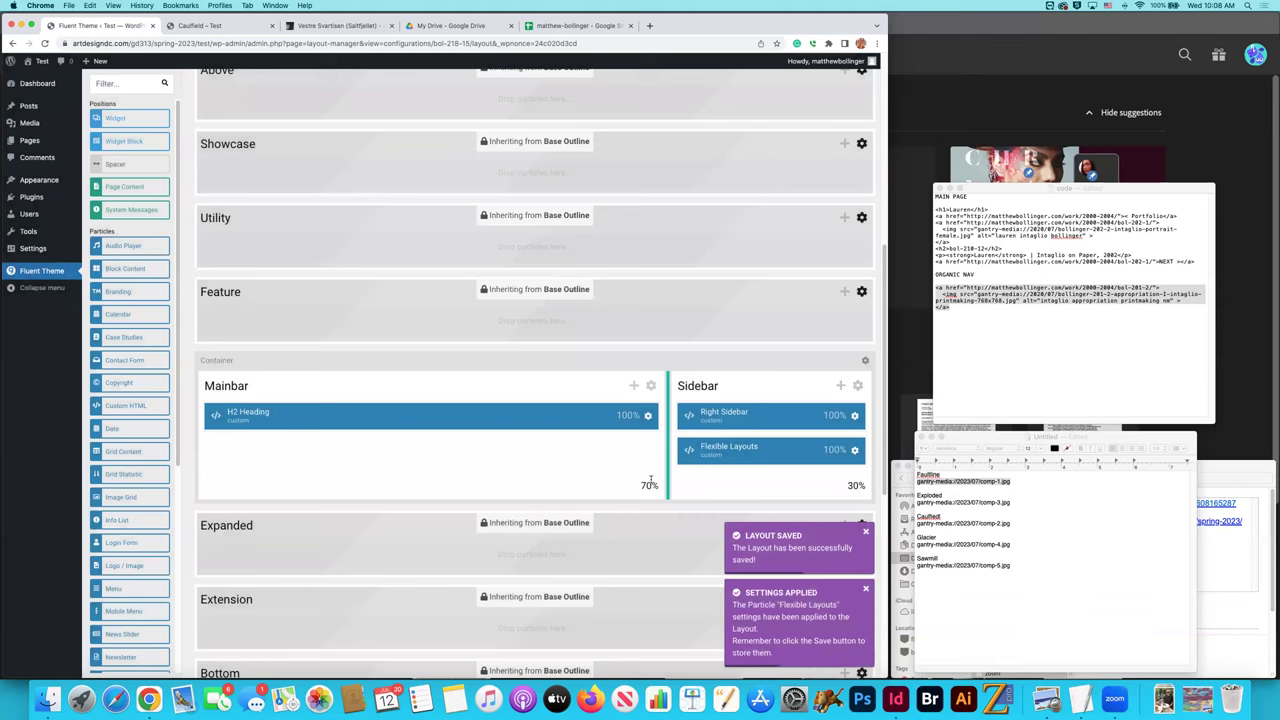
Replace the H2 Heading particle's custom HTML with the MAIN PAGE code from the code text file and enlarge the editing box.
click(648, 416)
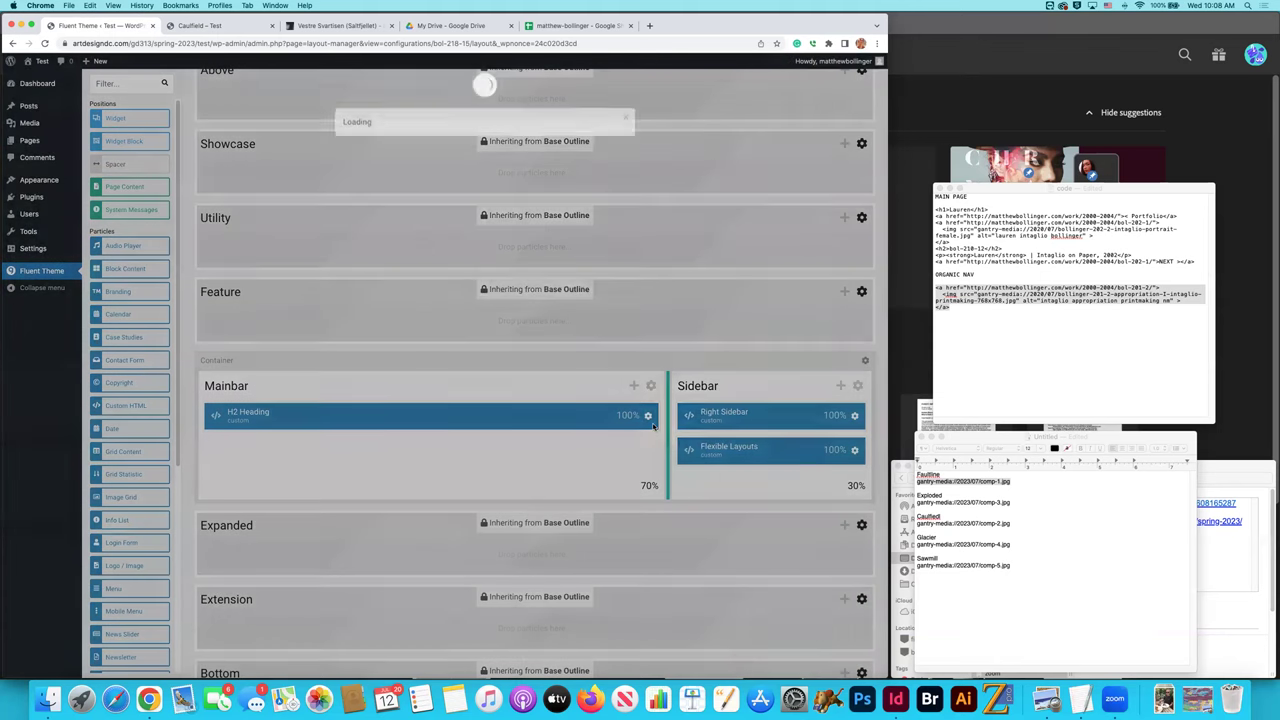
click(1176, 259)
drag(1198, 259, 937, 210)
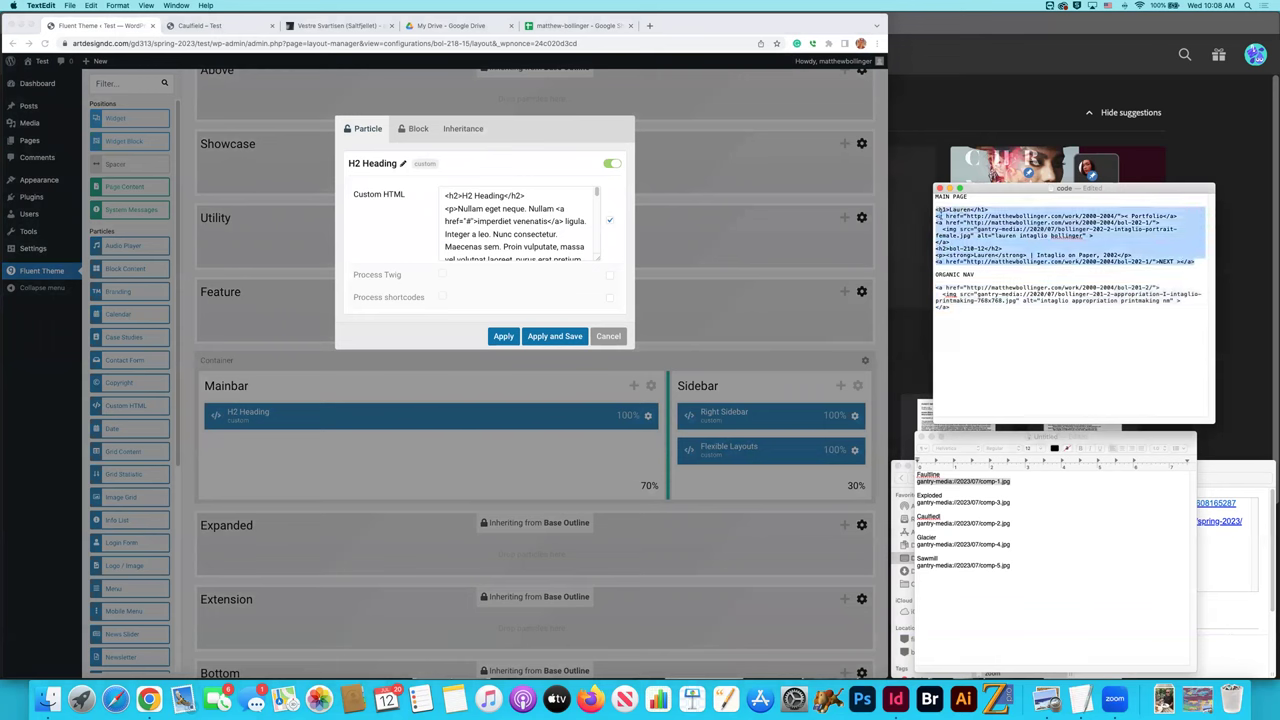
click(513, 209)
double_click(513, 209)
key(super+a)
key(super+v)
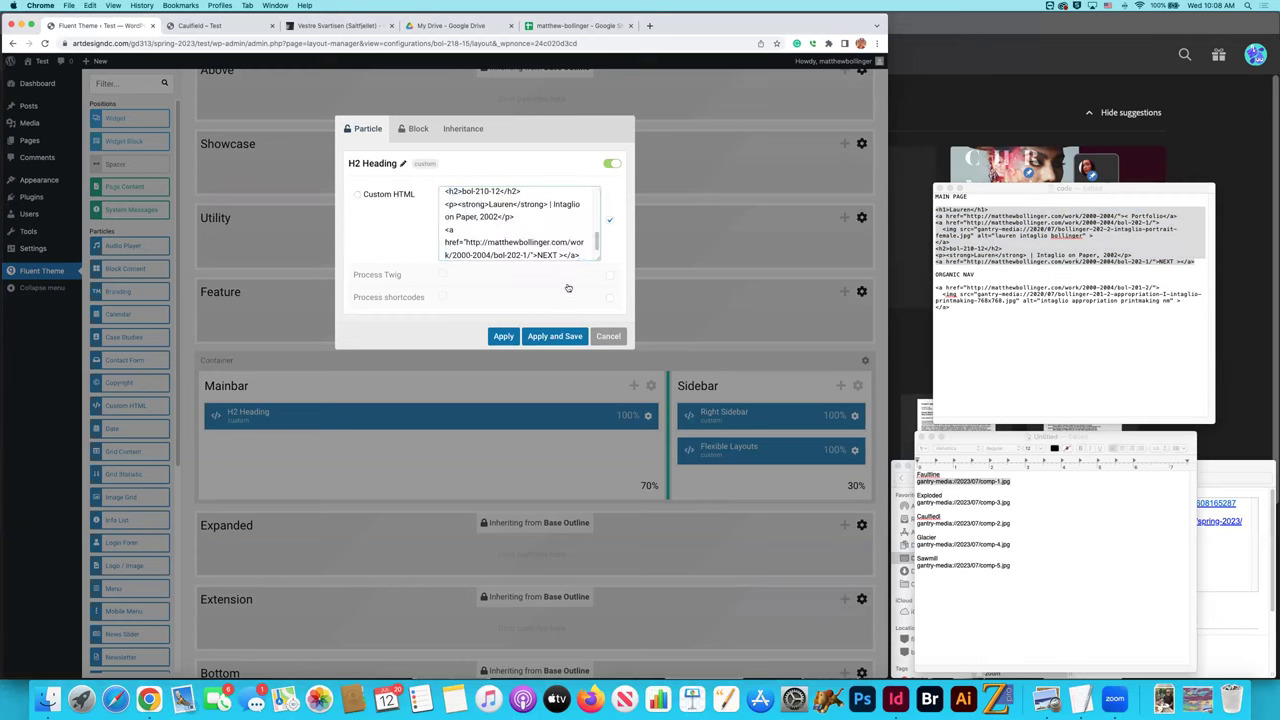
scroll(500, 225, up, 5)
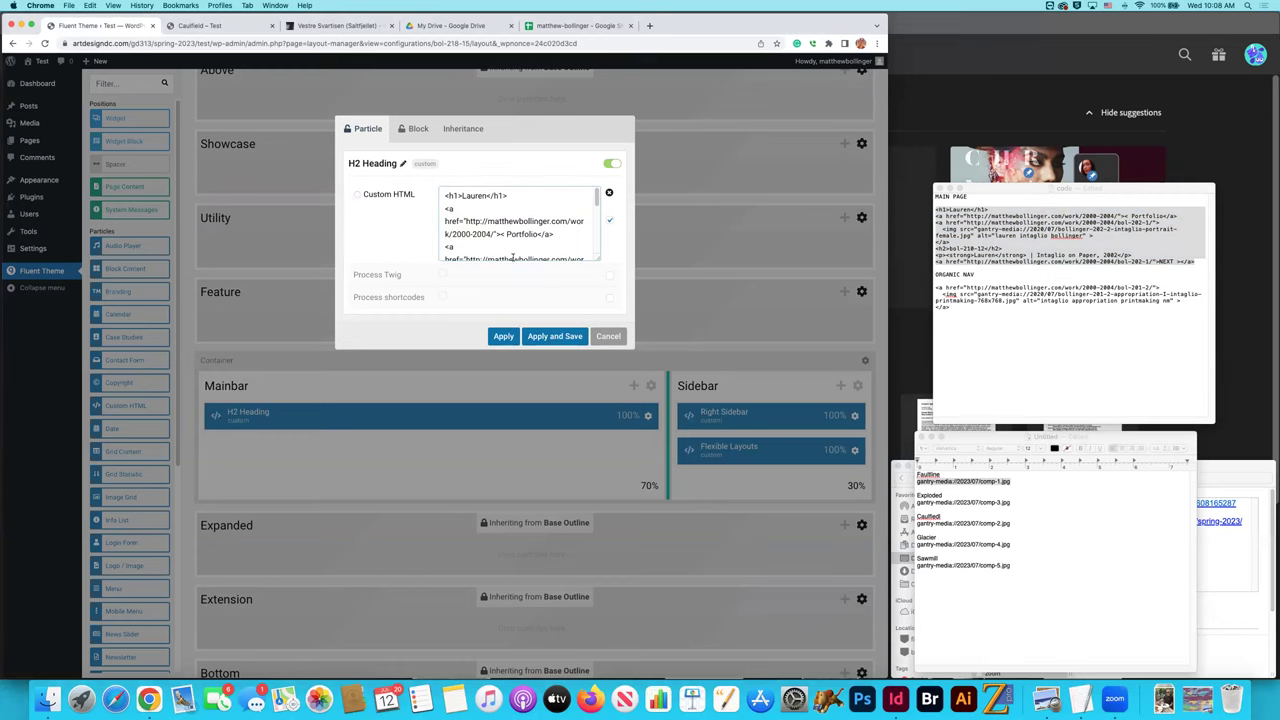
drag(596, 257, 617, 492)
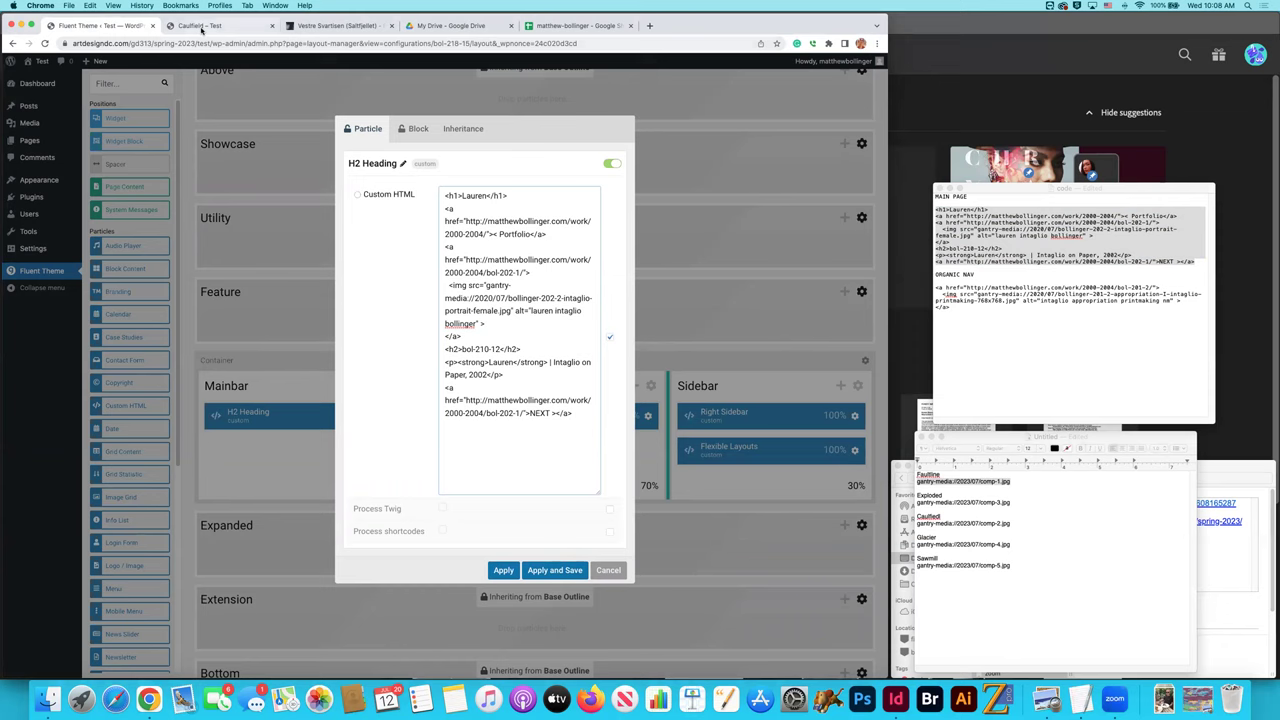
Find the Caulfield (bol-218-15) row in the portfolio spreadsheet and copy its title from column H.
click(566, 27)
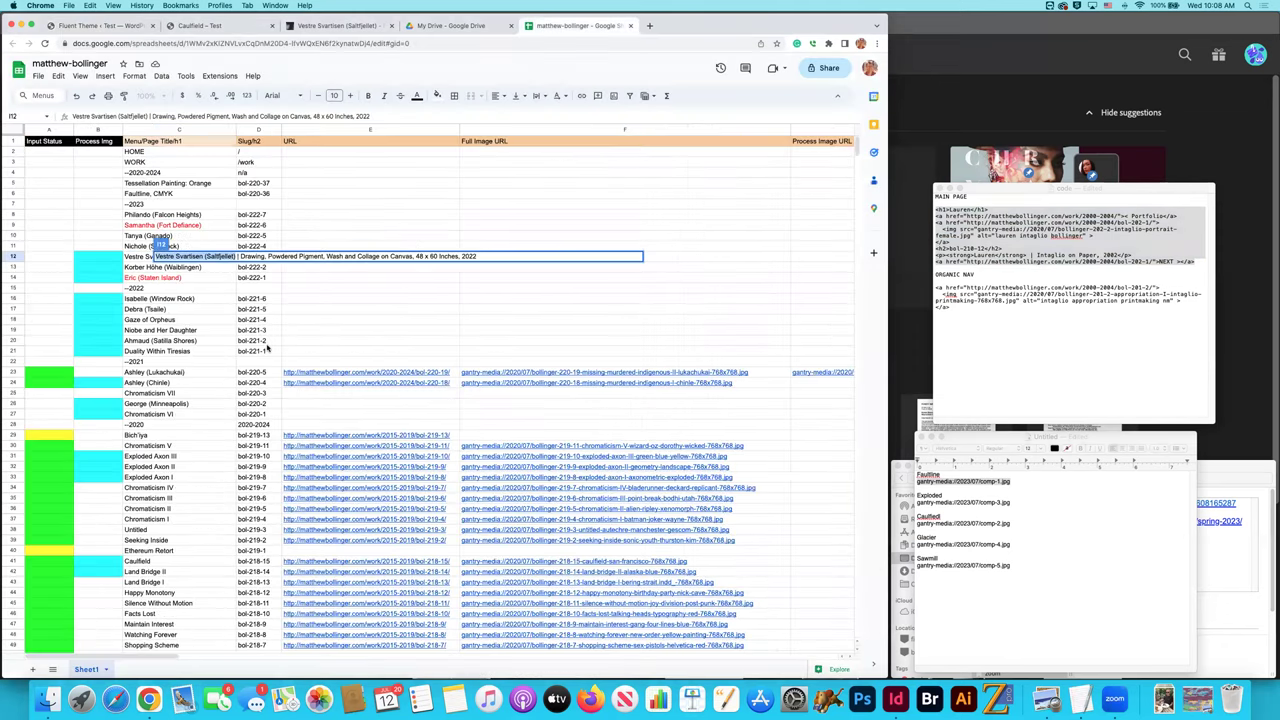
scroll(268, 347, down, 5)
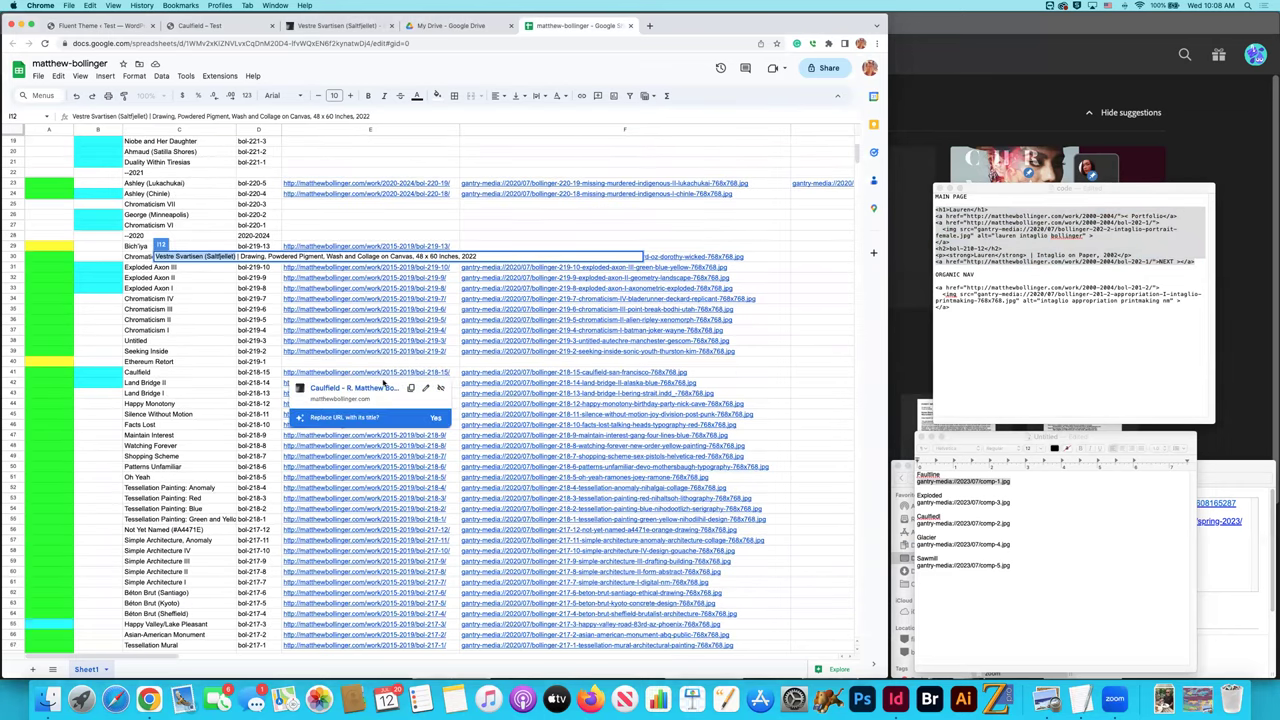
click(12, 377)
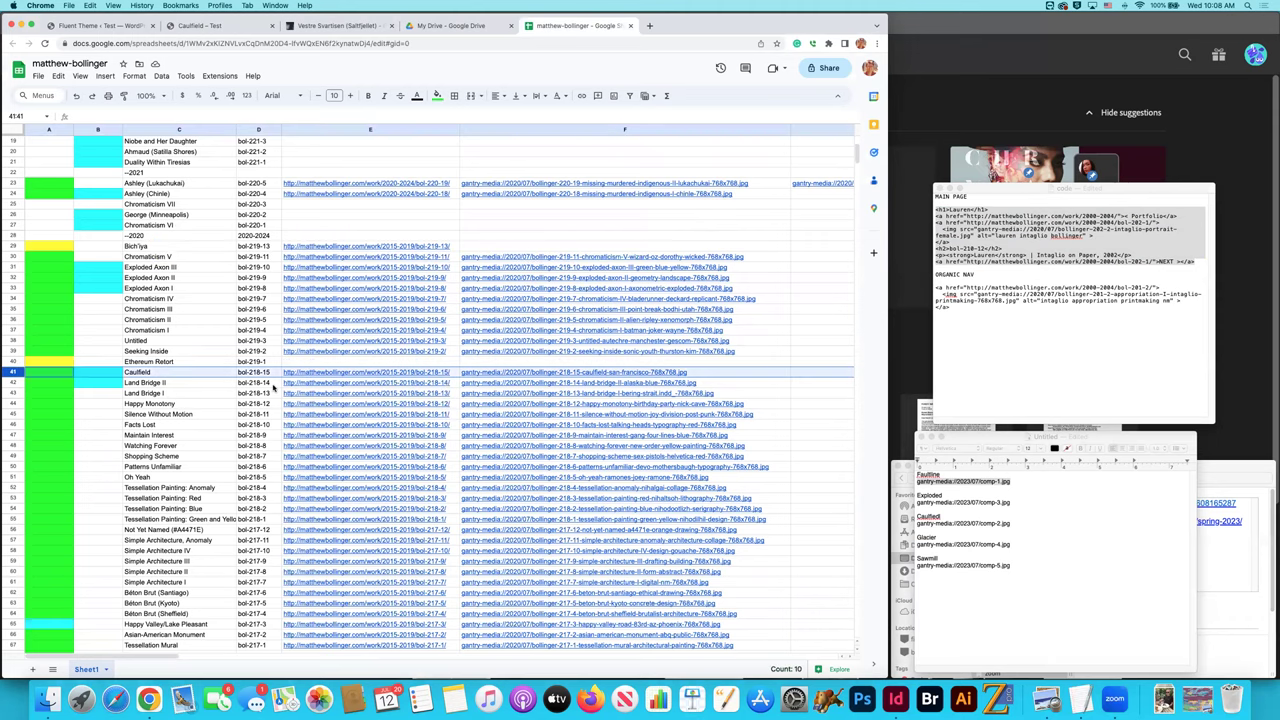
scroll(273, 389, right, 1)
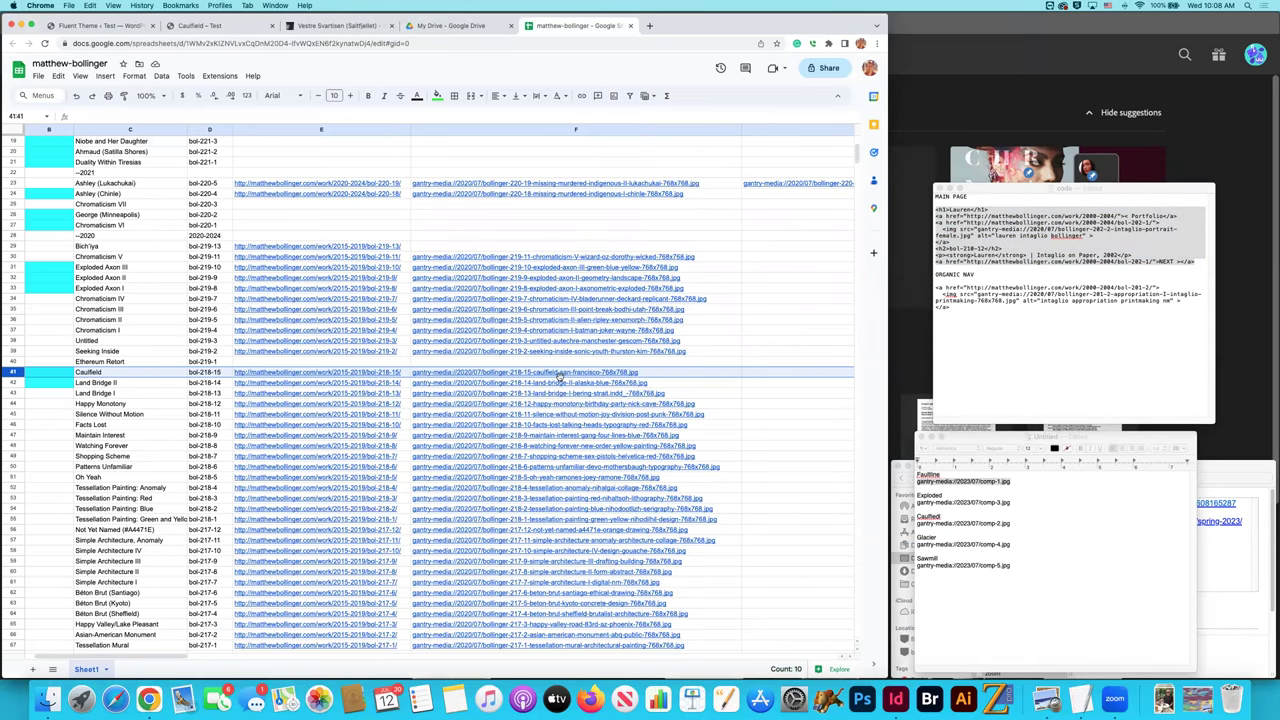
scroll(560, 376, right, 3)
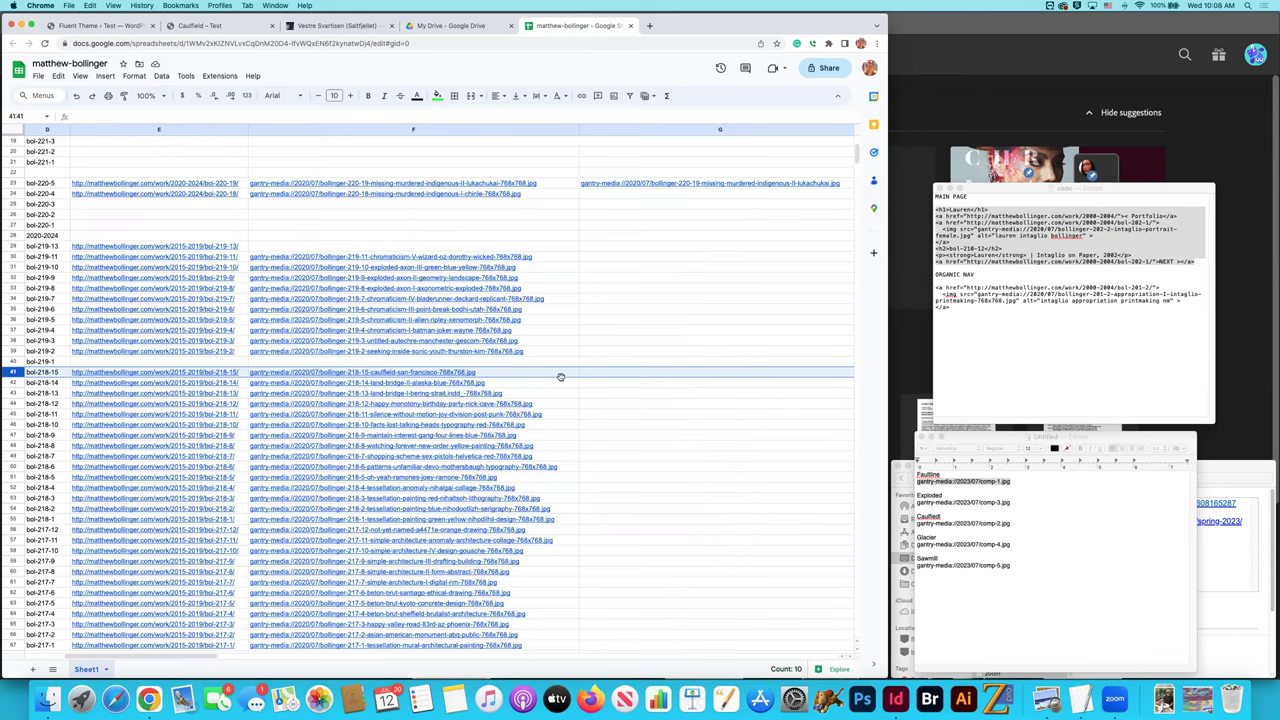
scroll(560, 376, right, 5)
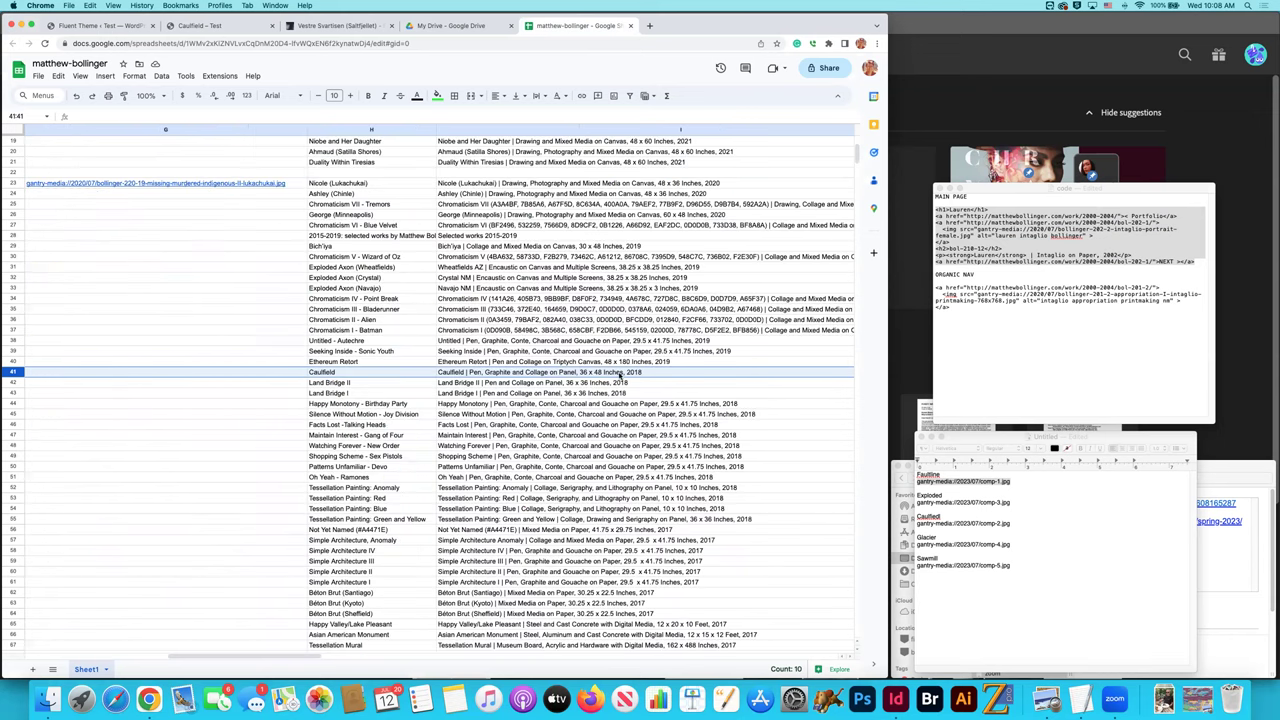
click(322, 373)
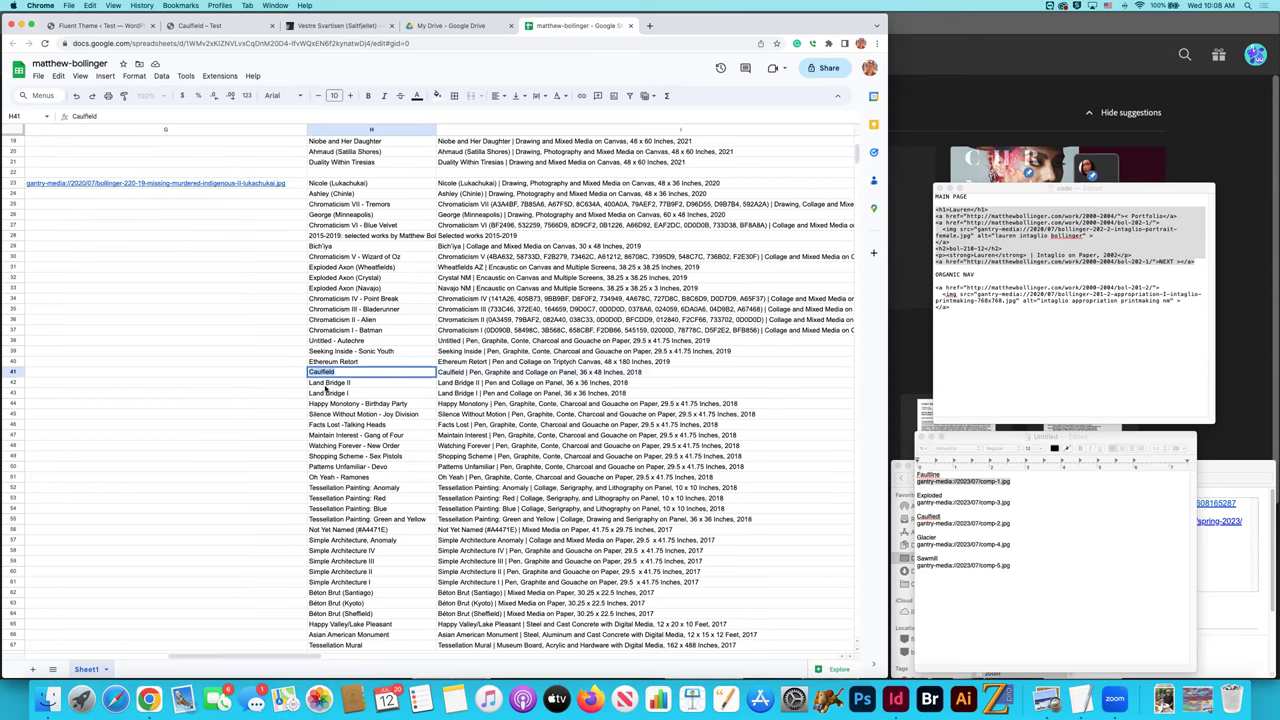
Replace the template title with "Caulfield" in the H2 Heading particle's h1 and strong tags.
click(115, 25)
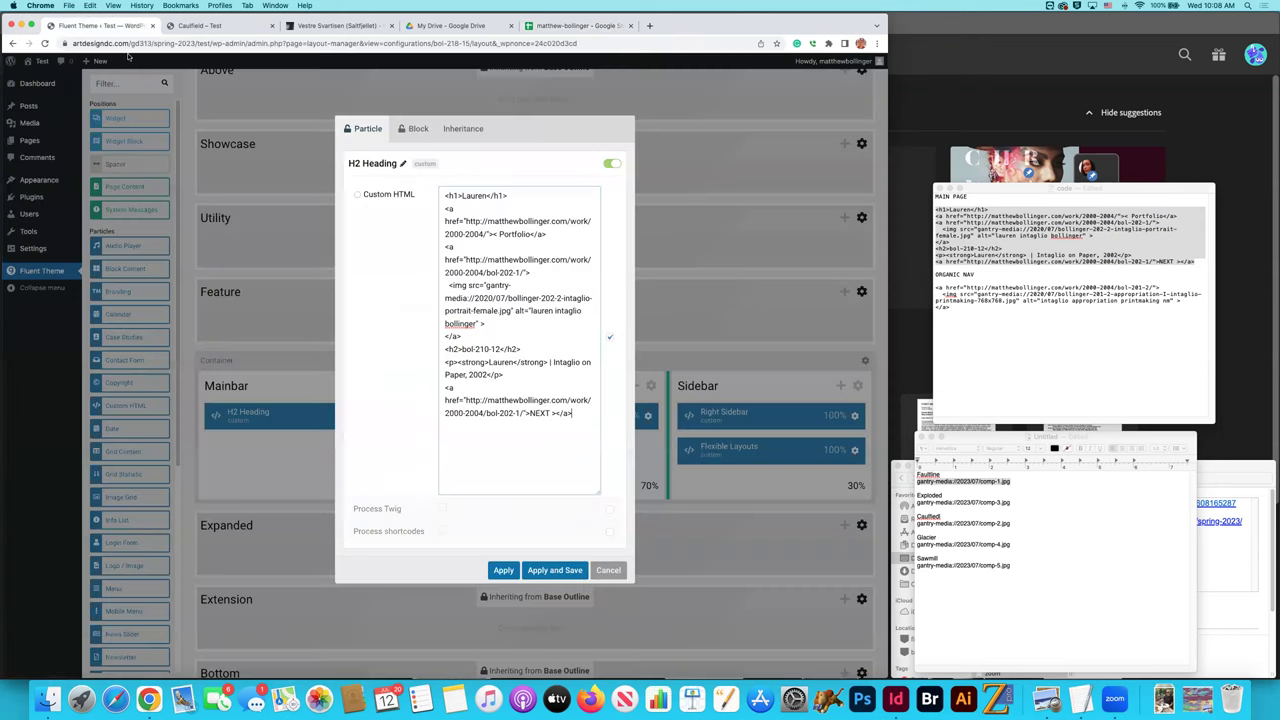
drag(462, 195, 490, 195)
text(Caulfield)
drag(489, 362, 513, 362)
click(230, 26)
click(105, 27)
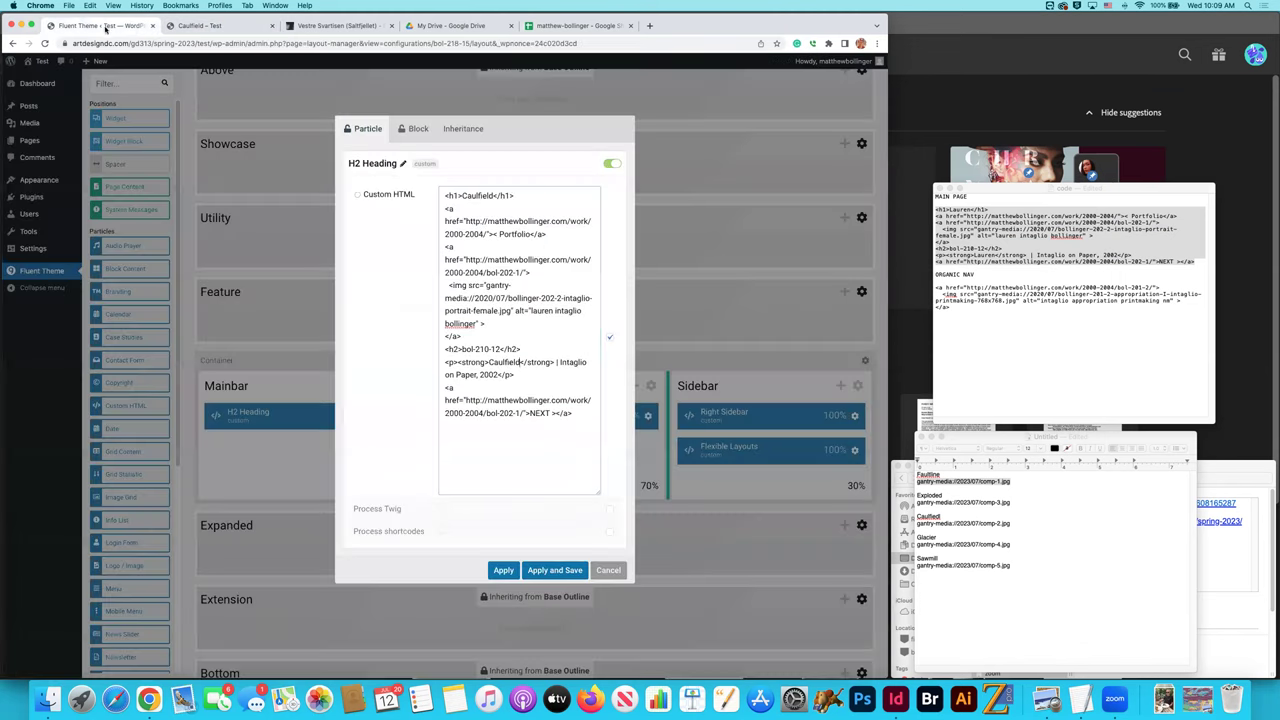
Copy "Pen, Graphite and Collage on Panel, 36 x 48 Inches, 2018" from the Caulfield row's description in the portfolio spreadsheet.
click(538, 27)
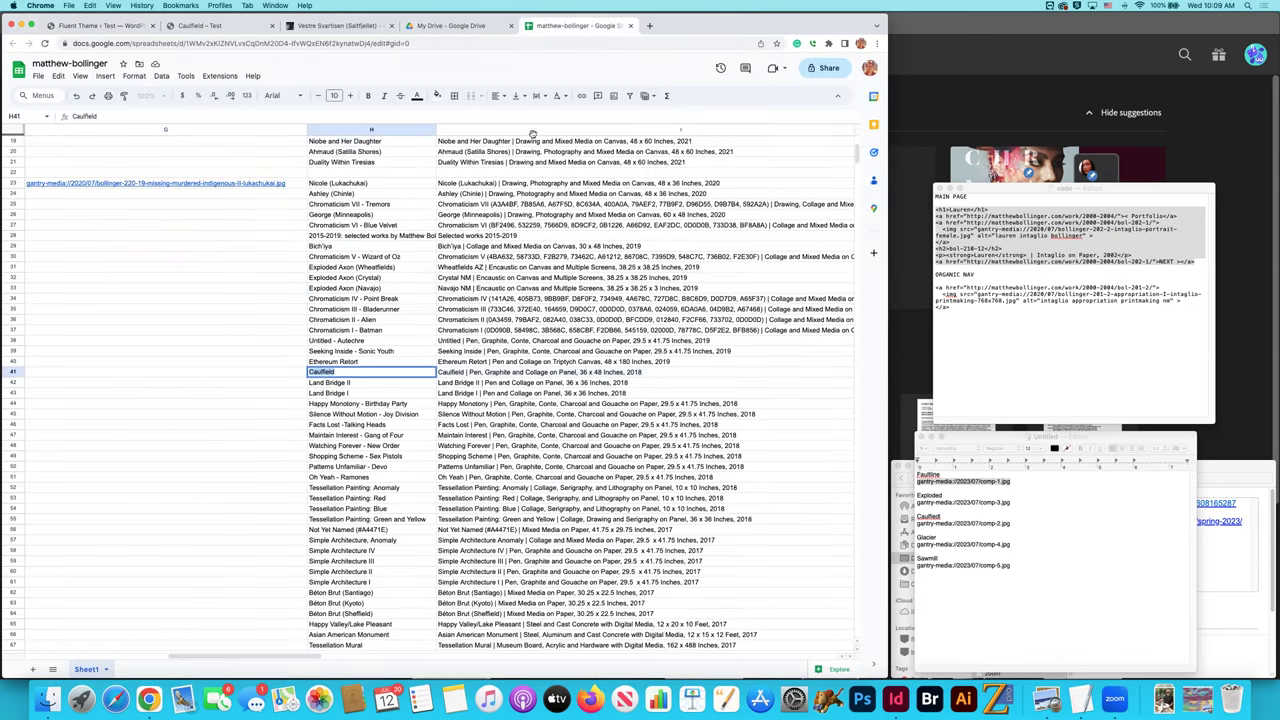
click(634, 373)
double_click(634, 373)
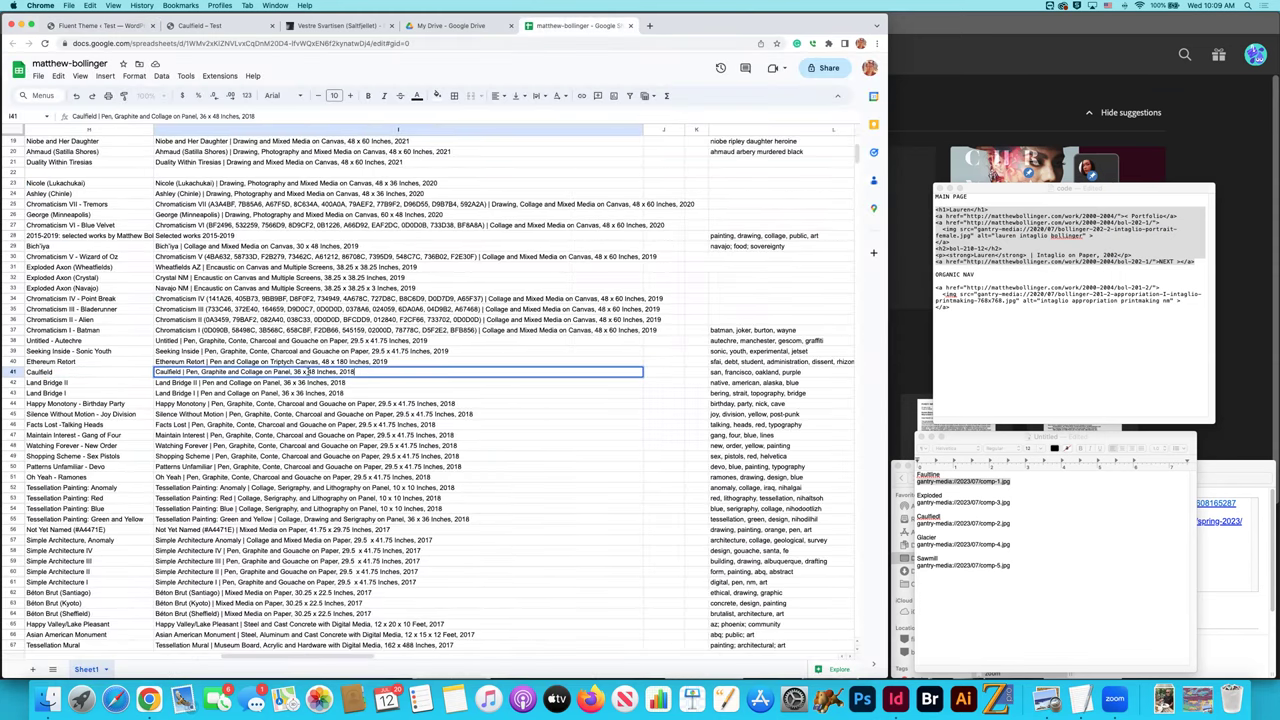
shift+click(200, 372)
shift+click(186, 371)
key(super+c)
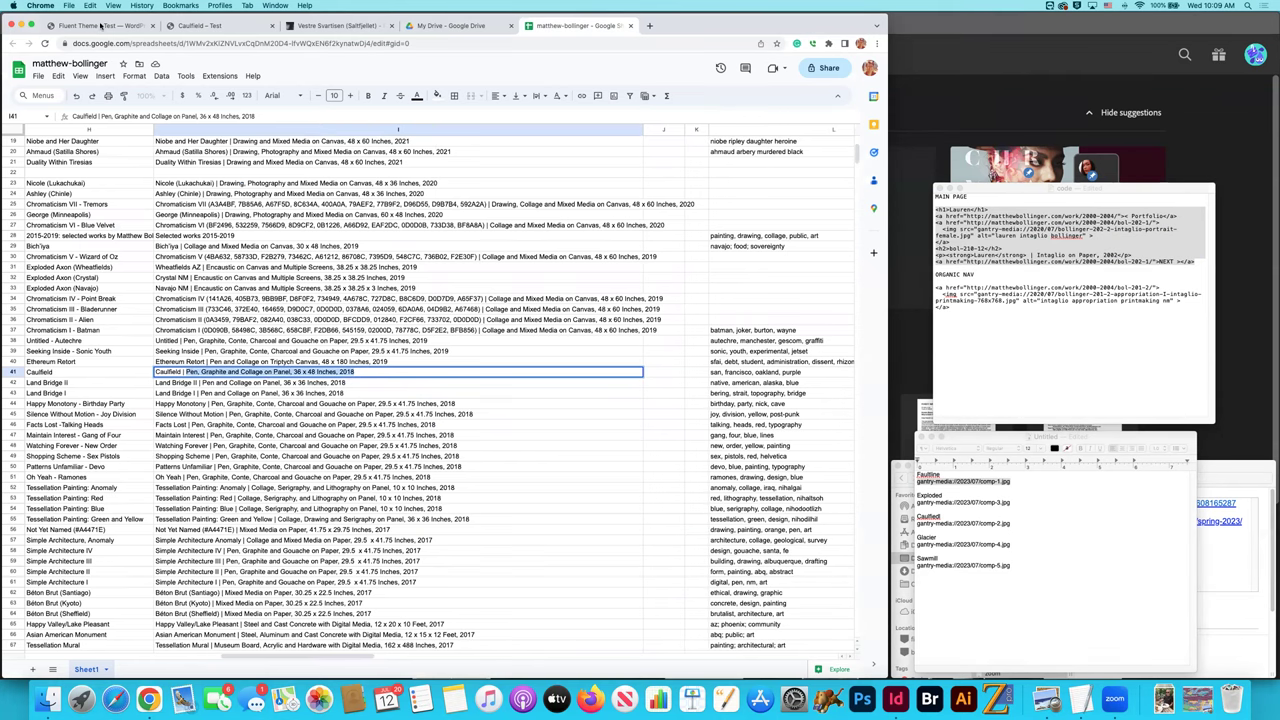
Replace "Intaglio on Paper, 2002" in the H2 Heading particle's HTML with "Pen, Graphite and Collage on Panel, 36 x 48 Inches, 2018".
click(100, 26)
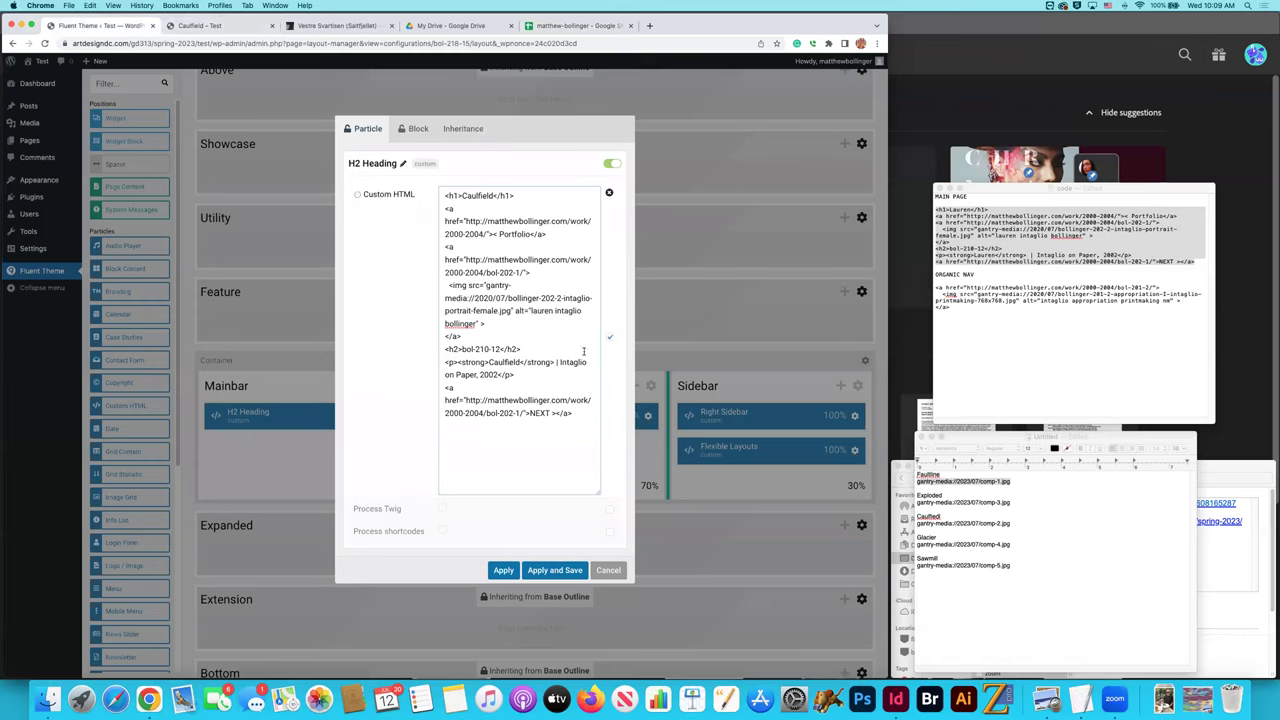
drag(560, 362, 496, 368)
key(super+v)
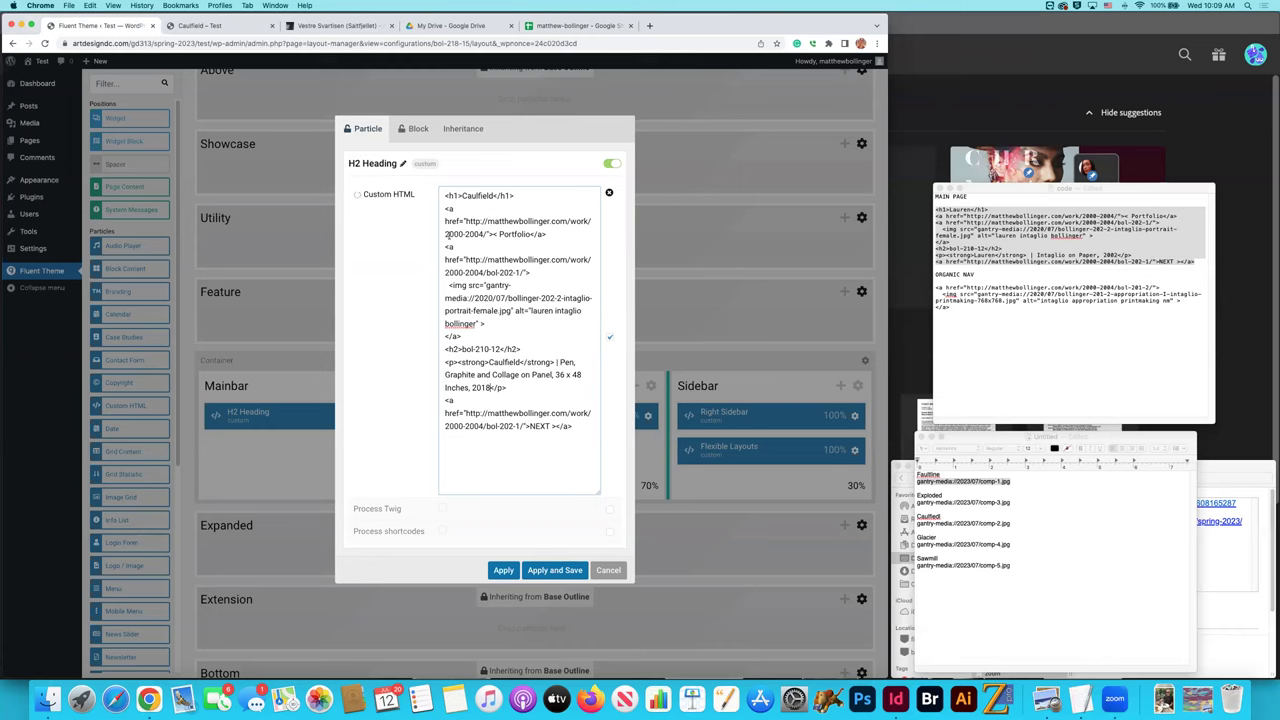
Copy the slug "bol-218-15" from the Caulfield row in the portfolio spreadsheet.
click(575, 26)
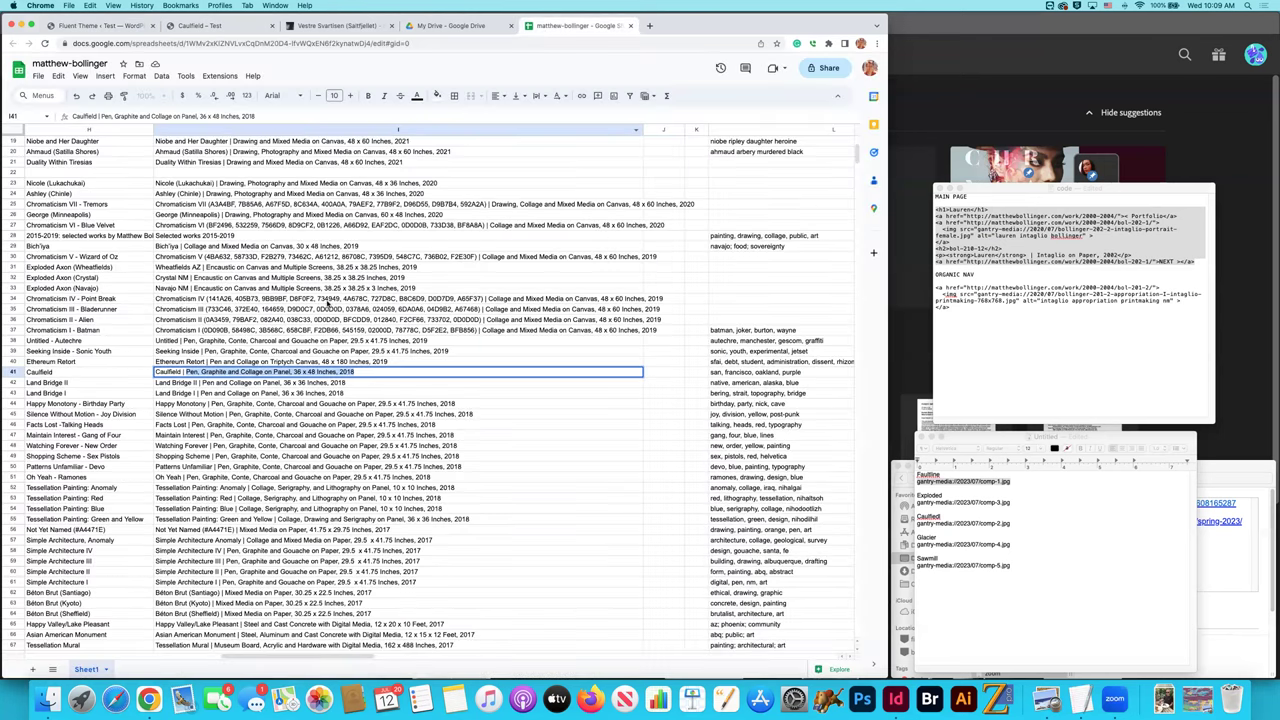
click(12, 372)
scroll(185, 372, left, 5)
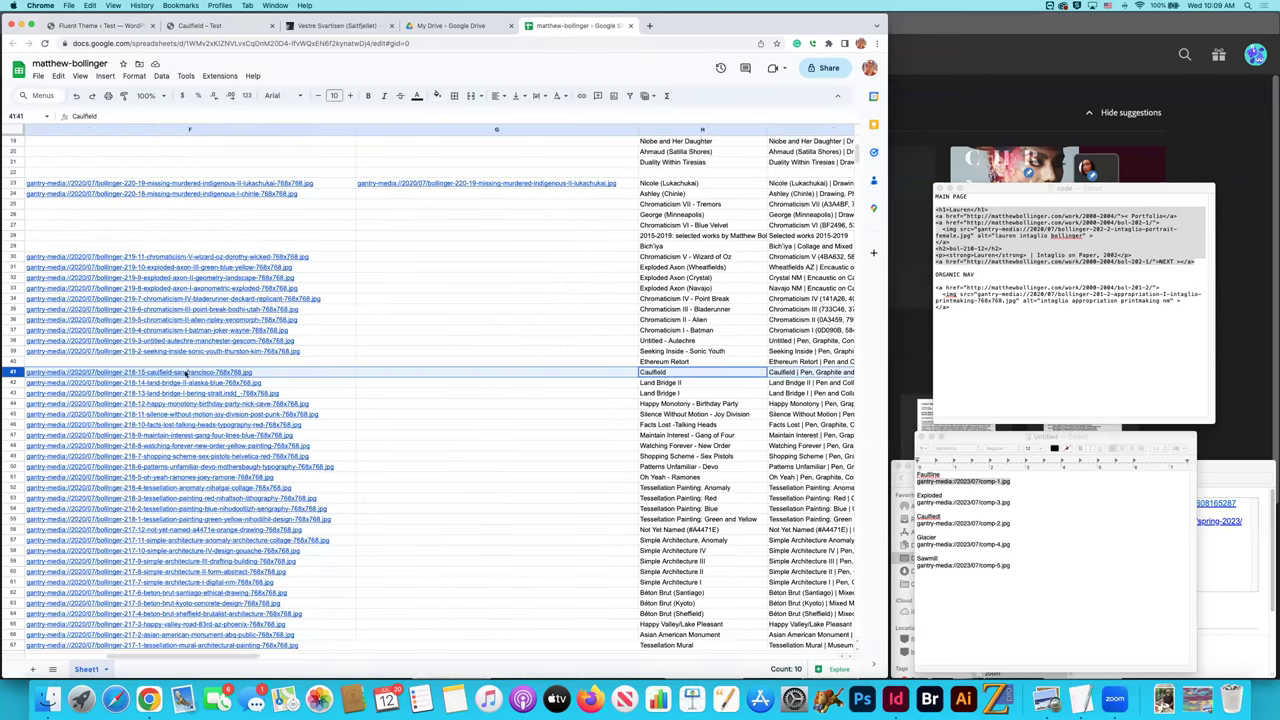
scroll(256, 372, left, 5)
click(252, 372)
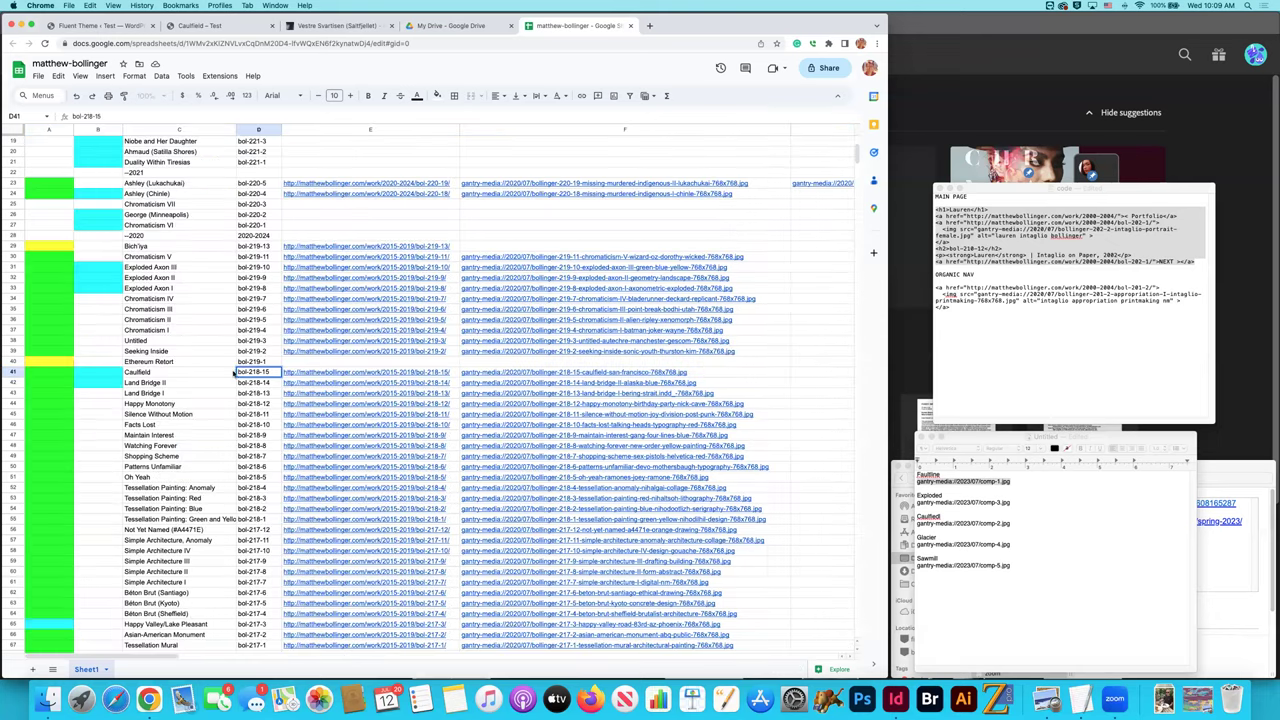
key(cmd+c)
Replace "bol-210-12" in the h2 tag of the H2 Heading particle's HTML with "bol-218-15".
click(450, 25)
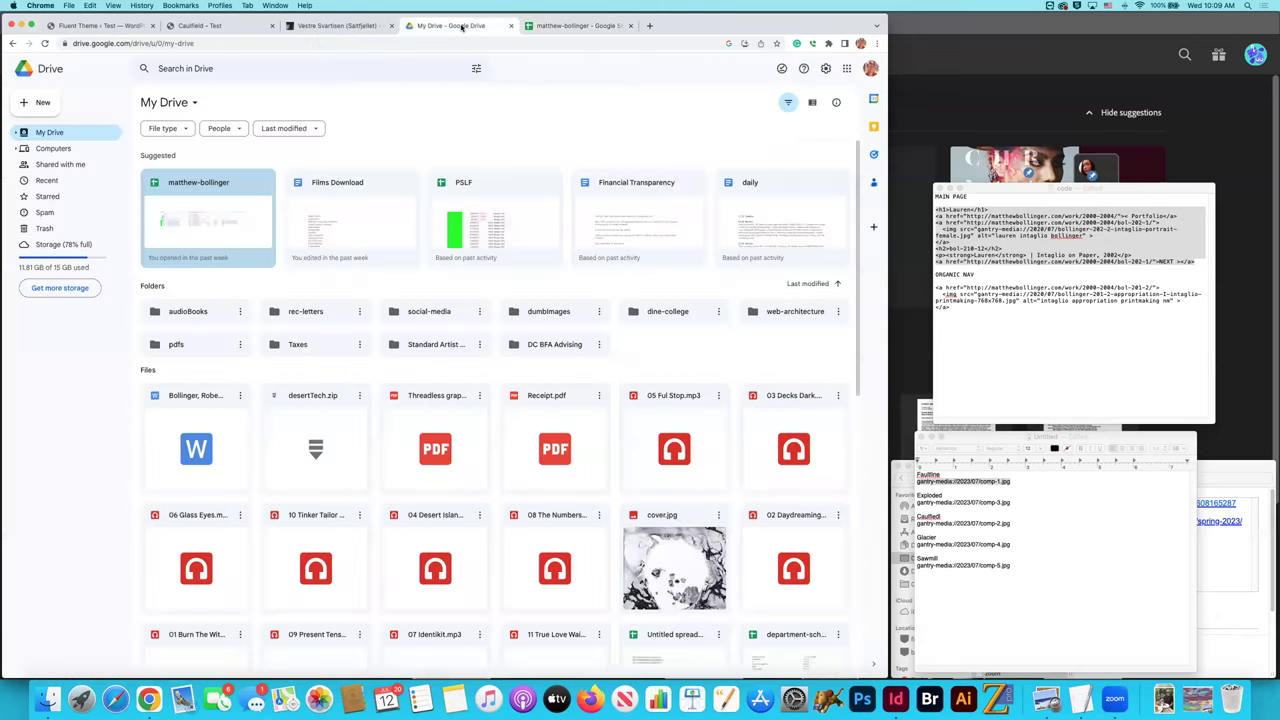
click(122, 26)
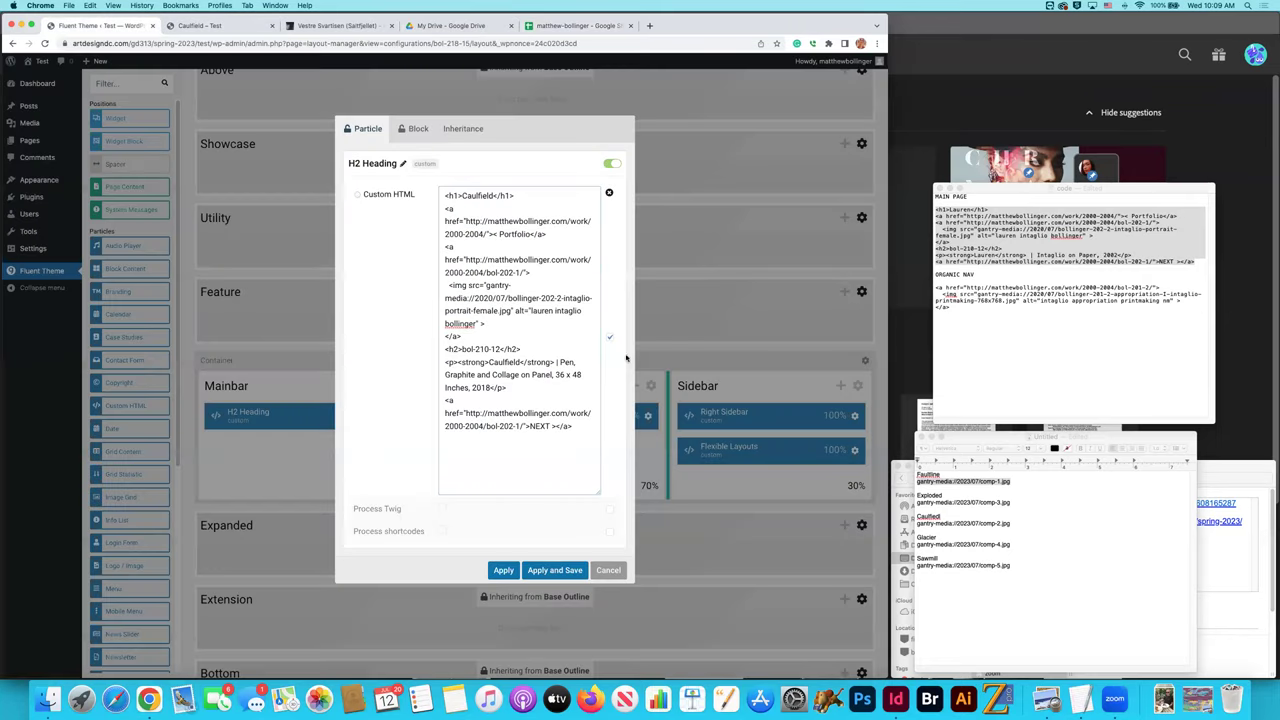
drag(462, 348, 499, 348)
key(super+v)
Copy the Exploded Axon III page's address and use it as the NEXT link's href in the H2 Heading particle's HTML.
click(210, 24)
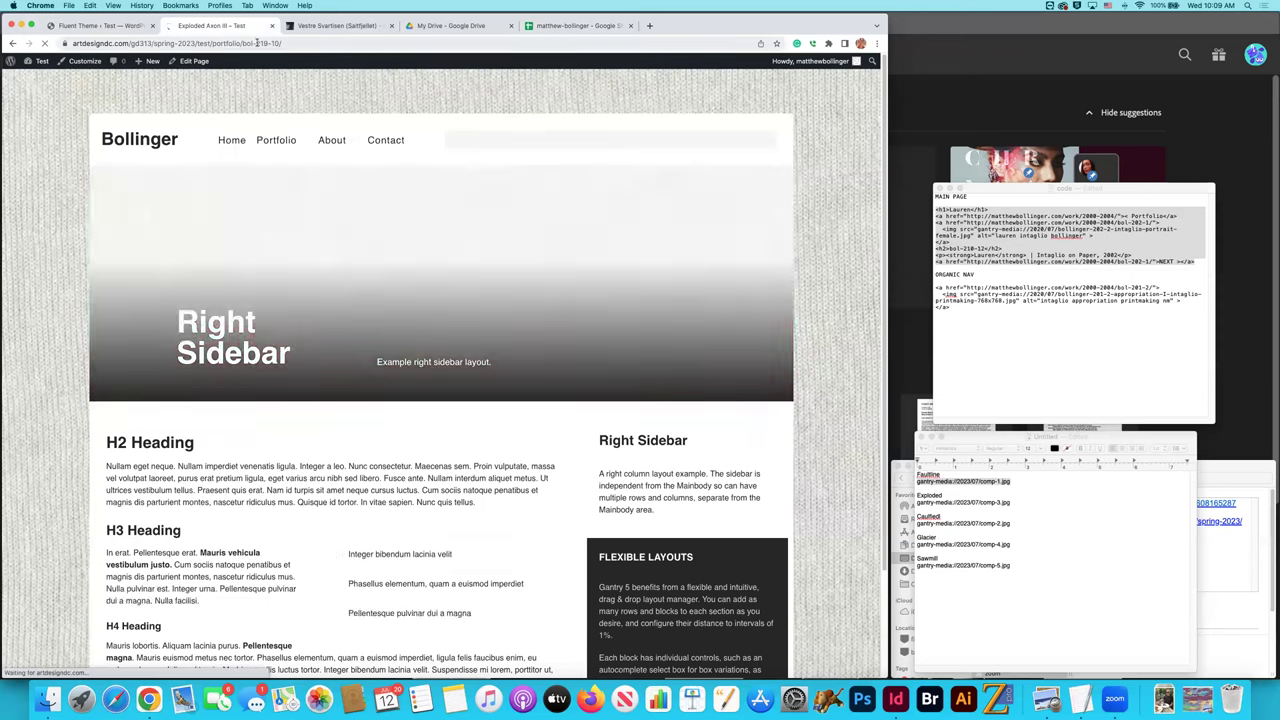
key(super+l)
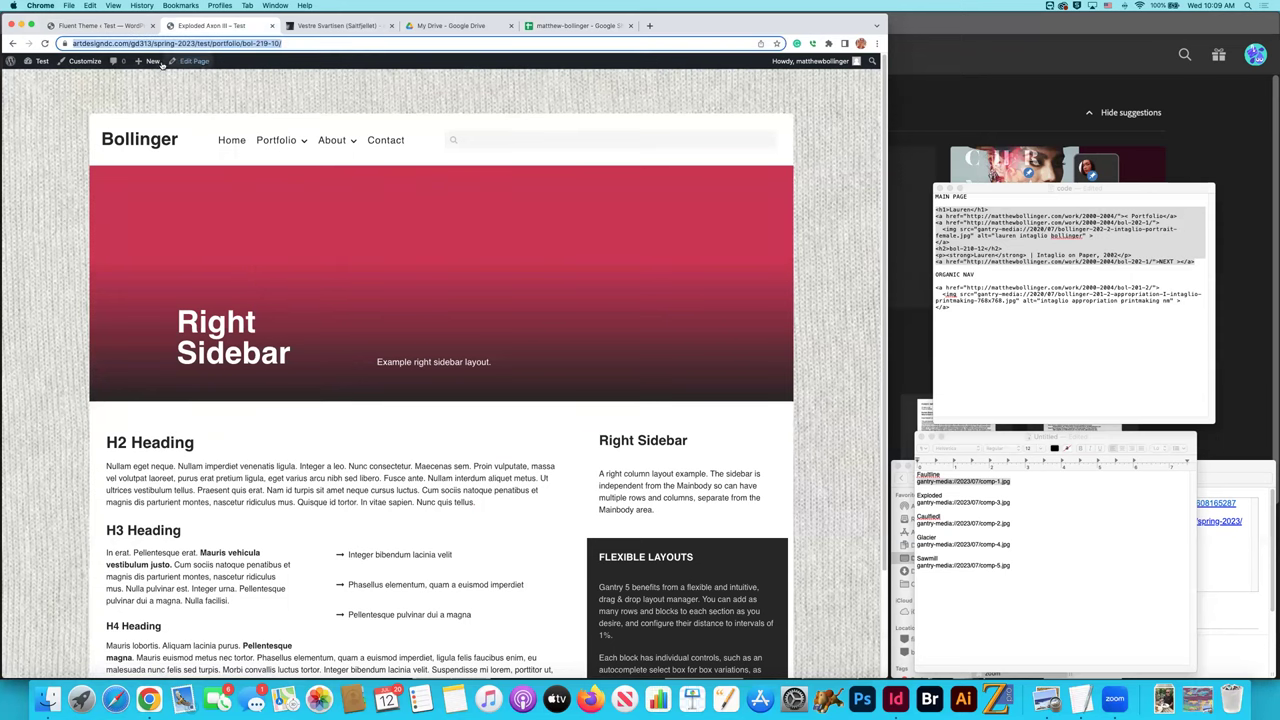
key(ctrl+shift+Tab)
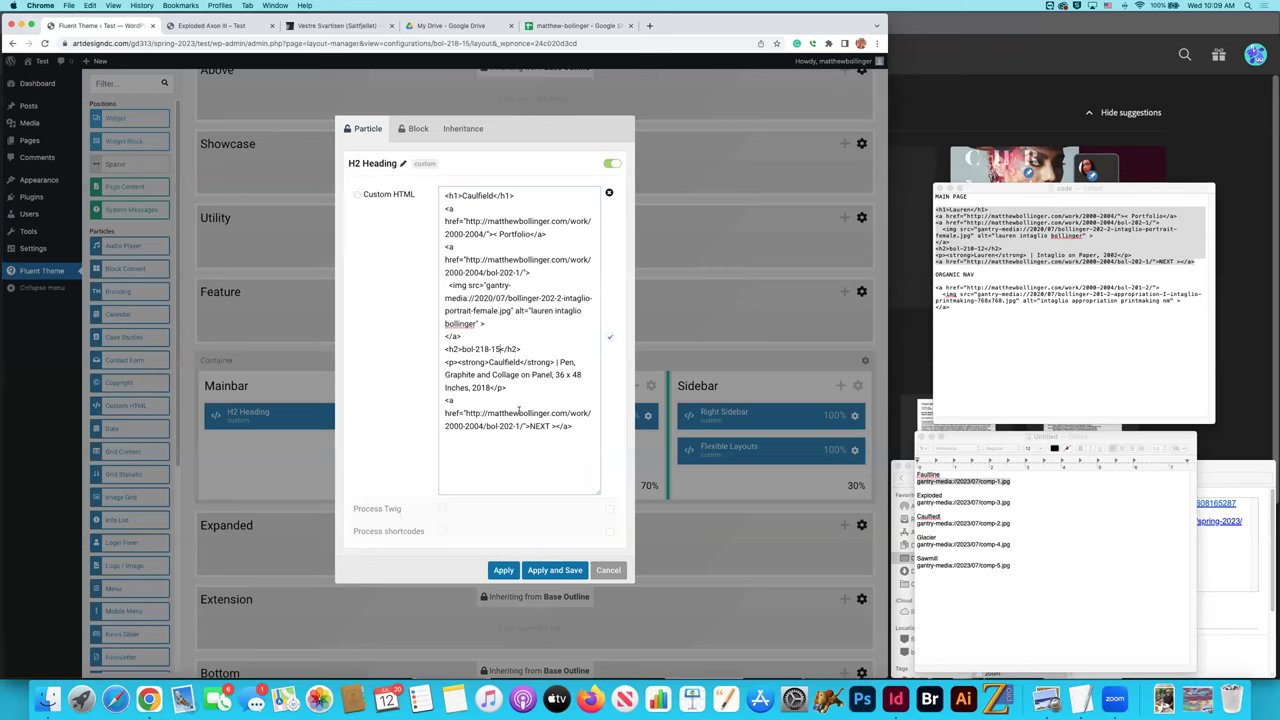
drag(466, 413, 521, 426)
key(super+v)
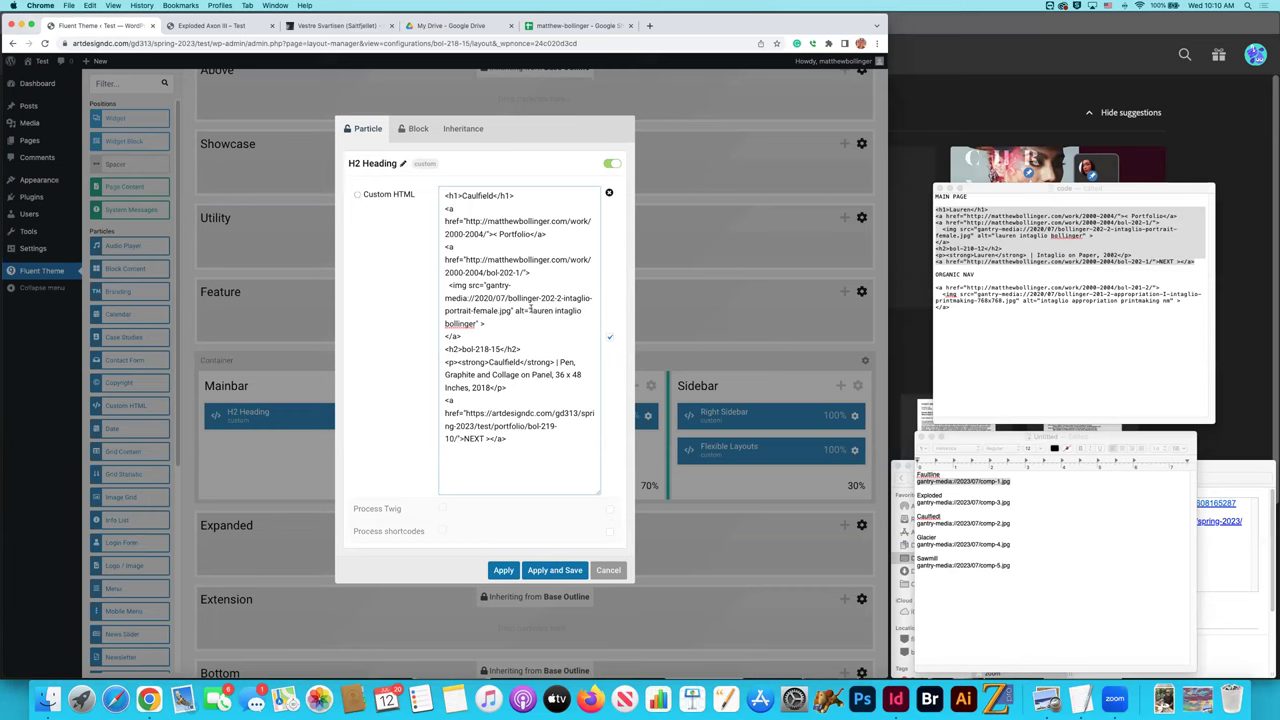
Replace the image's alt text in the particle's HTML with "san francisco collage memory".
drag(531, 311, 481, 321)
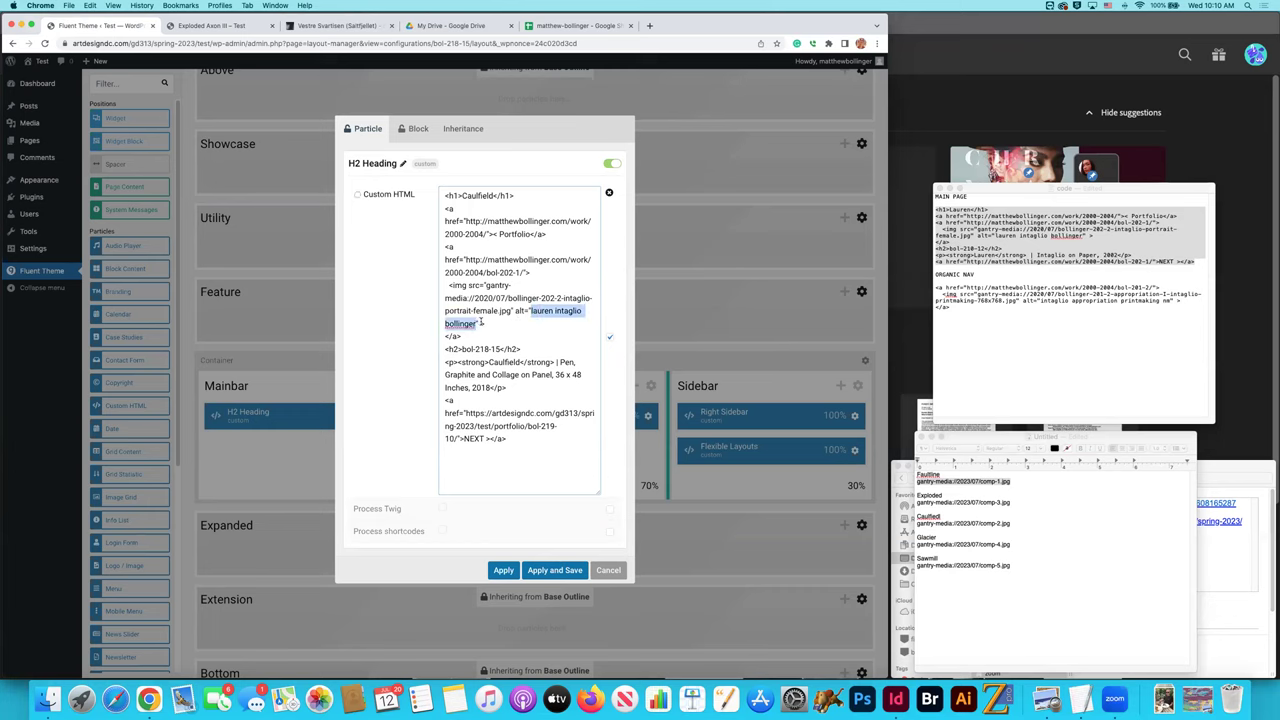
text(san)
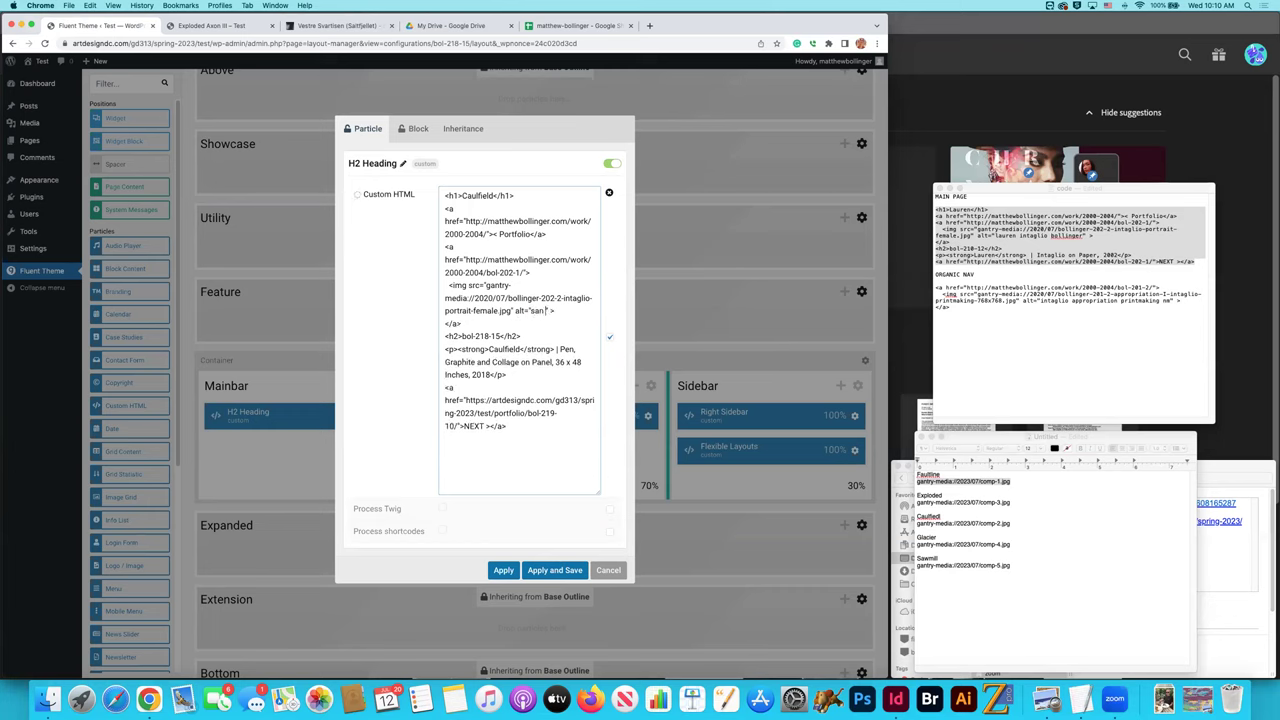
text( francisco collage)
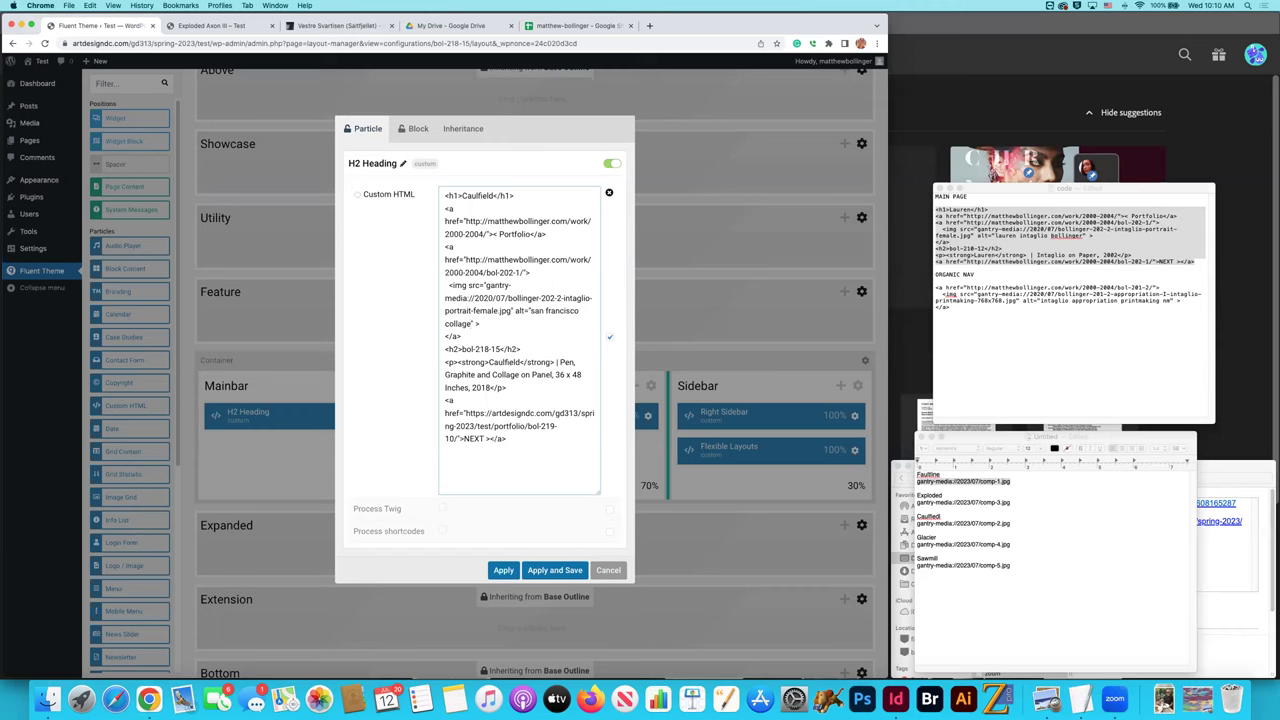
text( memory)
Replace the img src with Caulfield's path from the text notes, "gantry-media://2023/07/comp-2.jpg".
click(940, 517)
drag(1012, 524, 911, 527)
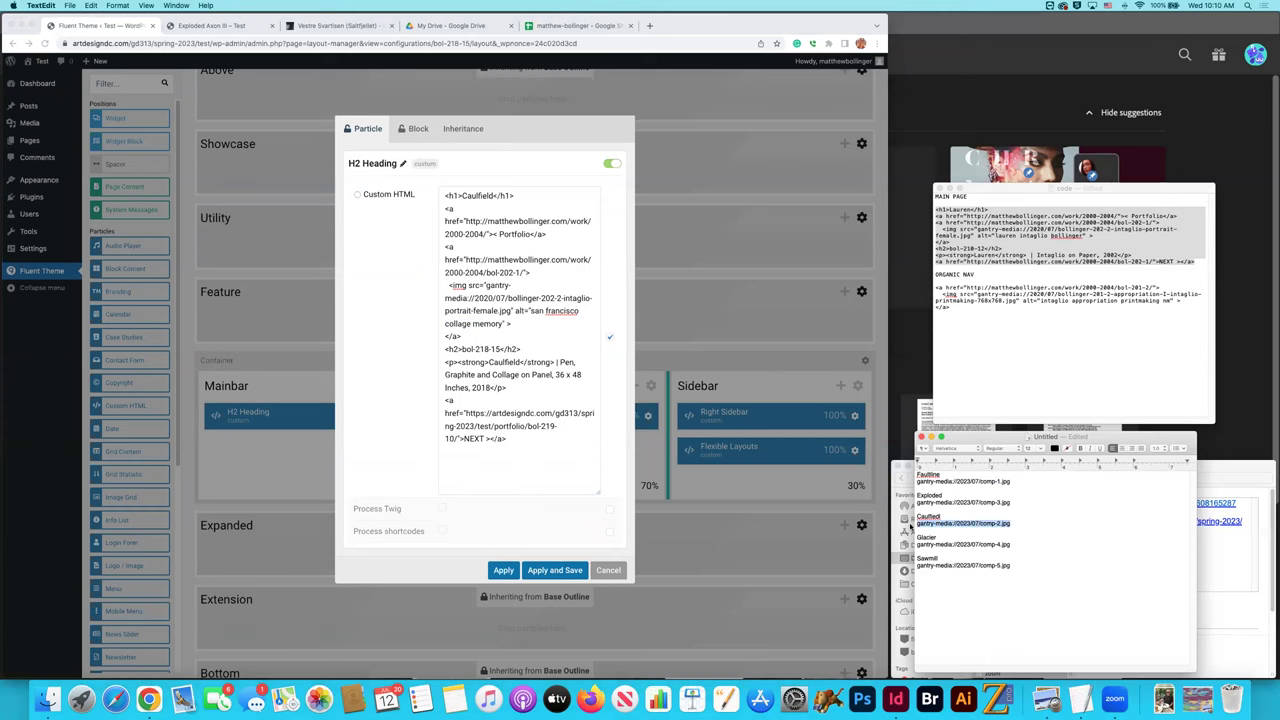
click(488, 286)
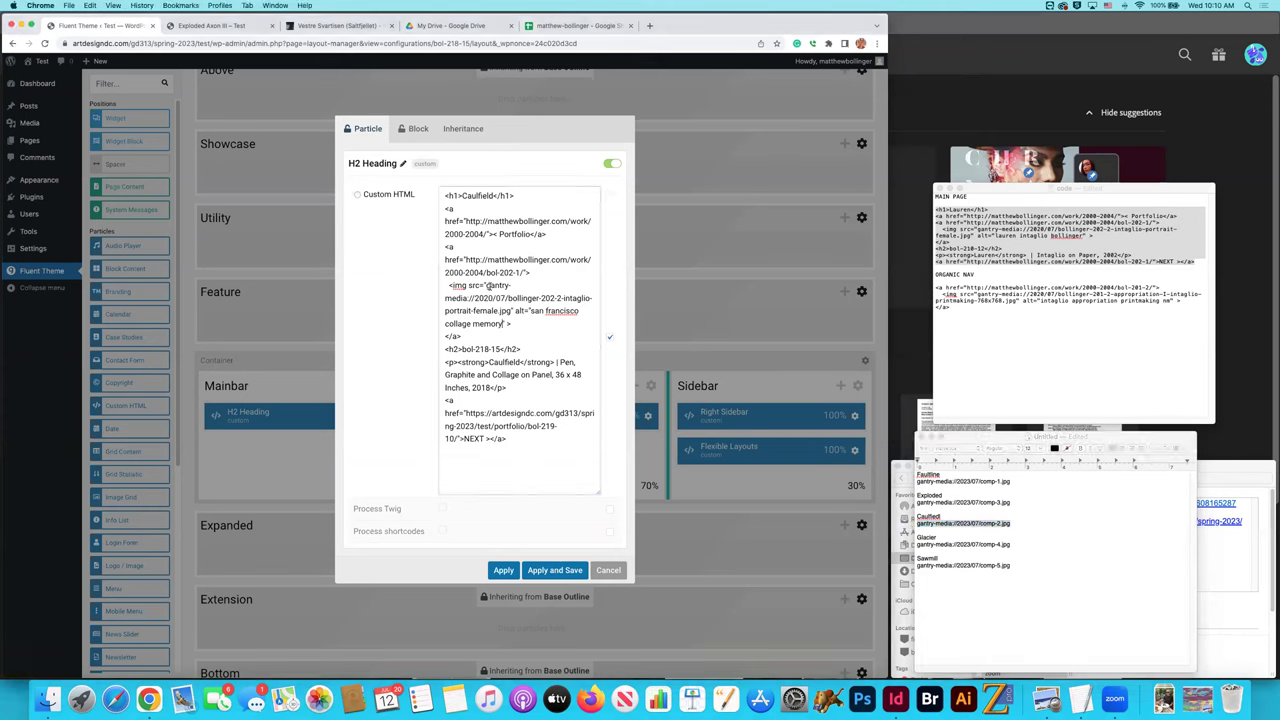
drag(487, 286, 510, 311)
key(super+v)
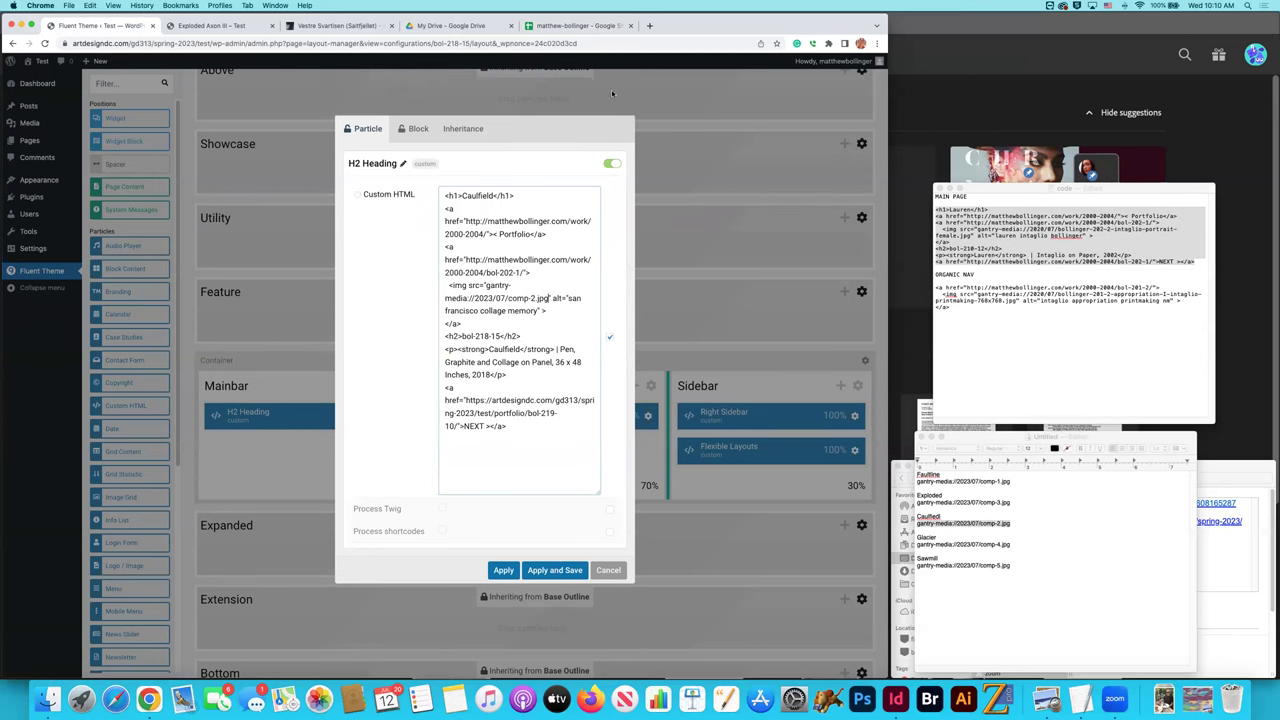
Copy the full address of the Exploded Axon III page, ending in portfolio/bol-219-10/.
click(570, 25)
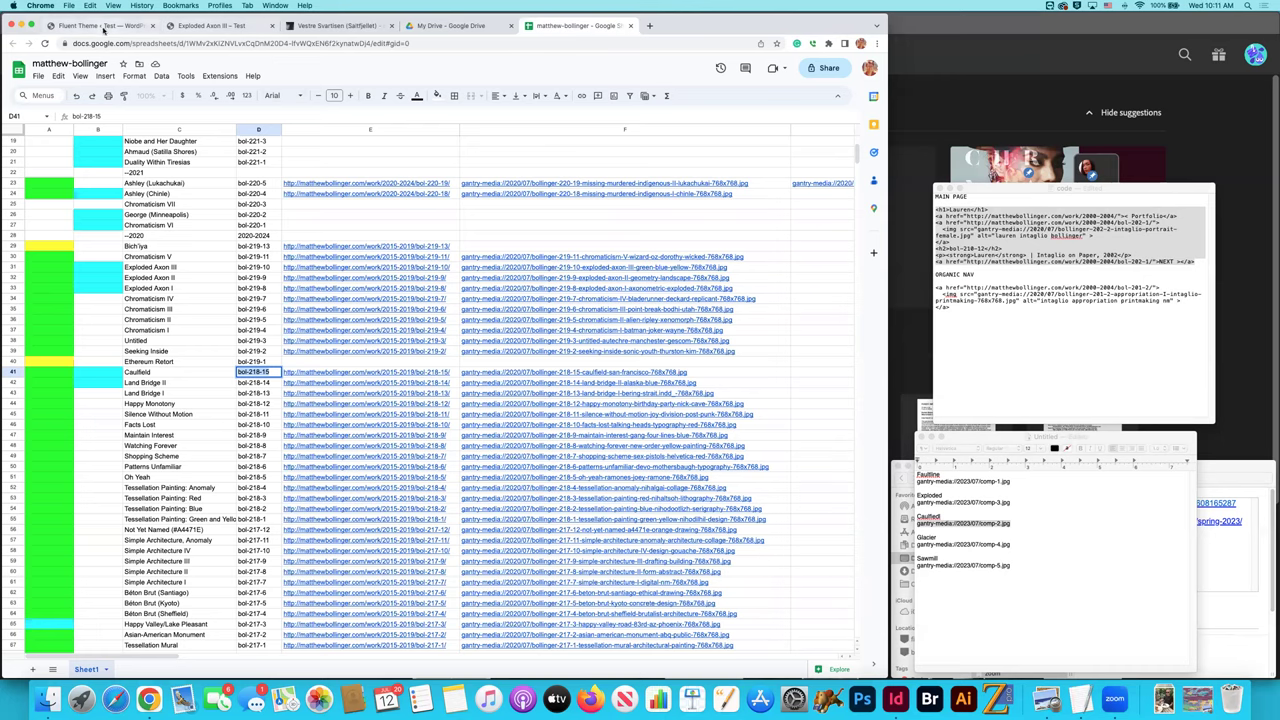
click(104, 25)
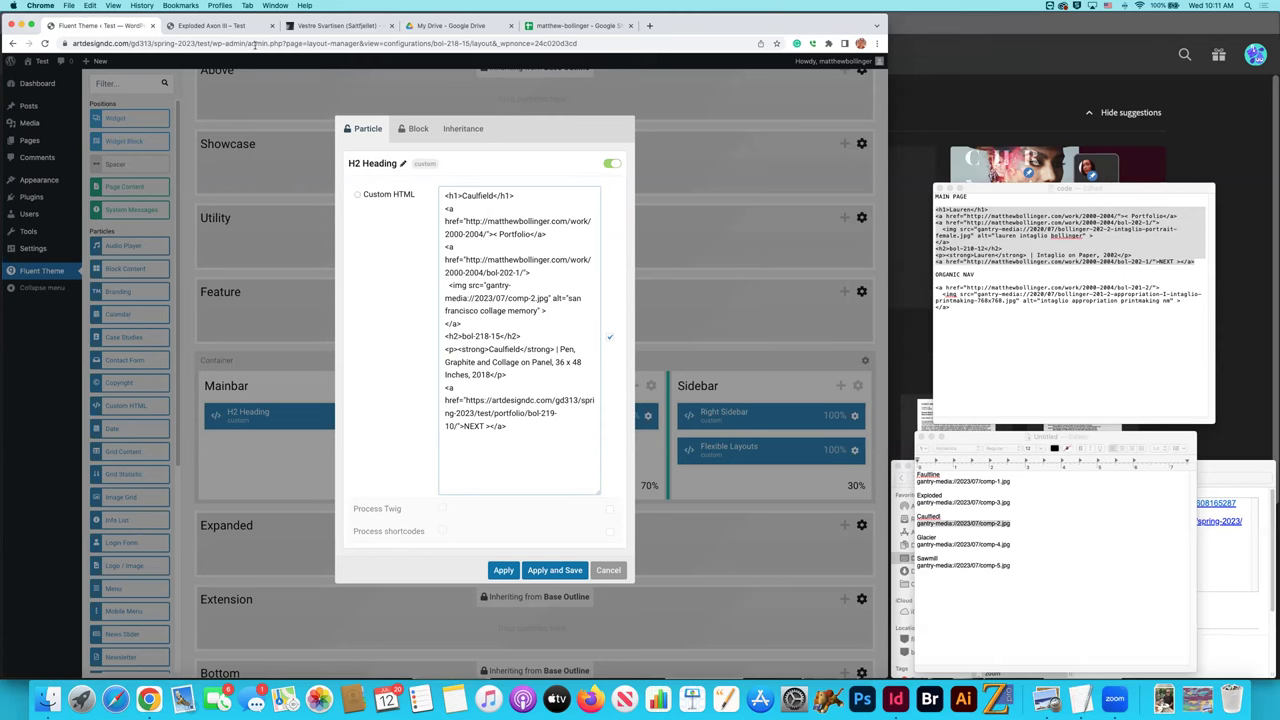
click(215, 27)
drag(314, 43, 70, 44)
key(super+c)
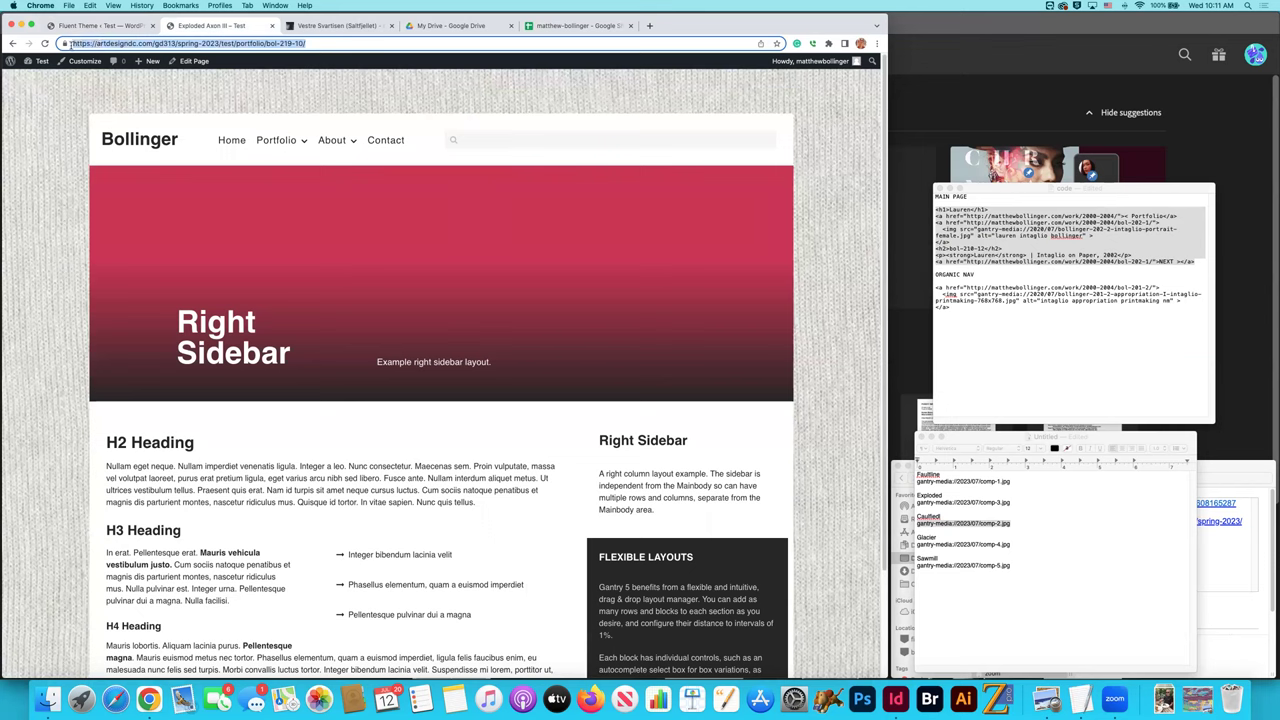
mouse_move(290, 141)
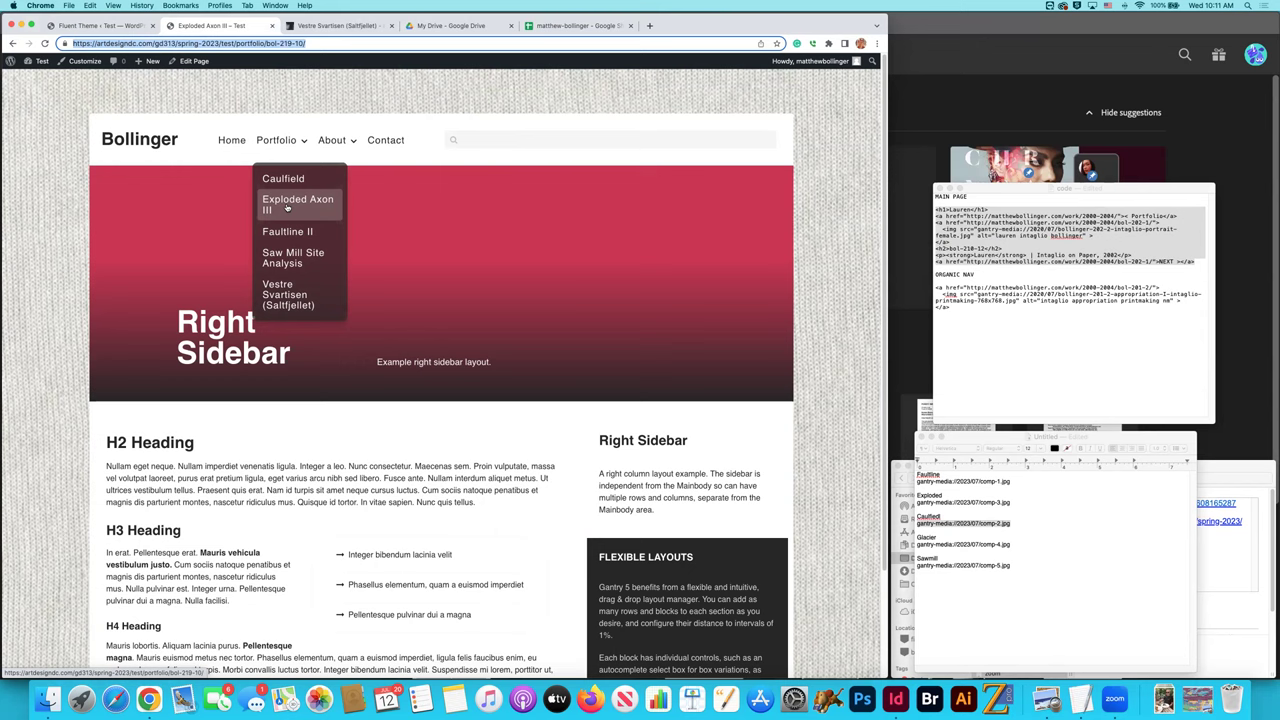
click(575, 25)
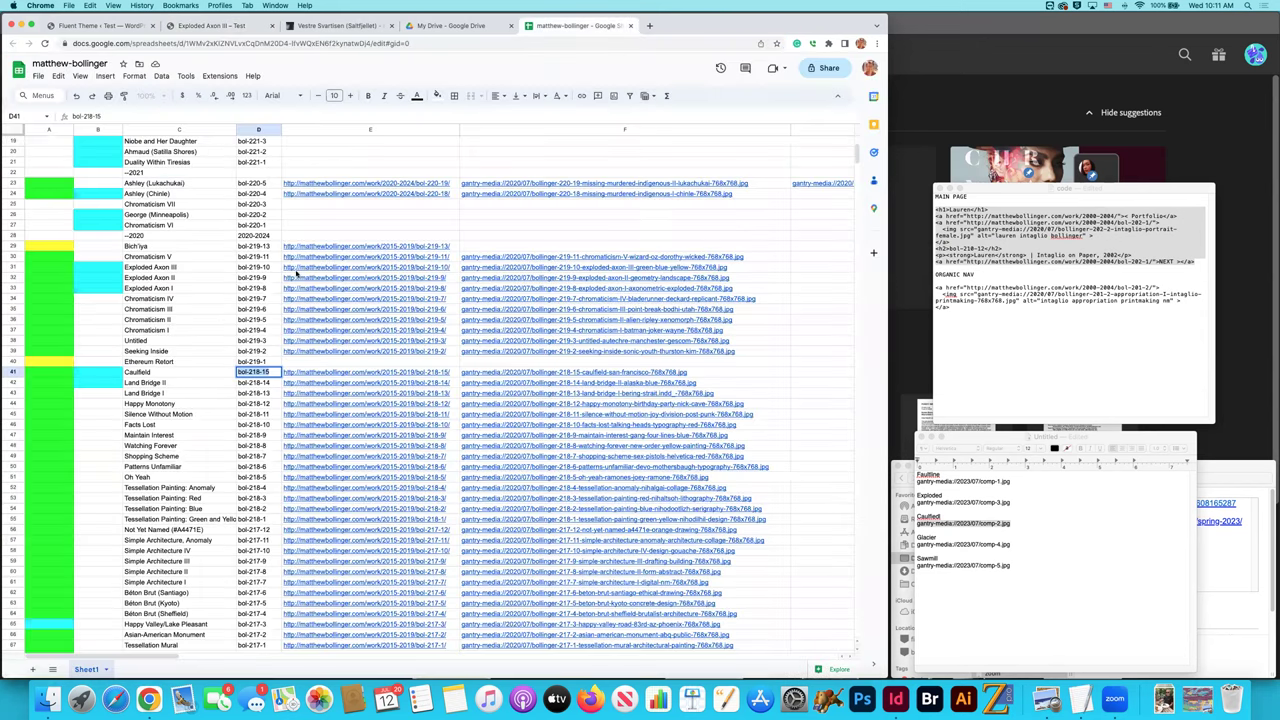
scroll(218, 485, down, 20)
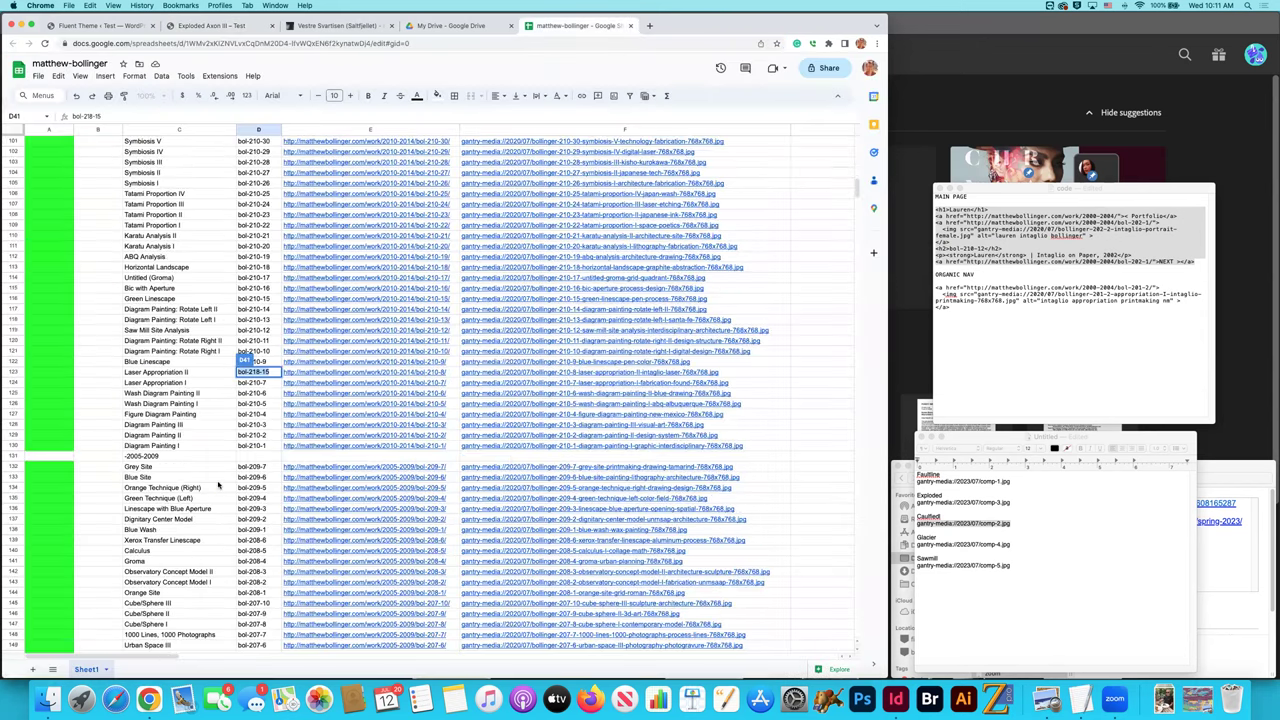
scroll(218, 485, up, 20)
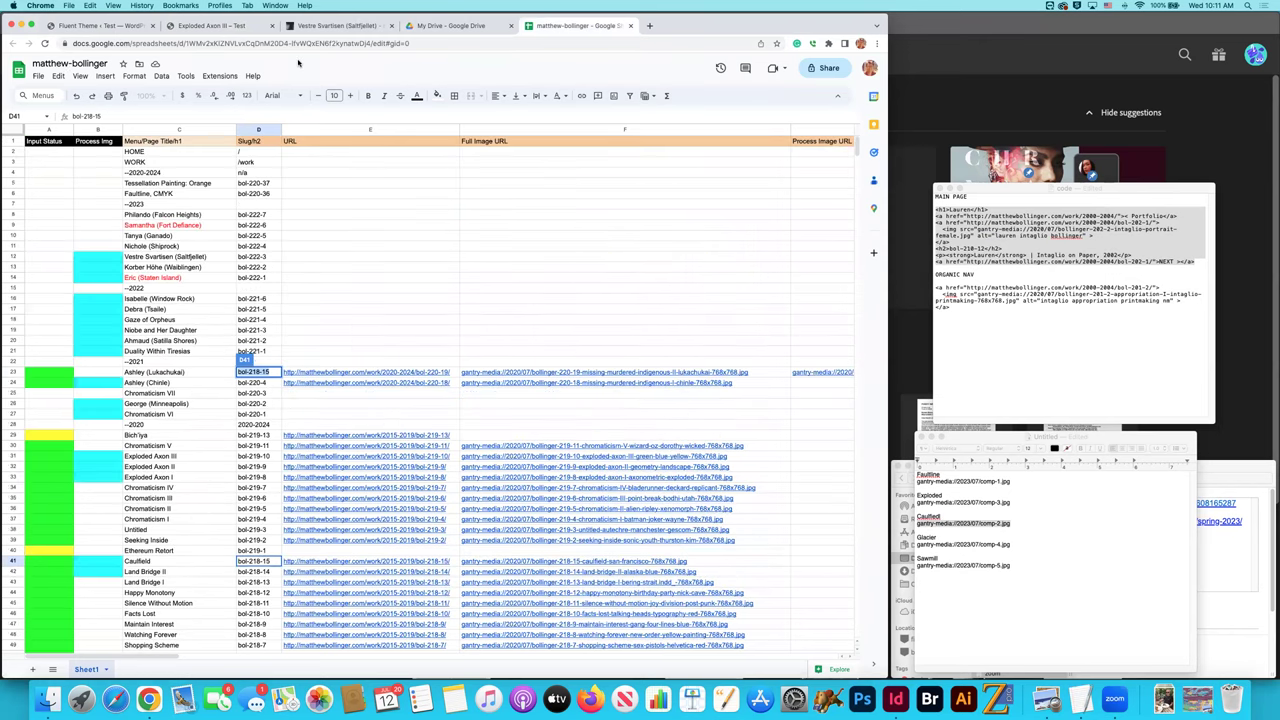
click(210, 25)
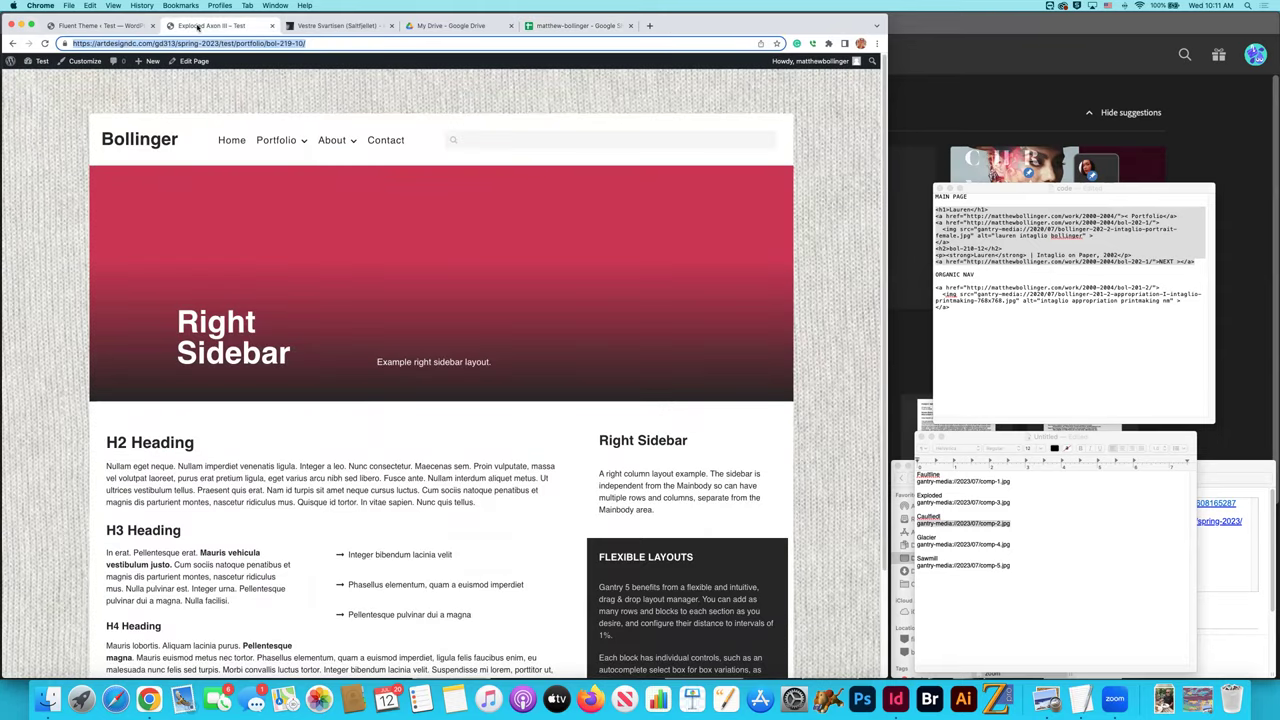
click(100, 25)
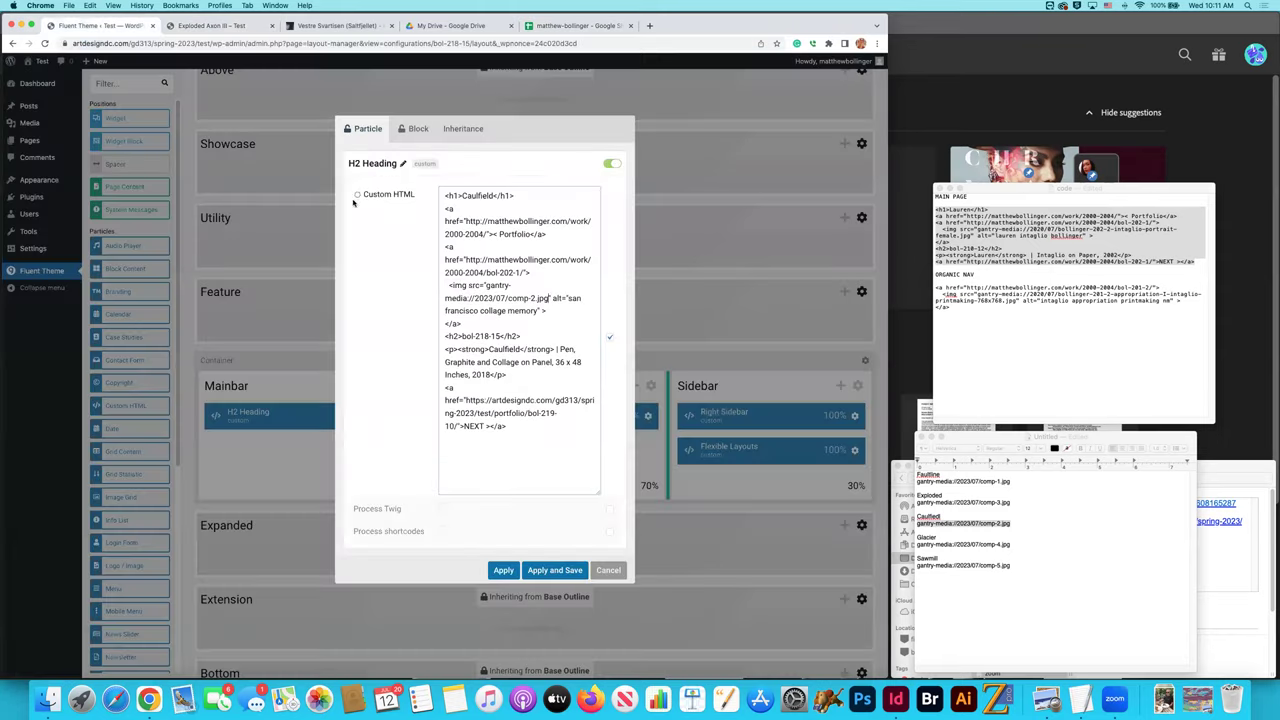
drag(465, 258, 520, 271)
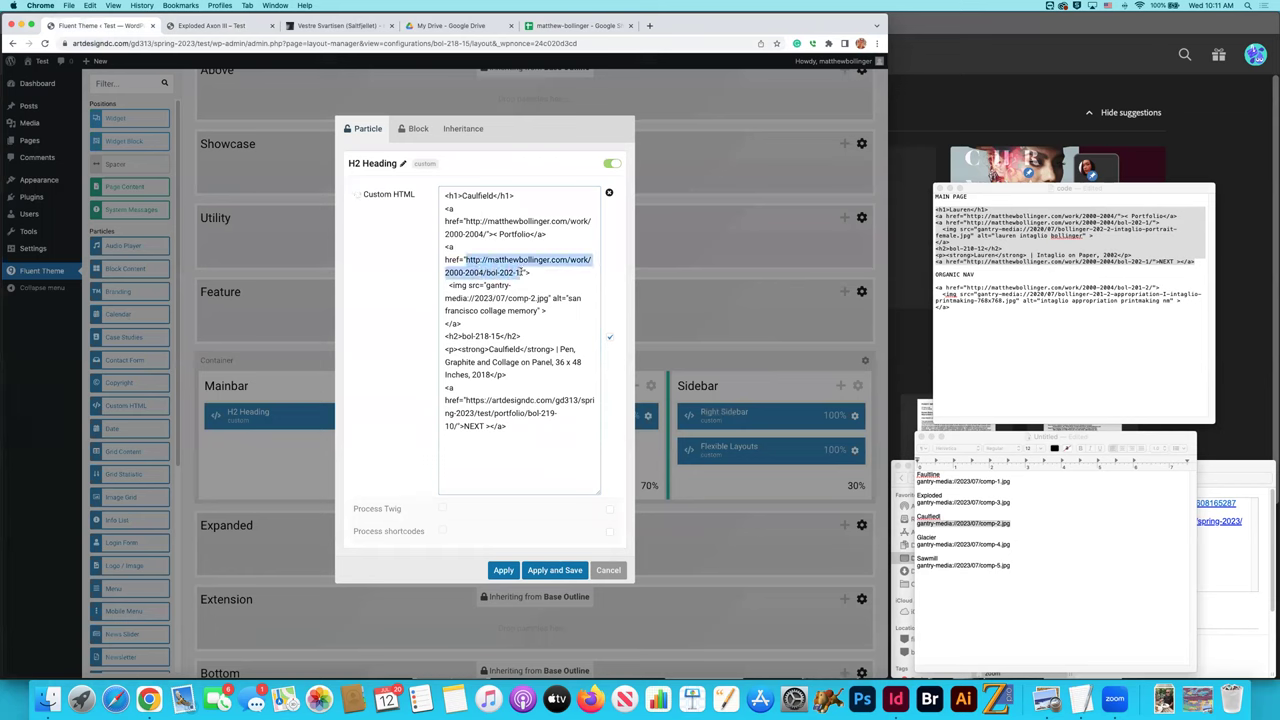
key(super+v)
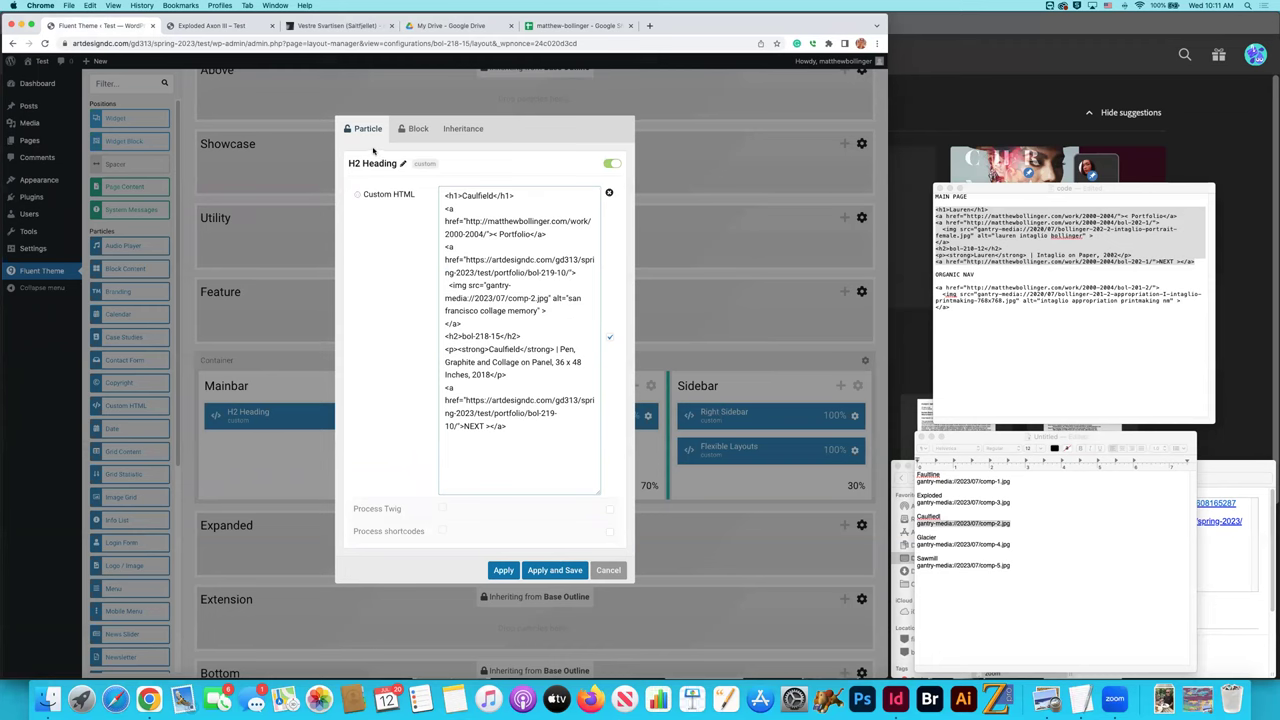
Open the site's Portfolio page and copy its address, artdesigndc.com/gd313/spring-2023/test/portfolio/.
click(210, 25)
click(277, 140)
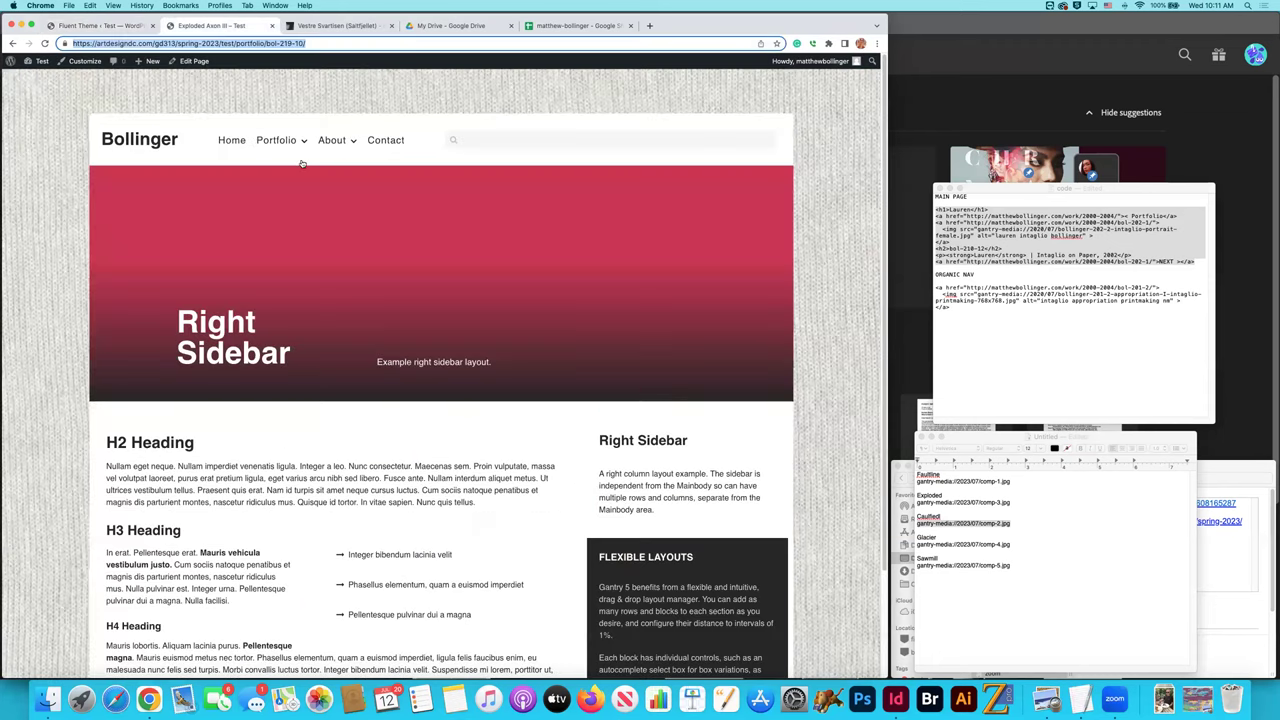
key(super+l)
key(super+c)
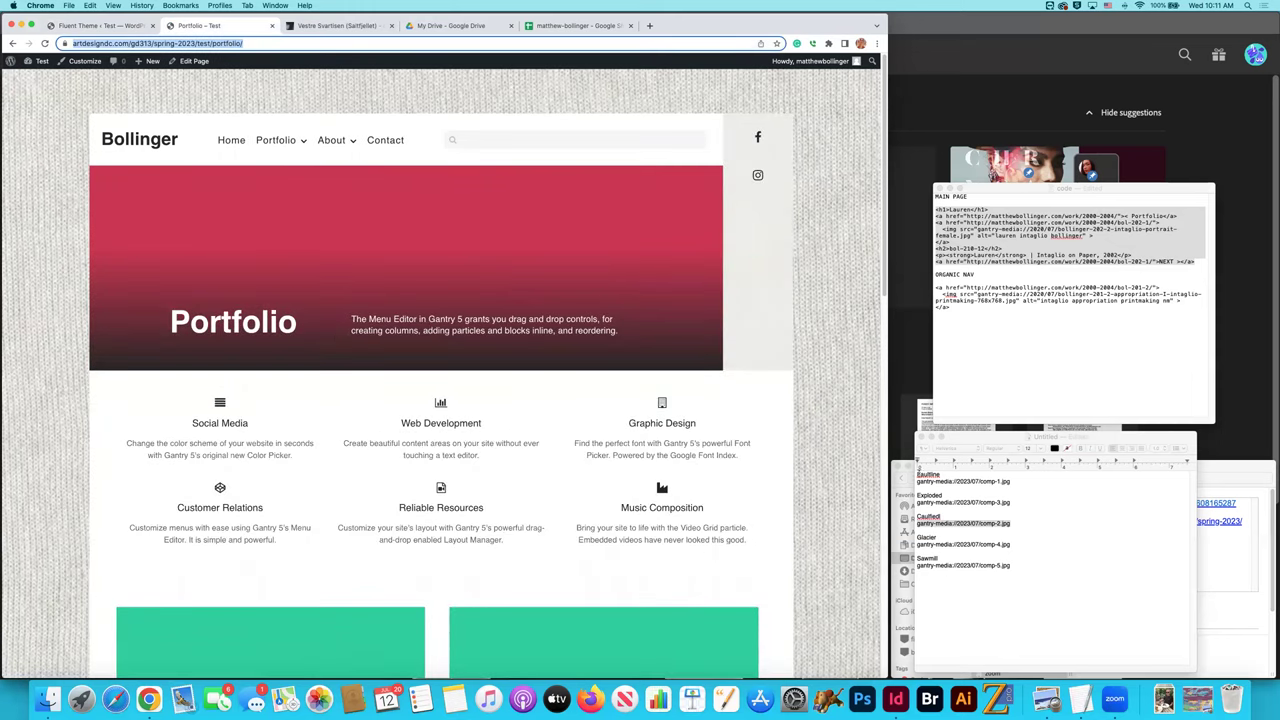
click(917, 474)
key(super+v)
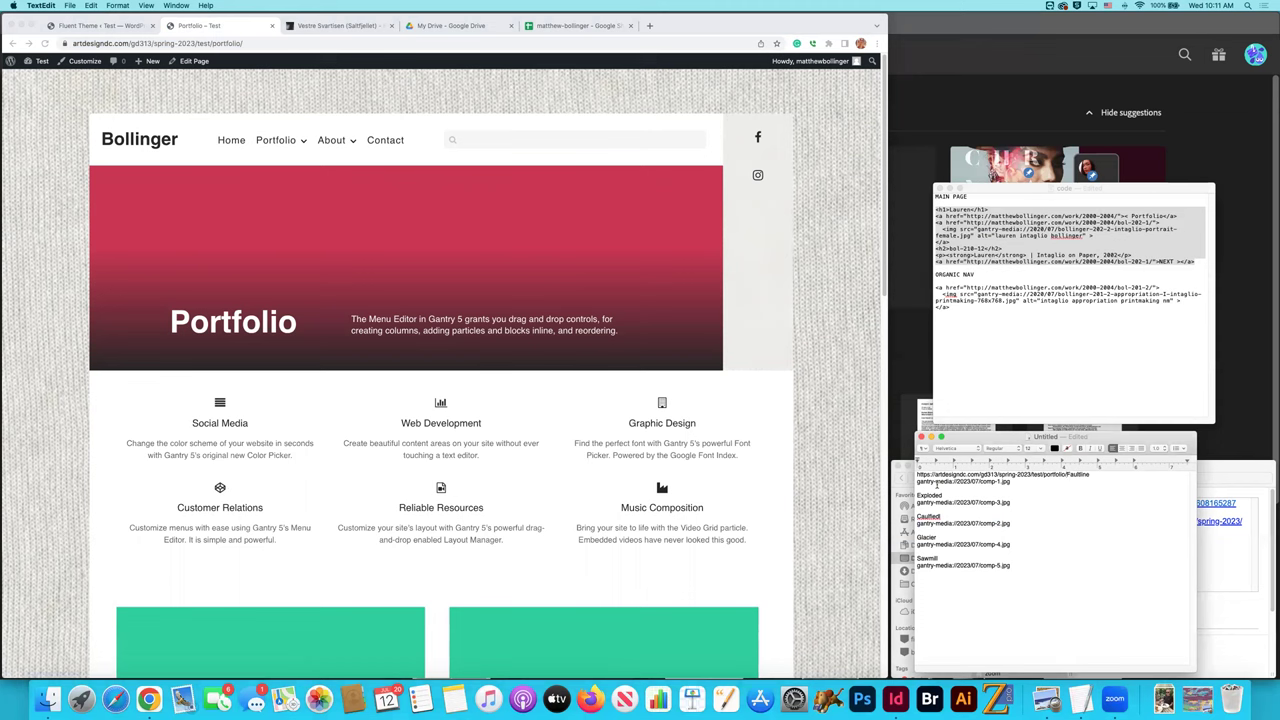
key(Return)
key(Return)
drag(1061, 478, 931, 479)
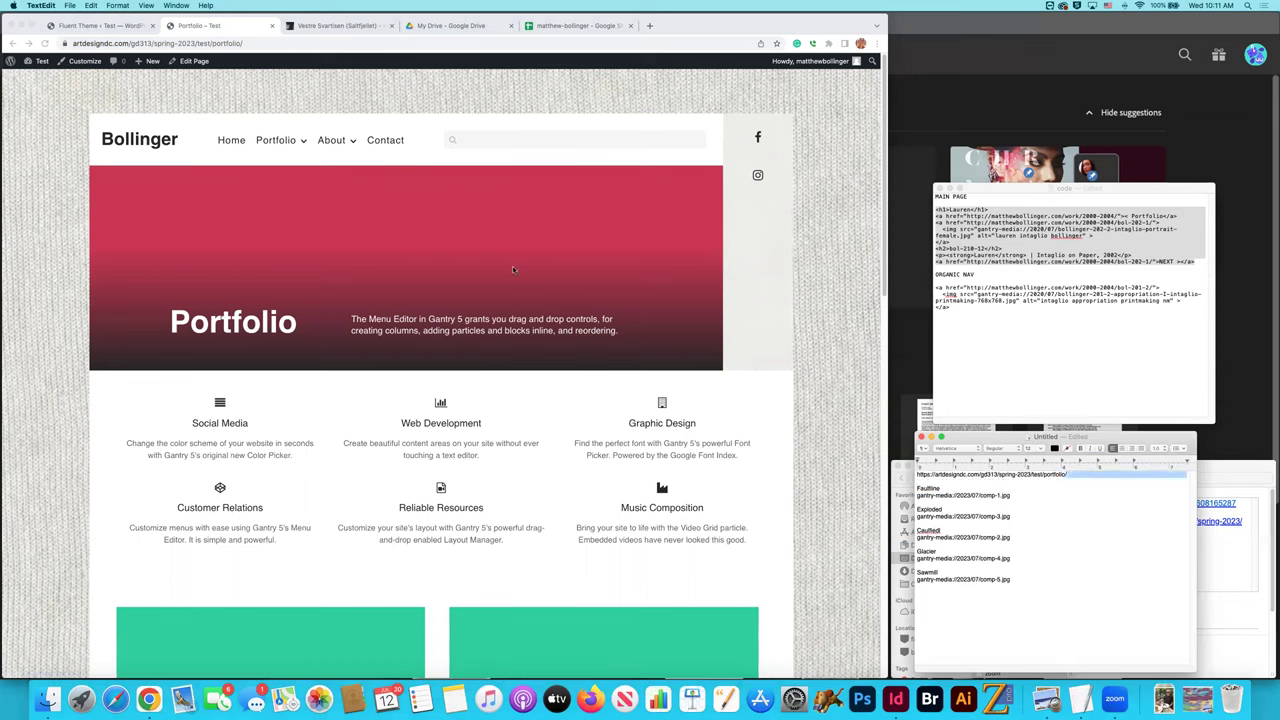
click(111, 26)
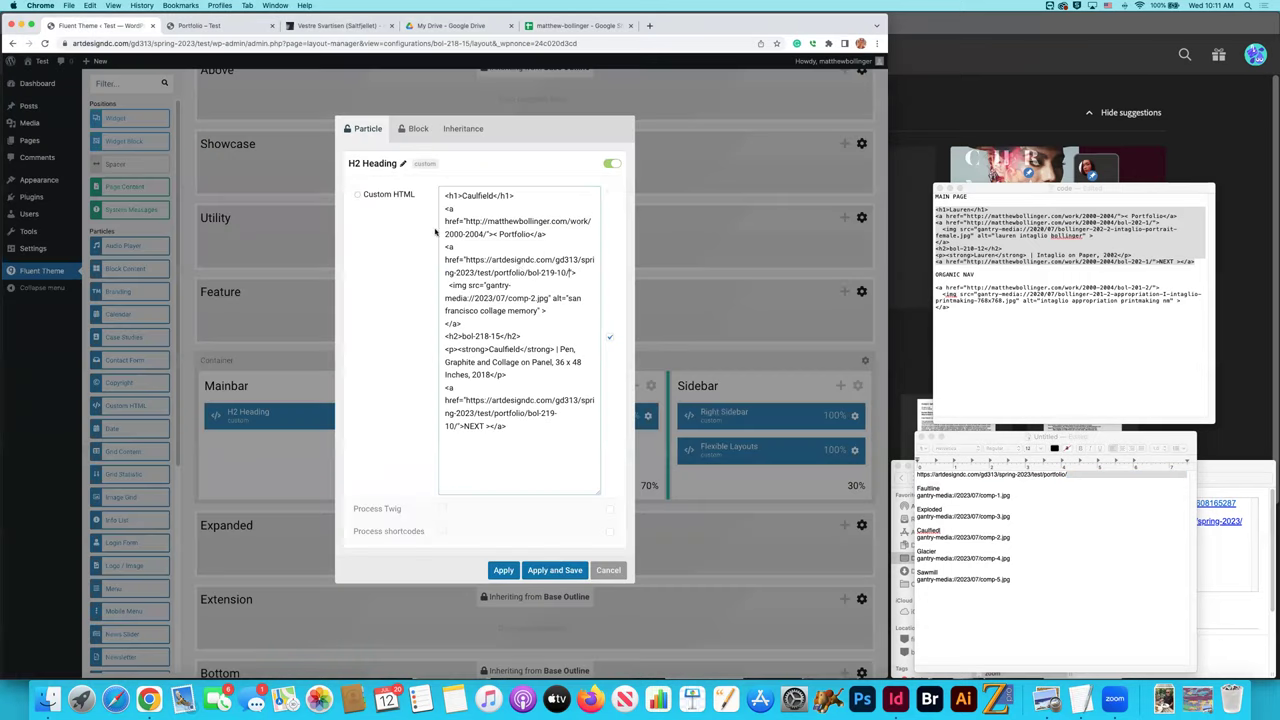
drag(466, 221, 484, 234)
key(ctrl+v)
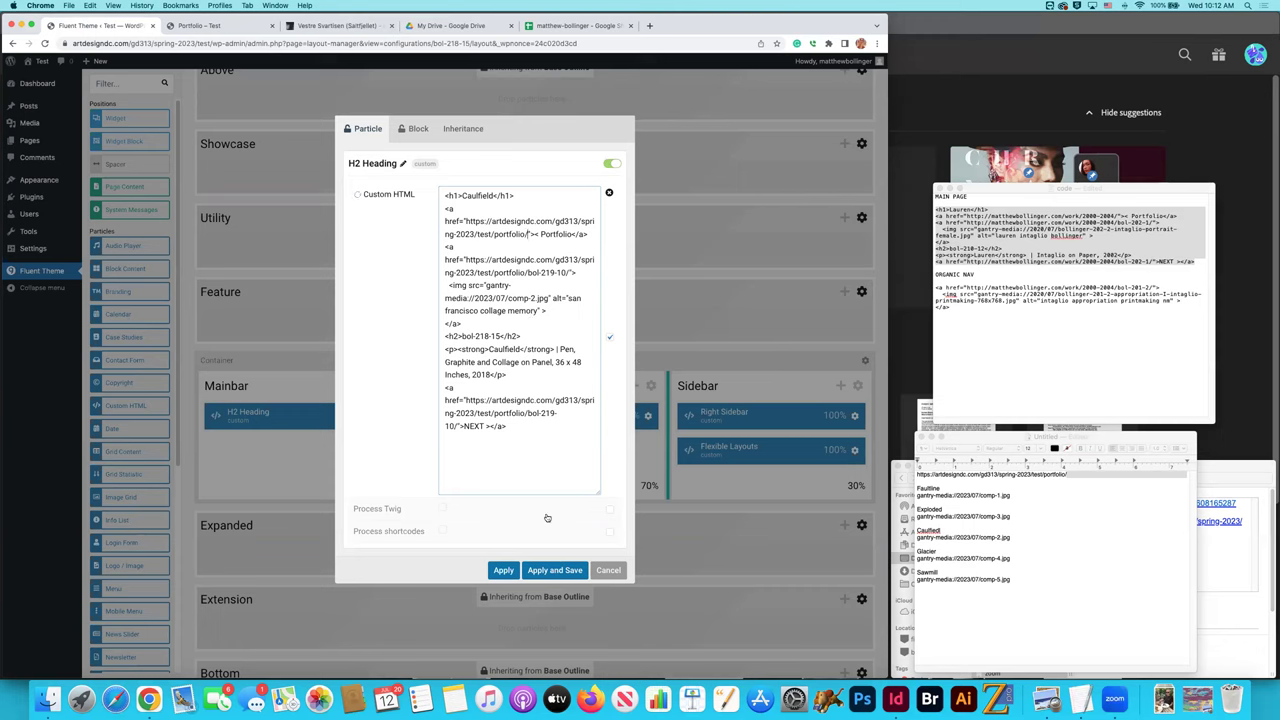
click(560, 570)
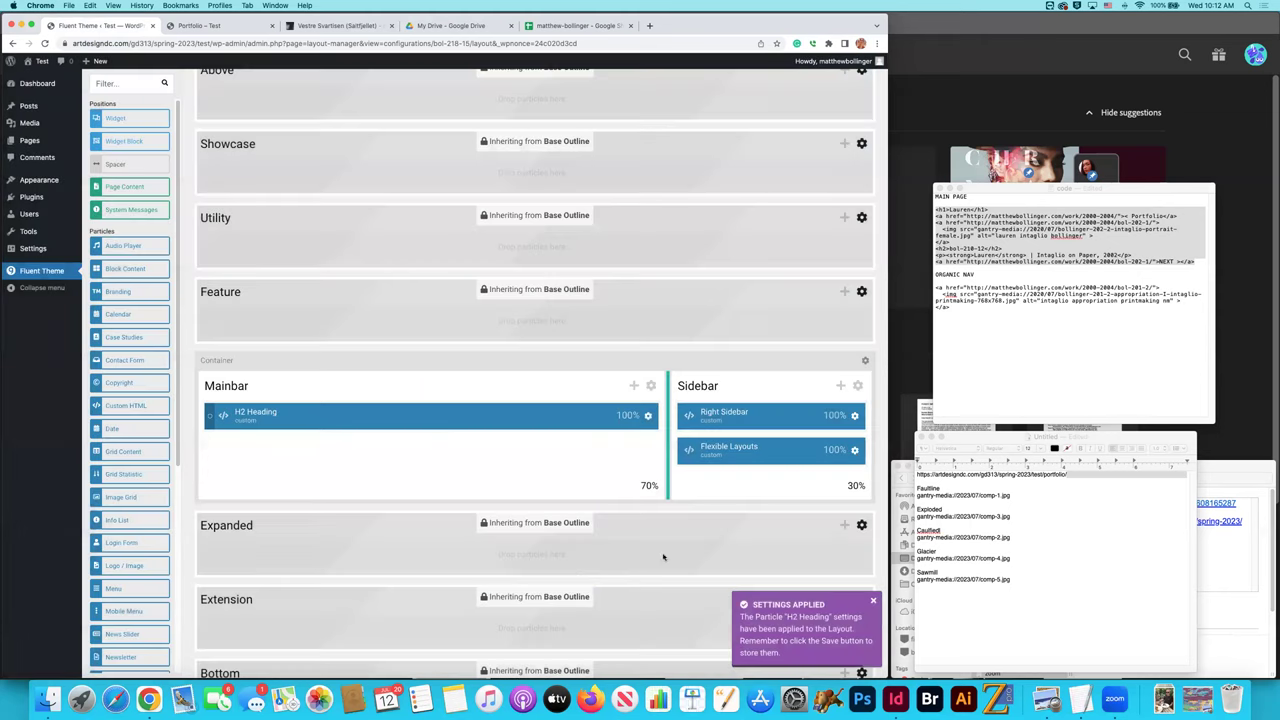
Replace the Right Sidebar particle's custom HTML with the ORGANIC NAV snippet from the code document.
click(855, 418)
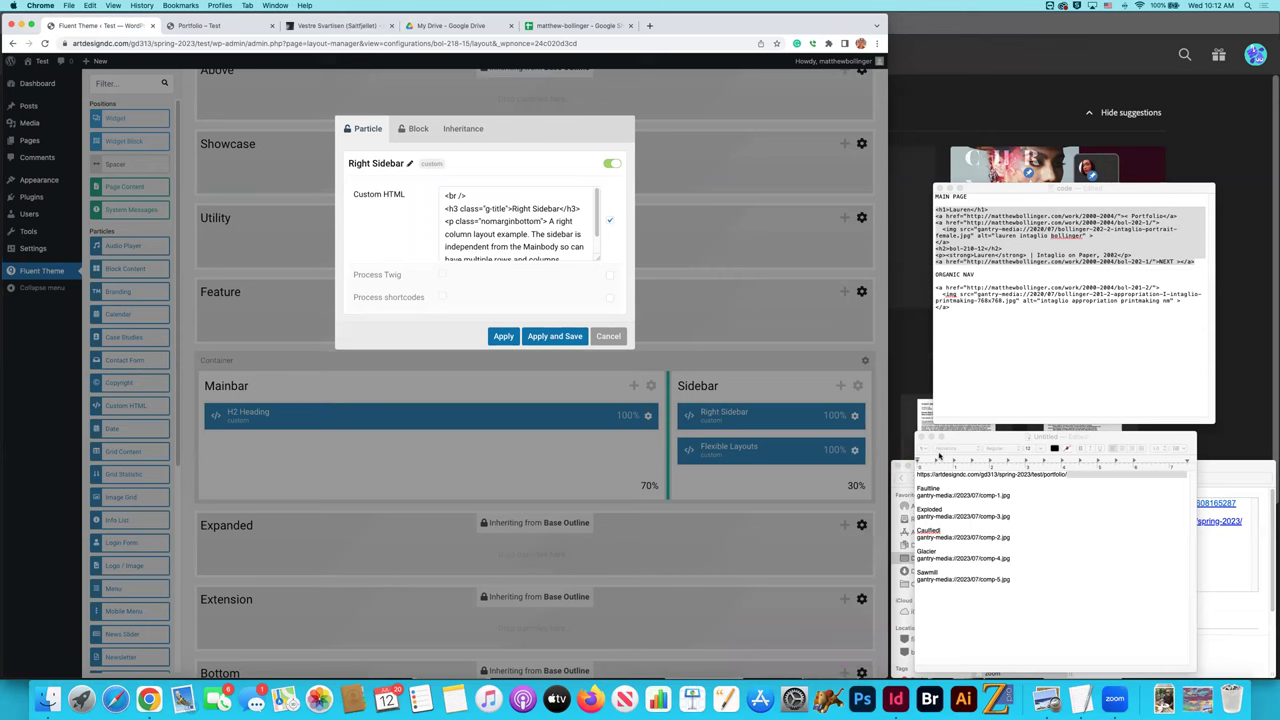
click(1070, 188)
drag(1000, 310, 921, 287)
key(super+c)
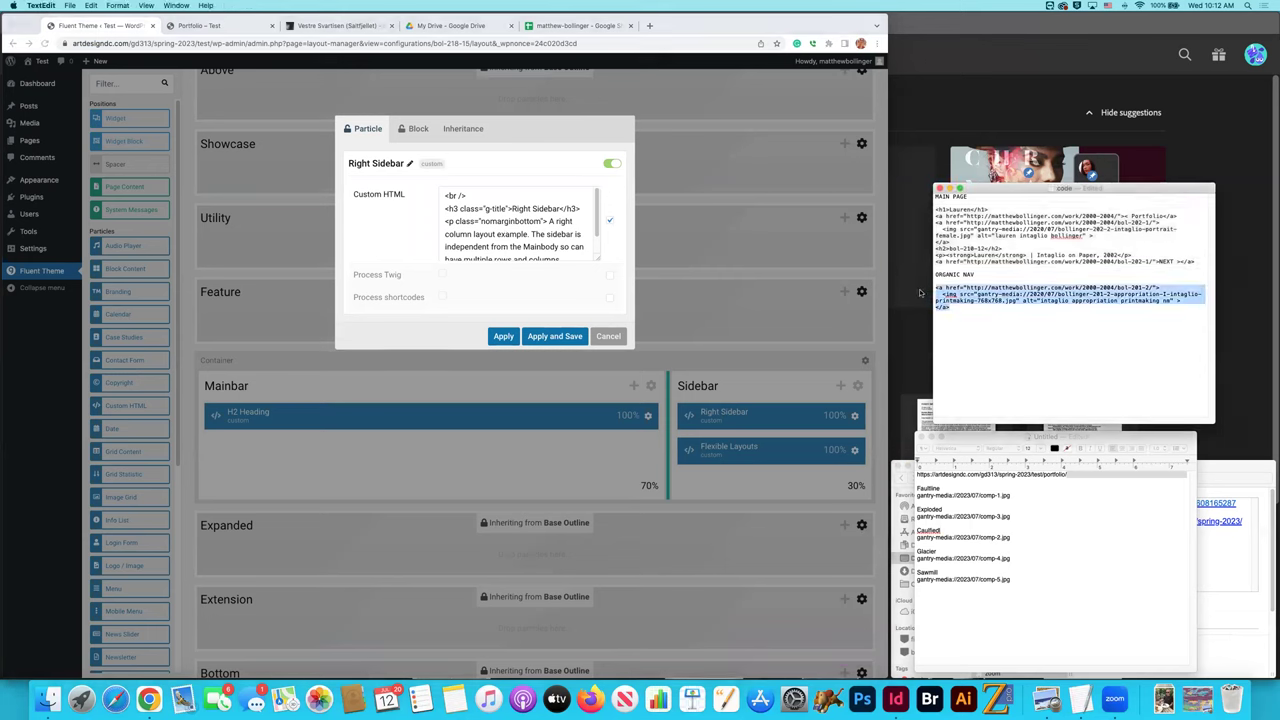
click(476, 217)
drag(476, 217, 540, 221)
key(super+v)
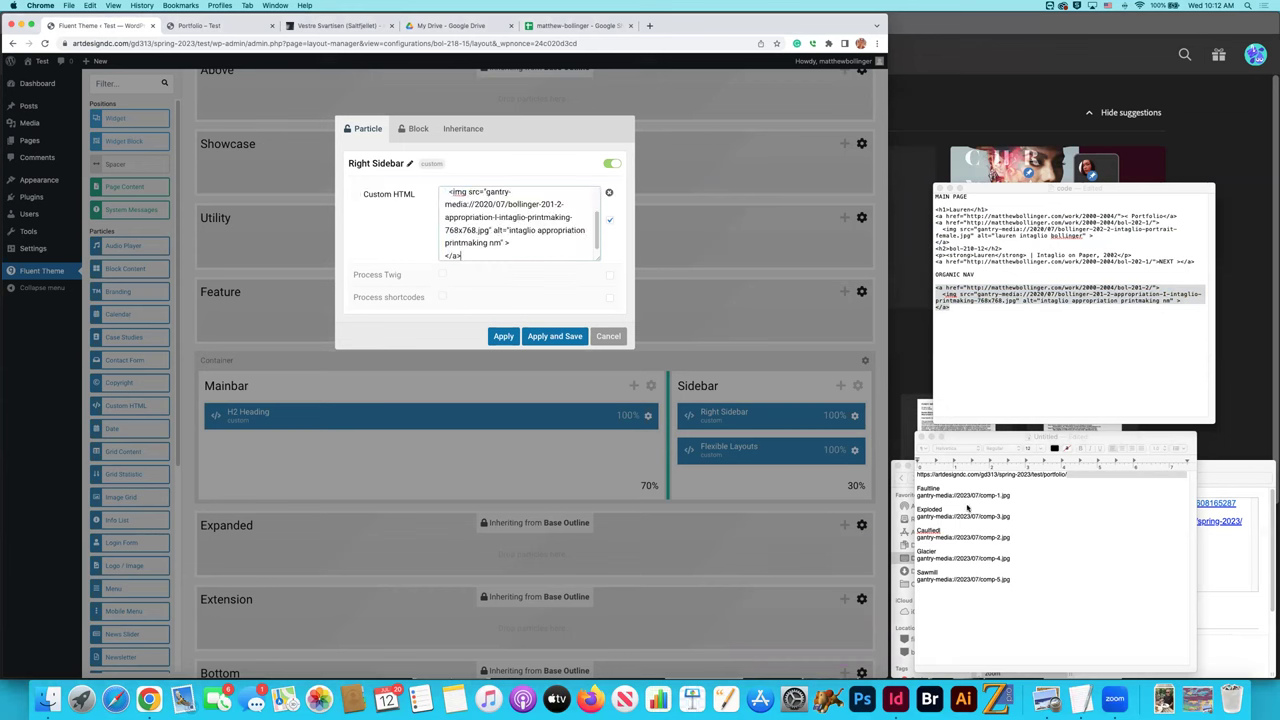
Replace the image source in the Right Sidebar HTML with the Glacier path gantry-media://2023/07/comp-4.jpg from the notes.
click(990, 558)
drag(1010, 558, 912, 565)
drag(1012, 558, 909, 565)
key(super+c)
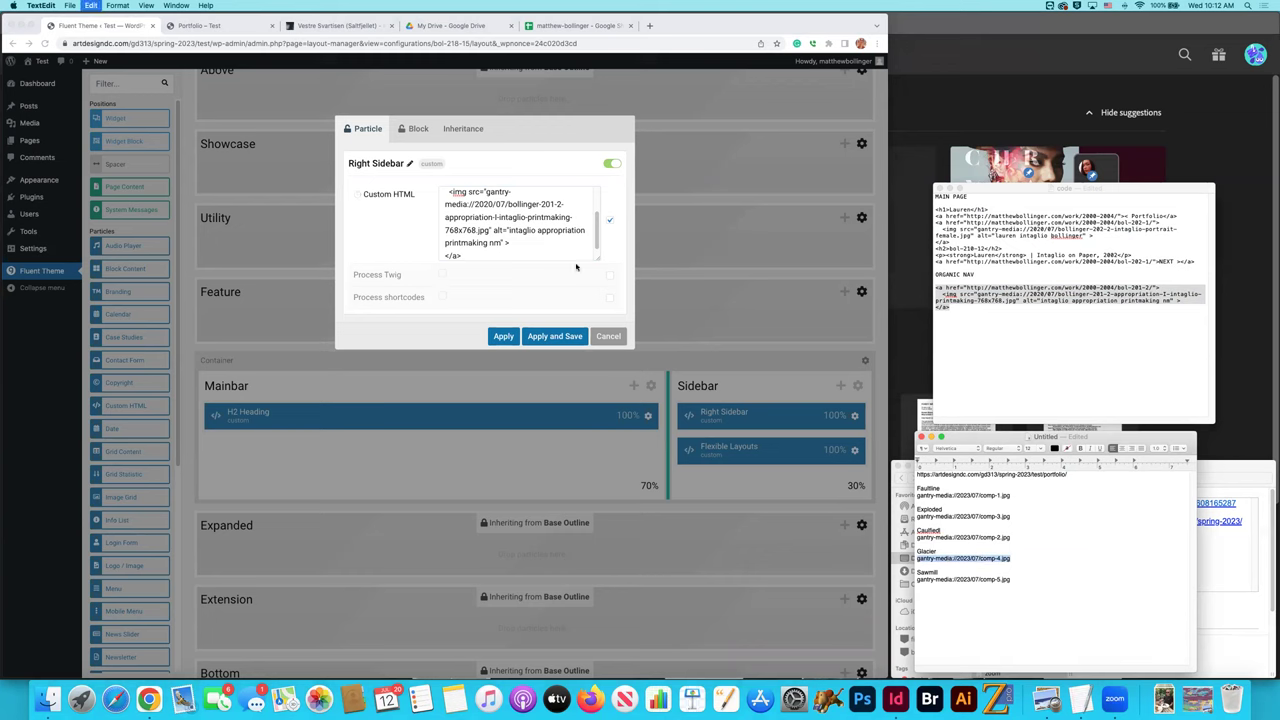
click(496, 208)
drag(488, 192, 506, 194)
click(496, 210)
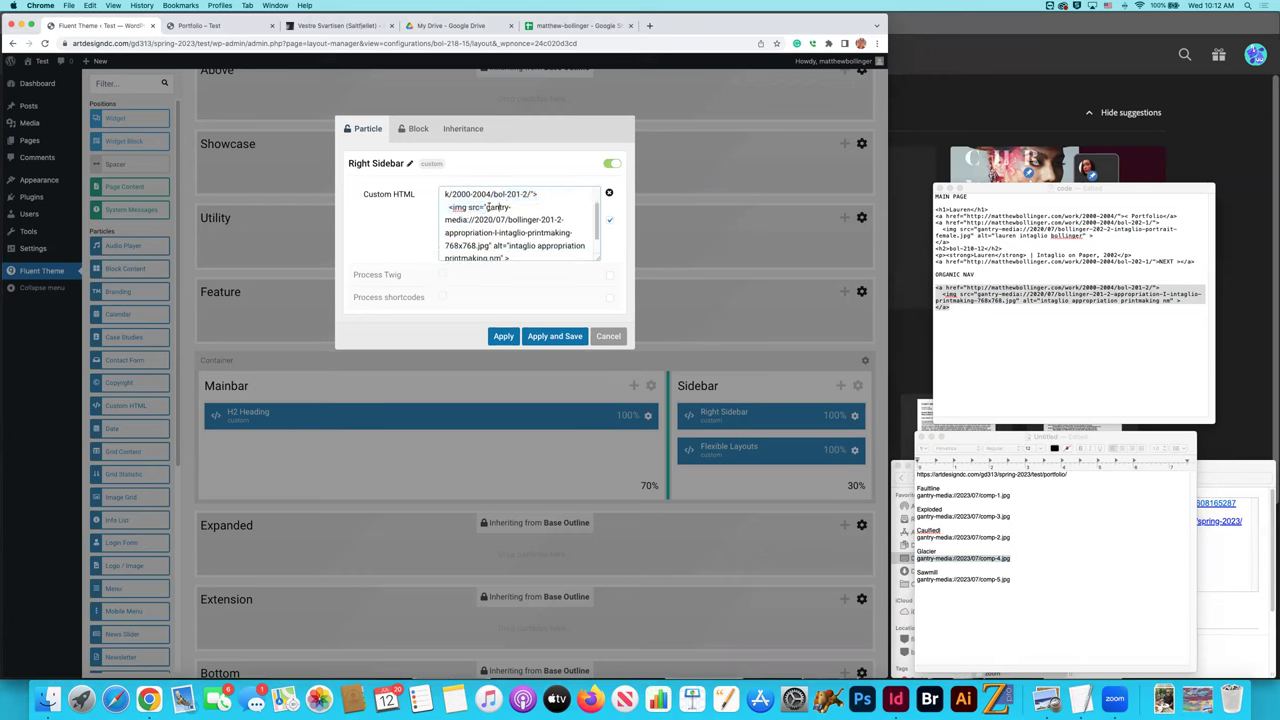
drag(485, 207, 505, 221)
scroll(515, 240, down, 1)
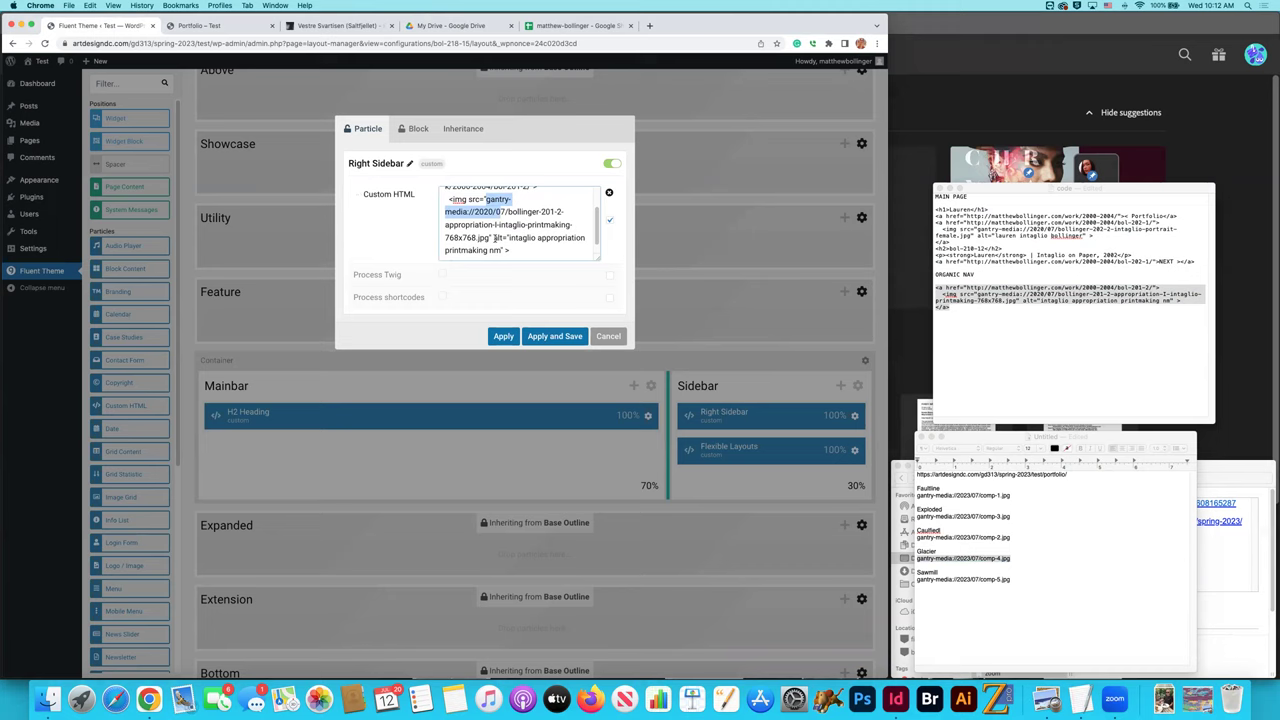
shift+click(491, 238)
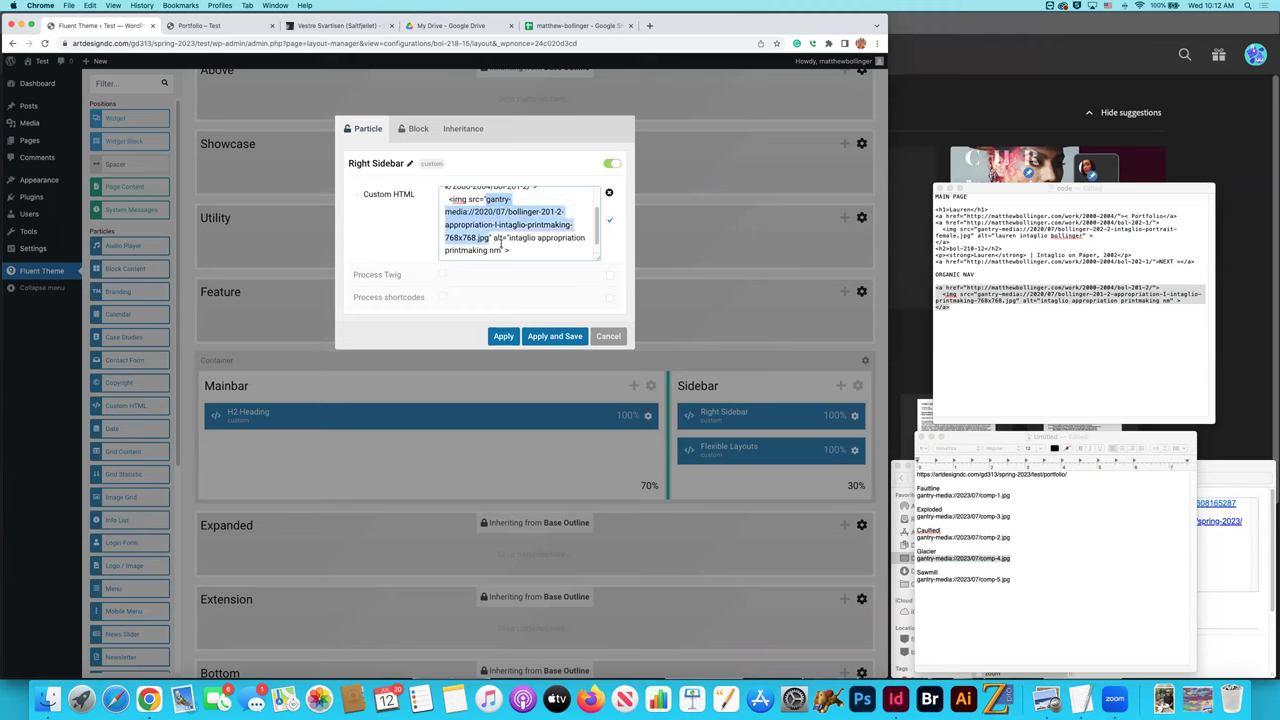
key(super+v)
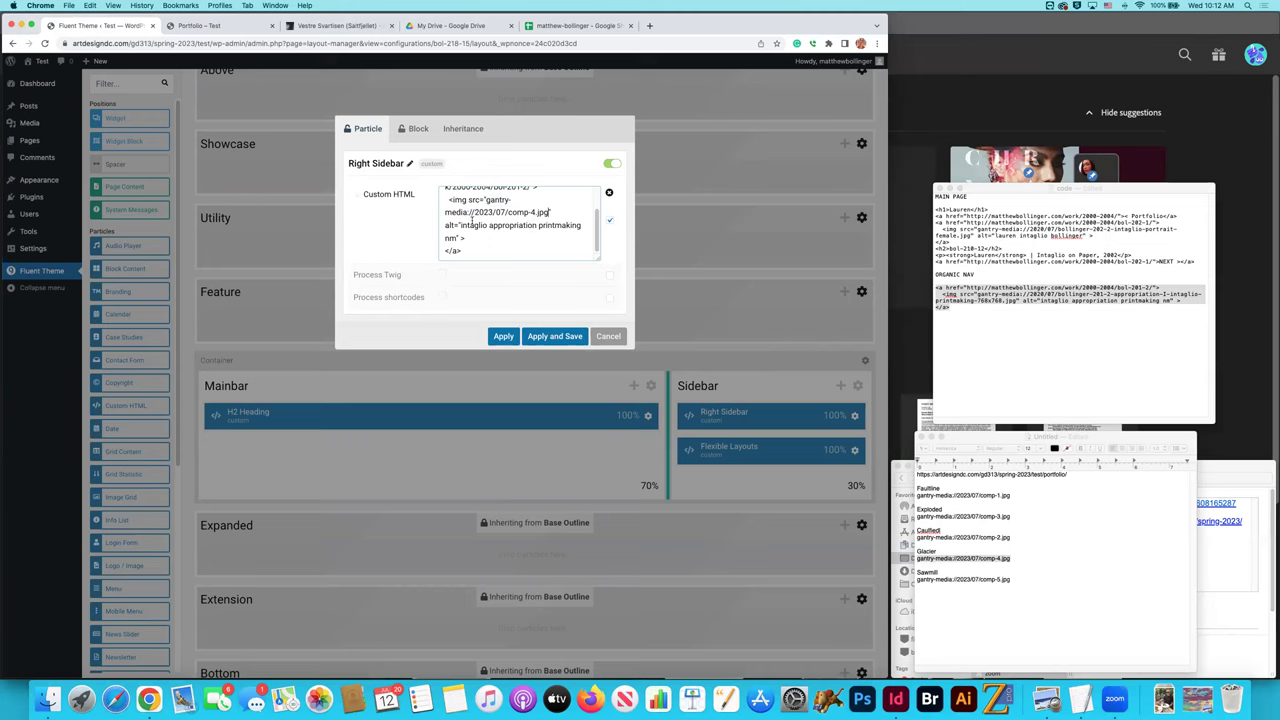
Set the Right Sidebar image's link address to # and apply and save the particle.
scroll(546, 225, up, 3)
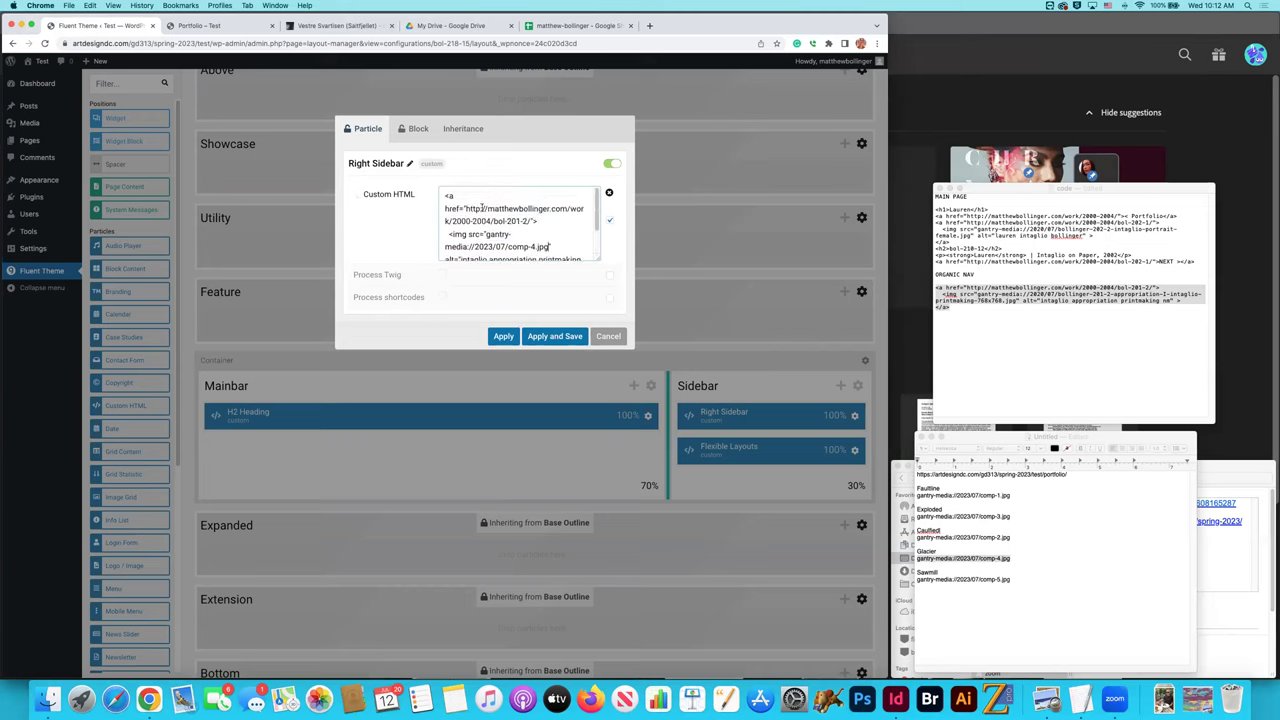
drag(466, 208, 531, 221)
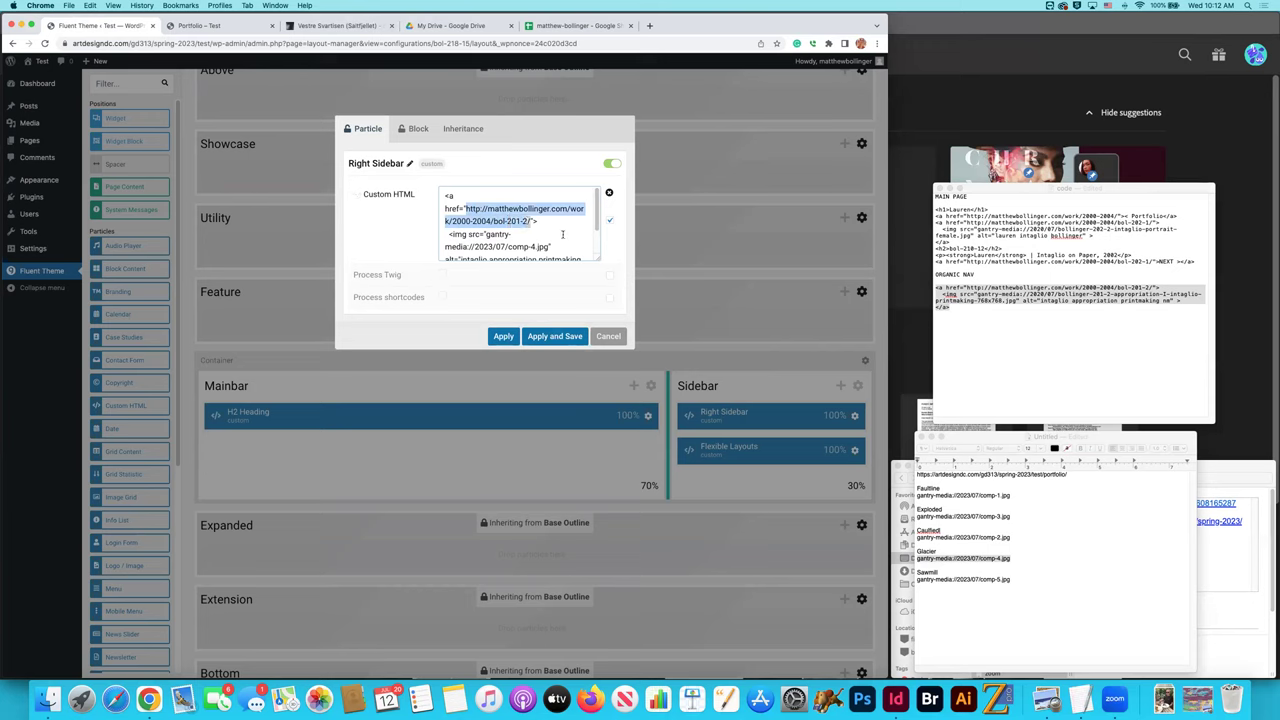
text(#)
click(555, 336)
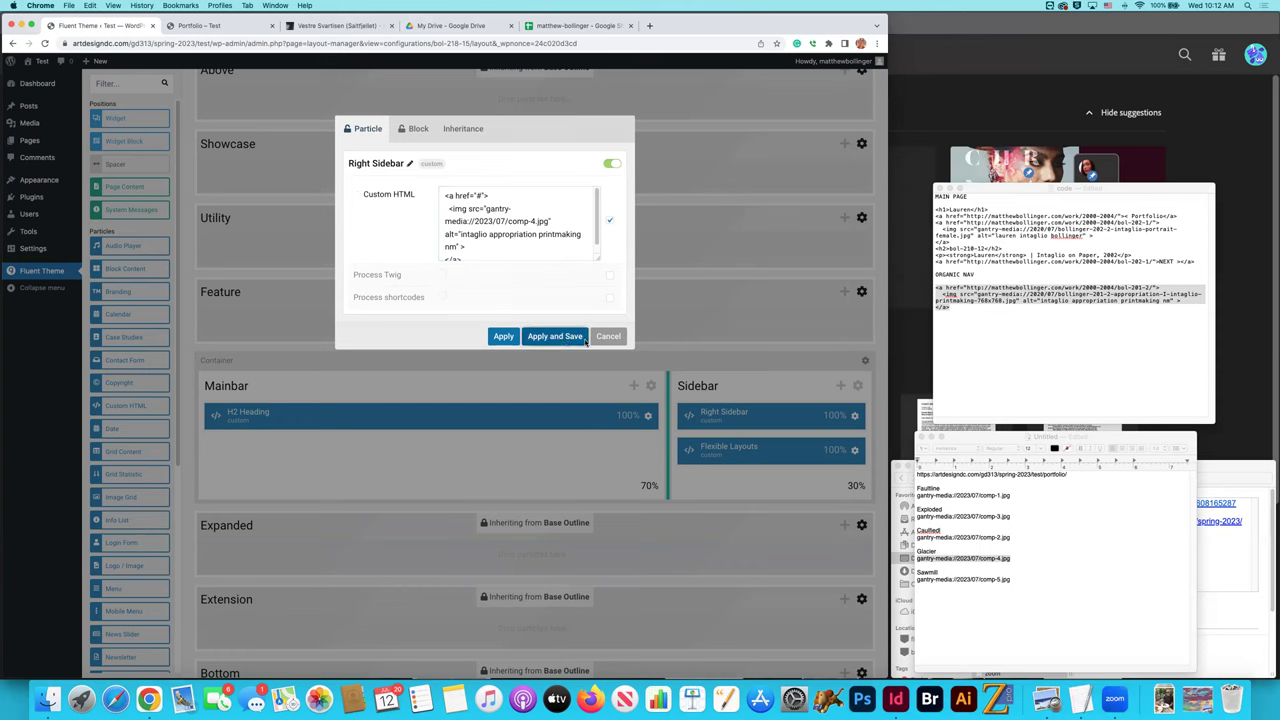
key(super+s)
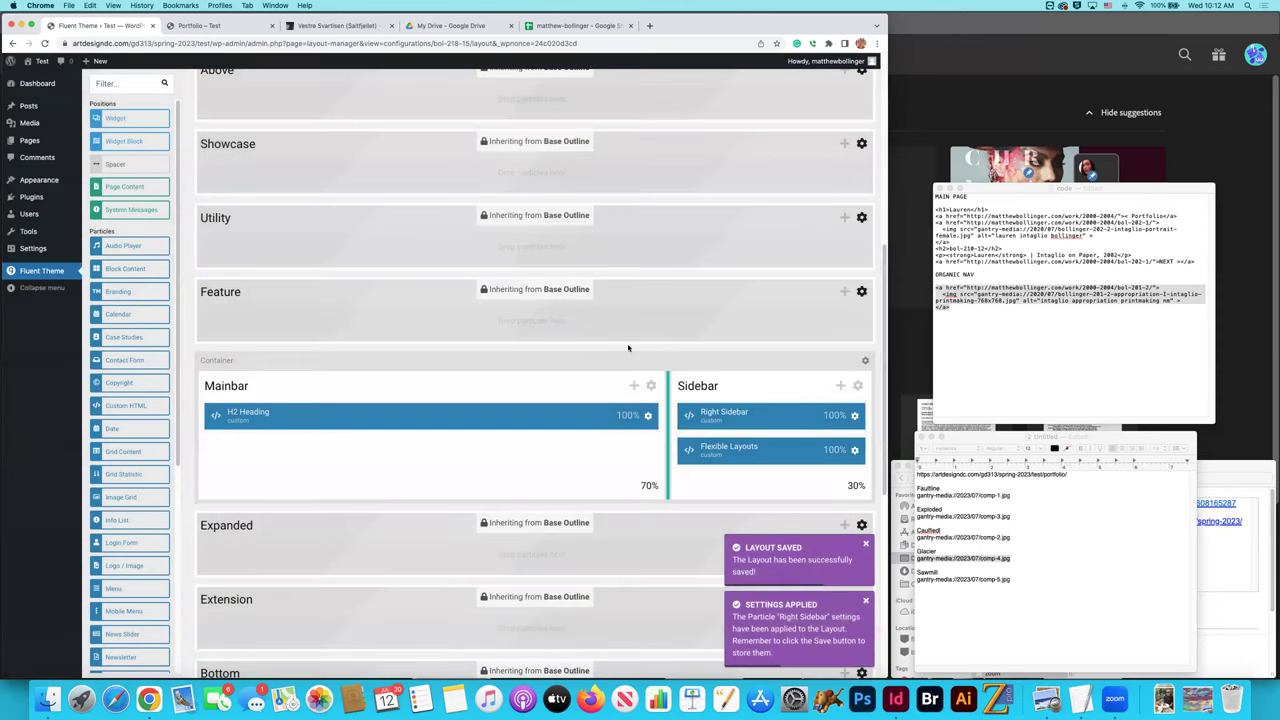
Replace the Flexible Layouts particle's custom HTML with the ORGANIC NAV snippet.
click(854, 450)
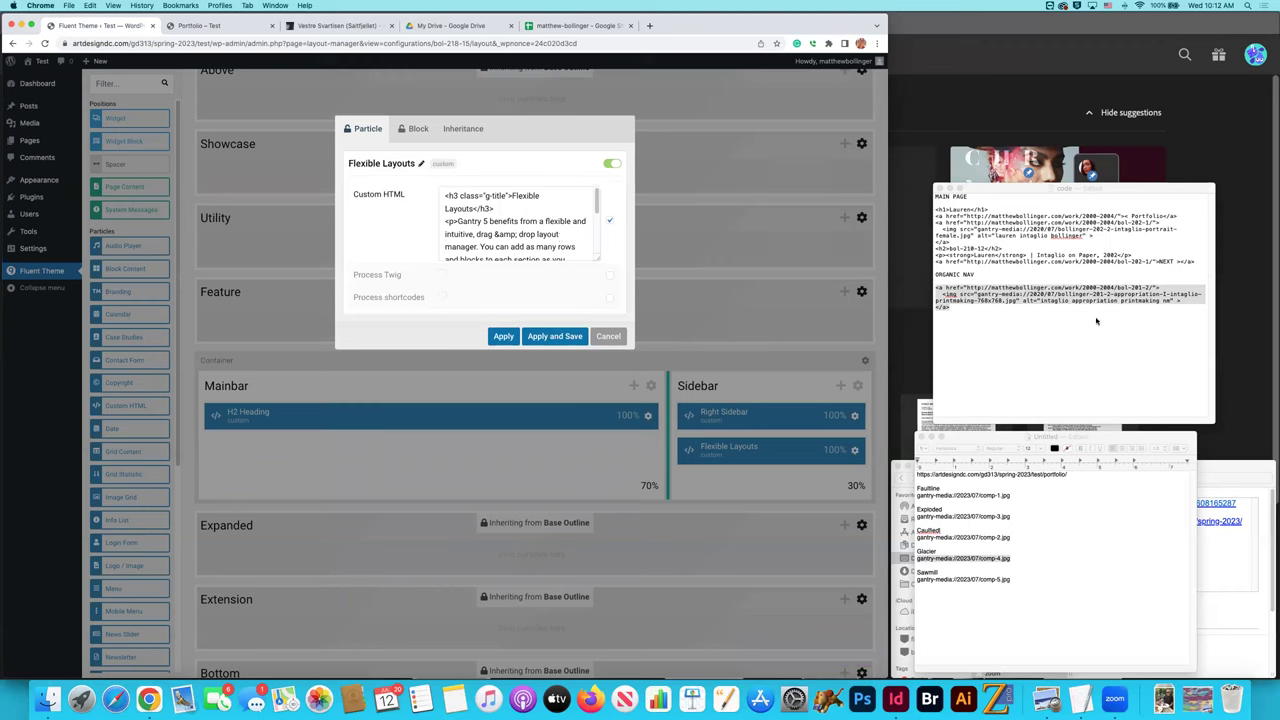
click(1024, 320)
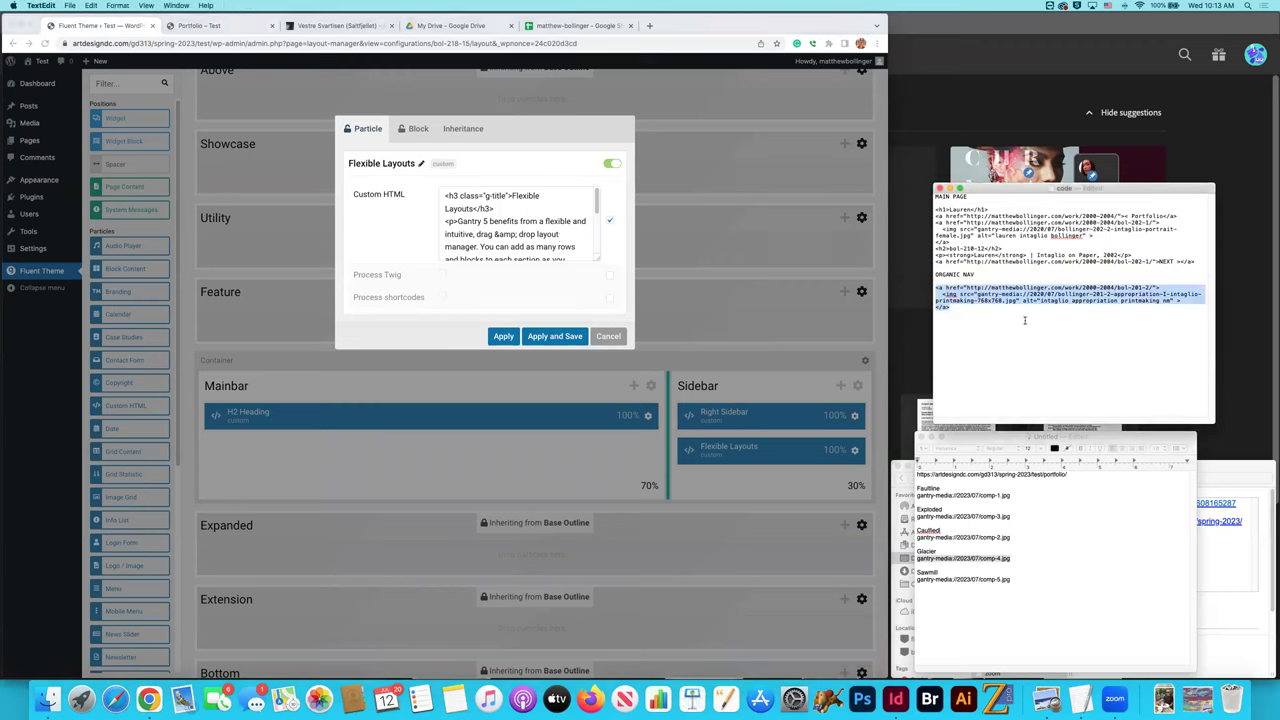
click(495, 213)
drag(476, 234, 518, 233)
key(super+a)
key(super+v)
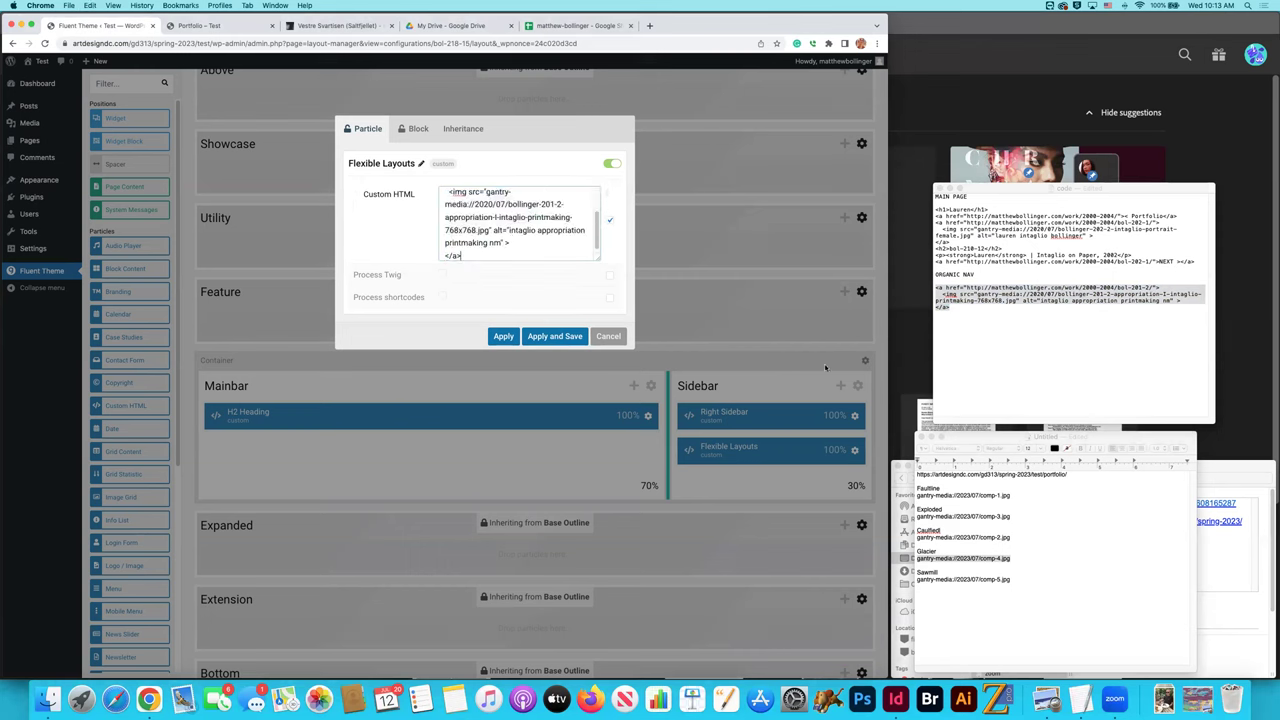
Replace the image source in the Flexible Layouts HTML with the Sawmill path gantry-media://2023/07/comp-5.jpg from the notes.
click(981, 585)
drag(1012, 580, 916, 580)
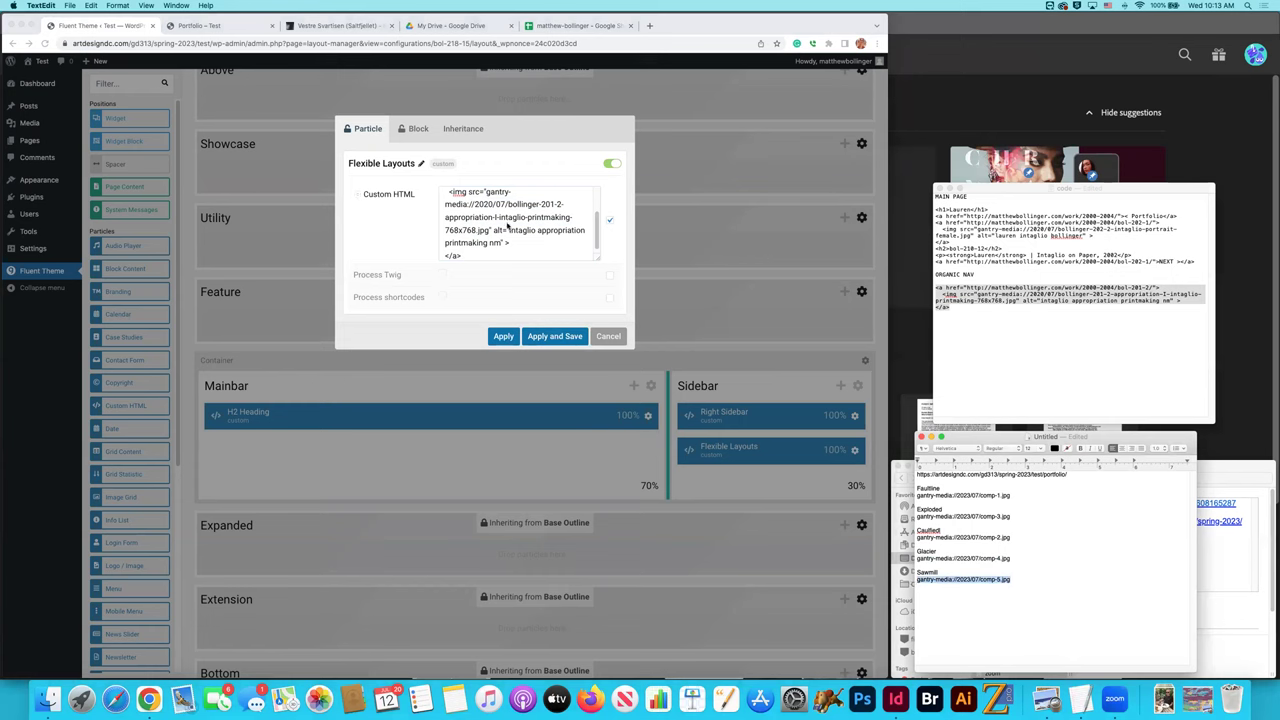
click(490, 232)
scroll(519, 221, up, 2)
scroll(519, 221, down, 3)
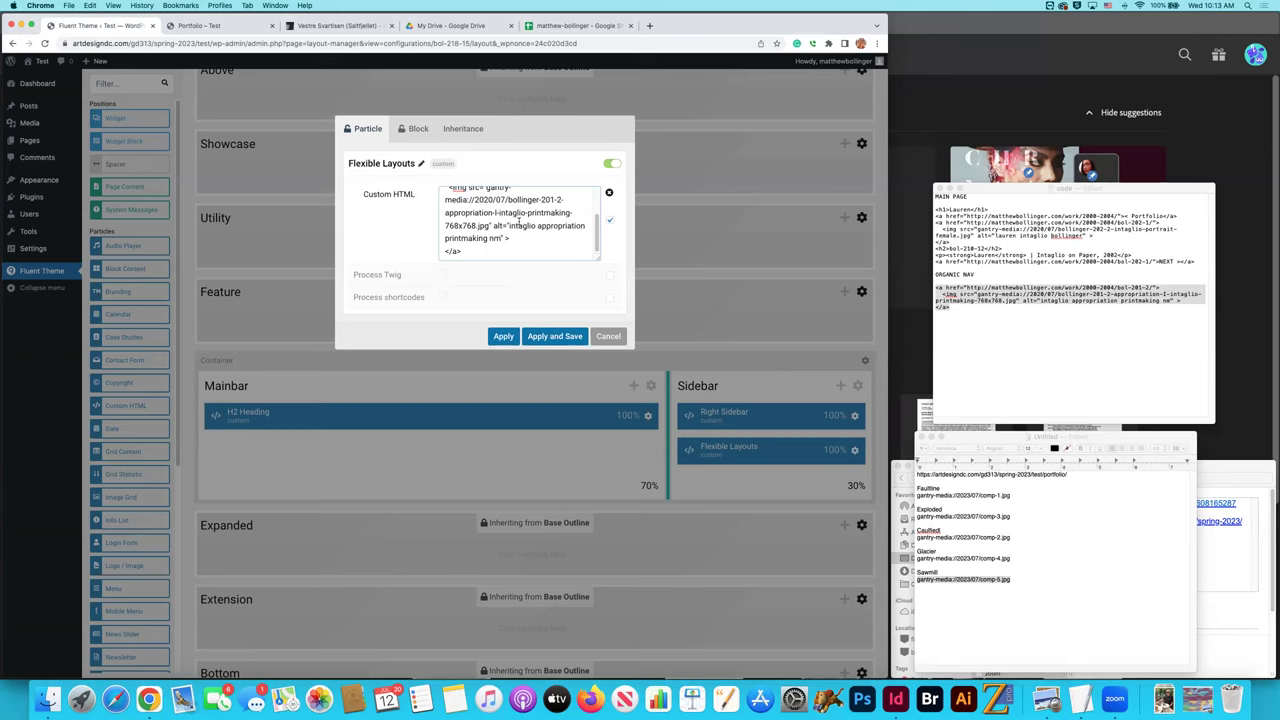
scroll(519, 221, up, 1)
double_click(486, 199)
drag(507, 200, 490, 238)
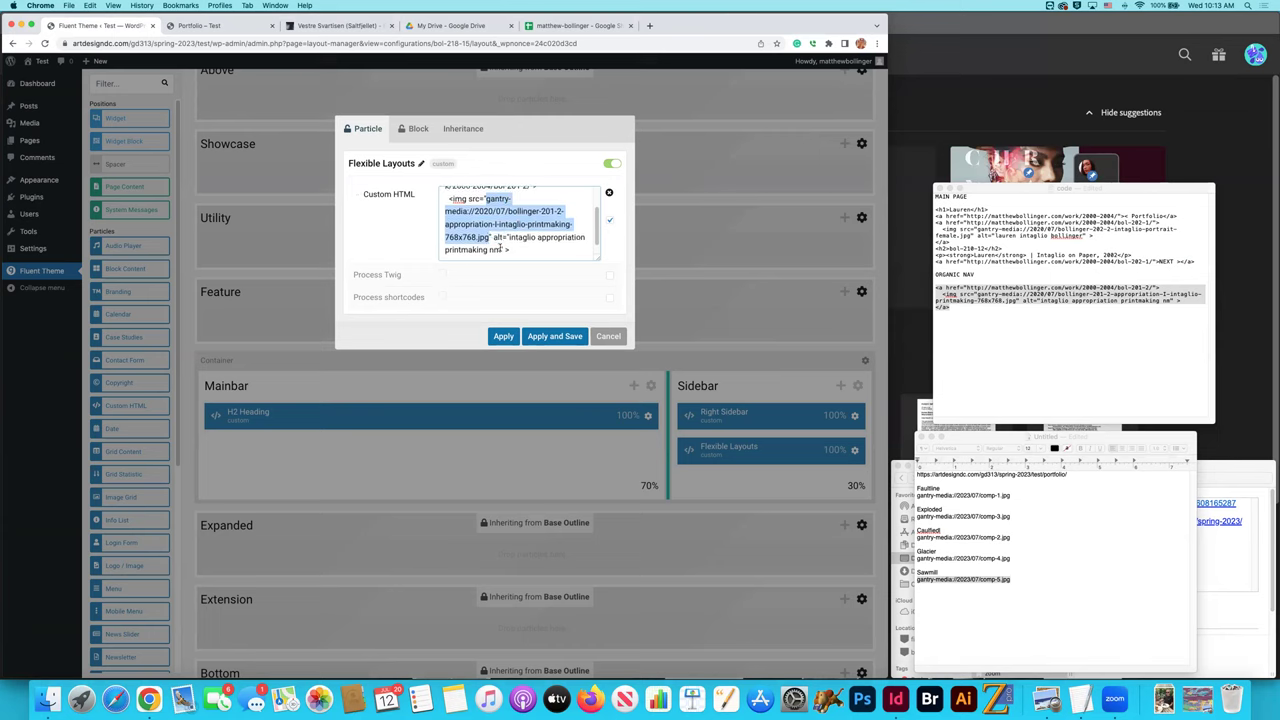
key(super+v)
Set the Flexible Layouts image's link address to # and apply and save the particle.
scroll(555, 242, up, 3)
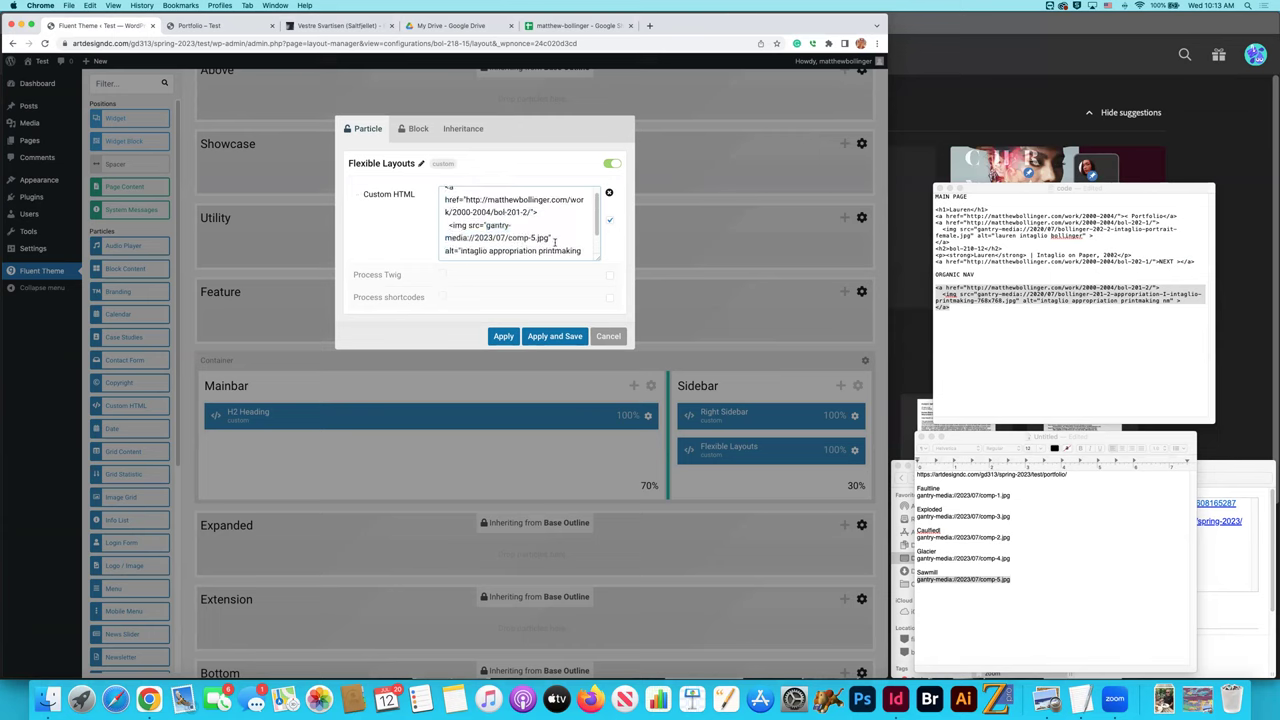
drag(465, 203, 535, 215)
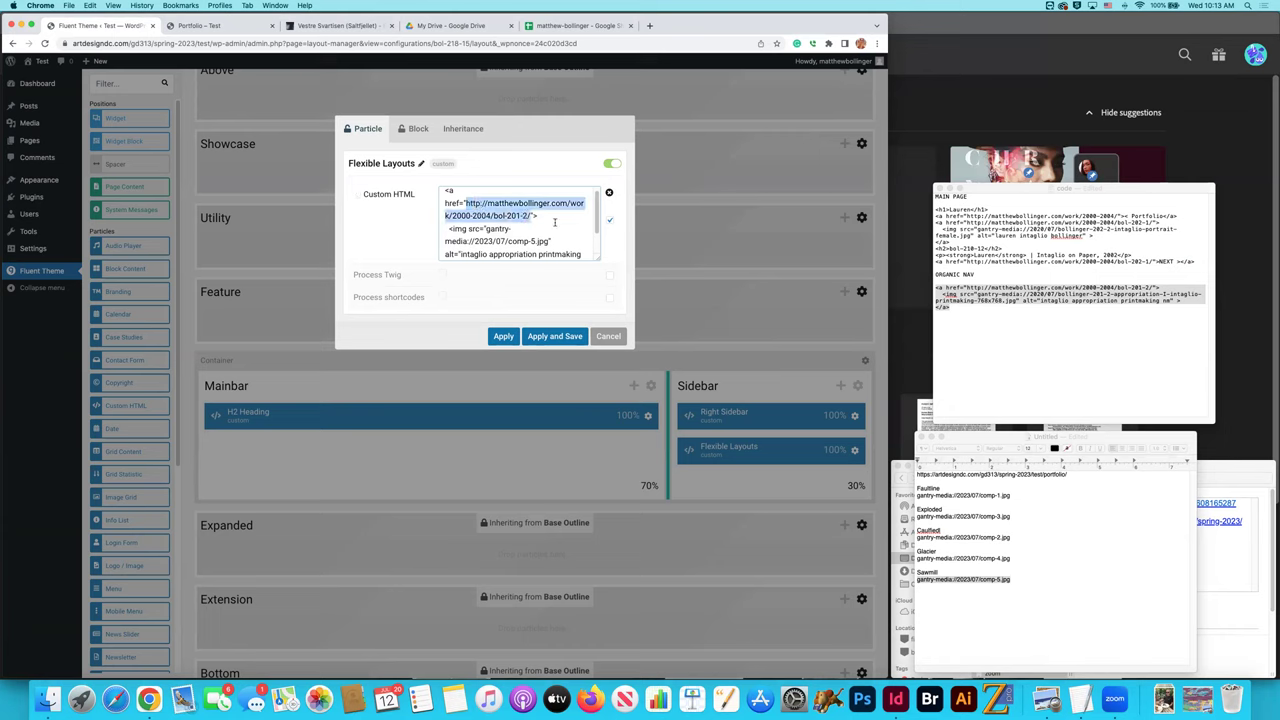
text(#)
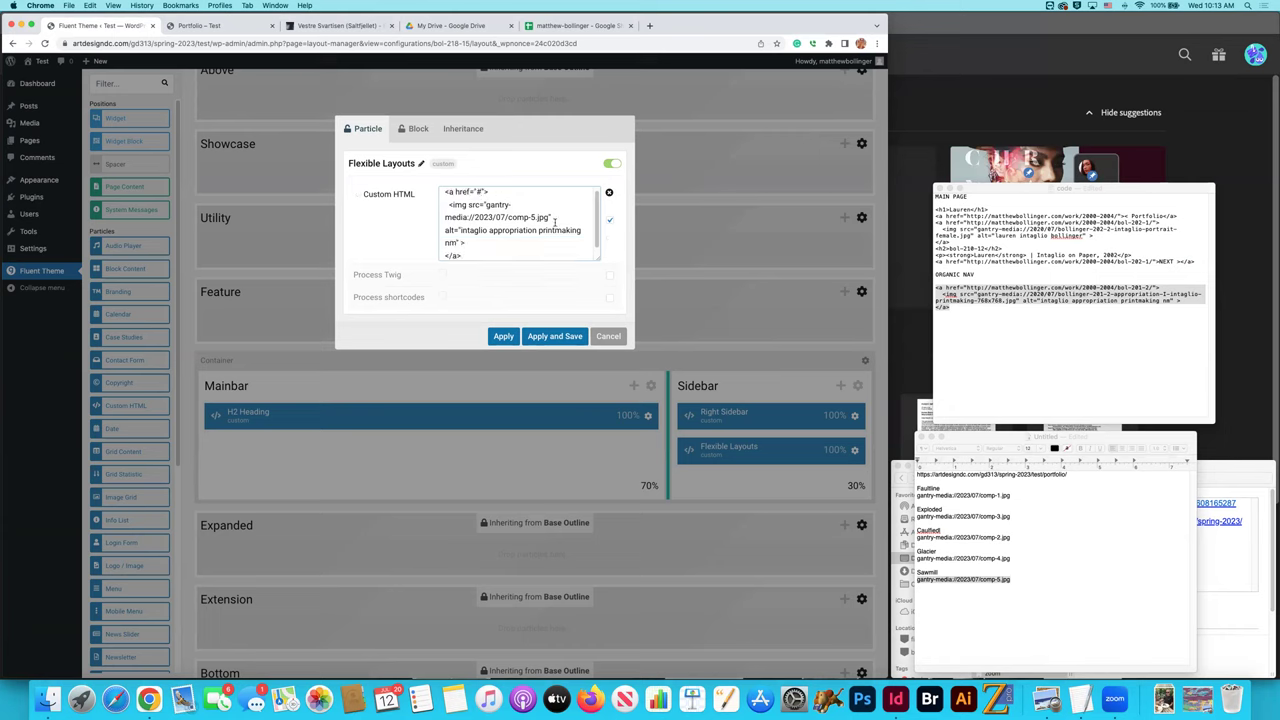
click(503, 336)
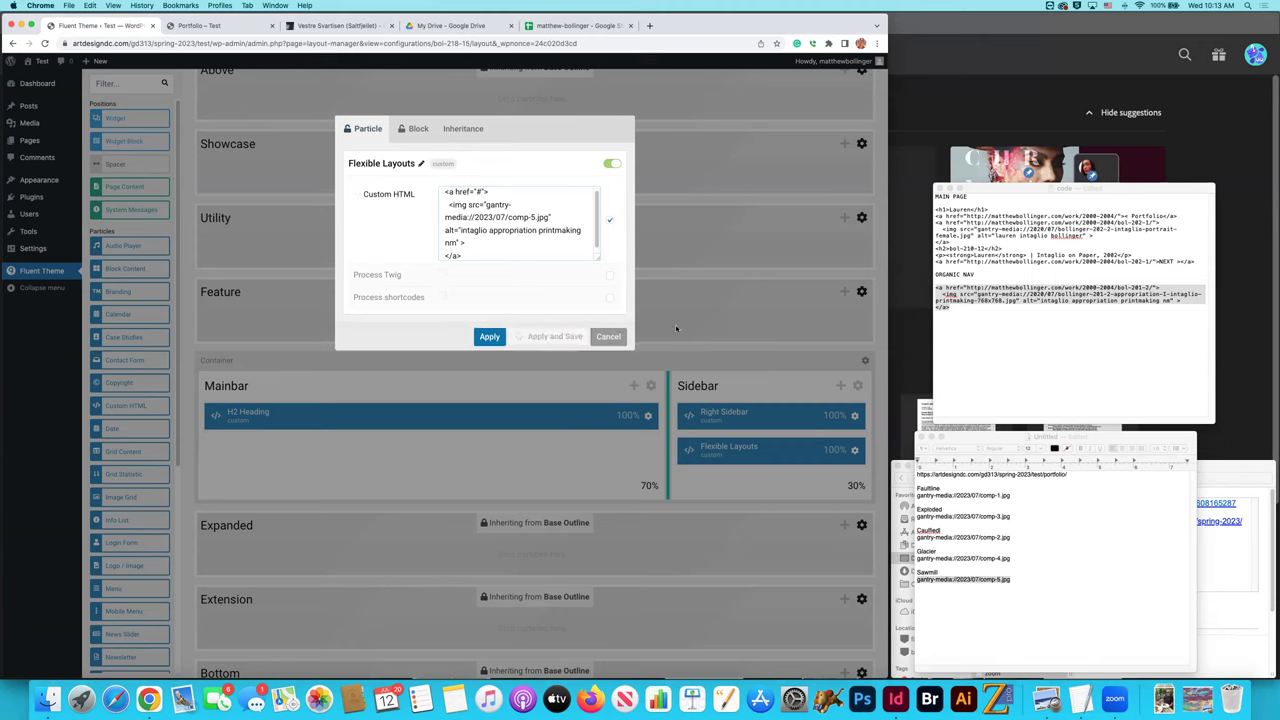
key(super+s)
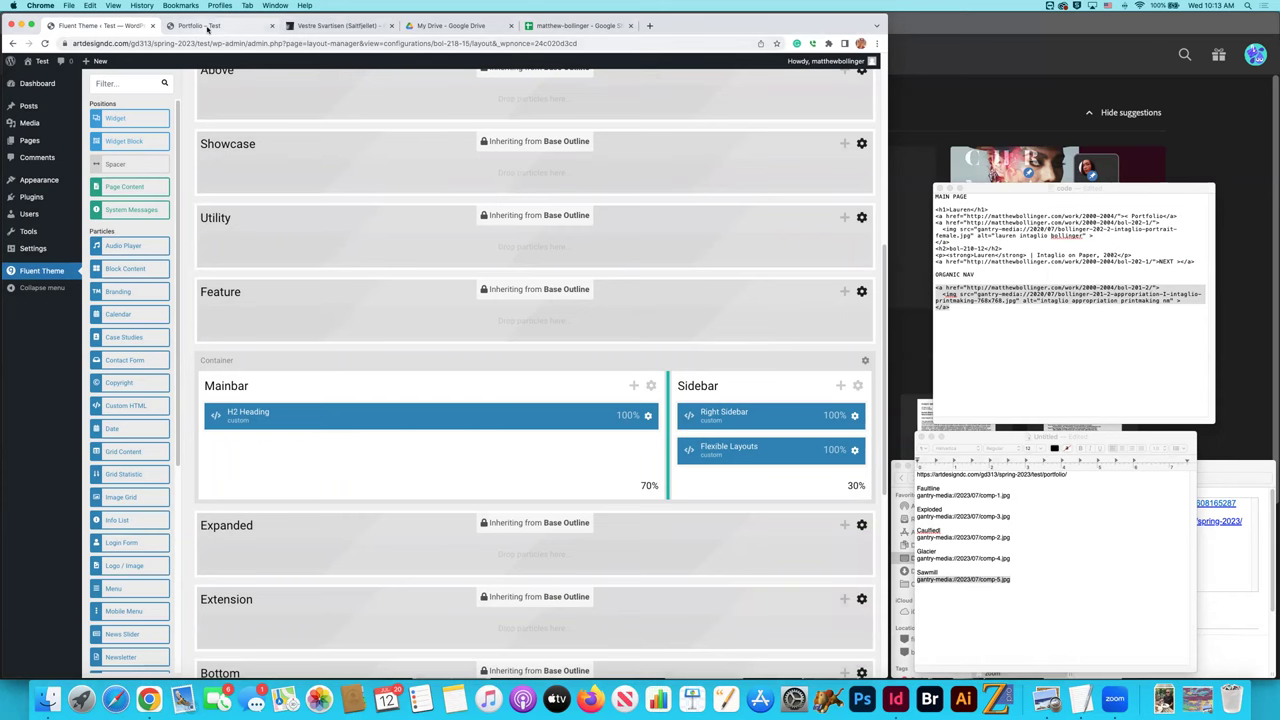
Go to the site's home page and open the Caulfield project page, bol-218-15, from the Projects grid.
click(210, 26)
click(133, 141)
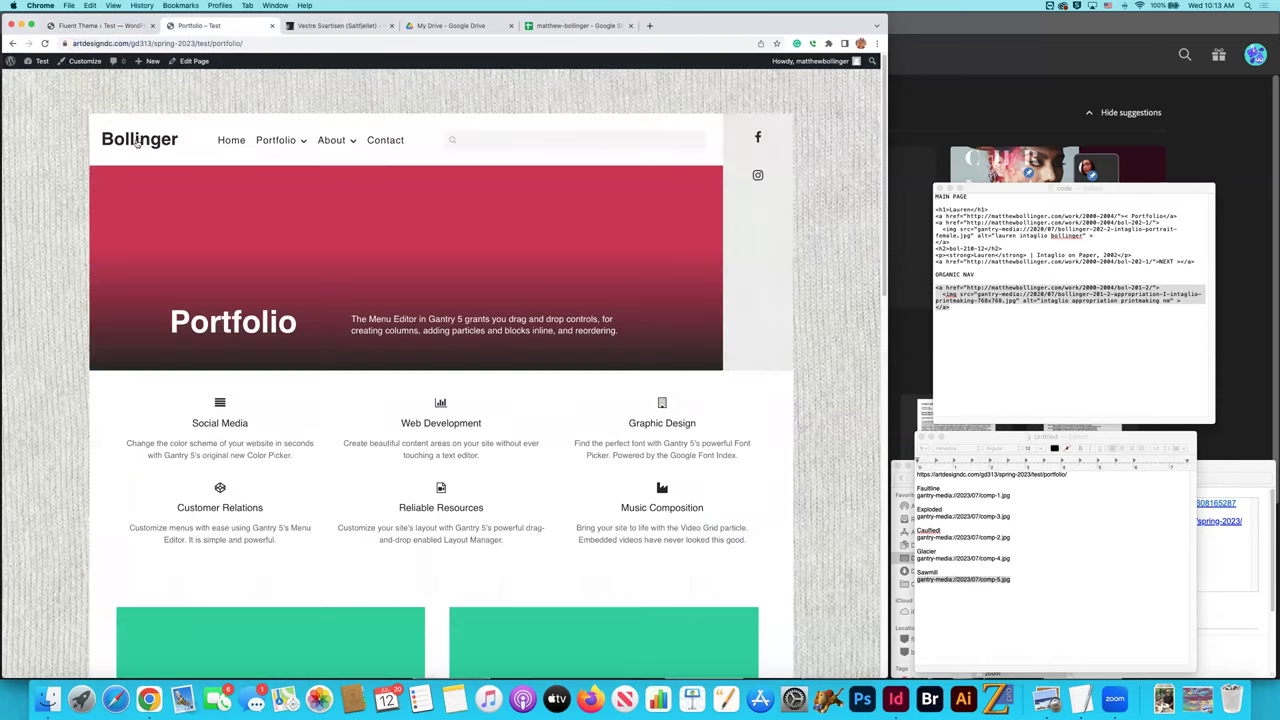
scroll(474, 213, down, 3)
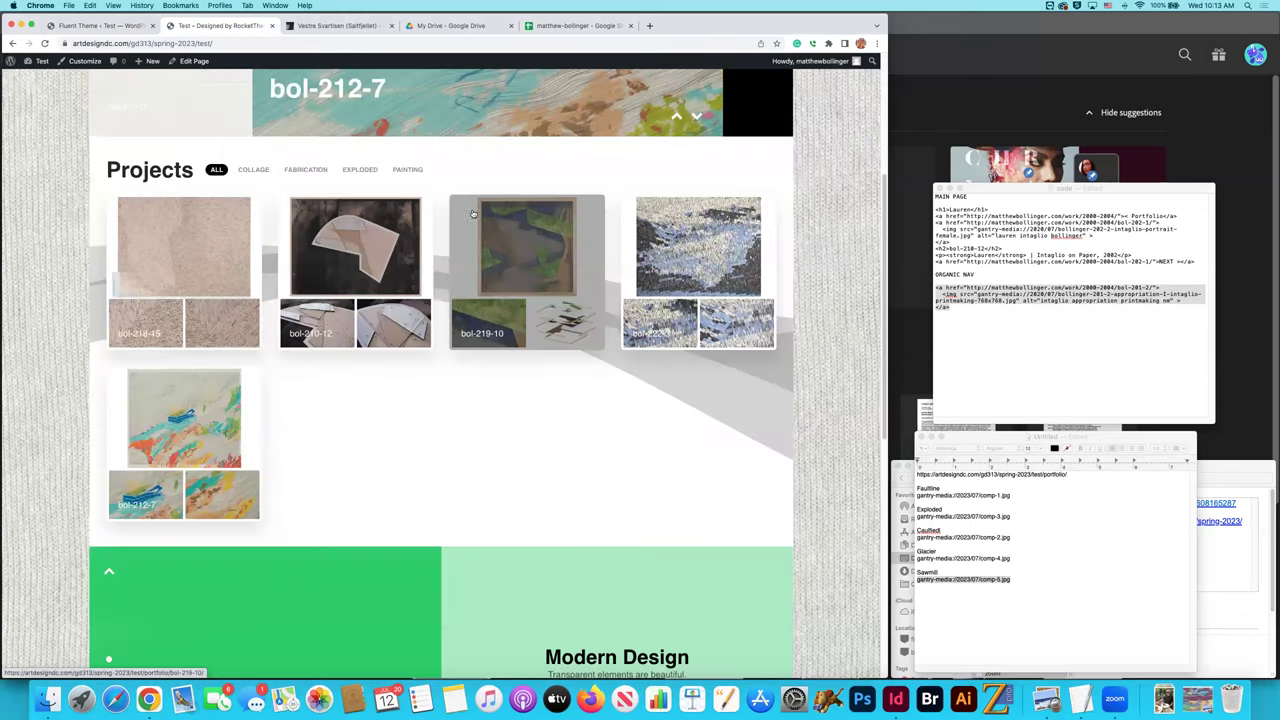
click(526, 302)
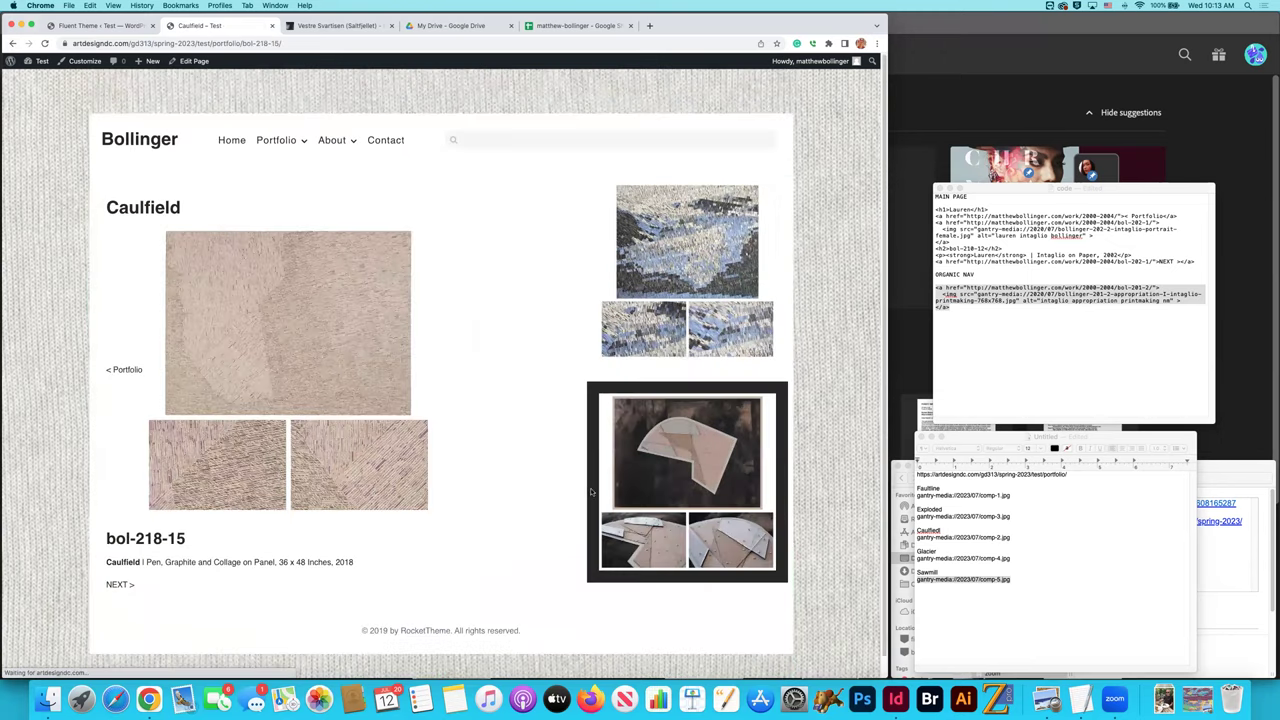
Test the main artwork image's link on the Caulfield page, go back, and test the upper sidebar image's link.
click(294, 394)
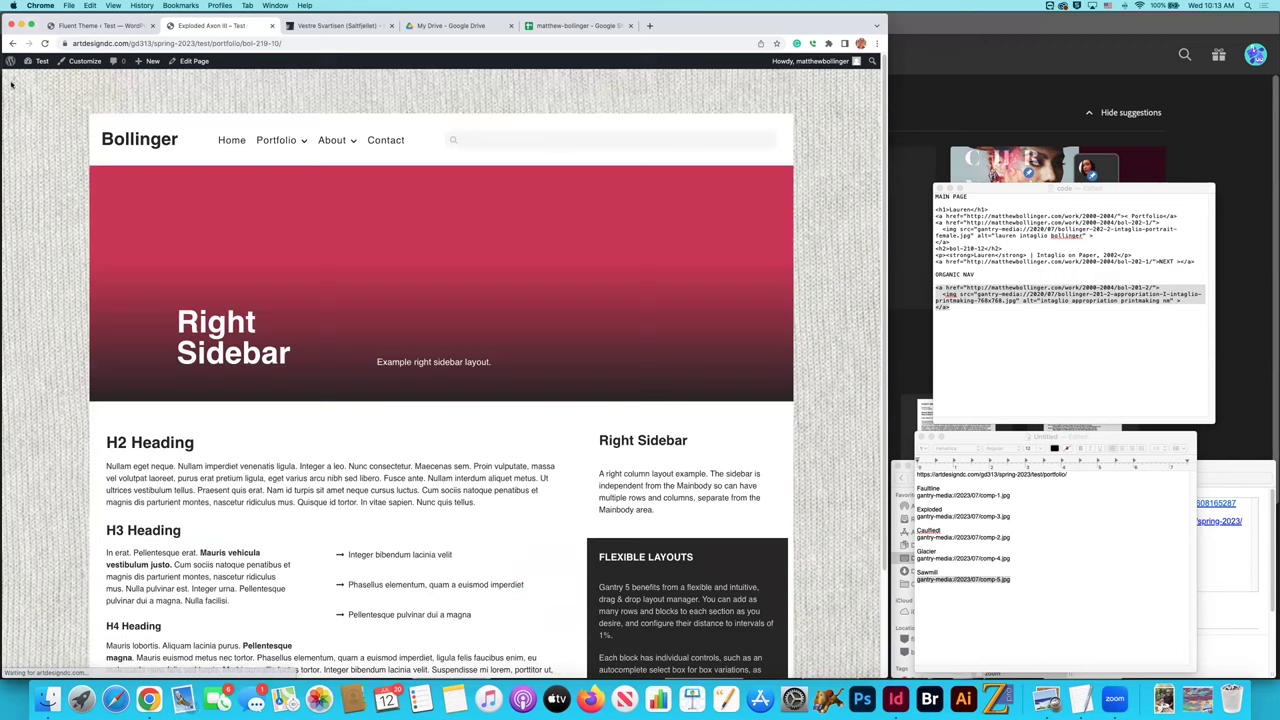
click(11, 43)
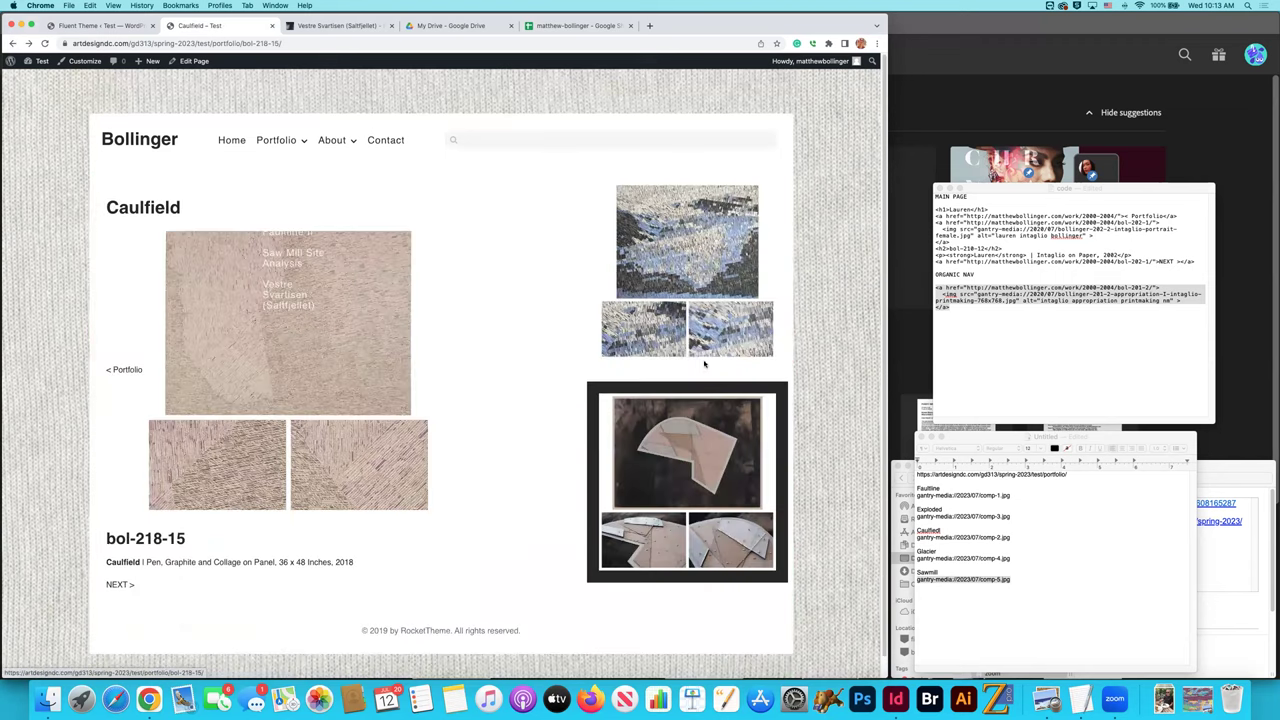
scroll(464, 320, down, 1)
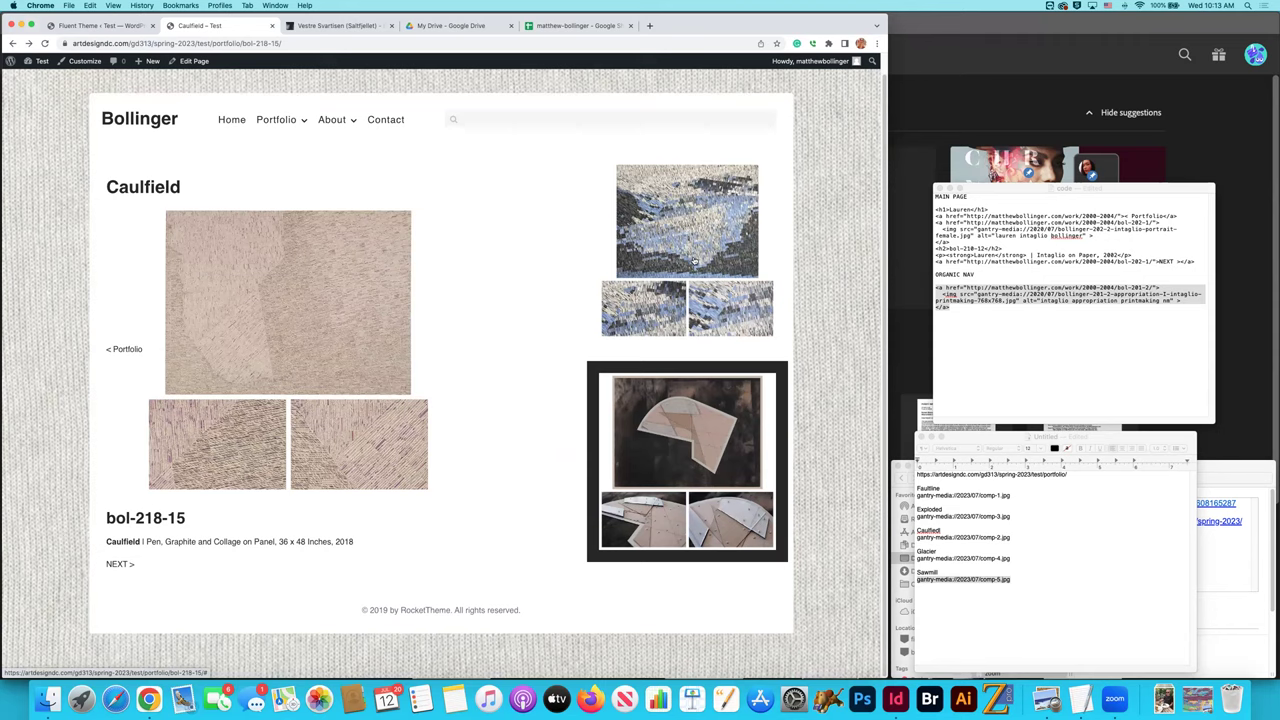
click(694, 265)
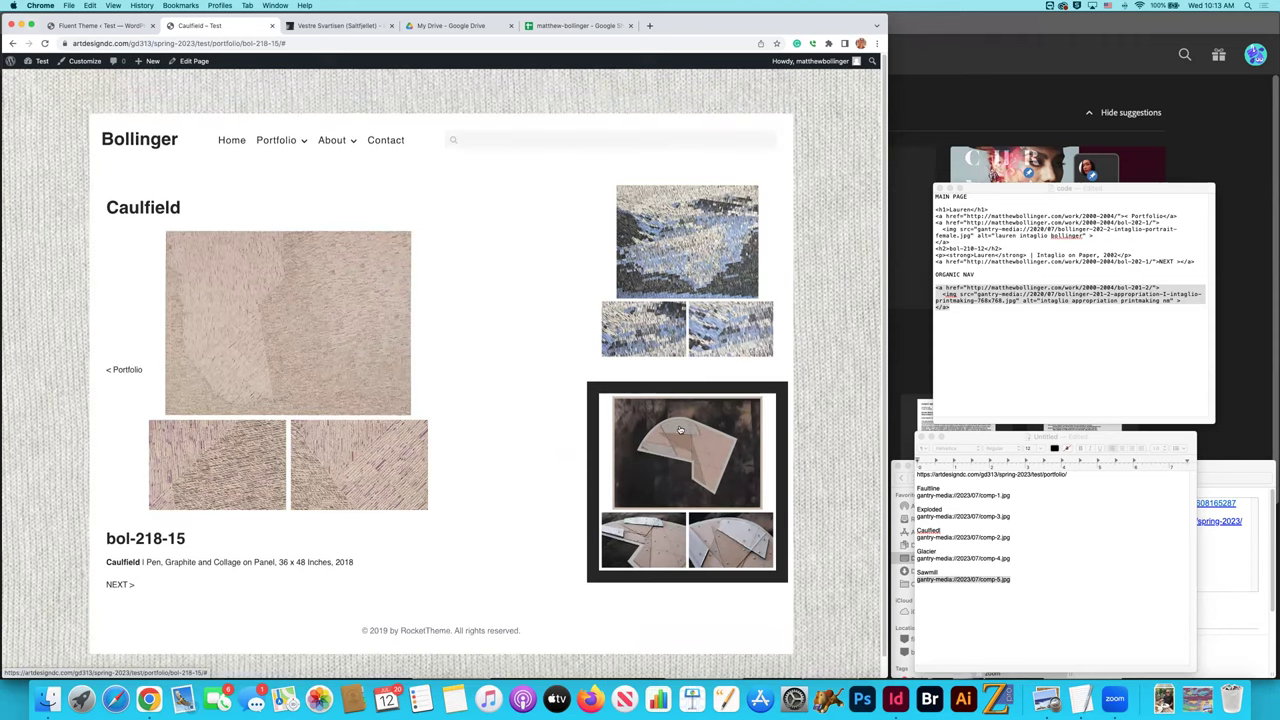
View the Faultline II, Saw Mill Site Analysis and Exploded Axon III portfolio pages from the site navigation.
double_click(283, 43)
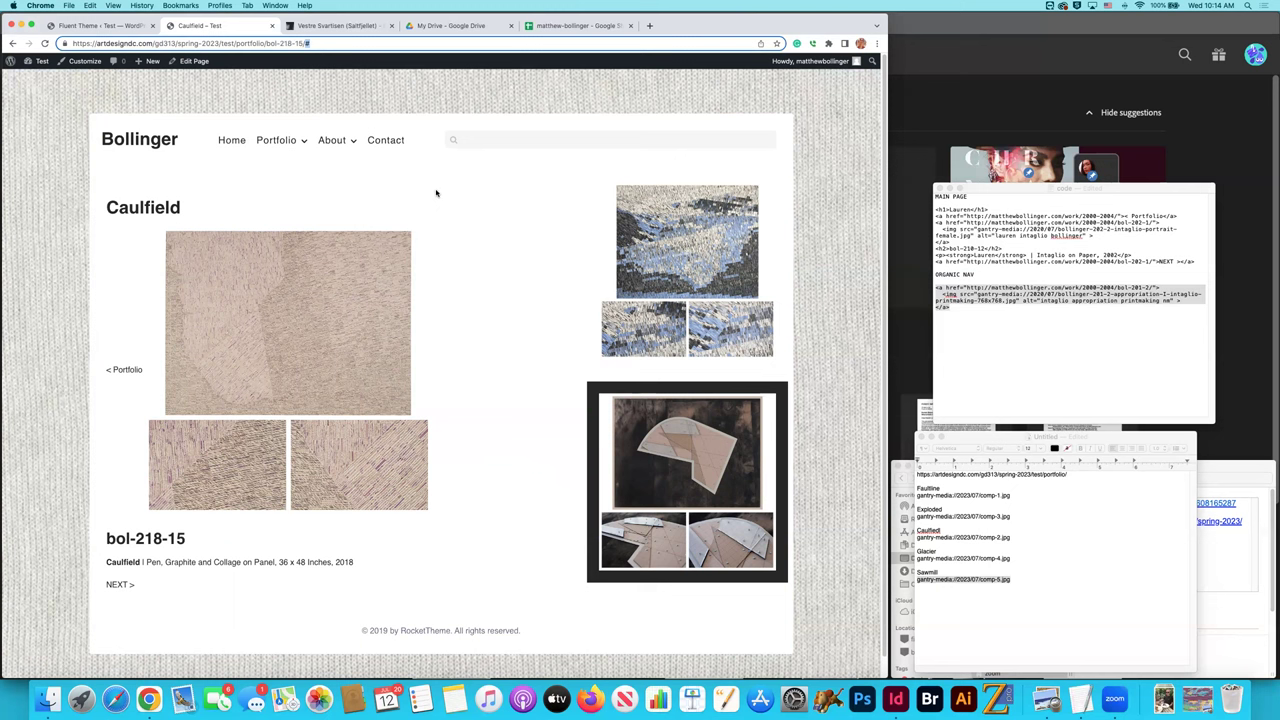
mouse_move(305, 145)
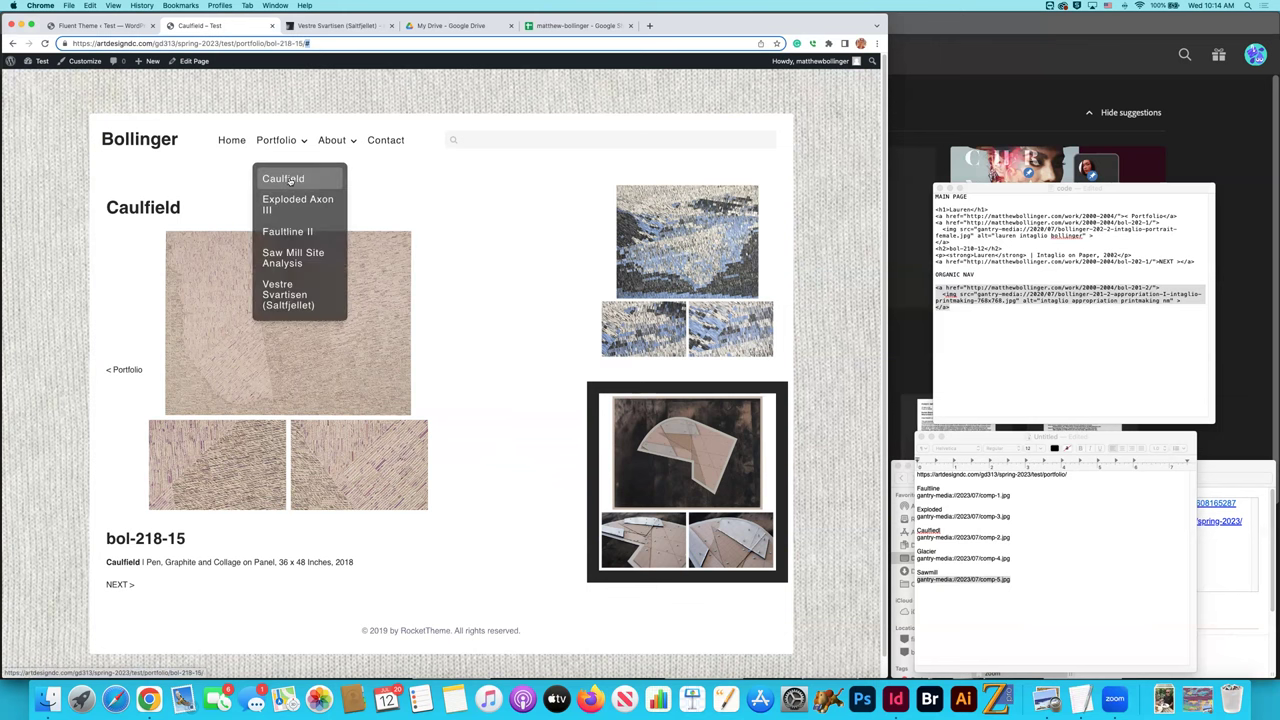
click(287, 232)
mouse_move(310, 240)
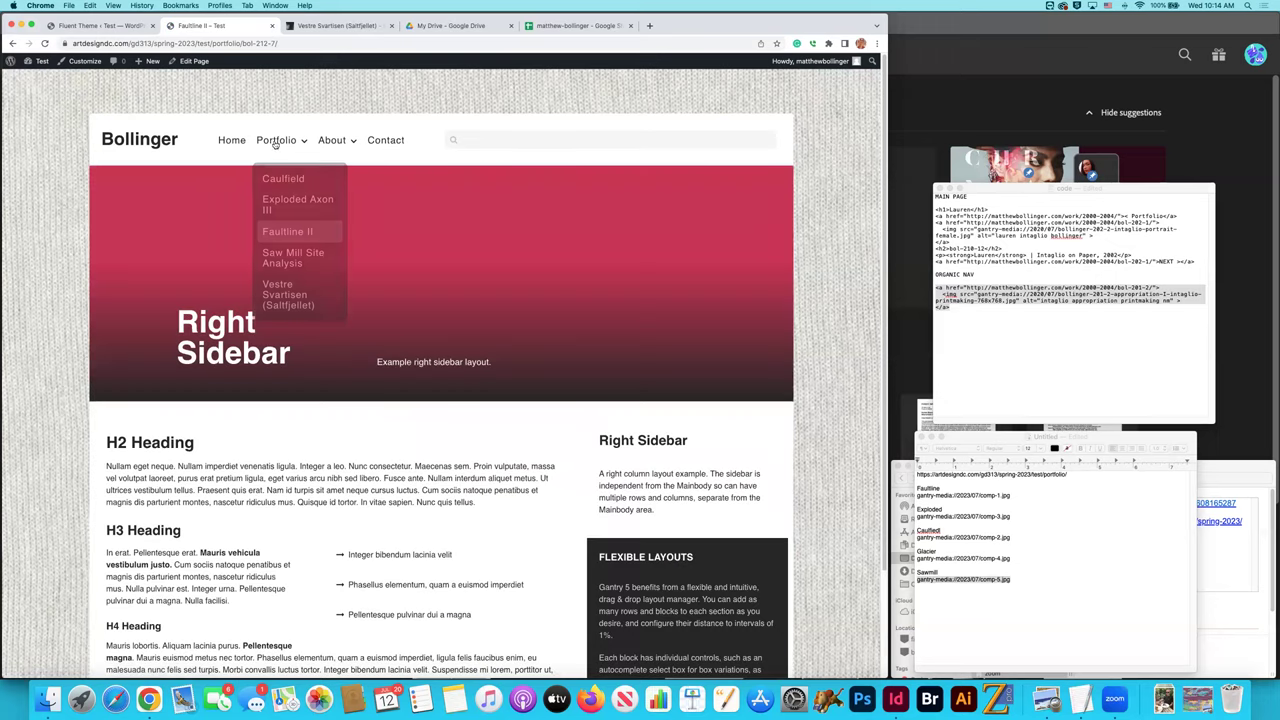
click(312, 257)
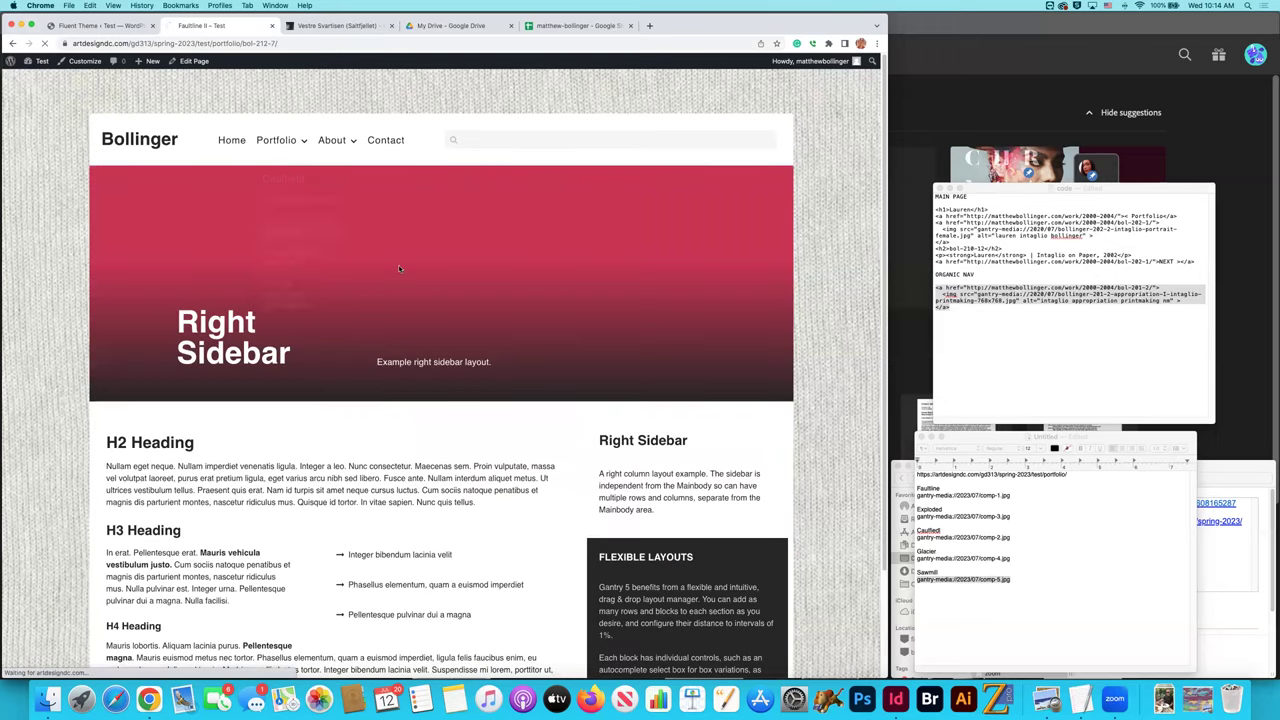
mouse_move(282, 142)
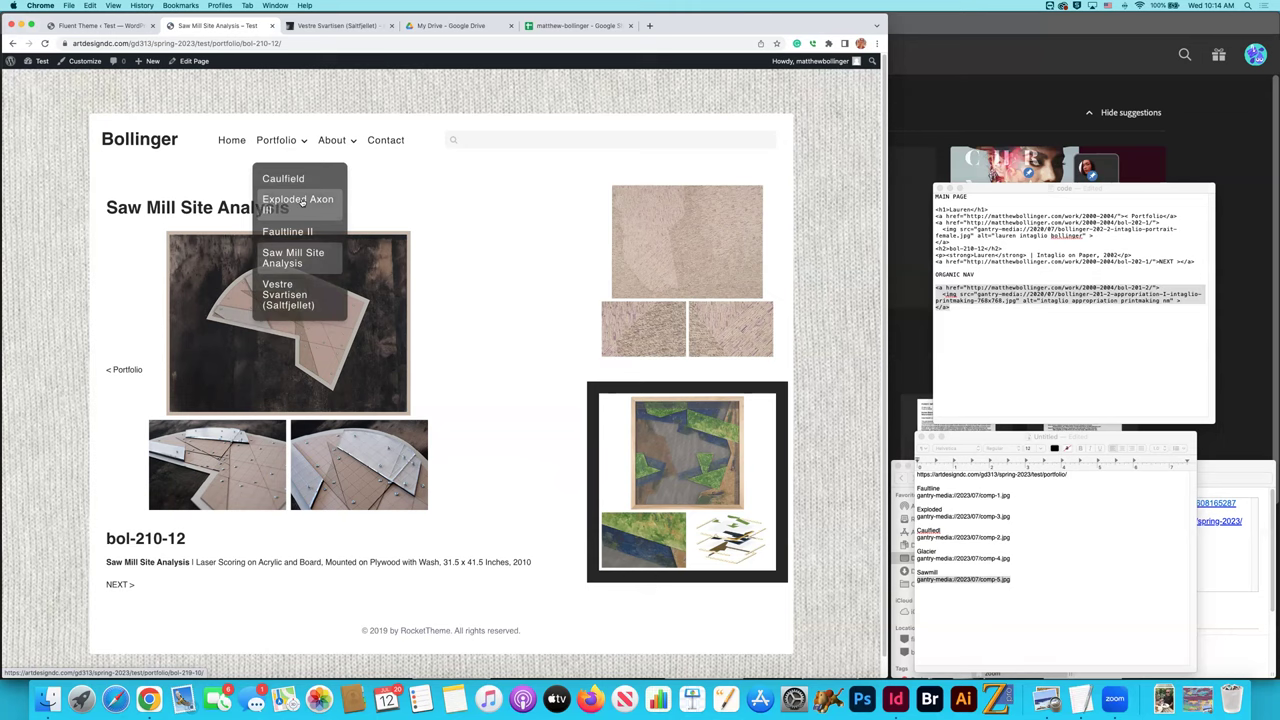
click(301, 201)
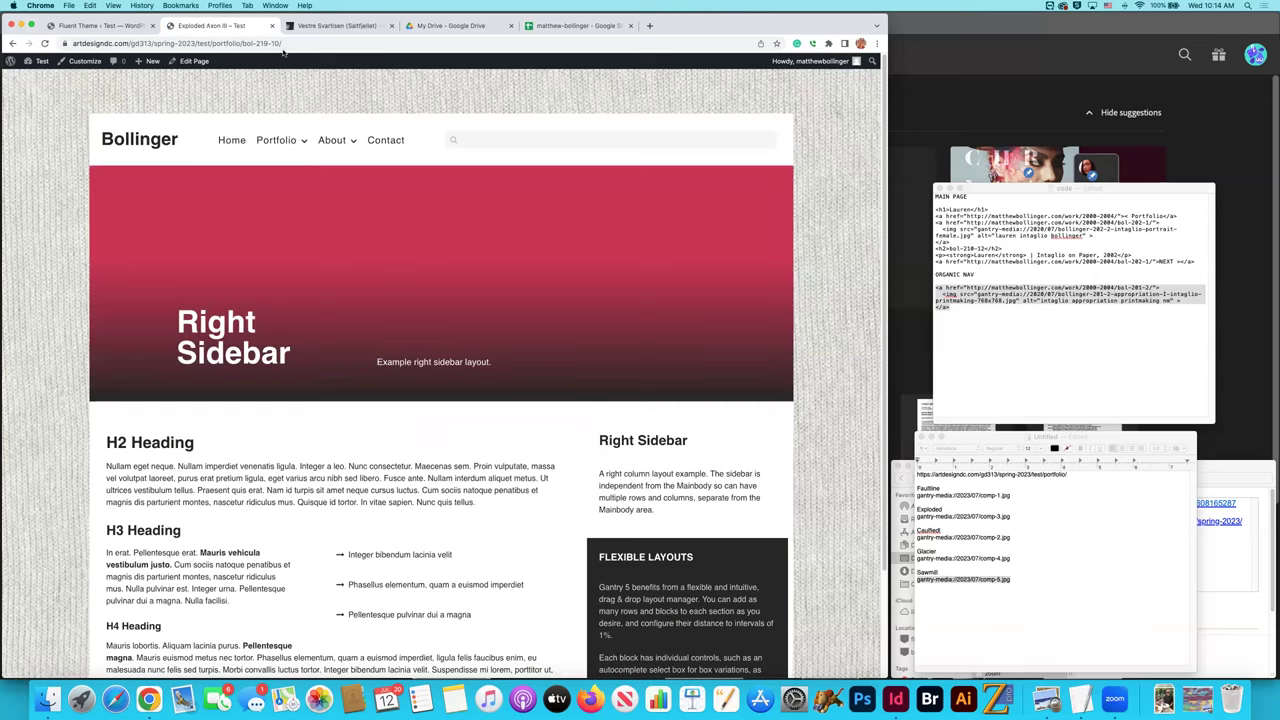
Return to the Fluent theme layout manager and switch to the Bol-219-10 outline.
click(115, 28)
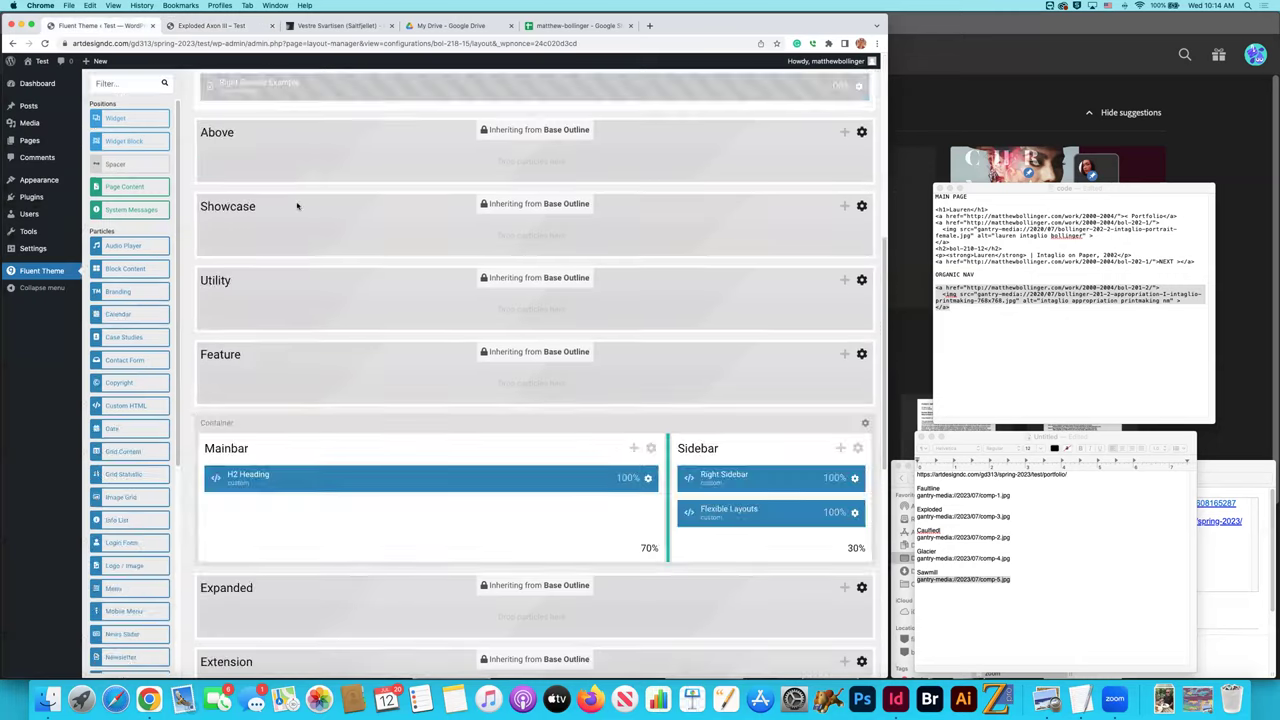
click(182, 133)
scroll(190, 205, down, 1)
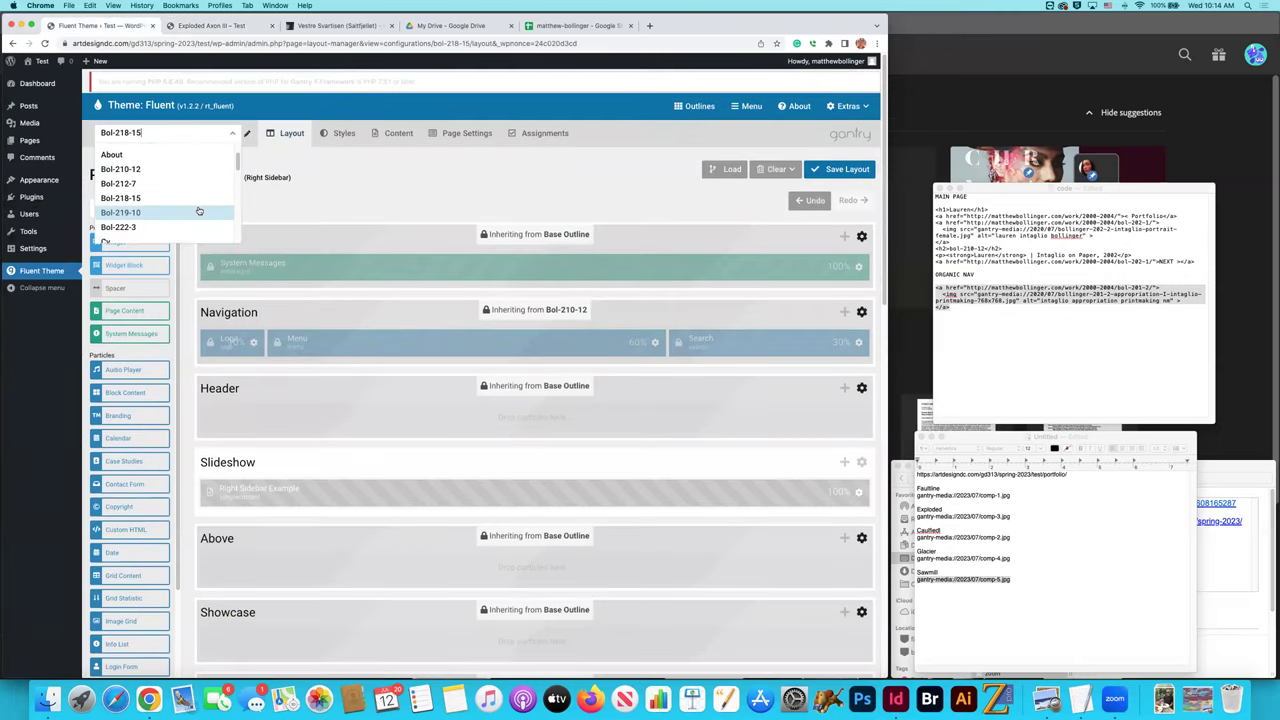
click(159, 211)
Set the Slideshow section's inheritance outline to No Inheritance, then apply and save it.
scroll(449, 280, down, 5)
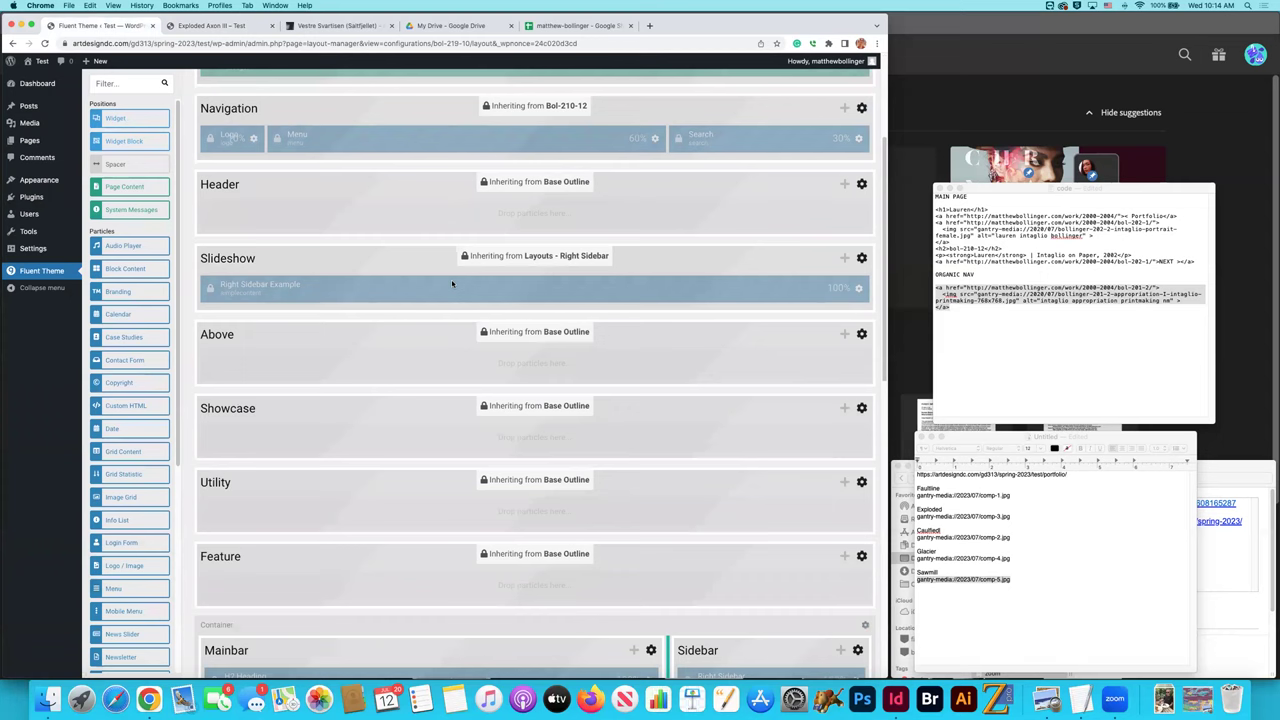
scroll(776, 284, up, 1)
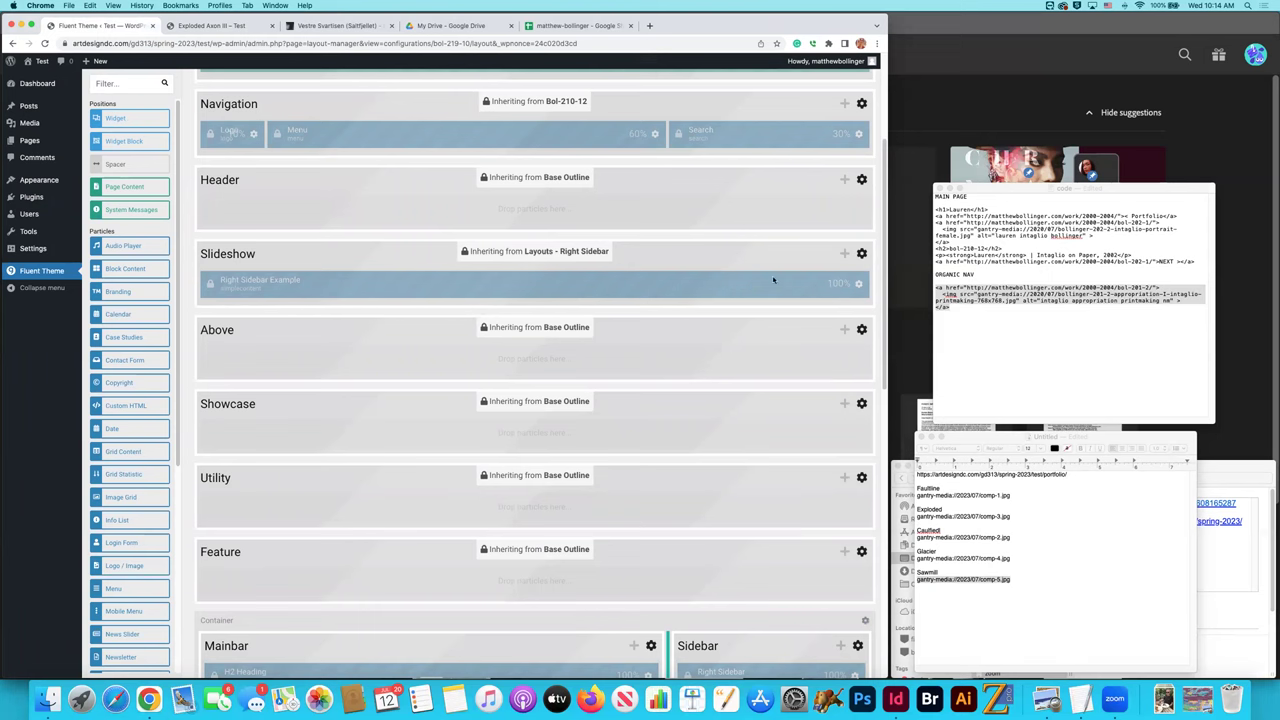
scroll(760, 279, down, 2)
scroll(760, 279, up, 6)
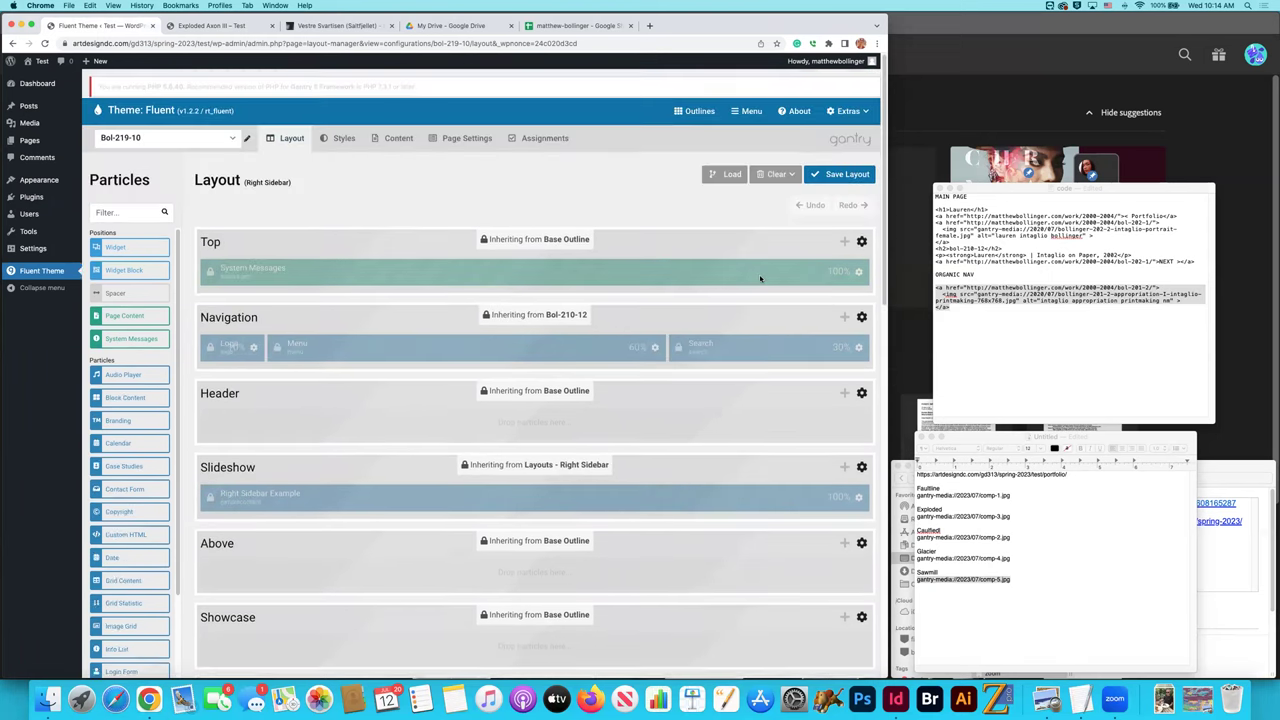
scroll(760, 279, down, 2)
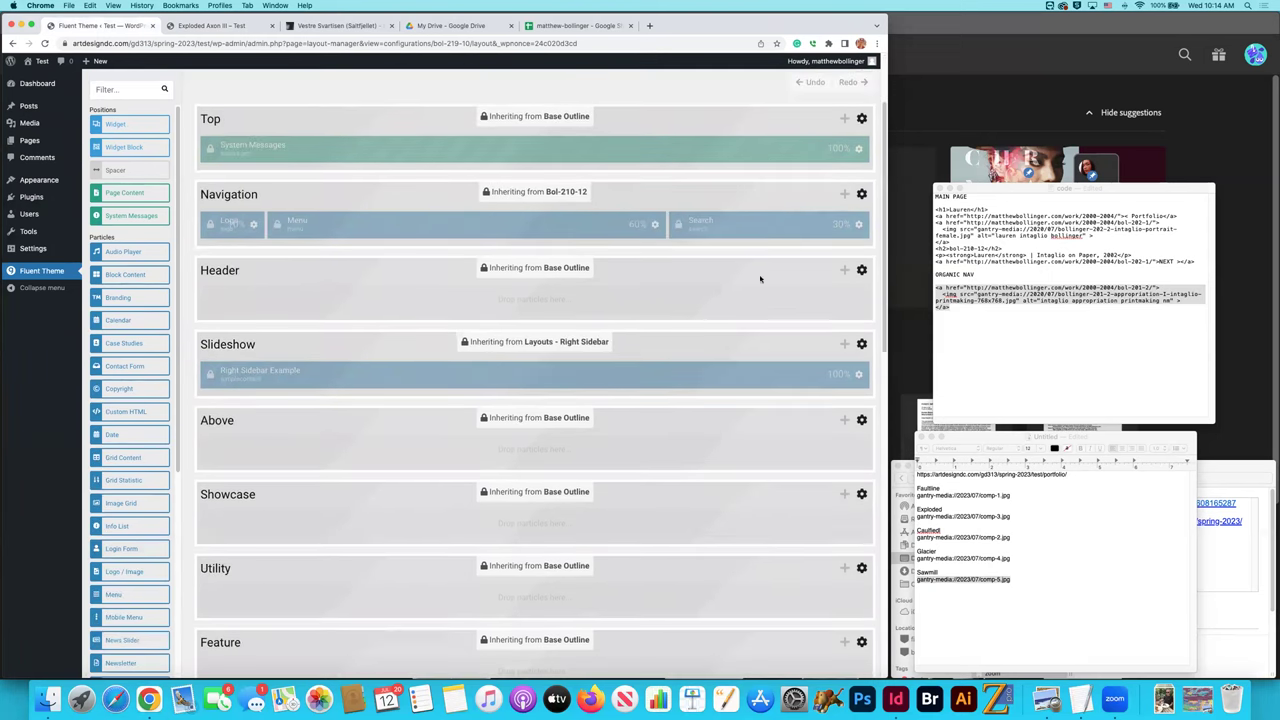
click(861, 344)
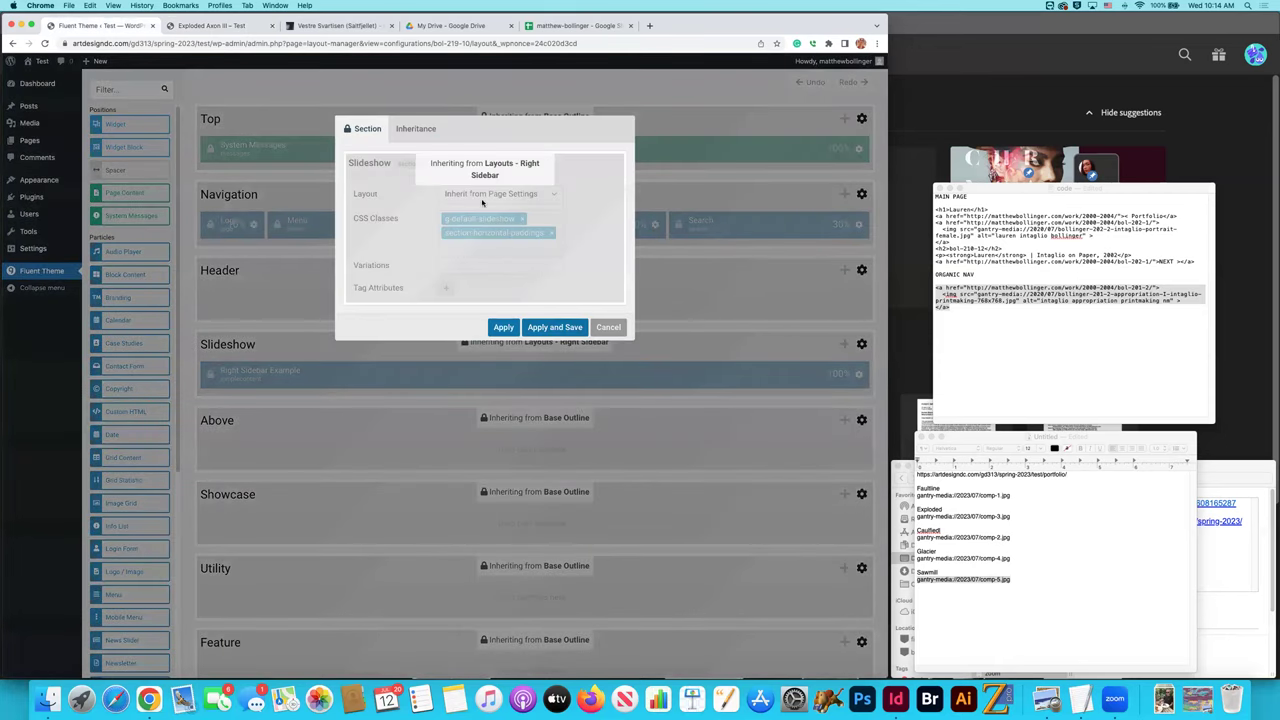
click(420, 130)
click(496, 203)
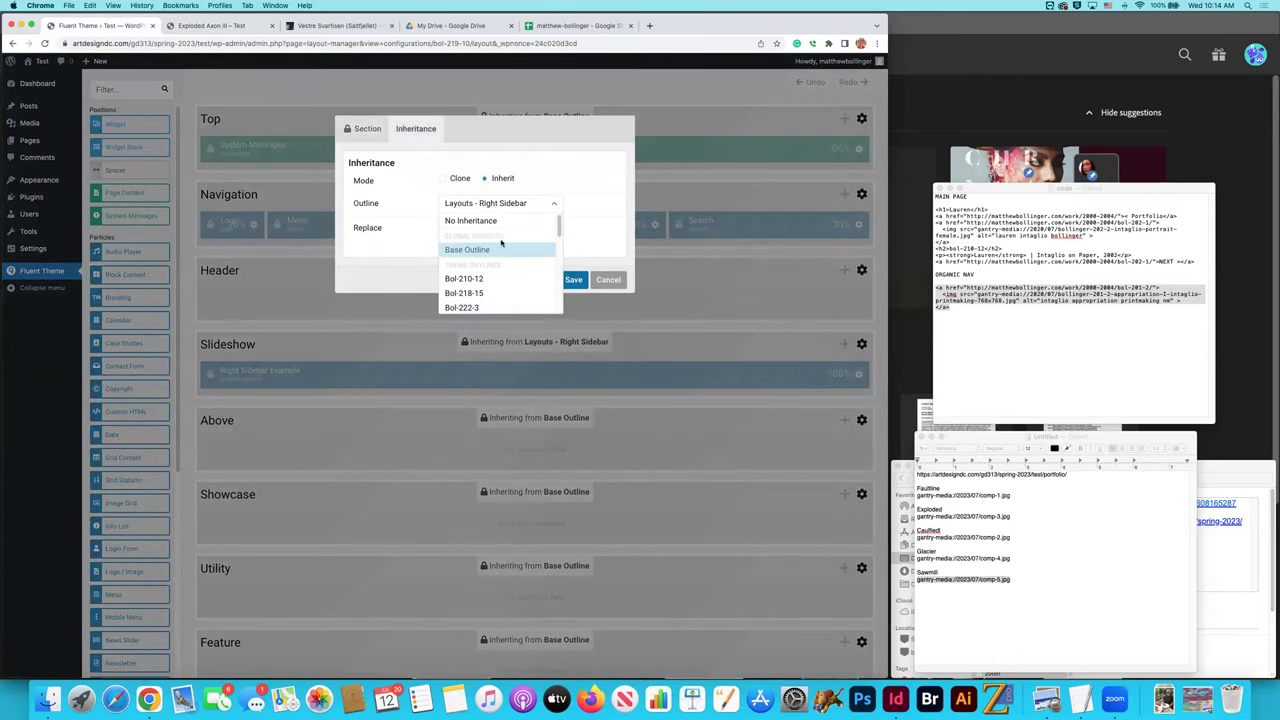
click(488, 226)
click(567, 280)
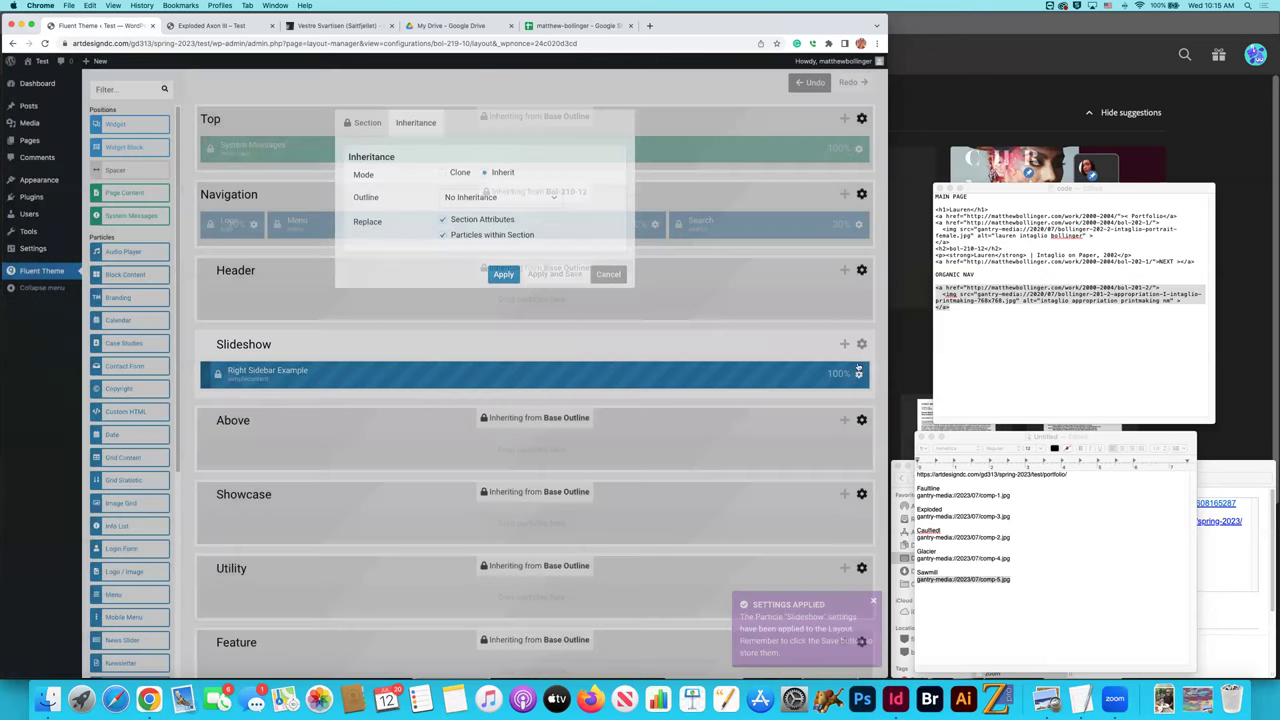
Set the Right Sidebar Example particle in the Slideshow section to No Inheritance and apply and save.
click(858, 377)
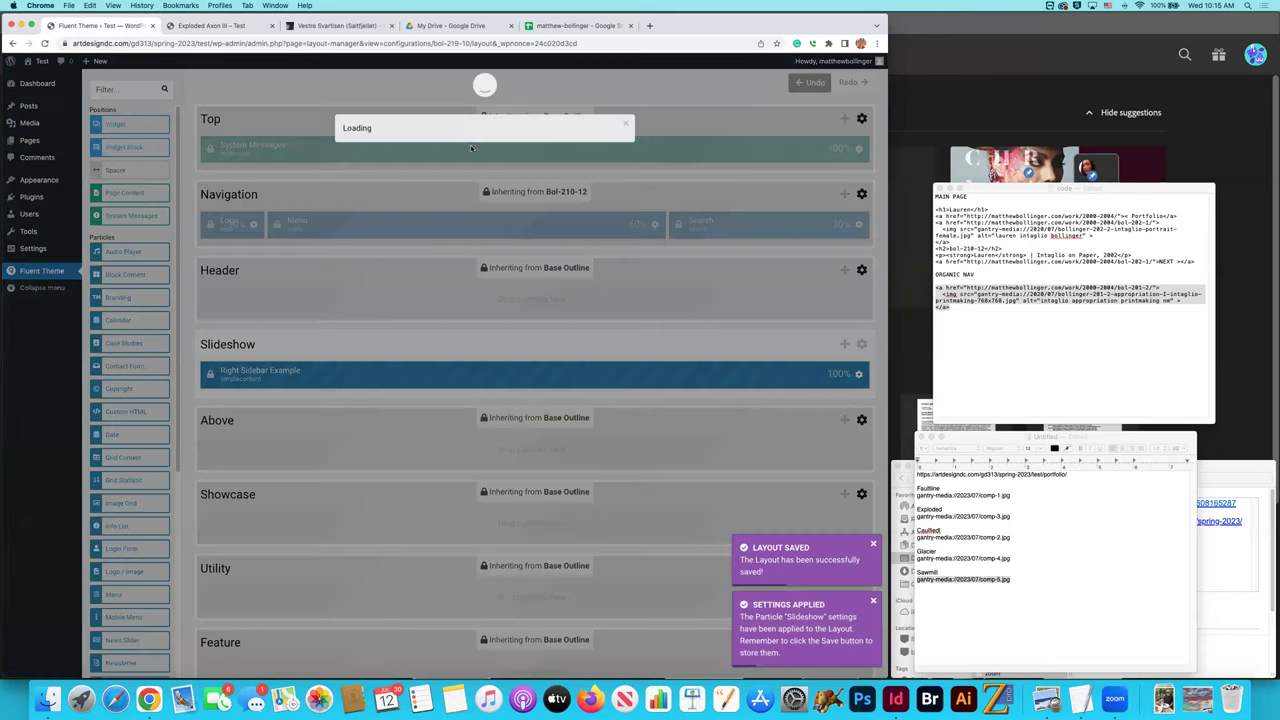
click(463, 128)
click(480, 201)
scroll(509, 240, up, 3)
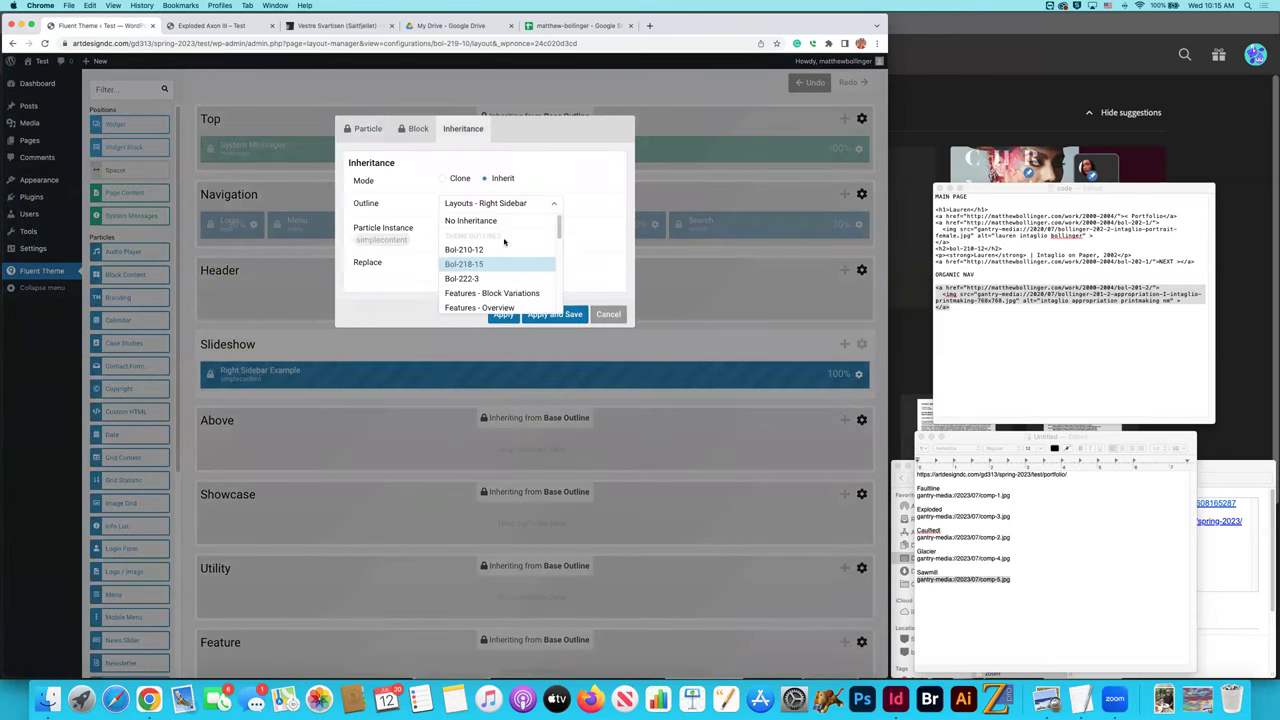
click(500, 224)
click(554, 314)
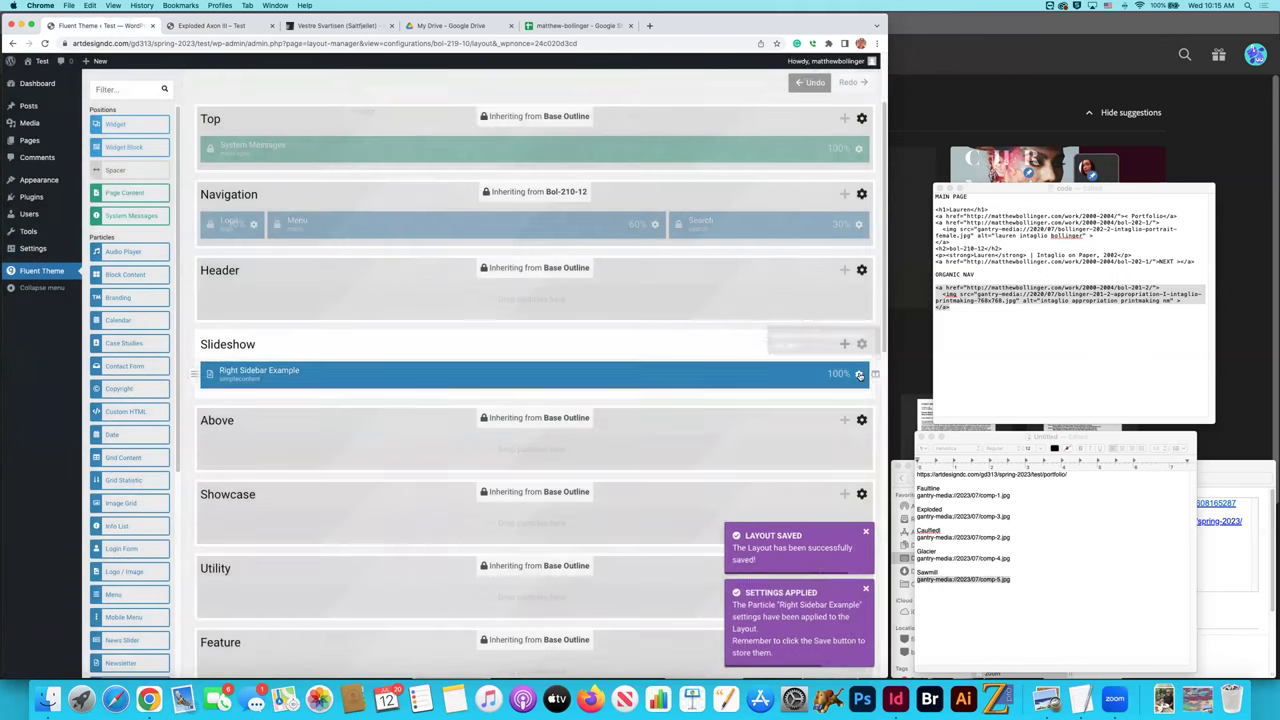
Disable the Right Sidebar Example particle in the Slideshow section and apply and save.
click(858, 374)
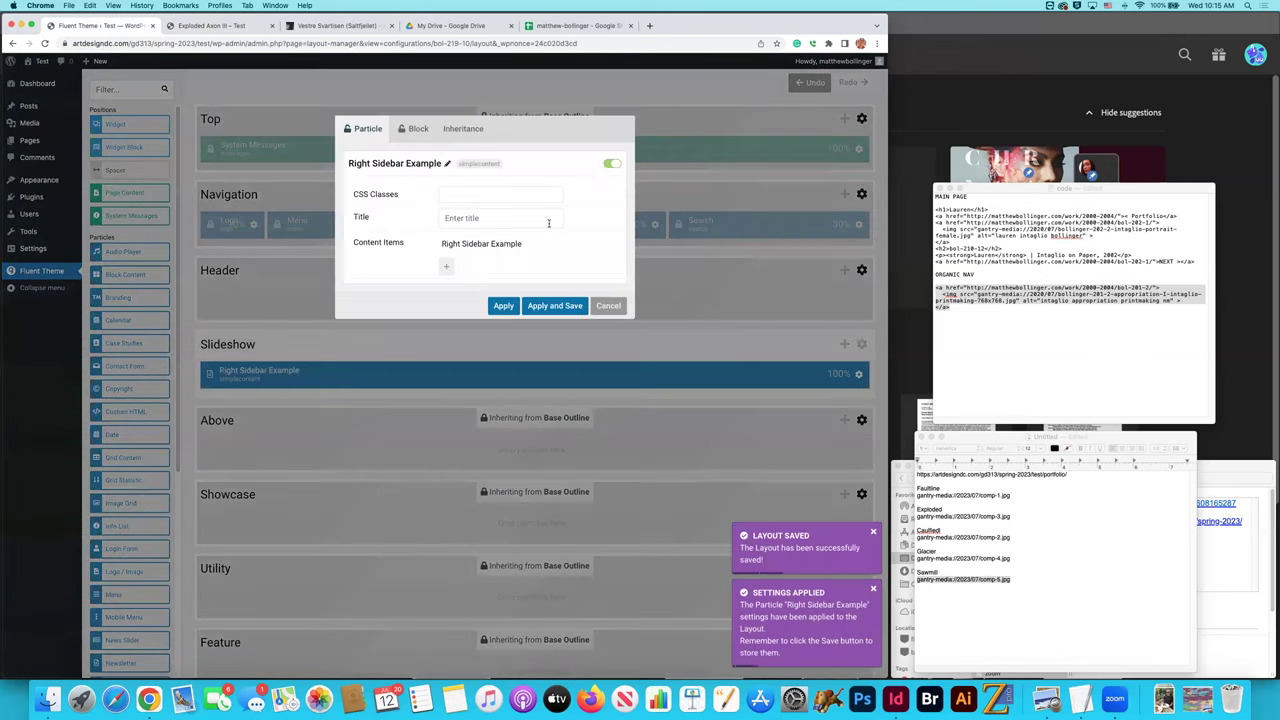
click(611, 163)
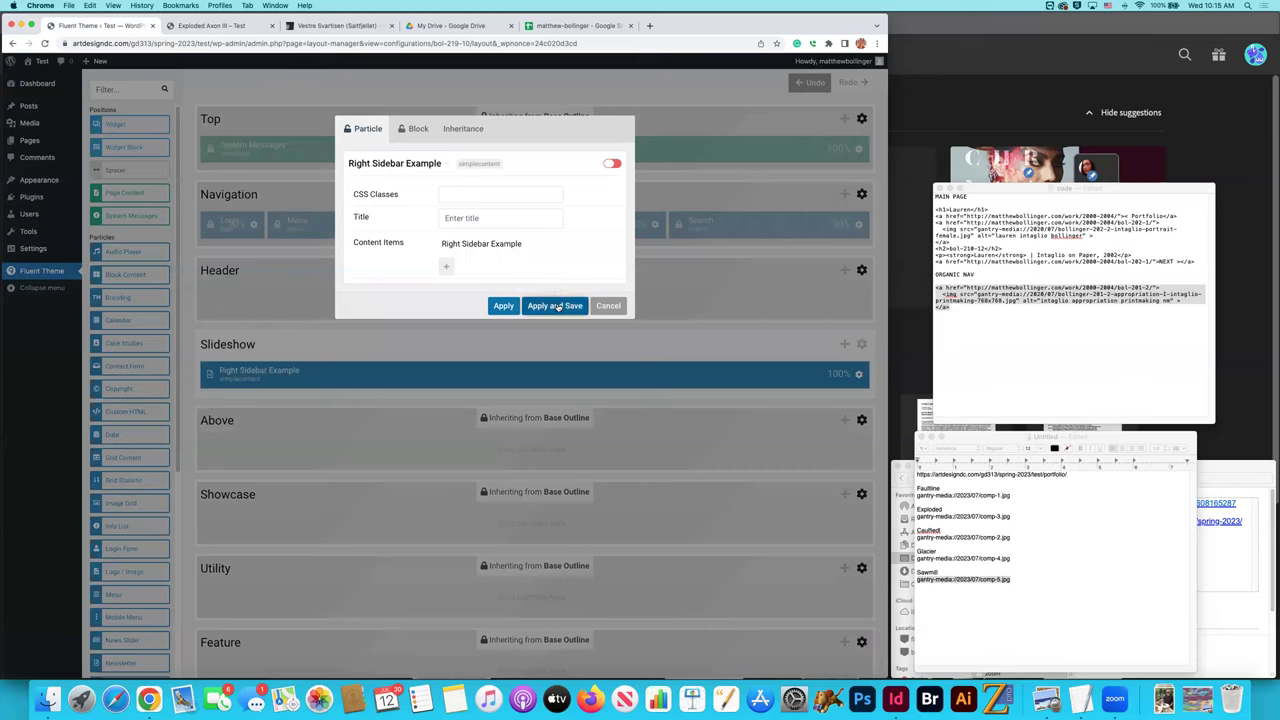
click(554, 305)
Set the Mainbar section's inheritance outline to No Inheritance and apply and save.
scroll(760, 311, down, 5)
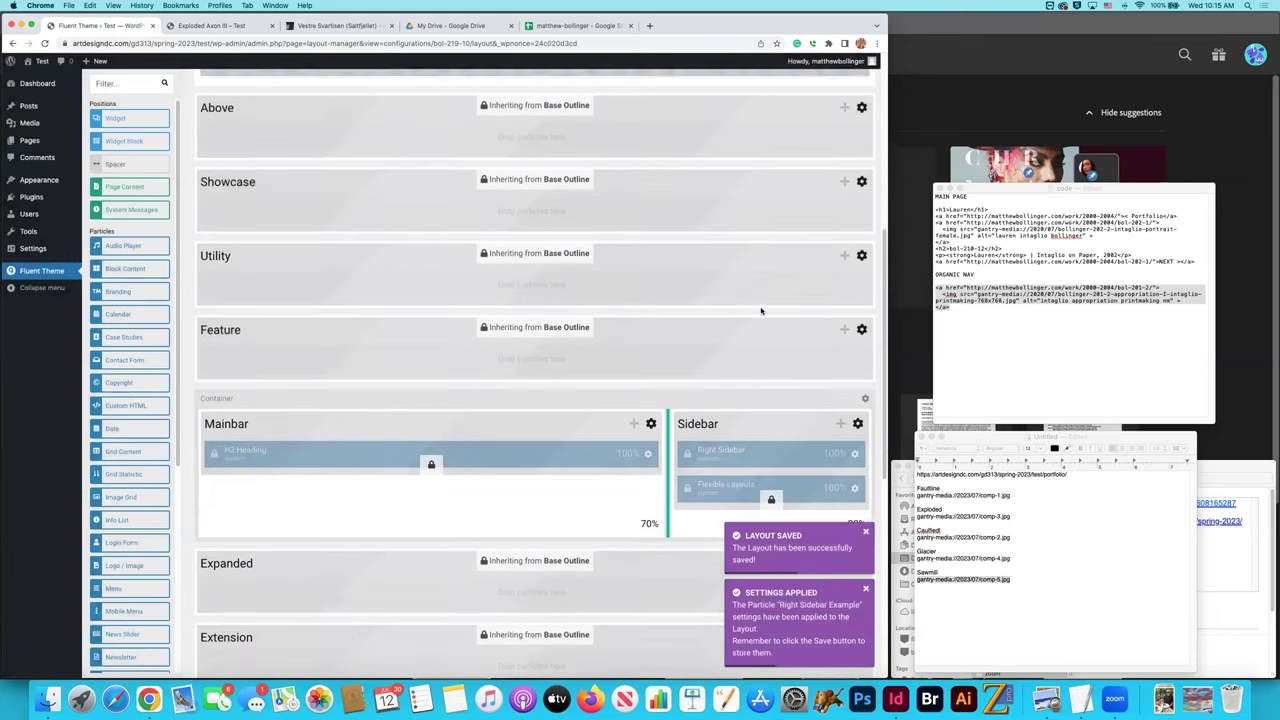
click(651, 280)
click(462, 128)
click(500, 203)
scroll(508, 228, up, 5)
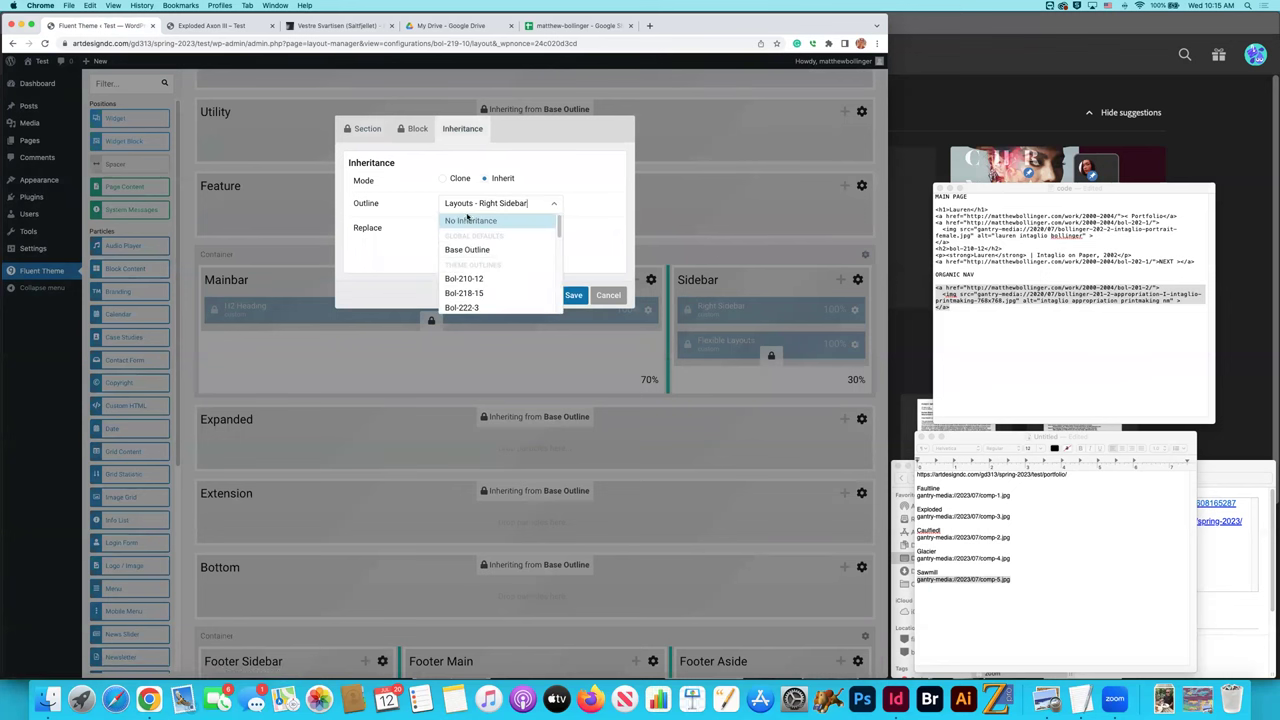
click(462, 218)
click(556, 296)
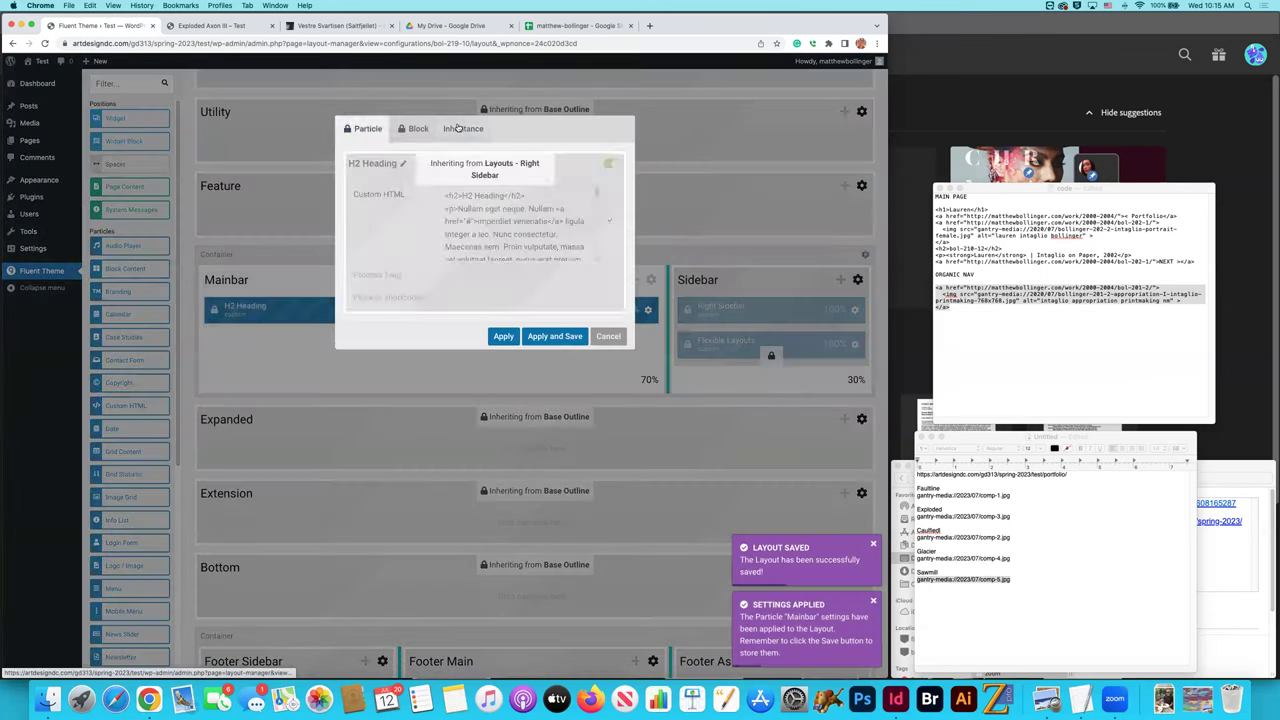
Set the Mainbar's H2 Heading particle to No Inheritance and apply and save.
click(462, 128)
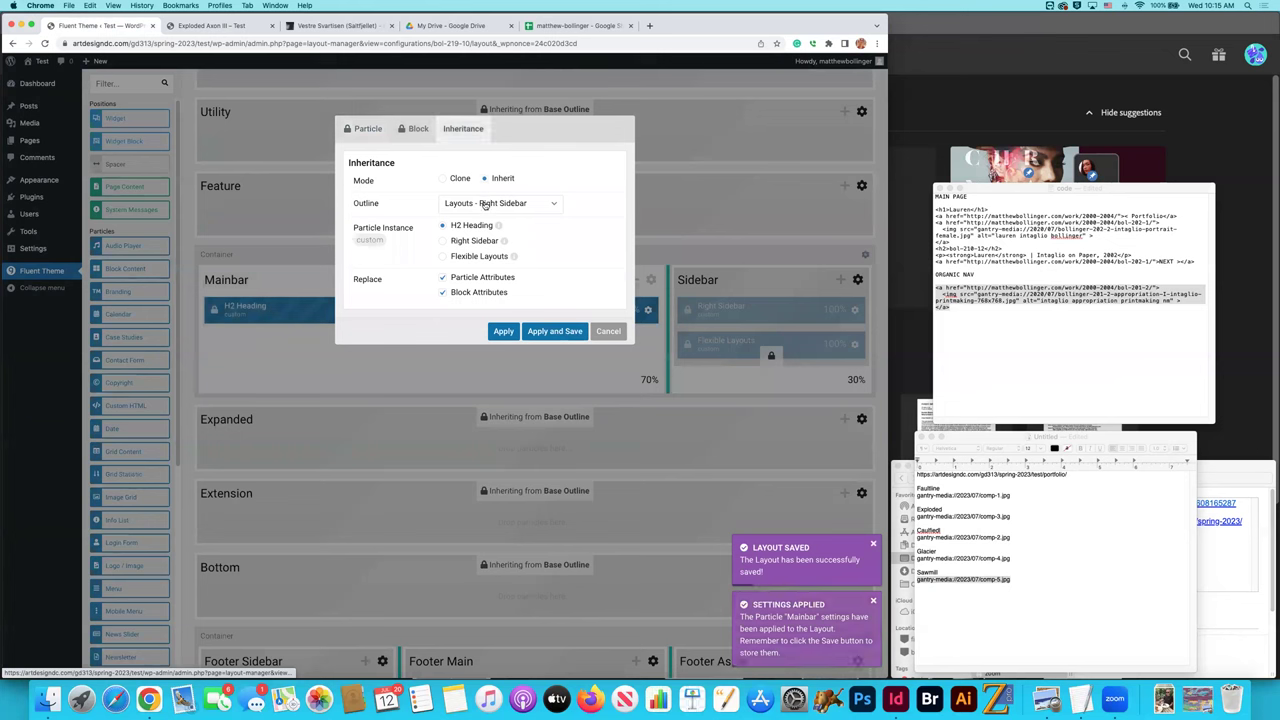
click(500, 203)
scroll(490, 252, up, 5)
click(470, 220)
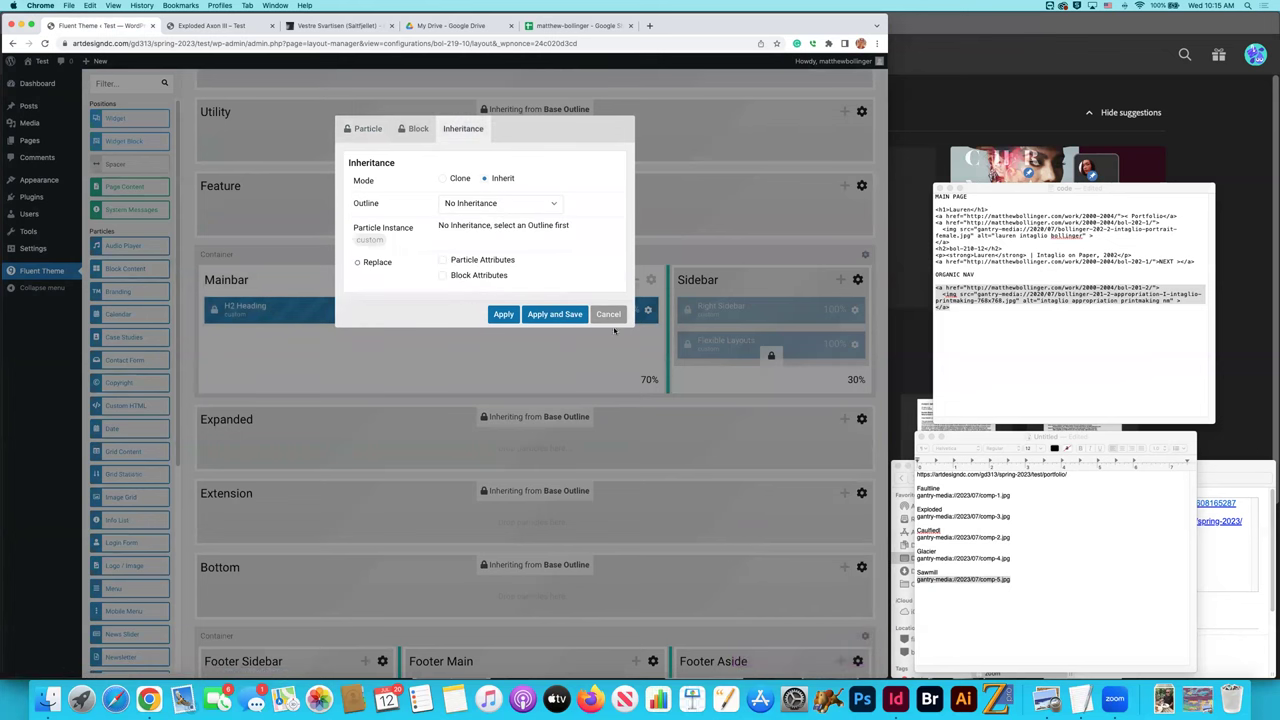
click(560, 314)
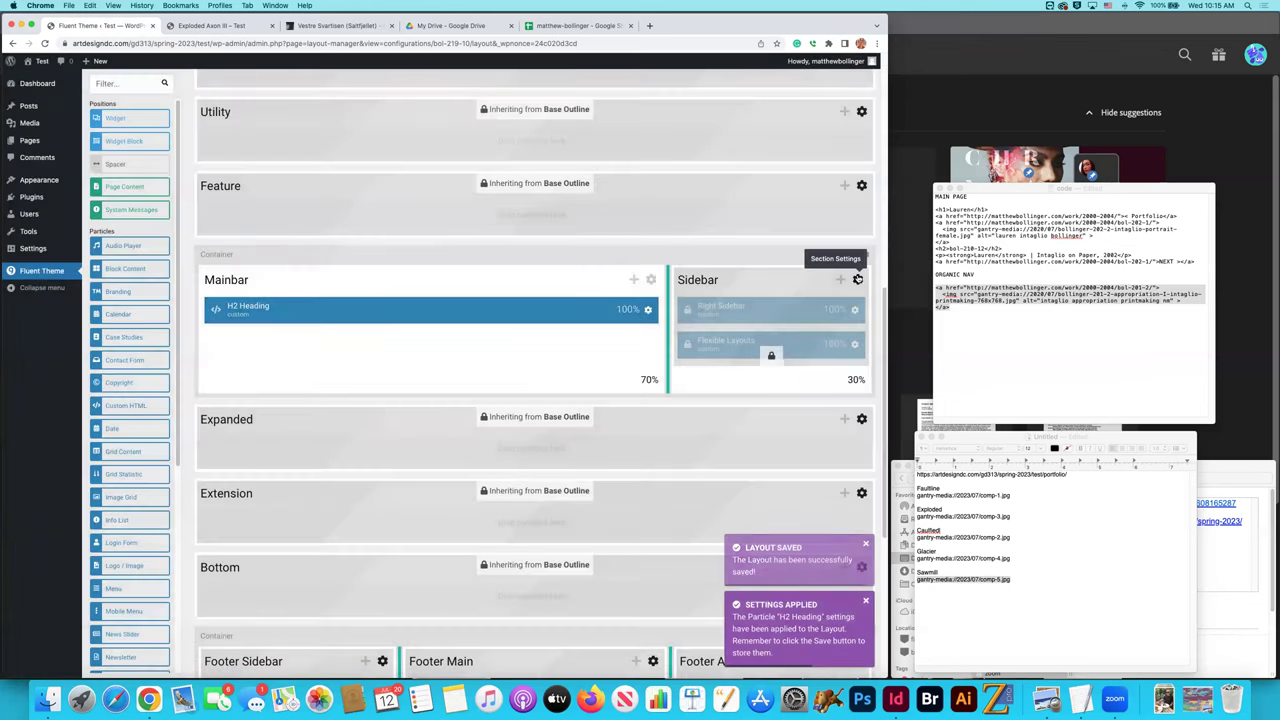
Set the Sidebar section's inheritance outline to No Inheritance and apply and save.
click(857, 279)
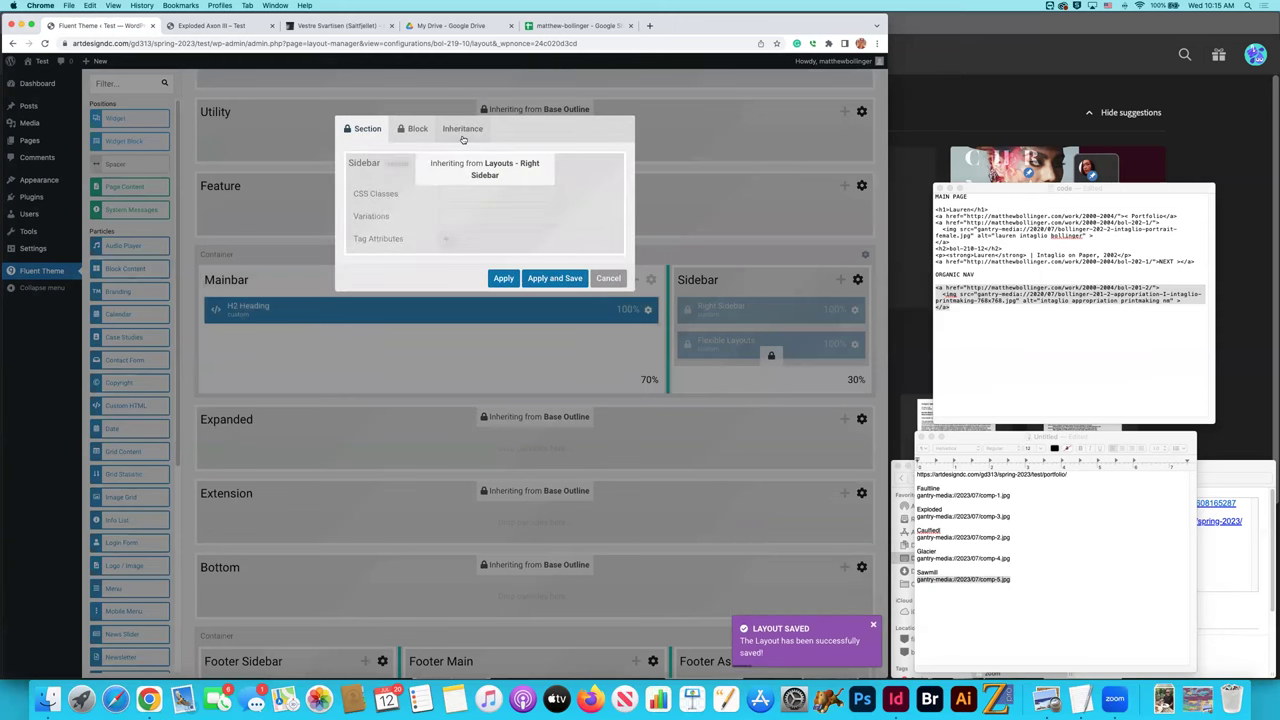
click(462, 128)
click(487, 205)
scroll(487, 240, up, 5)
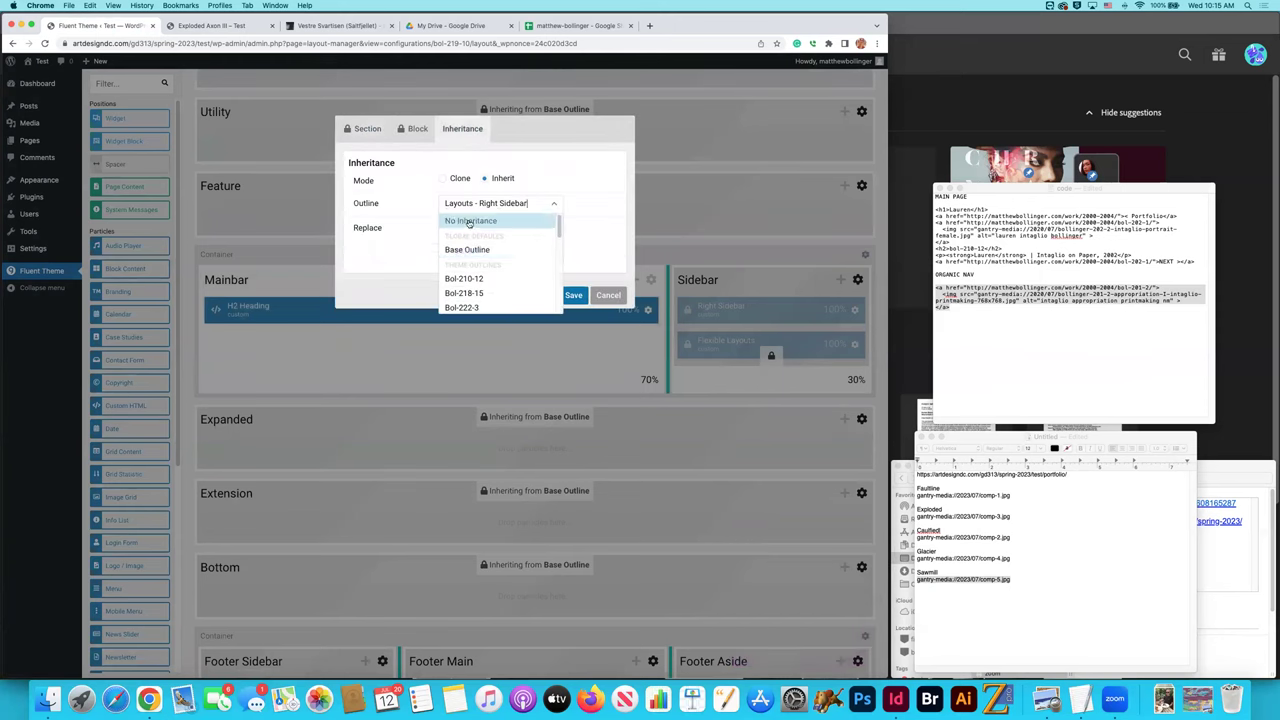
click(470, 218)
click(554, 295)
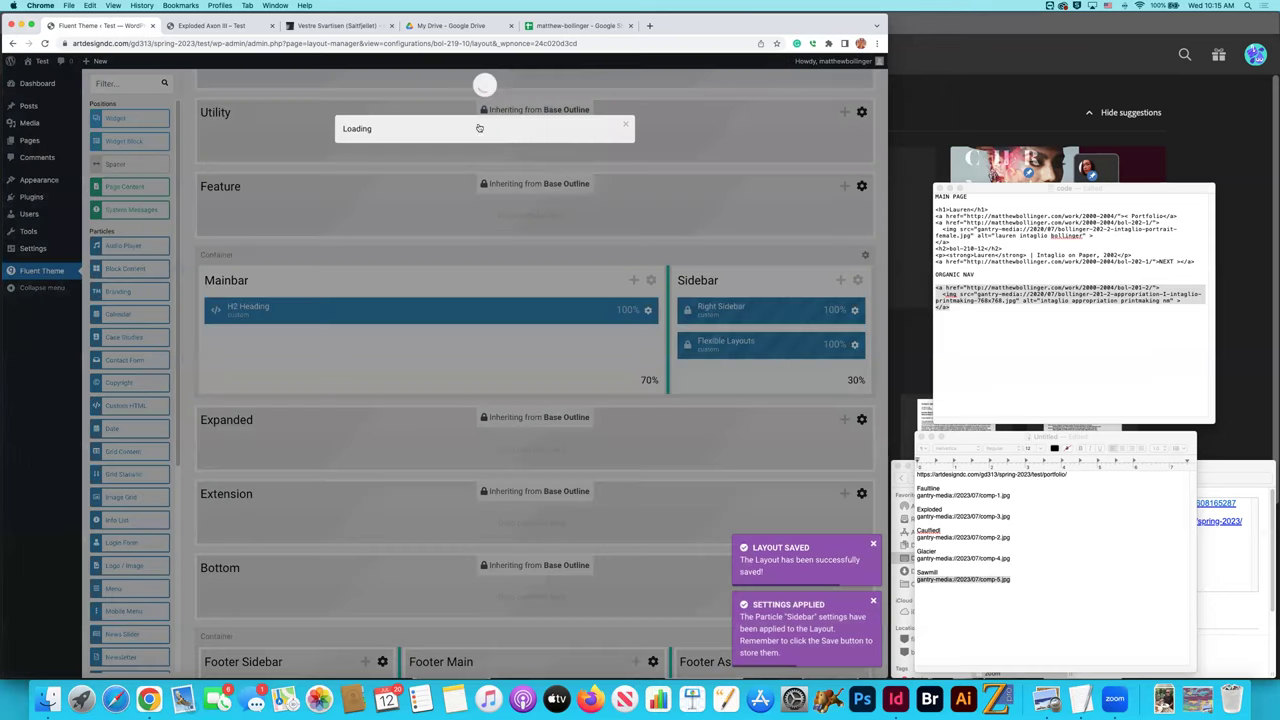
Set the Sidebar's Right Sidebar particle to No Inheritance and apply and save.
click(462, 128)
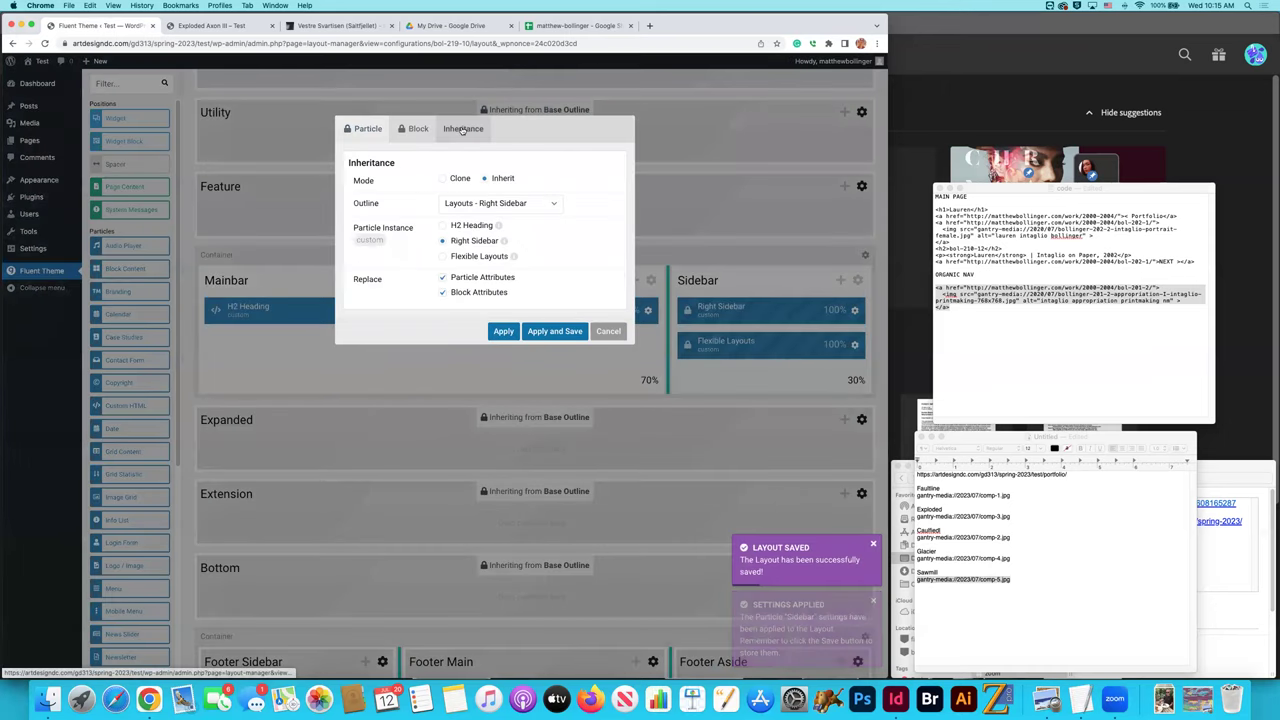
click(487, 203)
scroll(491, 250, up, 5)
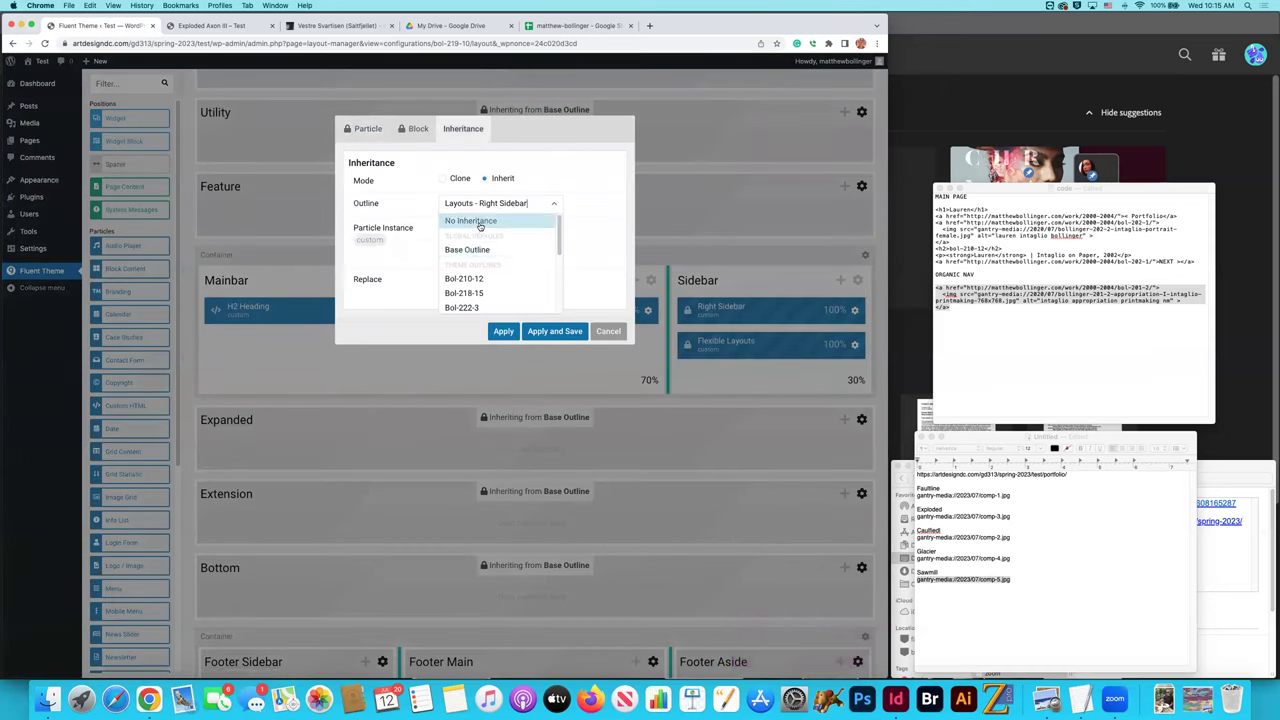
click(478, 220)
click(553, 314)
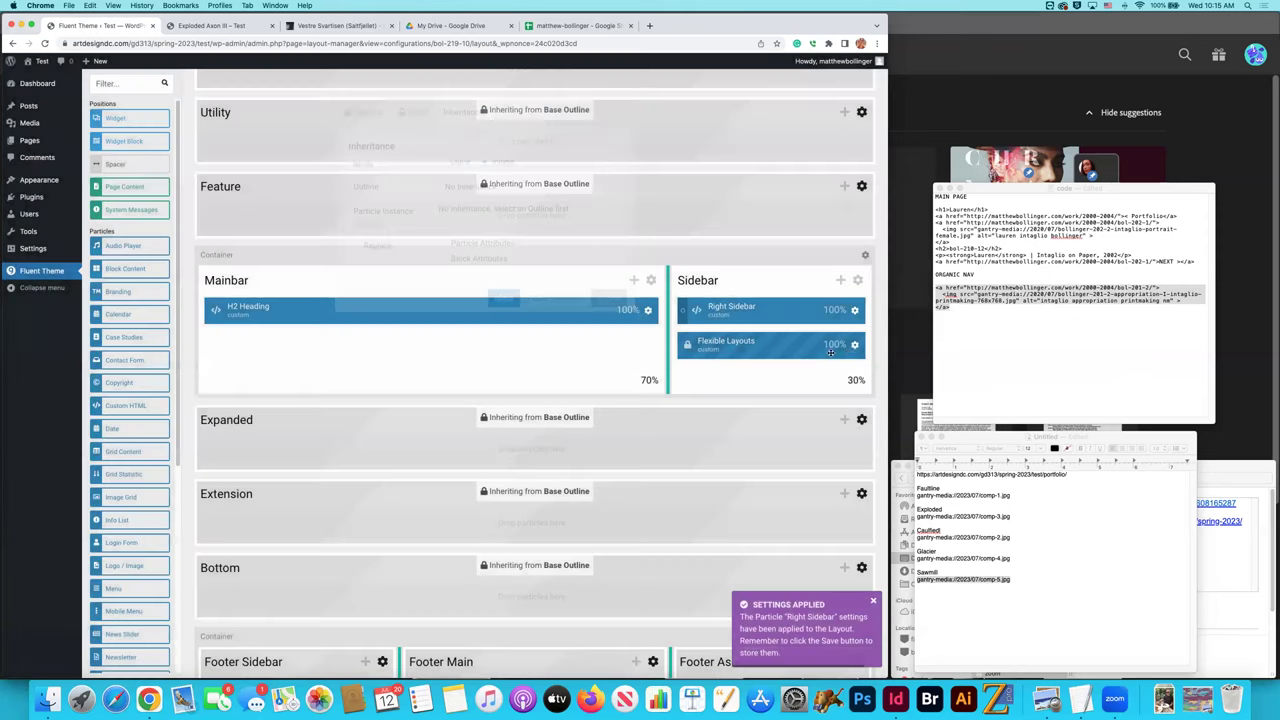
Set the Sidebar's Flexible Layouts particle to No Inheritance and apply and save.
click(841, 345)
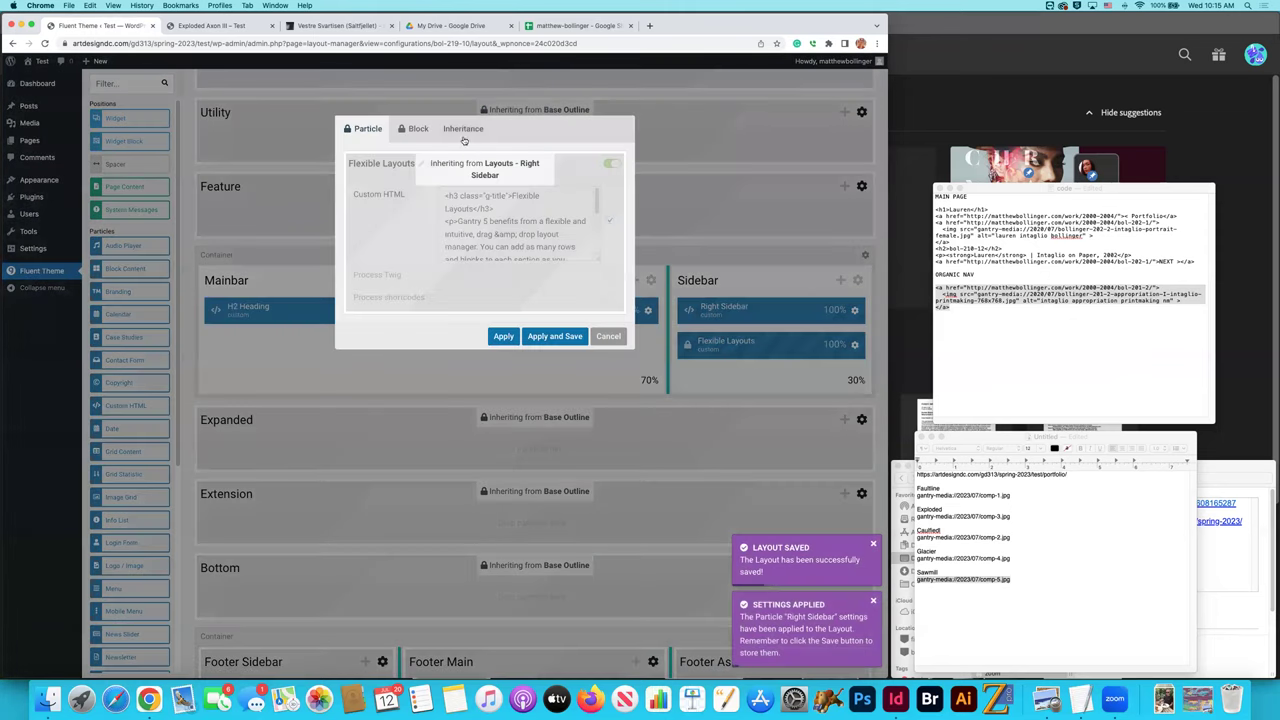
click(462, 128)
click(482, 203)
scroll(491, 250, up, 5)
click(475, 226)
click(553, 314)
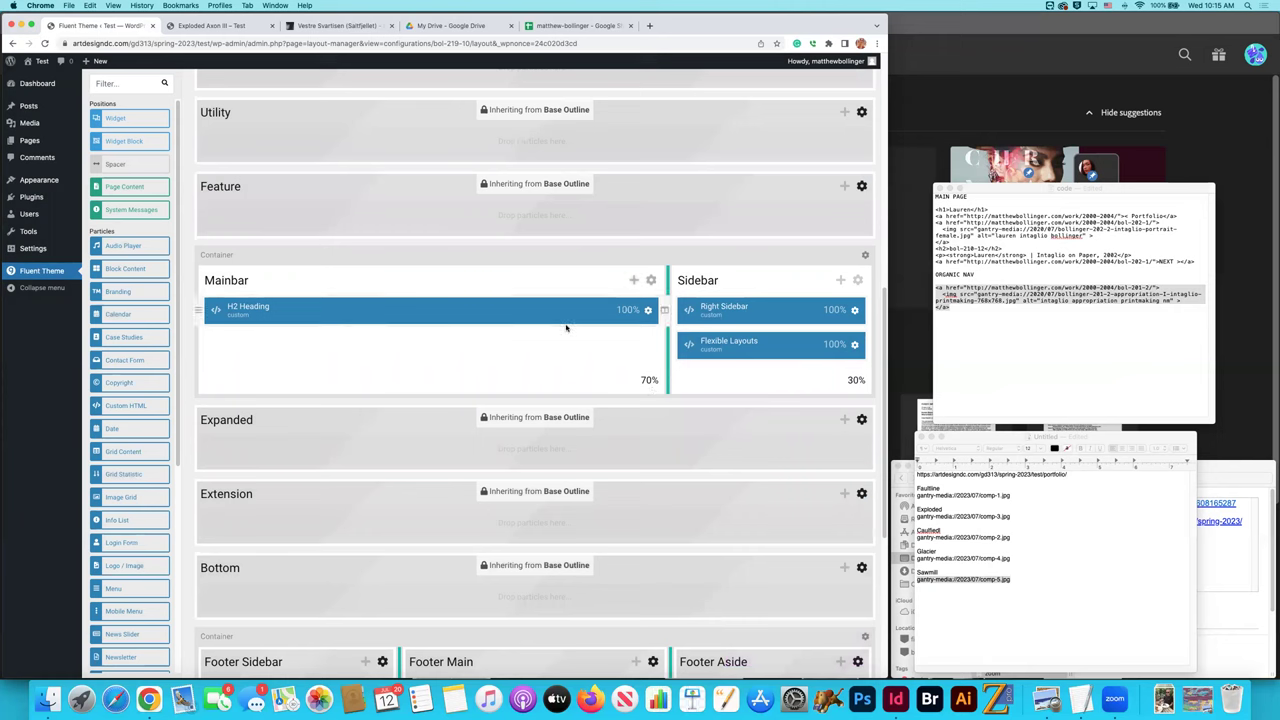
Replace the Mainbar H2 Heading particle's custom HTML with the MAIN PAGE code block from the code text file.
click(648, 310)
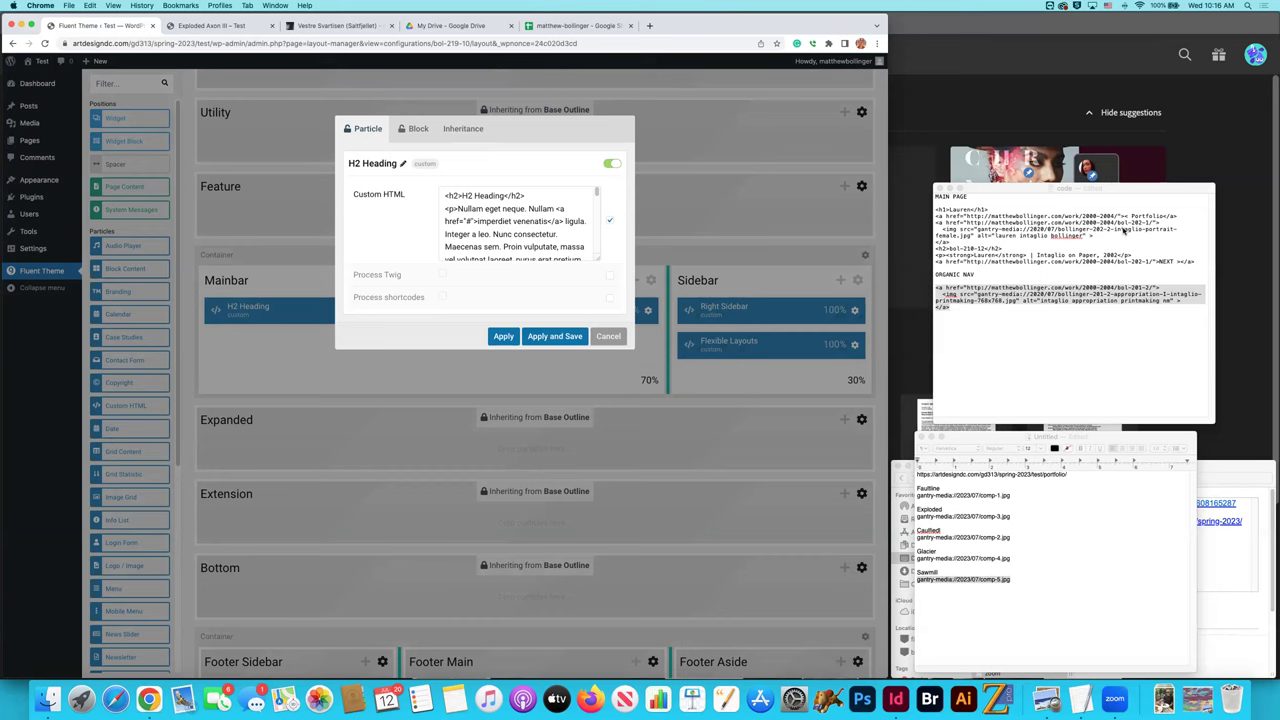
click(986, 246)
drag(1198, 262, 935, 211)
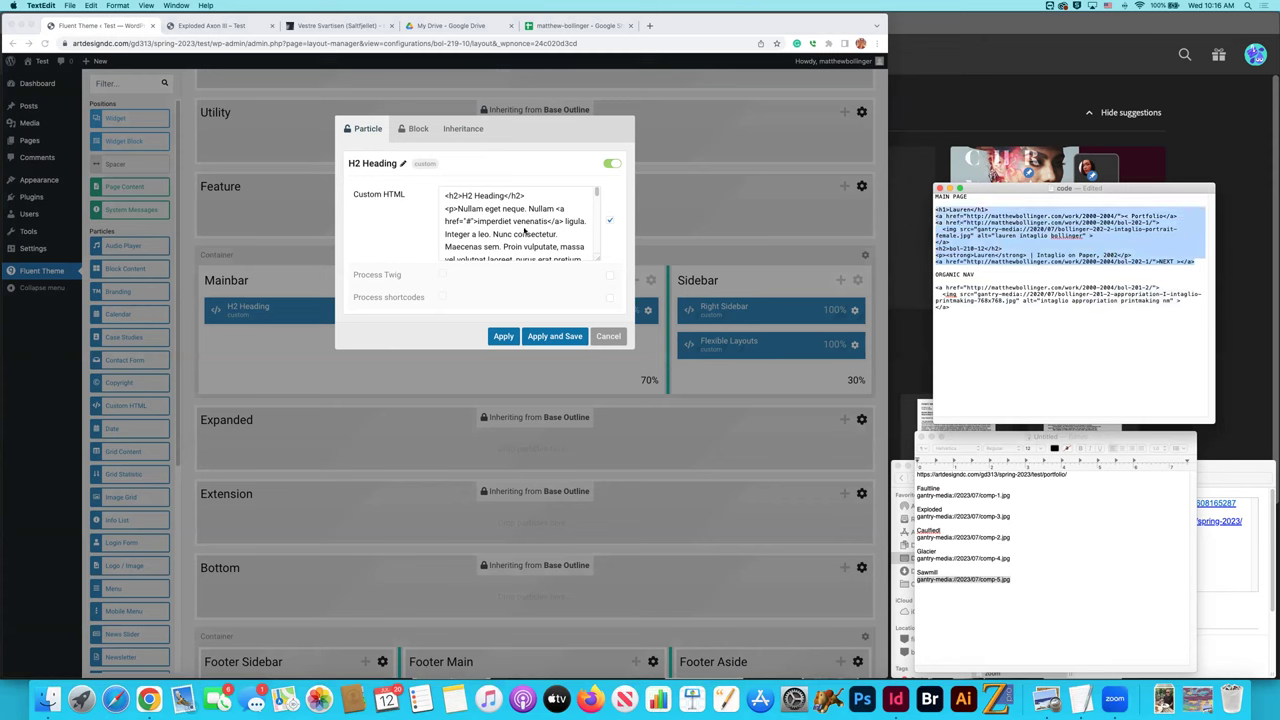
click(524, 231)
key(super+a)
text(<h1>Lauren</h1> <a href="http://matthewbollinger.com/work/2000-2004/">< Portfolio</a> <a href="http://matthewbollinger.com/work/2000-2004/bol-202-1/">   <img src="gantry-media://2020/07/bollinger-202-2-intaglio-portrait-female.jpg" alt="lauren intaglio bollinger" > </a> <h2>bol-210-12</h2> <p><strong>Lauren</strong> | Intaglio on Paper, 2002</p> <a href="http://matthewbollinger.com/work/2000-2004/bol-202-1/">NEXT ></a>)
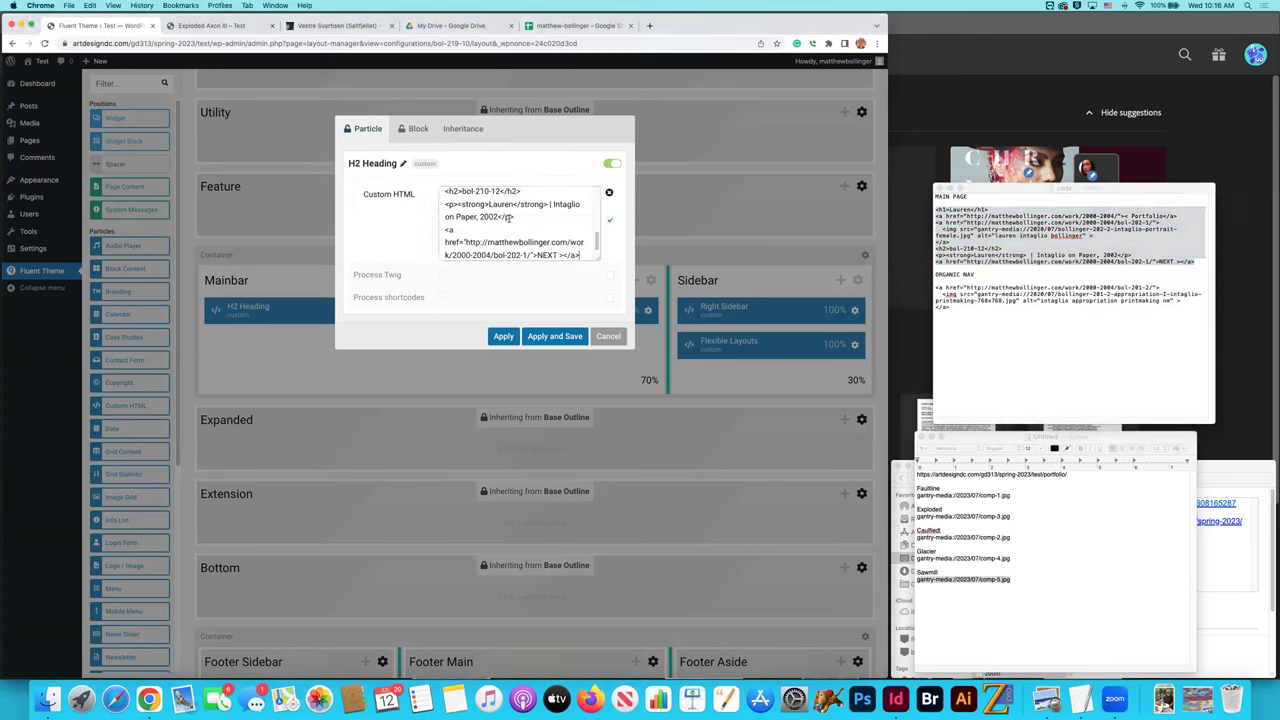
scroll(514, 218, up, 5)
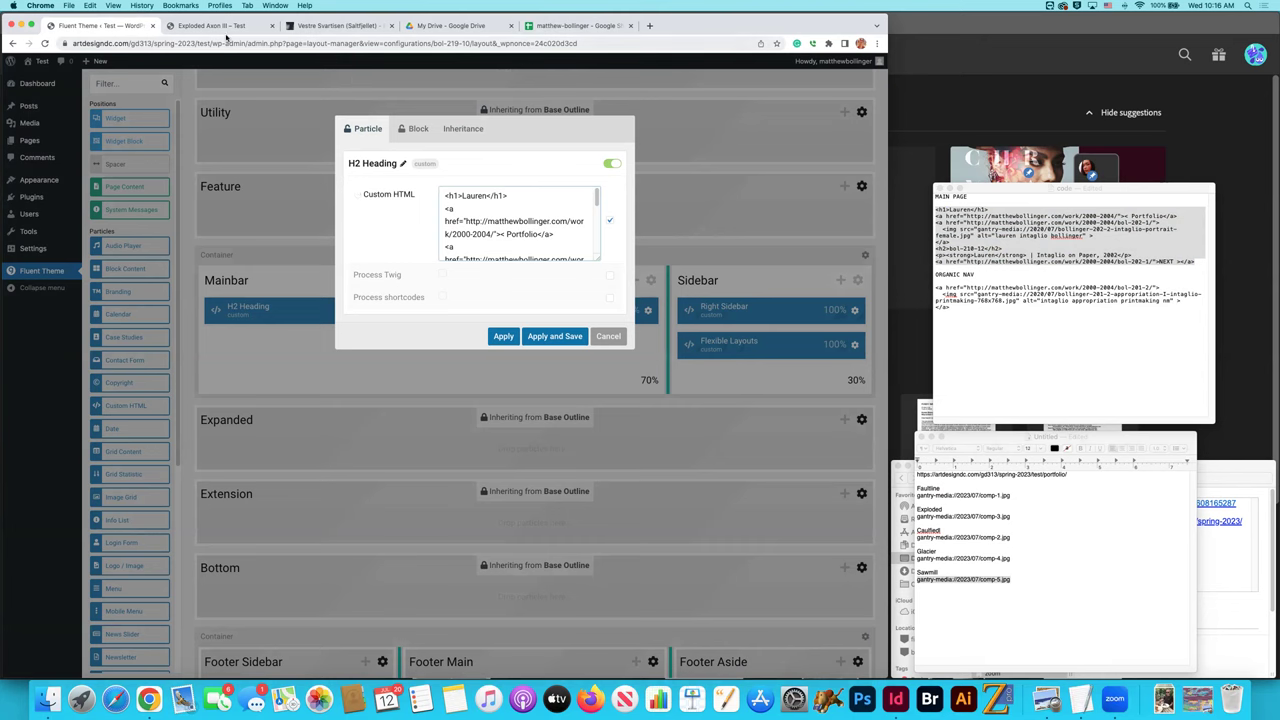
Copy the page title "Exploded Axon (Wheatfields)" from the Exploded Axon III (bol-219-10) row of the matthew-bollinger spreadsheet.
click(215, 27)
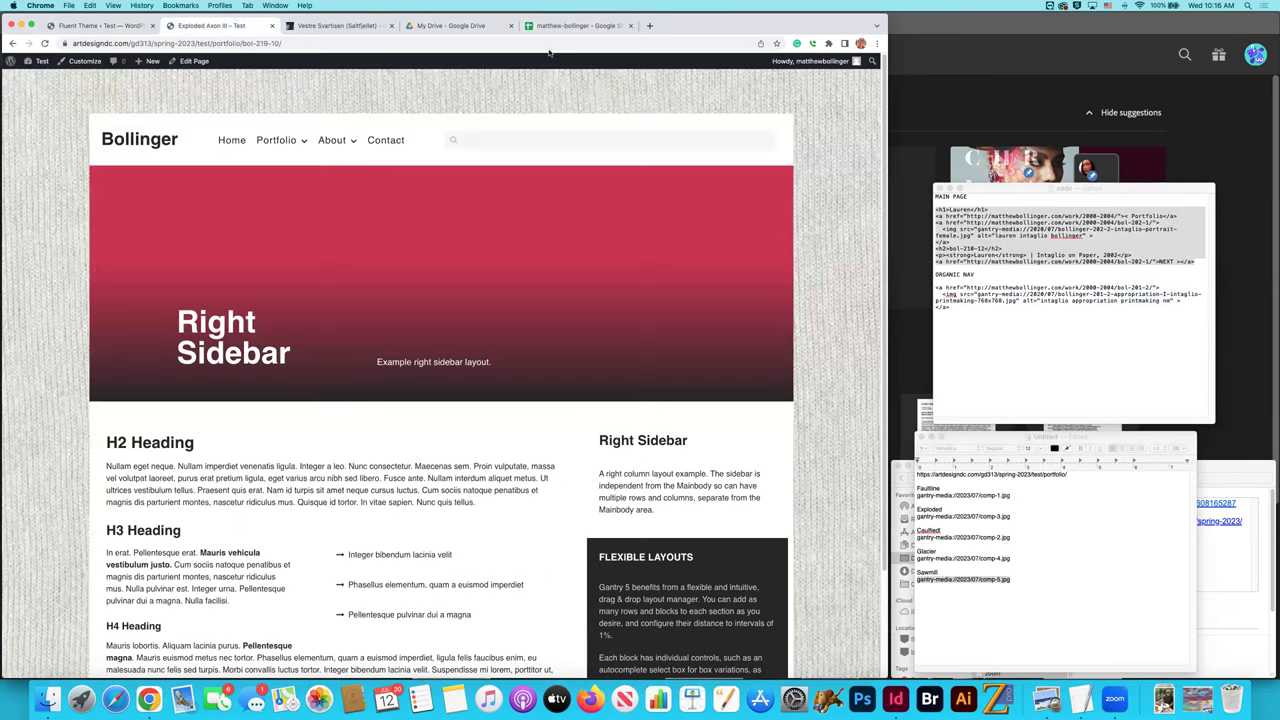
click(540, 26)
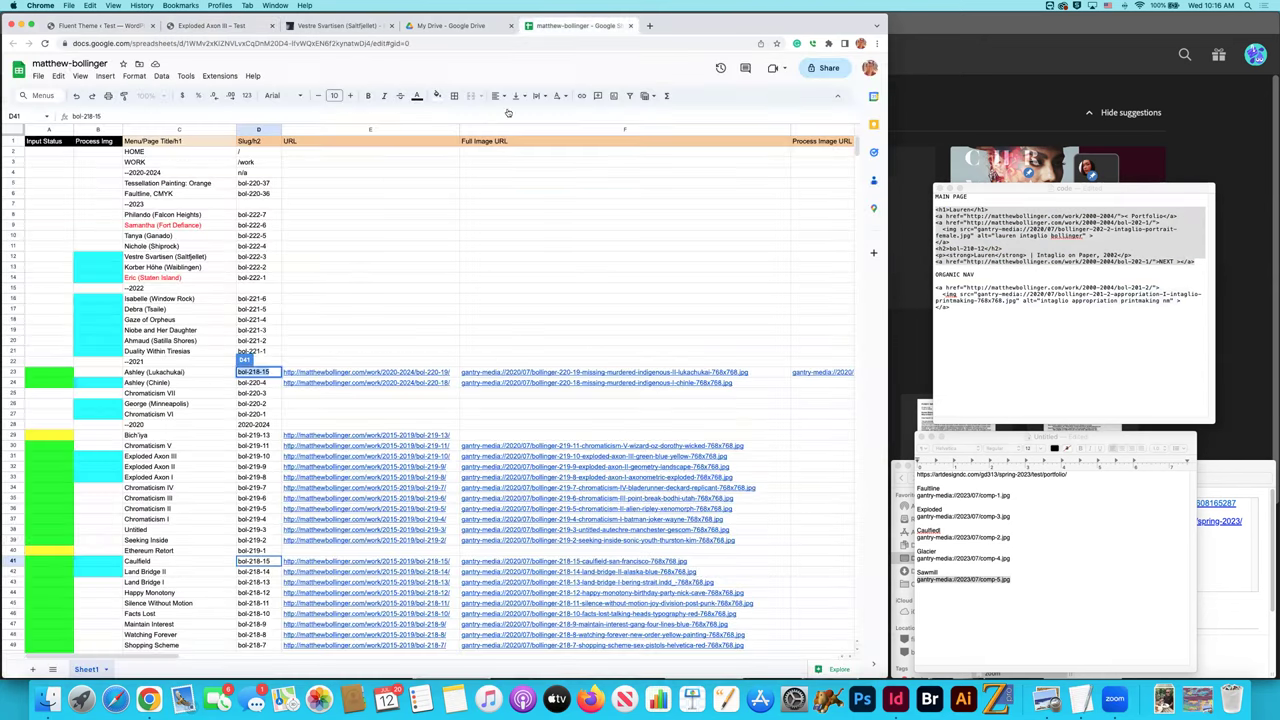
click(315, 288)
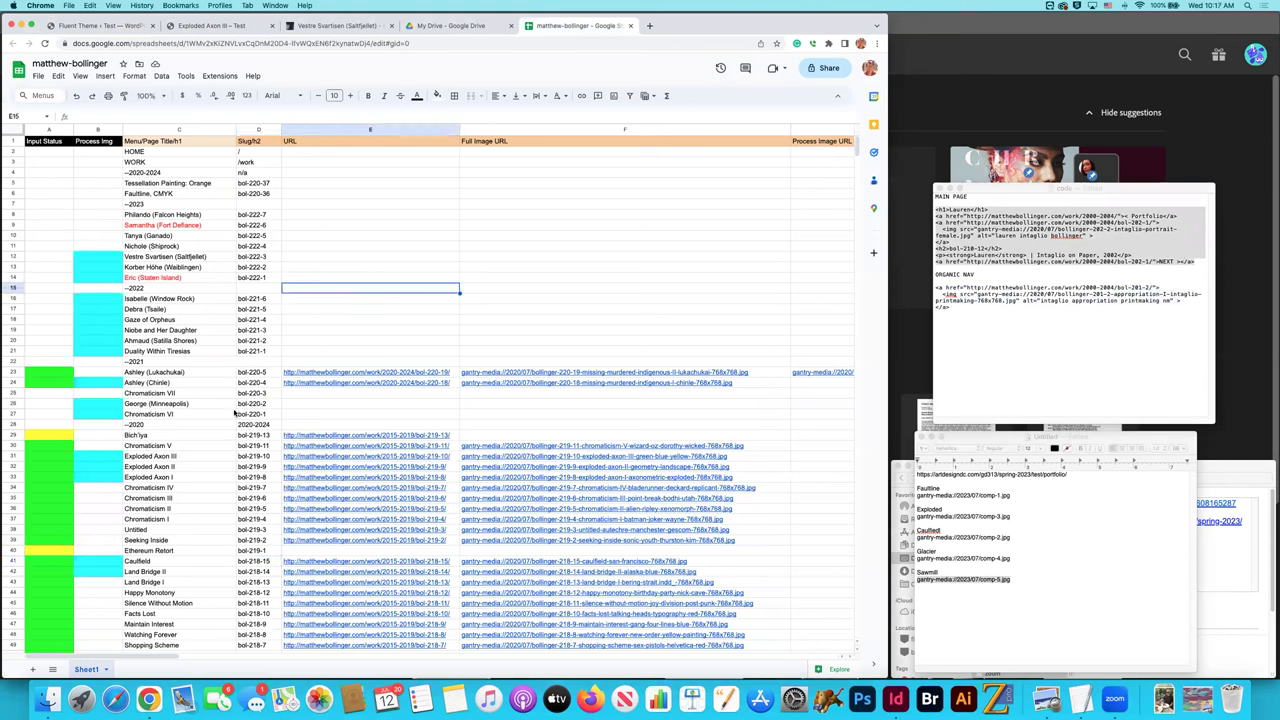
click(13, 456)
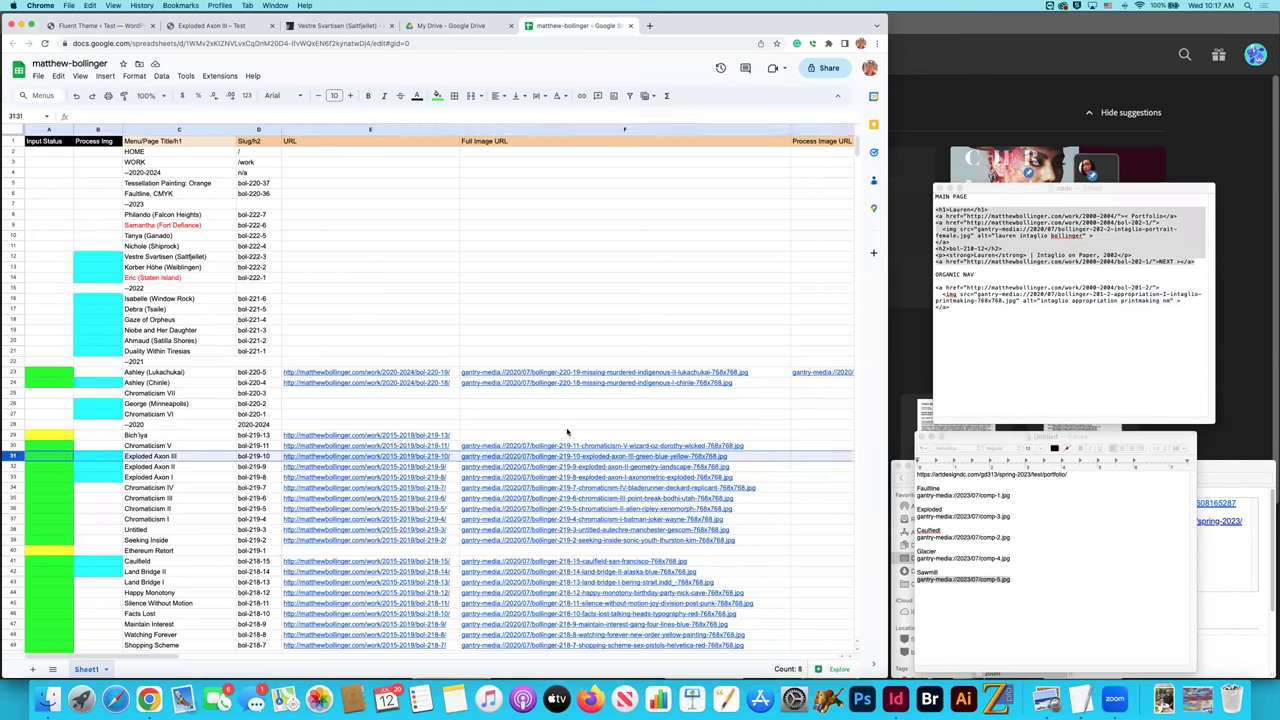
scroll(567, 432, right, 2)
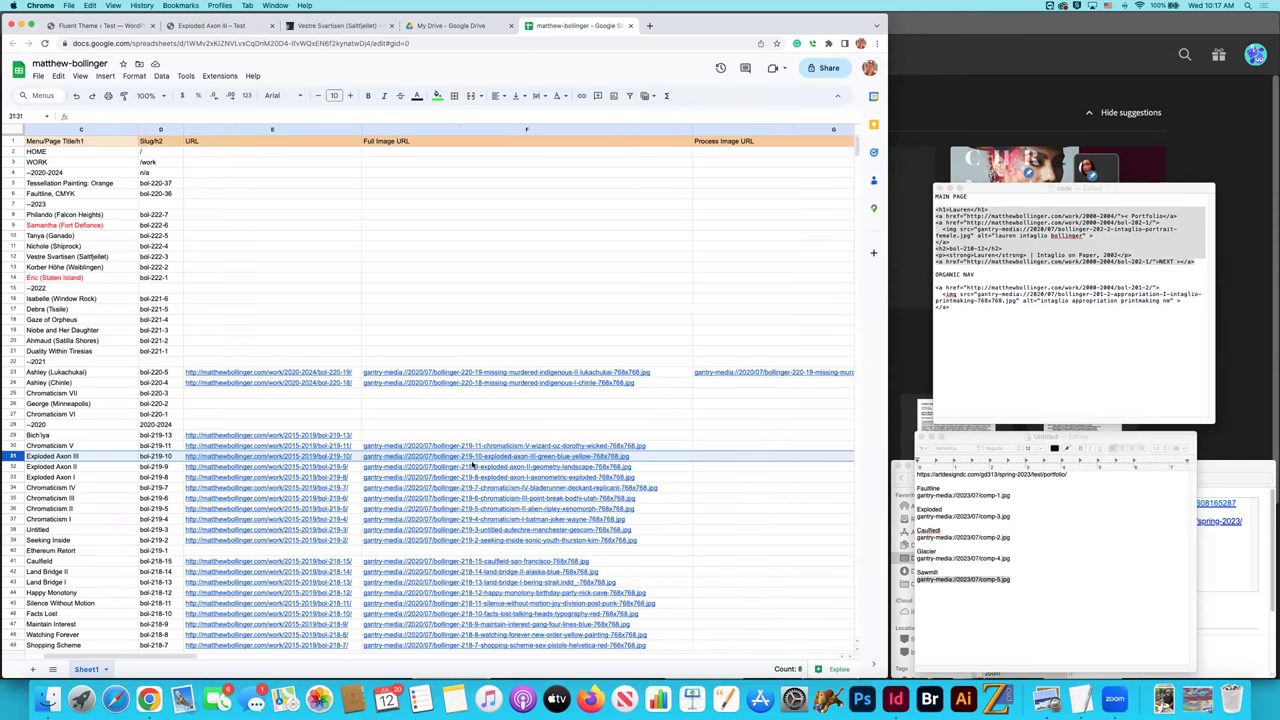
scroll(474, 465, right, 10)
click(385, 457)
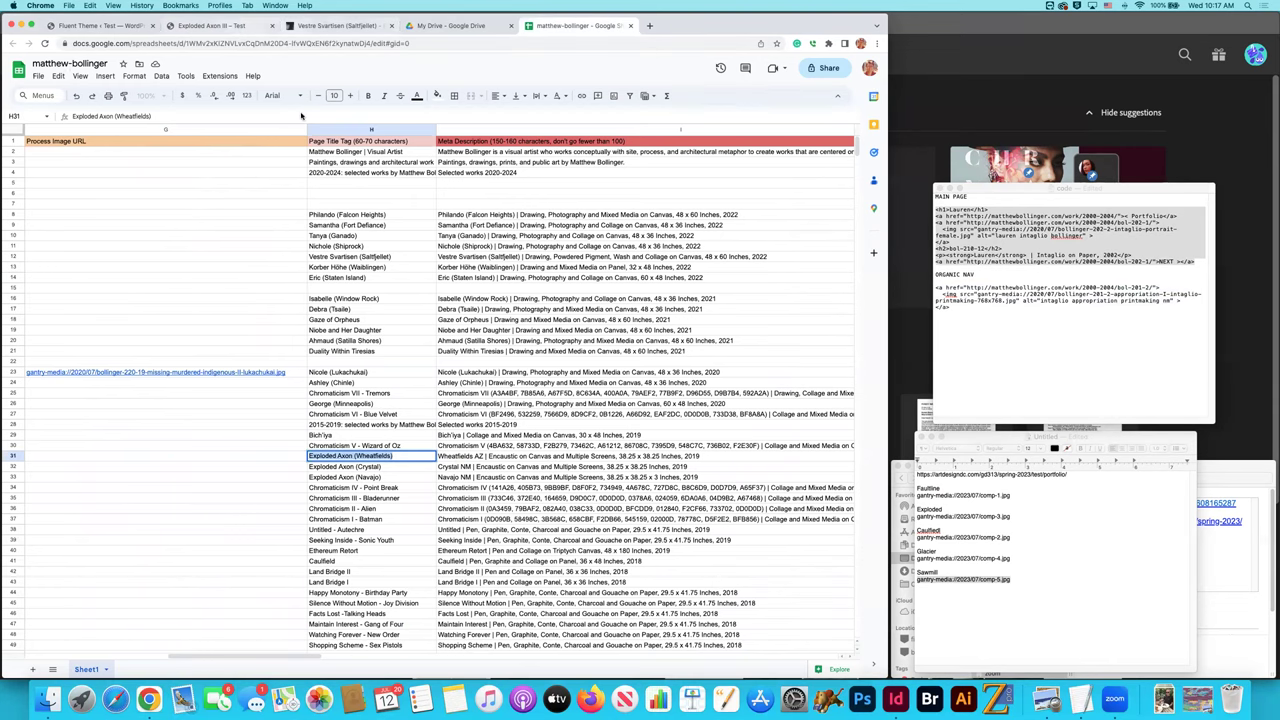
Replace the h1 heading and the bold caption title in the H2 Heading particle's HTML with "Exploded Axon (Wheatfields)".
click(211, 25)
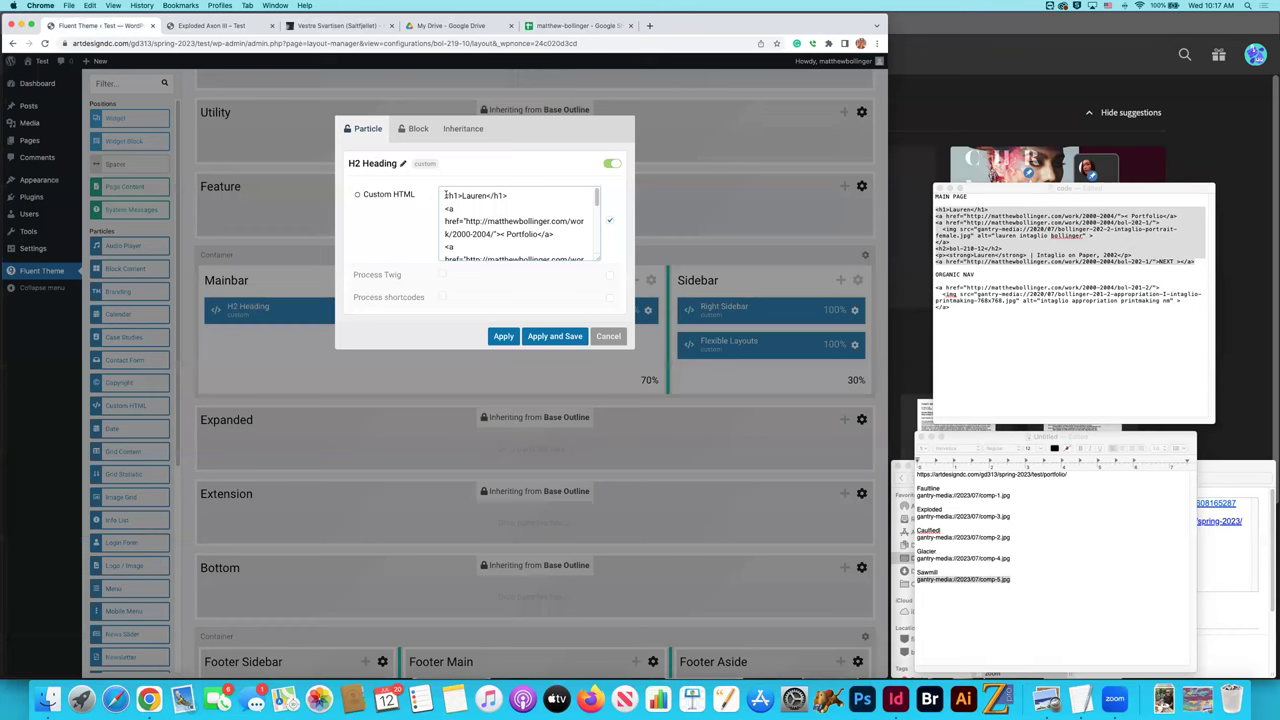
click(110, 26)
drag(463, 196, 487, 196)
text(Exploded Axon III)
scroll(531, 229, down, 1)
scroll(531, 229, down, 5)
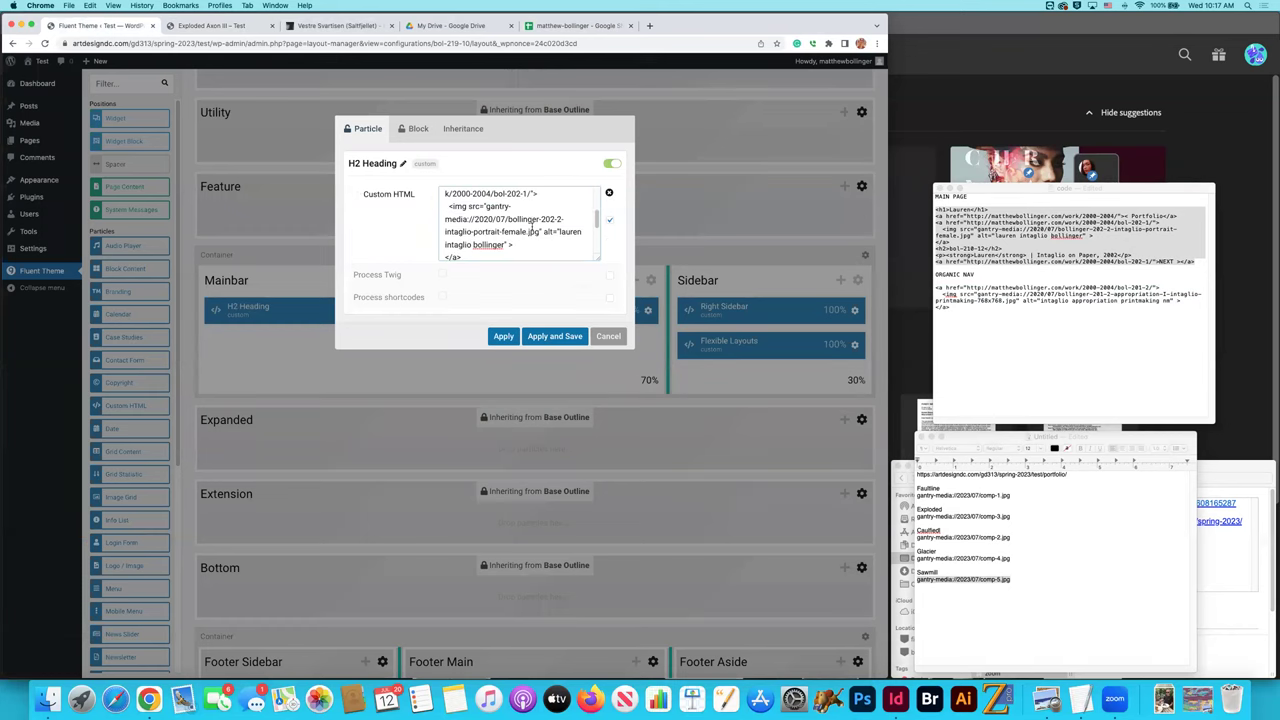
drag(488, 228, 517, 229)
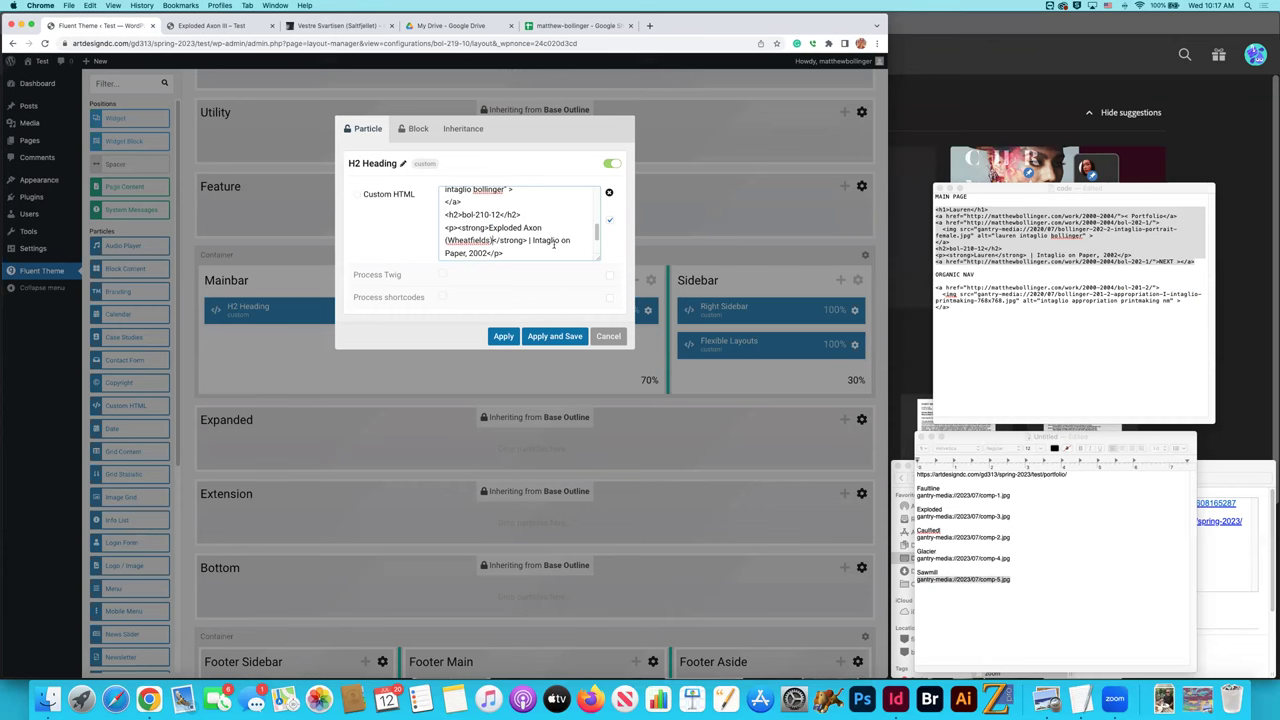
Copy "Encaustic on Canvas and Multiple Screens, 38.25 x 38.25 Inches, 2019" from the meta description of the Exploded Axon (Wheatfields) spreadsheet row.
click(538, 26)
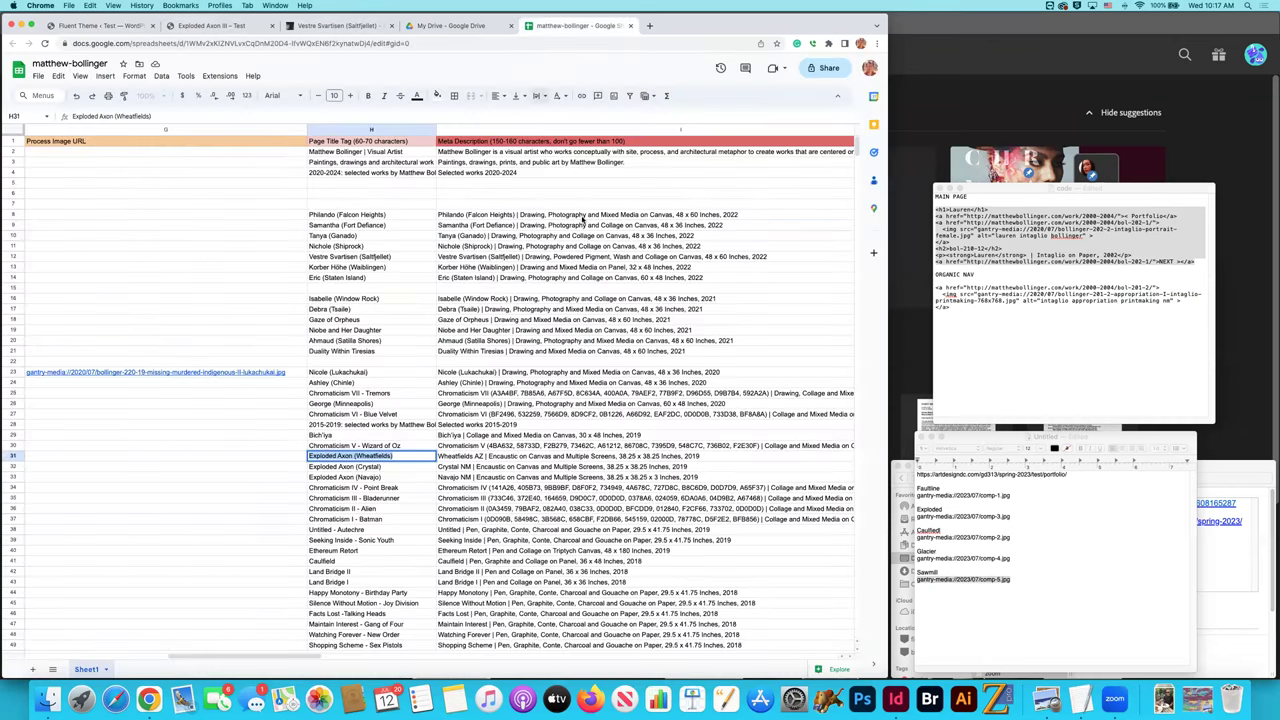
click(684, 457)
key(Return)
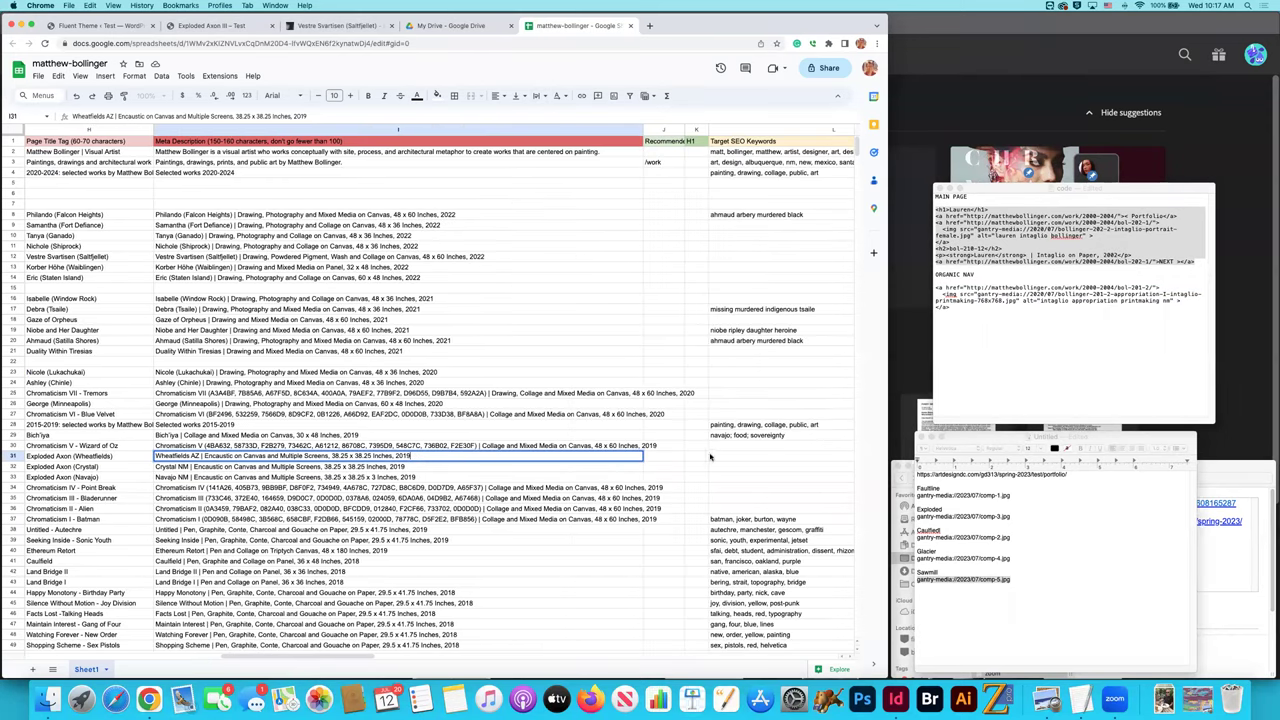
key(alt+shift+Left)
key(alt+shift+Left)
key(alt+shift+Left)
key(alt+shift+Left)
key(alt+shift+Left)
key(alt+shift+Left)
key(alt+shift+Left)
key(alt+shift+Left)
key(alt+shift+Left)
key(alt+shift+Left)
key(alt+shift+Left)
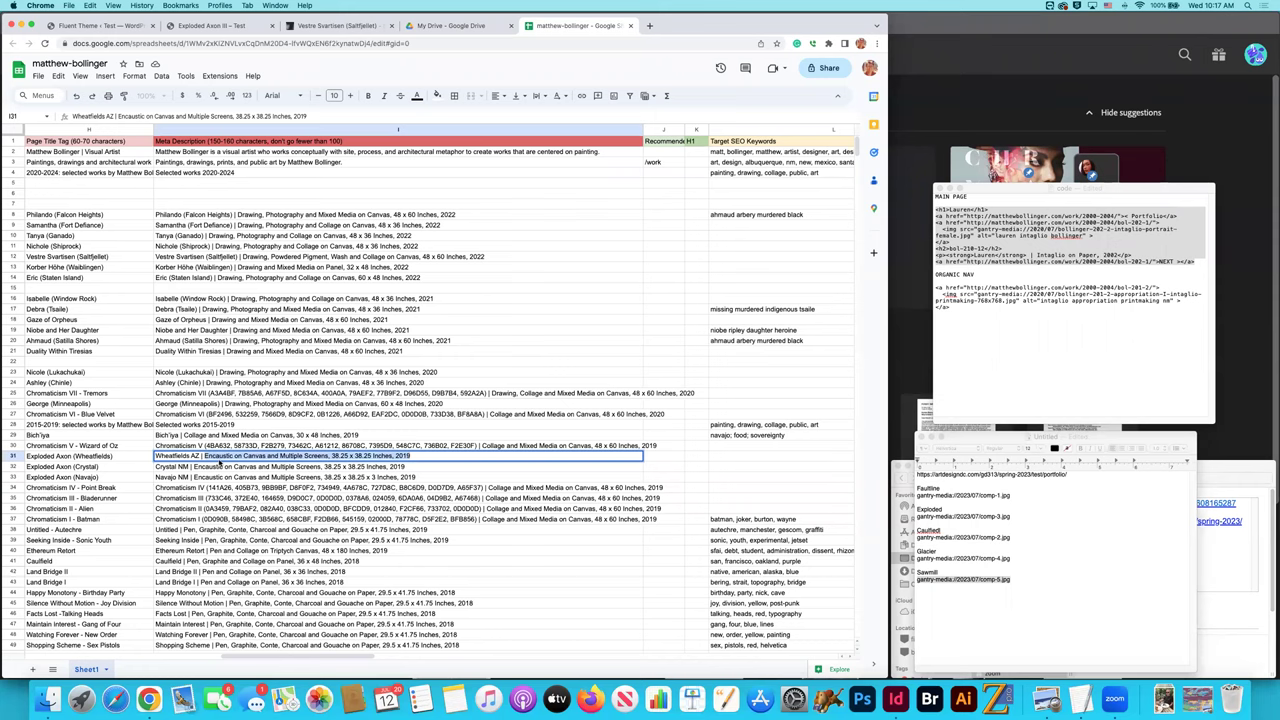
key(super+Tab)
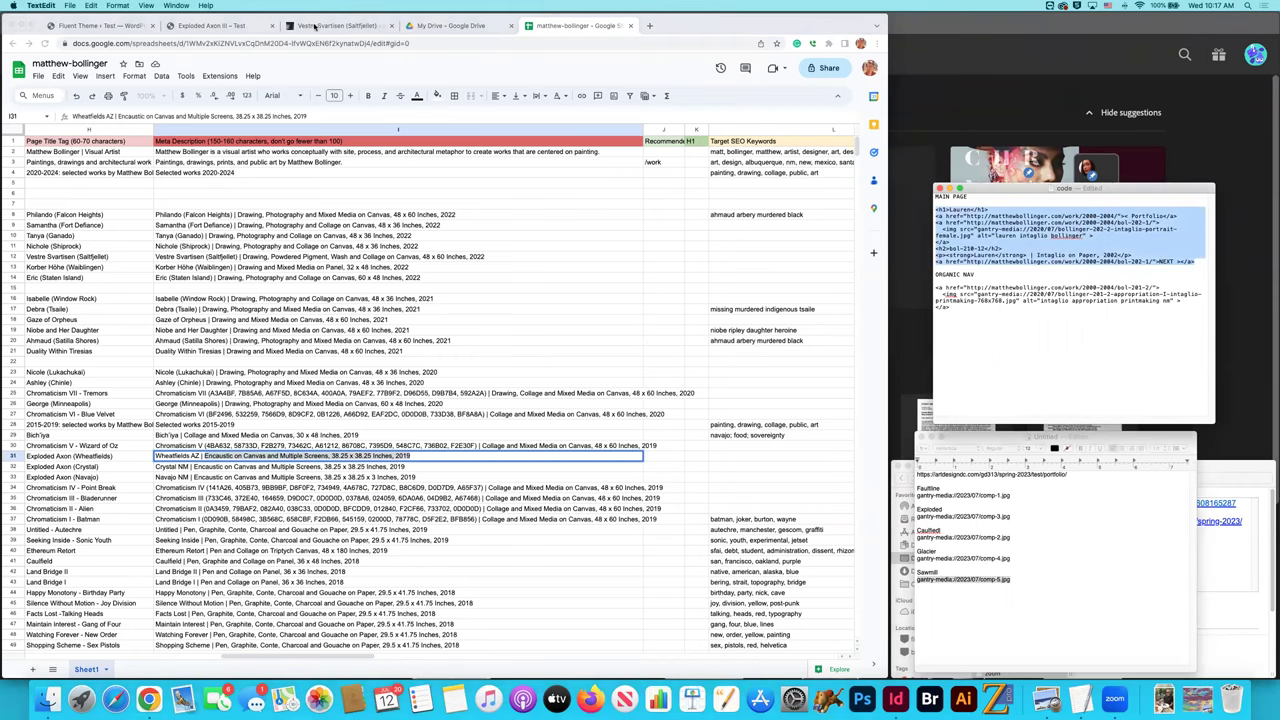
Replace the caption's medium and year in the particle's HTML with "Encaustic on Canvas and Multiple Screens, 38.25 x 38.25 Inches, 2019".
click(107, 27)
mouse_move(502, 228)
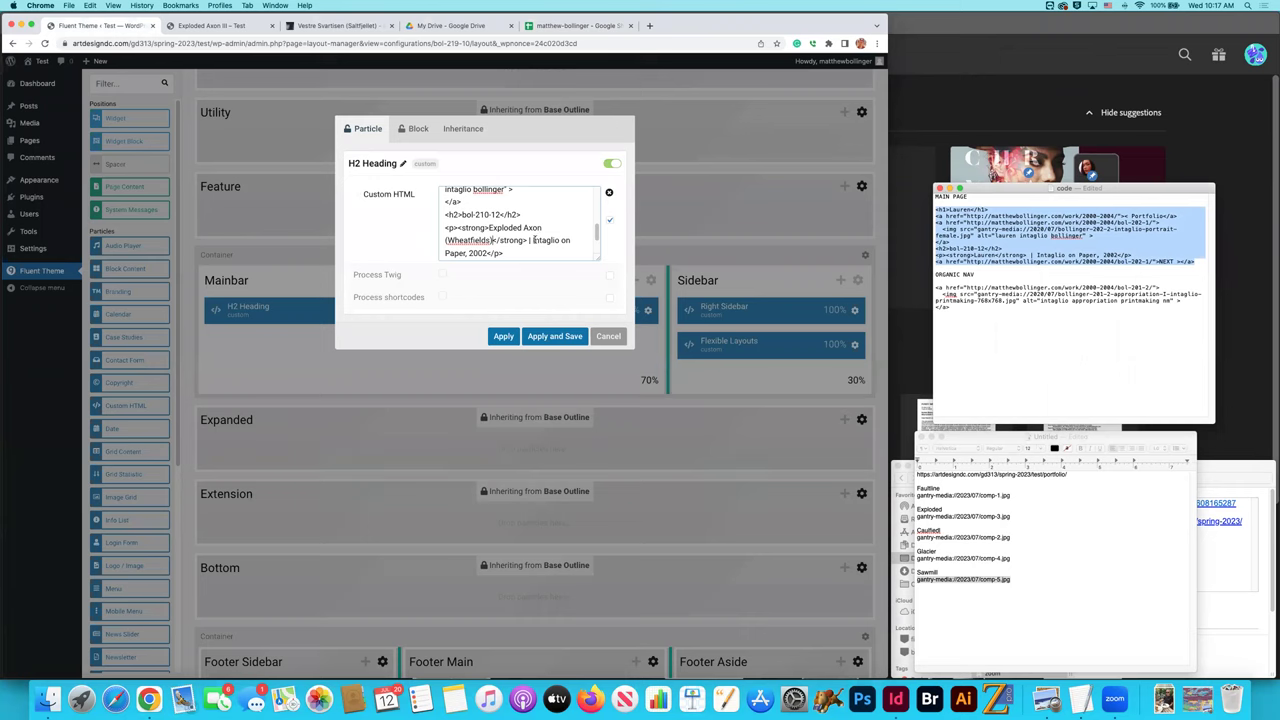
drag(533, 240, 504, 254)
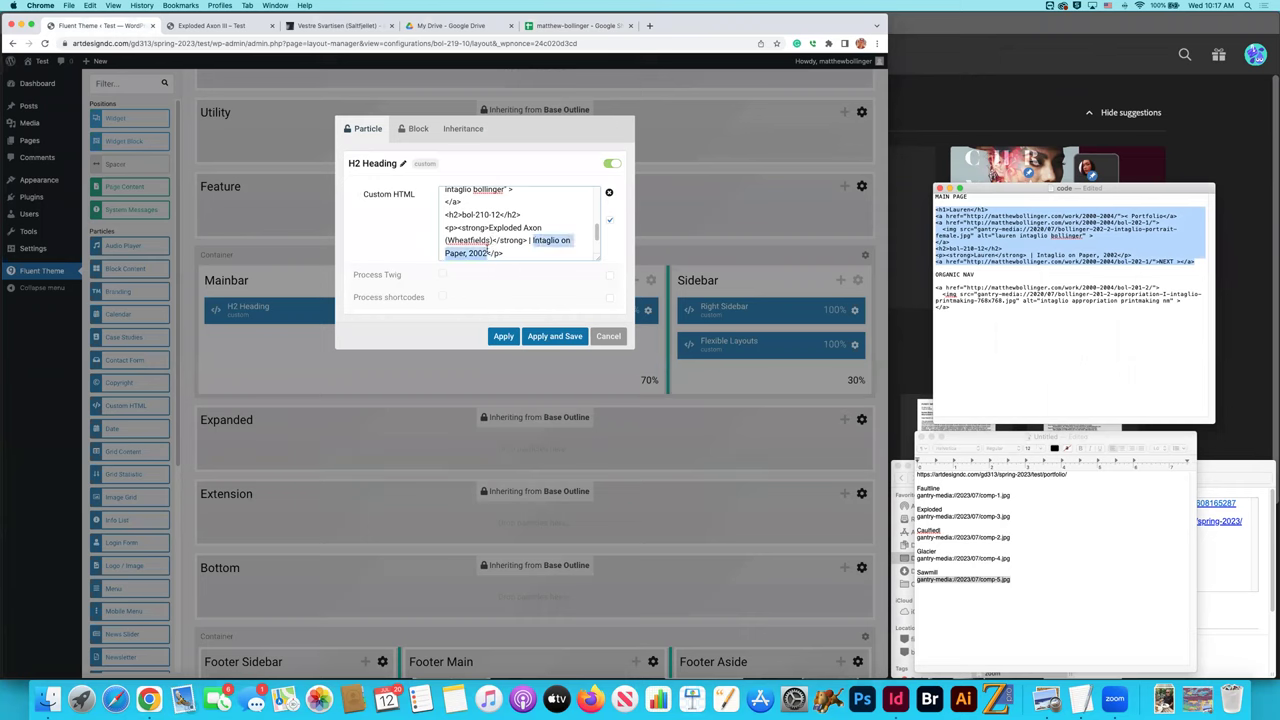
text(Encaustic on Canvas and Multiple Screens, 38.25 x 38.25 Inches, 2019</p>)
scroll(543, 219, down, 3)
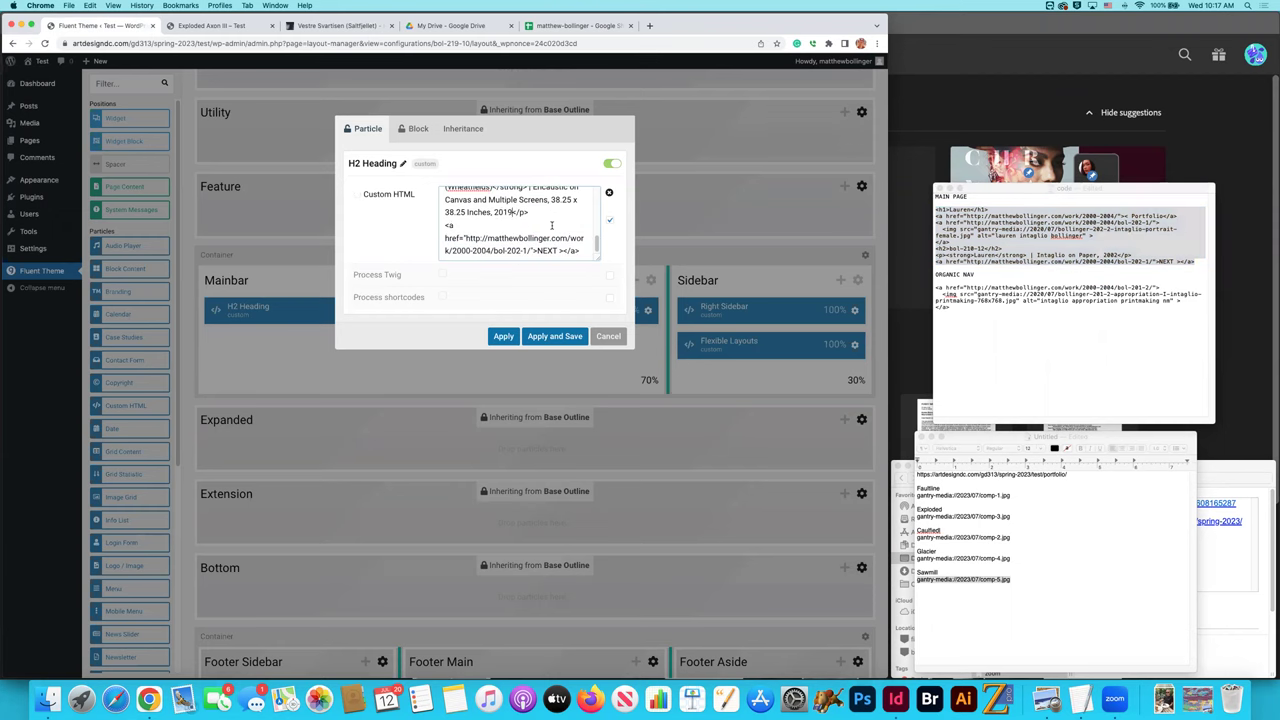
Copy the Faultline II page's address from the live site and use it as the NEXT link's target in the particle's HTML.
click(214, 27)
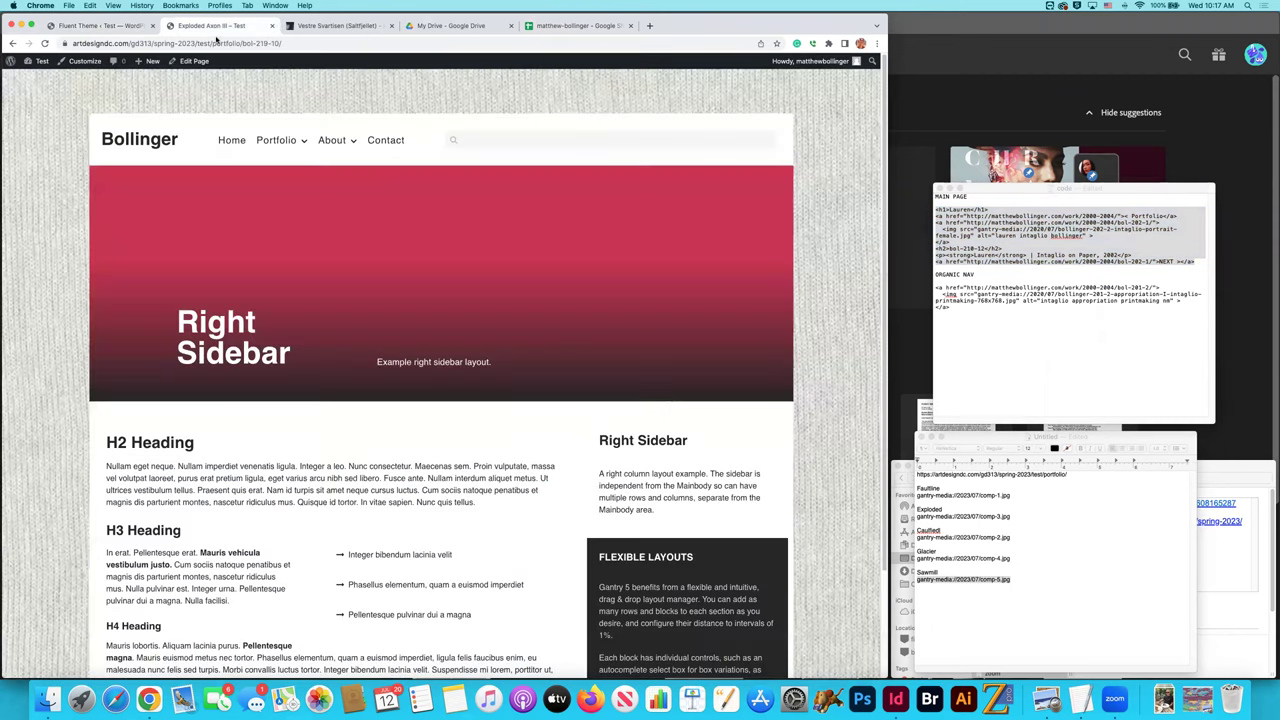
mouse_move(268, 145)
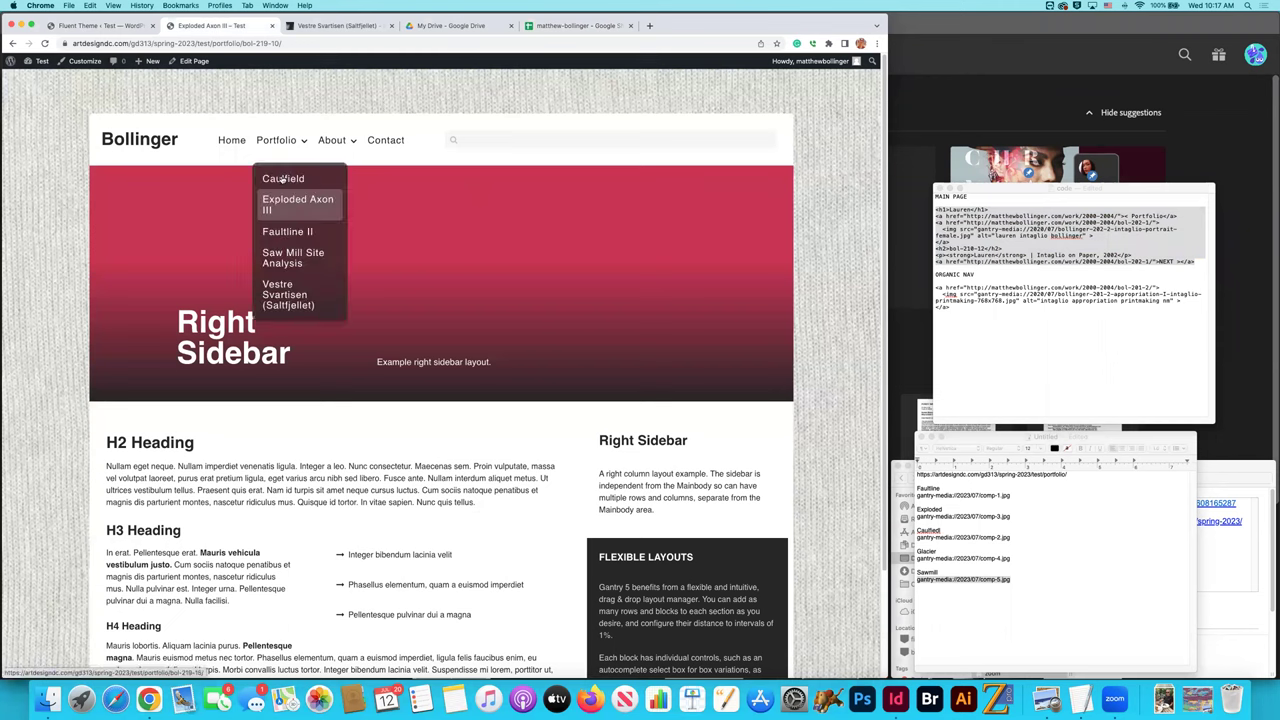
click(292, 232)
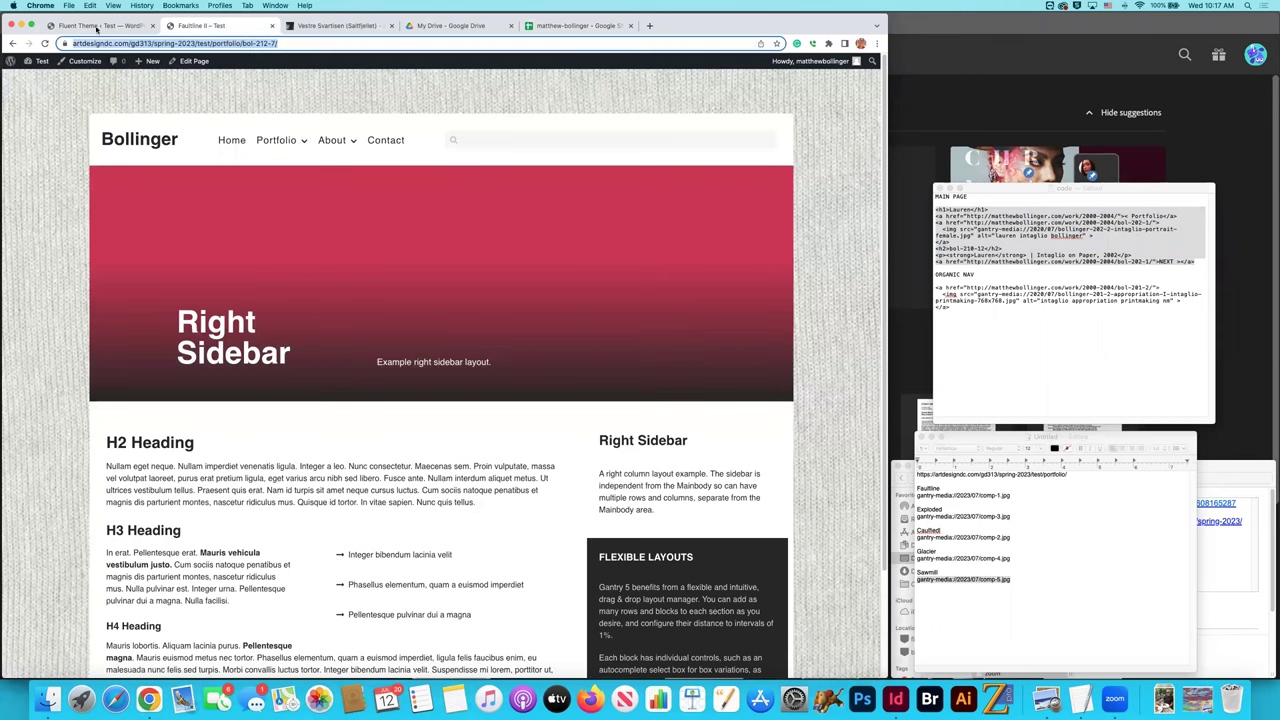
click(97, 27)
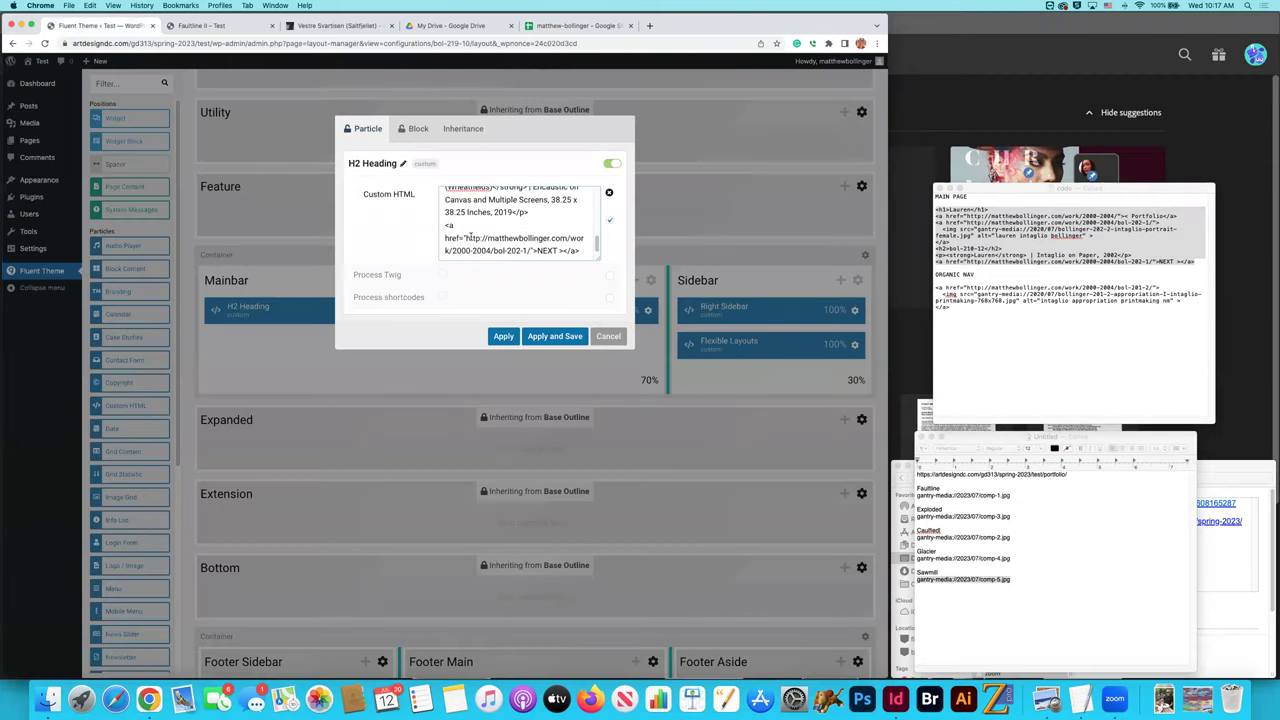
drag(466, 238, 526, 251)
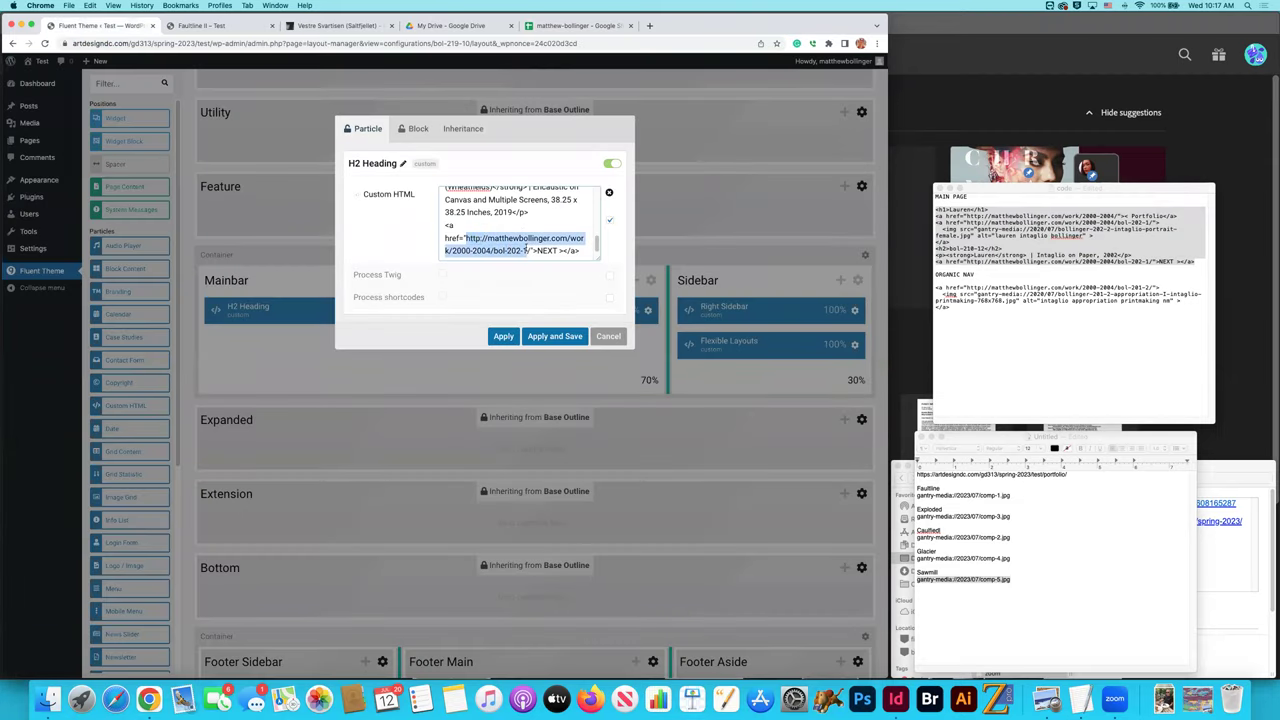
key(super+v)
scroll(527, 231, up, 6)
scroll(527, 231, up, 2)
drag(466, 212, 527, 226)
text(https://artdesigndc.com/gd313/spring-2023/test/portfolio/bol-212-7)
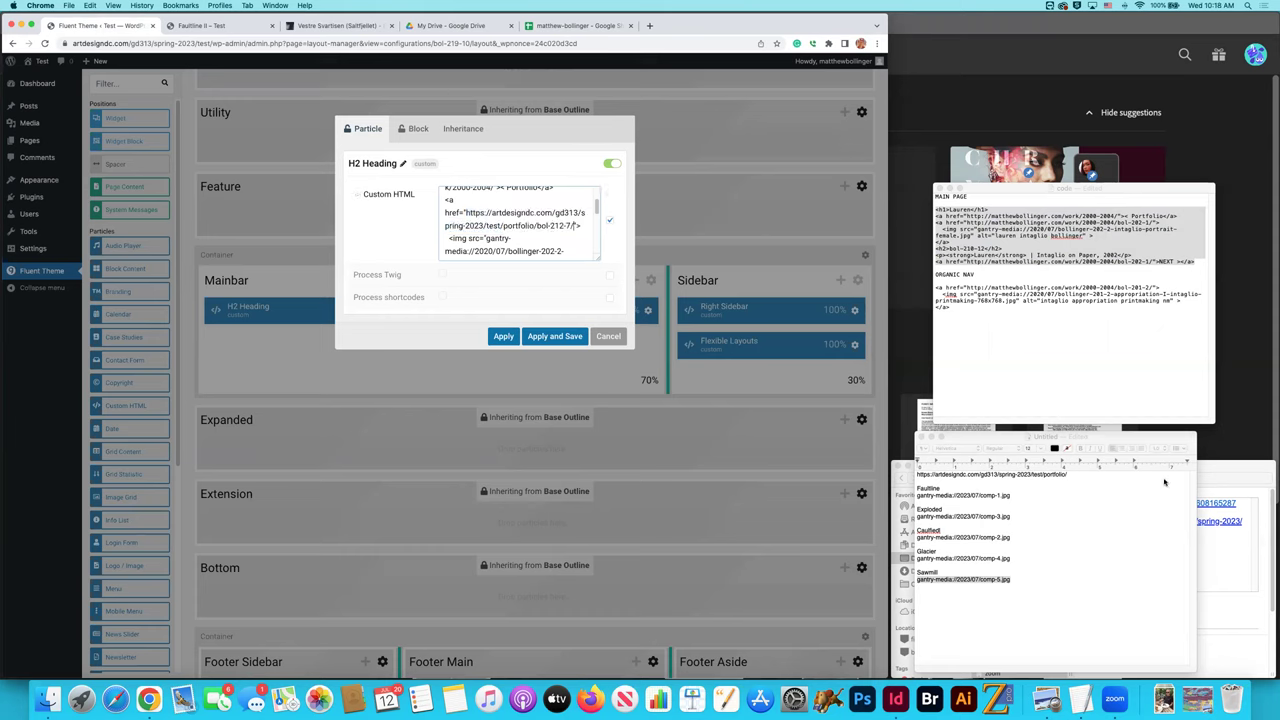
click(1075, 474)
drag(1075, 474, 900, 474)
key(super+c)
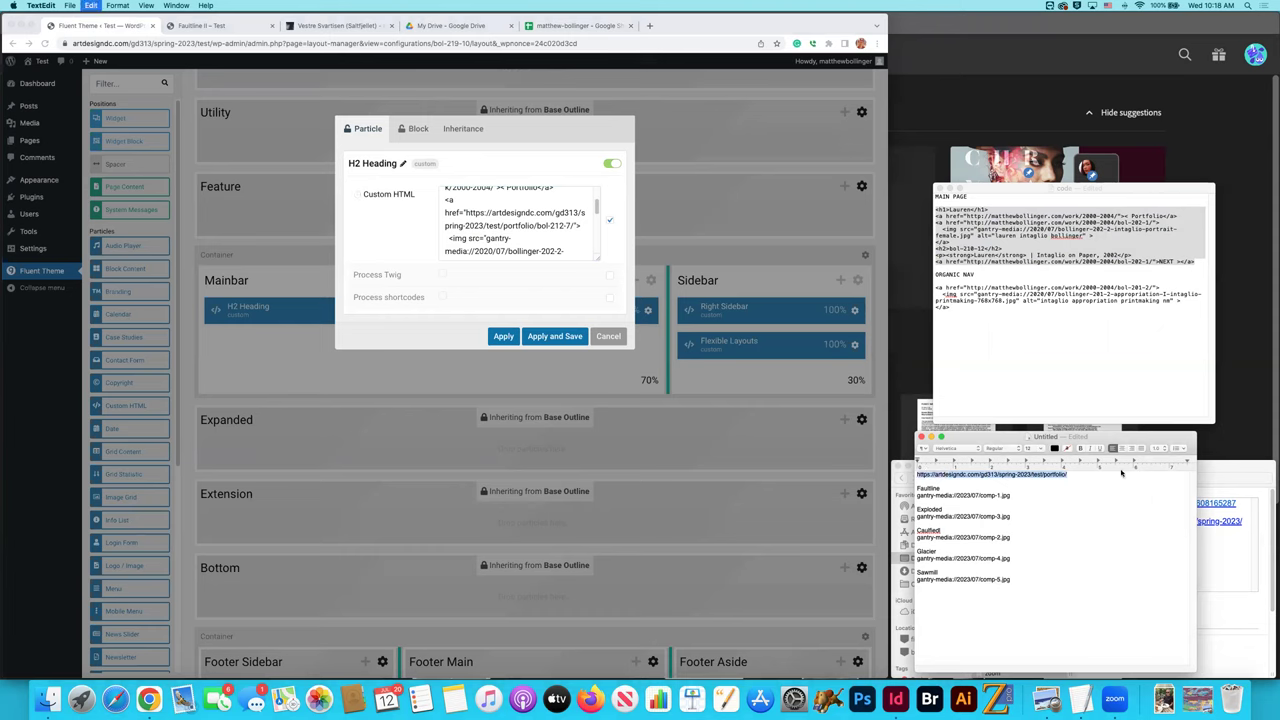
scroll(541, 213, up, 3)
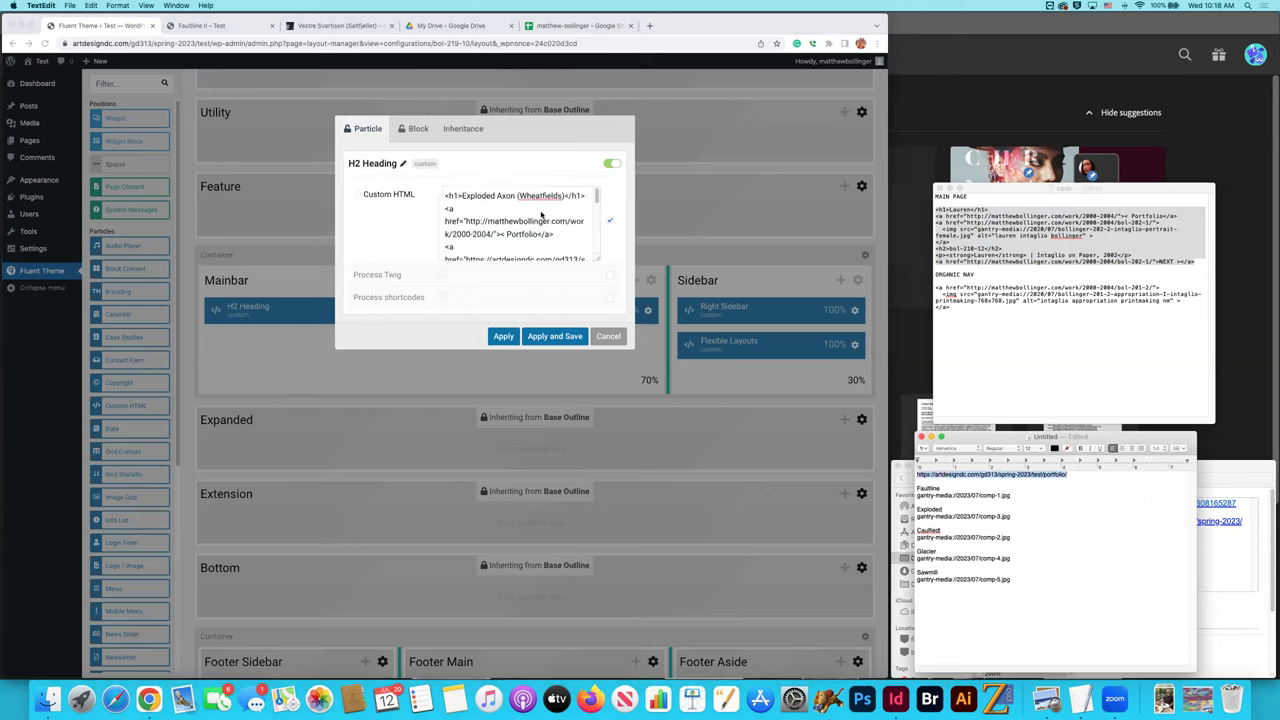
scroll(500, 215, down, 1)
click(476, 214)
drag(465, 210, 491, 222)
key(super+v)
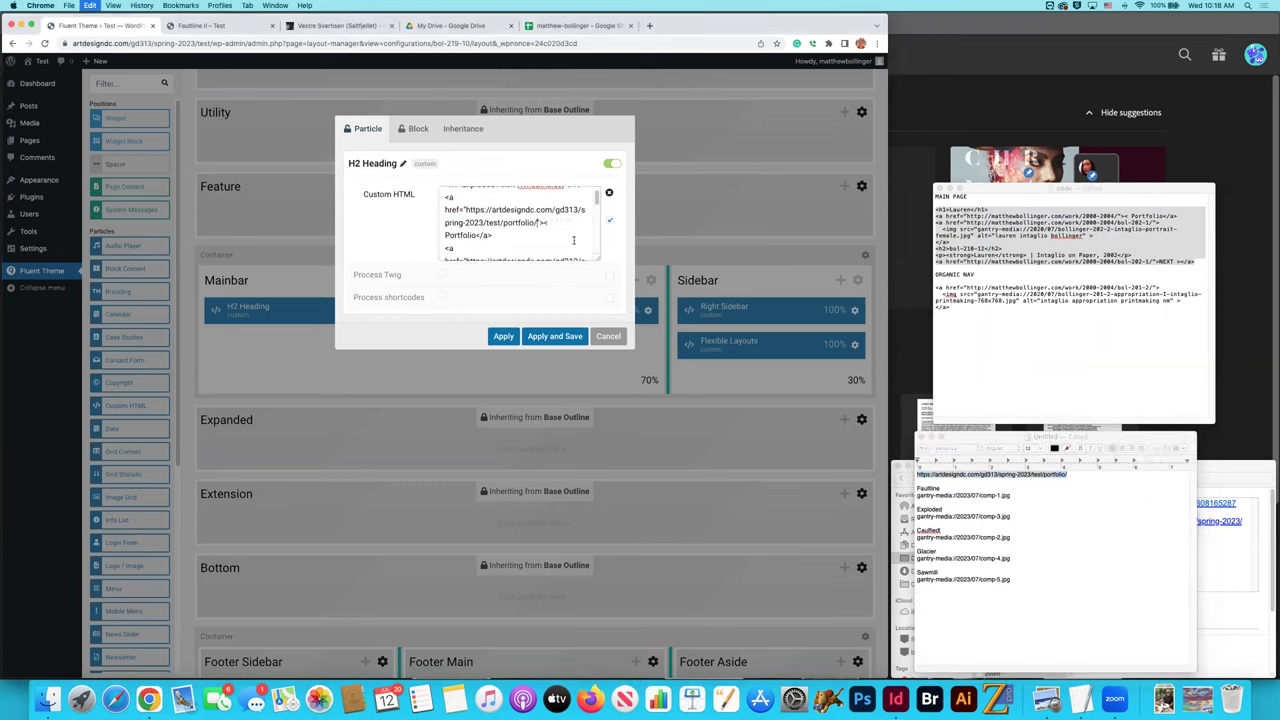
scroll(572, 242, up, 1)
Set the main image's source to gantry-media://2023/07/comp-3.jpg from the notes and its alt text to "landscape".
scroll(560, 240, down, 4)
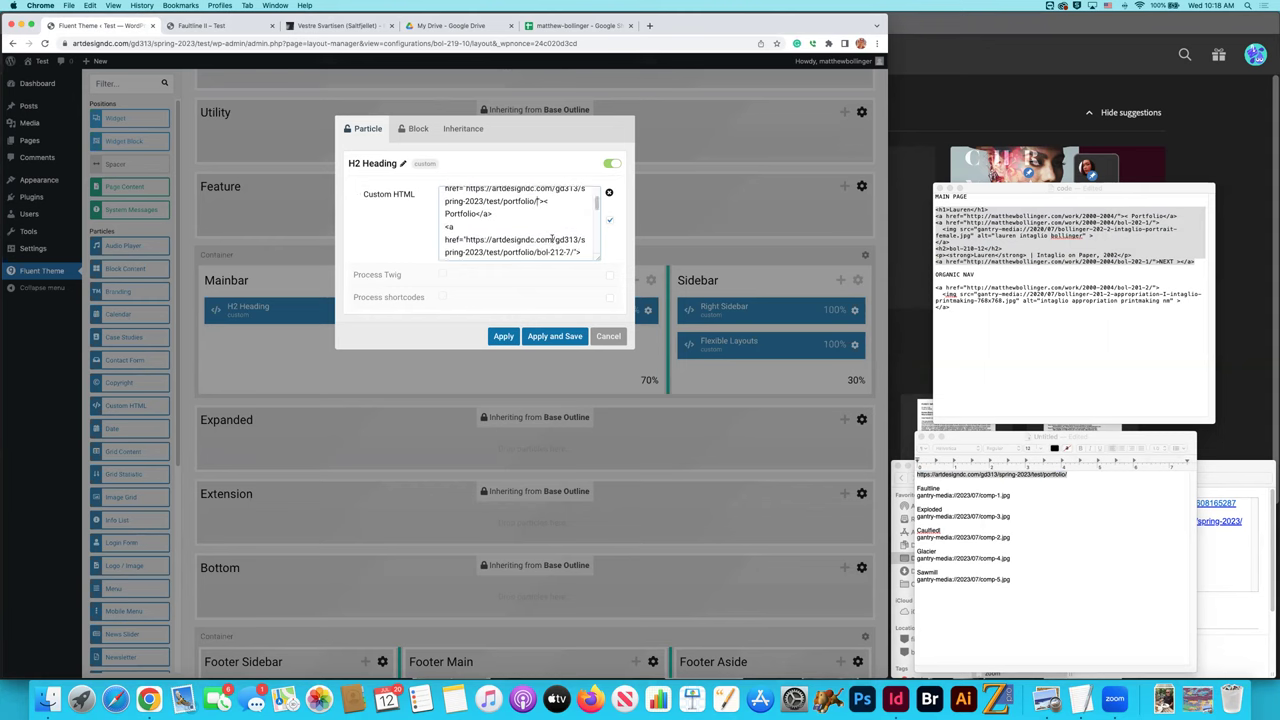
scroll(552, 238, down, 2)
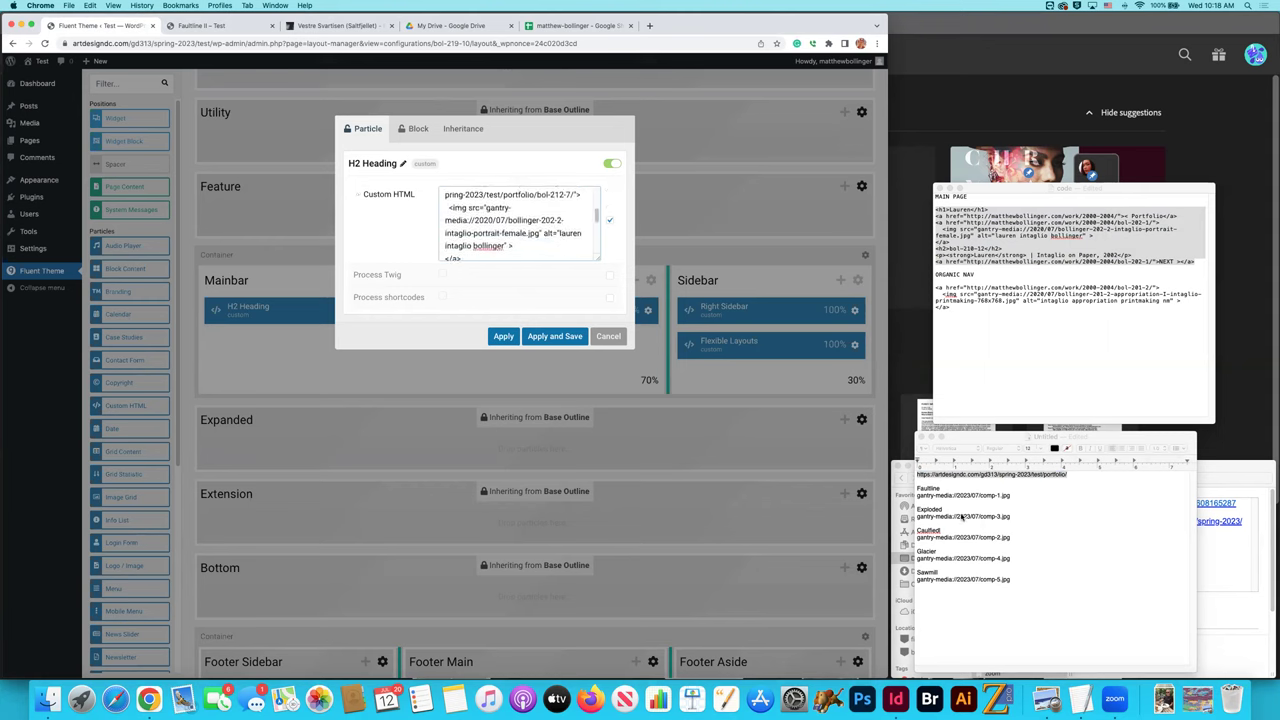
click(993, 519)
drag(1012, 516, 905, 518)
key(super+c)
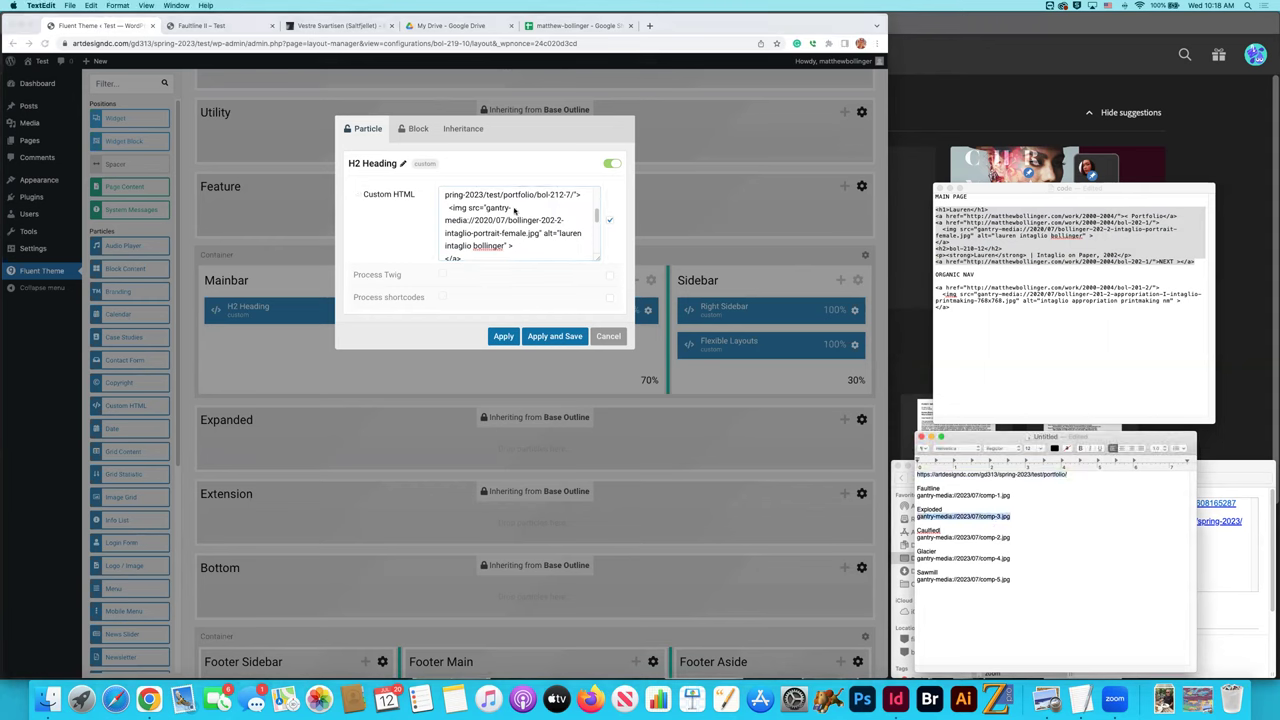
click(486, 207)
drag(486, 207, 541, 233)
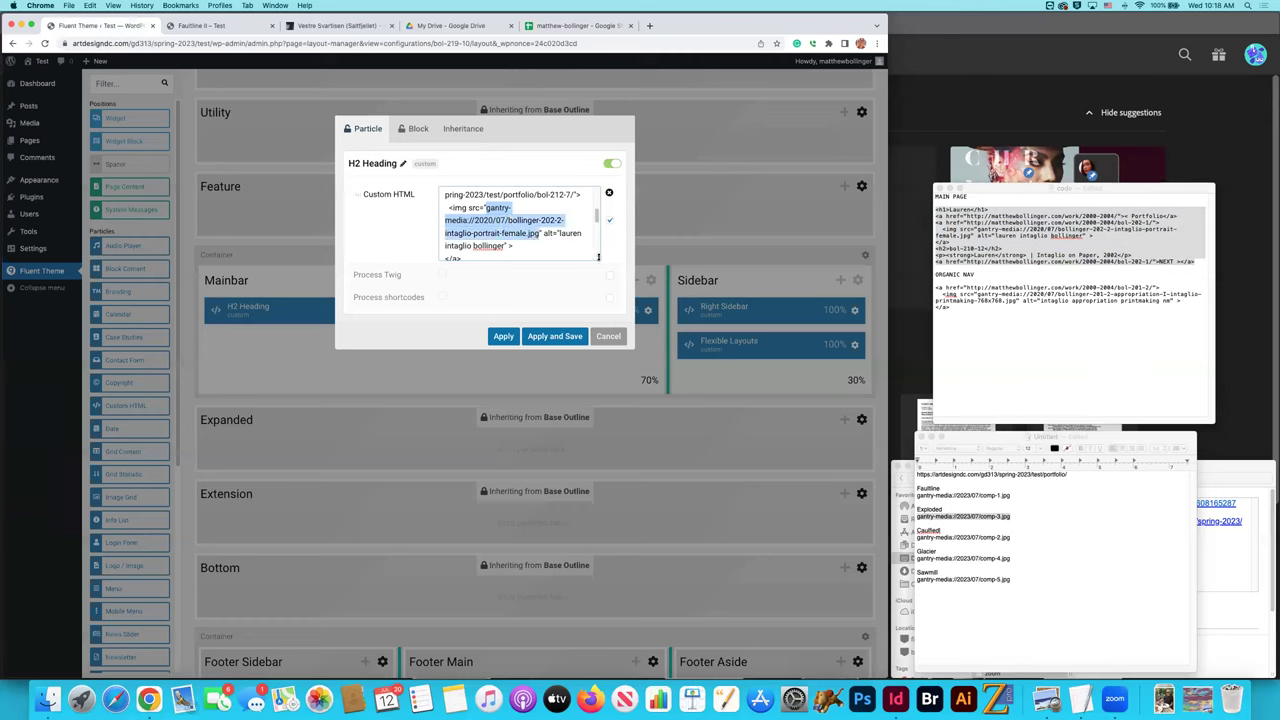
key(super+v)
drag(460, 233, 541, 236)
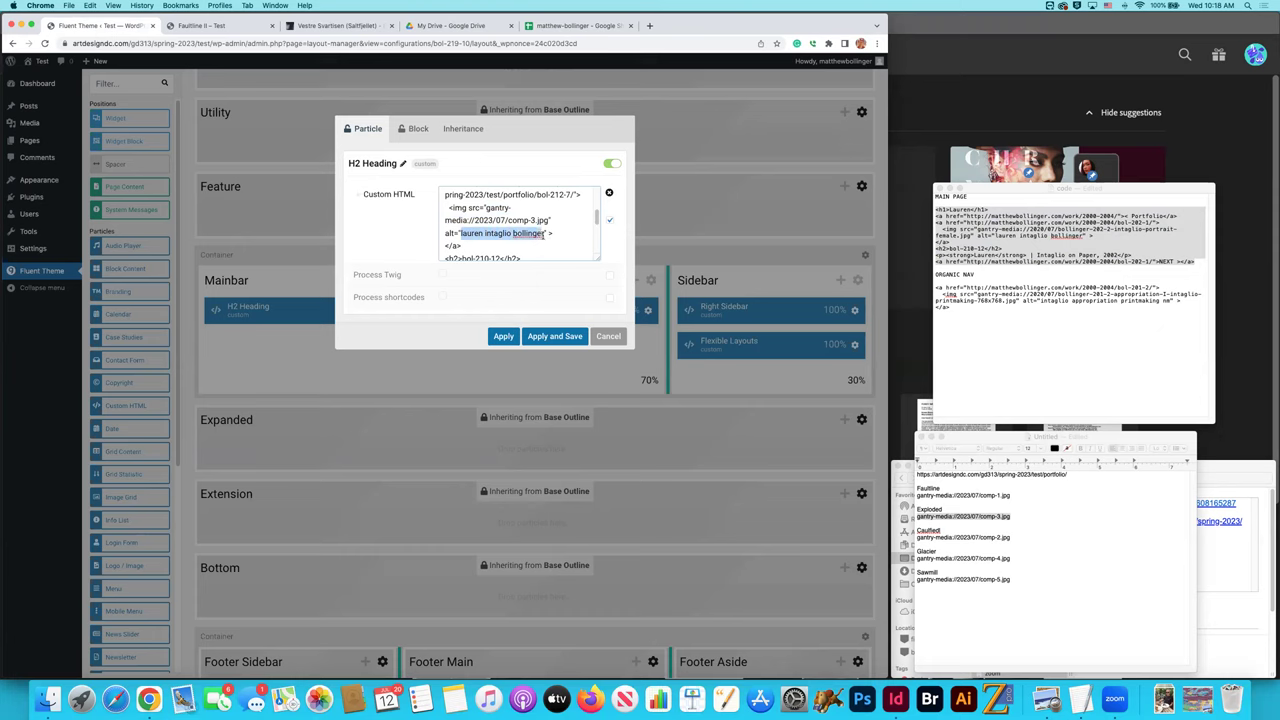
text(landscape)
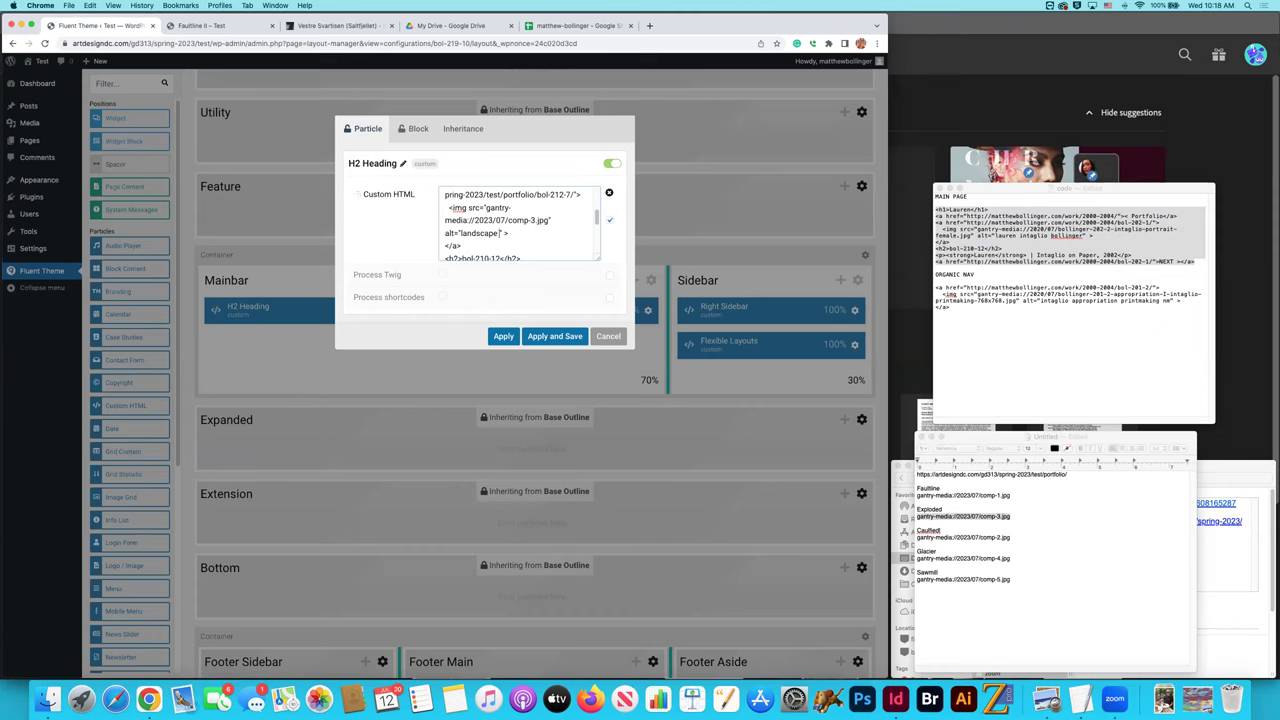
Extend the main image's alt text to "landscape exploded view" in the H2 Heading particle's HTML.
text(exoloded")
key(BackSpace)
key(BackSpace)
key(BackSpace)
key(BackSpace)
key(BackSpace)
key(BackSpace)
text(ploded view)
scroll(557, 235, down, 3)
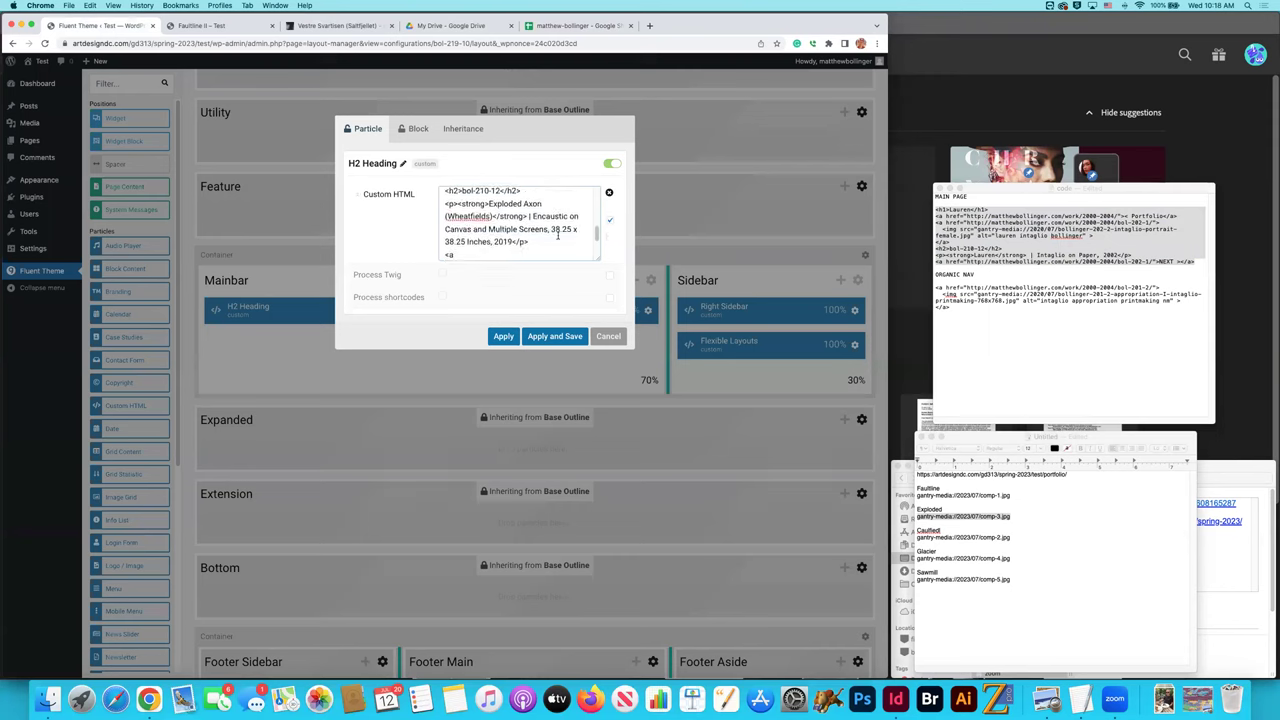
Examine the Exploded Axon III row in the artist's portfolio spreadsheet for its SEO keywords, image syntax, description and URLs.
click(542, 28)
click(10, 456)
scroll(494, 470, right, 5)
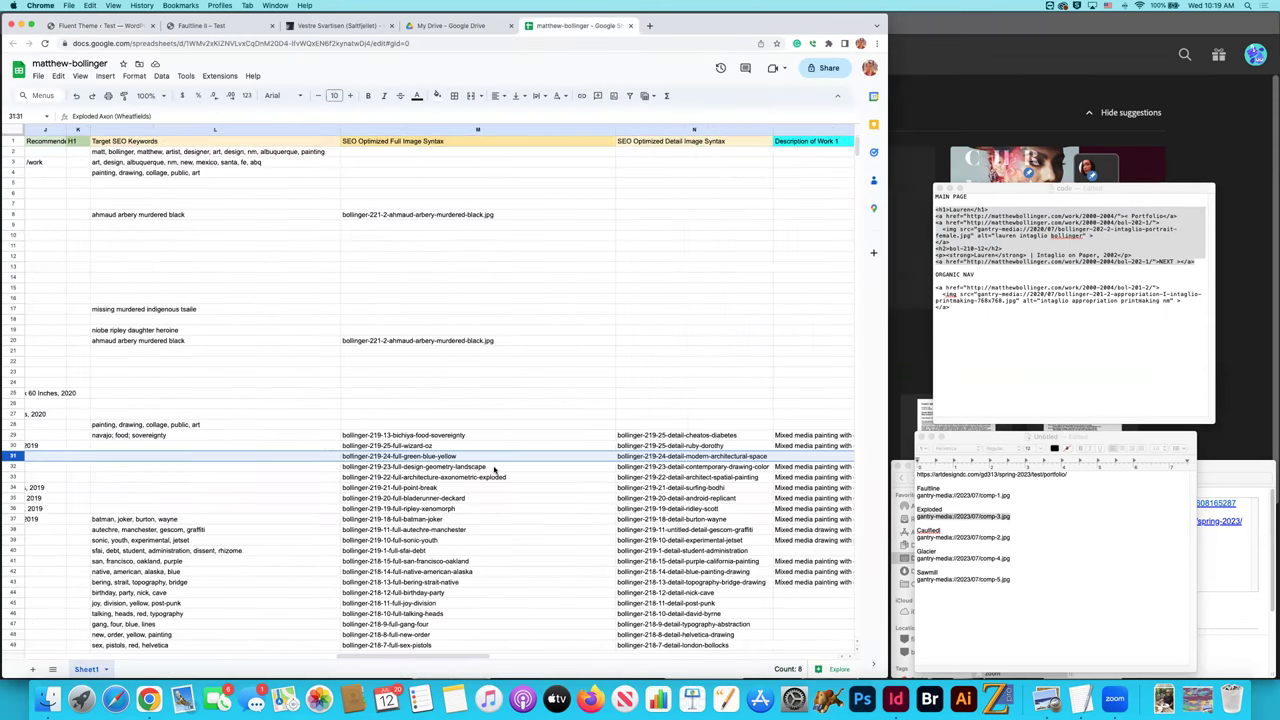
scroll(494, 470, right, 5)
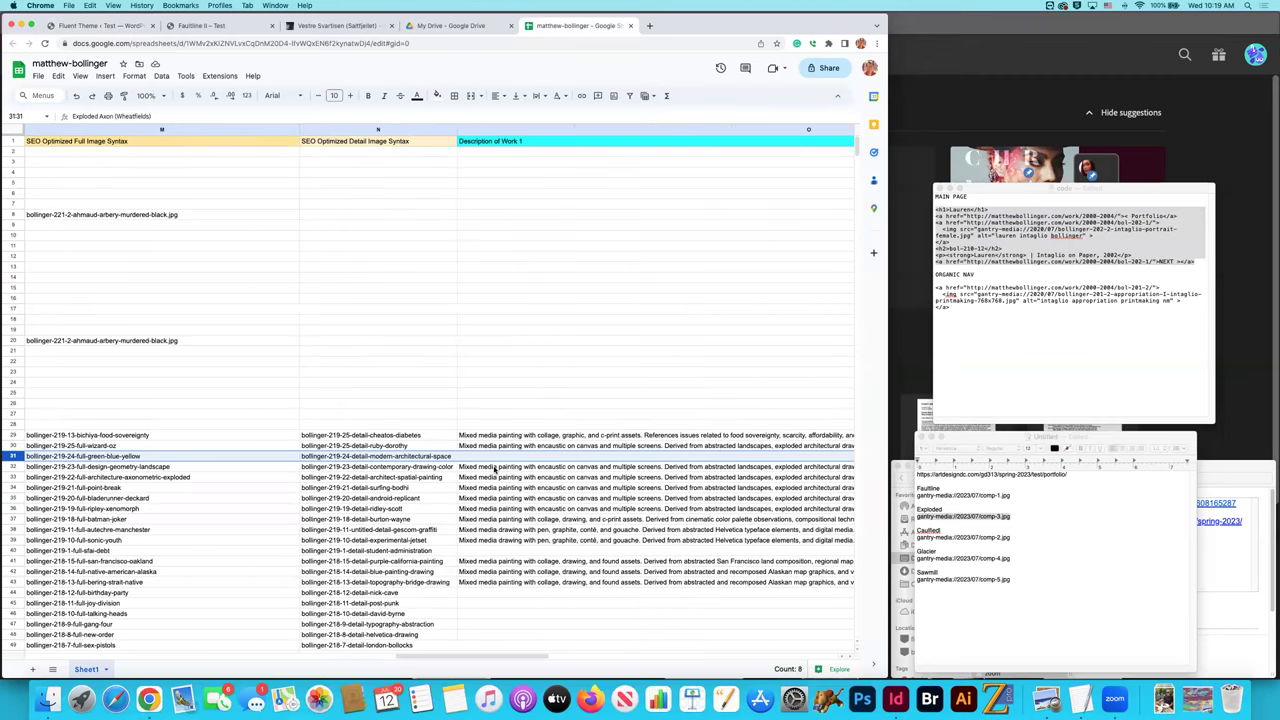
scroll(494, 470, right, 2)
scroll(494, 470, left, 8)
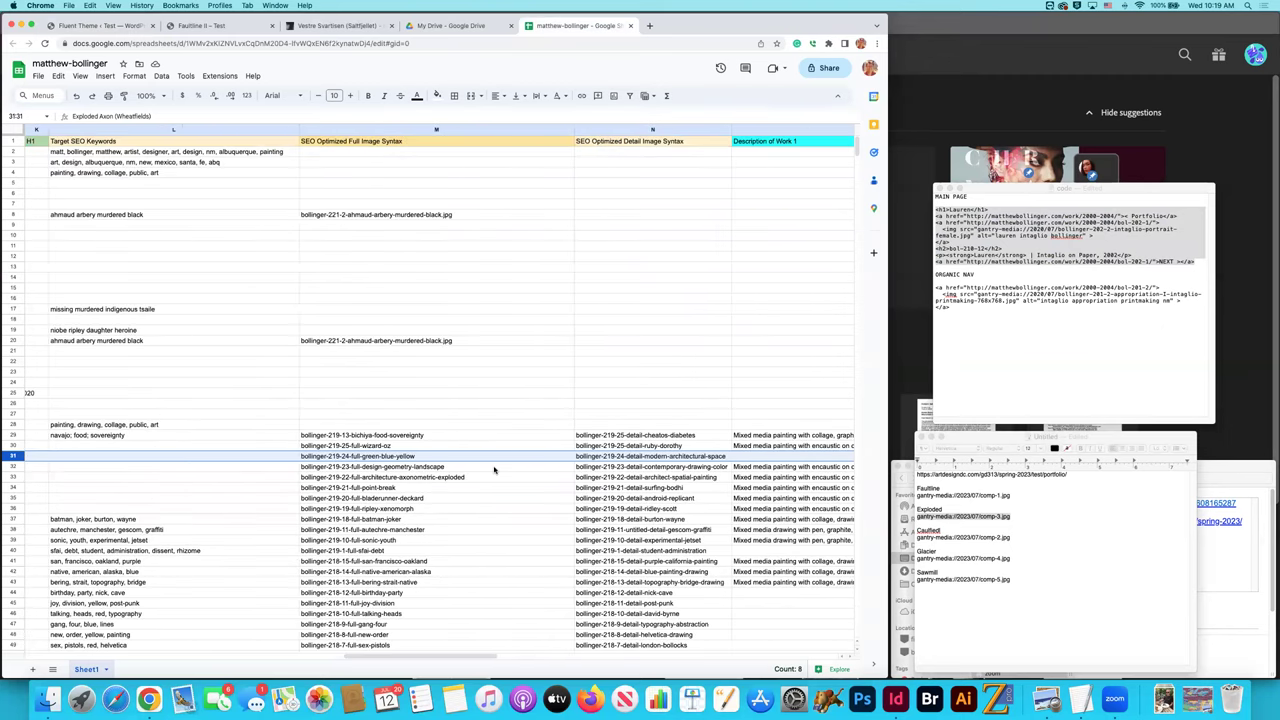
scroll(494, 470, left, 4)
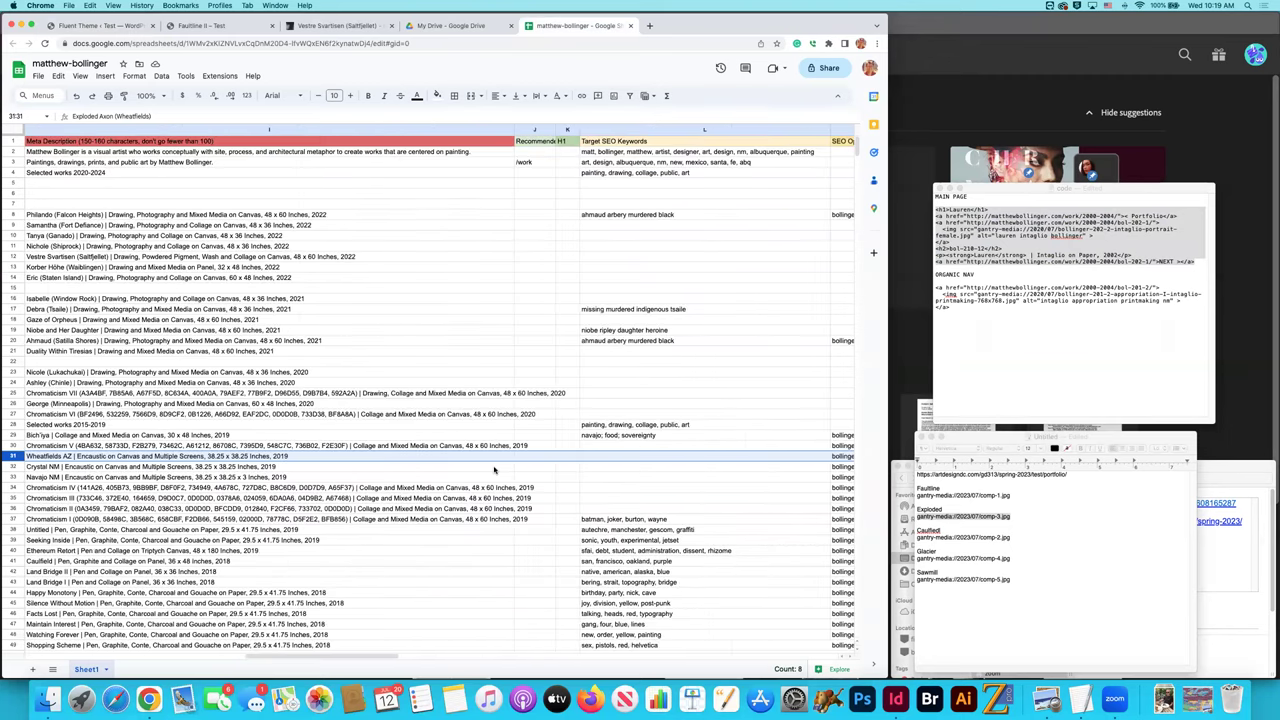
scroll(494, 470, right, 4)
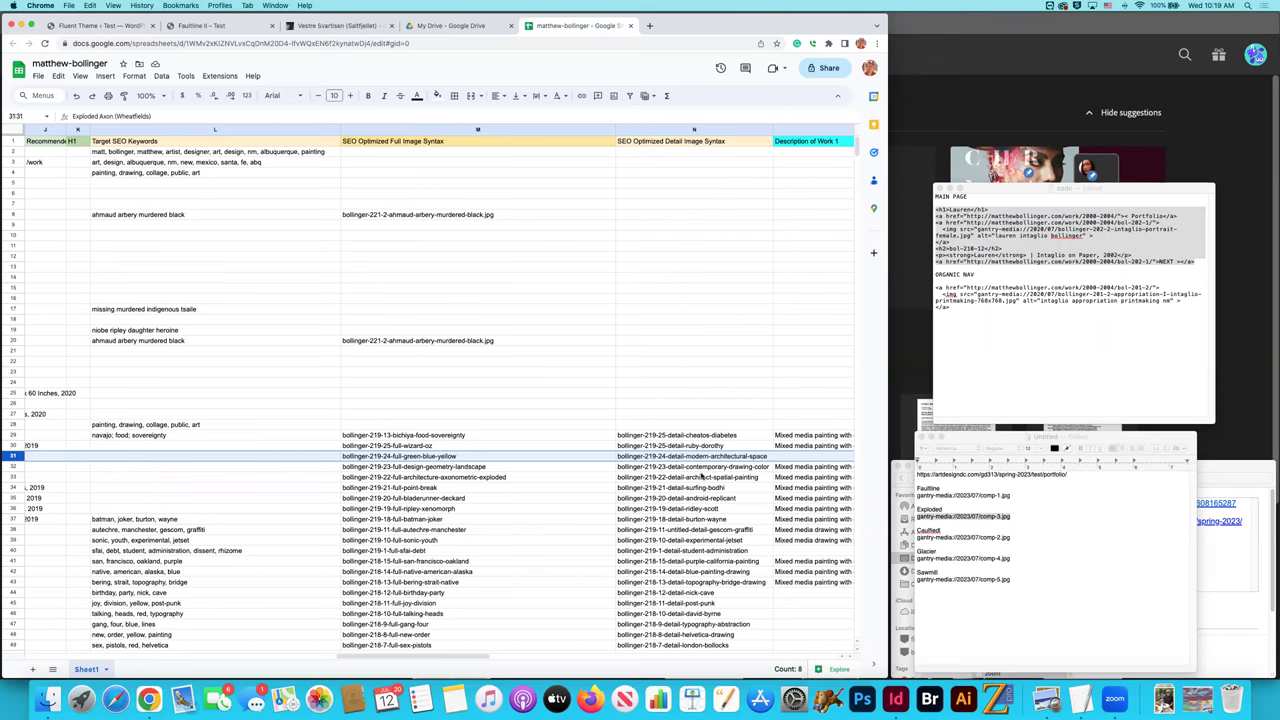
scroll(702, 477, right, 2)
scroll(702, 477, right, 3)
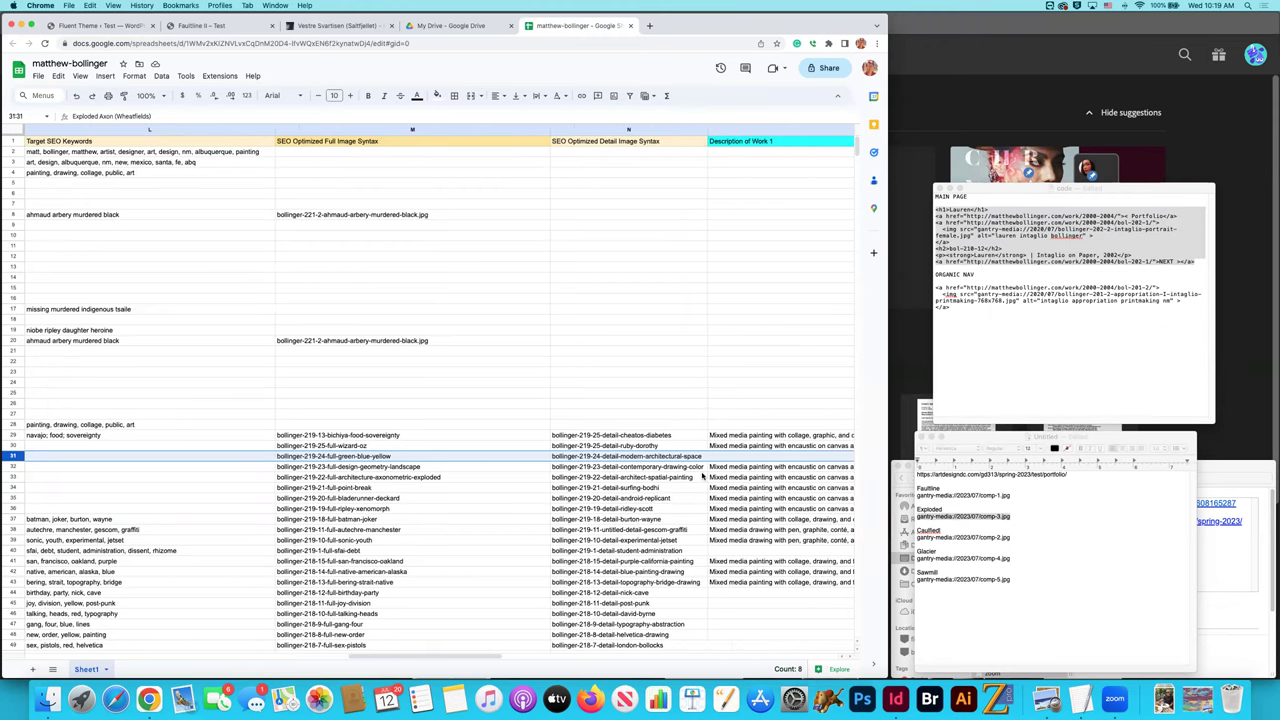
scroll(702, 477, right, 2)
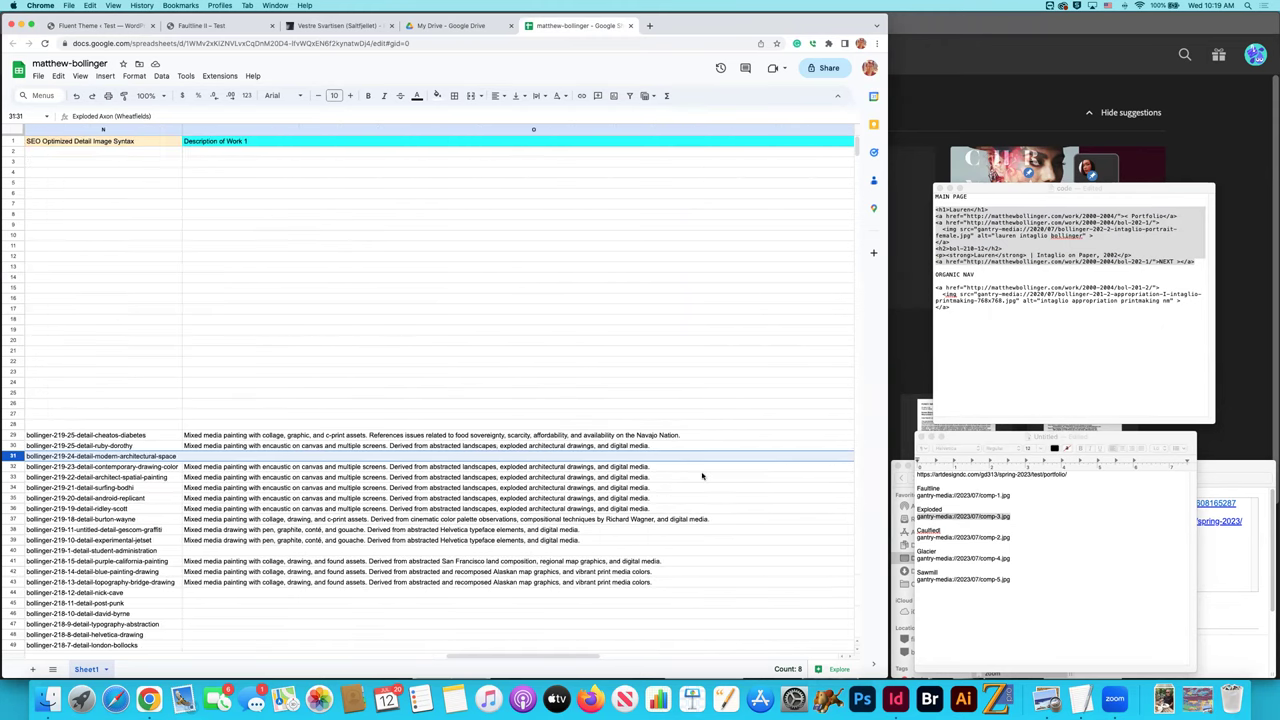
scroll(702, 477, left, 8)
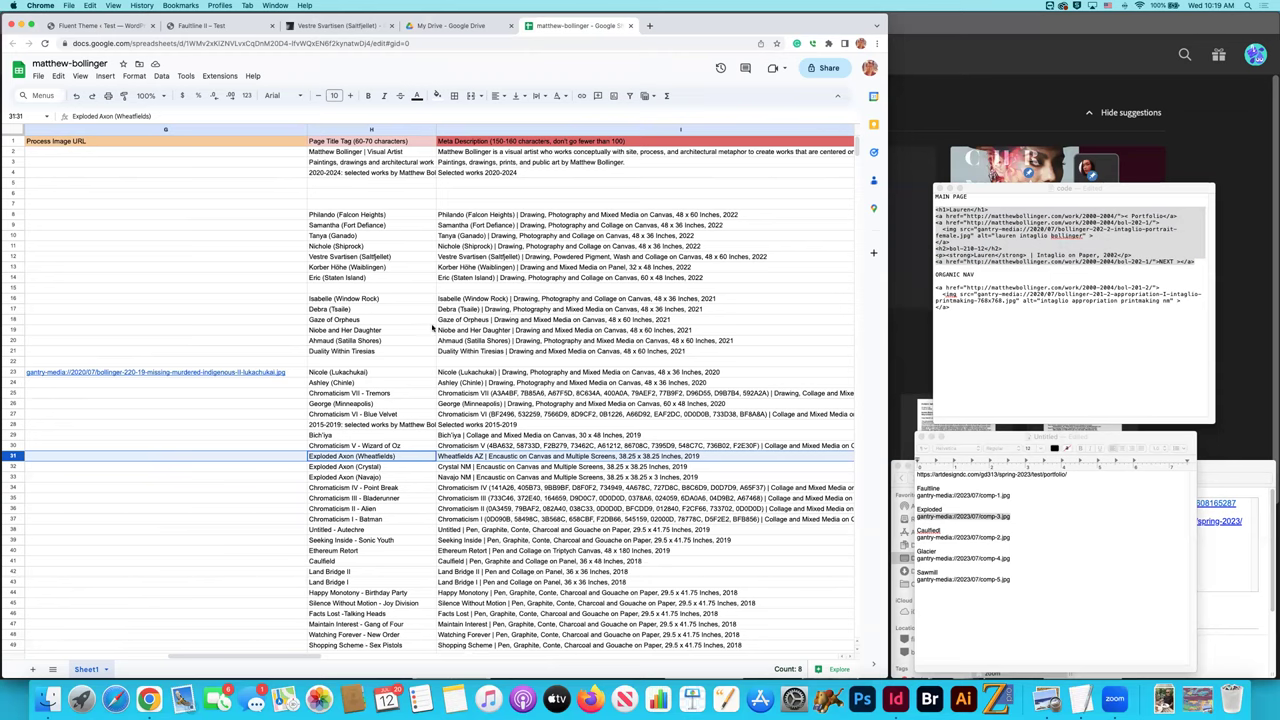
scroll(434, 251, left, 6)
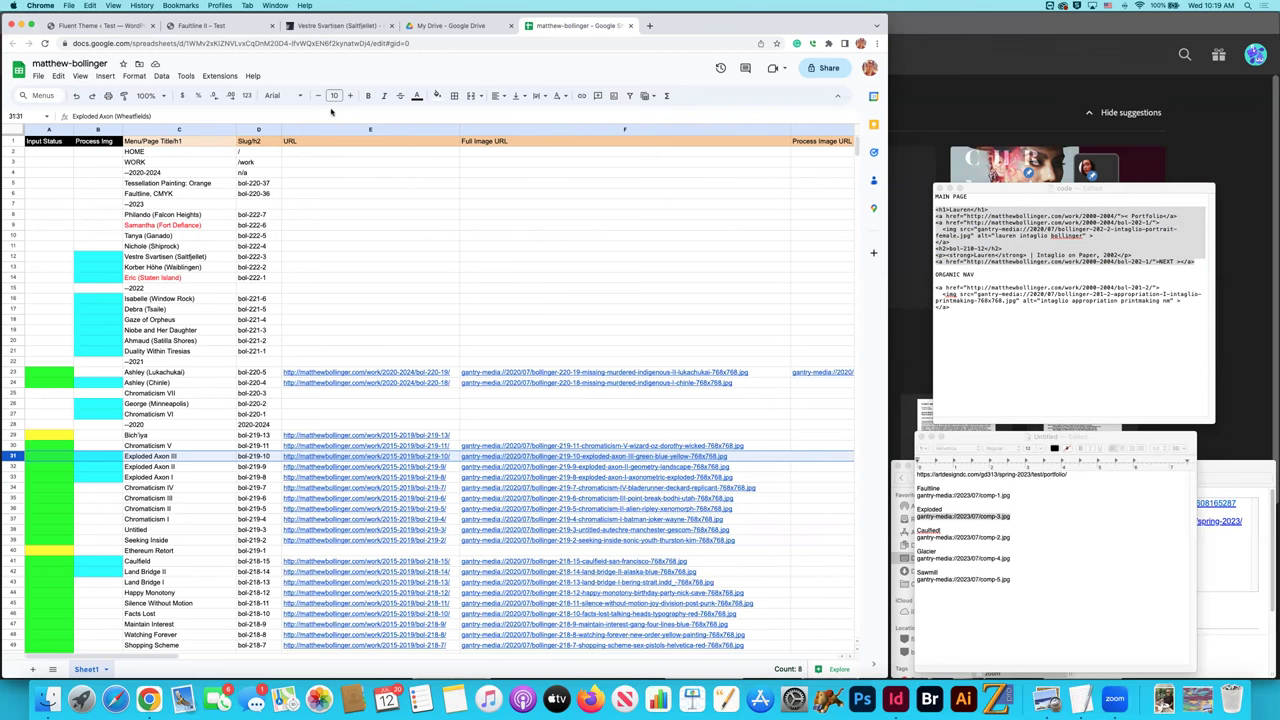
Apply and save the Mainbar's H2 Heading particle in the layout manager and reload the live Exploded Axon III page.
click(118, 25)
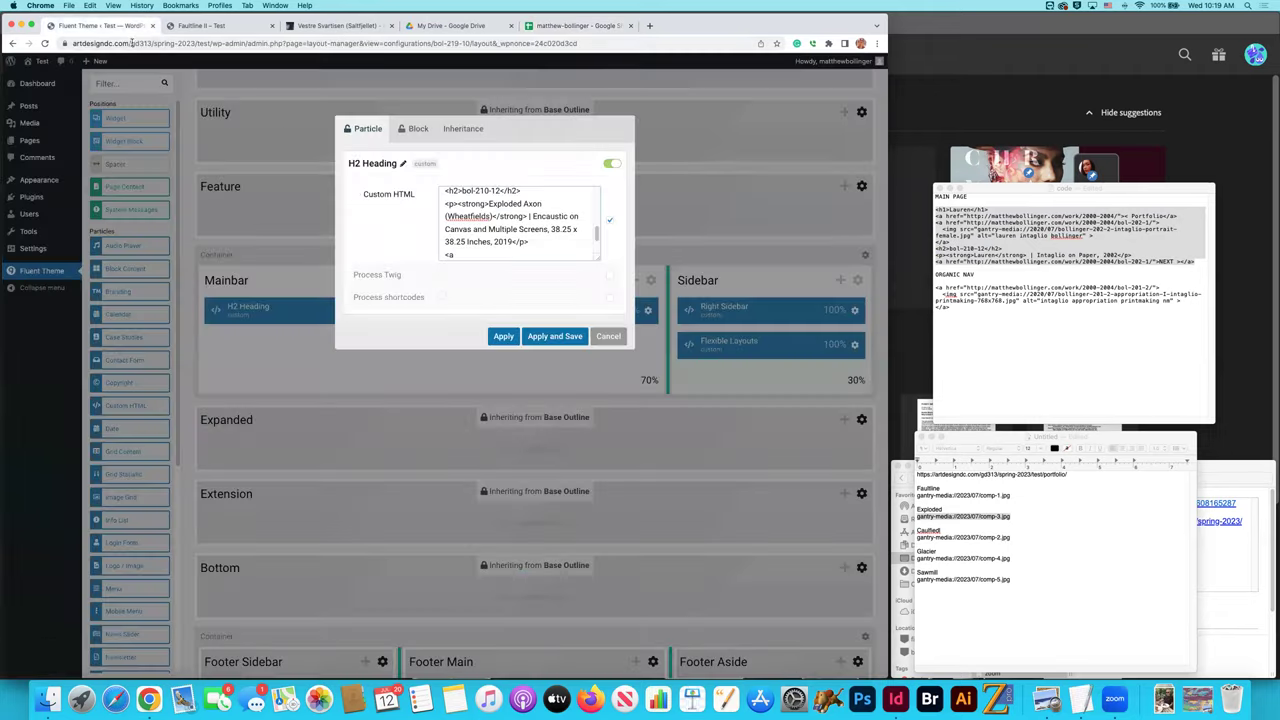
scroll(521, 238, down, 2)
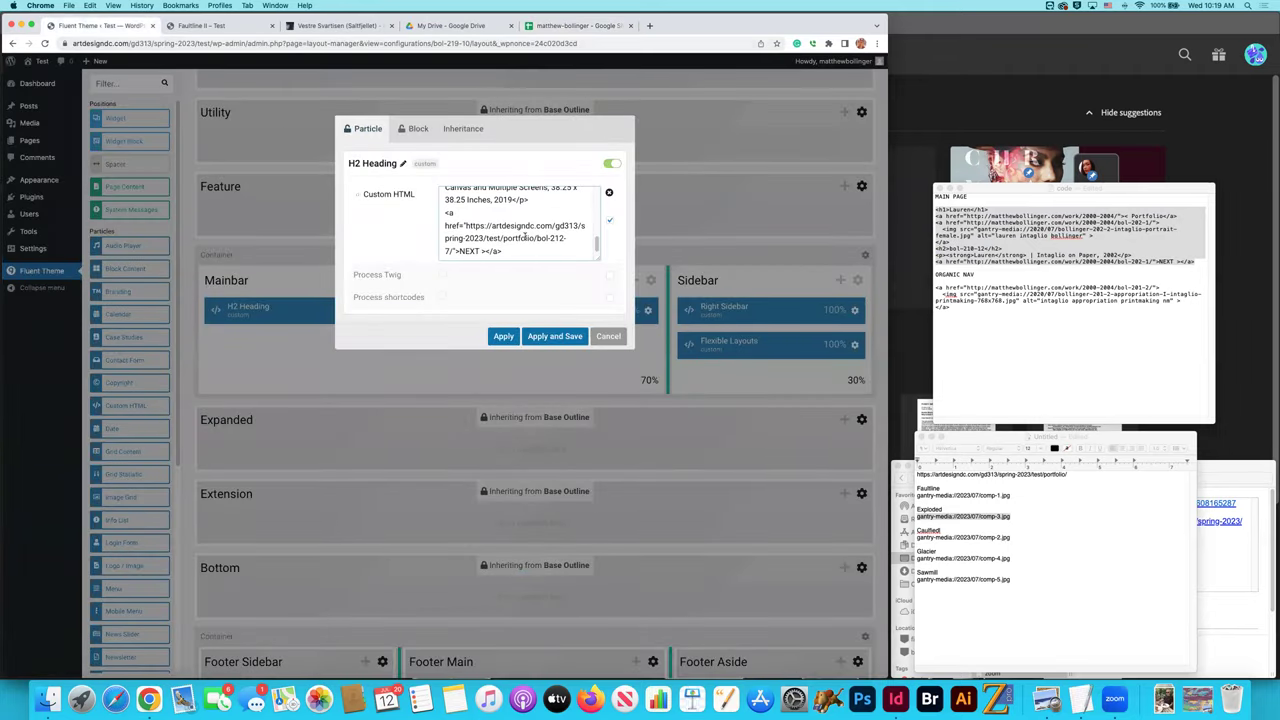
click(503, 336)
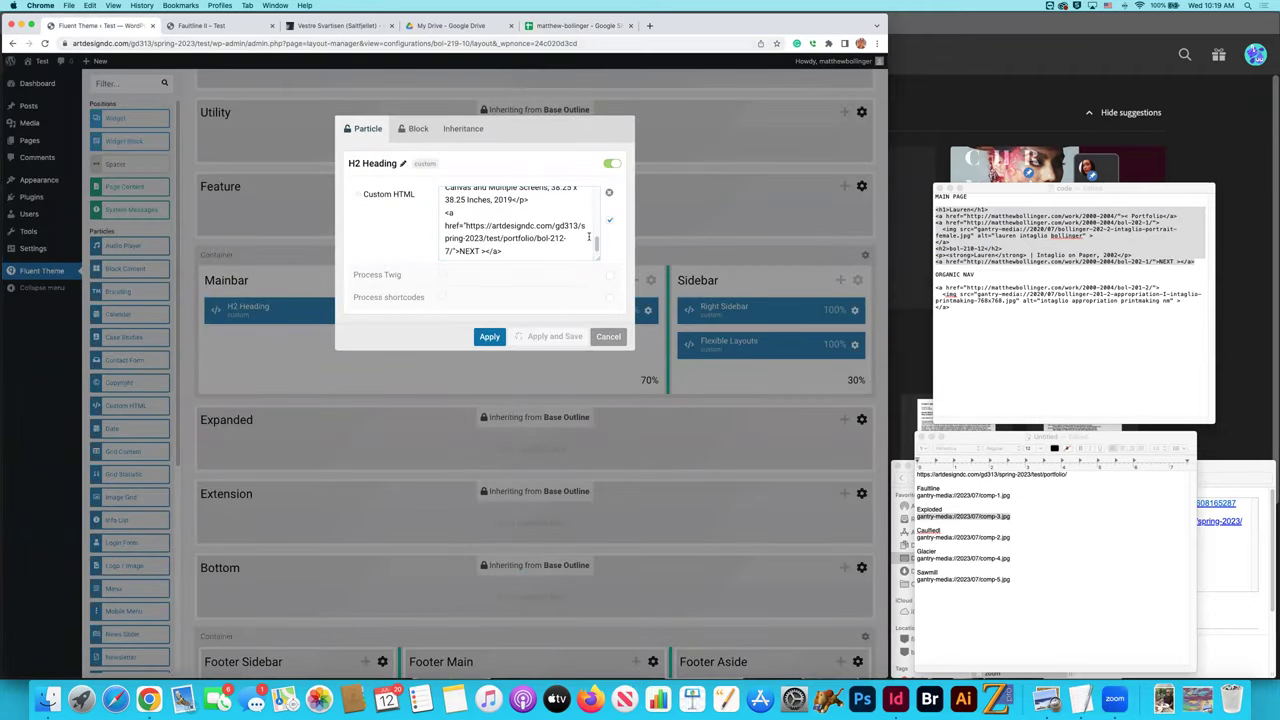
key(super+s)
click(205, 25)
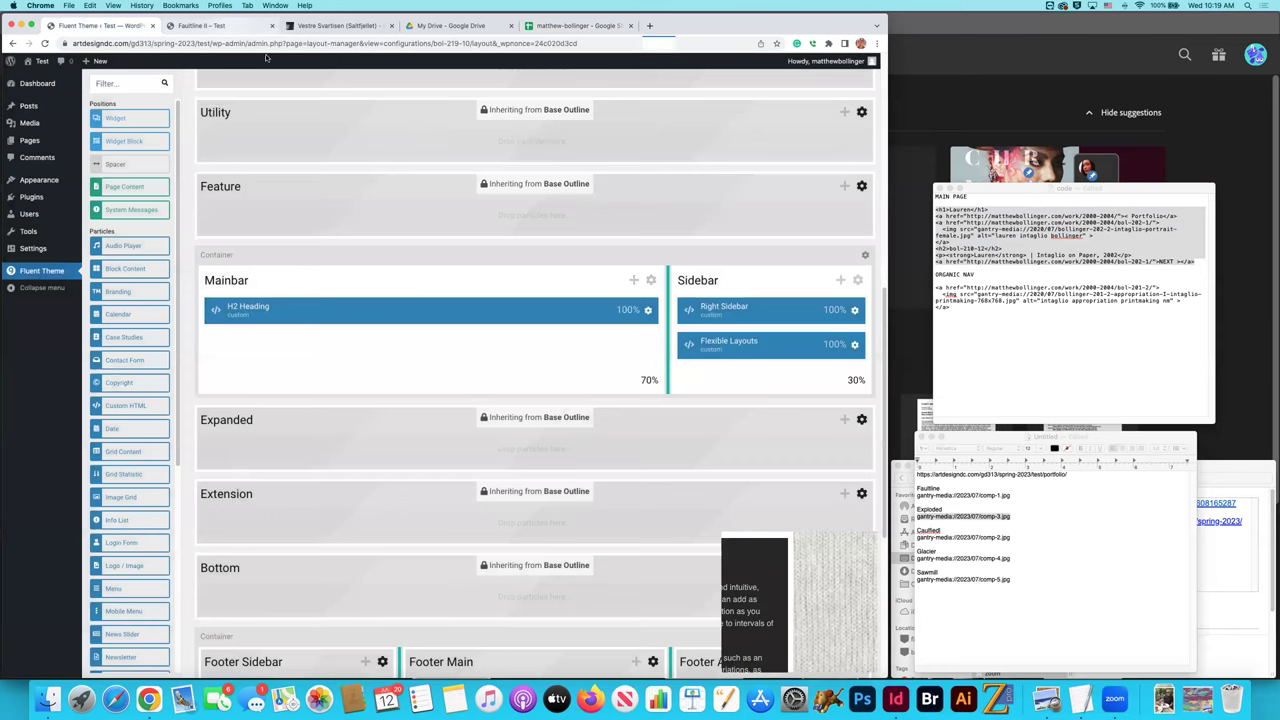
key(super+r)
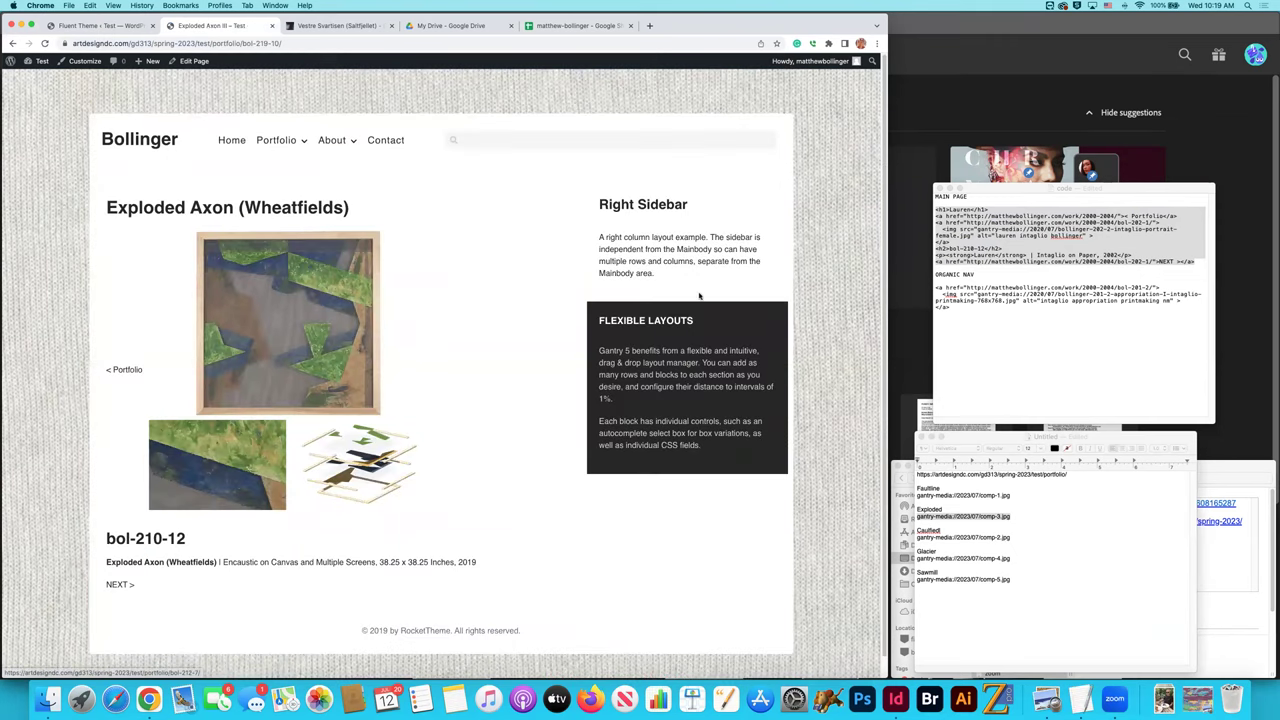
Replace the Right Sidebar particle's HTML with the ORGANIC NAV linked-image snippet from the code notes.
click(100, 25)
click(856, 345)
click(962, 312)
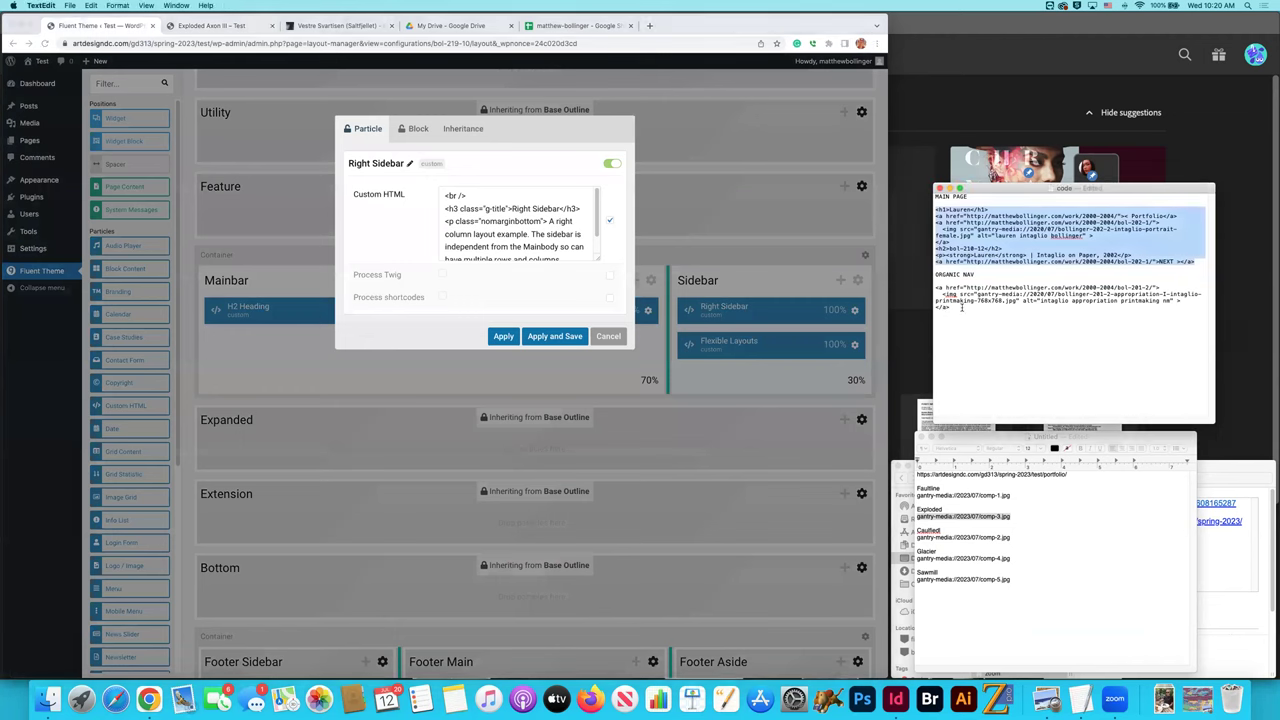
drag(962, 308, 932, 287)
key(super+c)
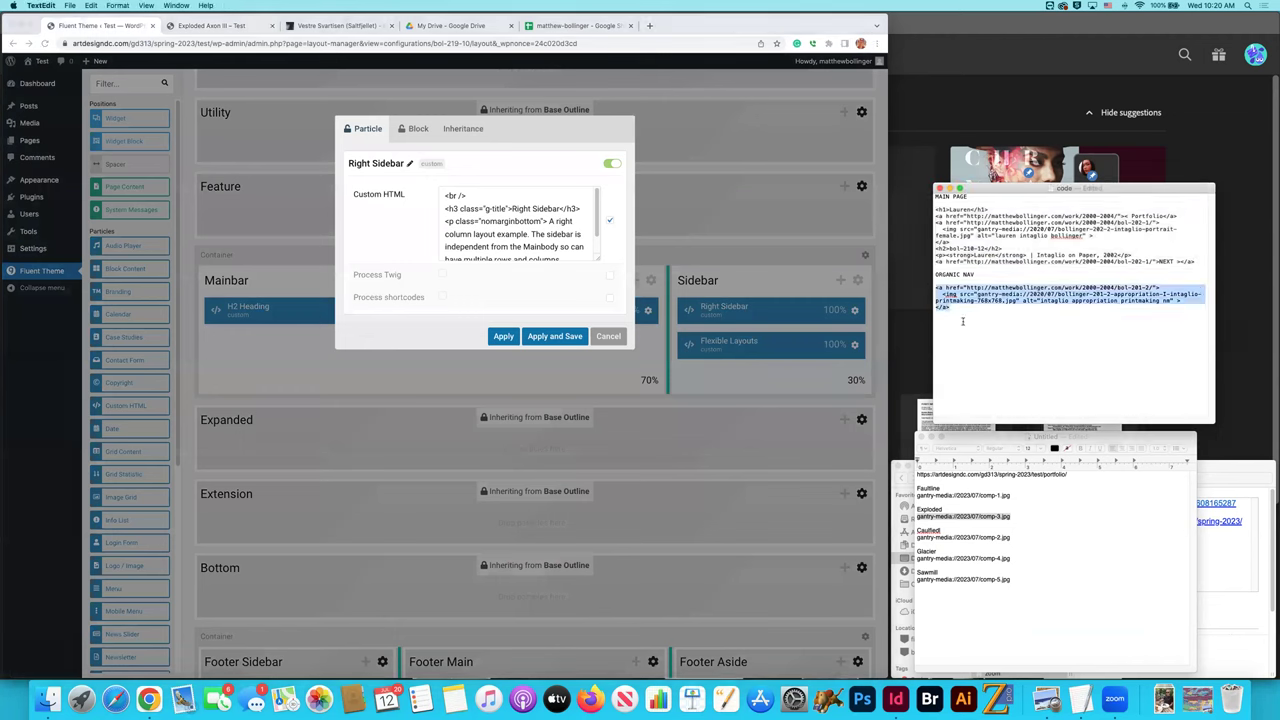
click(510, 222)
key(super+a)
key(super+v)
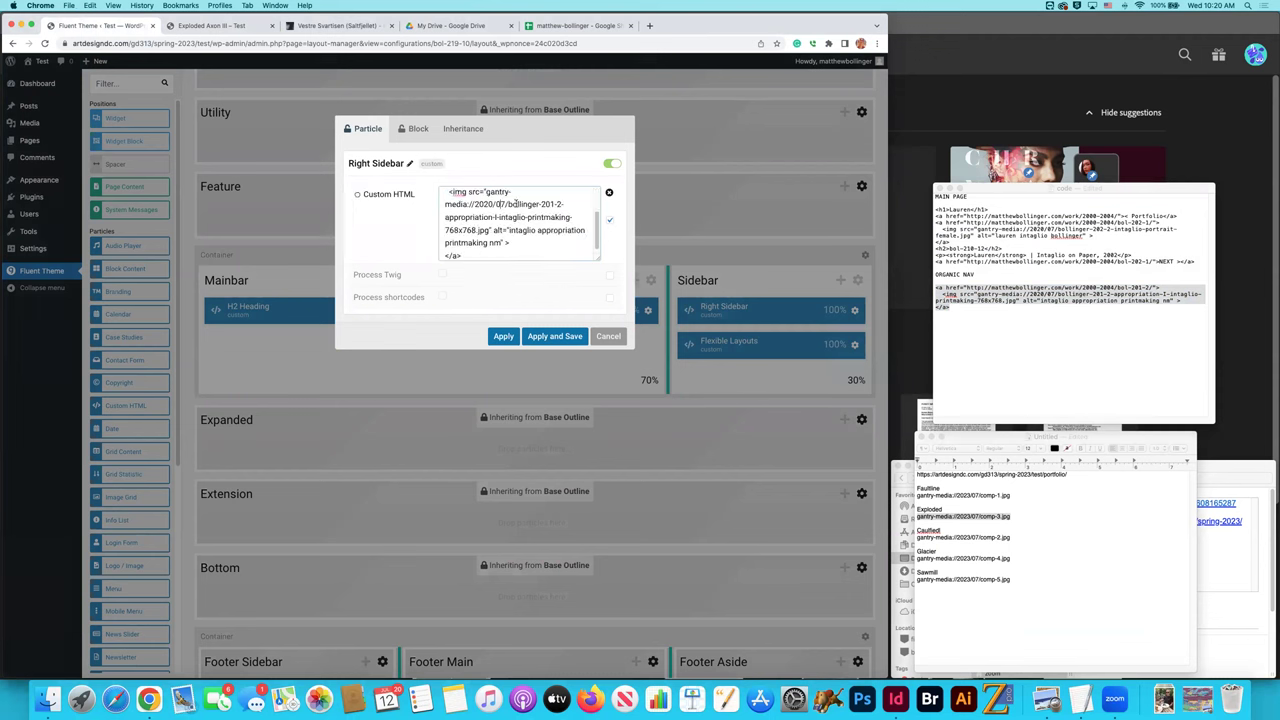
Set the Right Sidebar image's source to gantry-media://2023/07/comp-1.jpg, copied from the Faultline entry in the Untitled notes.
click(1000, 502)
drag(1010, 496, 928, 503)
key(cmd+c)
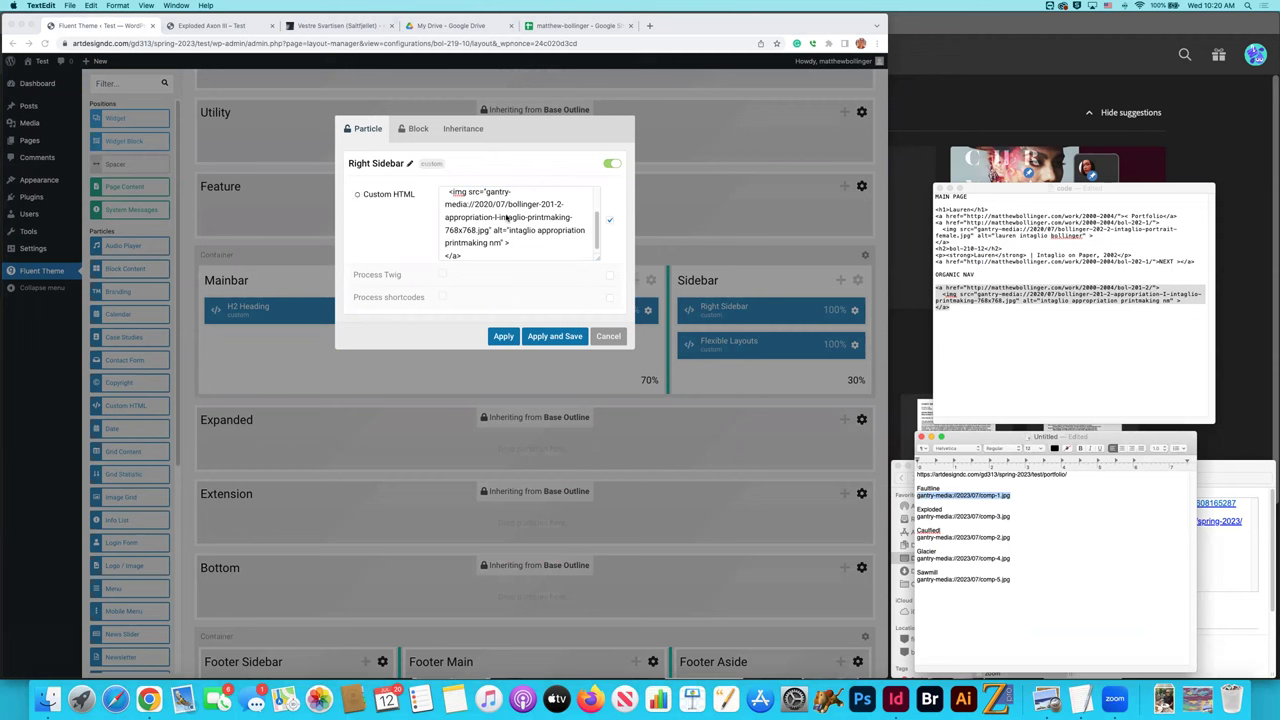
click(497, 204)
drag(487, 191, 488, 253)
key(cmd+v)
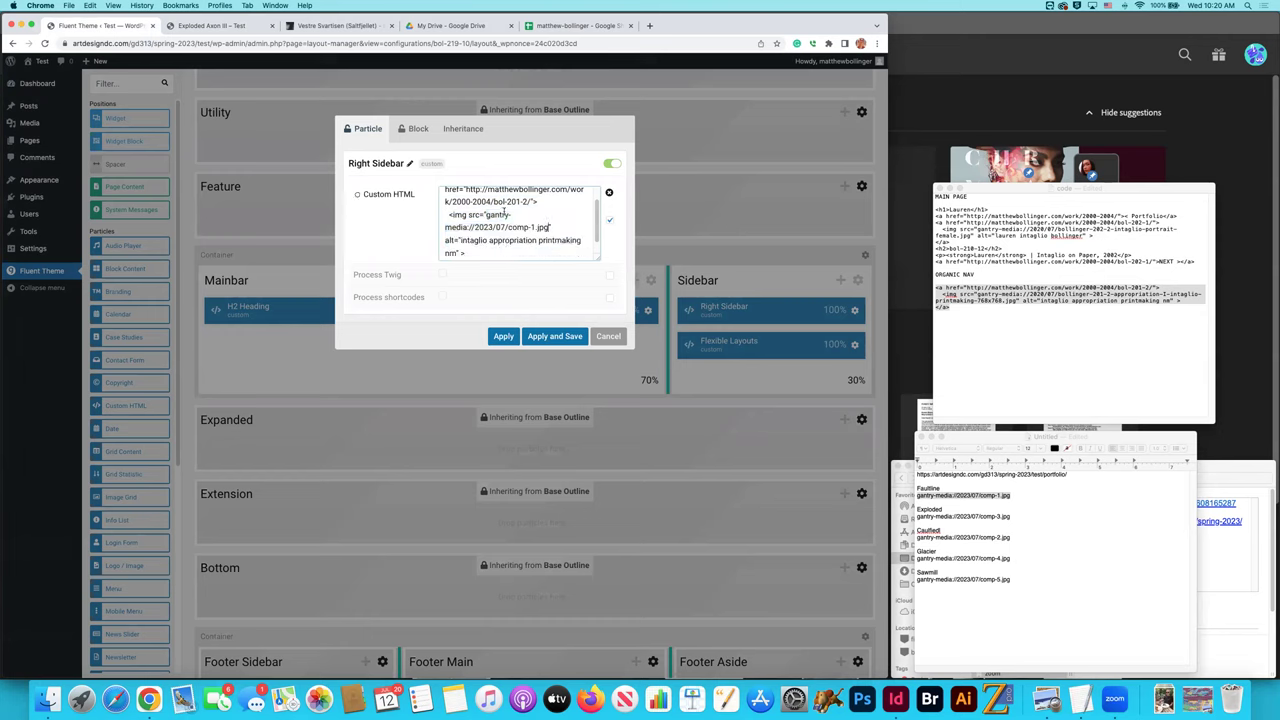
Set the Right Sidebar link's target to "#", copy the particle's complete HTML, and apply and save it.
scroll(493, 212, up, 1)
drag(465, 208, 532, 221)
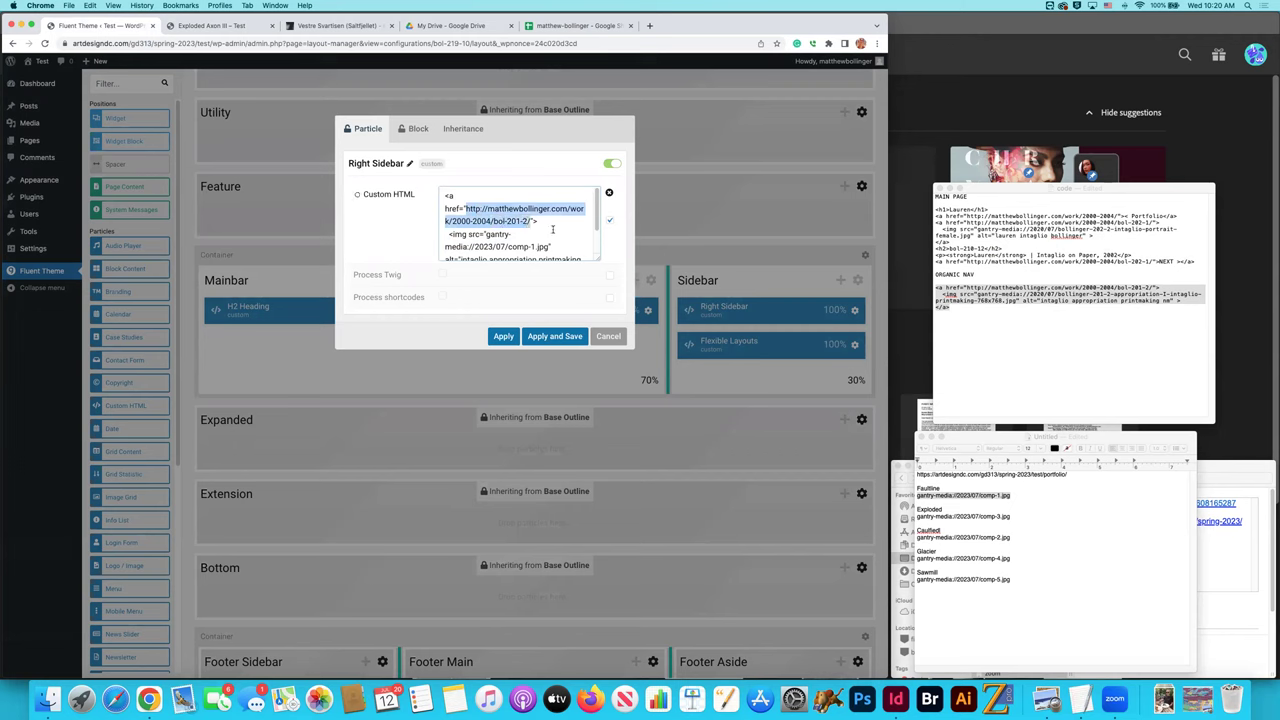
text(#)
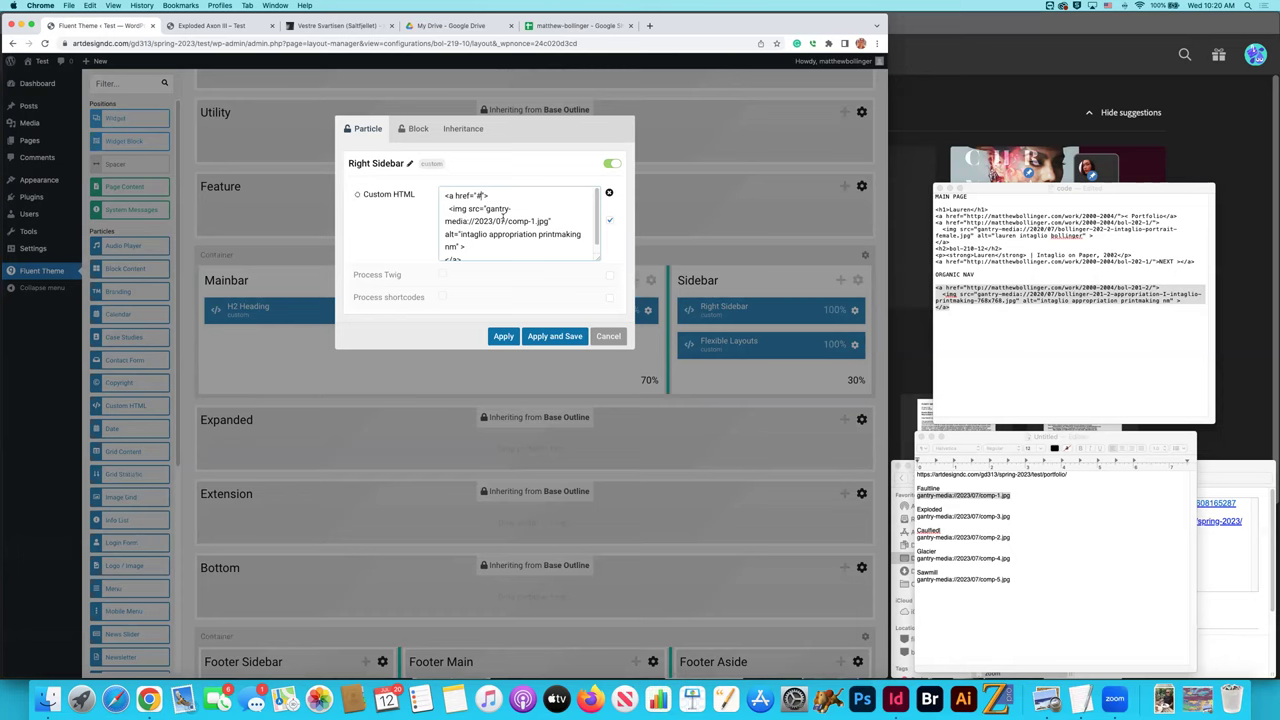
drag(476, 221, 514, 221)
key(super+c)
key(super+a)
click(554, 336)
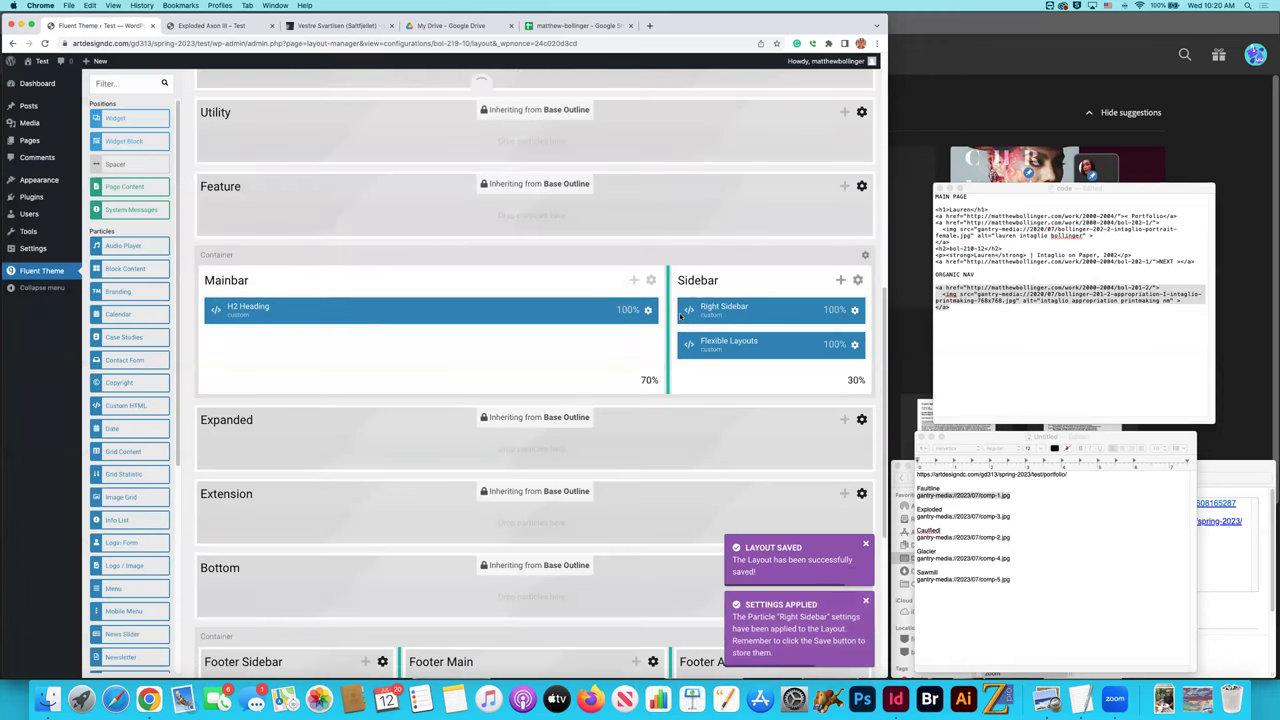
Replace the Flexible Layouts particle's HTML with the code copied from the Right Sidebar particle.
click(855, 344)
click(487, 208)
key(super+a)
key(super+v)
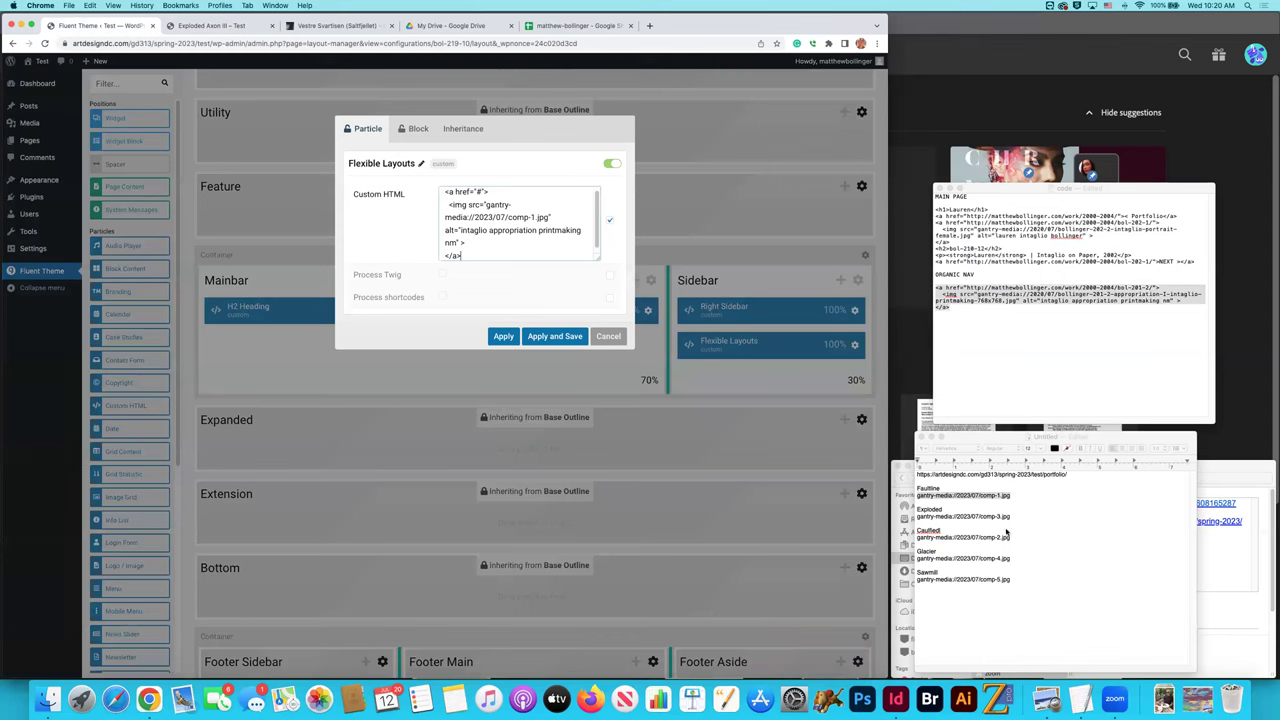
Set the Flexible Layouts image's source to gantry-media://2023/07/comp-5.jpg from the Sawmill notes entry, and apply and save the particle.
click(982, 577)
drag(1012, 579, 915, 580)
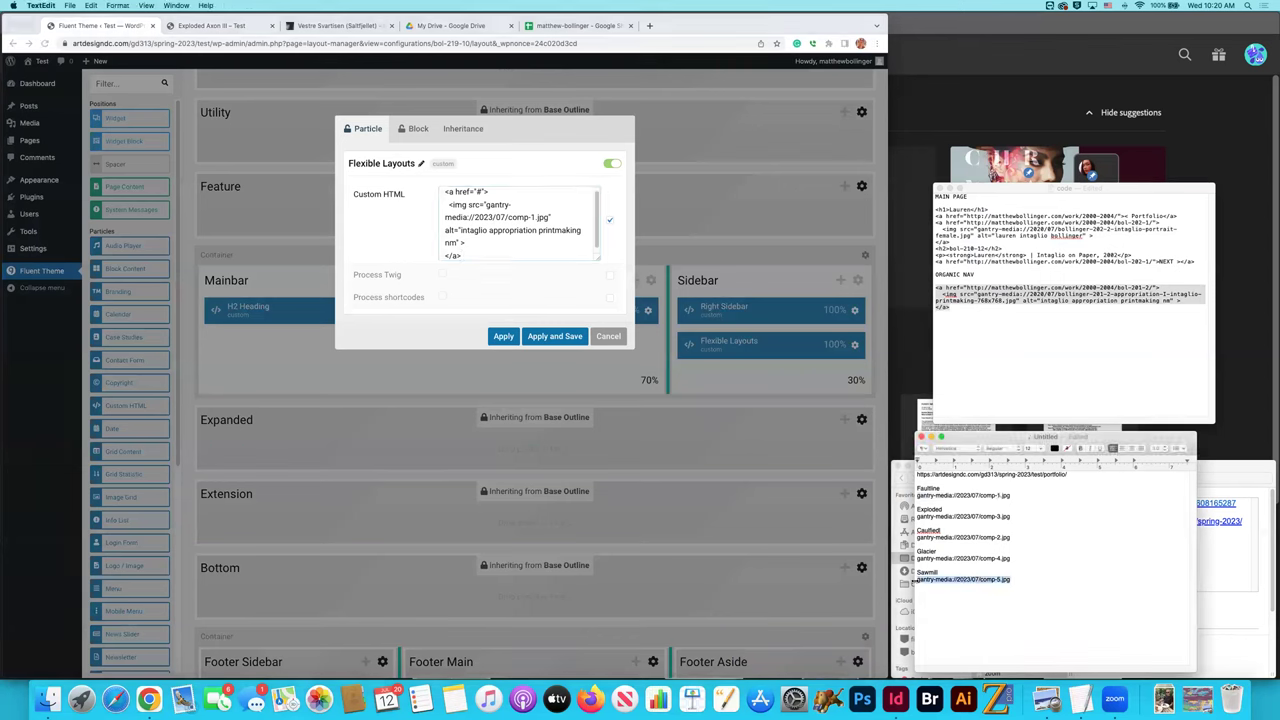
click(474, 200)
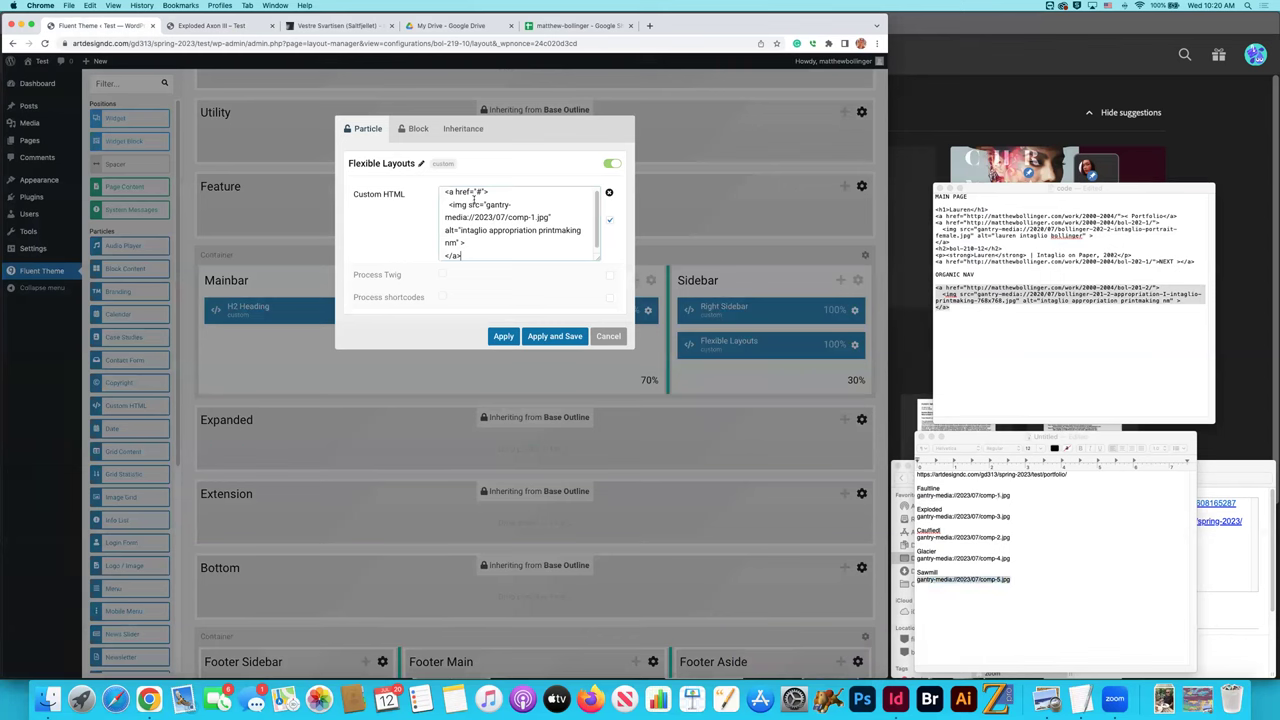
drag(488, 204, 548, 217)
key(super+v)
click(554, 336)
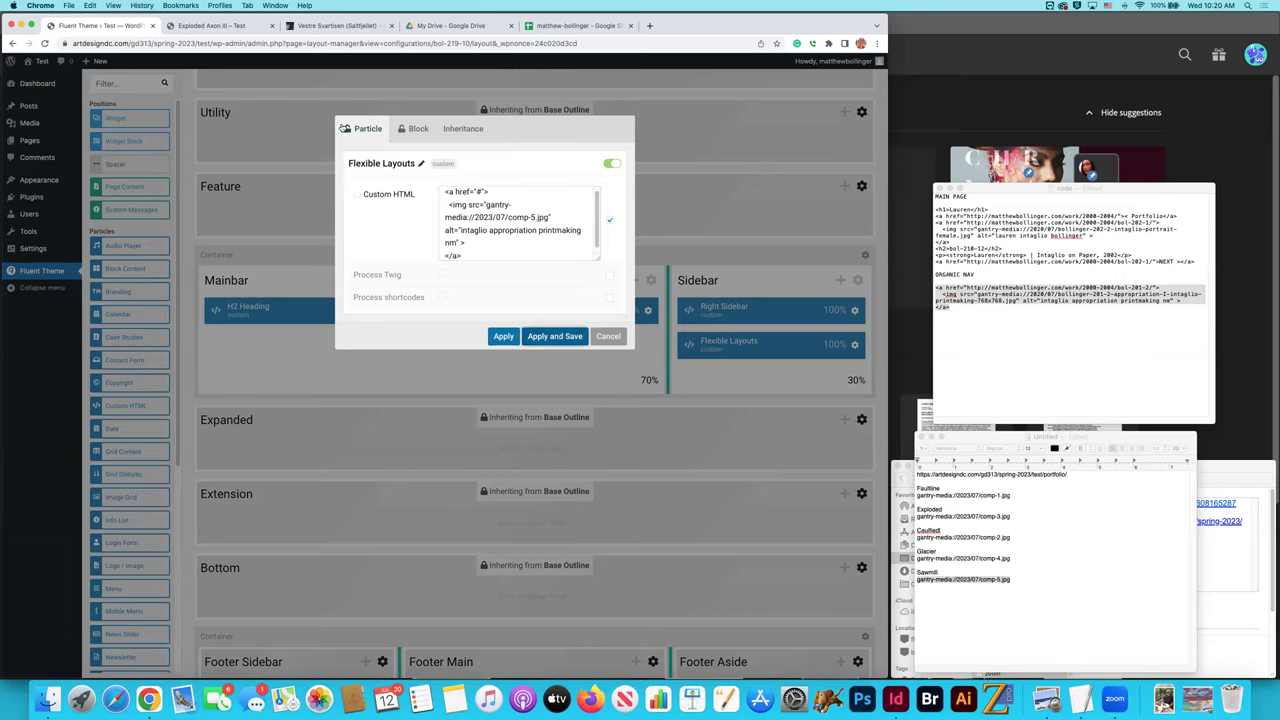
Reload the live Exploded Axon III page and test its main image link, NEXT link and Portfolio back link.
key(ctrl+Tab)
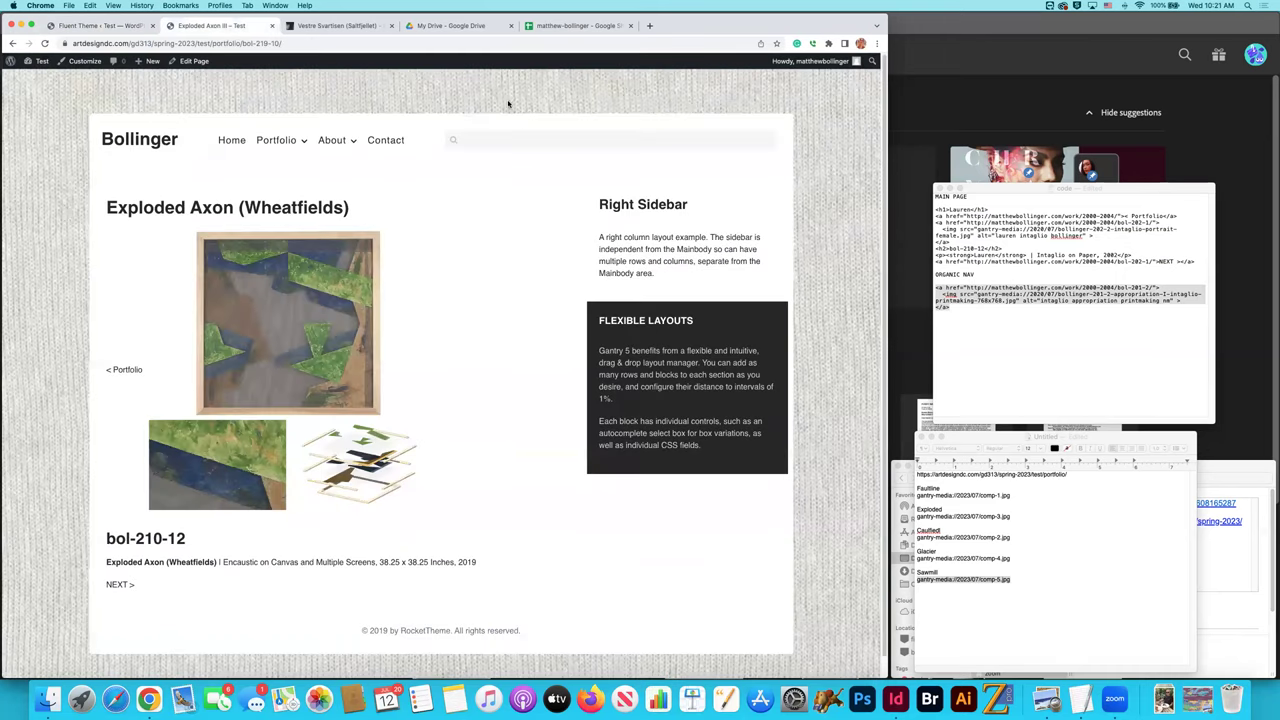
key(super+r)
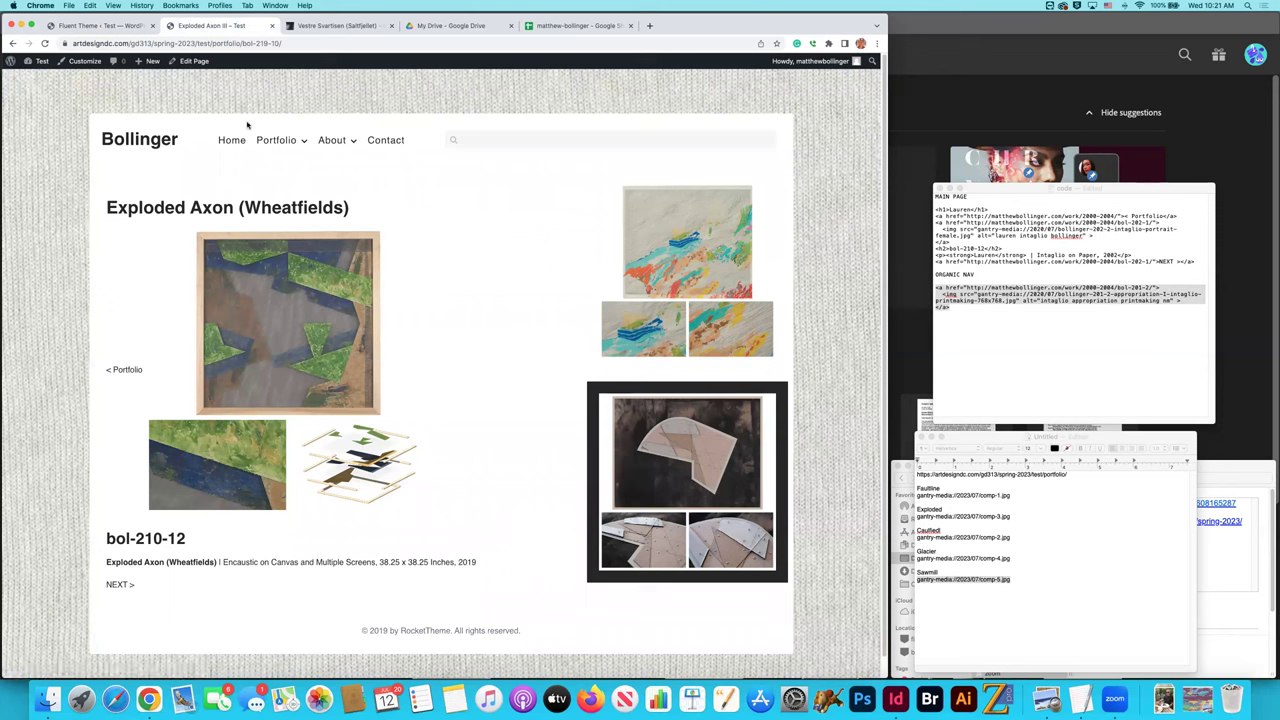
mouse_move(276, 140)
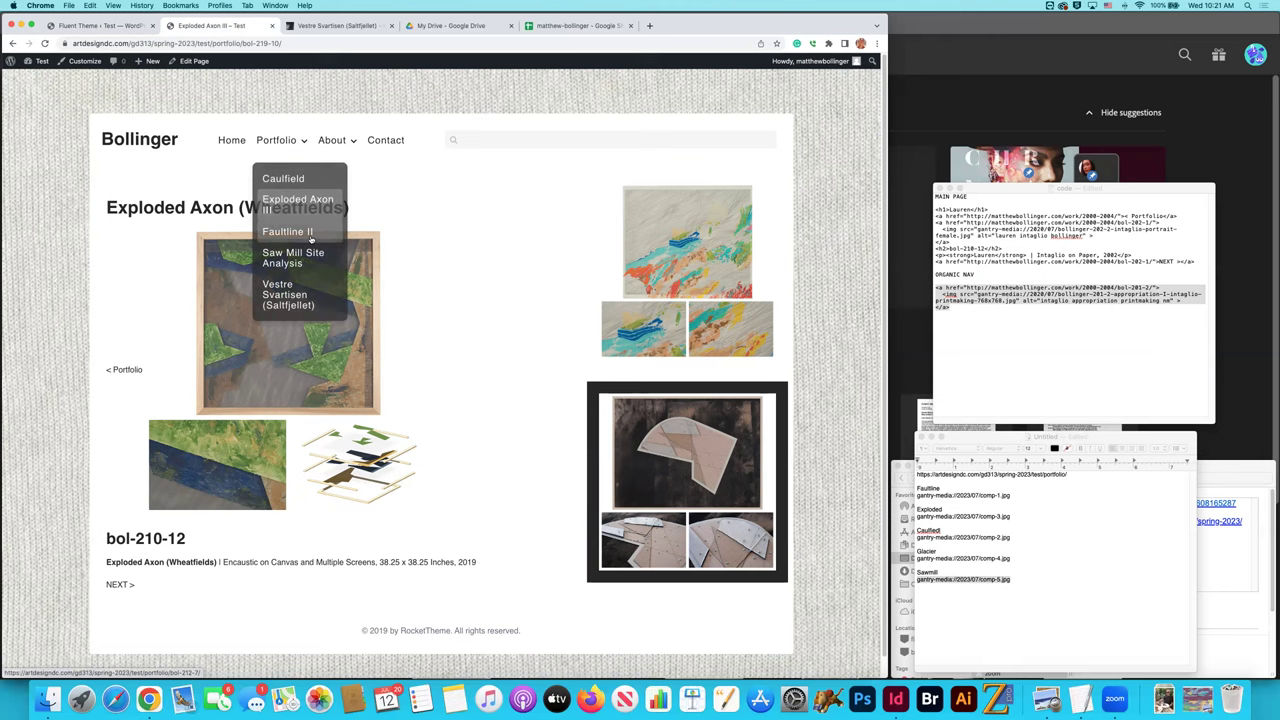
click(281, 304)
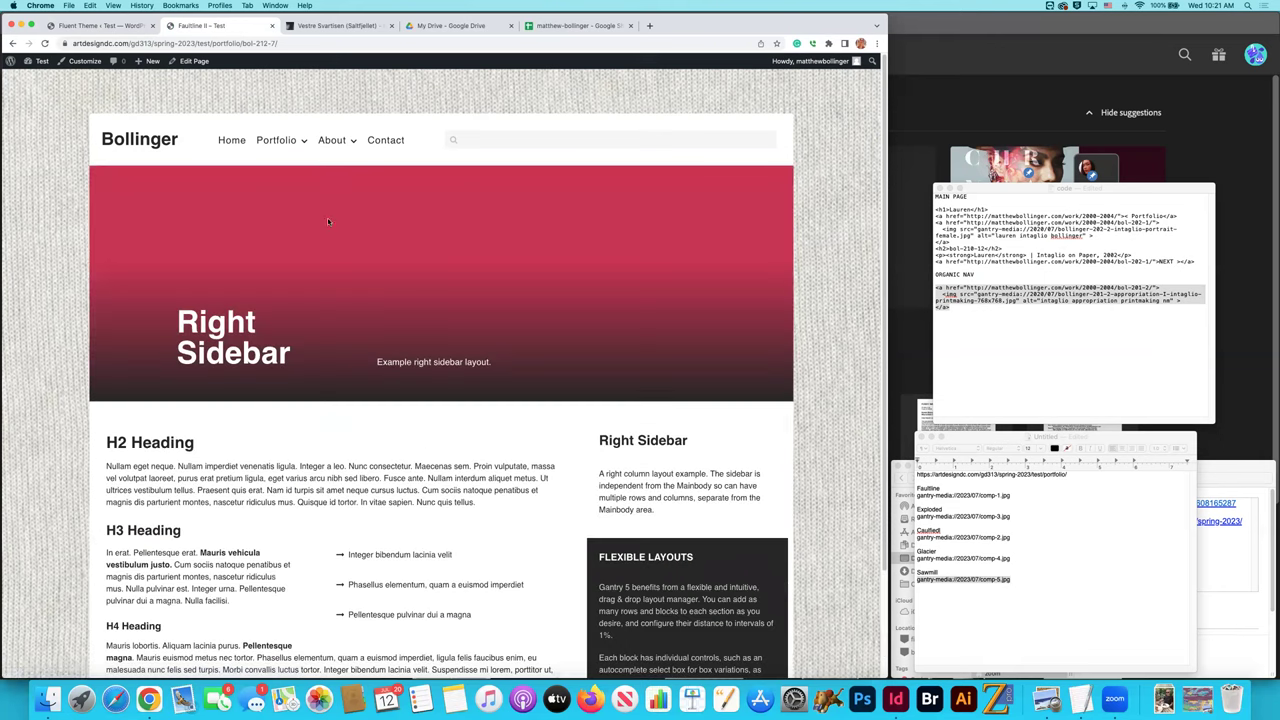
click(12, 43)
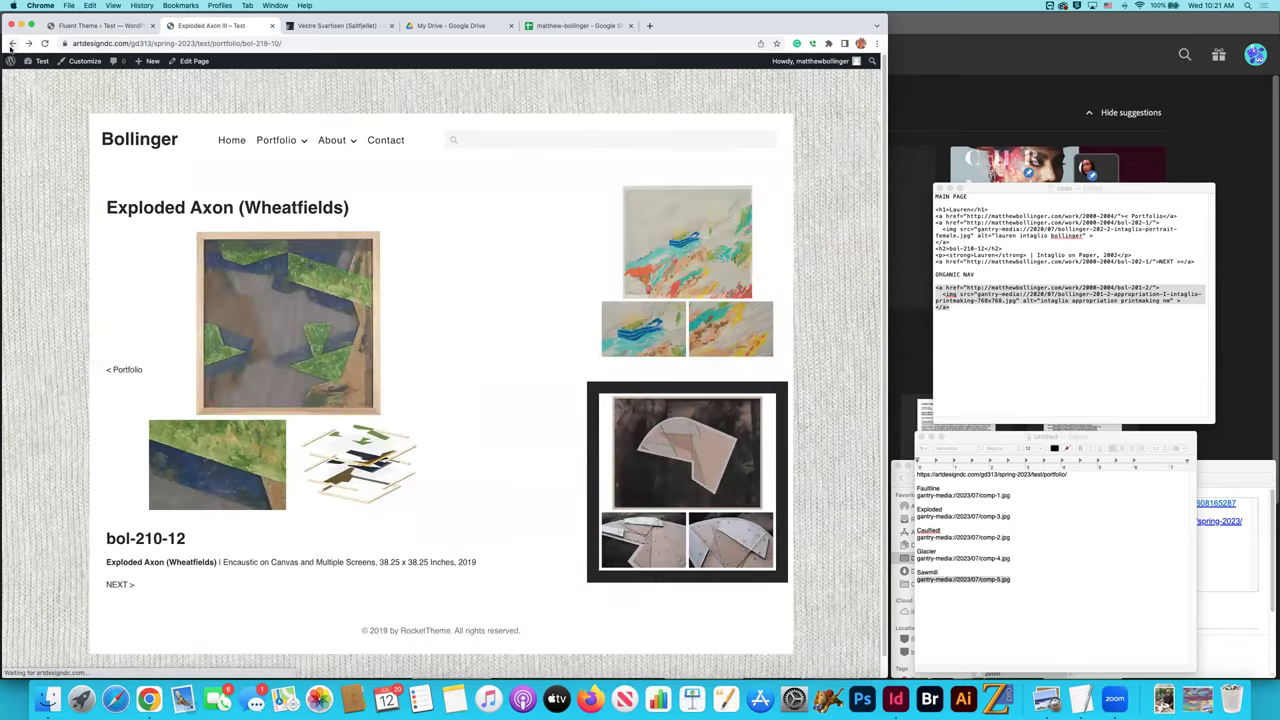
click(118, 585)
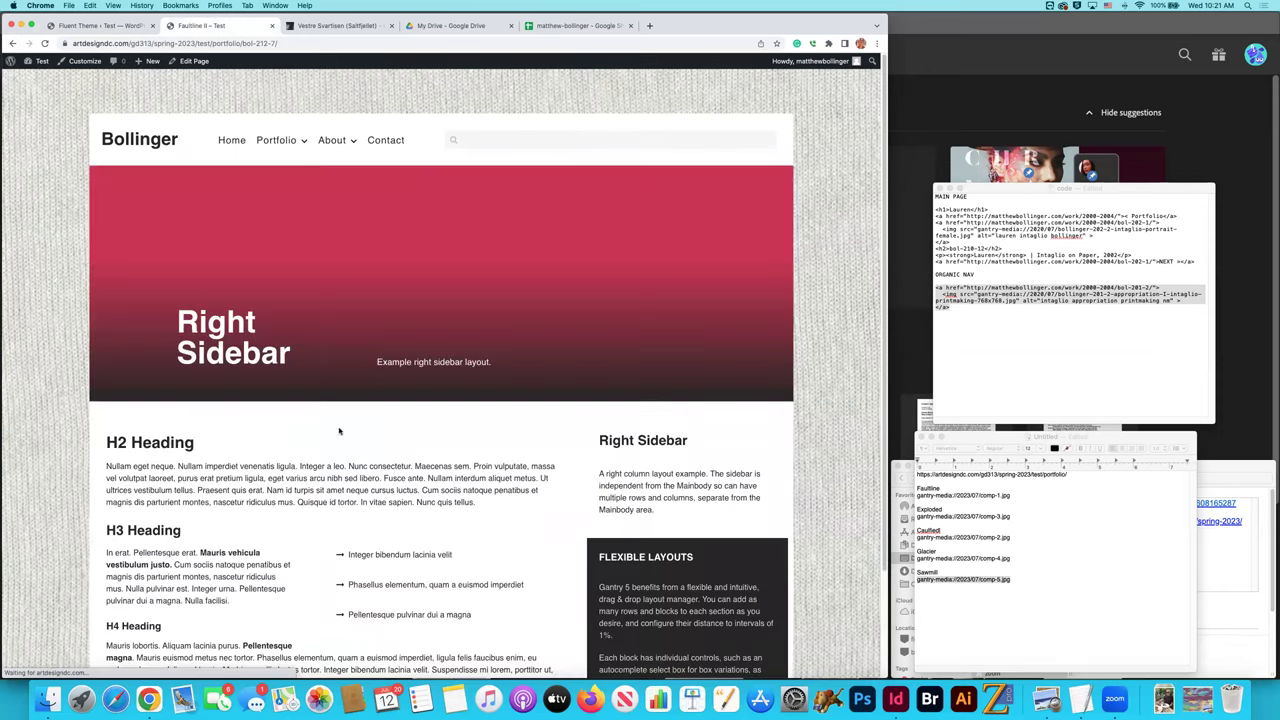
click(10, 44)
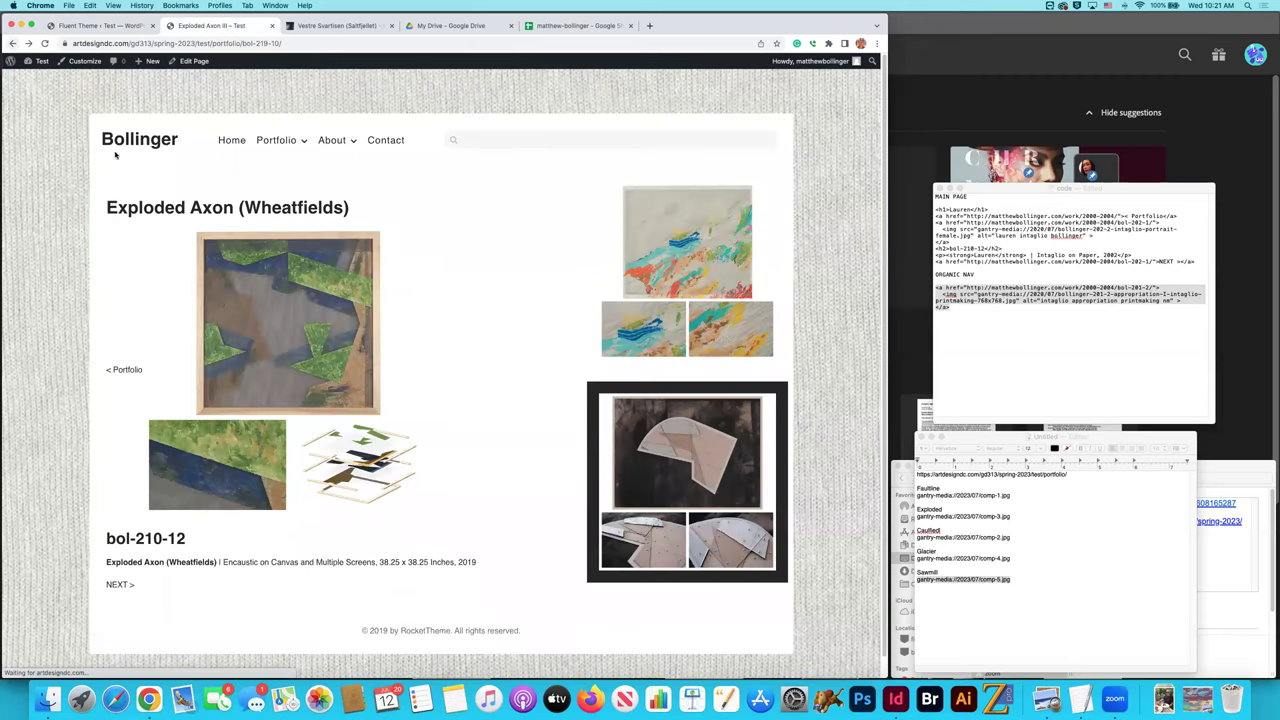
click(125, 371)
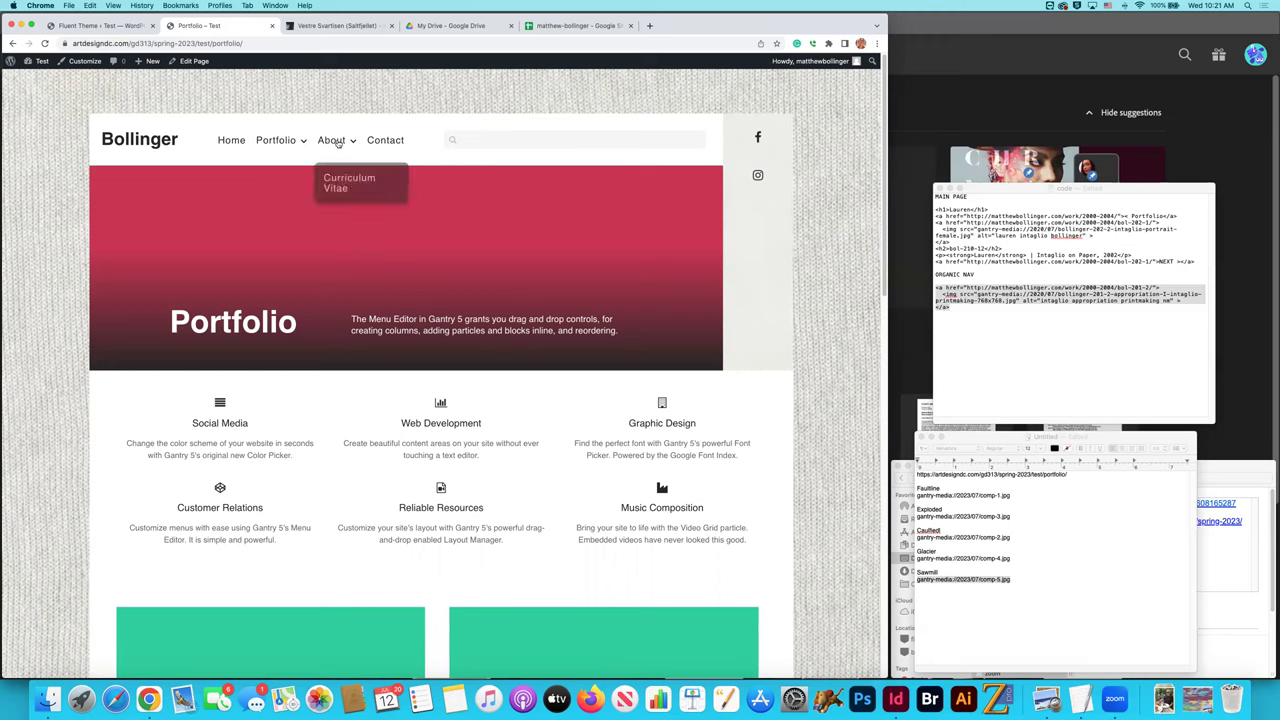
Open the live Faultline II page from the site's Portfolio navigation, and load the Bol-212-7 outline in the layout manager.
mouse_move(278, 142)
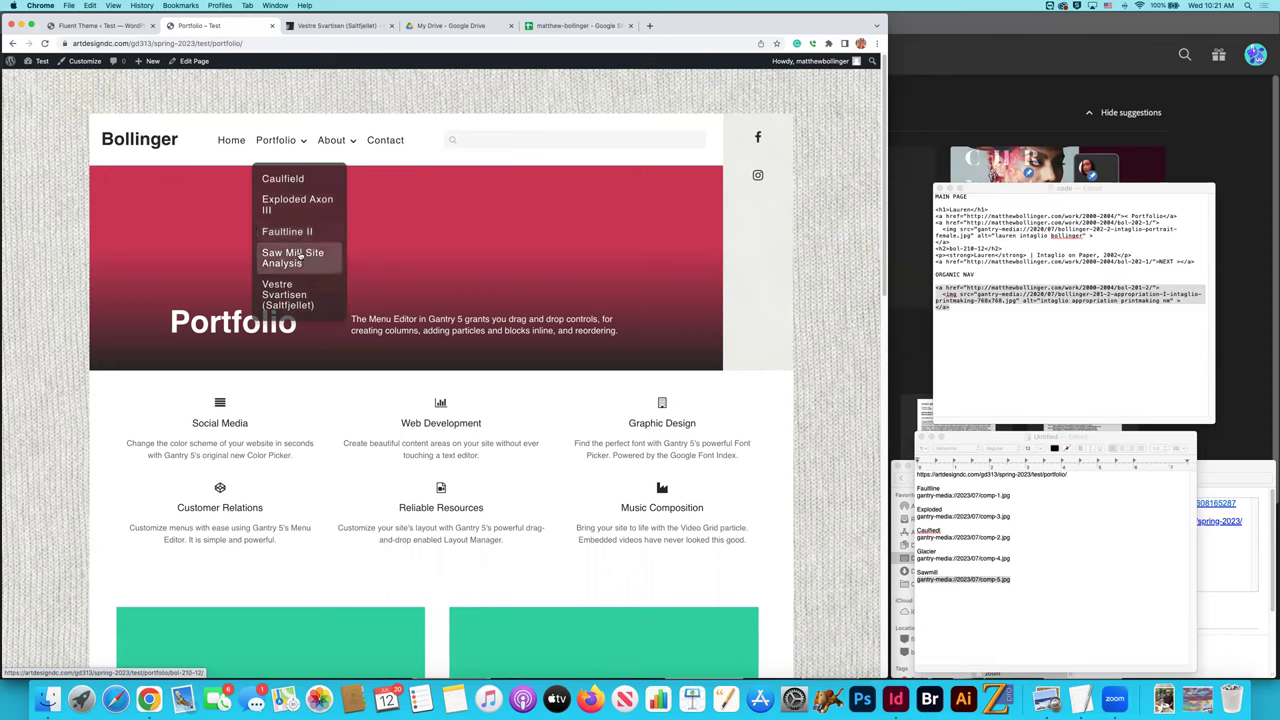
click(297, 232)
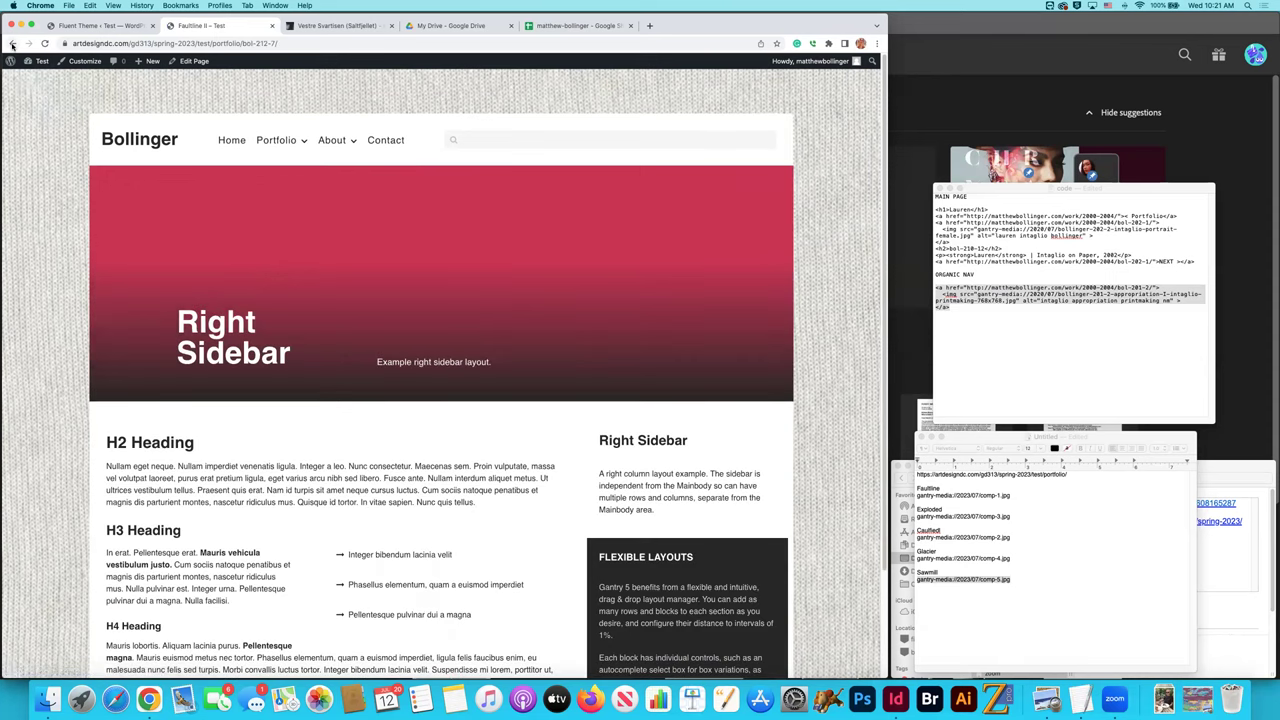
click(100, 25)
scroll(320, 294, up, 10)
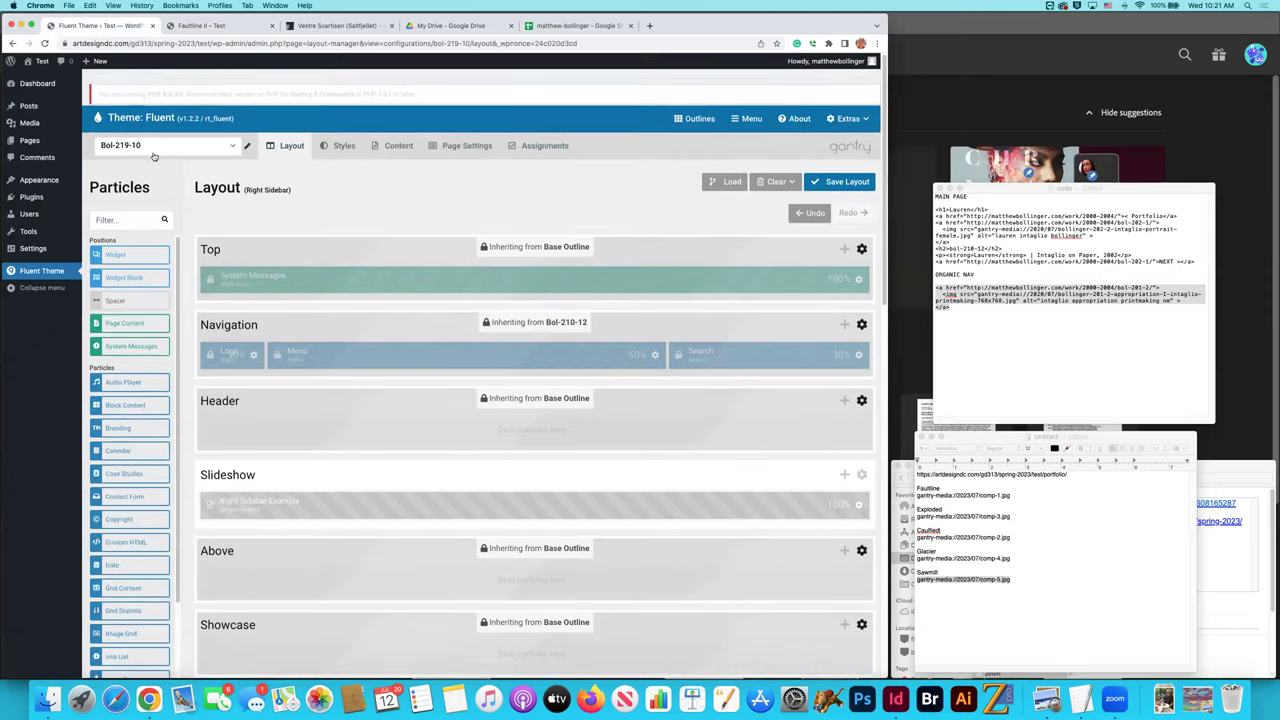
click(163, 134)
click(166, 208)
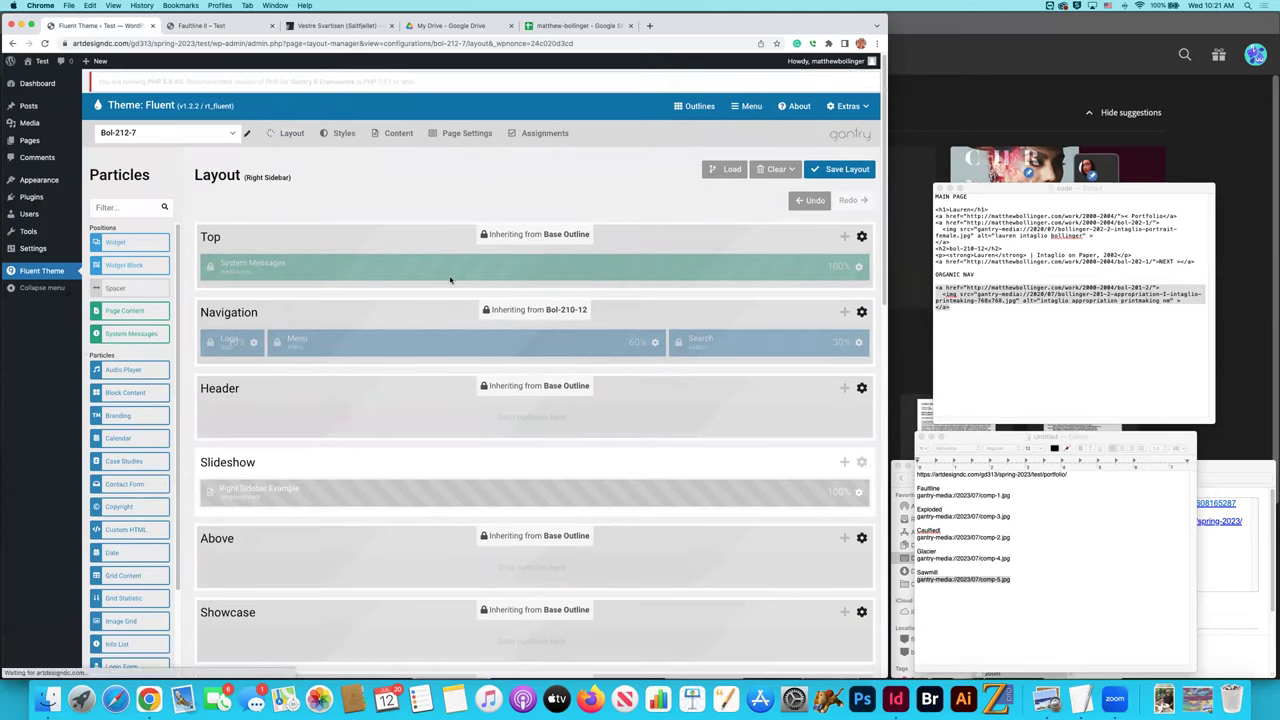
Set the Slideshow section's inheritance outline to No Inheritance, and apply and save it.
scroll(706, 363, down, 2)
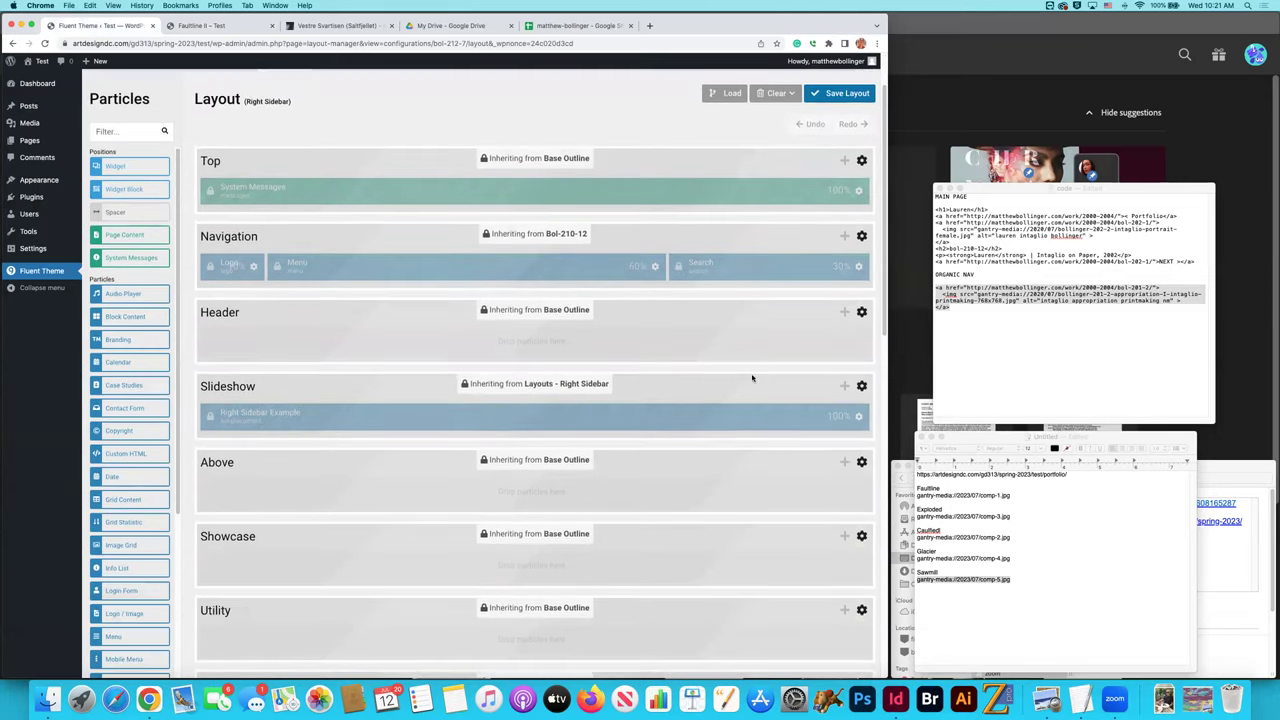
click(861, 385)
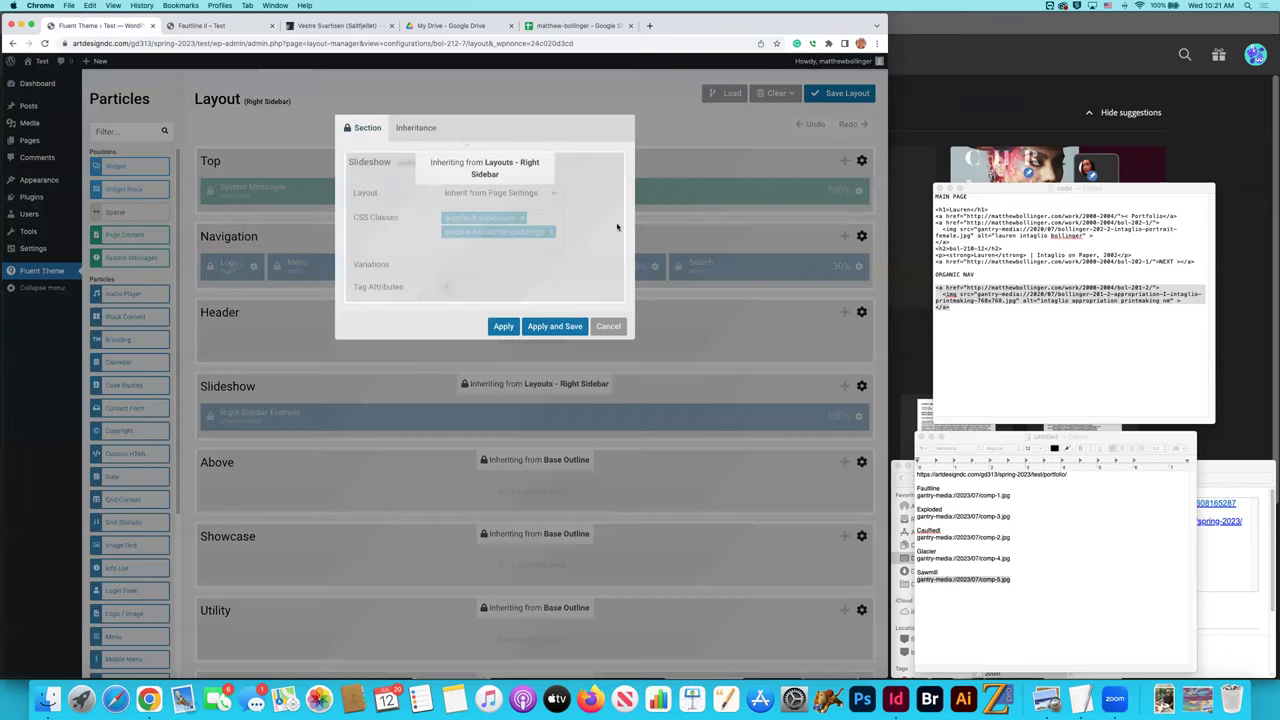
click(436, 130)
click(486, 204)
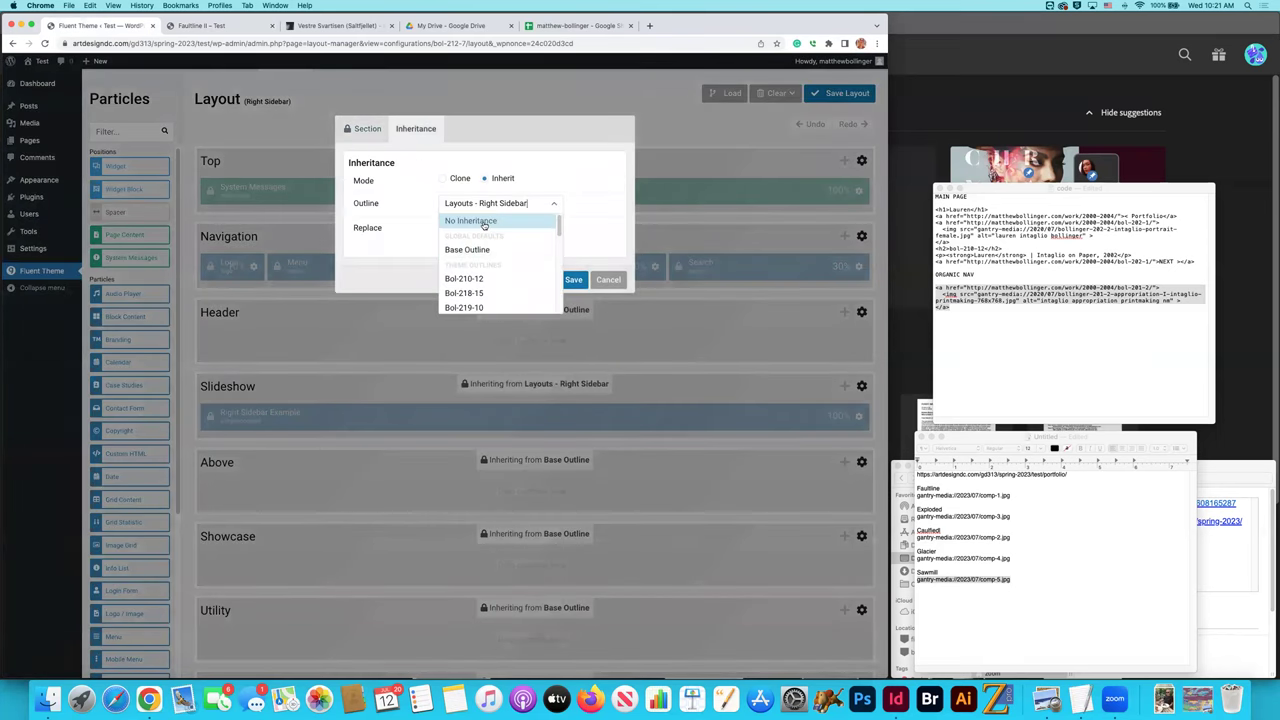
click(484, 222)
click(562, 280)
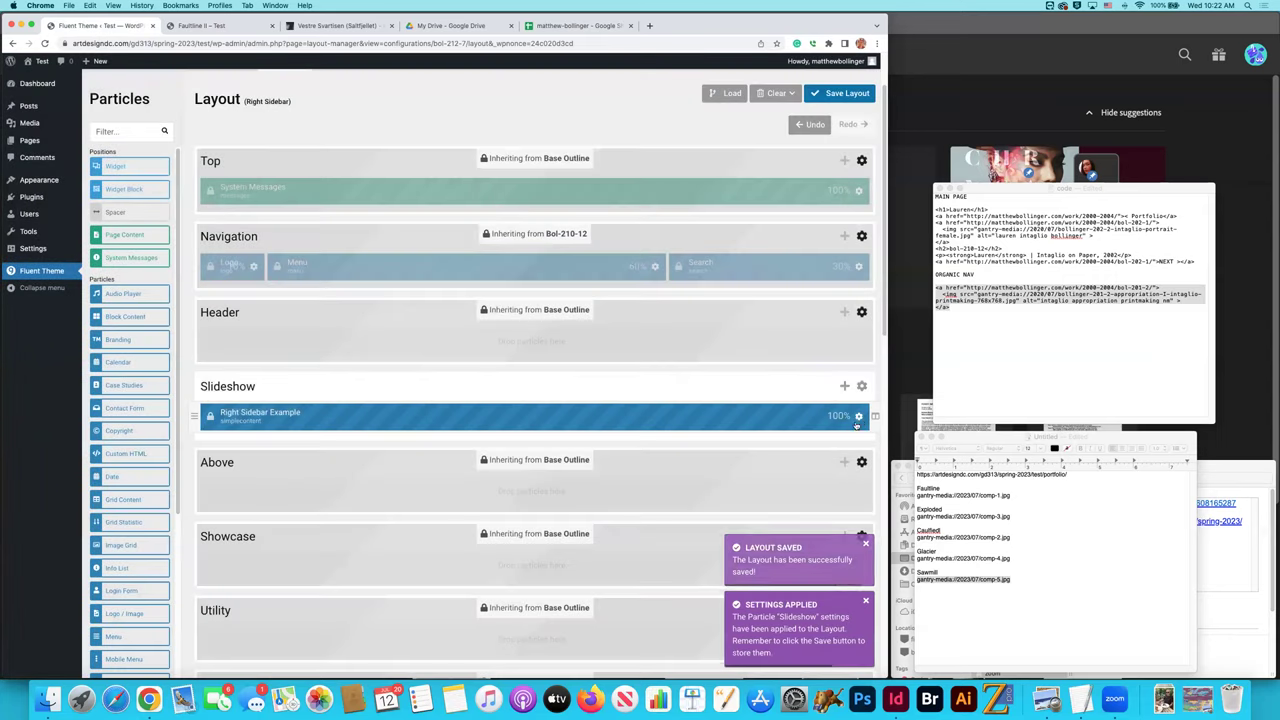
Set the Slideshow's Right Sidebar Example particle to No Inheritance, check its settings, and apply and save it.
click(857, 416)
click(462, 129)
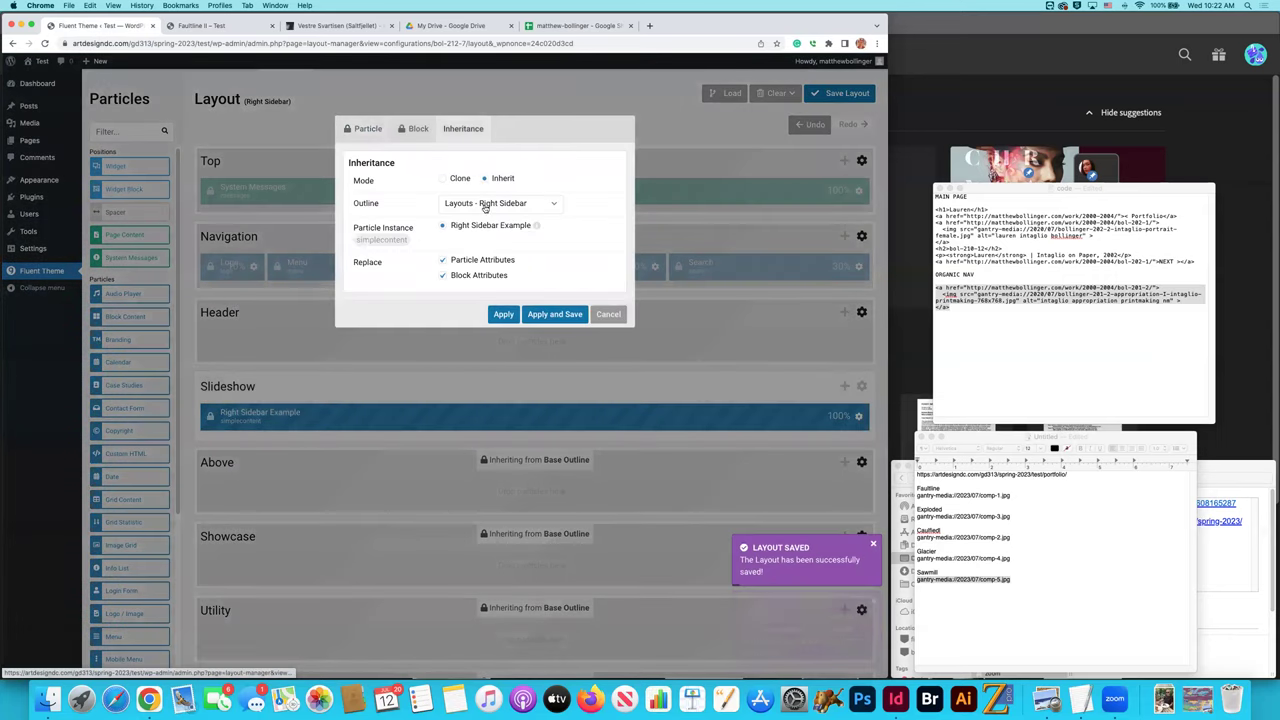
click(493, 203)
scroll(480, 249, up, 5)
click(470, 221)
click(553, 315)
click(857, 418)
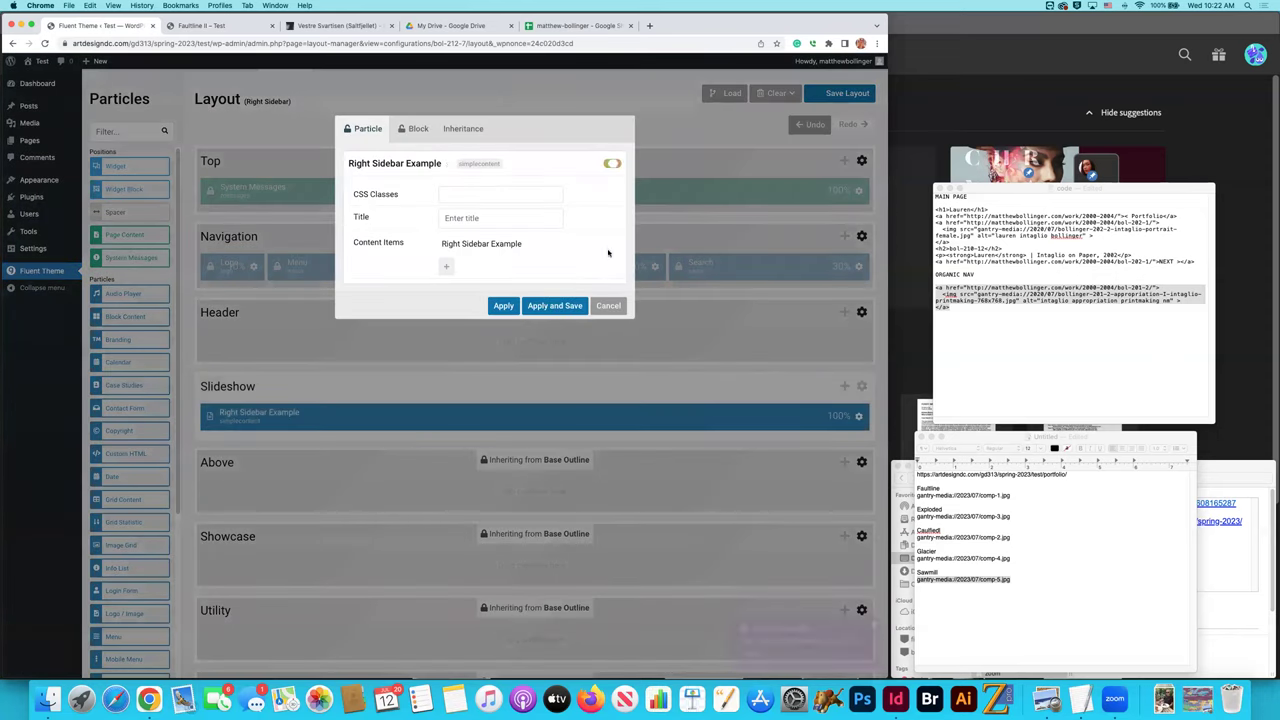
click(576, 306)
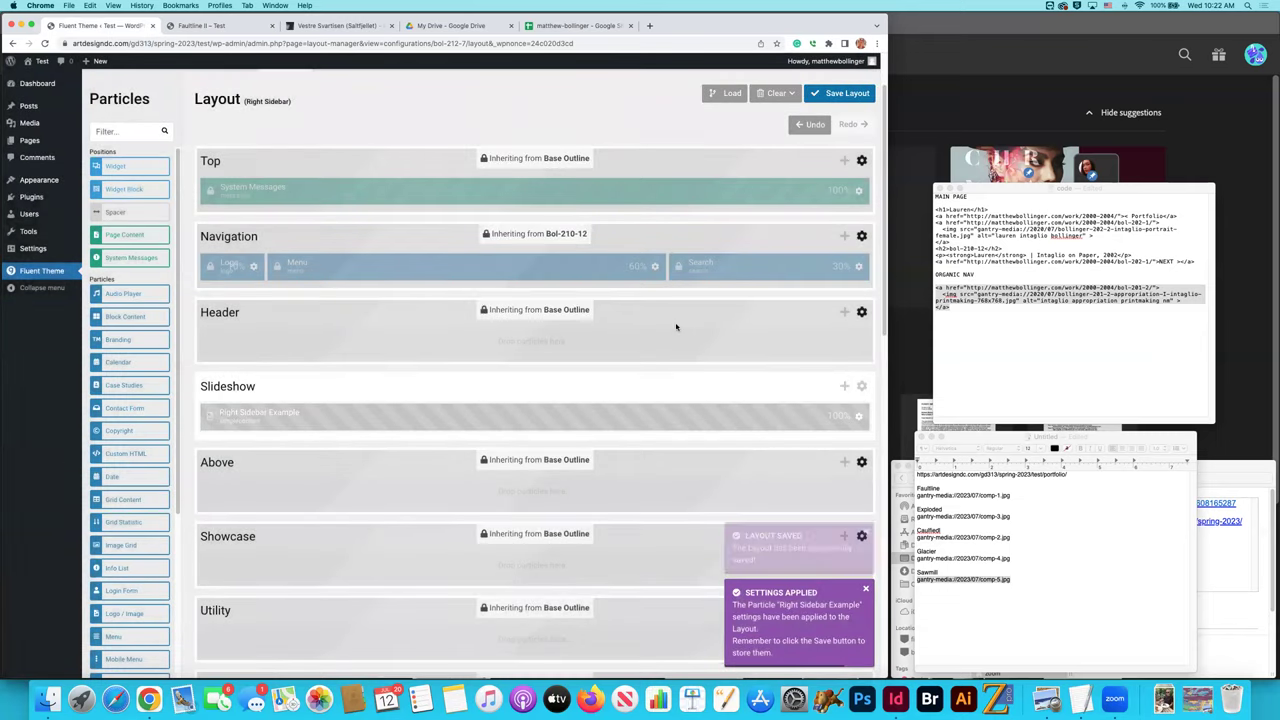
Set the Mainbar section's inheritance outline to No Inheritance, and apply and save it.
scroll(676, 327, down, 8)
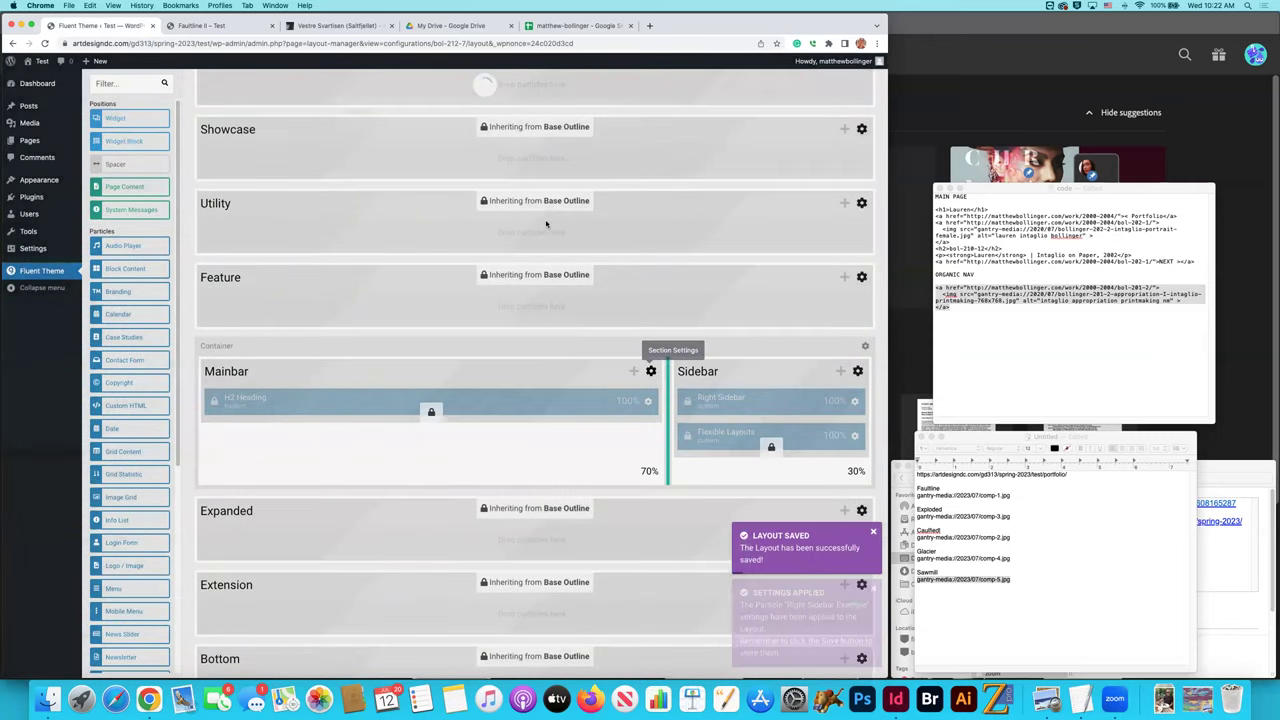
click(538, 201)
click(497, 203)
click(470, 221)
click(498, 295)
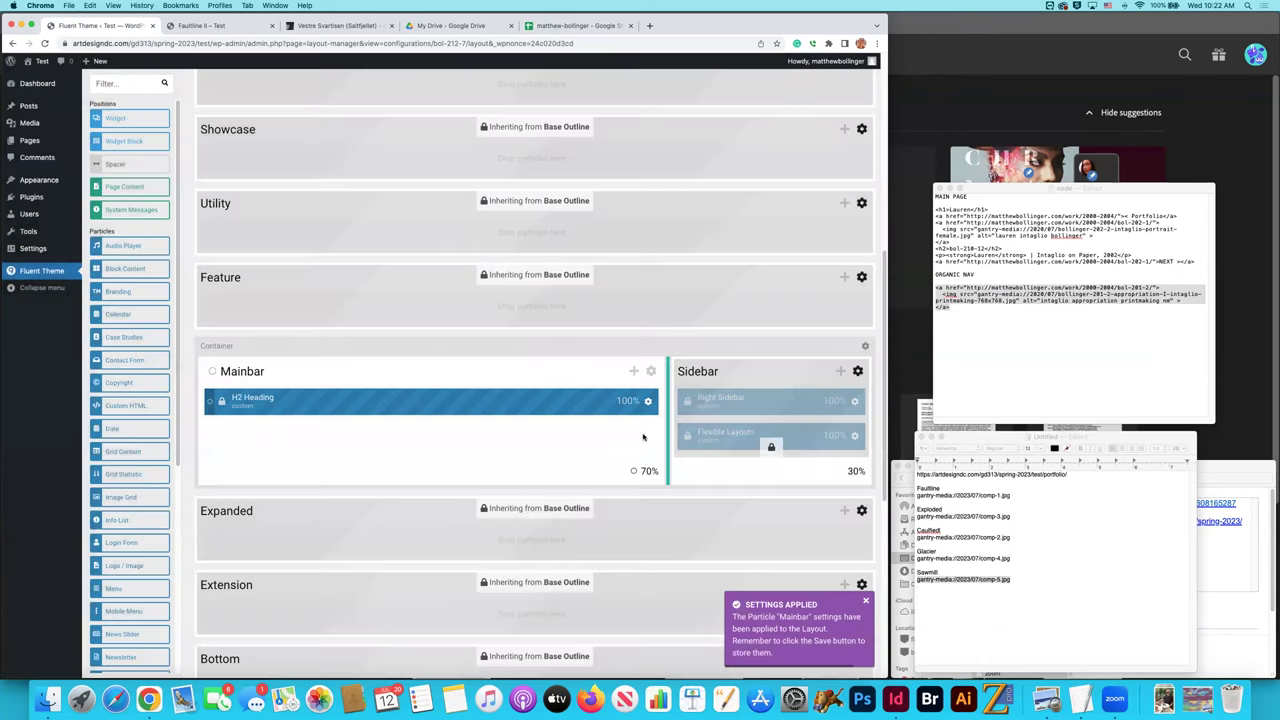
Set the Mainbar's H2 Heading particle to No Inheritance, and apply and save it.
click(648, 400)
click(463, 128)
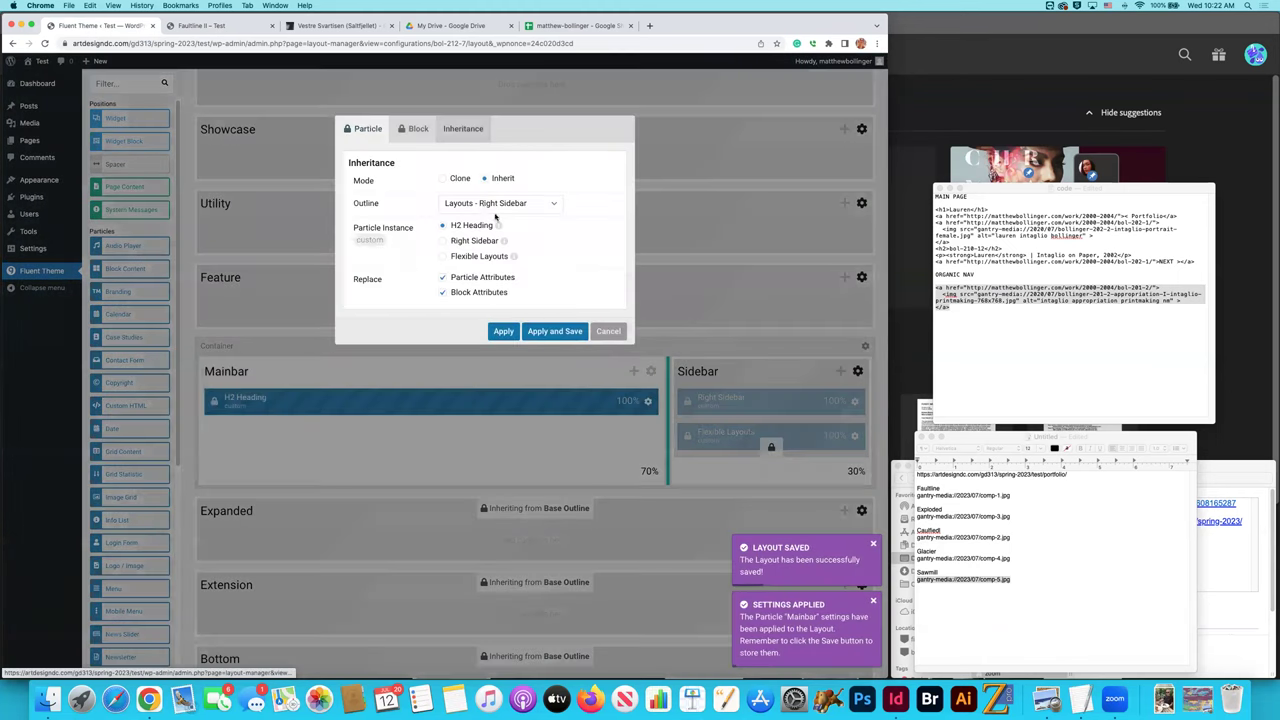
click(495, 203)
scroll(480, 240, up, 5)
click(465, 220)
click(562, 316)
Set the Sidebar section's inheritance outline to No Inheritance, and apply and save it.
click(857, 371)
click(462, 128)
click(495, 203)
scroll(480, 240, up, 5)
click(465, 220)
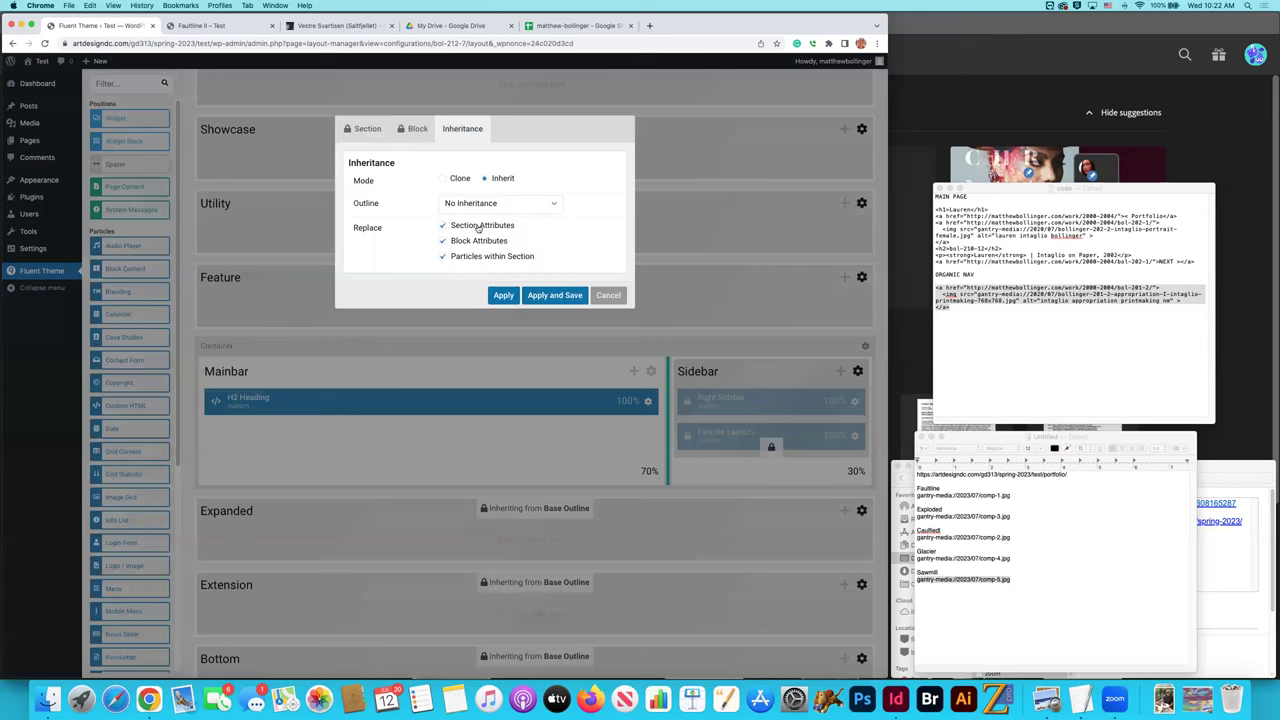
click(553, 296)
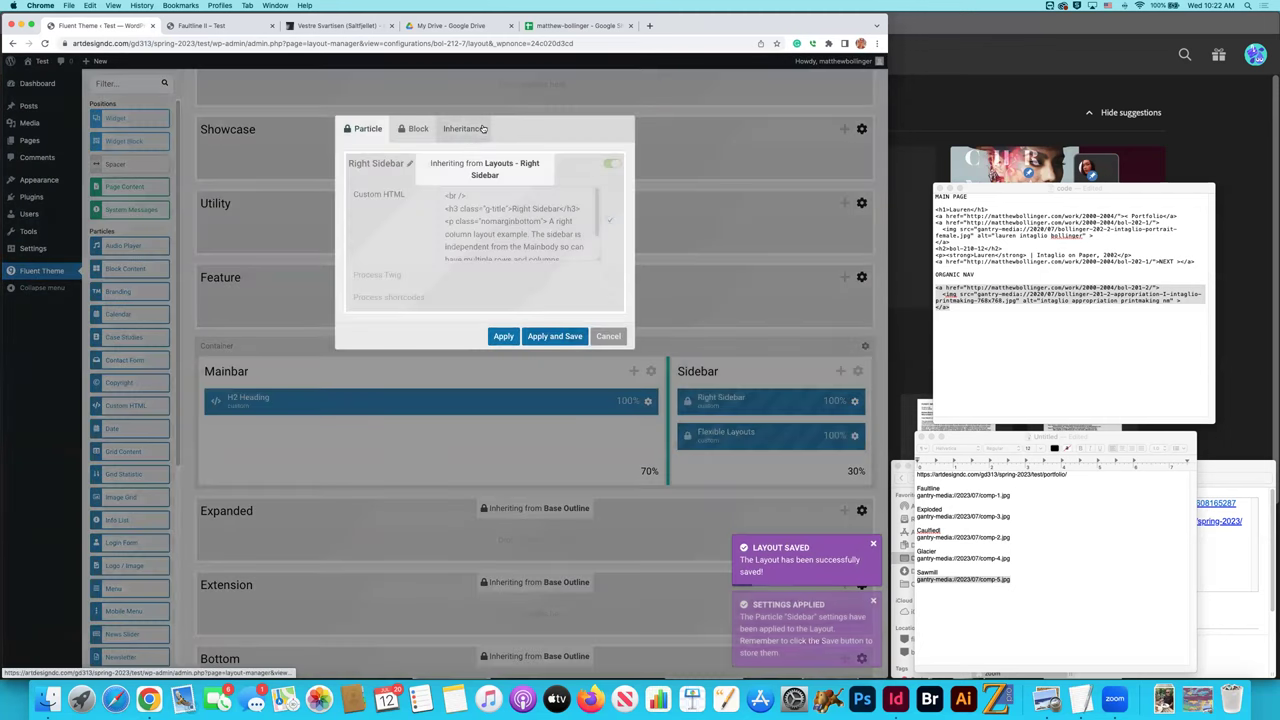
Set the Sidebar's Right Sidebar particle to No Inheritance, and apply and save it.
click(462, 128)
click(495, 203)
scroll(484, 244, up, 3)
click(488, 222)
click(566, 318)
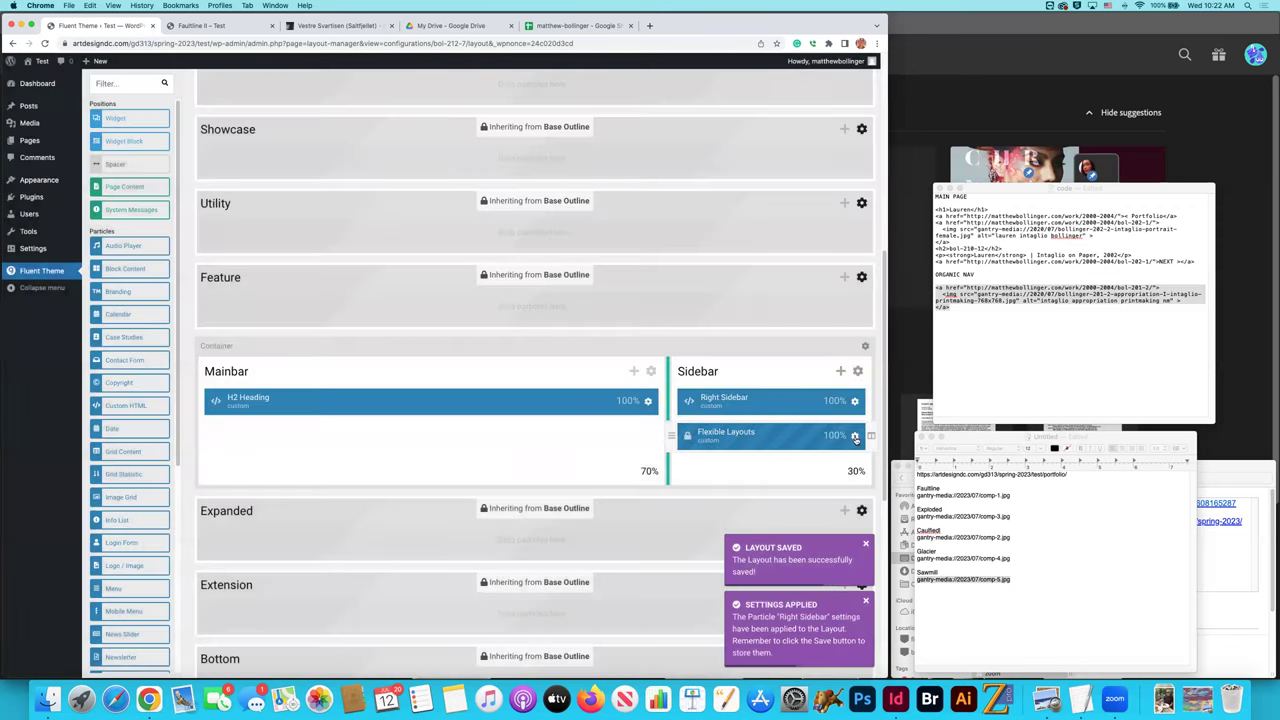
Set the Sidebar's Flexible Layouts particle to No Inheritance, and apply and save it.
click(855, 436)
click(466, 130)
click(519, 212)
scroll(490, 240, up, 3)
click(488, 222)
click(561, 316)
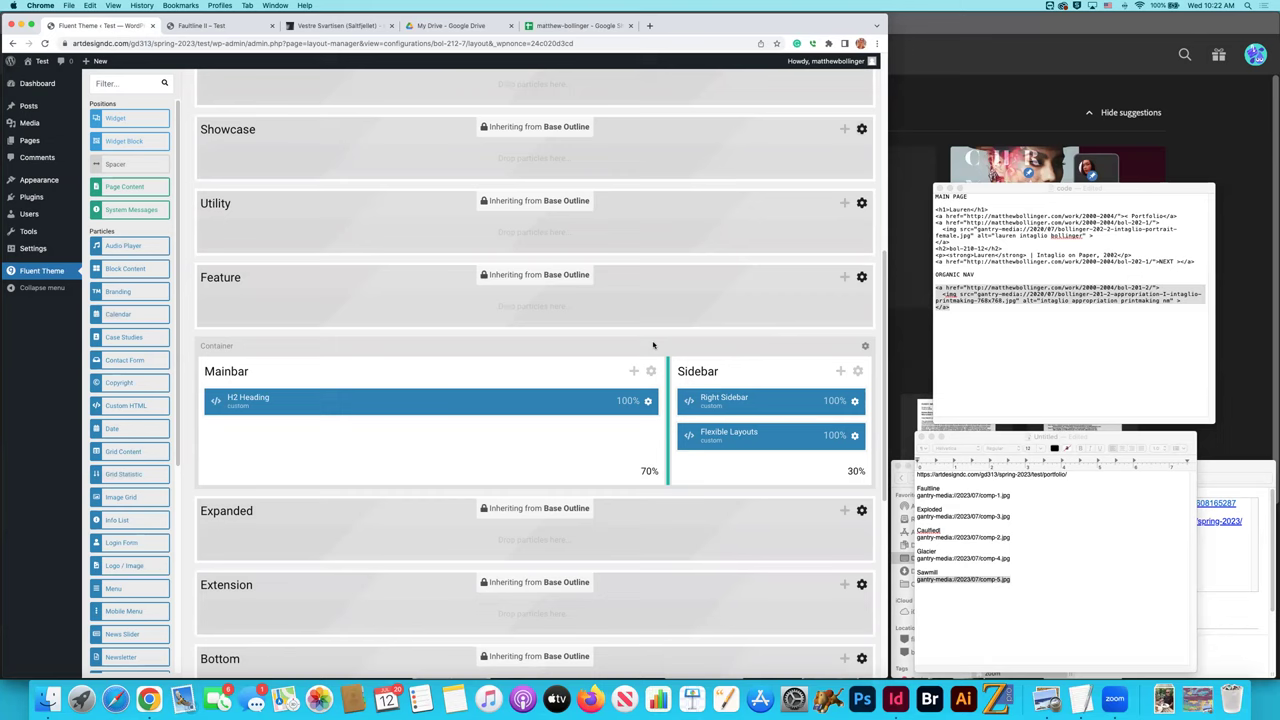
Replace the Right Sidebar particle's HTML with the ORGANIC NAV linked-image code from the code notes.
click(855, 402)
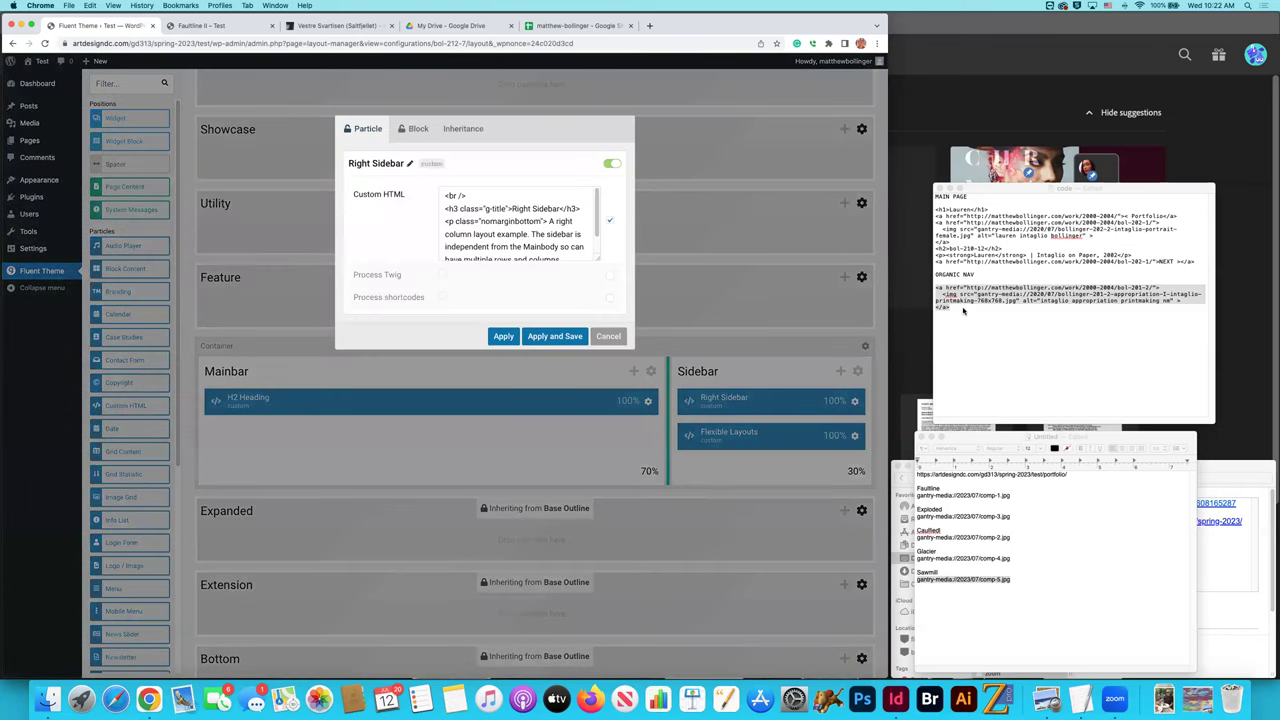
click(963, 311)
drag(963, 311, 928, 290)
key(cmd+c)
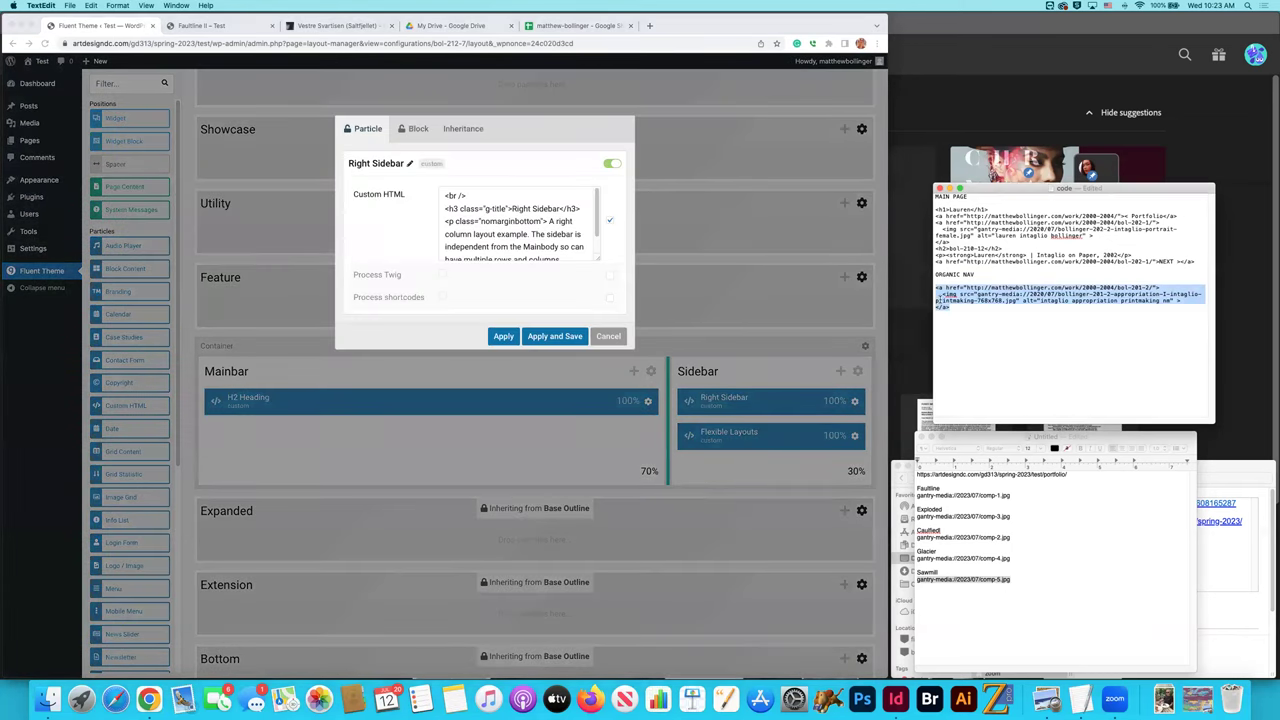
click(478, 221)
drag(478, 221, 506, 221)
key(cmd+a)
key(cmd+v)
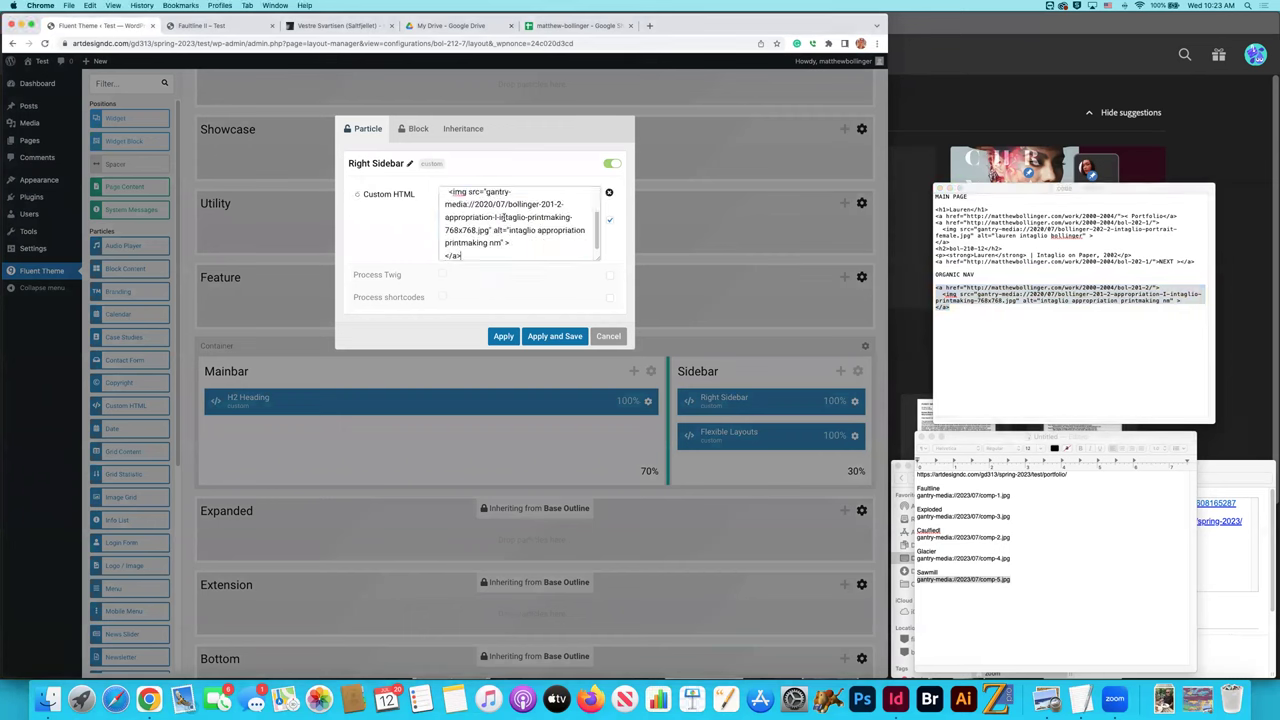
Set the Right Sidebar link's target to "#" and its image source to gantry-media://2023/07/comp-3.jpg from the Exploded notes entry.
scroll(488, 205, up, 3)
drag(466, 208, 524, 221)
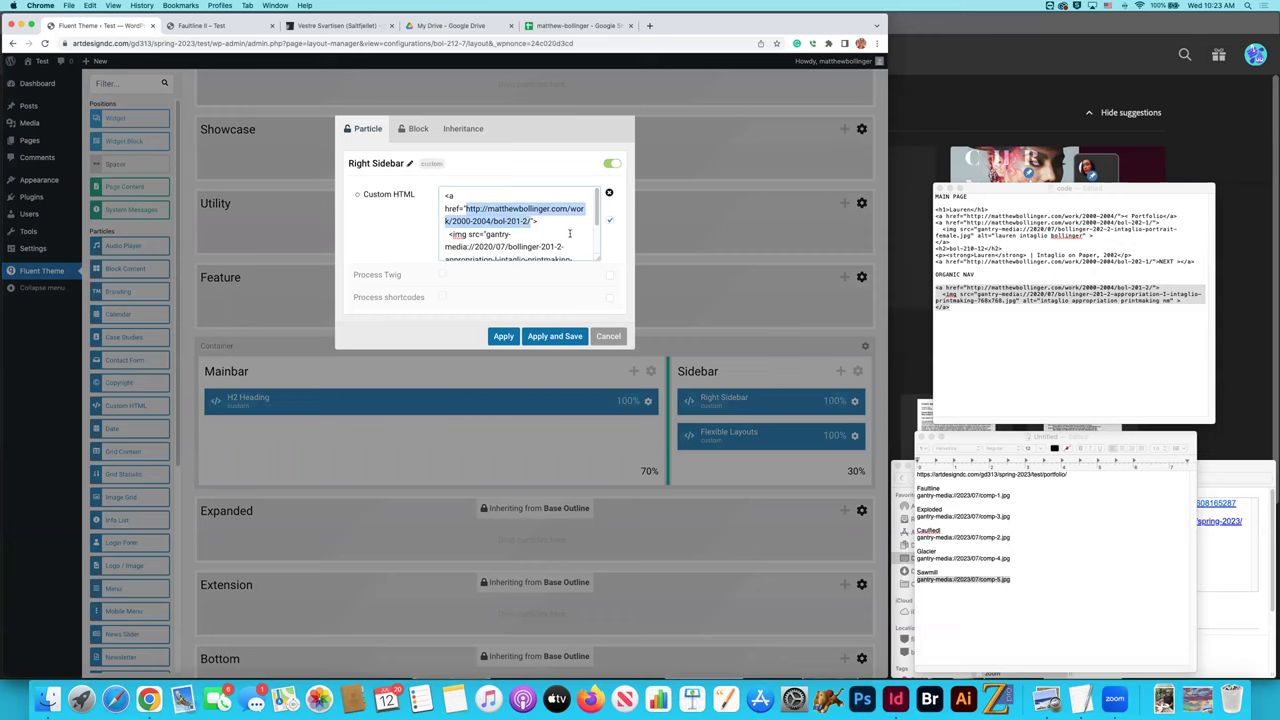
text(#)
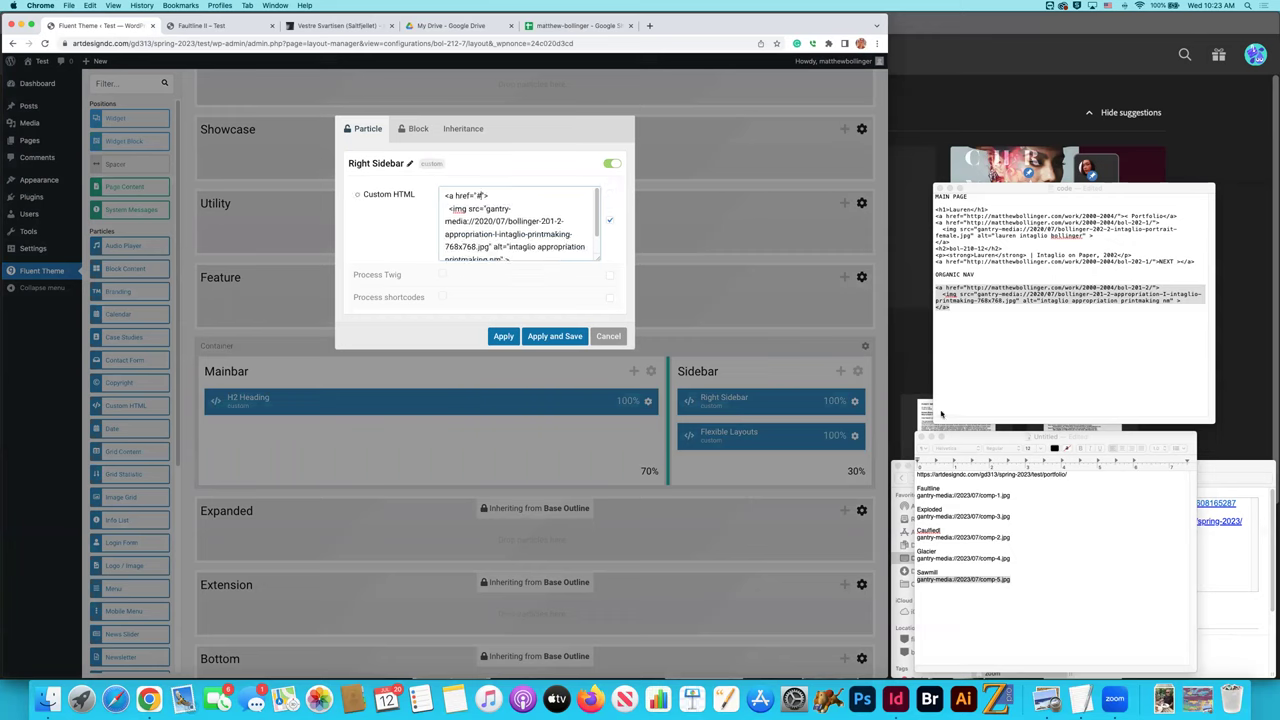
click(992, 515)
drag(1011, 516, 914, 516)
key(super+c)
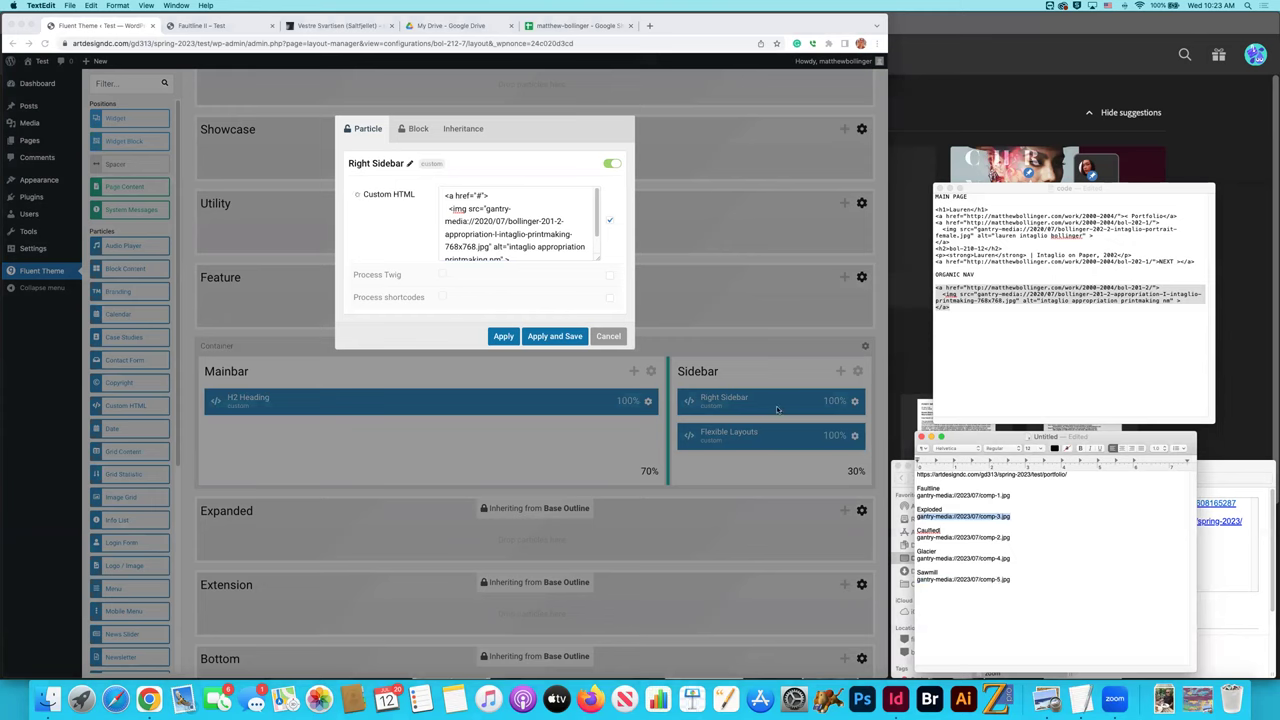
click(492, 209)
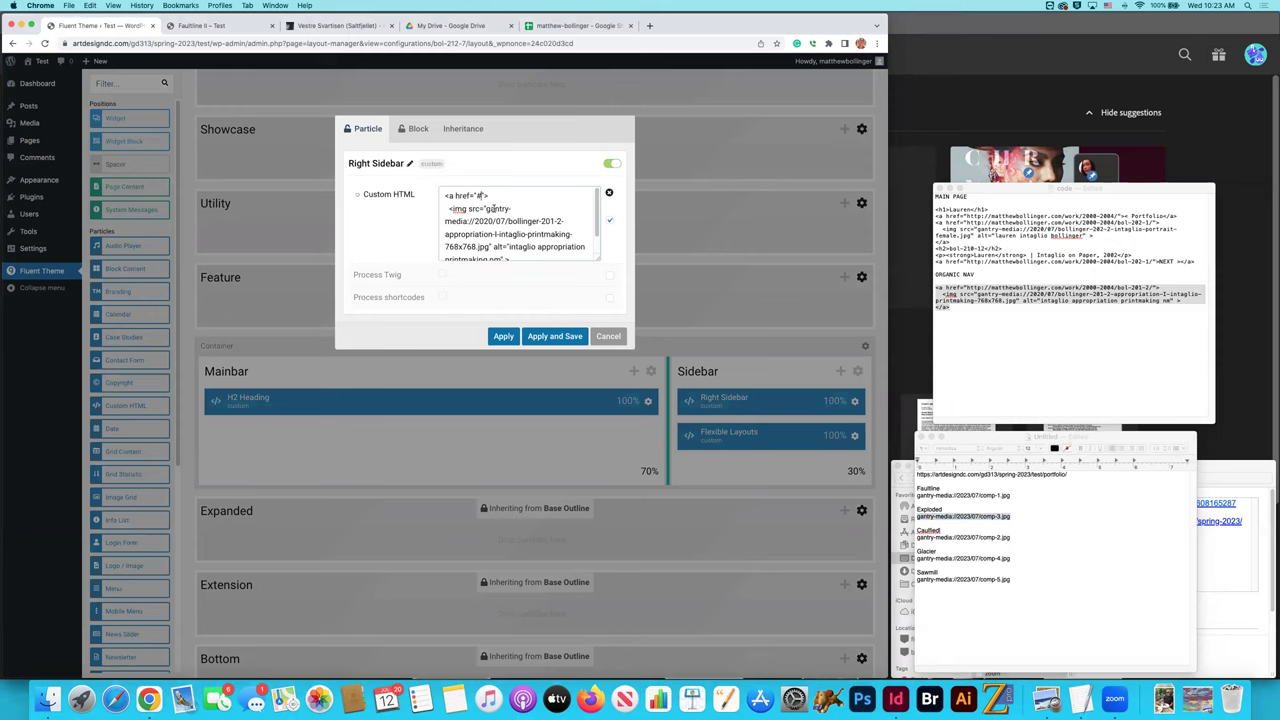
drag(486, 208, 491, 246)
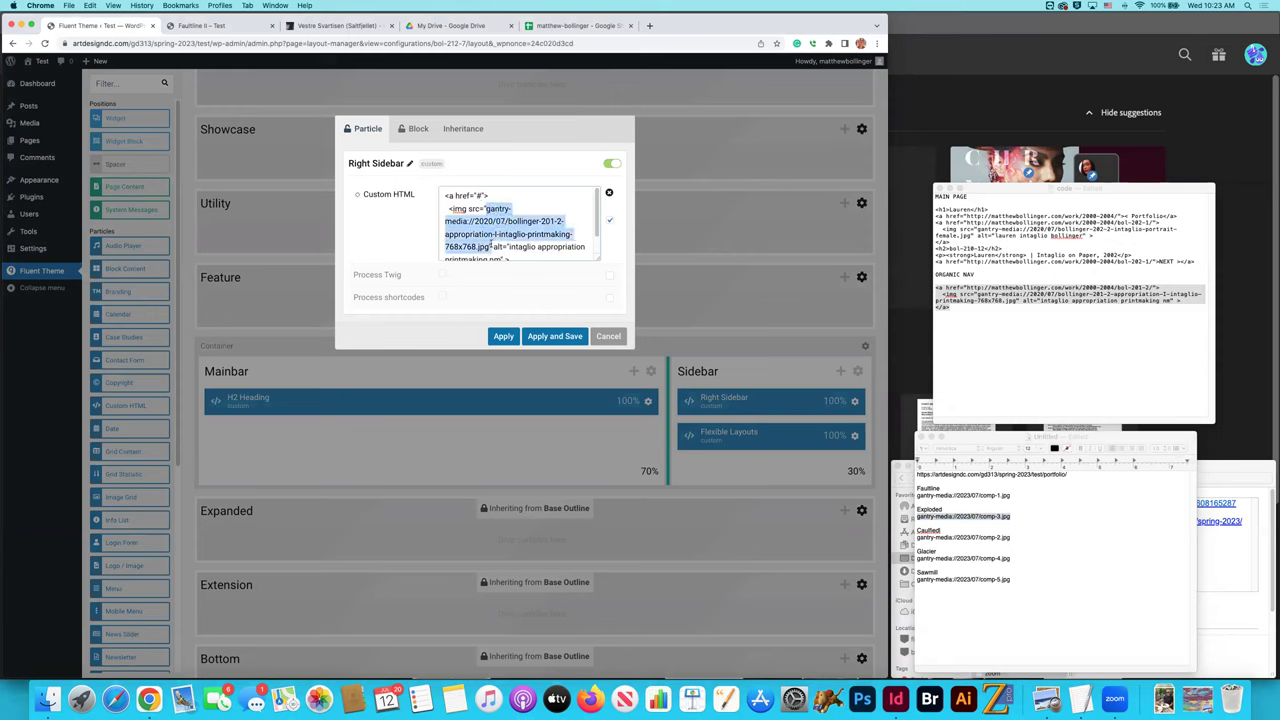
key(super+v)
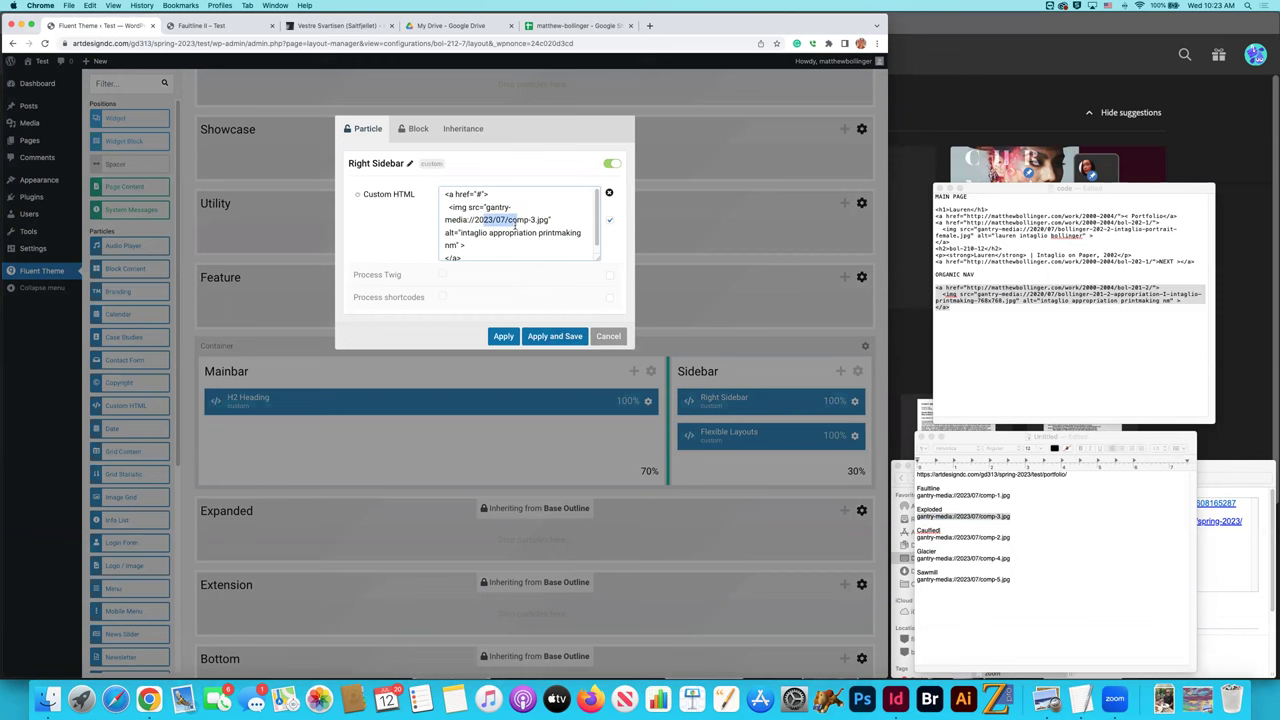
Copy the Right Sidebar particle's complete HTML, apply and save it, and replace the Flexible Layouts particle's HTML with that code.
key(super+a)
key(super+c)
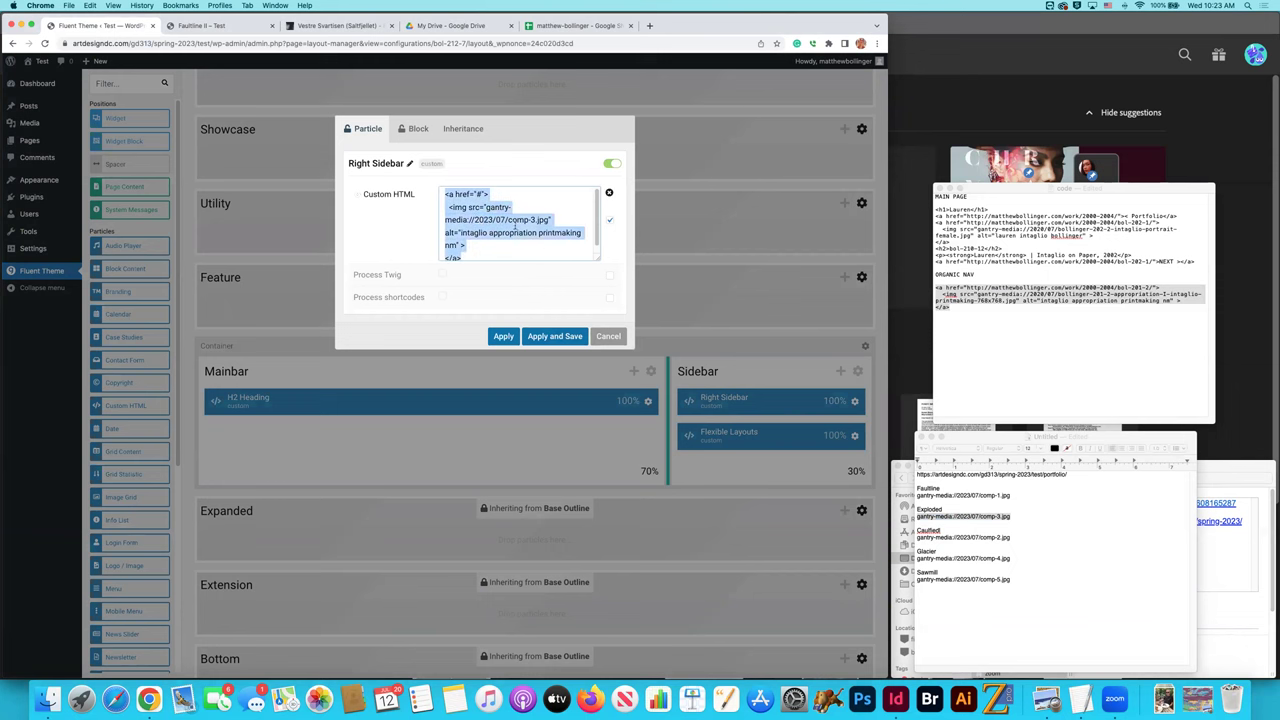
click(562, 338)
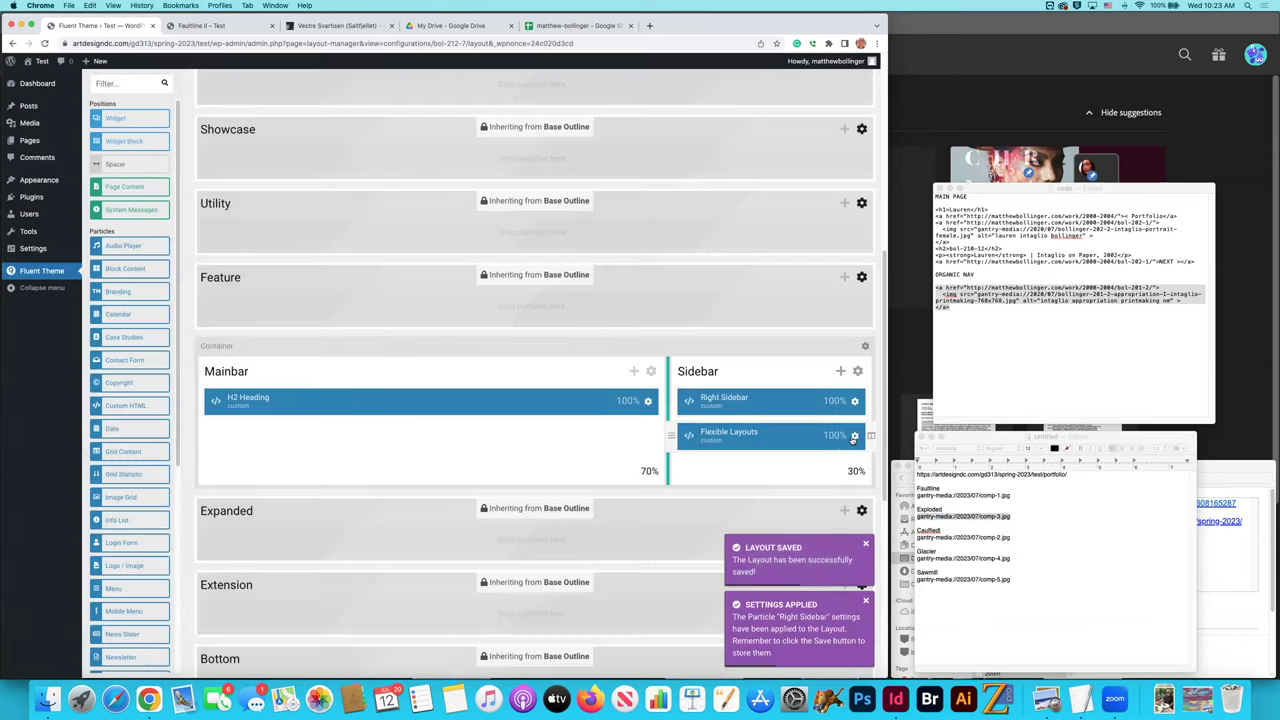
key(super+a)
key(super+v)
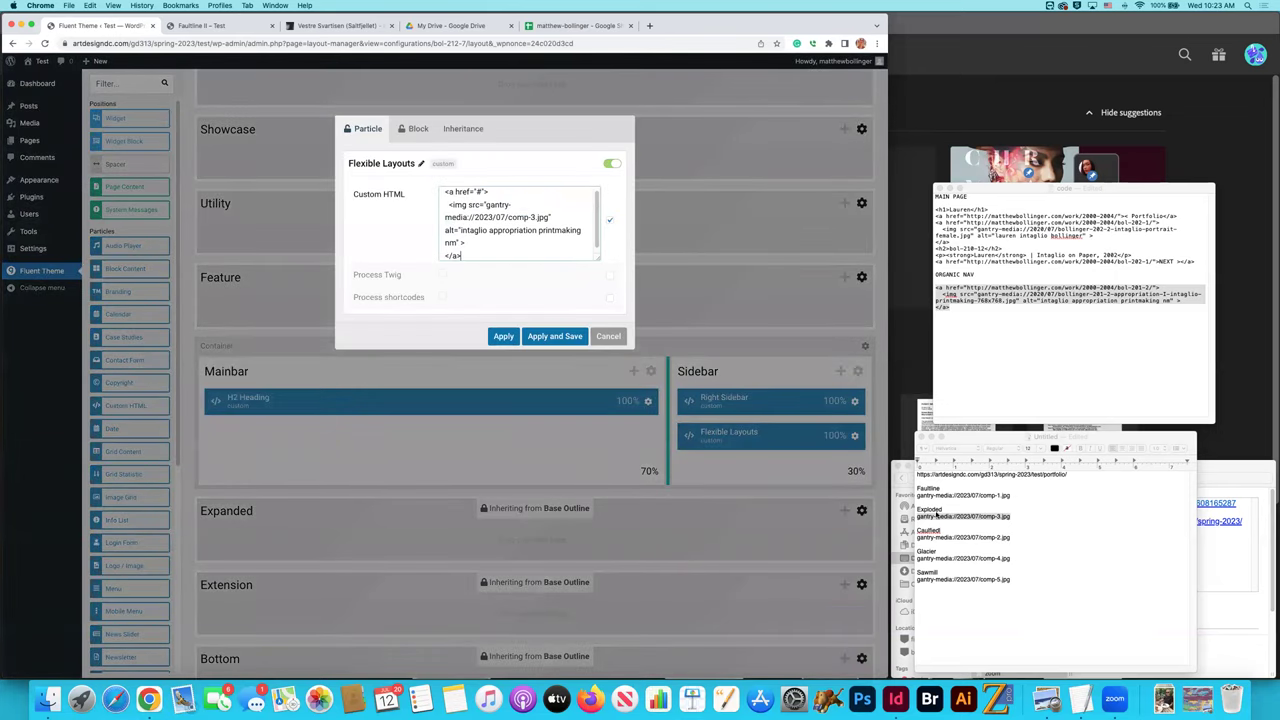
Set the Flexible Layouts image's source to gantry-media://2023/07/comp-4.jpg from the Glacier notes entry, and apply and save the particle.
click(1020, 563)
drag(1012, 558, 916, 558)
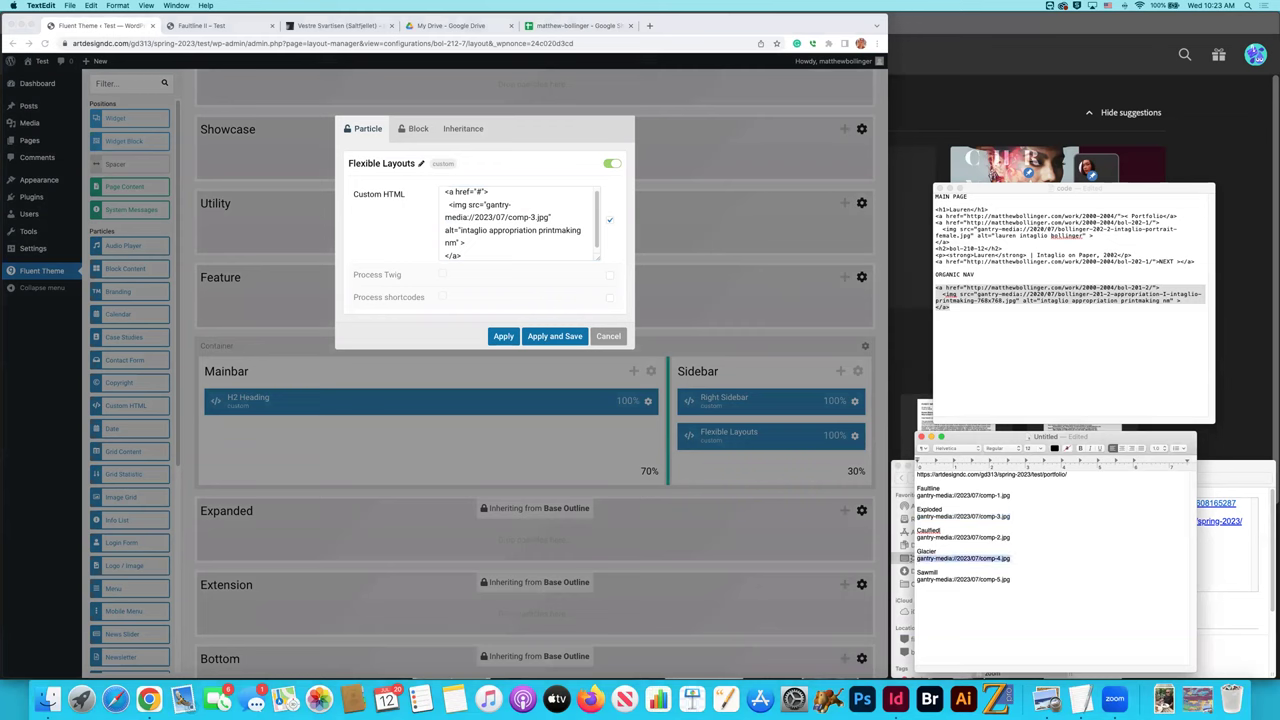
click(530, 207)
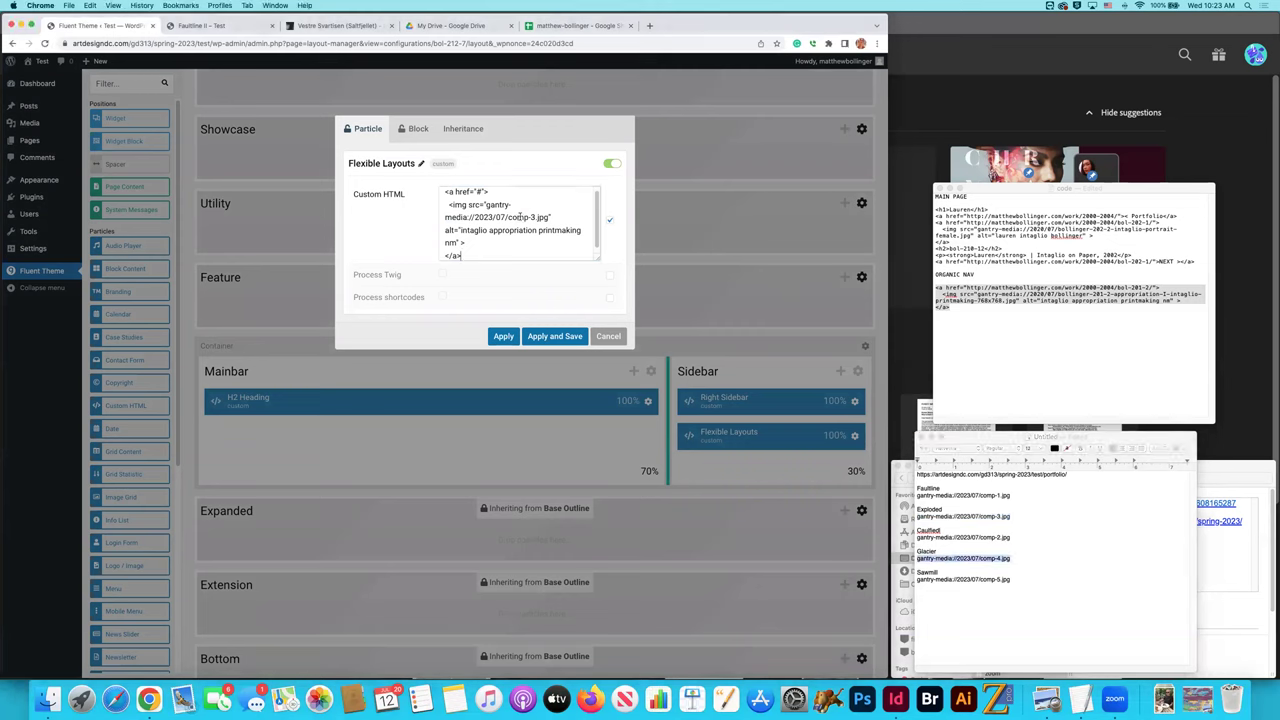
drag(489, 204, 544, 214)
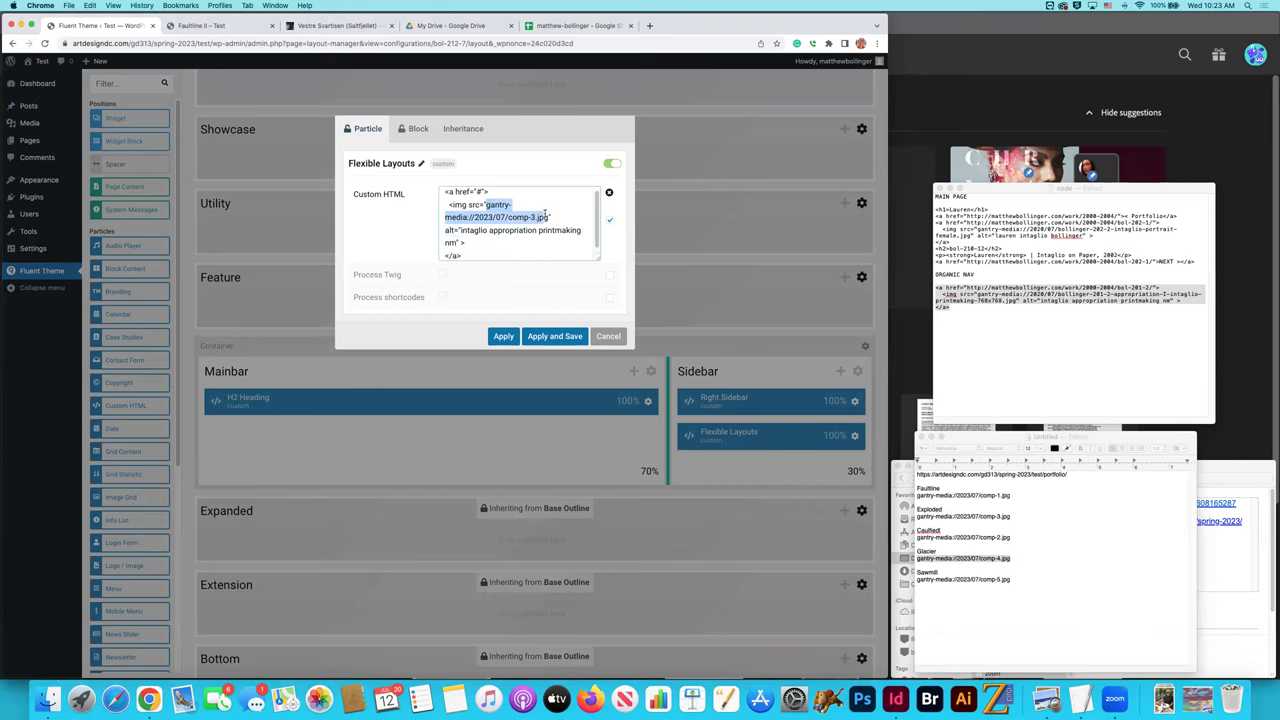
text(gantry-media://2023/07/comp-4.jpg)
click(567, 336)
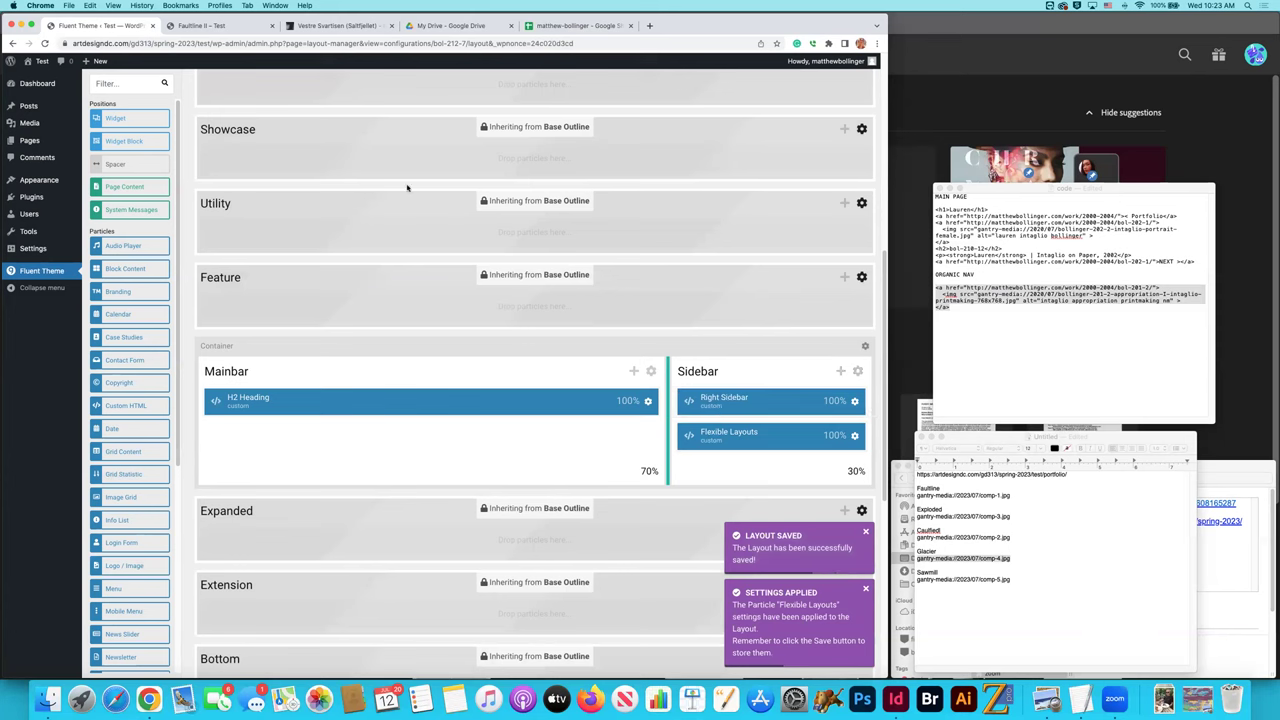
Replace the Mainbar H2 Heading particle's HTML with the MAIN PAGE block from the code notes.
click(648, 401)
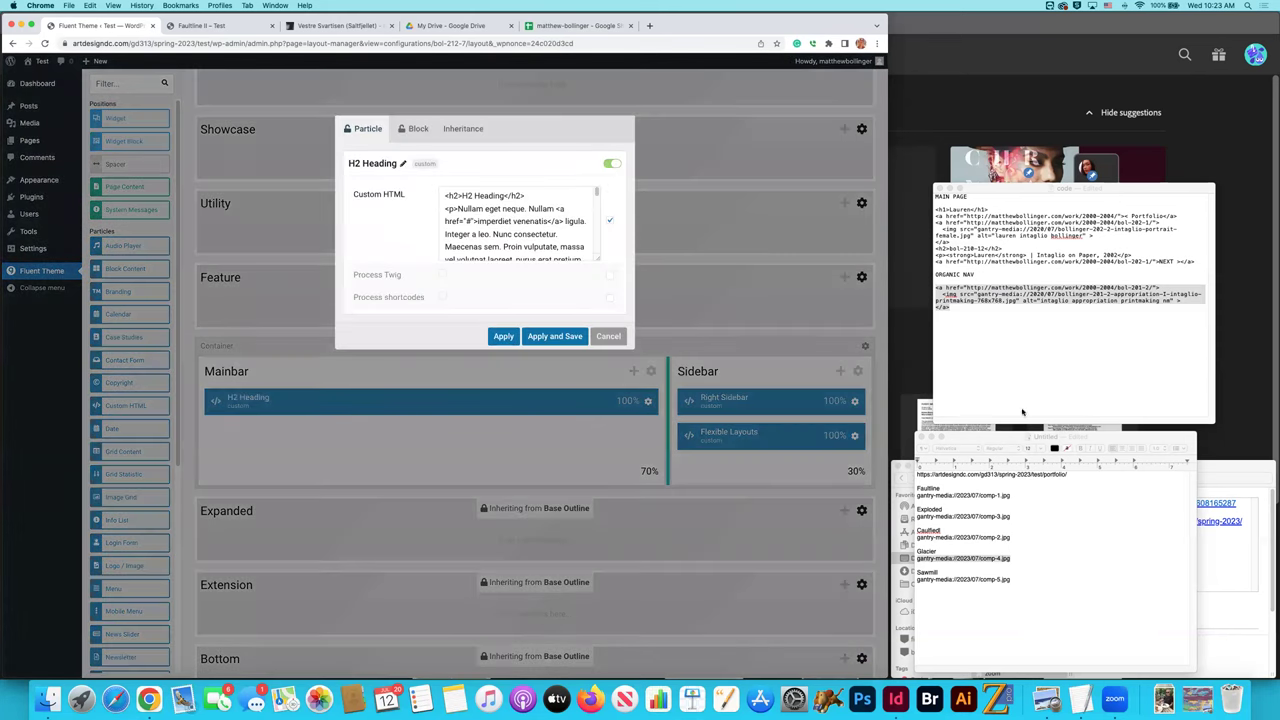
click(1020, 271)
drag(1192, 261, 930, 210)
key(ctrl+c)
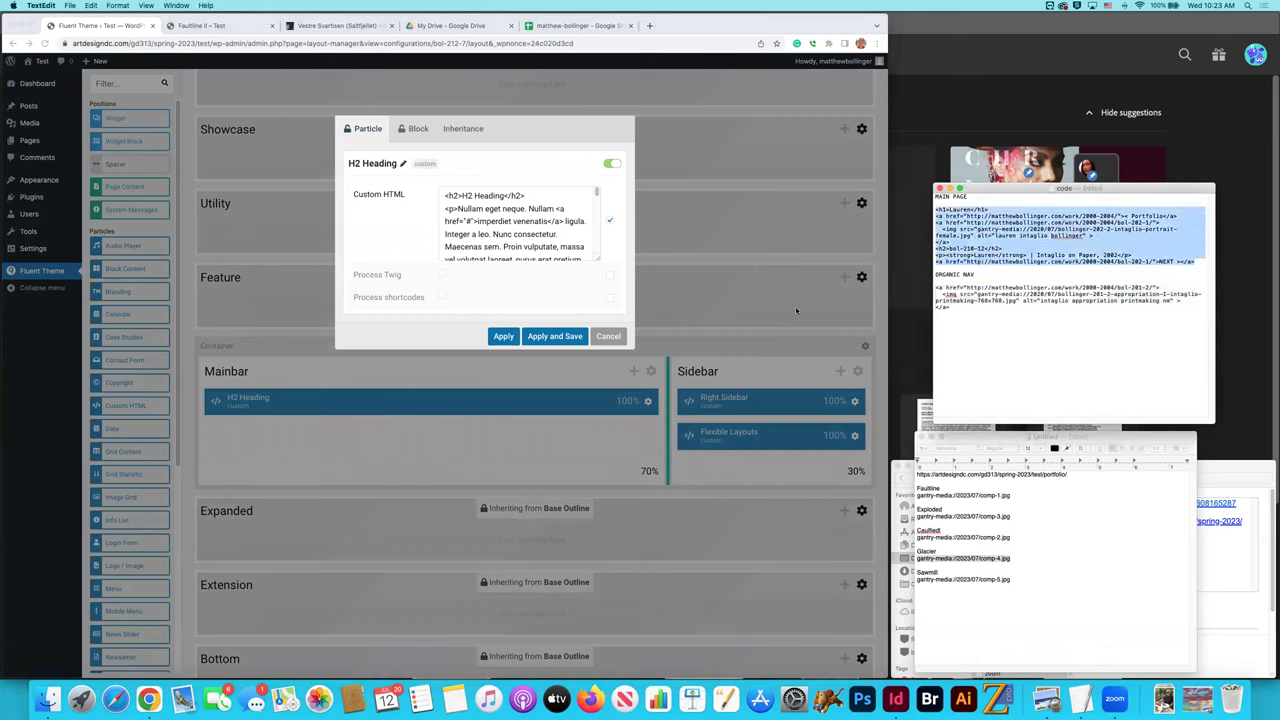
double_click(503, 221)
key(ctrl+a)
key(ctrl+v)
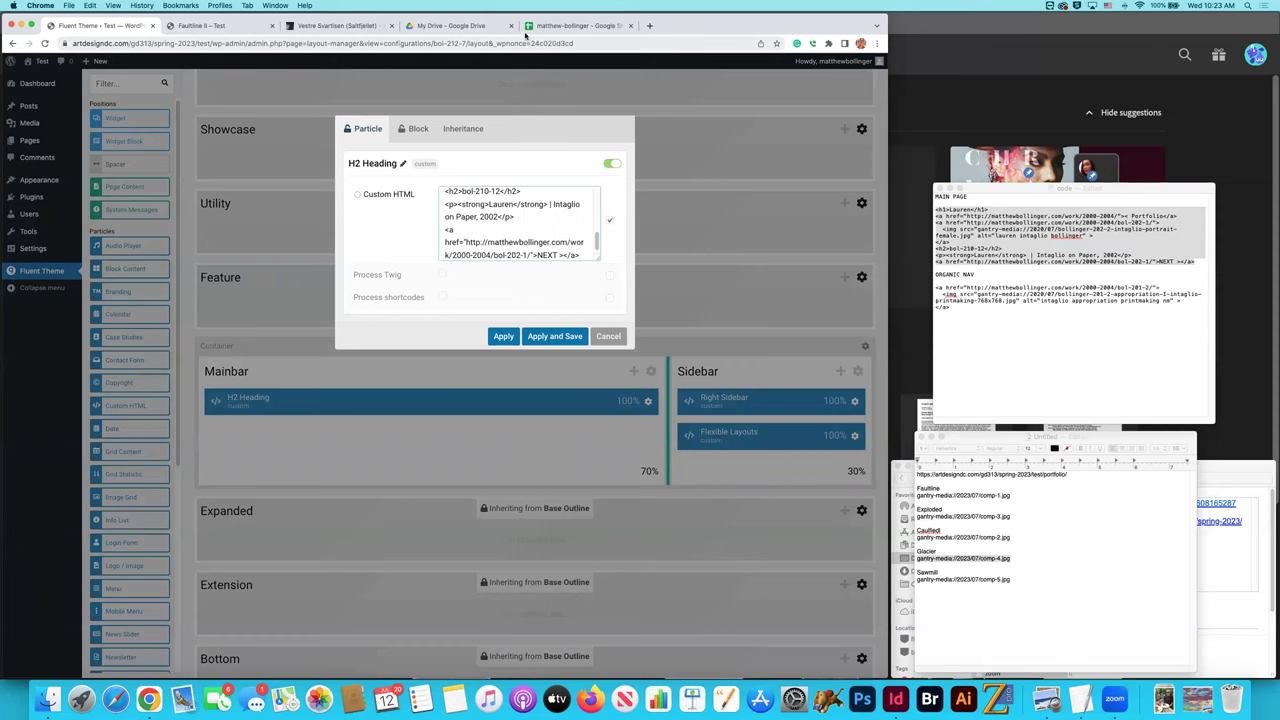
click(222, 27)
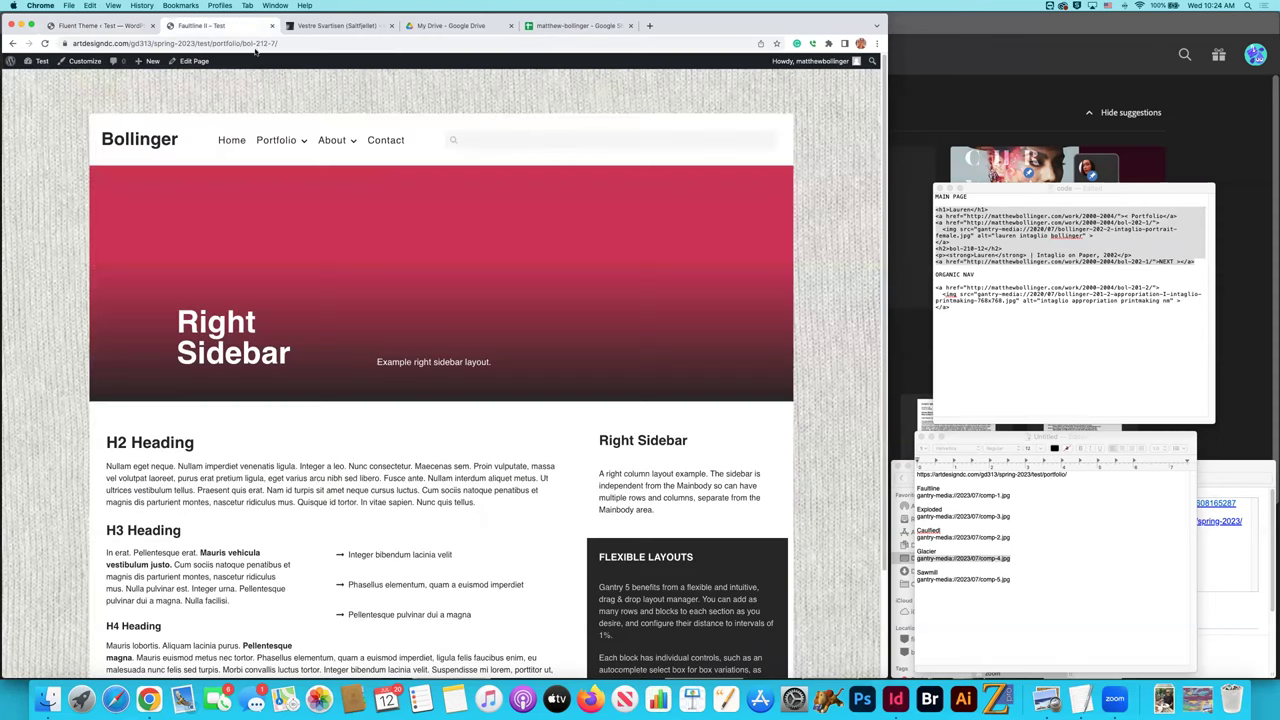
click(578, 25)
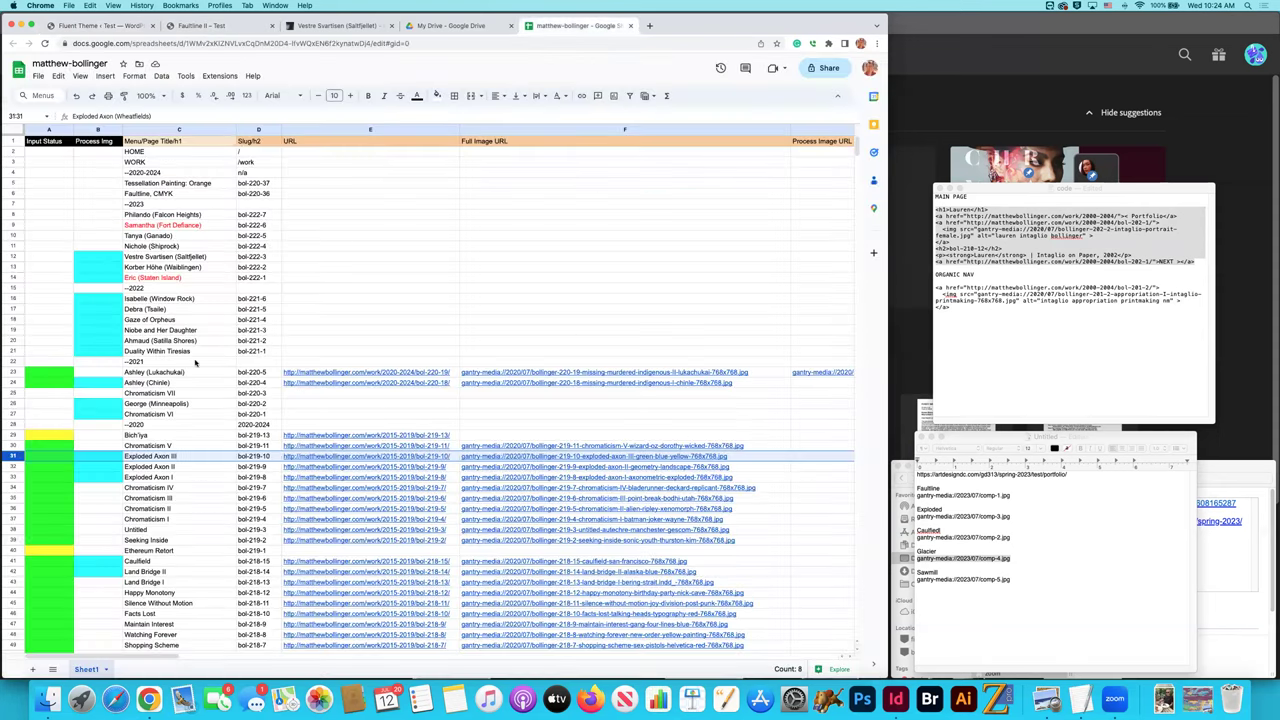
click(298, 355)
scroll(243, 391, down, 10)
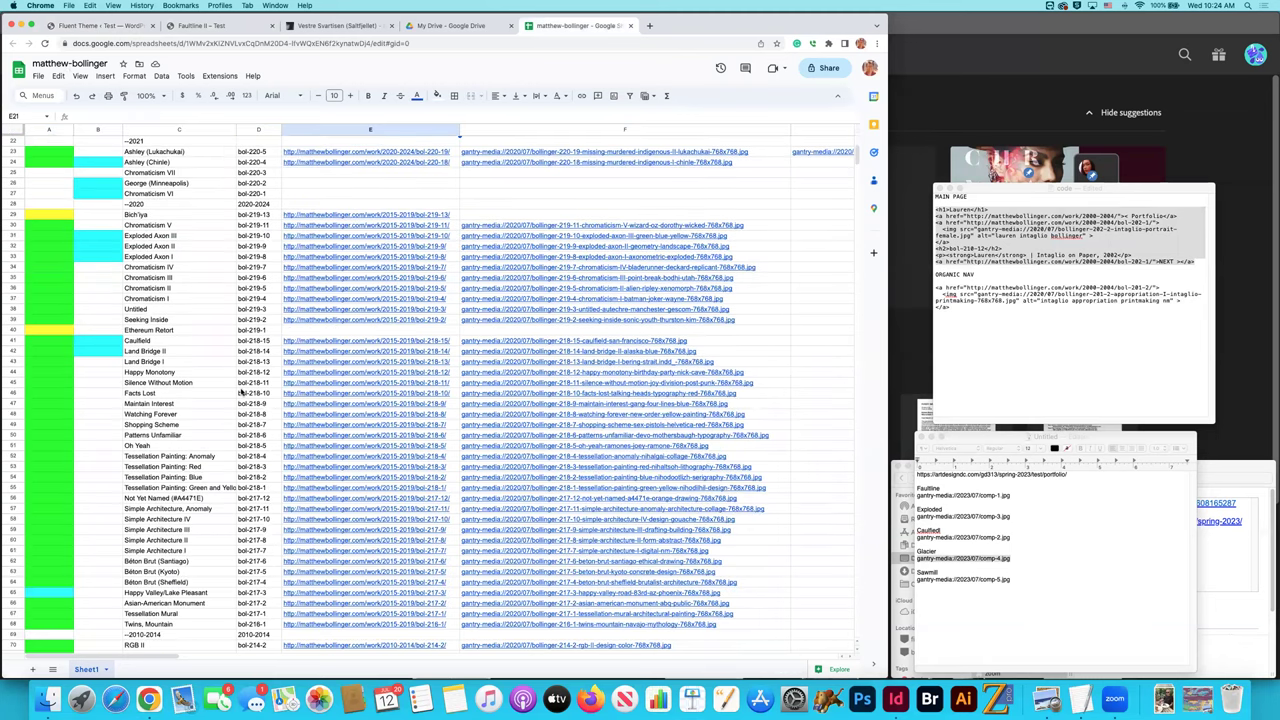
scroll(243, 393, down, 12)
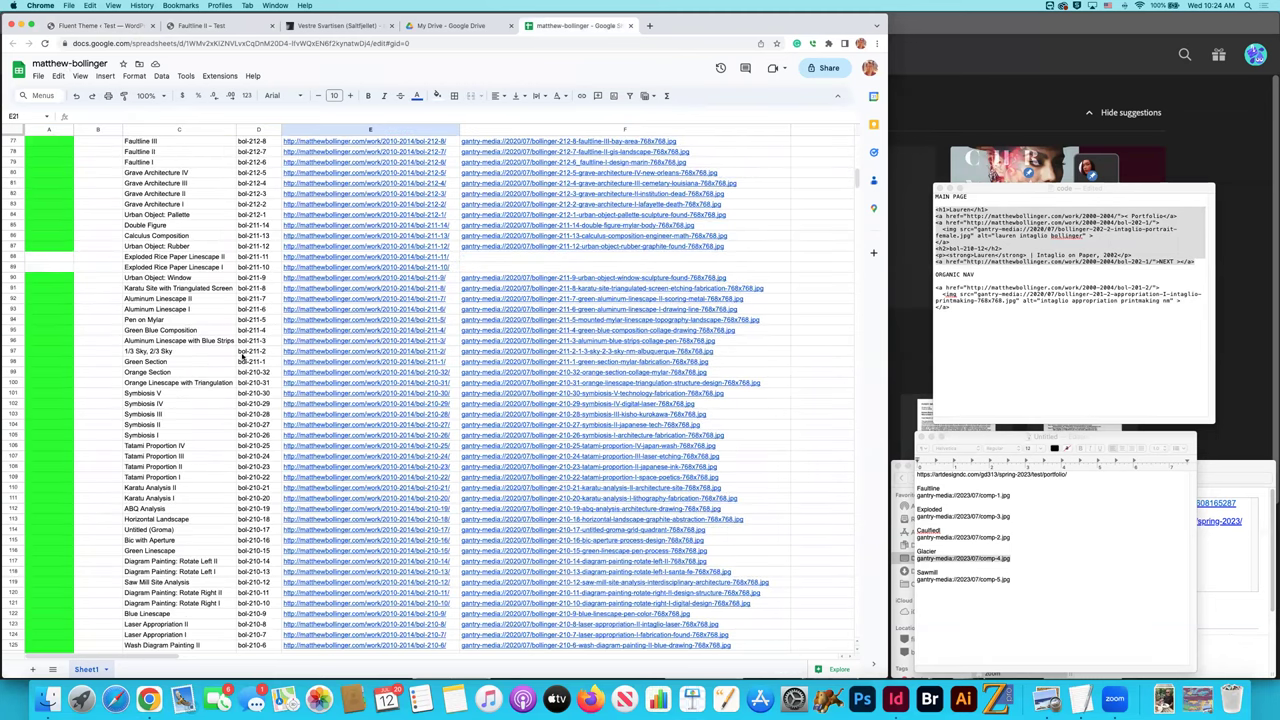
click(14, 151)
scroll(396, 302, right, 5)
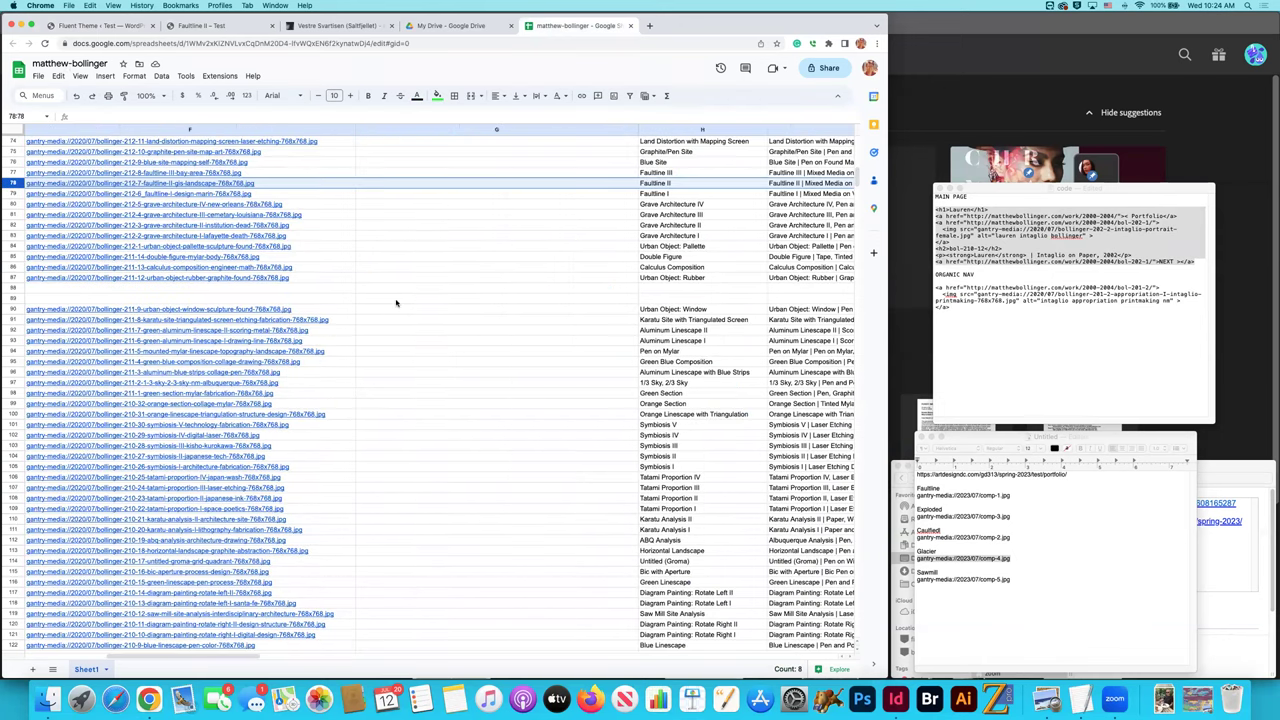
scroll(587, 187, right, 3)
click(600, 185)
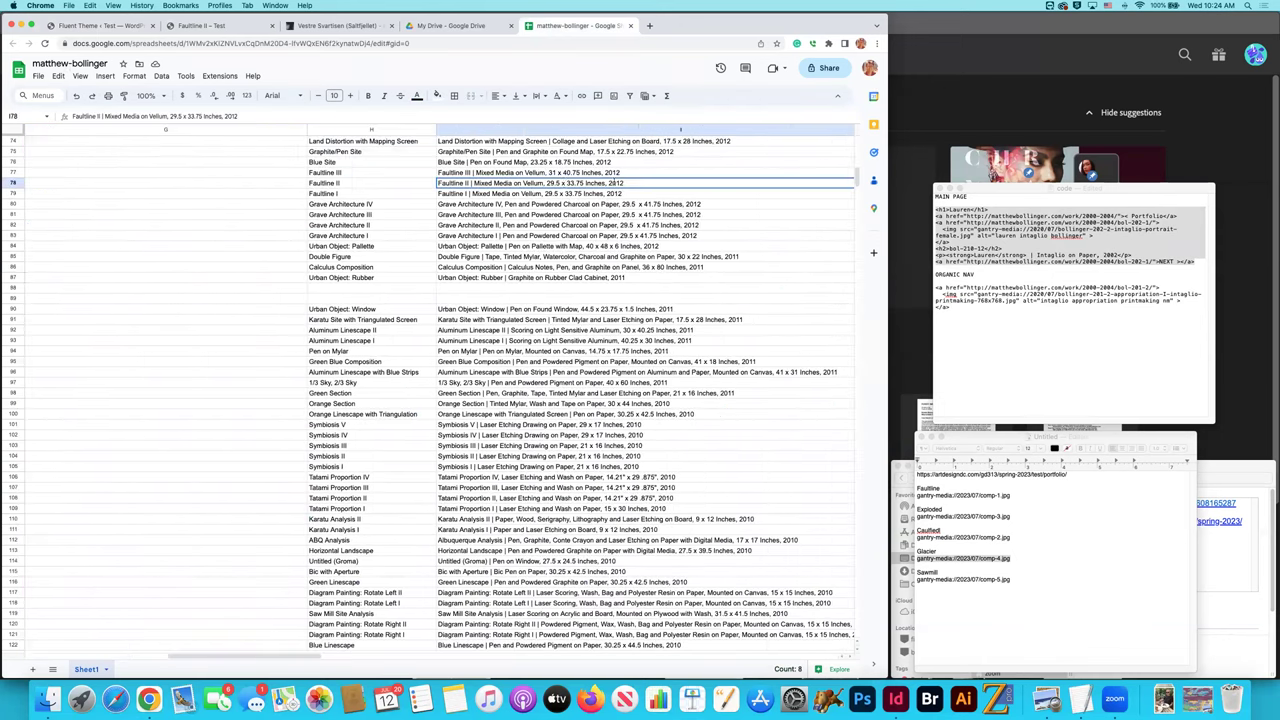
key(Return)
key(alt+shift+Left)
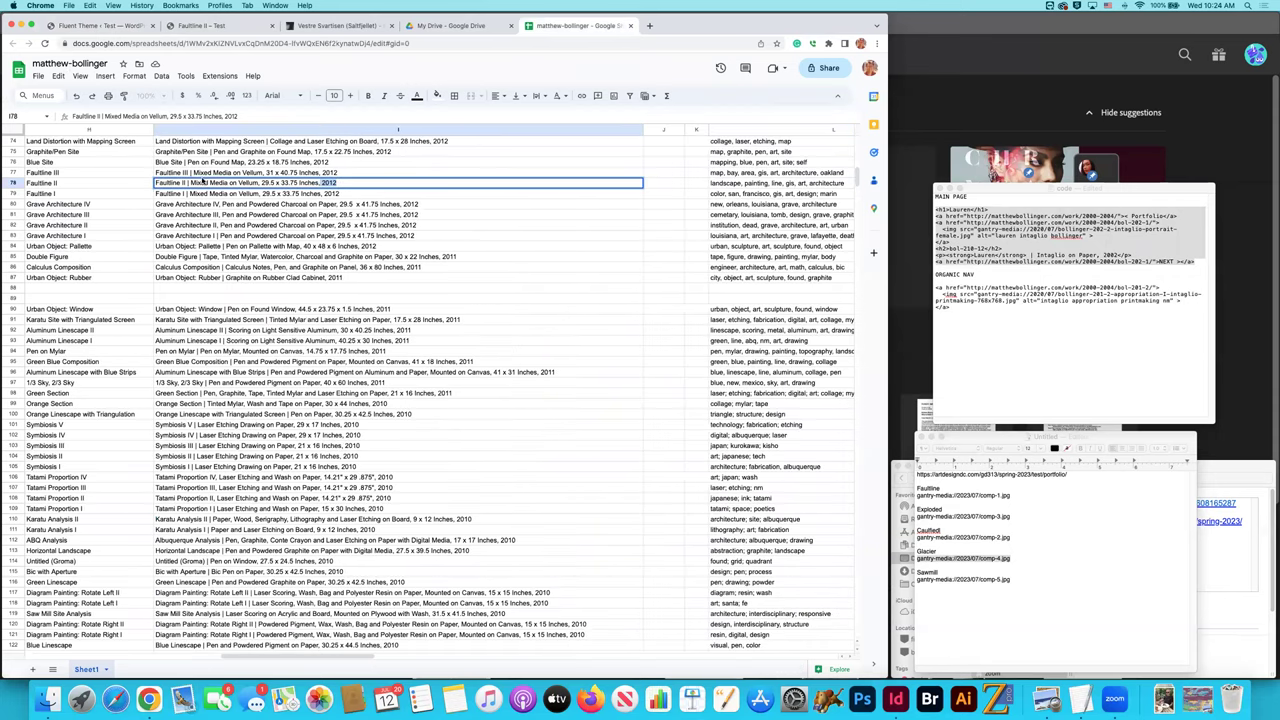
shift+click(191, 183)
key(super+c)
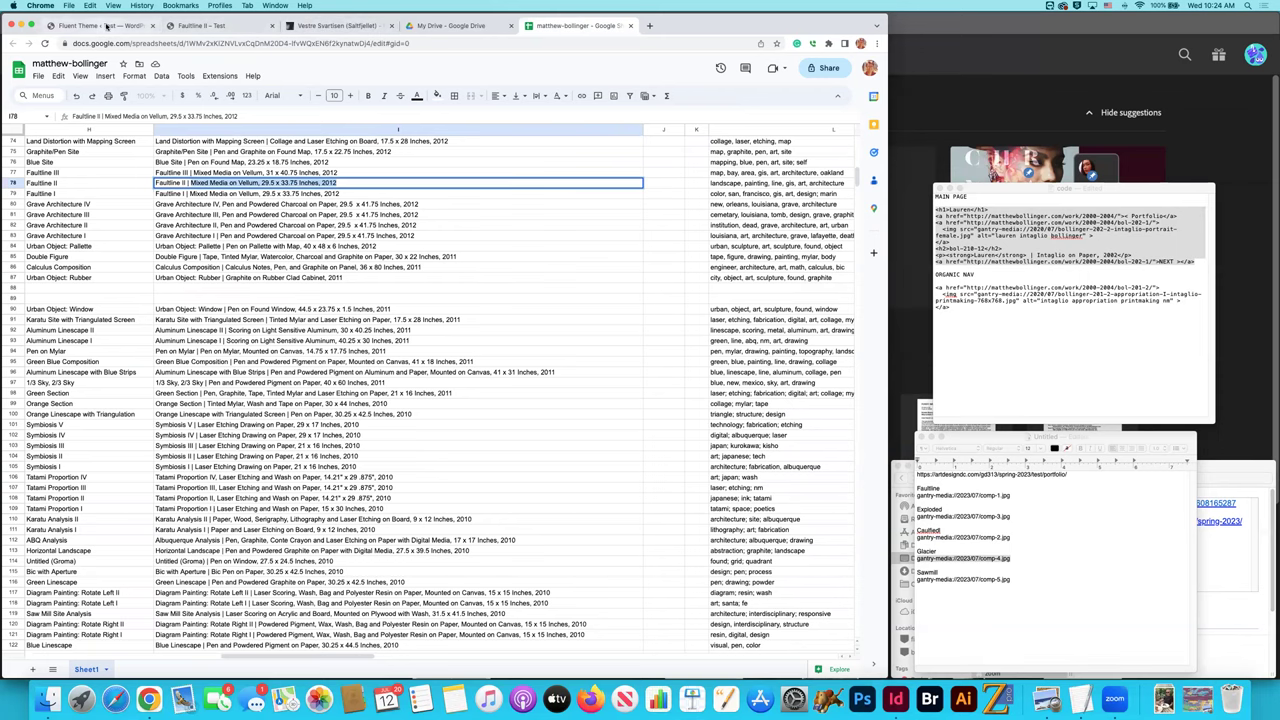
Replace "Intaglio on Paper, 2002" in the H2 Heading particle's caption with the copied Faultline II description.
click(107, 26)
scroll(511, 221, down, 2)
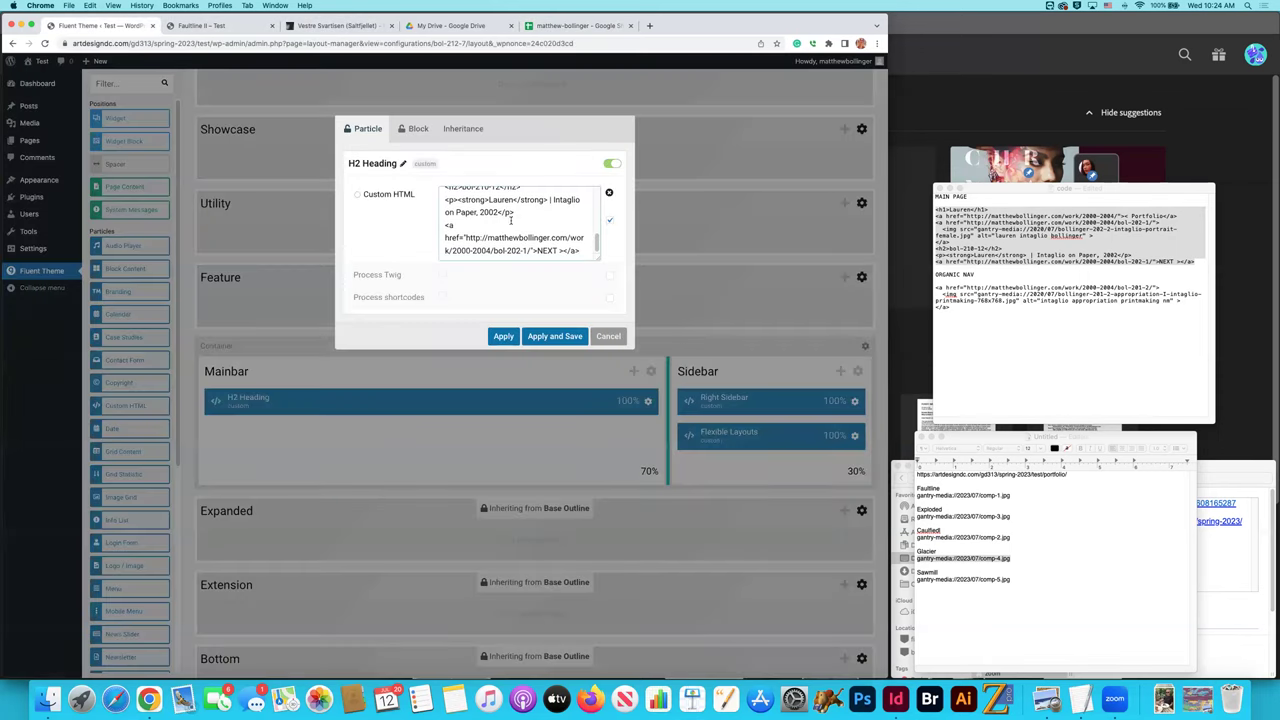
scroll(505, 222, up, 2)
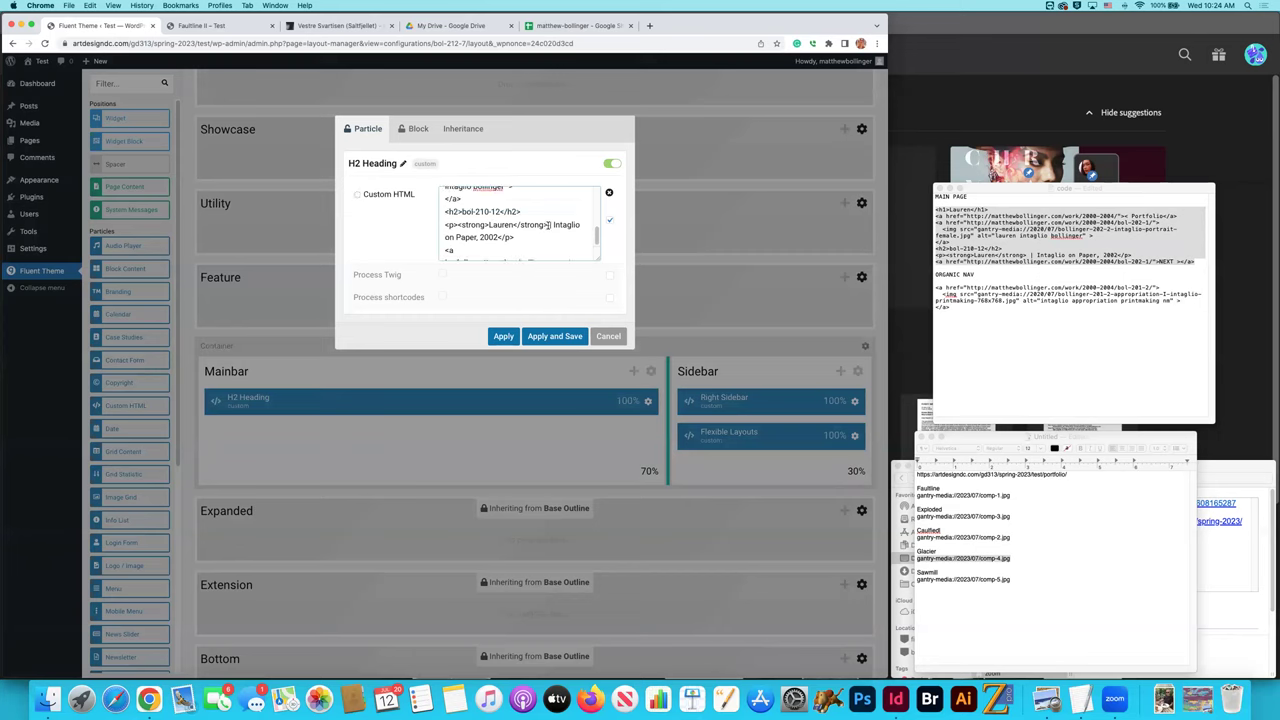
drag(552, 224, 502, 237)
key(super+v)
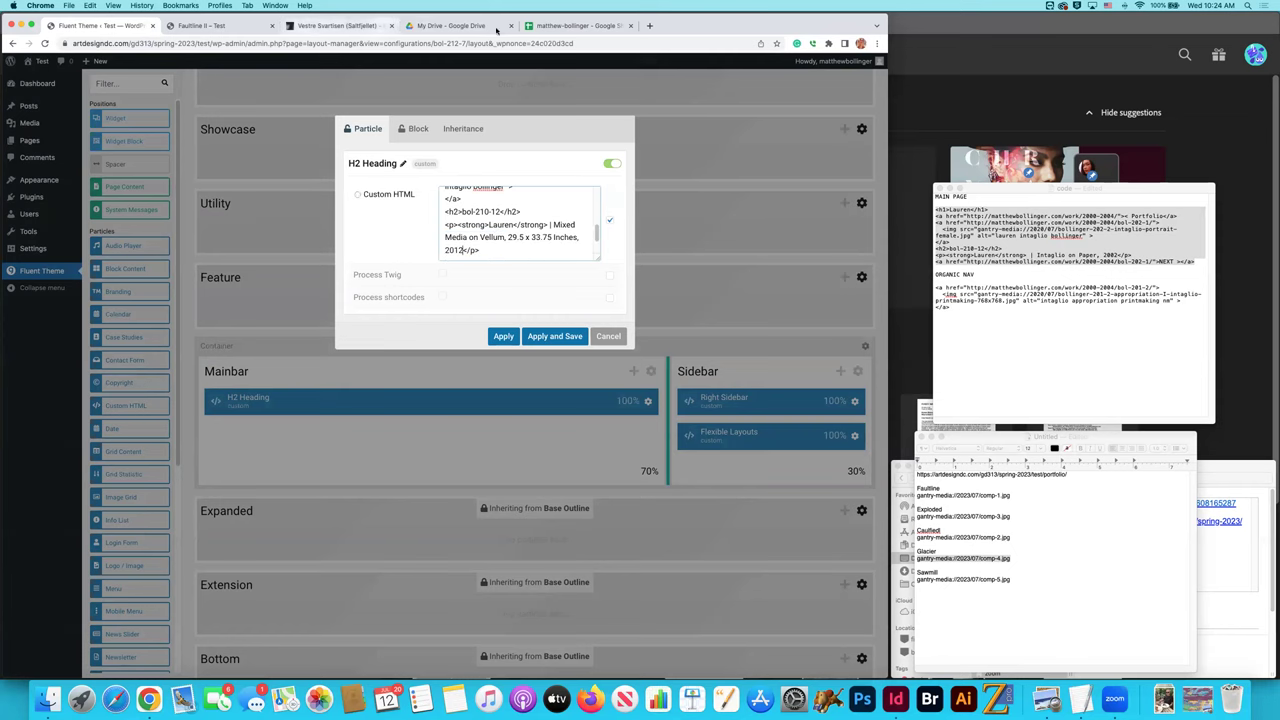
Copy the title "Faultline II" from the spreadsheet into the H2 Heading particle's bold caption name and its h1 heading.
click(523, 29)
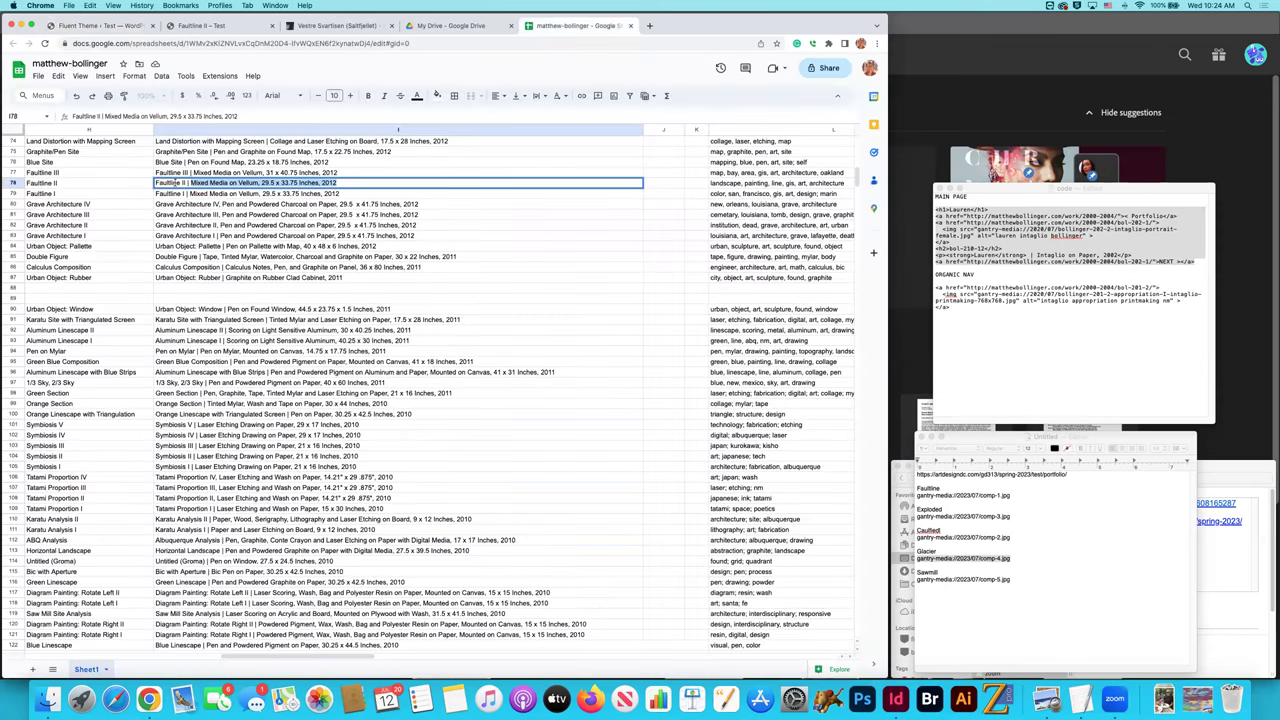
double_click(184, 183)
key(shift+Home)
key(ctrl+c)
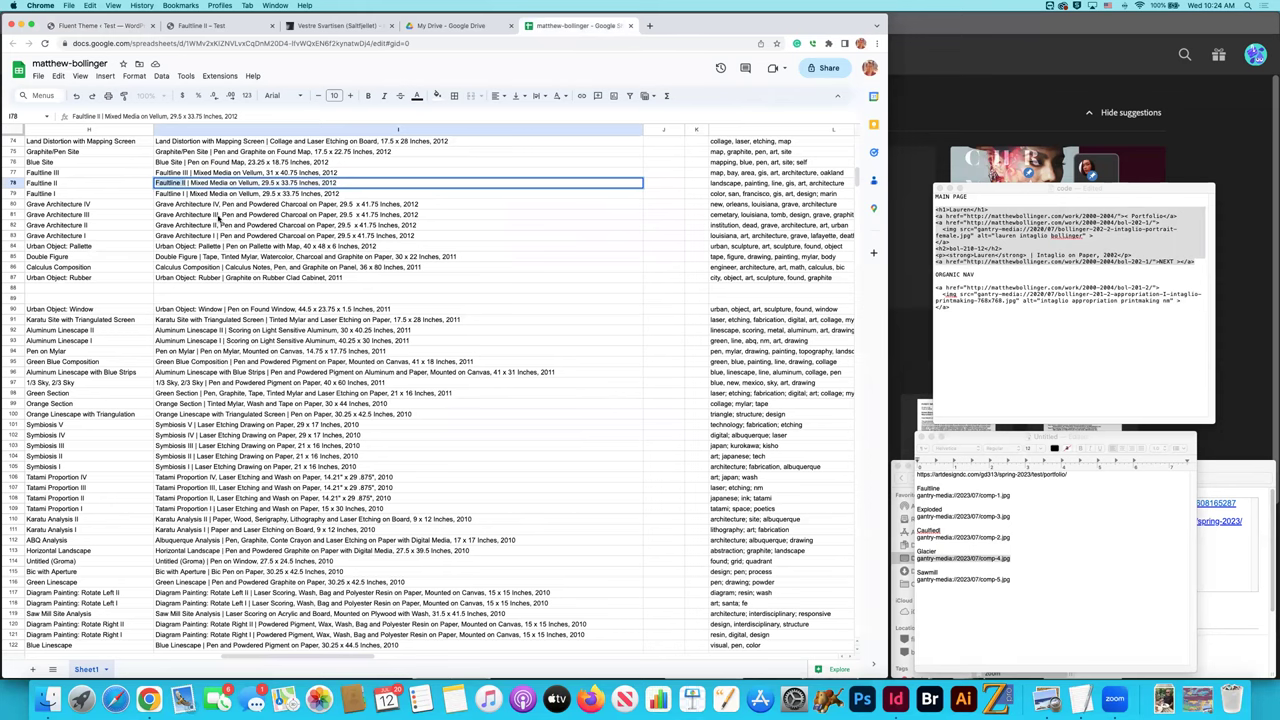
click(94, 25)
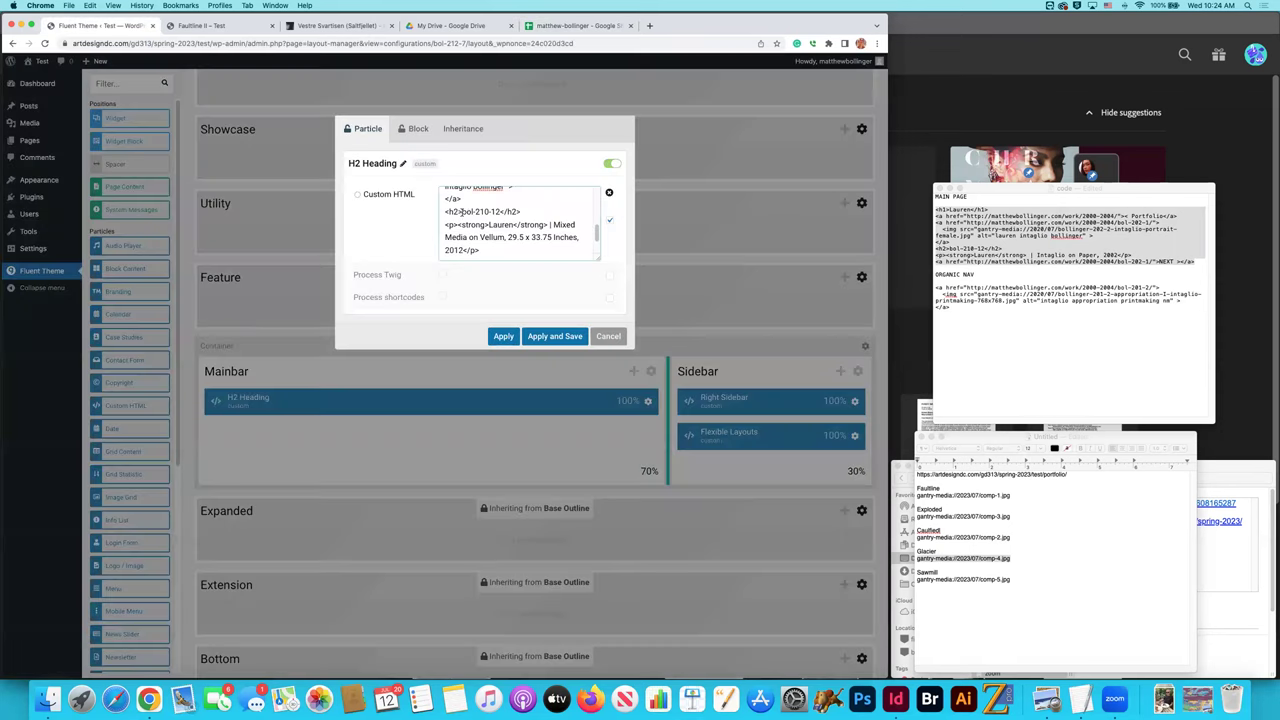
scroll(506, 224, down, 1)
double_click(488, 224)
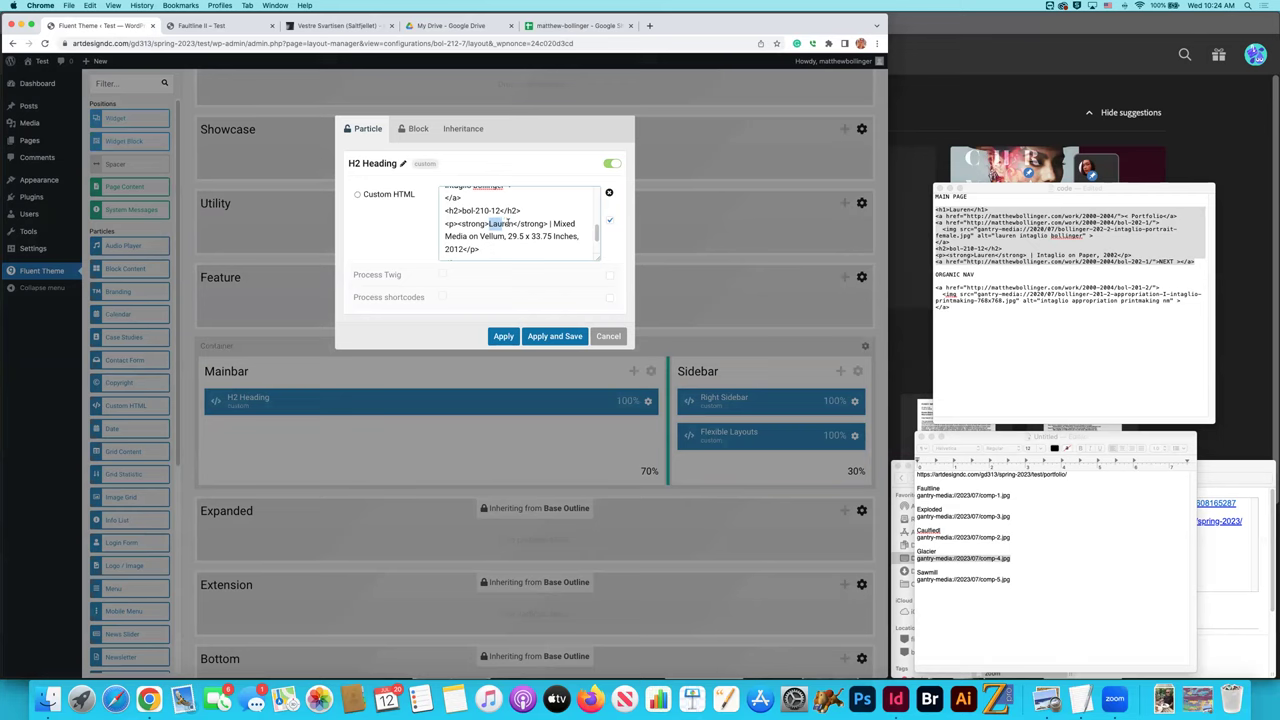
key(ctrl+v)
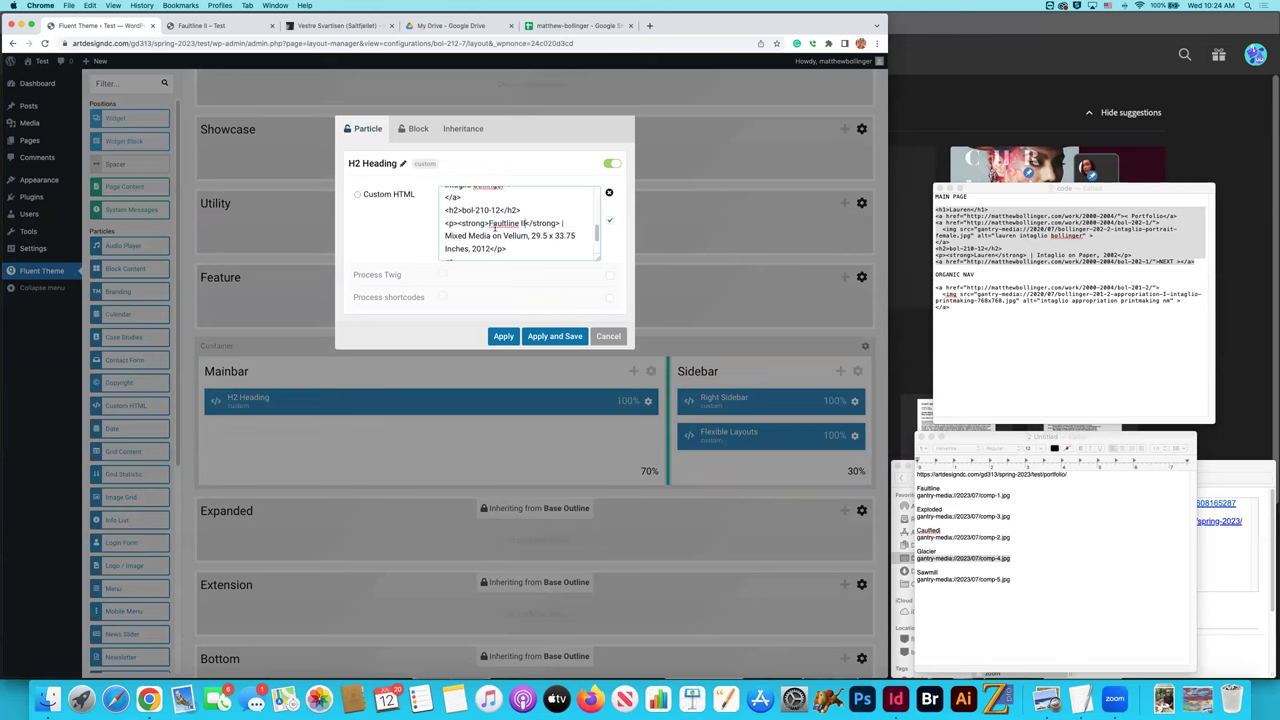
scroll(494, 229, up, 5)
double_click(466, 195)
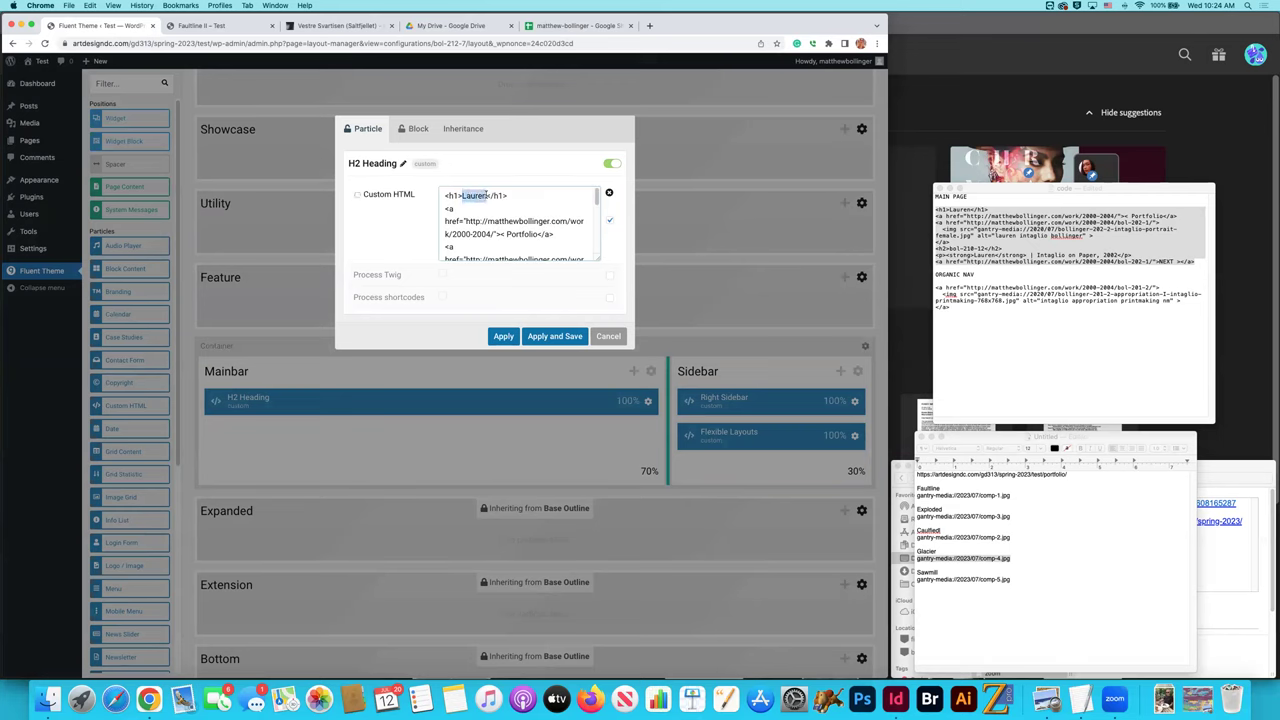
key(super+v)
click(1068, 474)
drag(1068, 474, 916, 474)
key(super+c)
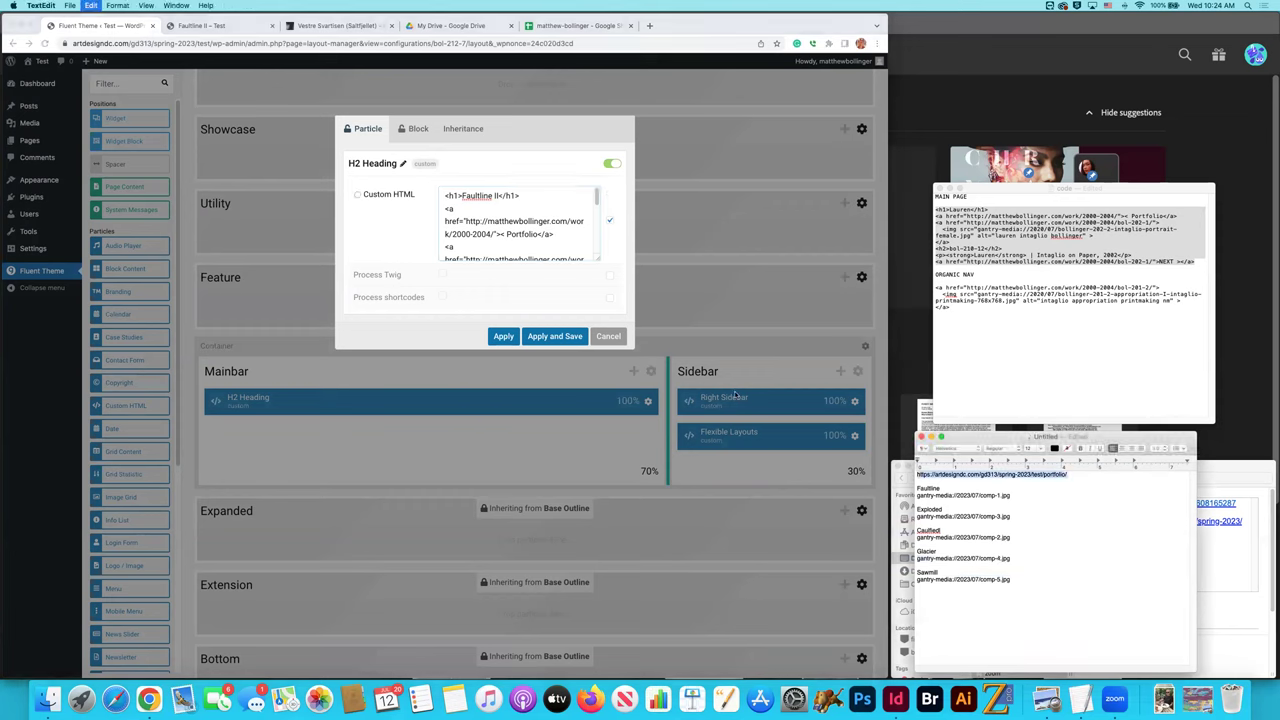
click(471, 231)
drag(465, 221, 492, 233)
key(super+v)
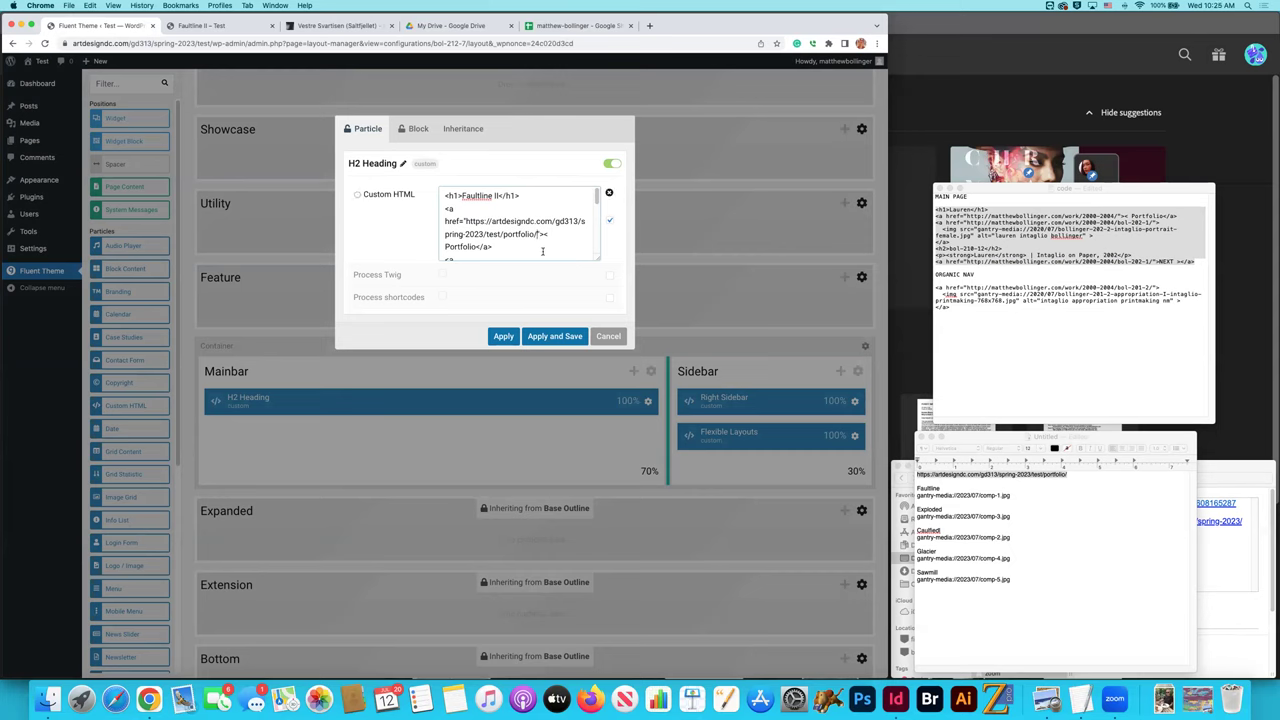
Copy the Saw Mill Site Analysis page's address, ending in portfolio/bol-210-12/, and use it as the main image's link target.
scroll(543, 250, down, 2)
scroll(543, 250, down, 1)
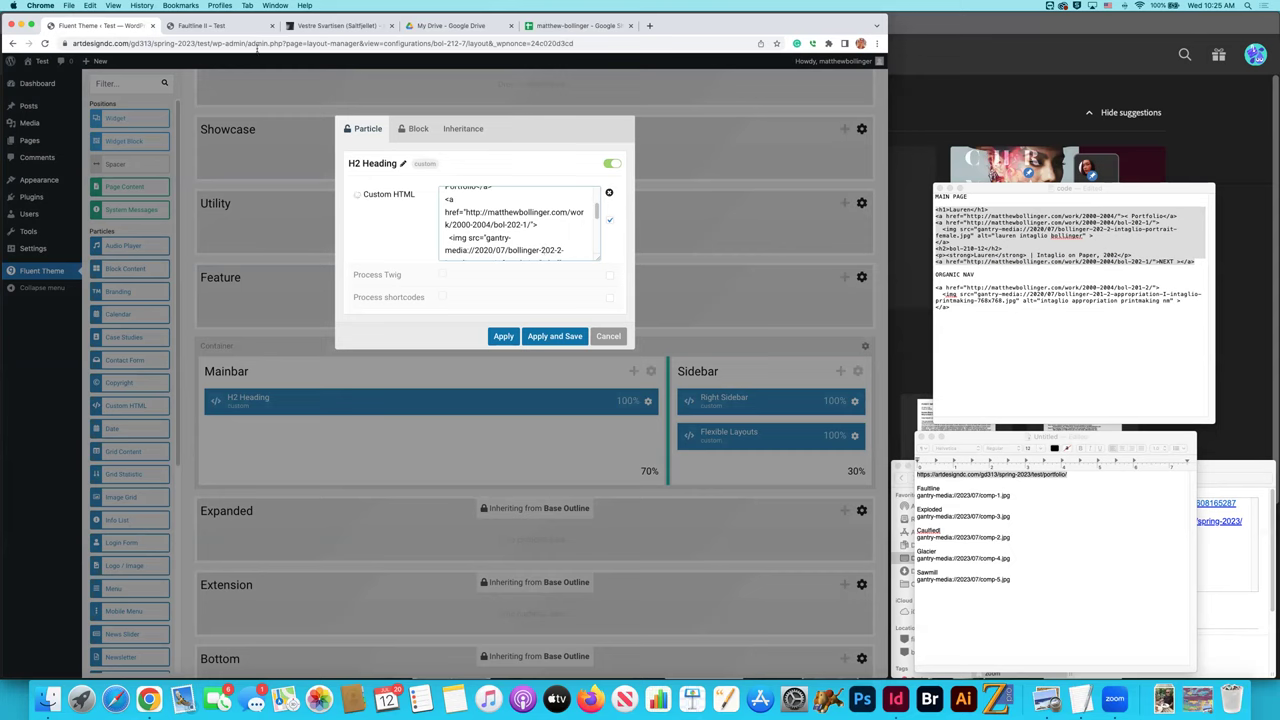
click(215, 26)
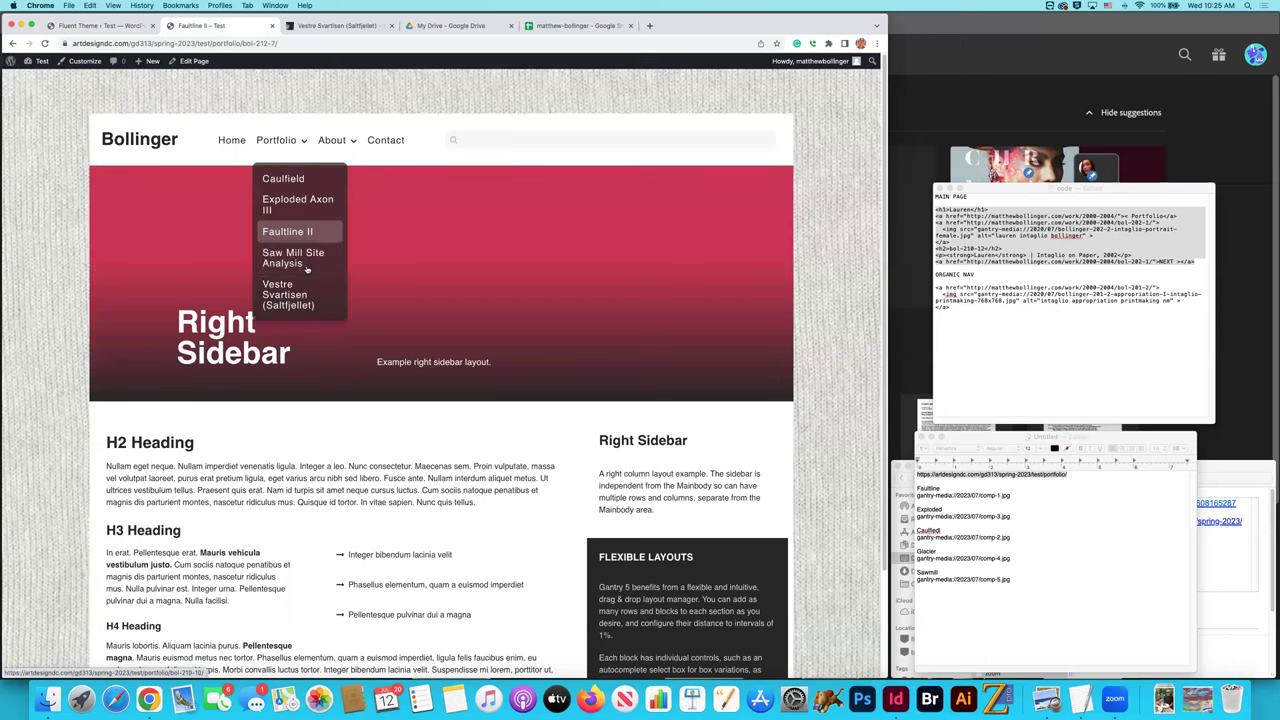
click(287, 229)
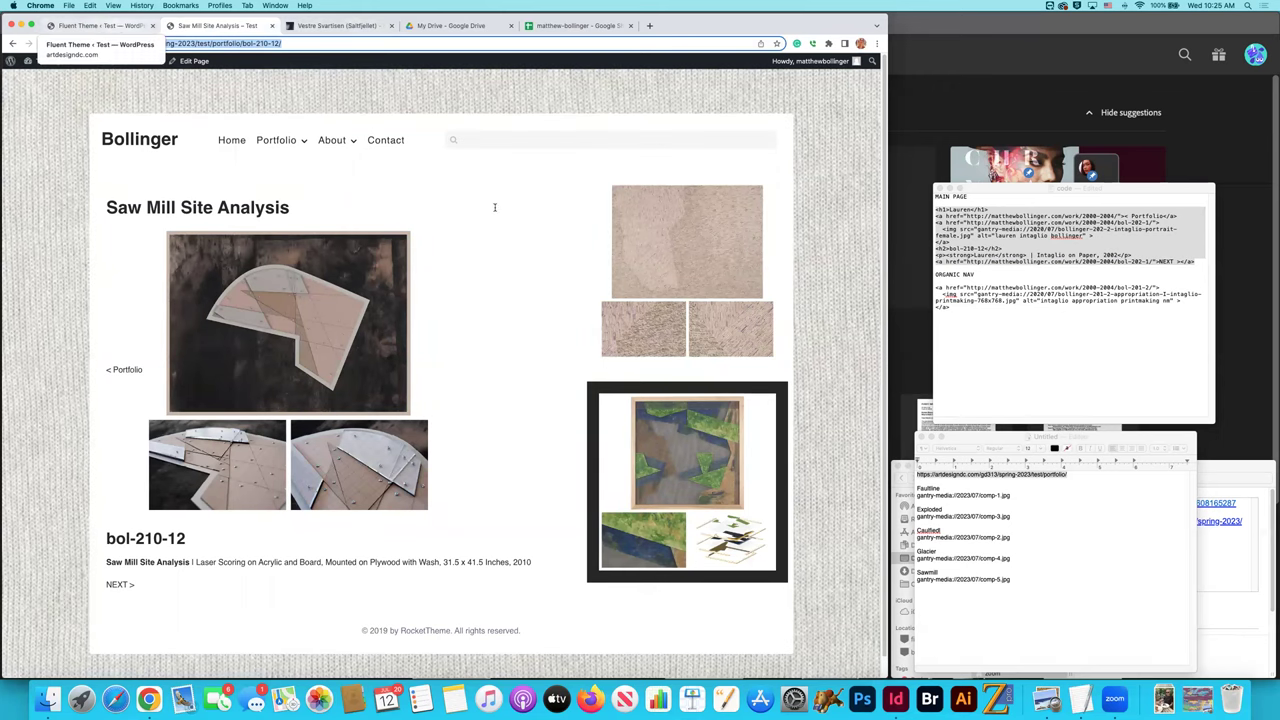
key(ctrl+shift+Tab)
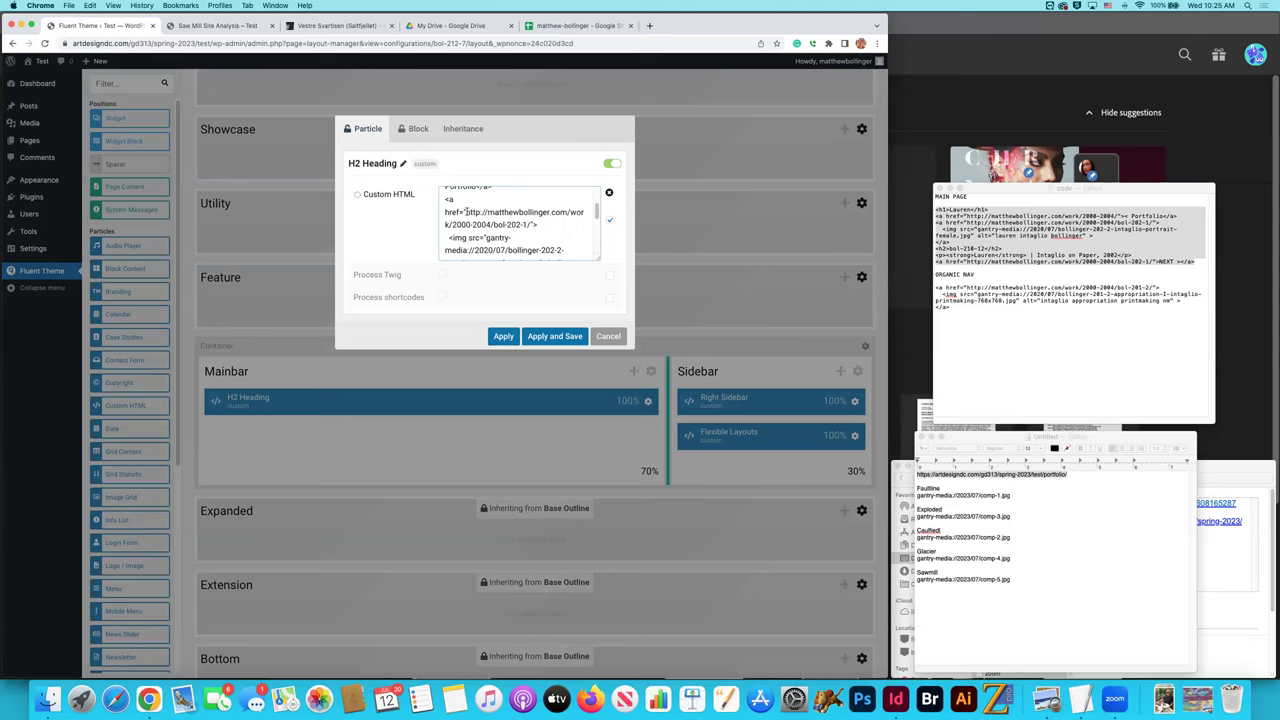
drag(466, 212, 527, 225)
key(super+v)
scroll(531, 232, down, 2)
scroll(531, 234, down, 3)
scroll(531, 234, down, 3)
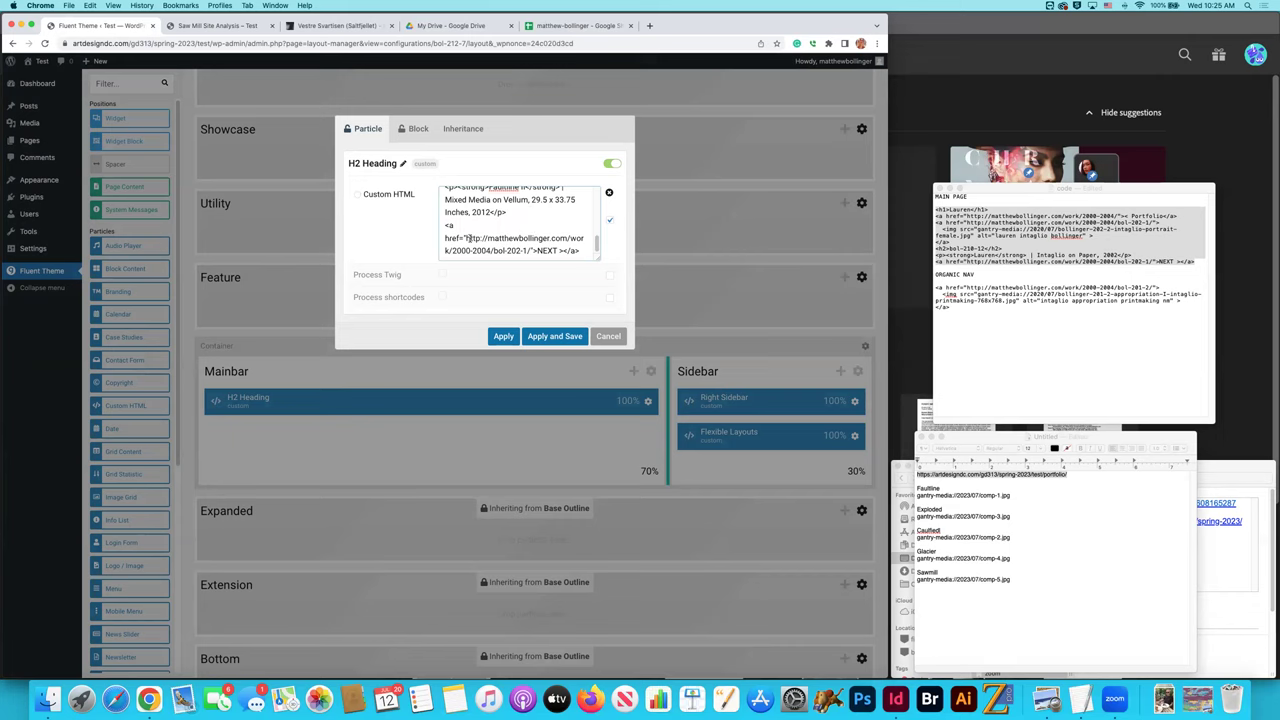
drag(465, 238, 537, 248)
key(super+v)
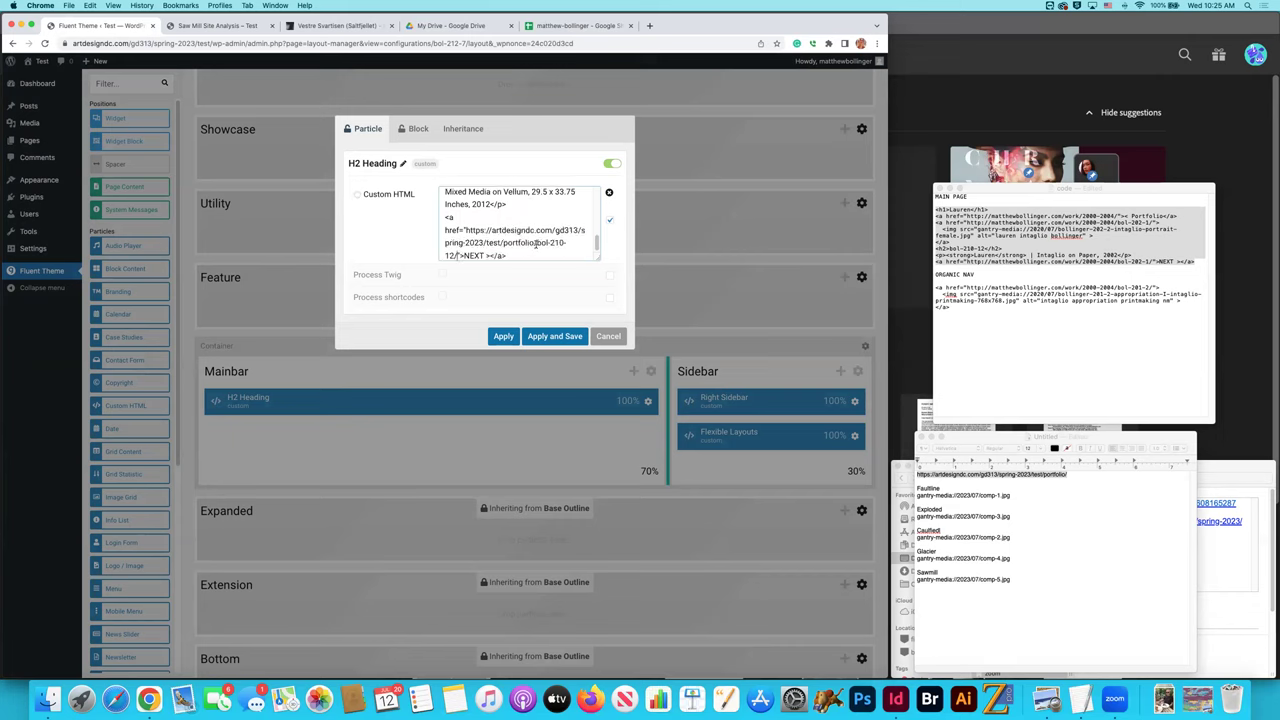
Set the main image's source to gantry-media://2023/07/comp-1.jpg from the Faultline notes entry and its alt text to "point".
scroll(537, 244, up, 3)
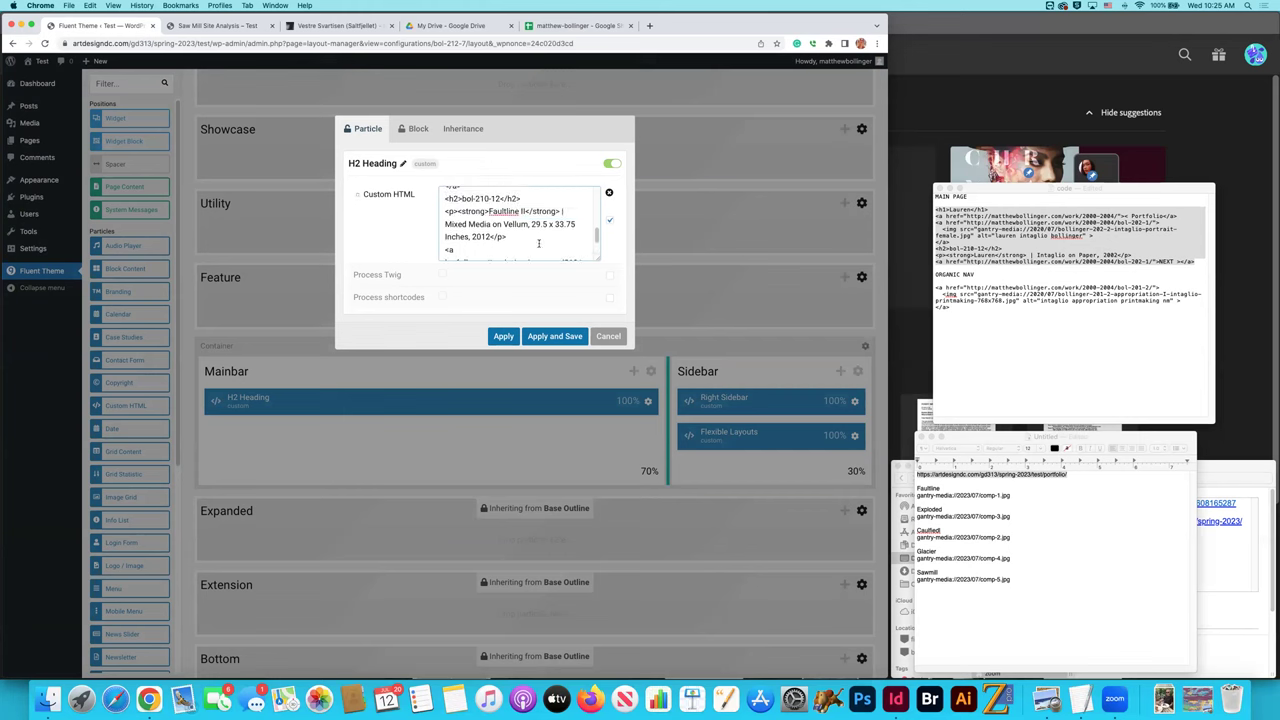
click(984, 497)
drag(1012, 495, 916, 495)
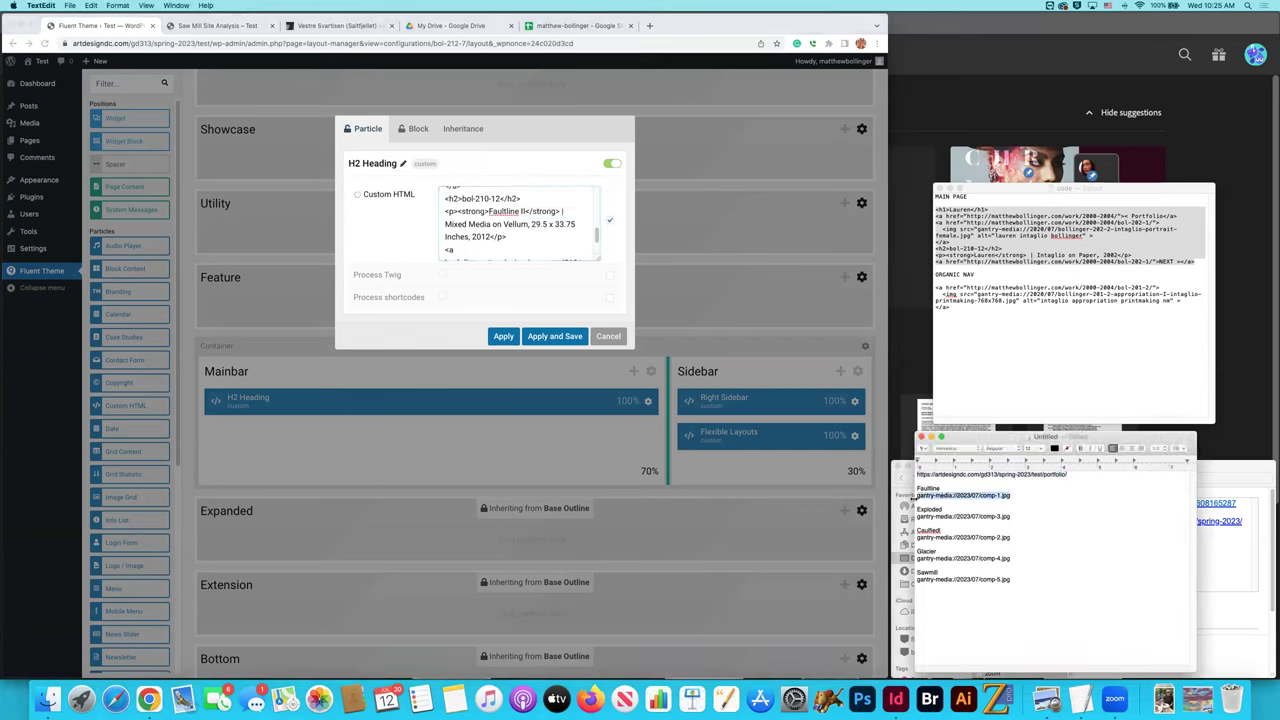
scroll(521, 234, up, 5)
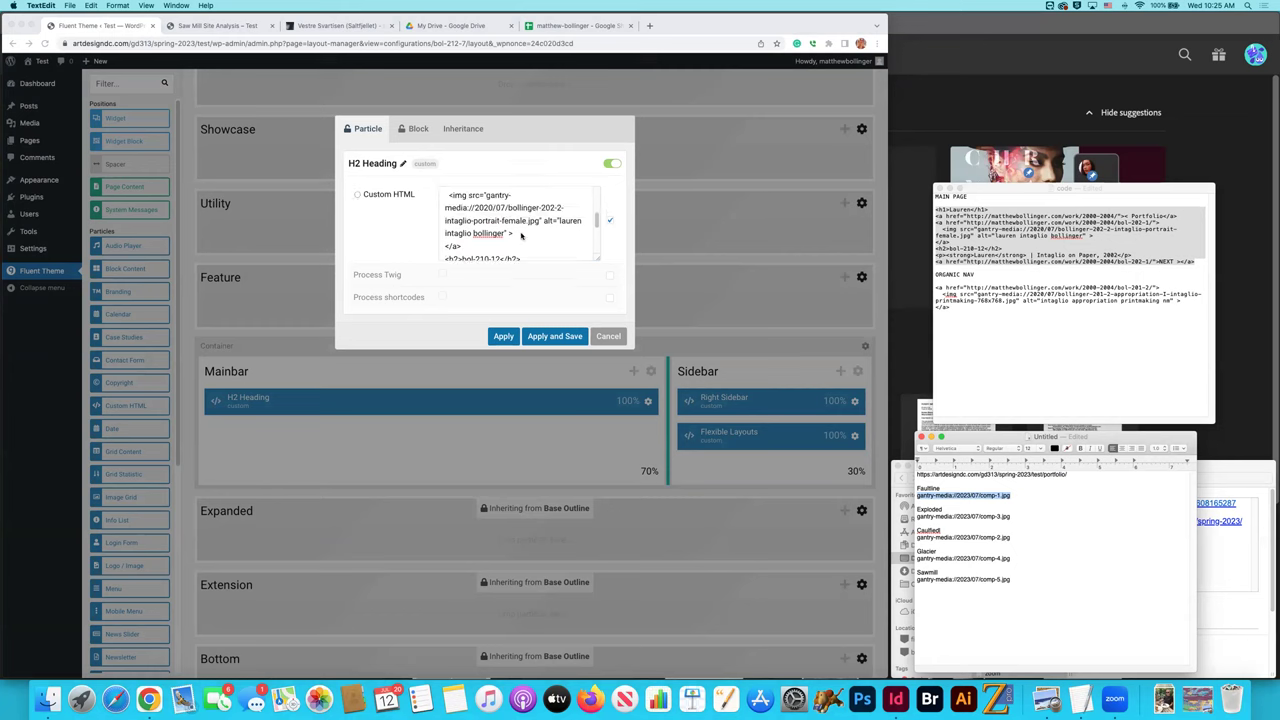
click(494, 209)
drag(485, 208, 538, 233)
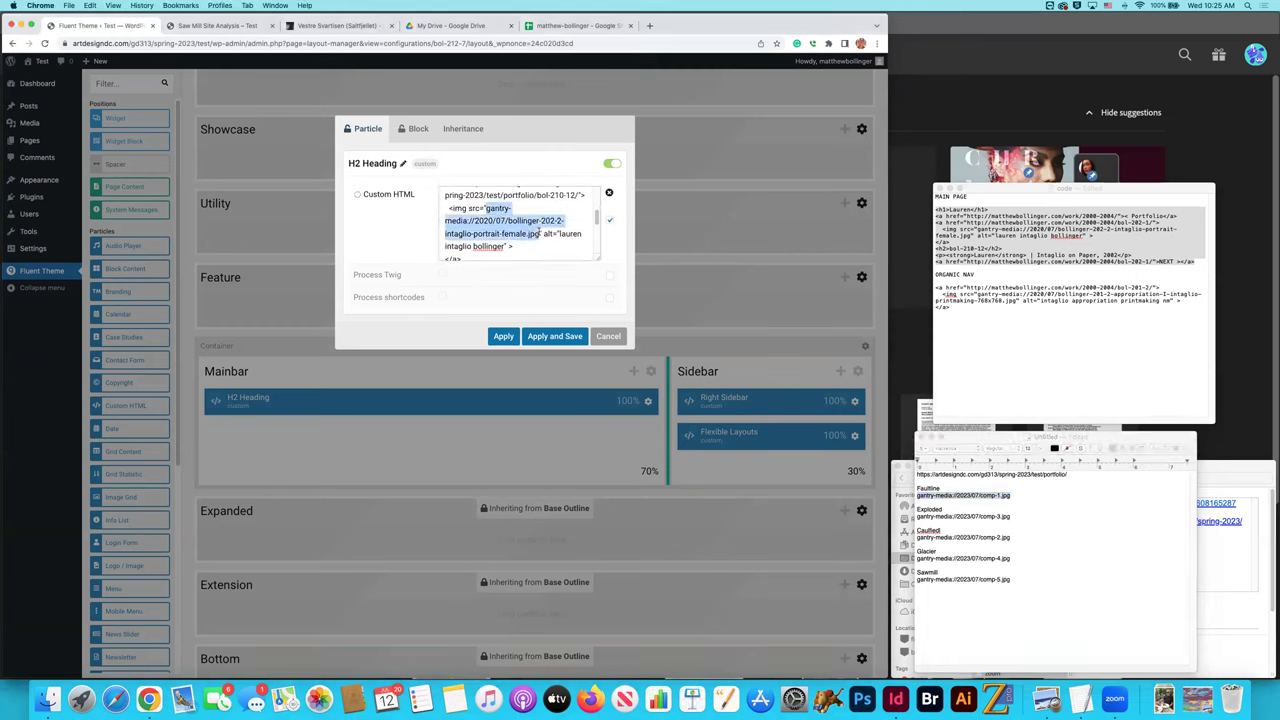
key(super+v)
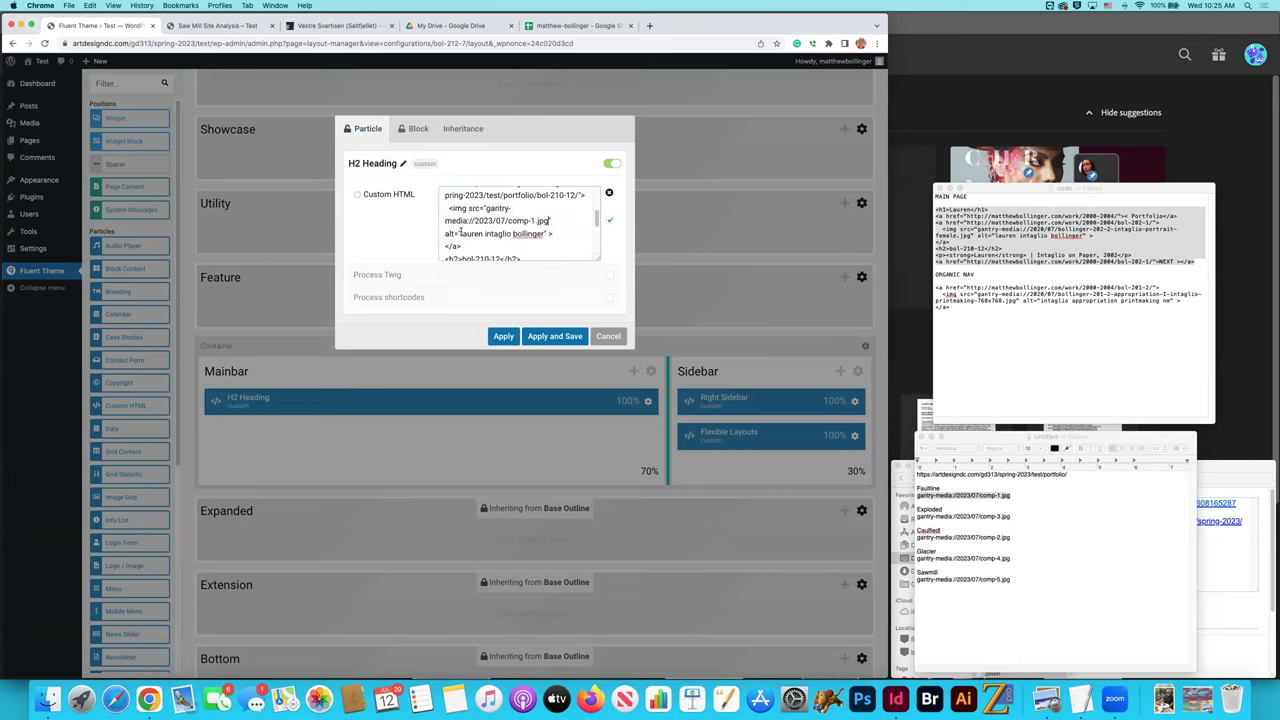
drag(459, 233, 544, 235)
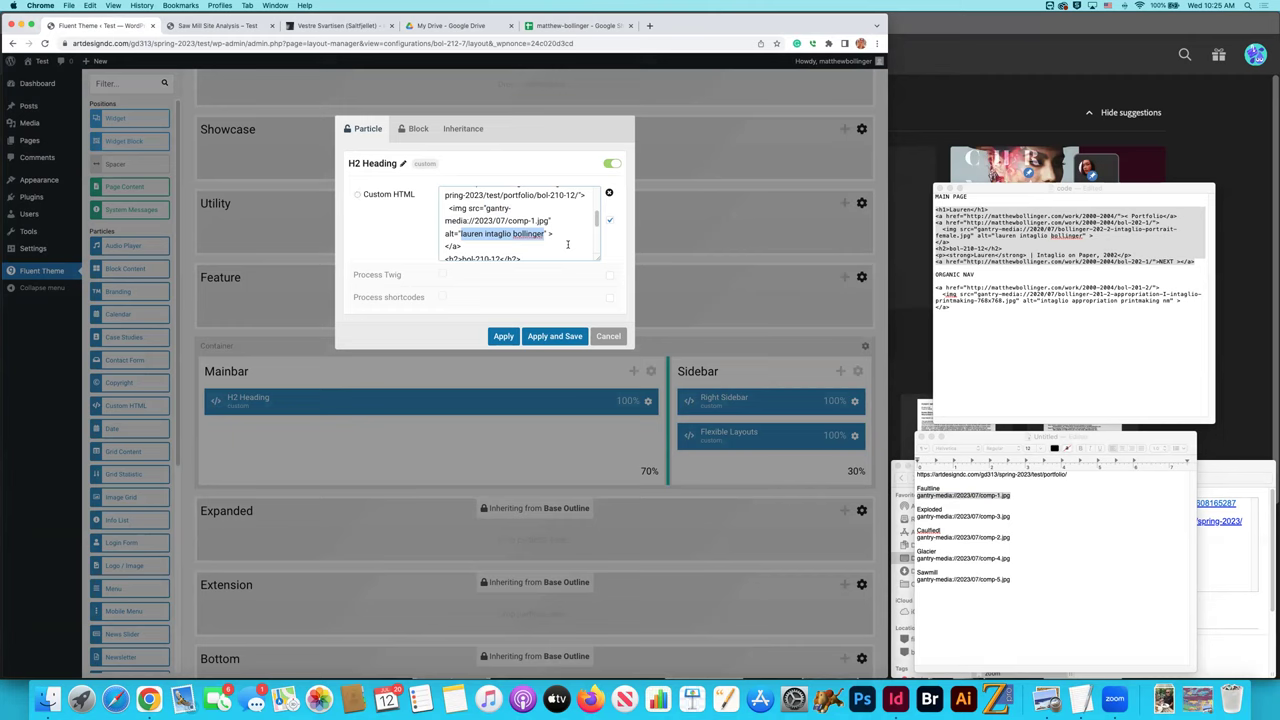
text(point)
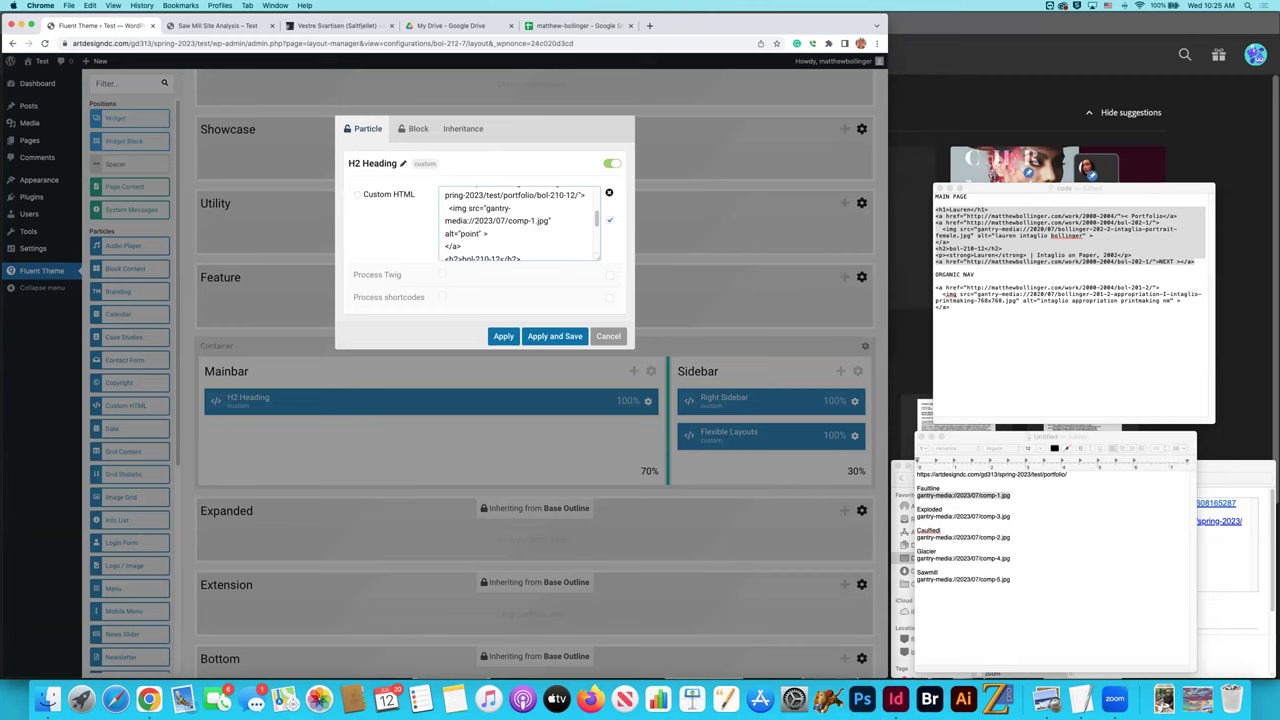
Complete the main image's alt text as "point reyes national seashore" and set the h2 code heading to bol-212-7, copied from the Faultline II spreadsheet row.
text( reyes national seashore)
scroll(560, 215, down, 1)
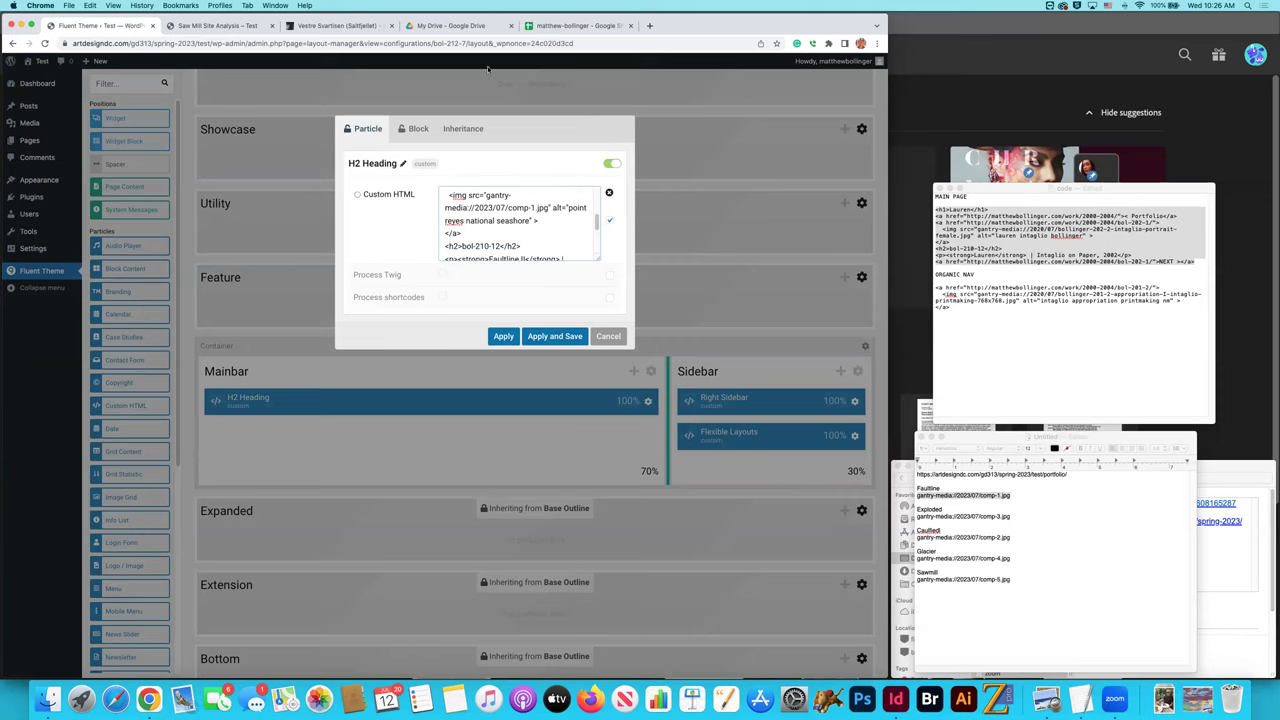
click(570, 25)
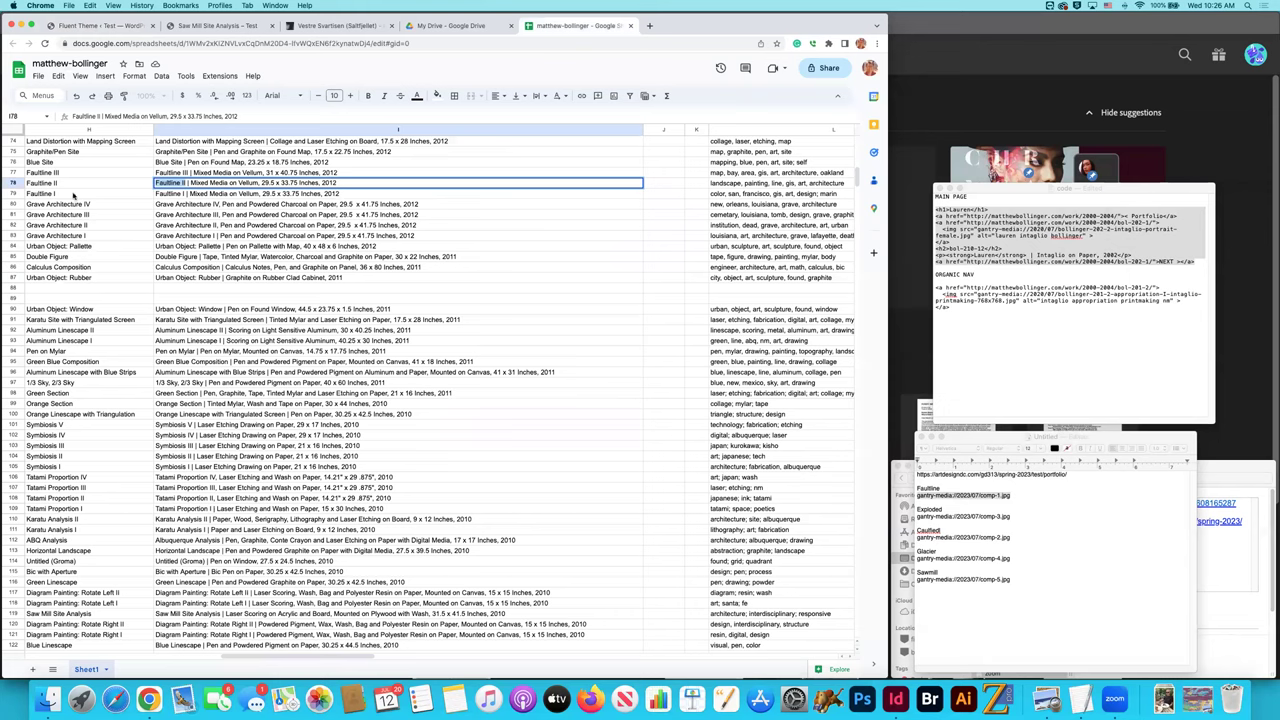
click(12, 183)
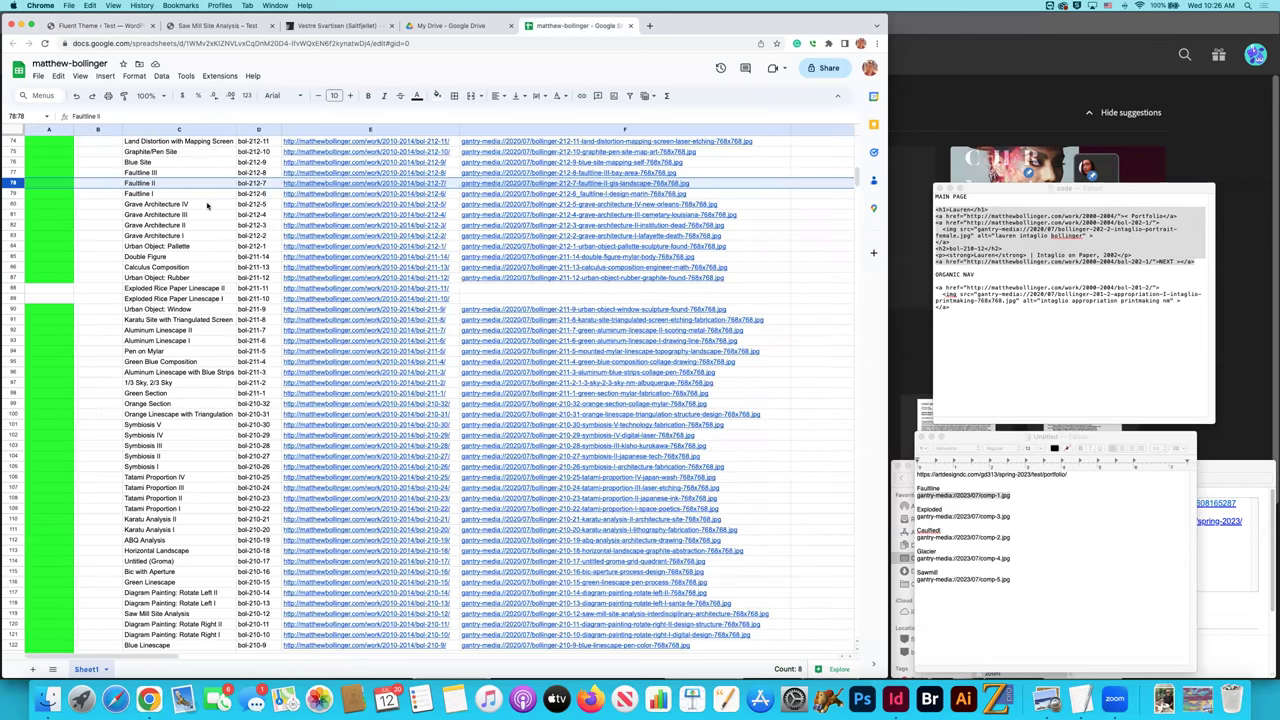
click(258, 183)
key(super+c)
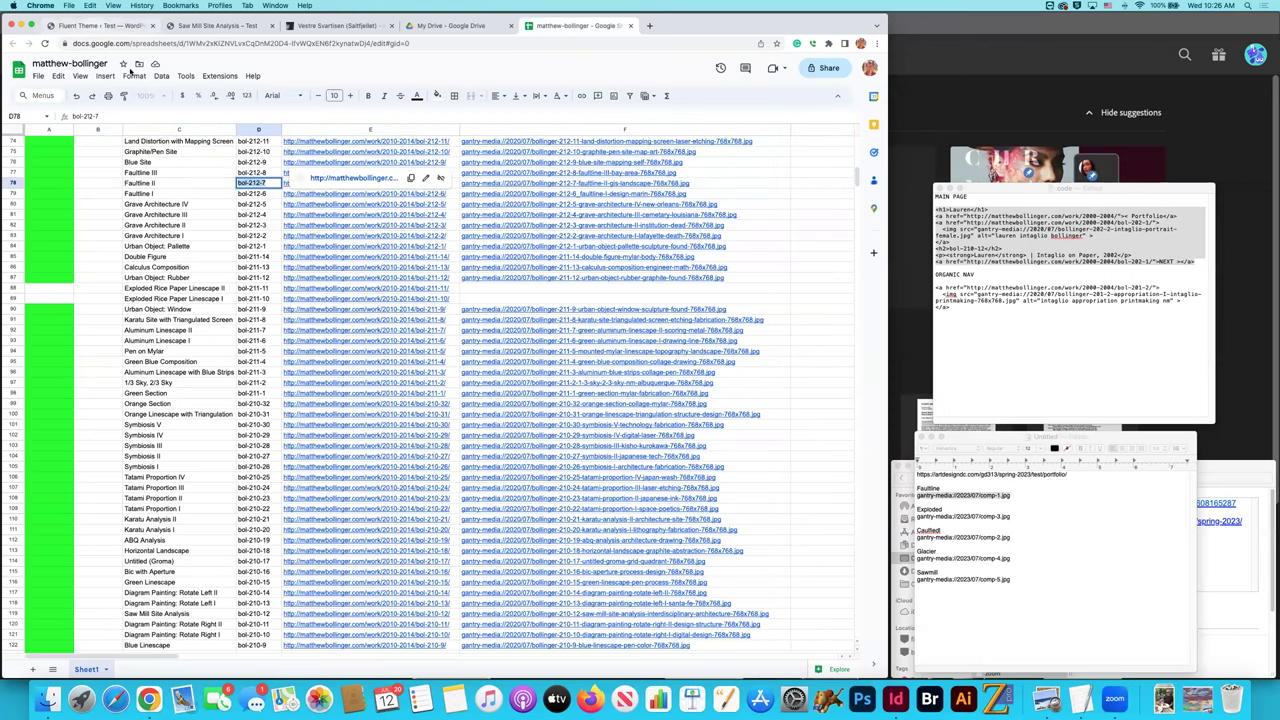
click(93, 28)
drag(463, 246, 500, 246)
key(super+v)
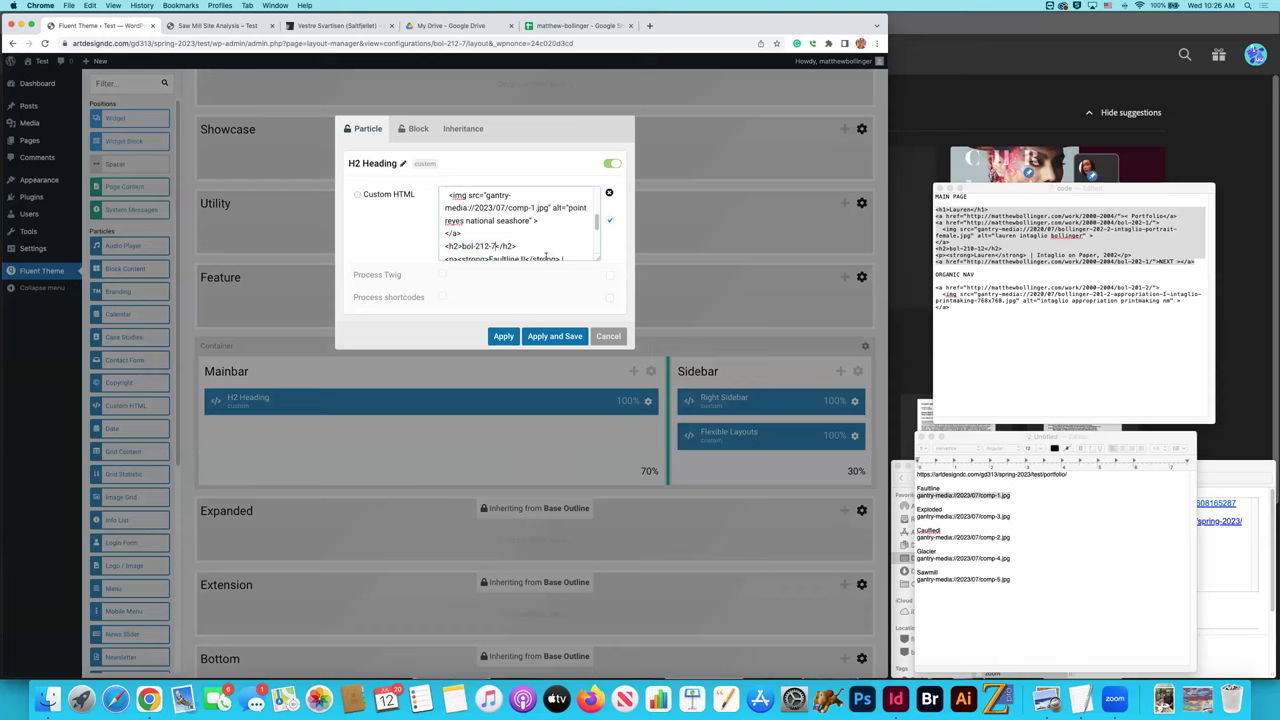
Review the Mainbar H2 Heading particle's custom HTML, then apply and save it to the bol-212-7 layout.
scroll(545, 250, up, 5)
scroll(547, 248, down, 10)
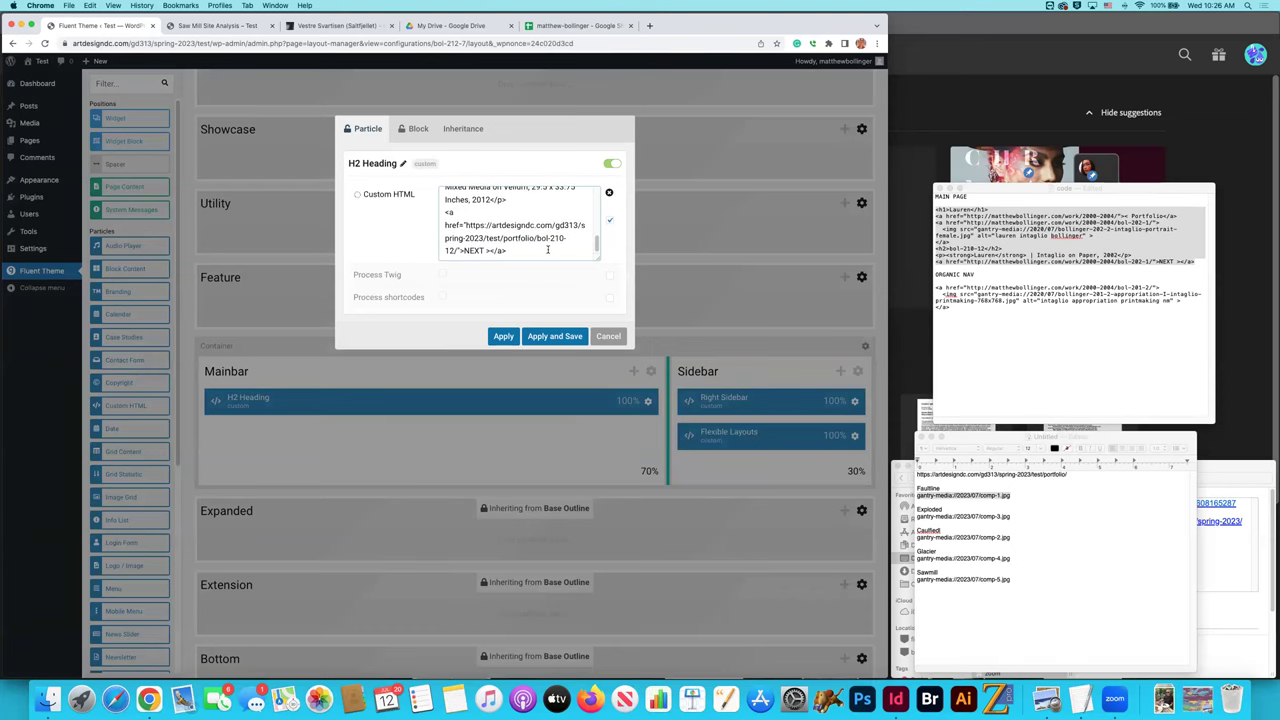
click(567, 337)
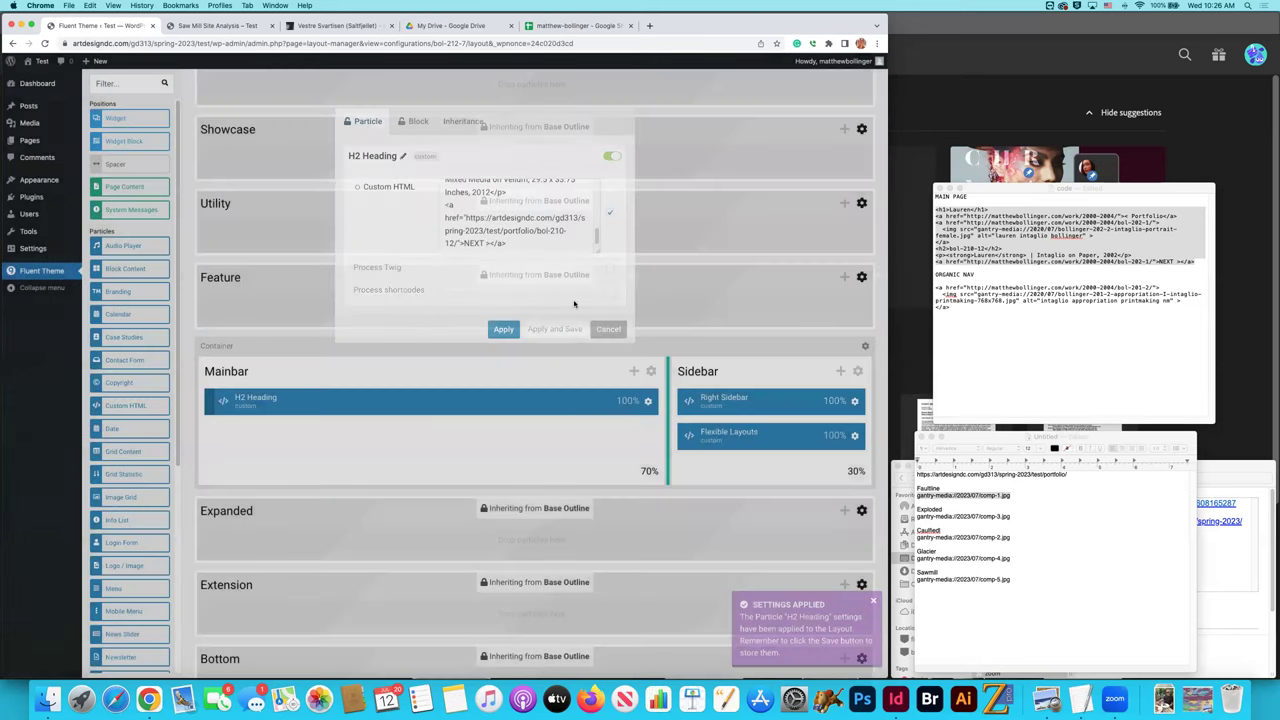
Check the live Caulfield, Exploded Axon III, Faultline II, Saw Mill Site Analysis and Vestre Svartisen pages, starting from the home page.
click(215, 25)
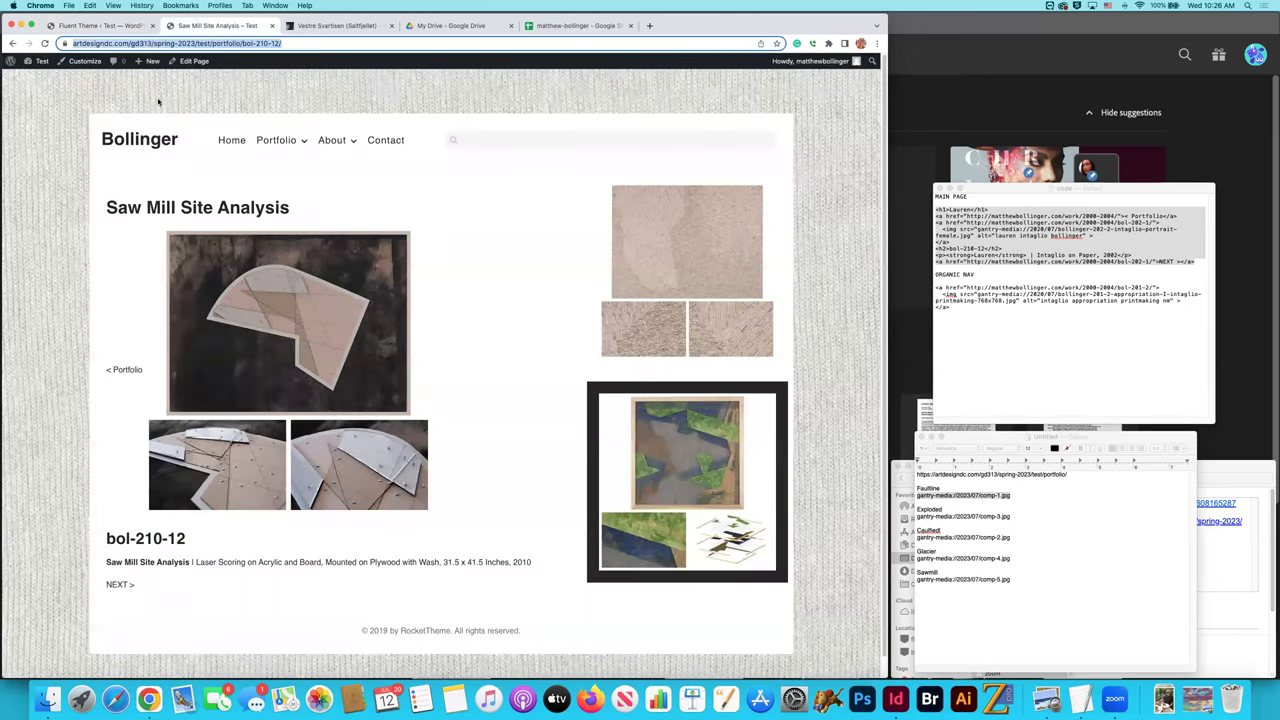
click(357, 160)
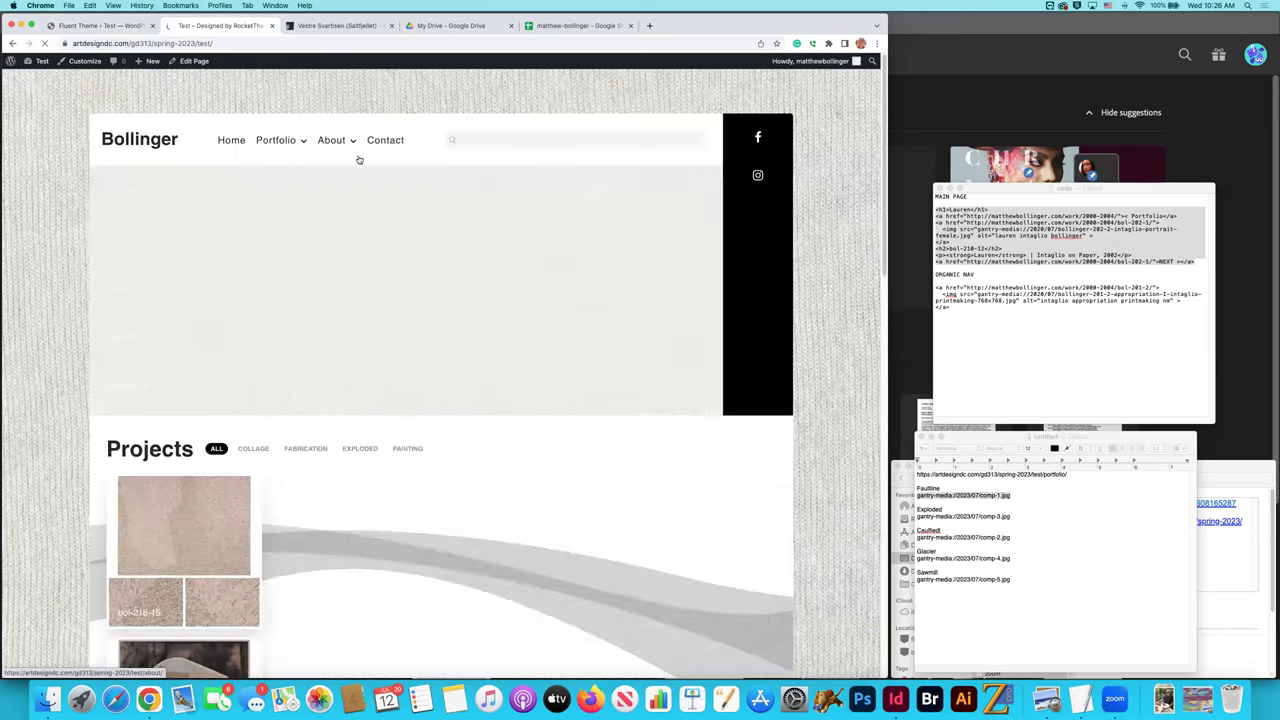
mouse_move(274, 148)
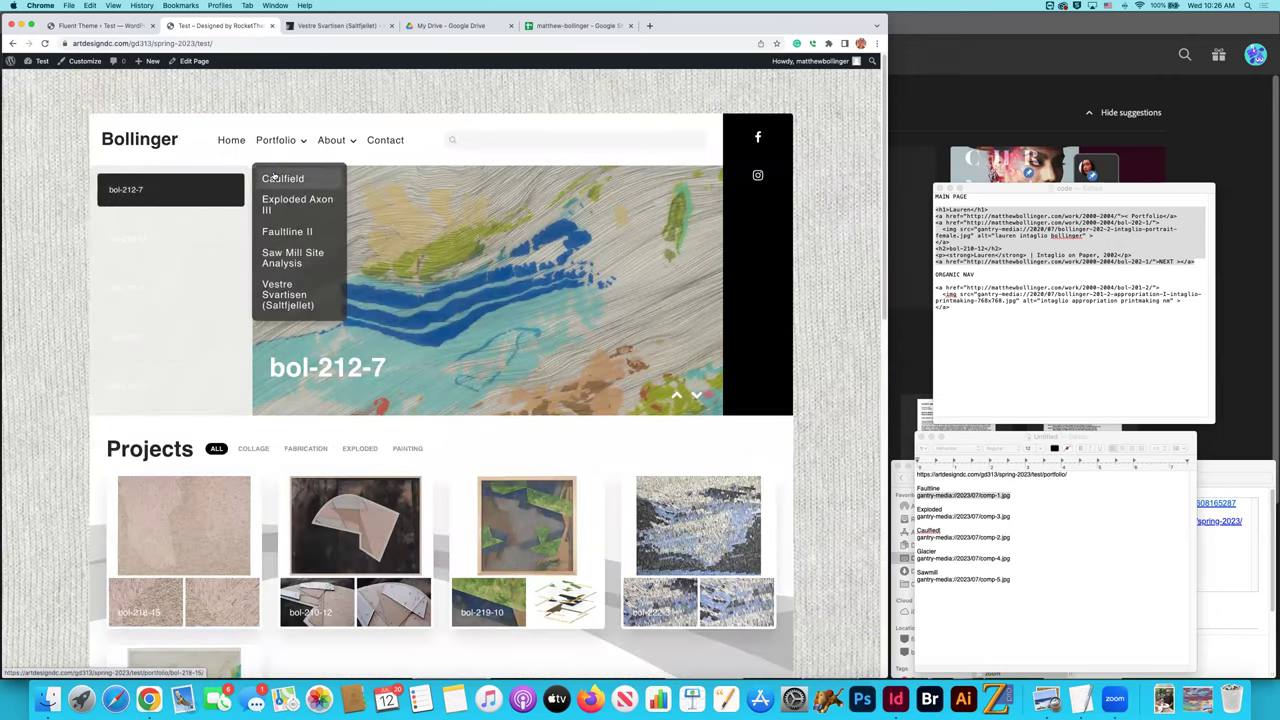
click(274, 177)
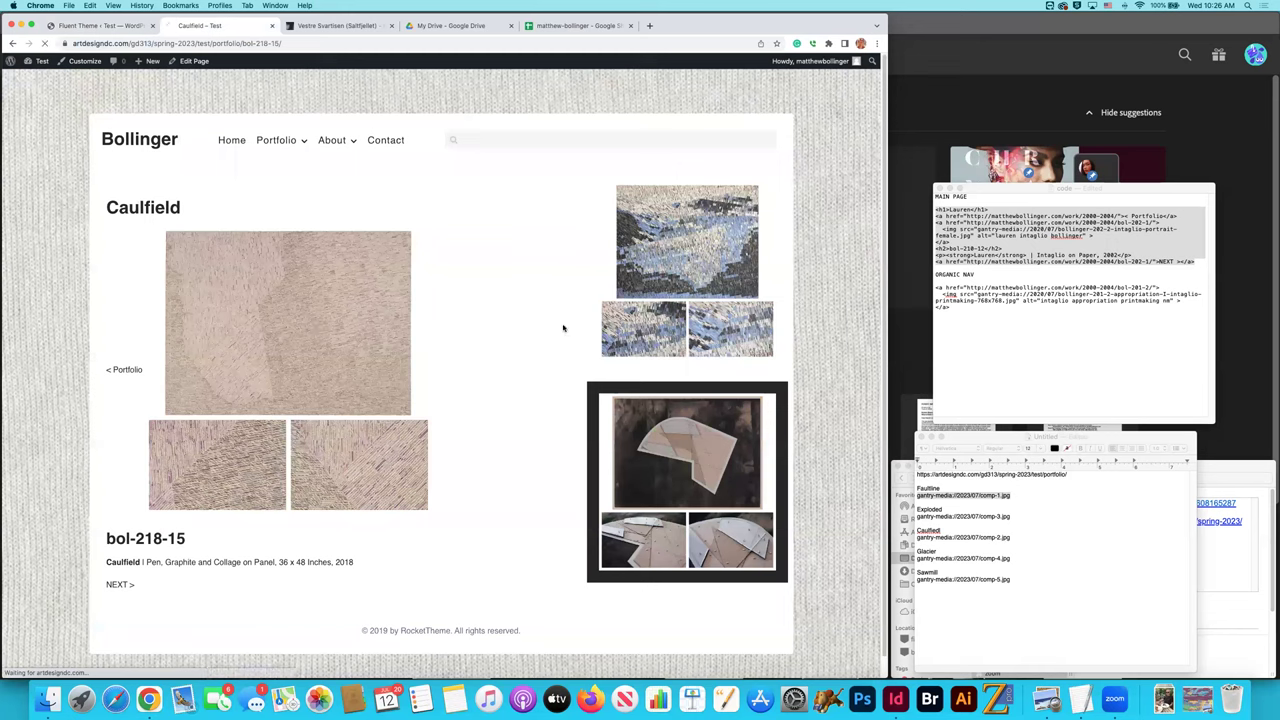
mouse_move(289, 147)
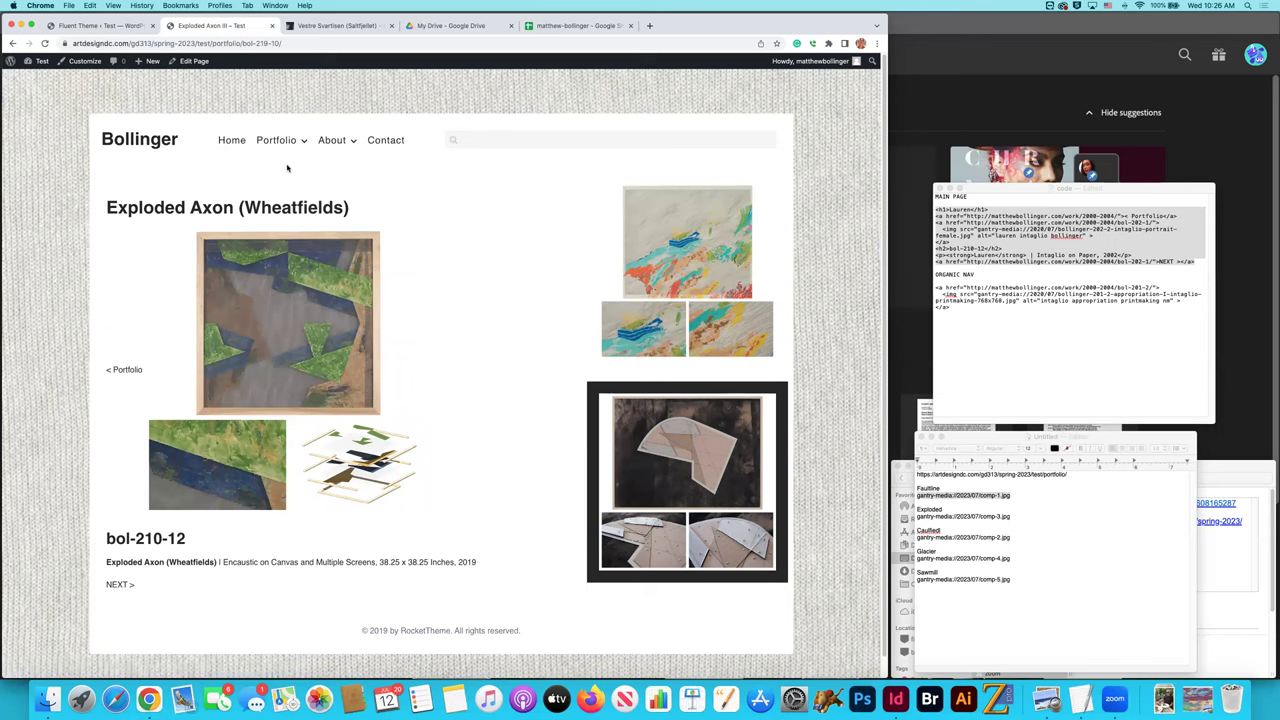
click(466, 311)
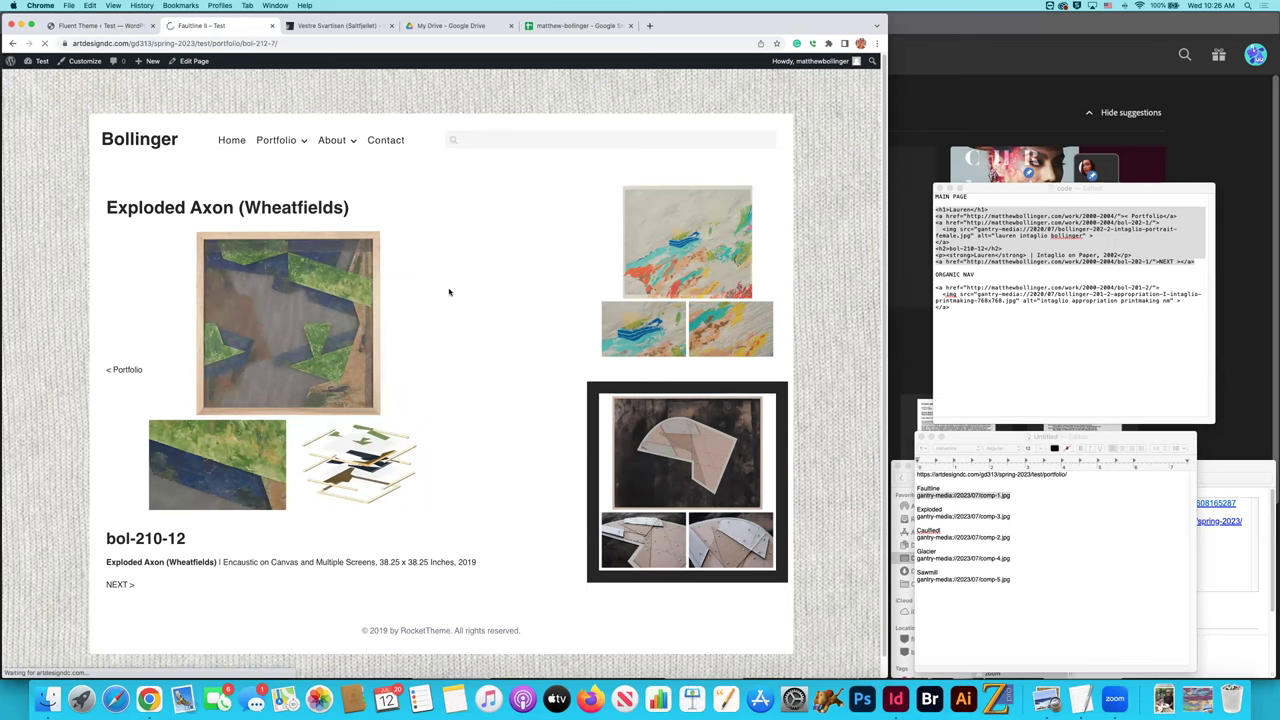
mouse_move(288, 145)
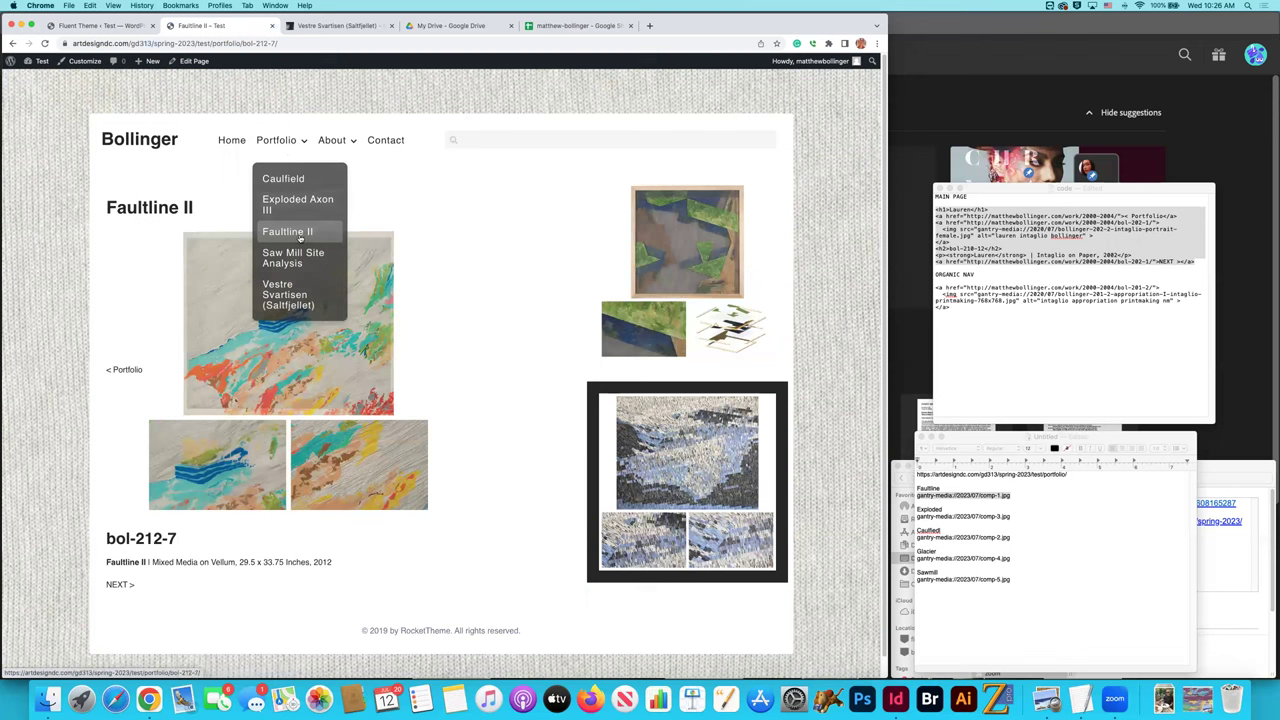
click(353, 339)
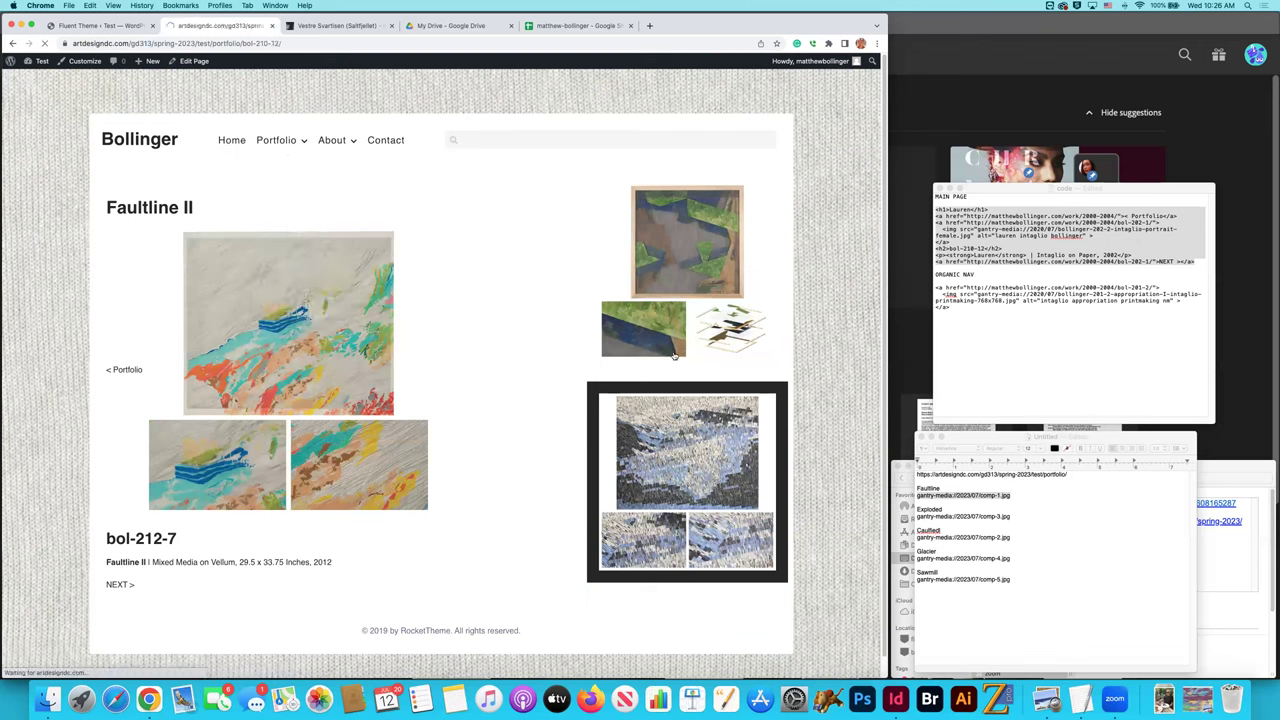
mouse_move(288, 145)
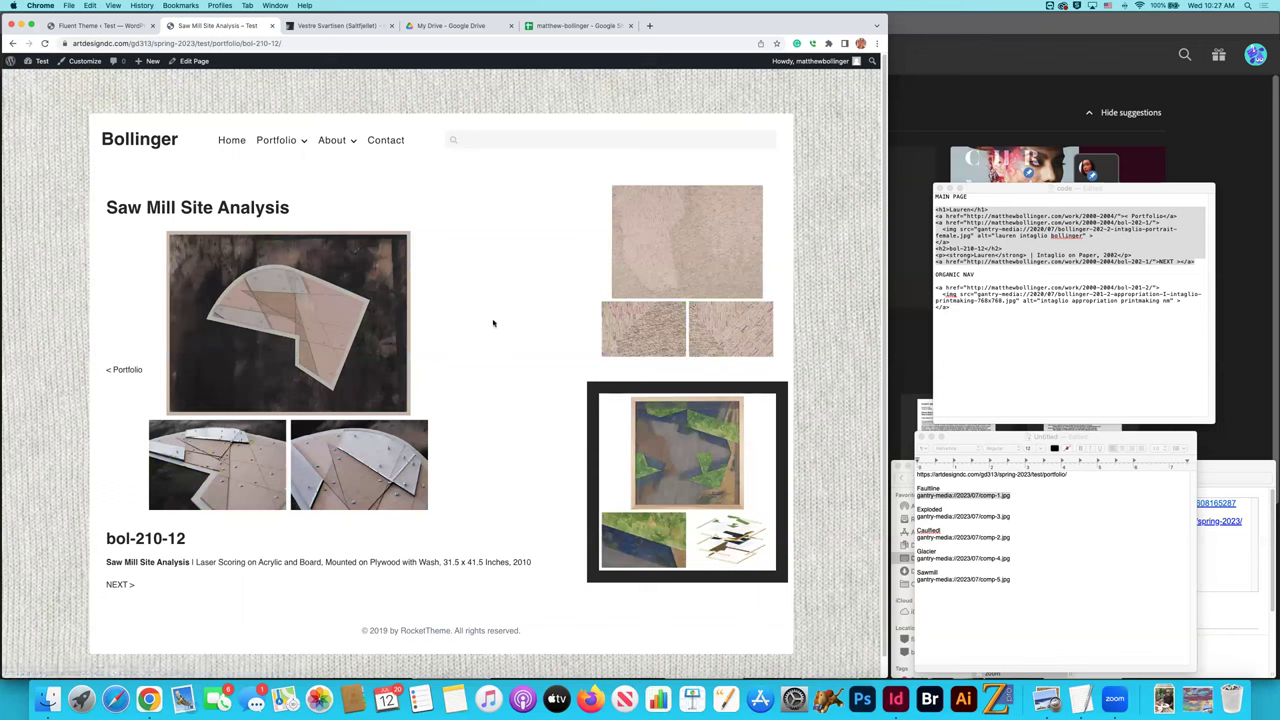
click(566, 334)
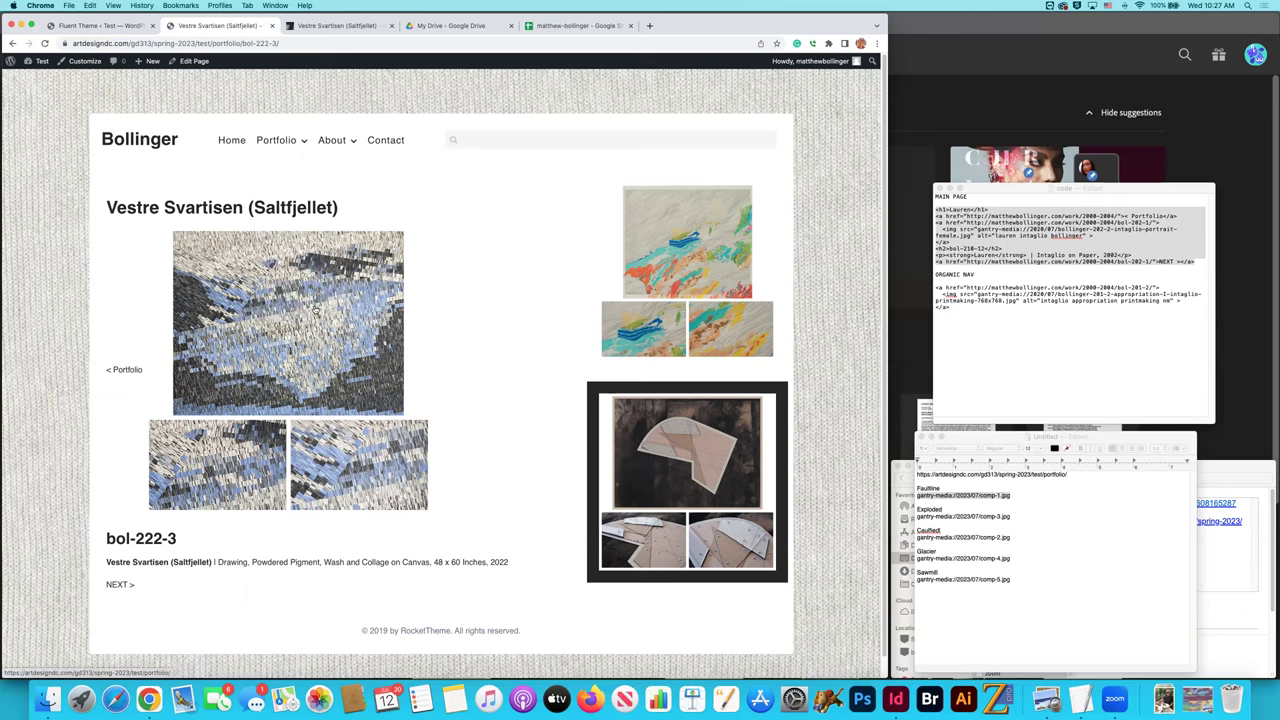
View the live Portfolio page and examine its header, feature blocks and the four project placeholder images.
key(super+bracketleft)
mouse_move(279, 141)
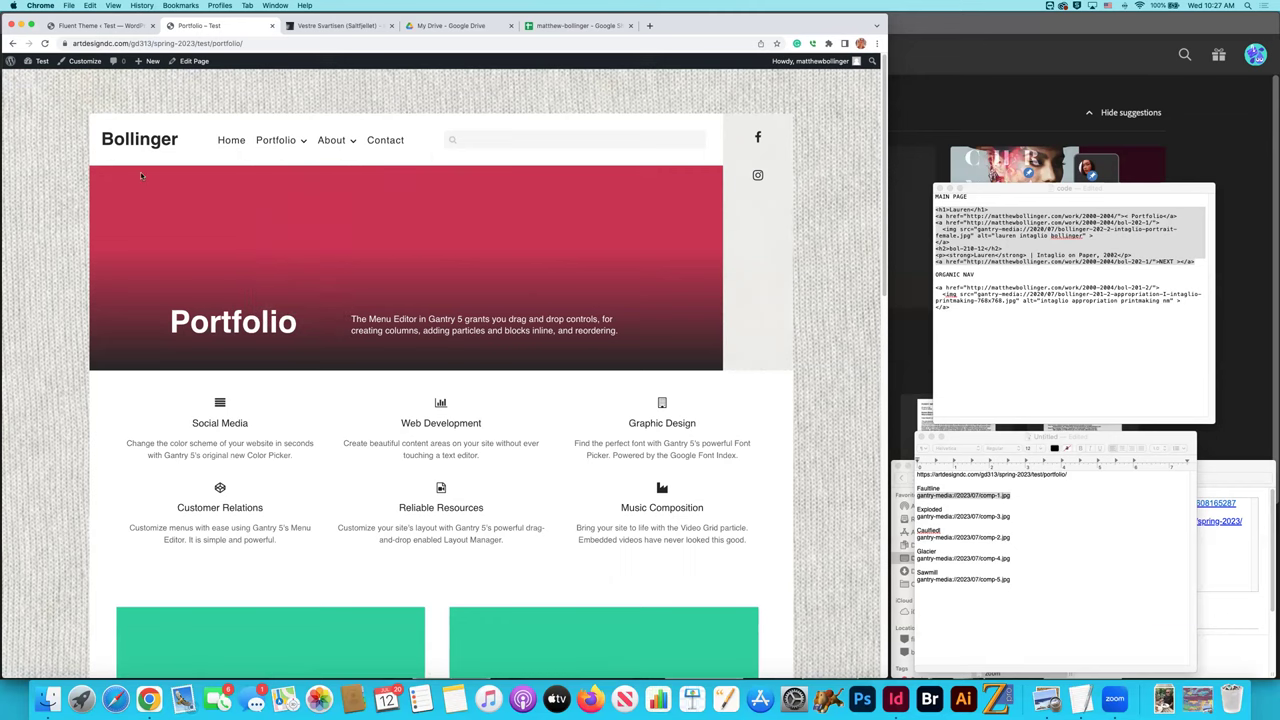
scroll(409, 240, down, 5)
scroll(409, 240, down, 5)
scroll(409, 240, up, 3)
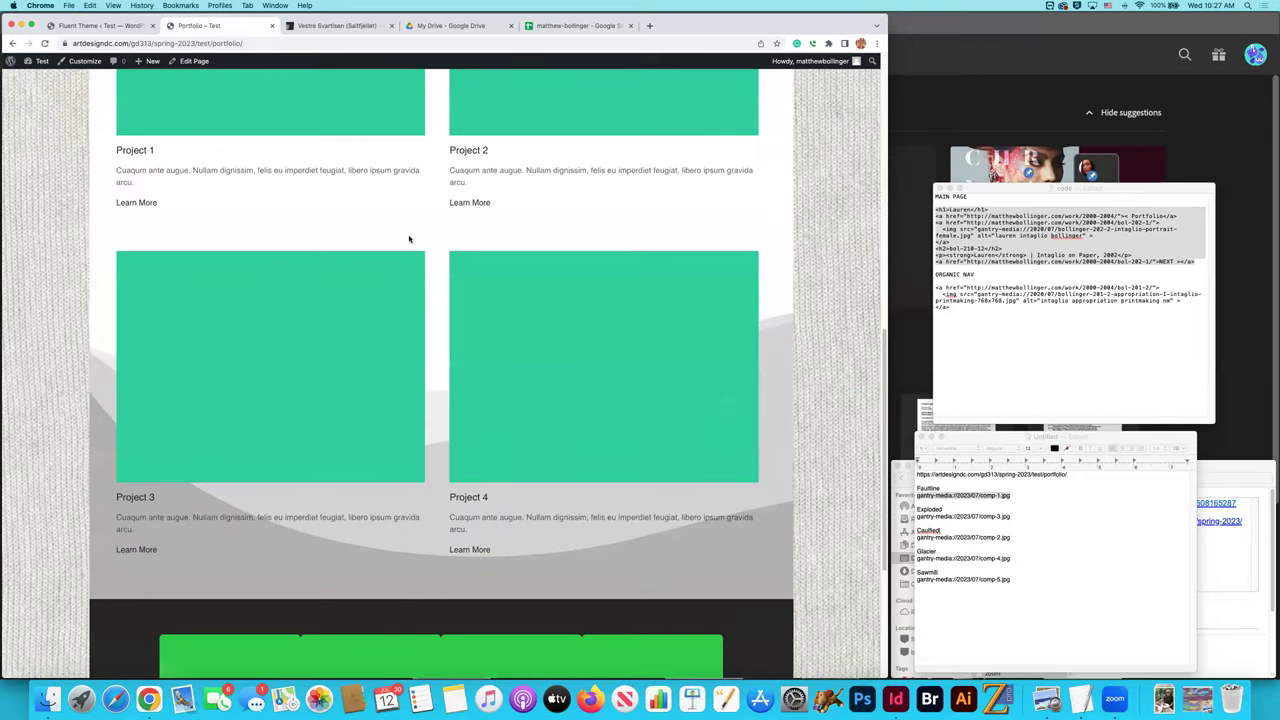
scroll(409, 240, up, 4)
scroll(400, 257, down, 1)
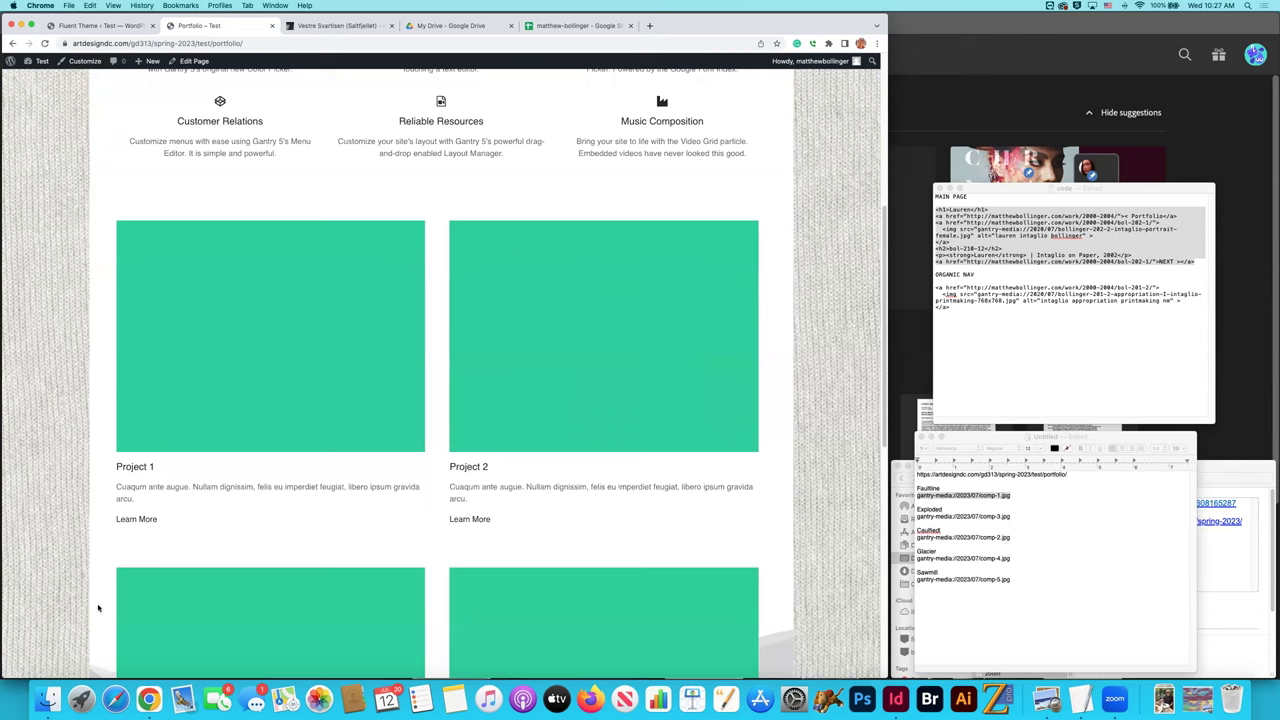
In Finder, locate img-04.jpg in rocketlauncher/pages/portfolio/expanded on the Desktop and check its file info for the image dimensions.
click(48, 700)
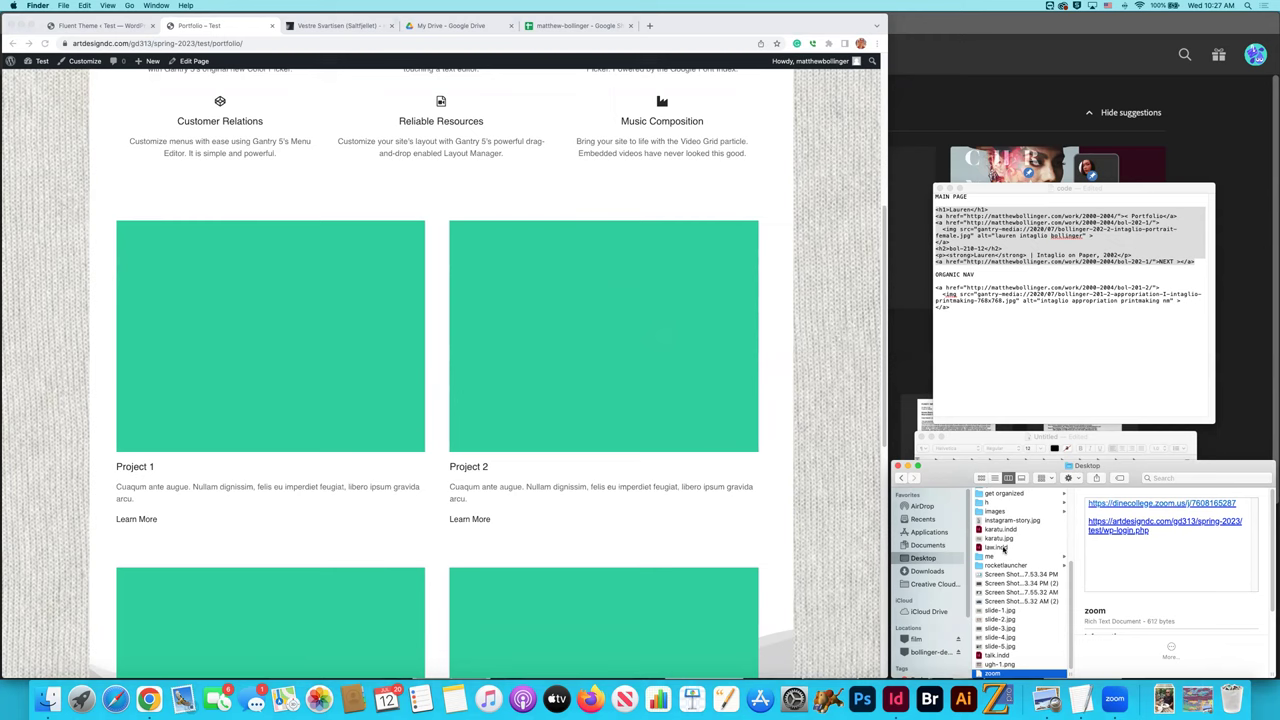
scroll(1024, 540, up, 5)
scroll(1035, 538, down, 3)
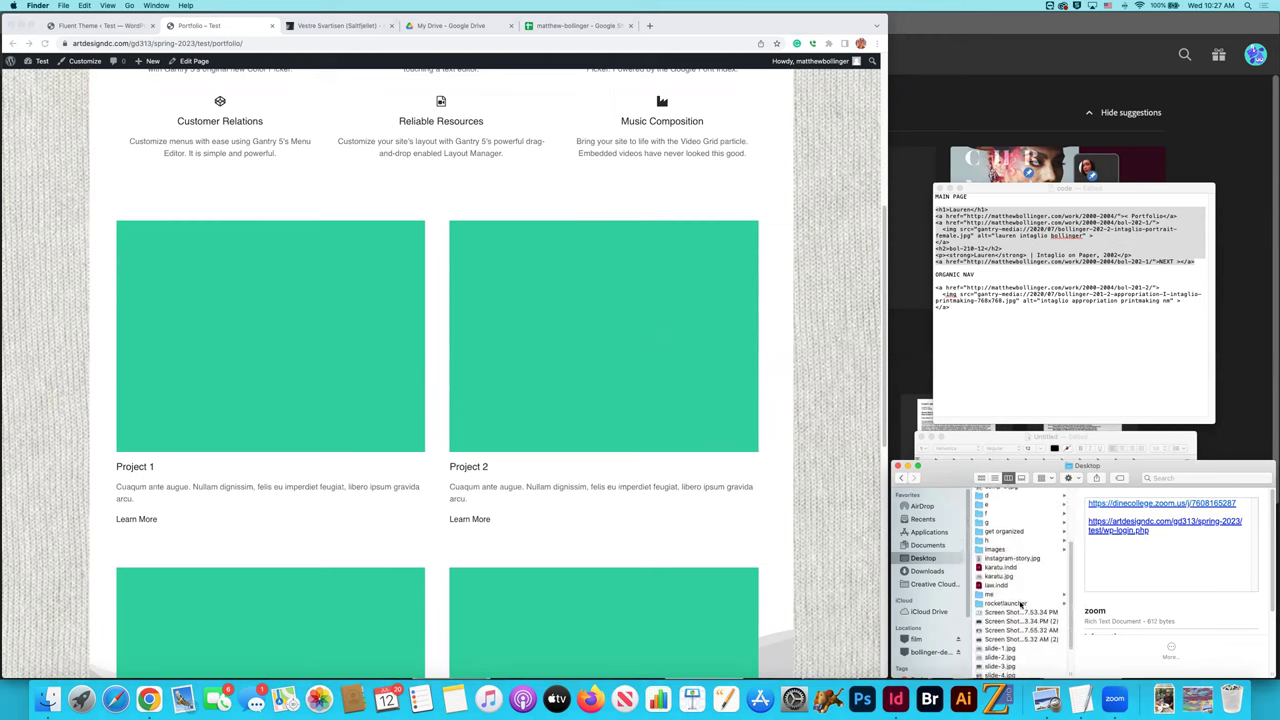
click(1018, 603)
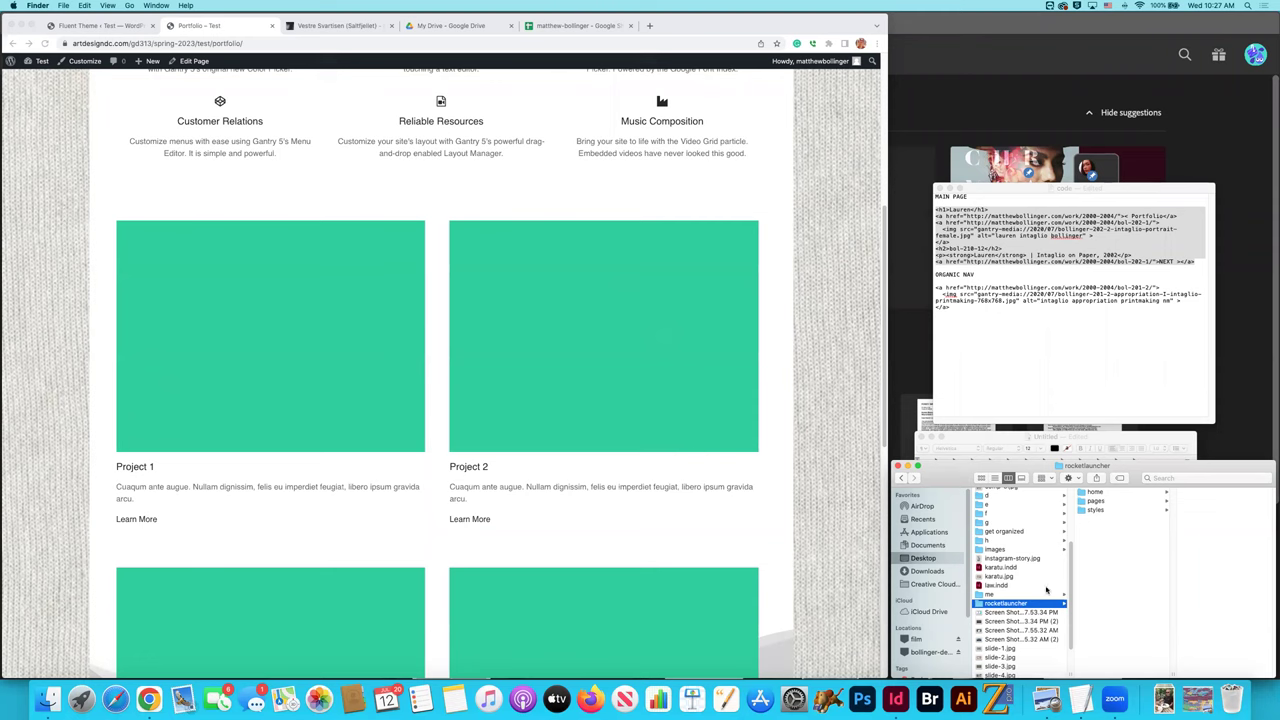
click(1107, 497)
click(1098, 501)
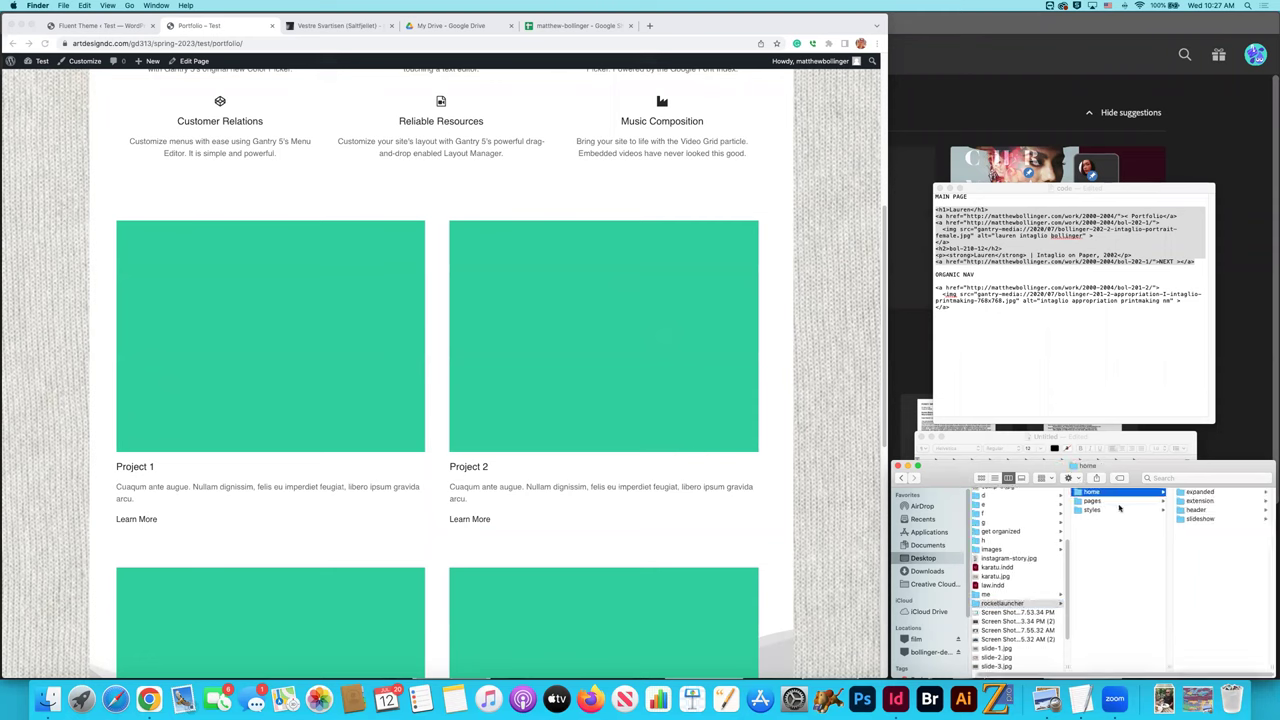
click(1200, 520)
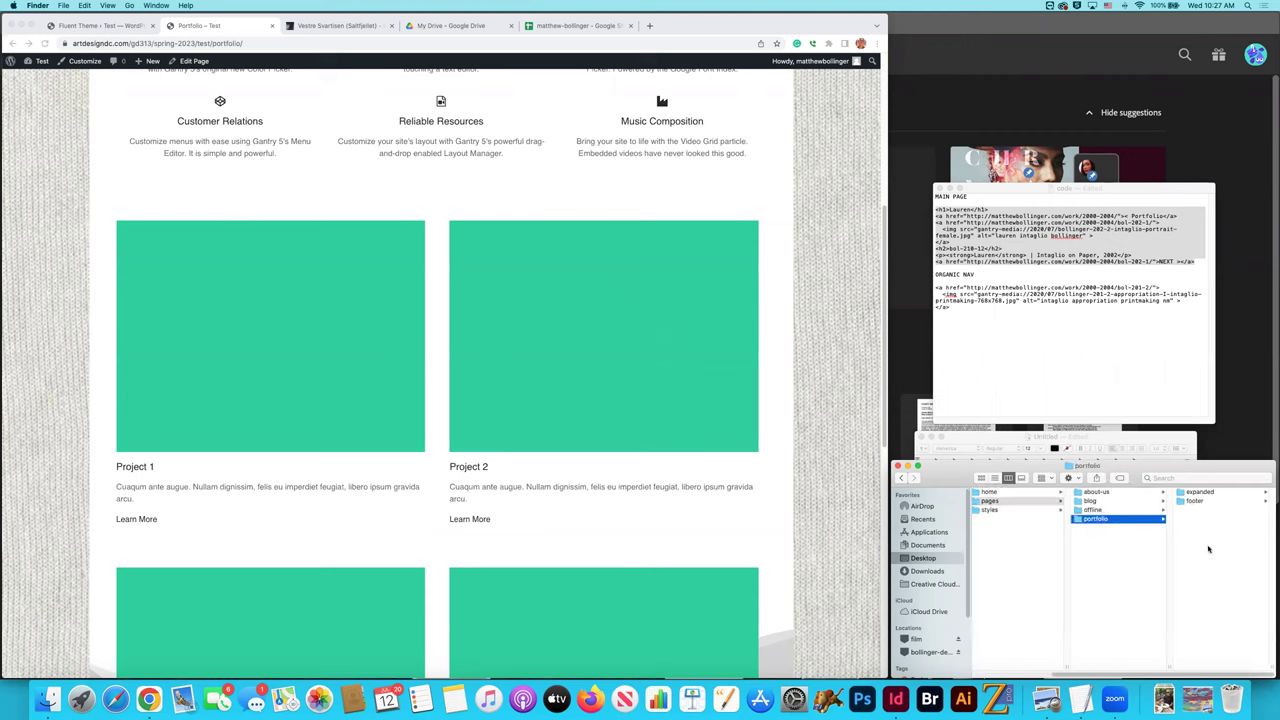
key(Right)
click(1192, 518)
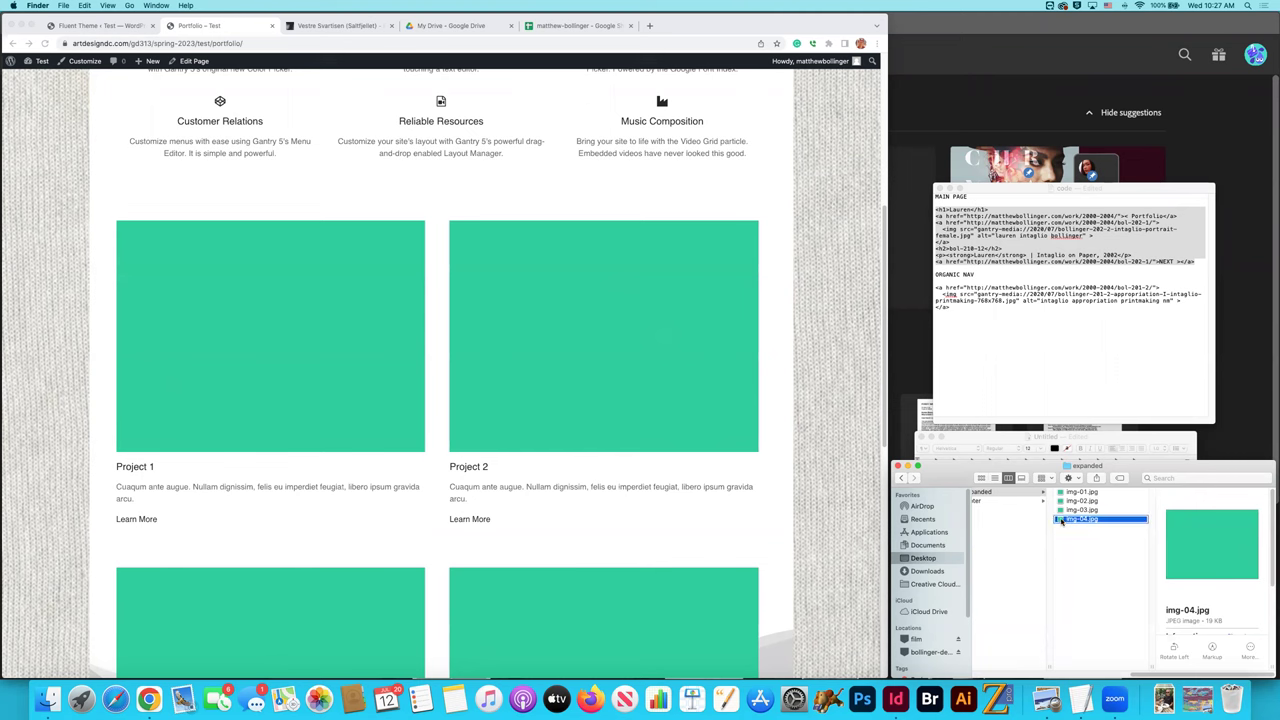
right_click(1062, 520)
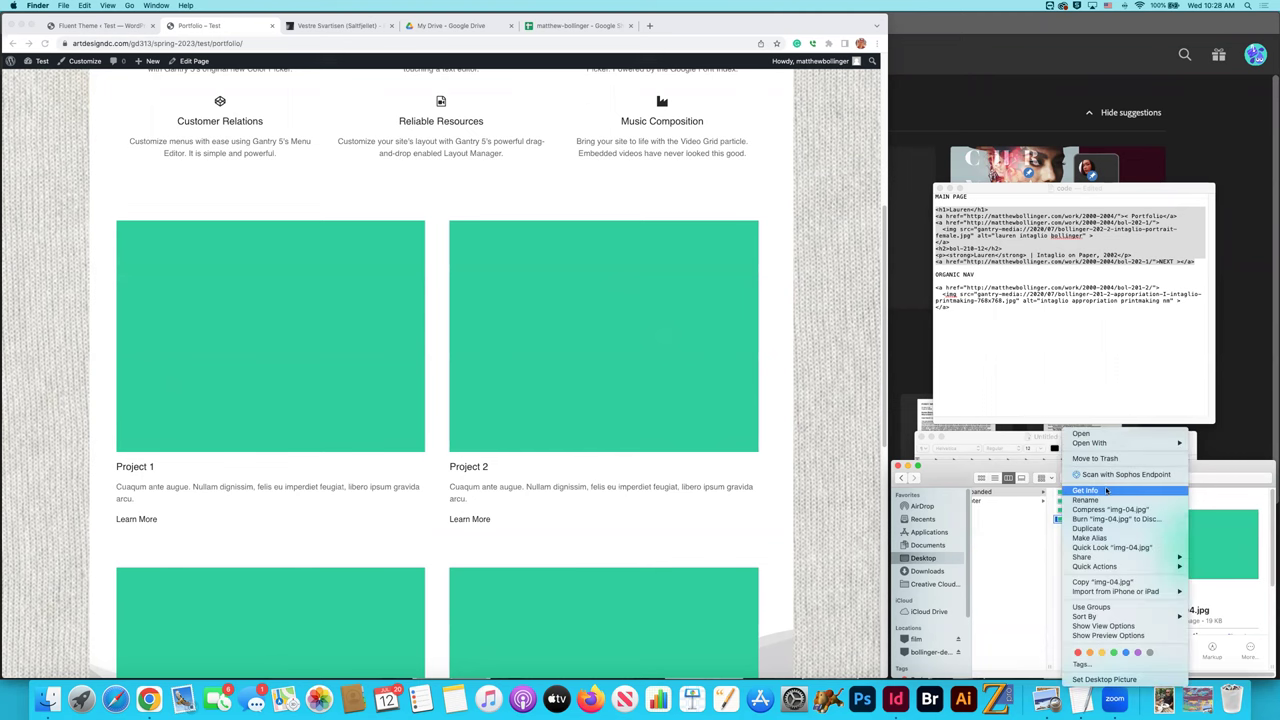
click(1086, 490)
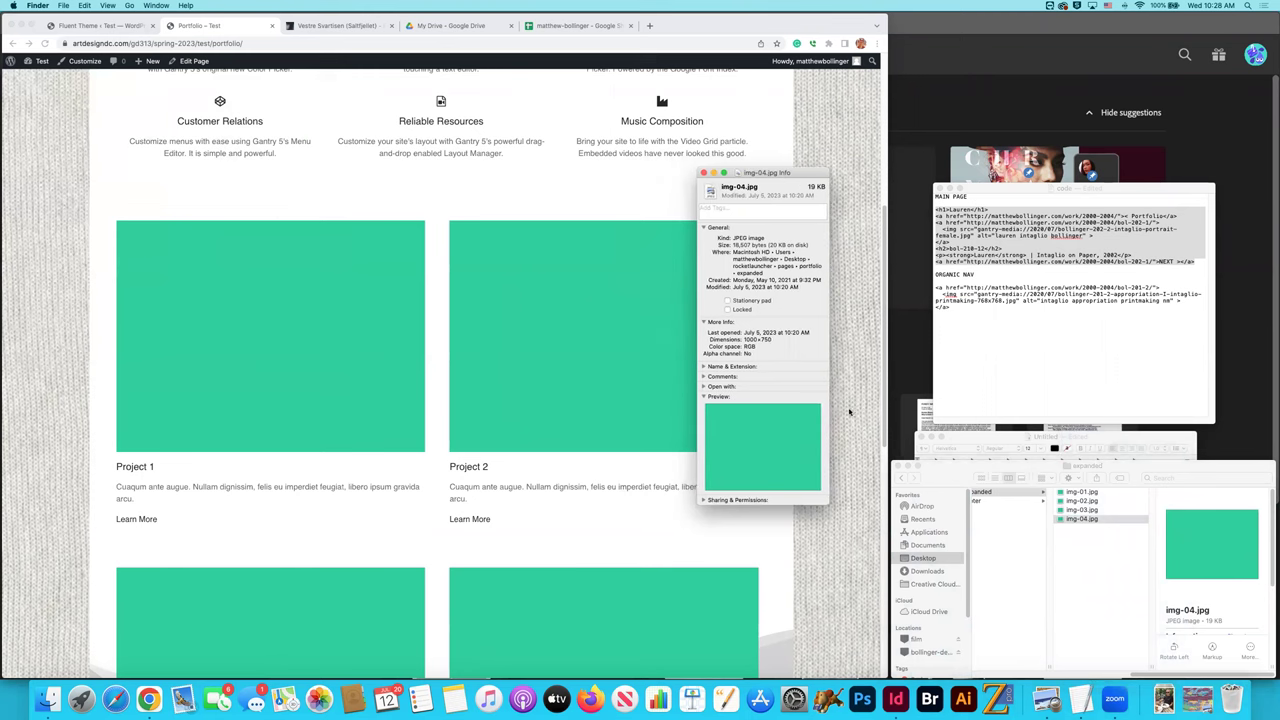
click(621, 351)
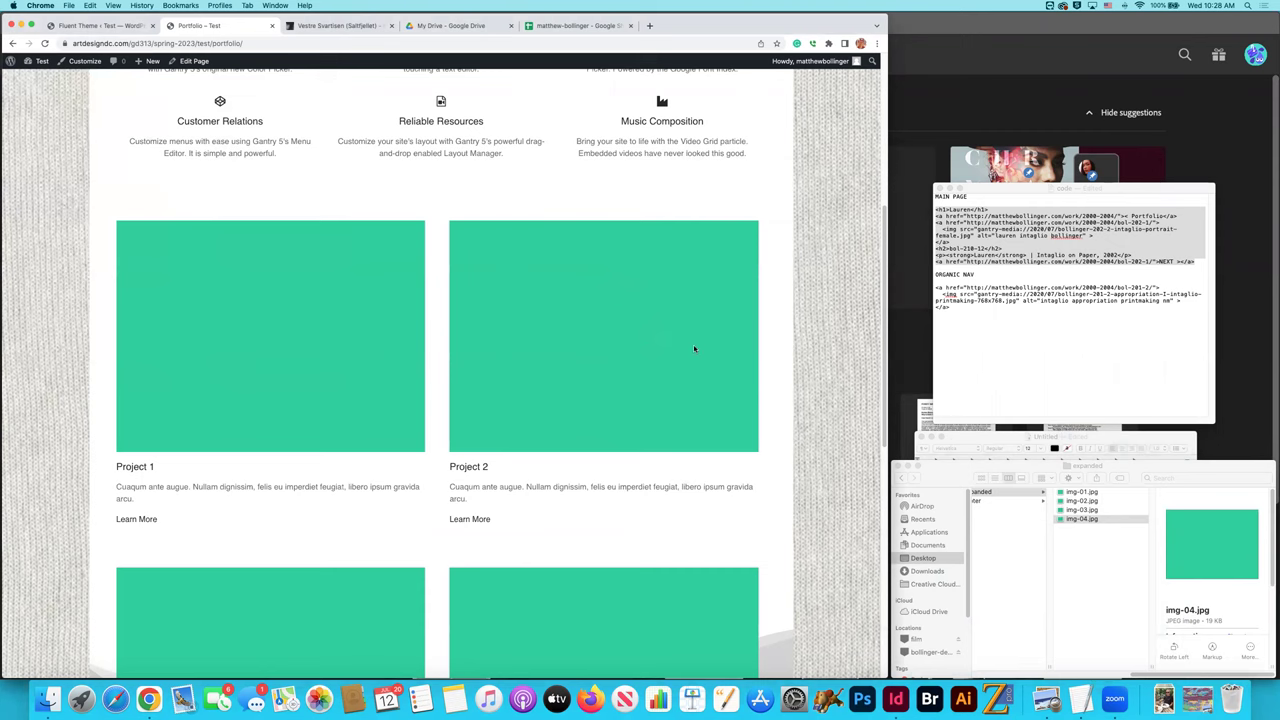
Examine the images available in the WordPress Media Library and compare them with the live Portfolio page.
scroll(694, 348, up, 5)
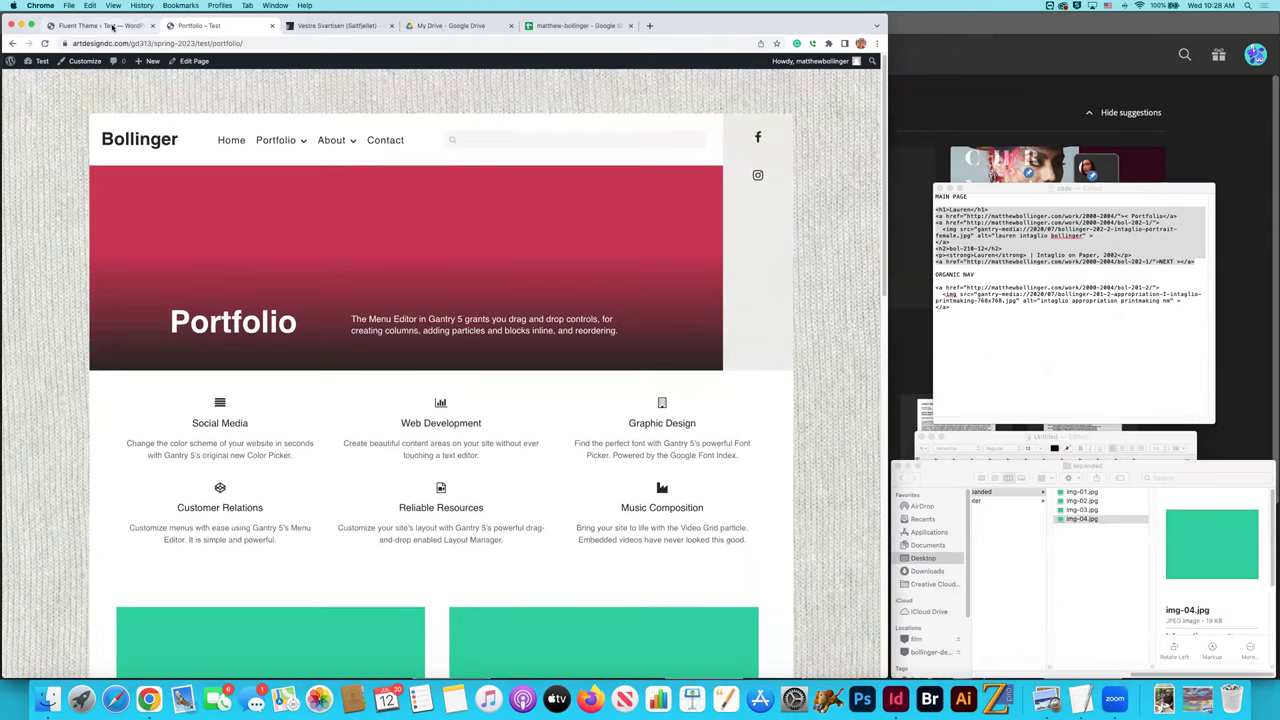
click(112, 26)
mouse_move(37, 148)
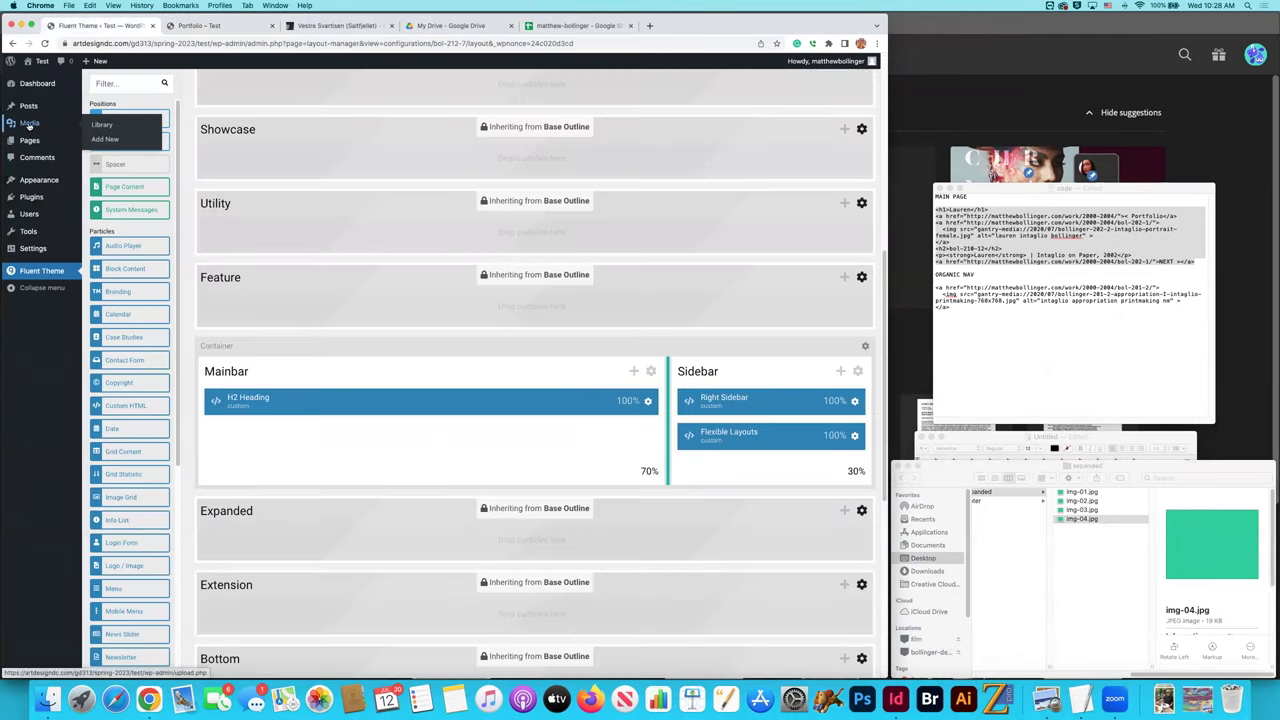
click(29, 126)
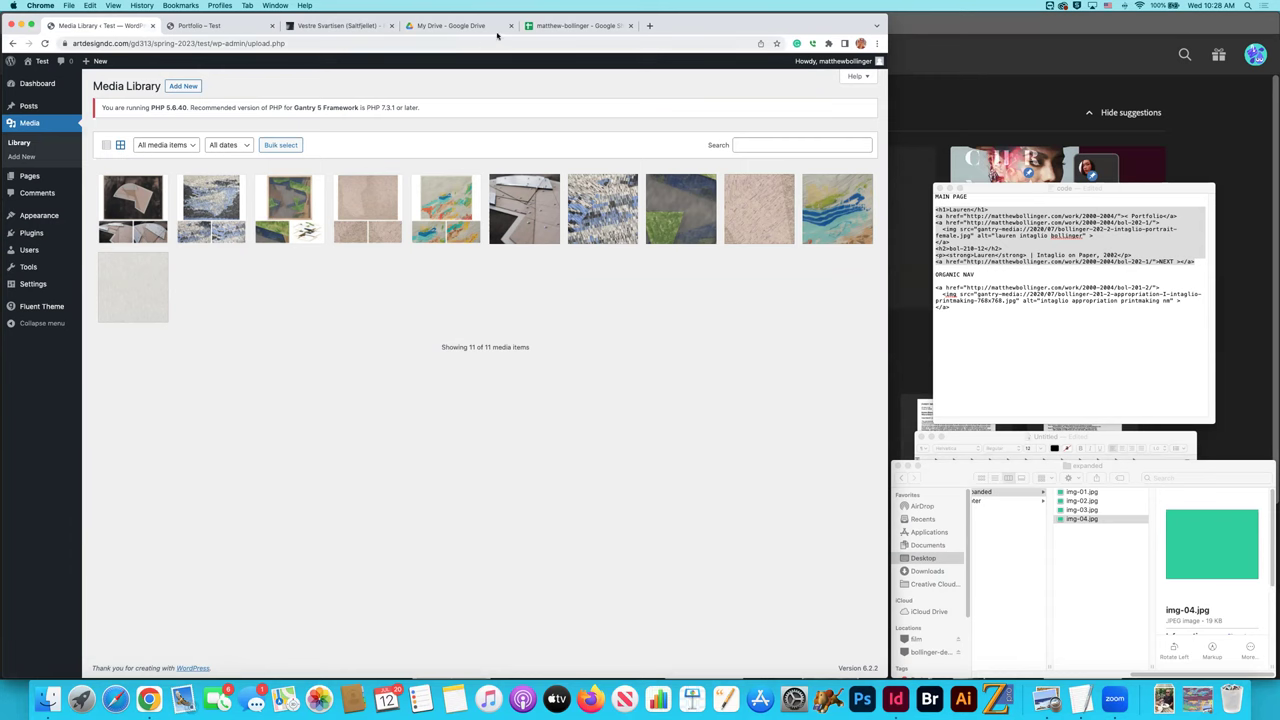
click(225, 27)
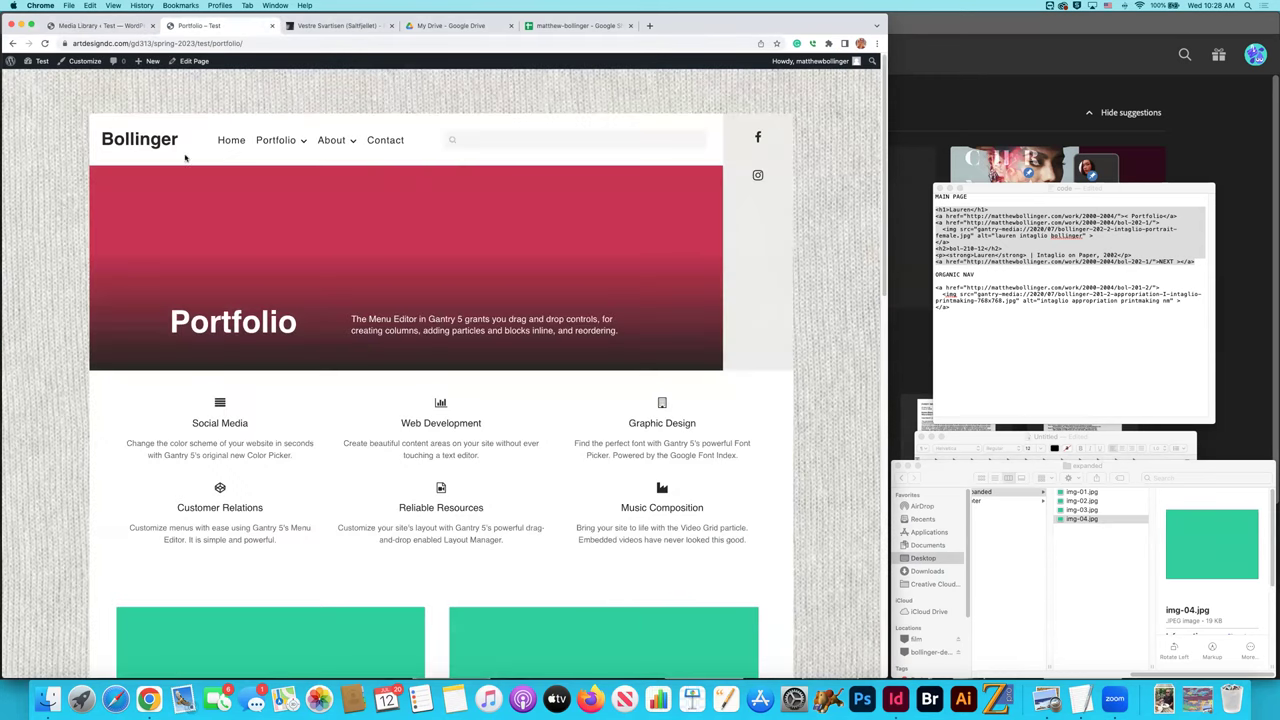
click(130, 26)
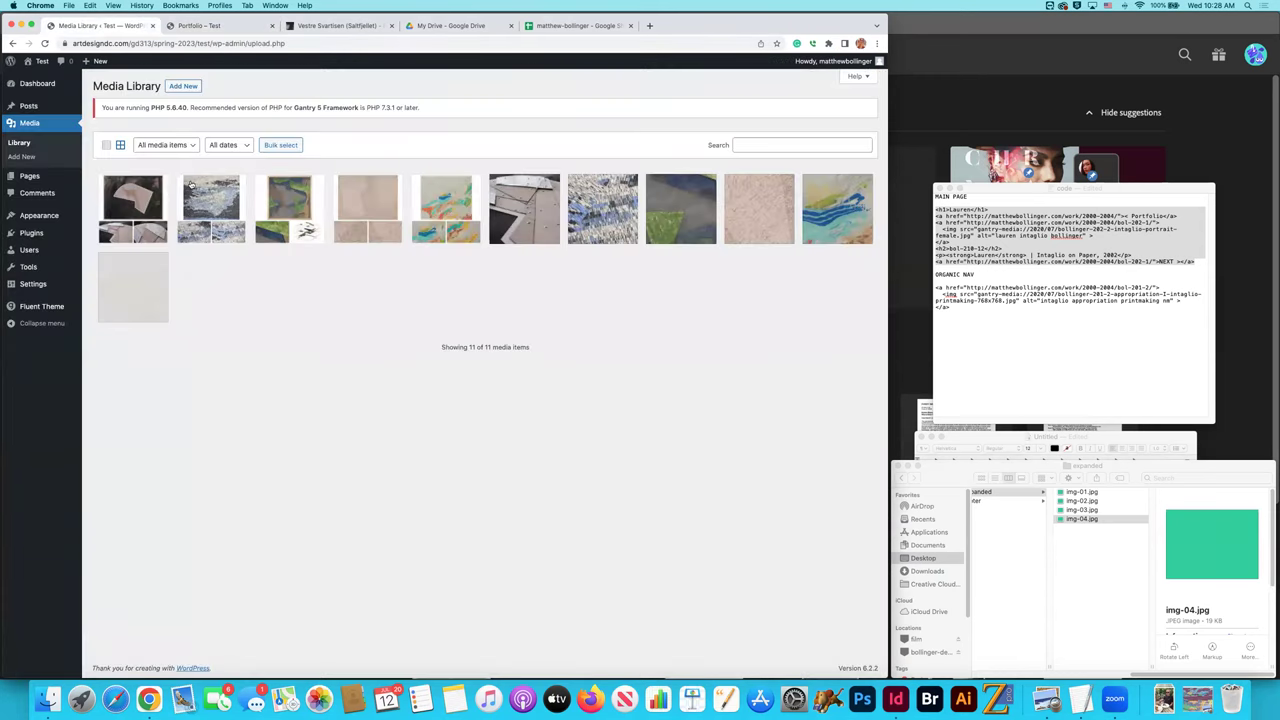
Open the Pages - Portfolio outline in the Fluent theme's Gantry layout manager.
click(36, 306)
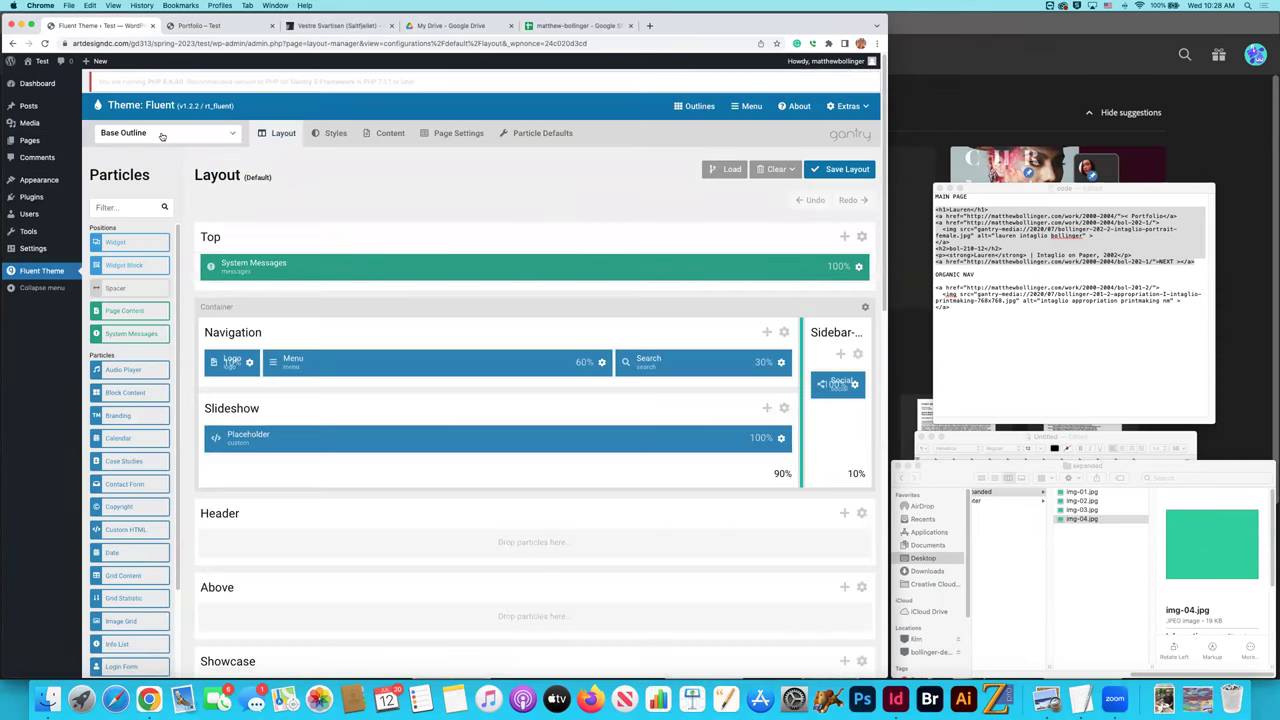
click(162, 135)
scroll(166, 186, down, 8)
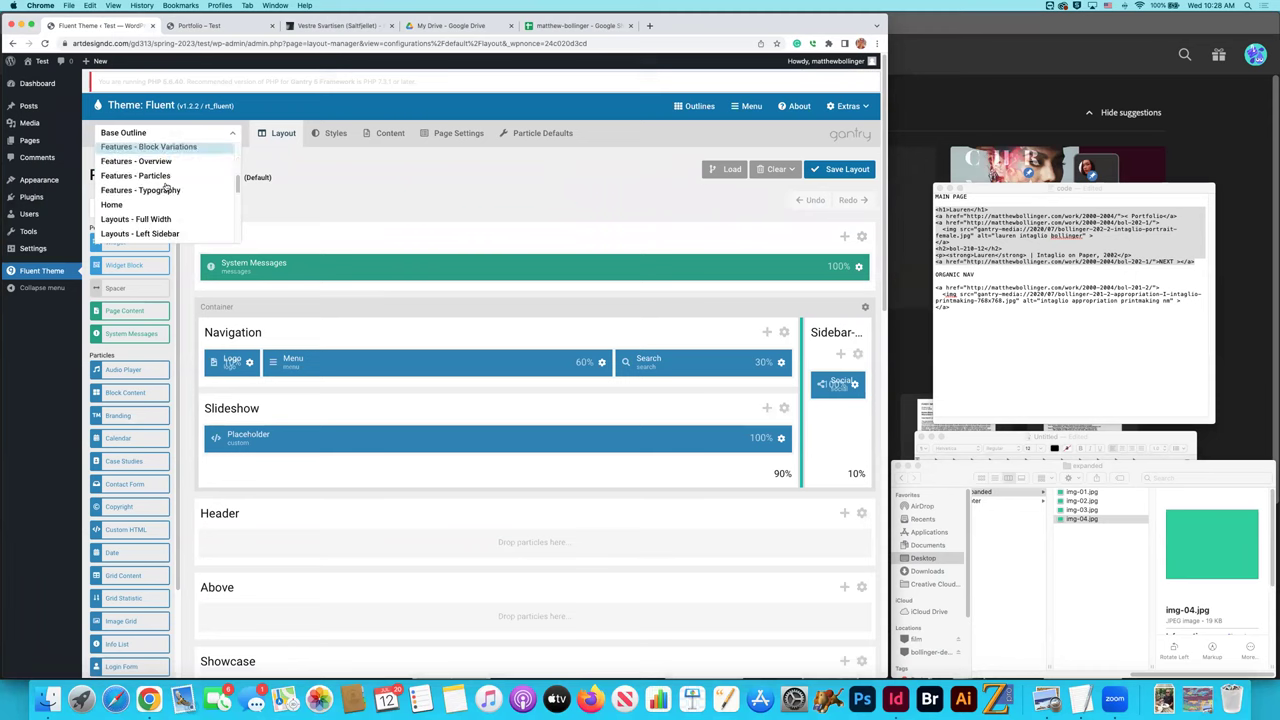
scroll(166, 190, down, 3)
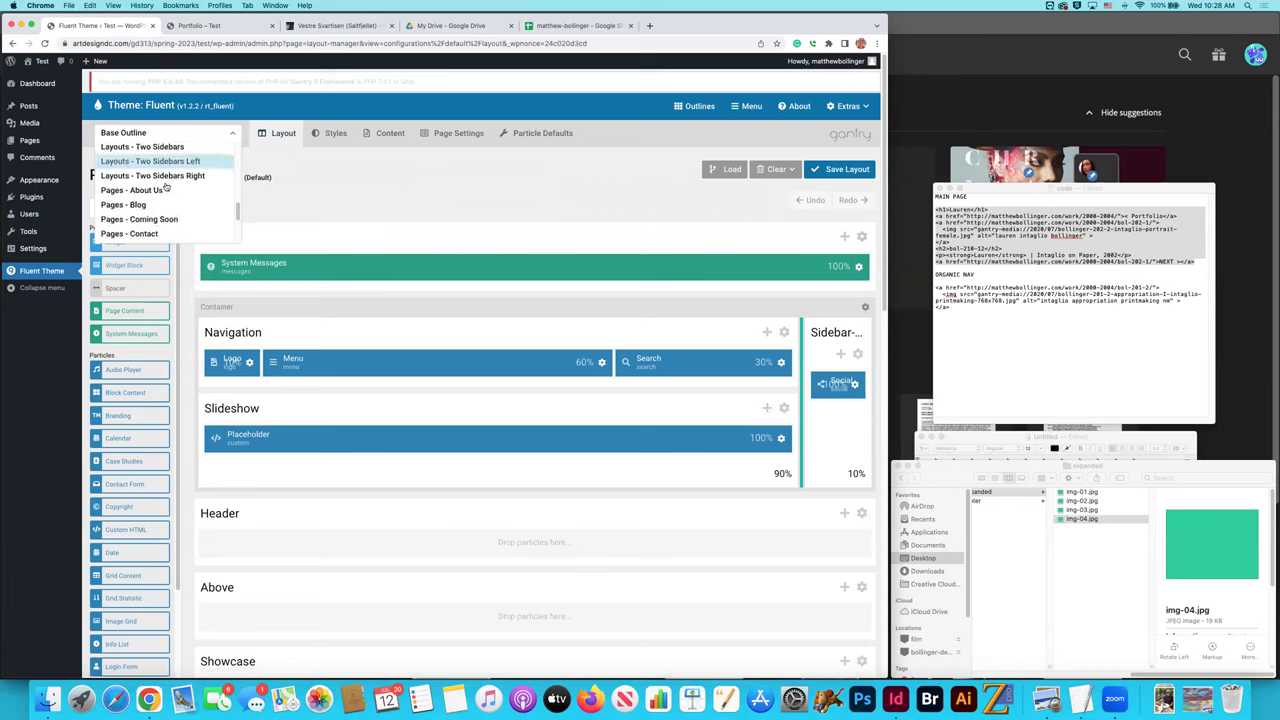
scroll(173, 219, down, 1)
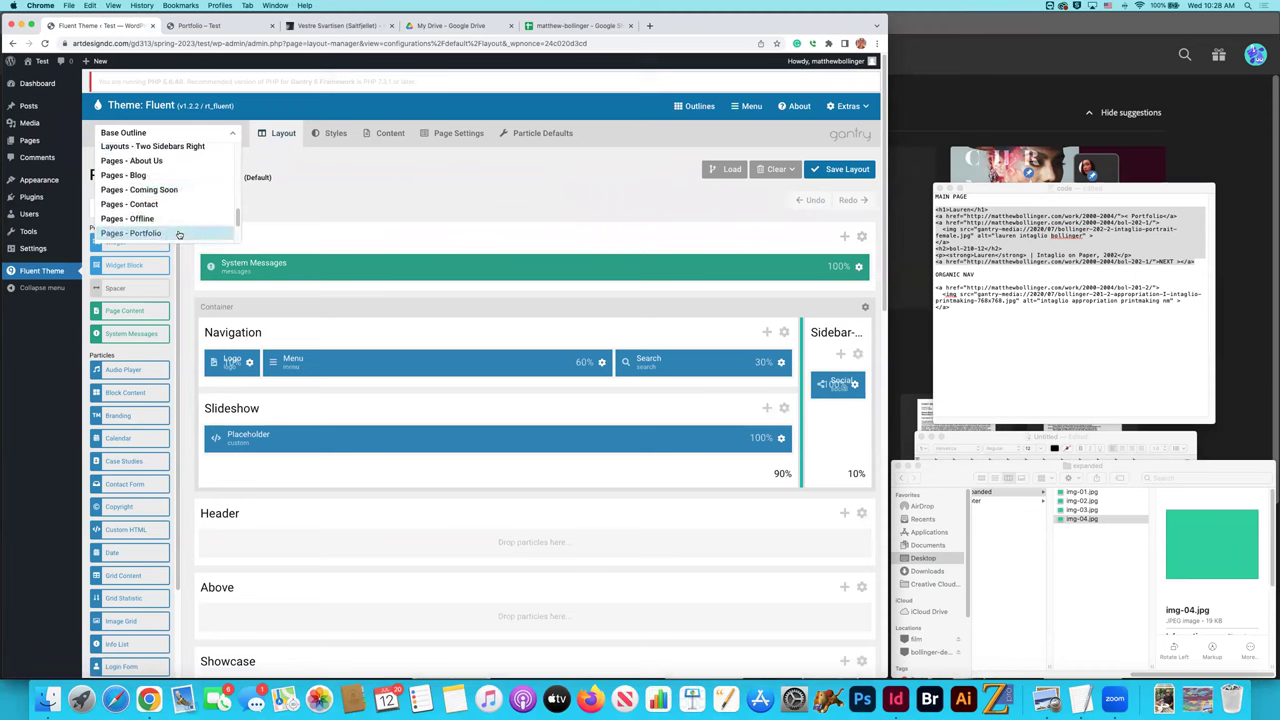
click(172, 236)
Review the Portfolio Info List particle and its Graphic Design item, compare them with the live Portfolio page, and close the settings without applying.
scroll(686, 309, down, 3)
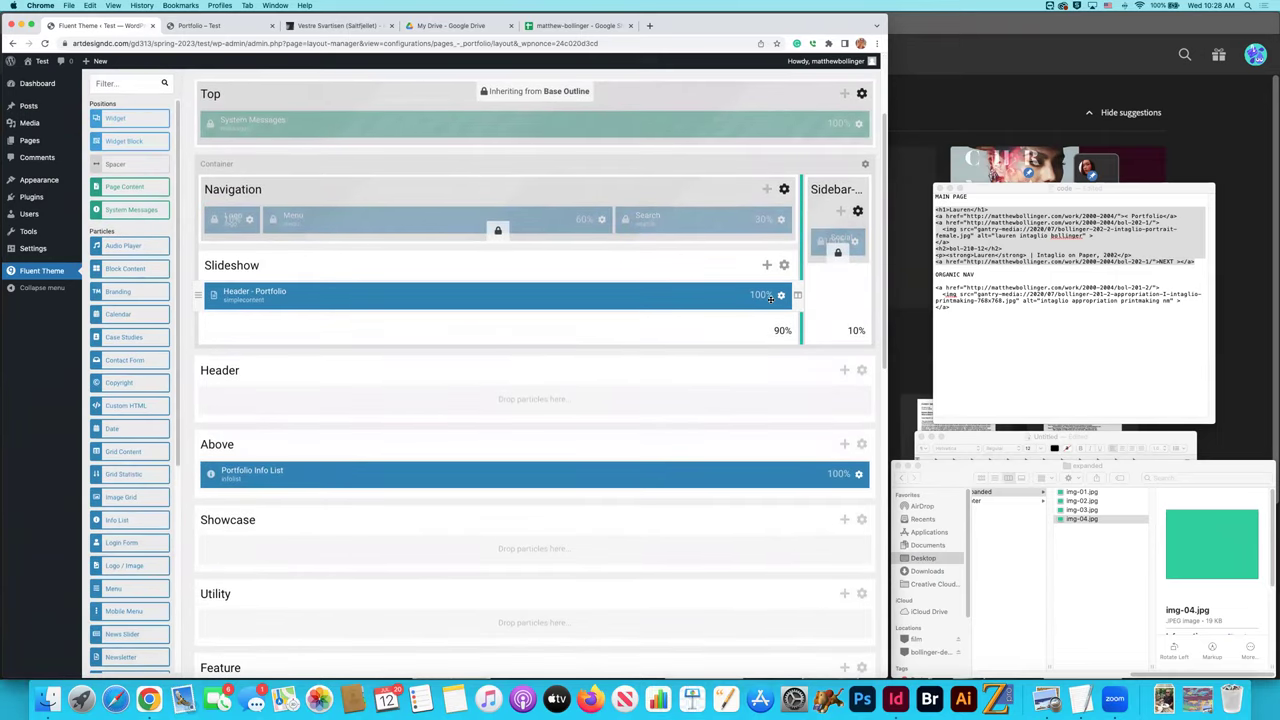
scroll(758, 340, down, 2)
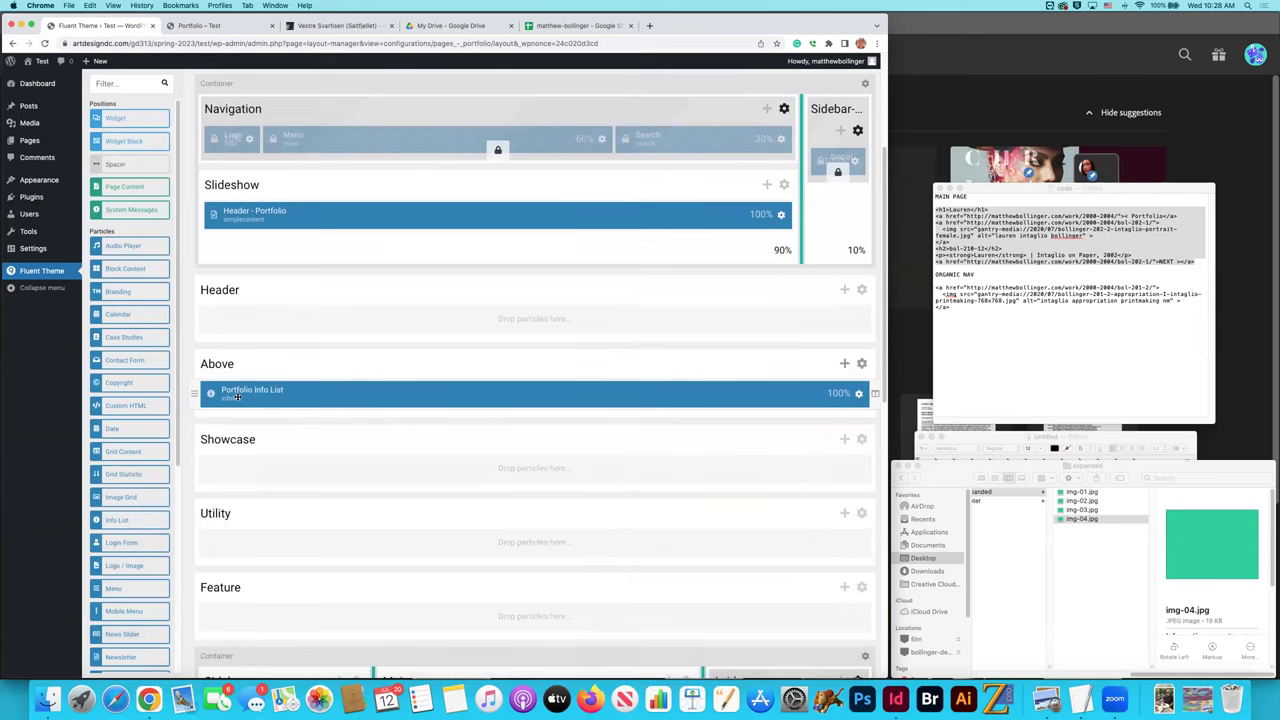
click(858, 393)
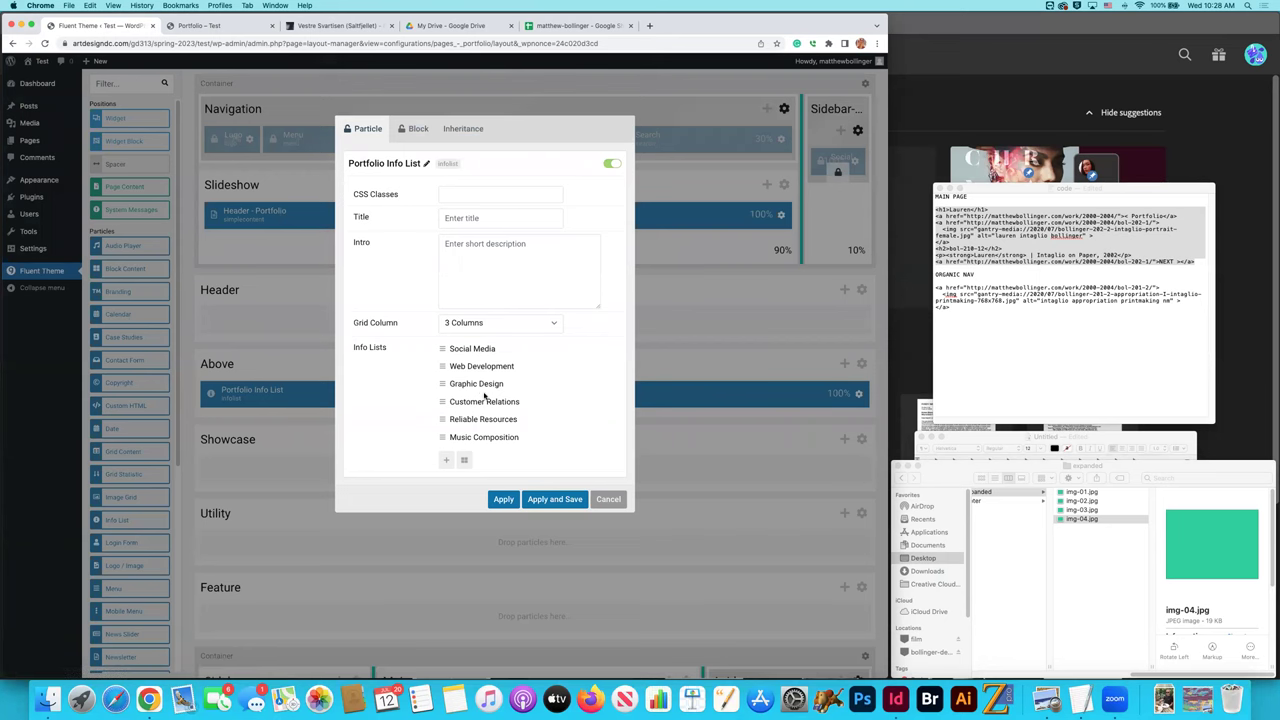
click(543, 384)
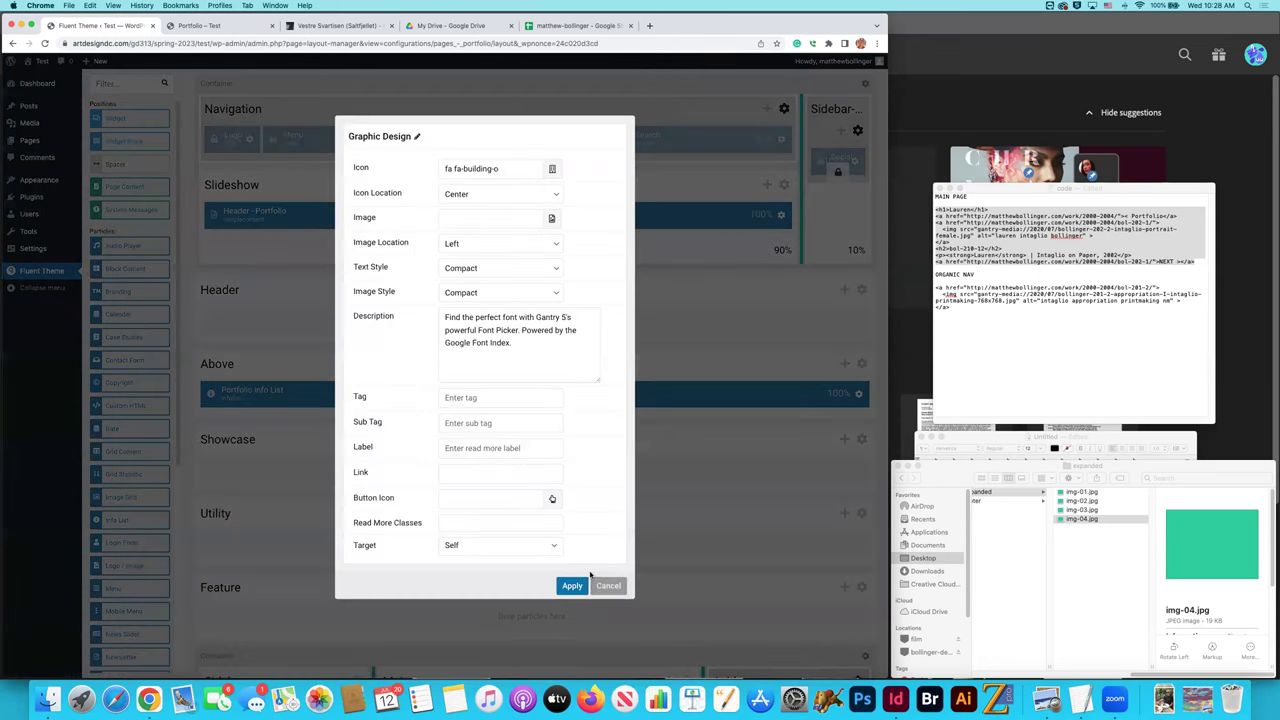
click(604, 586)
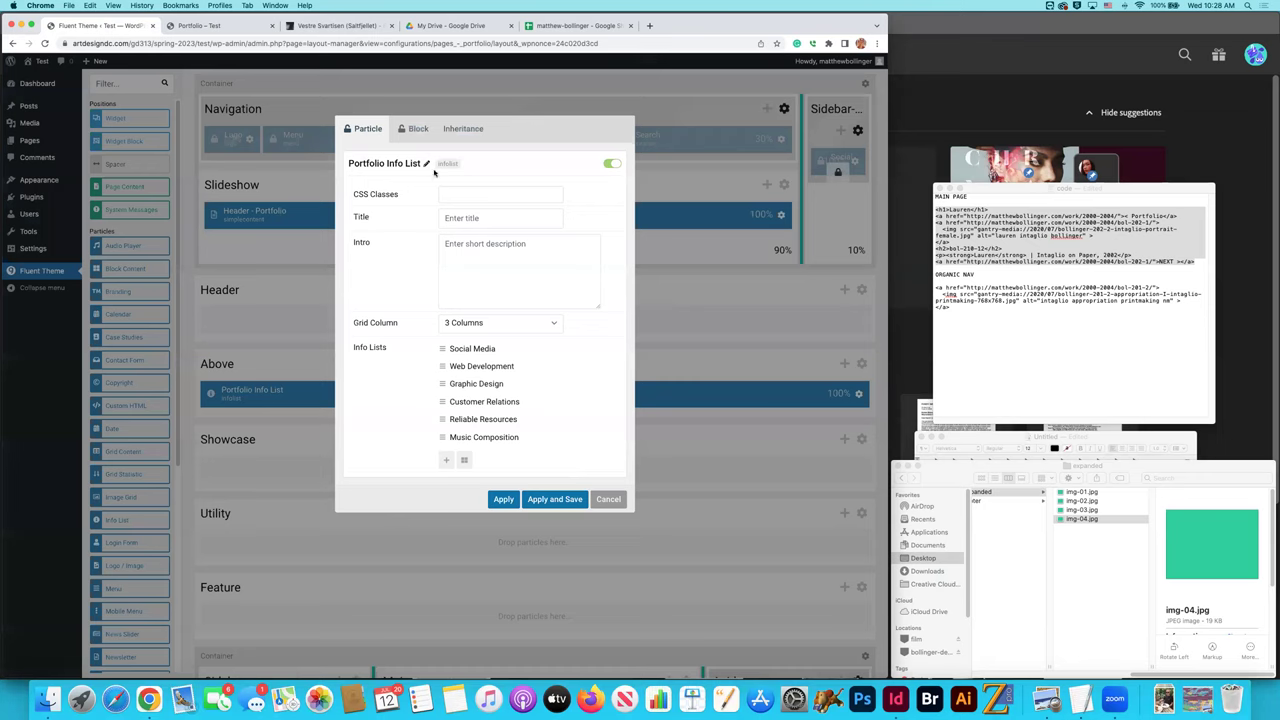
click(210, 25)
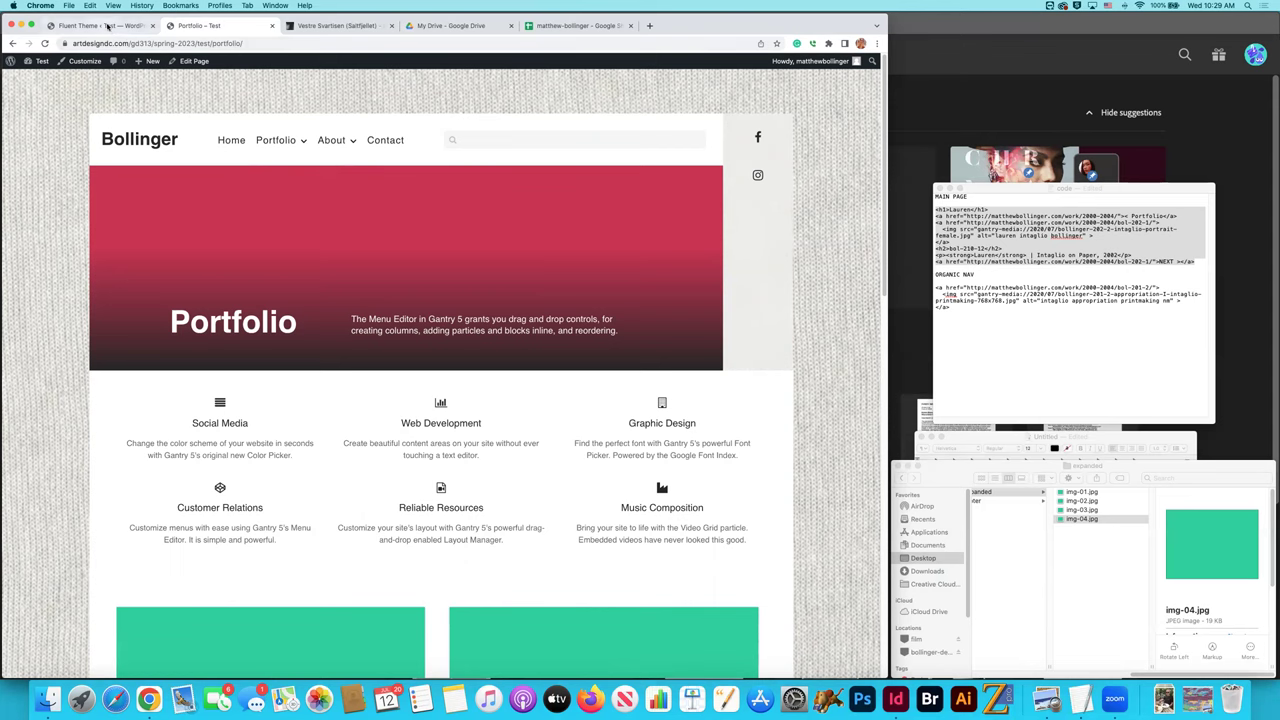
click(108, 27)
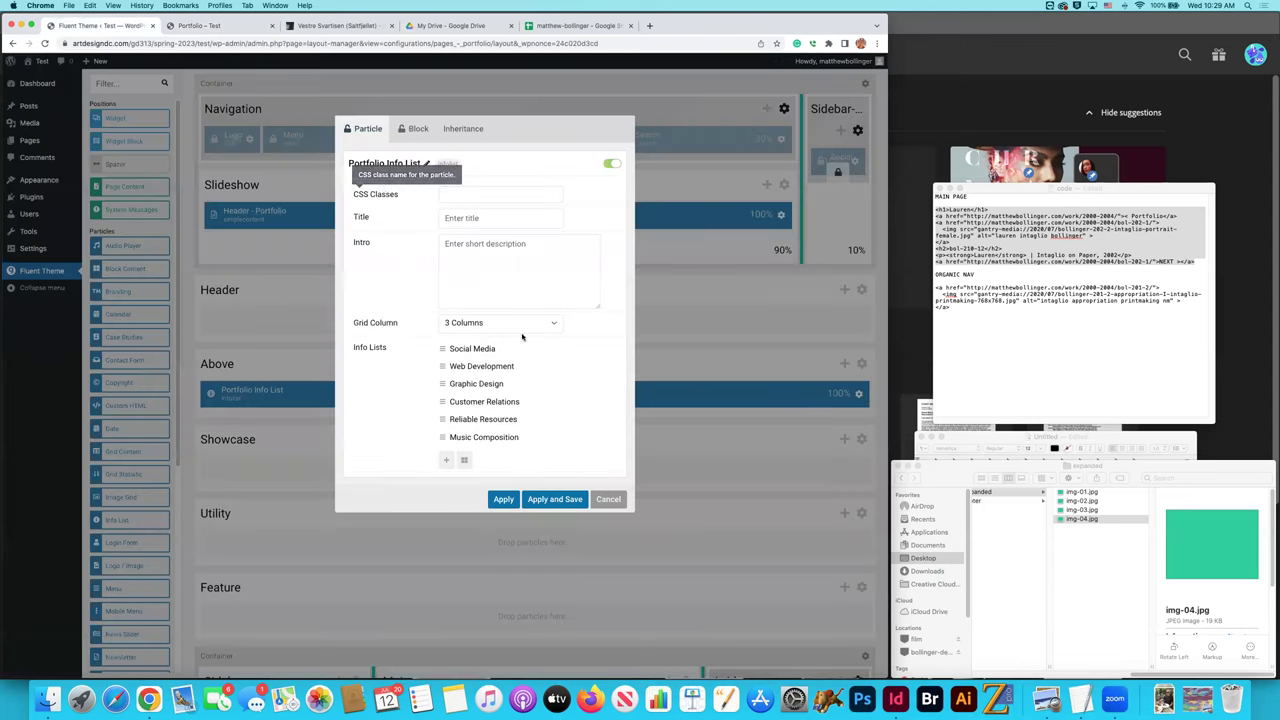
click(605, 499)
Browse the 2023 media folder for Project 1's image in Portfolio Info List 2, cancel, and examine the live page's project placeholders.
scroll(611, 494, down, 5)
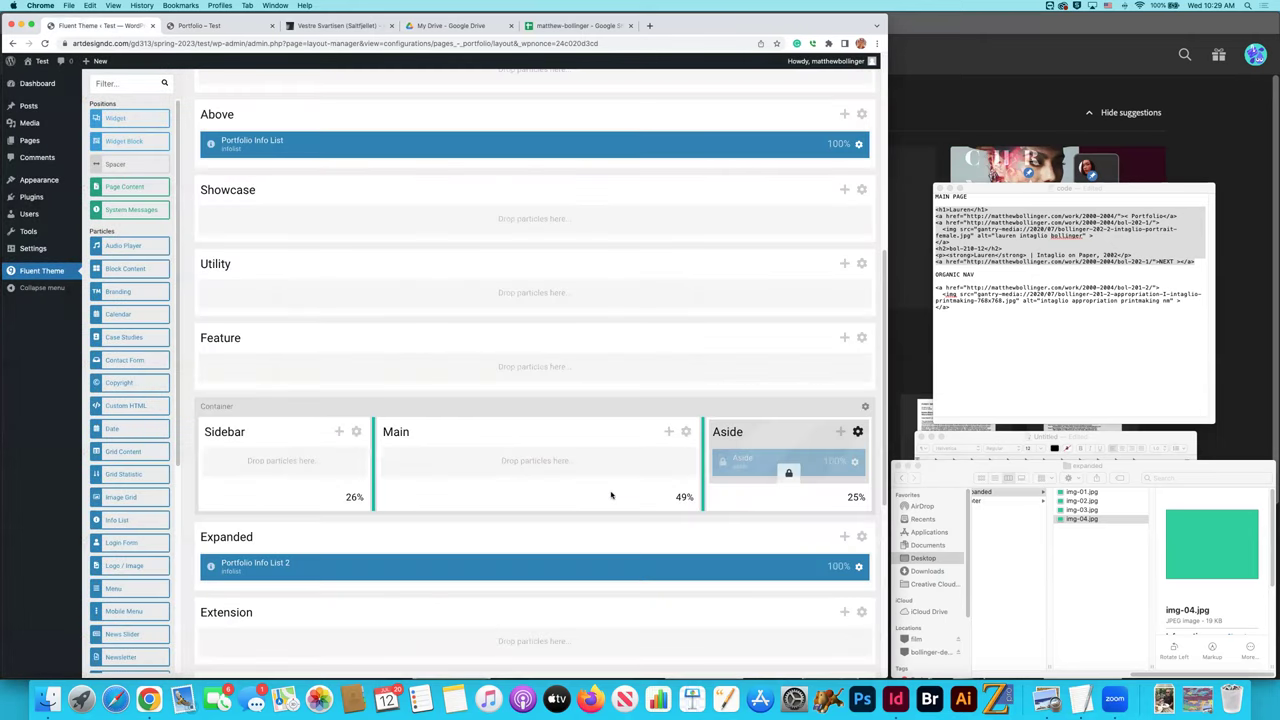
scroll(575, 494, down, 1)
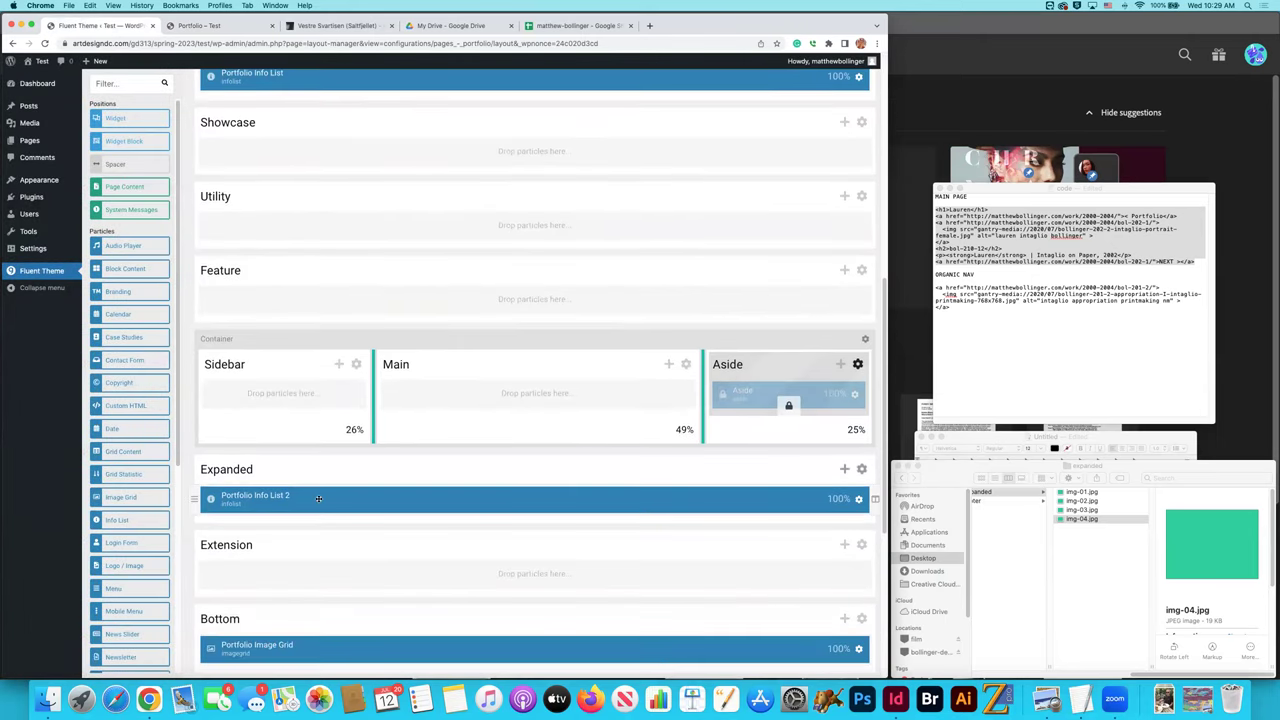
click(857, 499)
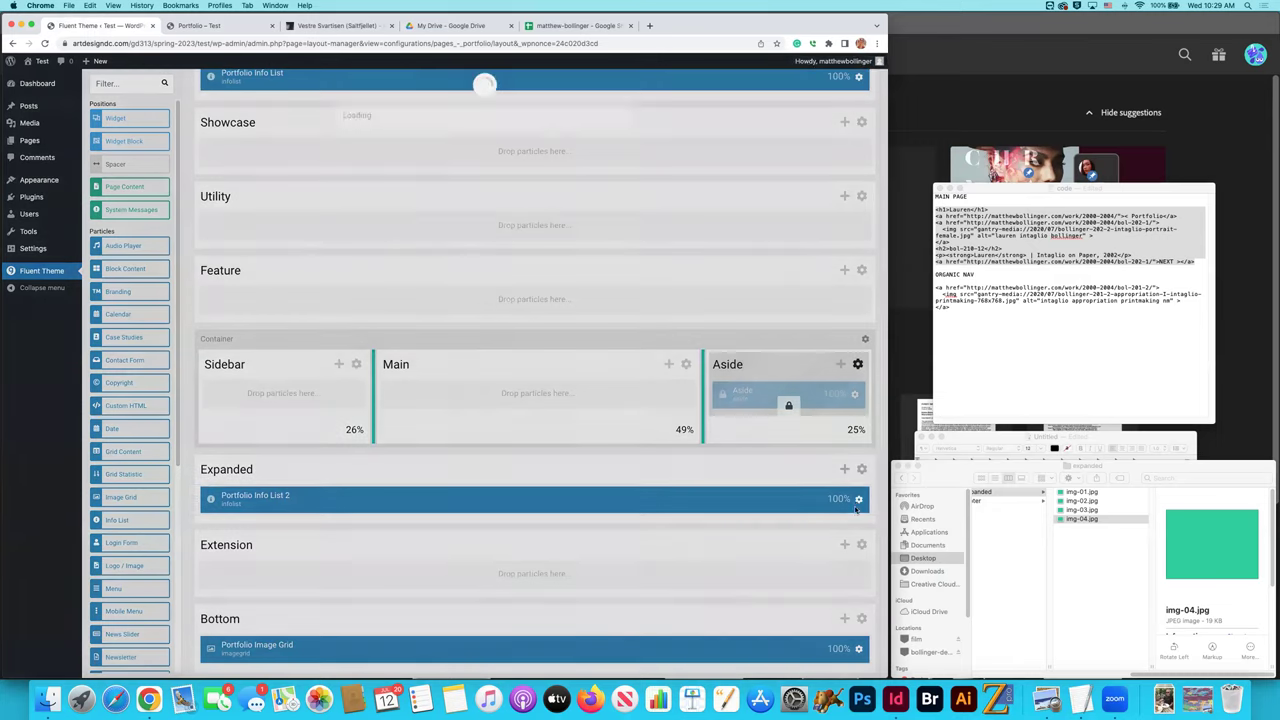
click(472, 349)
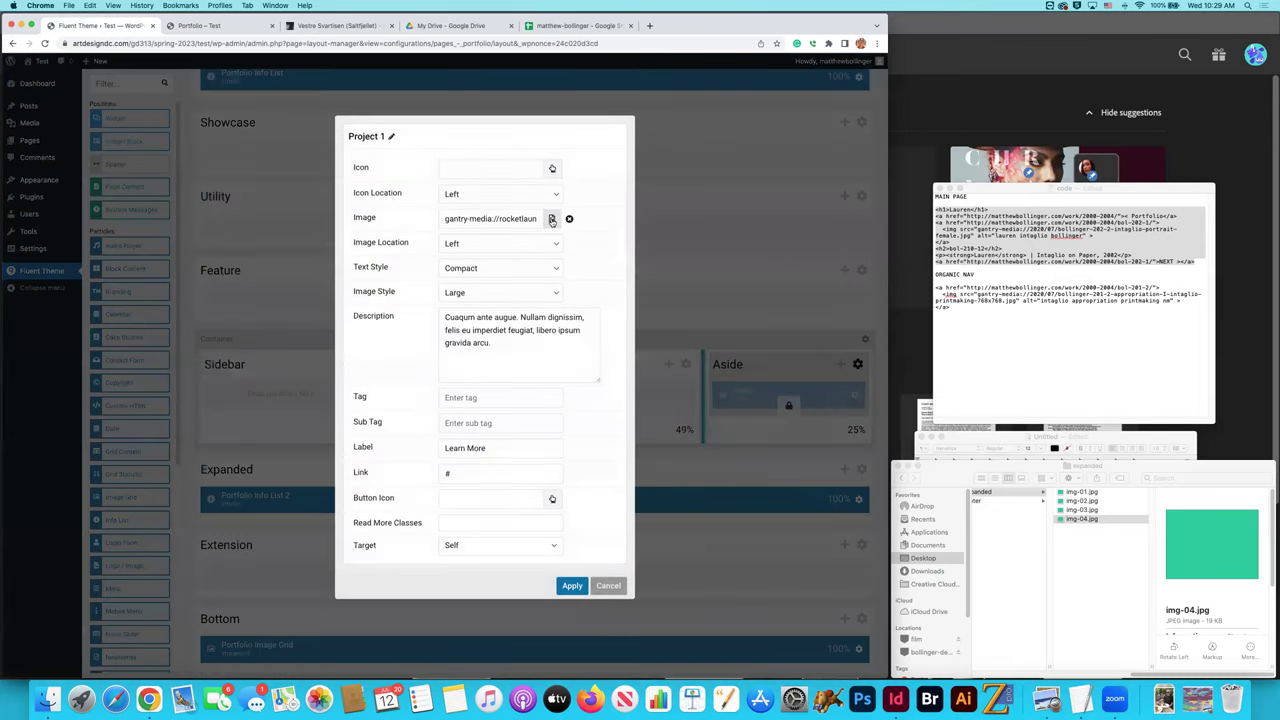
click(551, 219)
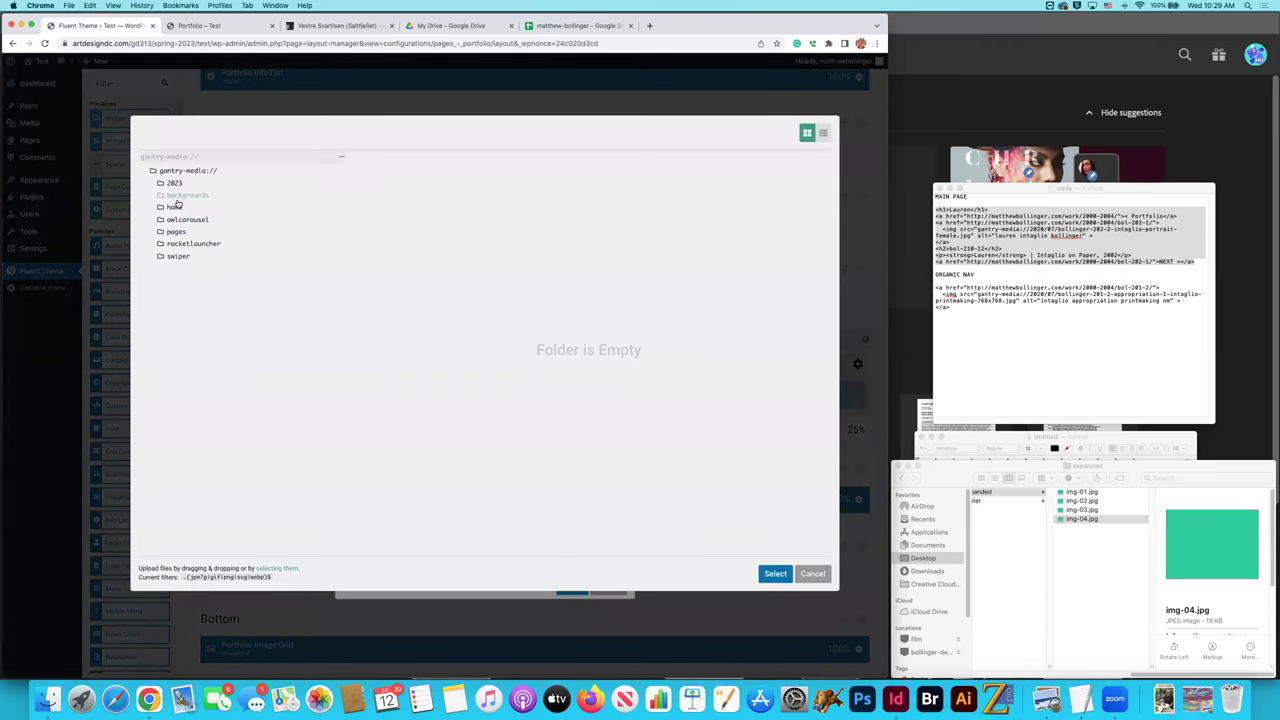
click(175, 184)
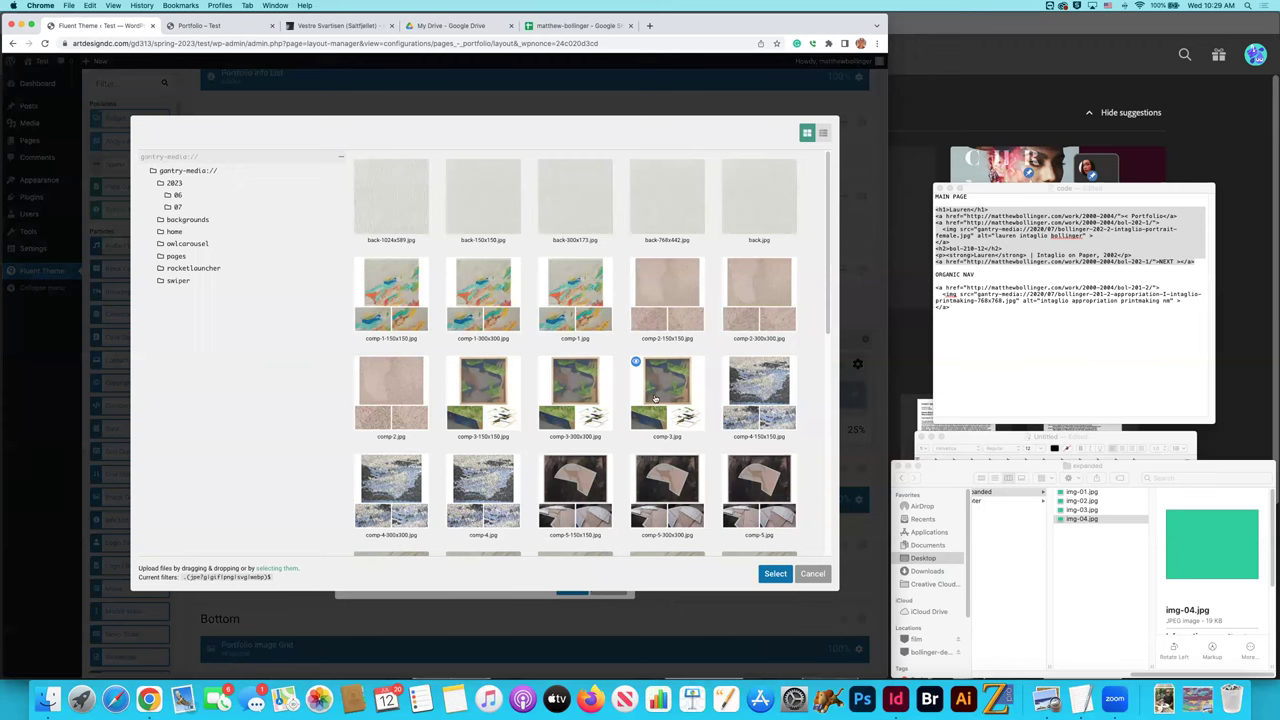
scroll(655, 399, down, 5)
scroll(655, 399, down, 1)
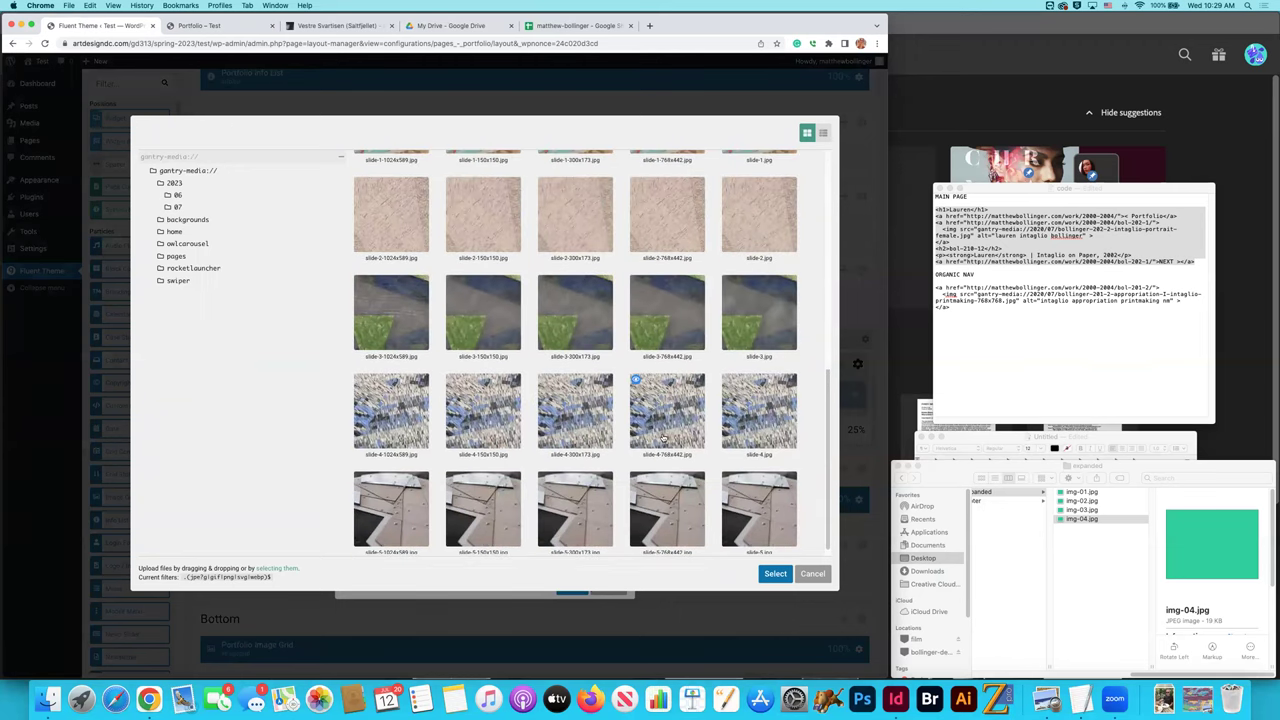
scroll(655, 399, up, 6)
click(813, 574)
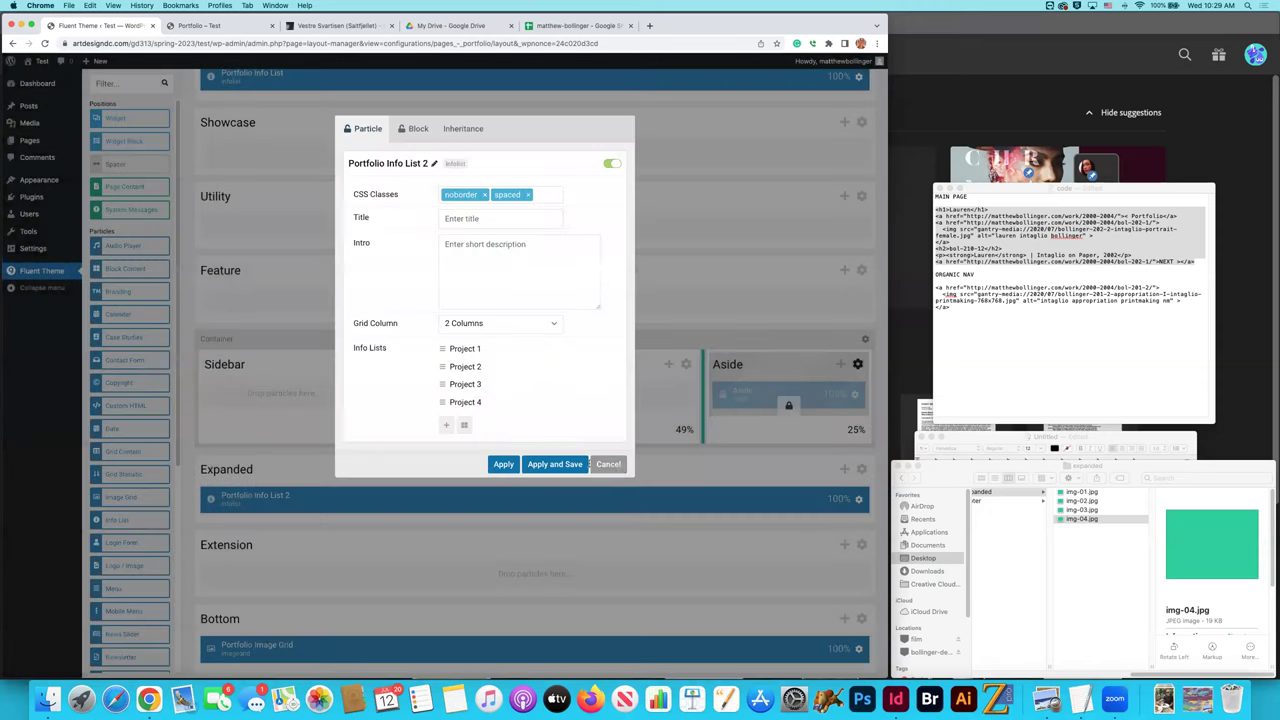
click(608, 461)
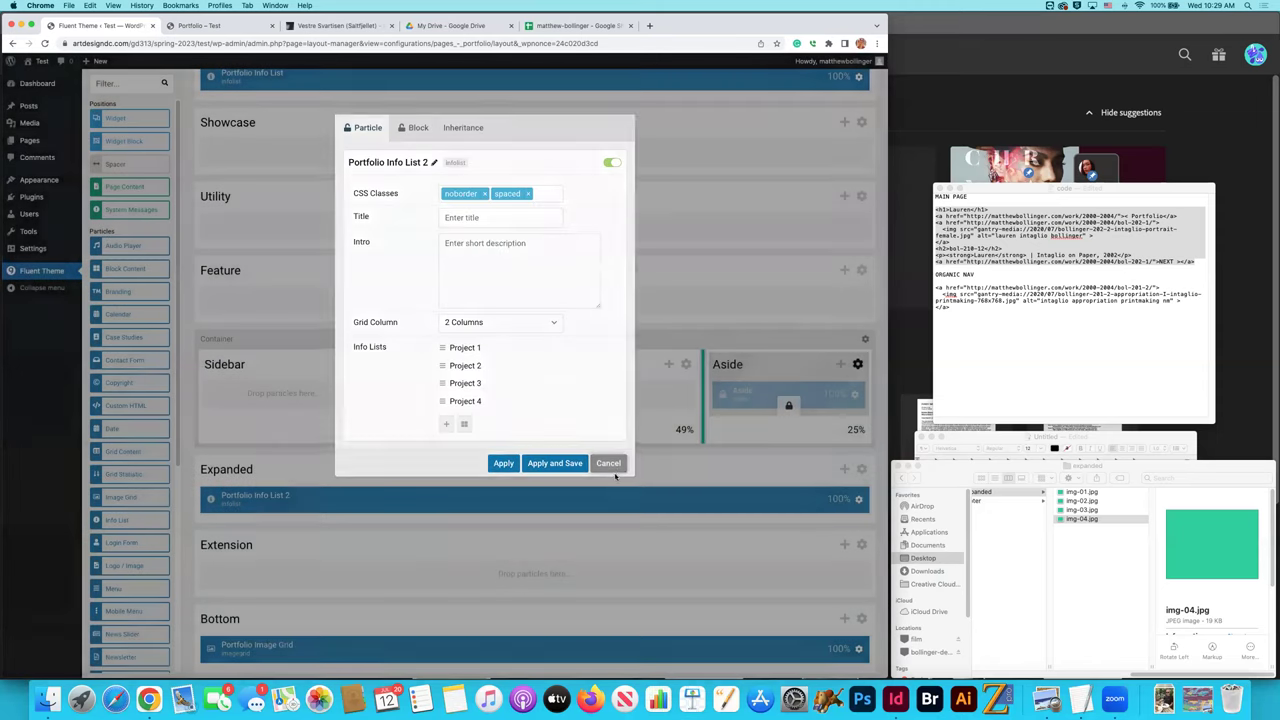
click(198, 26)
scroll(666, 390, down, 5)
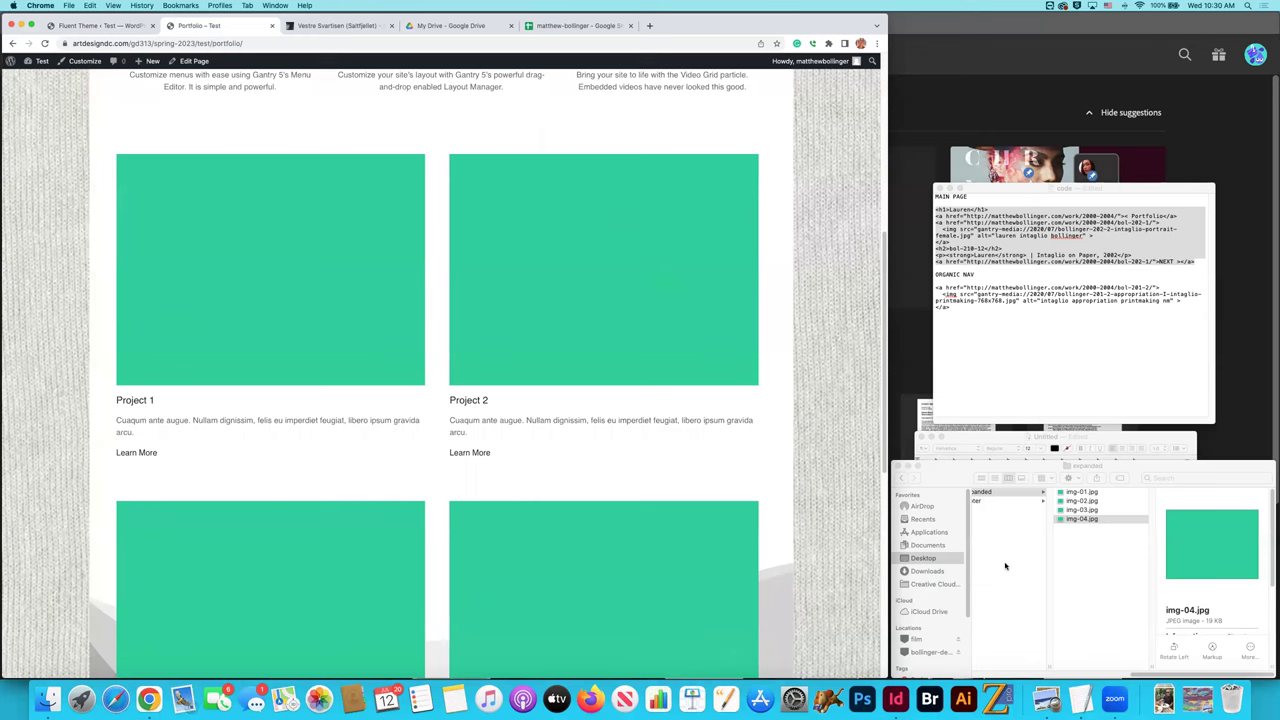
Switch to Adobe Bridge and open bollinger-design > 1_art-design > 2022 > bol-222-3-vestre-svartisen > documentation.
click(929, 698)
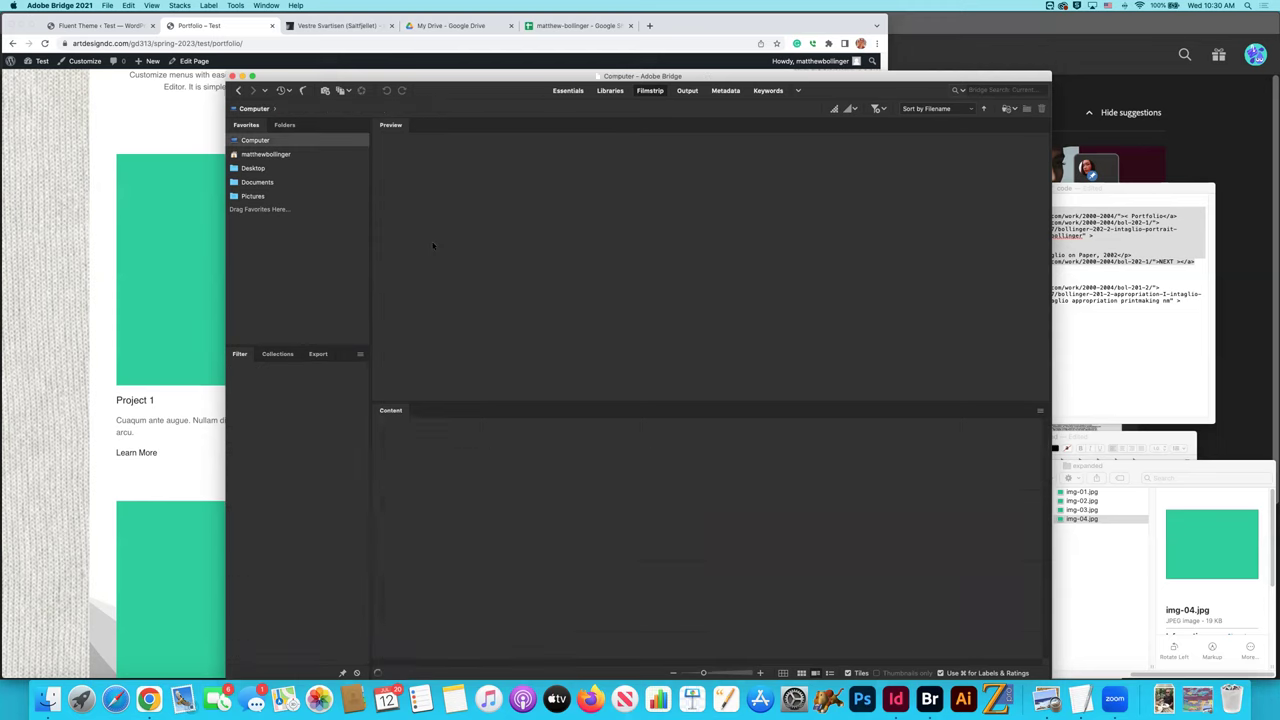
double_click(447, 450)
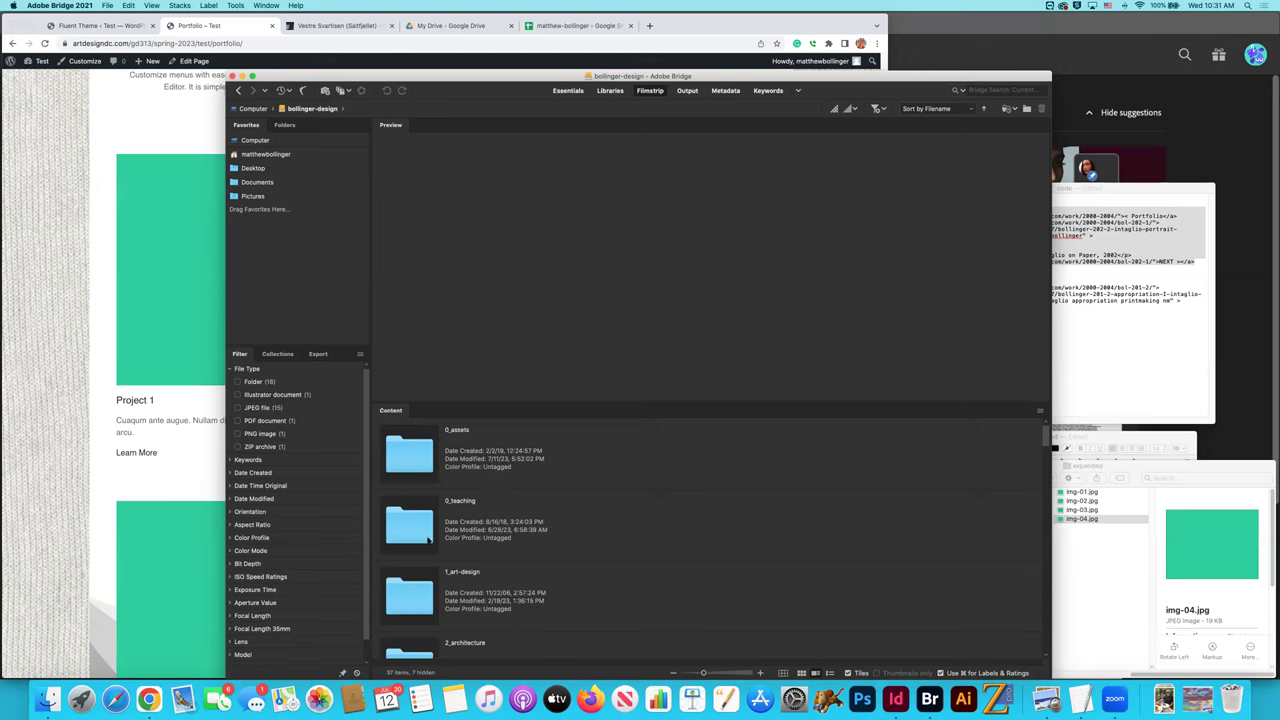
double_click(428, 572)
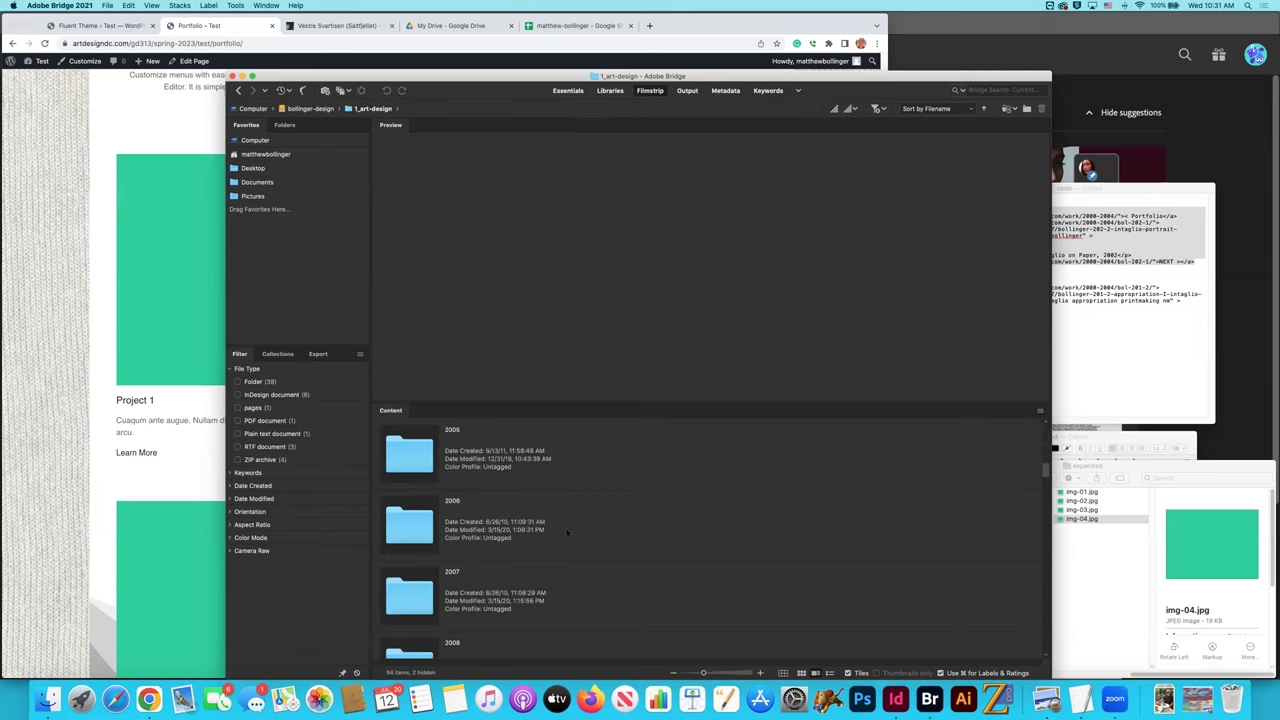
scroll(530, 527, down, 15)
double_click(419, 529)
scroll(578, 562, down, 6)
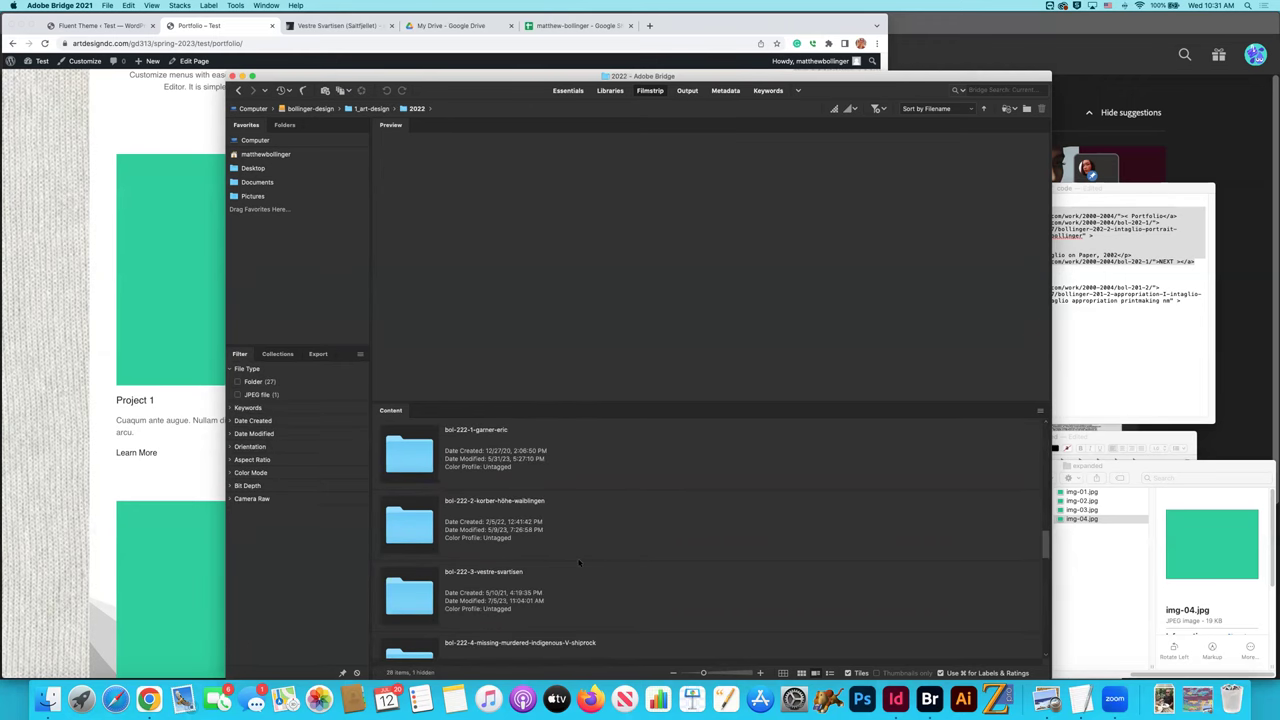
scroll(578, 562, down, 2)
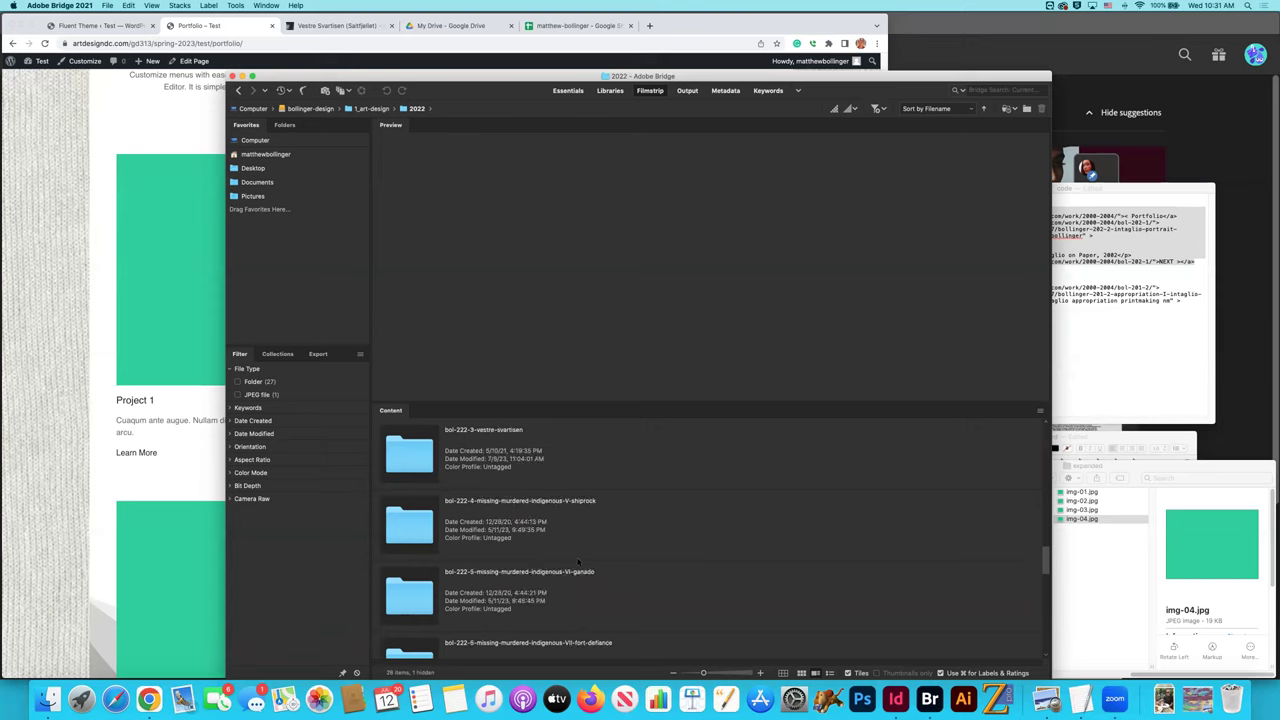
double_click(426, 527)
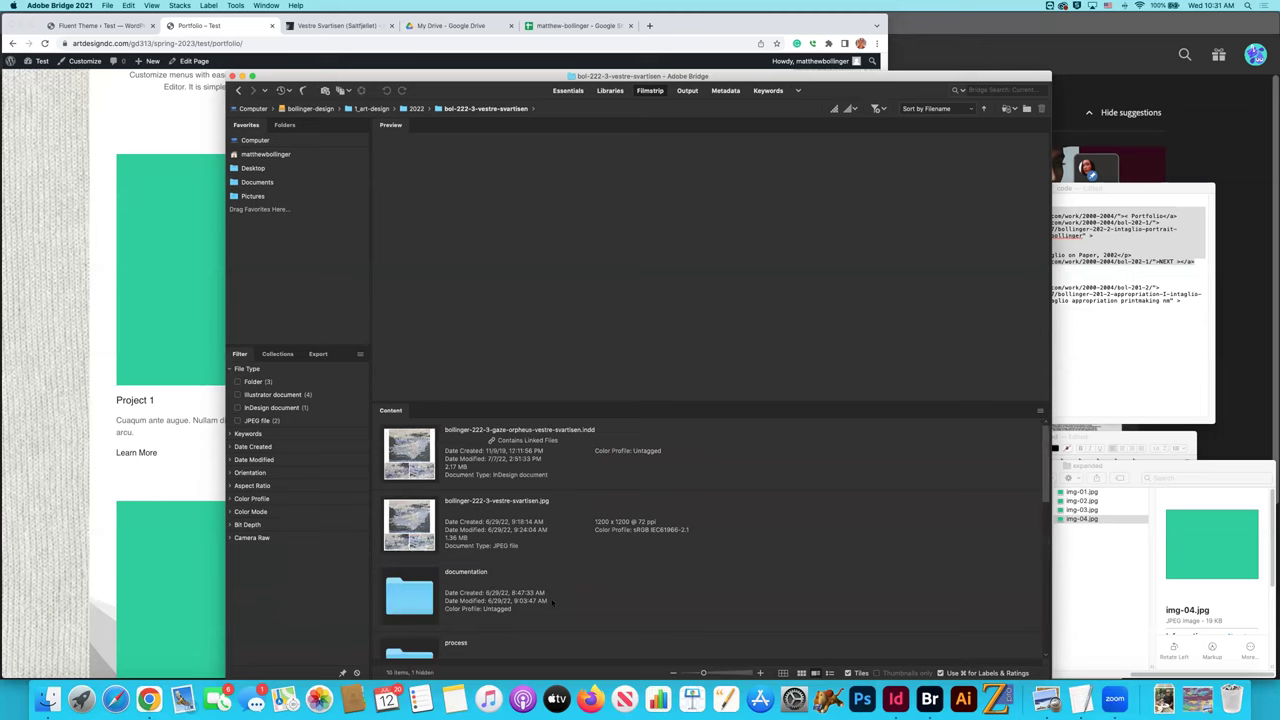
double_click(555, 598)
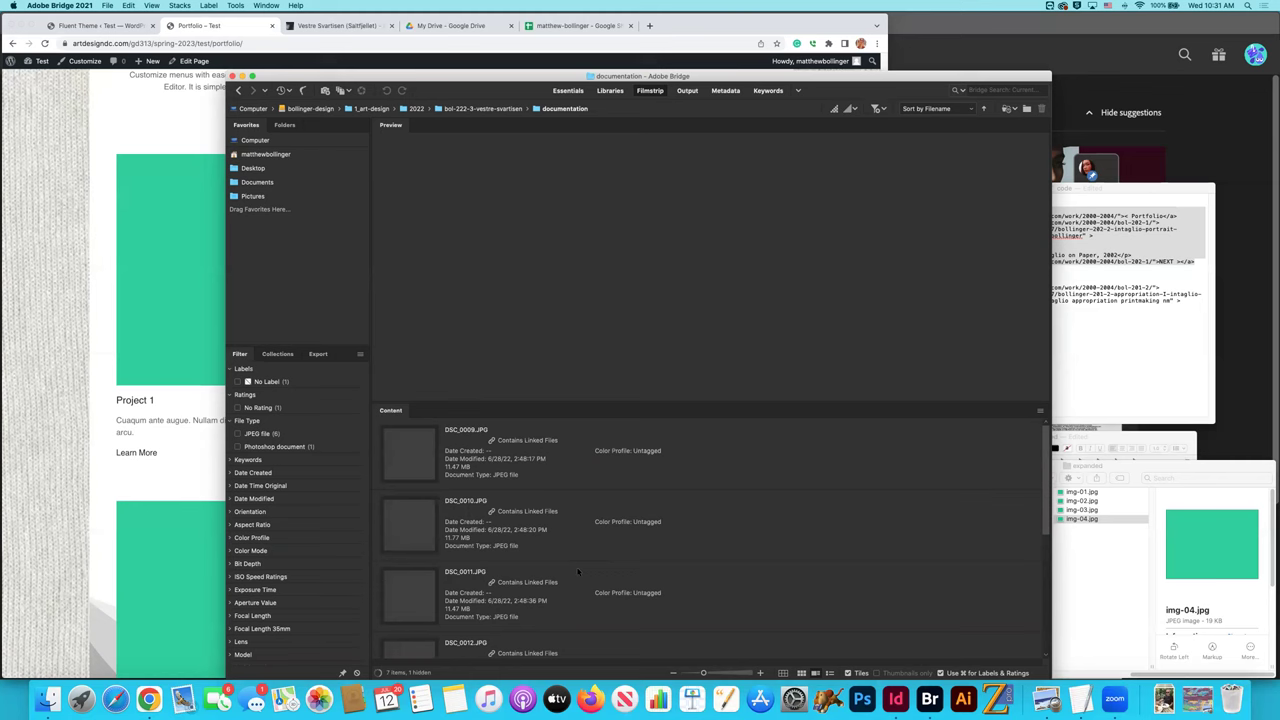
Preview DSC_0013.JPG from the documentation folder and open it in Adobe Photoshop.
drag(1047, 488, 1049, 555)
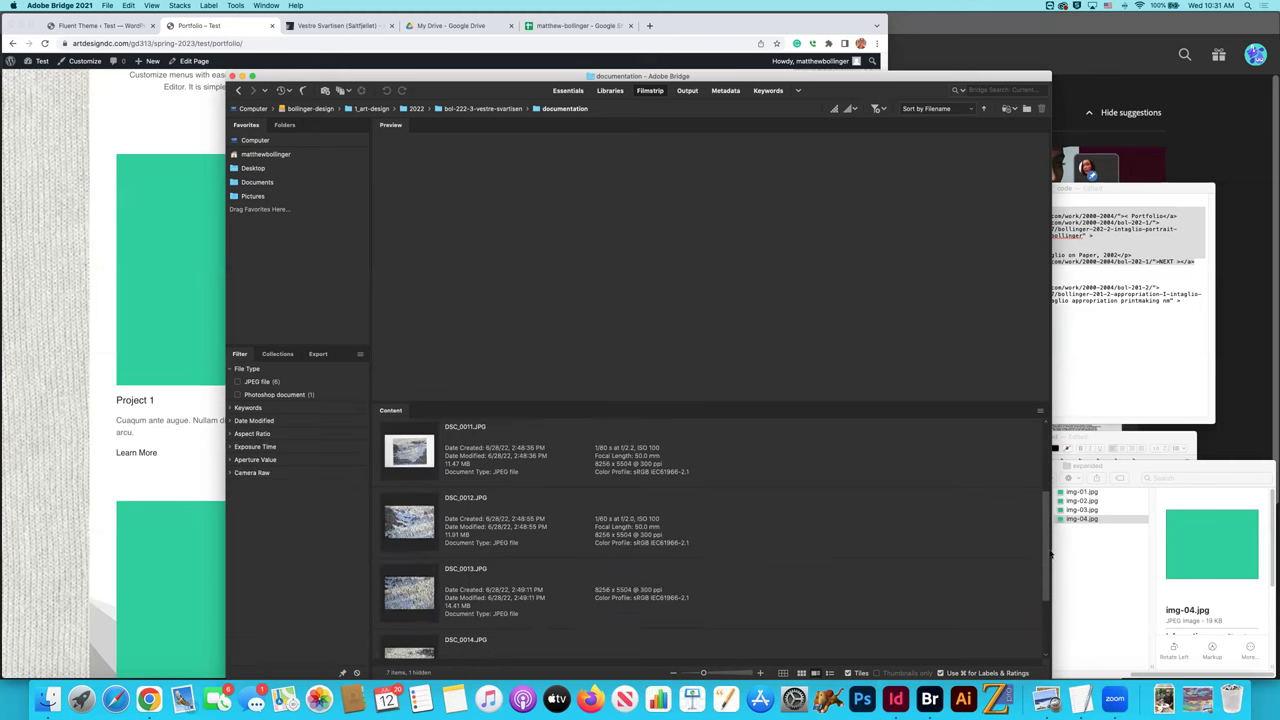
click(423, 598)
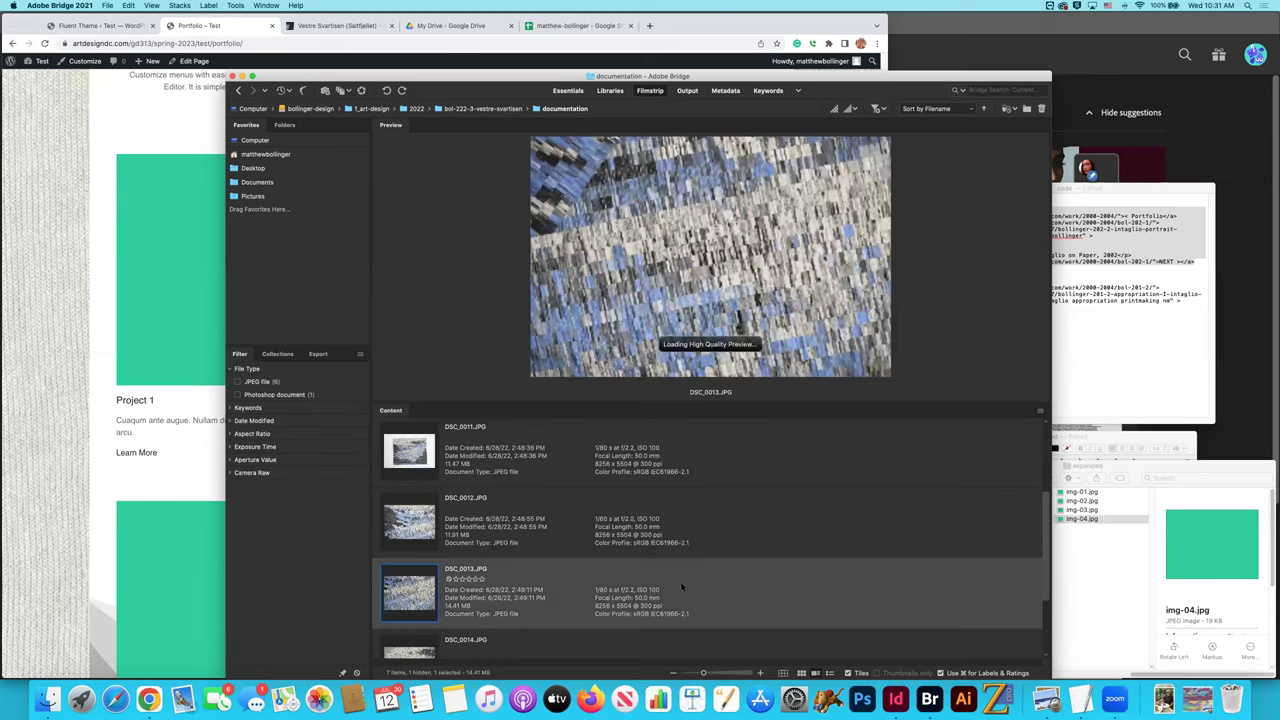
right_click(418, 585)
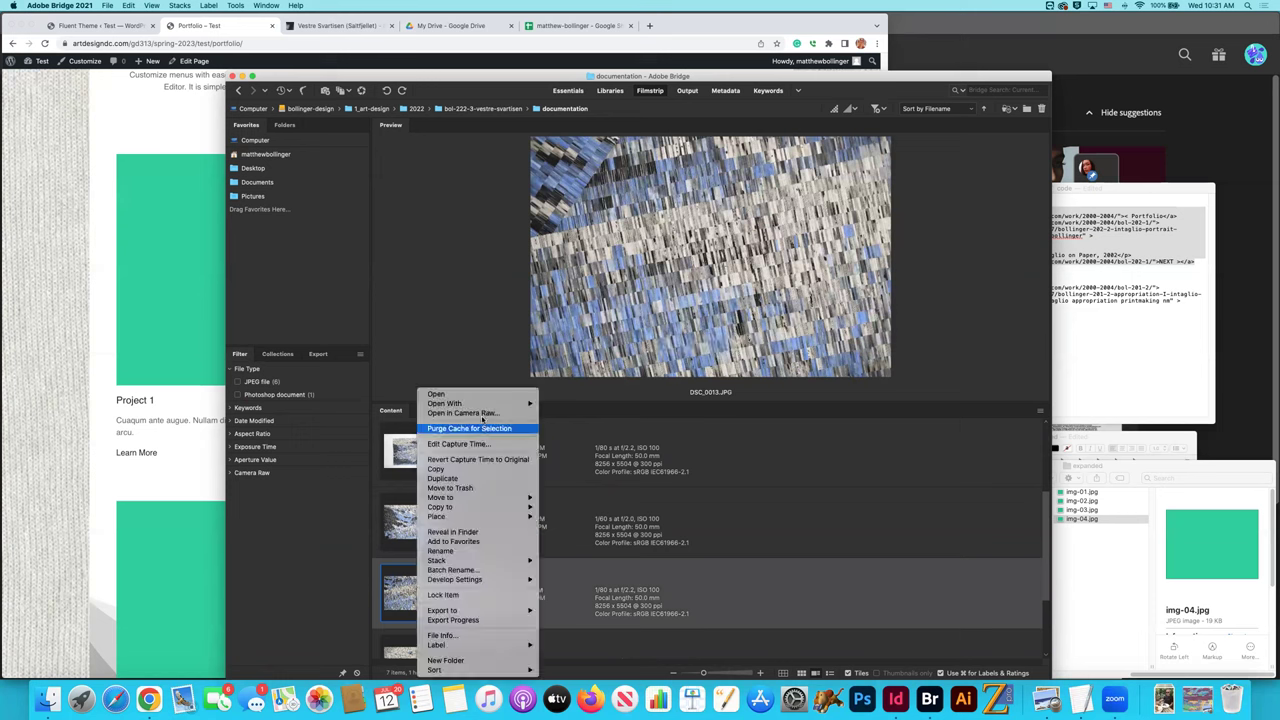
mouse_move(489, 404)
click(608, 423)
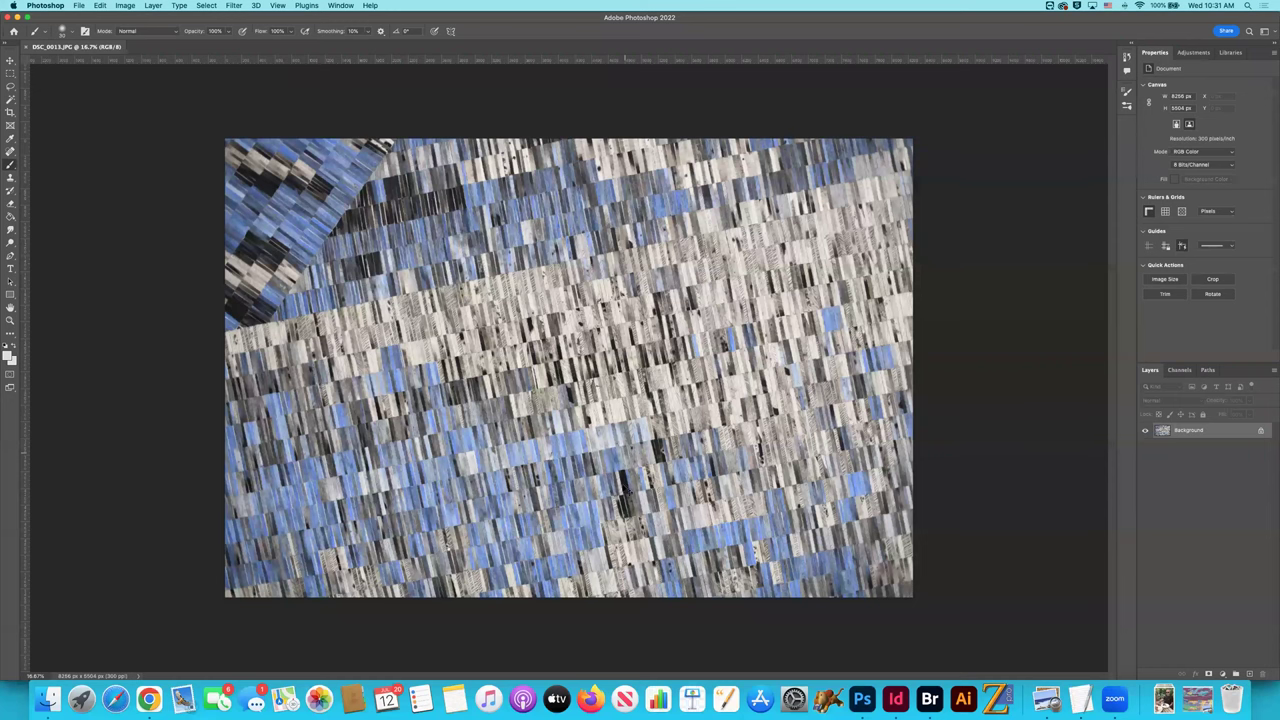
Check the dimensions of the img-04.jpg placeholder and crop the DSC_0013.JPG photo to a 1000:750 ratio.
key(super+Tab)
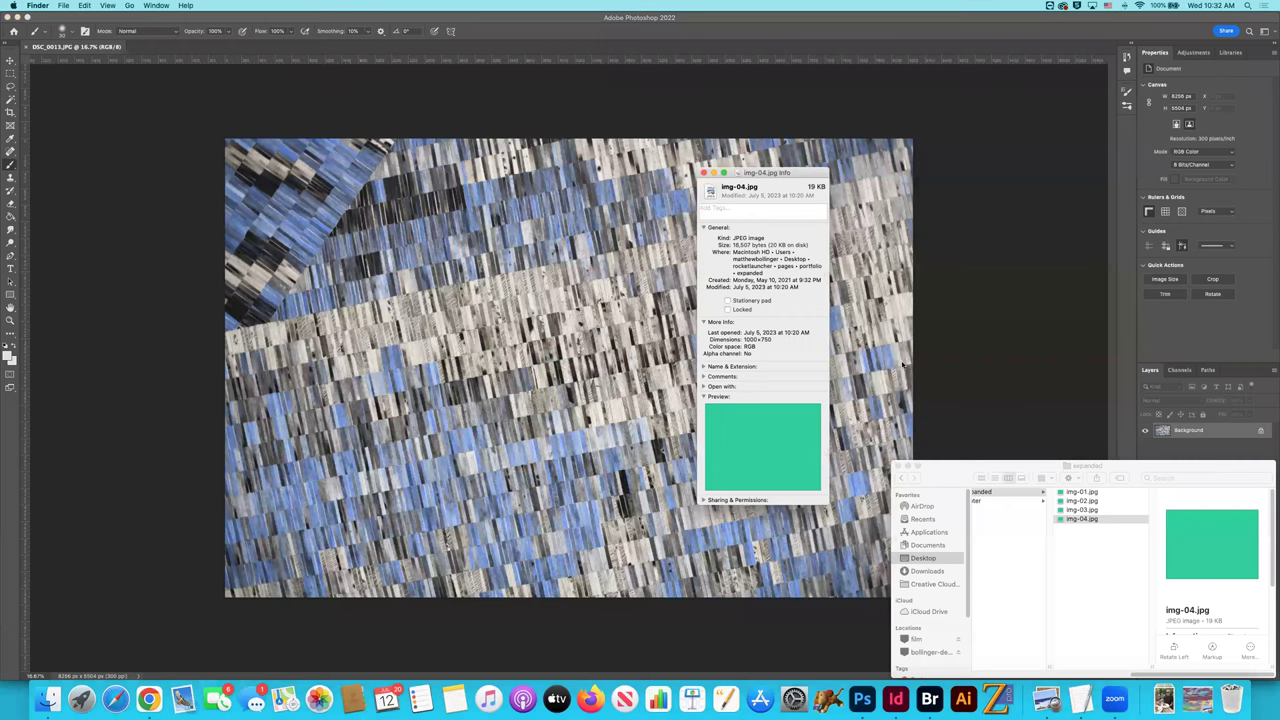
key(super+w)
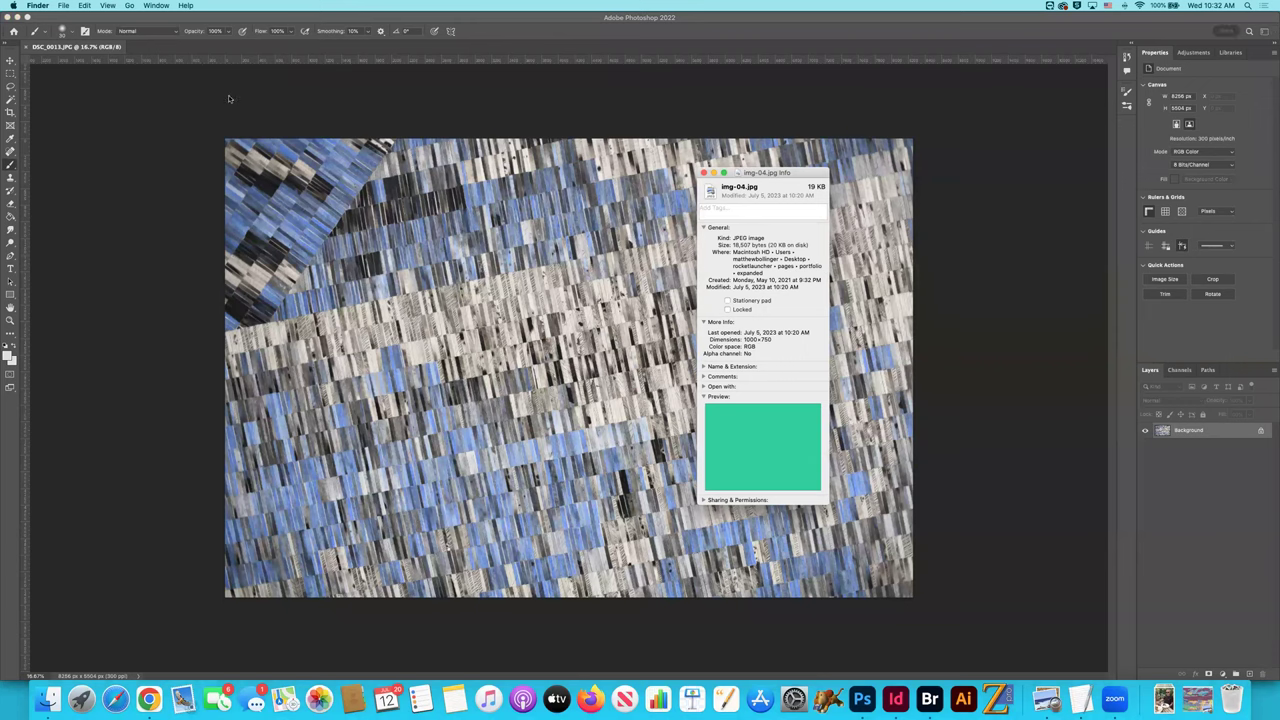
click(168, 65)
key(c)
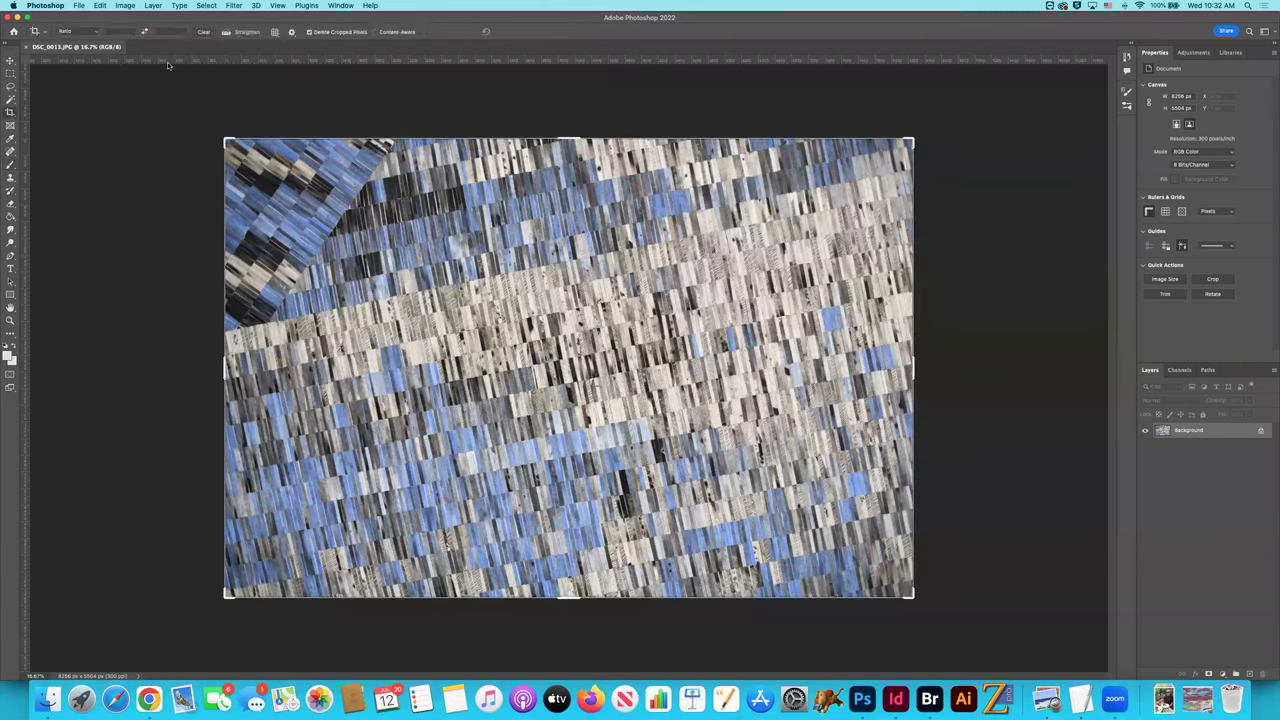
click(118, 31)
text(1000)
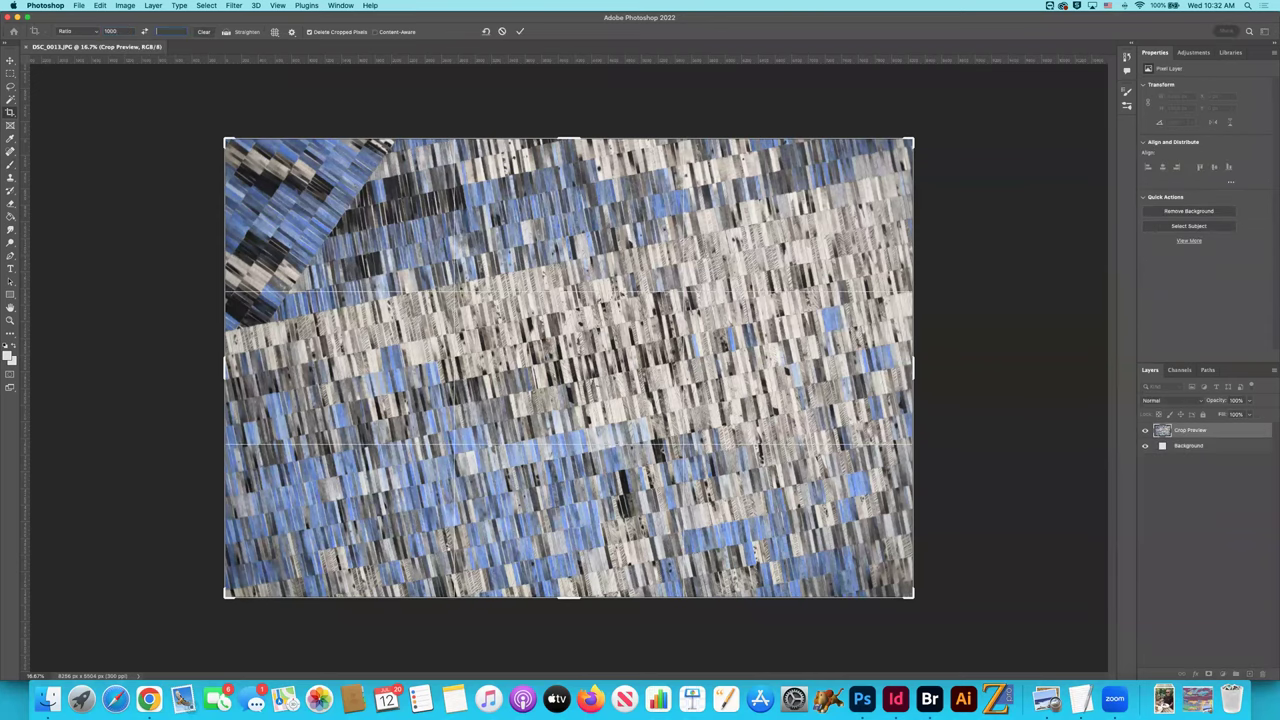
text(1)
text(50)
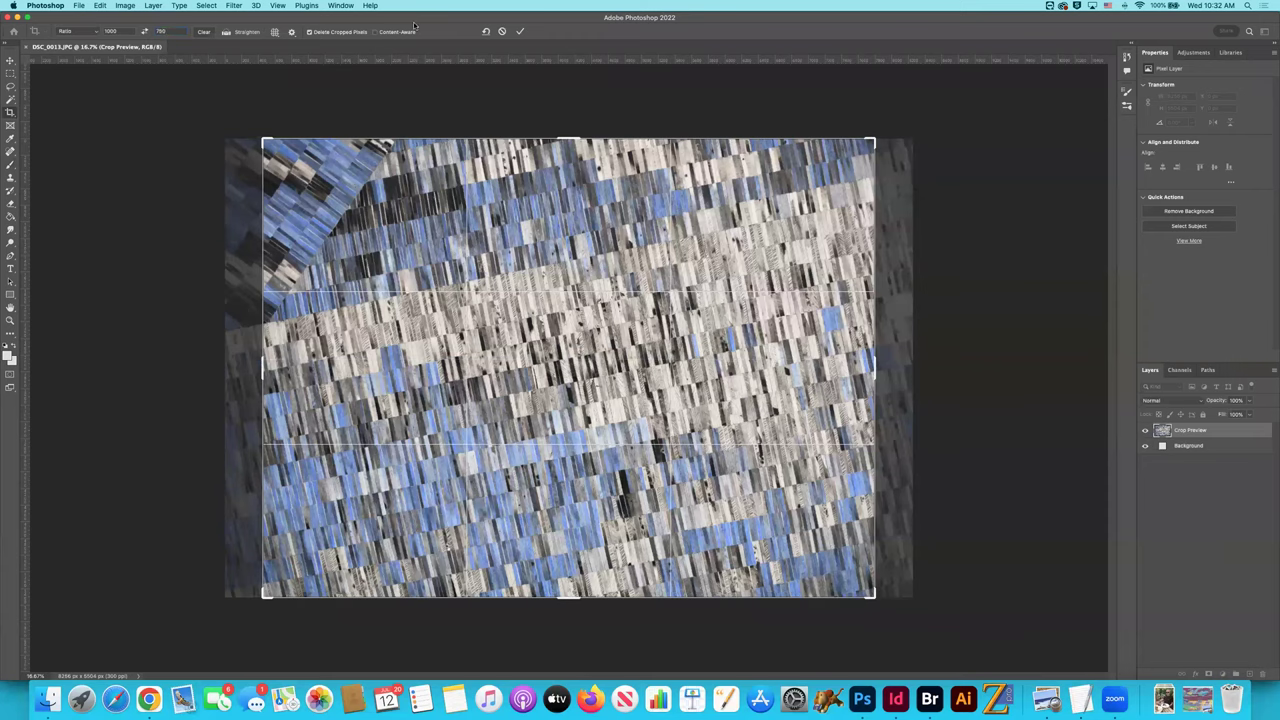
click(520, 31)
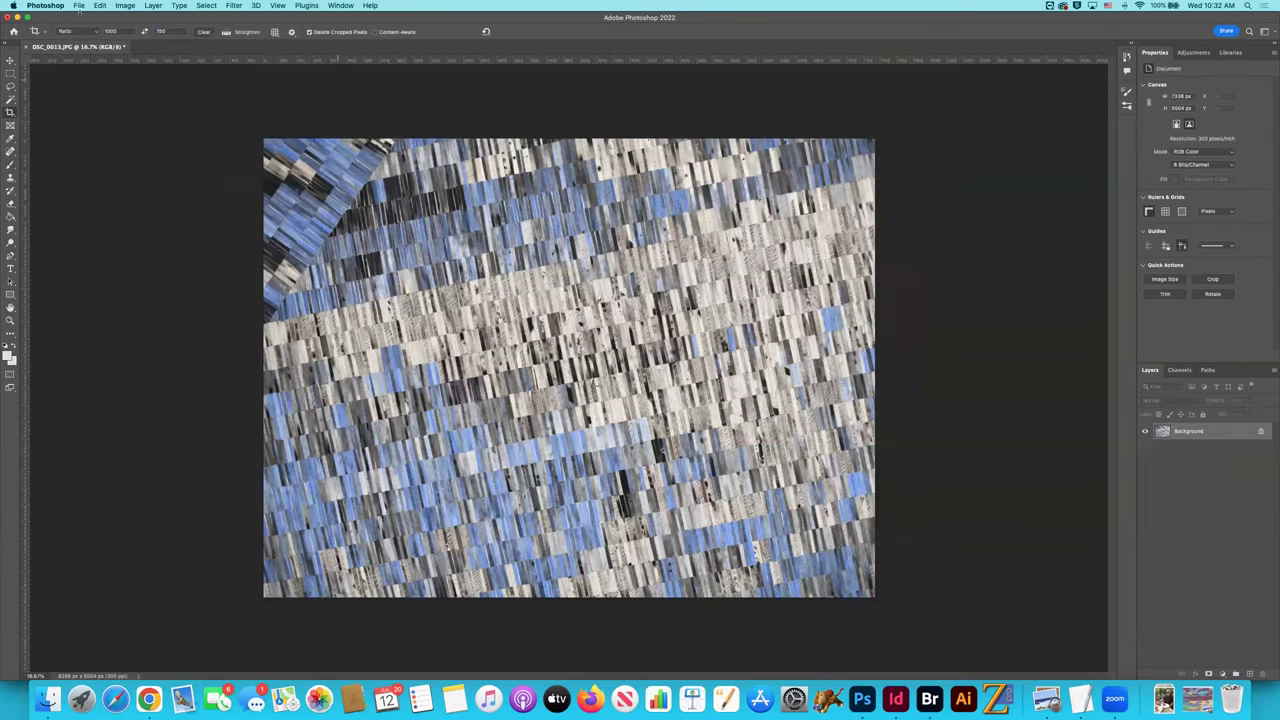
Prepare the cropped photo as a web JPEG with Save for Web, setting the image width to 1000 px.
click(79, 5)
mouse_move(122, 153)
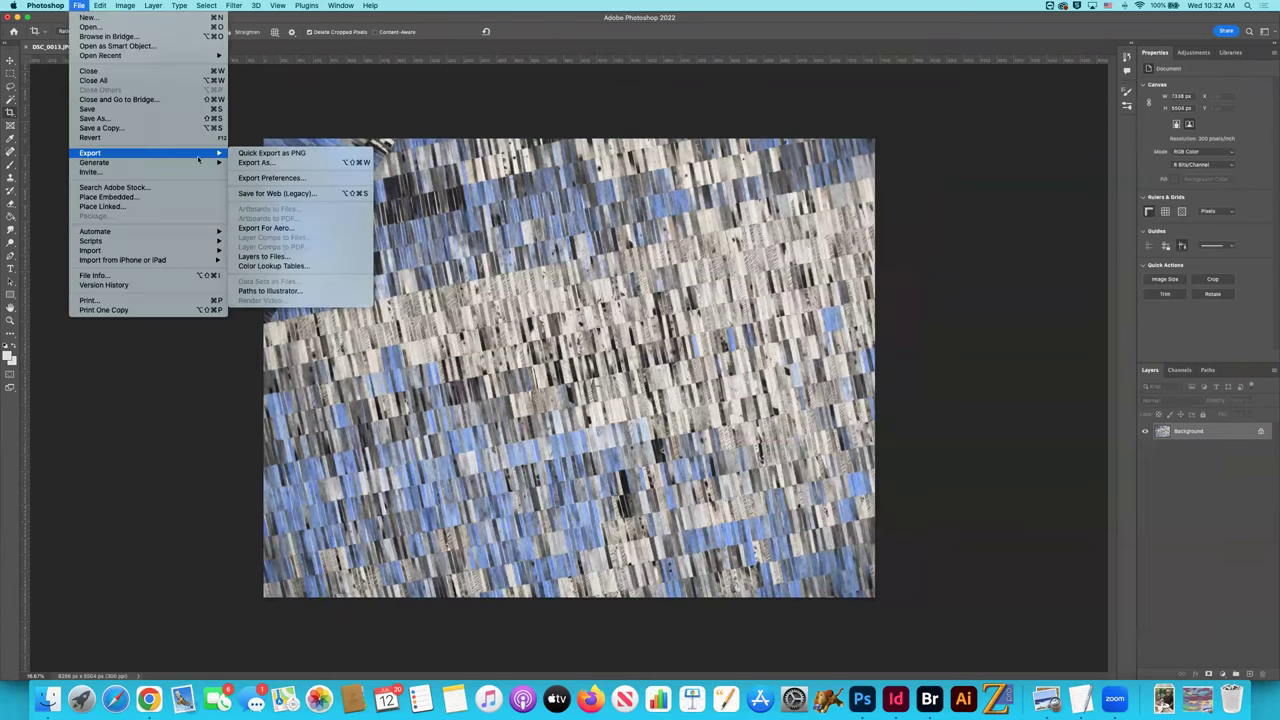
click(280, 194)
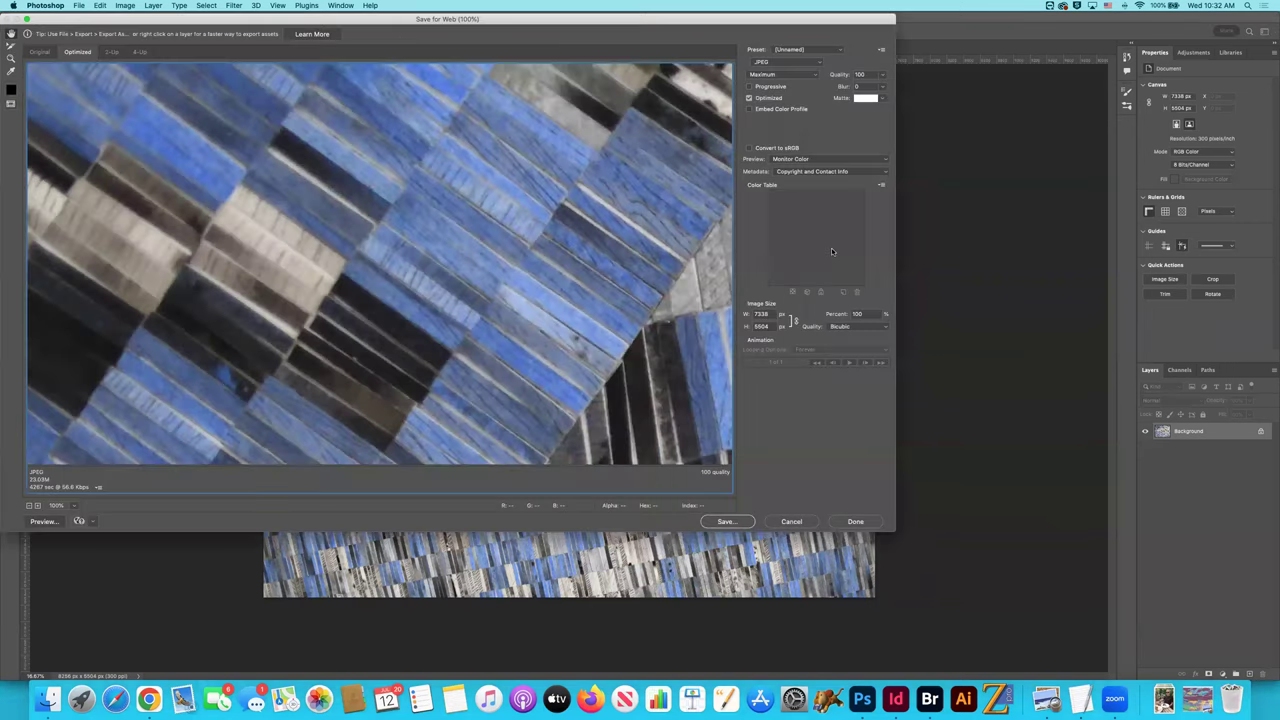
double_click(756, 314)
double_click(763, 326)
double_click(768, 314)
text(100)
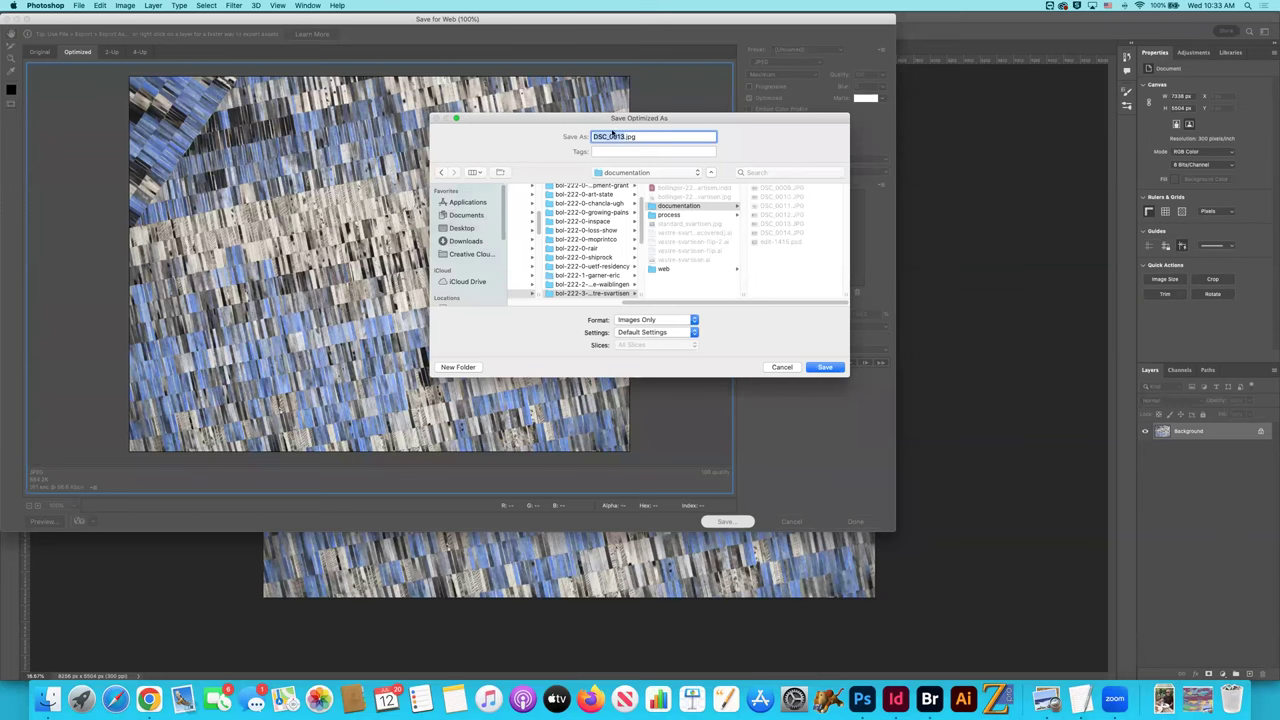
Save the optimized image to the Desktop as info-1.jpg.
click(620, 135)
drag(622, 135, 589, 137)
text(info-1)
click(462, 228)
click(823, 368)
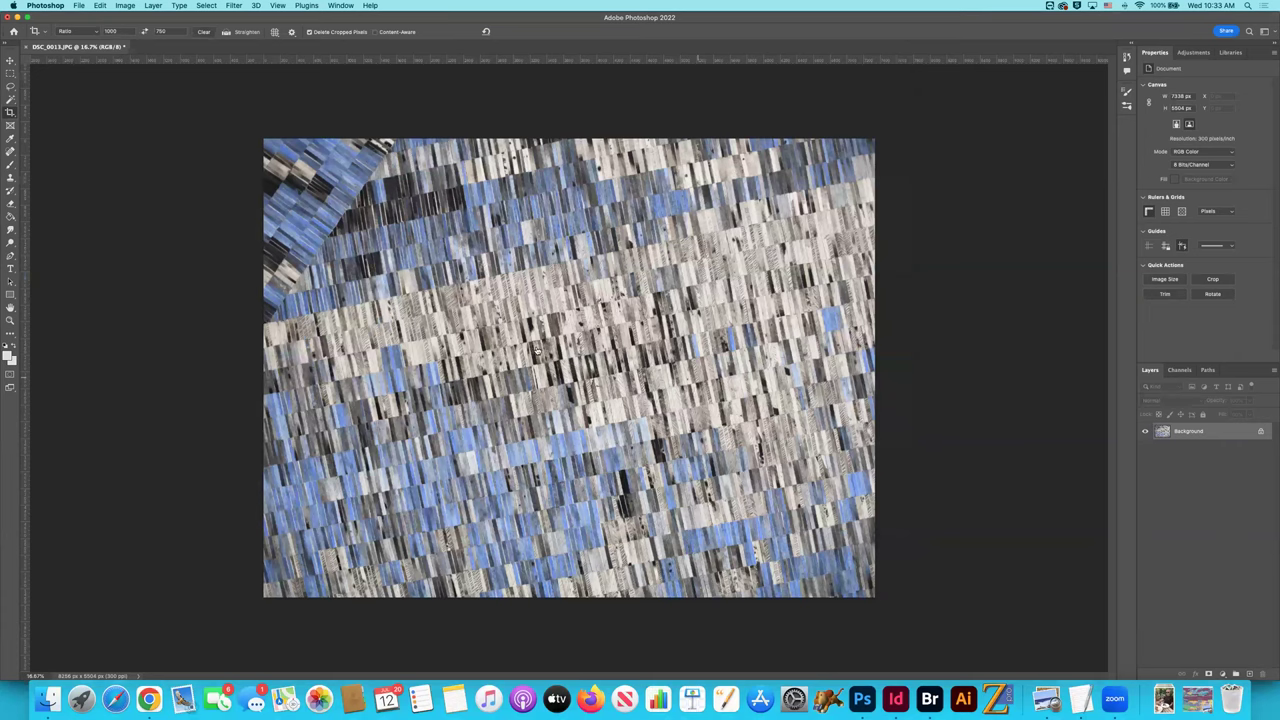
Close DSC_0013.JPG without saving changes and dismiss the img-04.jpg info window.
key(super+Tab)
key(super+w)
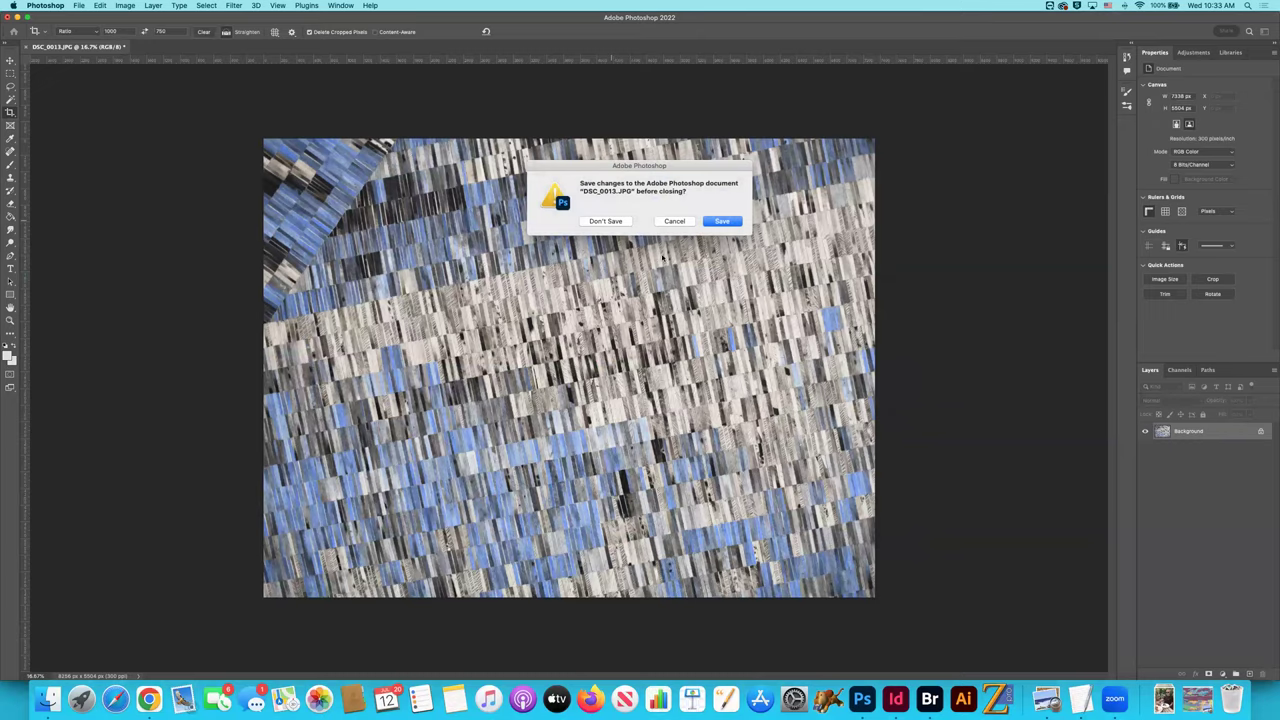
key(super+d)
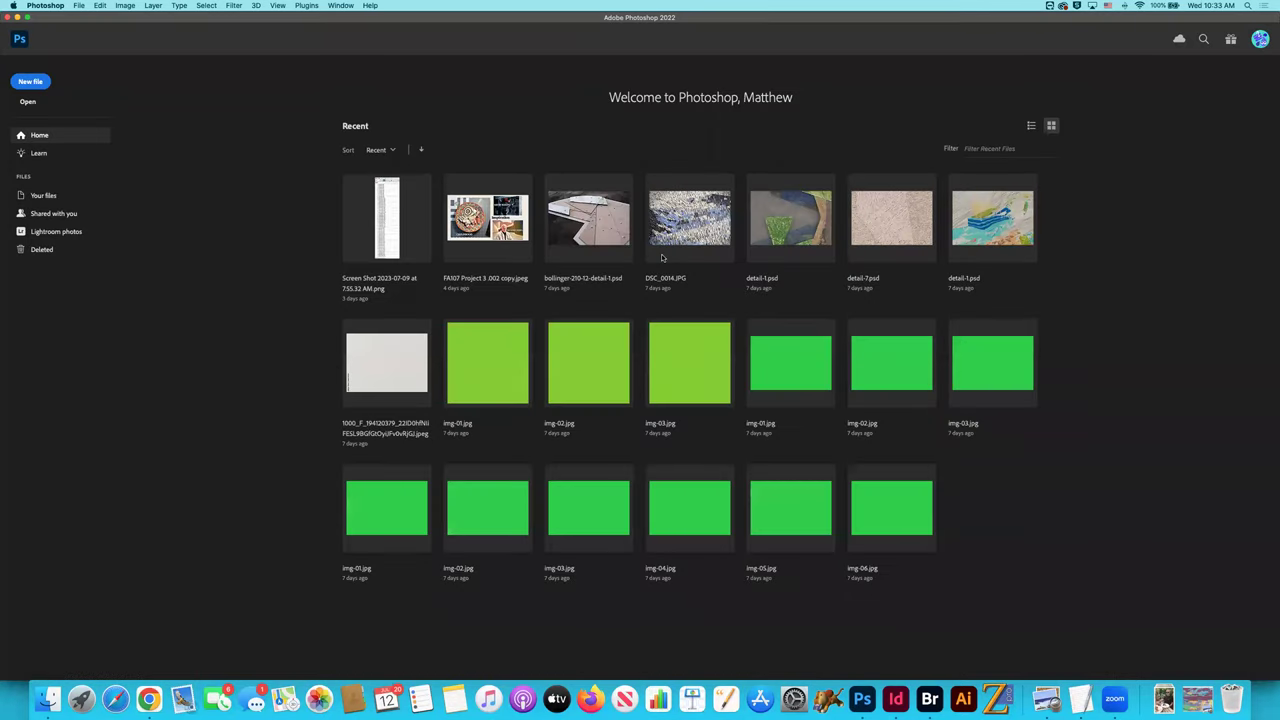
key(super+Tab)
click(704, 173)
Switch to Chrome and open the WordPress Media Library from the site's admin tab.
click(148, 698)
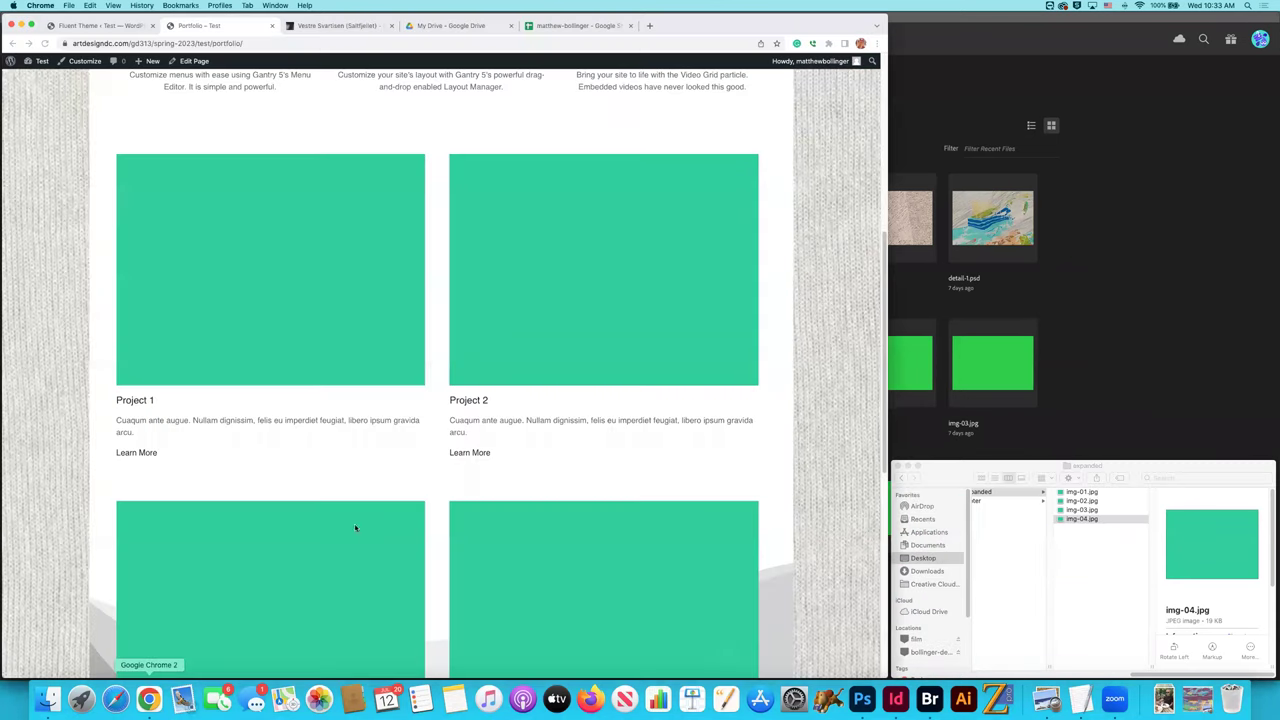
key(ctrl+shift+Tab)
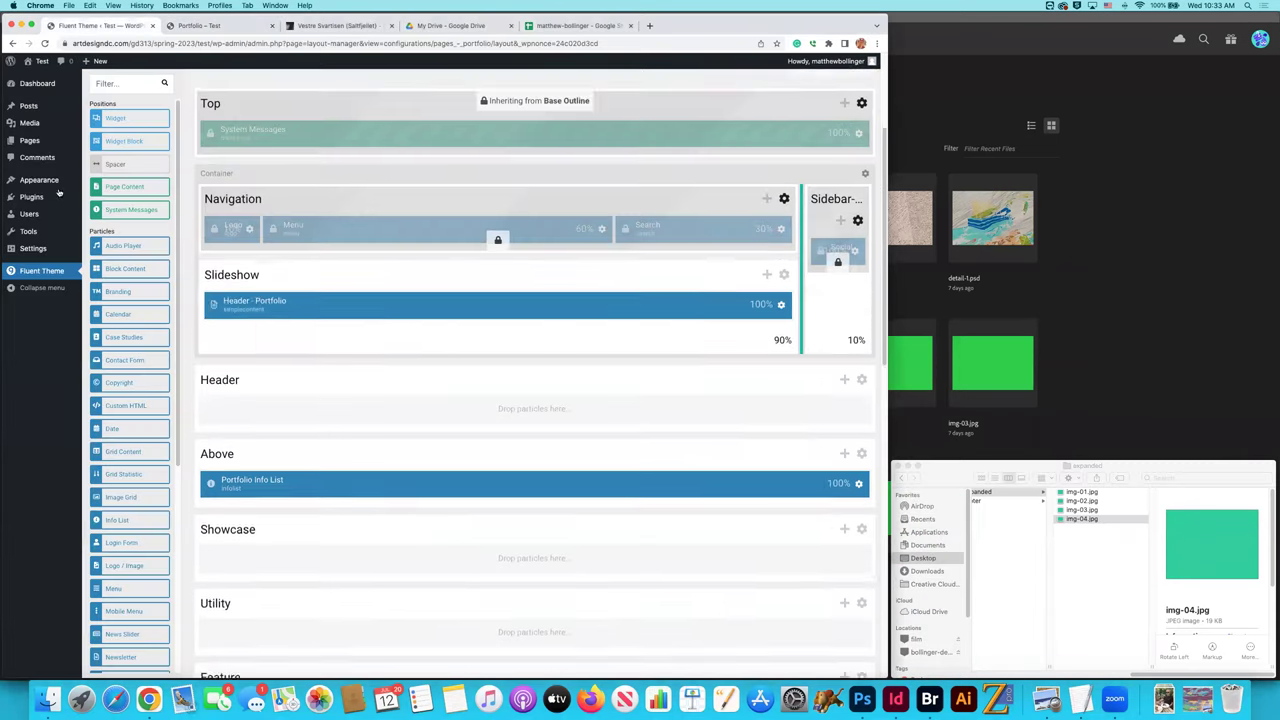
click(29, 122)
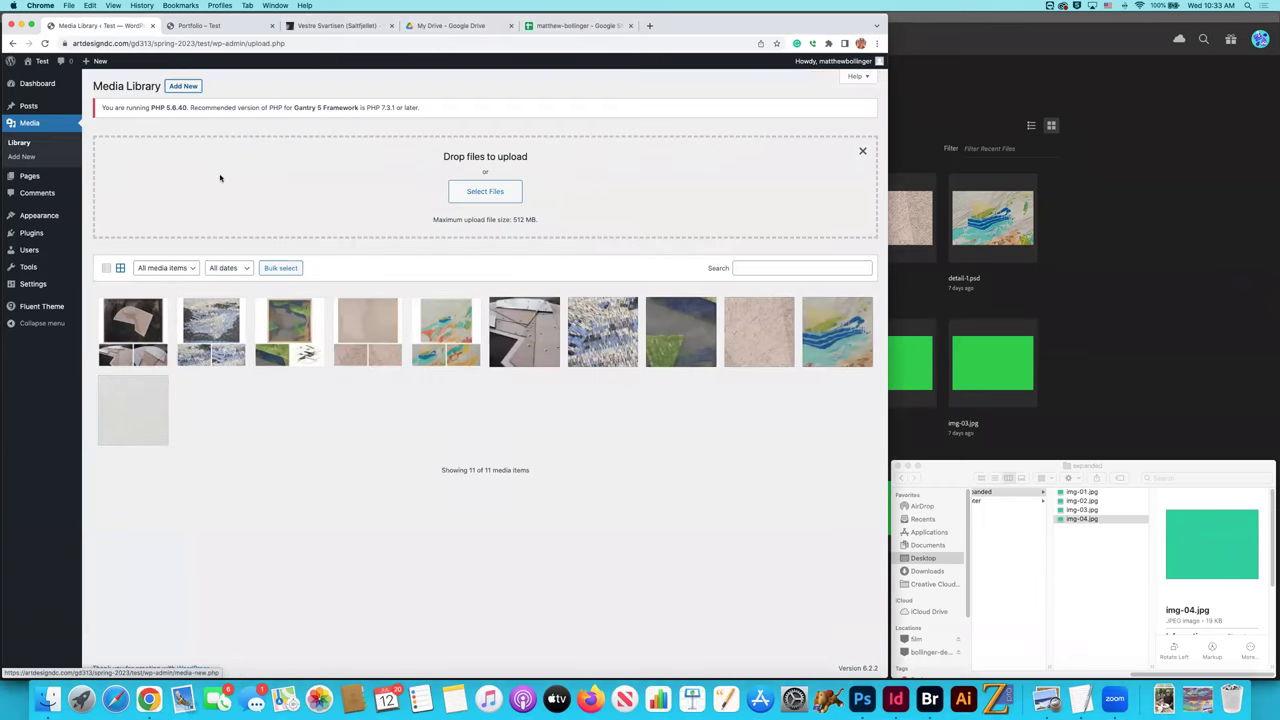
Upload info-1.jpg from the Desktop to the WordPress Media Library.
key(super+Tab)
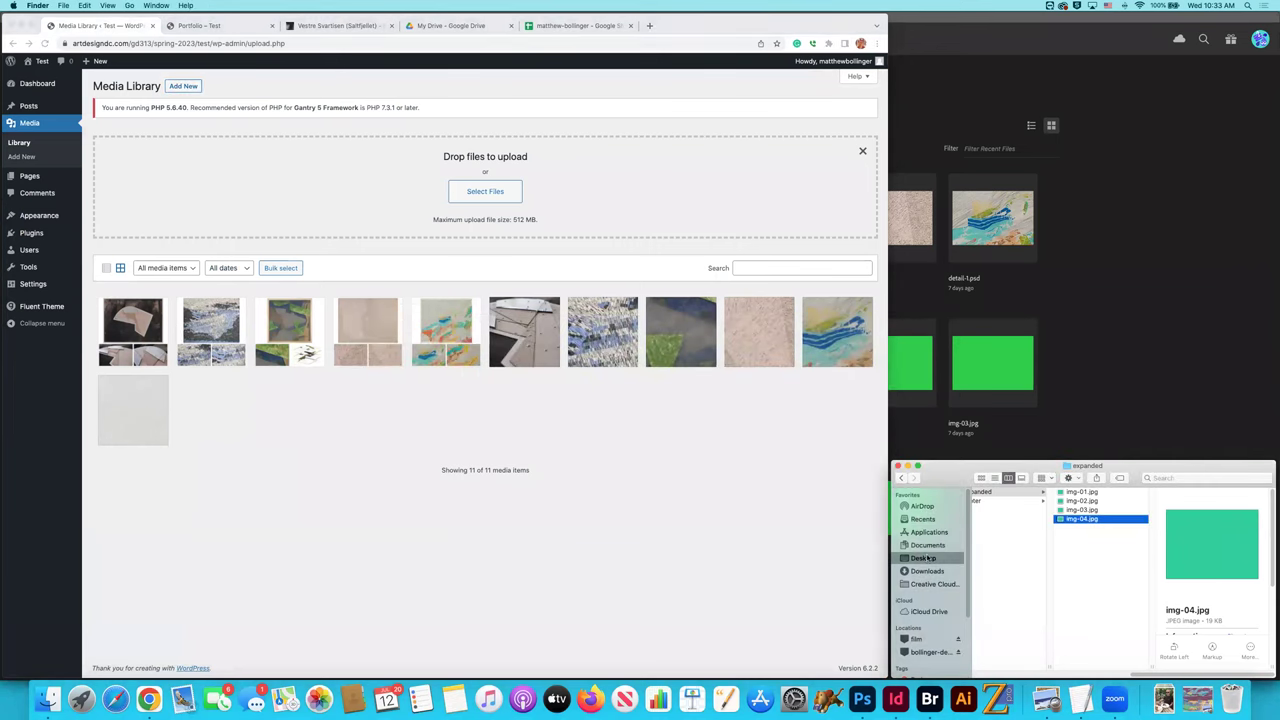
click(928, 560)
scroll(1023, 566, down, 5)
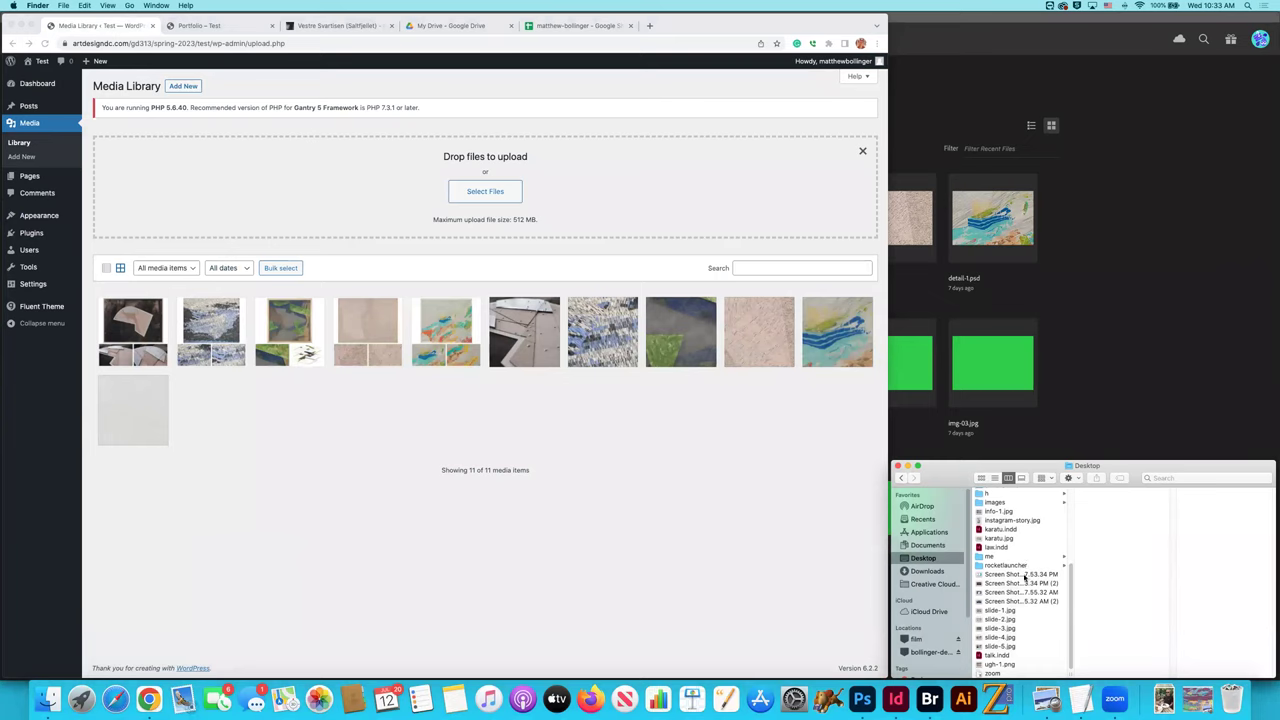
click(1024, 575)
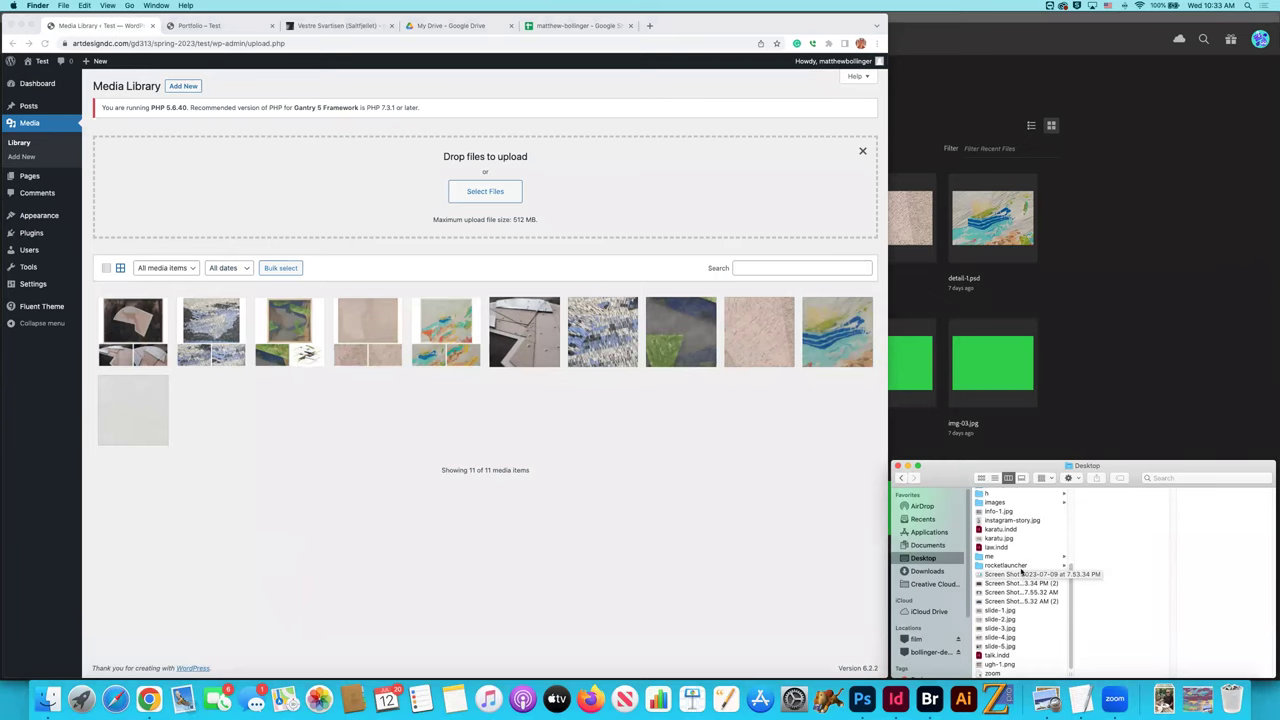
click(1000, 511)
drag(984, 516, 575, 203)
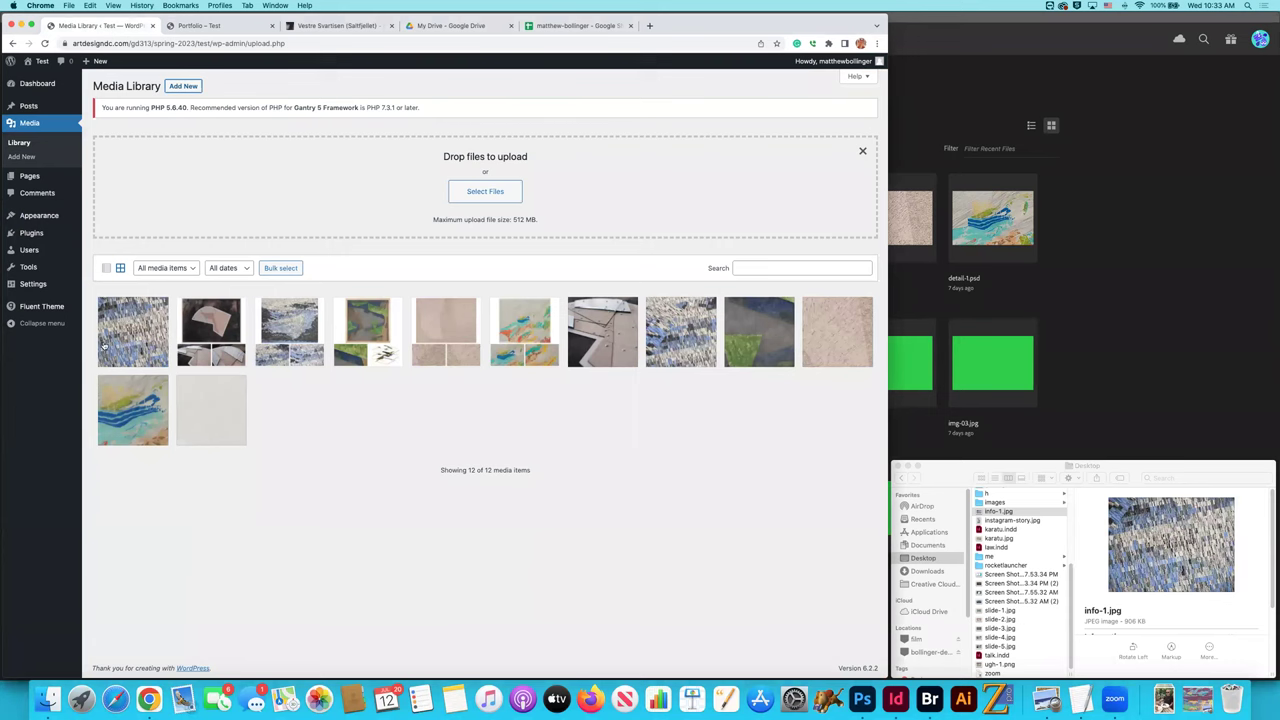
Open the Fluent Theme layout manager and switch to the Pages - Portfolio outline.
click(50, 308)
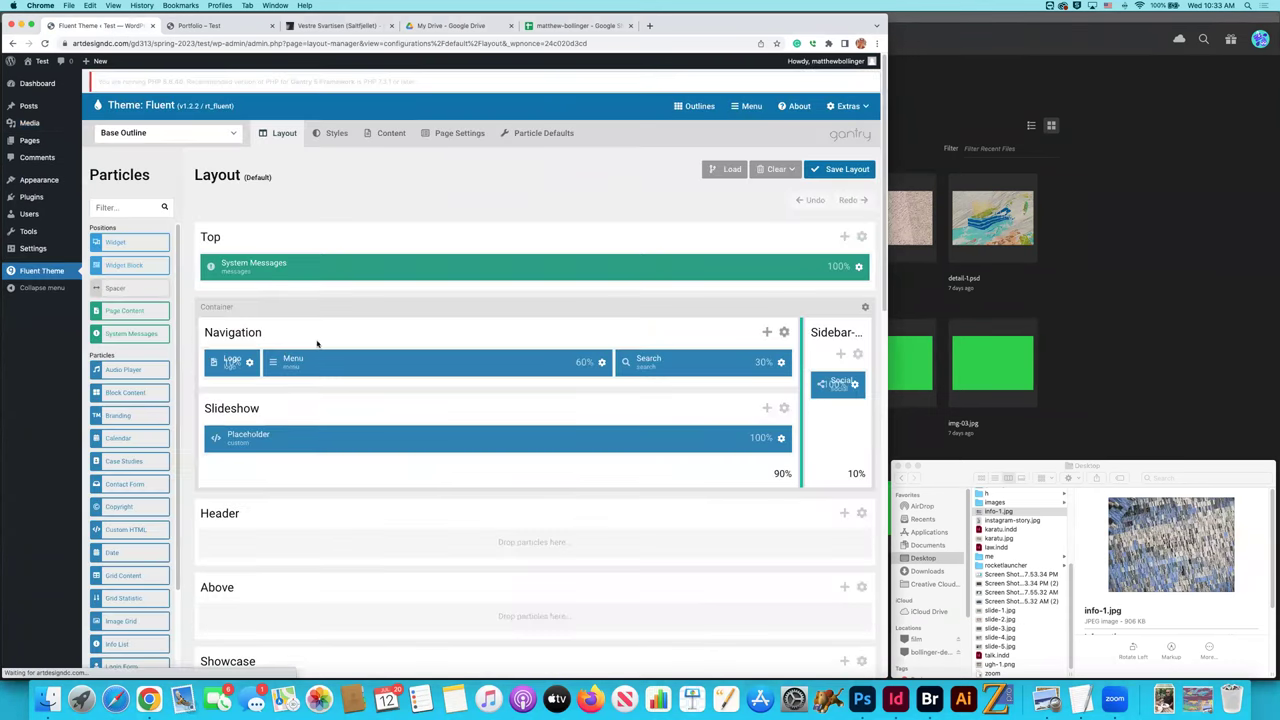
click(214, 138)
scroll(186, 220, down, 10)
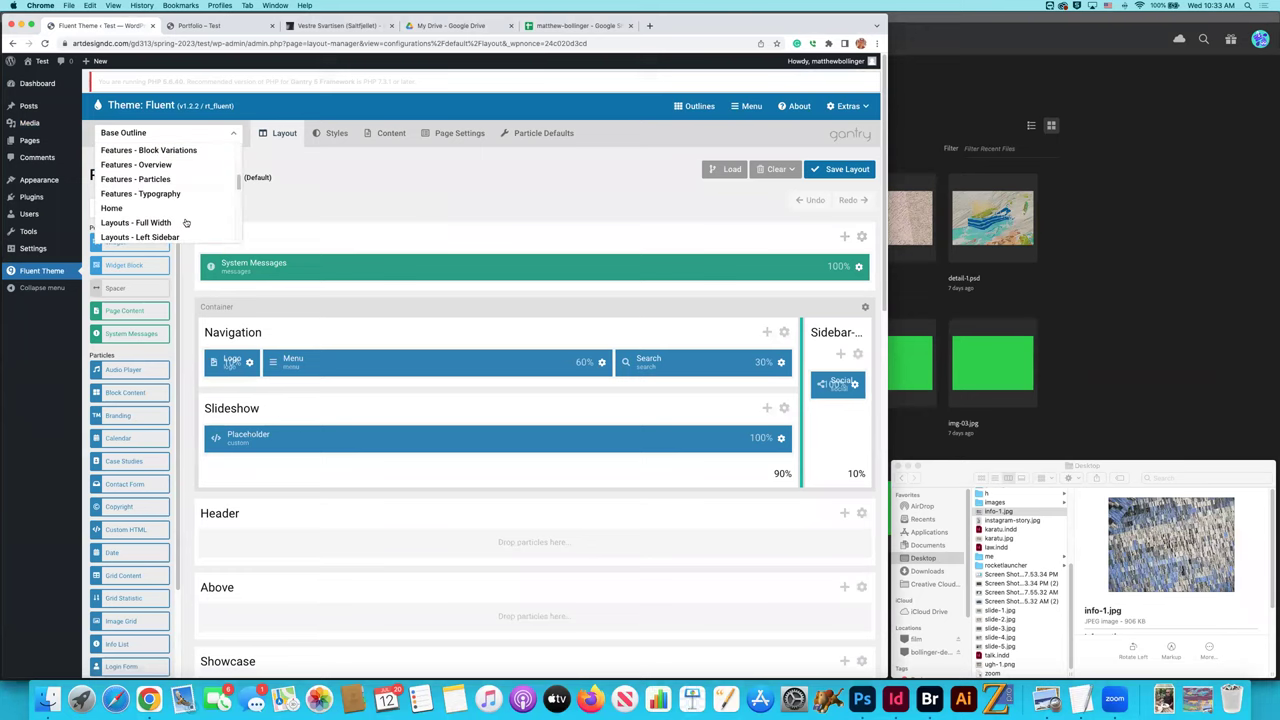
scroll(185, 223, down, 3)
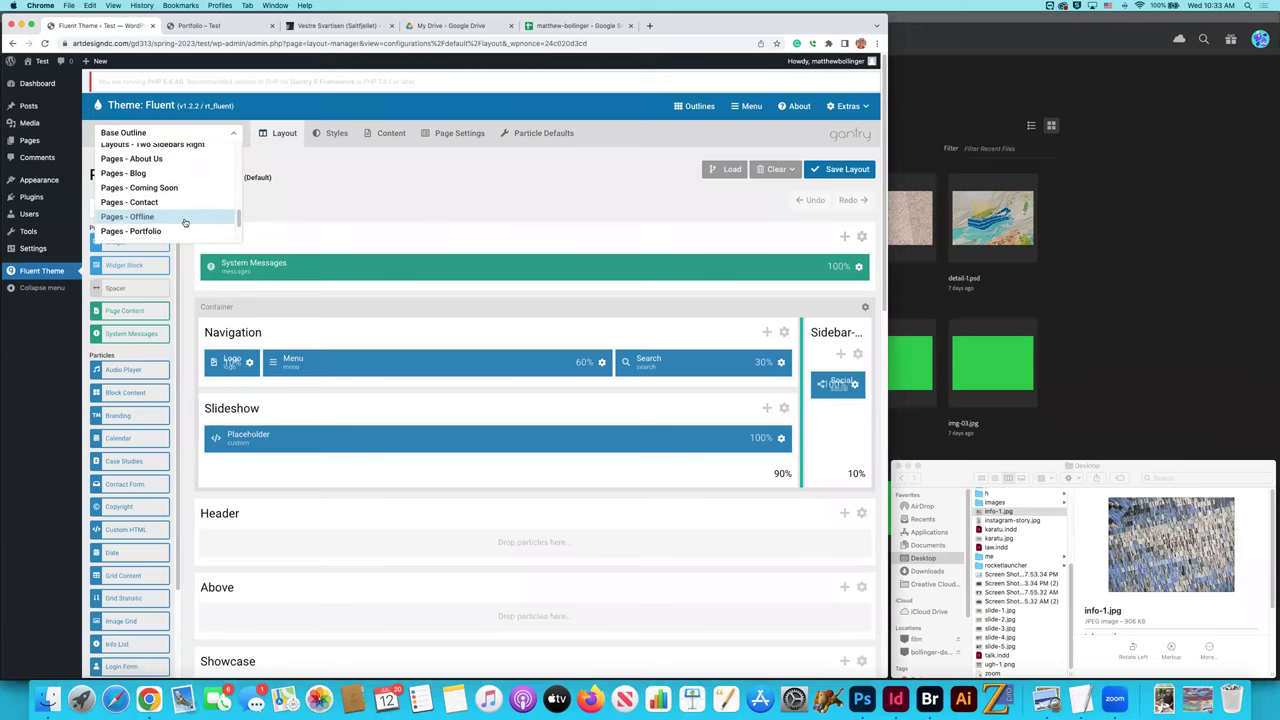
click(150, 227)
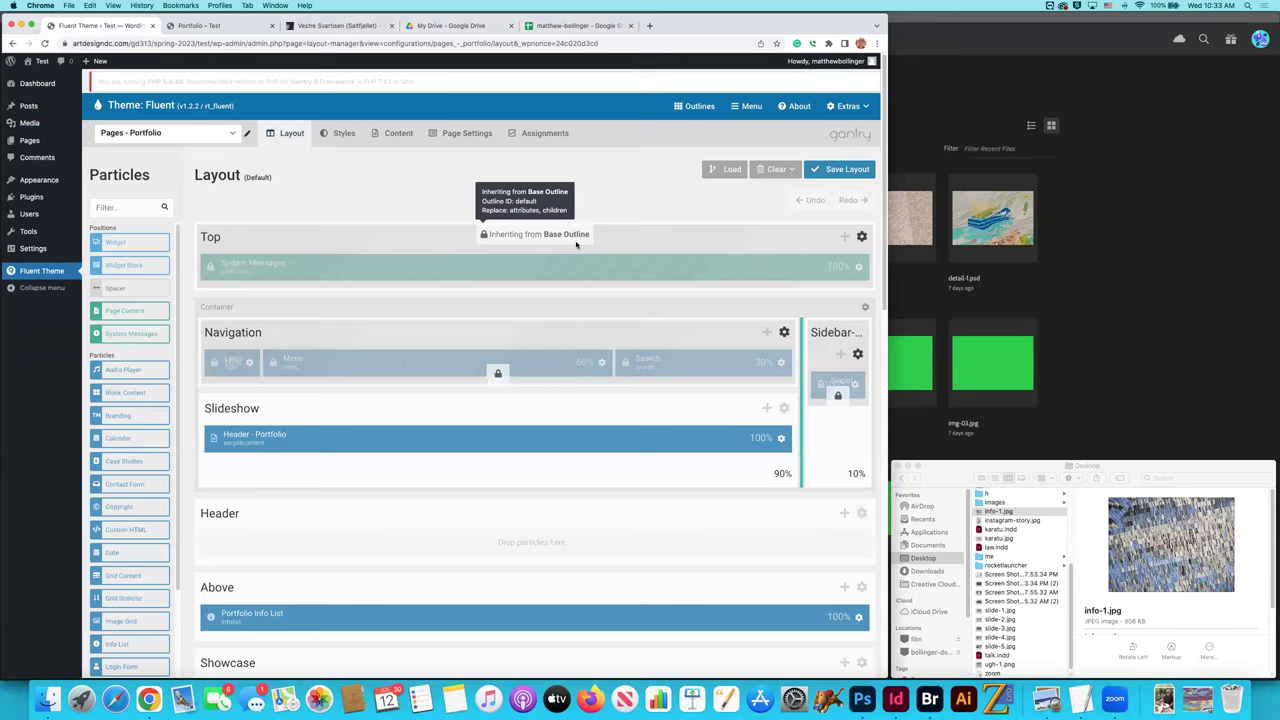
Open the Project 1 item of the Portfolio Info List 2 particle in the Expanded section for editing.
scroll(577, 242, down, 5)
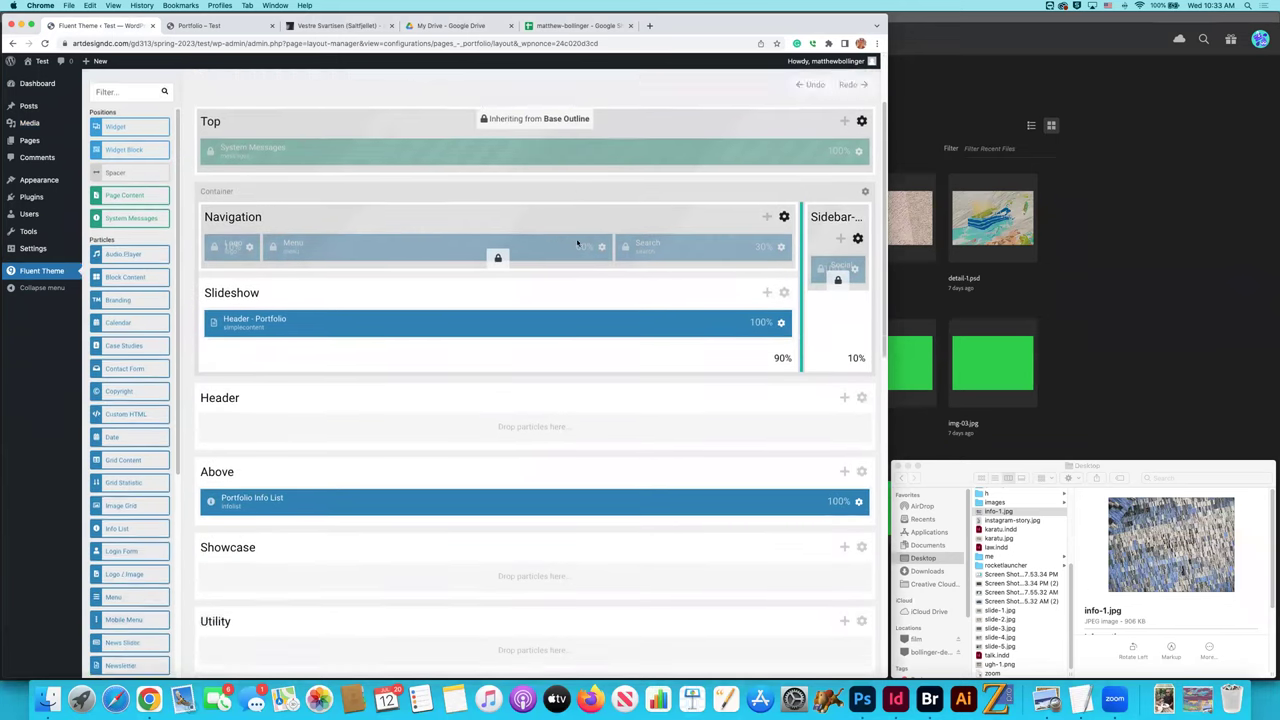
scroll(761, 435, down, 10)
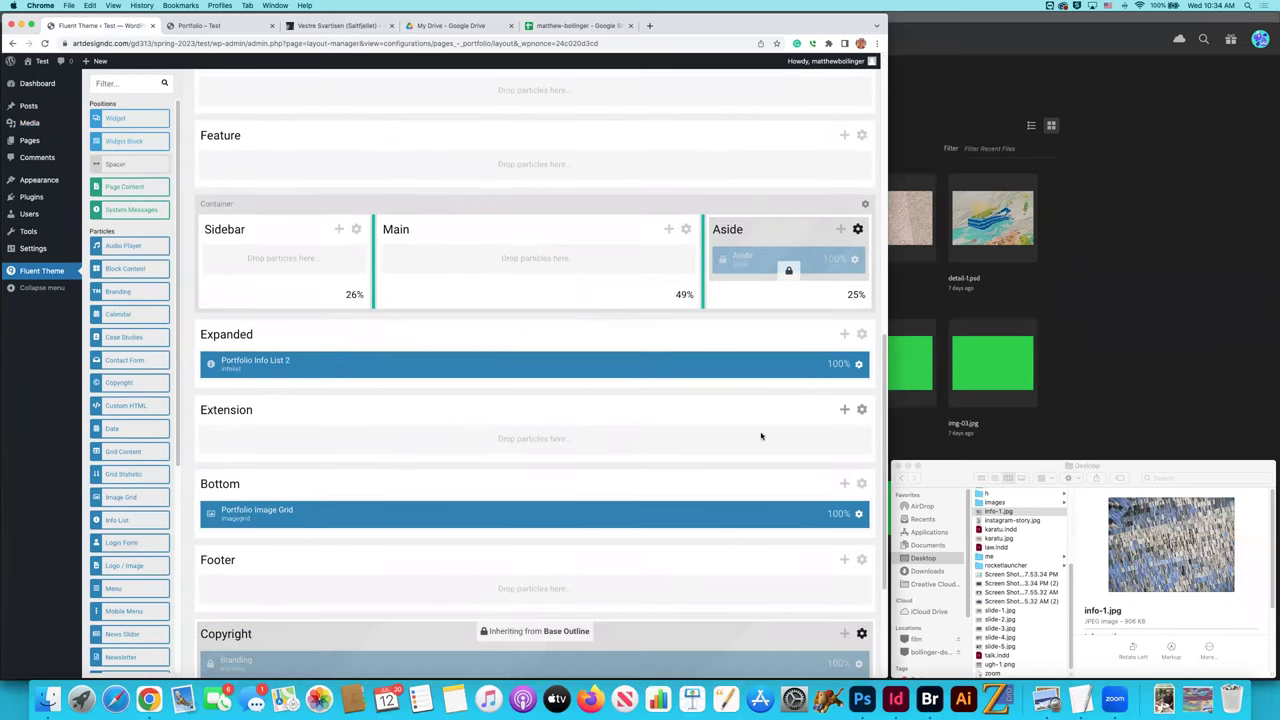
click(858, 364)
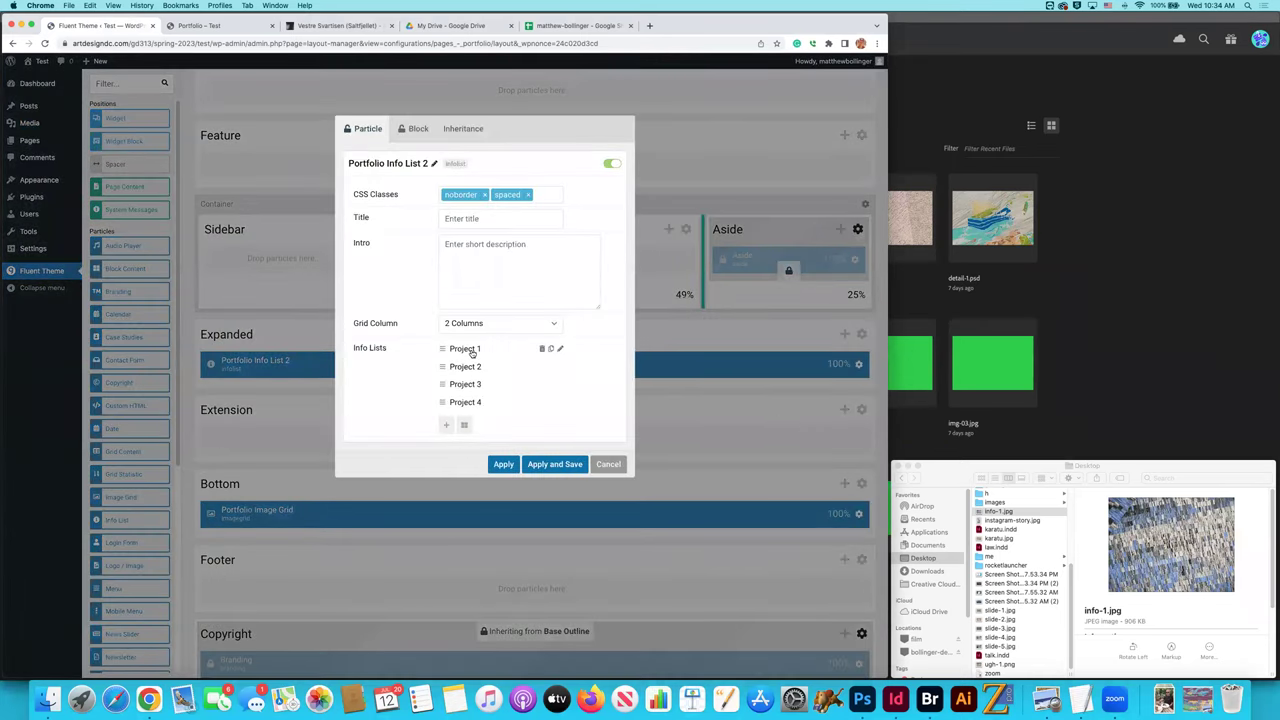
click(472, 353)
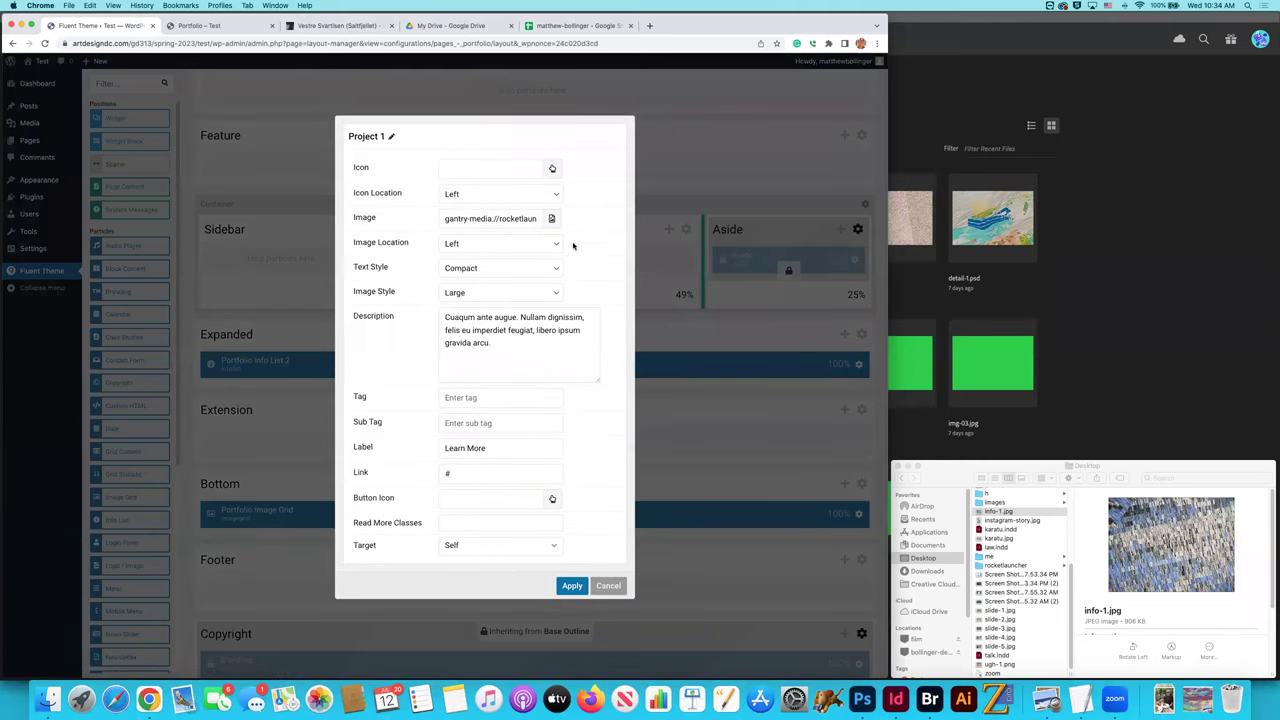
Set Project 1's image to the full-size info-1.jpg from the 2023/07 media folder, and apply and save the particle.
click(551, 218)
click(172, 185)
click(177, 207)
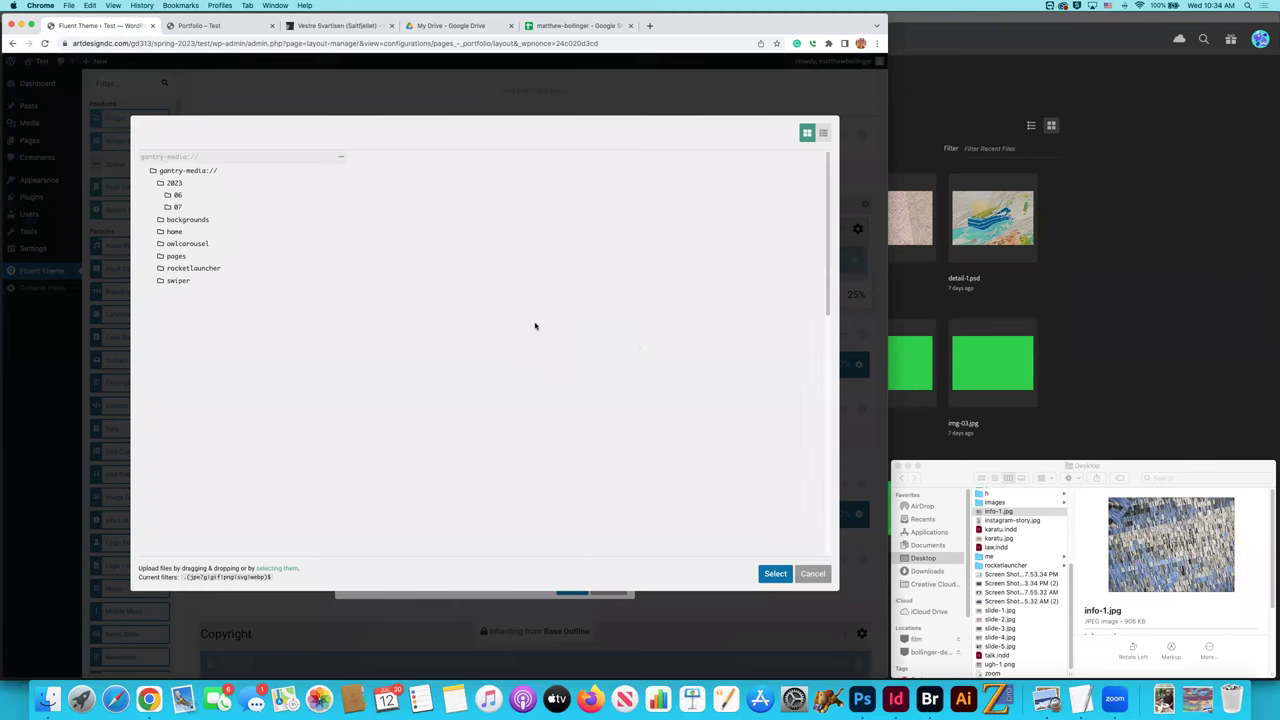
scroll(611, 390, down, 3)
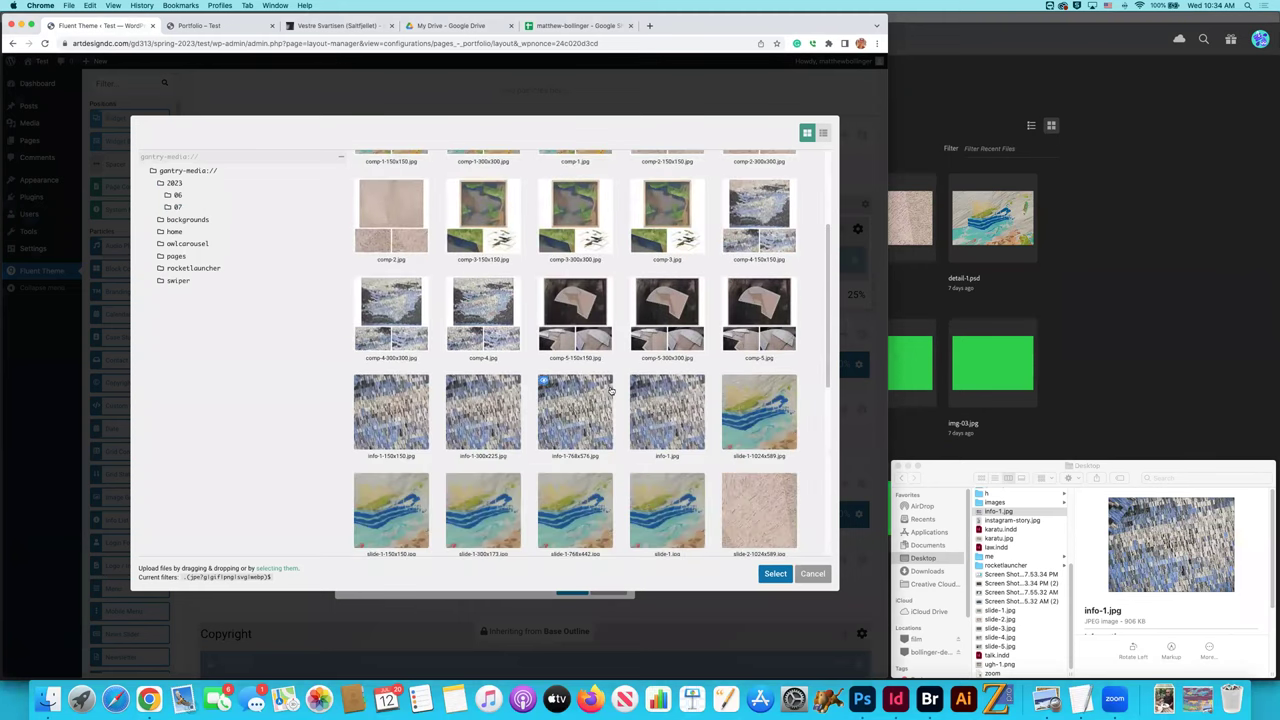
scroll(611, 390, down, 3)
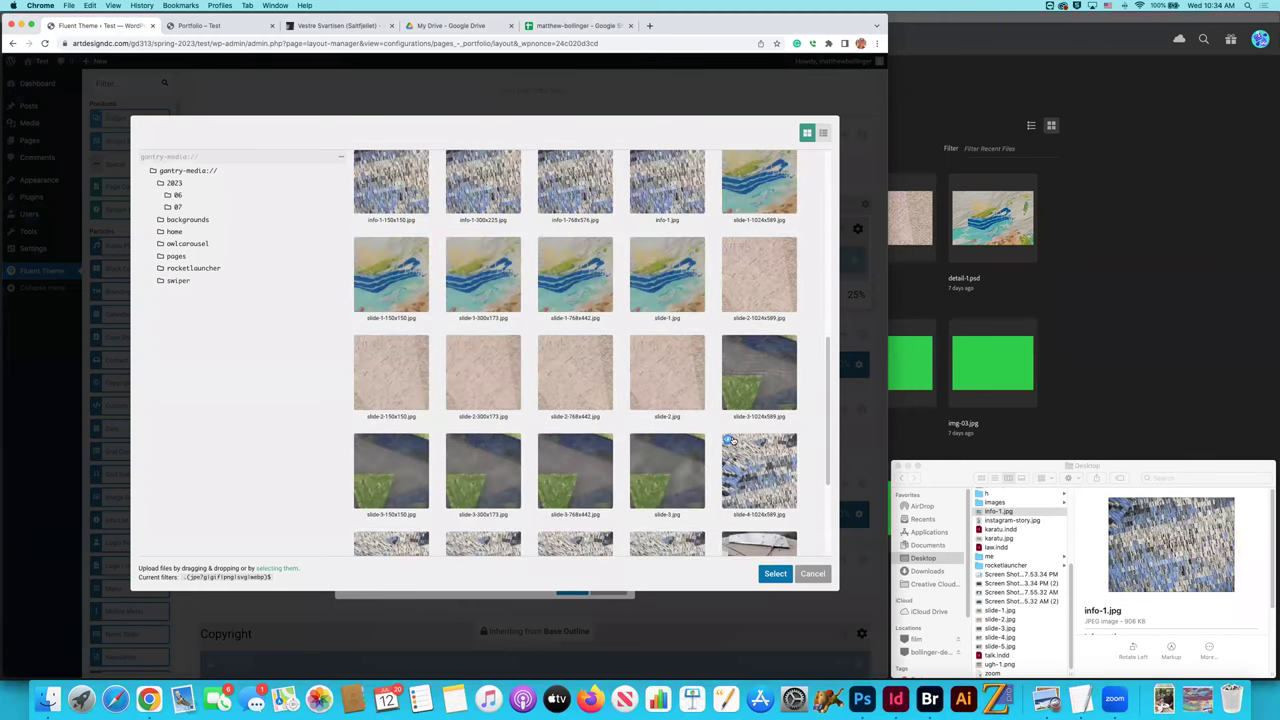
scroll(730, 440, up, 3)
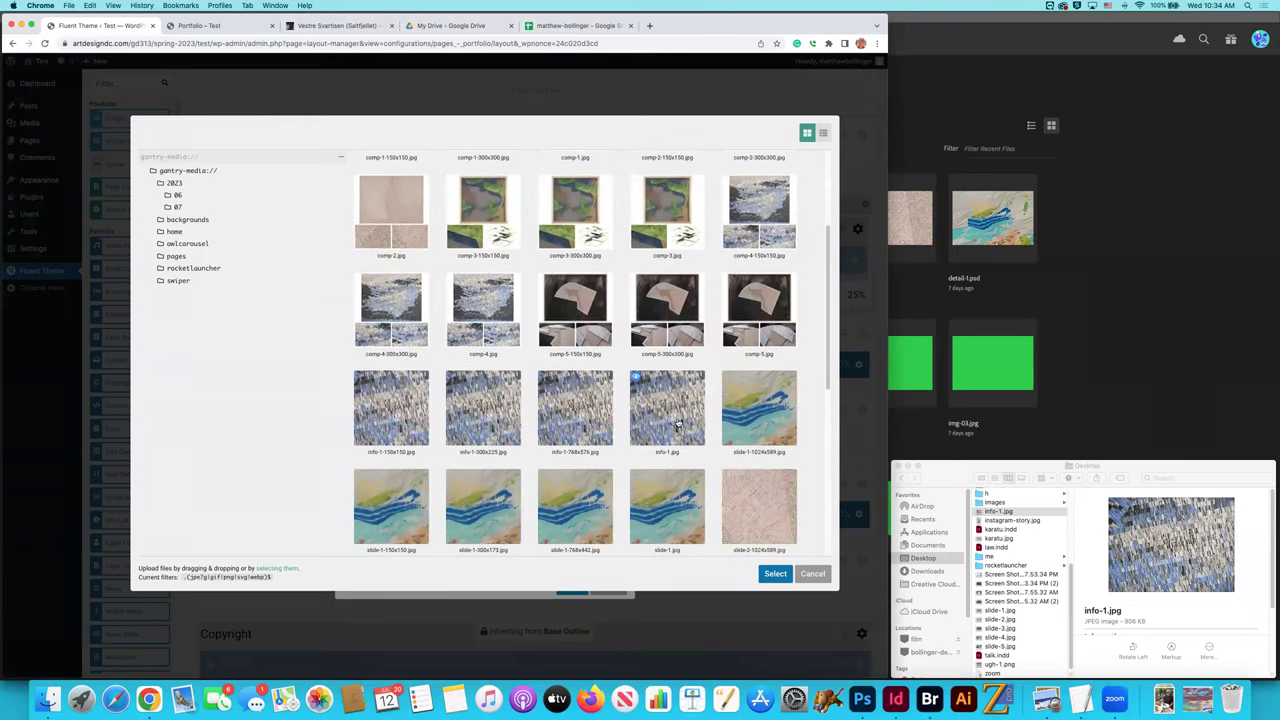
click(677, 425)
click(775, 573)
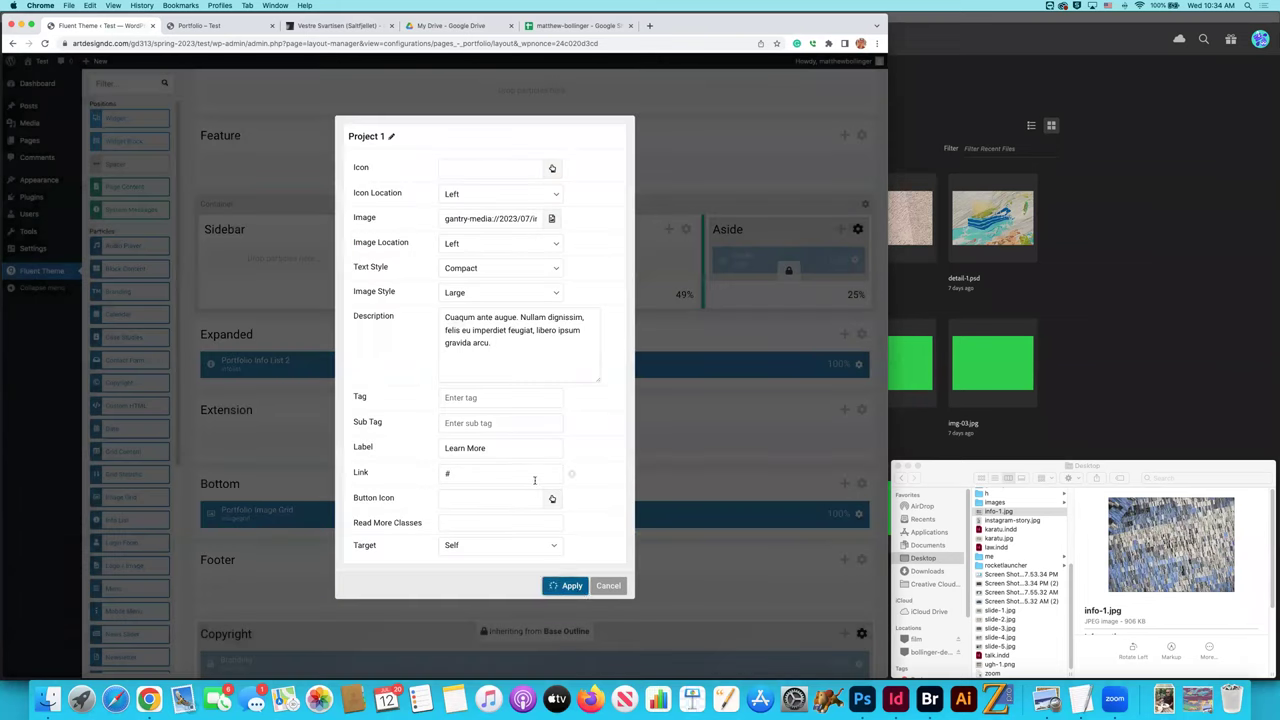
click(572, 585)
click(555, 466)
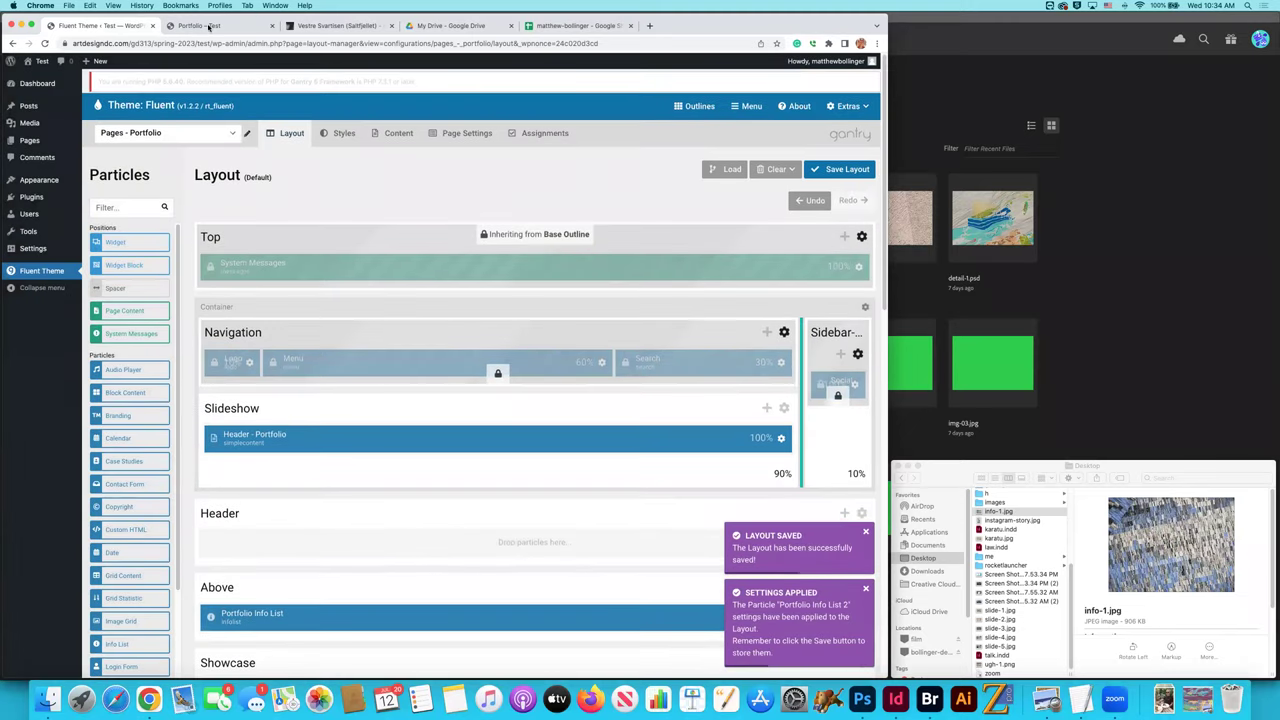
Check Project 1's image and the info list above it on the live Portfolio page.
click(209, 27)
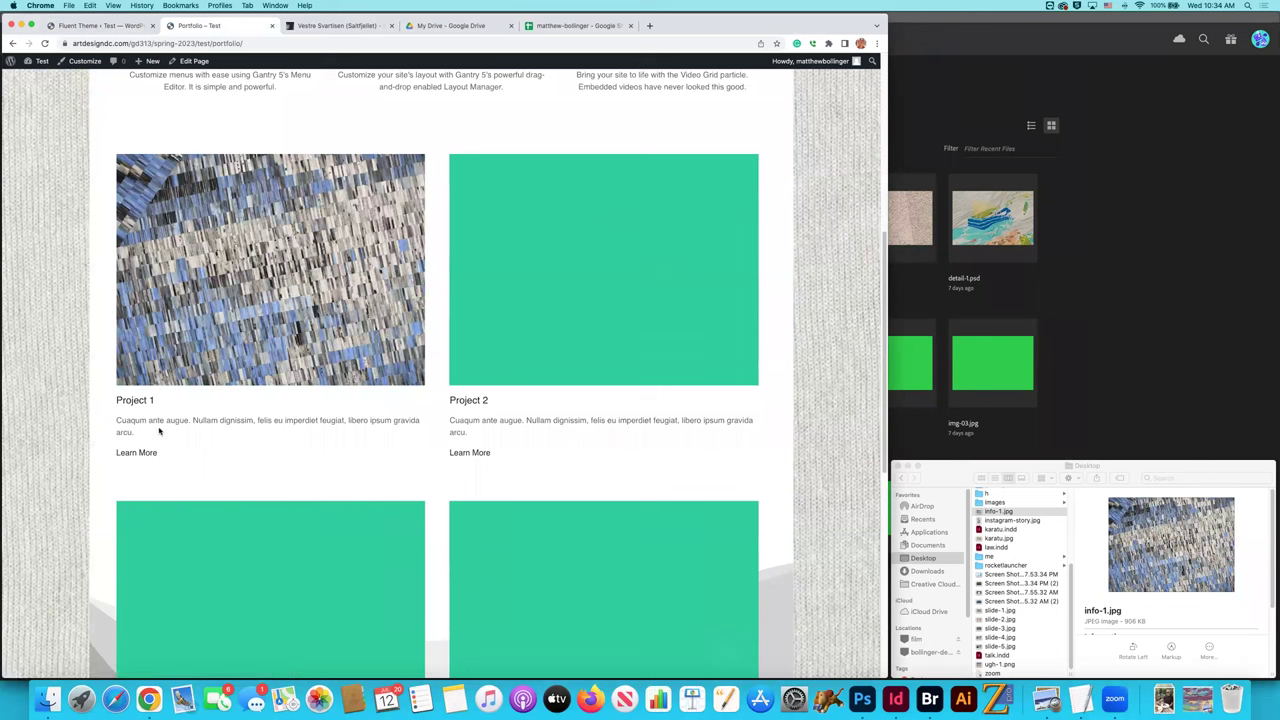
scroll(297, 357, up, 5)
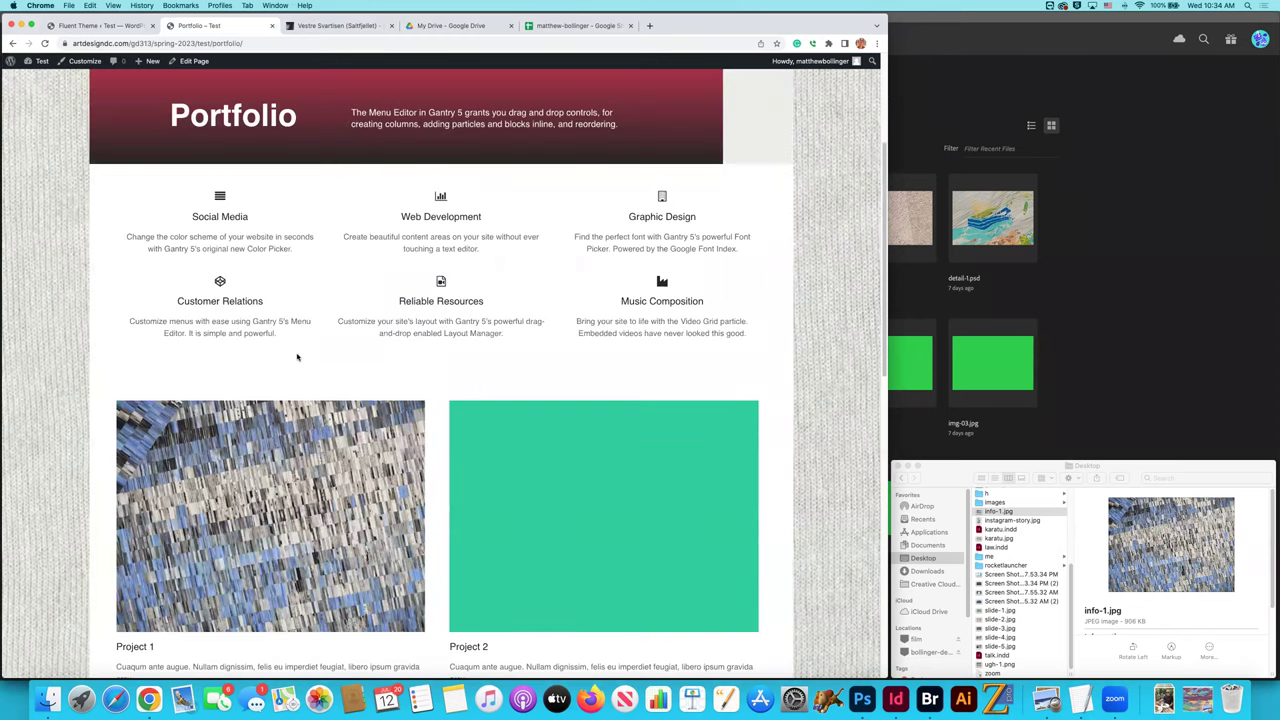
Examine the four project blocks and the image grid below them on the live Portfolio page.
scroll(297, 357, down, 2)
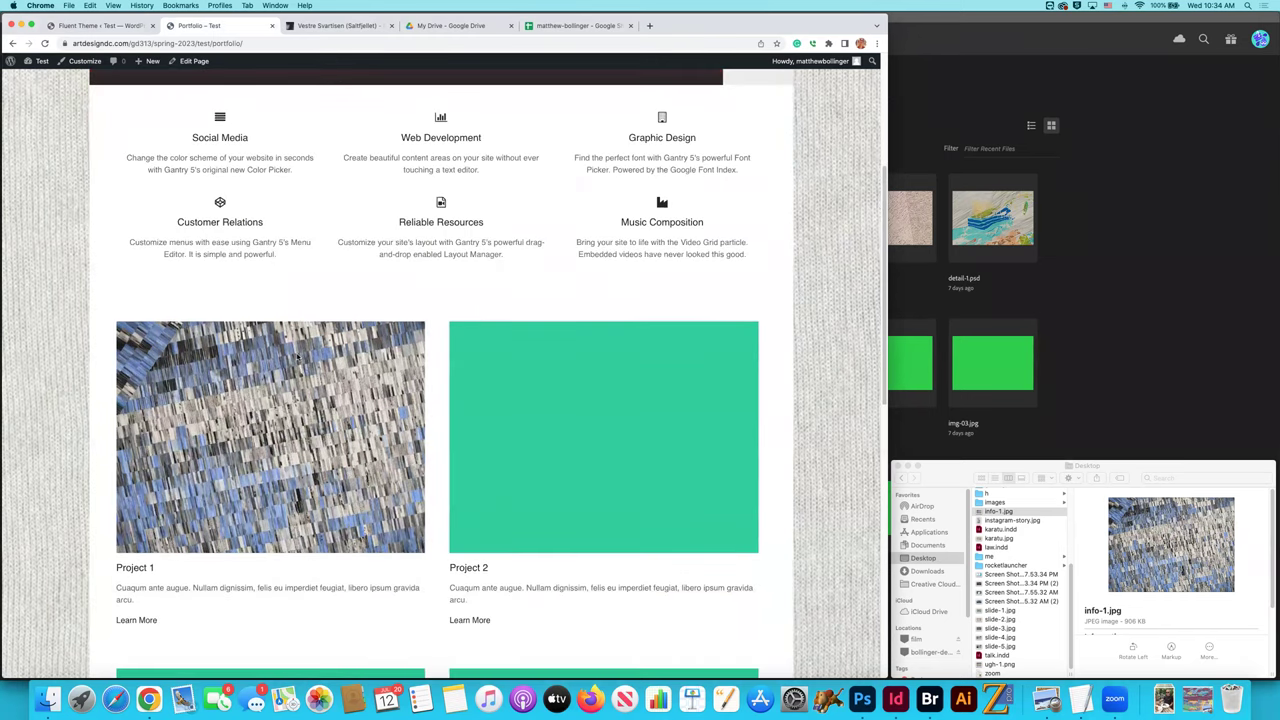
scroll(299, 357, down, 14)
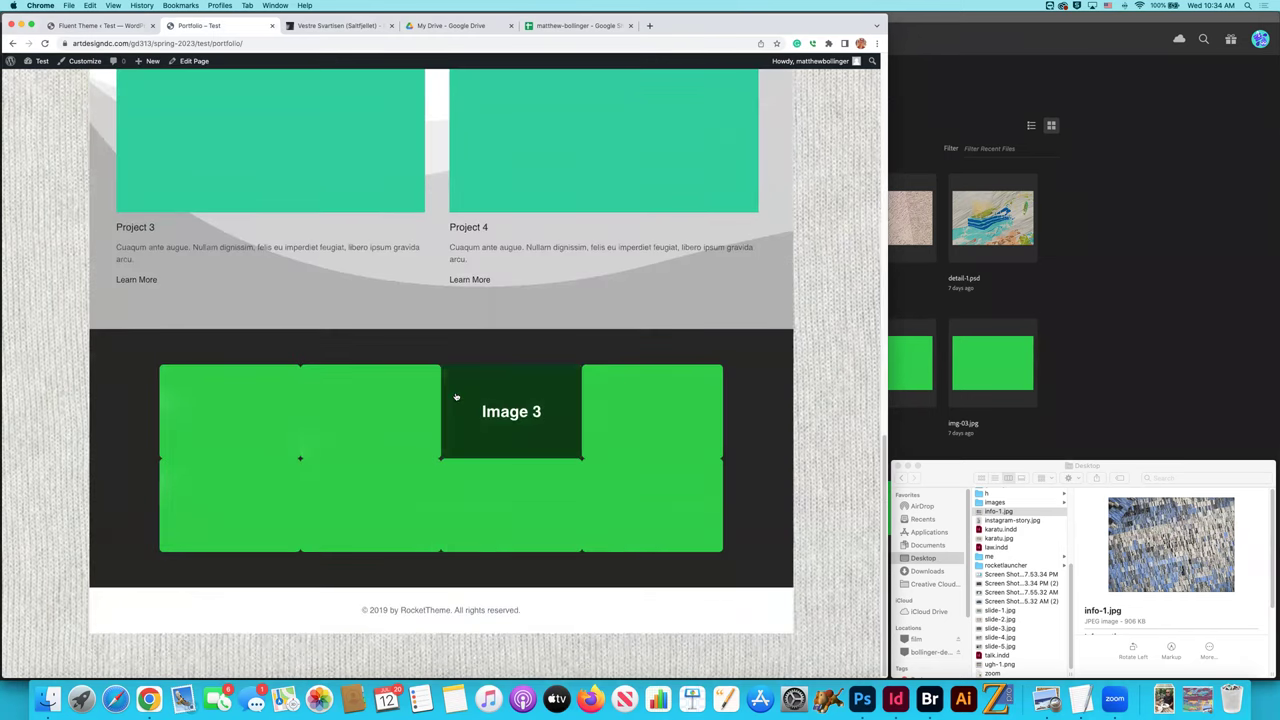
scroll(456, 397, up, 6)
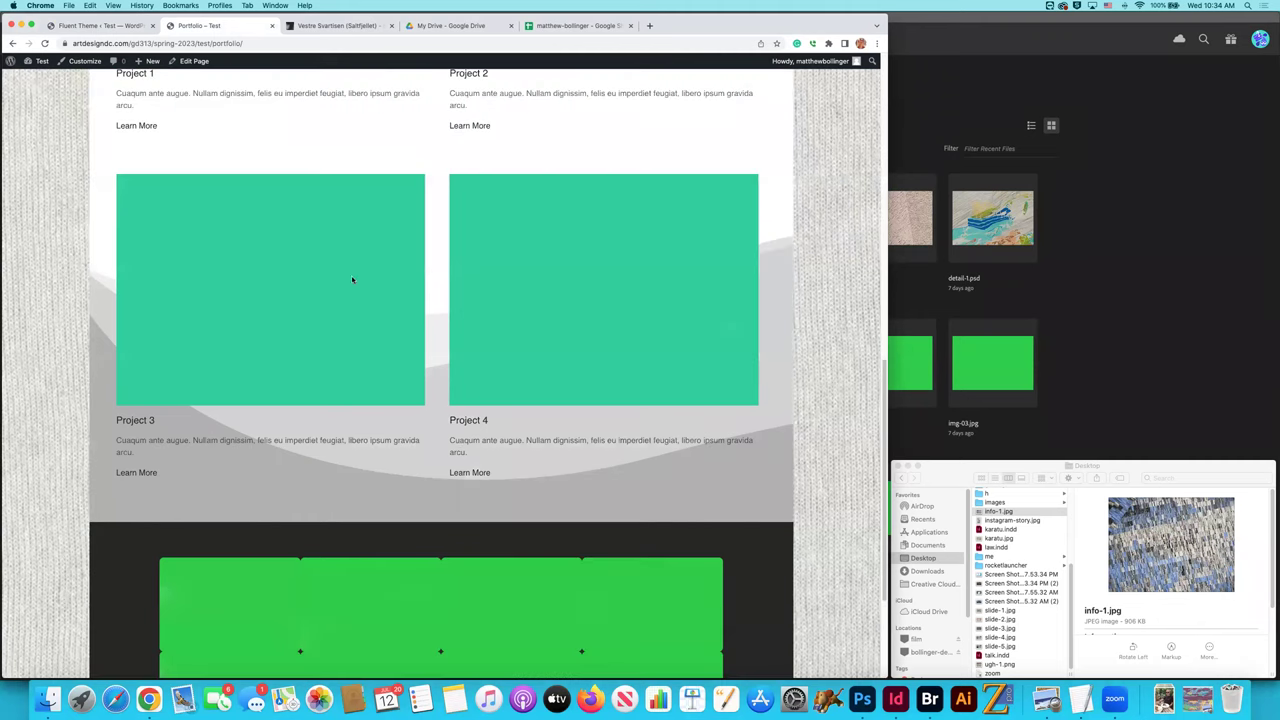
scroll(365, 291, up, 4)
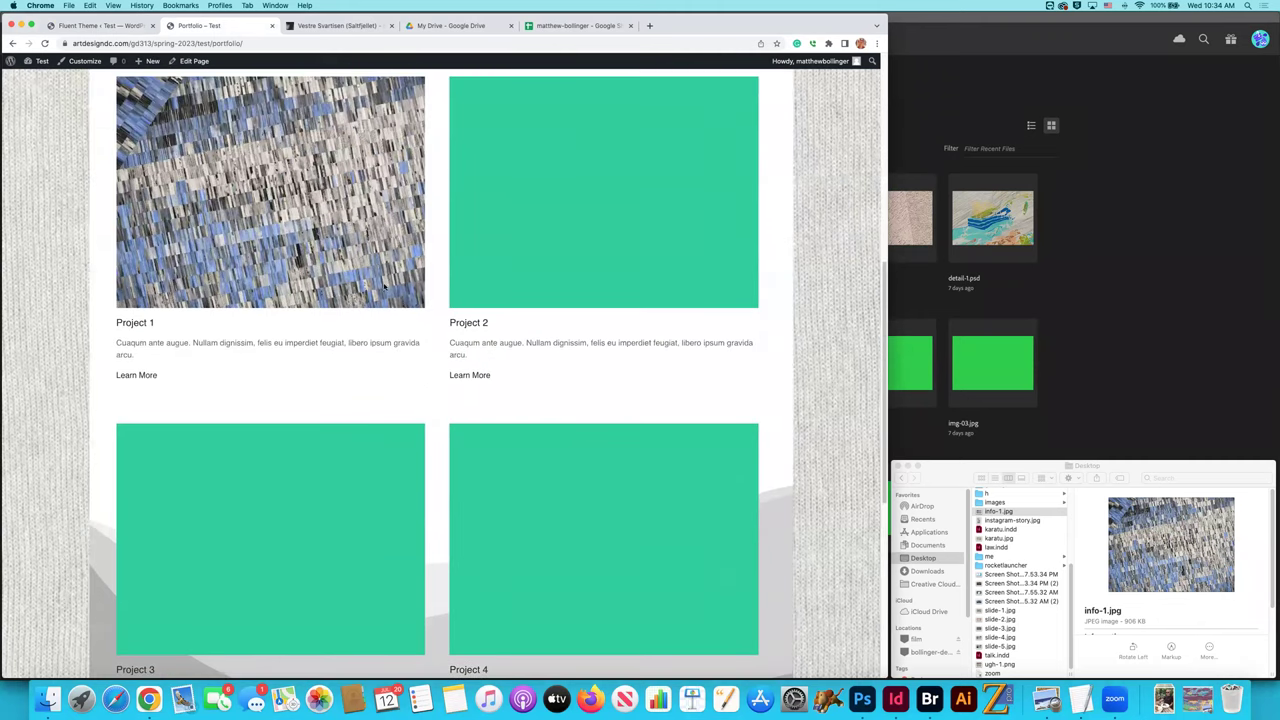
scroll(378, 312, up, 1)
scroll(379, 318, up, 1)
scroll(379, 318, down, 3)
scroll(379, 318, up, 2)
scroll(361, 275, up, 1)
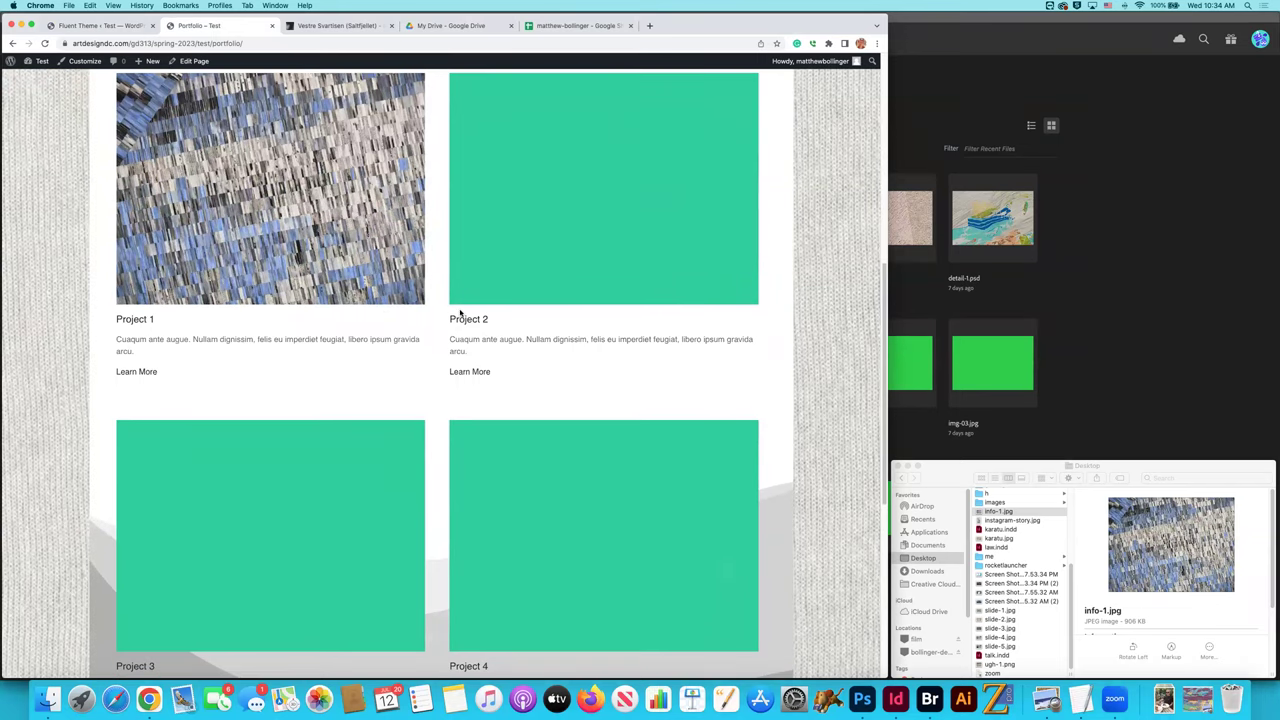
scroll(461, 314, up, 10)
scroll(461, 316, down, 11)
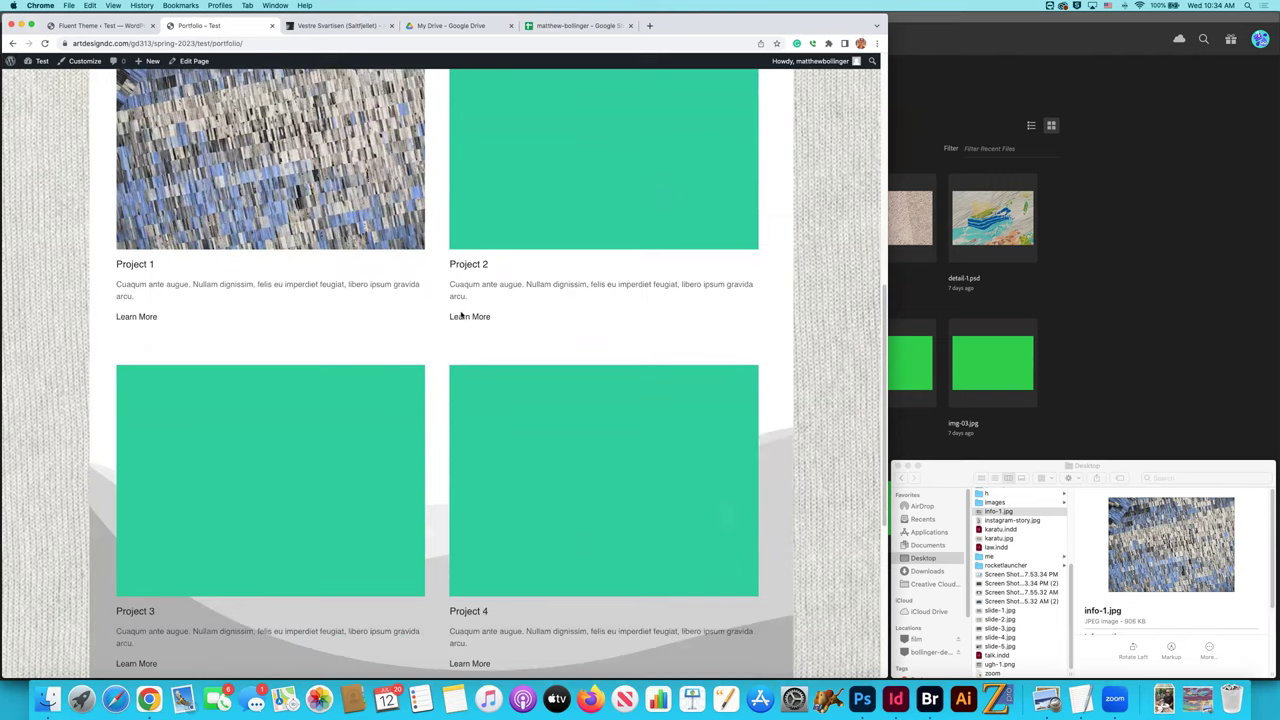
scroll(461, 316, up, 10)
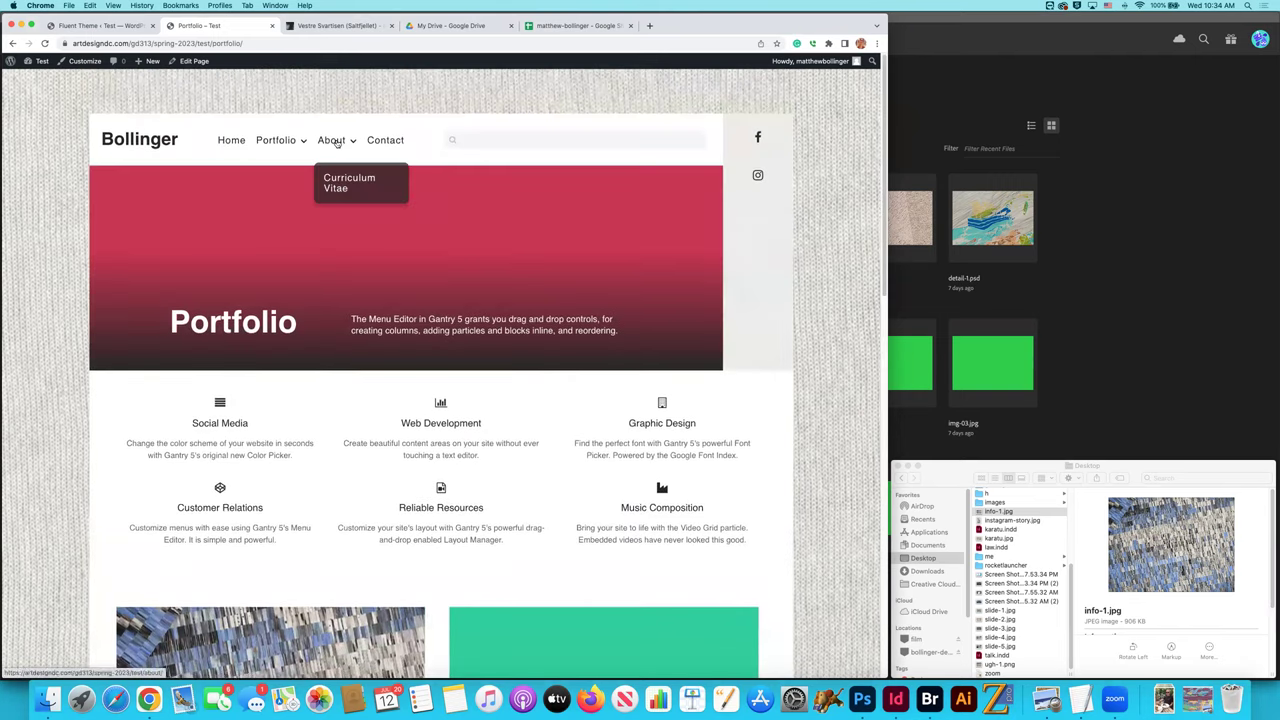
View the site's About page and its Curriculum Vitae subpage.
click(337, 143)
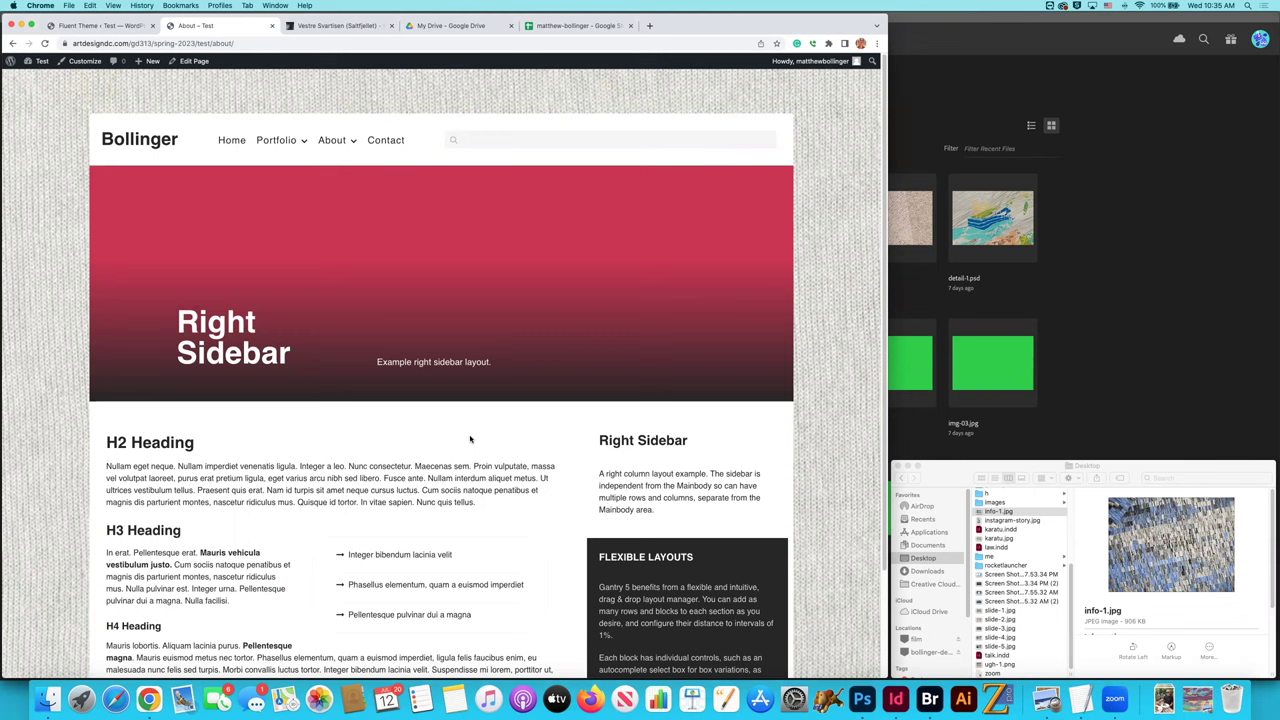
click(350, 182)
Return to the site's home page and review the Projects section below the slideshow.
click(148, 150)
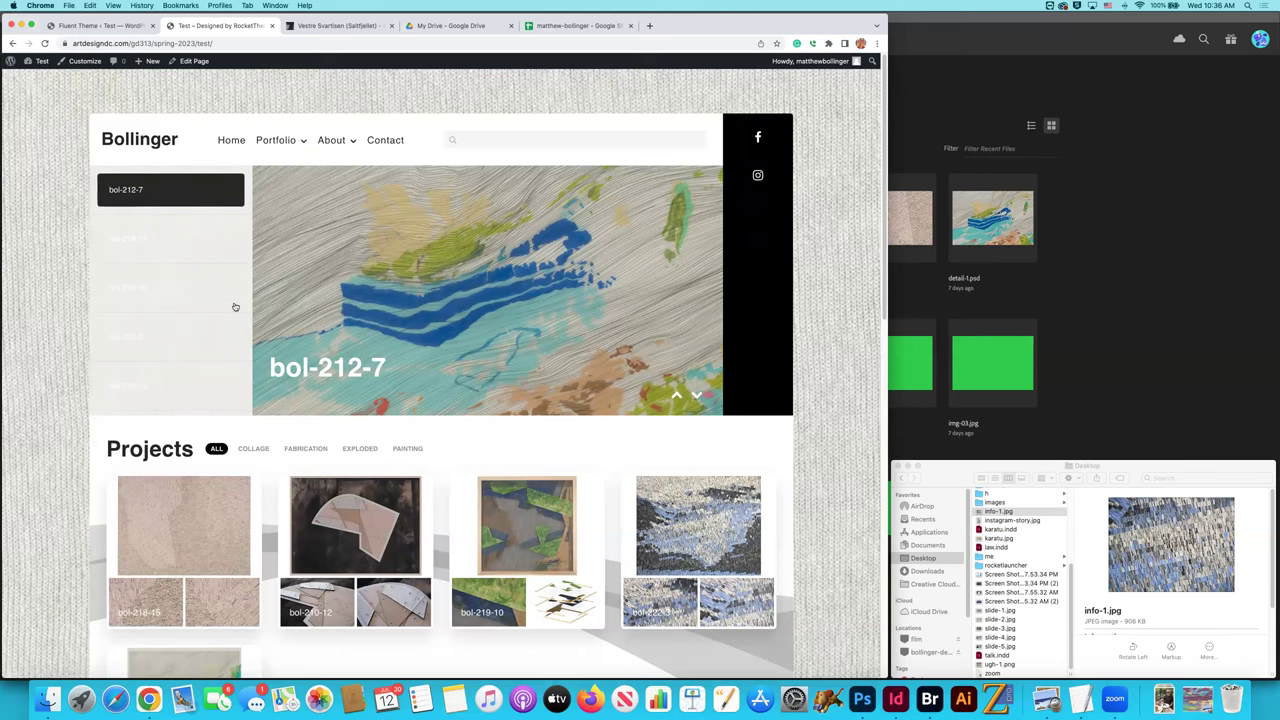
scroll(470, 295, down, 5)
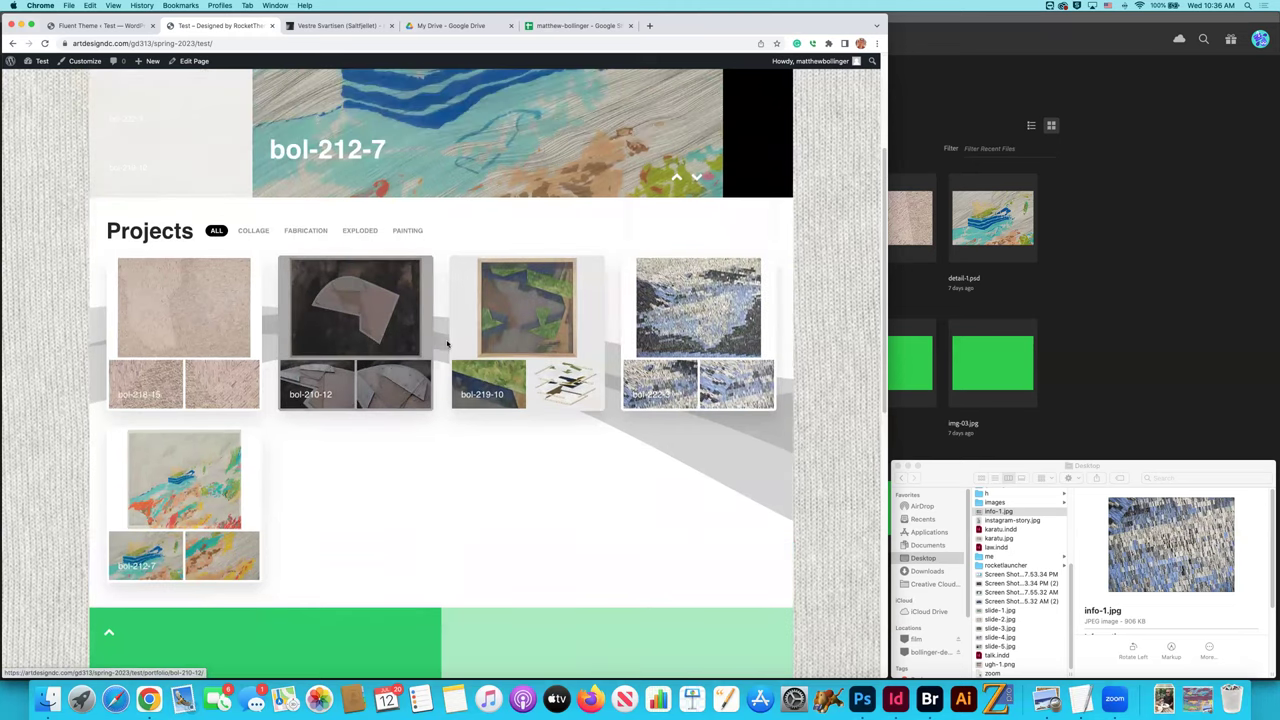
scroll(449, 340, up, 5)
Reopen the main Portfolio page and review its header and info list.
mouse_move(278, 146)
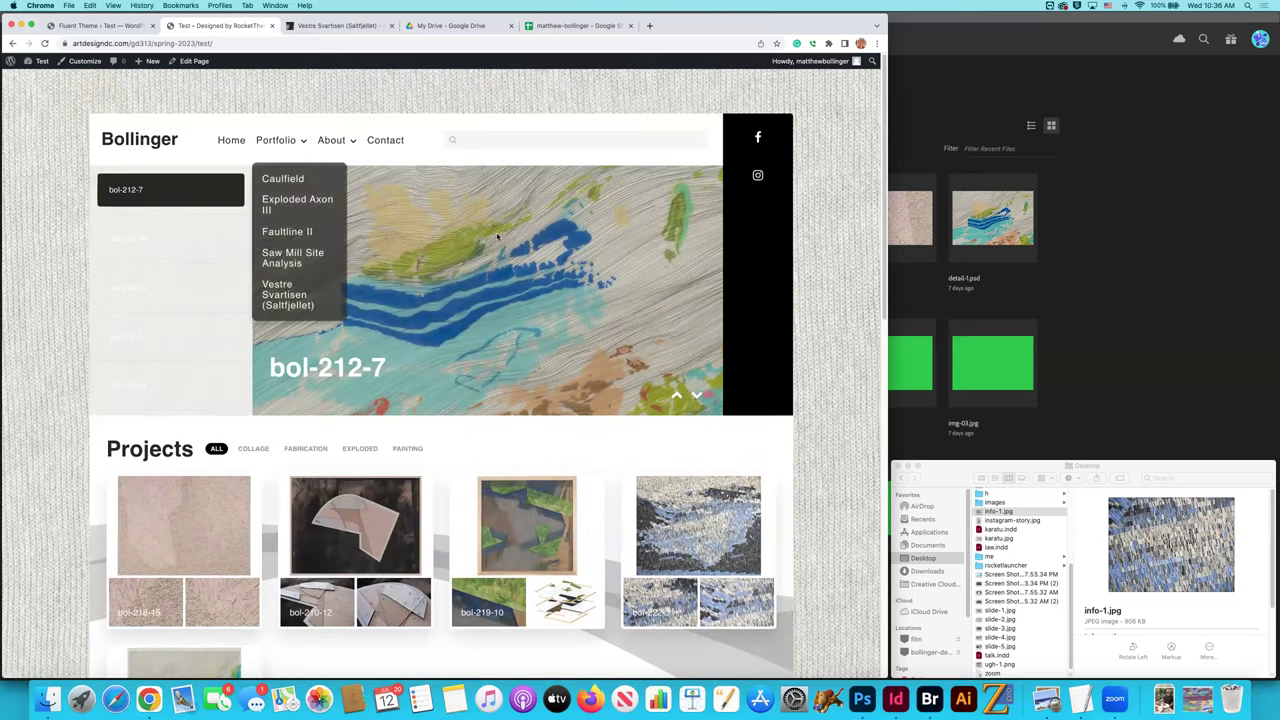
click(276, 140)
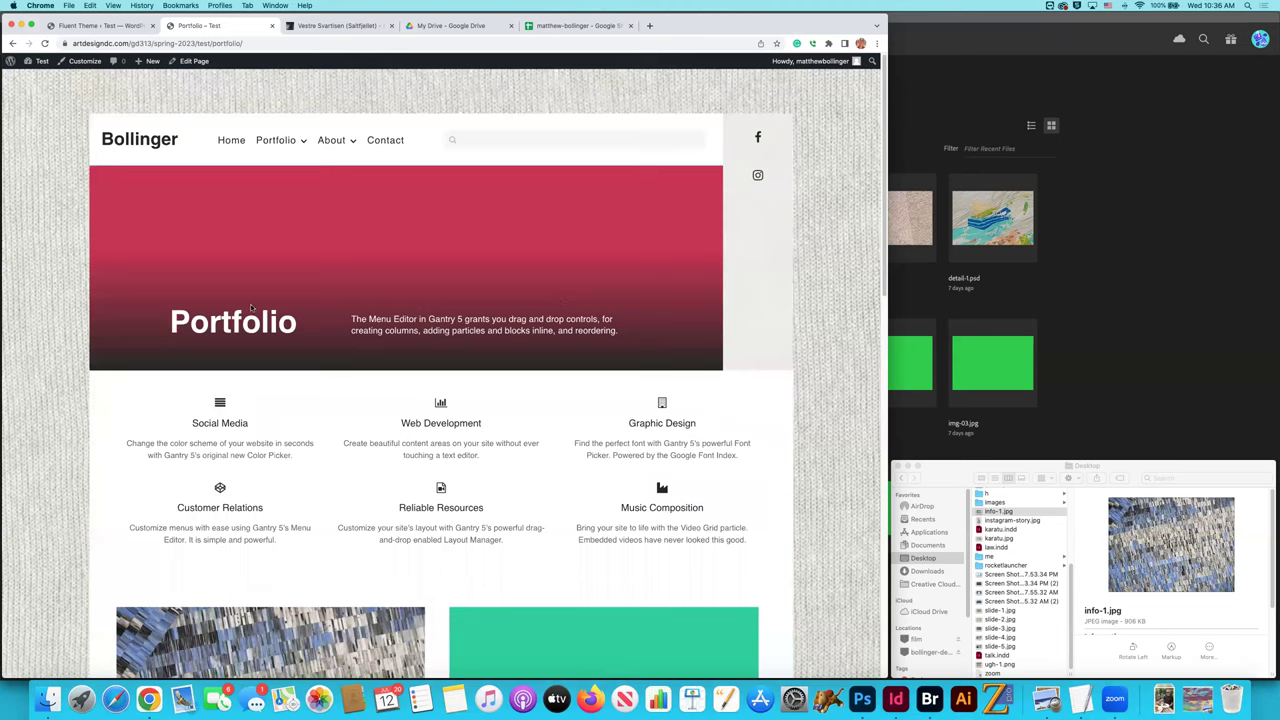
scroll(290, 339, down, 5)
scroll(316, 339, up, 5)
Go back to the home page and examine its slideshow, Projects section, green placeholder slider and footer.
click(128, 146)
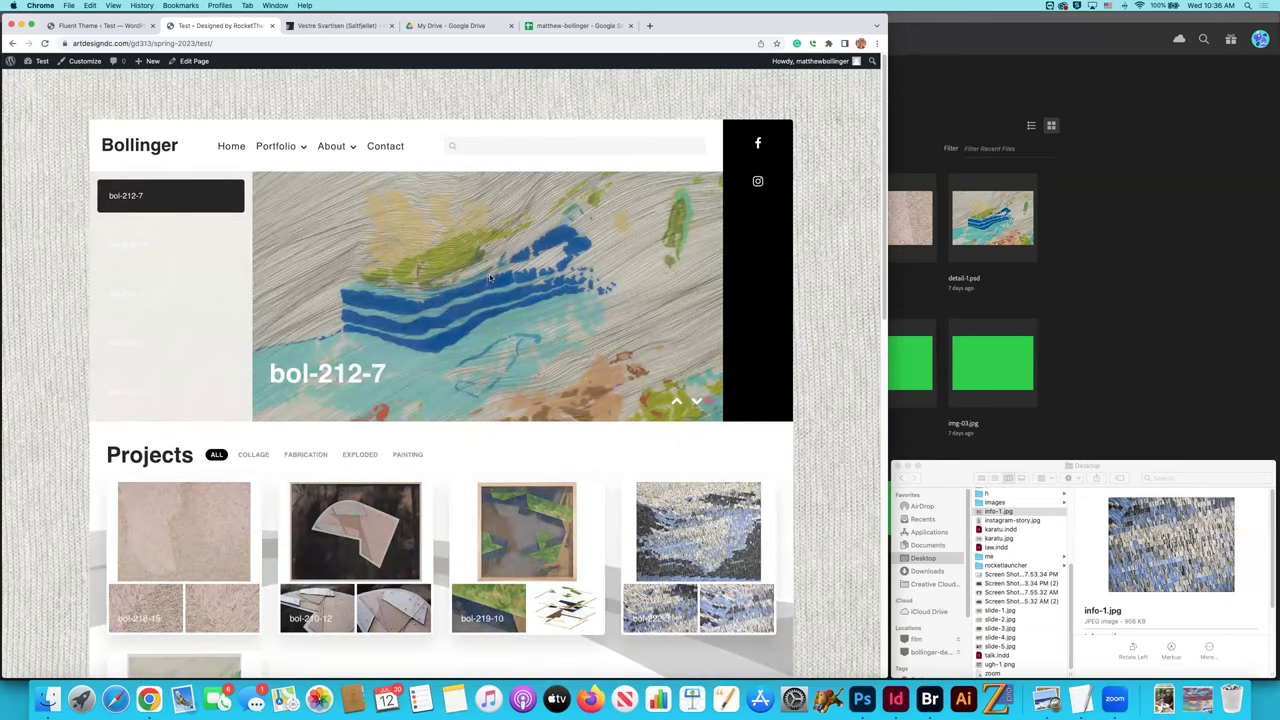
scroll(490, 278, down, 5)
scroll(491, 277, down, 5)
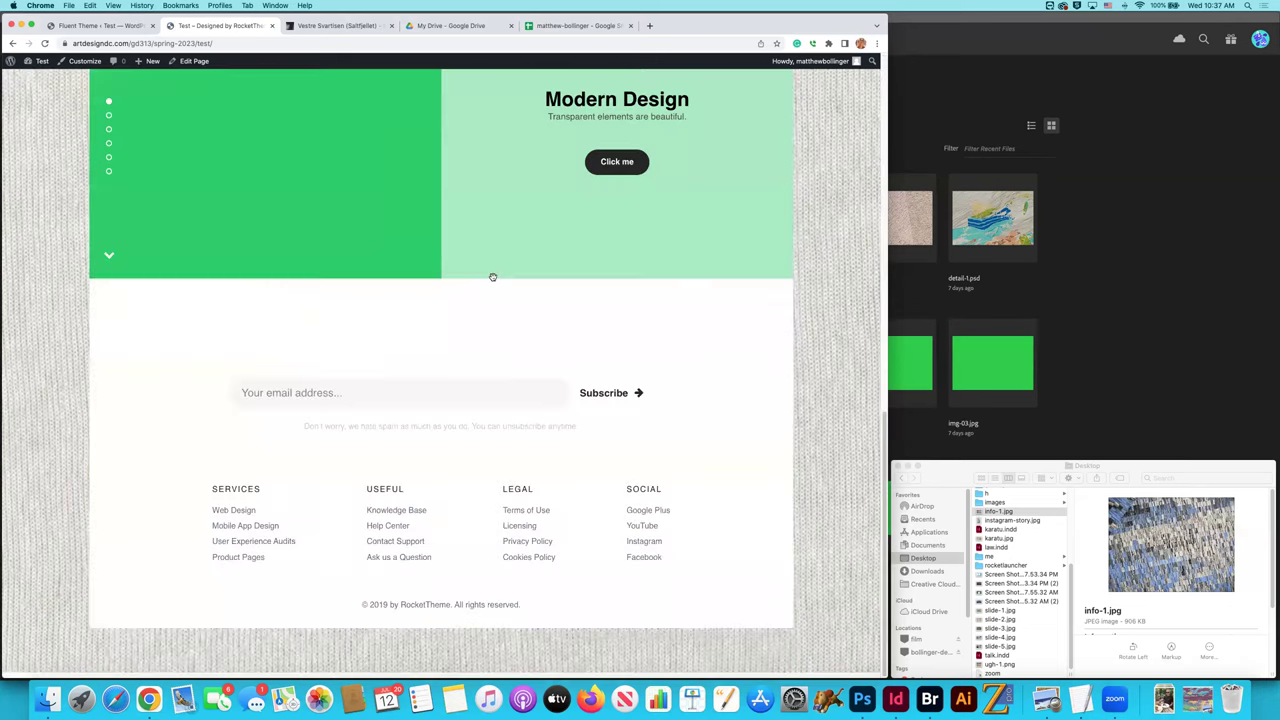
scroll(491, 277, up, 15)
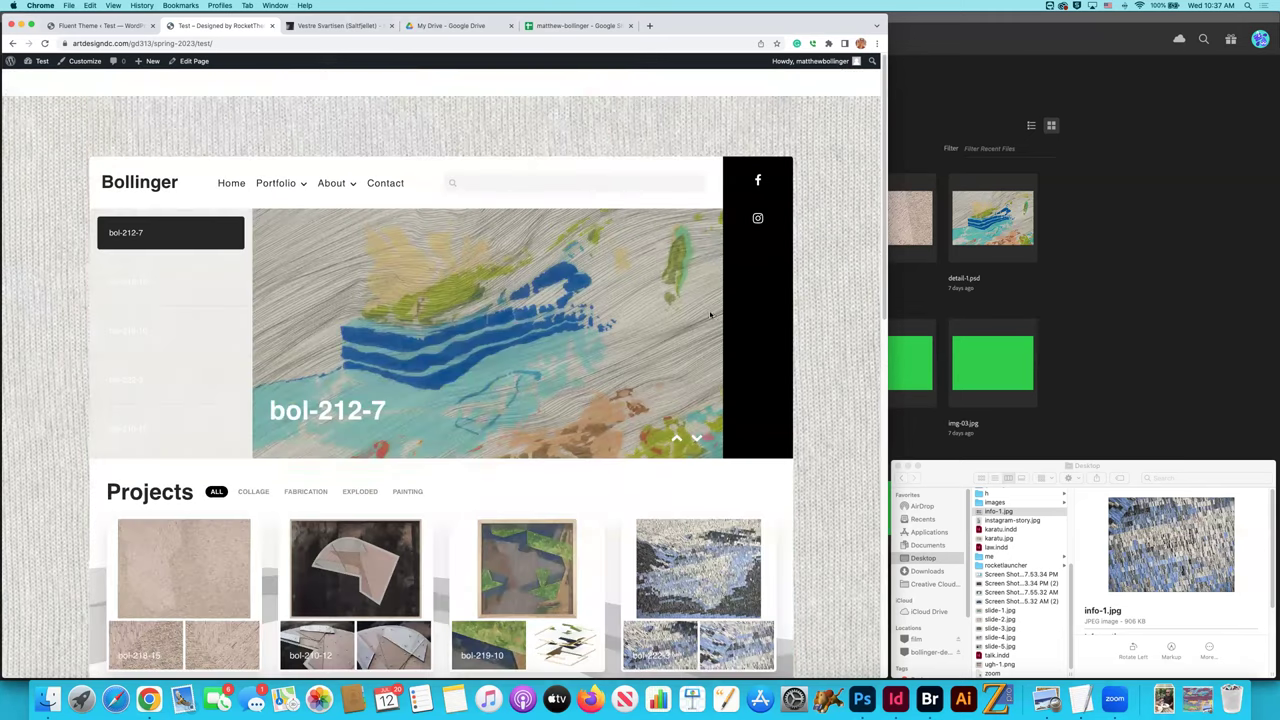
scroll(712, 316, down, 1)
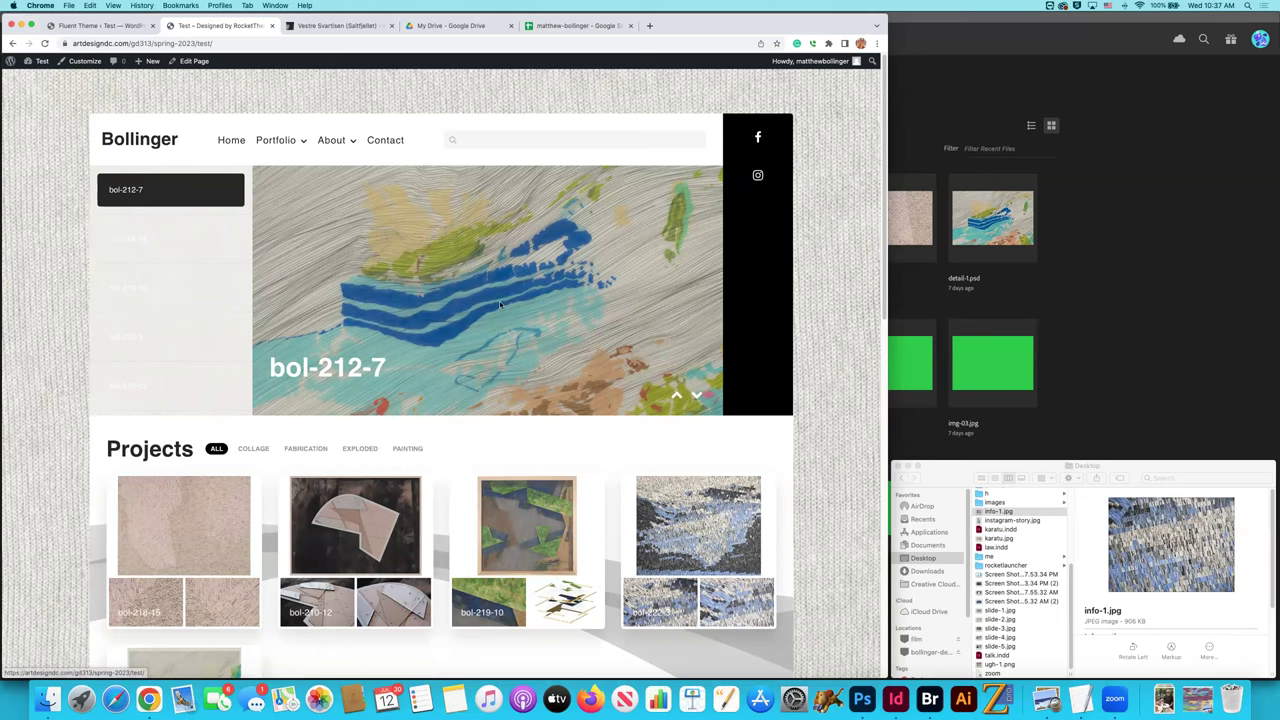
scroll(500, 305, down, 1)
scroll(500, 305, down, 10)
scroll(500, 302, up, 2)
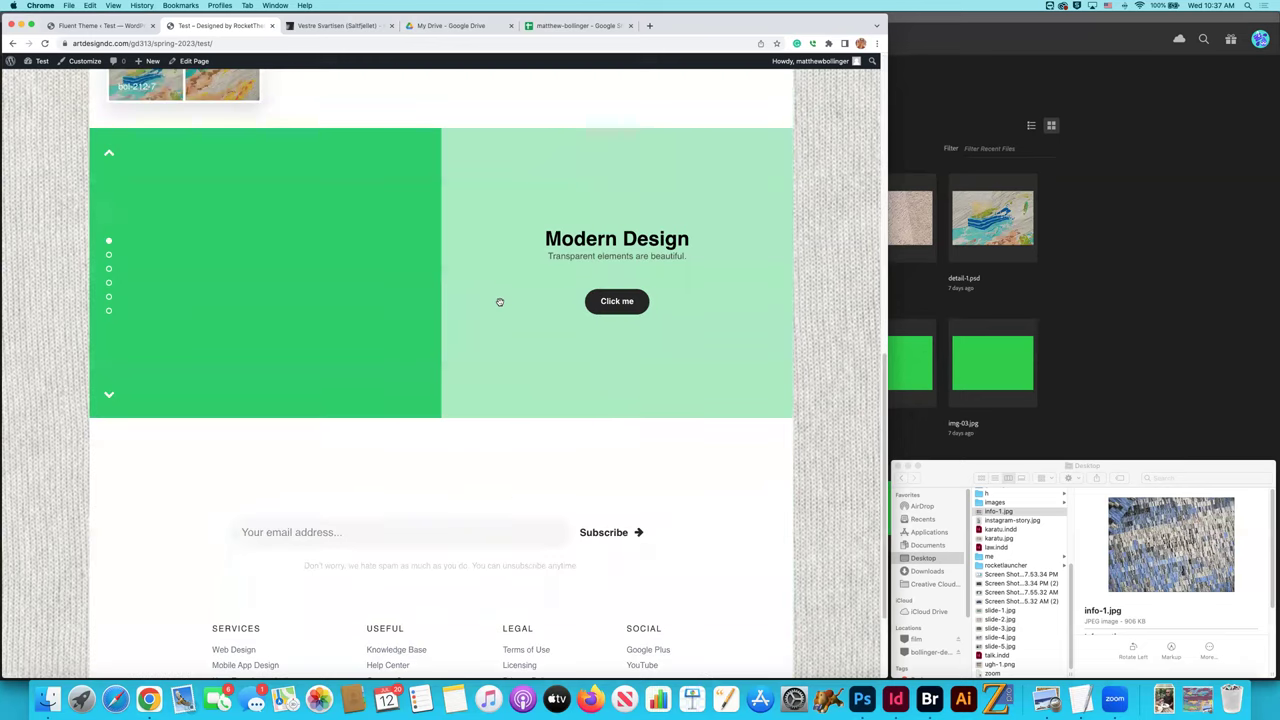
scroll(500, 302, up, 10)
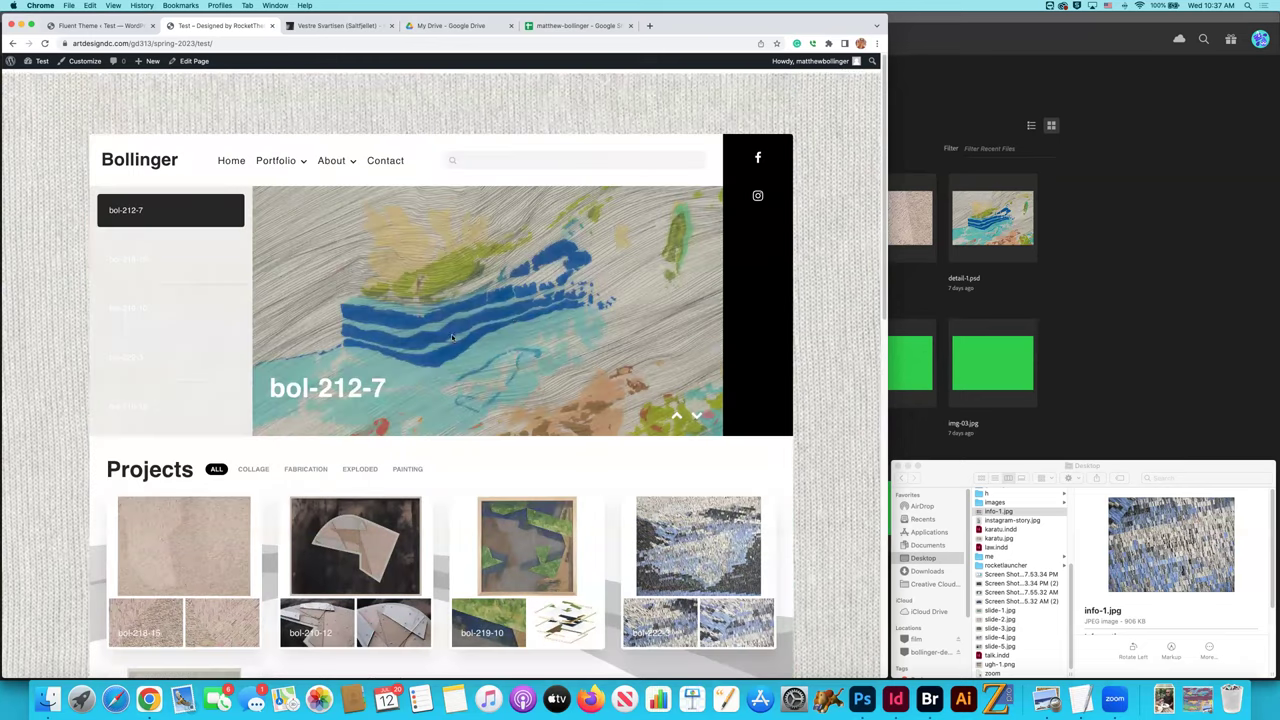
scroll(689, 118, down, 1)
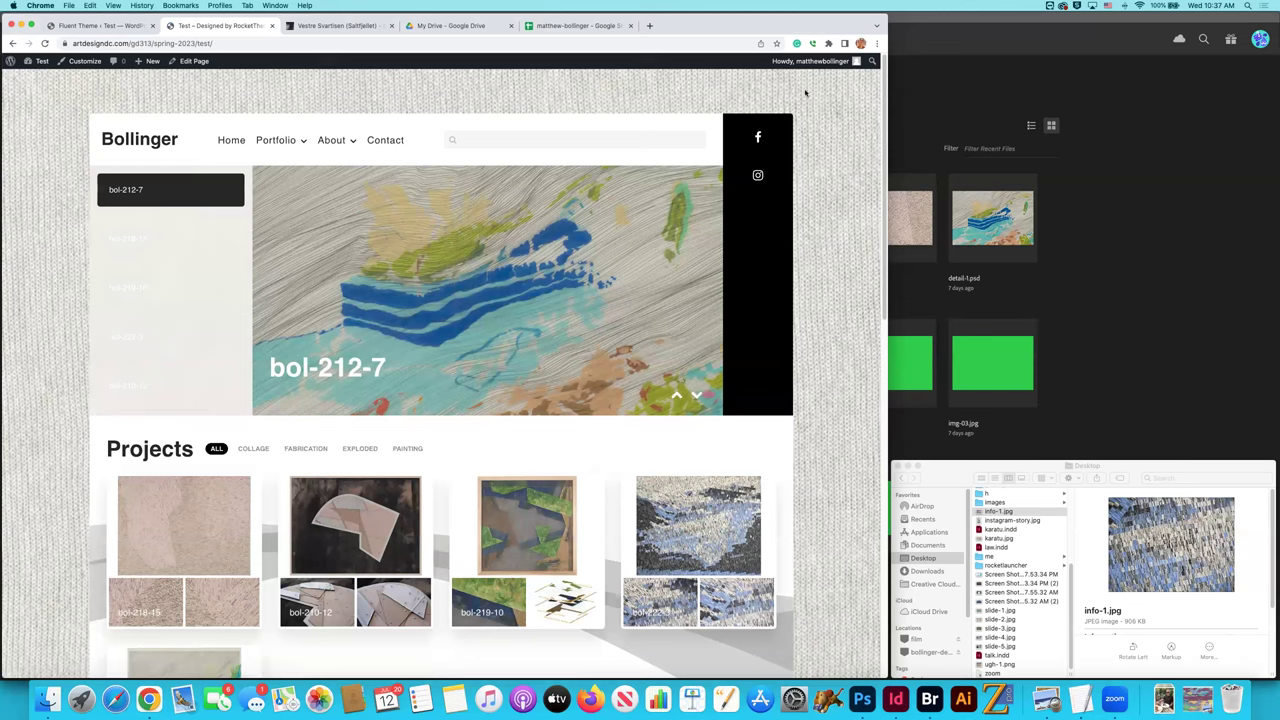